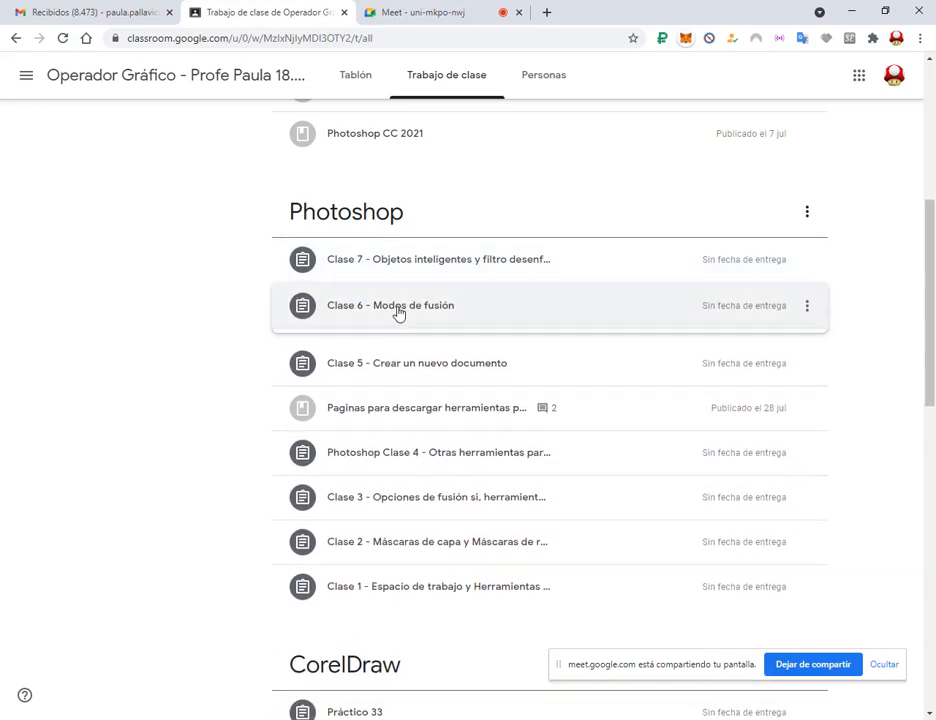
- Open the Photoshop_Clase7 MediaFire folder attached to the Clase 7 assignment and dismiss the translation and advertising pop-ups
click(397, 309)
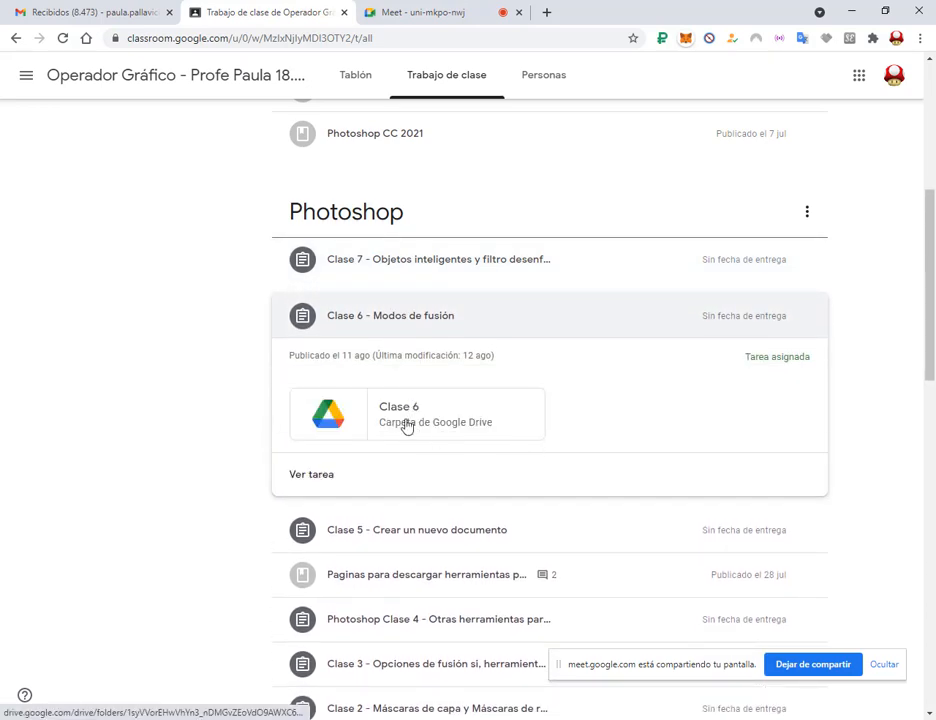
click(430, 266)
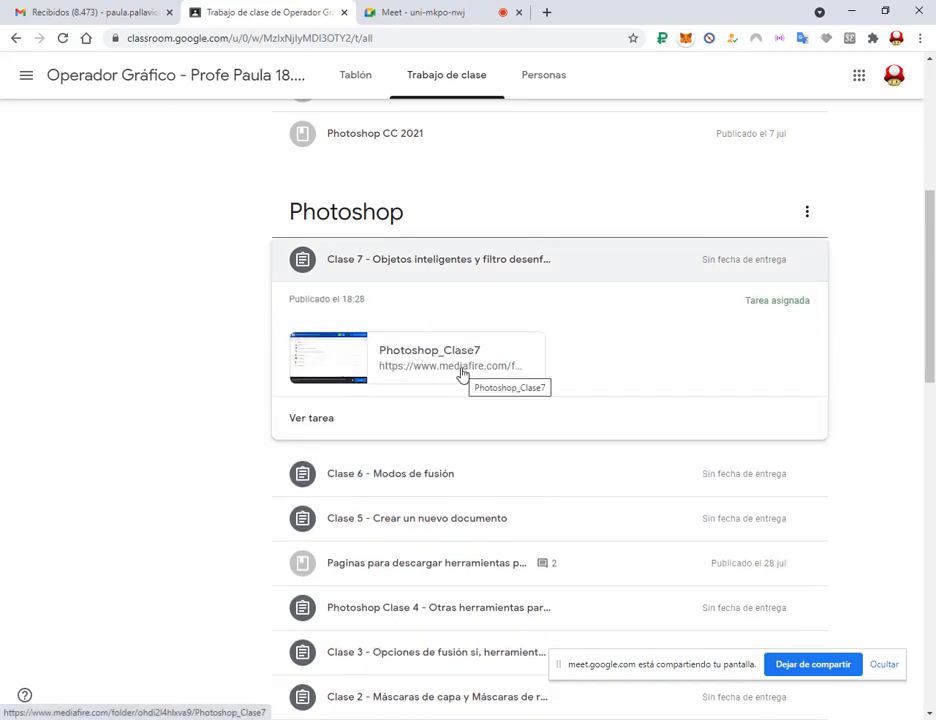
click(462, 374)
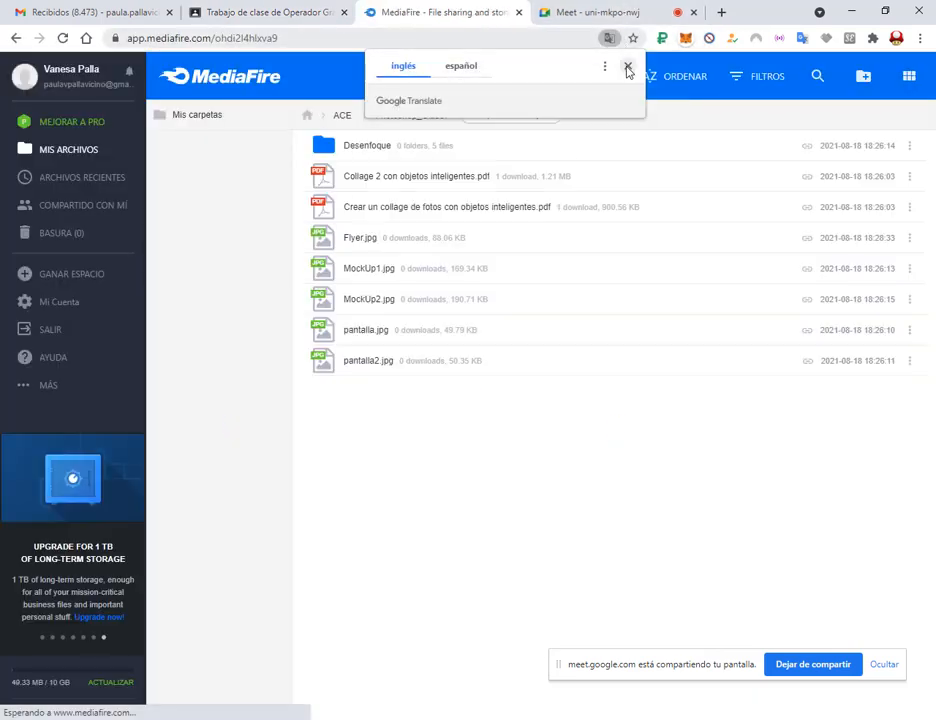
click(627, 66)
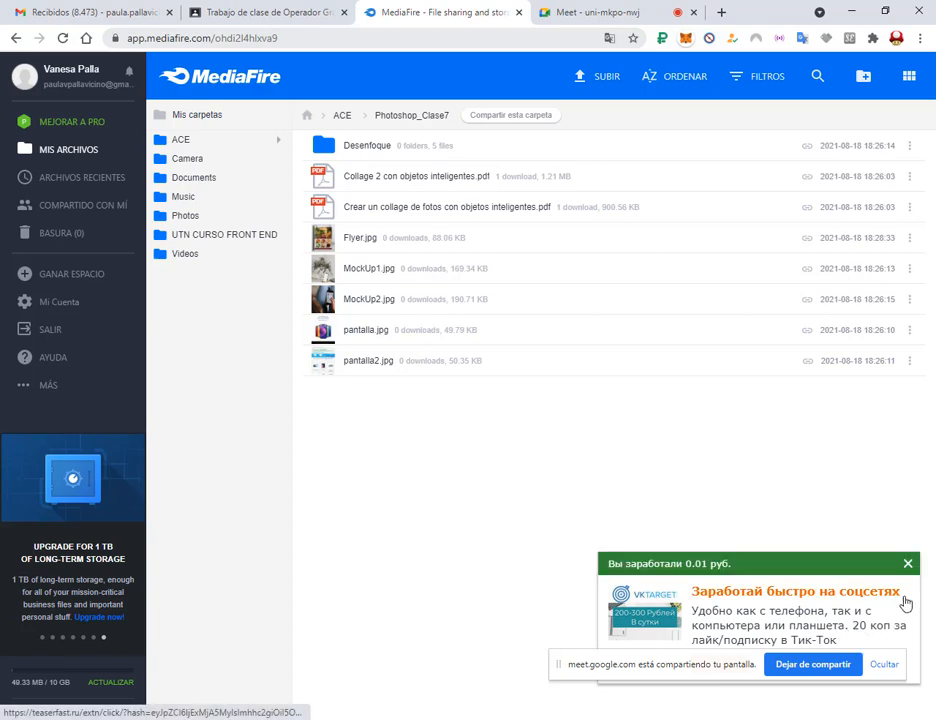
click(909, 563)
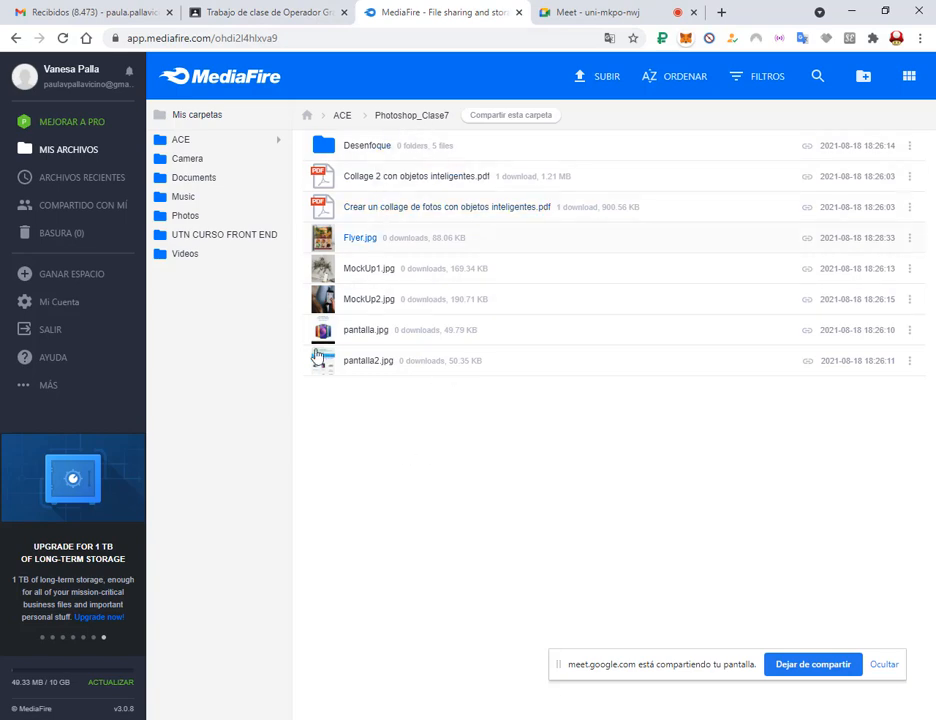
- Admit the waiting participant to the Google Meet call and return to the Classroom class work page
click(630, 13)
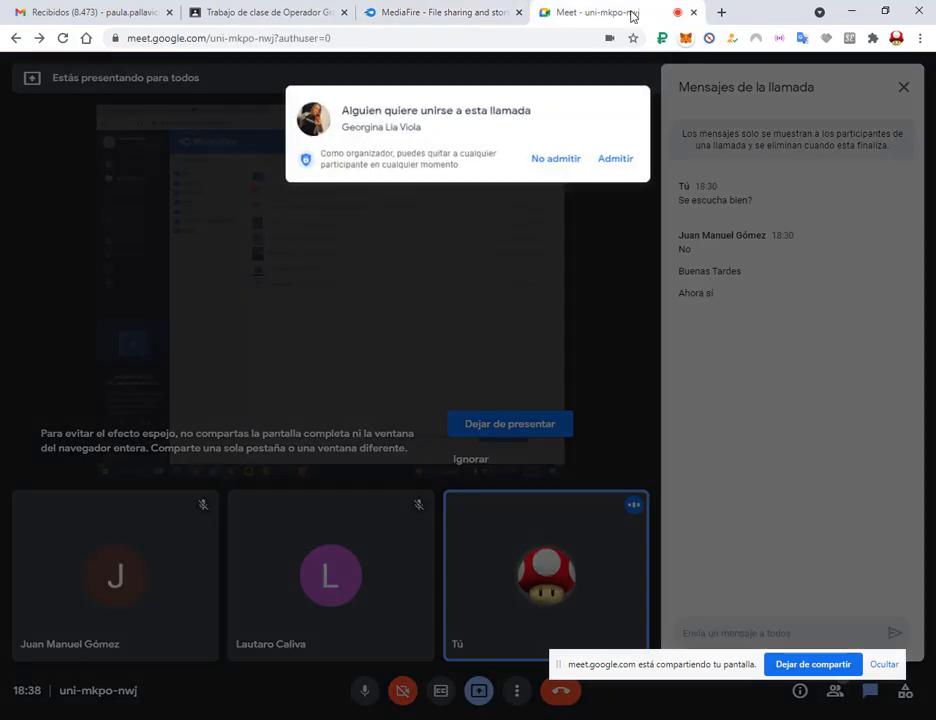
click(621, 140)
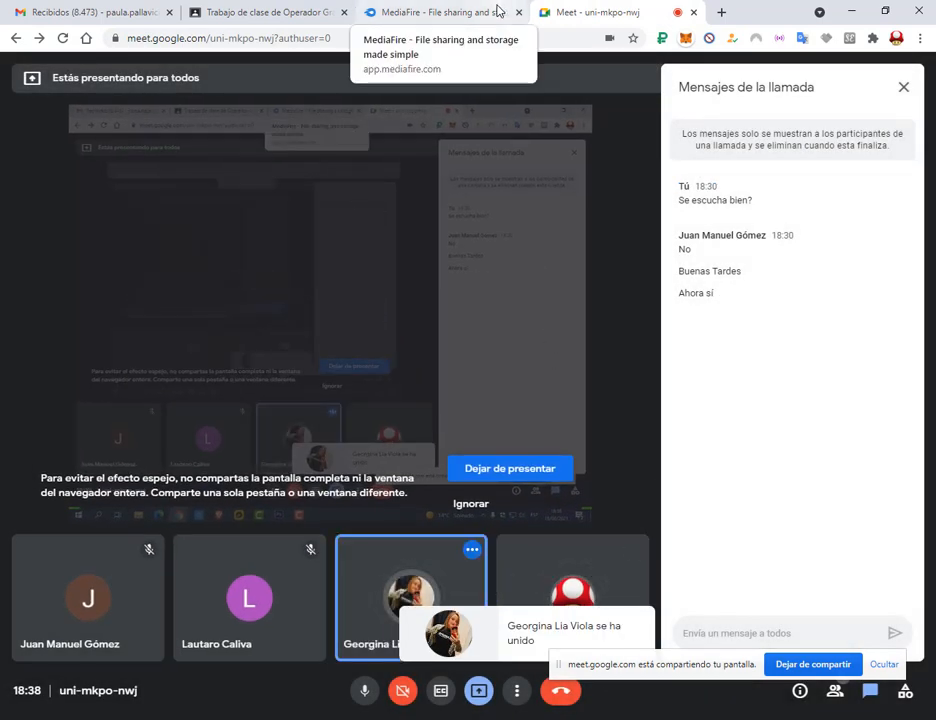
click(495, 11)
click(265, 12)
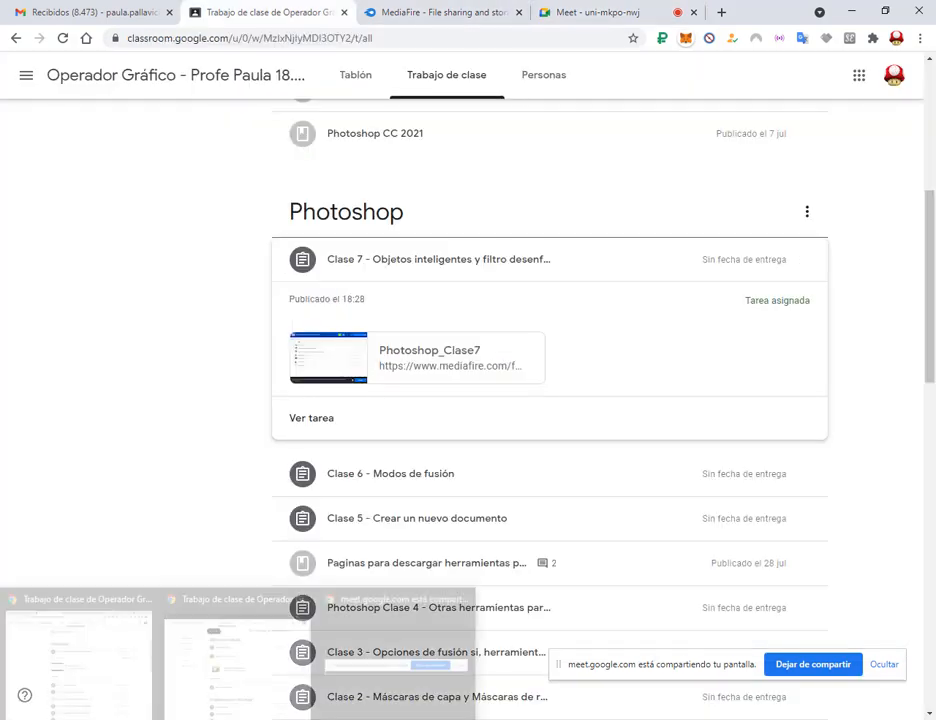
- Switch to Firefox and open the shared Photoshop_Clase7 MediaFire folder from its copied link
key(super+d)
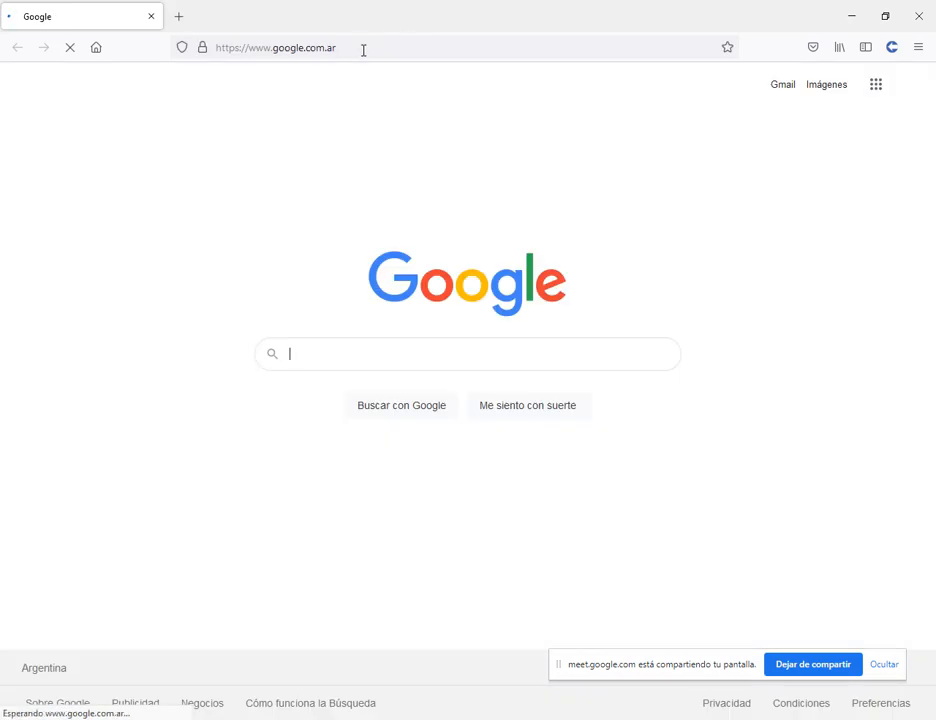
right_click(366, 55)
click(403, 181)
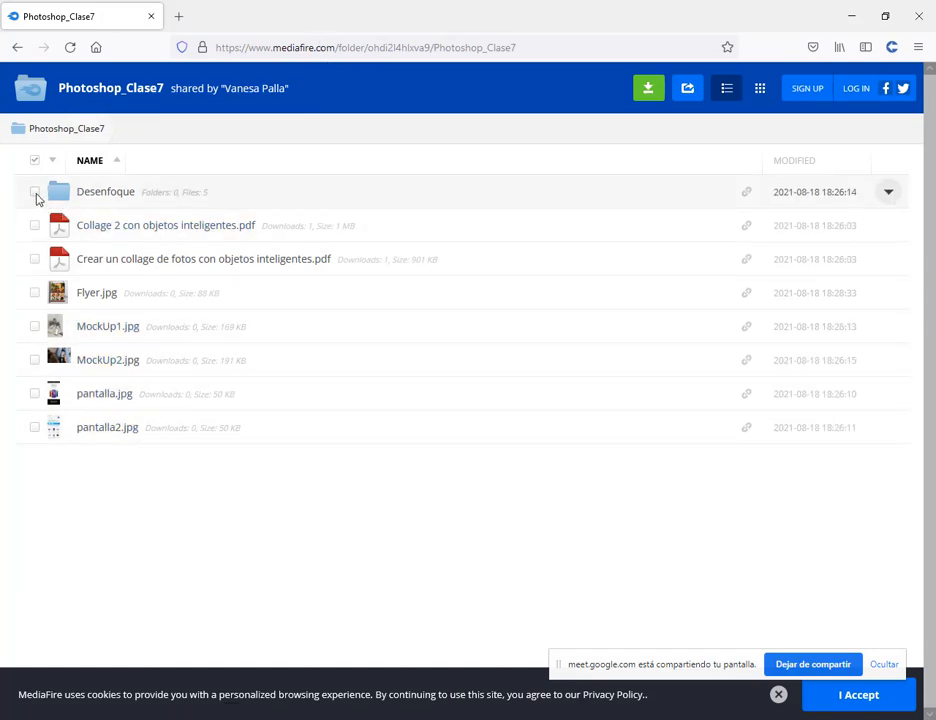
- Try selecting individual items in the shared folder and accept the site's cookie notice
click(35, 192)
click(35, 226)
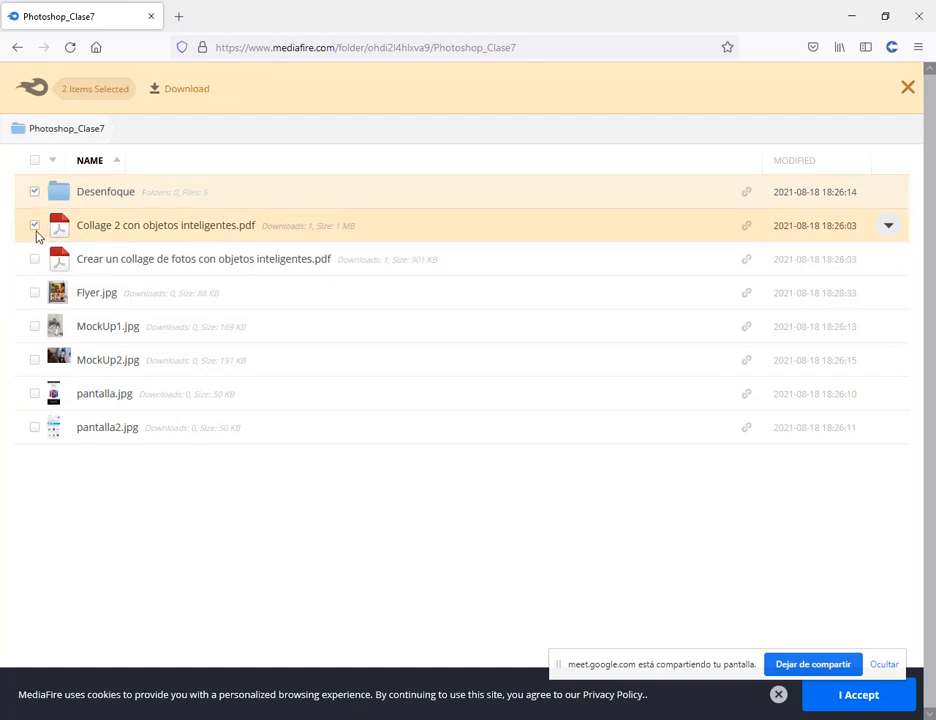
click(35, 226)
click(35, 192)
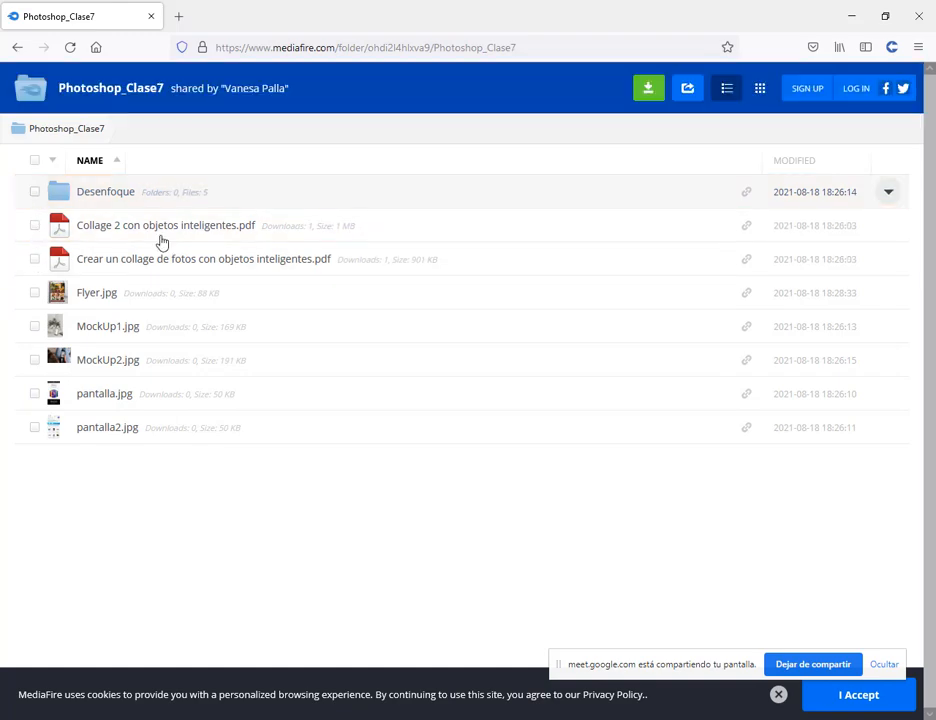
click(36, 428)
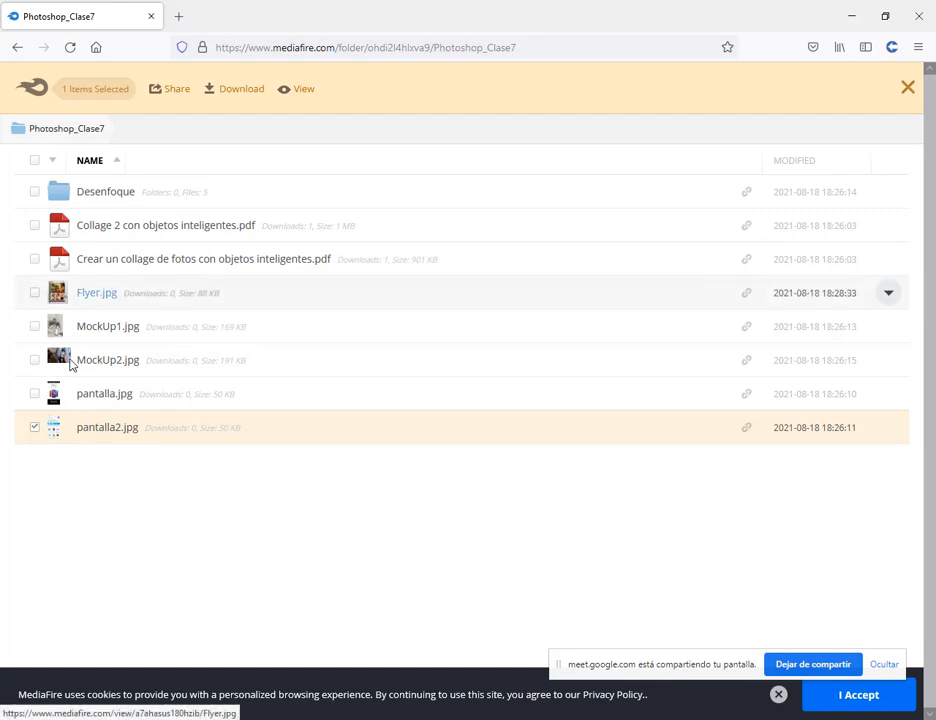
click(855, 697)
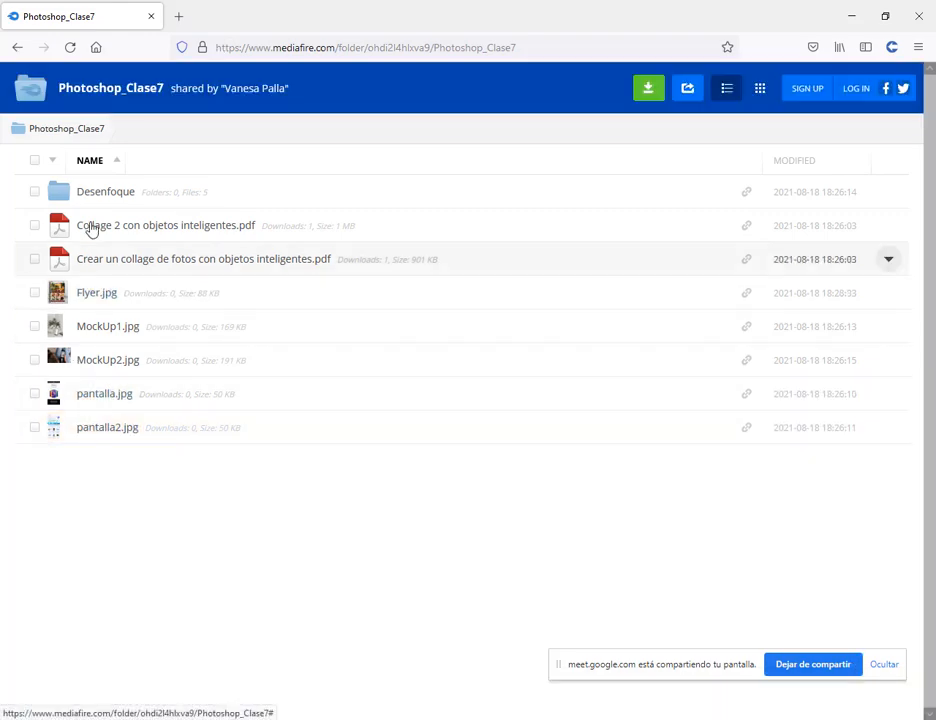
- Try to download all items of the Photoshop_Clase7 folder at once, and dismiss the premium upgrade offer
click(35, 428)
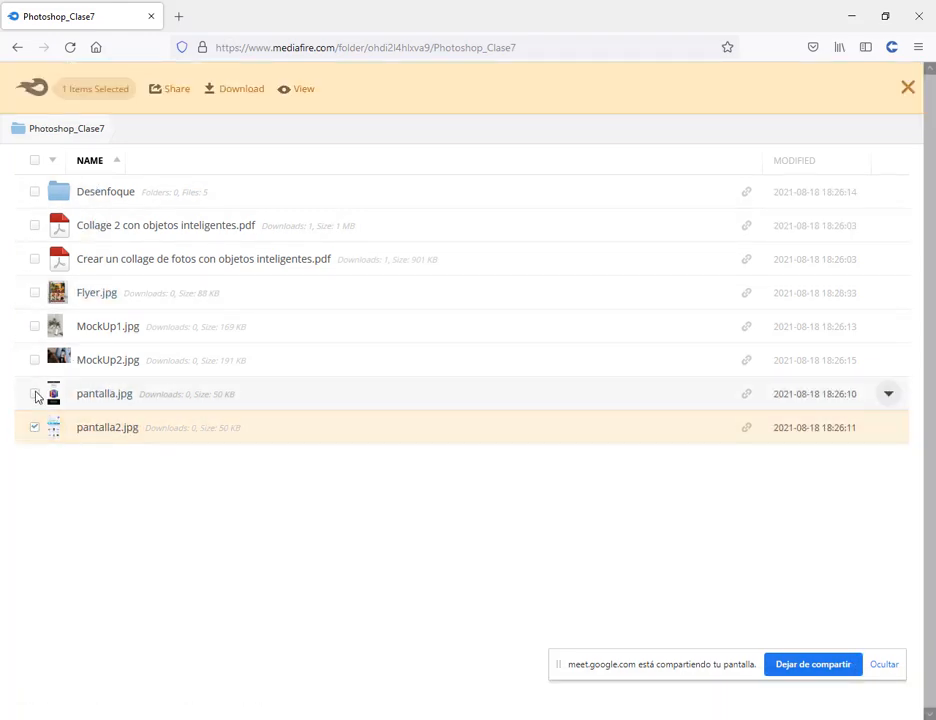
click(35, 394)
click(34, 360)
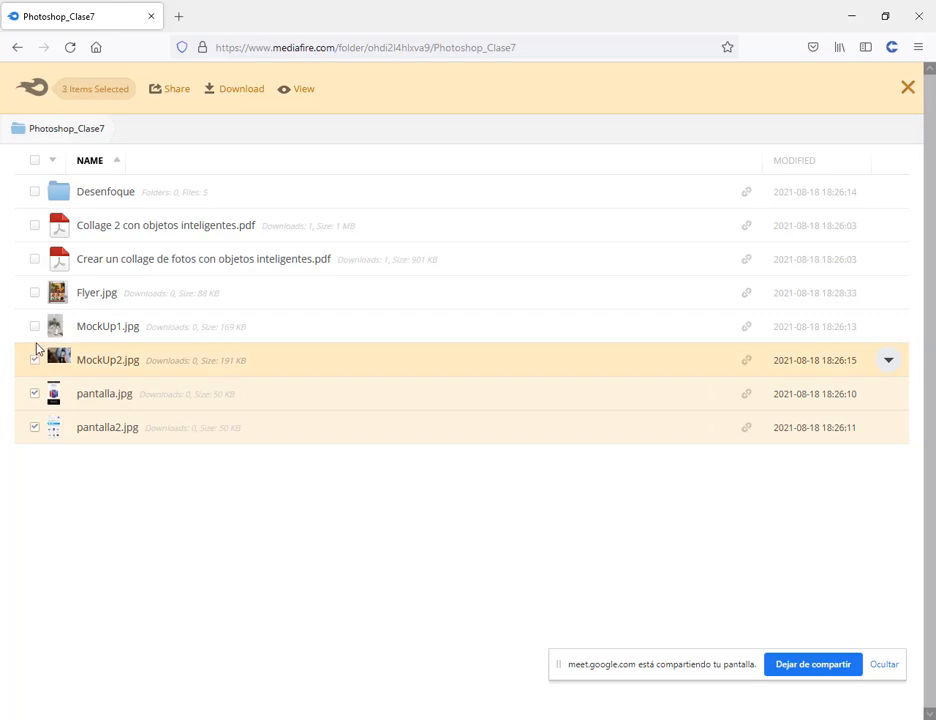
click(35, 162)
click(37, 163)
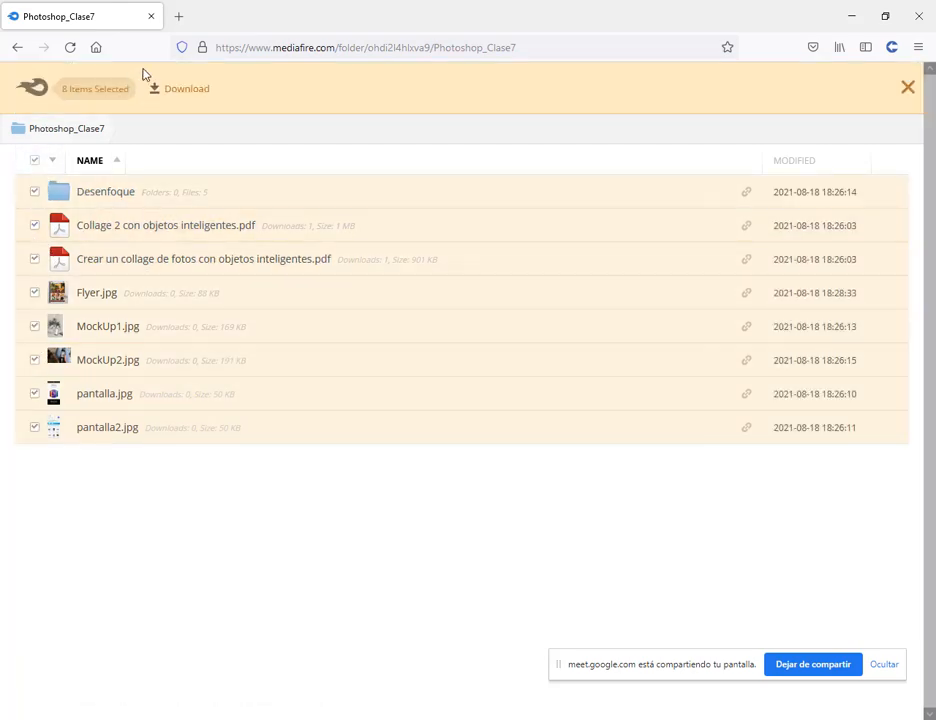
click(175, 89)
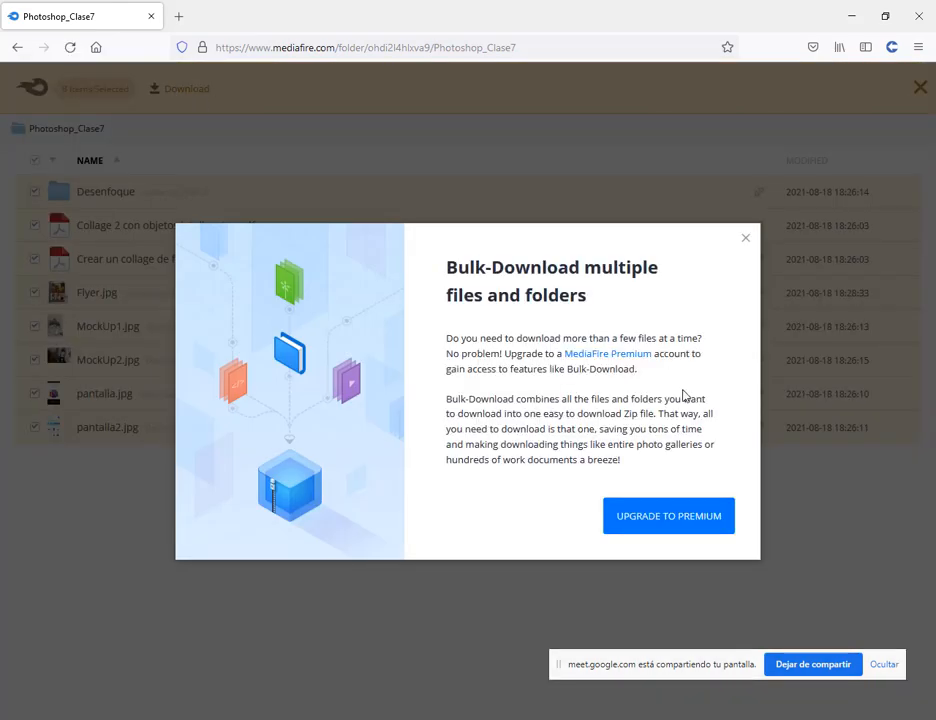
click(745, 238)
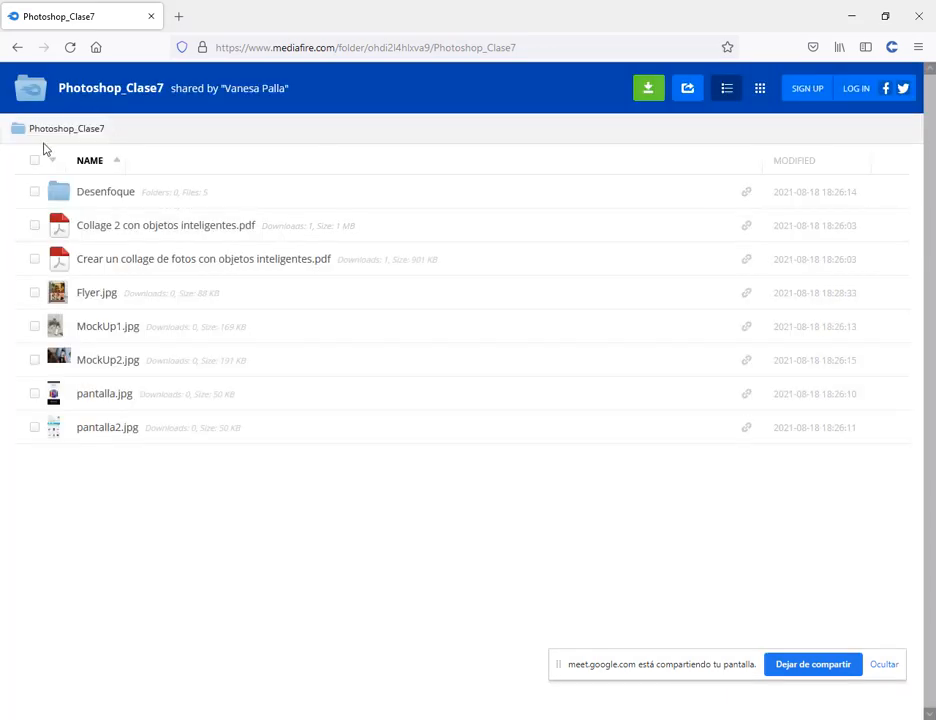
- Download pantalla2.jpg from the shared folder, choosing to save the file
click(35, 432)
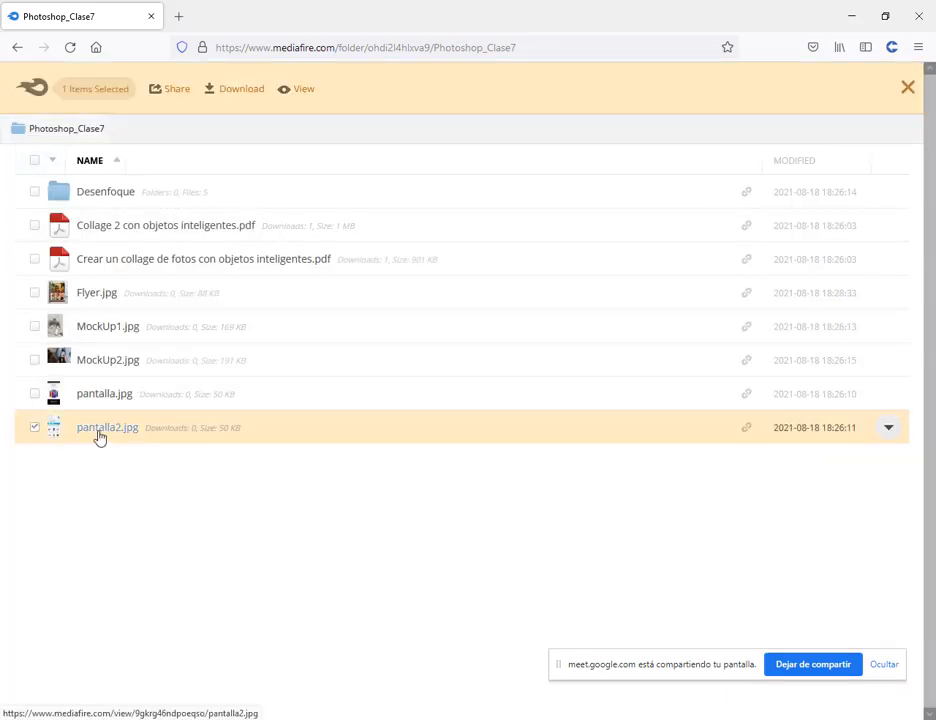
click(240, 92)
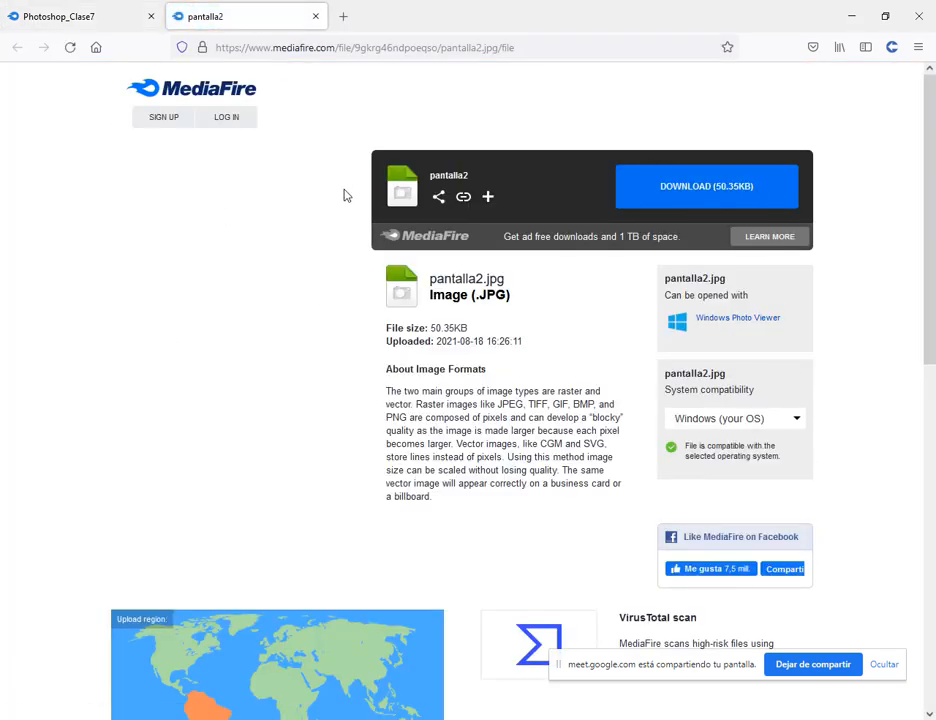
click(716, 192)
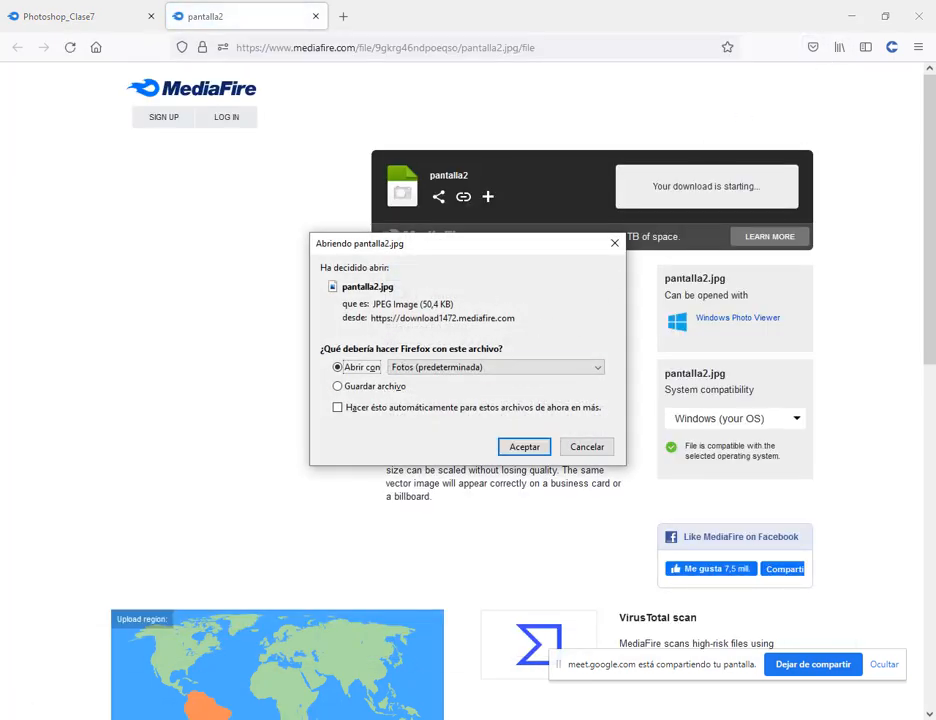
click(447, 718)
click(594, 593)
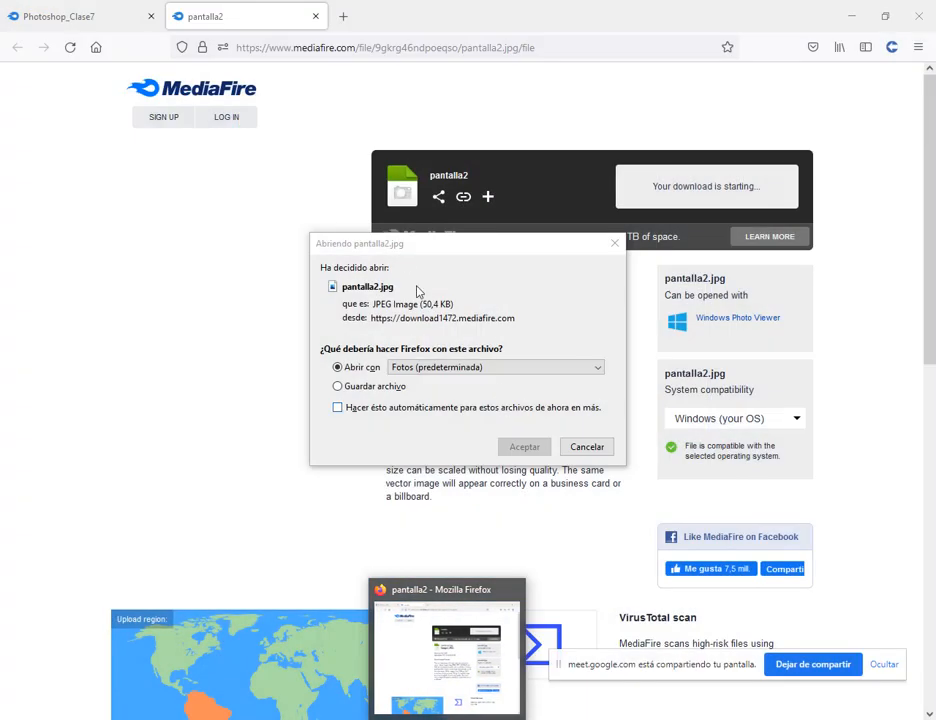
click(366, 386)
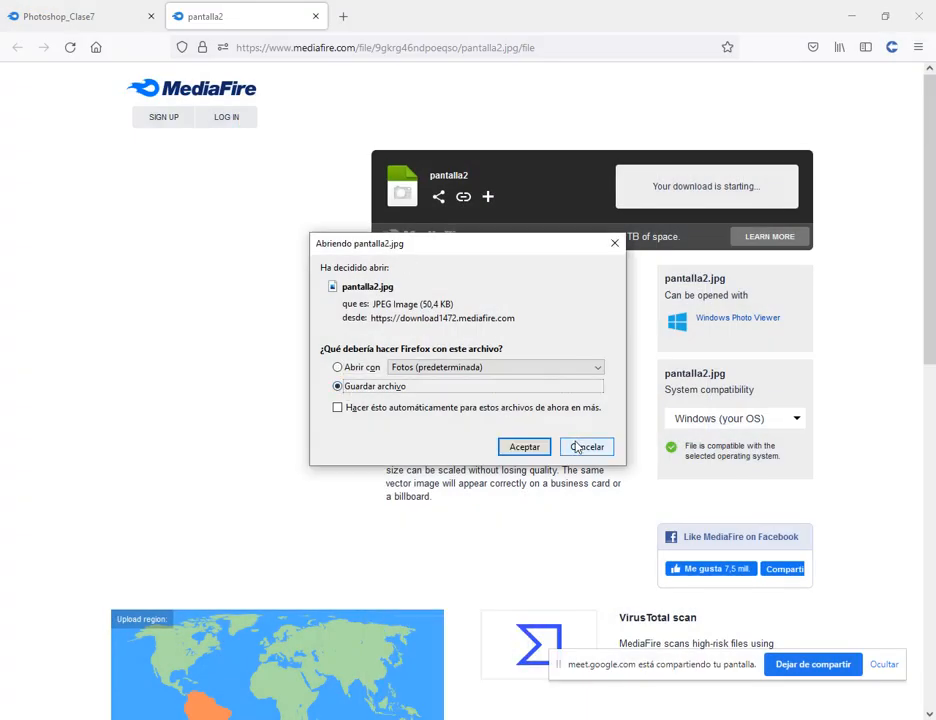
click(535, 447)
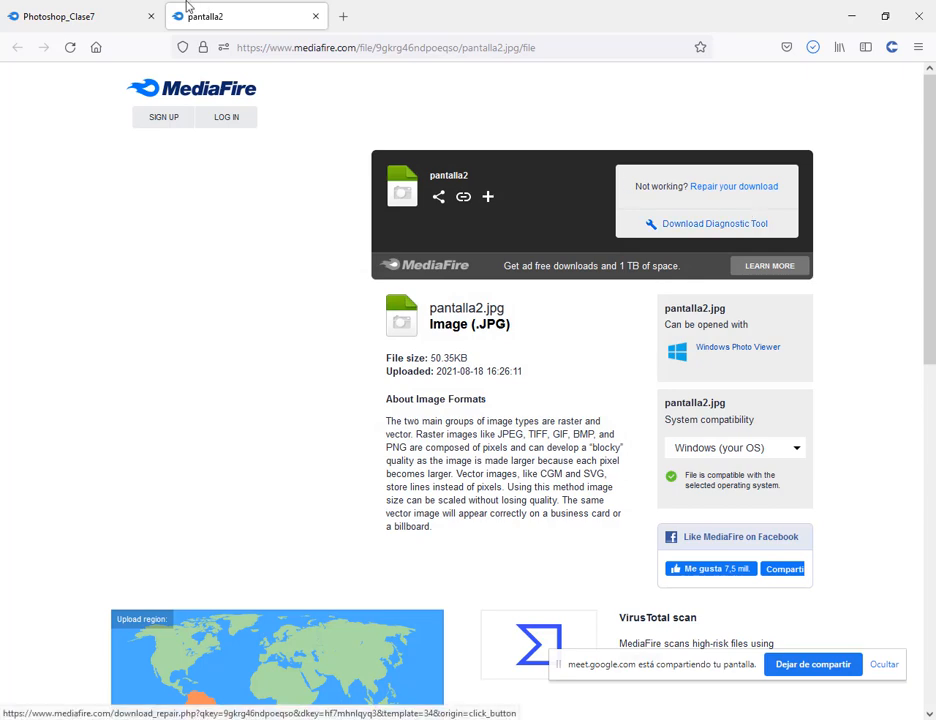
- Download and save pantalla.jpg from the shared folder, close the pantalla2 download page and return to the folder listing
click(115, 20)
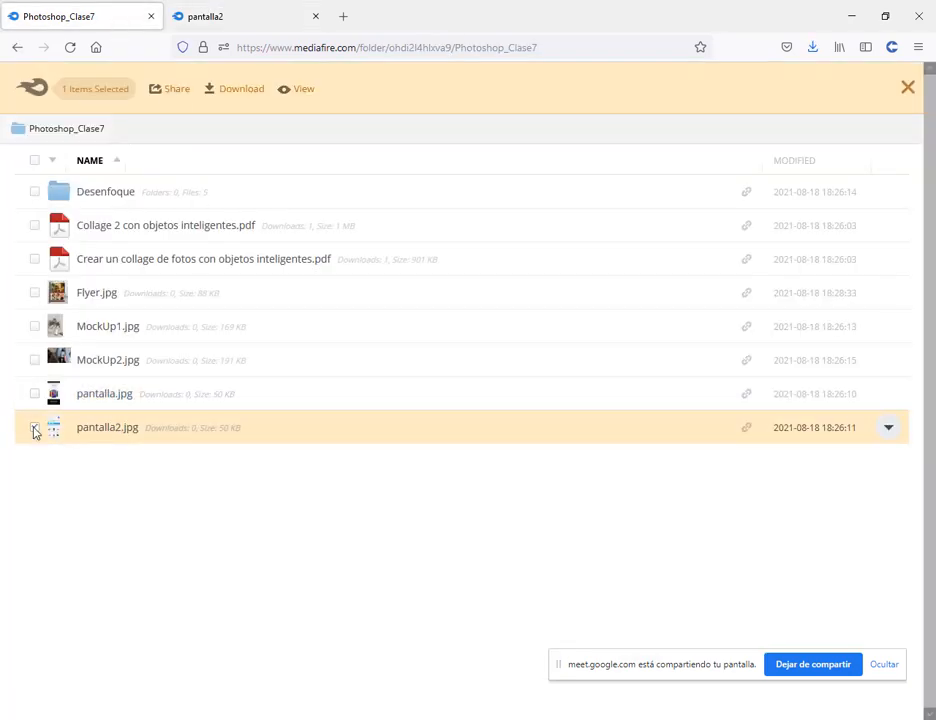
click(35, 428)
right_click(92, 400)
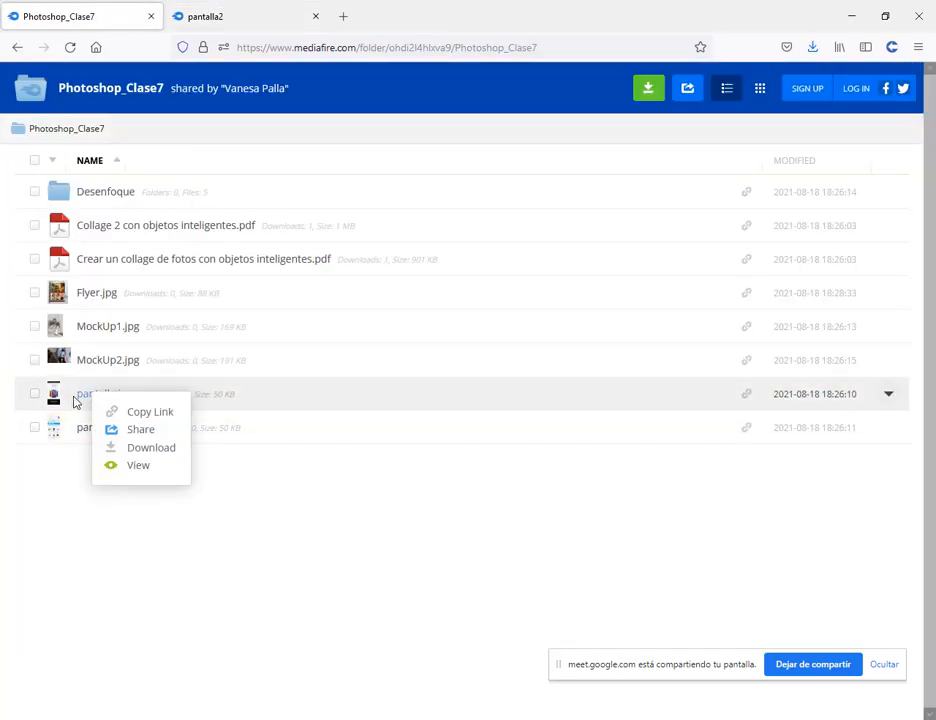
click(151, 448)
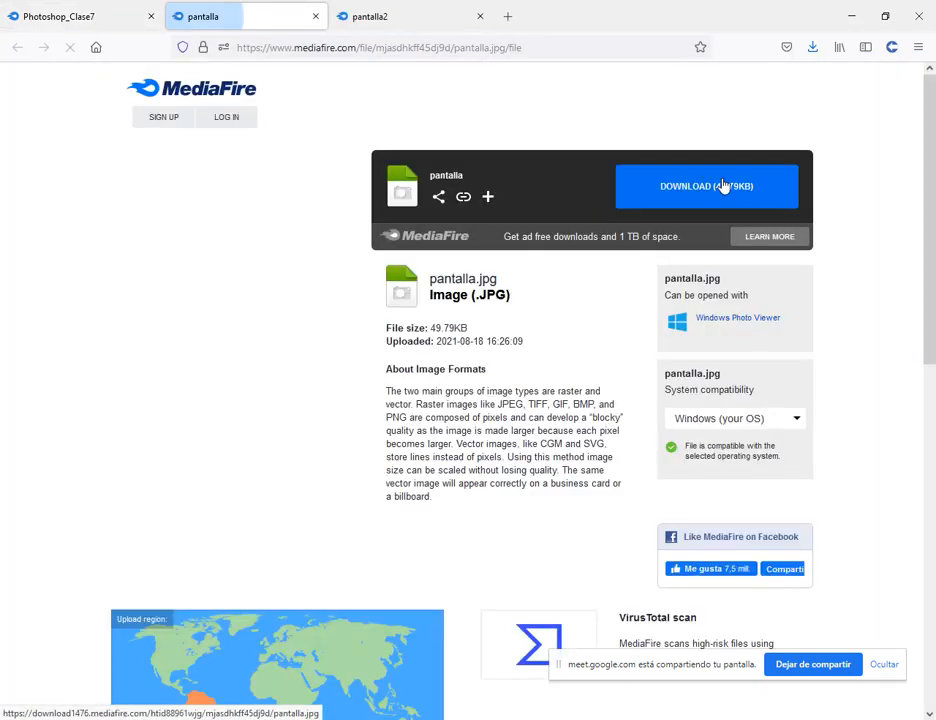
click(480, 16)
click(716, 196)
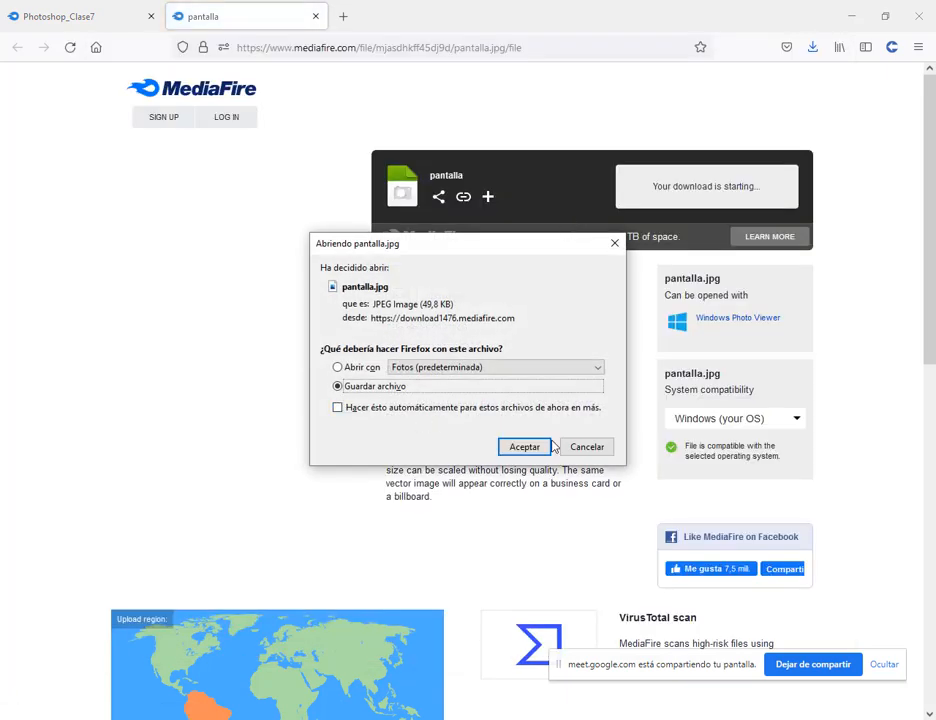
click(527, 447)
click(125, 17)
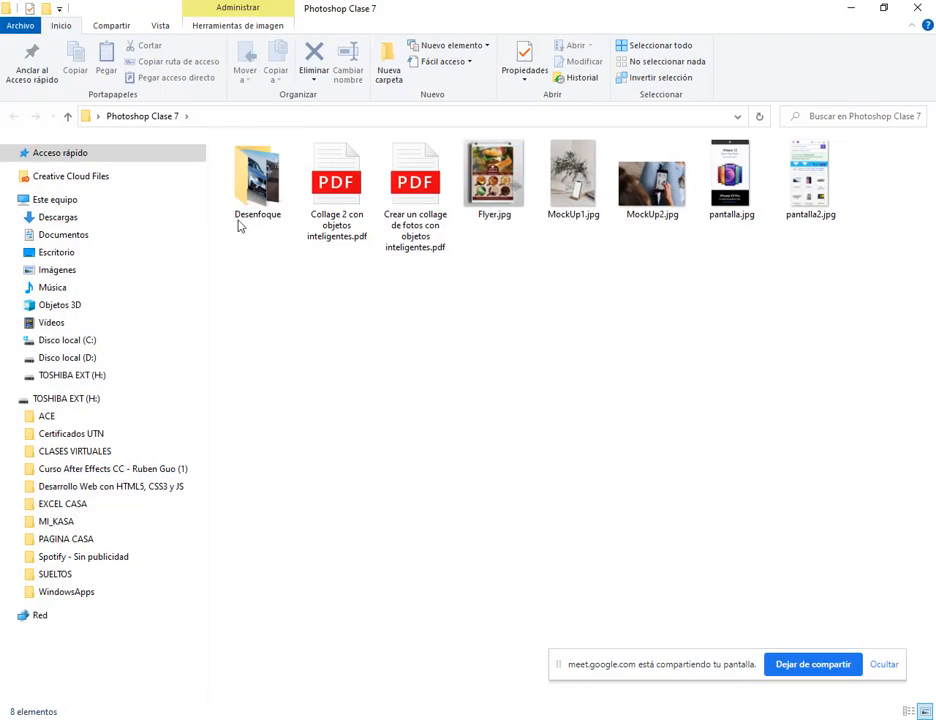
- In File Explorer's Photoshop Clase 7 folder, view Flyer.jpg and look into the Desenfoque subfolder
drag(572, 658, 629, 696)
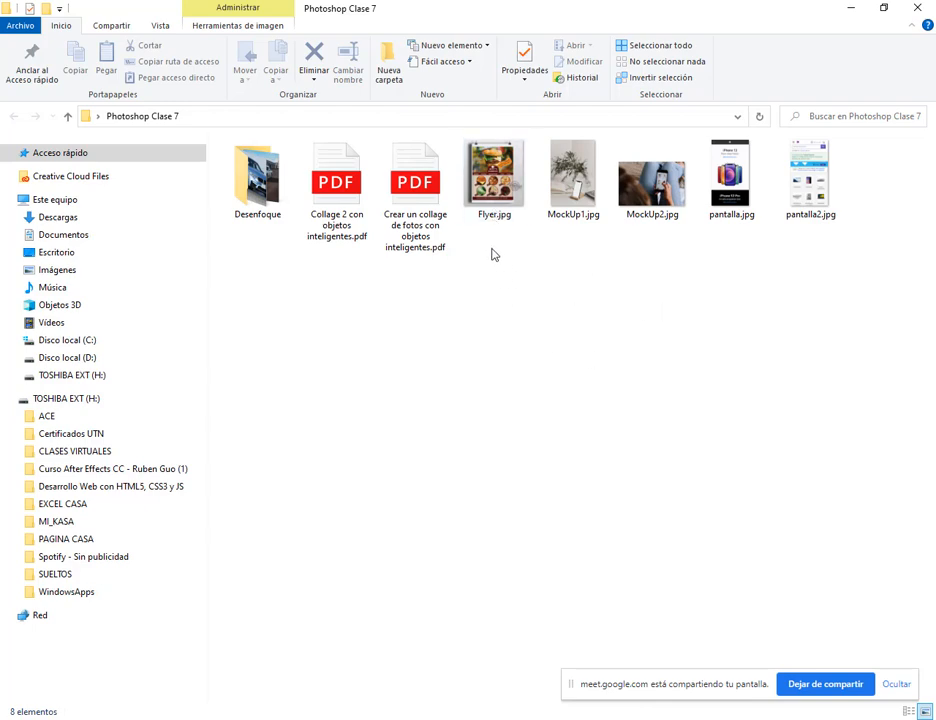
double_click(495, 205)
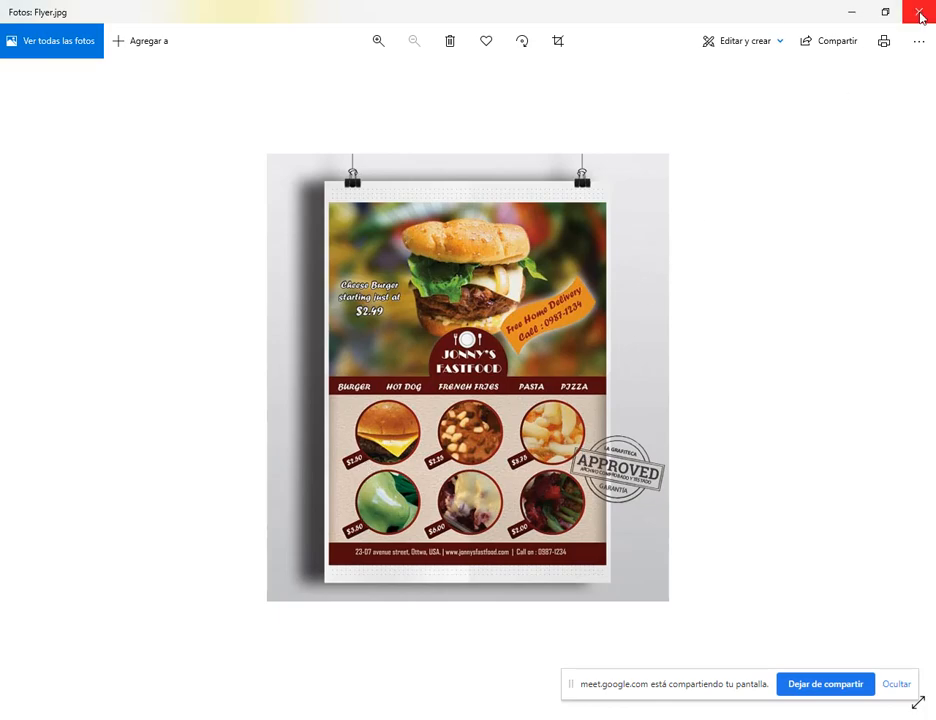
click(918, 13)
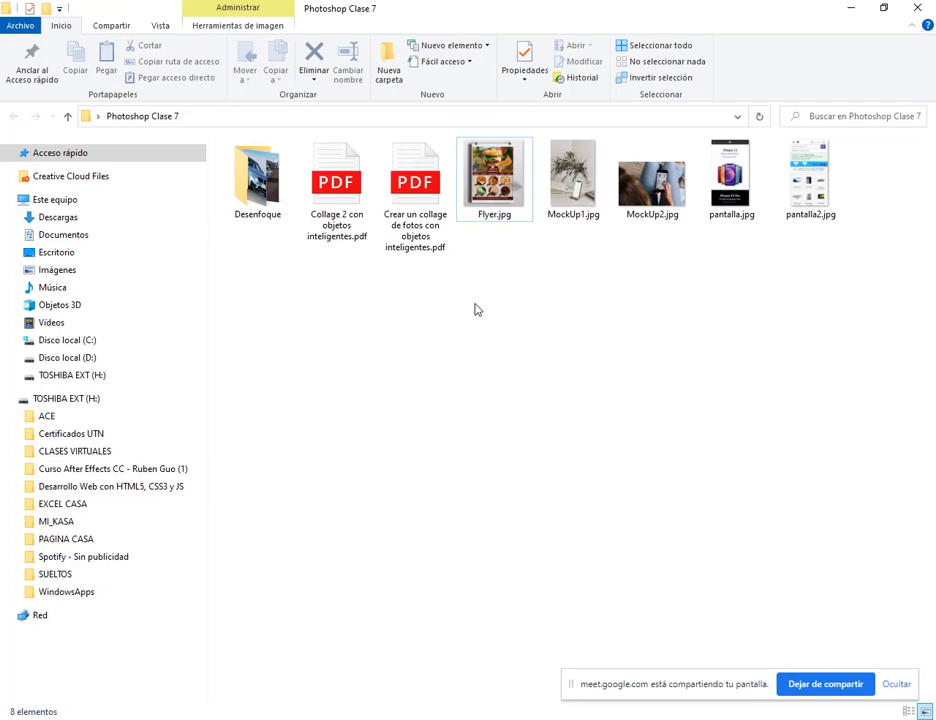
double_click(265, 213)
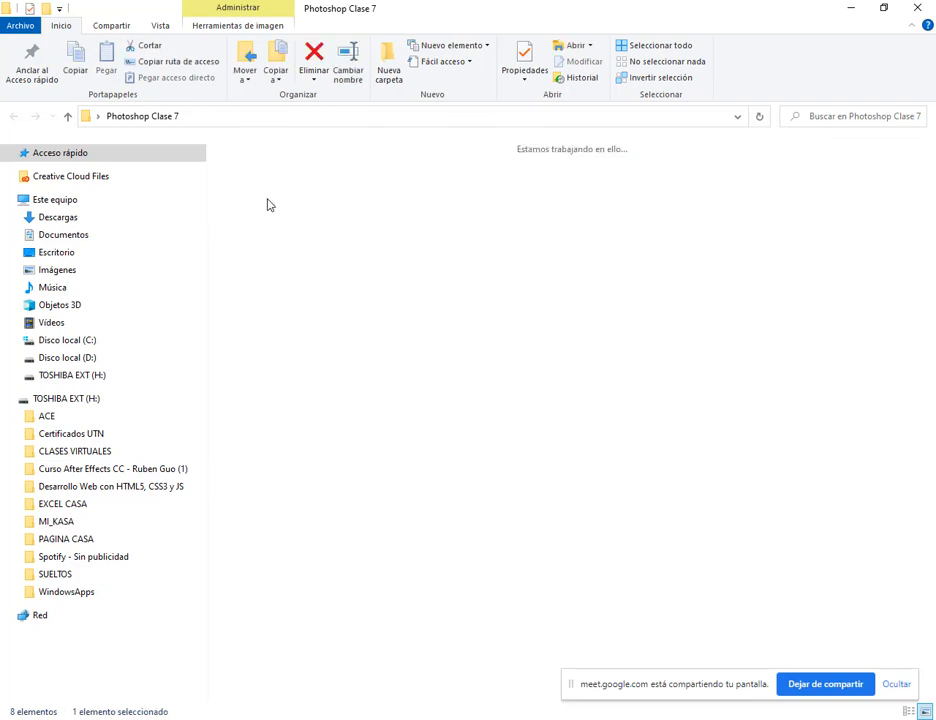
click(152, 117)
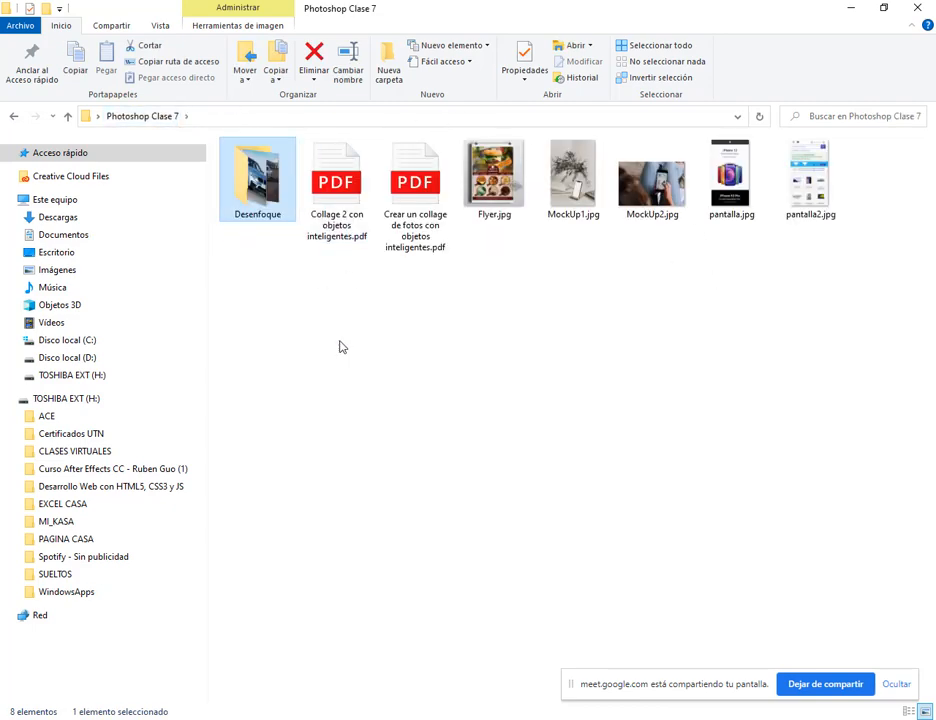
- Deselect the Desenfoque folder, switch to the Meet call in the browser and raise the computer's speaker volume
click(428, 463)
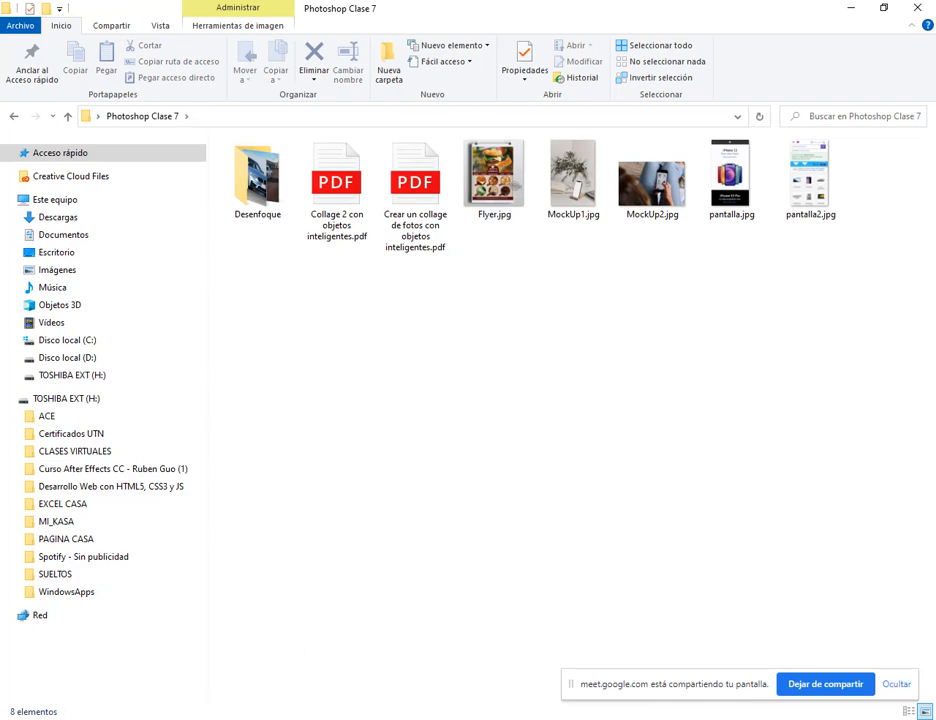
click(141, 719)
click(90, 650)
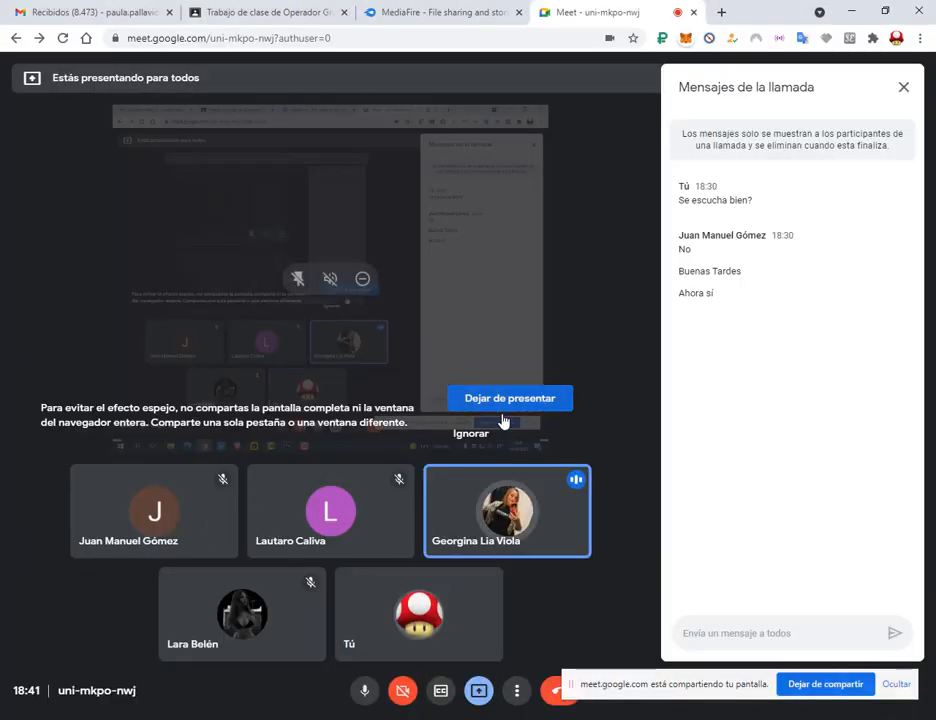
click(829, 719)
scroll(842, 712, up, 11)
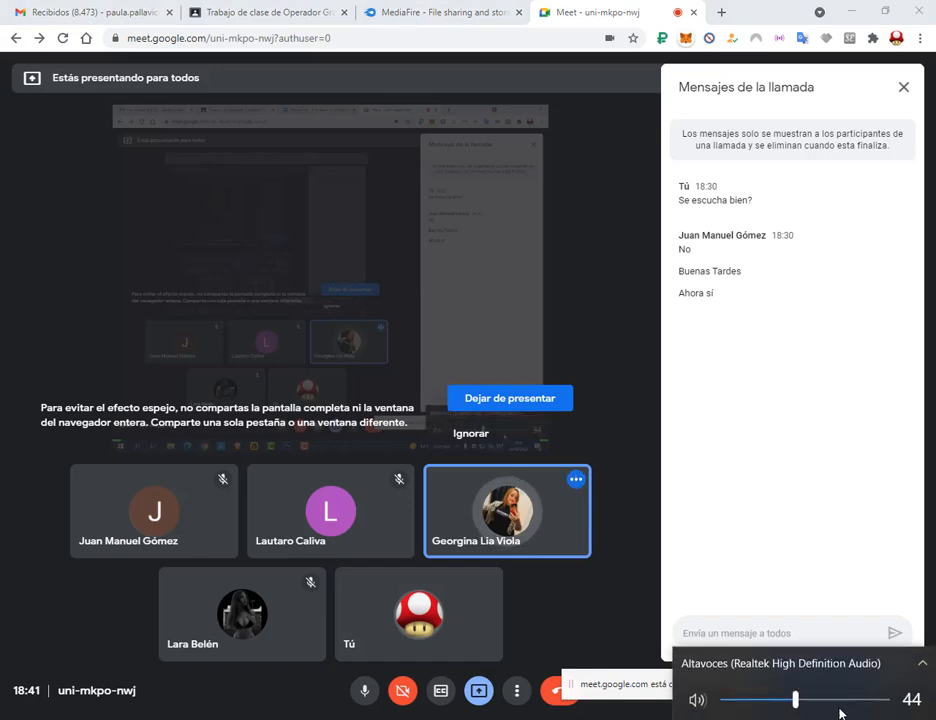
scroll(829, 712, down, 3)
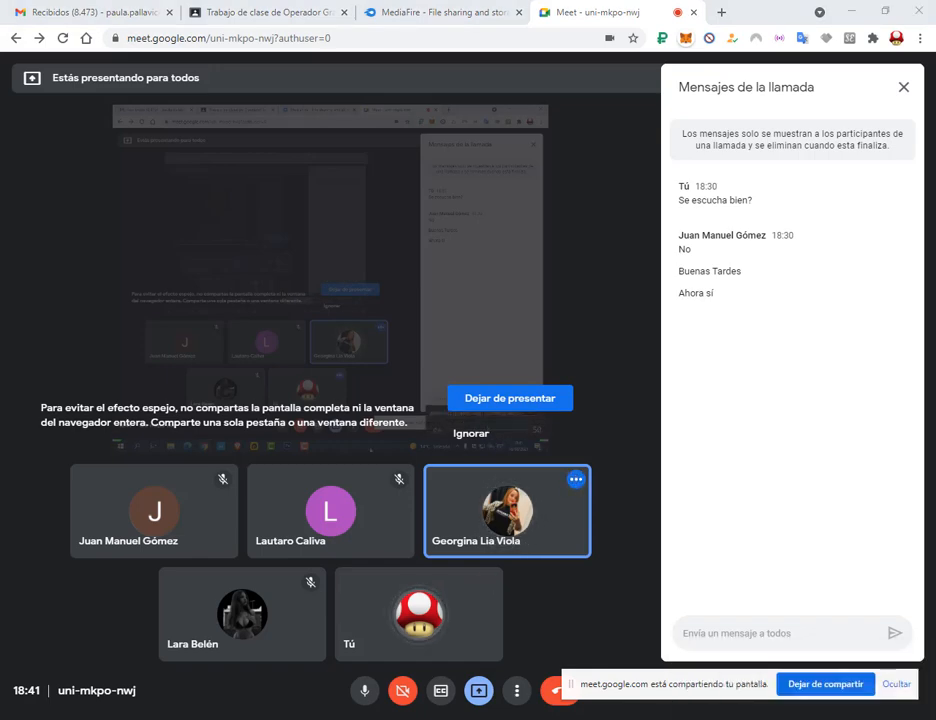
- Open the Photoshop_Clase7 link from the Clase 7 post in Classroom, dismiss the translation offer and return to the class work page
click(293, 7)
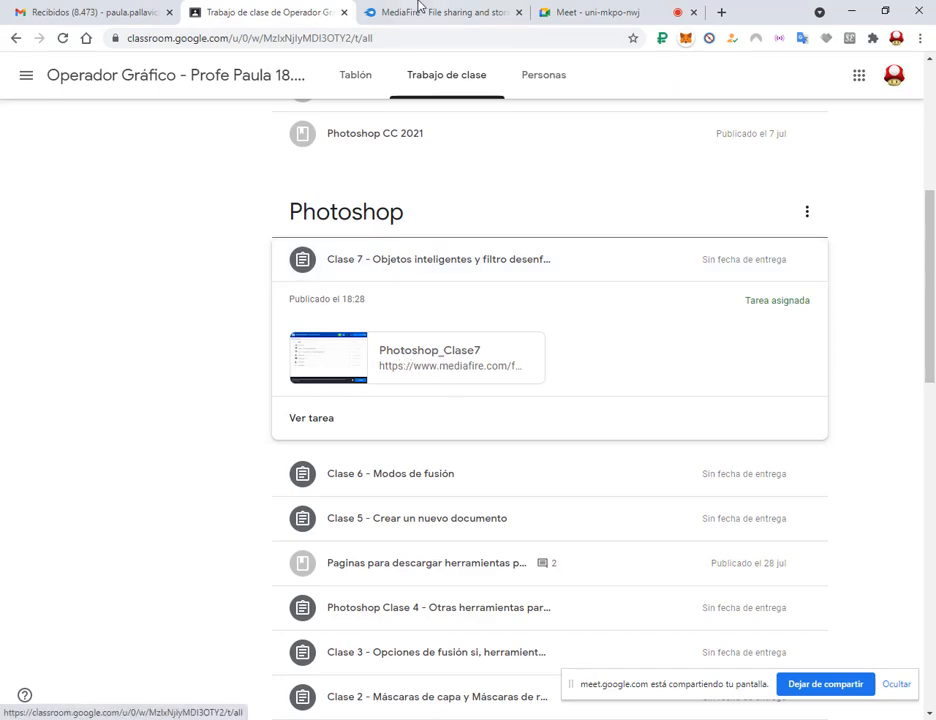
click(428, 362)
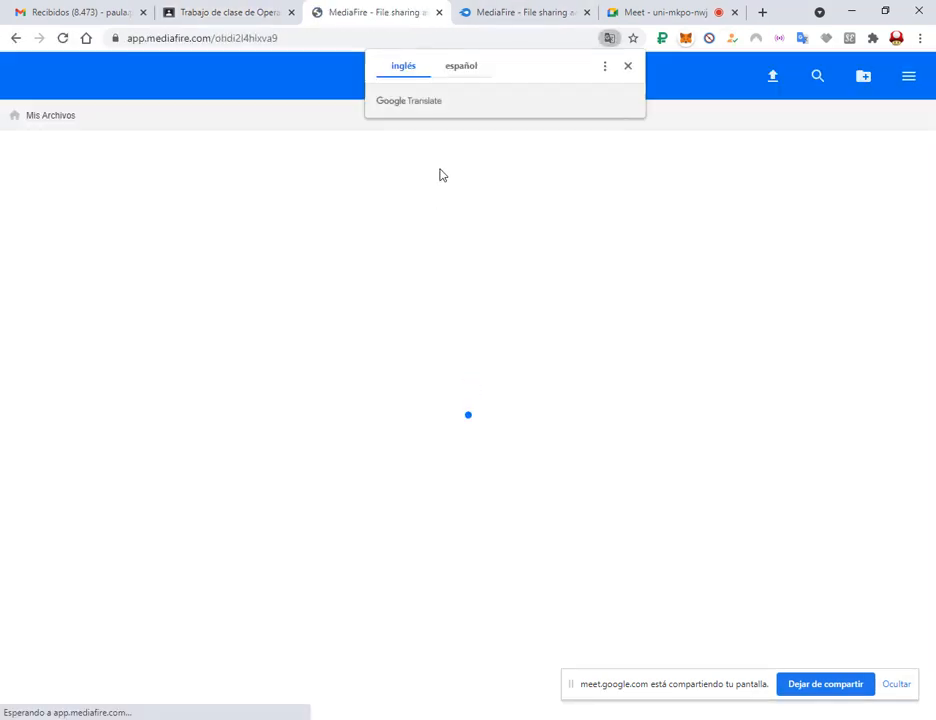
click(628, 67)
click(238, 13)
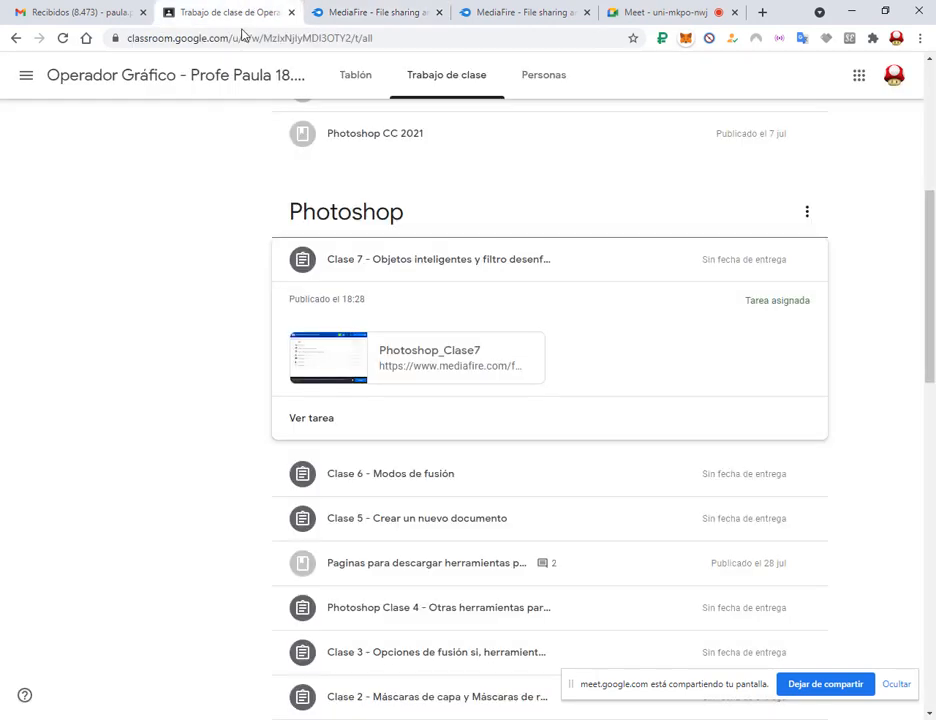
- Open the full Clase 7 assignment page, launch its Photoshop_Clase7 link and close the duplicate MediaFire pages
click(316, 420)
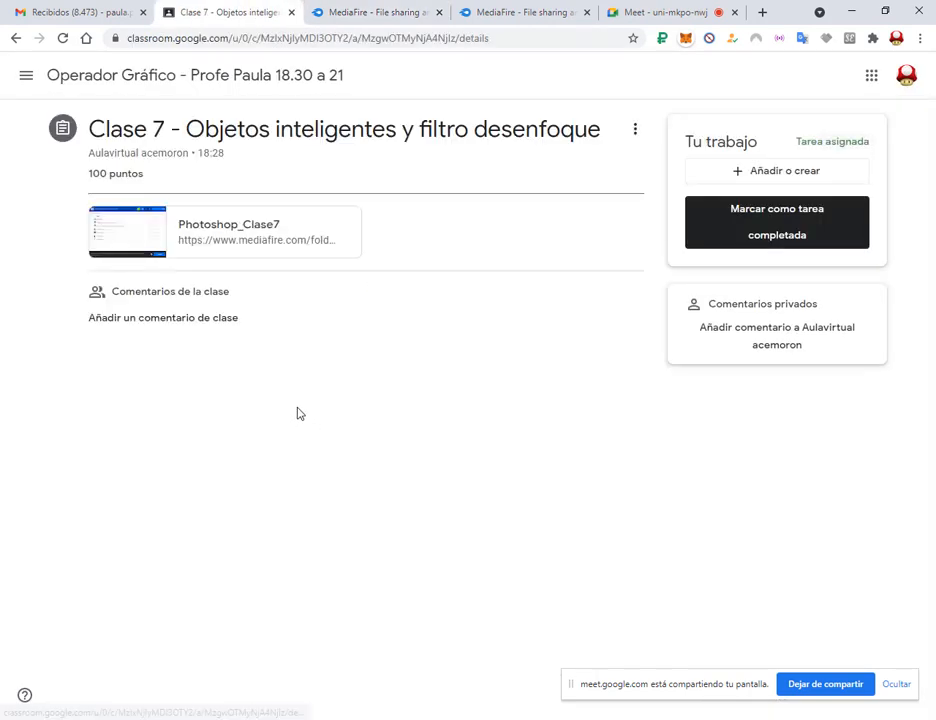
click(250, 248)
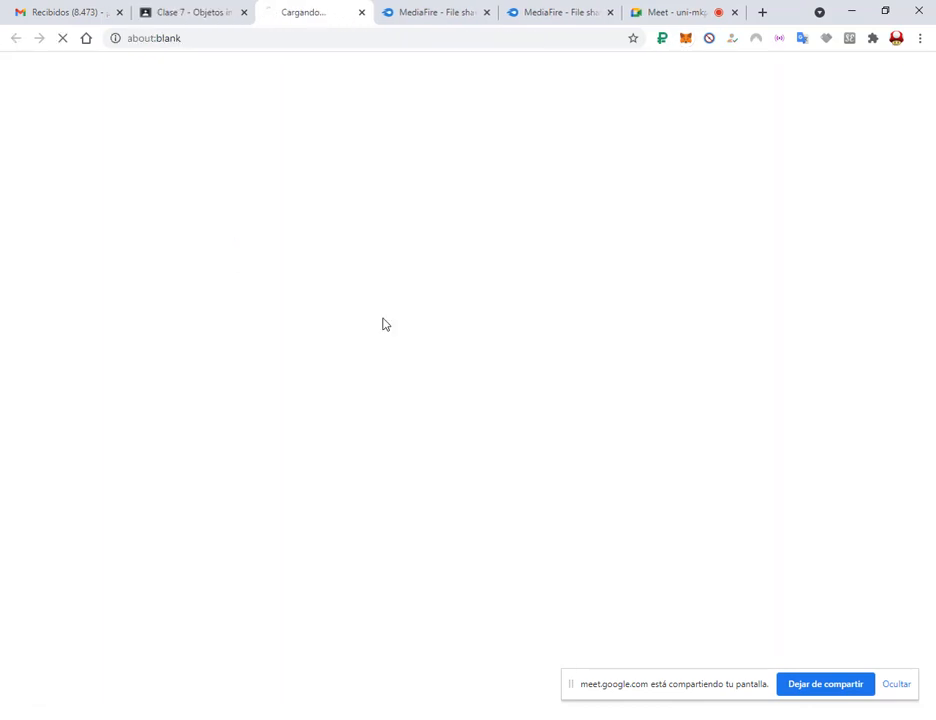
click(489, 13)
click(487, 13)
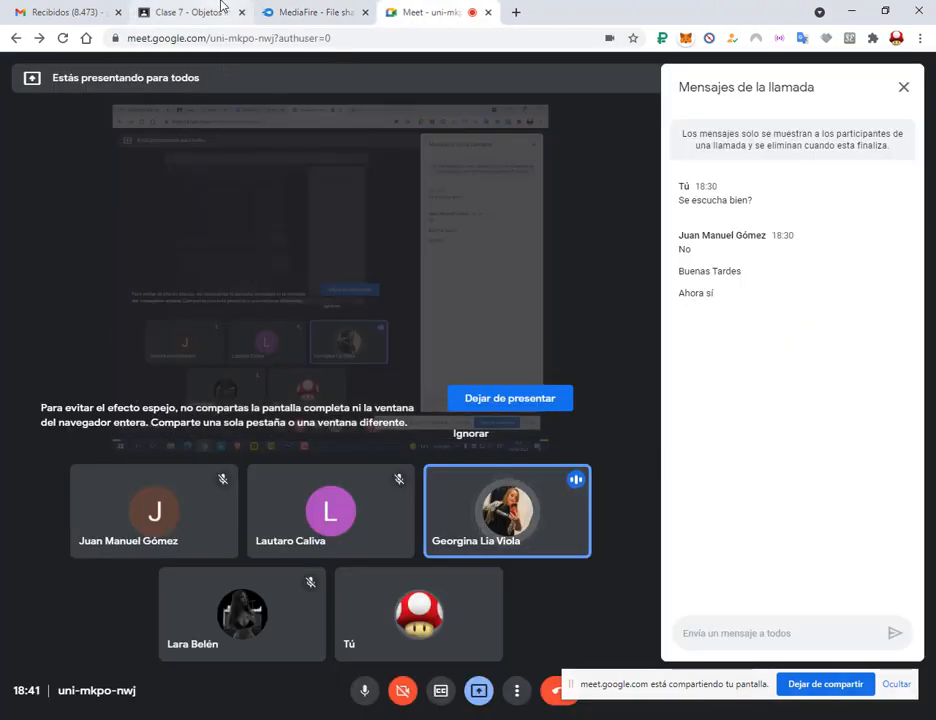
- Review the route from the Clase 7 assignment and the course's class work list in Classroom to the MediaFire Photoshop_Clase7 folder
click(222, 9)
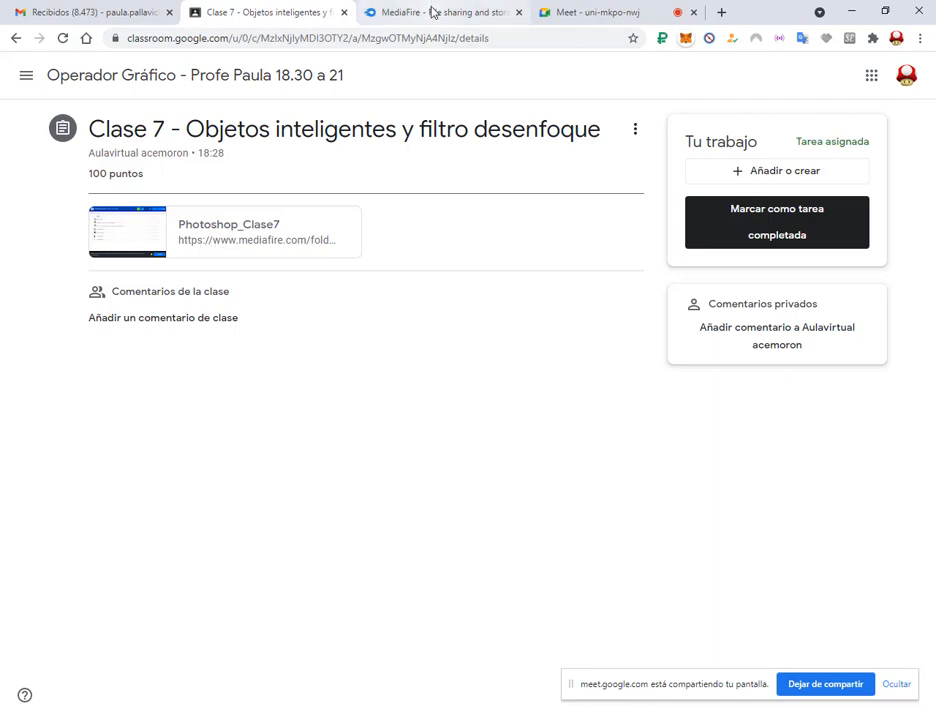
click(433, 13)
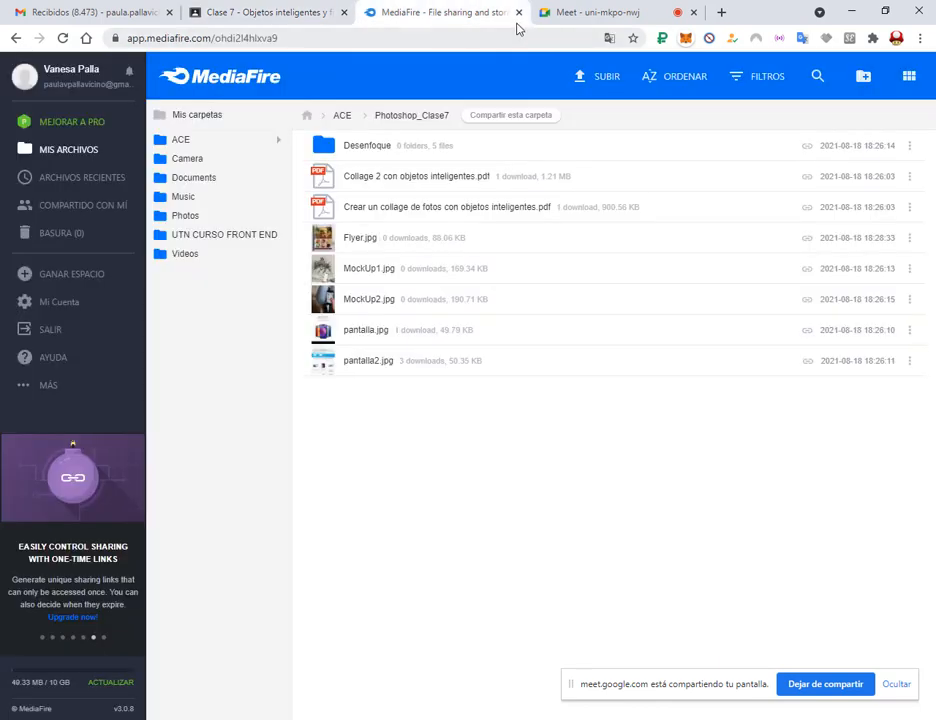
click(265, 11)
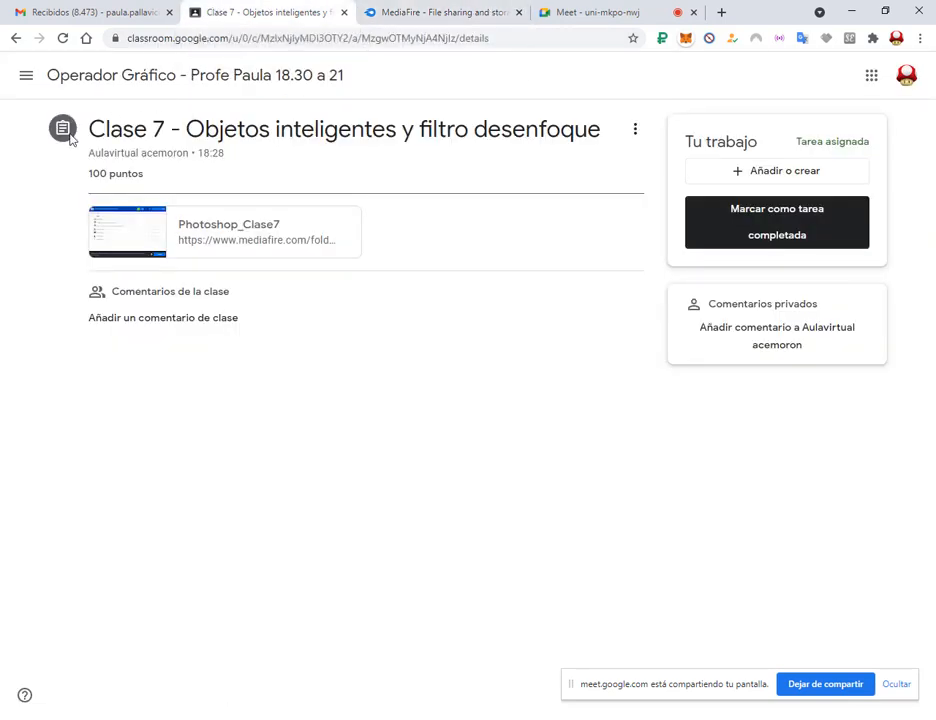
click(90, 80)
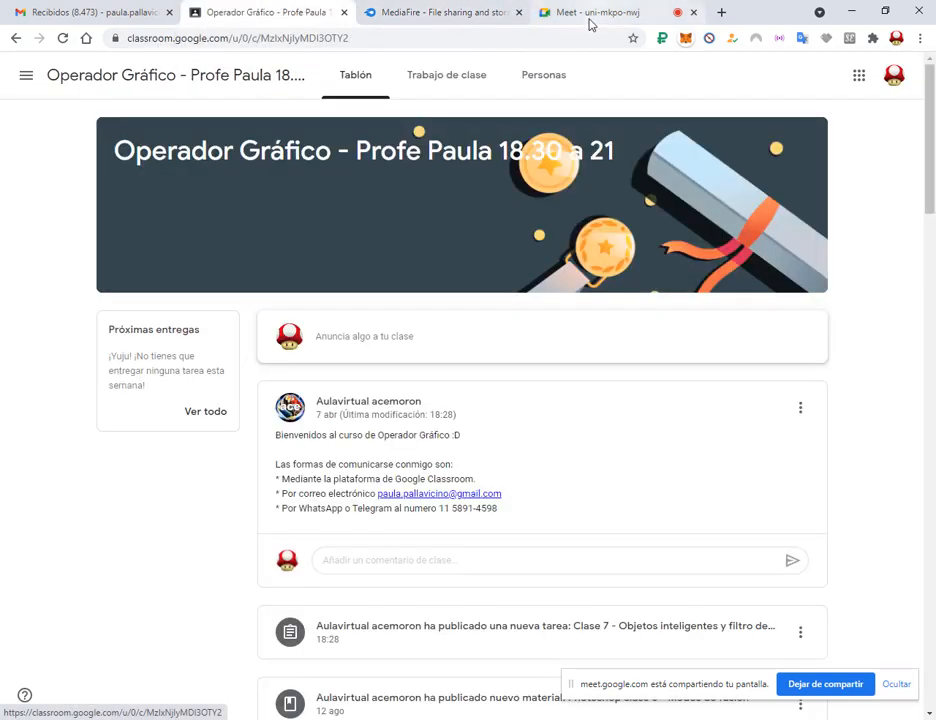
click(474, 78)
click(505, 13)
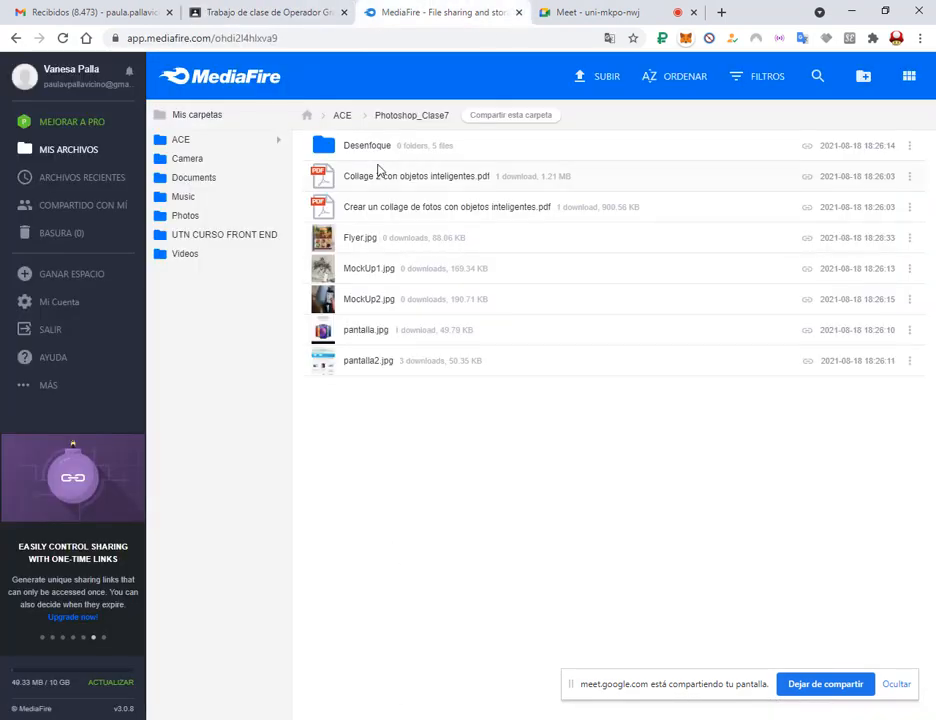
- Open the Photoshop Clase 7 folder from the desktop, maximize its window and enter the Desenfoque subfolder
key(alt+Tab)
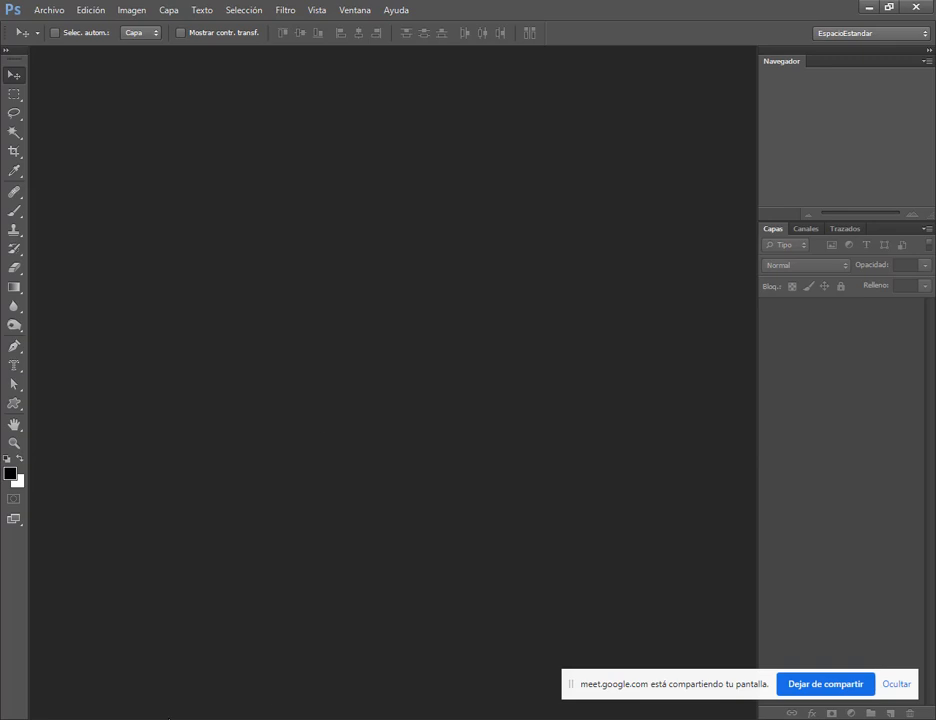
key(super+d)
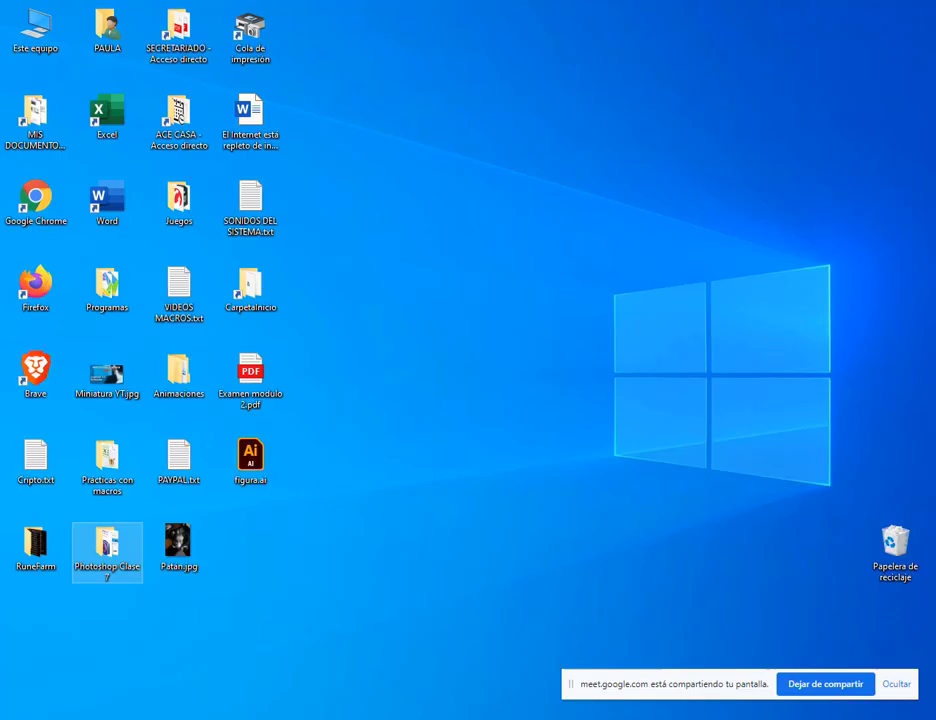
click(219, 558)
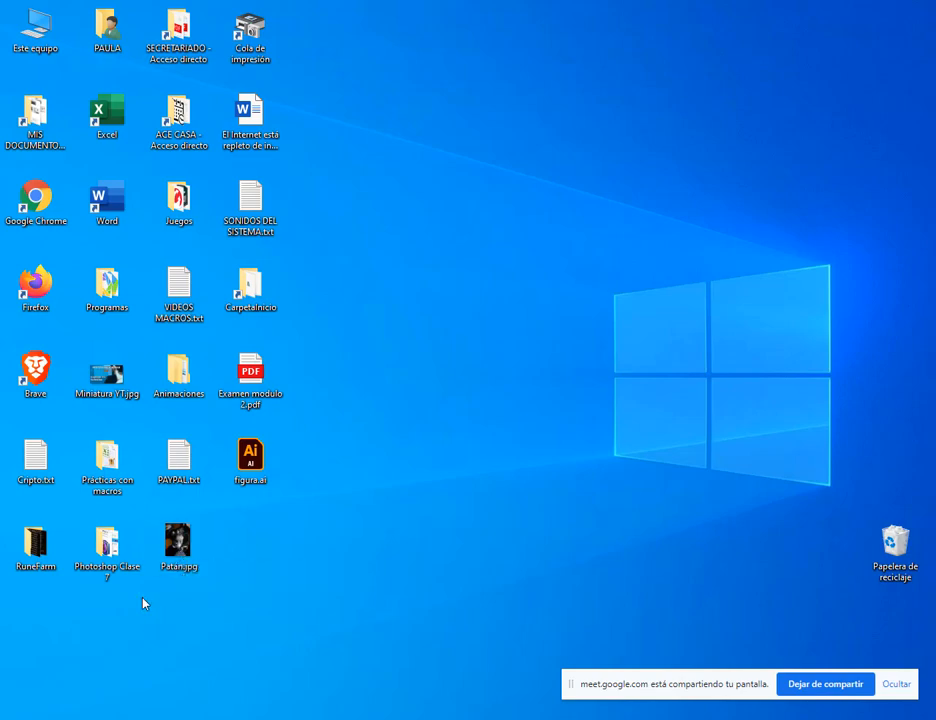
double_click(107, 545)
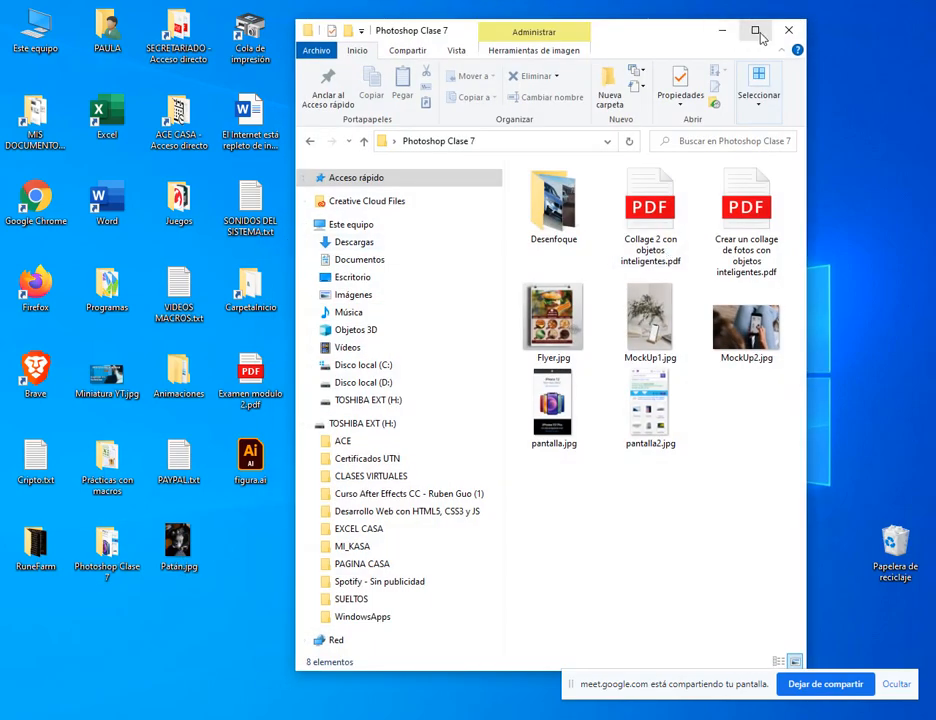
click(755, 30)
double_click(257, 180)
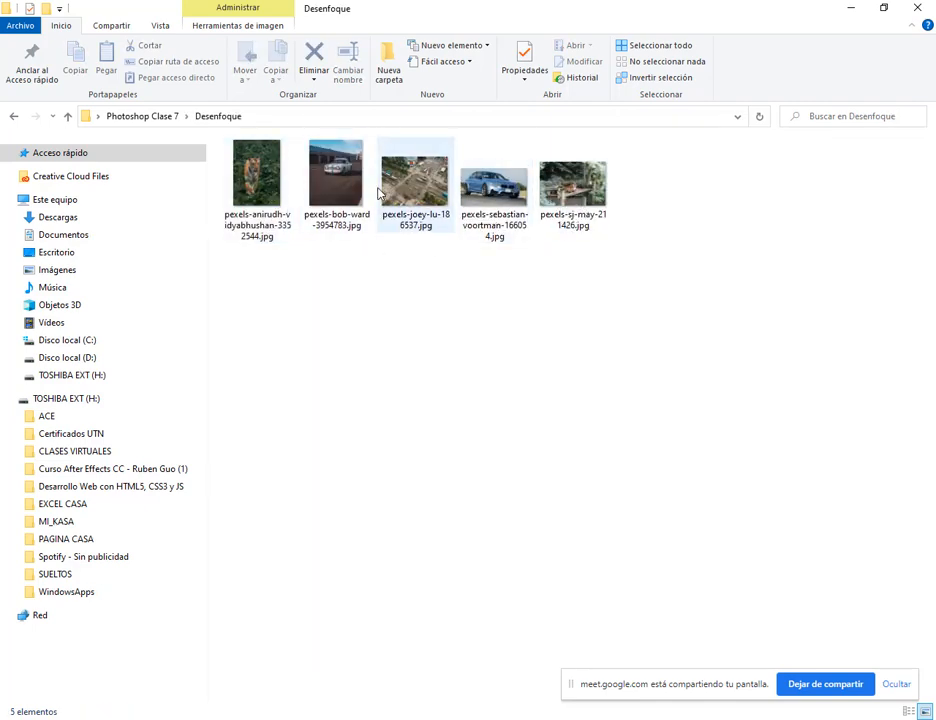
- Open pexels-bob-ward-3954783.jpg and pexels-sebastian-voortman-166054.jpg from the Desenfoque folder as separate documents in Photoshop
double_click(338, 190)
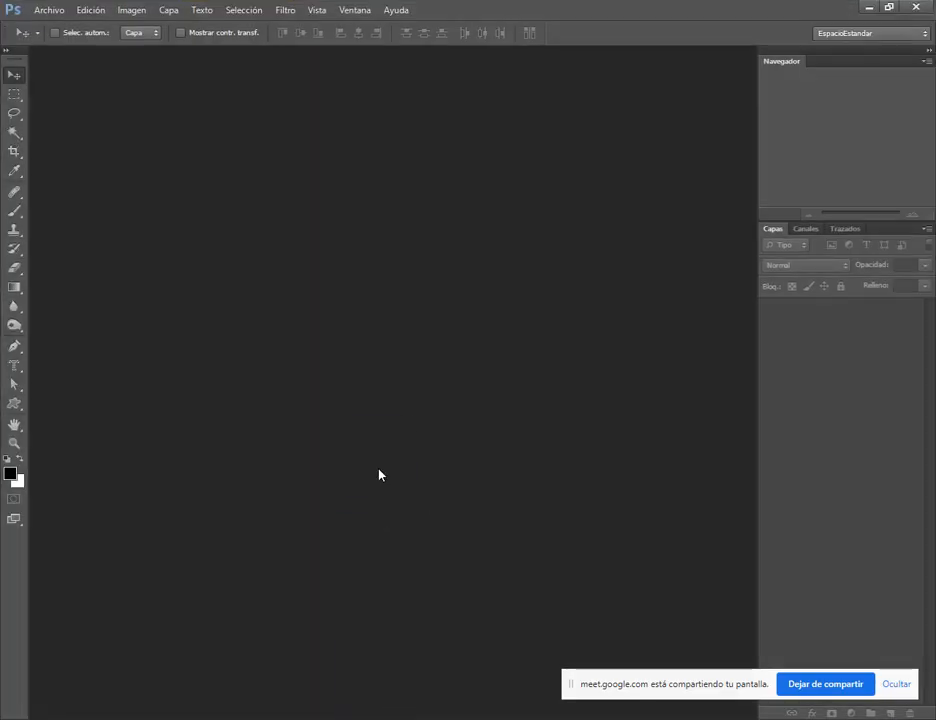
click(501, 360)
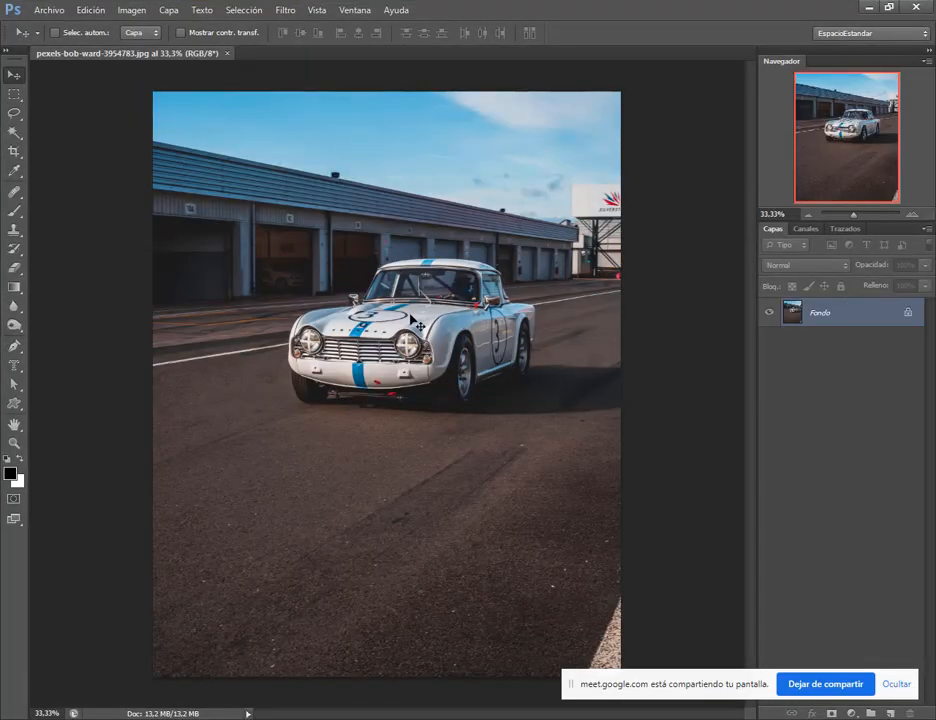
click(360, 718)
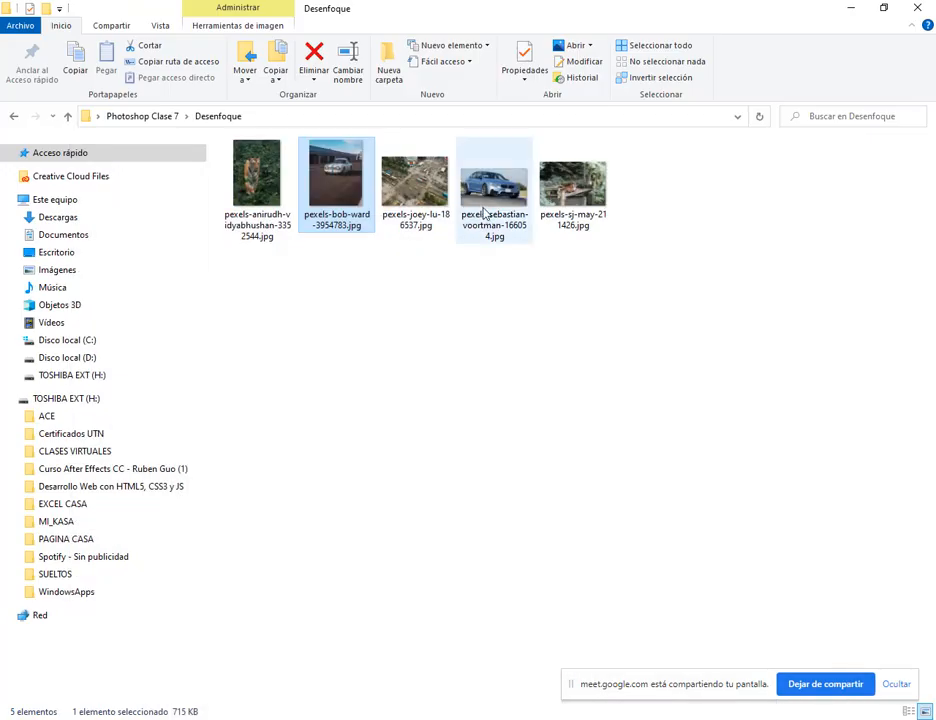
drag(486, 209, 385, 40)
click(529, 358)
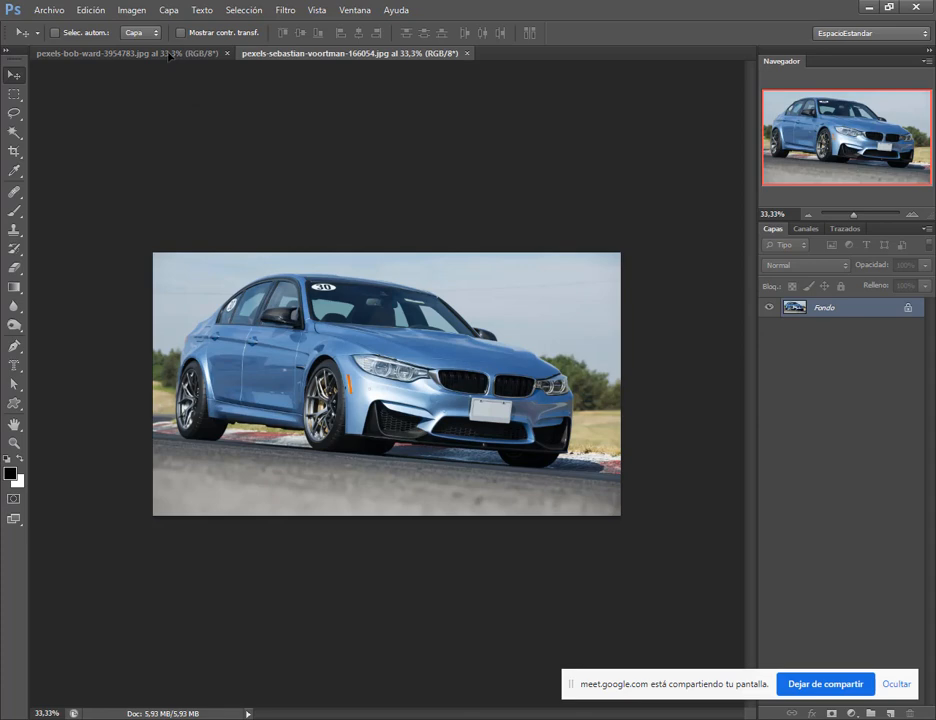
- Bring the blue car image into the white racing car document as a new layer and reposition it over the white car
drag(170, 56, 316, 310)
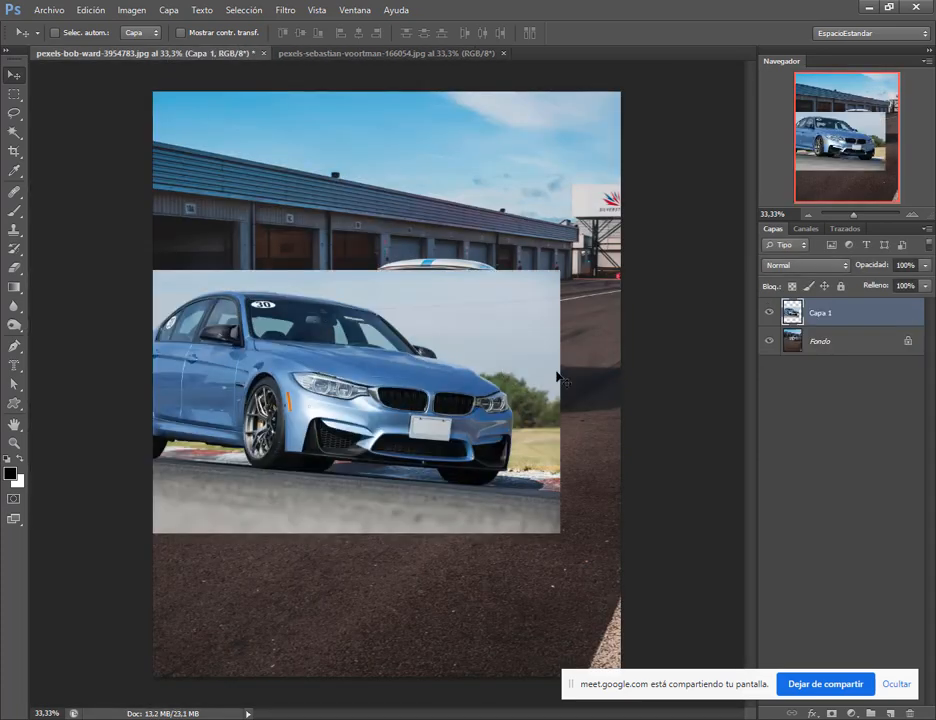
key(ctrl+t)
drag(481, 372, 529, 393)
key(Return)
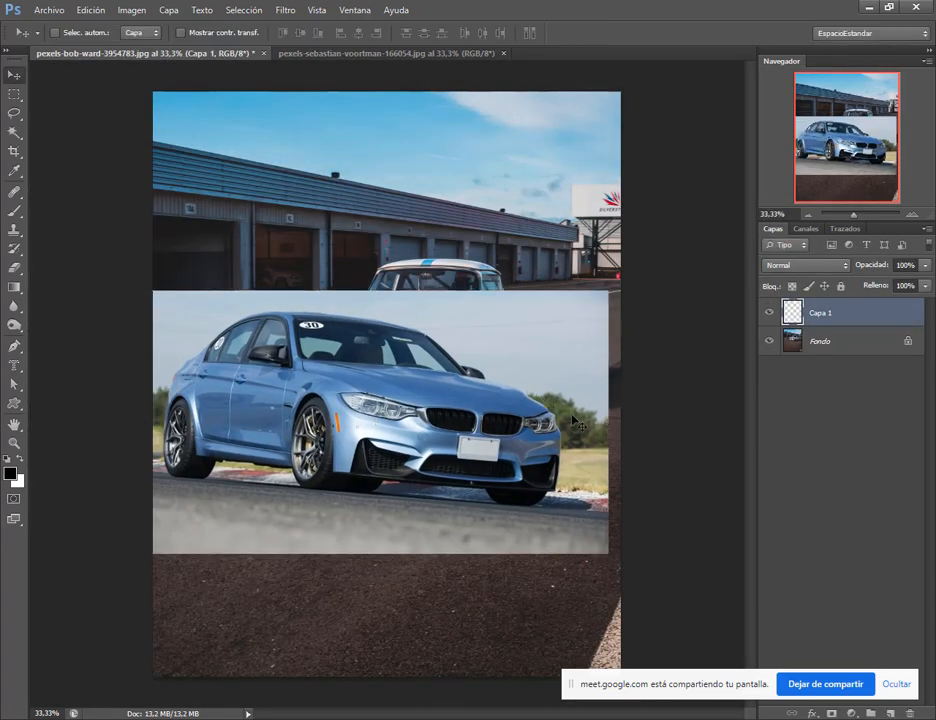
- Close the blue car's source document and move its layer up so it spans the full canvas width
drag(746, 675, 766, 695)
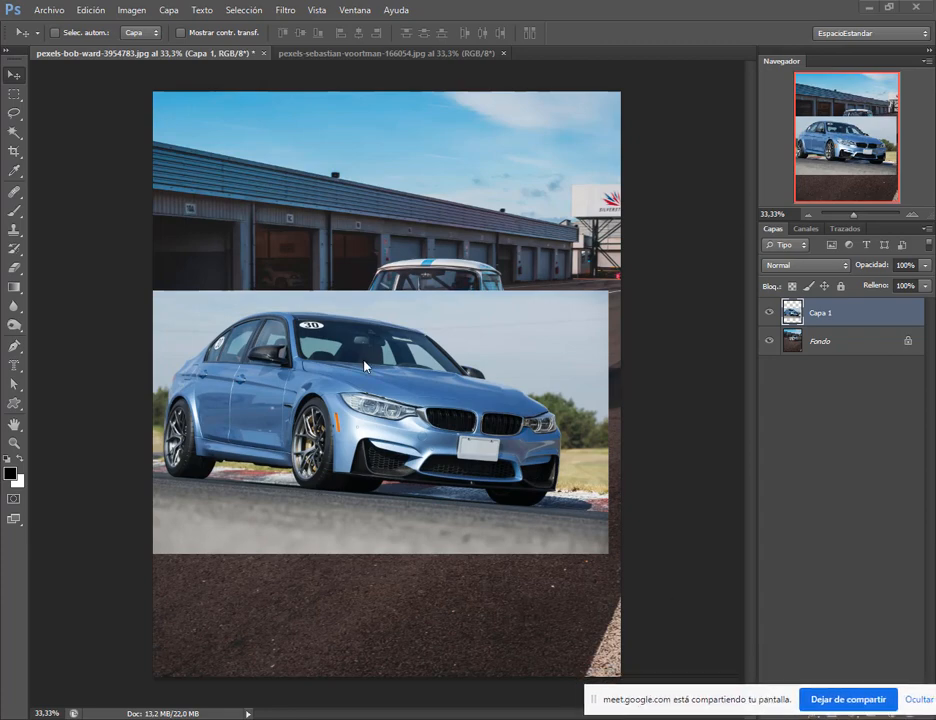
click(503, 53)
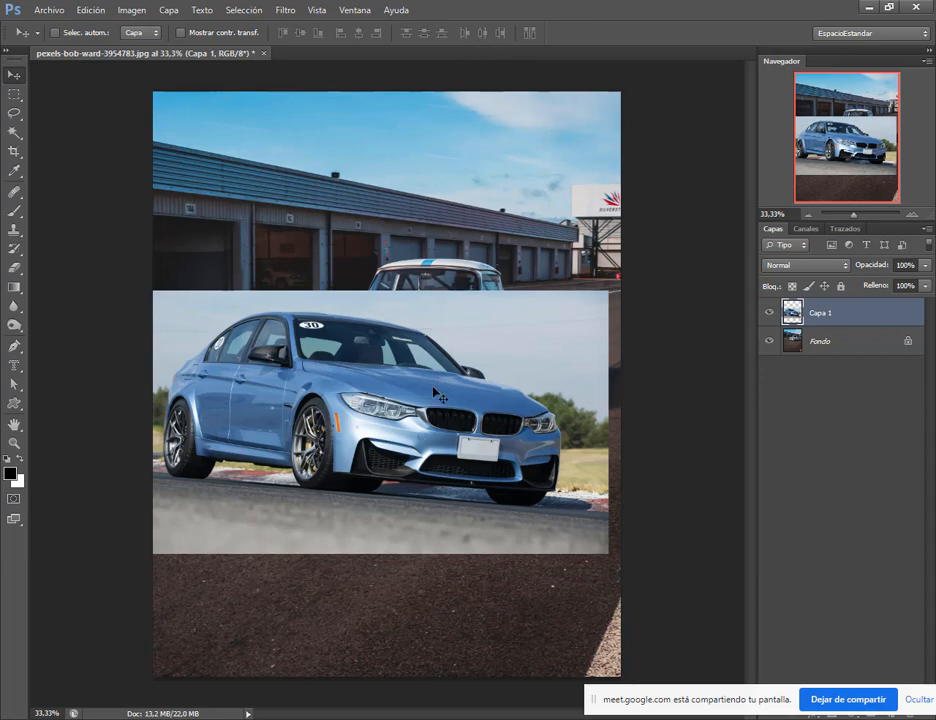
drag(434, 392, 425, 319)
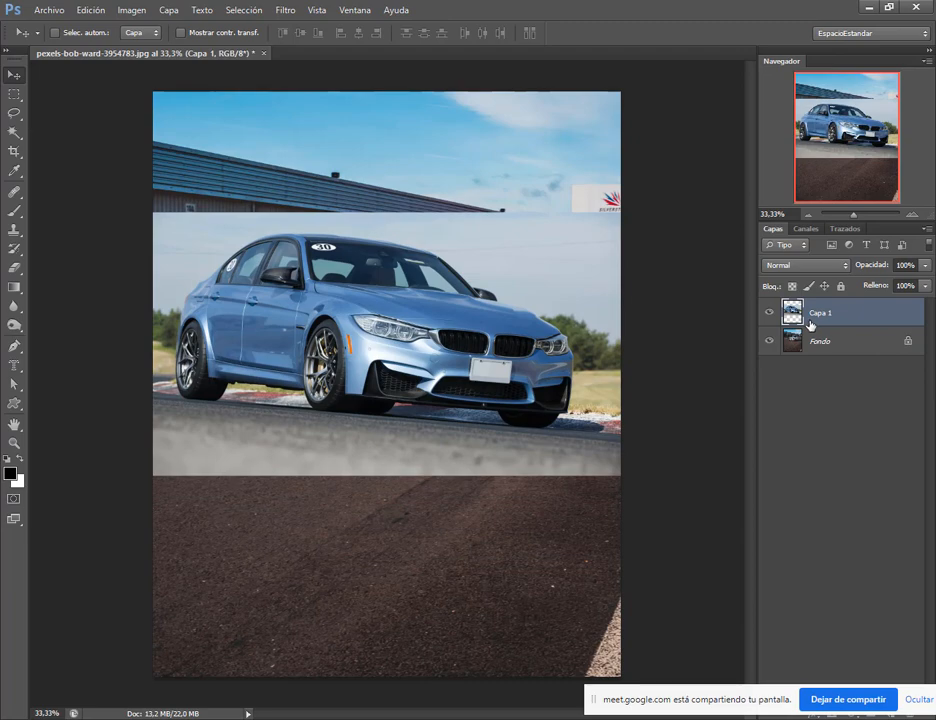
drag(778, 292, 805, 329)
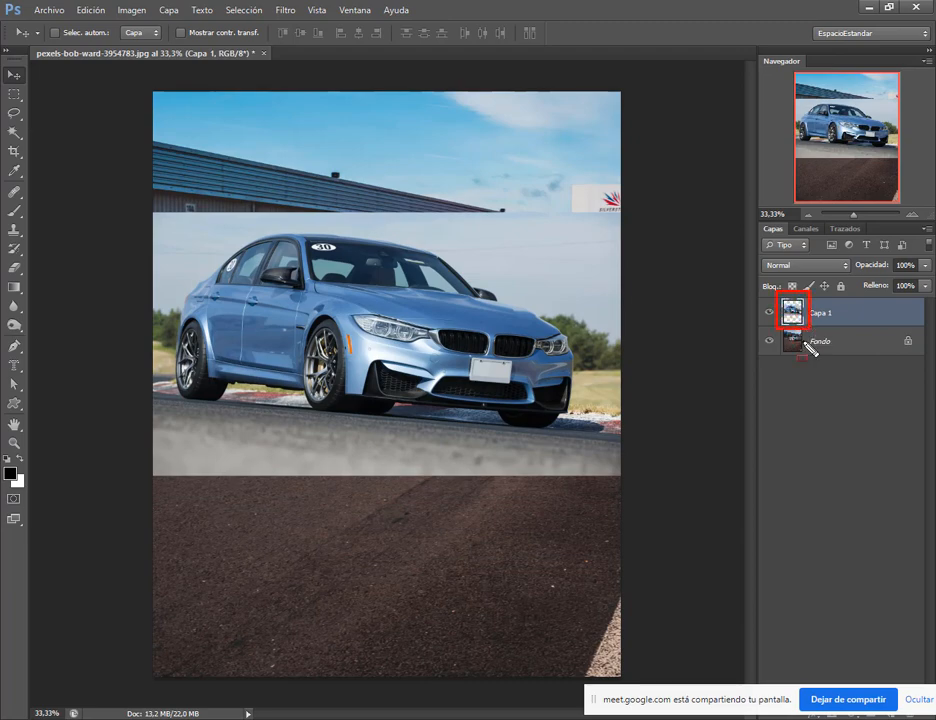
drag(785, 390, 803, 326)
key(Escape)
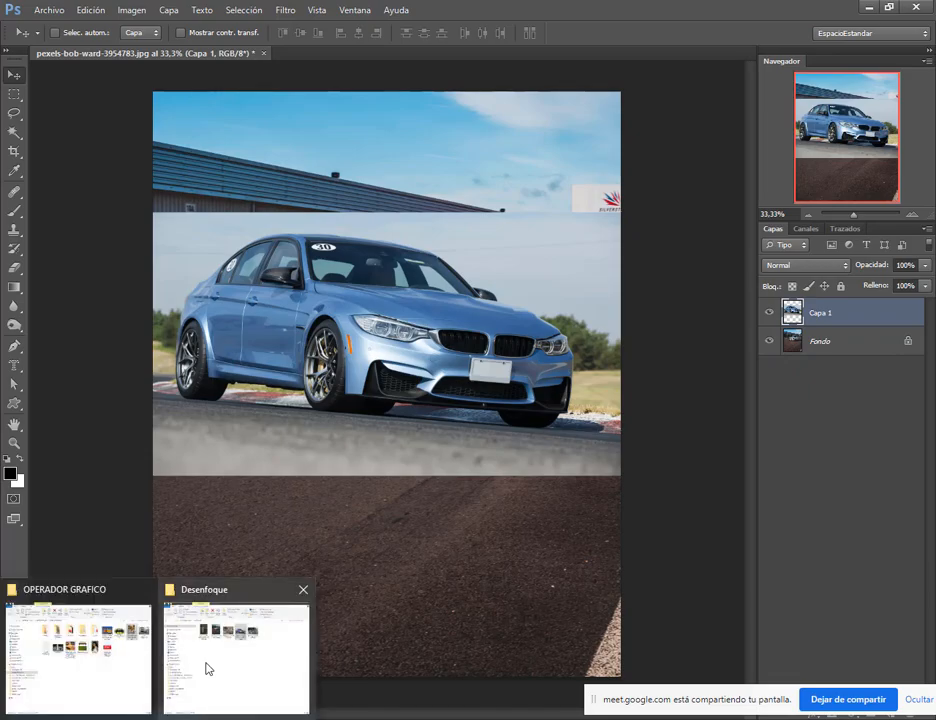
- Place pexels-sebastian-voortman-166054.jpg from the Desenfoque folder directly into the document as a smart object and move it below the Capa 1 car
click(207, 668)
drag(484, 192, 330, 315)
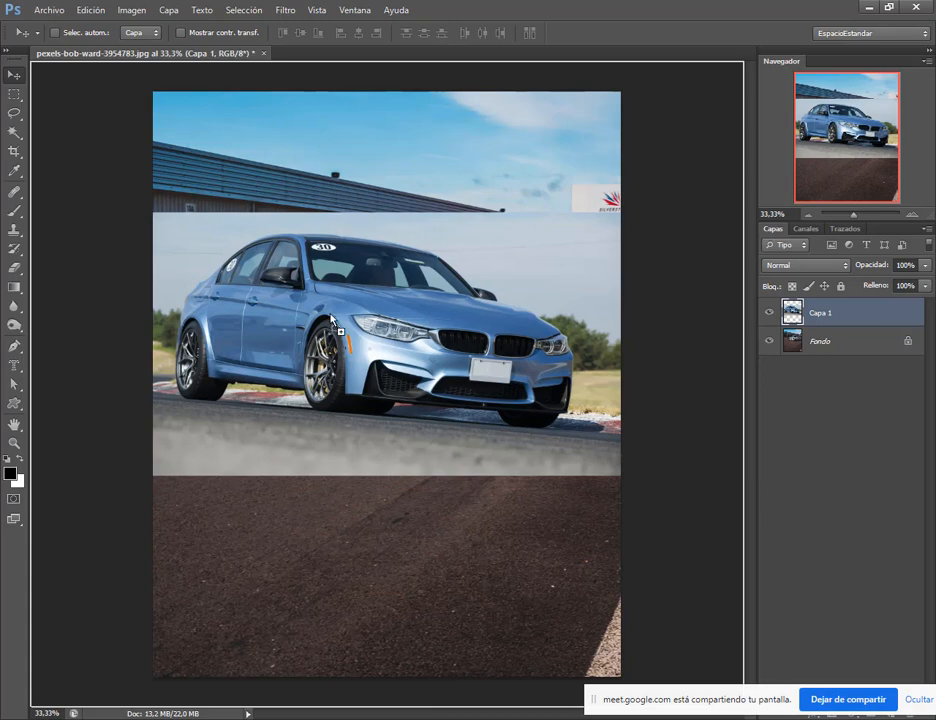
drag(199, 98, 387, 380)
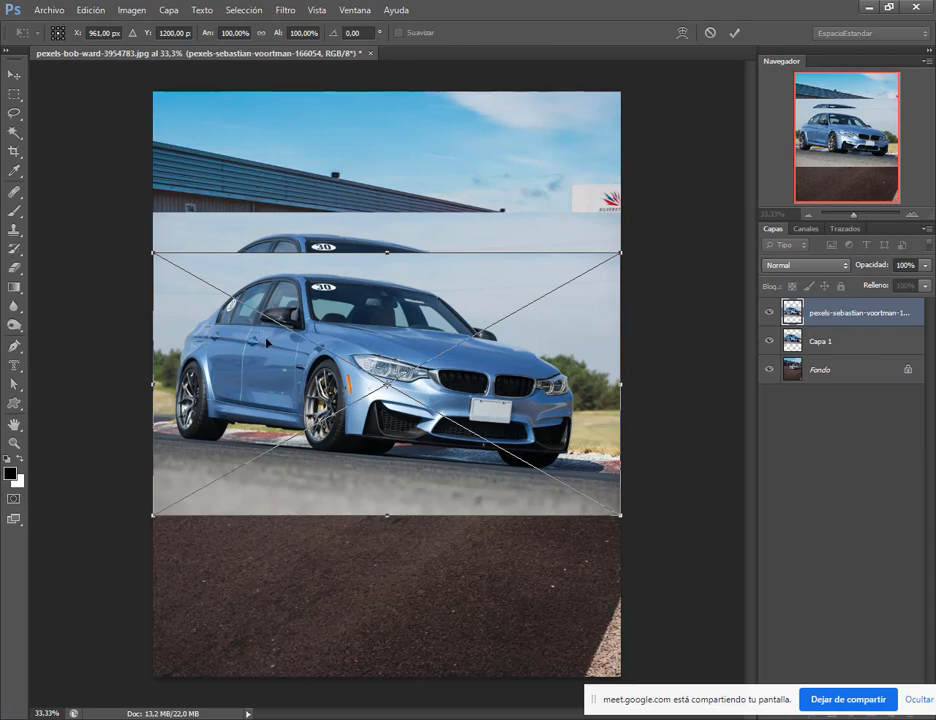
key(Return)
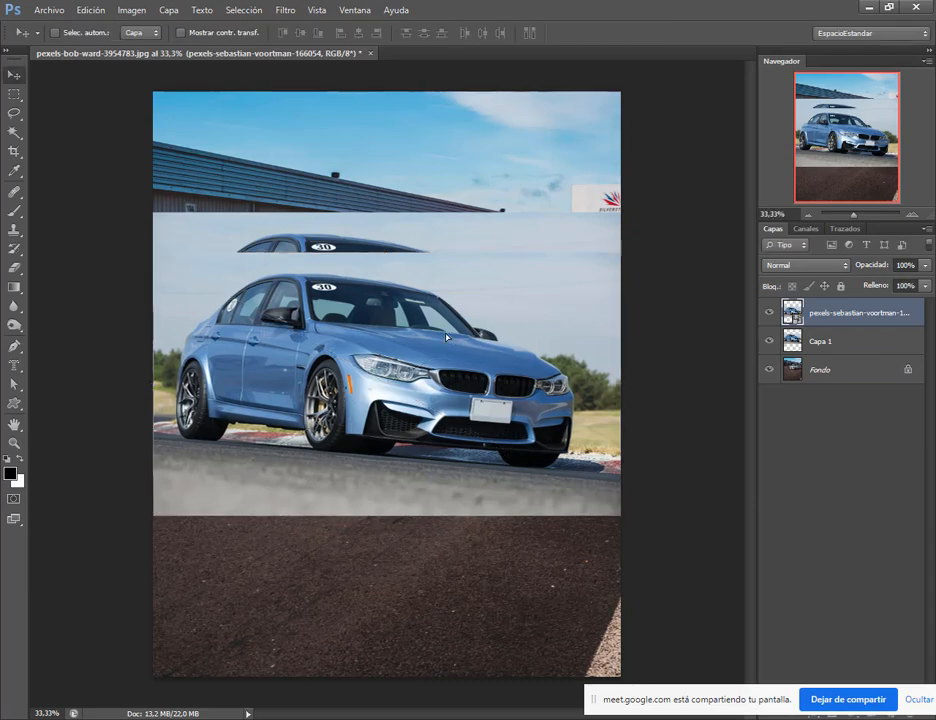
drag(440, 327, 405, 478)
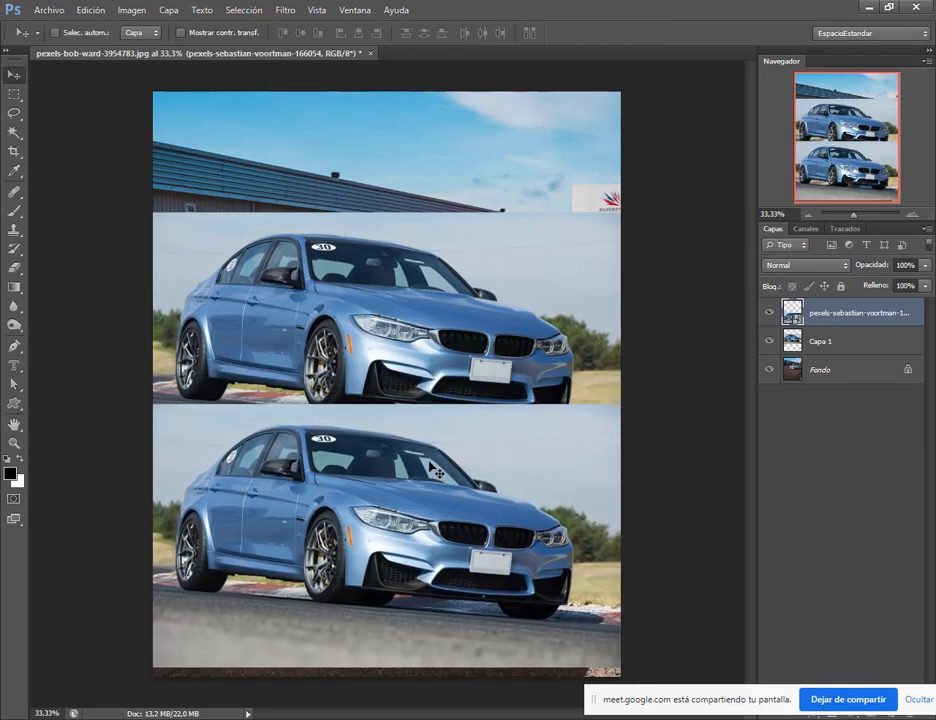
- Nudge the Capa 1 car slightly down with the smart object temporarily hidden, and move the smart object up to partly overlap it
click(769, 312)
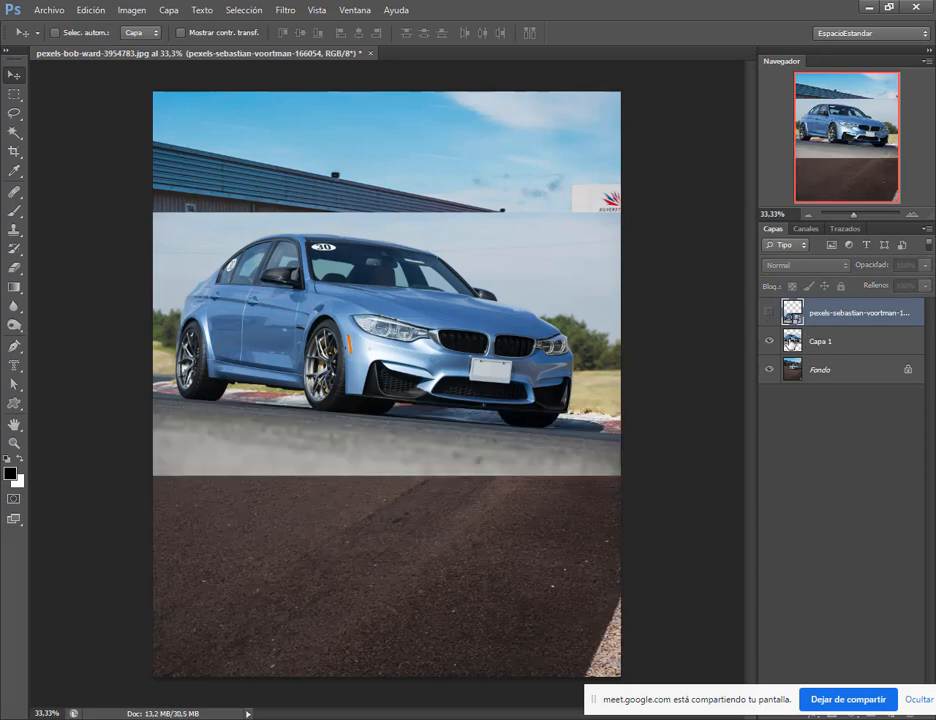
click(820, 341)
mouse_move(360, 340)
mouse_down()
mouse_move(372, 344)
mouse_move(349, 337)
mouse_up()
click(769, 312)
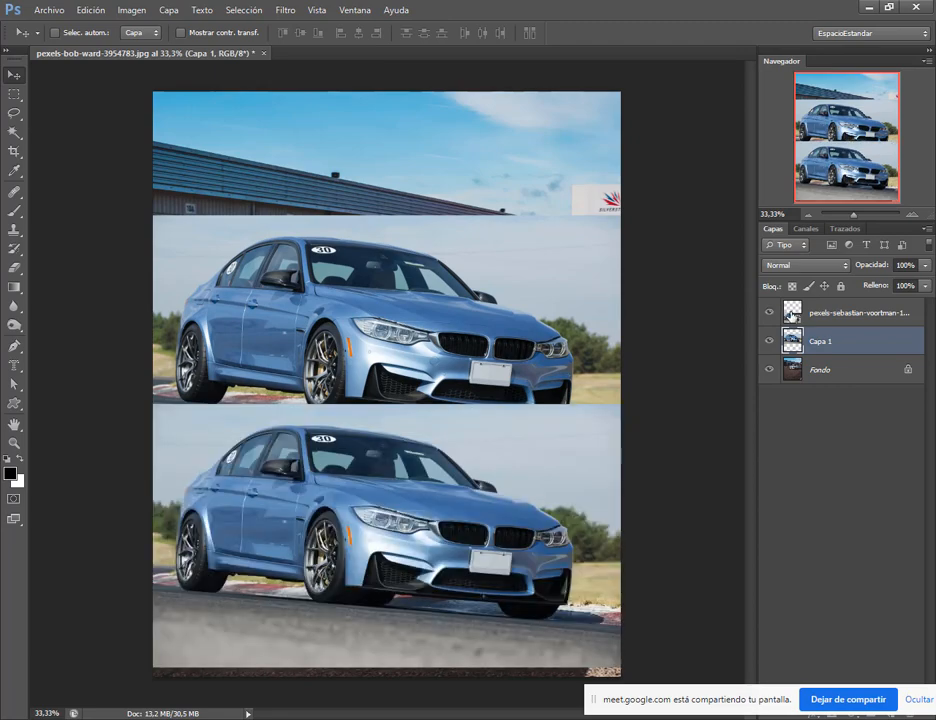
click(850, 313)
drag(533, 460, 535, 378)
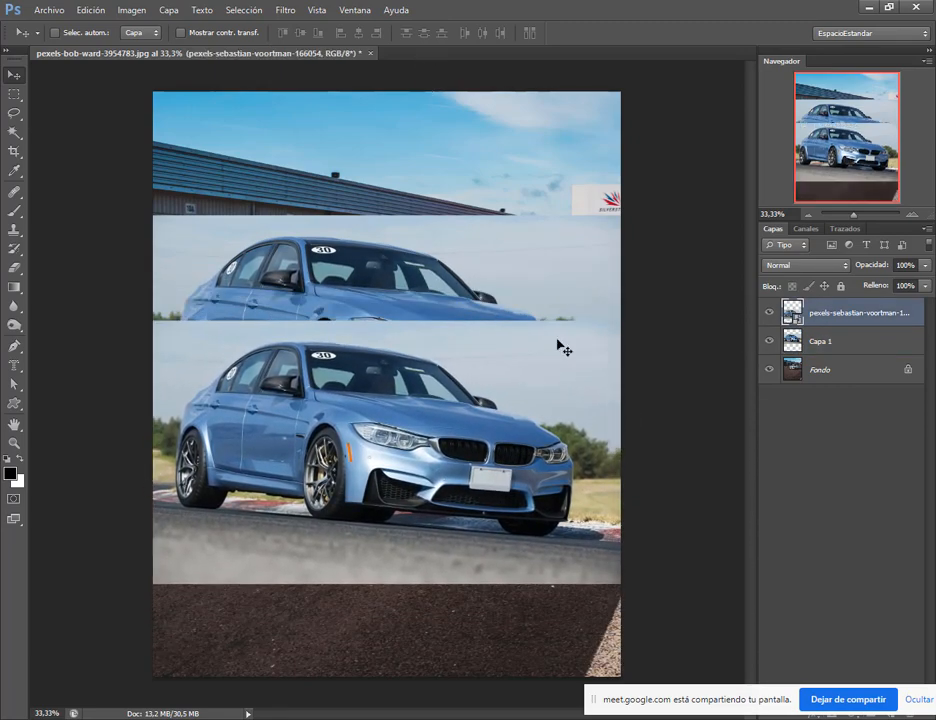
click(822, 345)
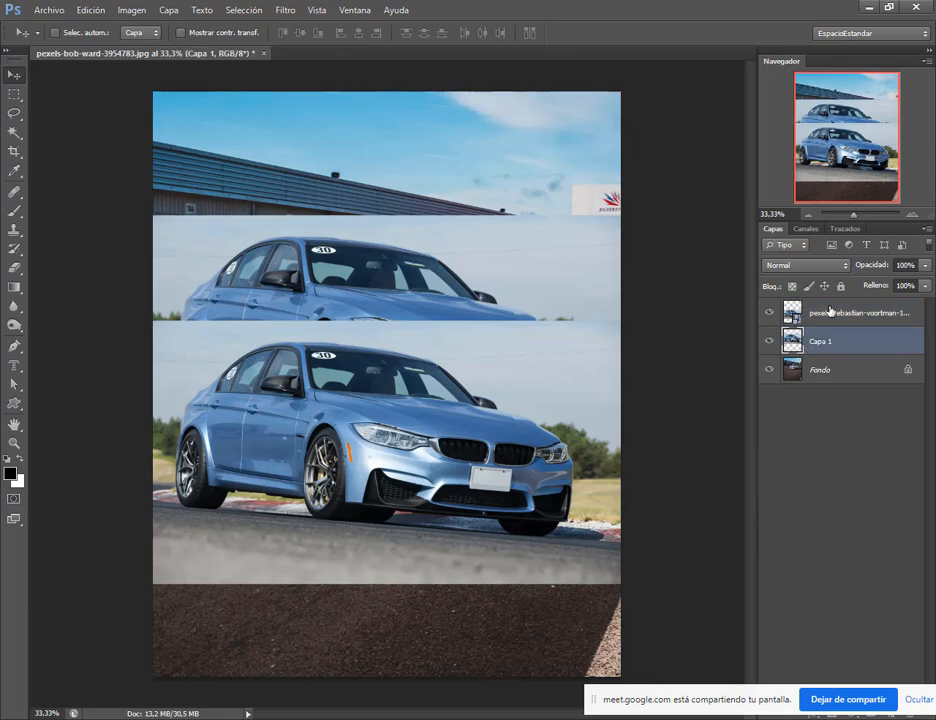
click(834, 317)
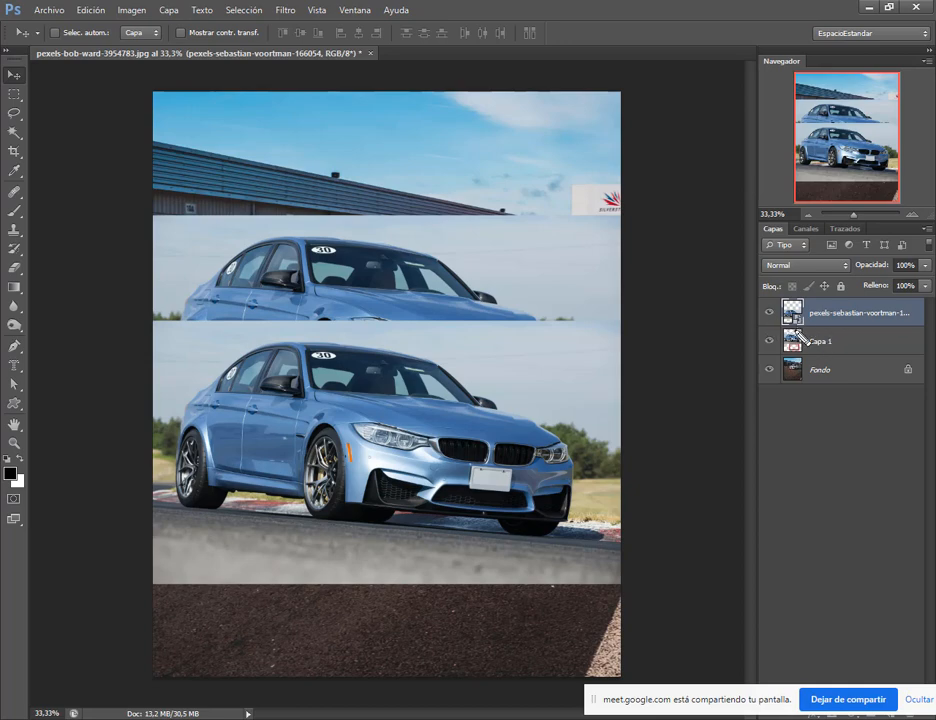
drag(779, 386, 797, 333)
key(Escape)
click(820, 345)
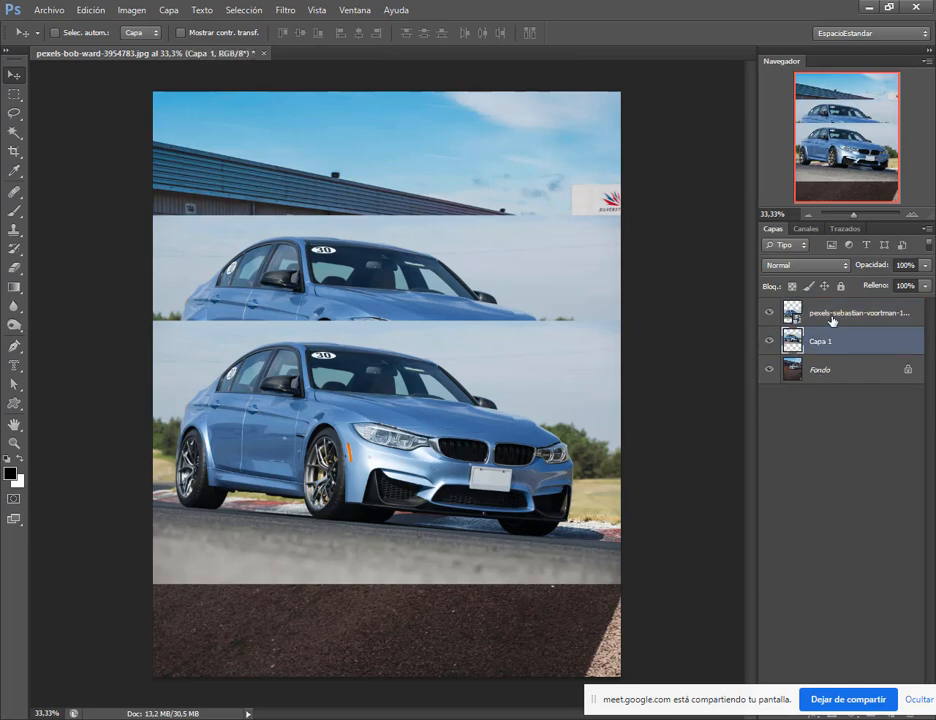
- Rename the pexels-sebastian-voortman smart object layer as "objeto inteligente"
click(831, 319)
double_click(832, 313)
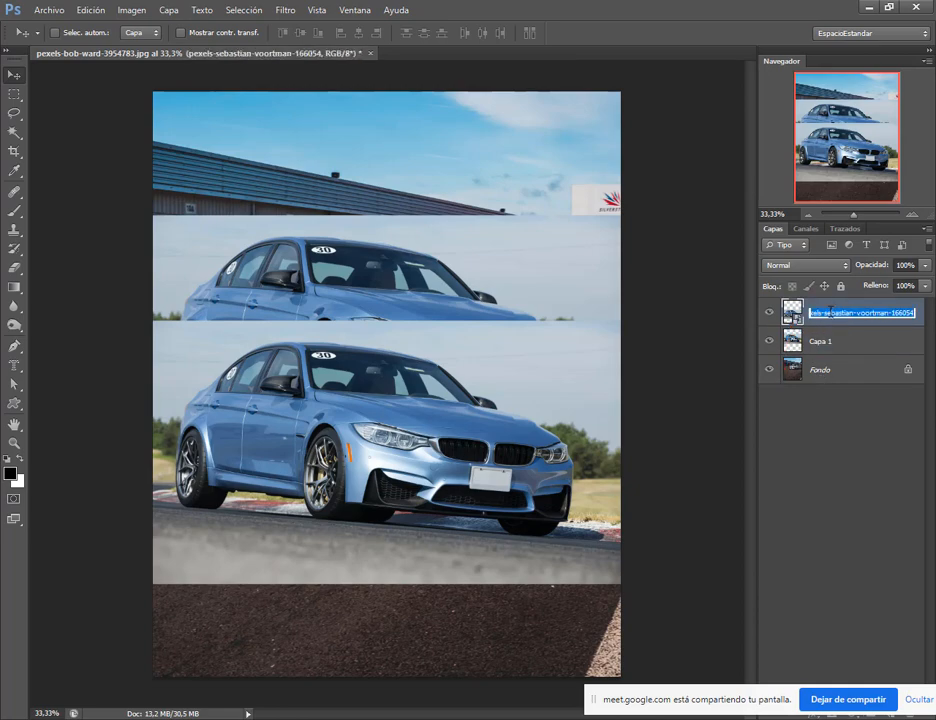
text(c)
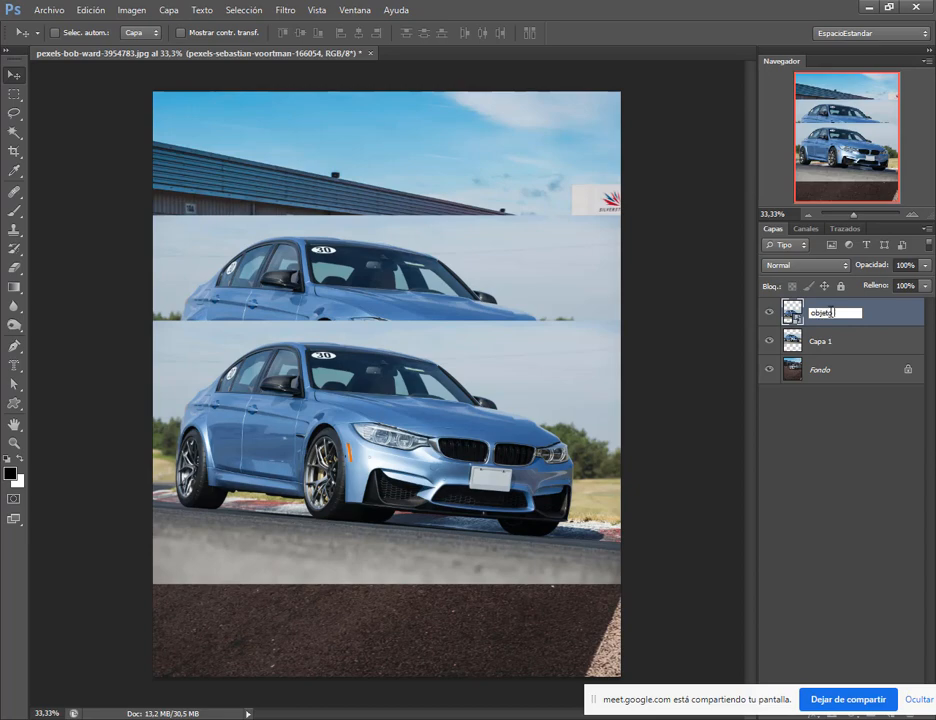
key(Return)
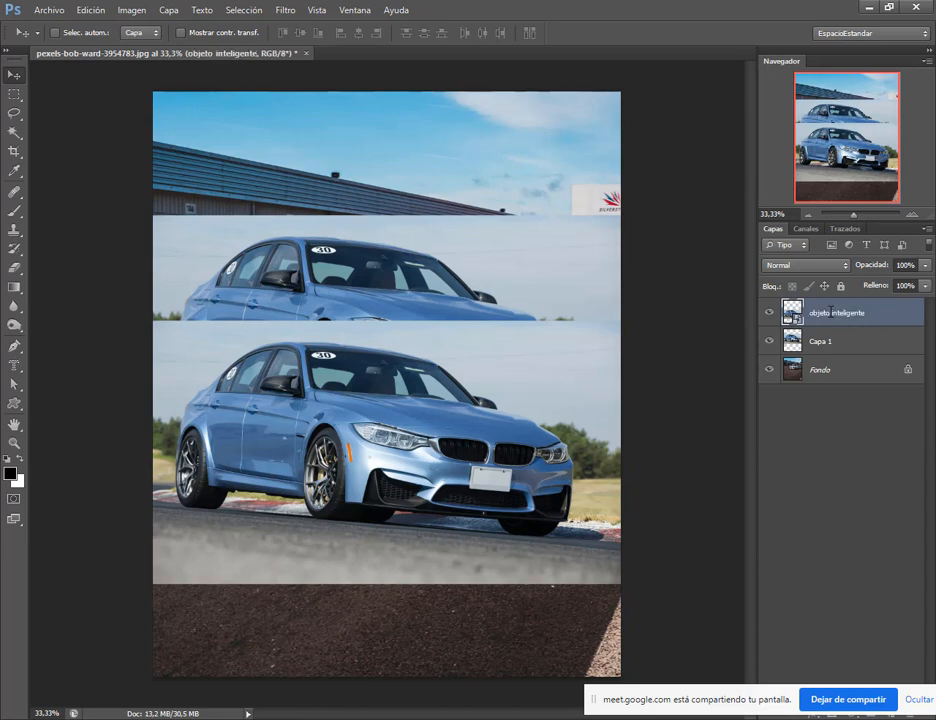
- Move the Capa 1 car down to mid-canvas with the smart object temporarily hidden, and move the smart object down to the canvas bottom
click(770, 313)
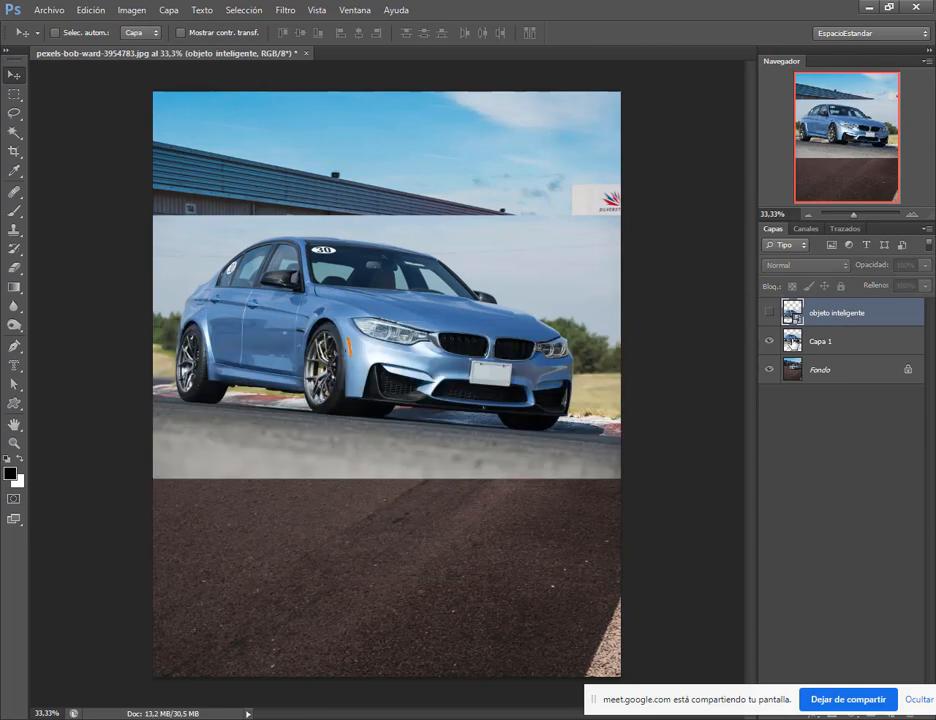
click(792, 347)
drag(402, 293, 403, 346)
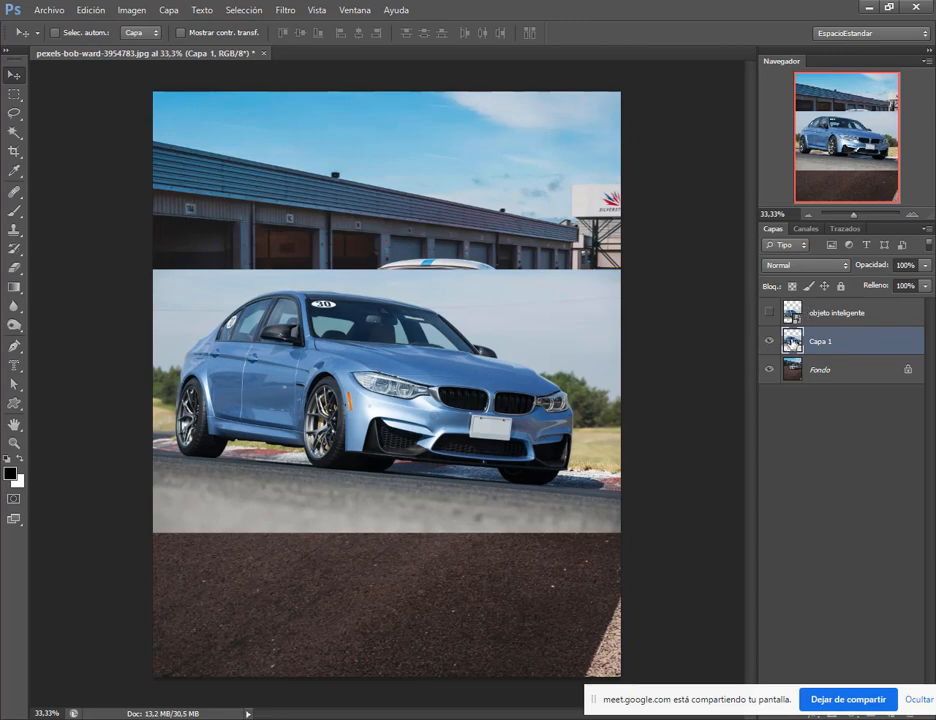
click(768, 312)
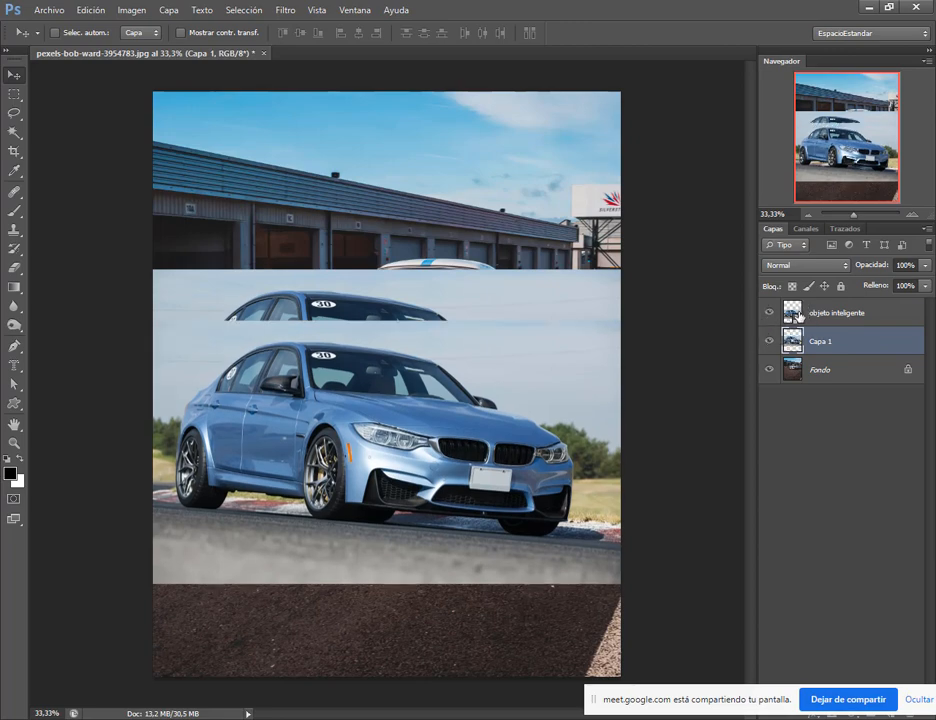
click(798, 314)
drag(345, 290, 345, 448)
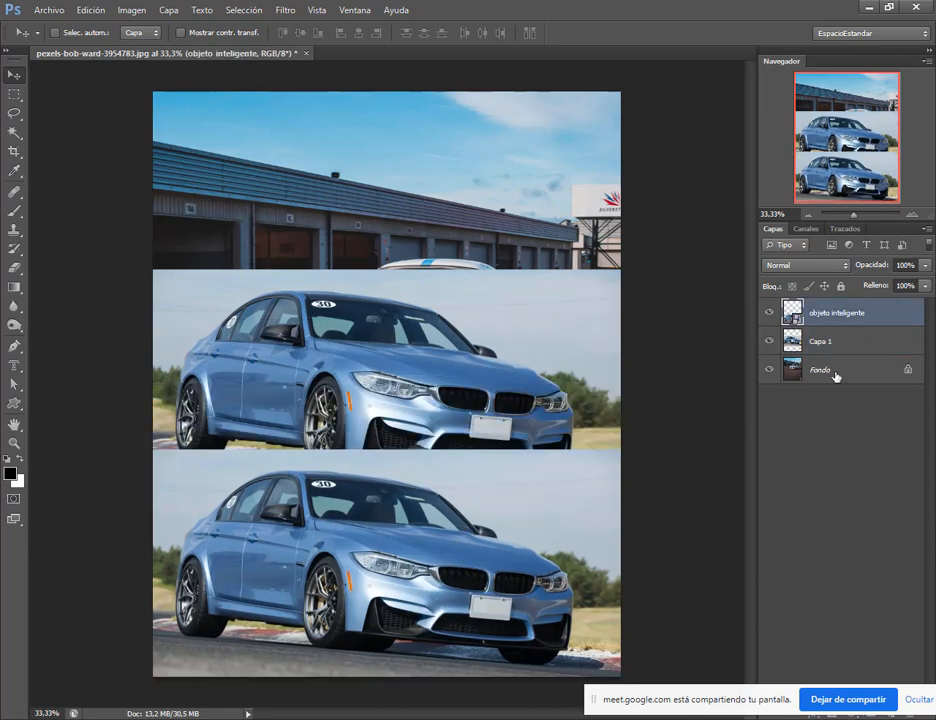
- Move the Capa 1 car up by about 23 cm near the canvas top and shift the smart object car slightly up
click(800, 341)
drag(565, 335, 564, 178)
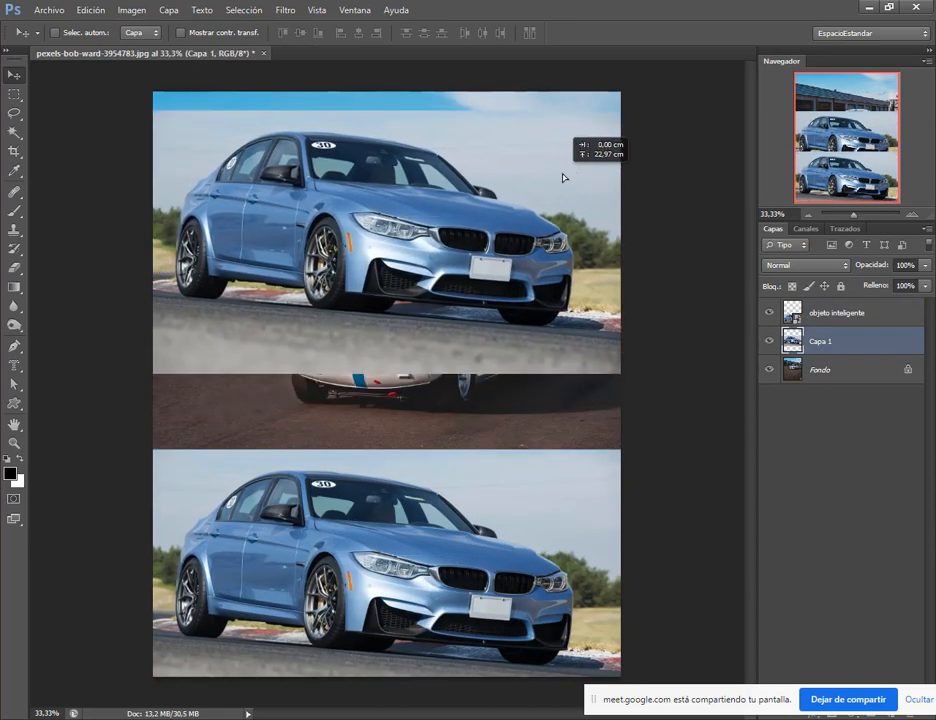
click(870, 312)
drag(509, 512, 502, 486)
- Try erasing the sky around the Capa 1 car with a 181 px eraser, and undo the erasing
click(850, 343)
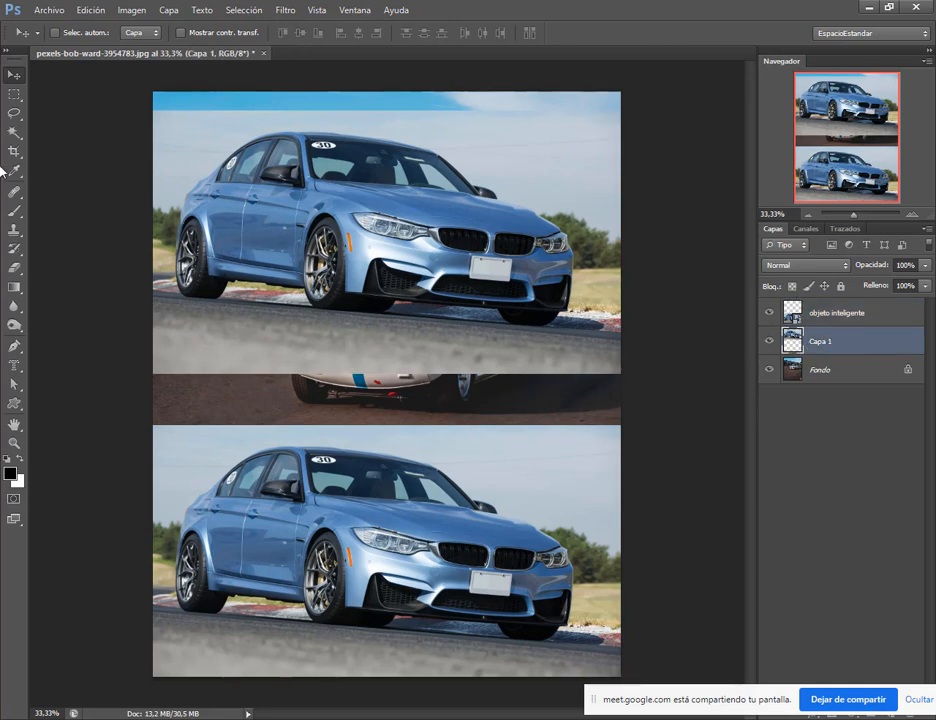
click(14, 268)
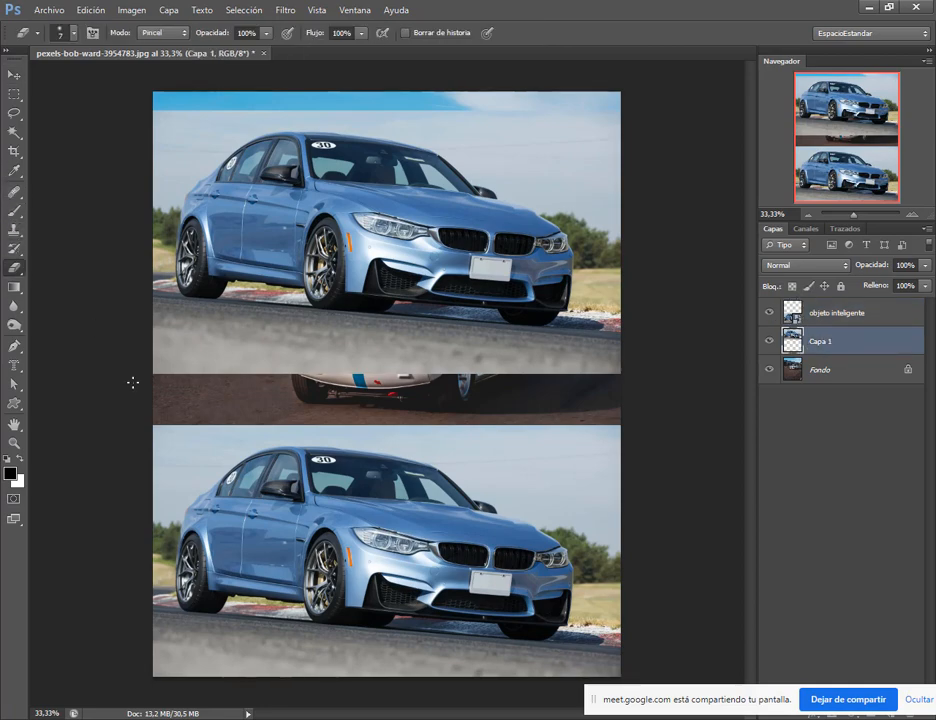
alt+right_click(195, 464)
mouse_move(602, 124)
mouse_down()
mouse_move(555, 117)
mouse_move(517, 114)
mouse_move(606, 209)
mouse_move(533, 125)
mouse_move(488, 104)
mouse_move(180, 108)
mouse_move(162, 148)
mouse_move(159, 121)
mouse_move(215, 111)
mouse_move(175, 175)
mouse_up()
key(ctrl+alt+z)
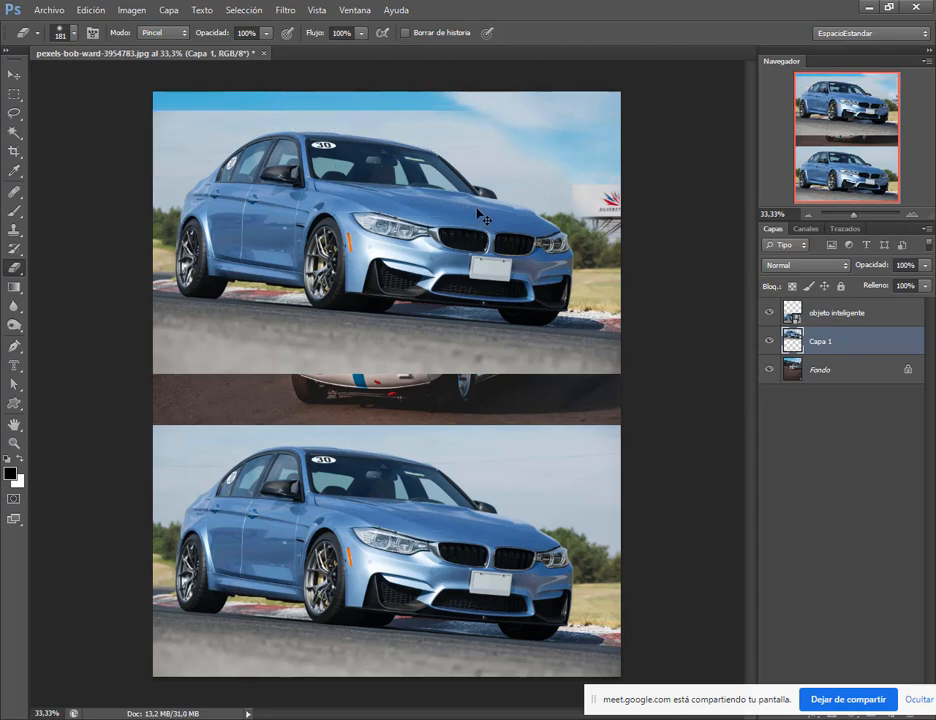
key(ctrl+alt+z)
key(ctrl+alt+z)
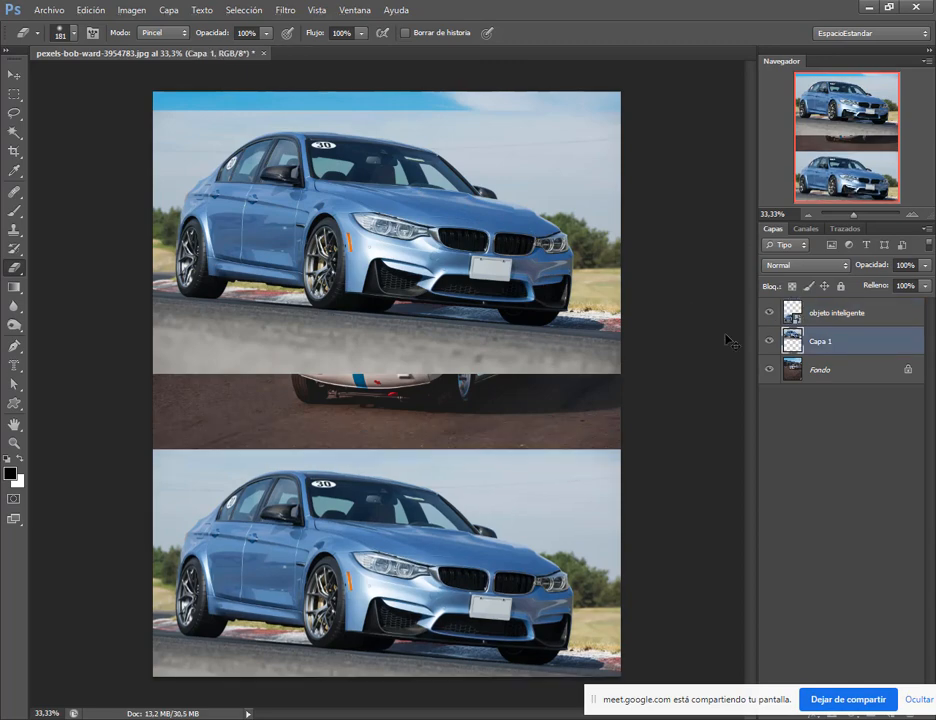
- Try to erase part of the objeto inteligente layer with the Eraser and decline rasterizing the smart object
click(817, 318)
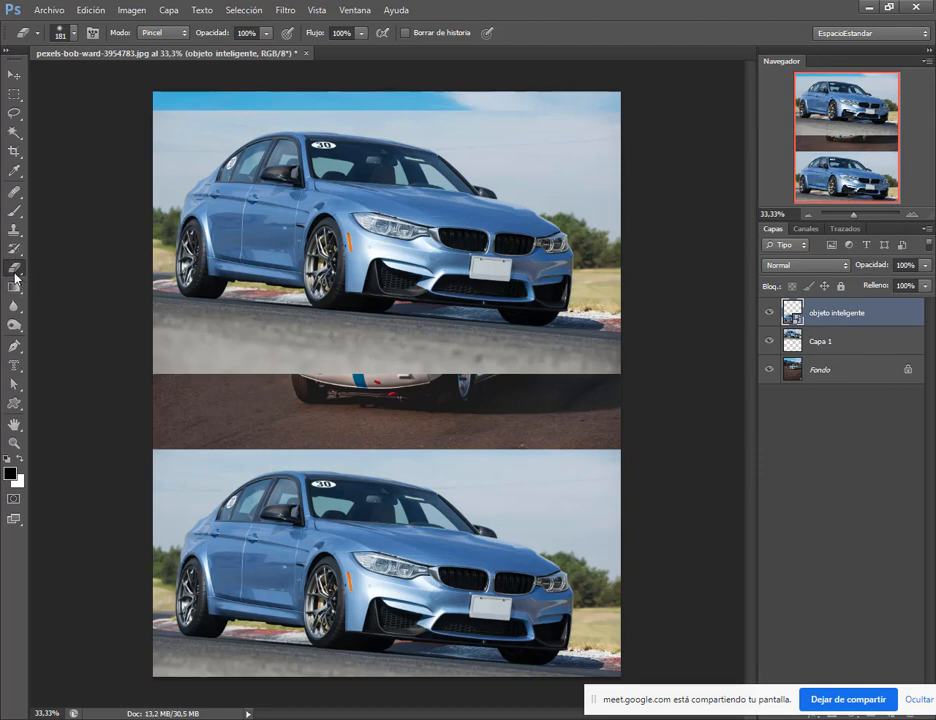
click(496, 486)
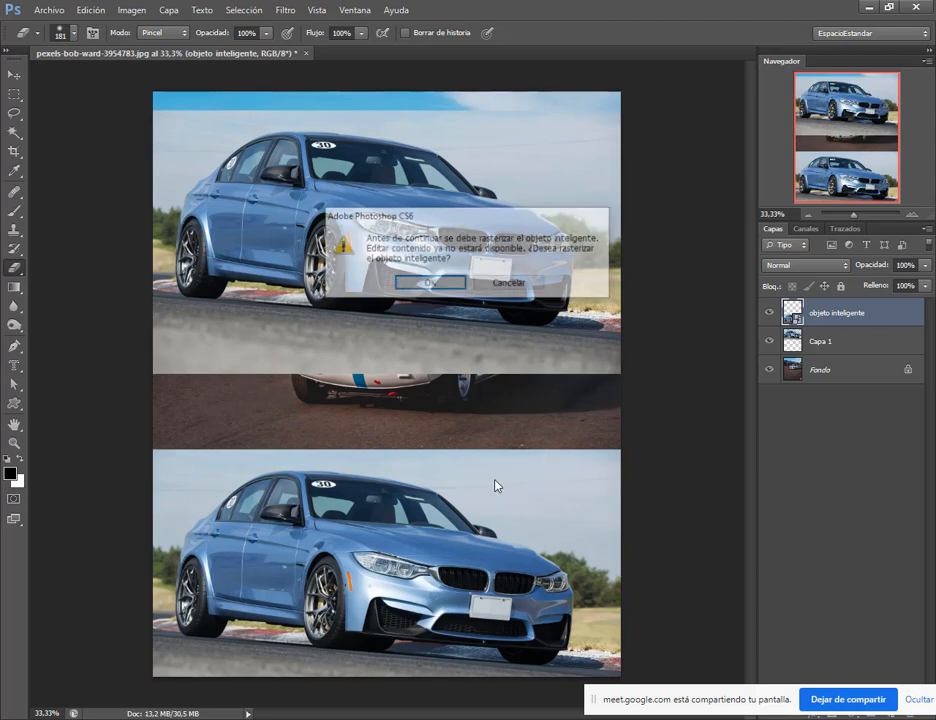
drag(442, 221, 430, 230)
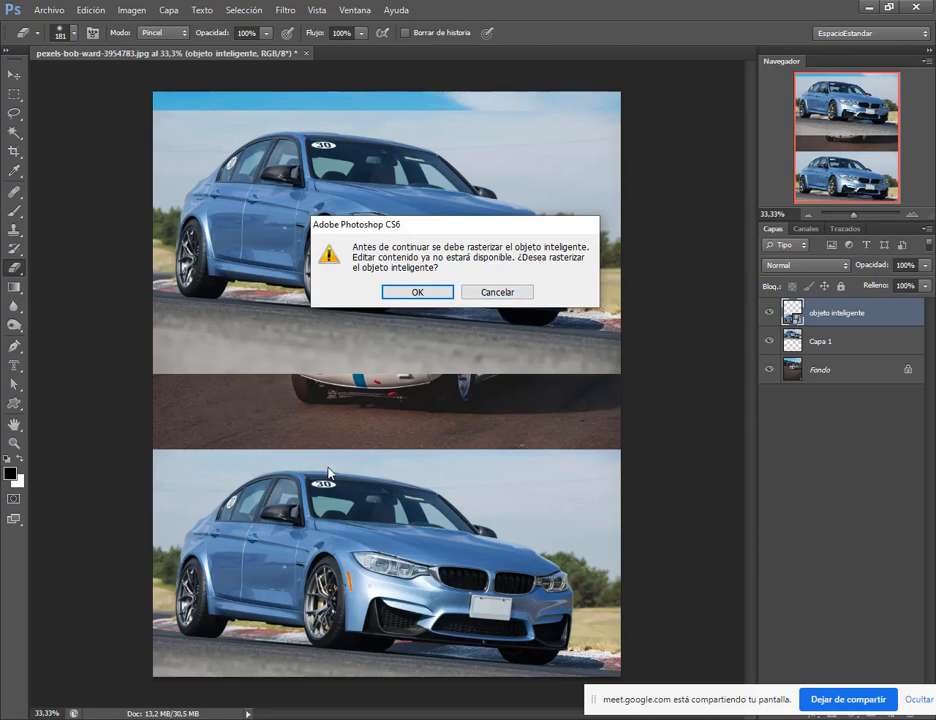
click(507, 301)
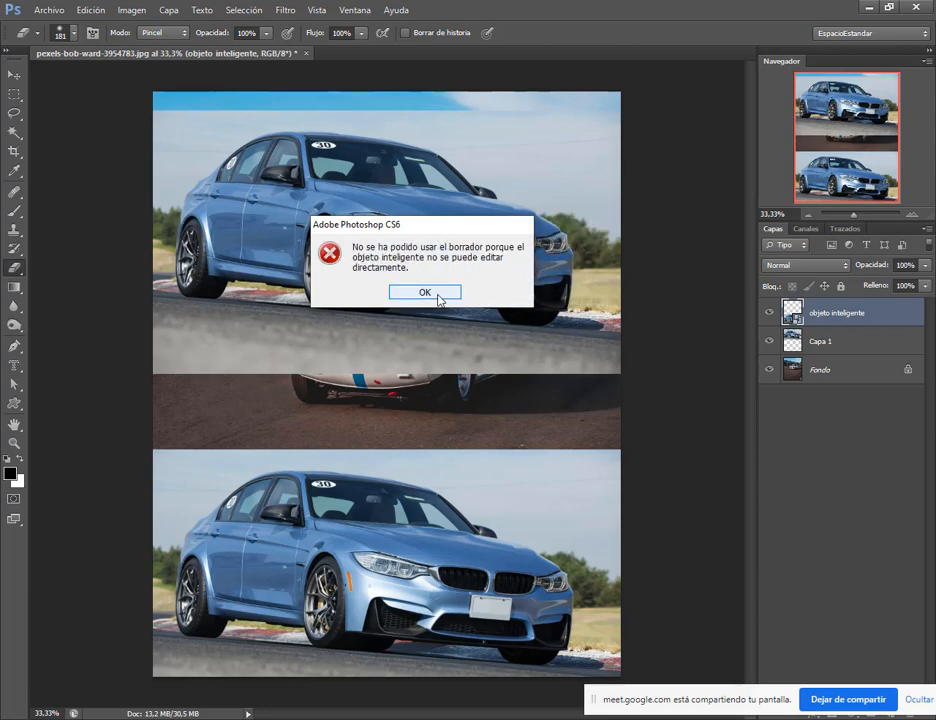
click(434, 294)
- Try the Brush and the Healing Brush over the car on the objeto inteligente layer
click(14, 211)
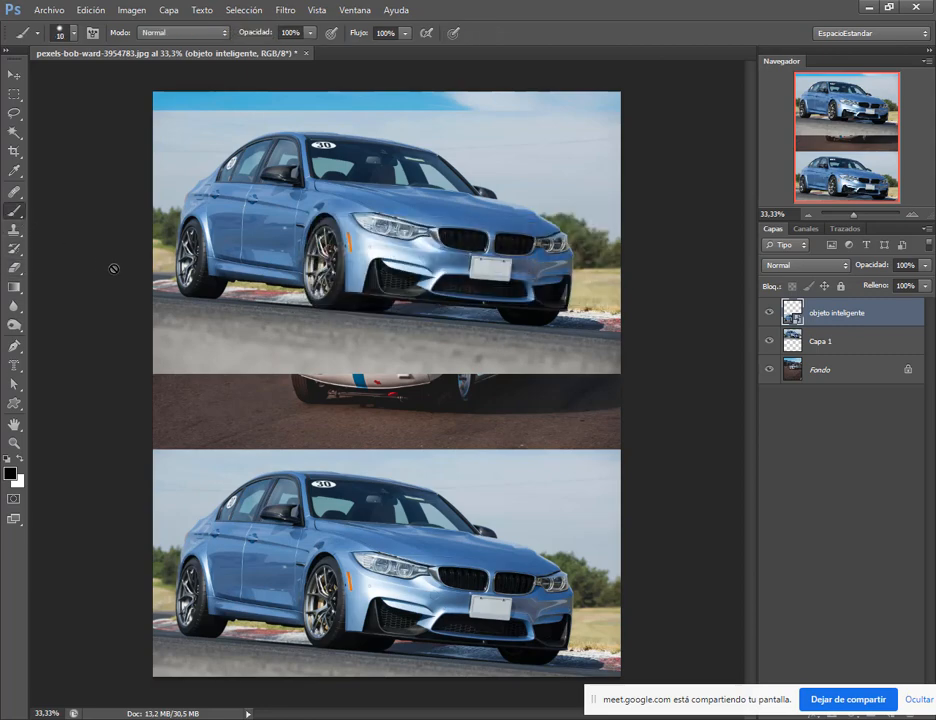
click(14, 192)
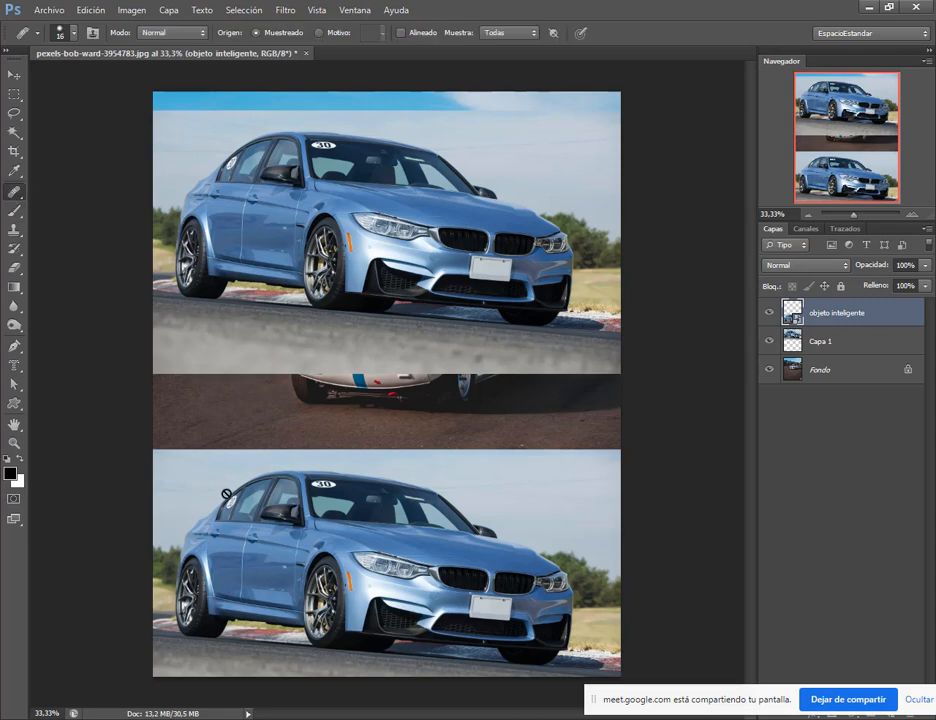
click(14, 211)
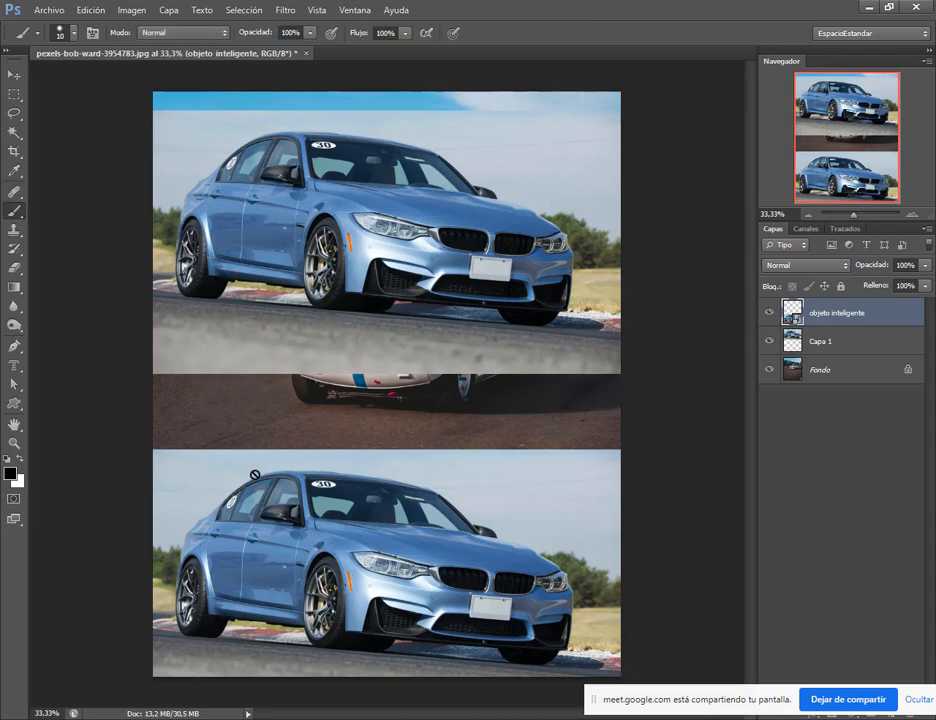
- Move the objeto inteligente car to the top of the canvas and place the Capa 1 car in the lower half
key(v)
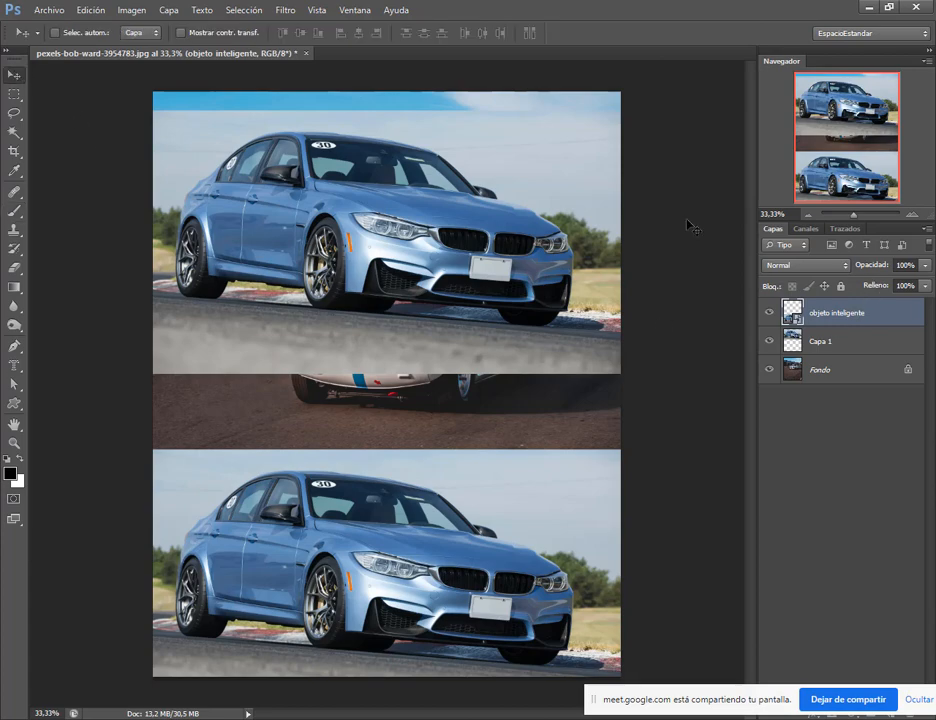
drag(500, 327, 457, 520)
click(848, 345)
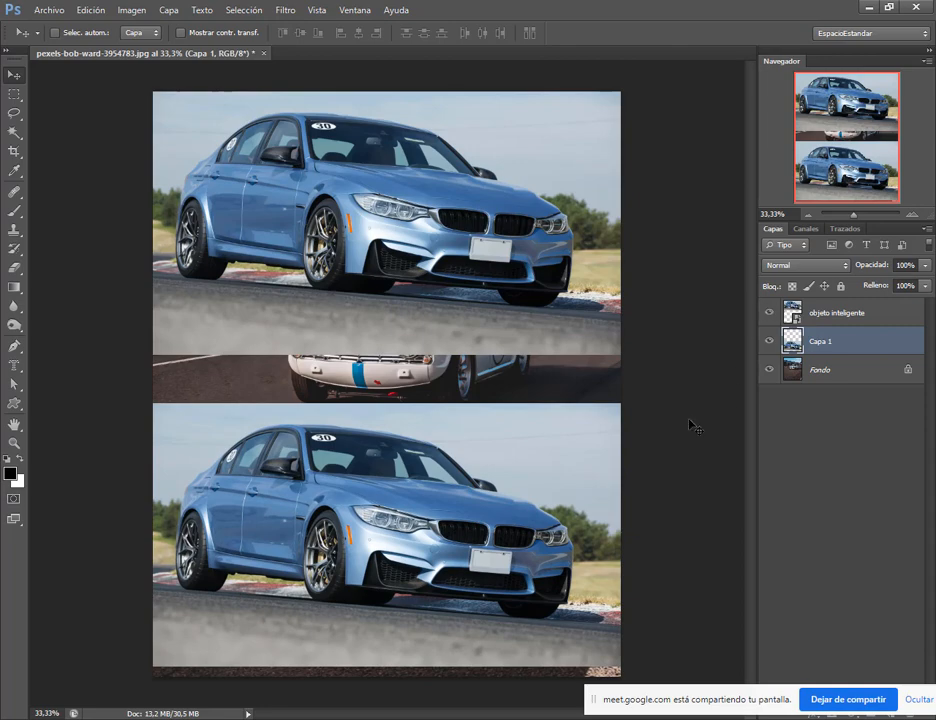
drag(689, 424, 591, 412)
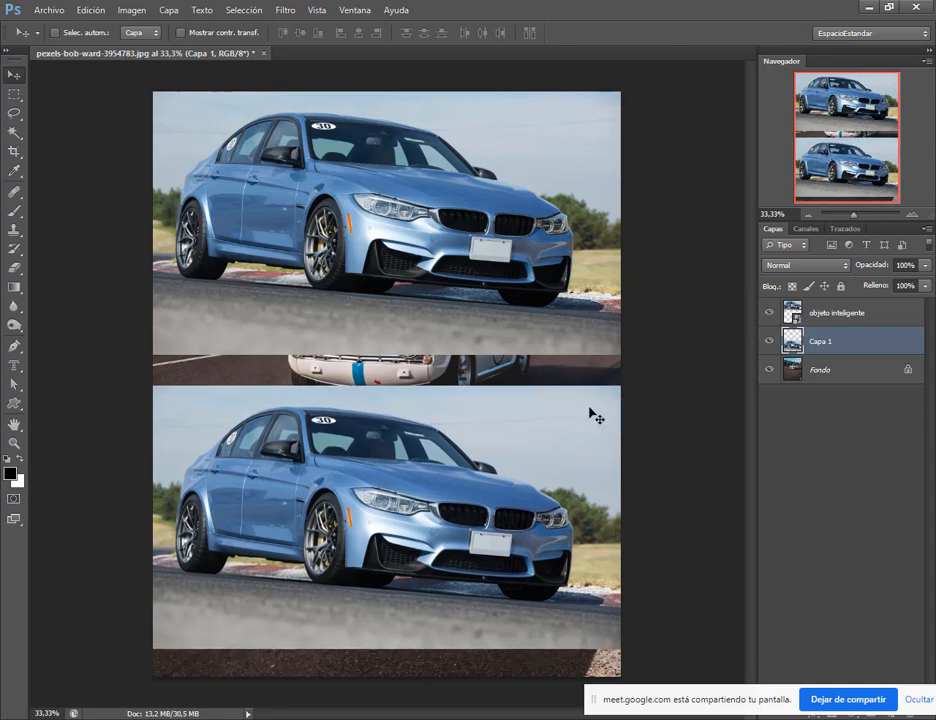
click(795, 316)
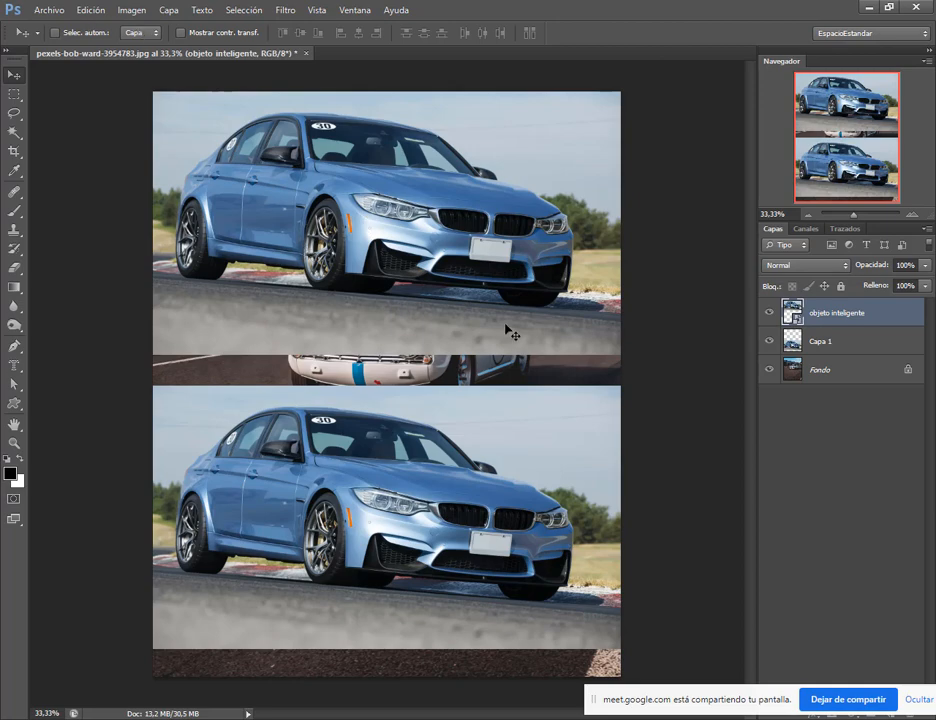
key(ctrl+t)
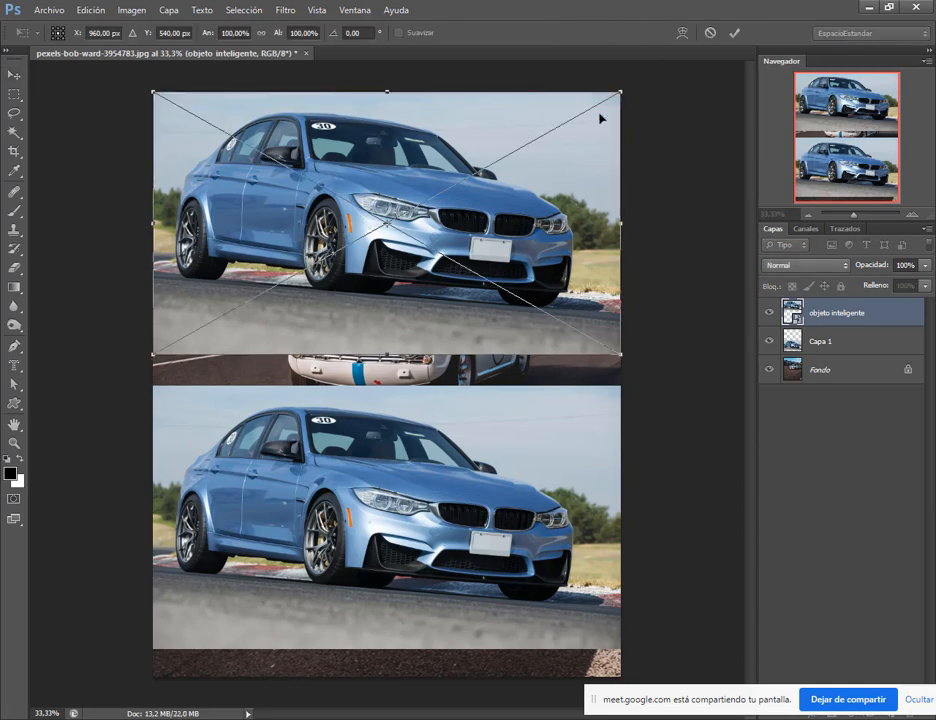
drag(624, 356, 568, 302)
key(Escape)
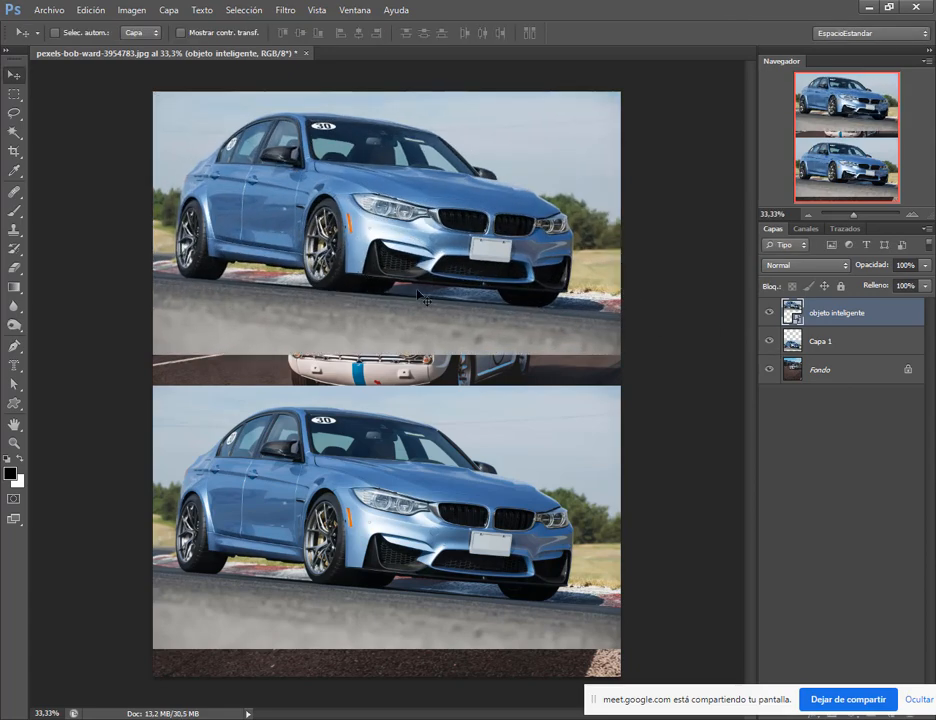
- Scale the Capa 1 car down to about 10% toward its lower-left corner with Free Transform
click(820, 346)
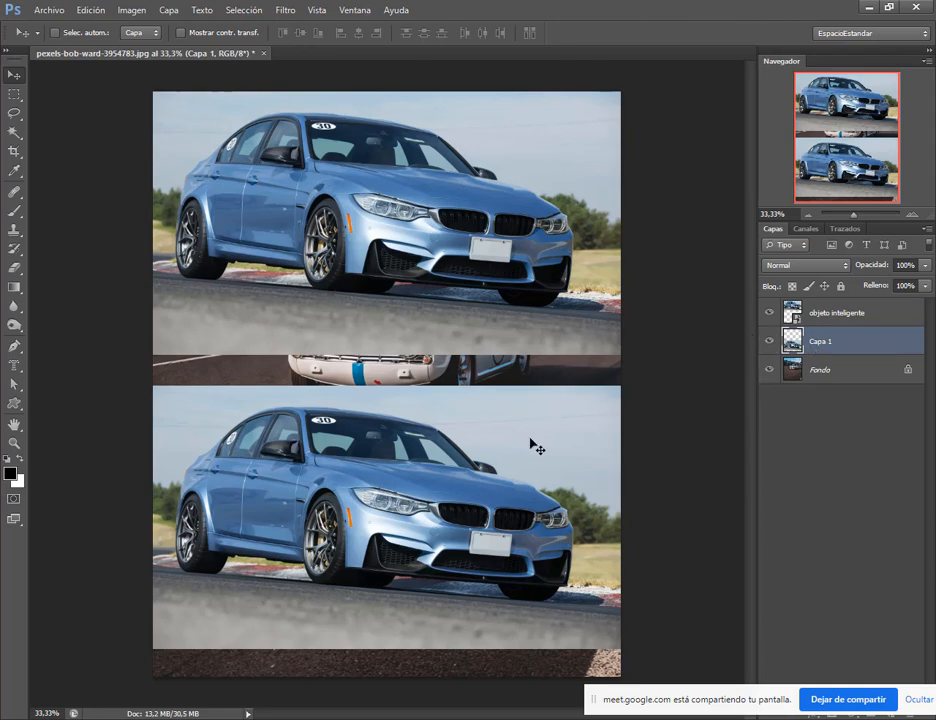
key(ctrl+t)
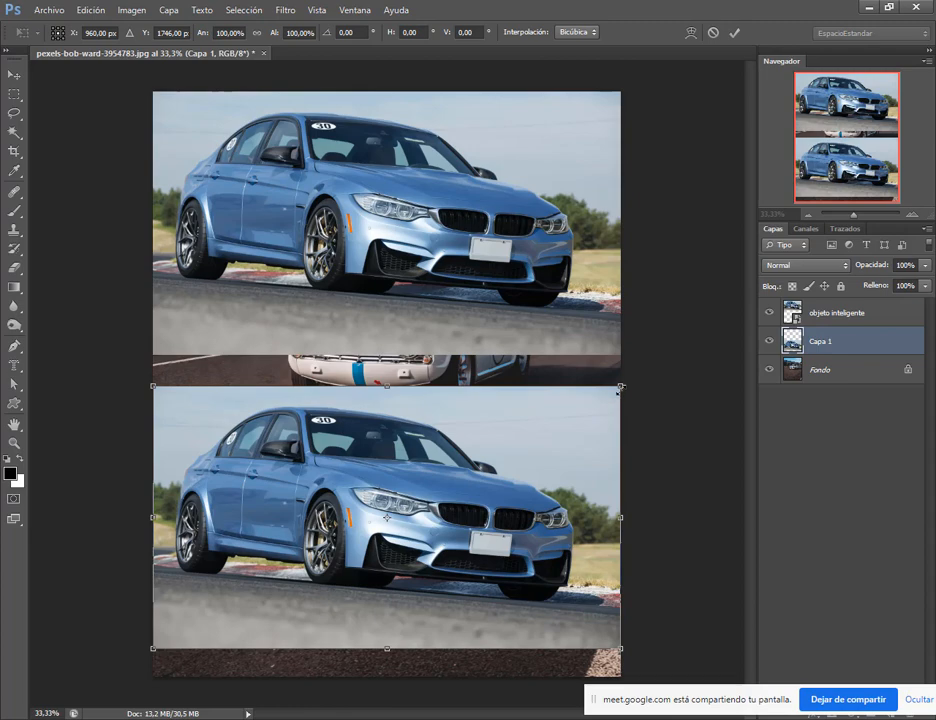
drag(619, 388, 200, 622)
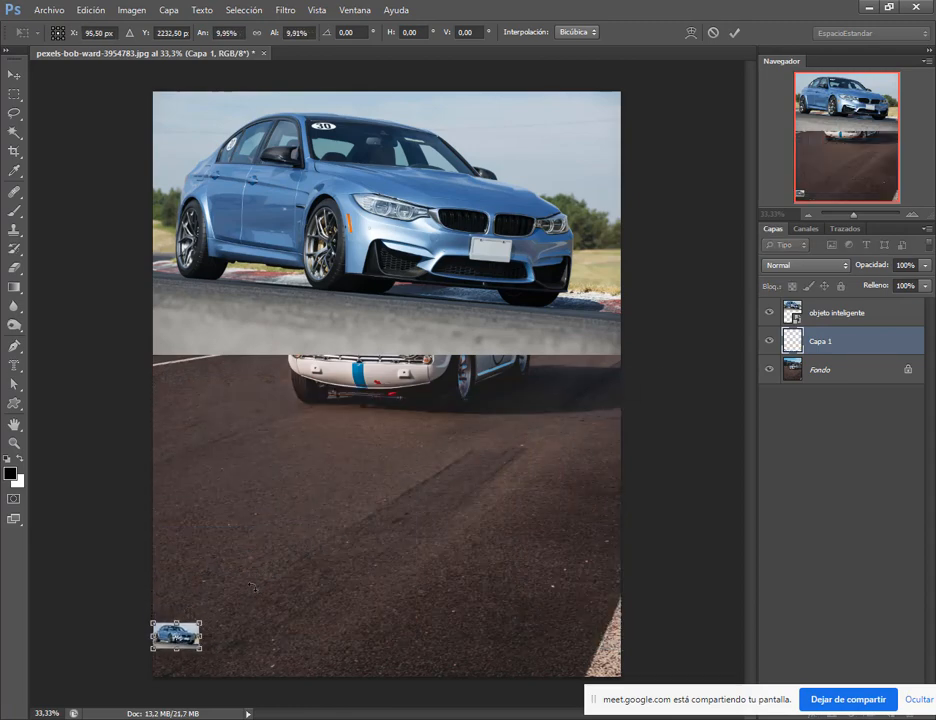
key(Return)
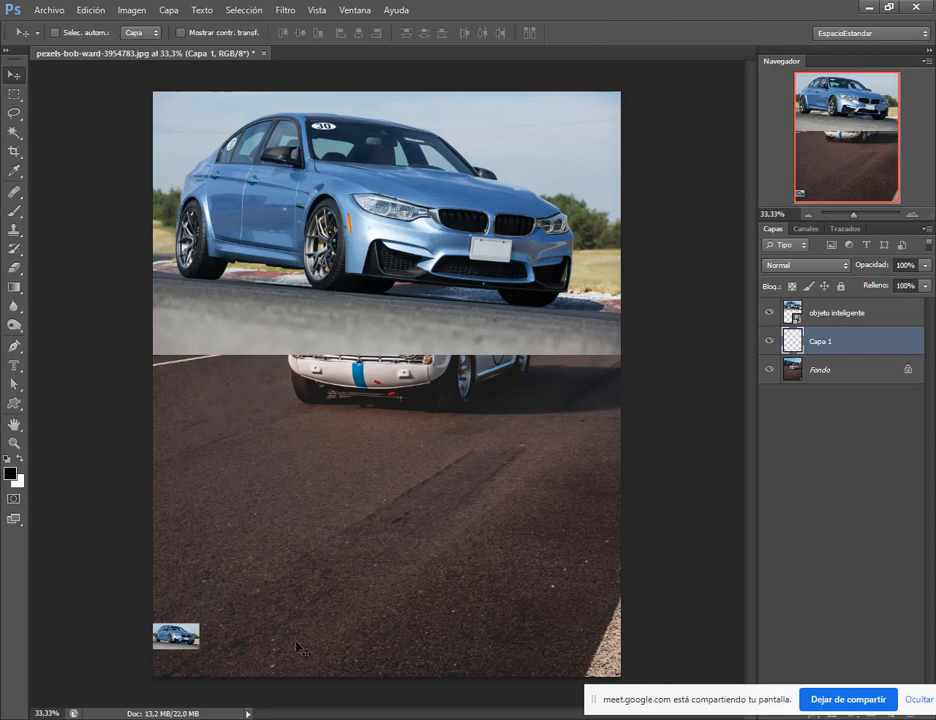
- Enlarge the small Capa 1 car back to the full canvas width in the lower half with Free Transform and inspect its sharpness
drag(193, 644, 242, 577)
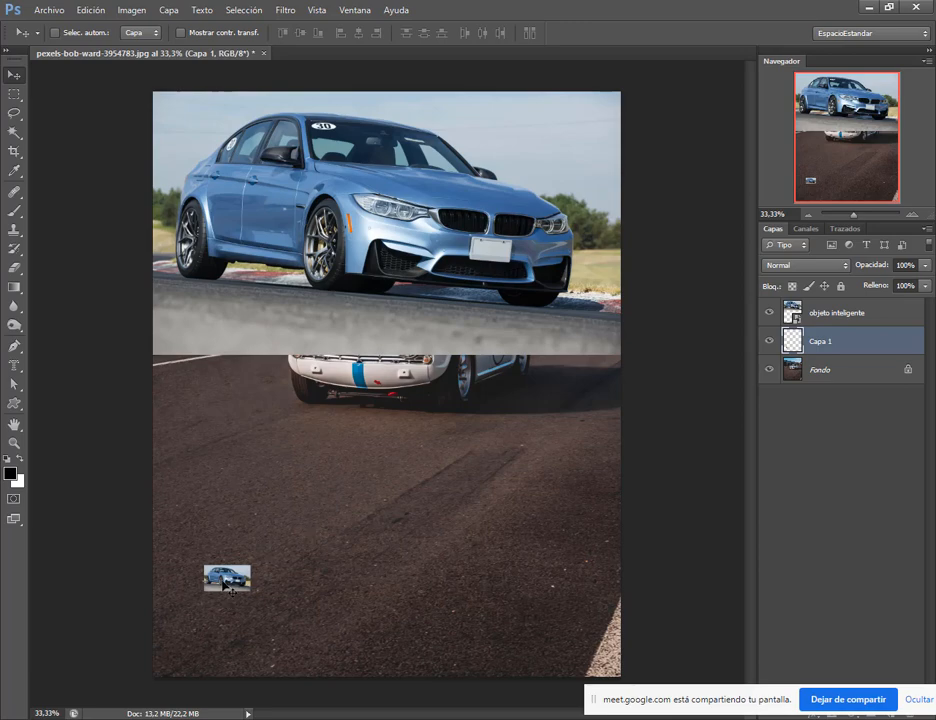
drag(222, 583, 174, 620)
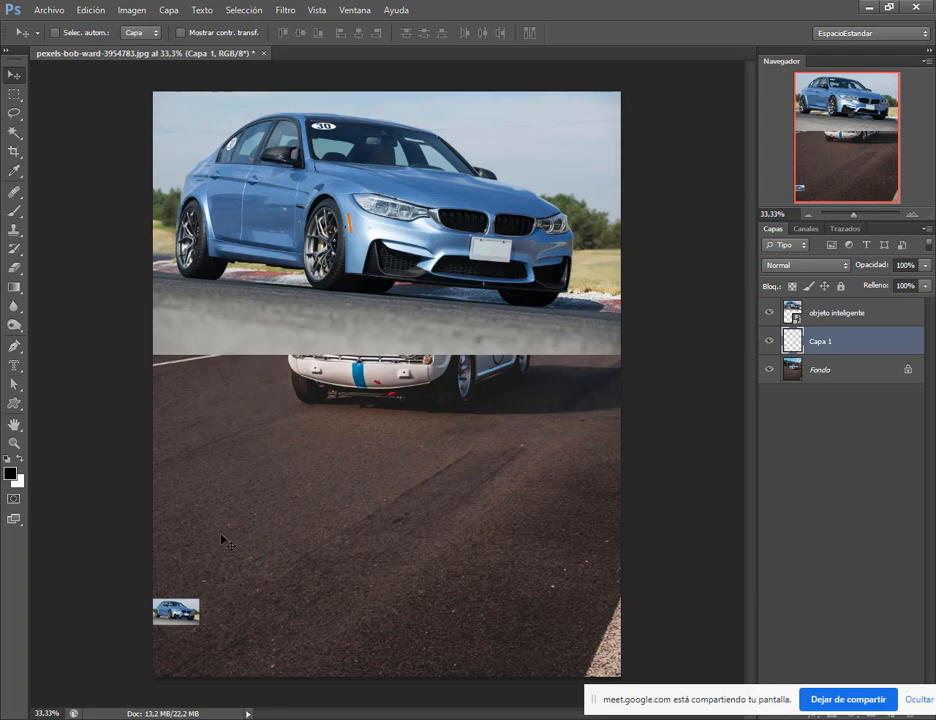
key(ctrl+t)
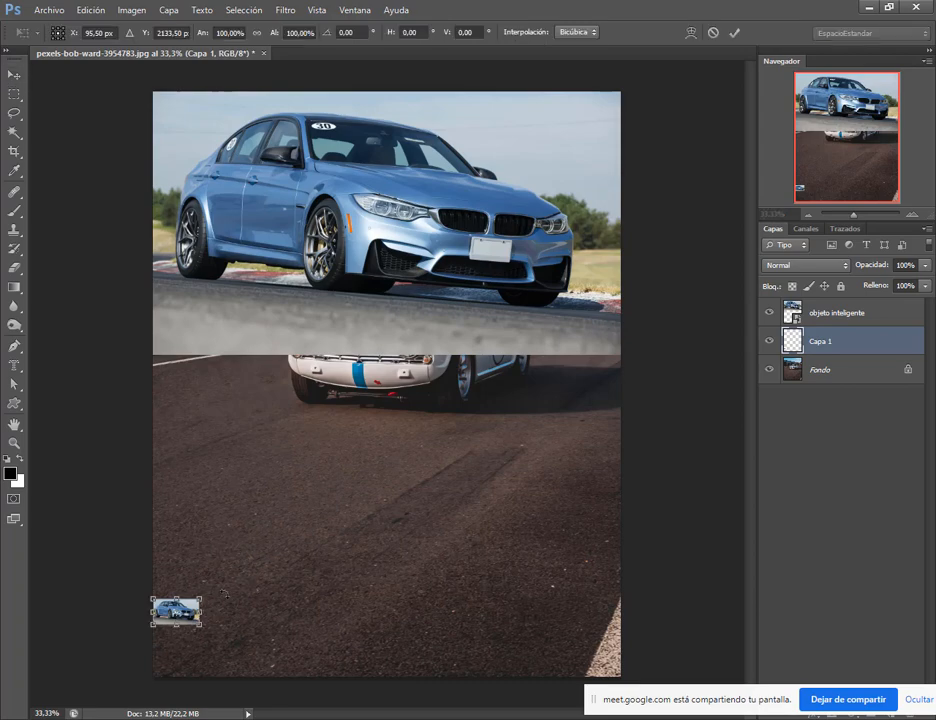
drag(204, 595, 623, 360)
key(Return)
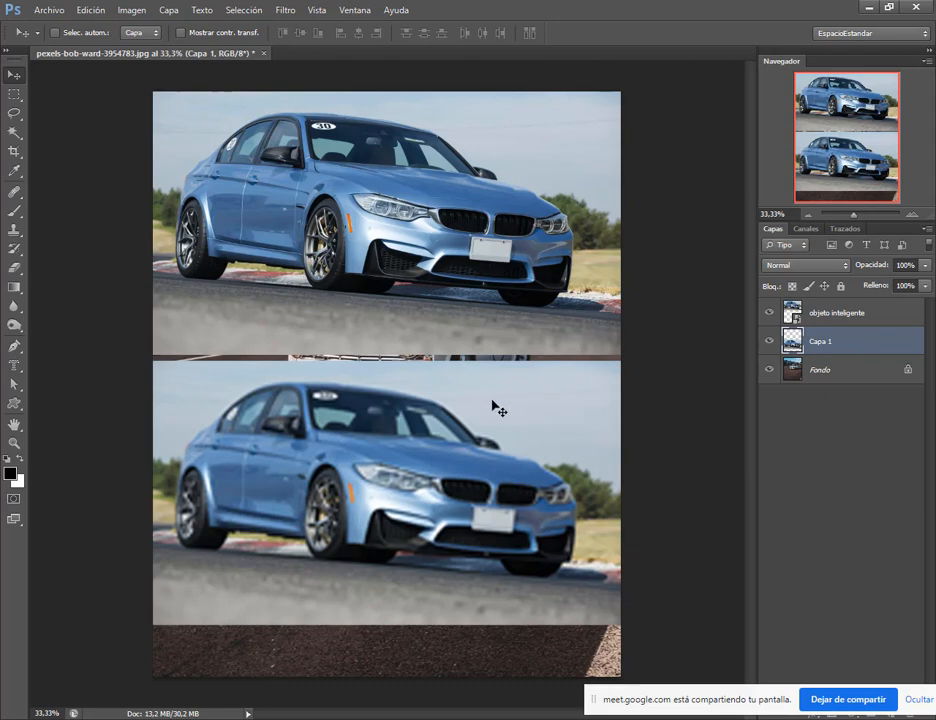
scroll(432, 464, up, 5)
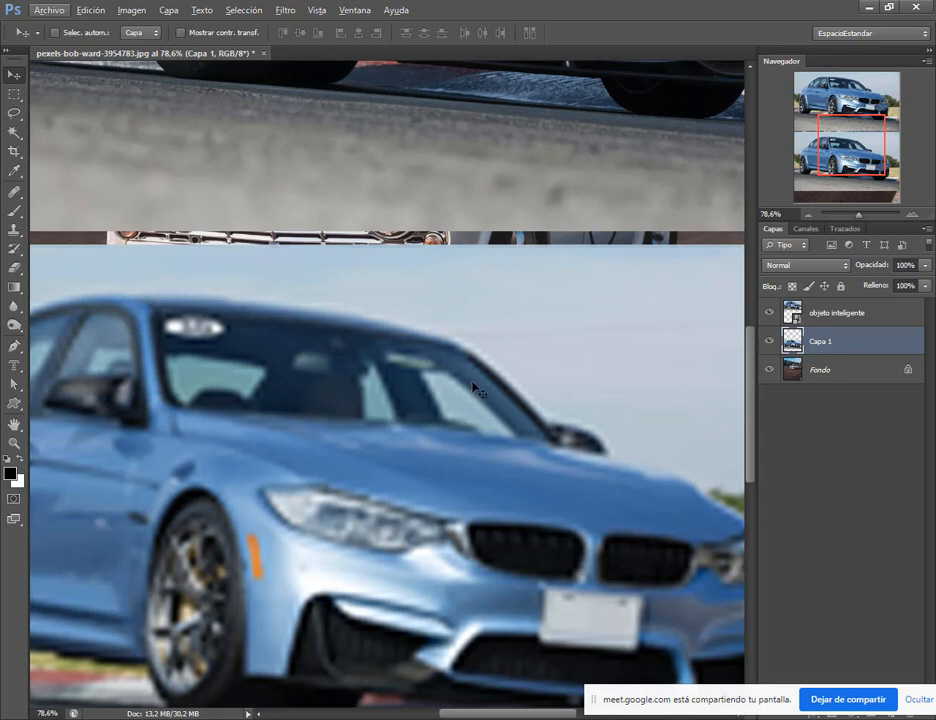
scroll(475, 390, up, 4)
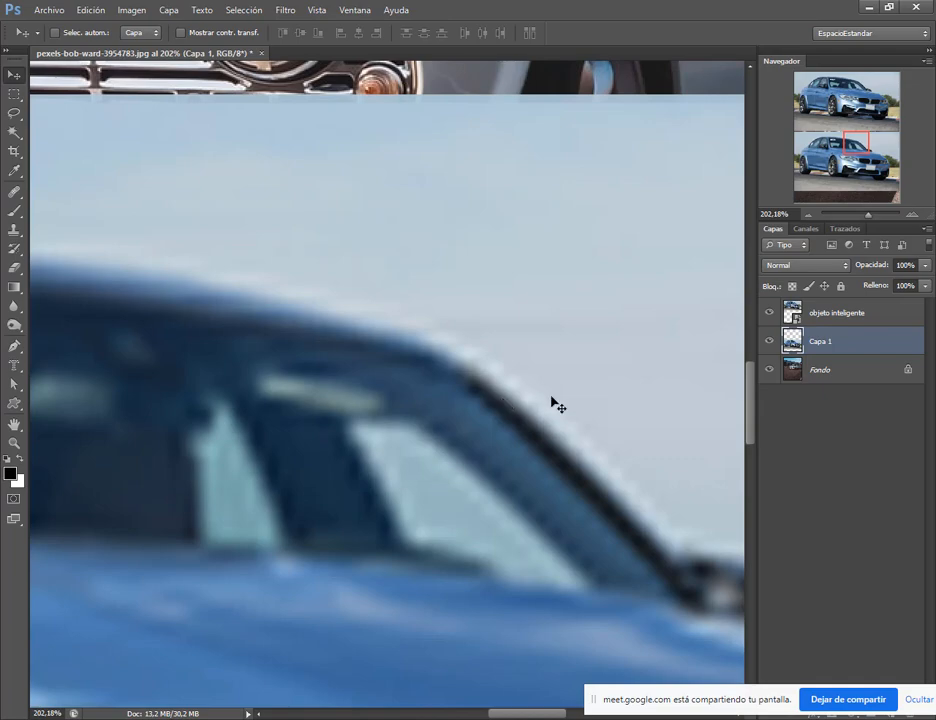
scroll(578, 468, down, 6)
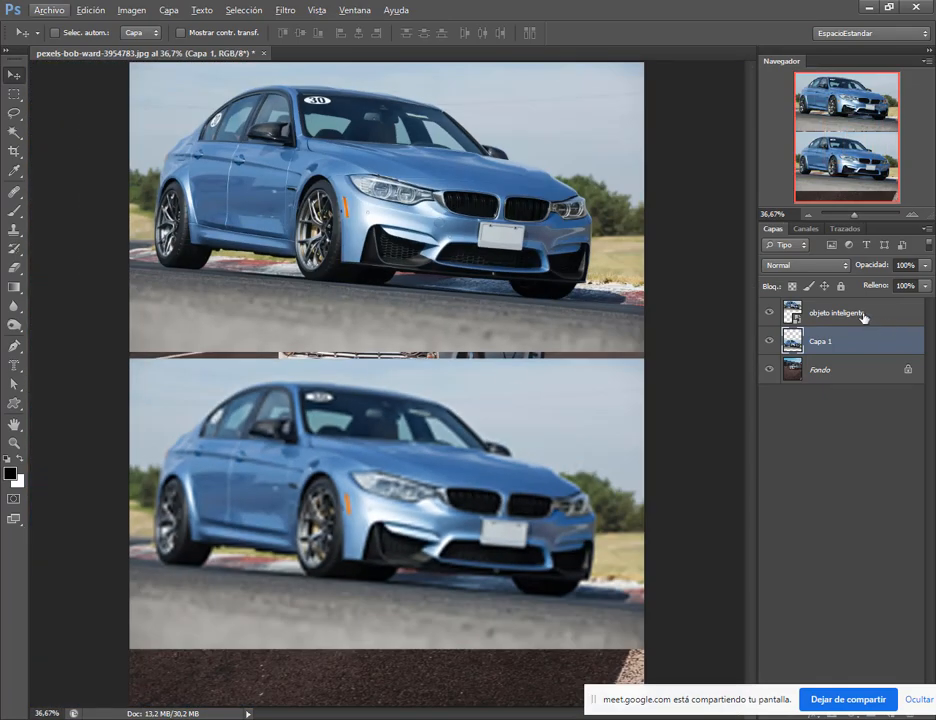
- Move the Capa 1 car down to the canvas's lower edge and shift the objeto inteligente car slightly down
click(863, 317)
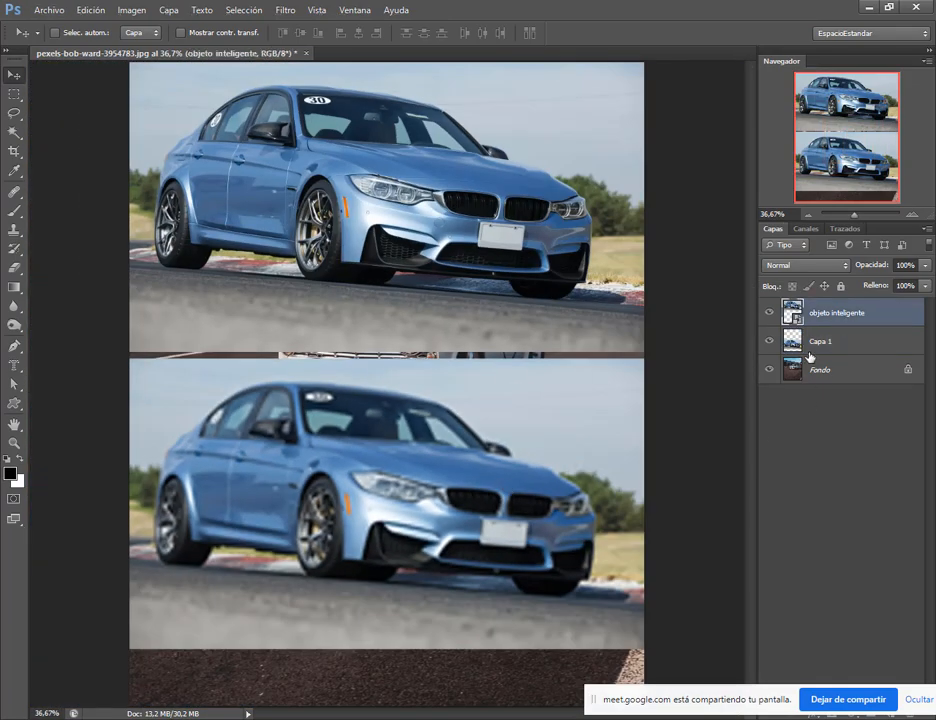
click(811, 341)
drag(528, 449, 521, 493)
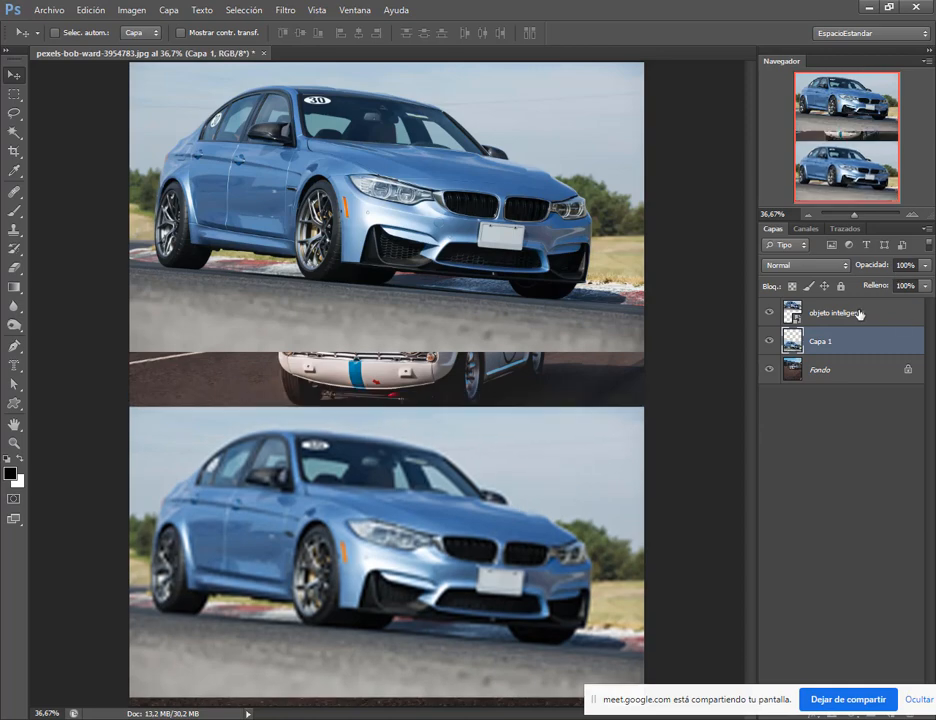
click(859, 313)
drag(531, 206, 531, 233)
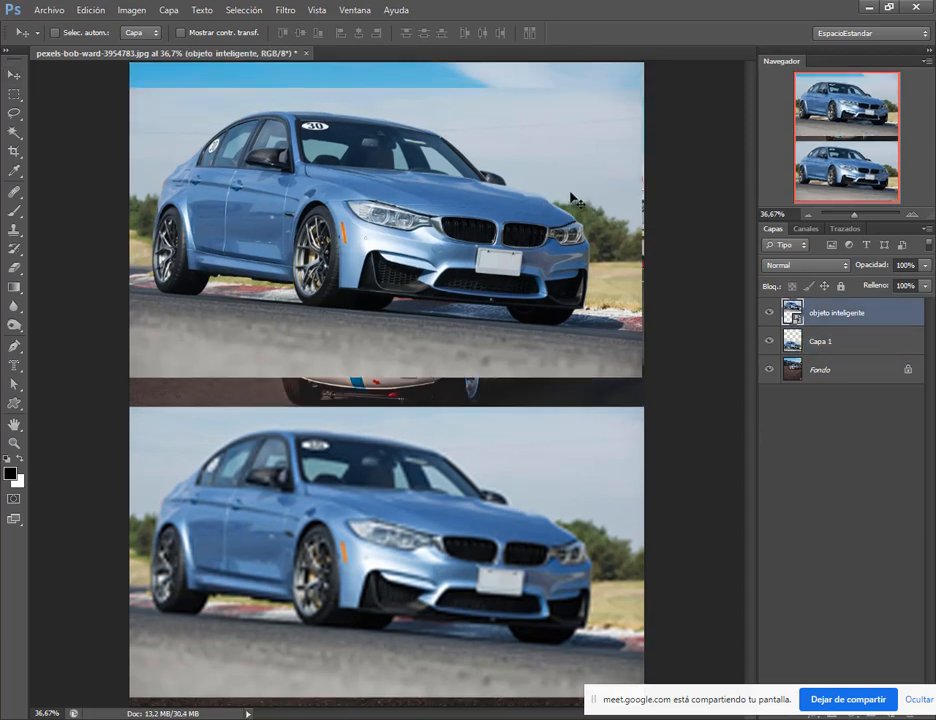
- Scale the objeto inteligente car down to about 10% toward its lower-left corner with Free Transform
key(ctrl+t)
drag(645, 84, 179, 350)
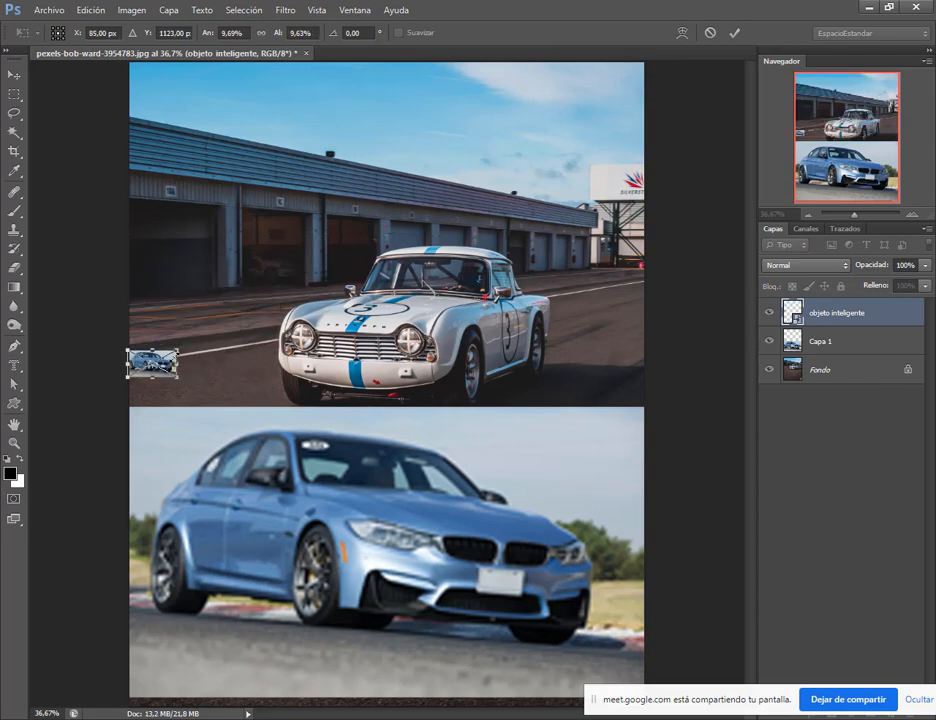
key(Return)
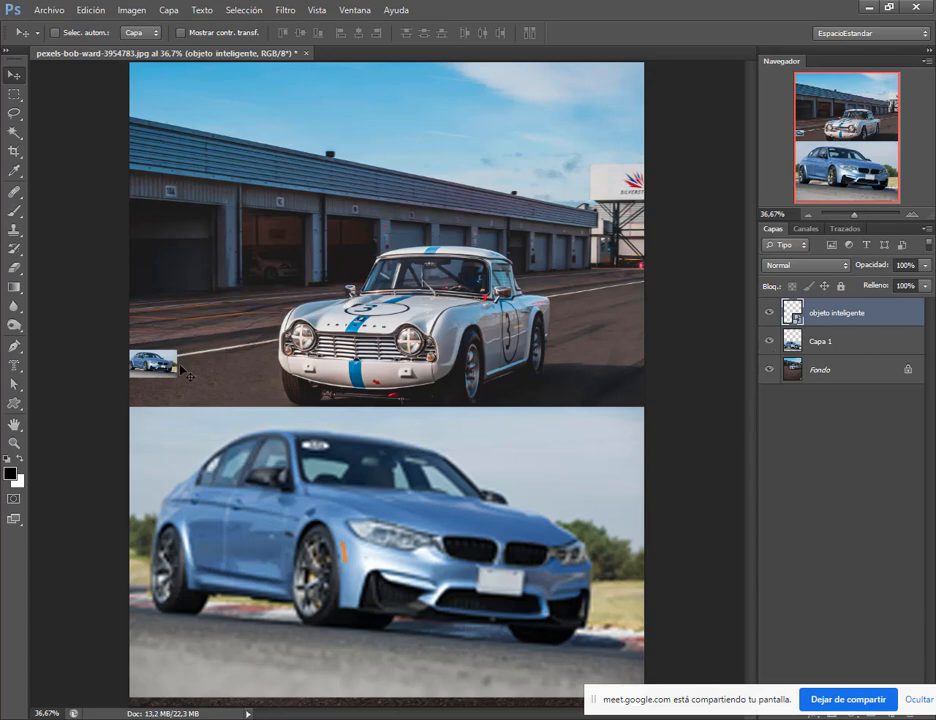
- Enlarge the objeto inteligente car back to nearly the full canvas width and reposition it above the Capa 1 car for comparison
drag(184, 372, 666, 127)
key(ctrl+t)
key(Return)
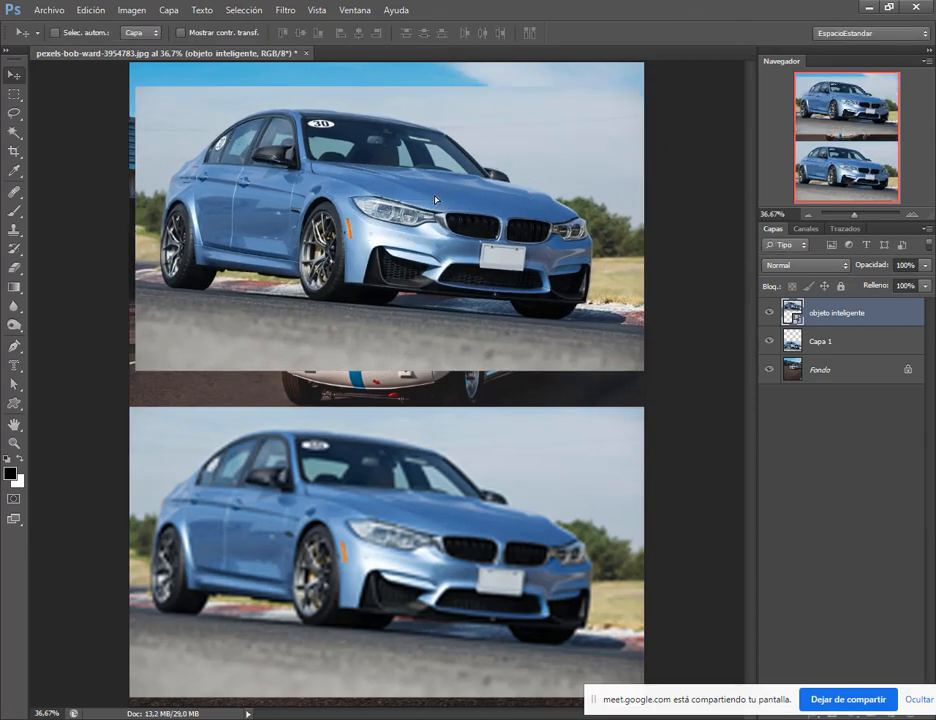
drag(435, 200, 456, 205)
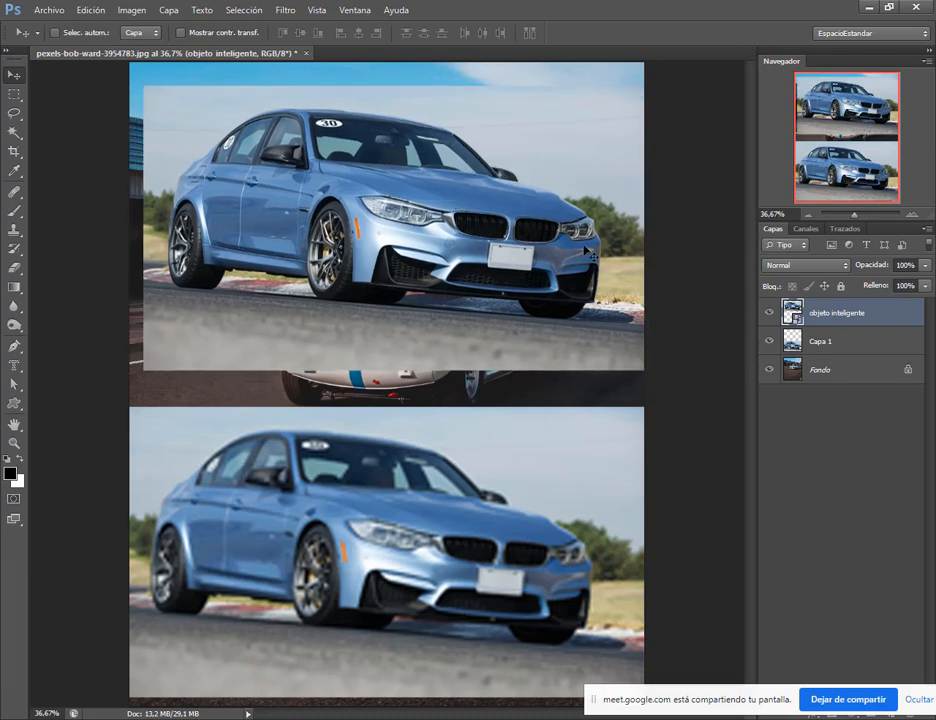
click(846, 342)
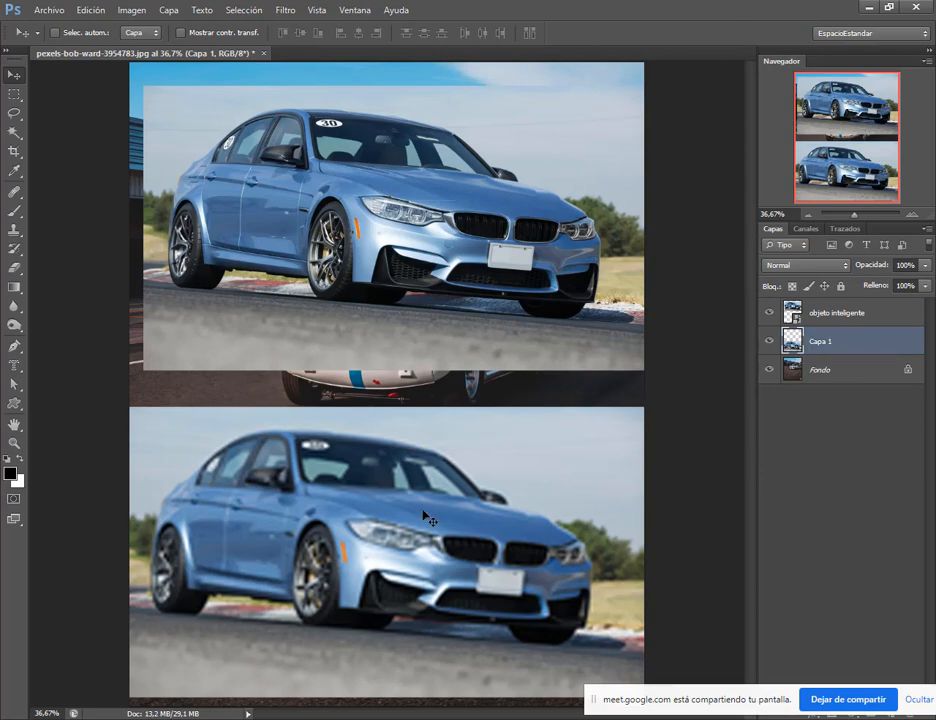
mouse_move(415, 518)
mouse_down()
mouse_move(388, 509)
mouse_move(384, 478)
mouse_move(401, 513)
mouse_move(420, 521)
mouse_move(418, 511)
mouse_up()
click(838, 314)
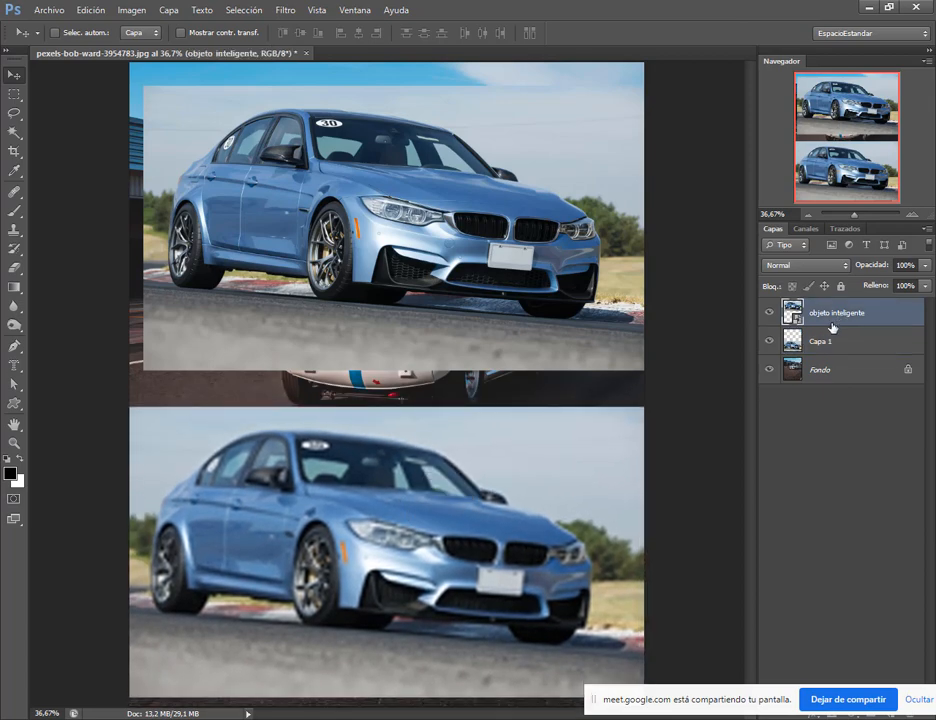
drag(554, 265, 546, 268)
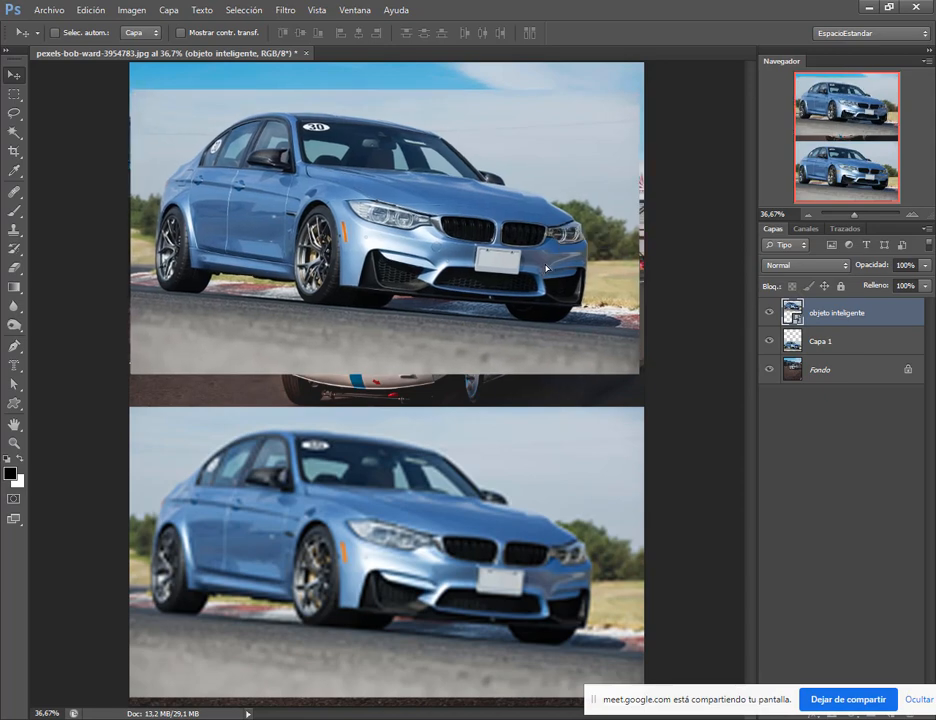
- Open the objeto inteligente layer's contents for editing, accept the notice and compare the contents document with the main composition
double_click(797, 320)
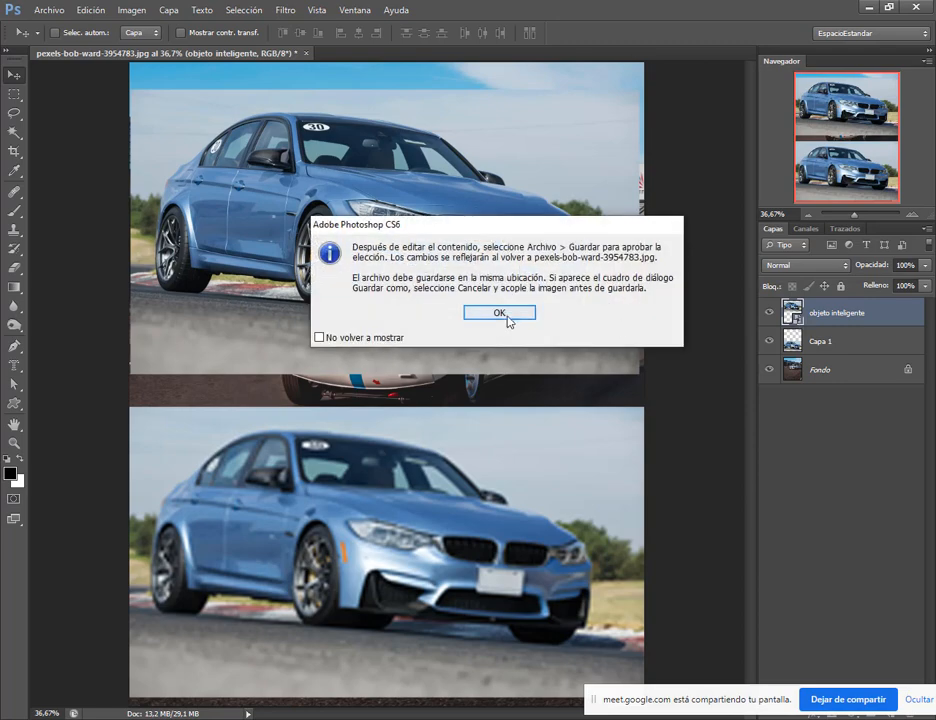
click(466, 317)
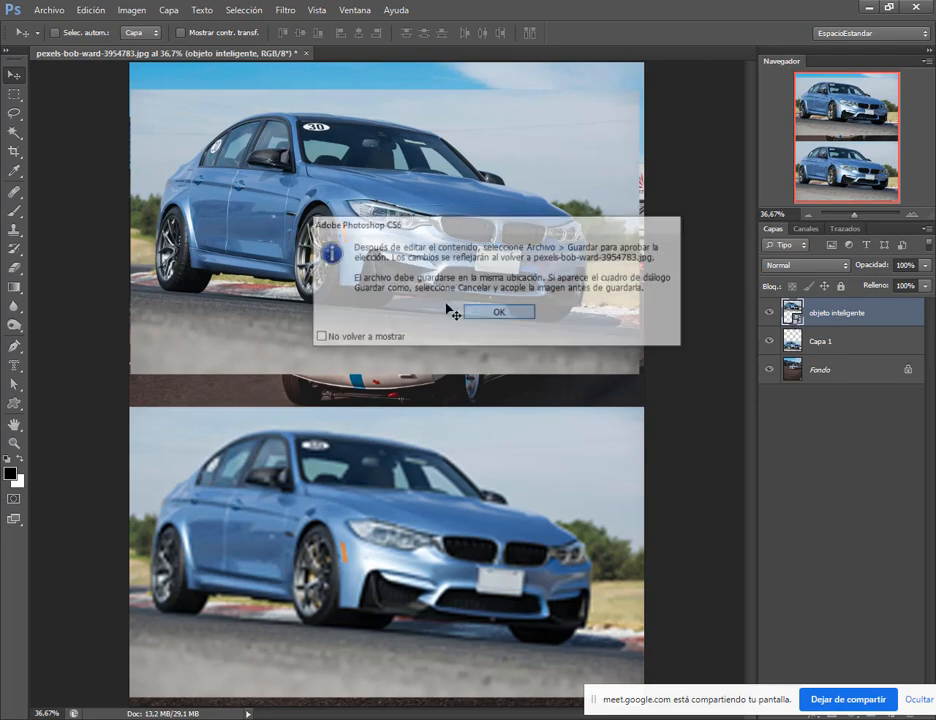
click(491, 355)
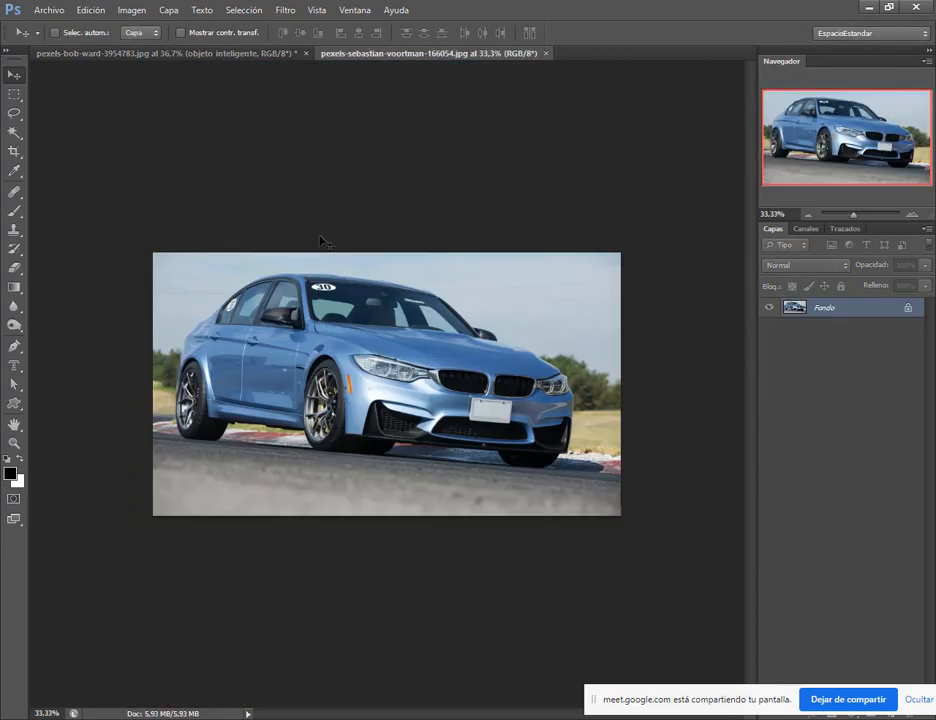
click(257, 55)
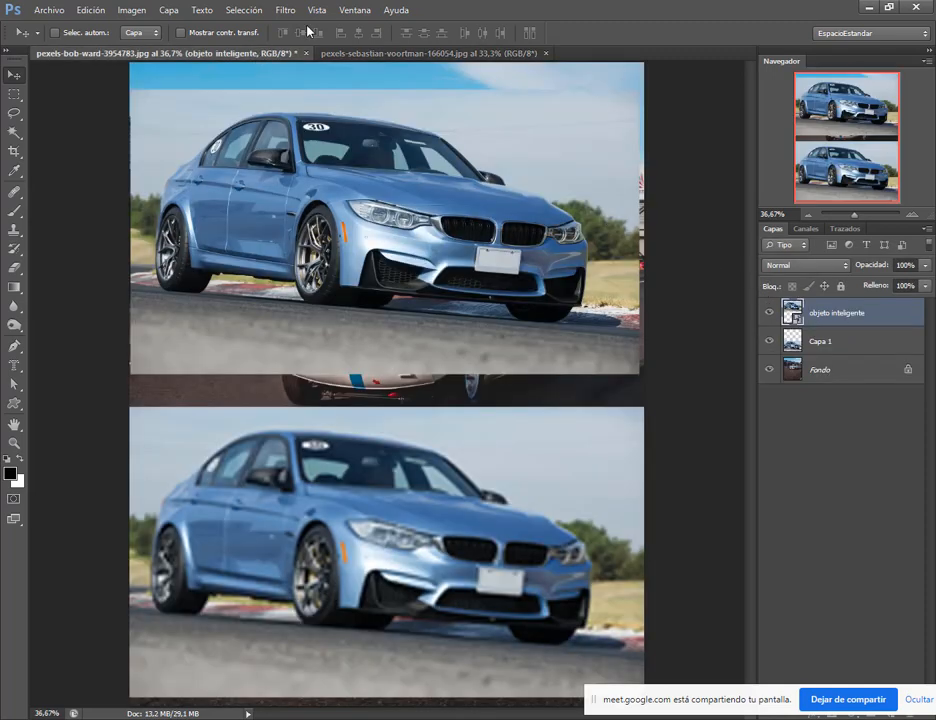
click(341, 55)
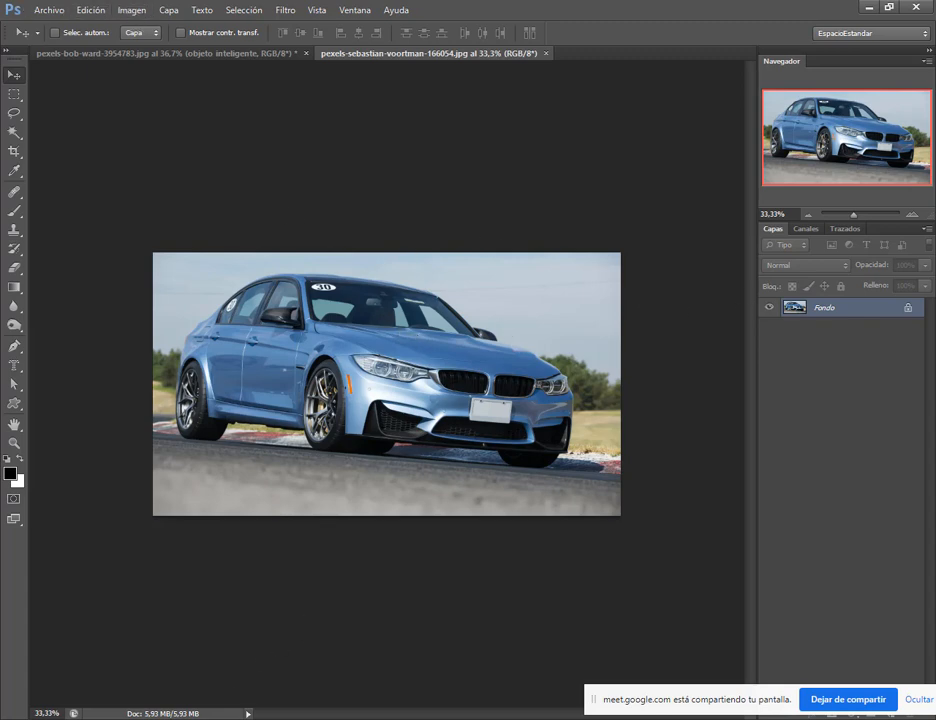
- Switch to File Explorer, make a copy of the blue car JPG in the Desenfoque folder and return to Photoshop
mouse_move(155, 718)
click(235, 655)
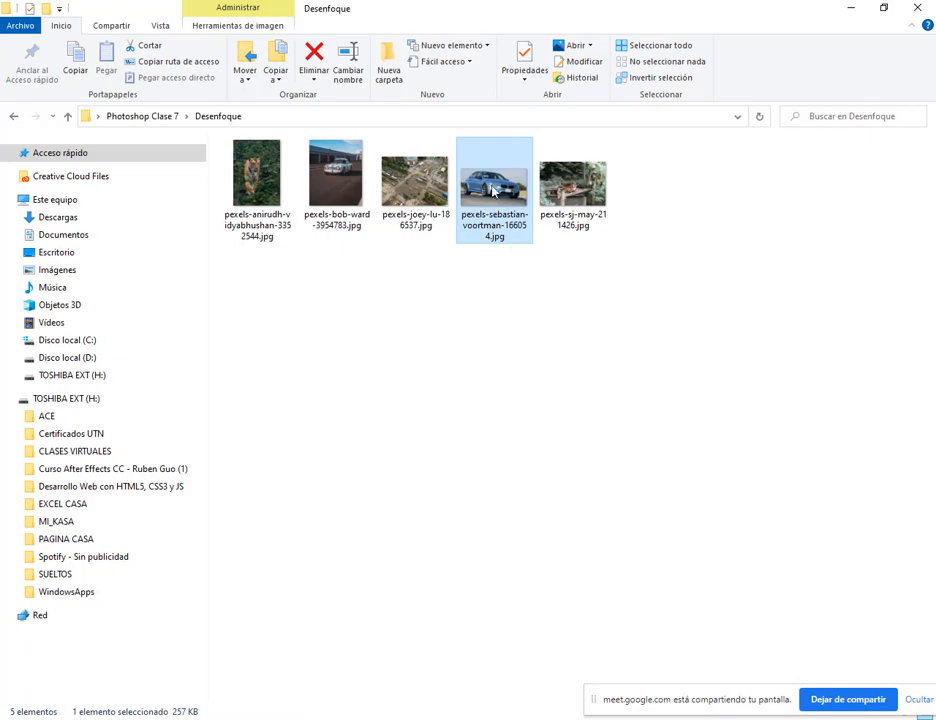
drag(492, 190, 533, 380)
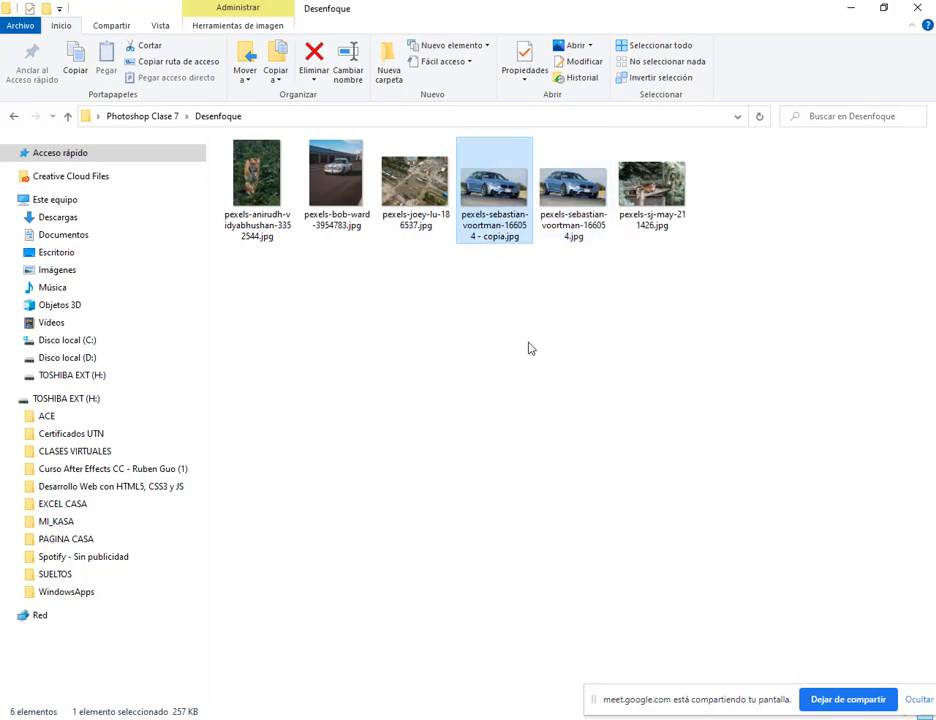
key(alt+Tab)
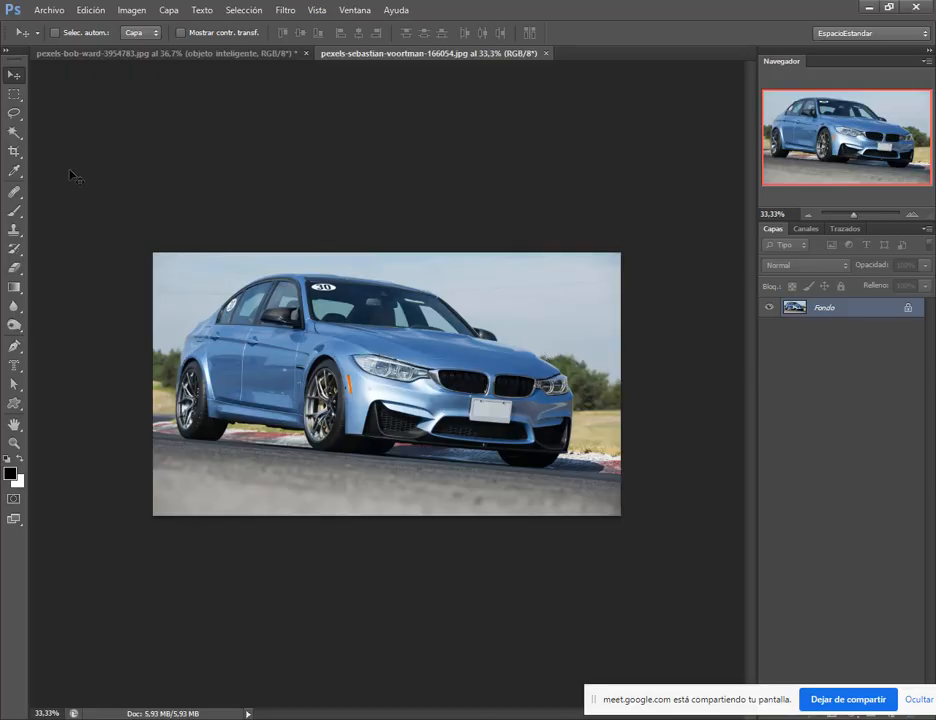
- Set the foreground colour to red e62929 and move the screen-sharing bar clear of the layer controls
click(10, 473)
click(505, 156)
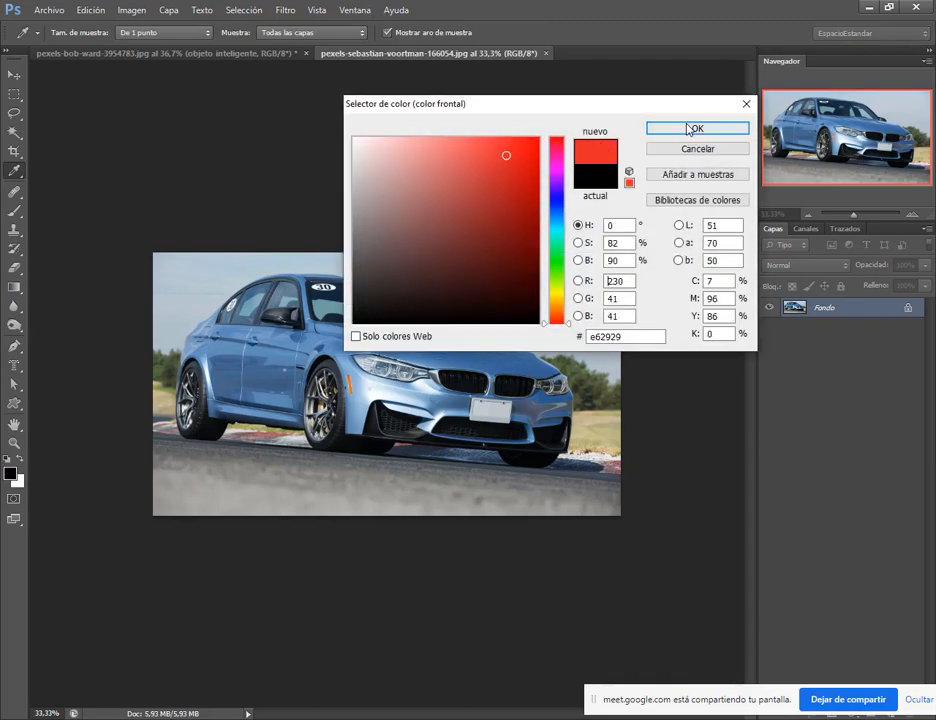
click(697, 128)
drag(735, 702, 664, 671)
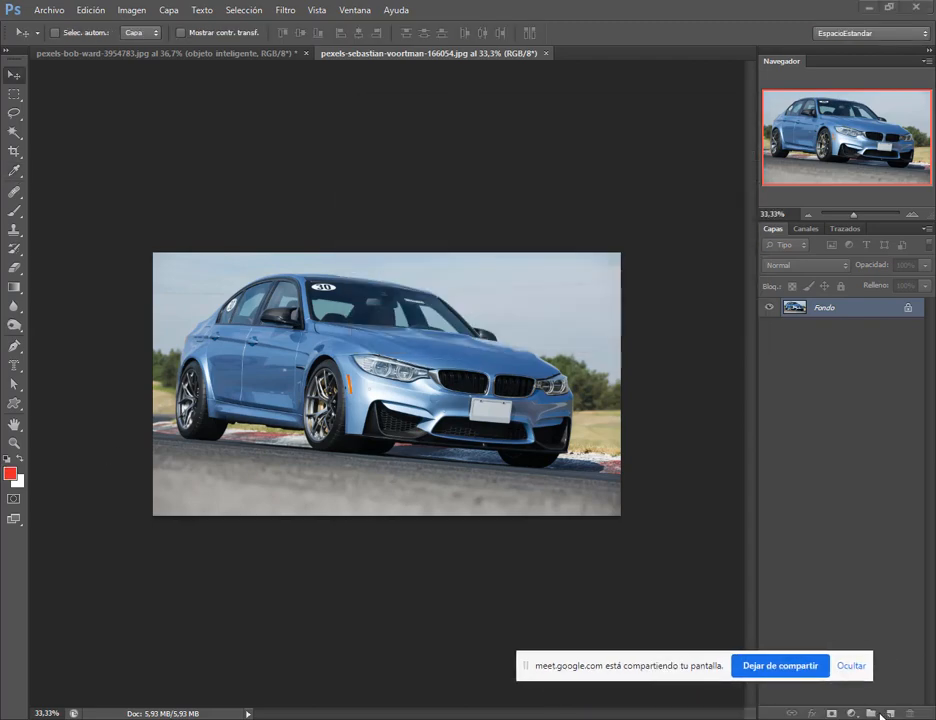
- Convert the Fondo background into the normal layer Capa 0 and paint a red freehand outline around the car with a 10 px brush
double_click(897, 314)
key(Return)
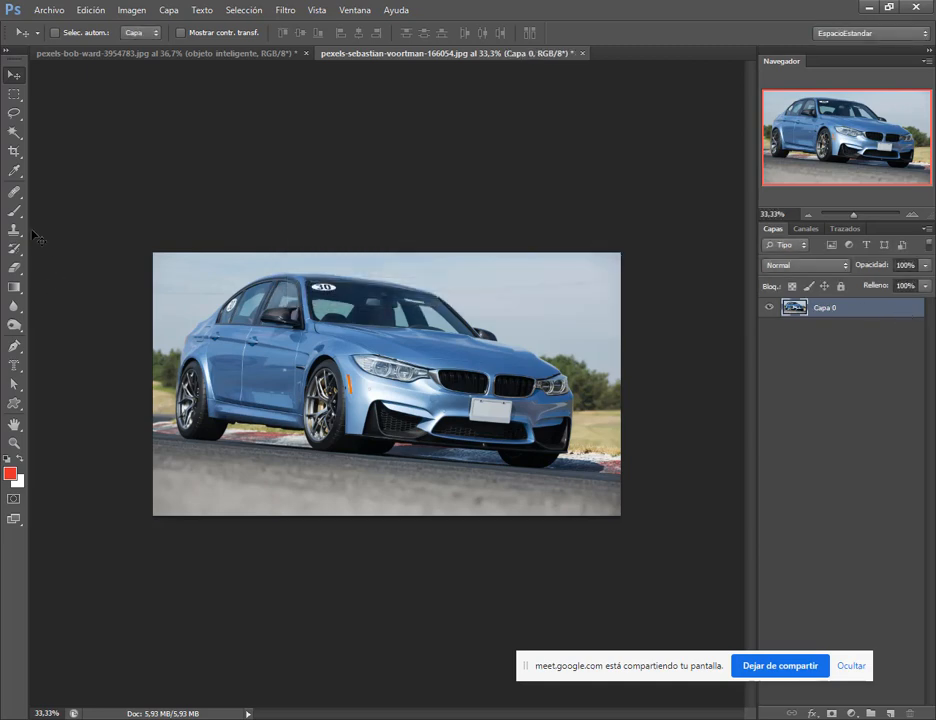
click(15, 211)
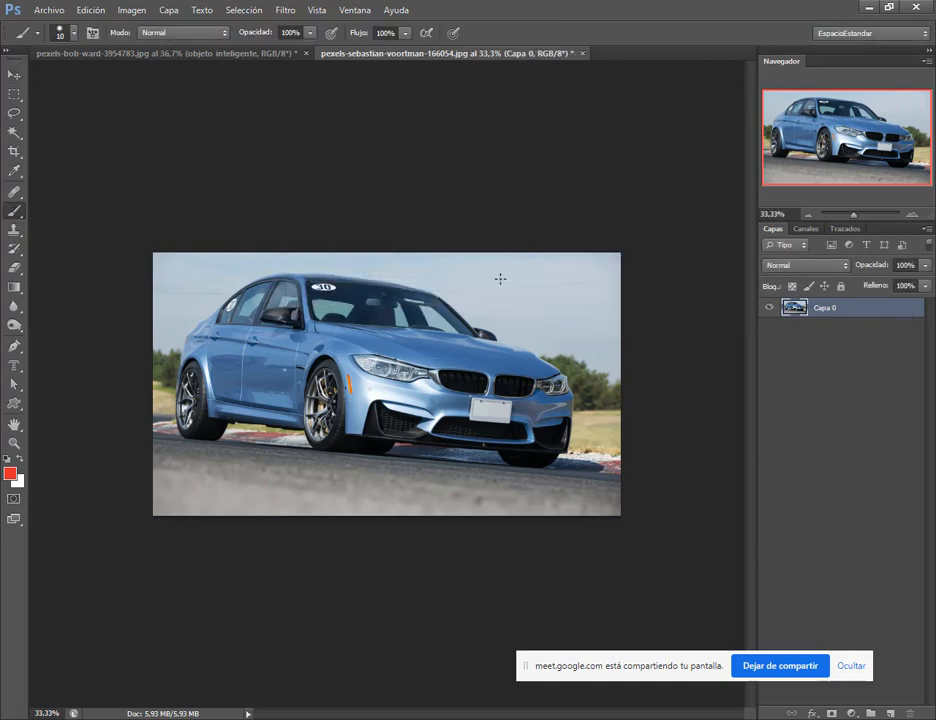
mouse_move(500, 279)
mouse_down()
mouse_move(568, 340)
mouse_move(564, 285)
mouse_move(549, 266)
mouse_move(529, 275)
mouse_move(344, 254)
mouse_move(262, 255)
mouse_move(194, 280)
mouse_move(161, 335)
mouse_move(222, 453)
mouse_move(354, 477)
mouse_move(502, 484)
mouse_move(614, 443)
mouse_move(612, 321)
mouse_move(616, 366)
mouse_up()
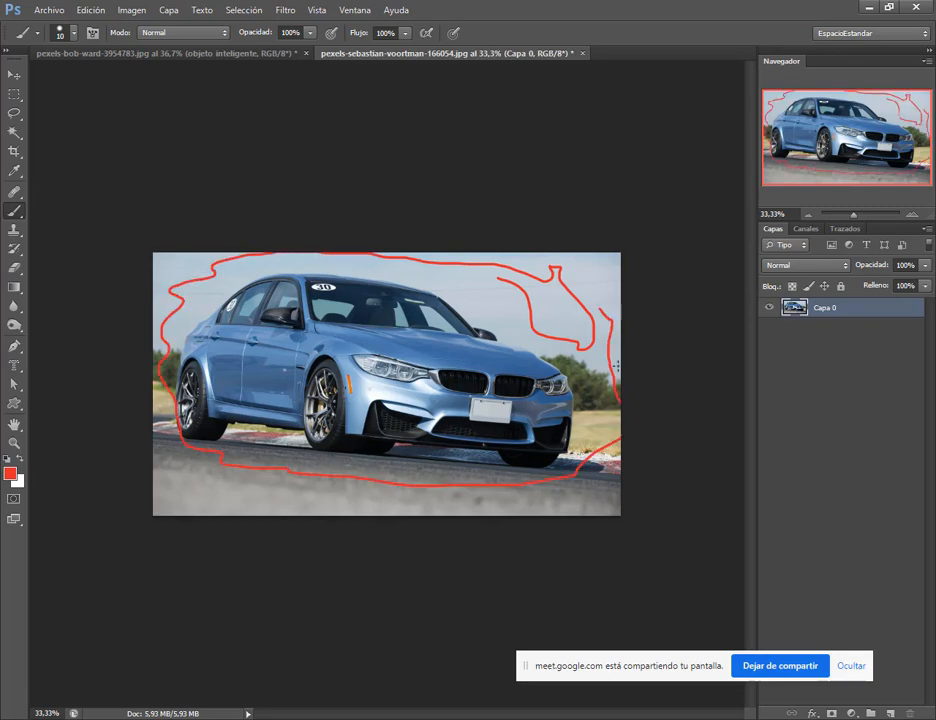
click(66, 11)
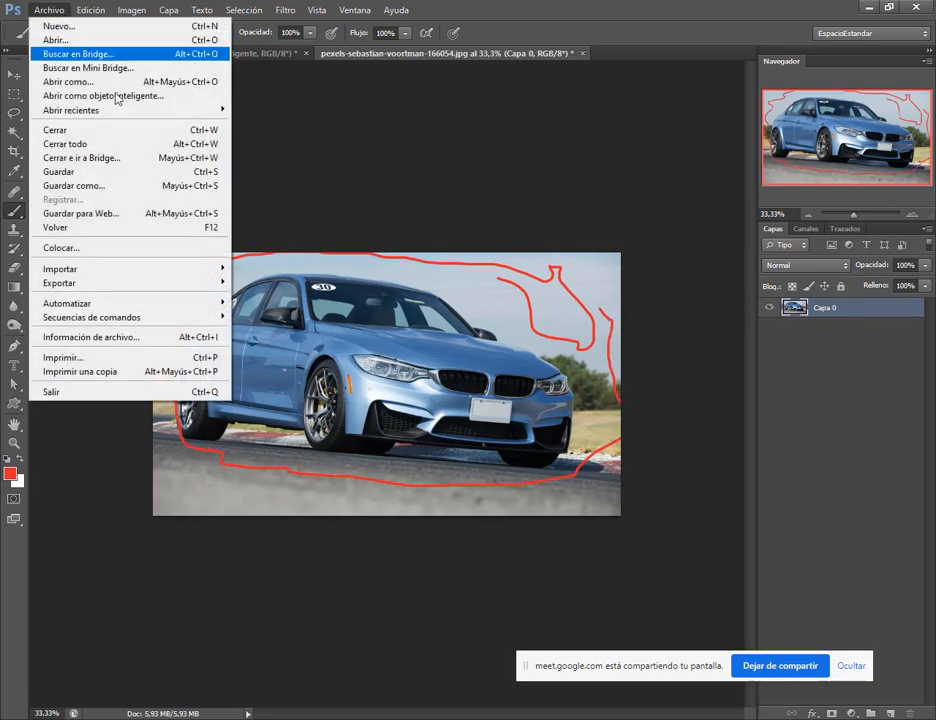
click(104, 175)
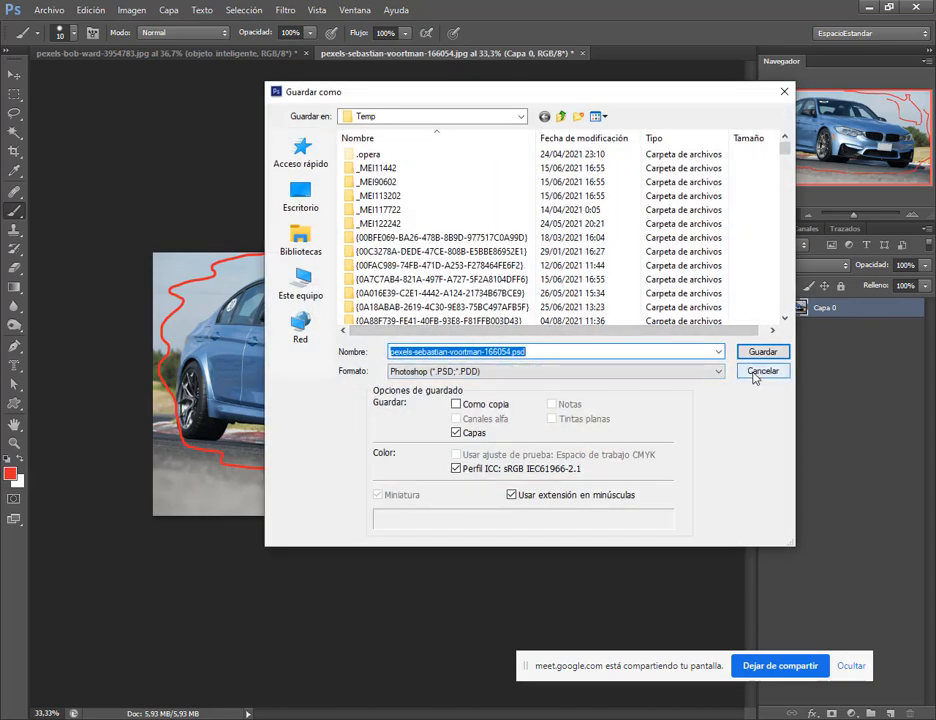
click(757, 374)
- Convert Capa 0 back into the document's background layer
click(171, 11)
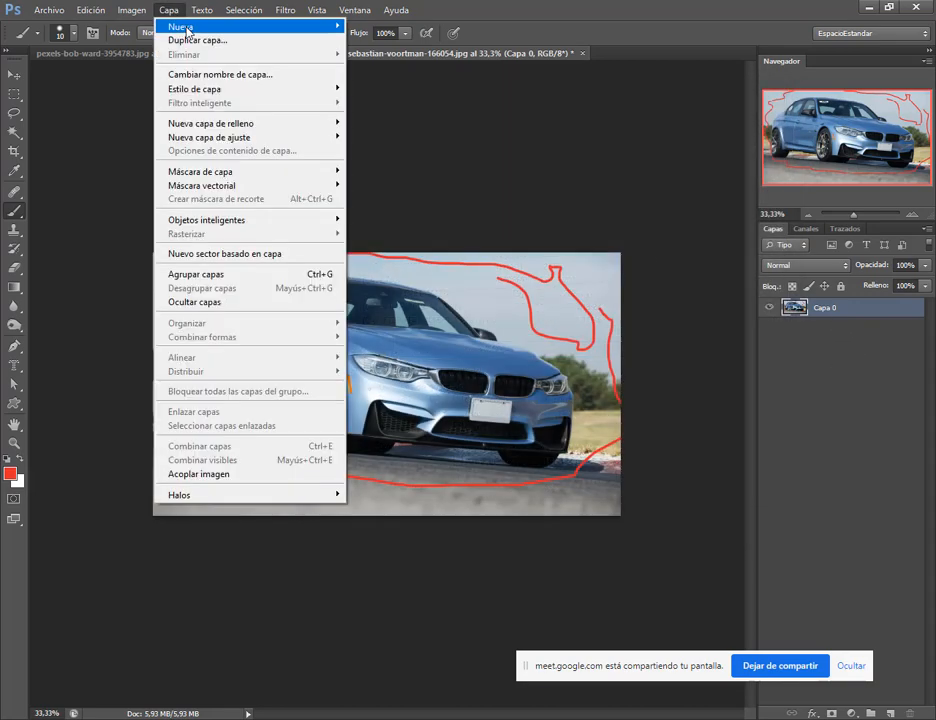
mouse_move(186, 30)
click(283, 40)
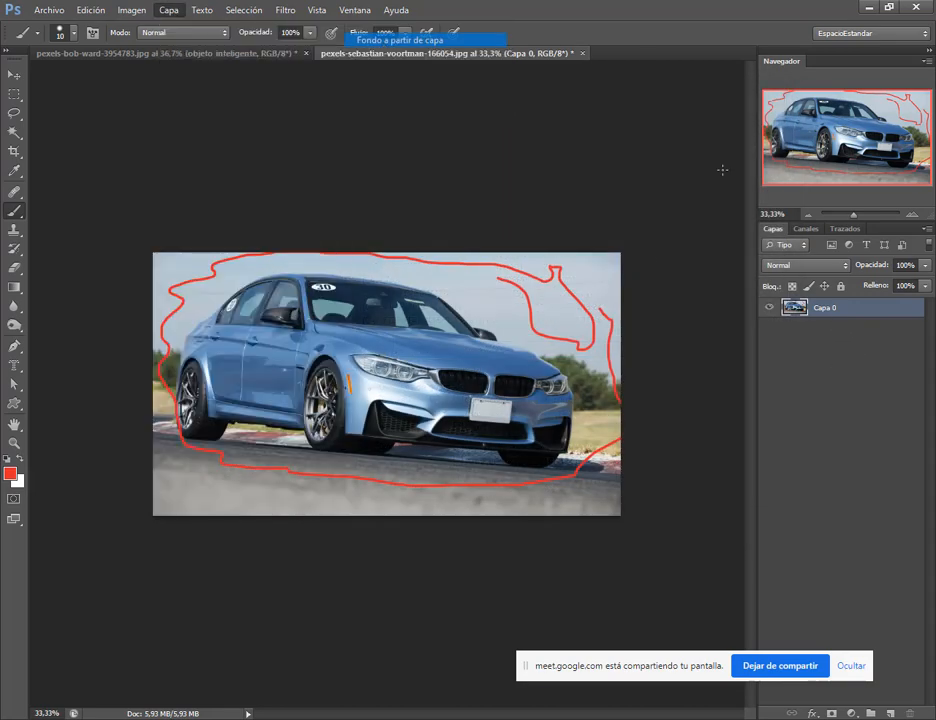
- Save the outlined blue car as a JPEG at maximum quality 12 and compare it with the smart object in the pexels-bob-ward document
click(48, 10)
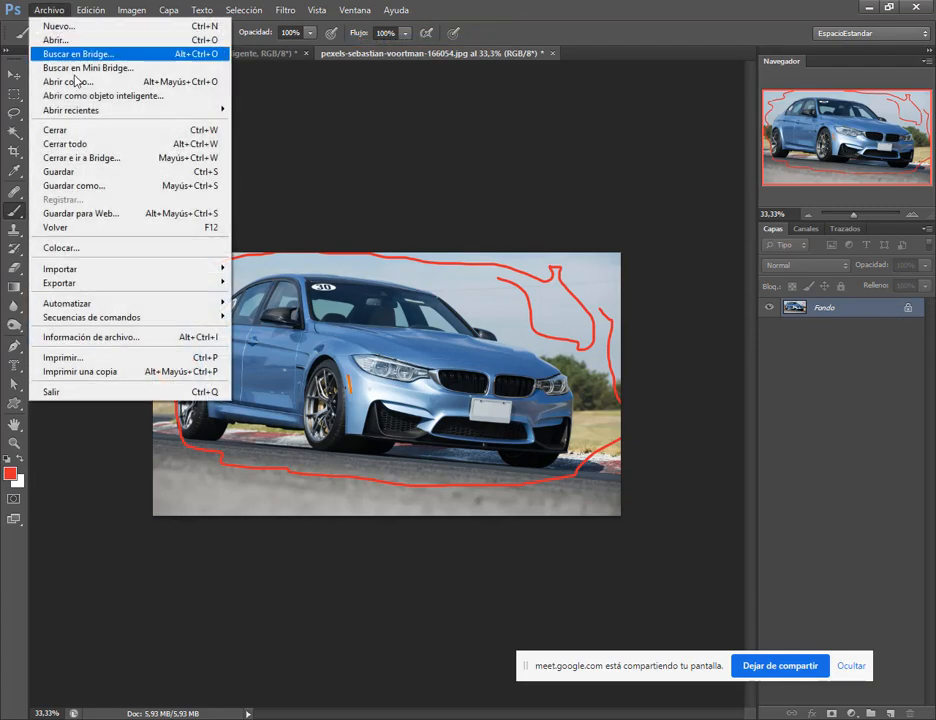
click(104, 172)
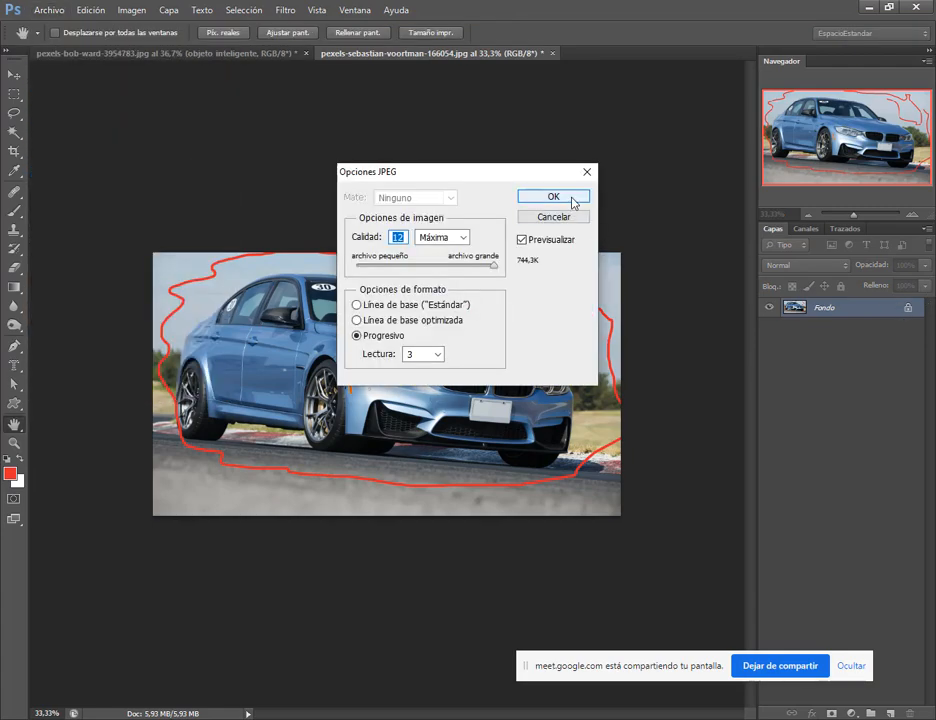
click(575, 201)
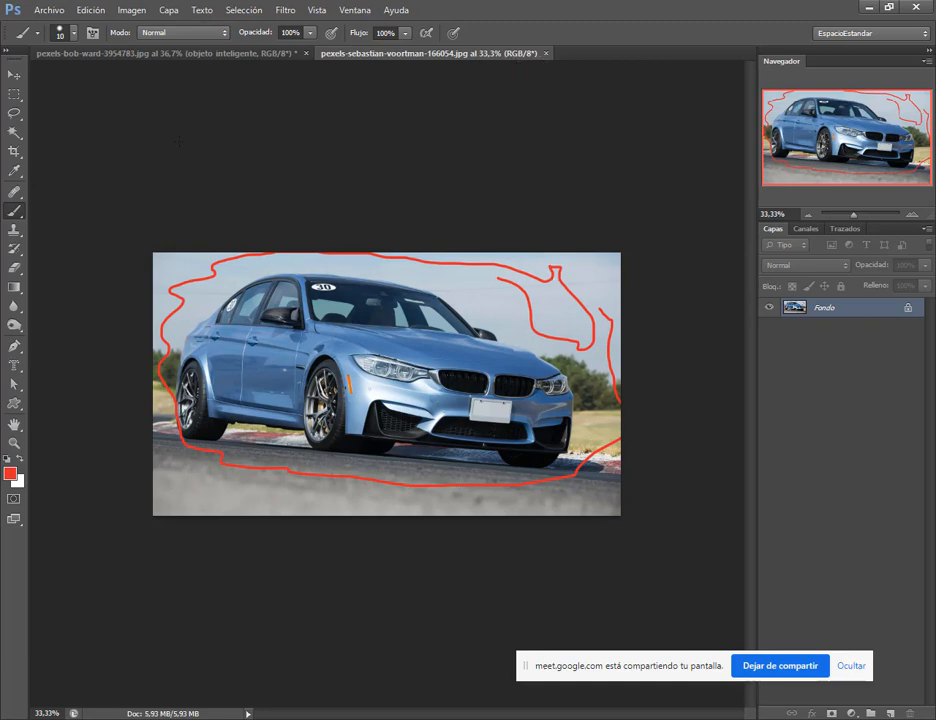
click(183, 55)
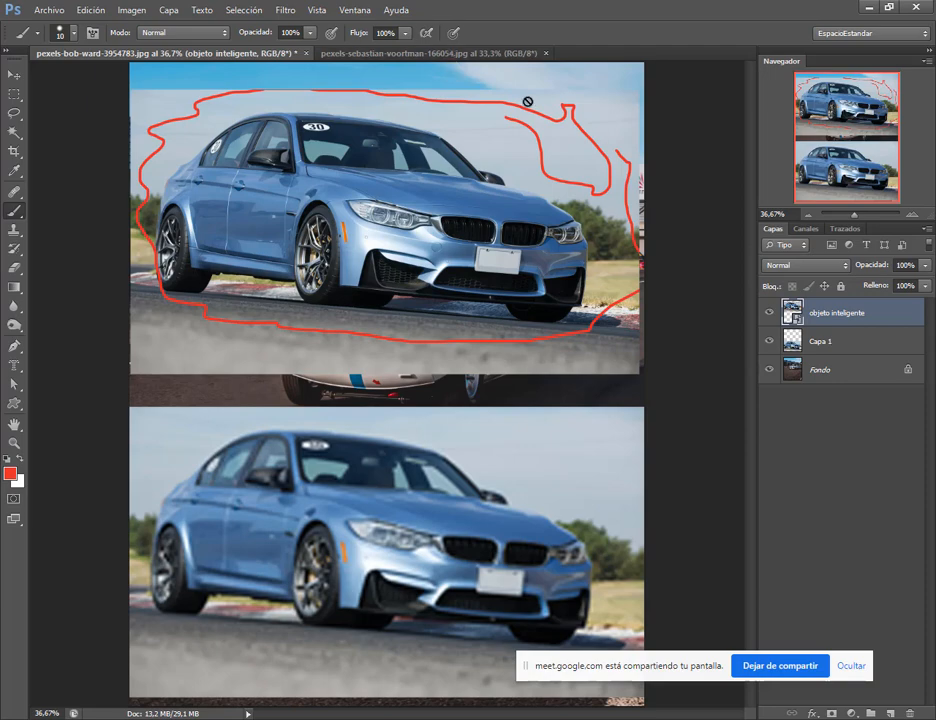
click(459, 54)
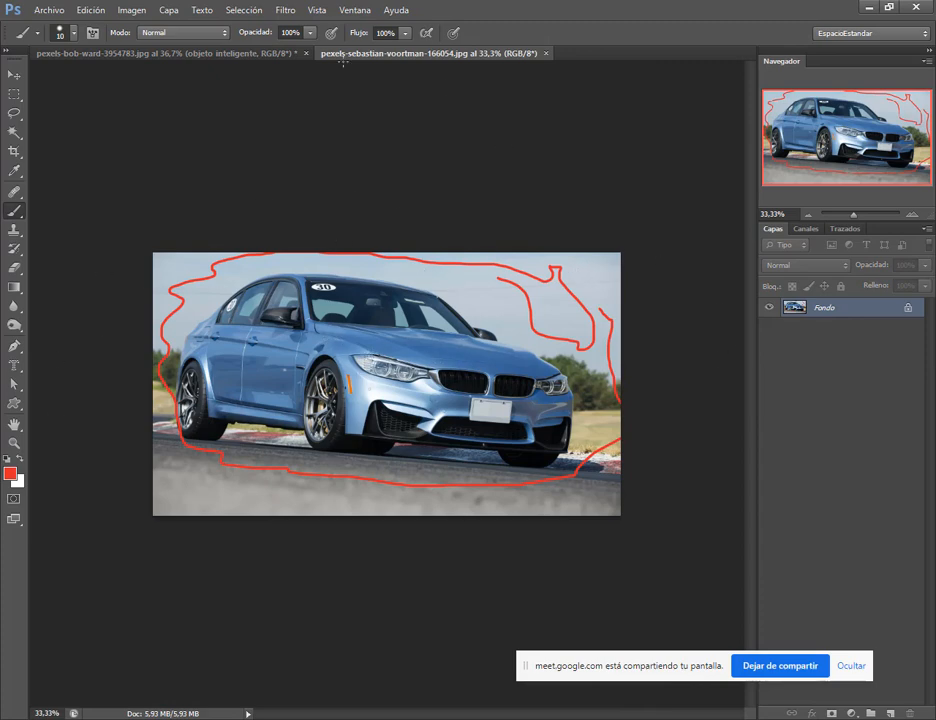
click(211, 52)
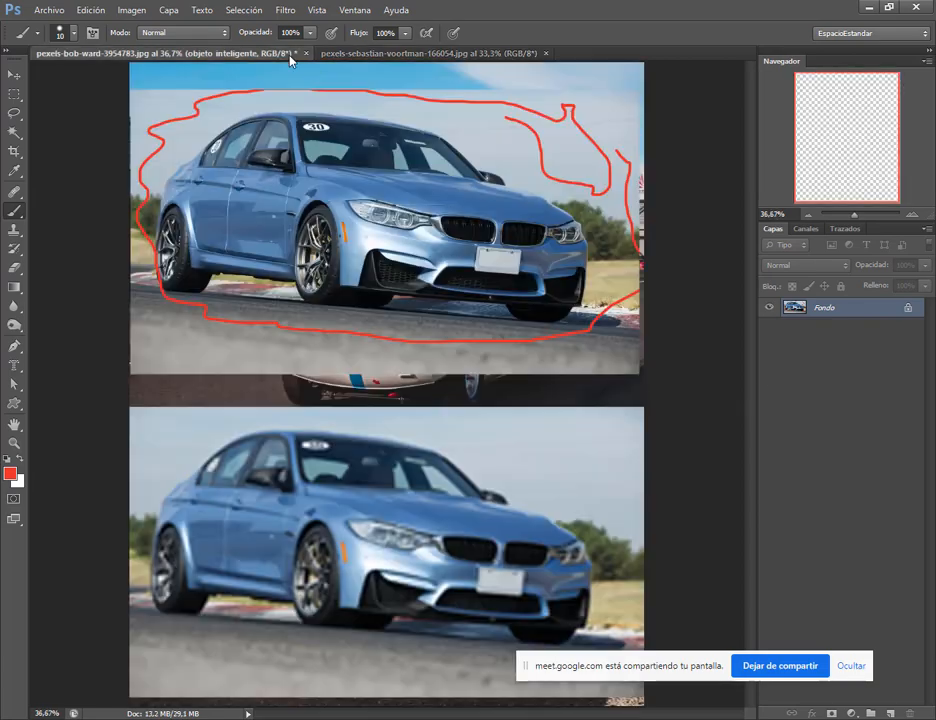
- Move Capa 1 slightly upwards and scale it down to a small thumbnail in the lower-left corner of the photo
click(13, 74)
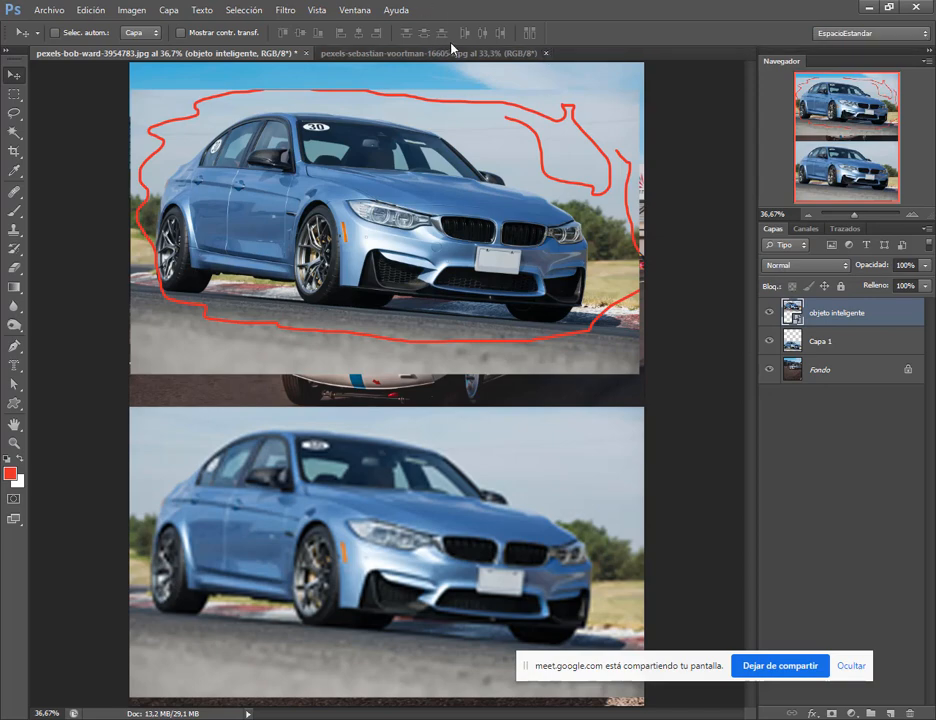
click(820, 341)
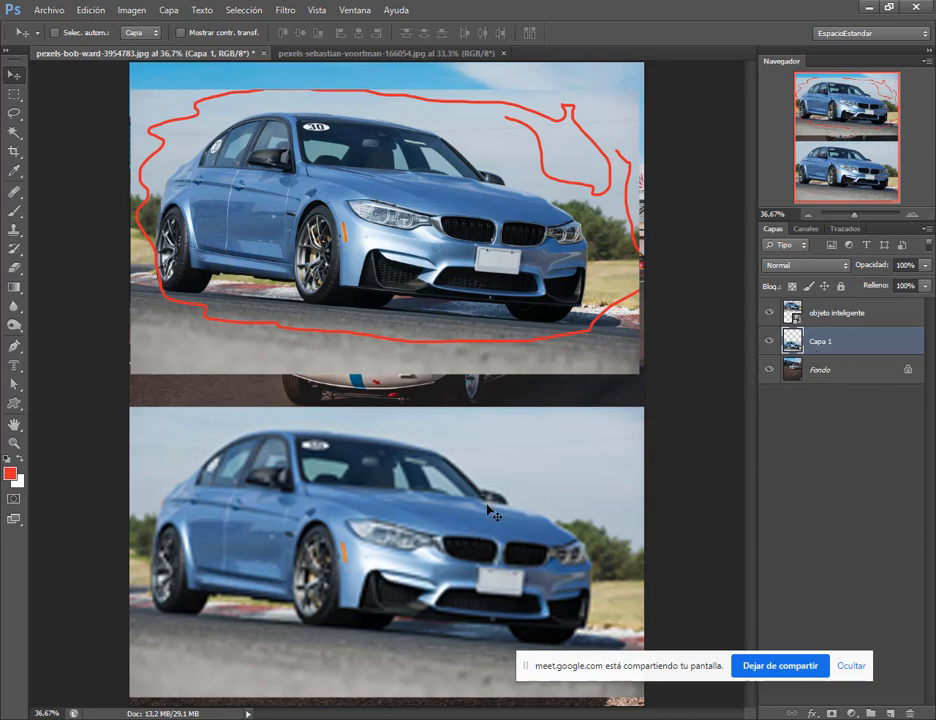
drag(492, 508, 497, 501)
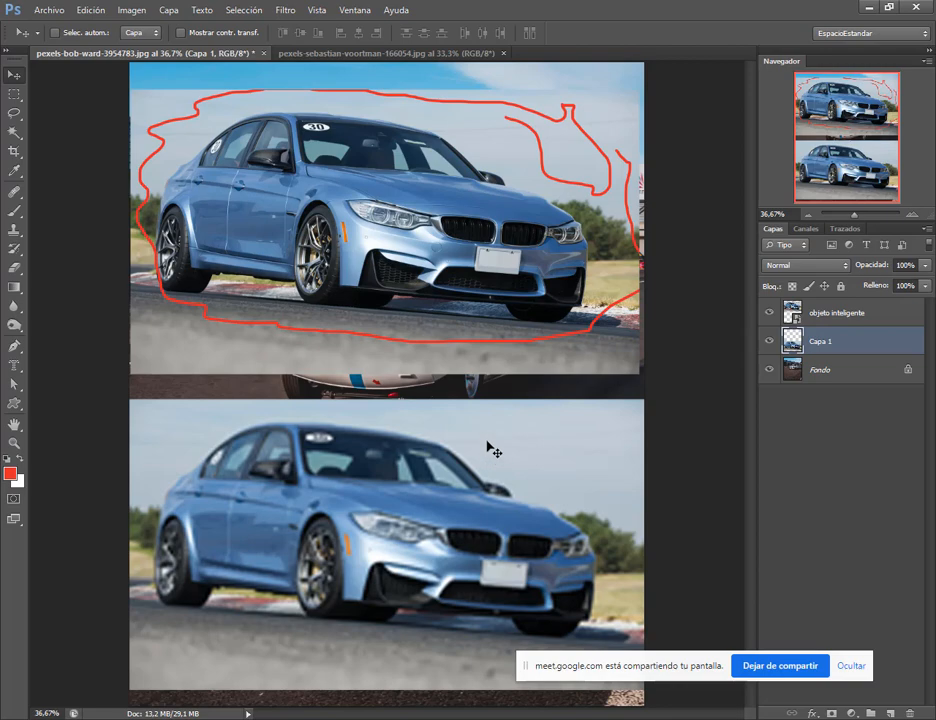
key(ctrl+t)
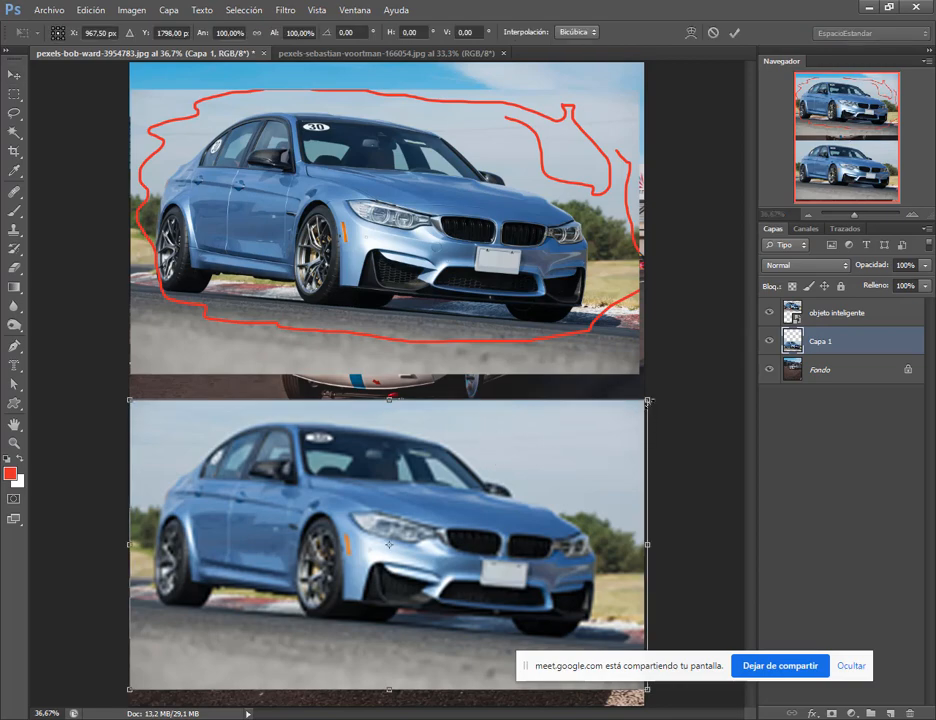
drag(648, 400, 263, 617)
key(Return)
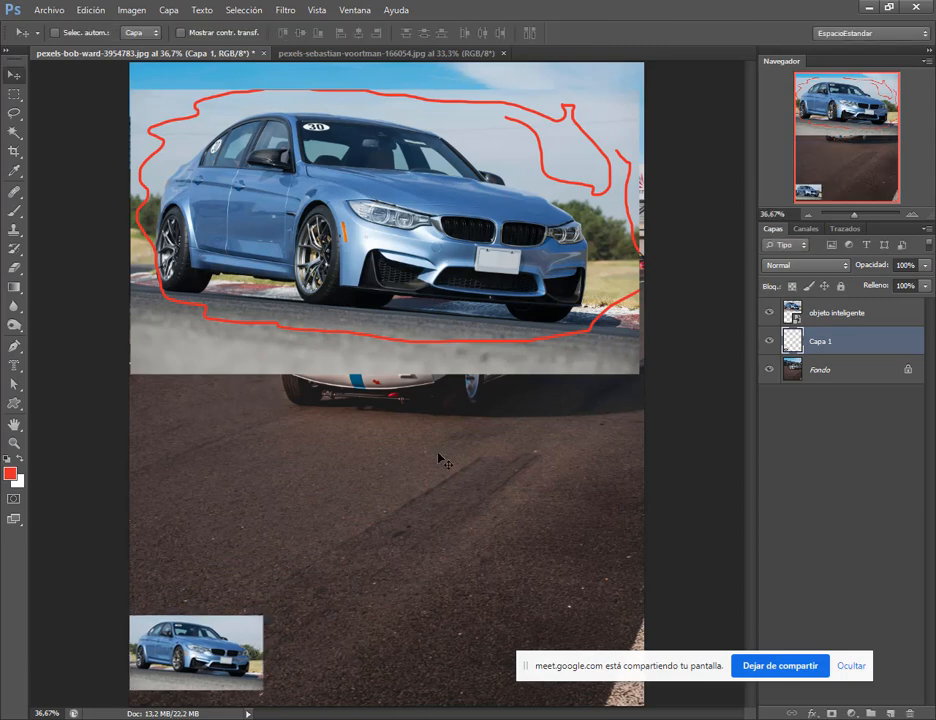
- Check the saved car document, return to the composition and scale the objeto inteligente layer down to a tiny thumbnail at the photo's left edge
click(857, 316)
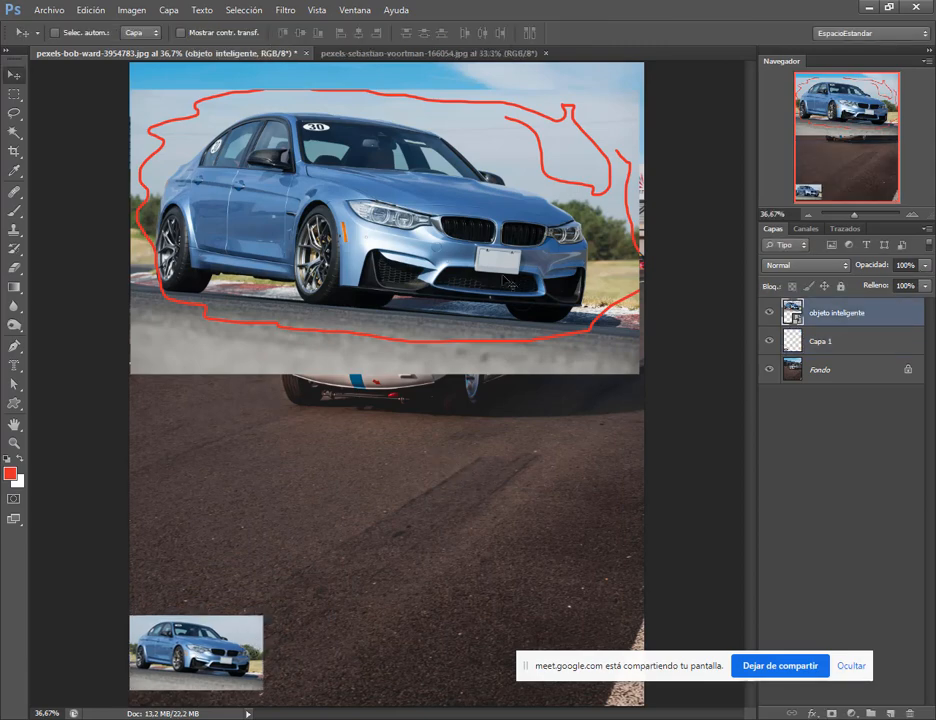
click(434, 55)
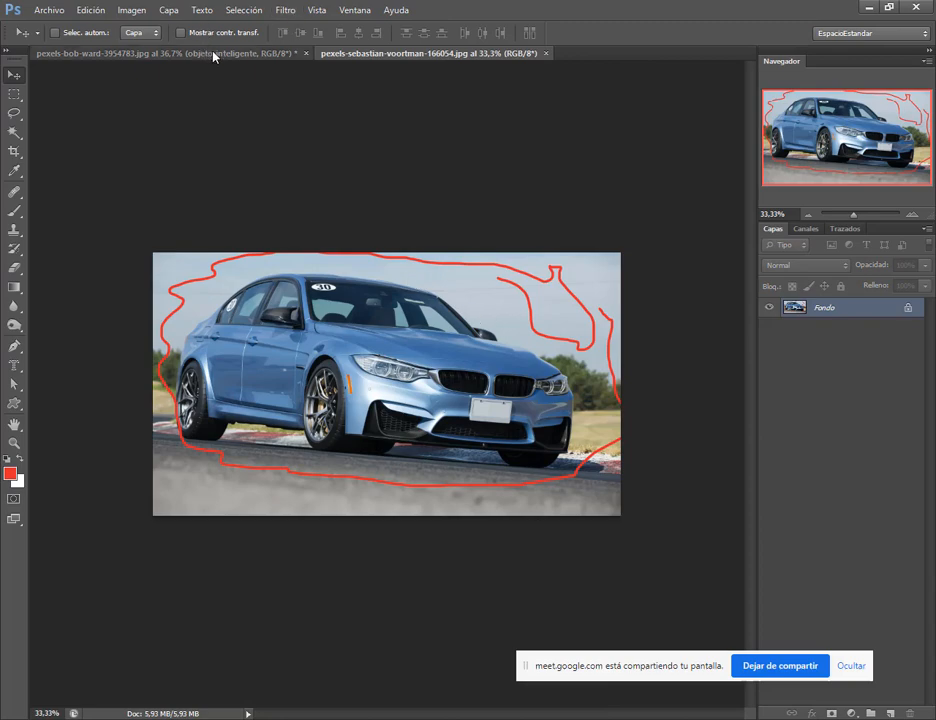
click(170, 52)
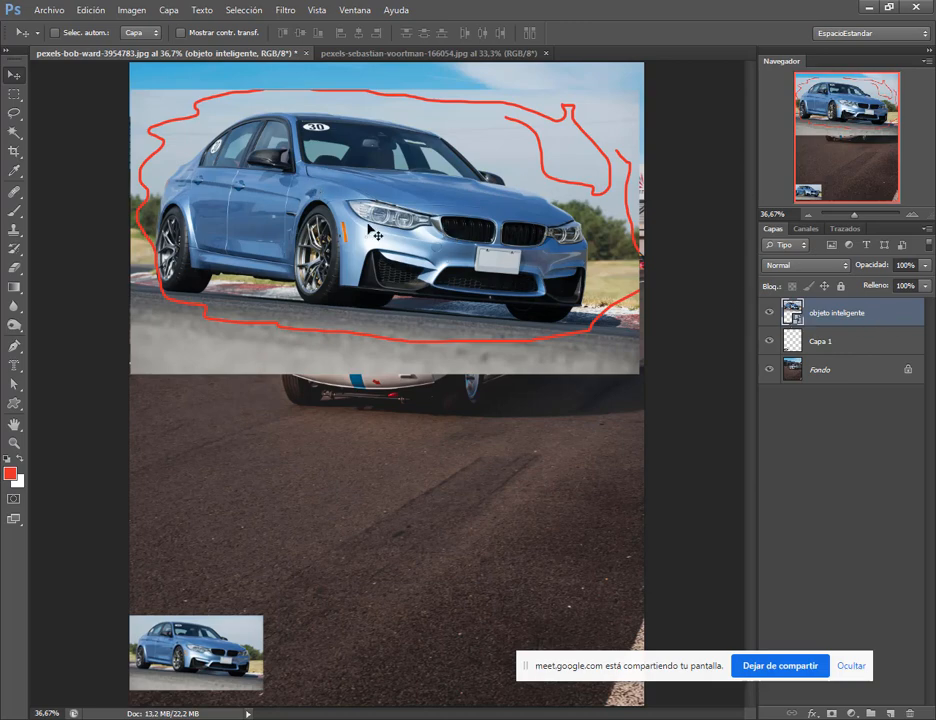
key(ctrl+t)
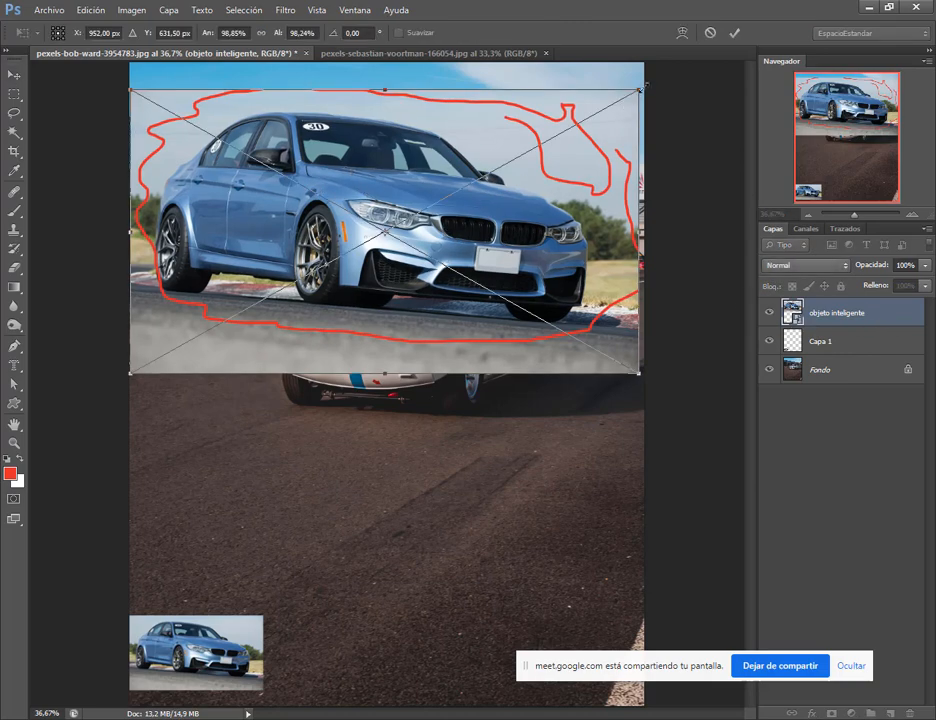
drag(637, 90, 172, 341)
key(Return)
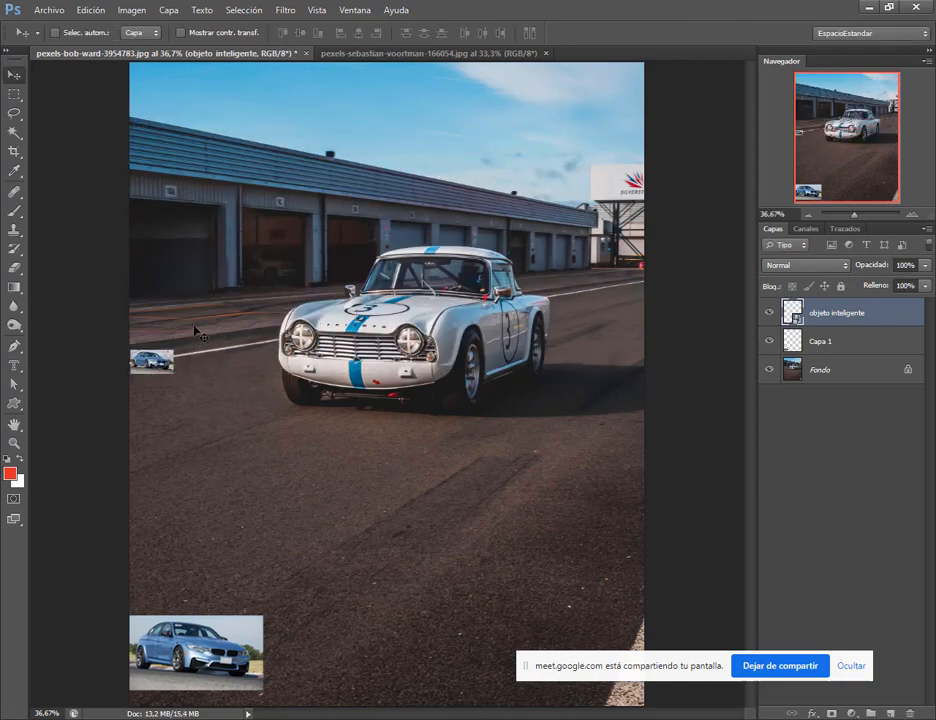
- Scale the objeto inteligente layer back up to the full canvas width, at 100% width and 99,35% height
key(ctrl+t)
drag(174, 348, 675, 140)
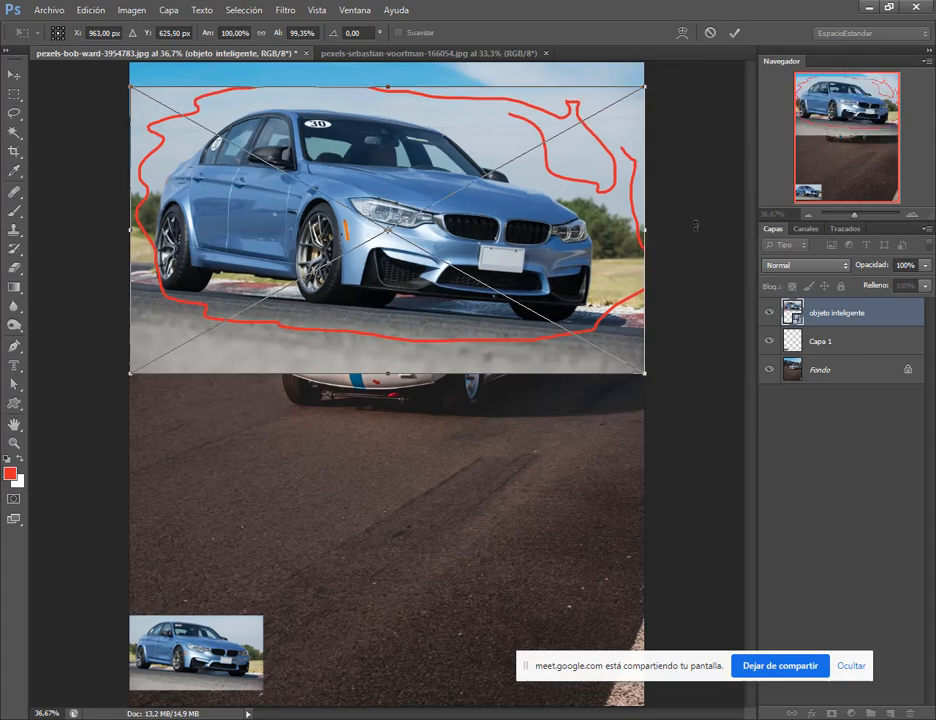
key(Return)
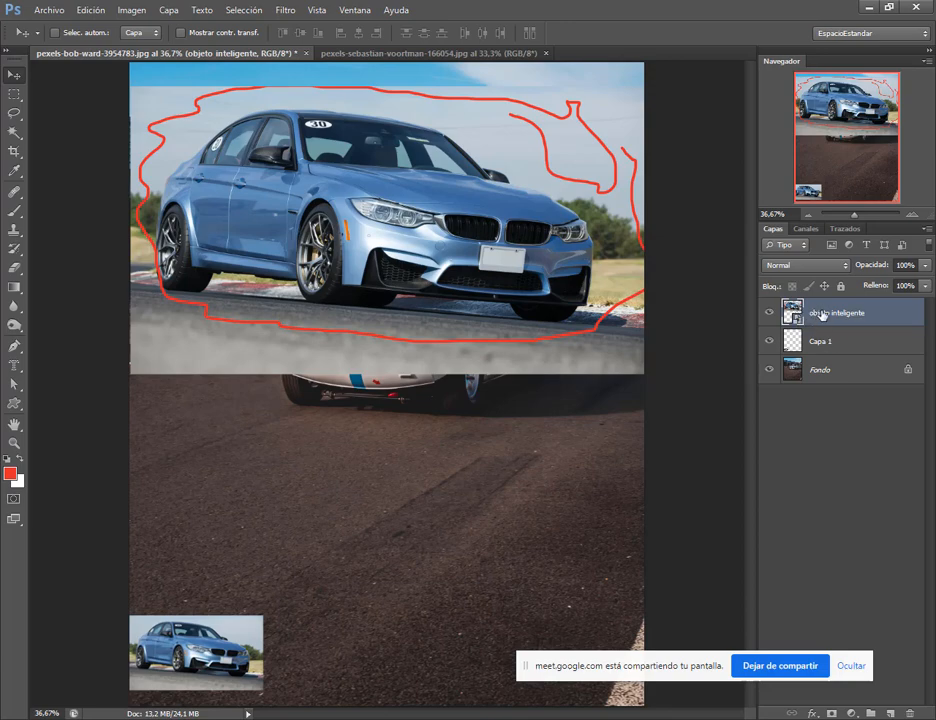
- Close the saved blue car document and delete the objeto inteligente and Capa 1 layers from the composition
click(398, 53)
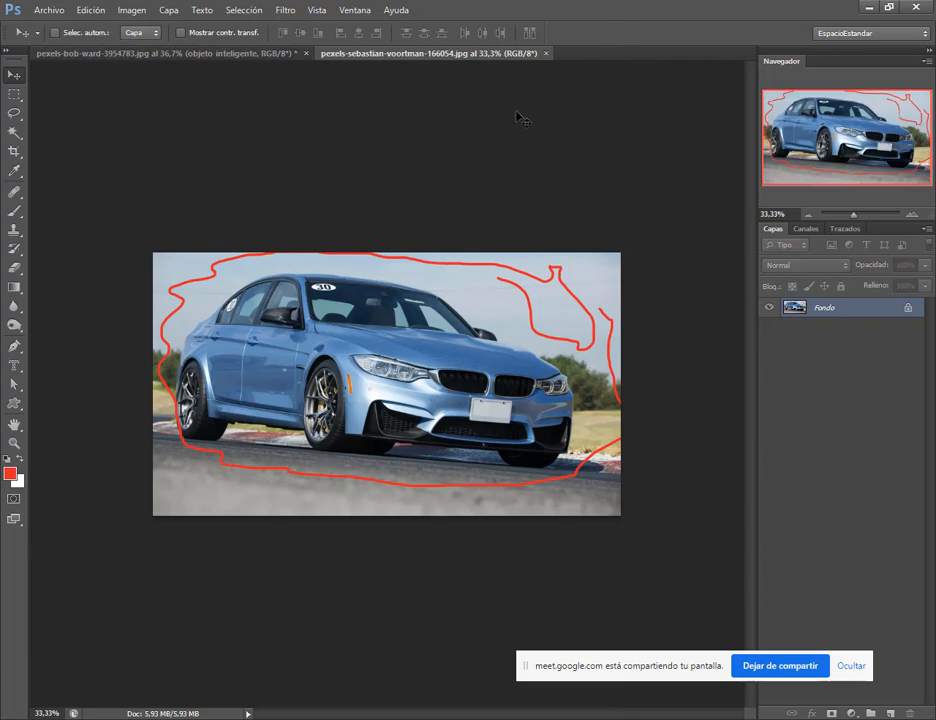
click(546, 53)
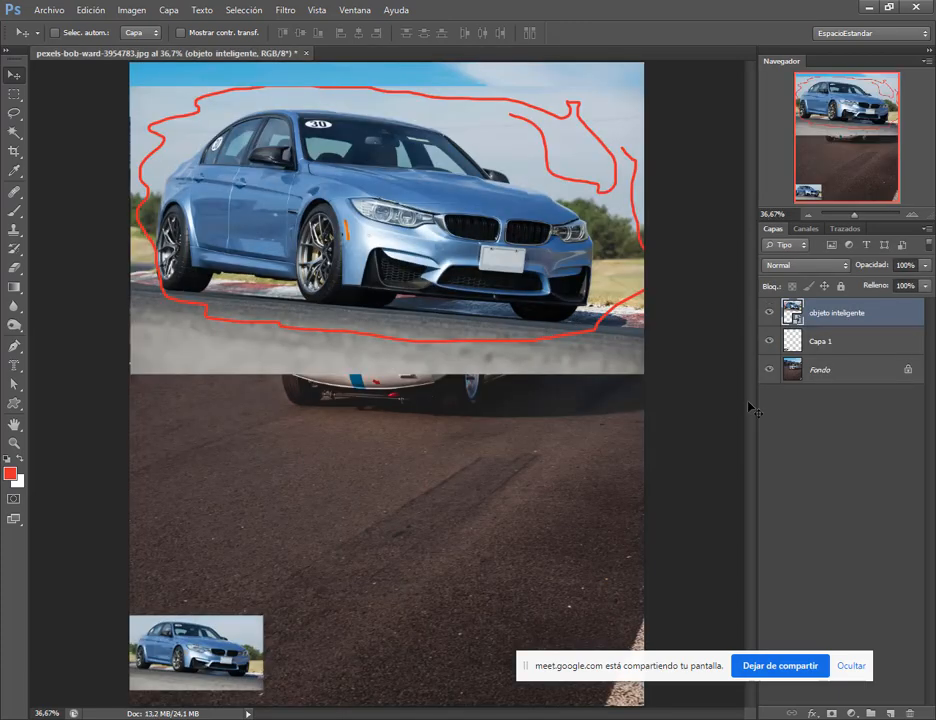
drag(628, 675, 582, 519)
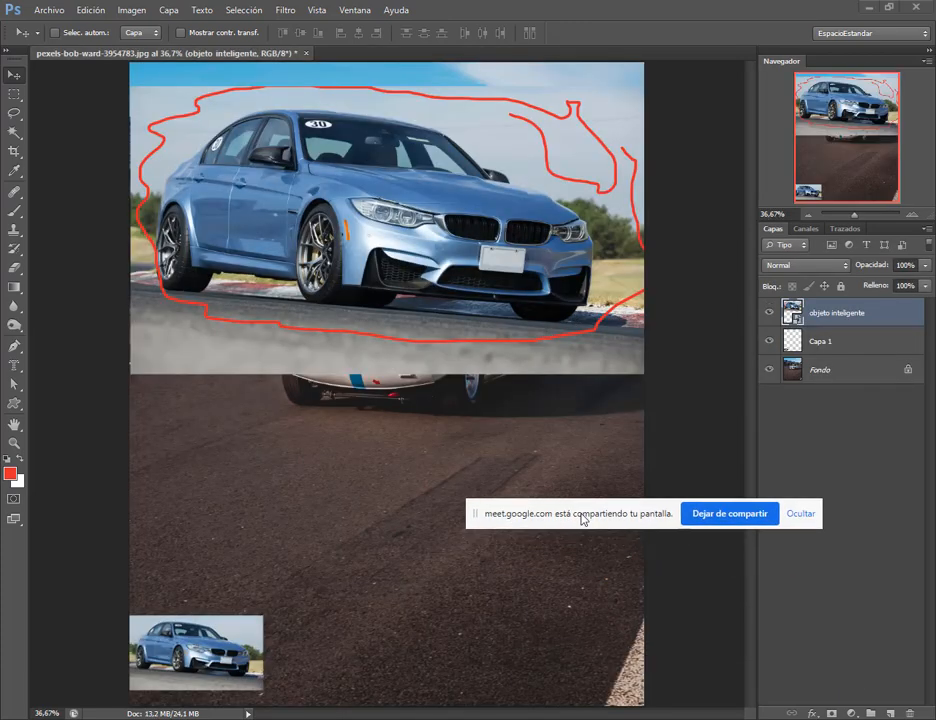
shift+click(815, 343)
drag(860, 347, 910, 712)
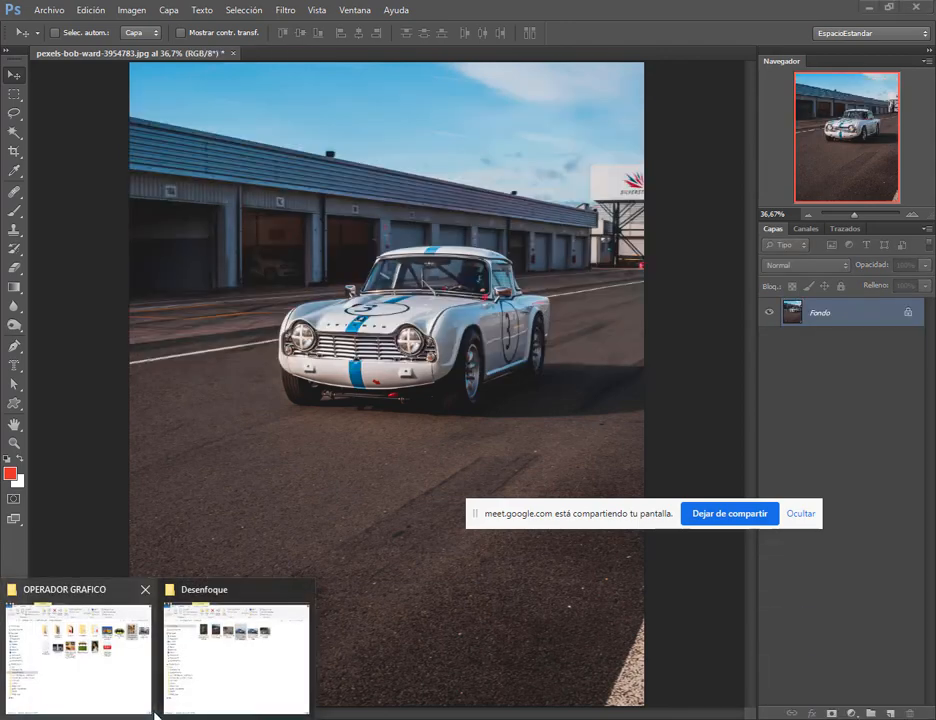
- Switch to File Explorer, place the Desenfoque folder's "copia" blue car JPG in the Photoshop composition at 100% and move it to the canvas bottom
click(232, 660)
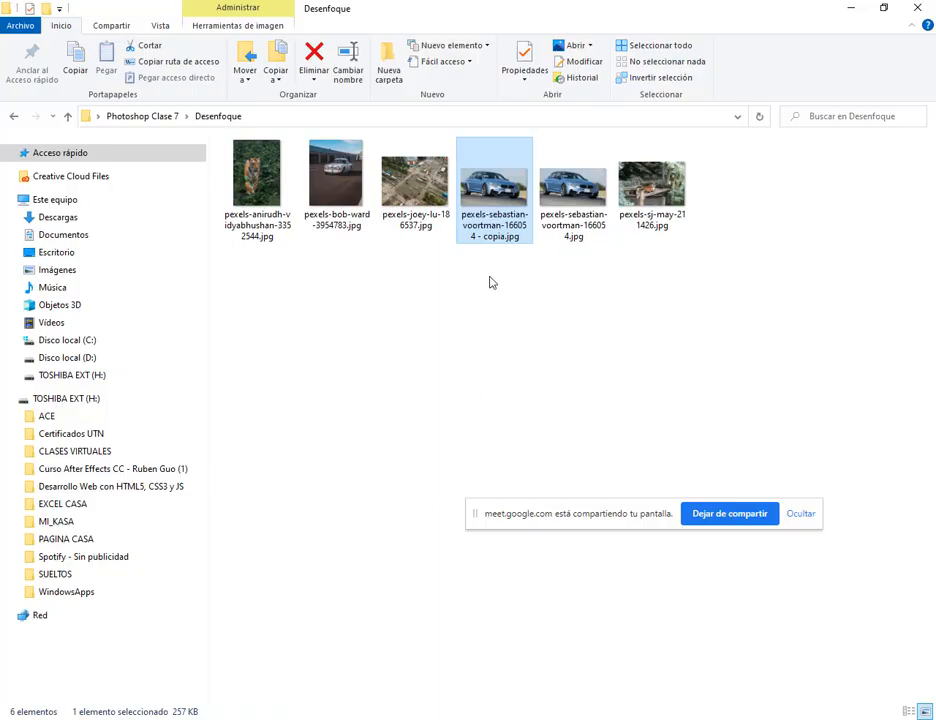
click(572, 205)
drag(497, 236, 400, 520)
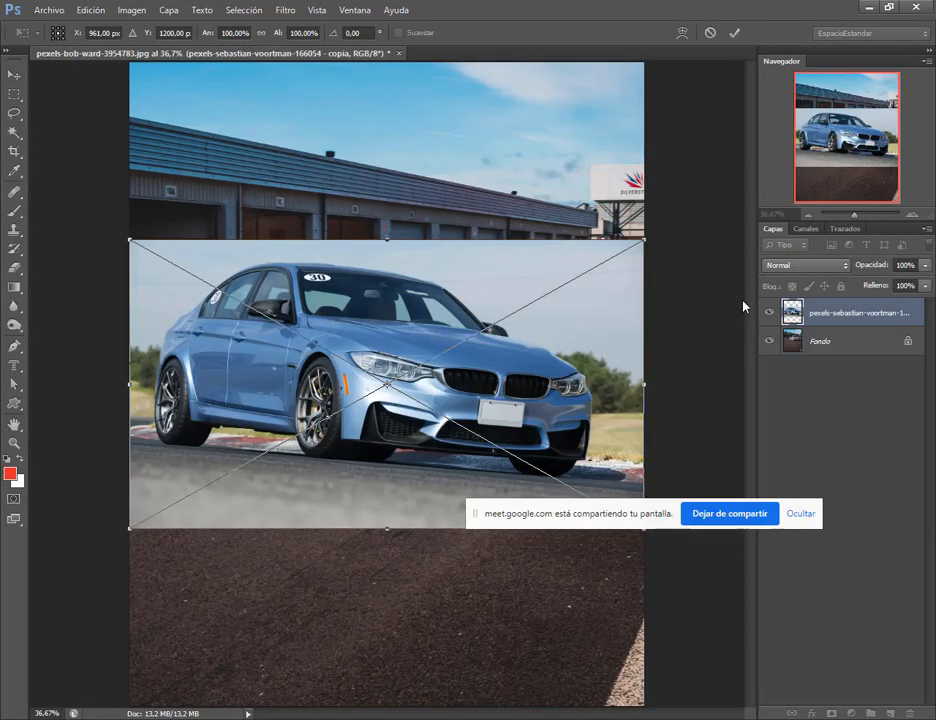
double_click(540, 342)
drag(484, 358, 483, 631)
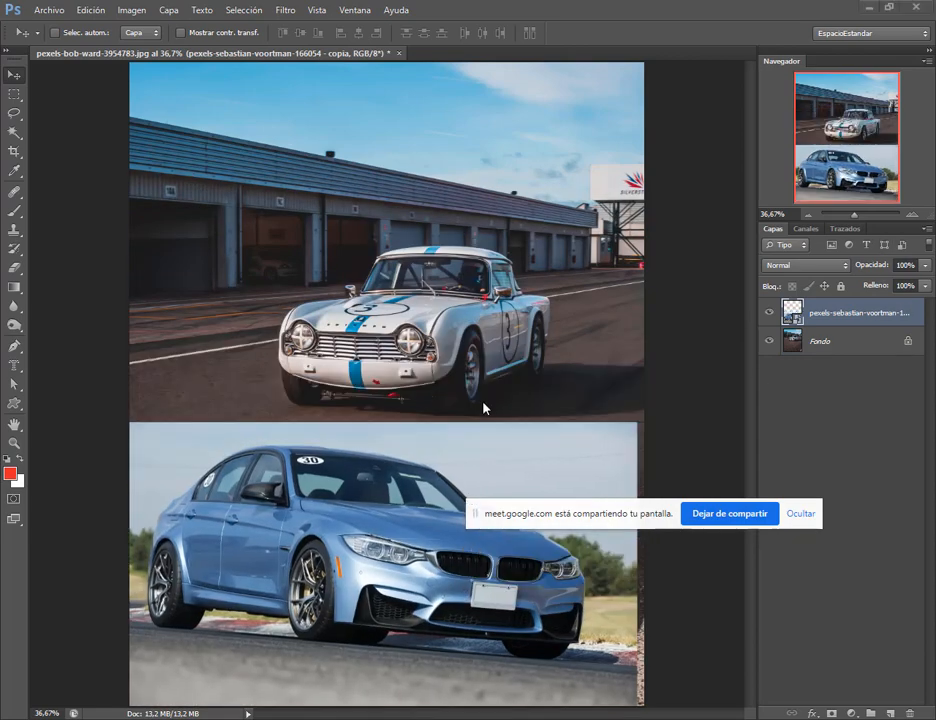
- Align the placed car with the canvas width while Fondo is hidden, show Fondo again and position the car over the photo's lower half
click(769, 341)
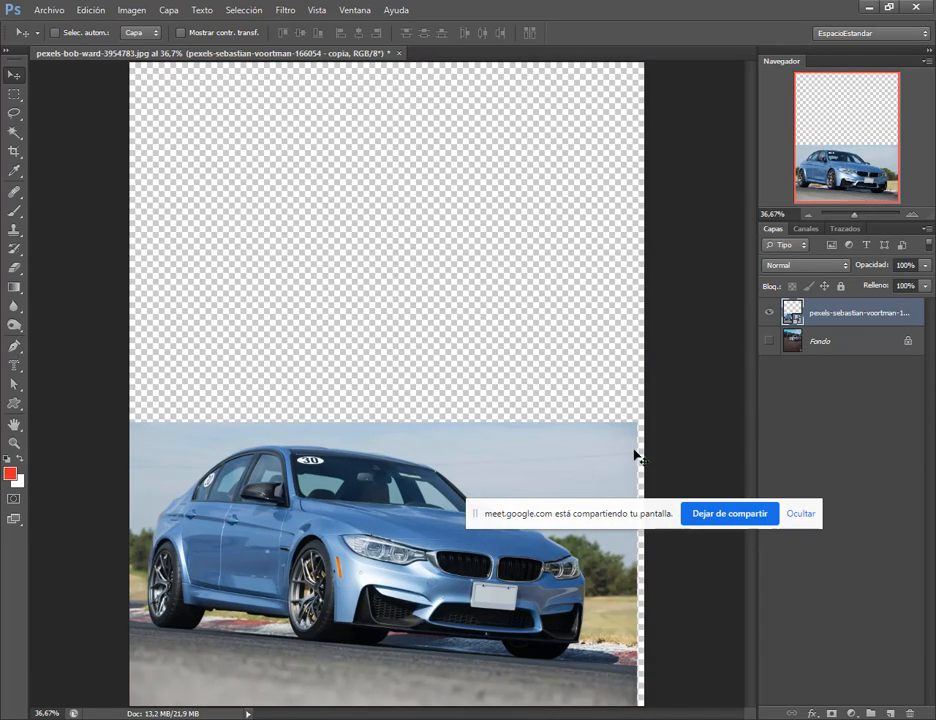
drag(635, 451, 623, 328)
click(769, 341)
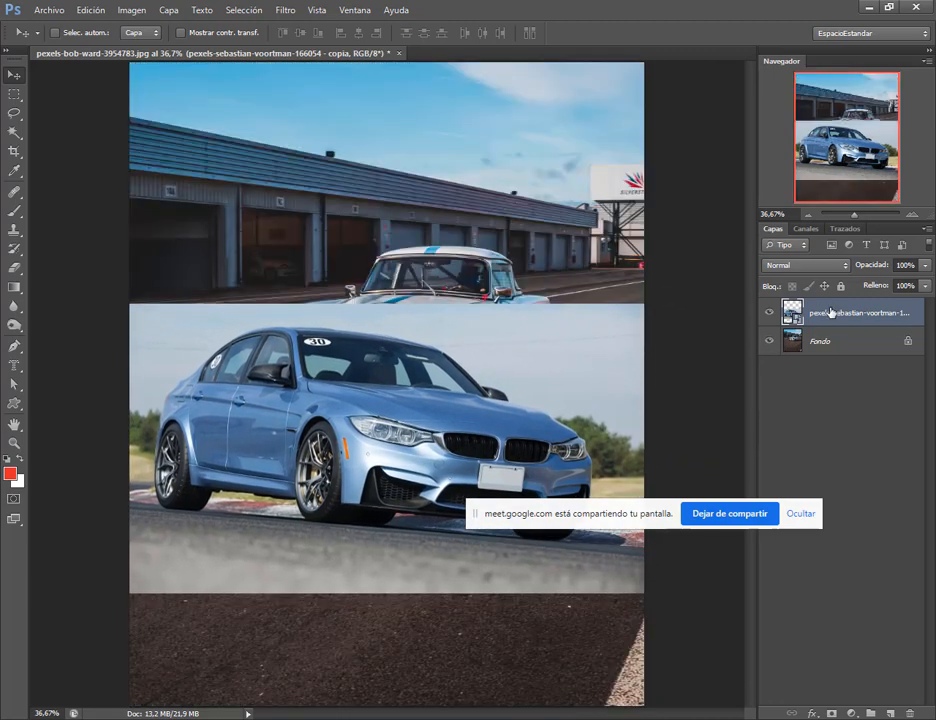
drag(447, 395, 447, 458)
drag(620, 513, 752, 700)
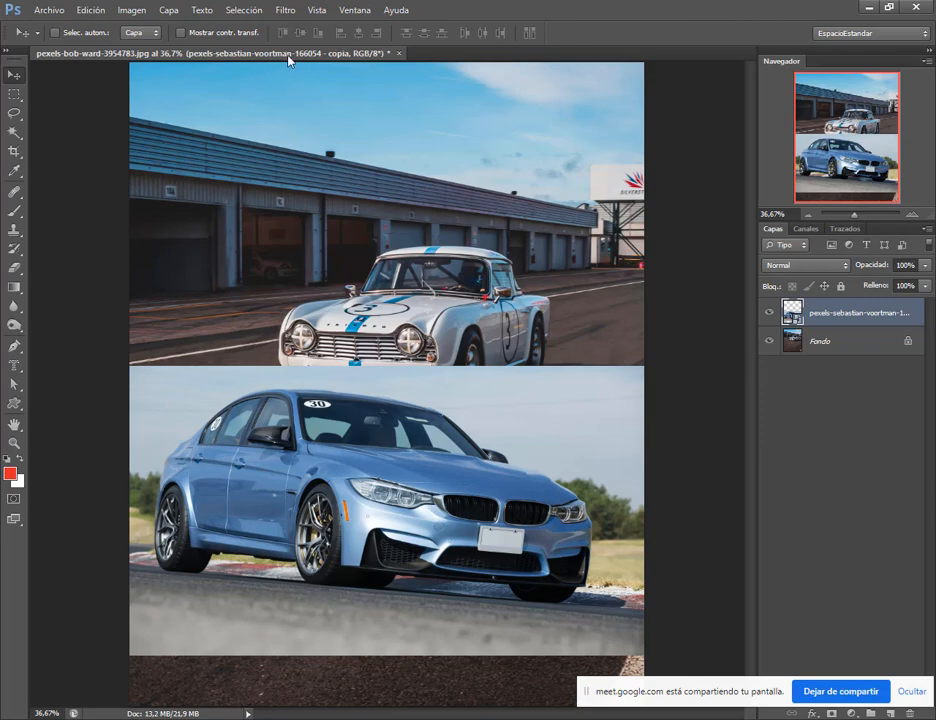
- Apply a Gaussian blur (Desenfoque gaussiano) with a radius of 11,4 pixels to the placed blue car smart object
click(287, 11)
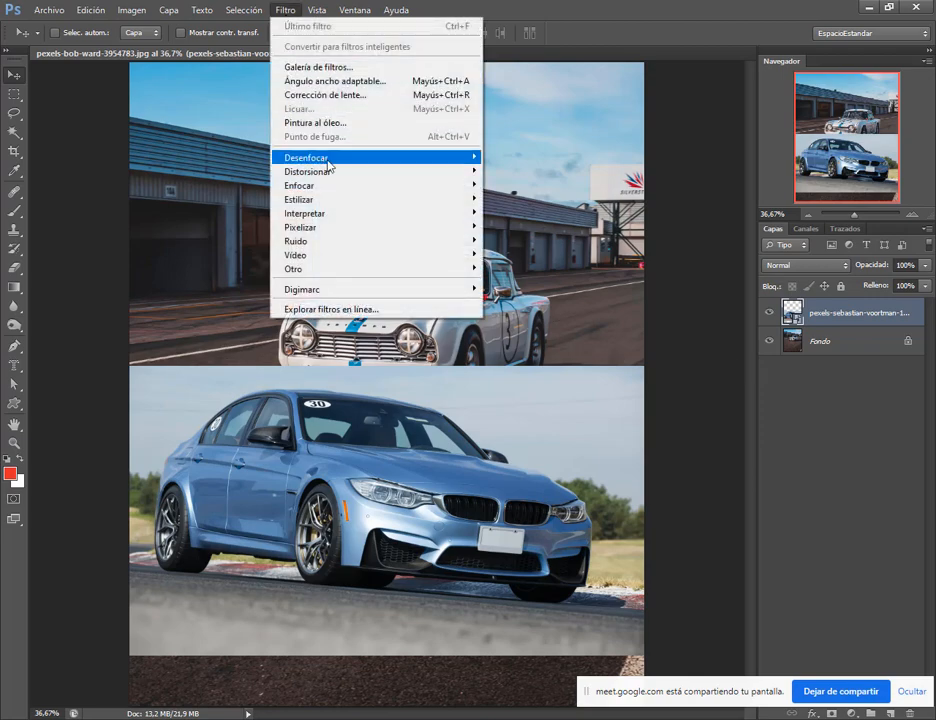
mouse_move(330, 160)
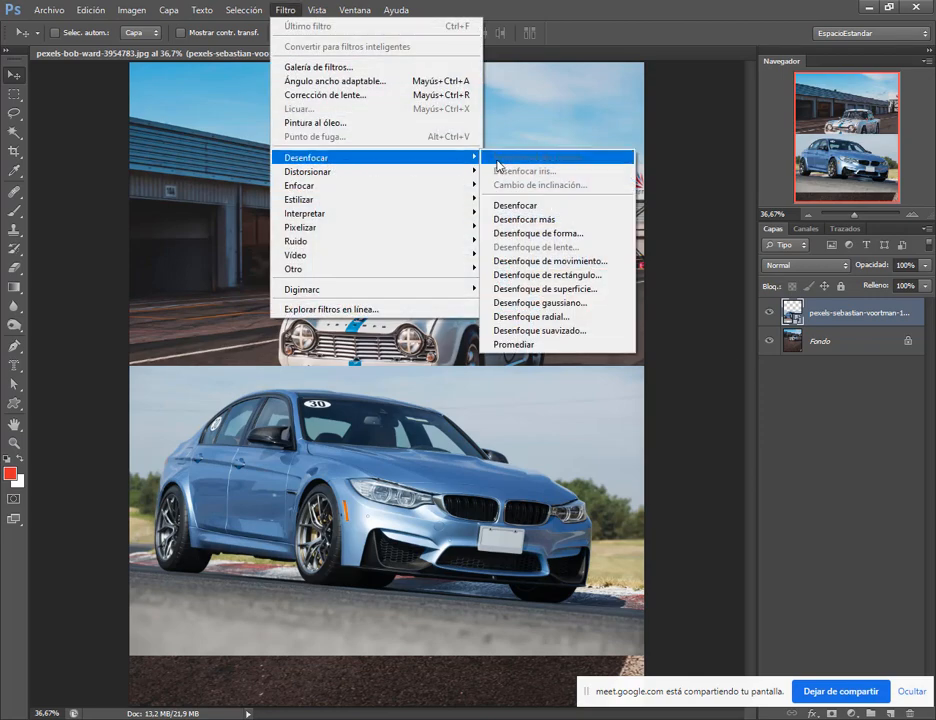
click(594, 308)
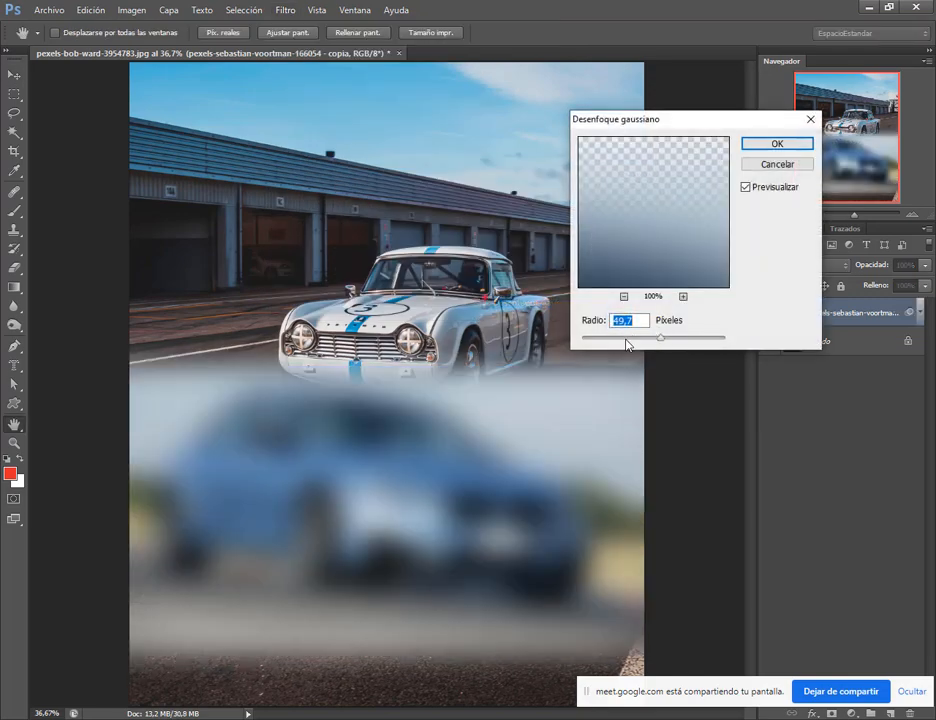
click(626, 340)
drag(626, 342, 641, 345)
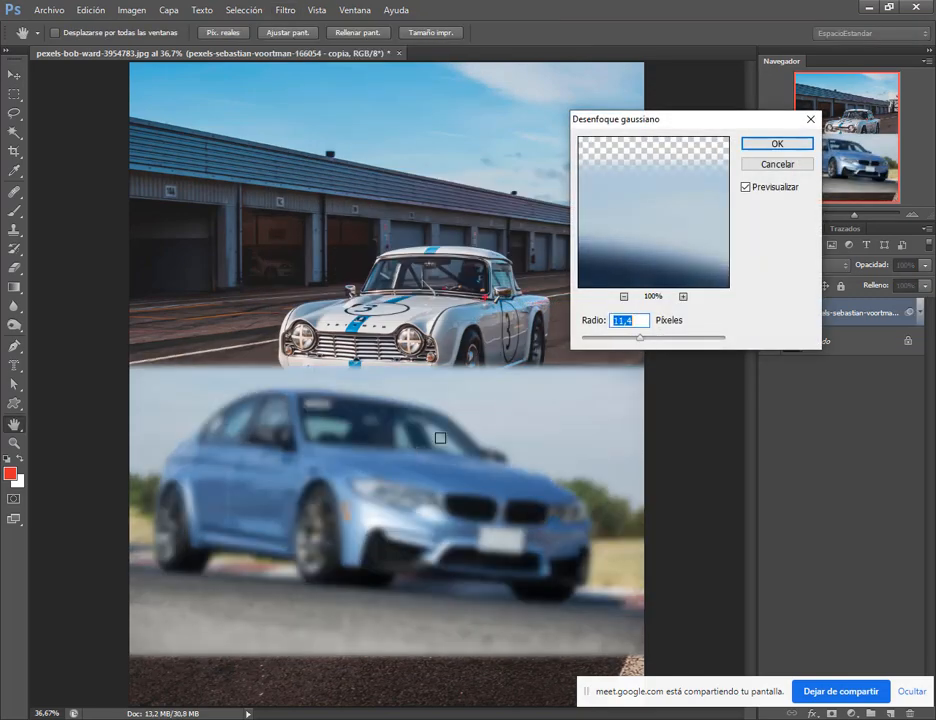
click(788, 144)
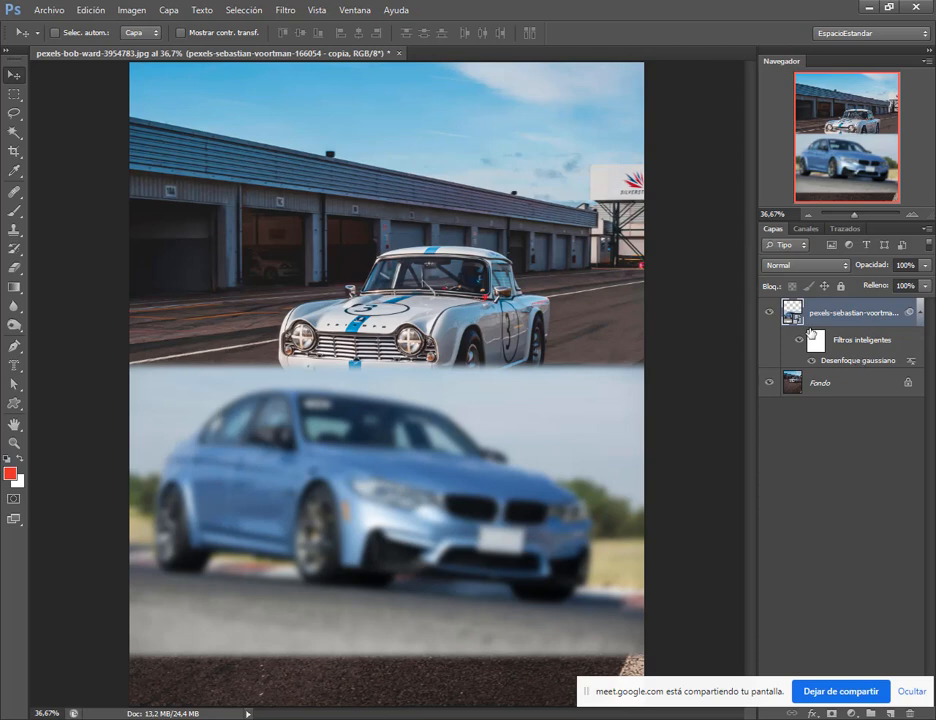
- Frame the car layer's Filtros inteligentes entry with a temporary on-screen rectangle, clear the mark and hide the smart filters
drag(780, 323, 921, 369)
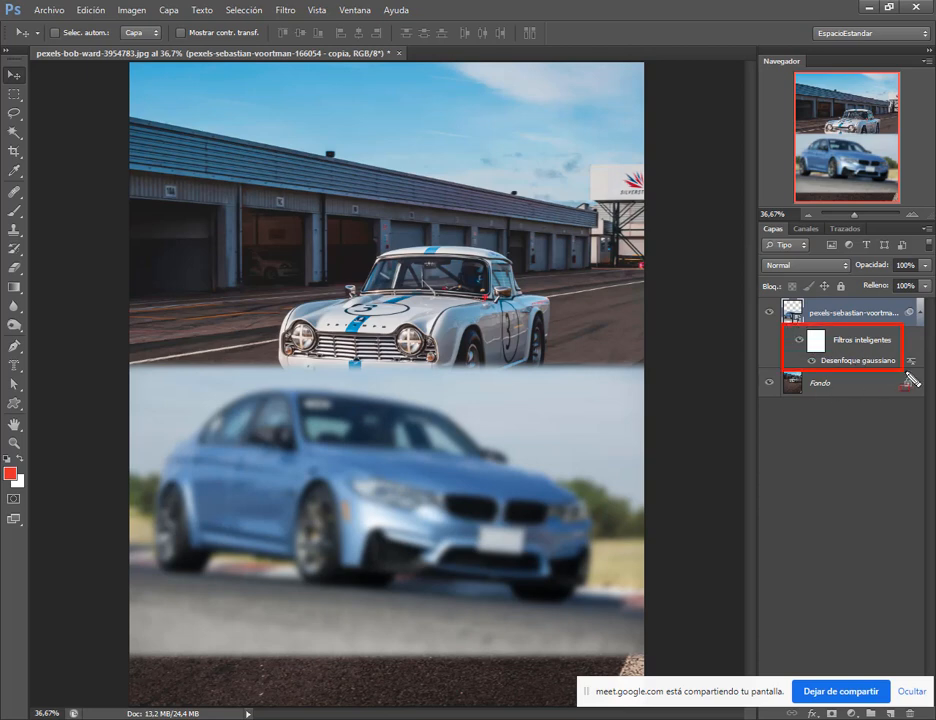
key(Escape)
click(797, 343)
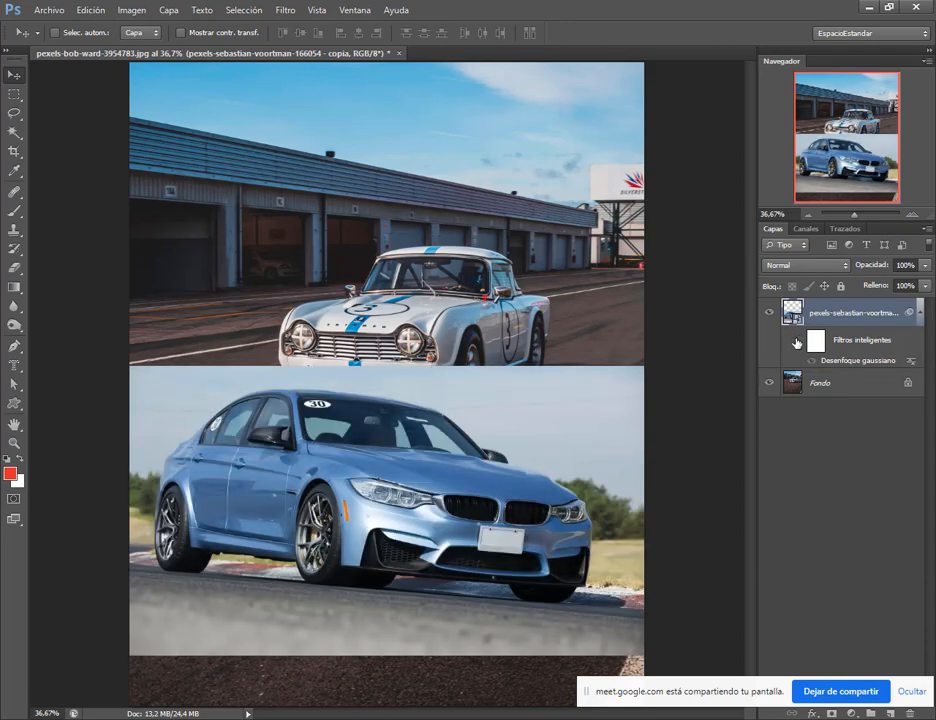
- Show the car layer's smart filters again and set its Gaussian blur (Desenfoque gaussiano) radius to 25,0 pixels
click(797, 343)
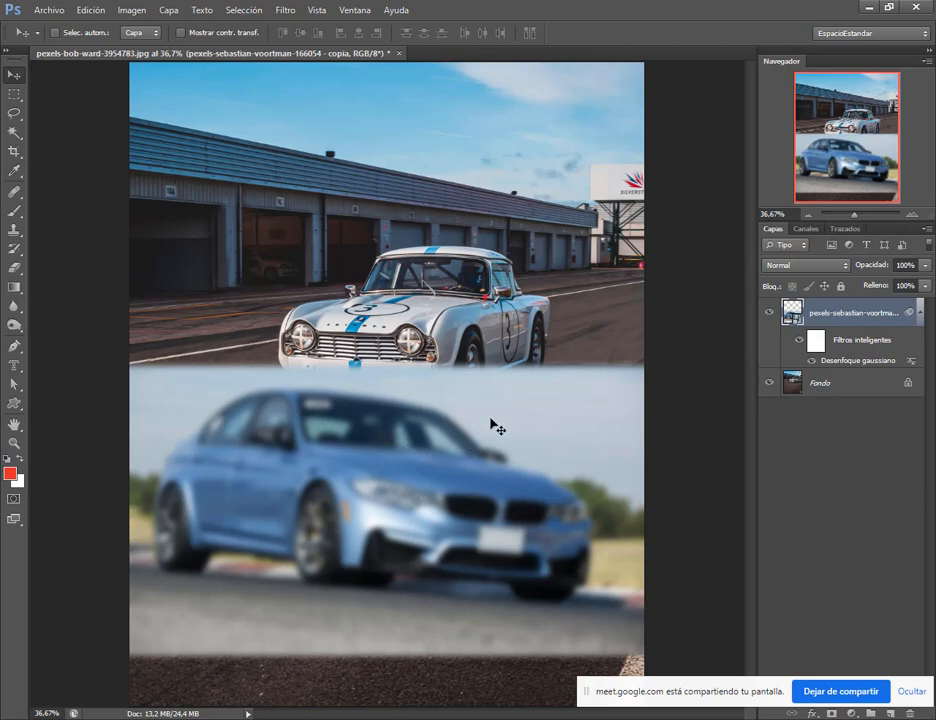
double_click(858, 360)
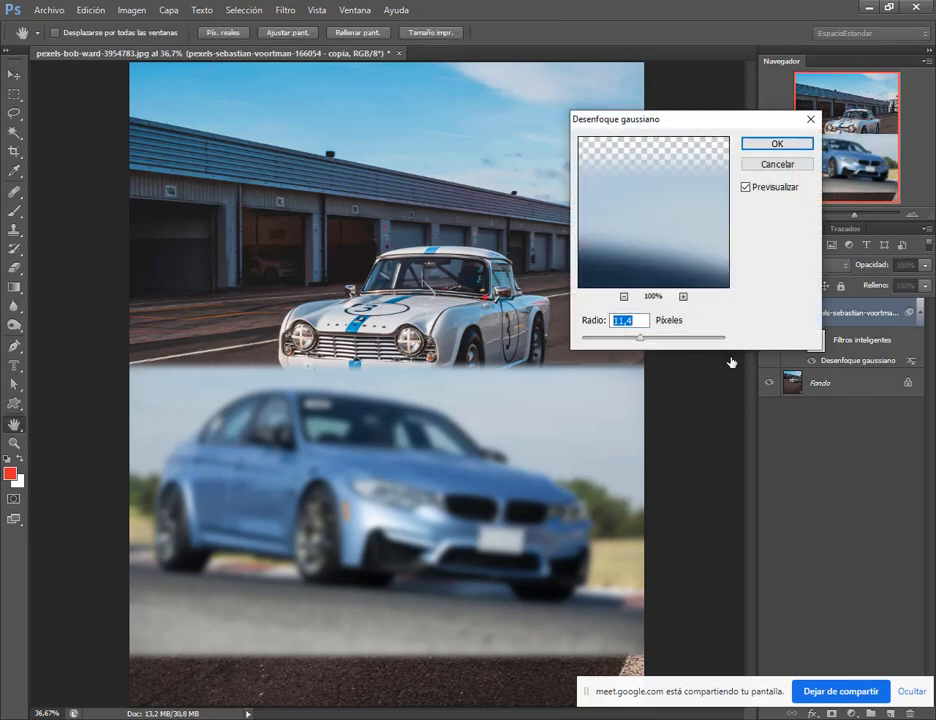
mouse_move(633, 340)
mouse_down()
mouse_move(613, 342)
mouse_move(647, 340)
mouse_up()
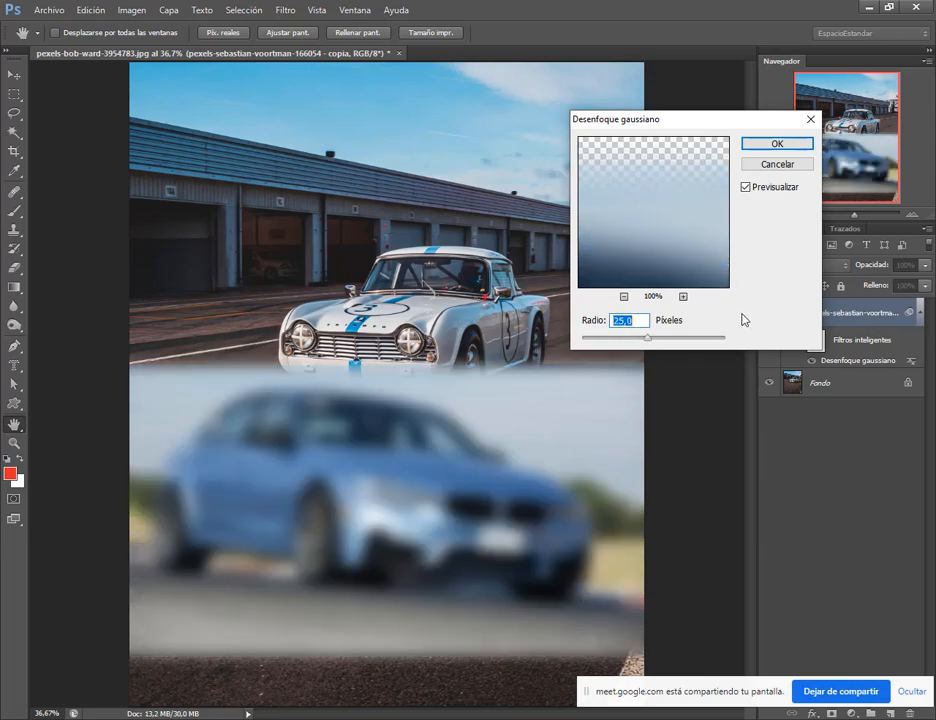
click(760, 146)
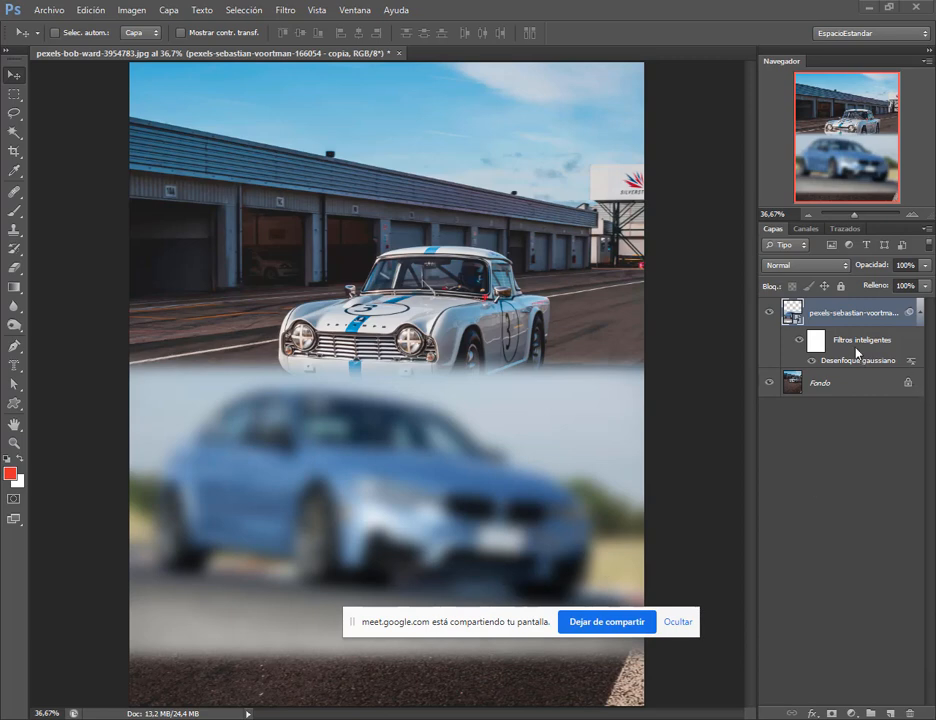
- Delete the blur smart filter from the car layer, then duplicate the layer and move the copy to the canvas bottom
drag(871, 352, 908, 712)
drag(890, 313, 890, 712)
drag(563, 470, 567, 536)
- Place the original car layer above its copy, move that car to the canvas's upper part and rasterize the layer
drag(828, 341, 836, 297)
drag(488, 436, 478, 126)
right_click(866, 313)
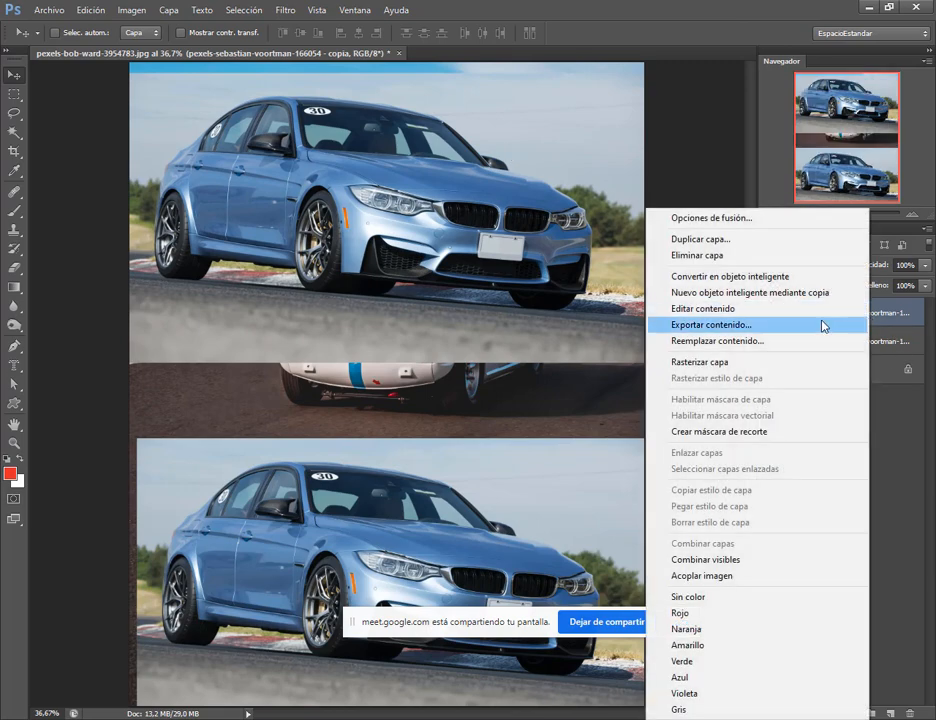
click(790, 361)
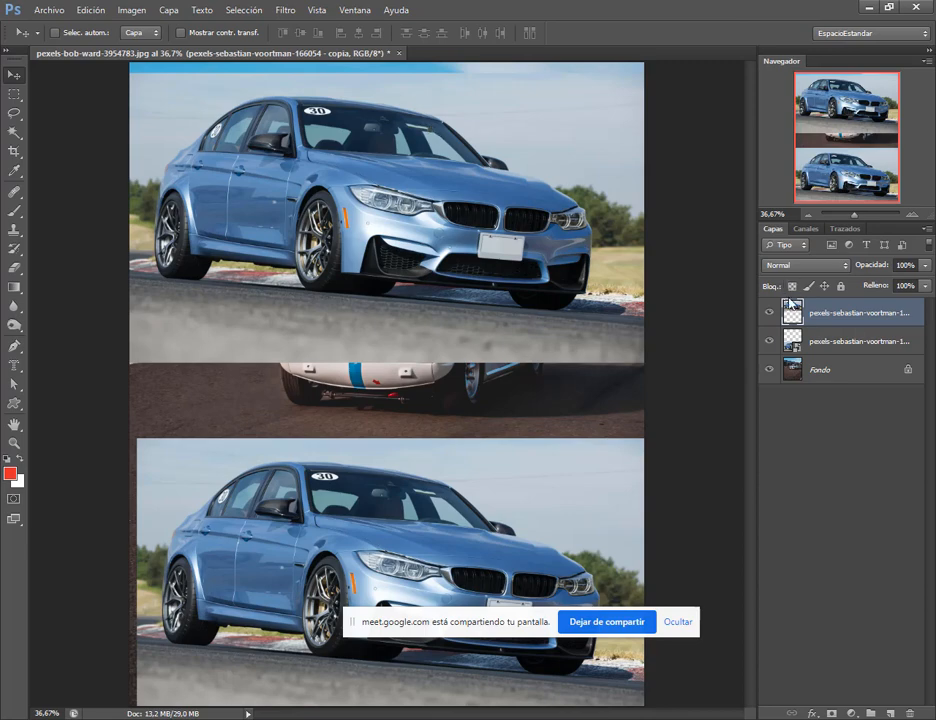
- Apply a Gaussian blur (Desenfoque gaussiano) with a radius of 25,0 pixels to the rasterized upper car layer
click(285, 10)
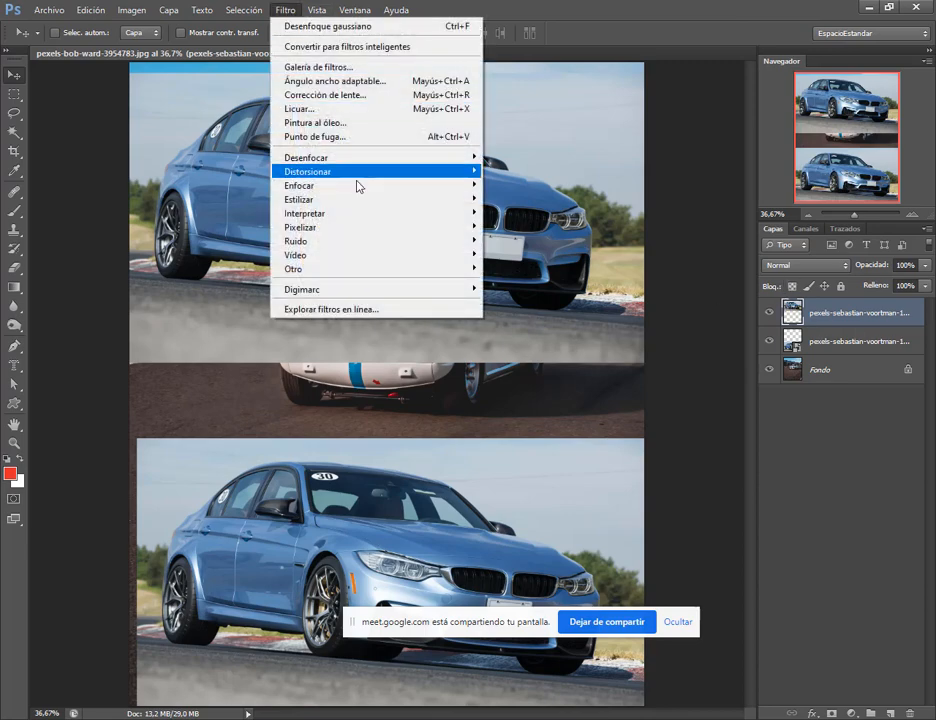
mouse_move(358, 185)
mouse_move(367, 157)
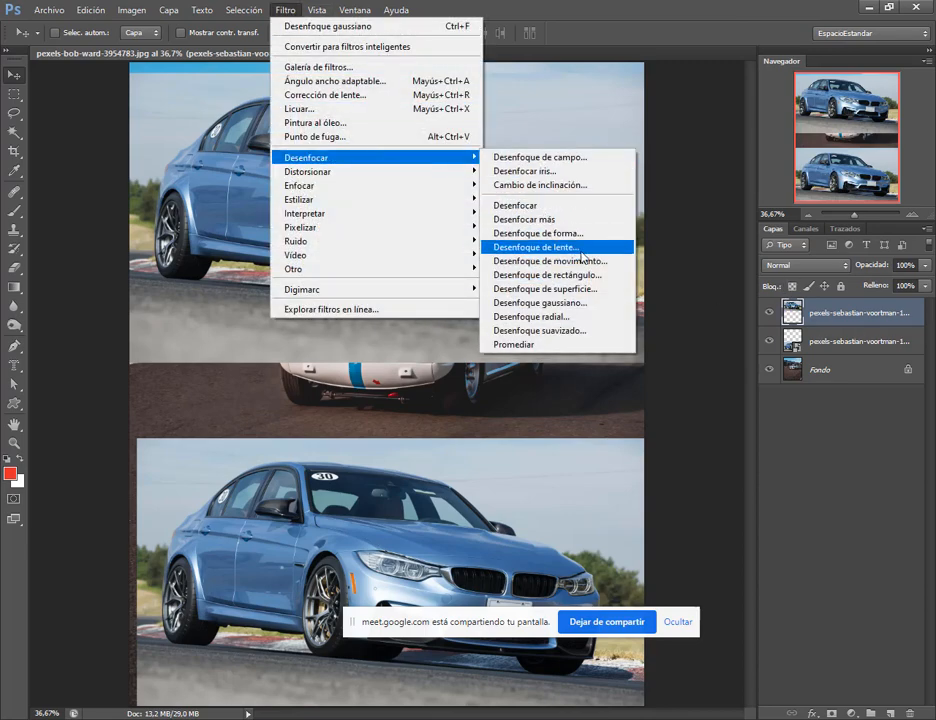
click(587, 303)
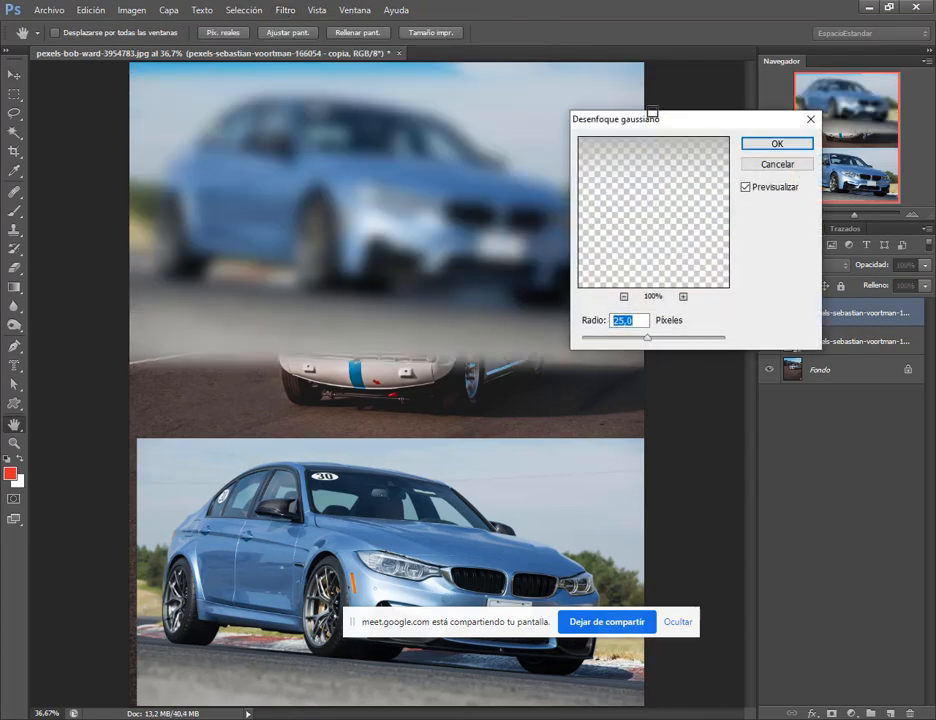
drag(651, 113, 575, 84)
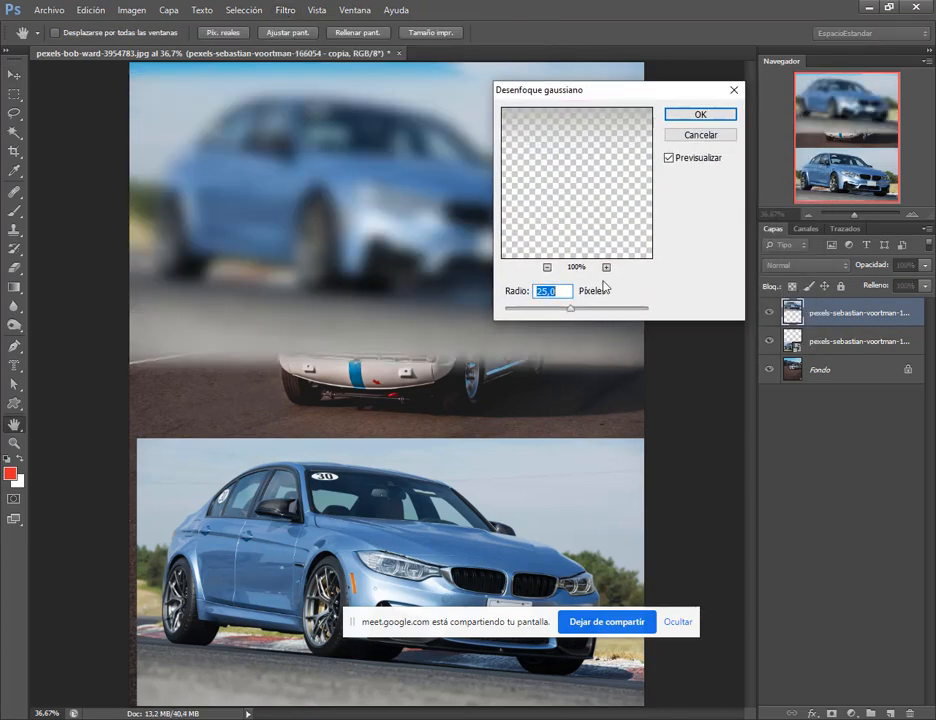
click(690, 115)
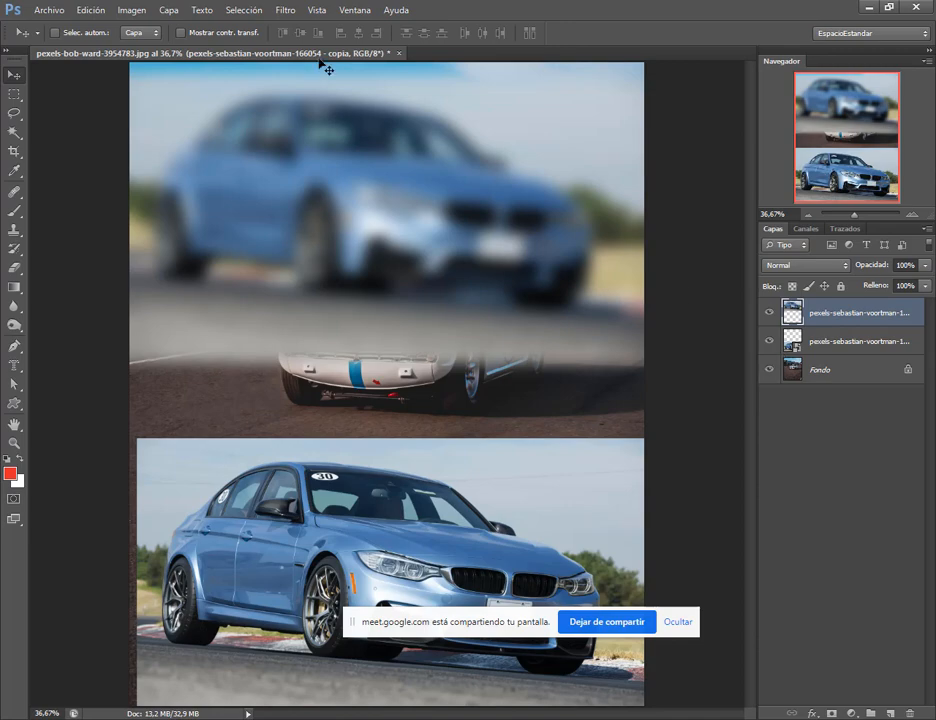
- Try a second Gaussian blur with a radius of 2,1 pixels on the rasterized upper car, then cancel it
click(285, 10)
mouse_move(370, 162)
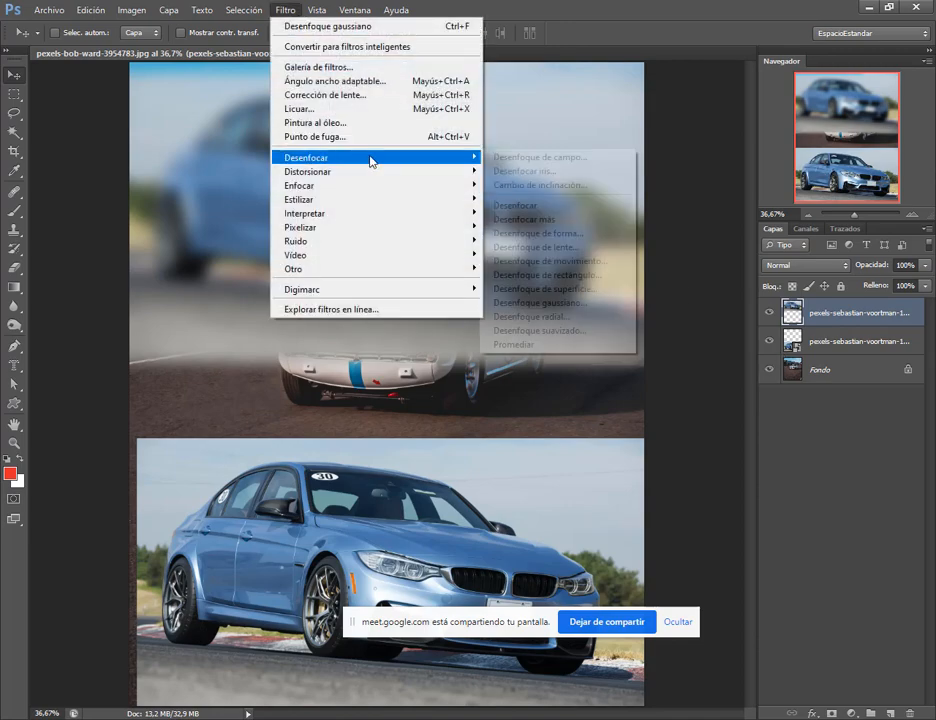
click(576, 302)
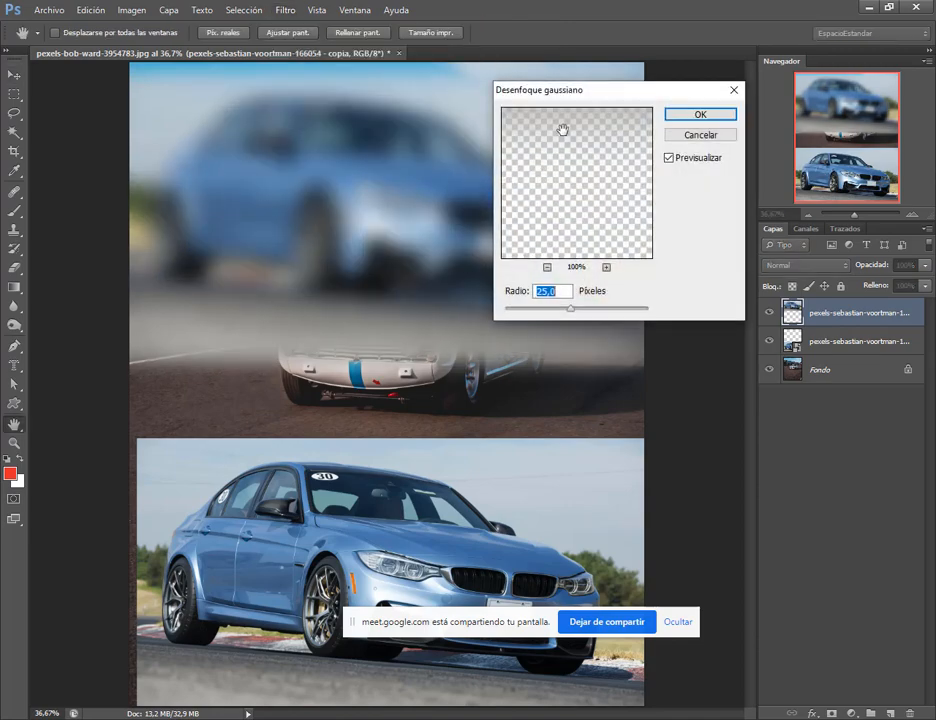
drag(573, 97, 653, 97)
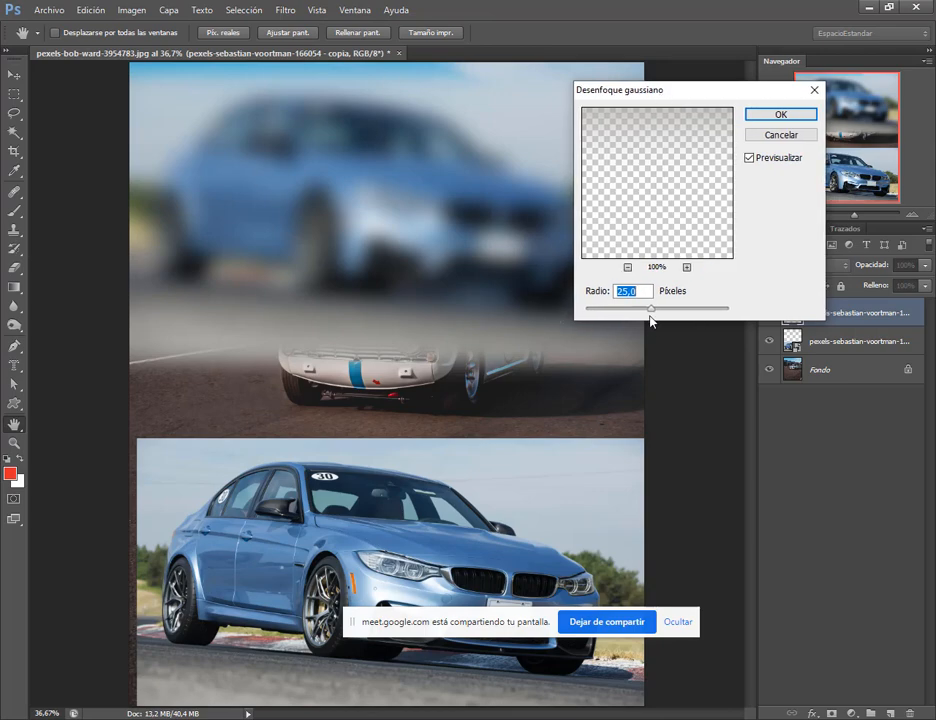
drag(650, 316, 602, 313)
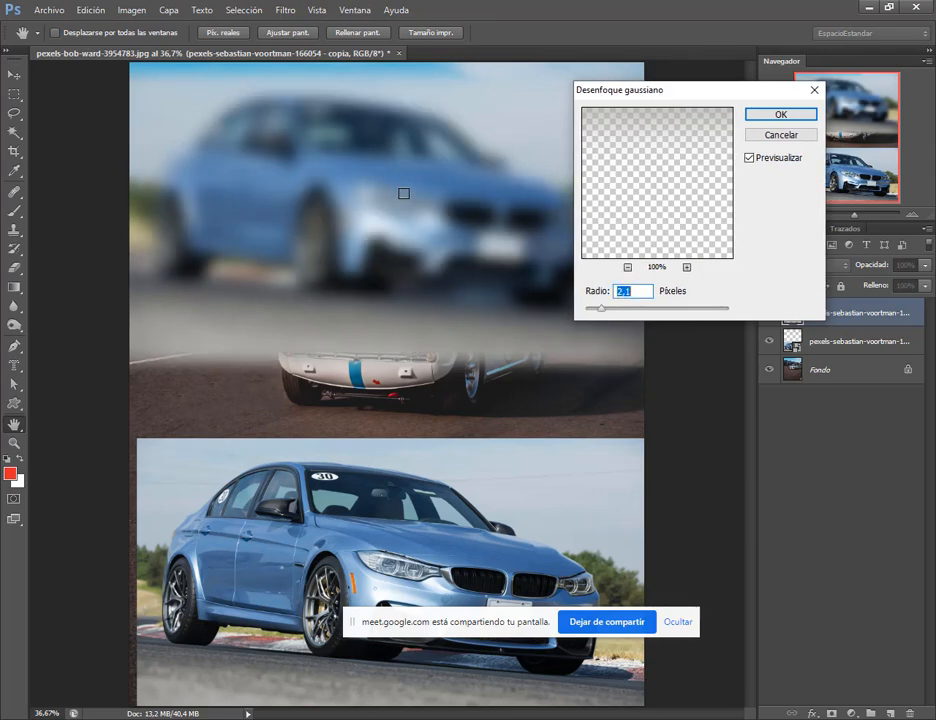
click(781, 135)
key(v)
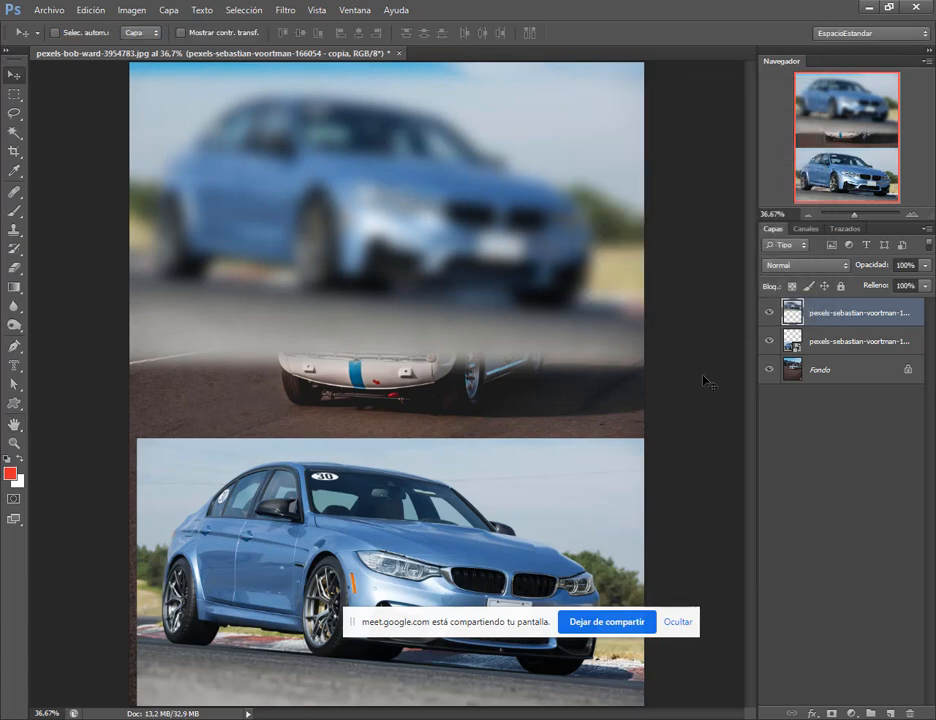
- Apply a Gaussian blur (Desenfoque gaussiano) with a radius of 25,0 pixels to the lower car smart object
mouse_move(859, 314)
mouse_down()
mouse_move(917, 676)
mouse_move(864, 401)
mouse_move(856, 305)
mouse_up()
click(855, 342)
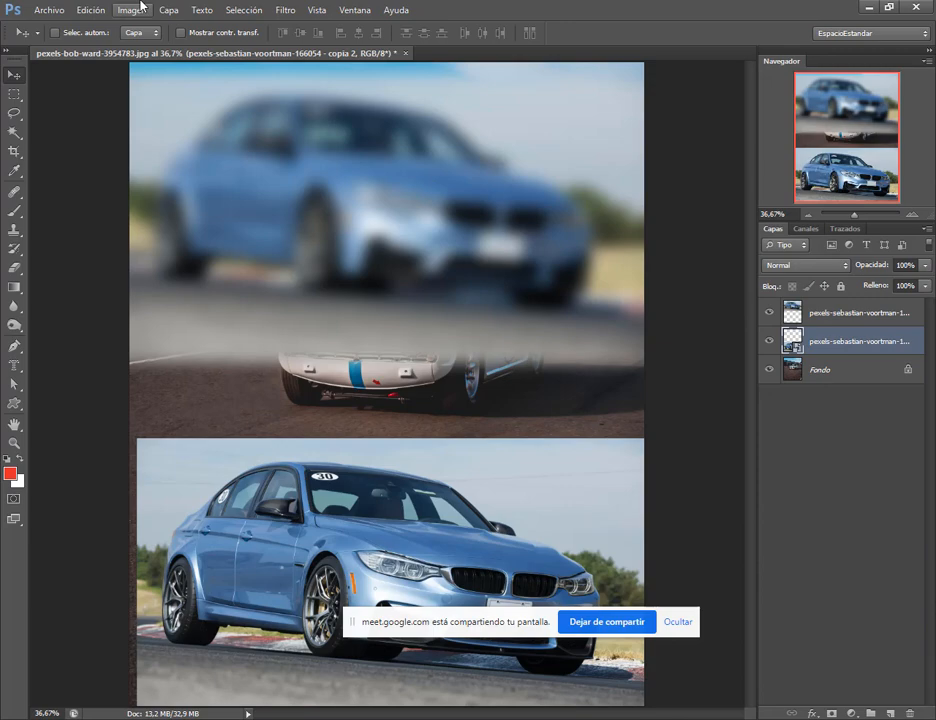
click(286, 12)
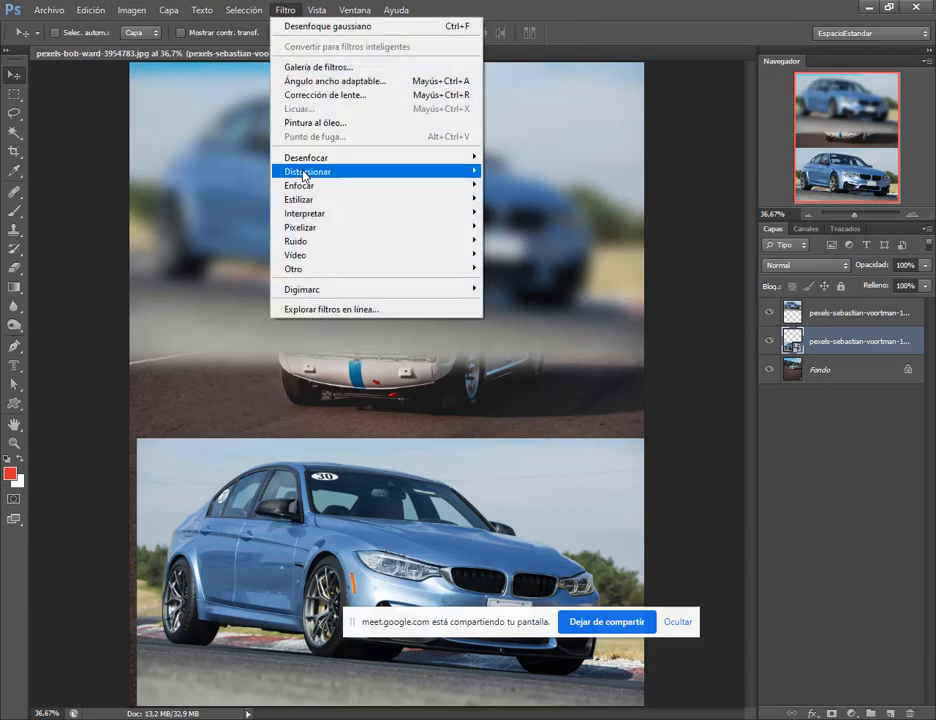
mouse_move(442, 163)
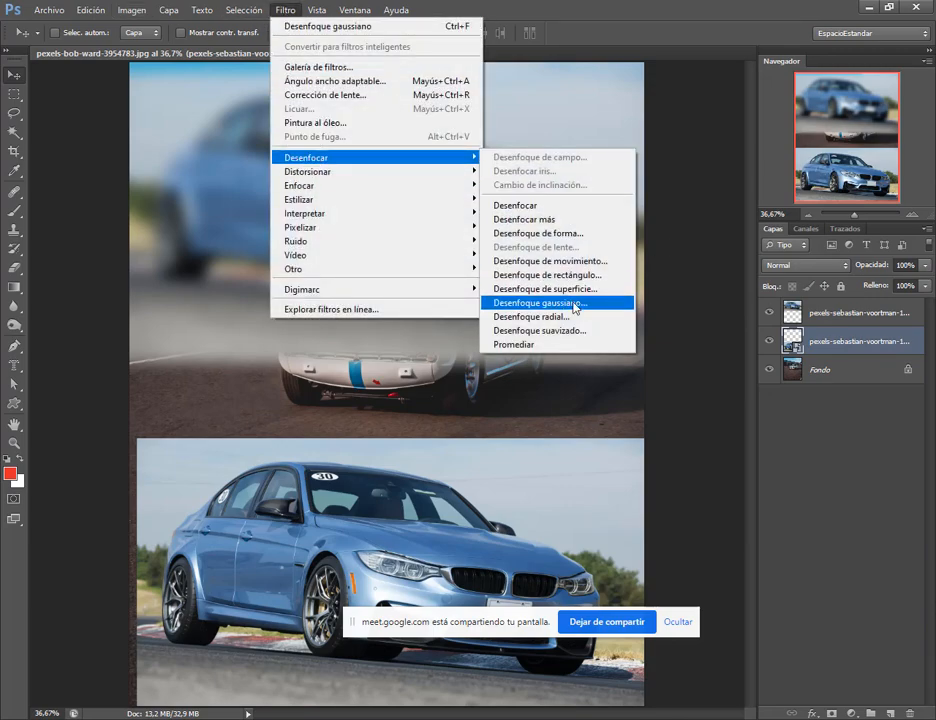
click(530, 302)
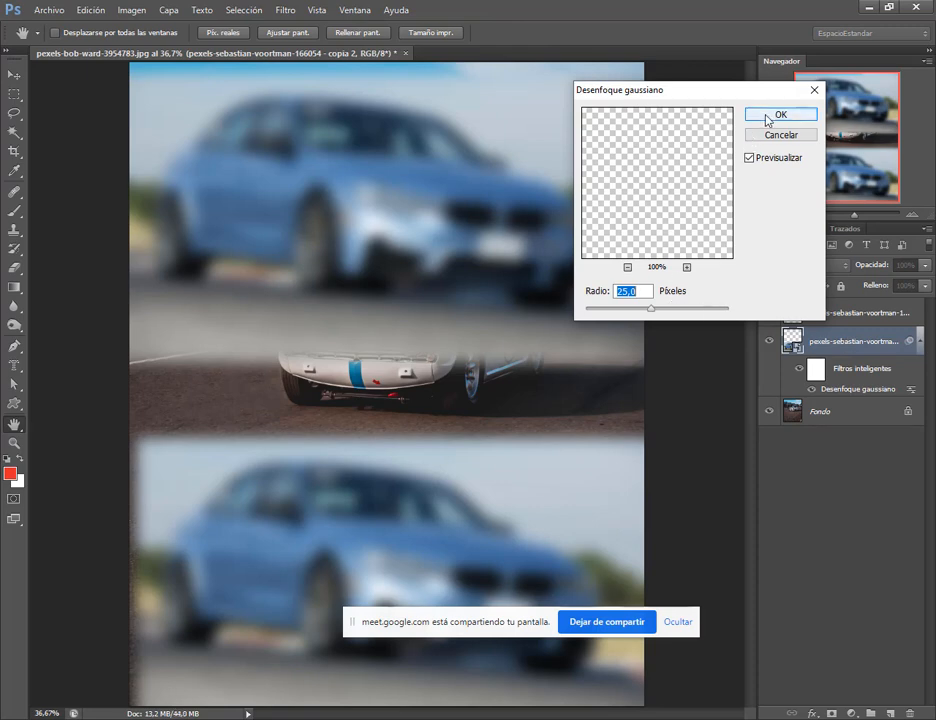
click(768, 118)
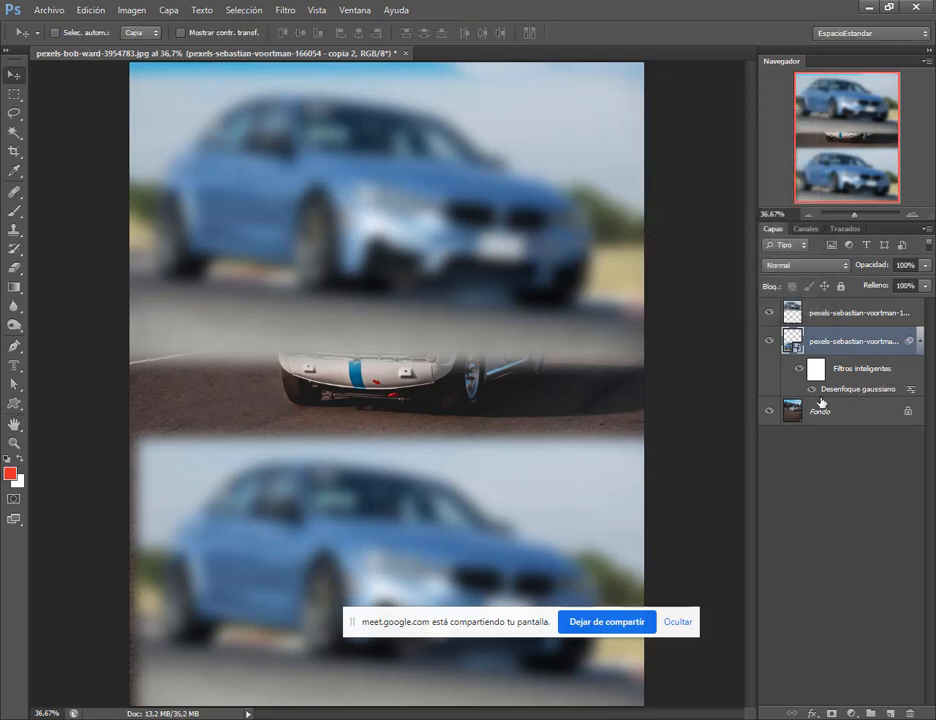
- Set the lower car's Gaussian blur smart filter radius to 6,1 pixels and collapse the layer's smart filter list
double_click(827, 390)
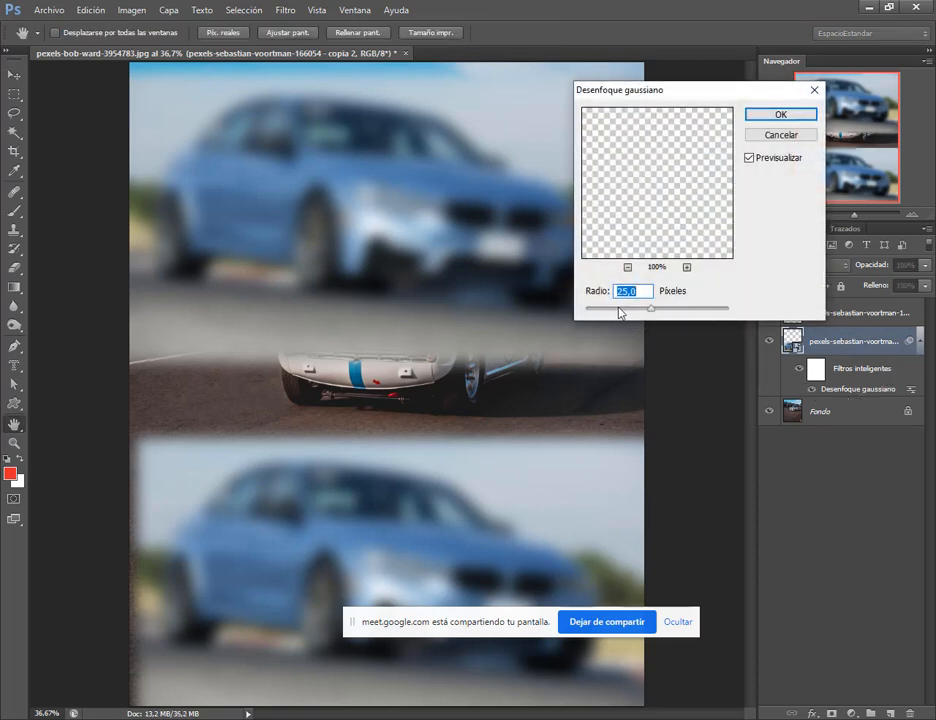
click(618, 308)
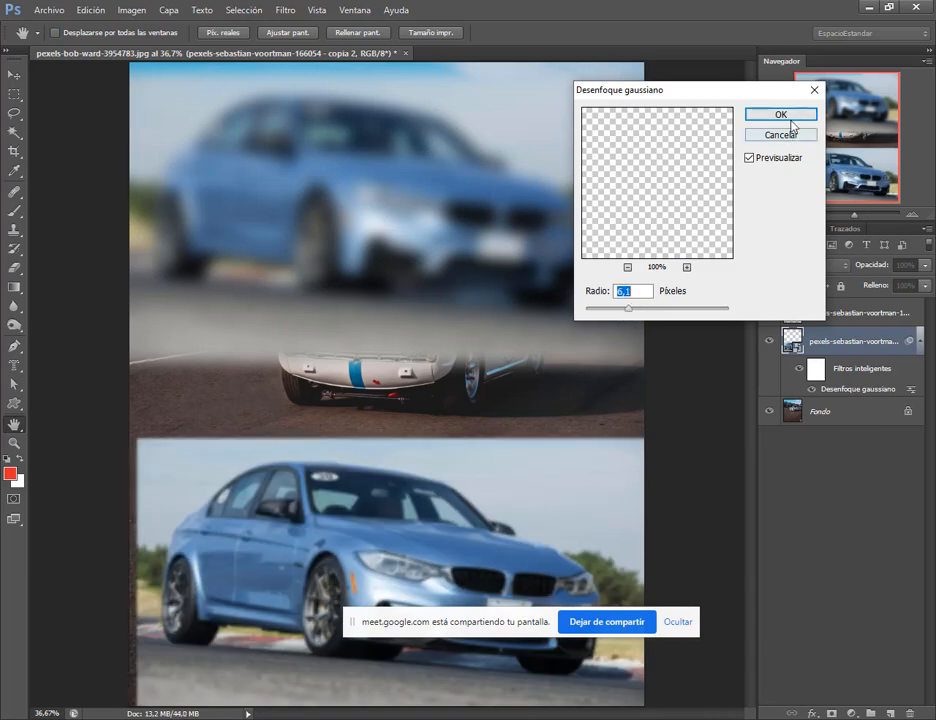
click(784, 118)
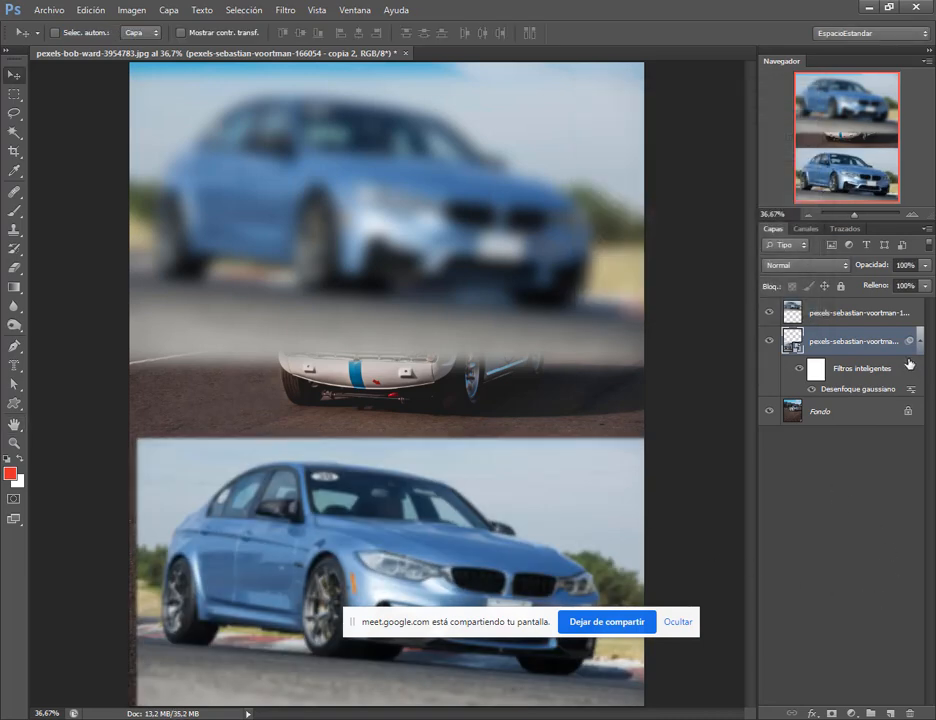
click(920, 341)
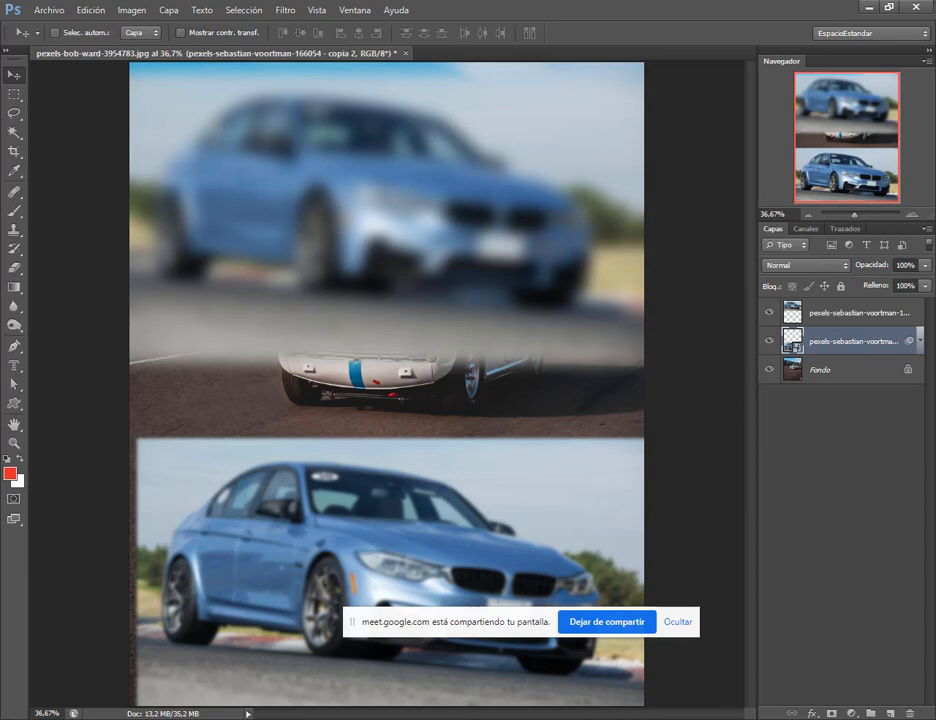
- Switch to Chrome, bring up the Meet call and look at the Poper Blocker extension's popup, then close it
click(73, 657)
click(270, 12)
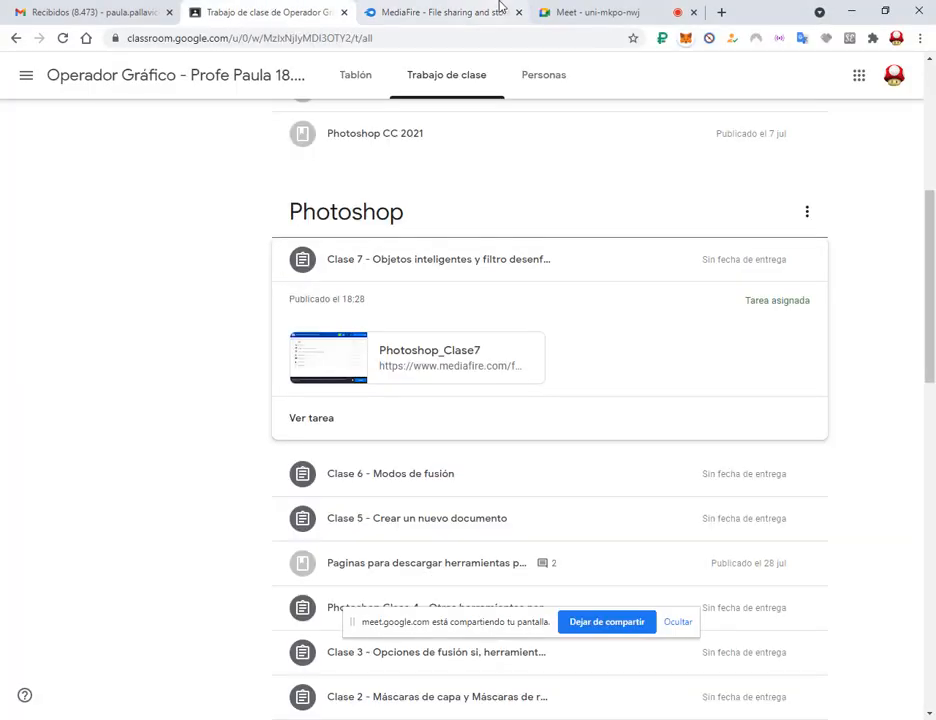
click(572, 10)
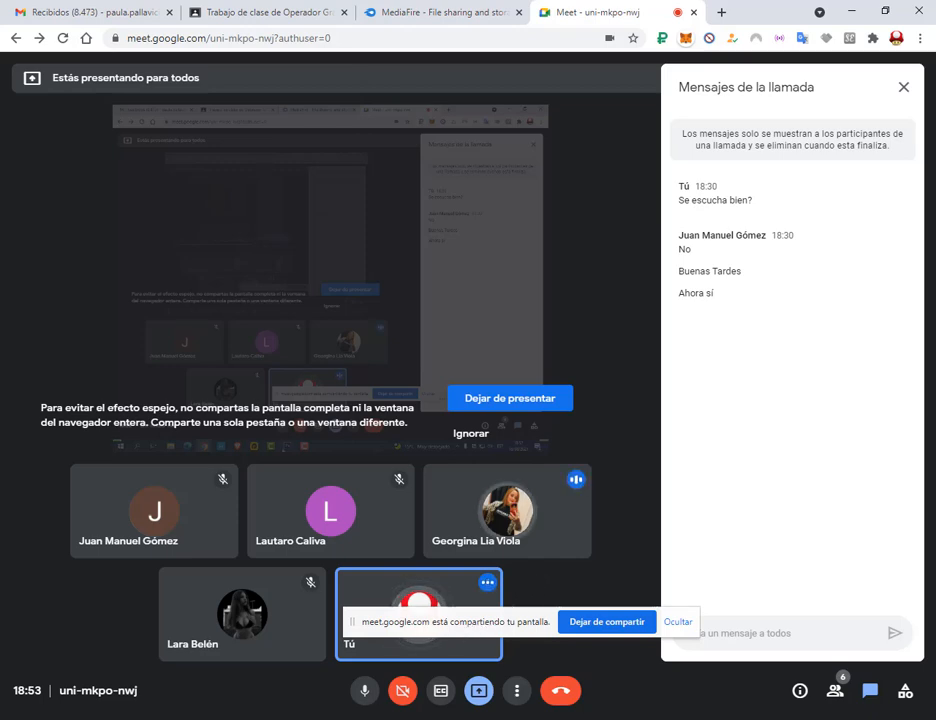
mouse_move(487, 511)
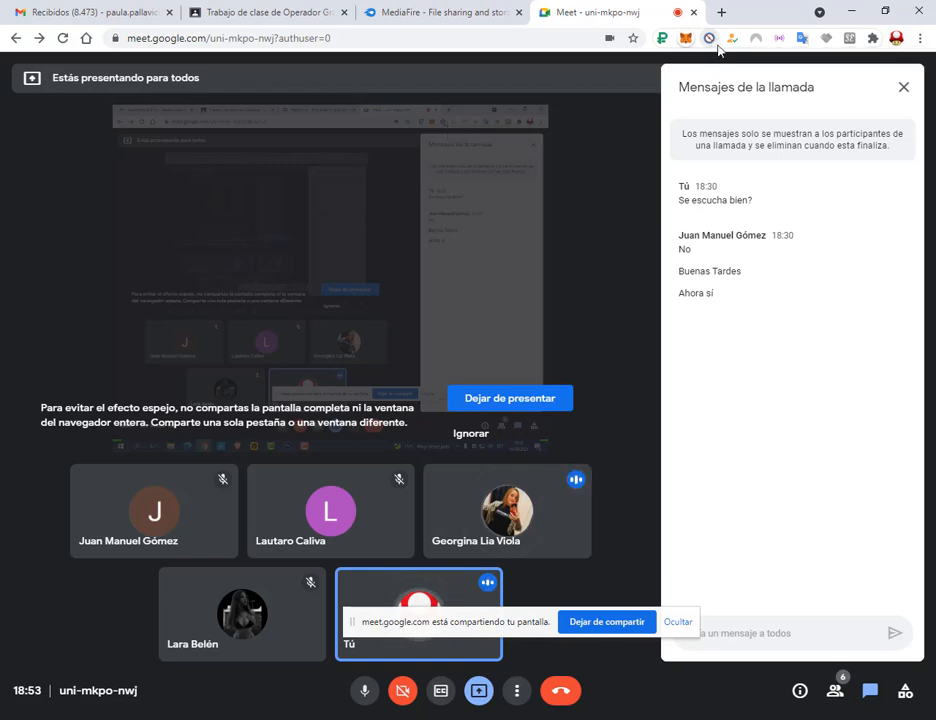
click(710, 39)
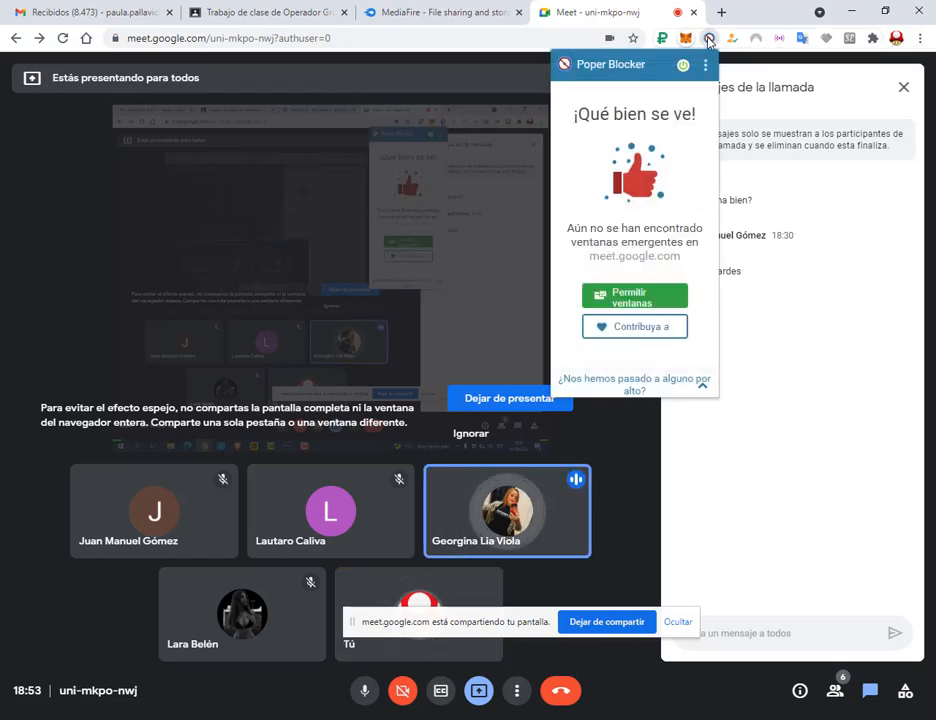
click(710, 39)
- Open Chrome's extensions page, locate Pop up blocker for Chrome and mark its card with an on-screen red rectangle and arrow
click(917, 41)
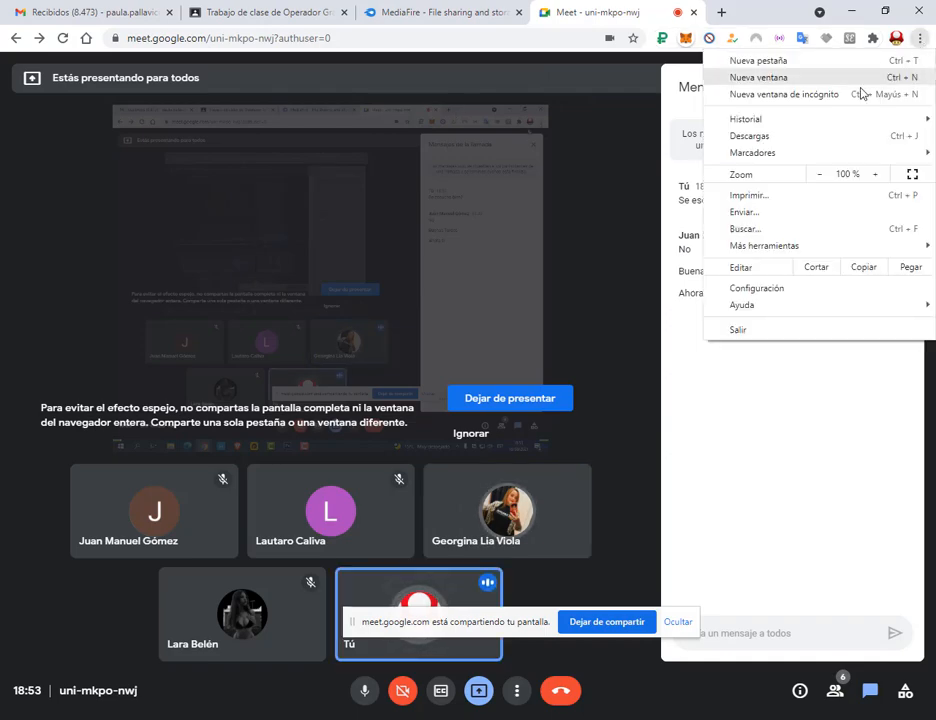
mouse_move(781, 255)
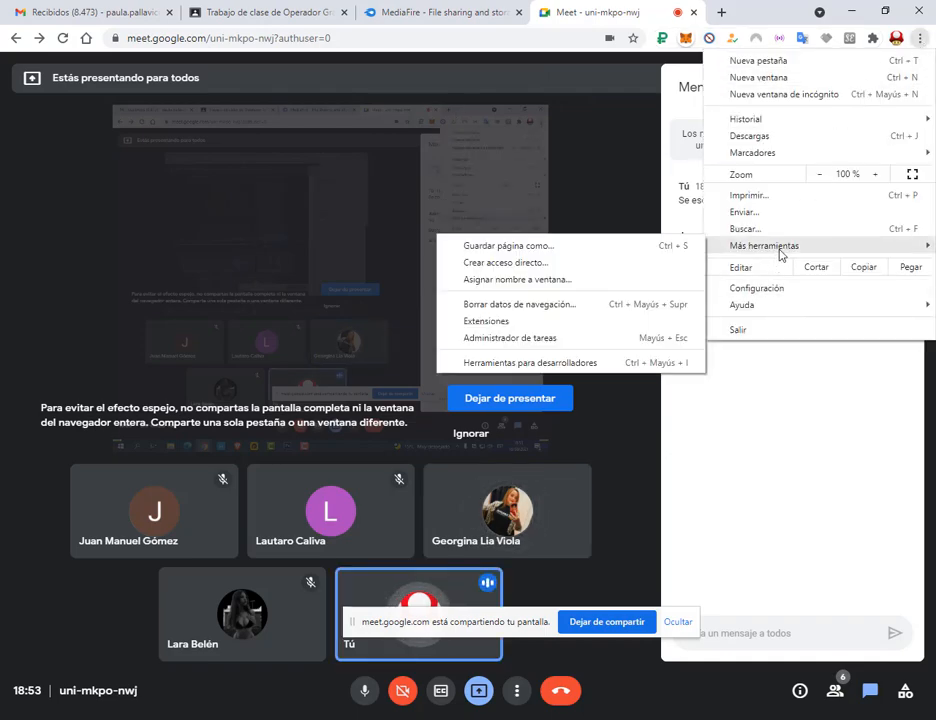
click(530, 321)
scroll(545, 309, down, 6)
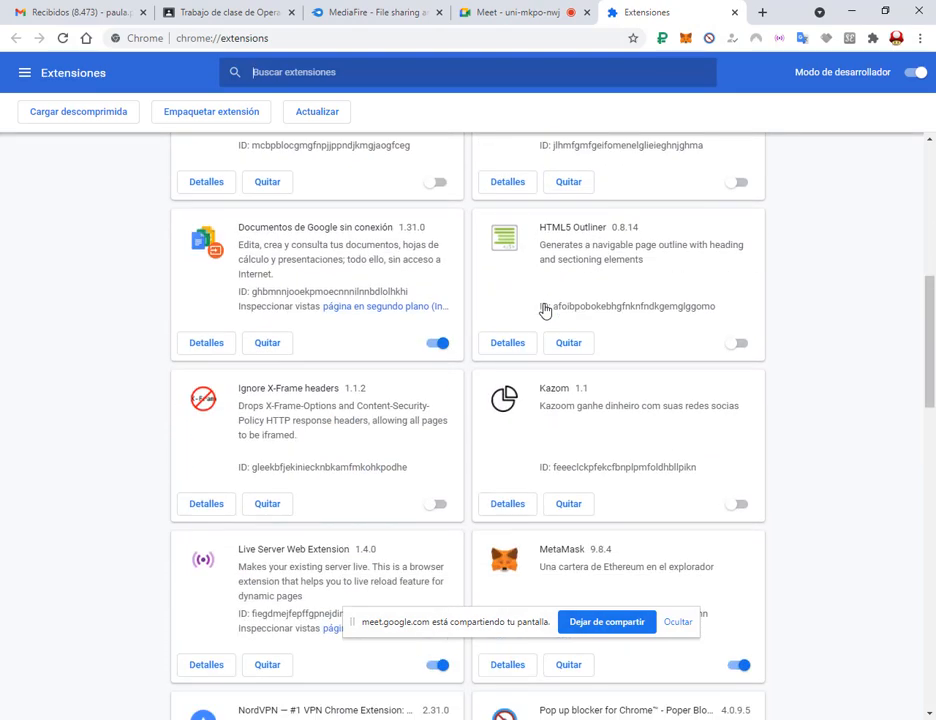
scroll(545, 310, down, 5)
scroll(593, 350, up, 1)
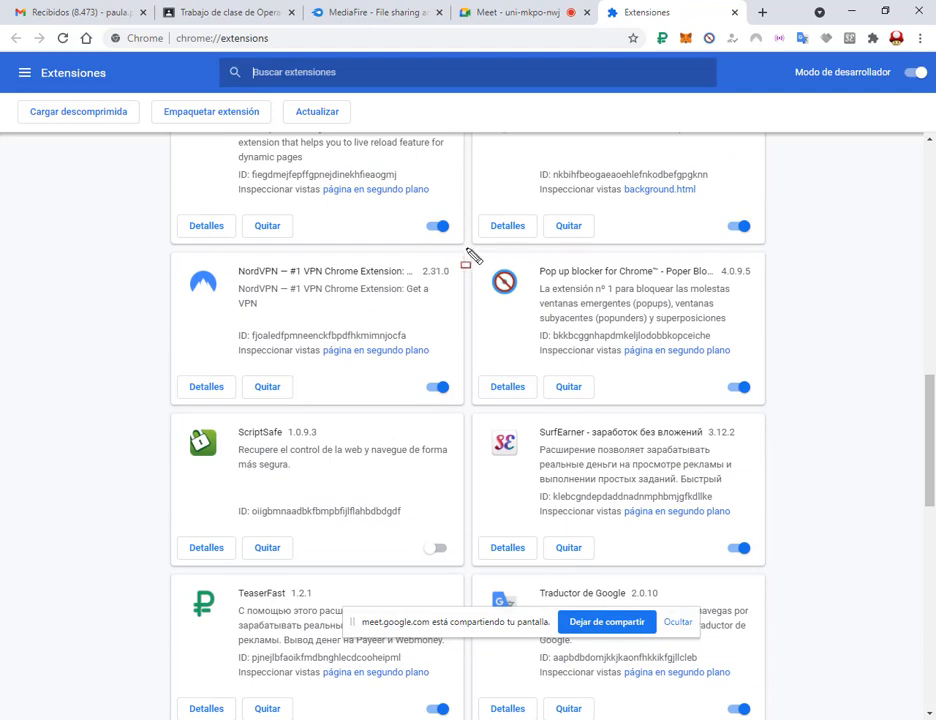
drag(466, 249, 774, 409)
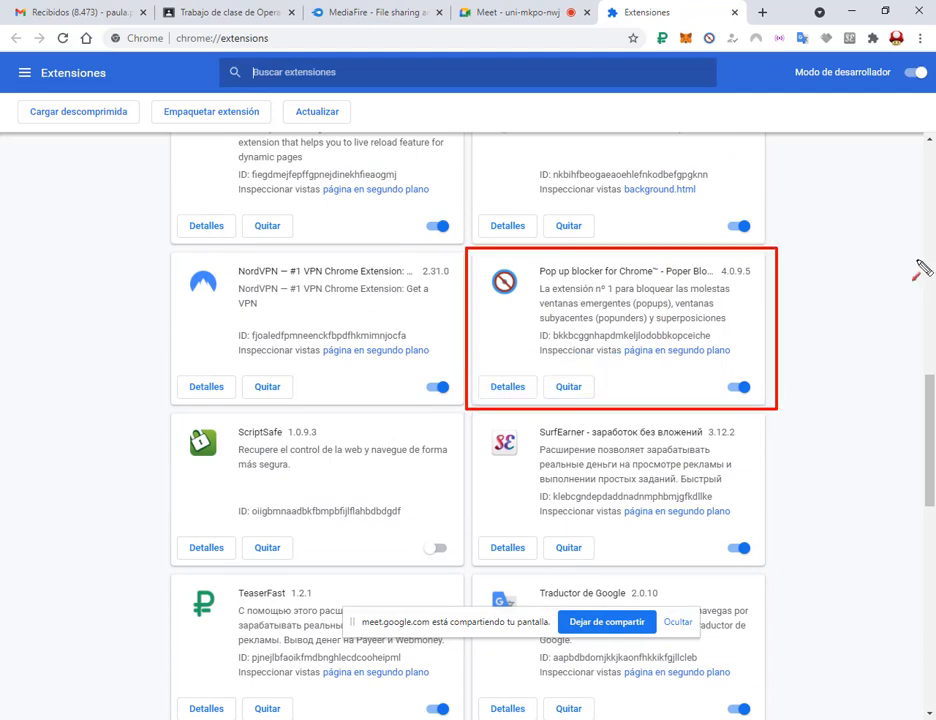
drag(878, 250, 714, 272)
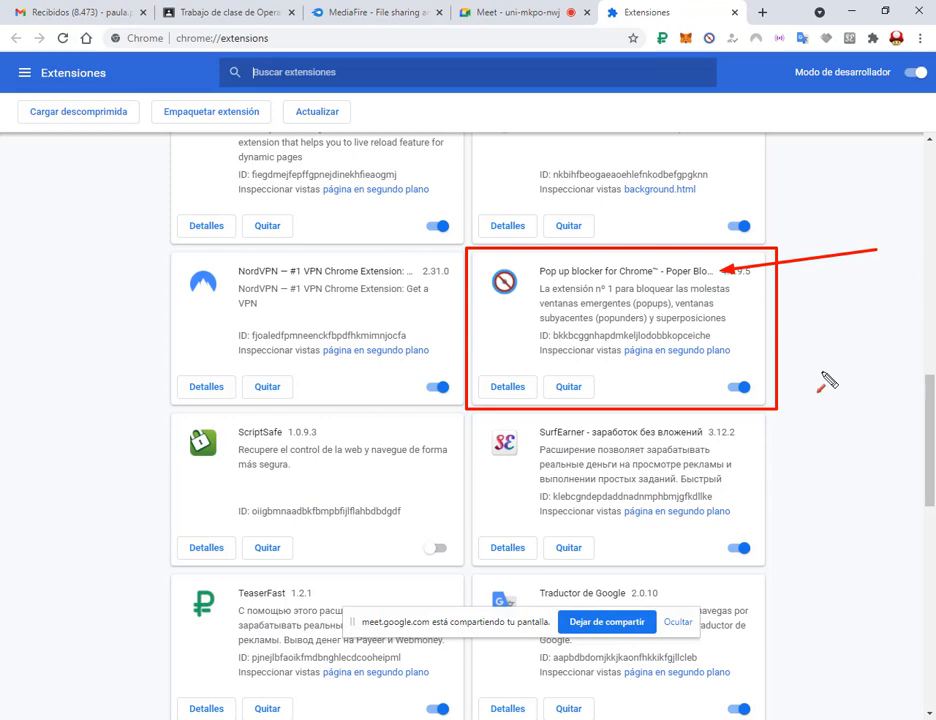
- Clear the on-screen annotations and highlight the name Pop up blocker for Chrome on the extension's card
key(Escape)
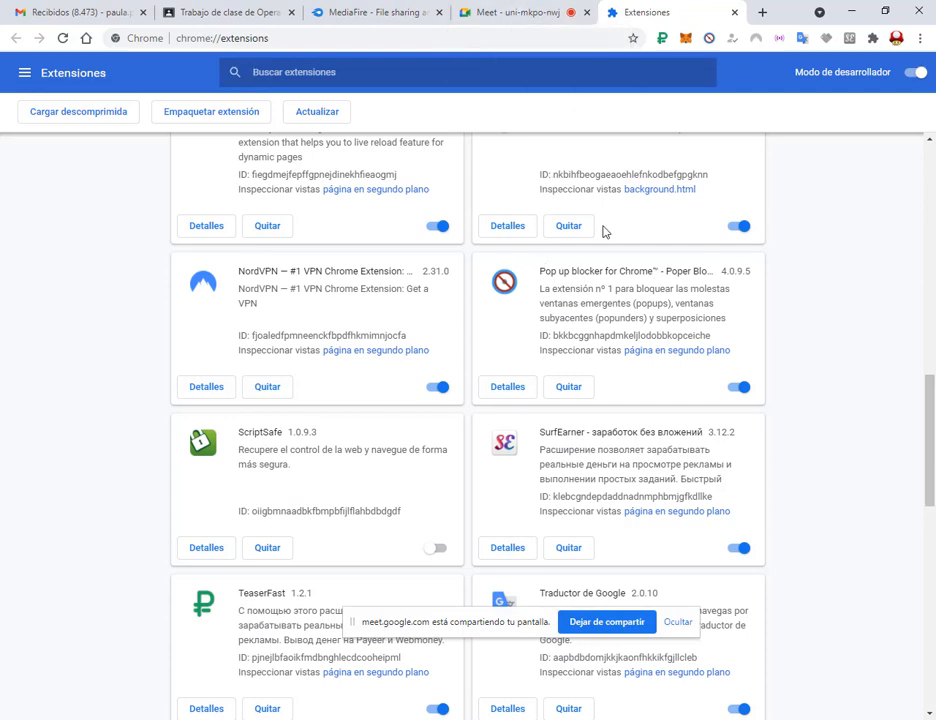
drag(540, 271, 654, 271)
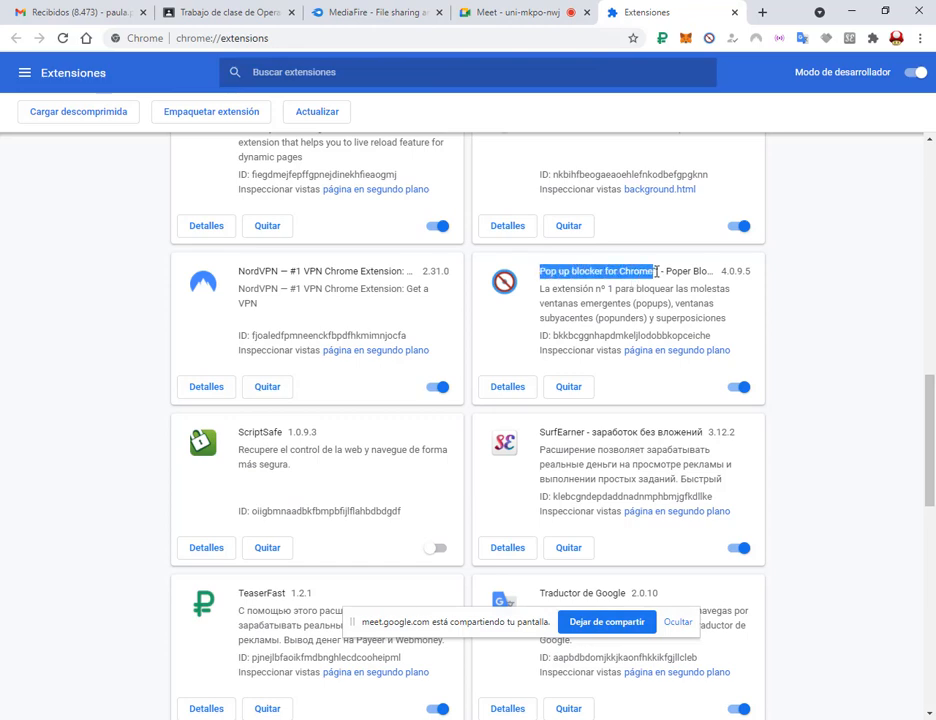
click(642, 270)
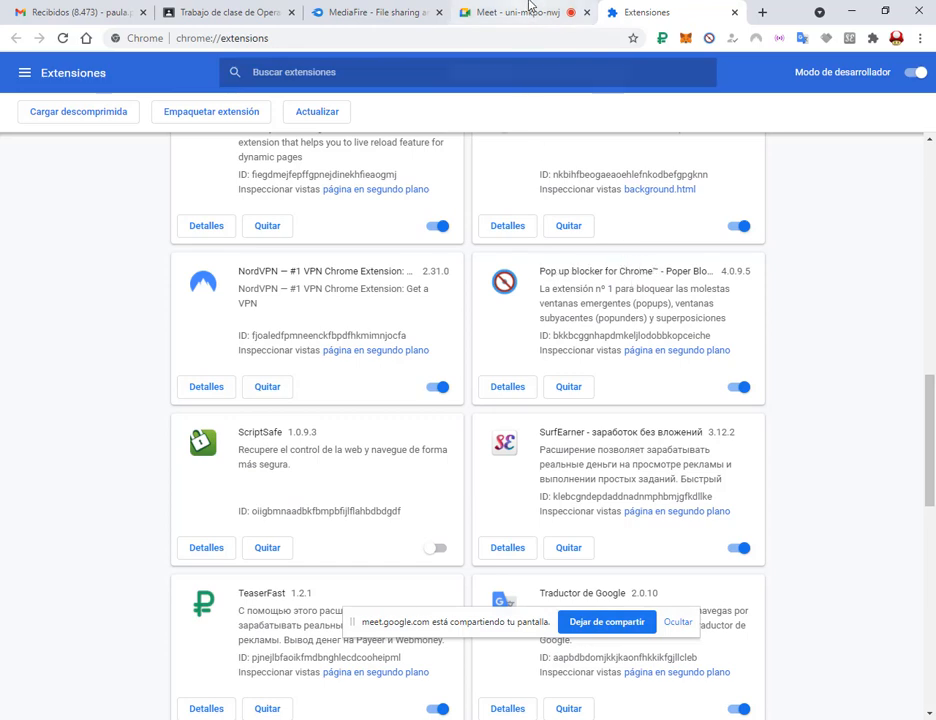
- Return to the Meet call and close the Extensiones page
click(400, 12)
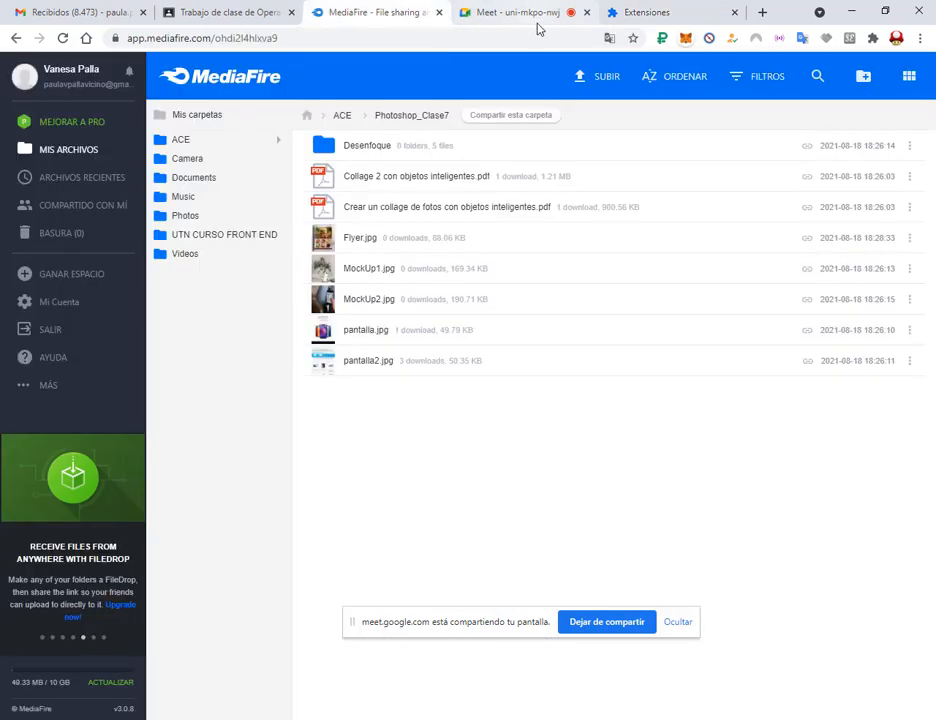
click(538, 22)
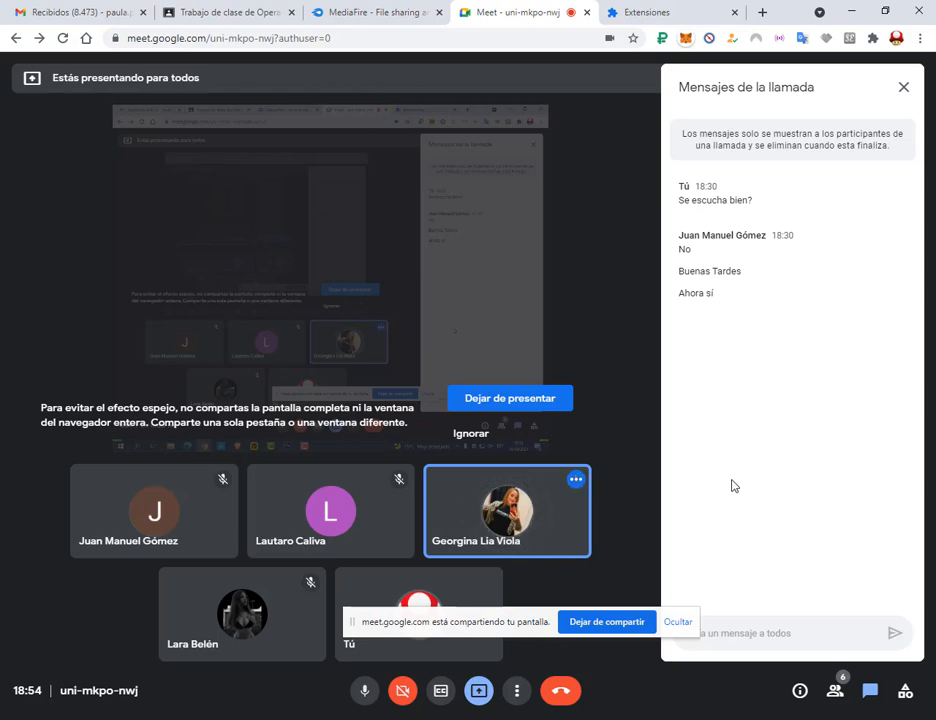
click(736, 10)
click(735, 12)
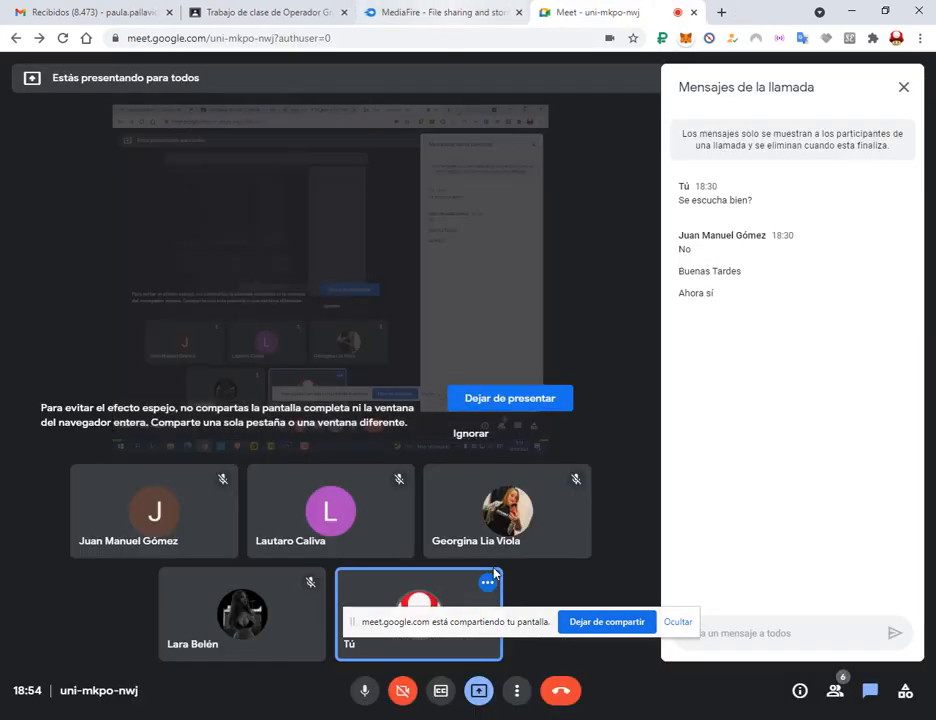
- Switch to Photoshop, close the car document without saving and move the screen-sharing bar out of the way
key(alt+Tab)
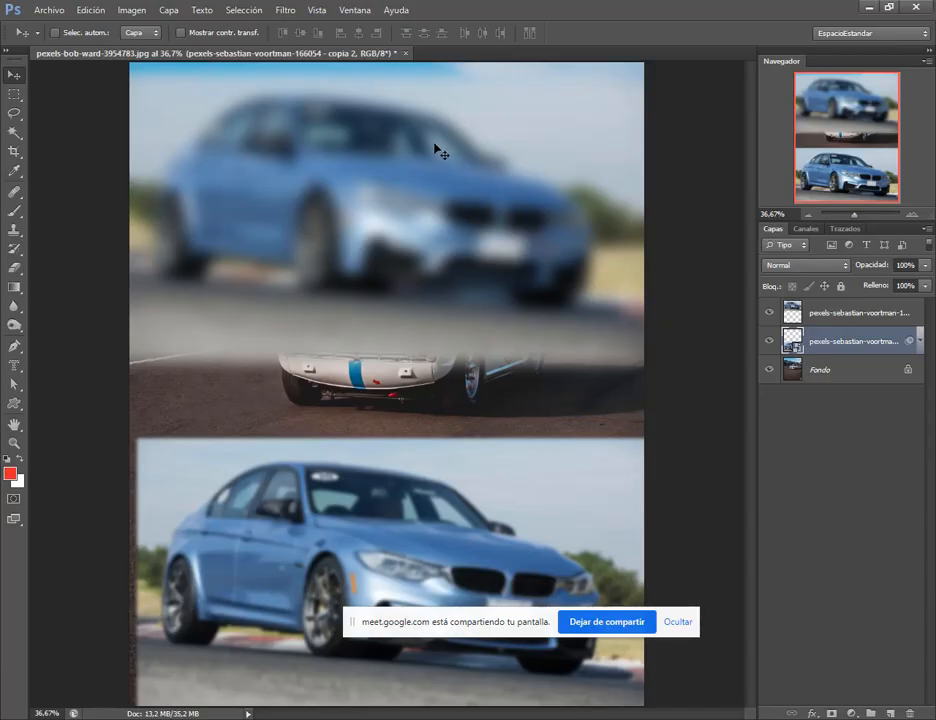
click(407, 53)
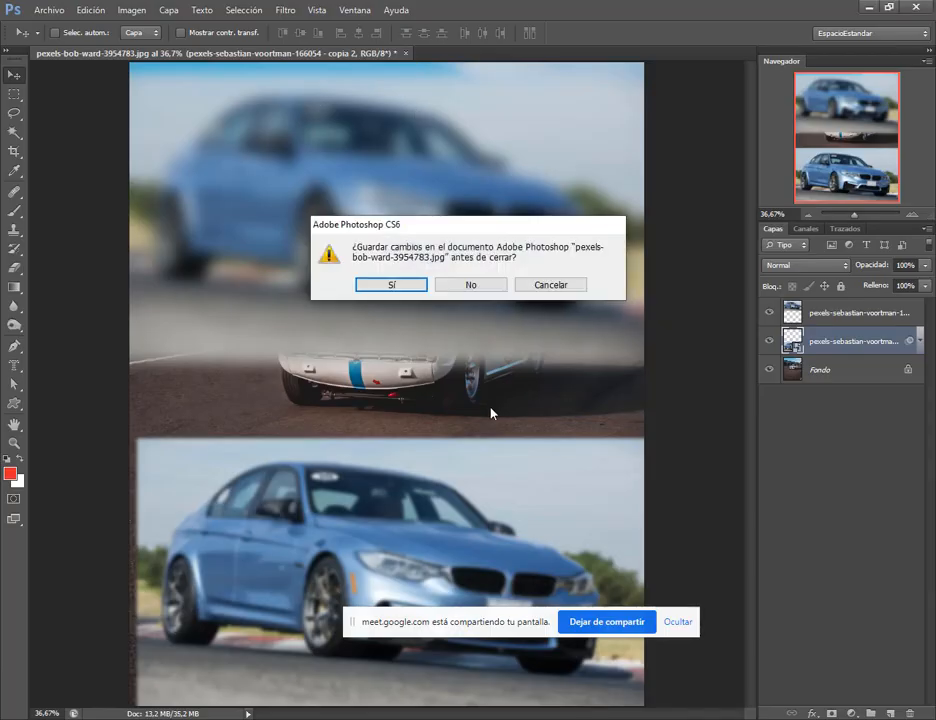
click(478, 288)
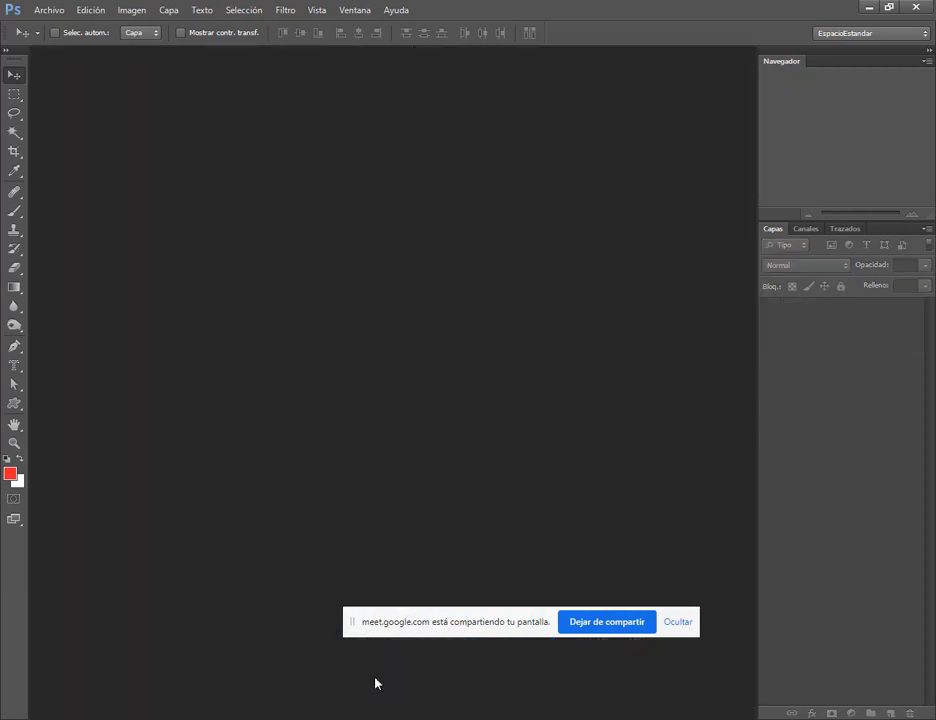
drag(464, 622, 700, 680)
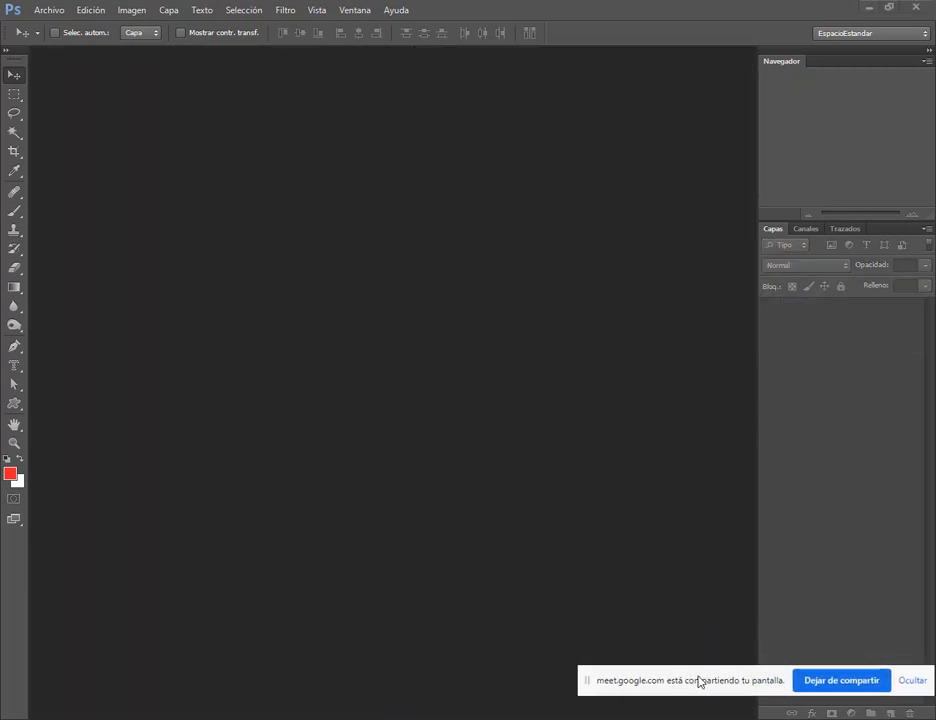
- Switch to File Explorer, open Crear un collage de fotos con objetos inteligentes.pdf from the Photoshop Clase 7 folder and skim it to the end
mouse_move(157, 718)
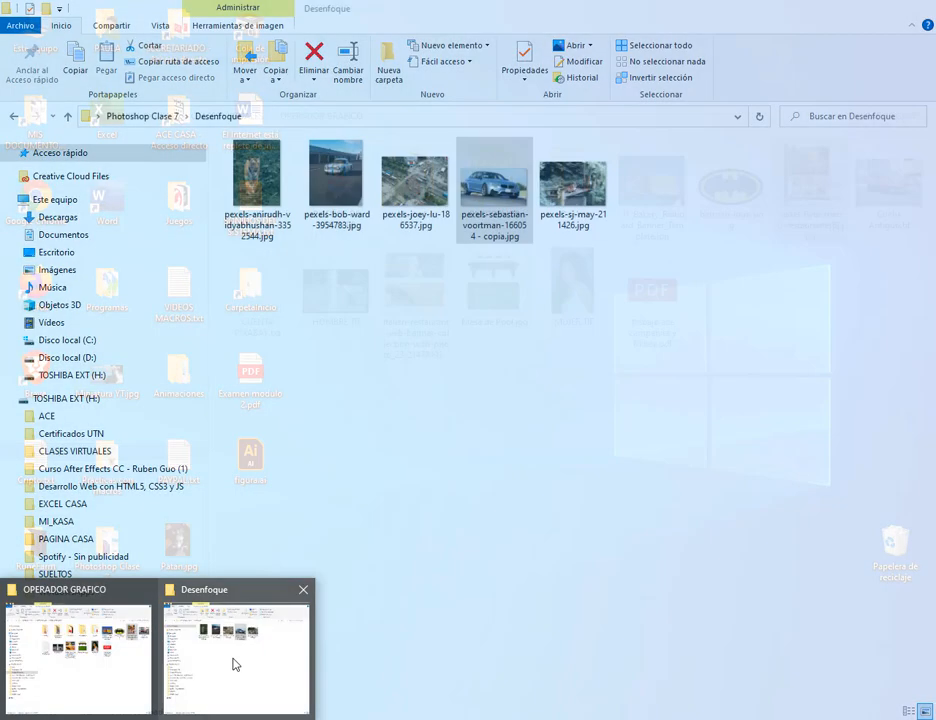
click(234, 664)
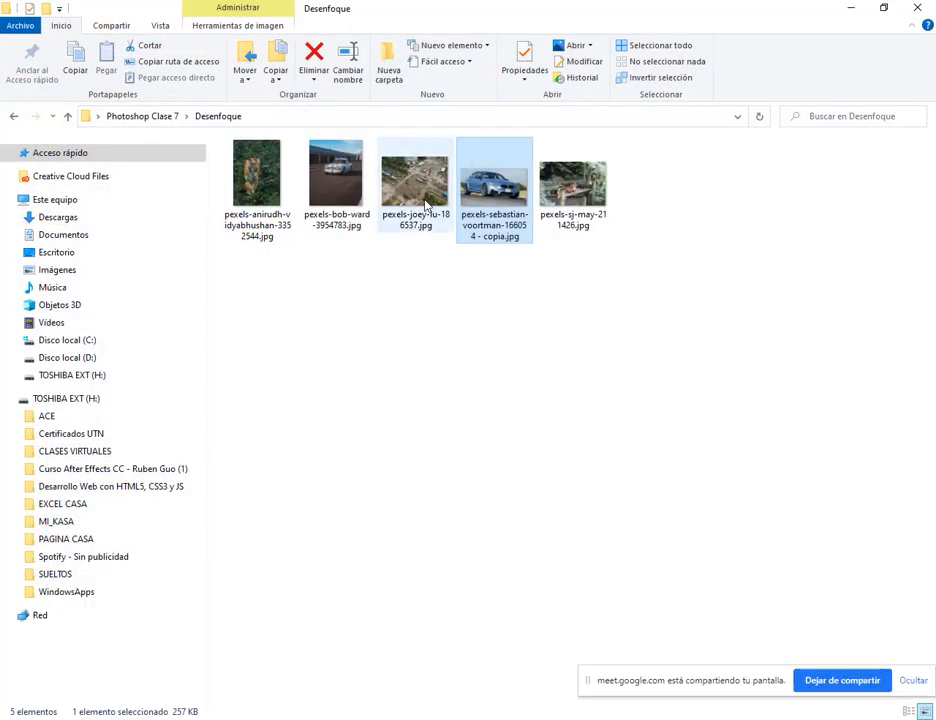
click(170, 118)
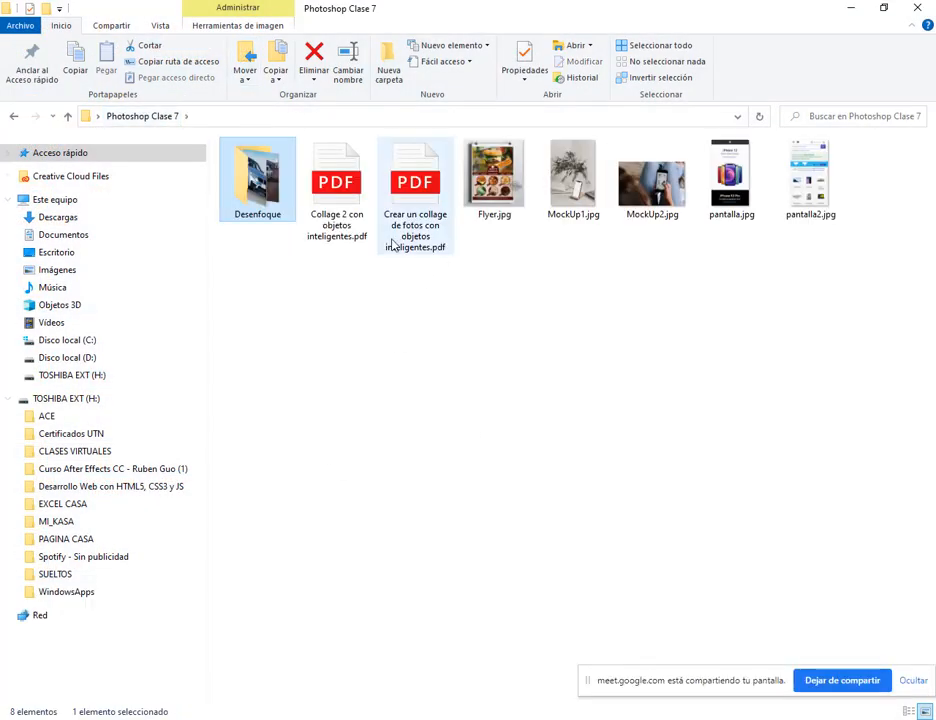
click(403, 361)
click(349, 209)
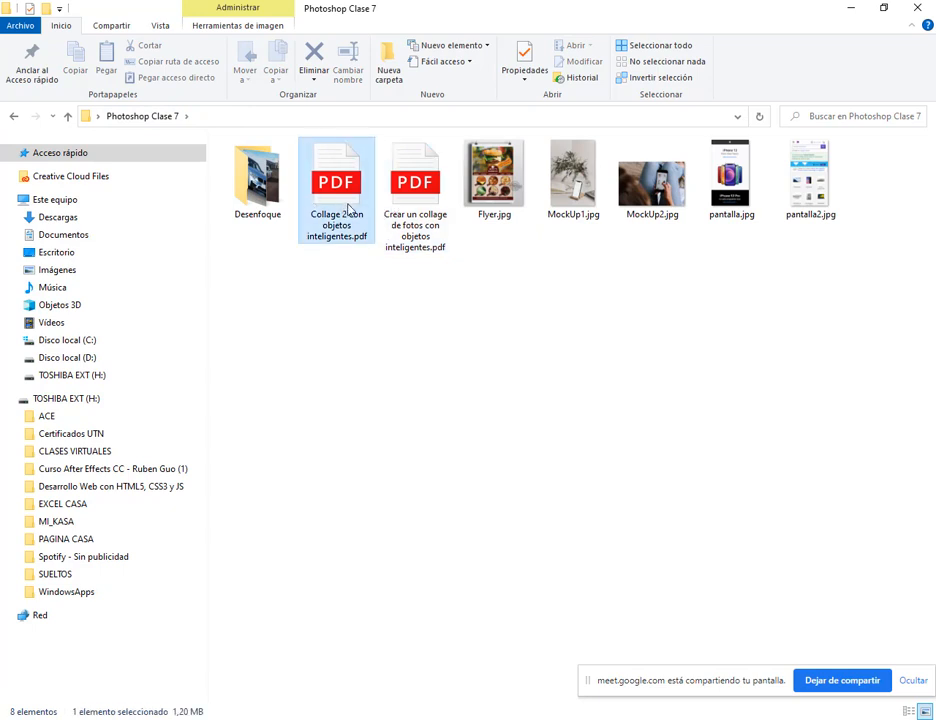
click(380, 236)
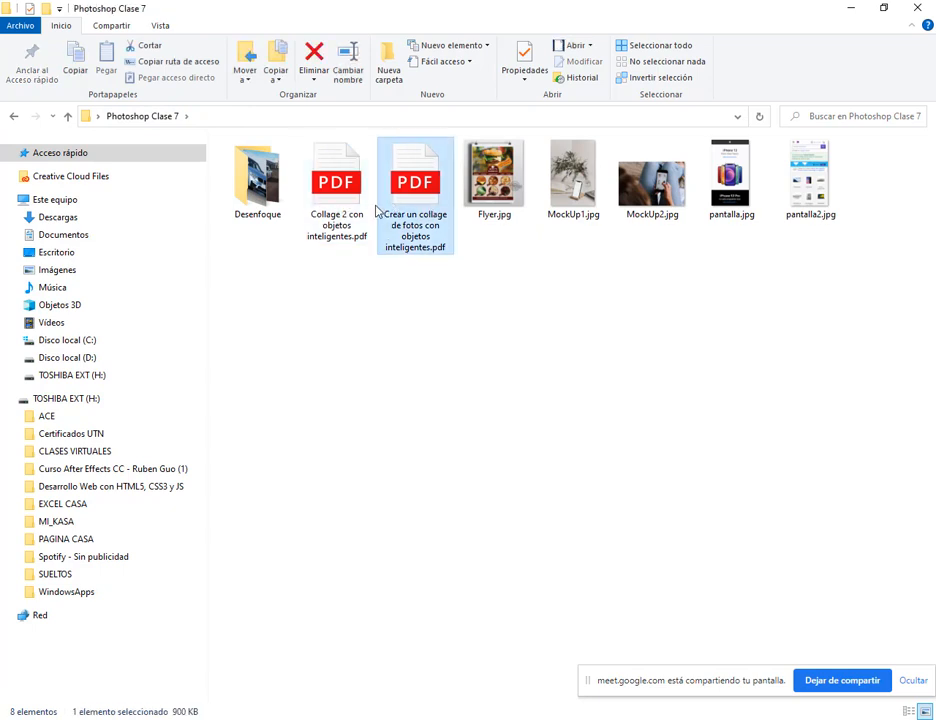
double_click(427, 185)
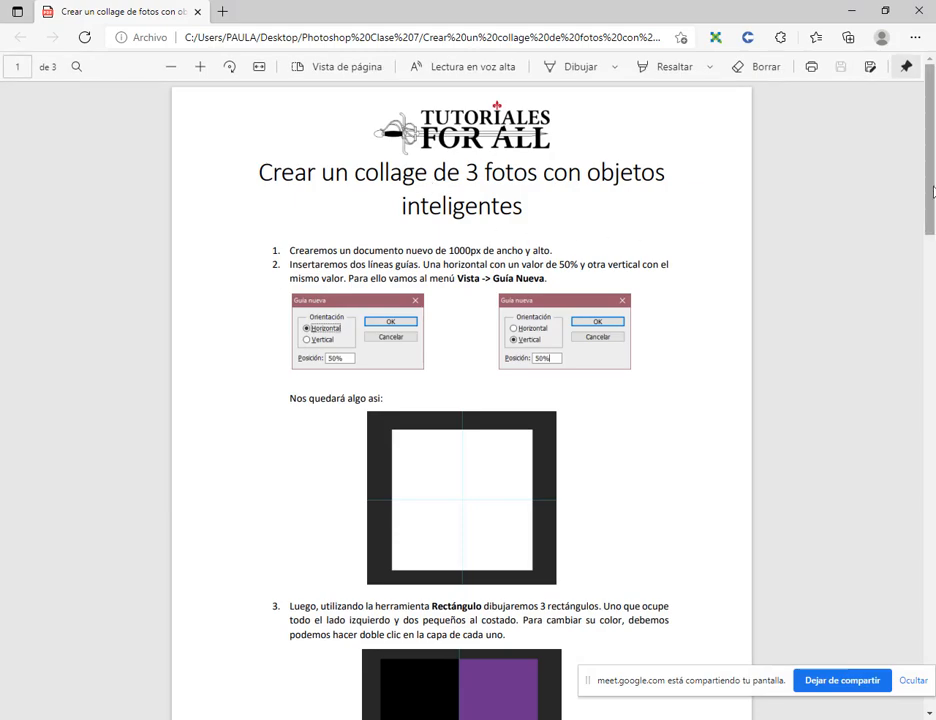
drag(934, 192, 931, 666)
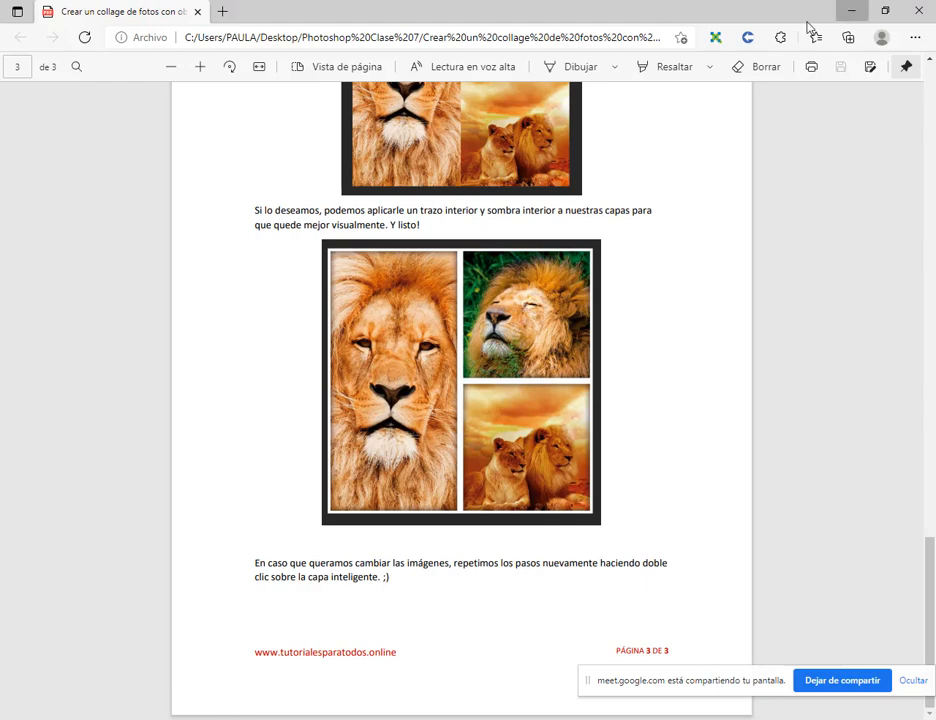
click(851, 10)
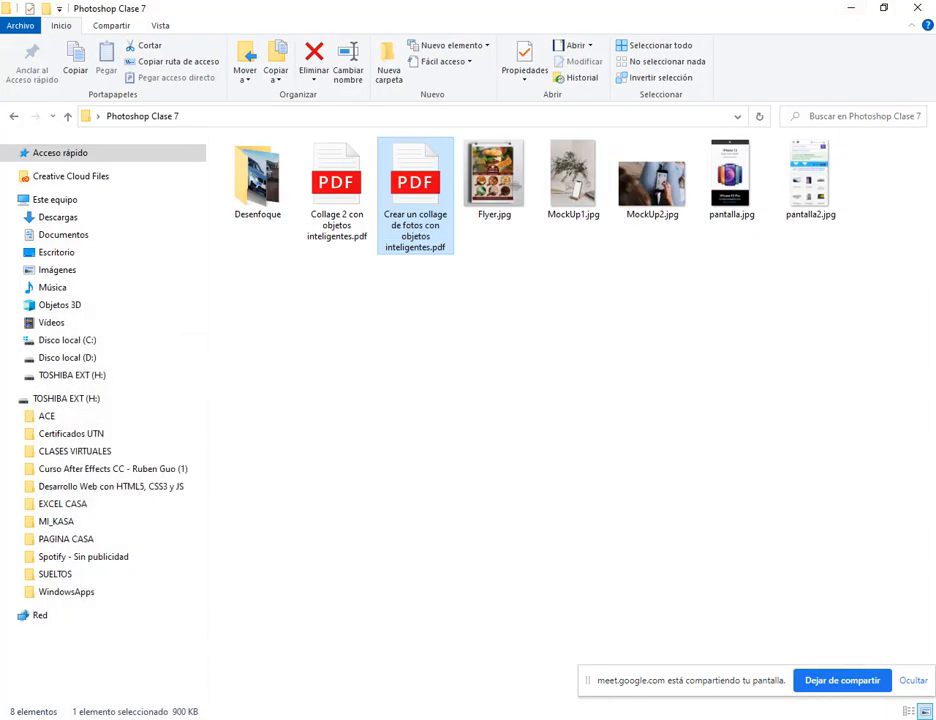
- Arrange Photoshop beside the collage PDF with its first page in view, and collapse Photoshop's panels
click(409, 717)
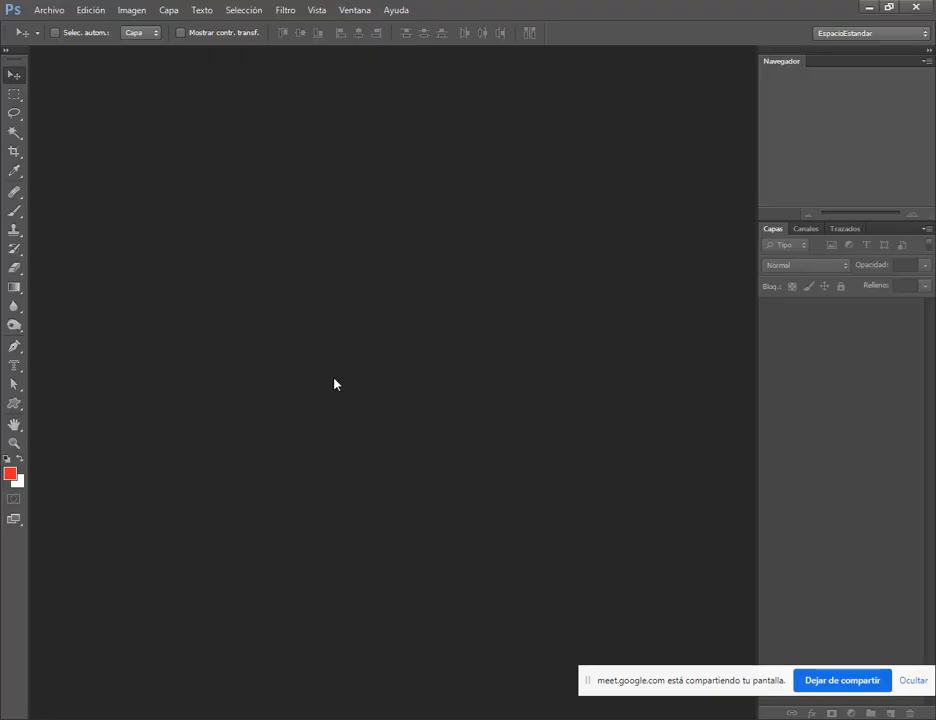
key(super+Right)
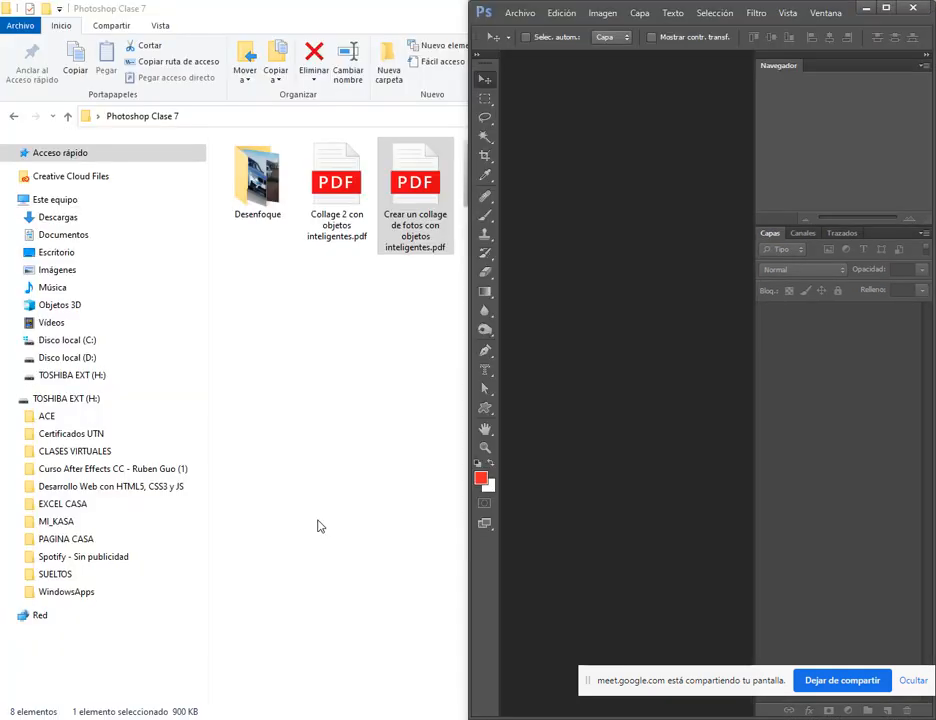
click(340, 170)
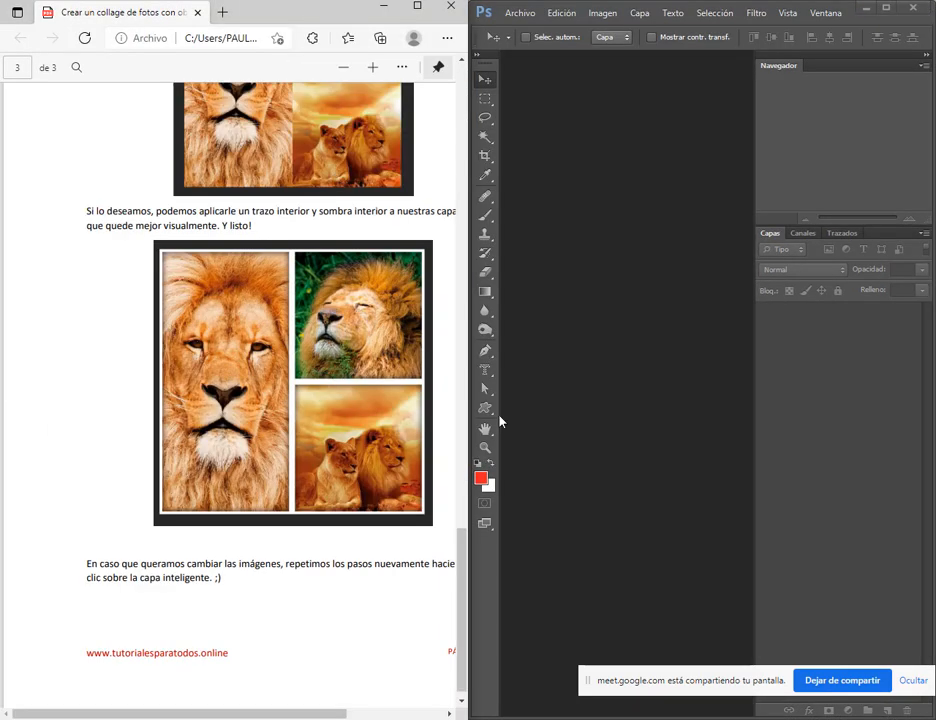
scroll(316, 373, down, 5)
scroll(316, 373, up, 5)
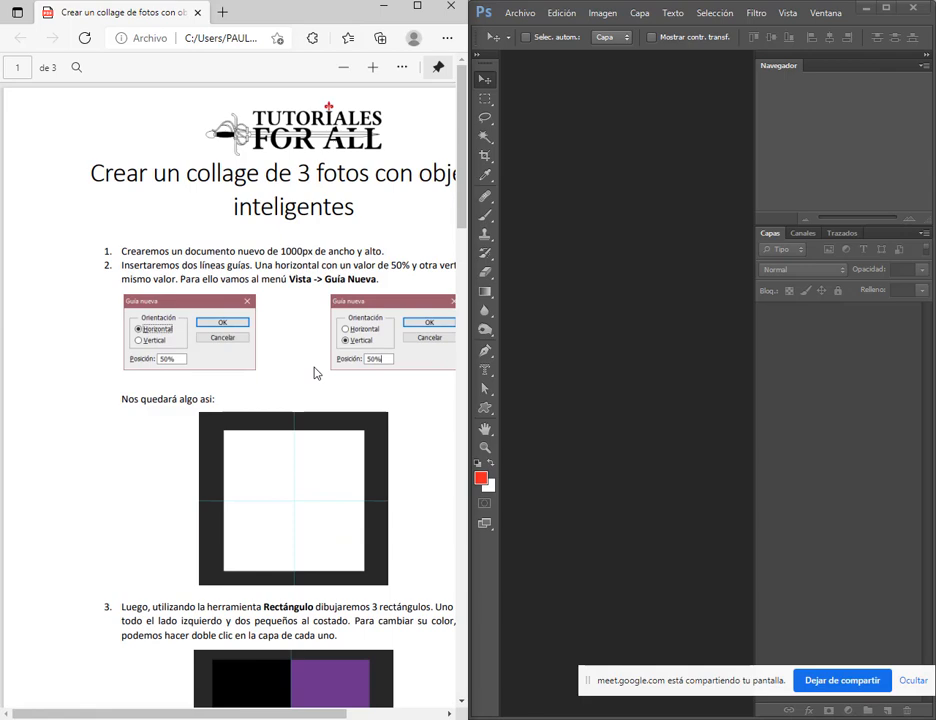
click(924, 60)
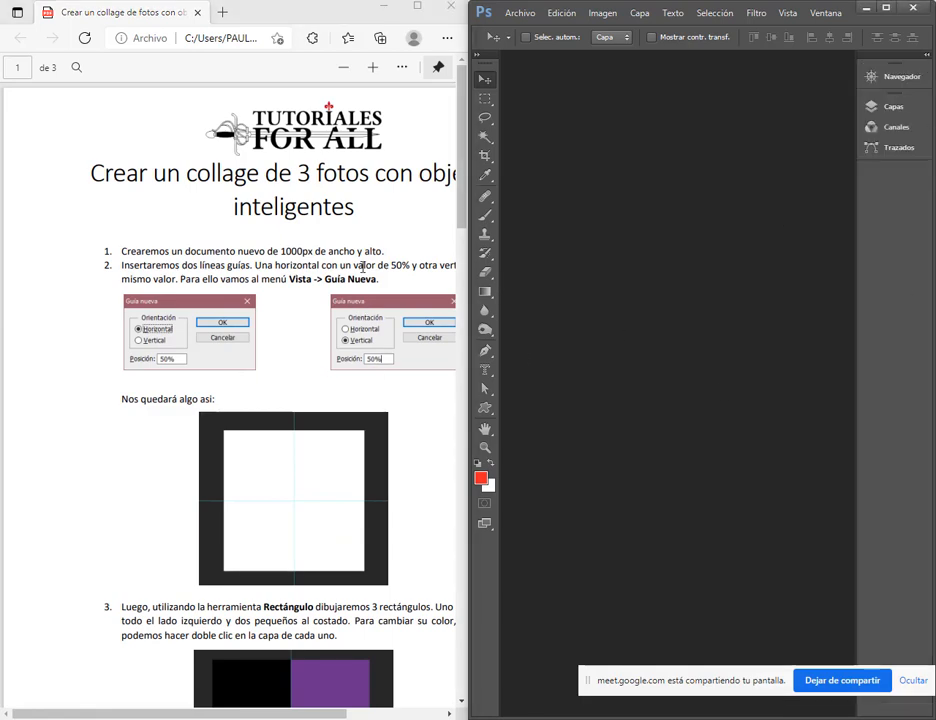
scroll(338, 621, right, 2)
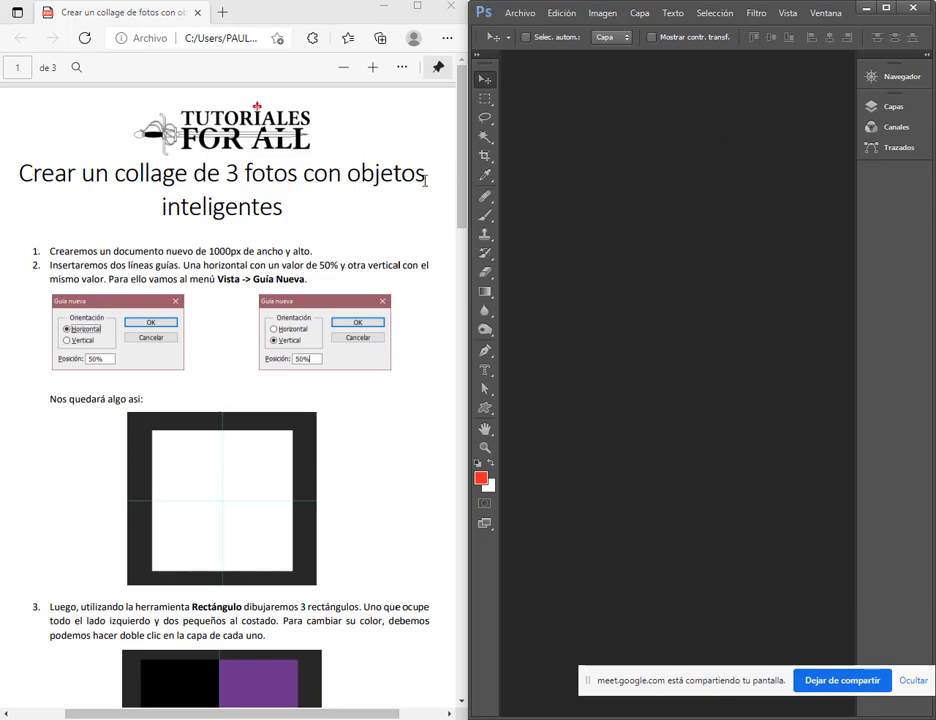
- Create a new Photoshop document 1000 pixels wide and 1000 pixels high, and maximize the Photoshop window
click(520, 13)
click(525, 28)
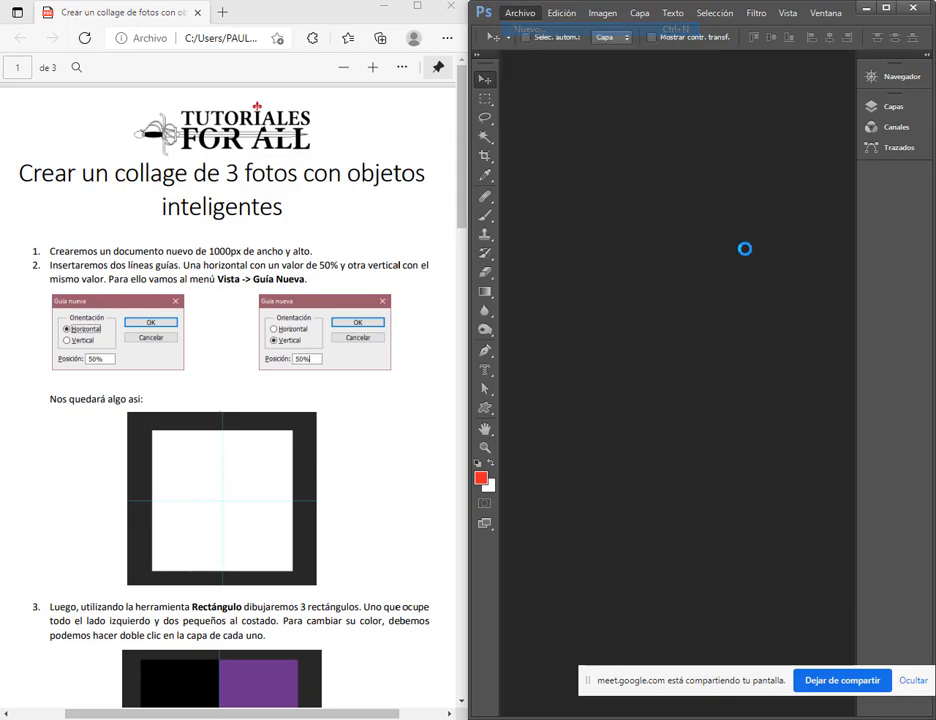
drag(540, 184, 653, 168)
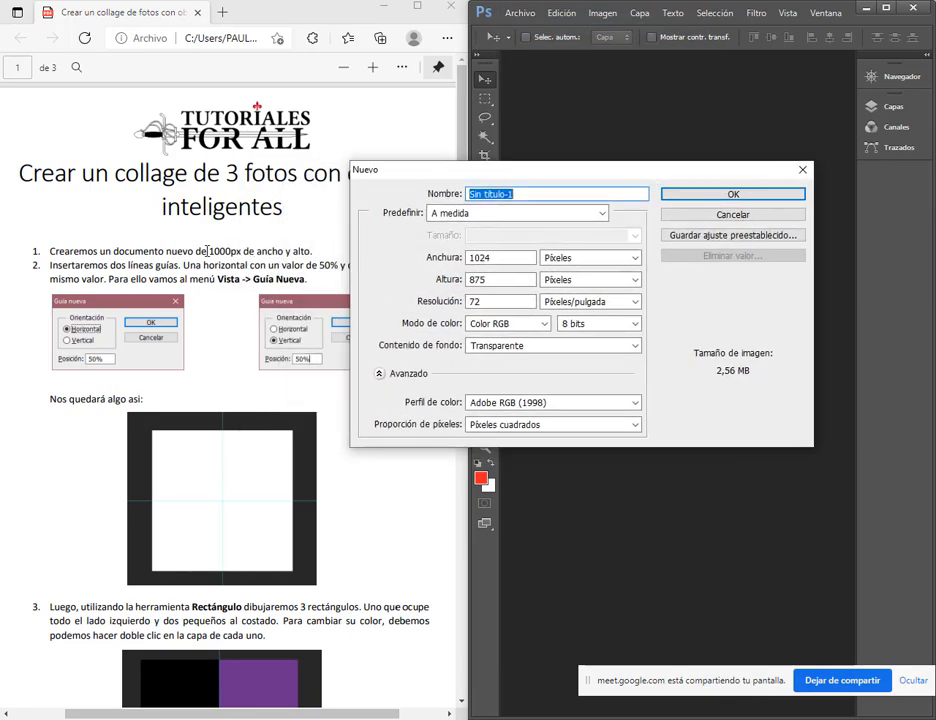
double_click(485, 257)
text(1)
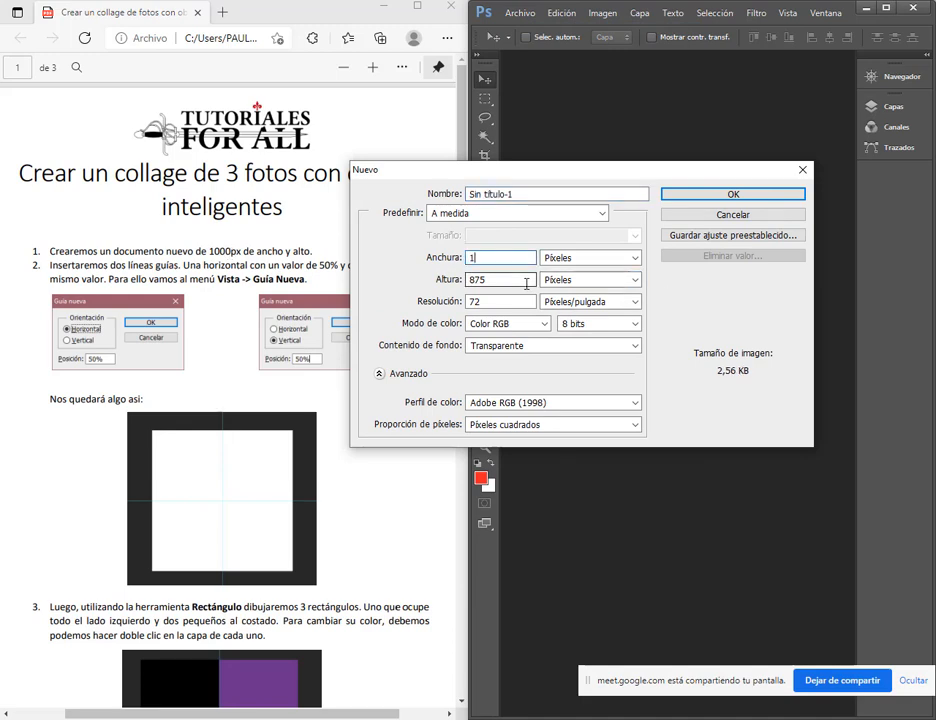
text(000)
double_click(470, 279)
text(1000)
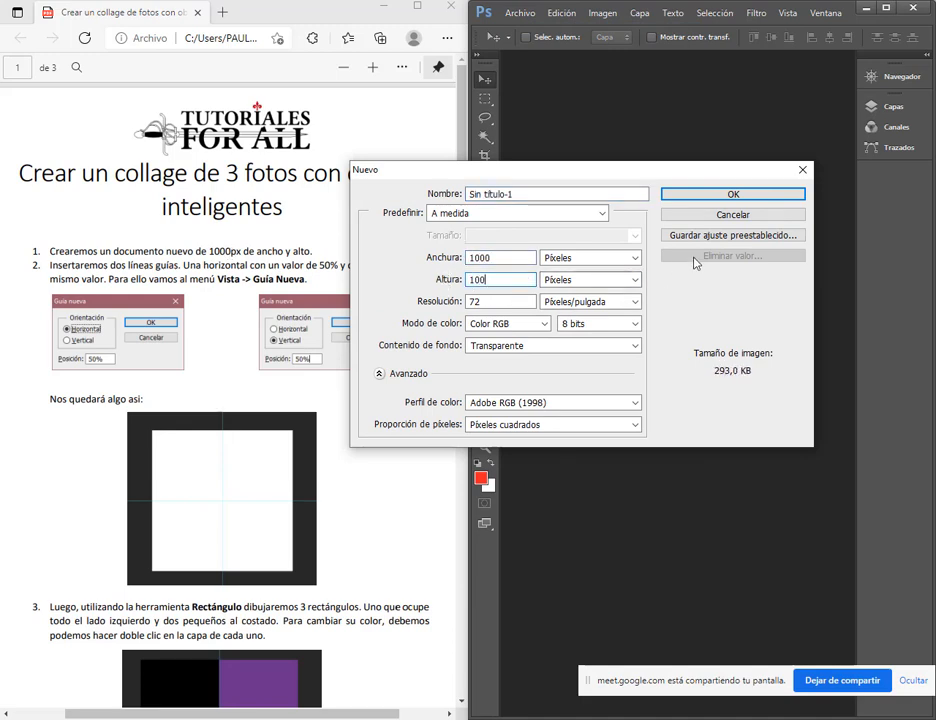
click(705, 198)
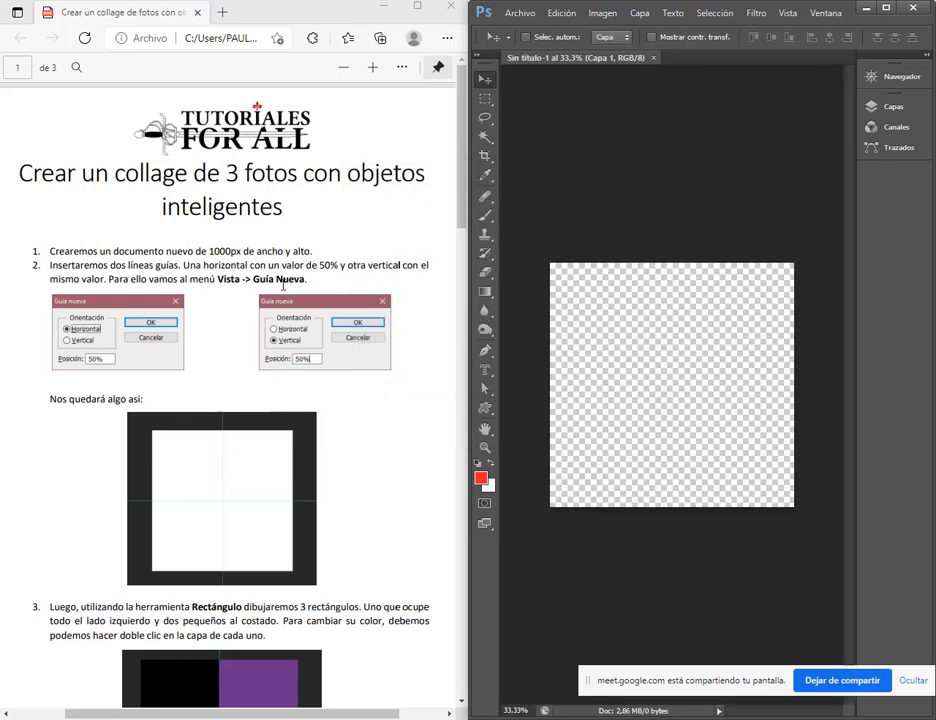
click(885, 12)
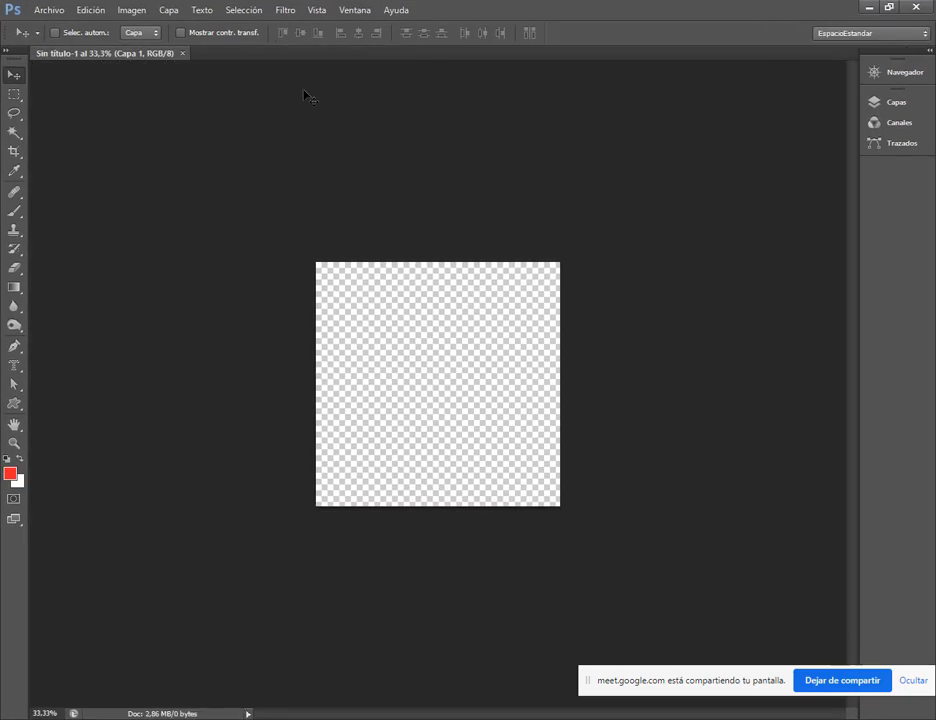
click(318, 11)
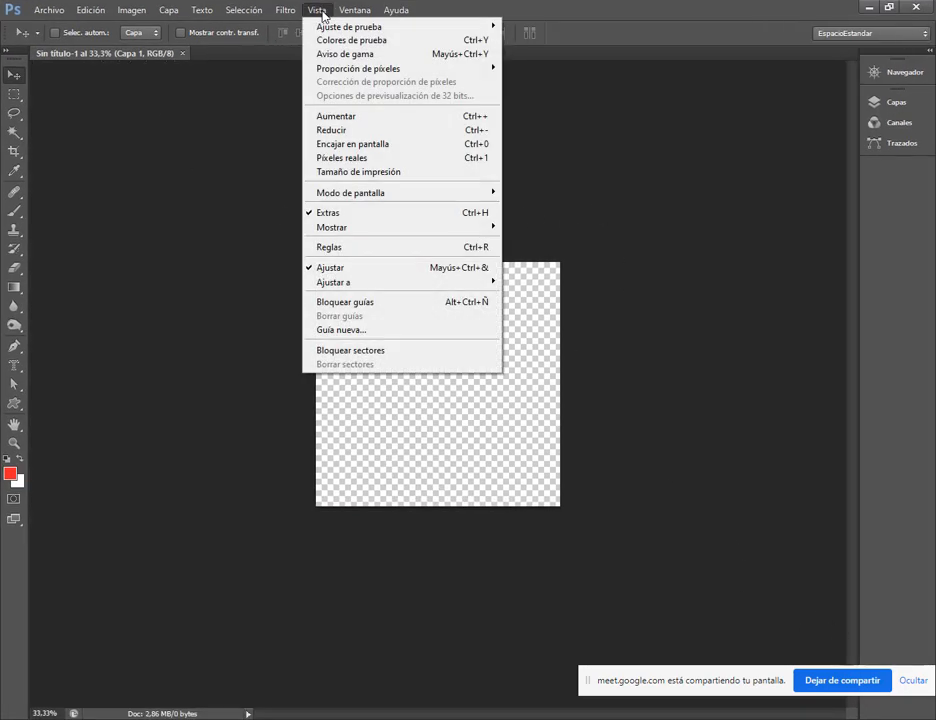
click(345, 330)
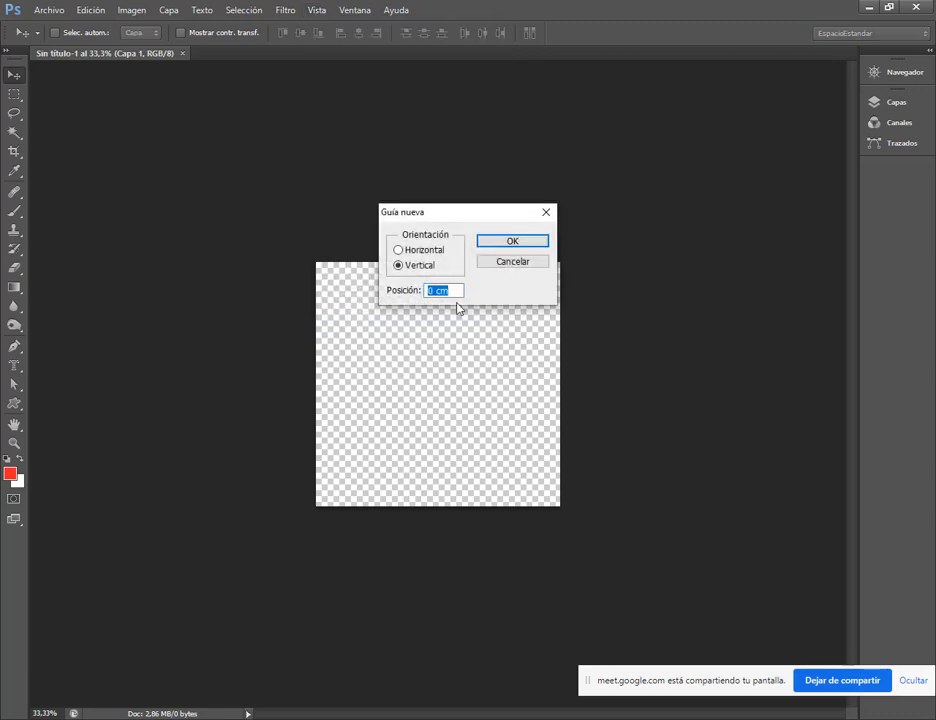
drag(455, 211, 457, 161)
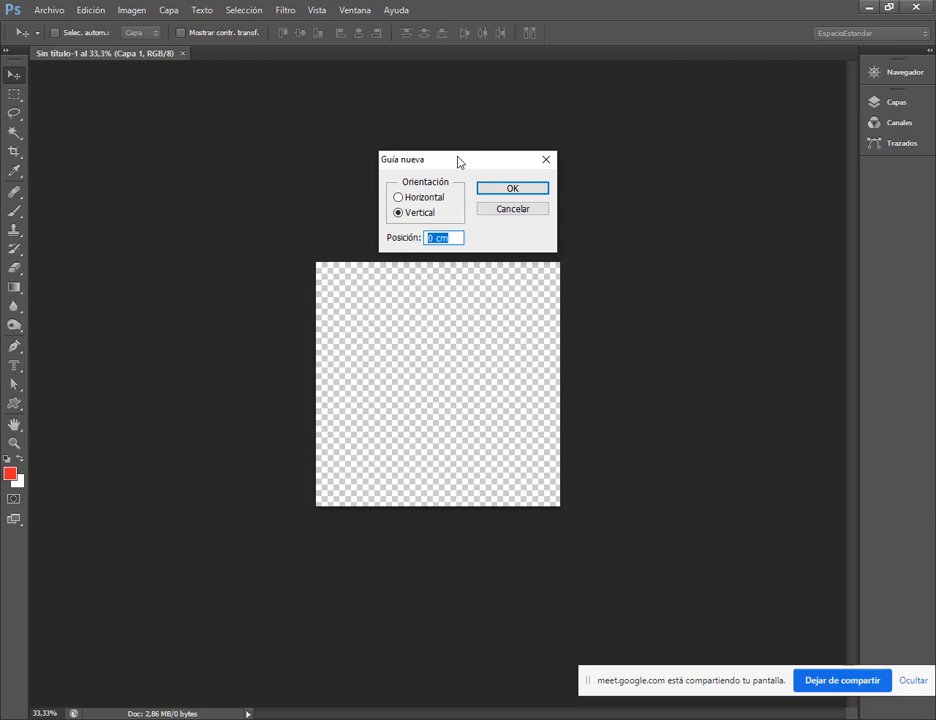
click(541, 209)
- Show the rulers (Reglas) around the blank collage document
click(322, 10)
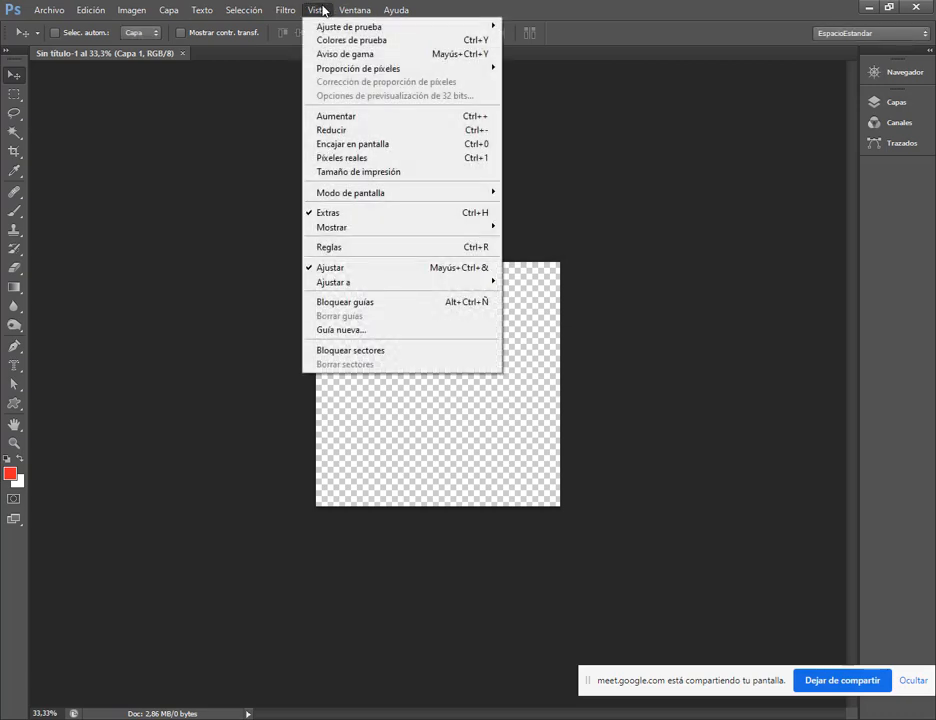
click(354, 250)
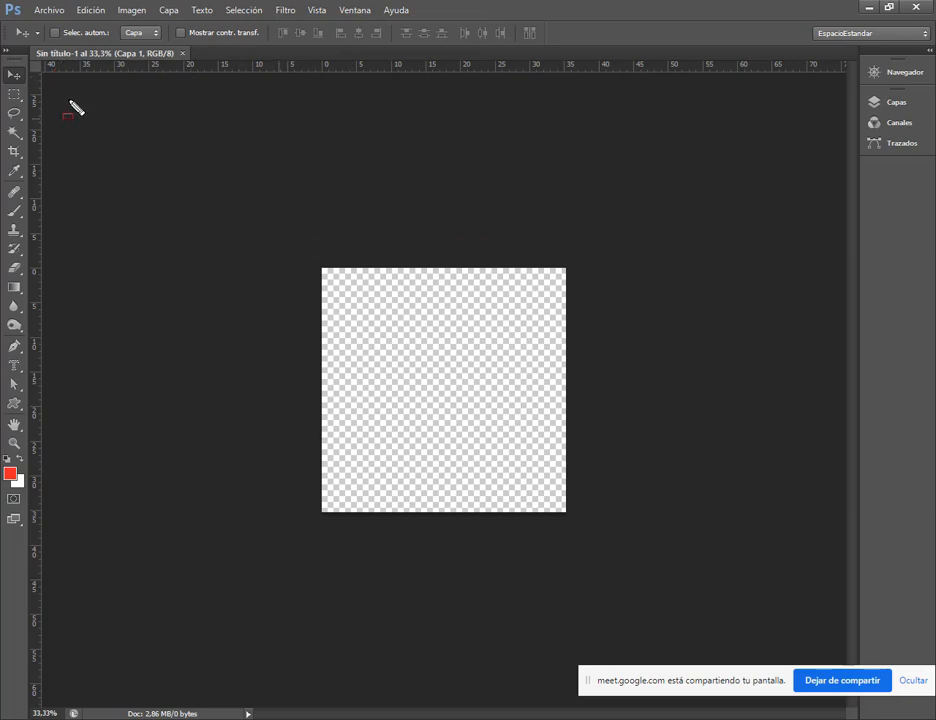
mouse_move(41, 51)
mouse_down()
mouse_move(792, 92)
mouse_move(862, 80)
mouse_up()
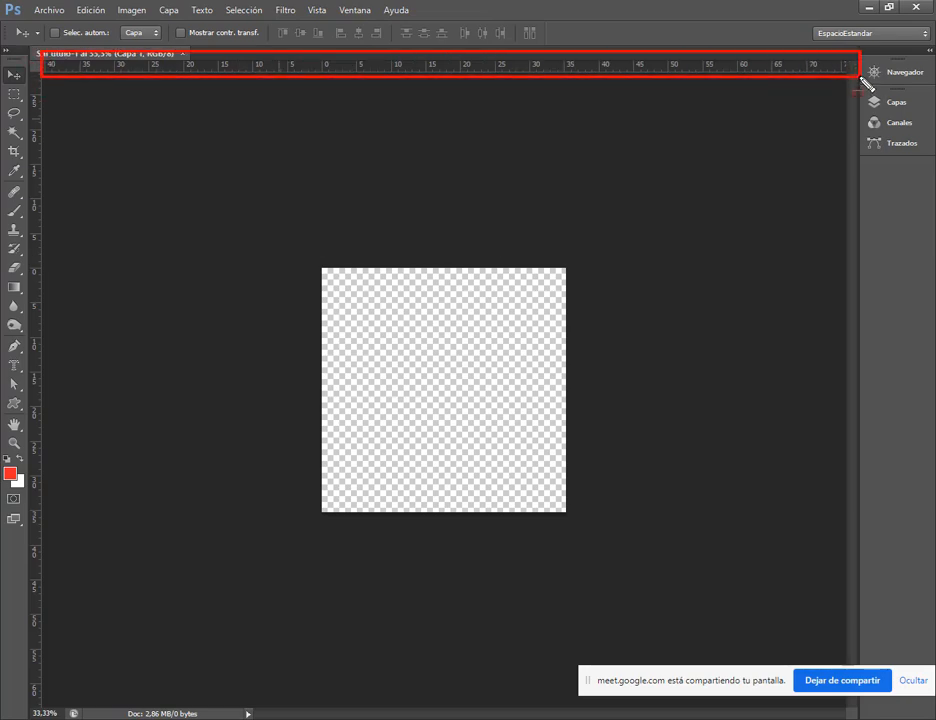
mouse_move(42, 62)
mouse_down()
mouse_move(43, 655)
mouse_move(27, 718)
mouse_up()
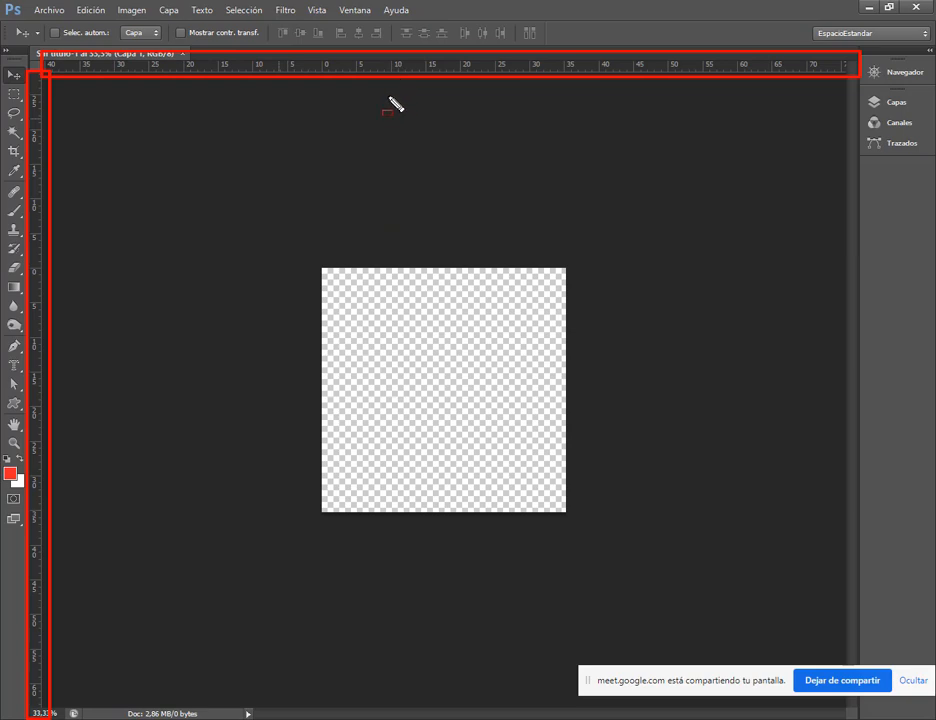
key(Escape)
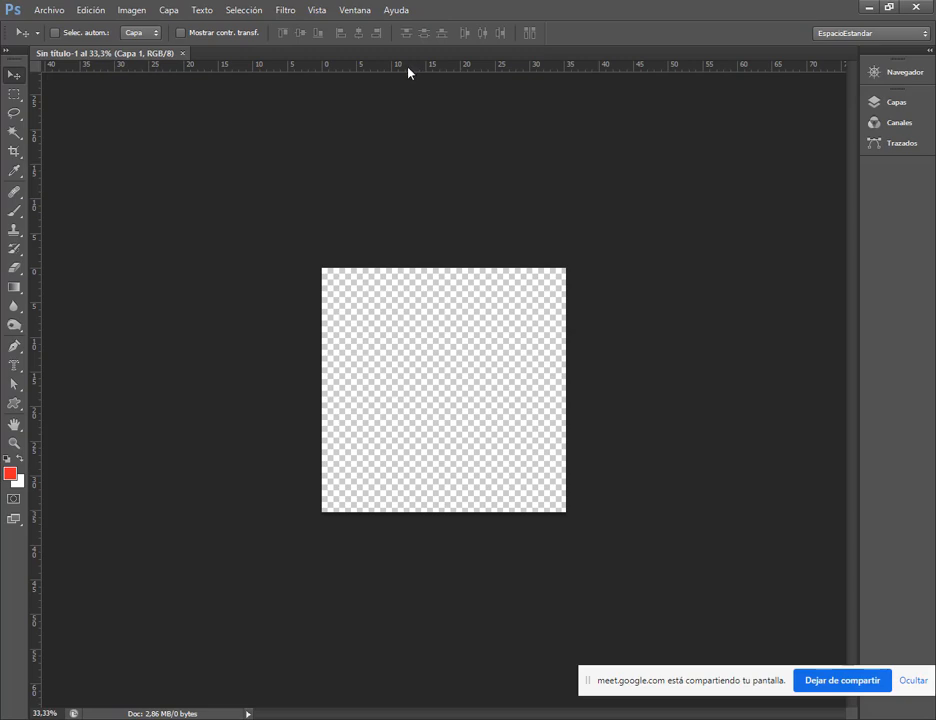
- Place horizontal and vertical guides from the rulers across the canvas, and practise removing and replacing them
drag(408, 71, 422, 390)
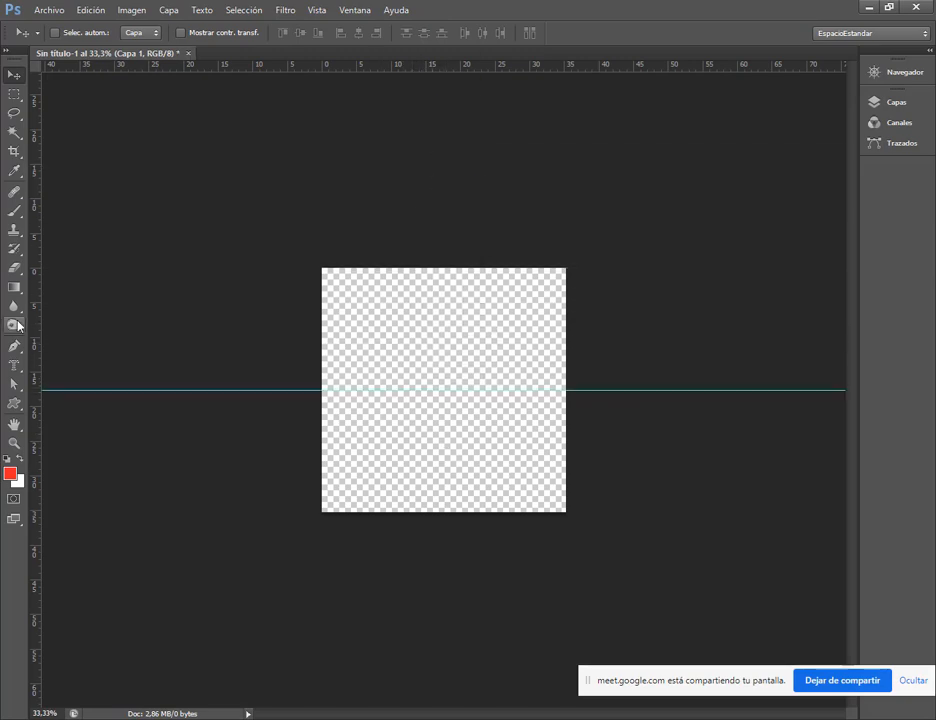
drag(33, 340, 444, 361)
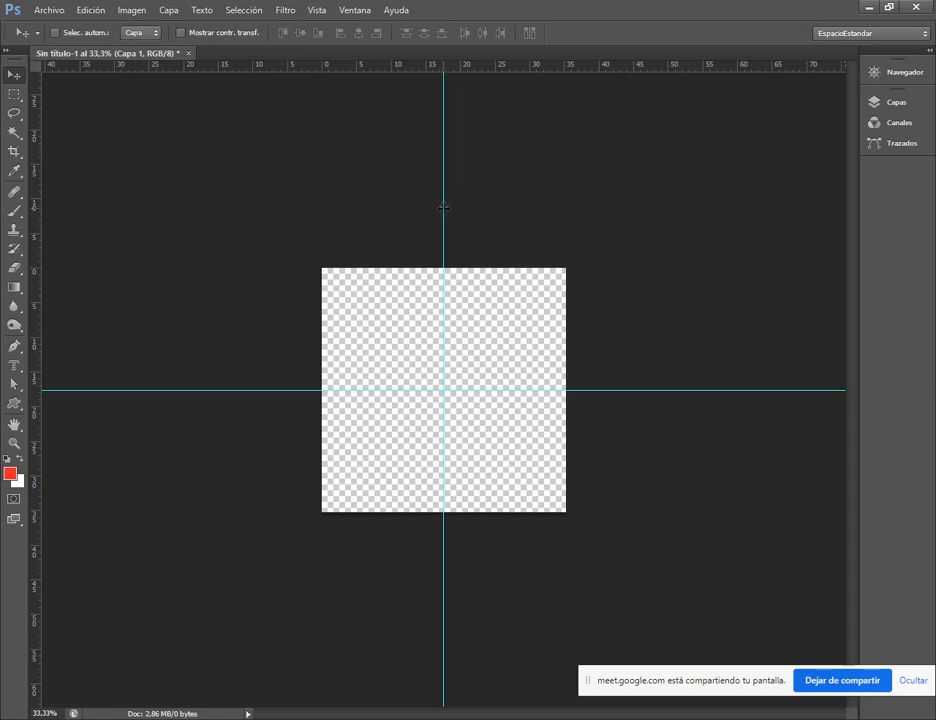
drag(422, 207, 342, 65)
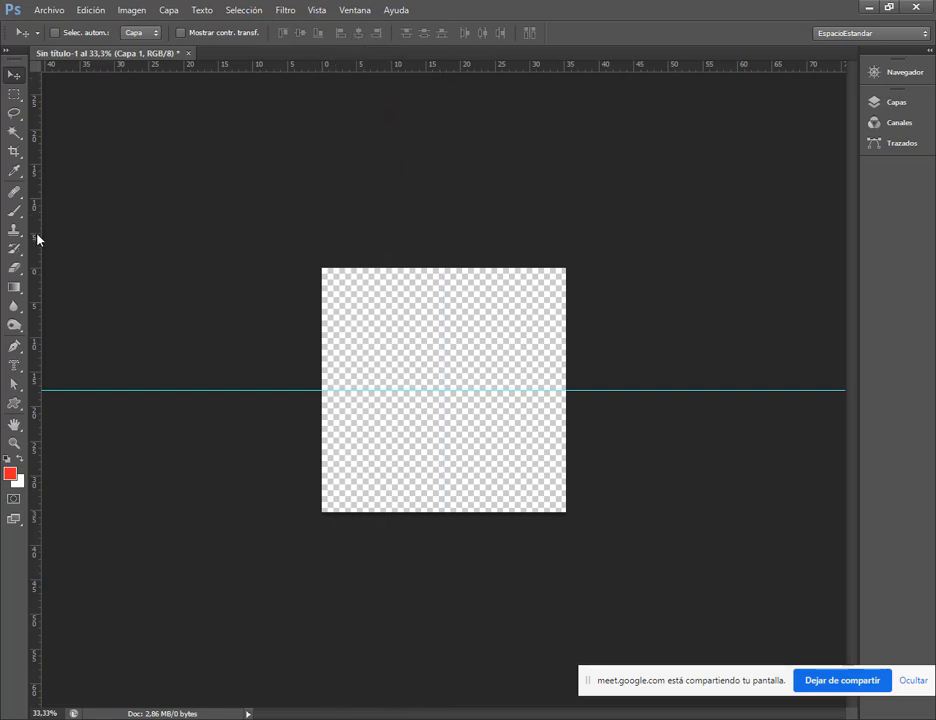
drag(36, 236, 451, 260)
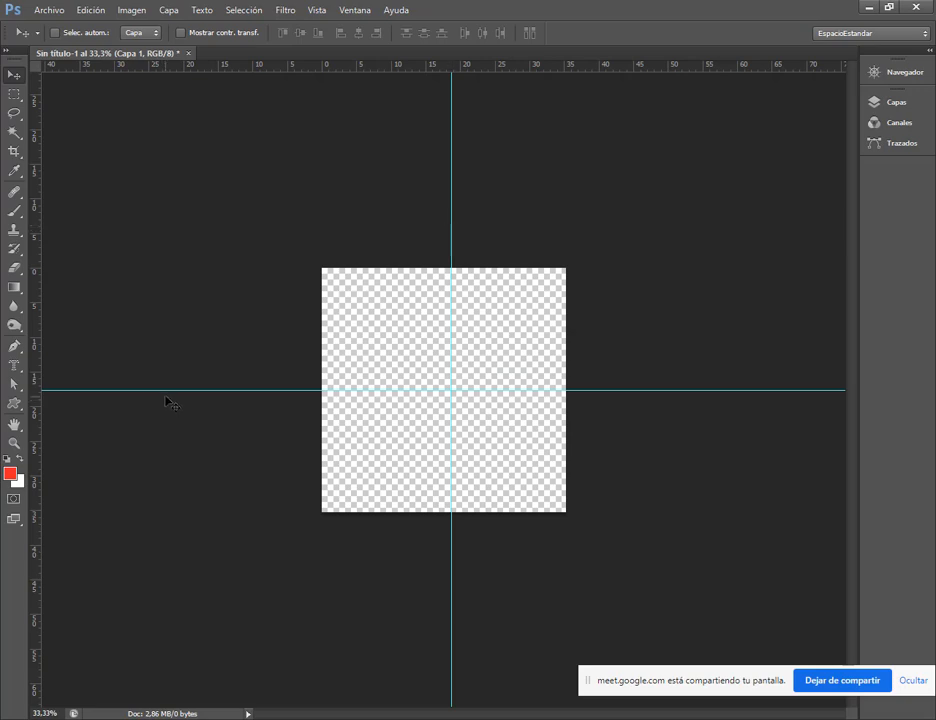
drag(169, 390, 40, 341)
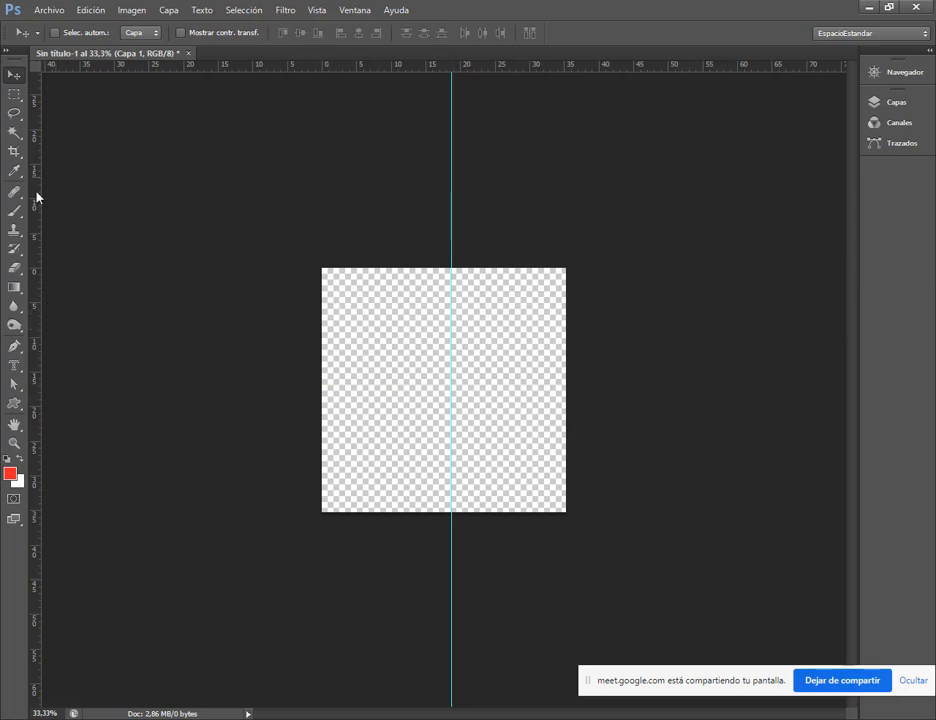
- Scatter additional horizontal and vertical guides over the canvas, and clear all the guides
drag(341, 68, 405, 371)
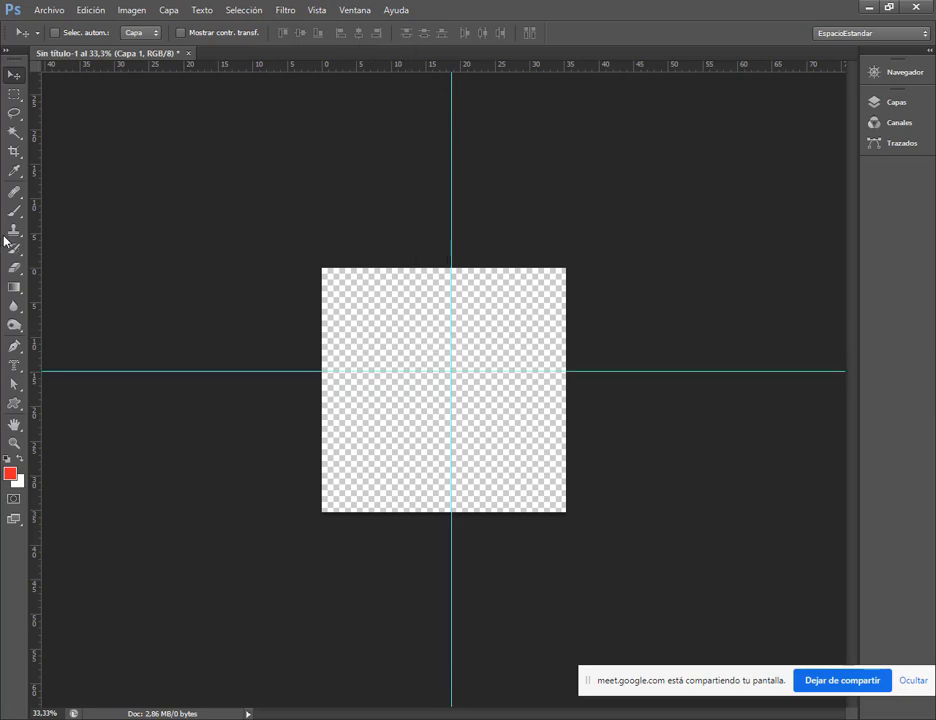
drag(361, 250, 382, 250)
drag(36, 261, 504, 269)
drag(201, 65, 305, 309)
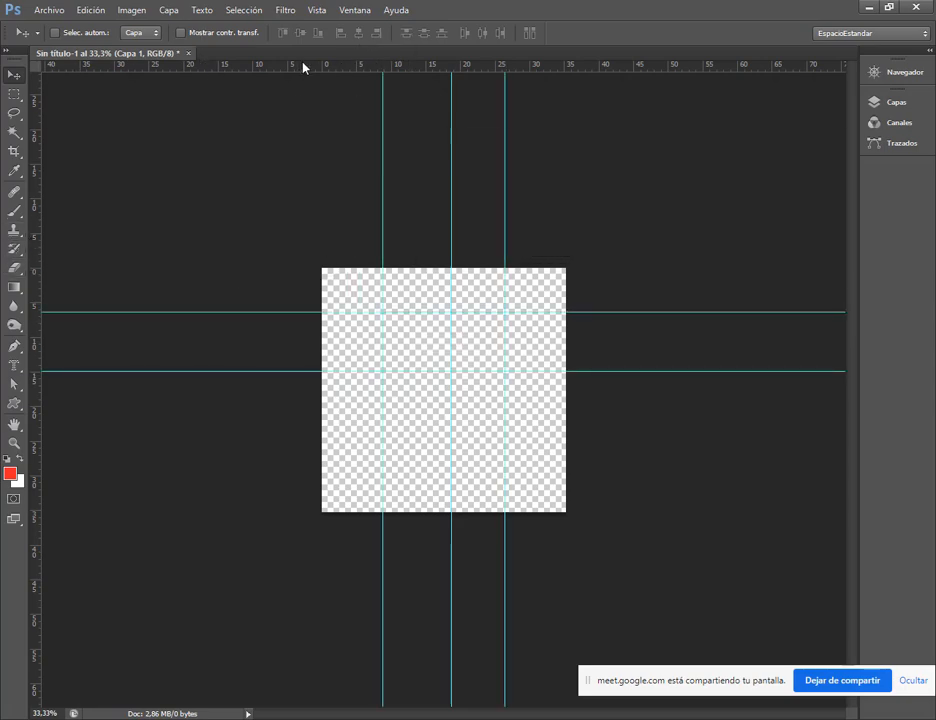
drag(303, 67, 385, 455)
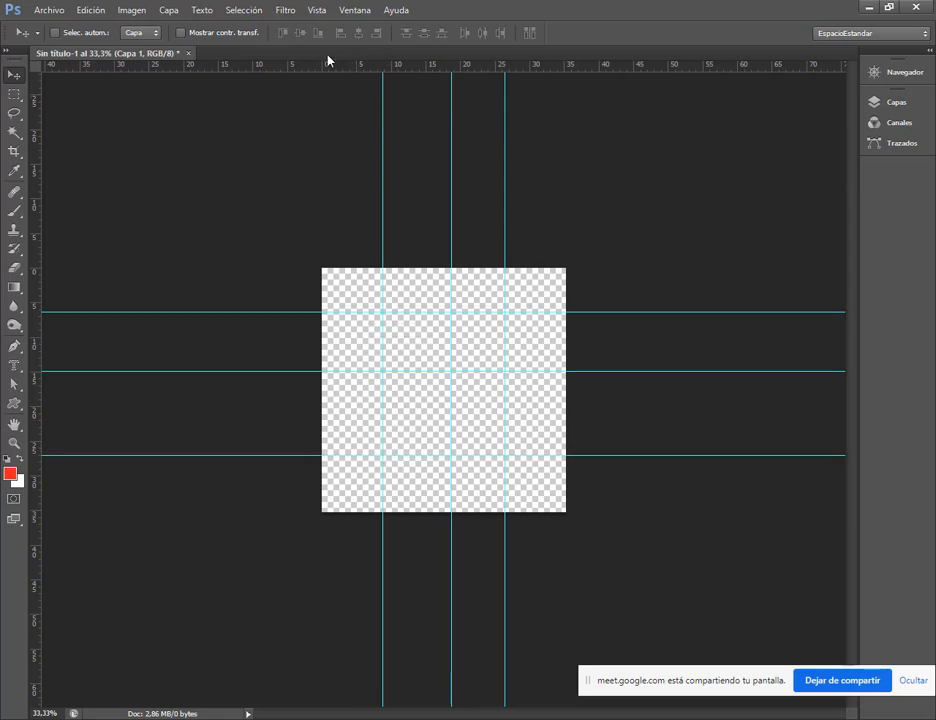
click(313, 11)
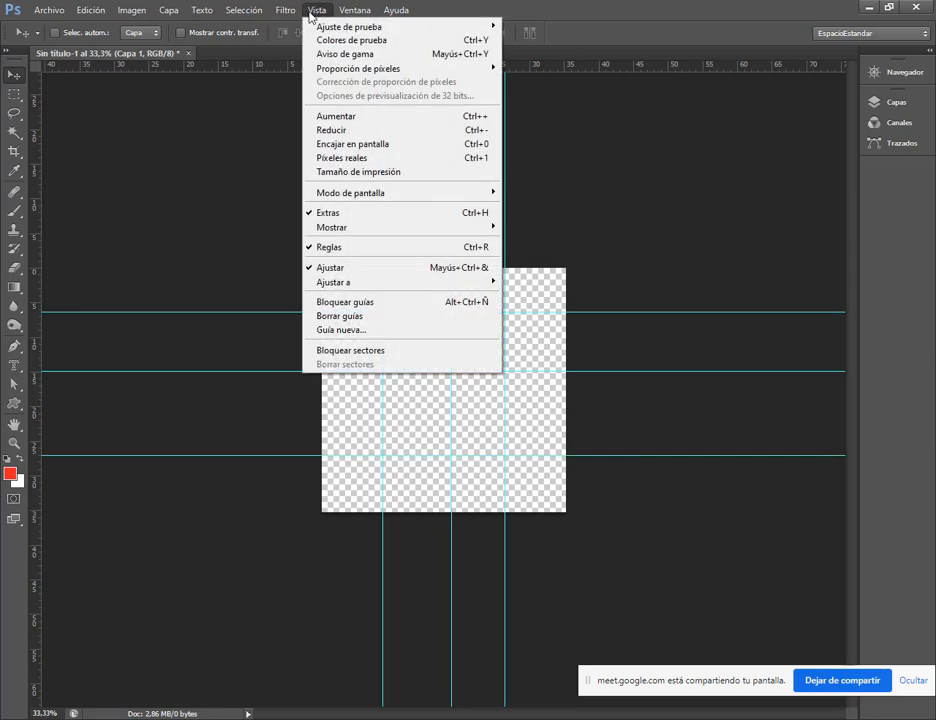
click(397, 321)
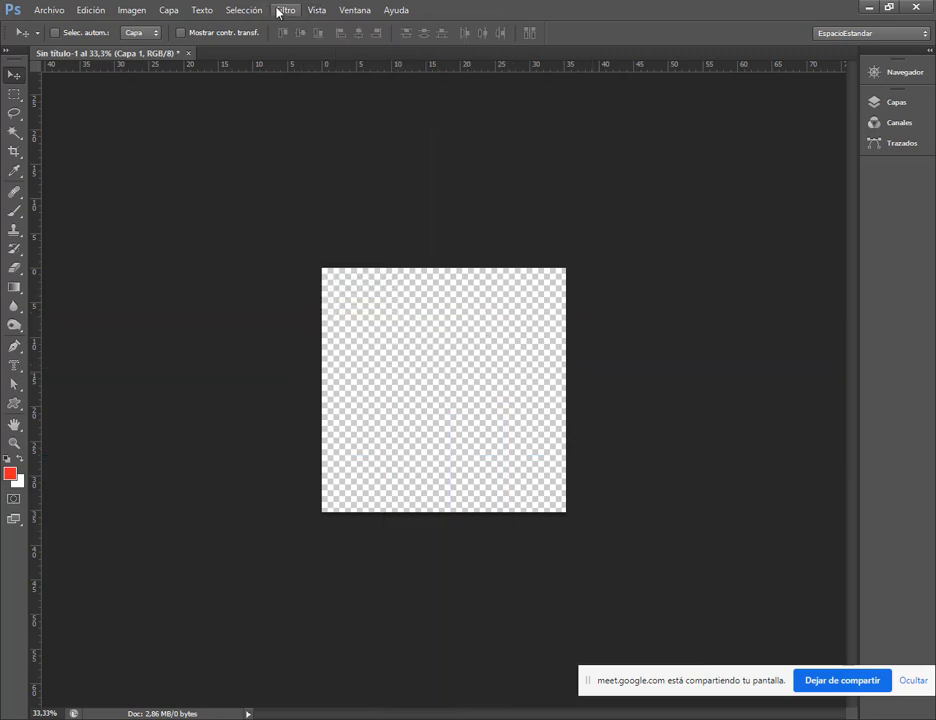
click(317, 11)
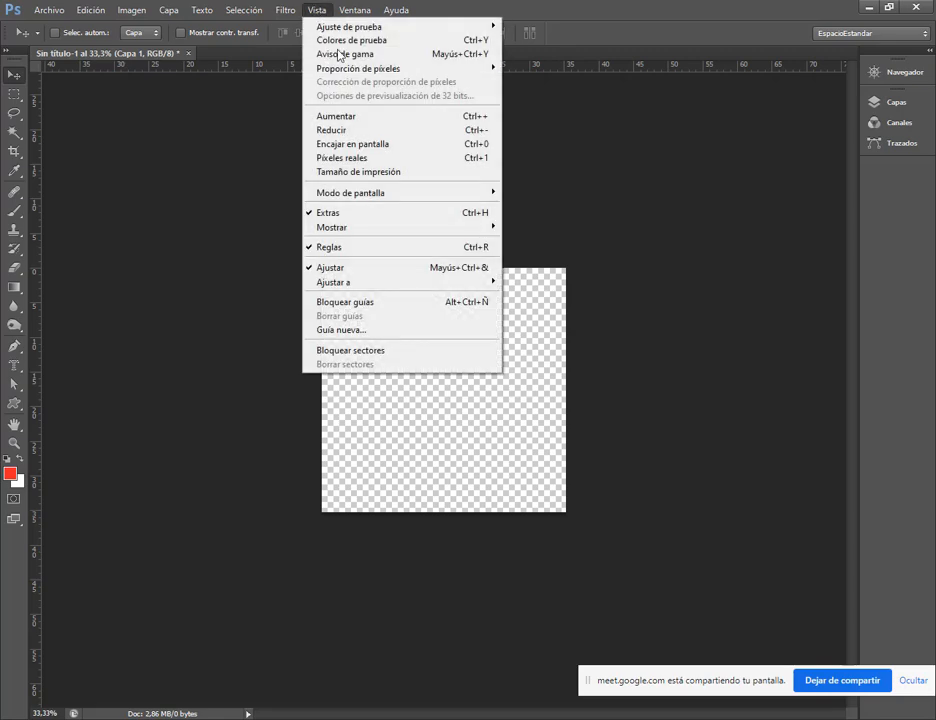
click(340, 328)
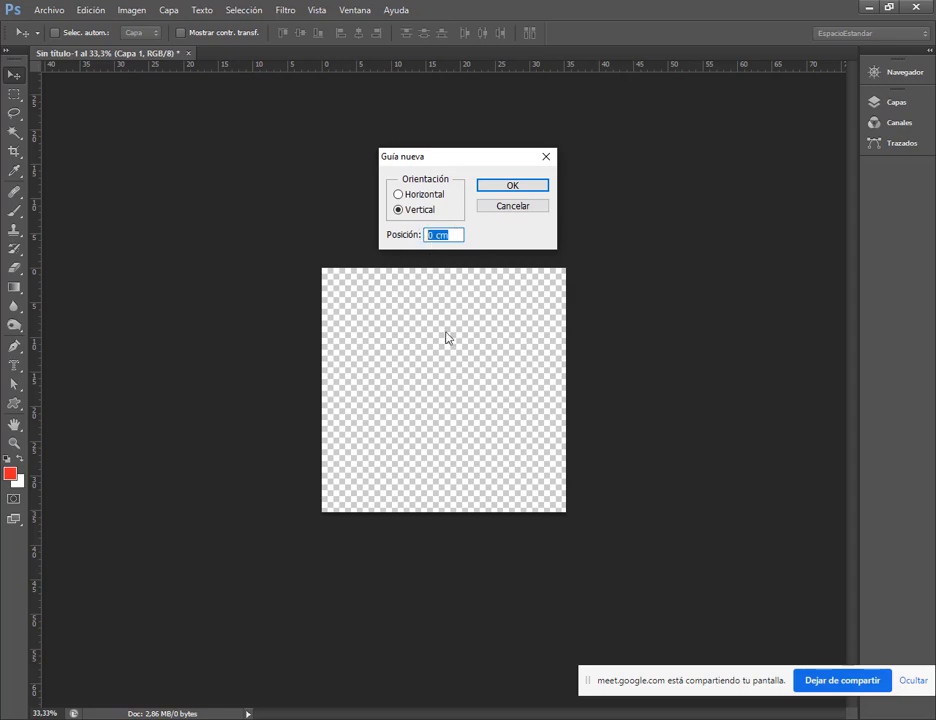
click(512, 209)
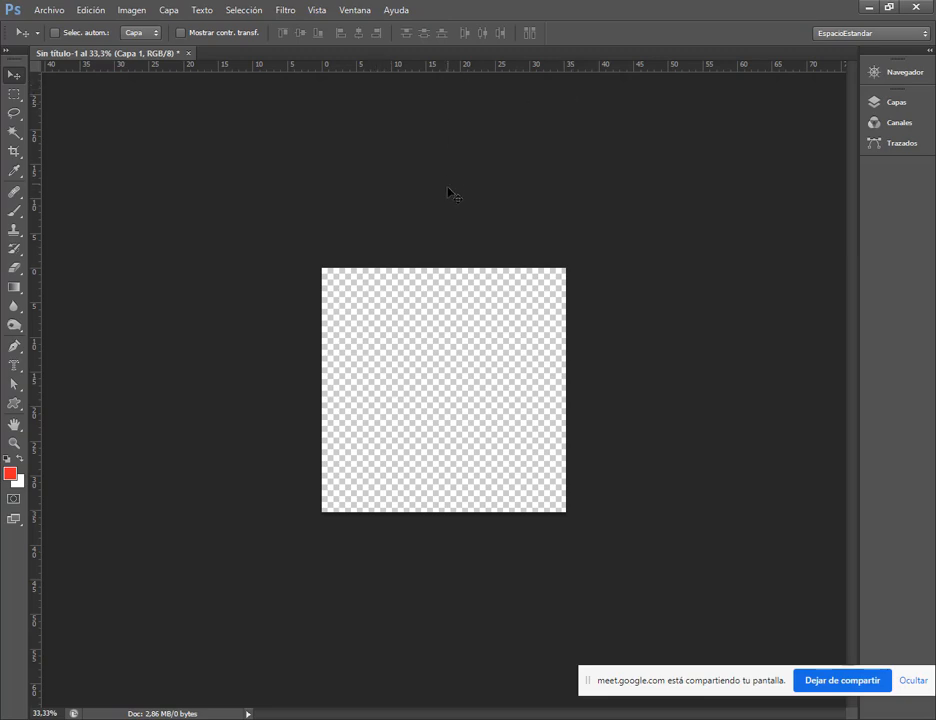
- Set the ruler units to pixels, and reset the foreground and background colours to their defaults
right_click(440, 68)
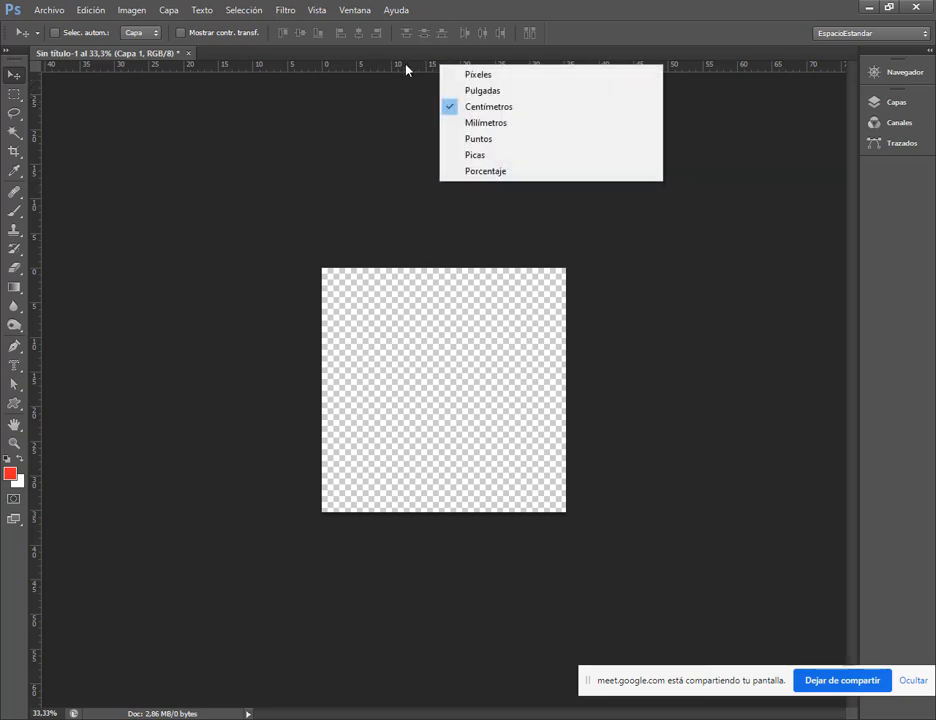
click(495, 75)
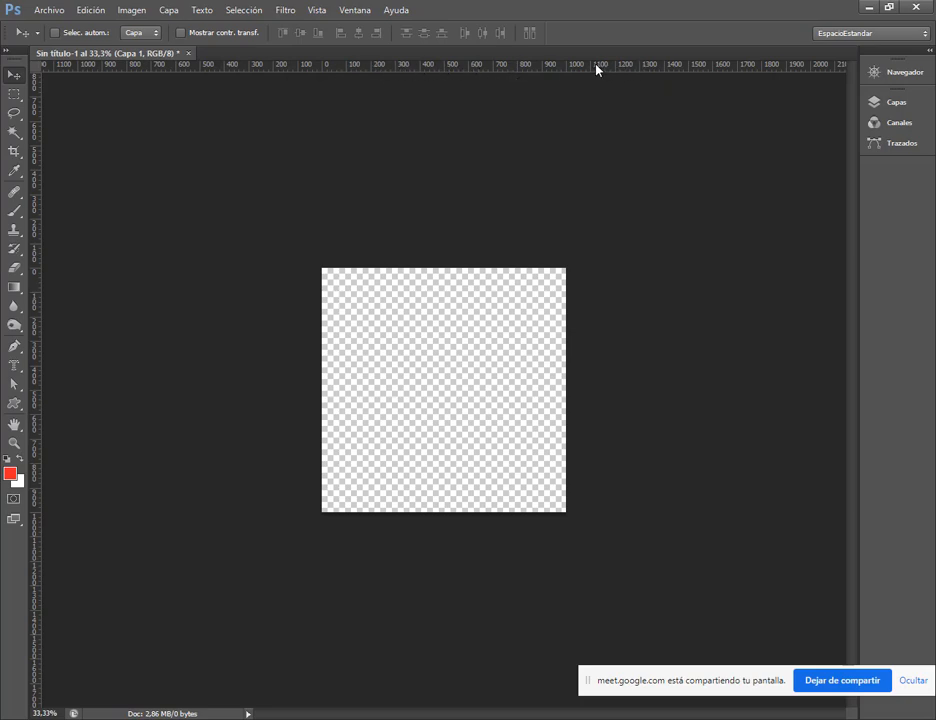
click(7, 458)
- Place a vertical guide at 500 px from the ruler, and switch the ruler units to centimetres
drag(40, 287, 440, 375)
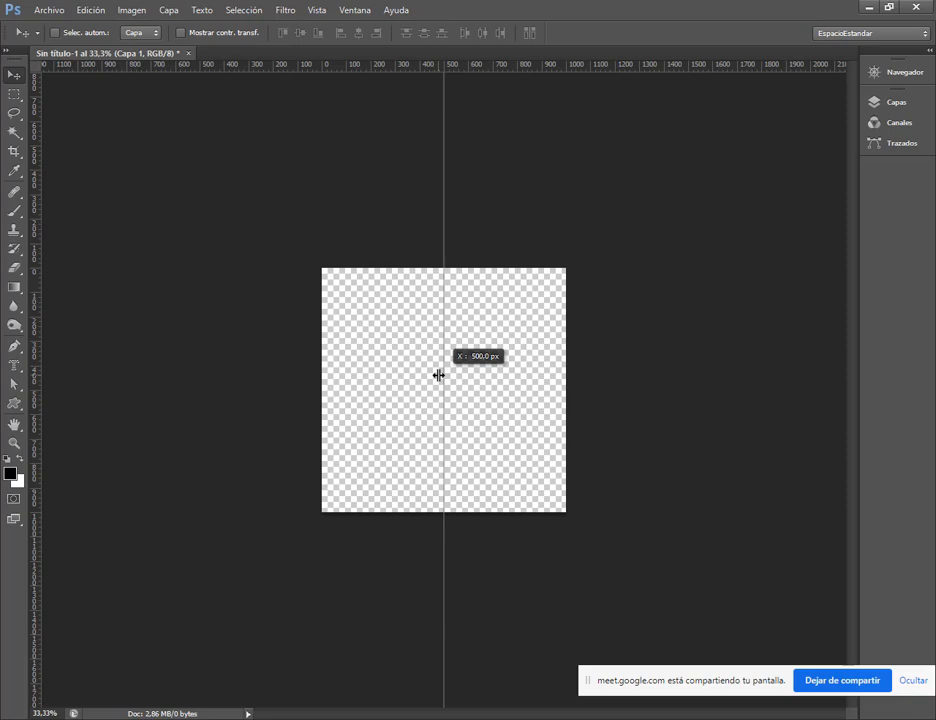
drag(439, 375, 439, 375)
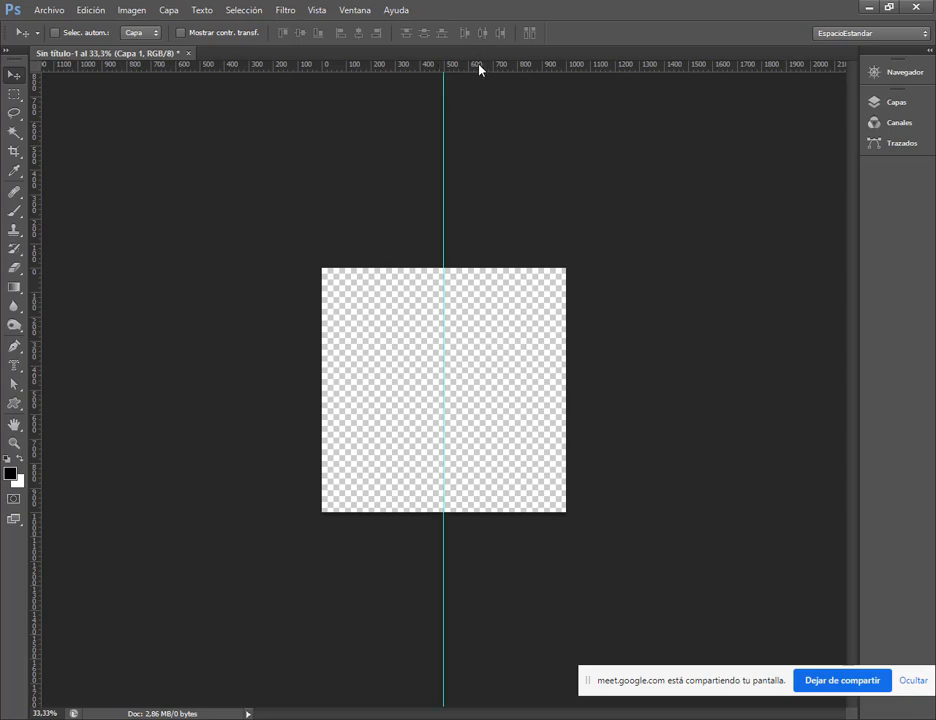
right_click(479, 68)
click(510, 105)
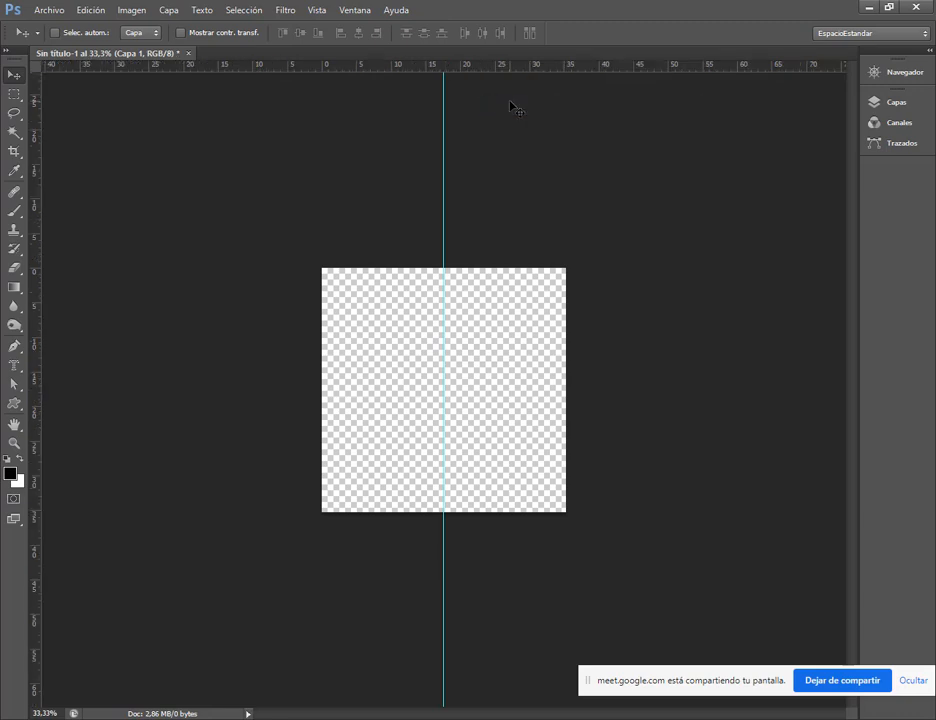
- Place a horizontal guide through the canvas centre, and switch the ruler units back to pixels
drag(445, 68, 414, 396)
right_click(391, 70)
click(416, 78)
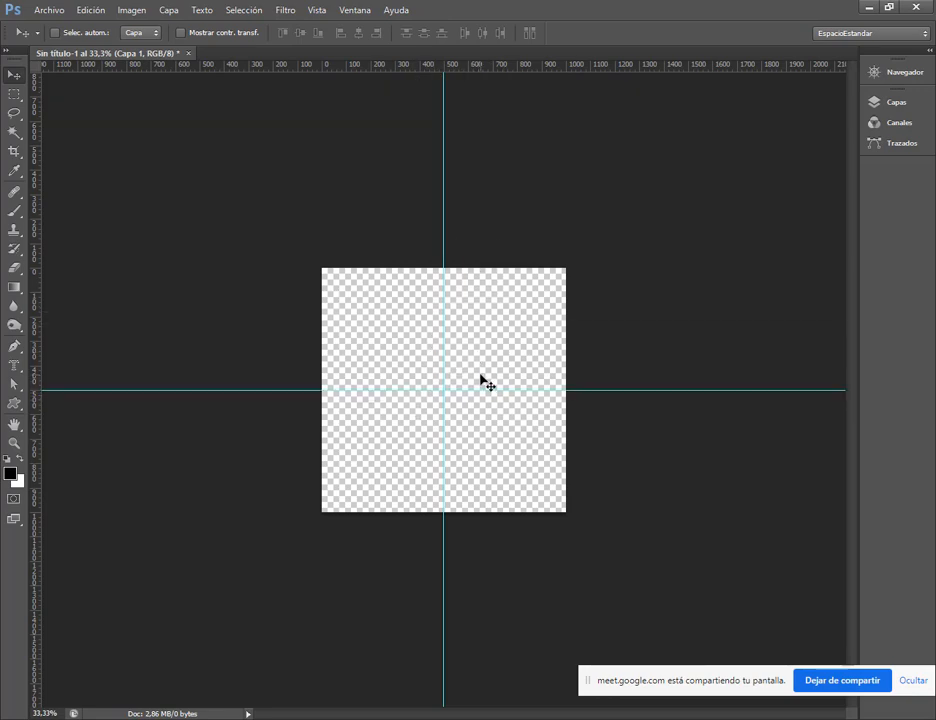
- Clear all the guides, and add a new vertical guide at an exact position of 500 px
click(316, 11)
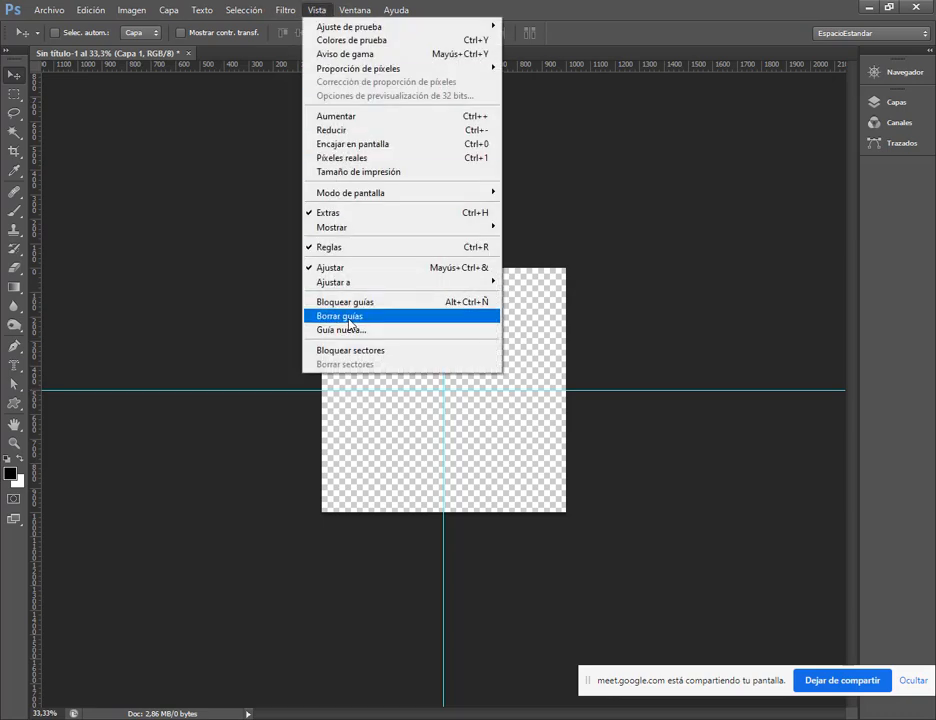
click(340, 316)
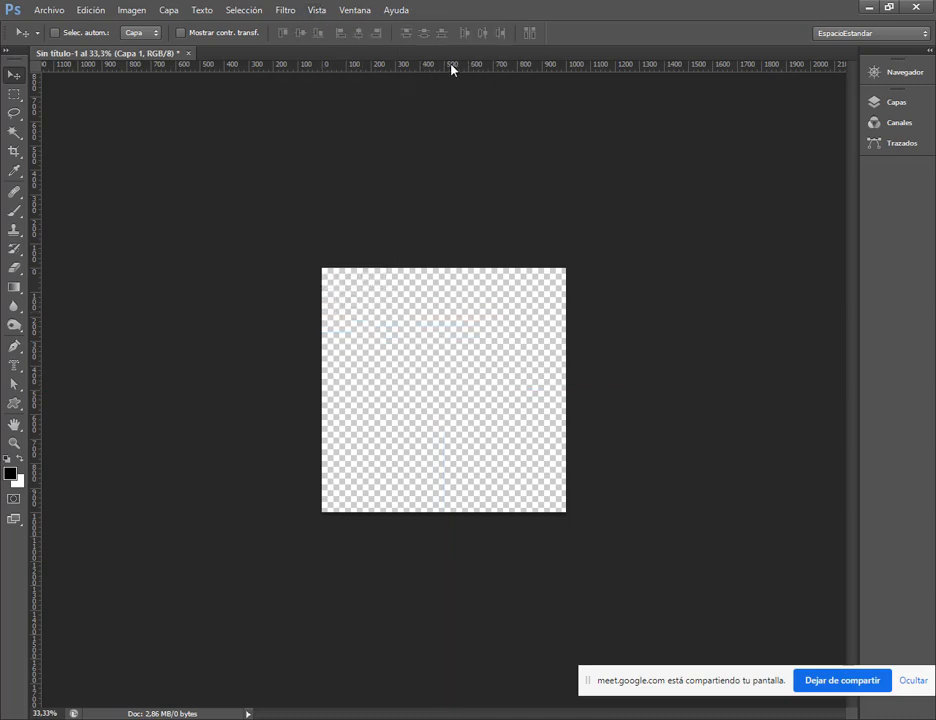
click(311, 12)
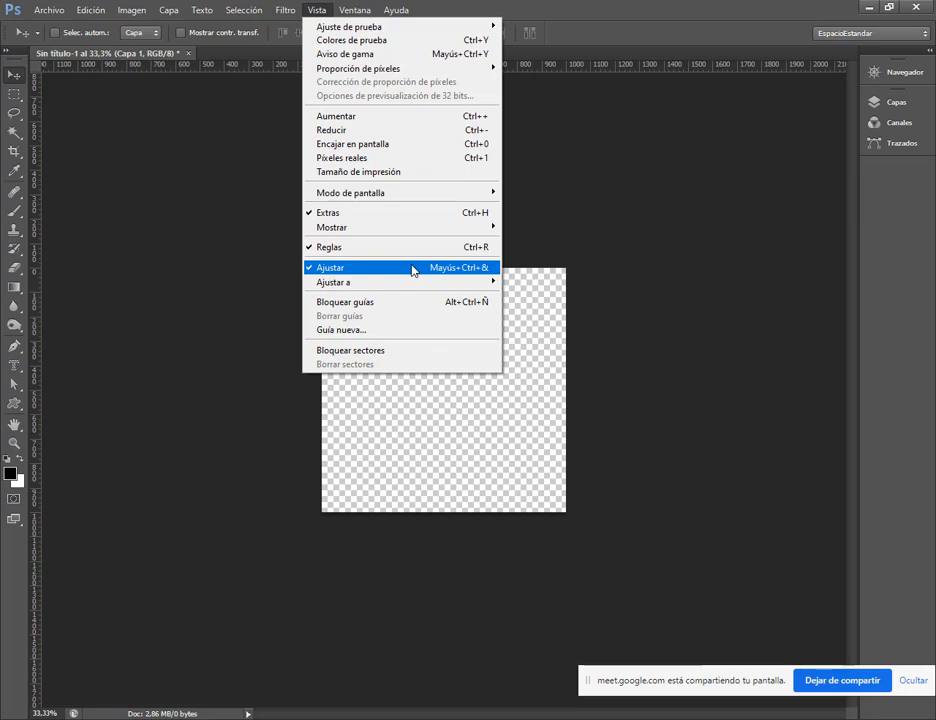
click(372, 328)
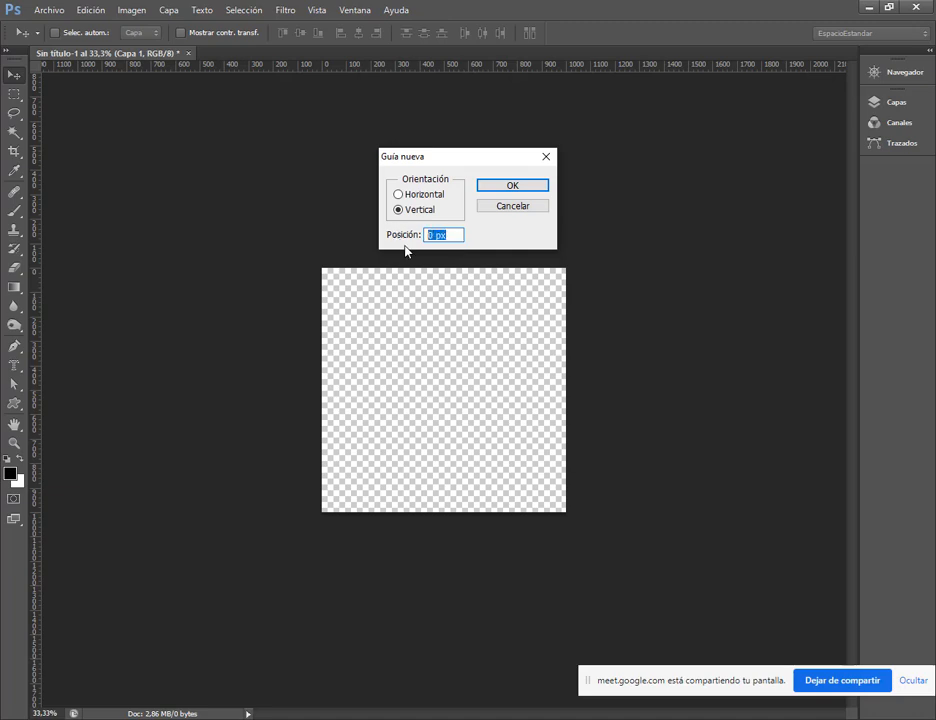
text(500)
key(Return)
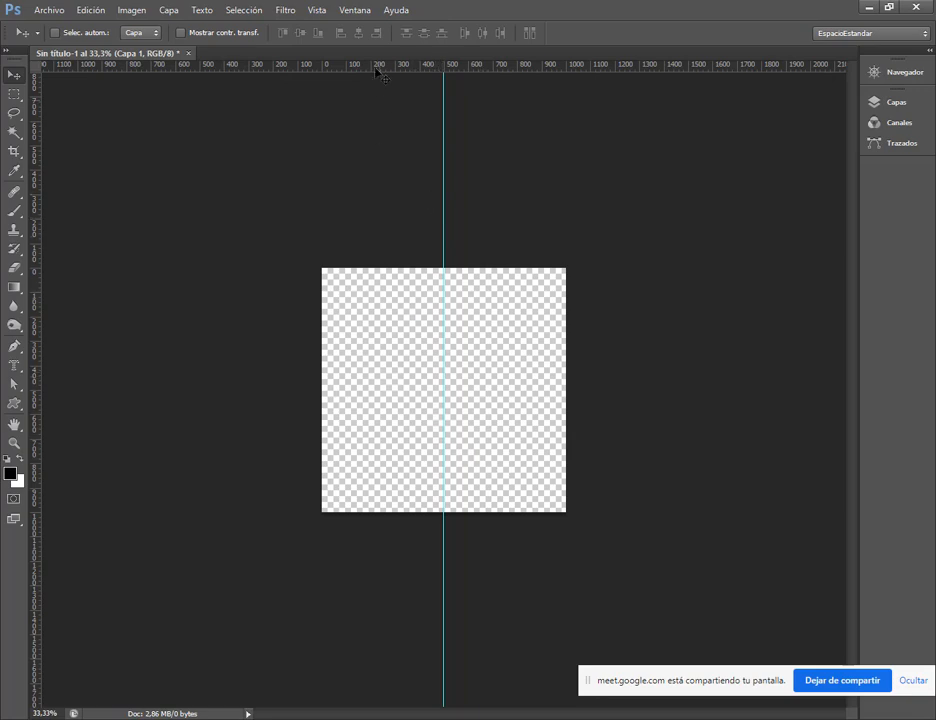
- Set the ruler units to centimetres, and add a new horizontal guide at the 50% position
click(316, 10)
right_click(548, 66)
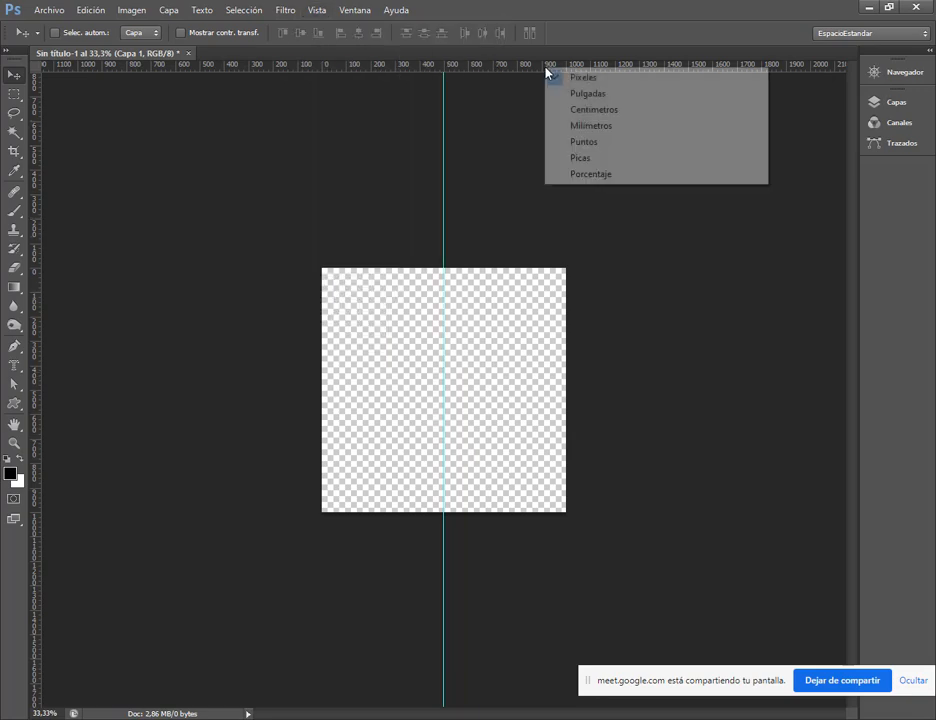
click(317, 10)
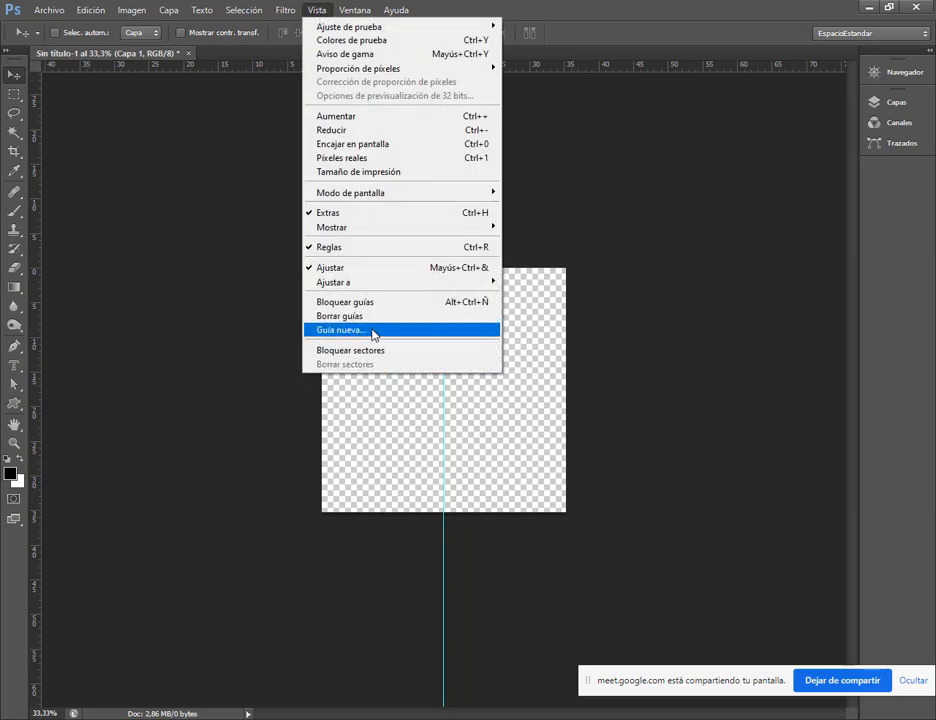
click(385, 330)
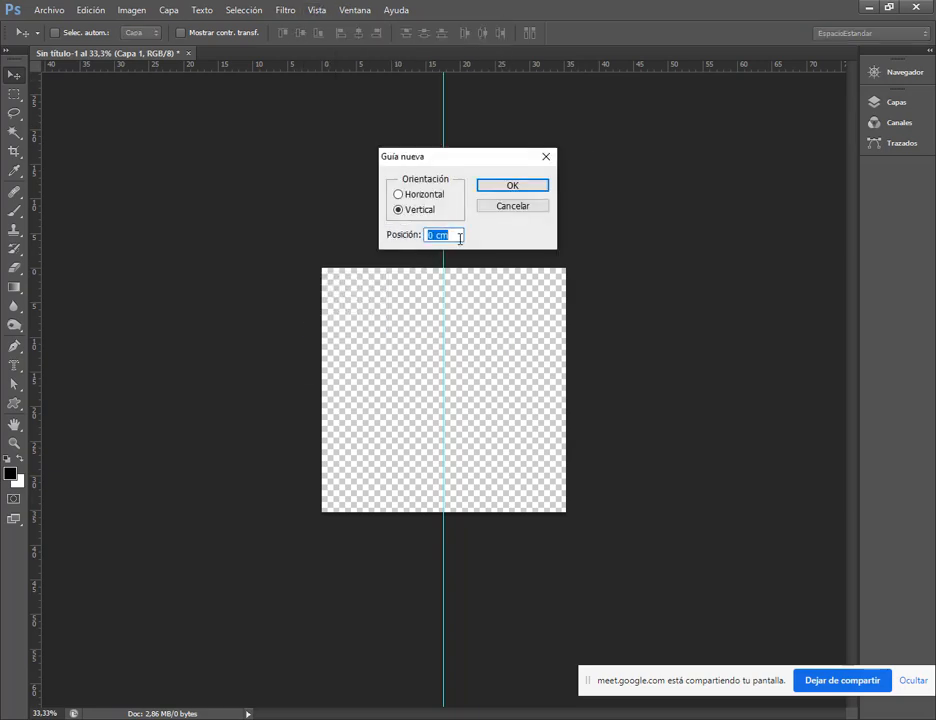
click(430, 199)
drag(459, 235, 405, 236)
click(452, 234)
key(BackSpace)
key(BackSpace)
key(BackSpace)
key(BackSpace)
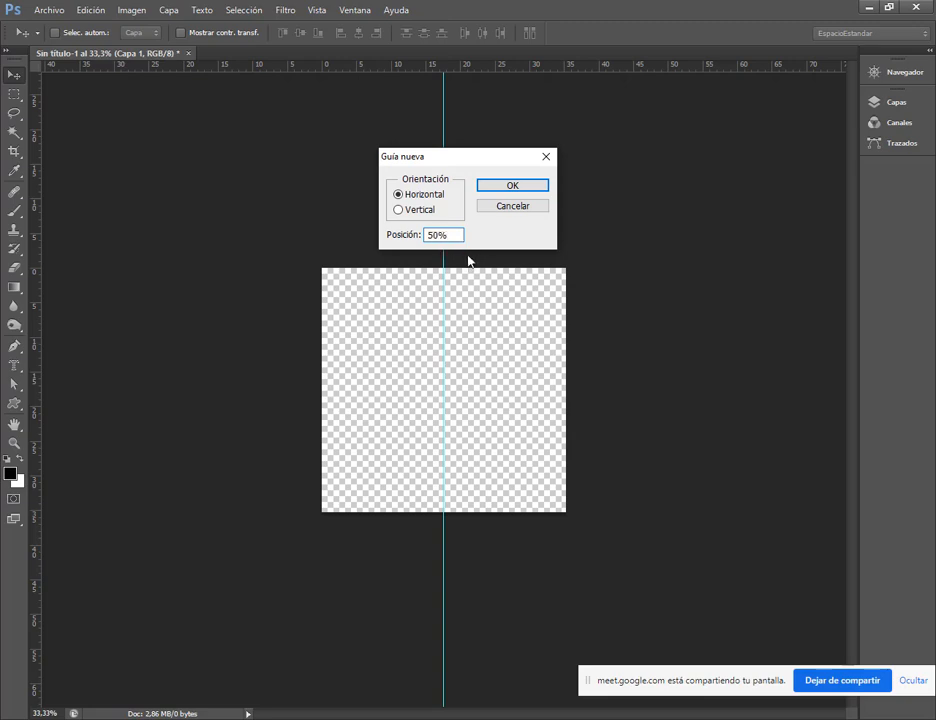
drag(418, 300, 437, 249)
key(ctrl)
key(Escape)
click(493, 189)
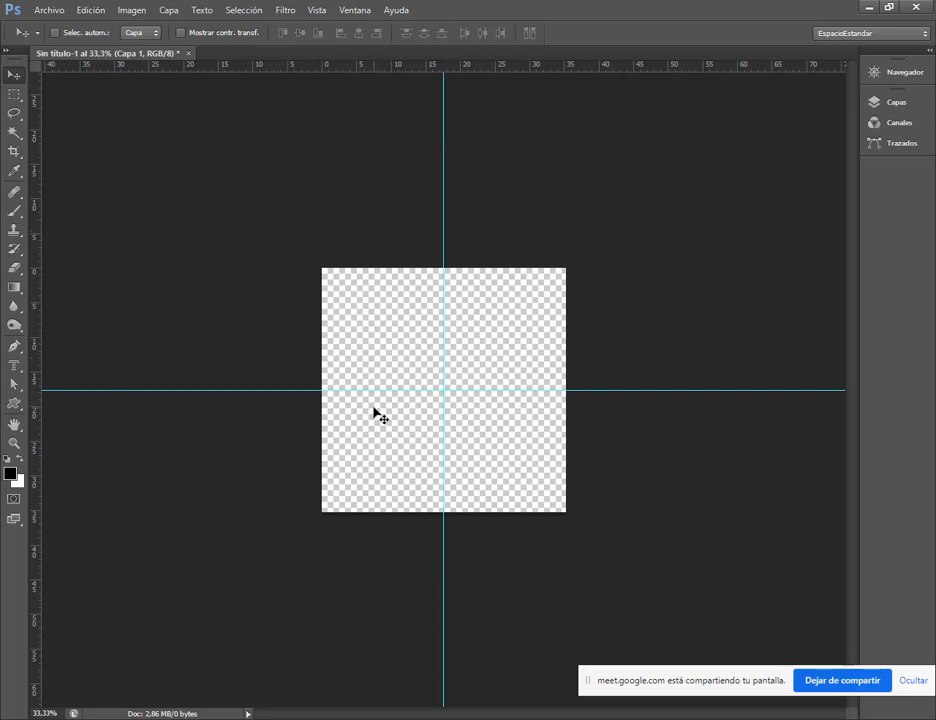
- Arrange Photoshop beside the collage PDF, and bring the PDF's step 3 on drawing three rectangles into view
key(super+Right)
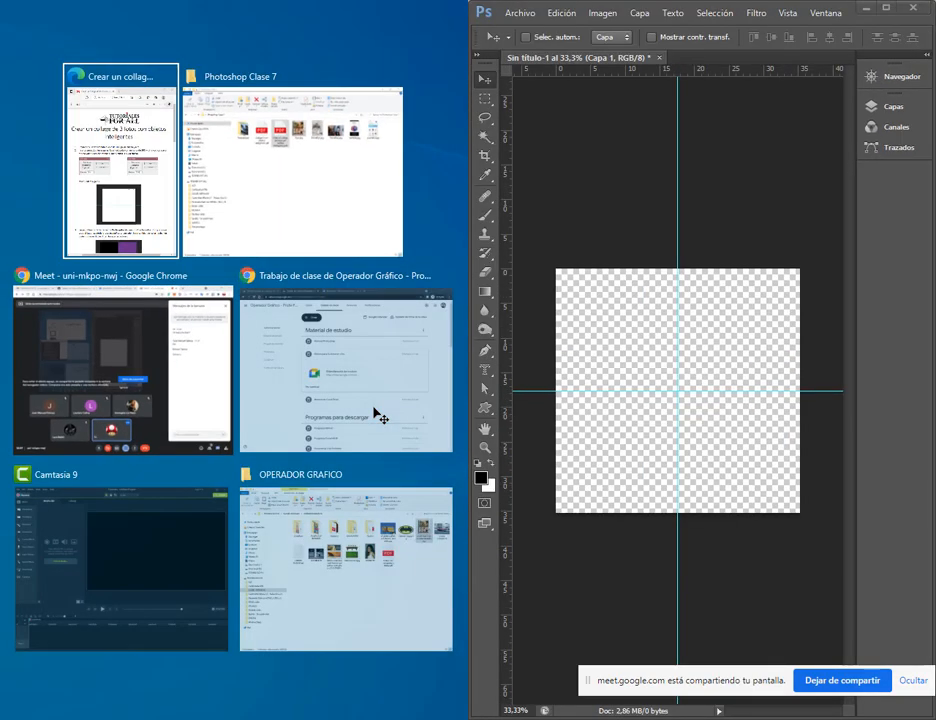
key(Return)
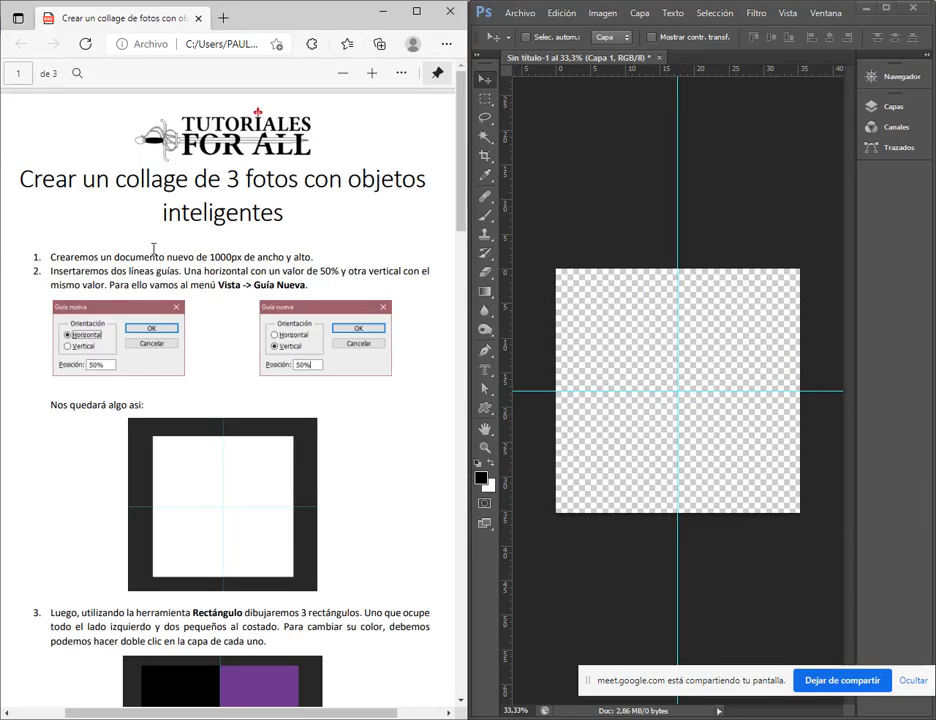
scroll(157, 261, down, 3)
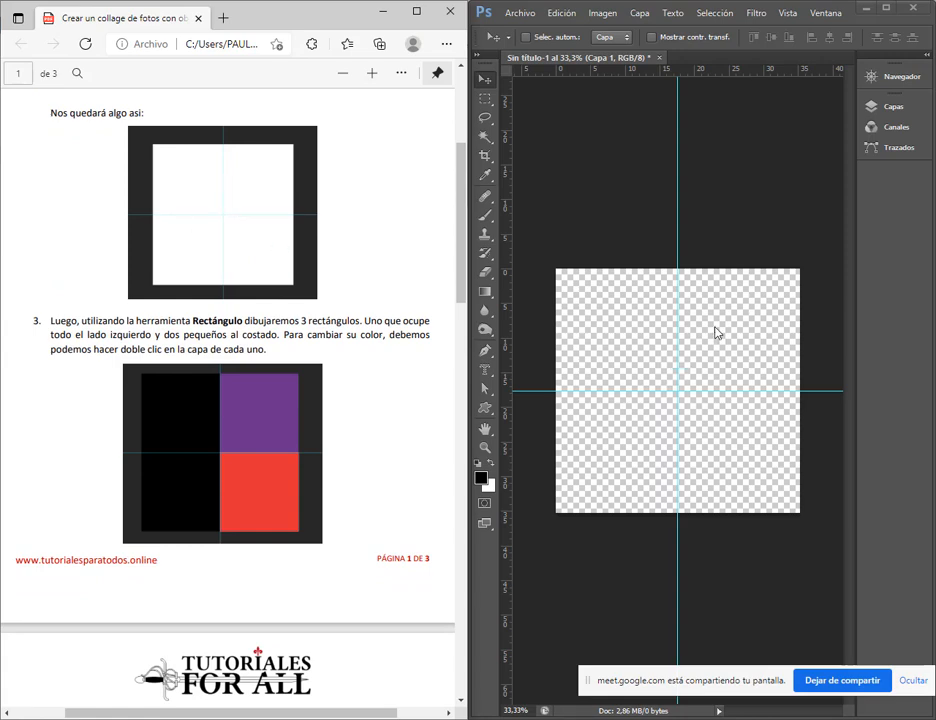
- Following PDF step 3, draw a rectangle about 506 × 998 px over the canvas's left half with the Rectangle tool
scroll(110, 333, down, 1)
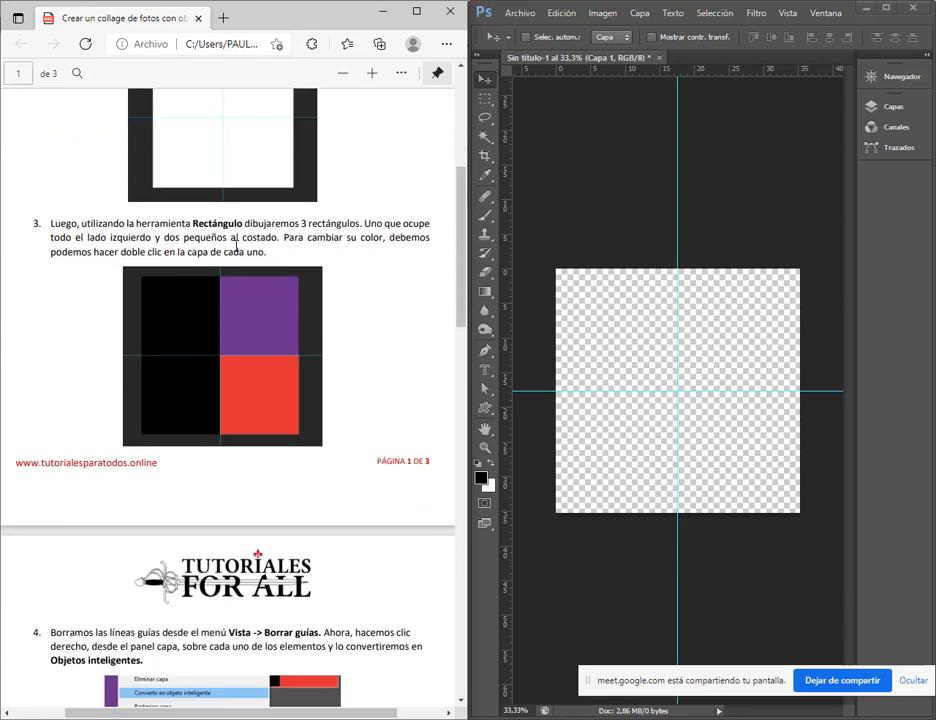
double_click(302, 223)
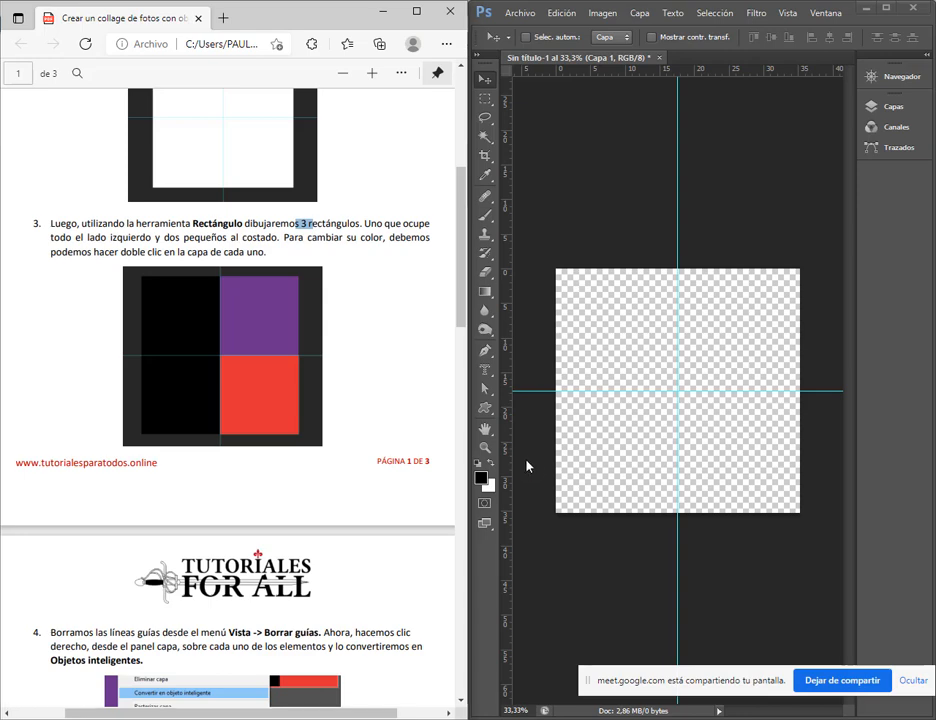
drag(565, 344, 491, 403)
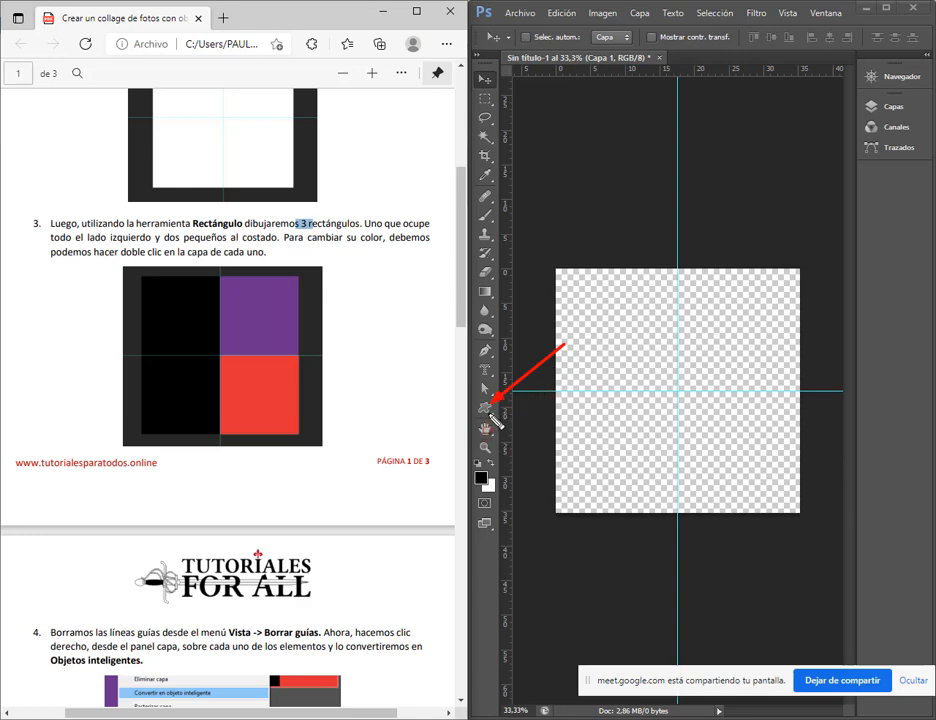
key(Escape)
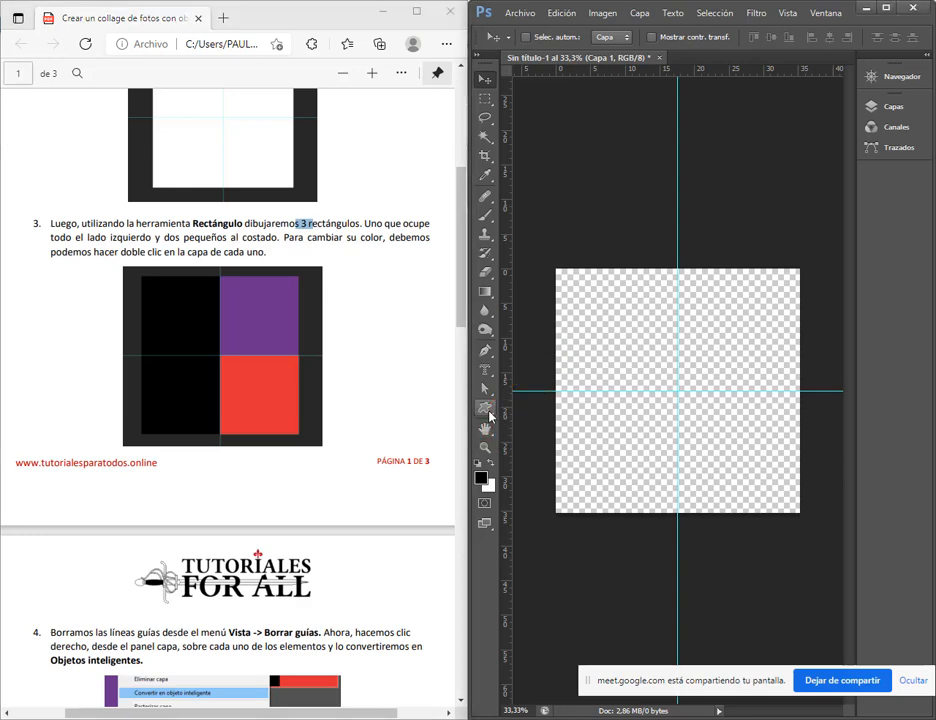
click(486, 409)
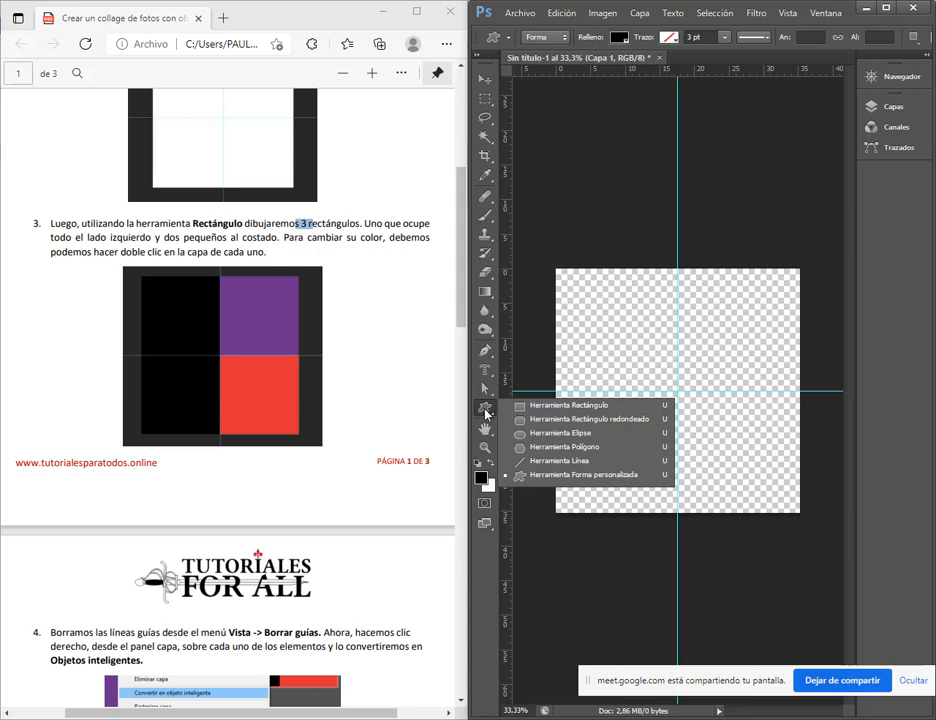
click(522, 405)
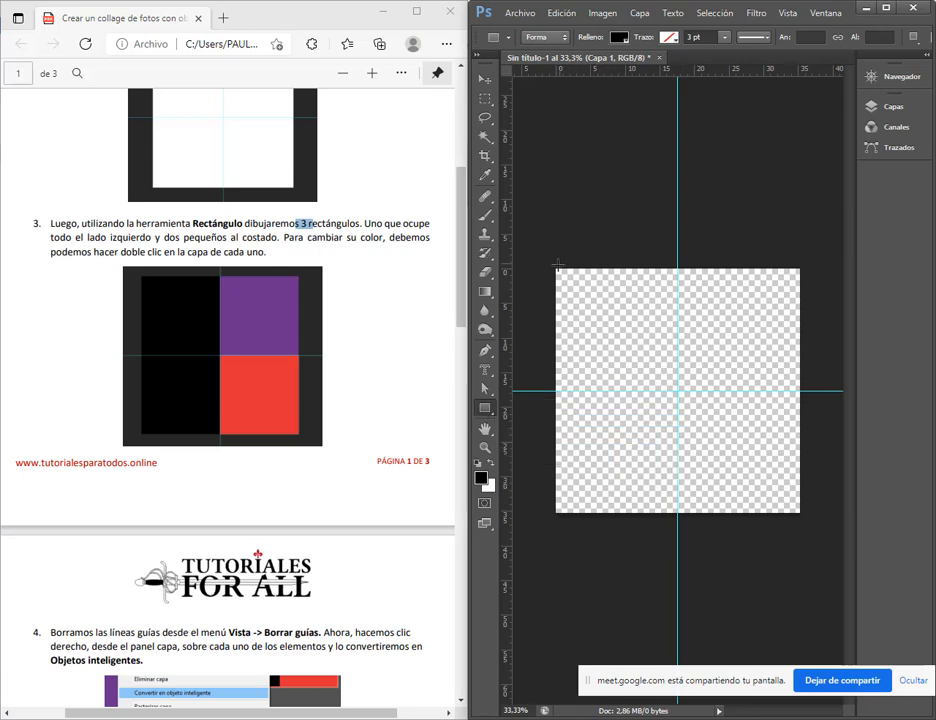
drag(552, 267, 677, 512)
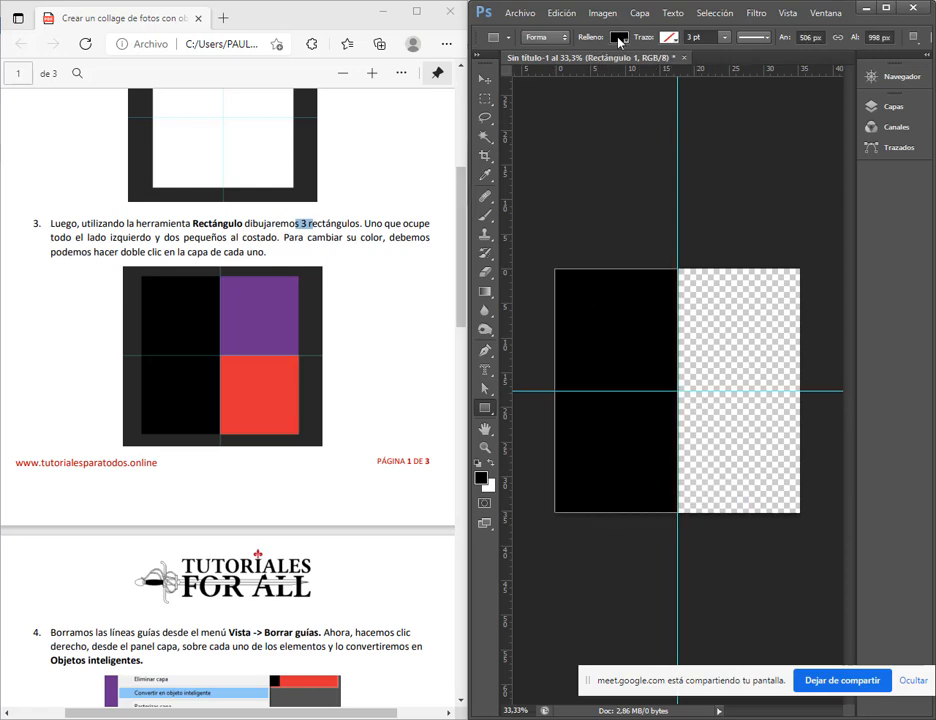
- Fill the left-half rectangle with a medium blue swatch
click(617, 38)
click(585, 121)
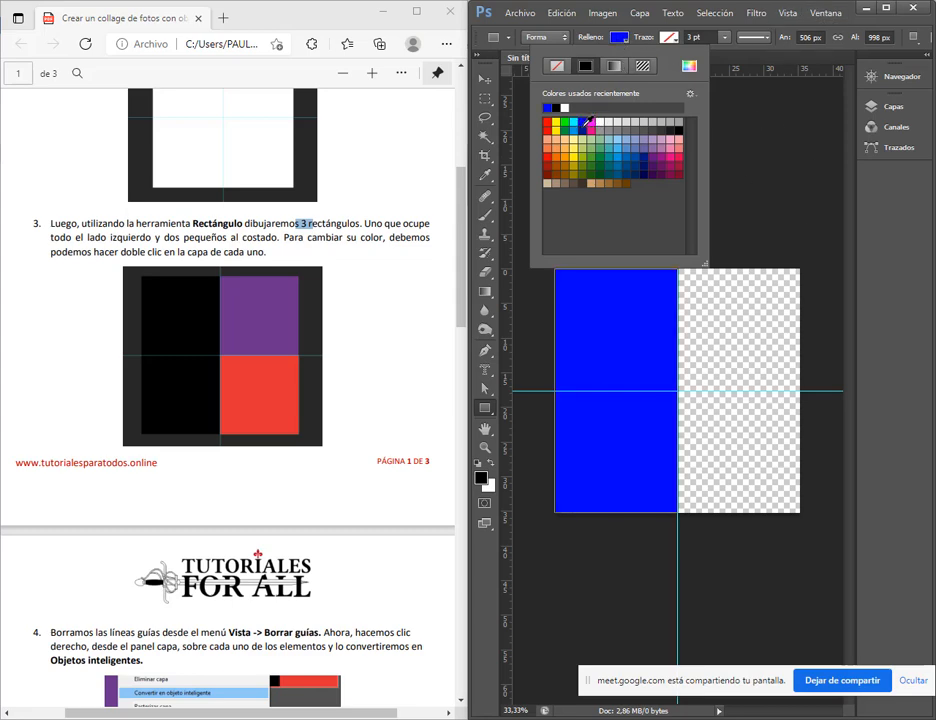
click(572, 130)
click(740, 95)
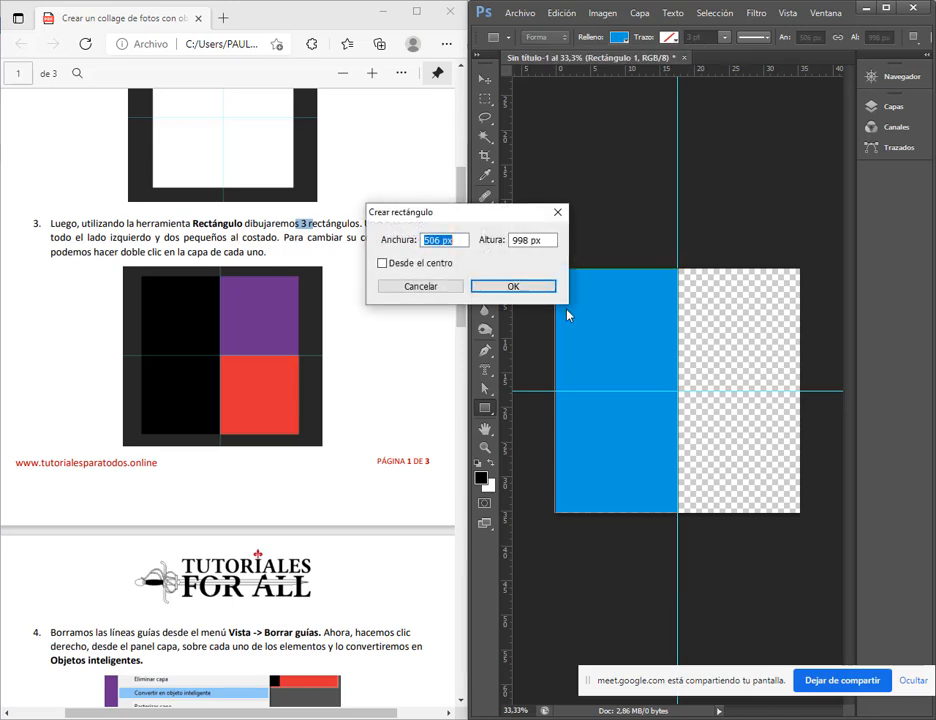
click(437, 290)
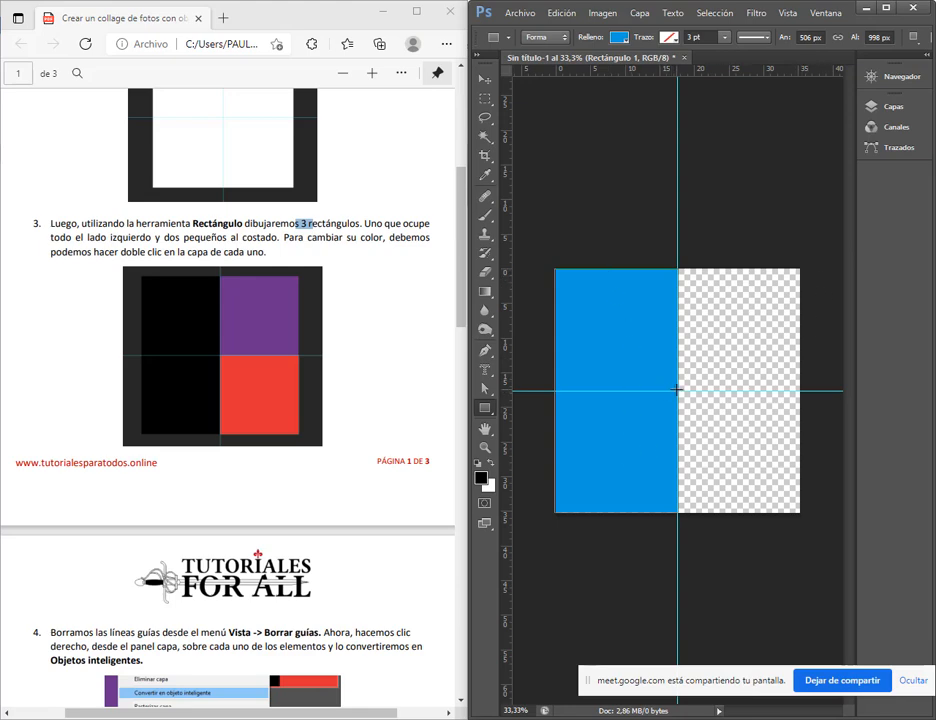
- Draw a rectangle about 503 × 500 px in the canvas's upper-right quarter and fill it with light purple
drag(678, 392, 797, 268)
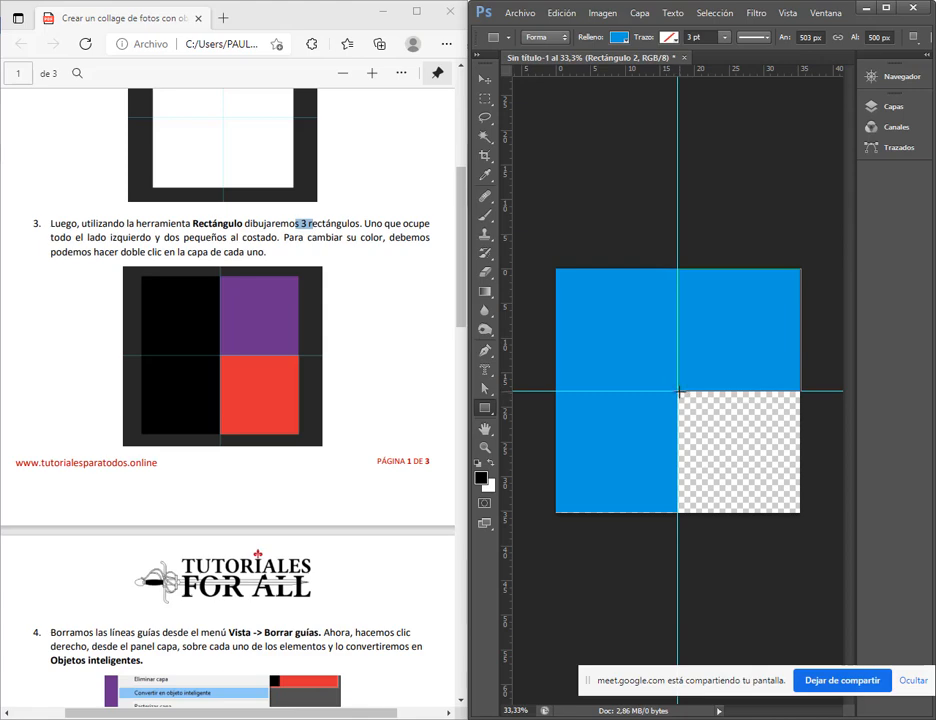
click(618, 38)
click(661, 140)
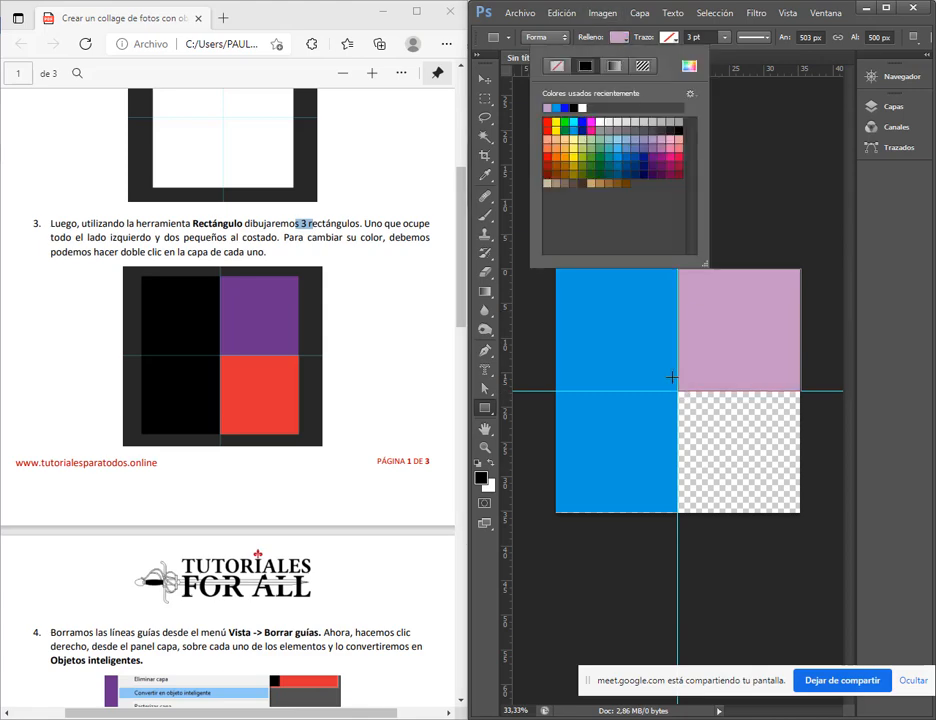
click(673, 387)
- Draw a rectangle about 498 × 500 px in the canvas's lower-right quarter and fill it with dark green
drag(678, 392, 795, 510)
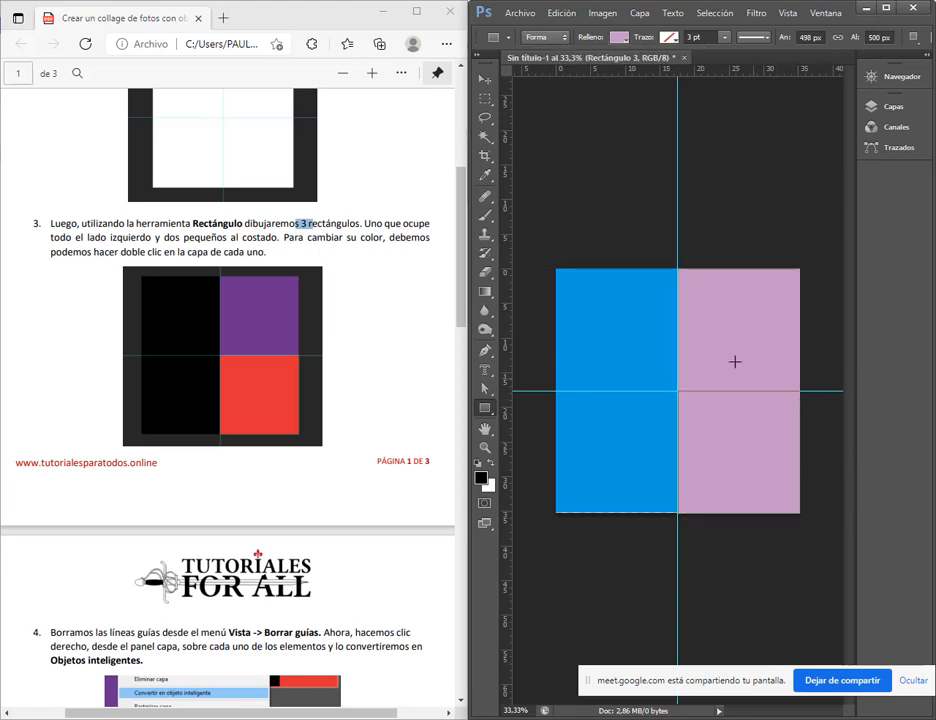
click(619, 37)
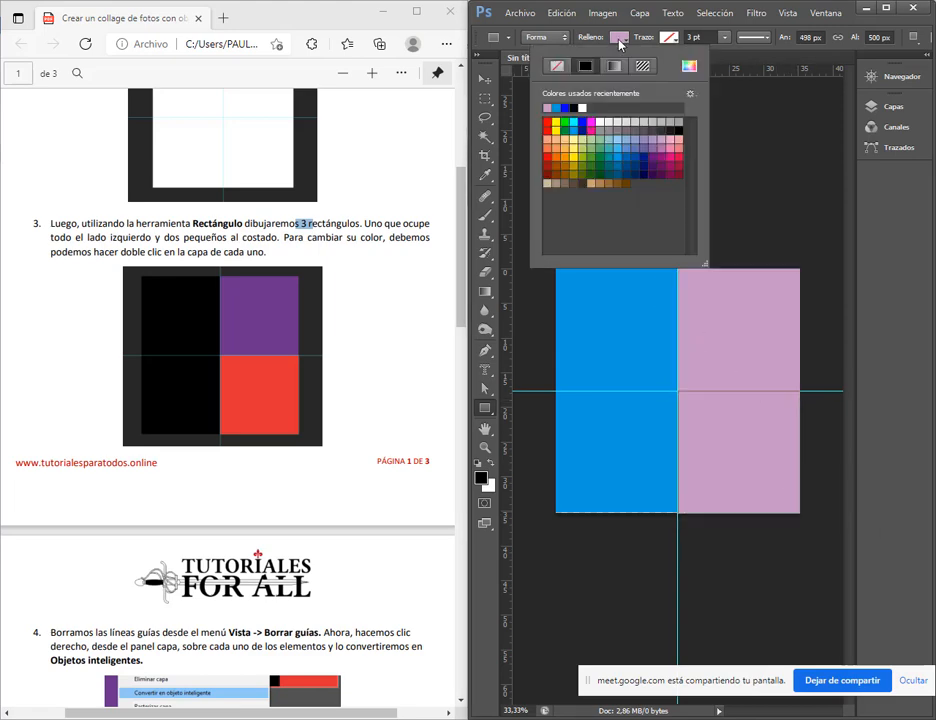
click(595, 170)
click(775, 56)
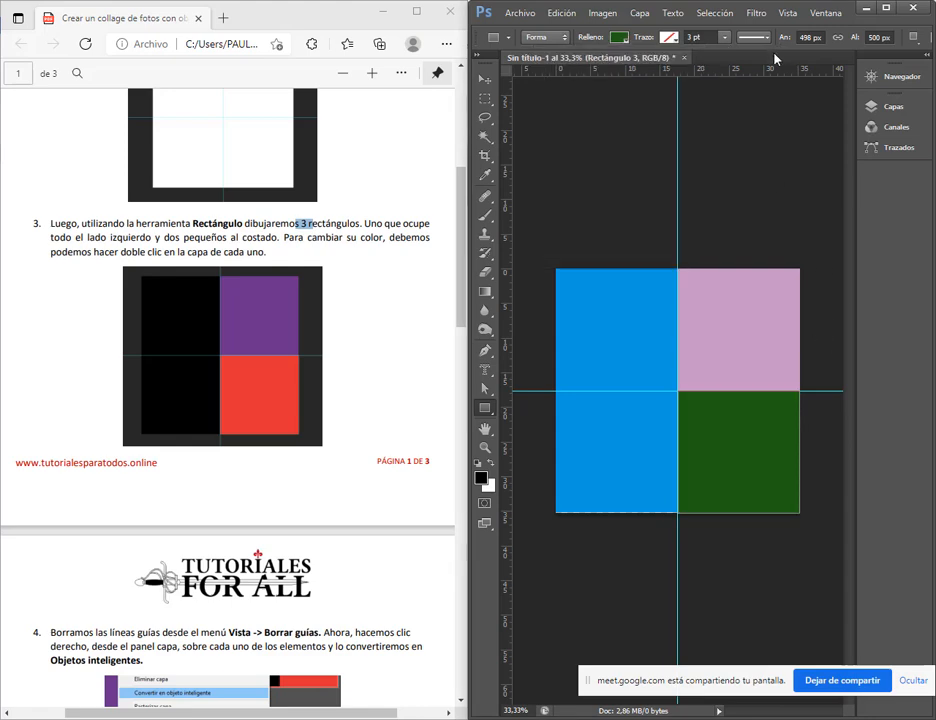
- Select the blue and light purple rectangles in turn with the Path Selection tool, and clear all the guides
click(480, 396)
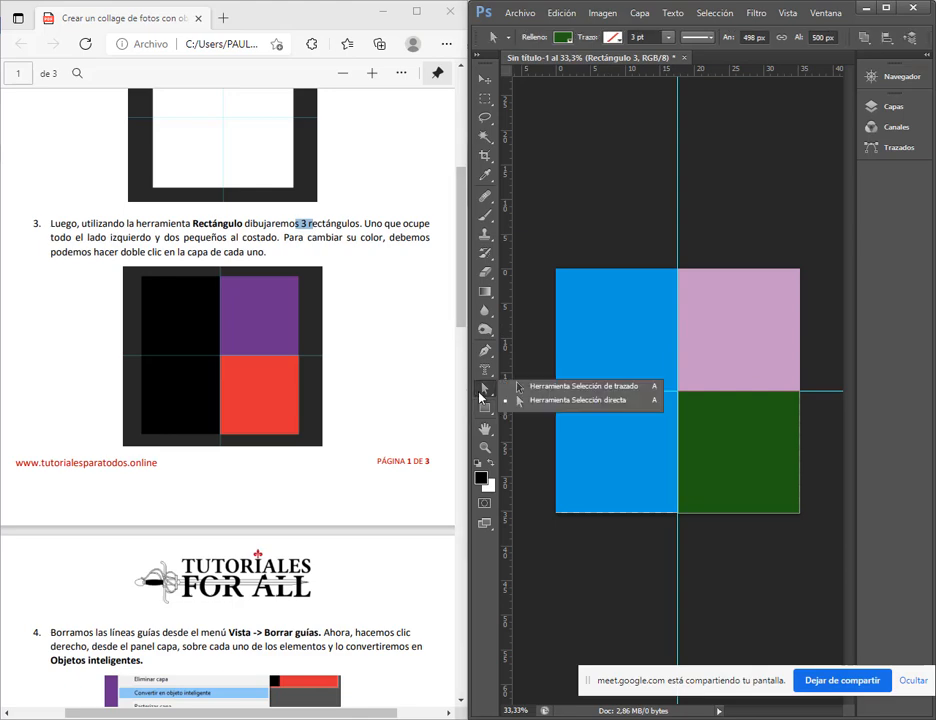
click(619, 388)
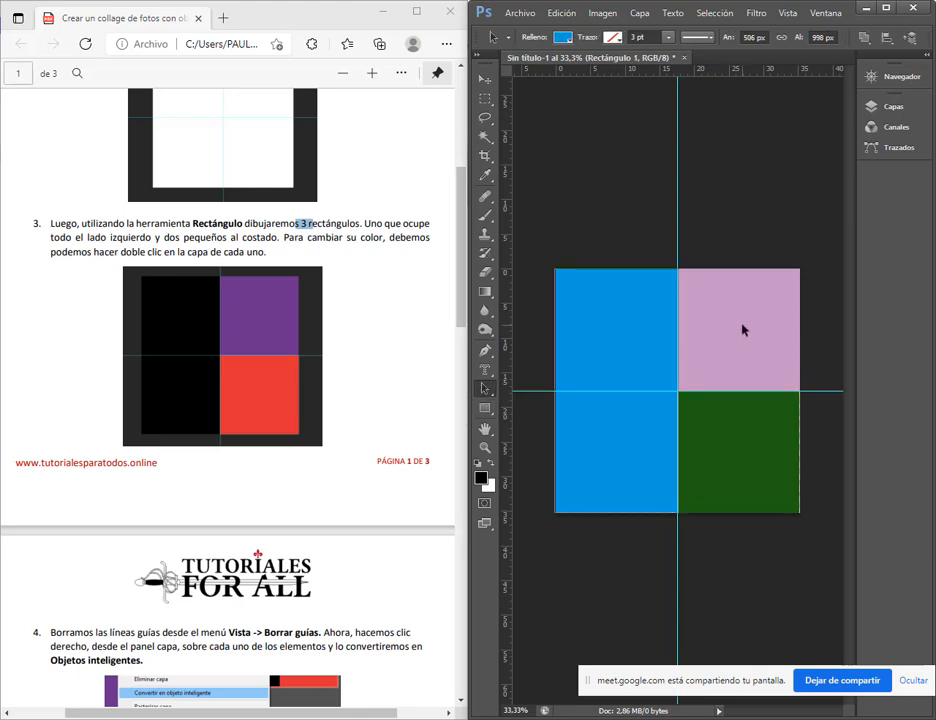
click(735, 357)
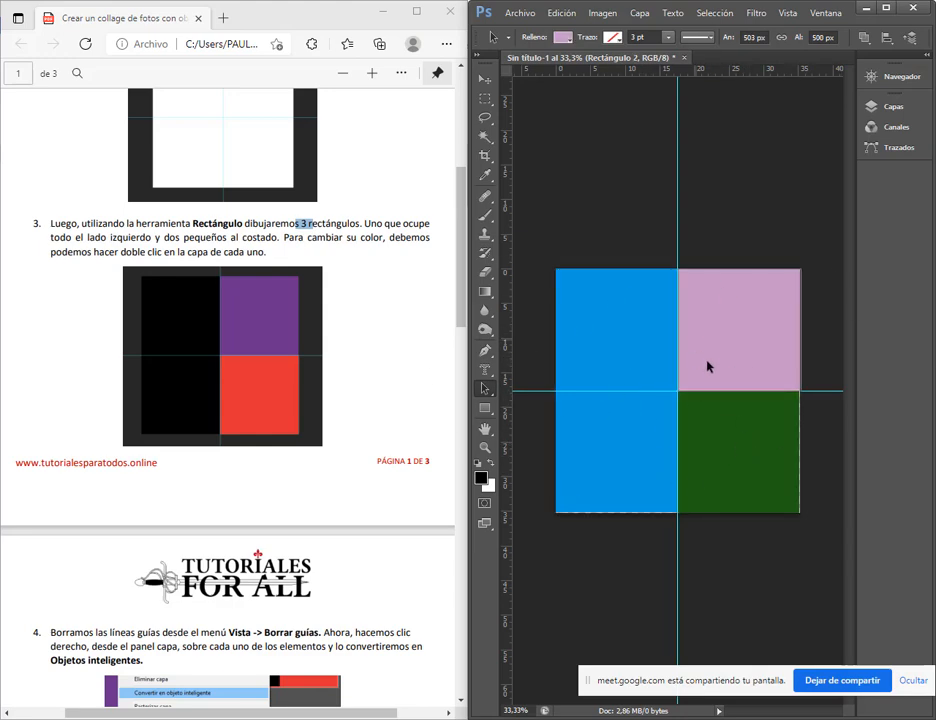
click(785, 14)
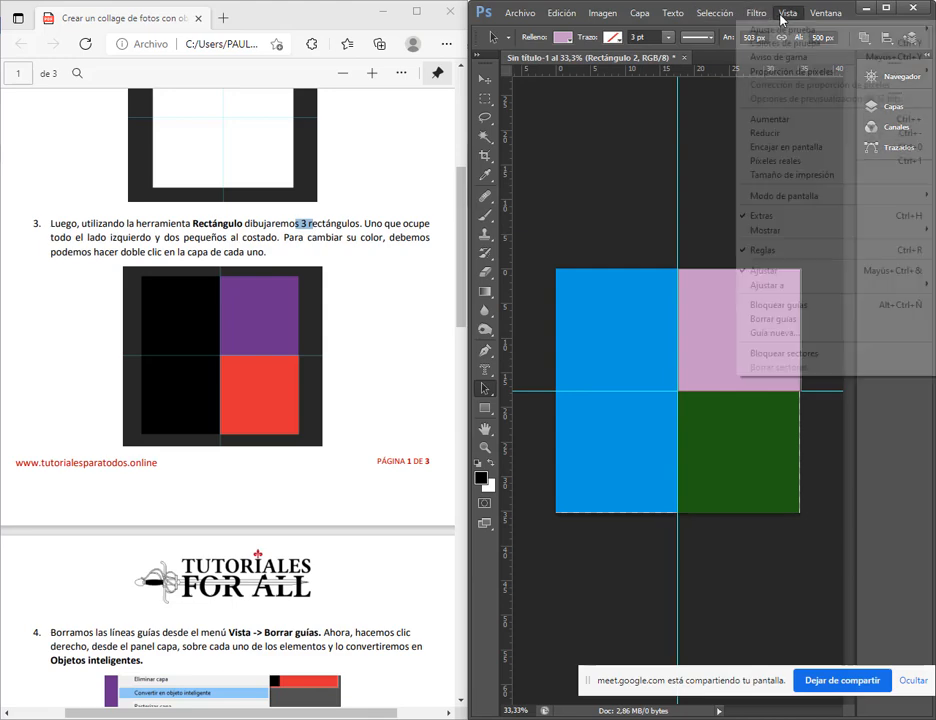
click(790, 321)
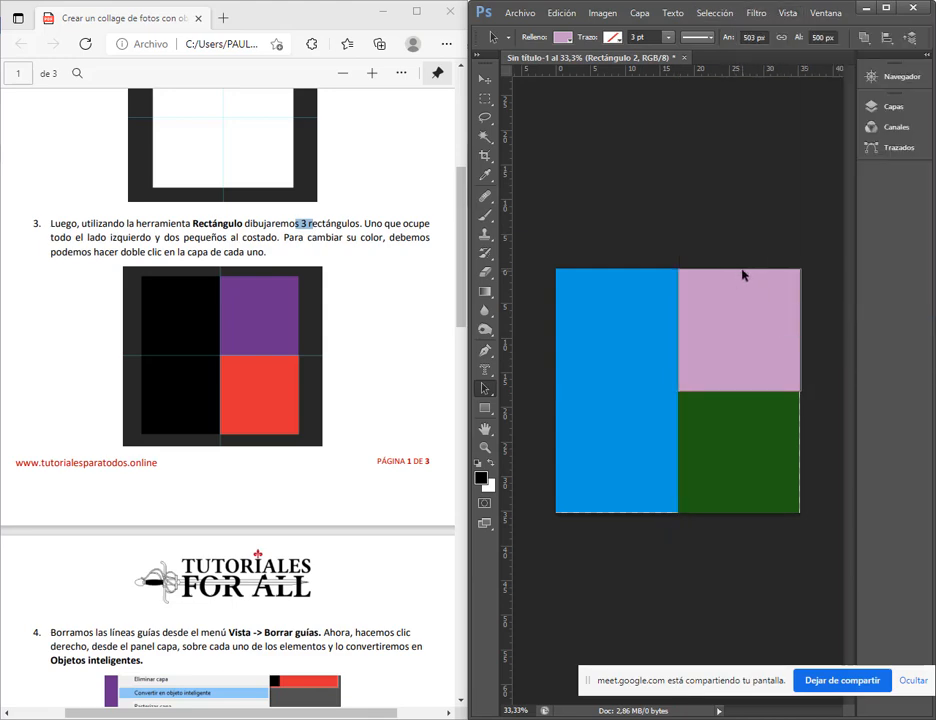
- Enlarge the green rectangle slightly past the canvas's lower-right corner, to about 510 × 512 px
click(766, 452)
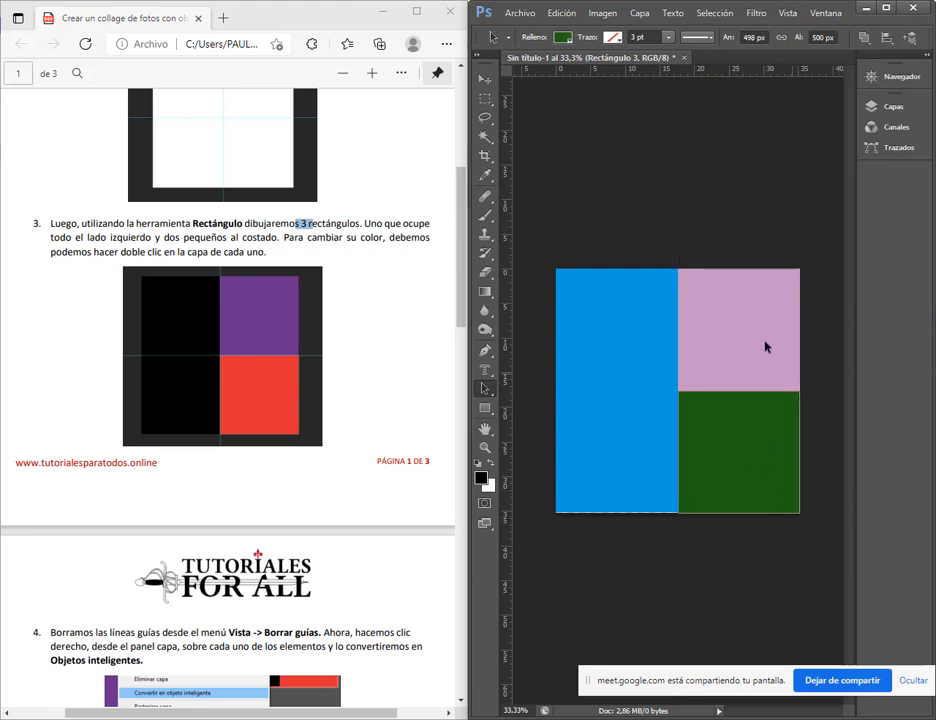
click(889, 8)
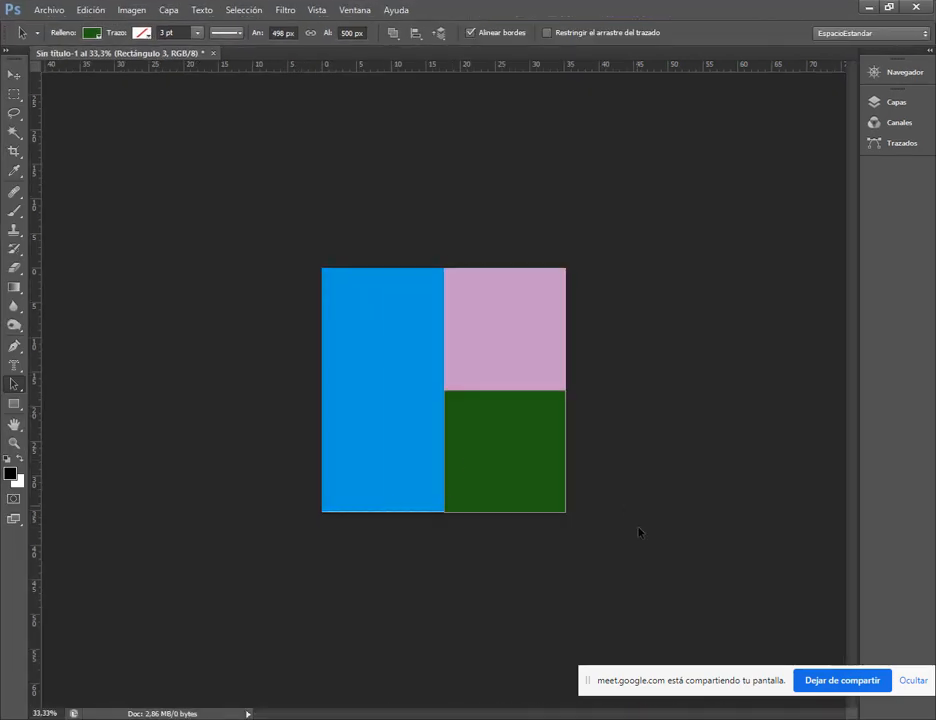
key(ctrl+plus)
key(ctrl+t)
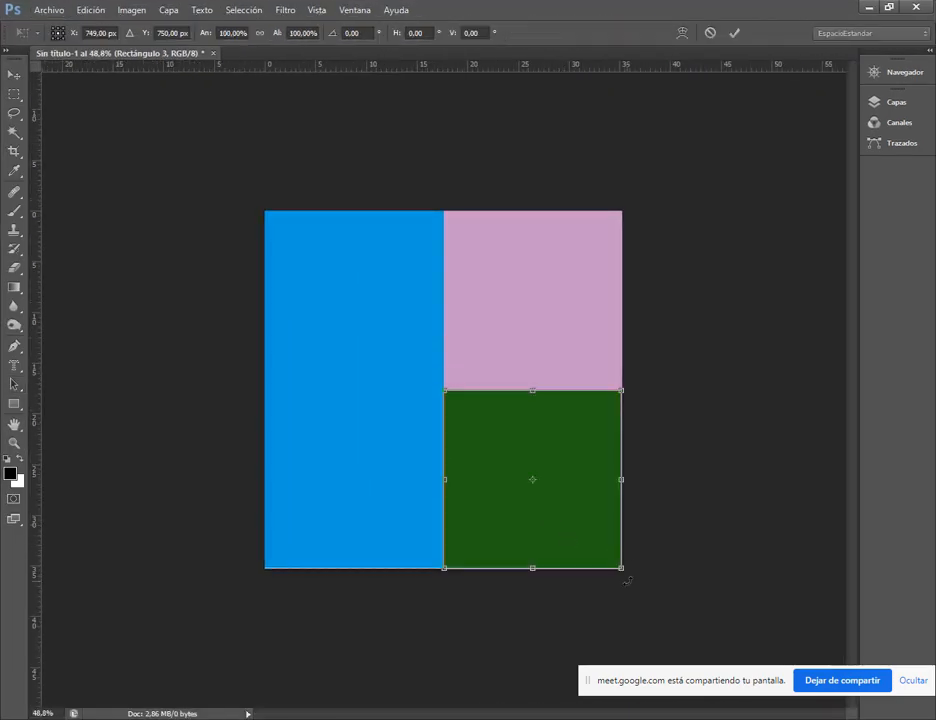
drag(628, 574, 632, 579)
key(Return)
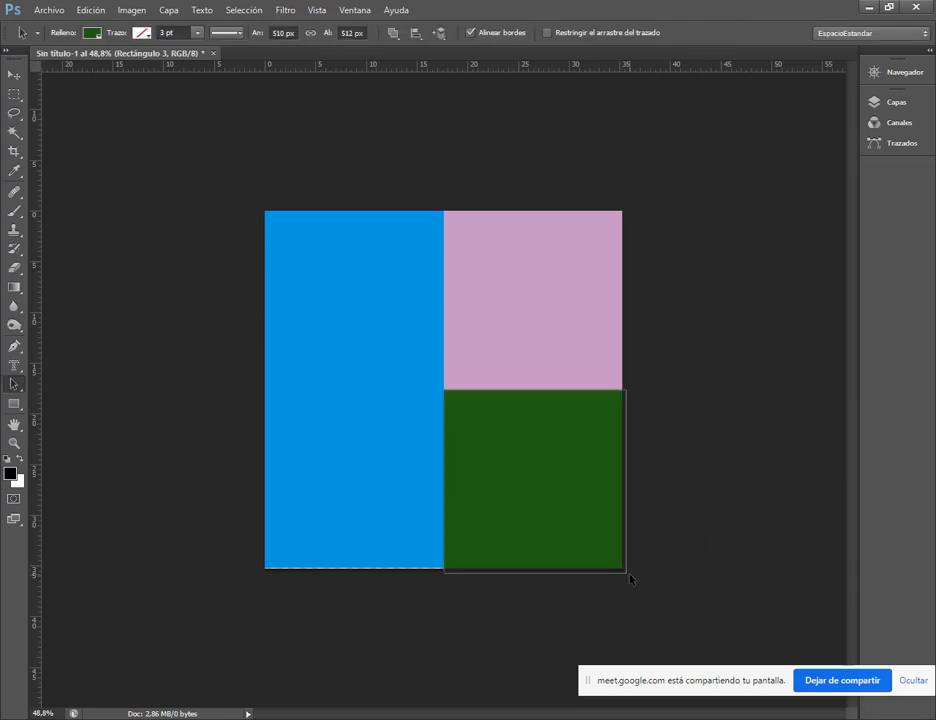
- Set Photoshop beside the collage PDF again, and review the PDF's steps 4 to 6 on smart objects
click(516, 338)
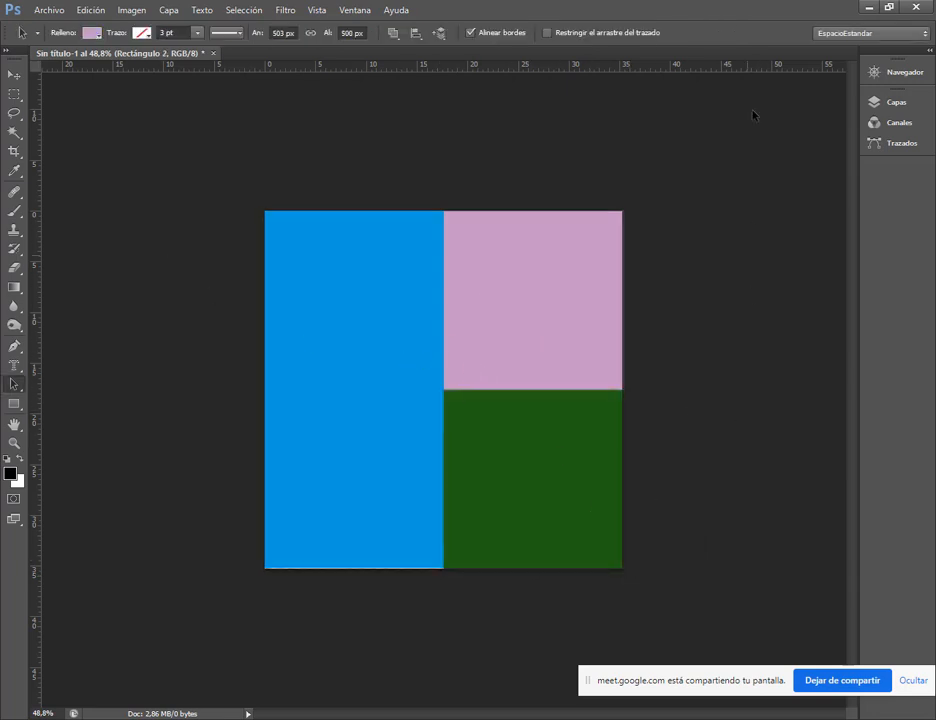
double_click(825, 13)
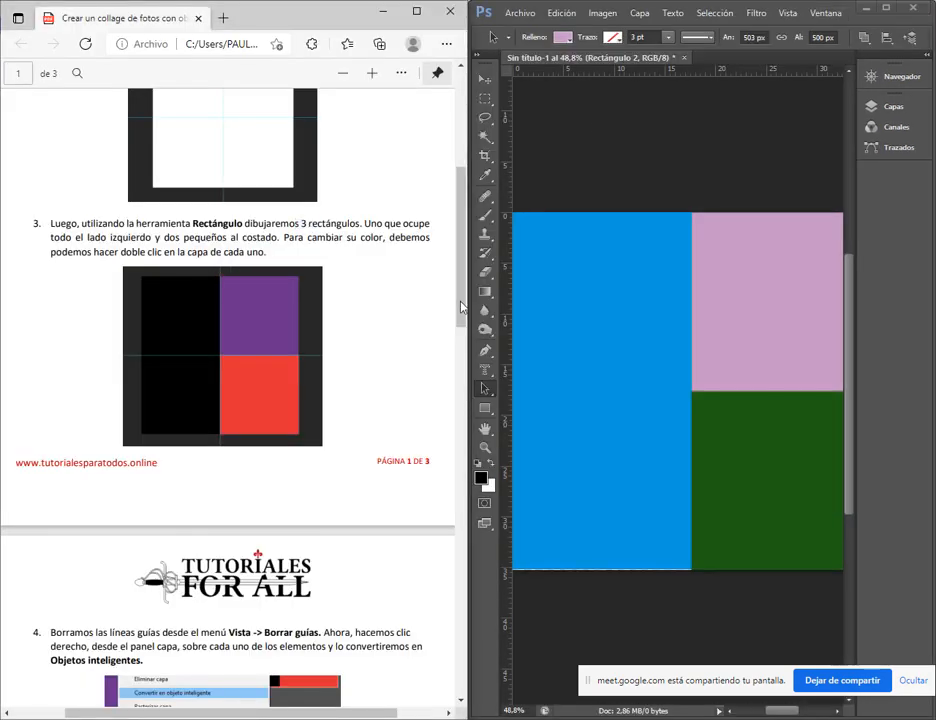
scroll(704, 356, down, 2)
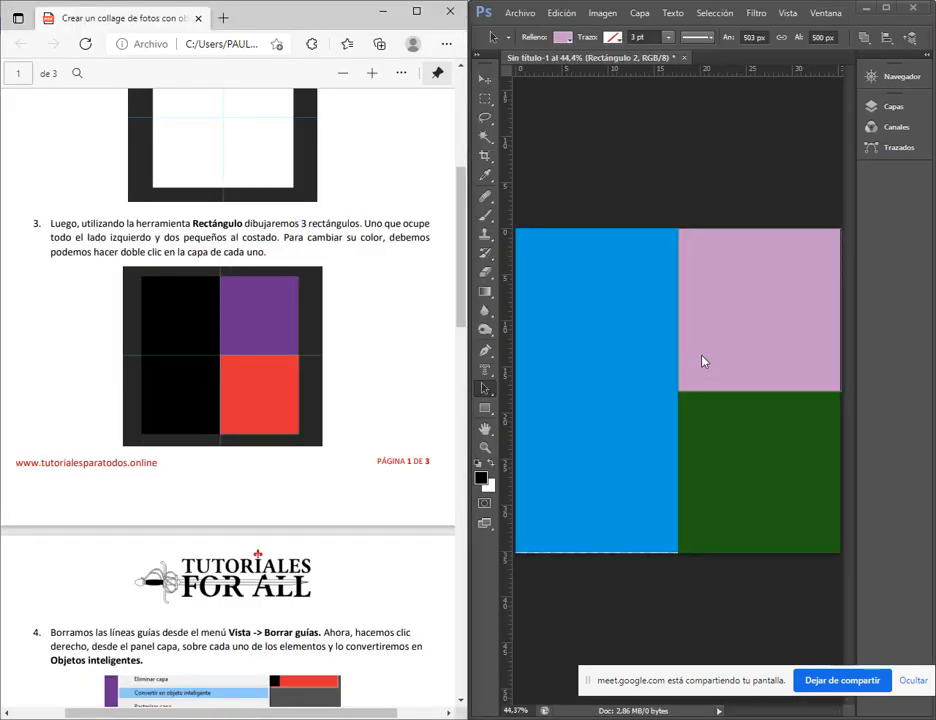
scroll(357, 272, down, 1)
scroll(357, 272, down, 7)
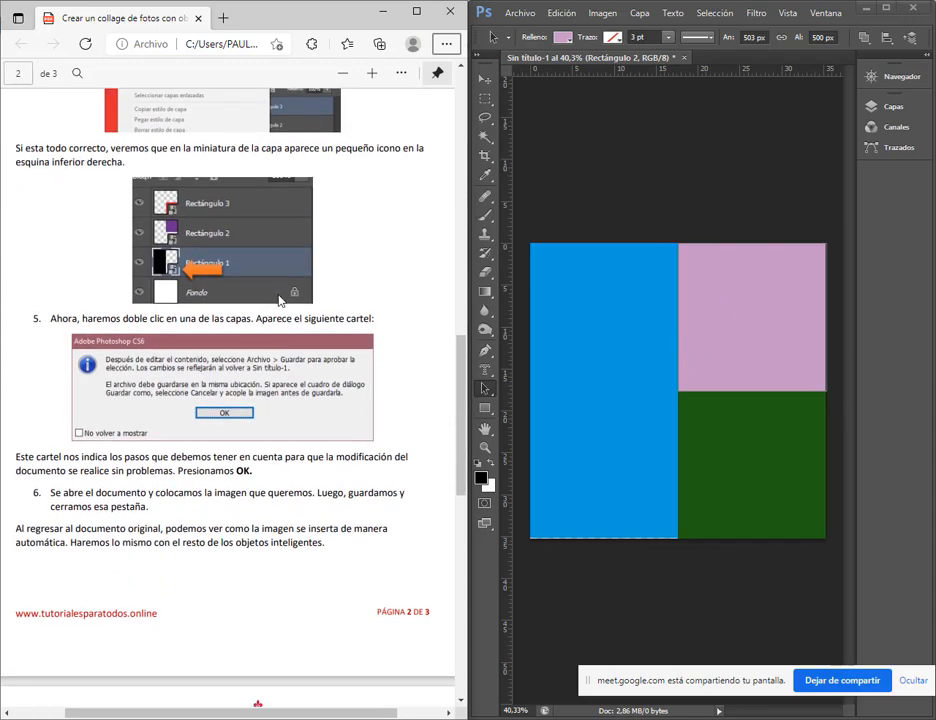
- Maximize Photoshop, expand the collapsed panels, and convert the blue rectangle's layer into a smart object
click(887, 8)
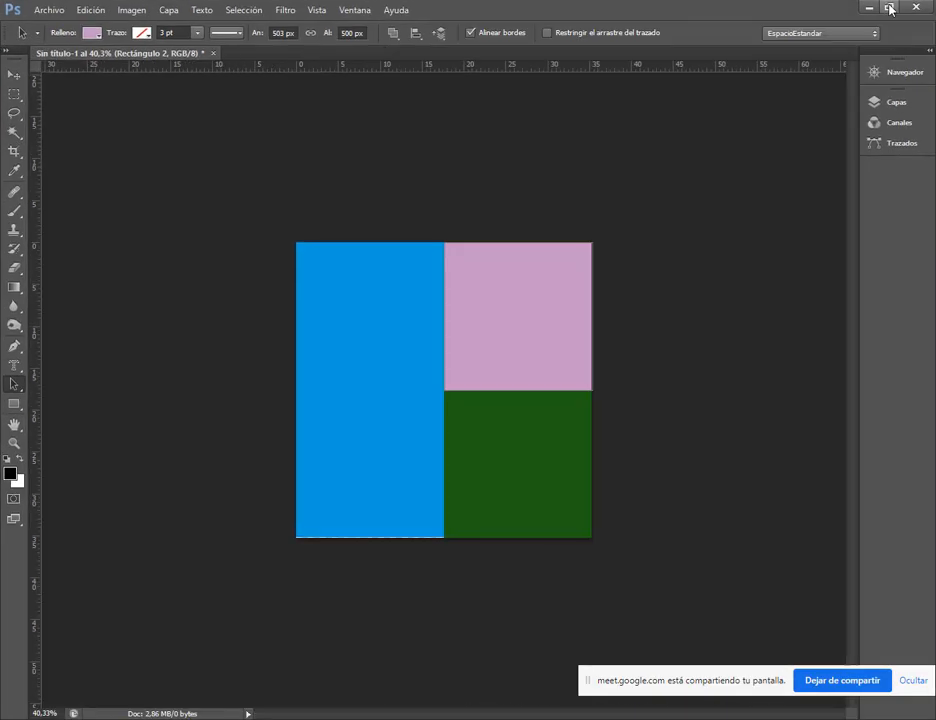
click(893, 103)
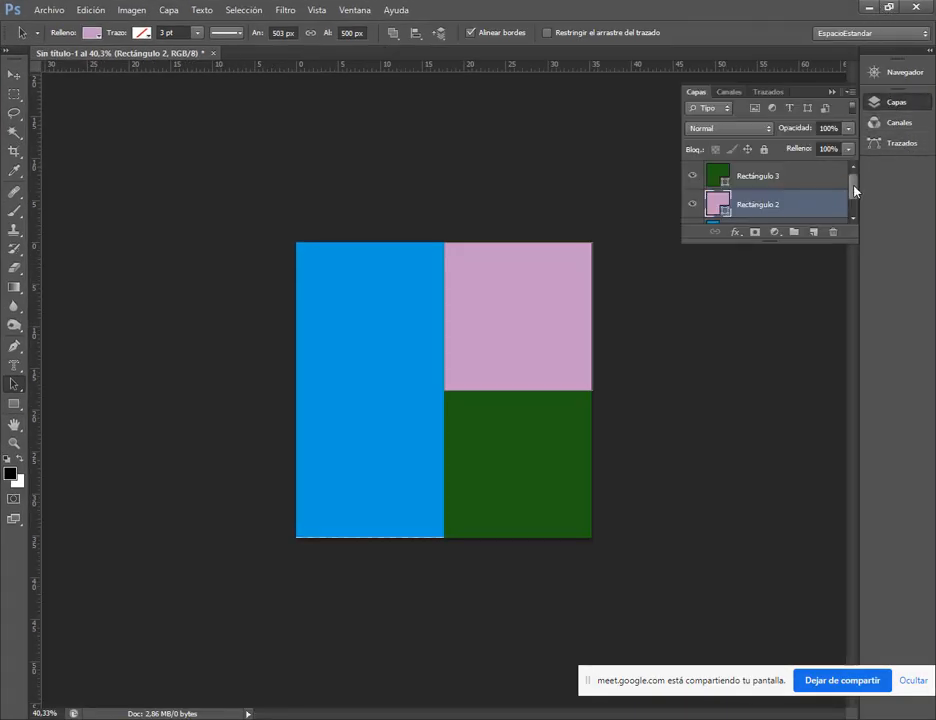
click(931, 57)
click(820, 378)
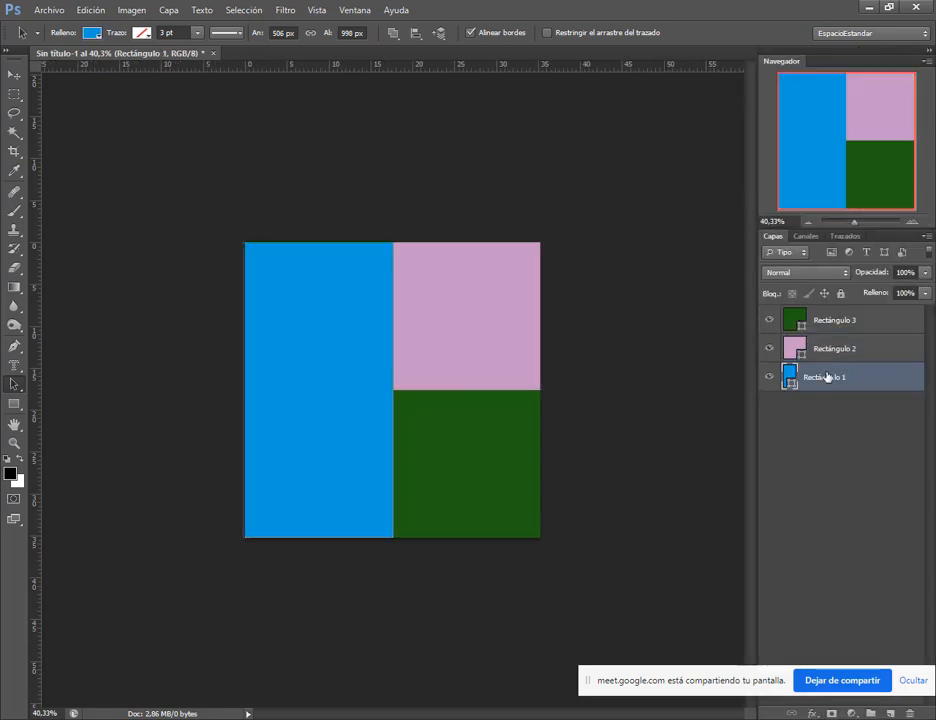
right_click(820, 380)
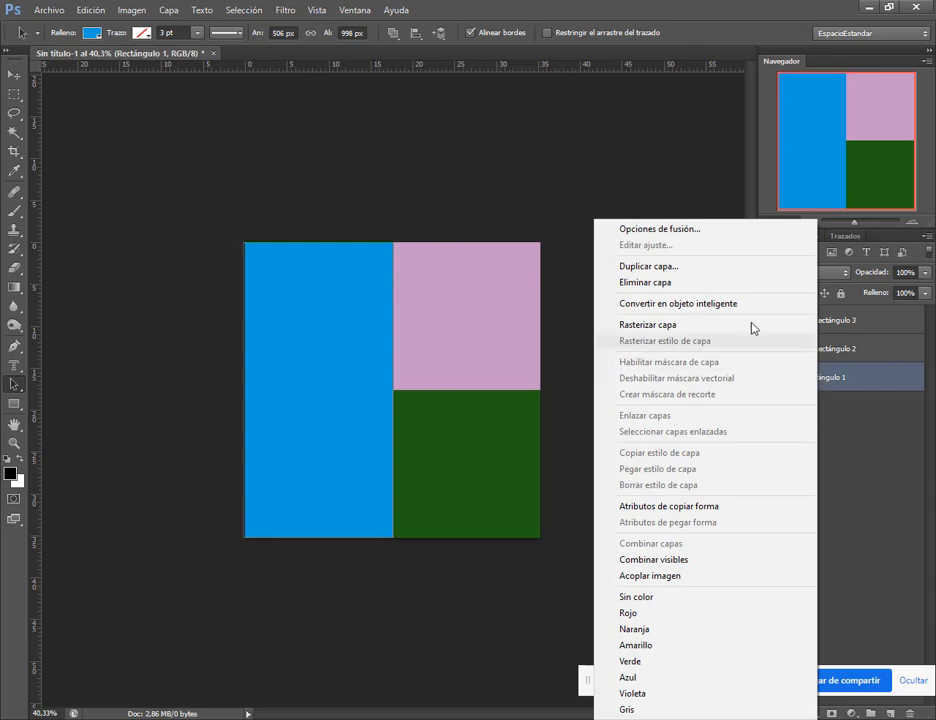
click(725, 304)
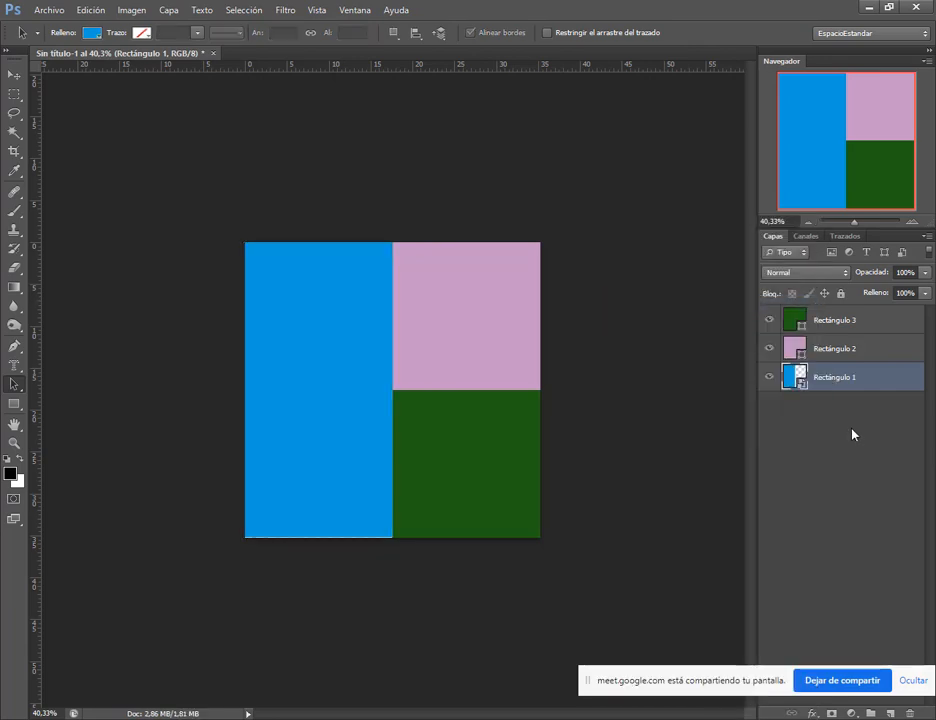
- Convert the Rectángulo 2 and Rectángulo 3 shape layers into smart objects
click(841, 354)
right_click(841, 353)
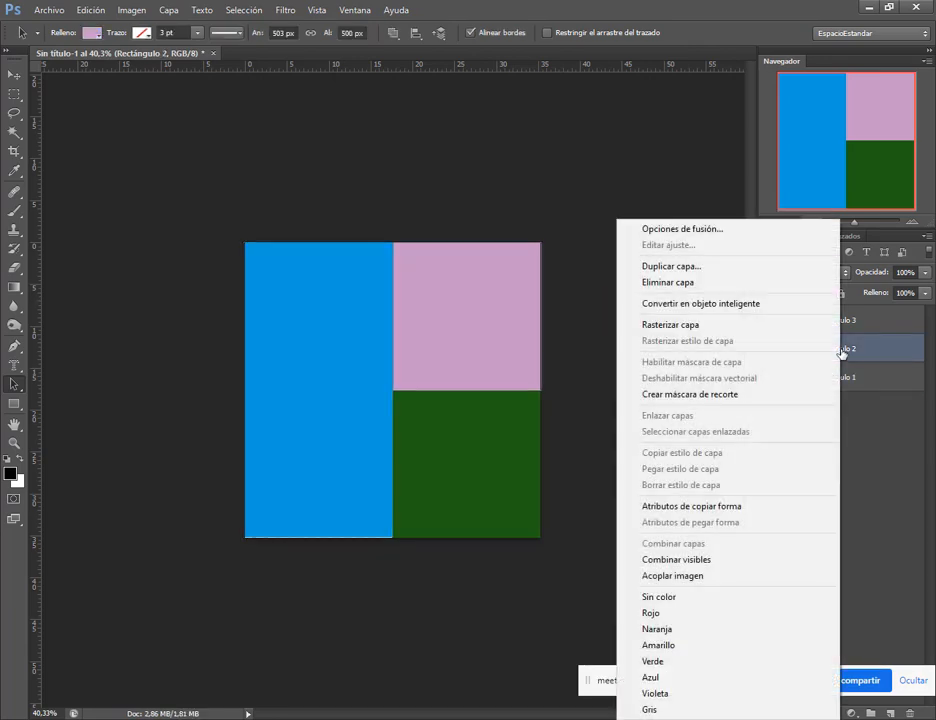
click(767, 311)
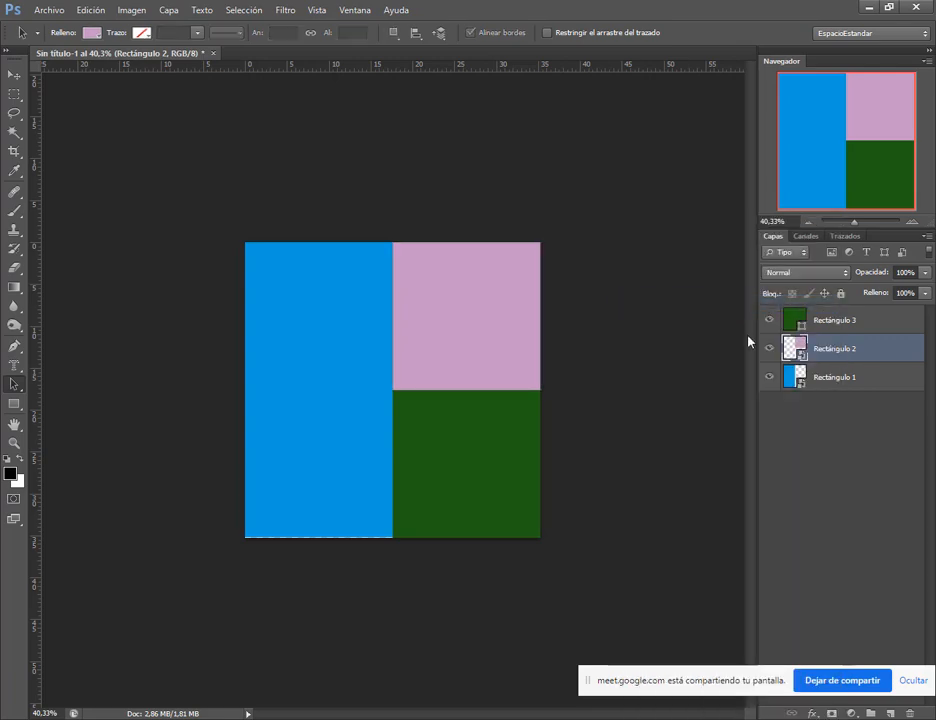
click(826, 322)
right_click(826, 321)
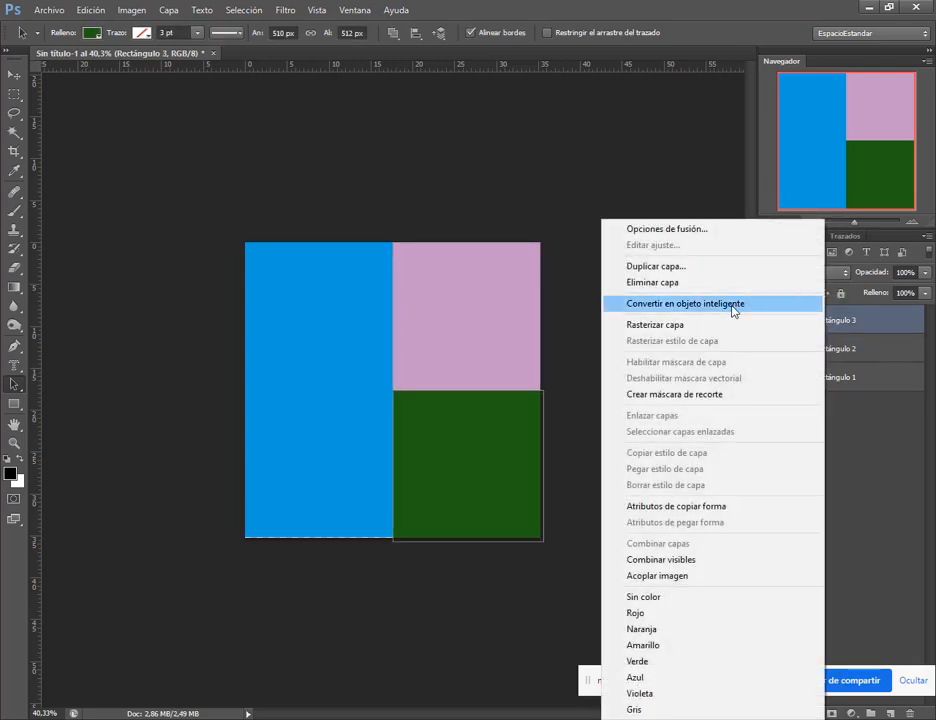
click(679, 304)
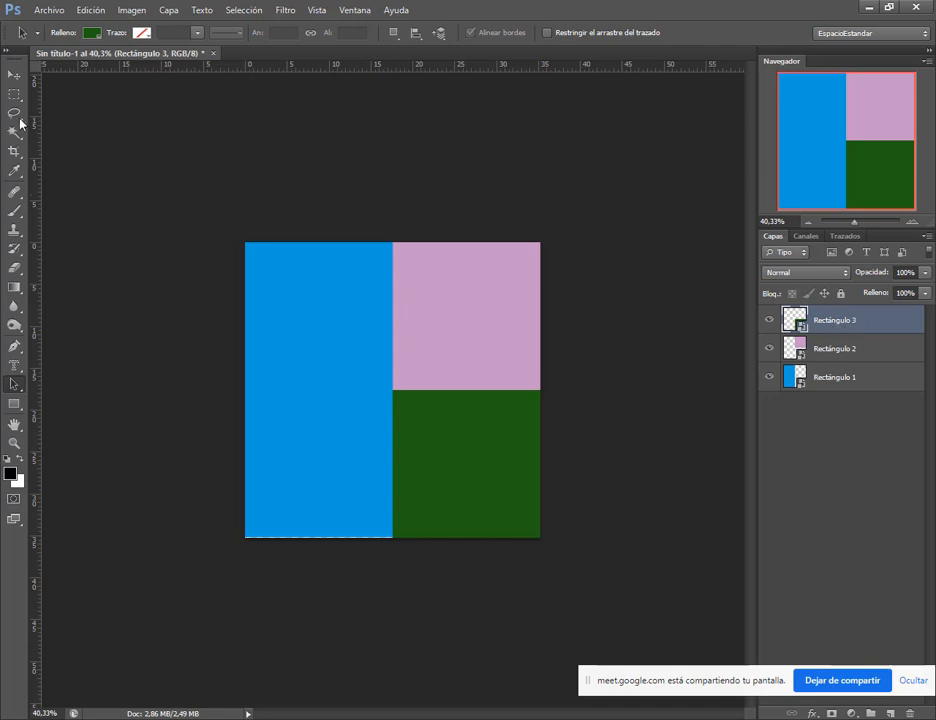
- Activate the Move tool and select the Rectángulo 3 layer
key(v)
click(796, 352)
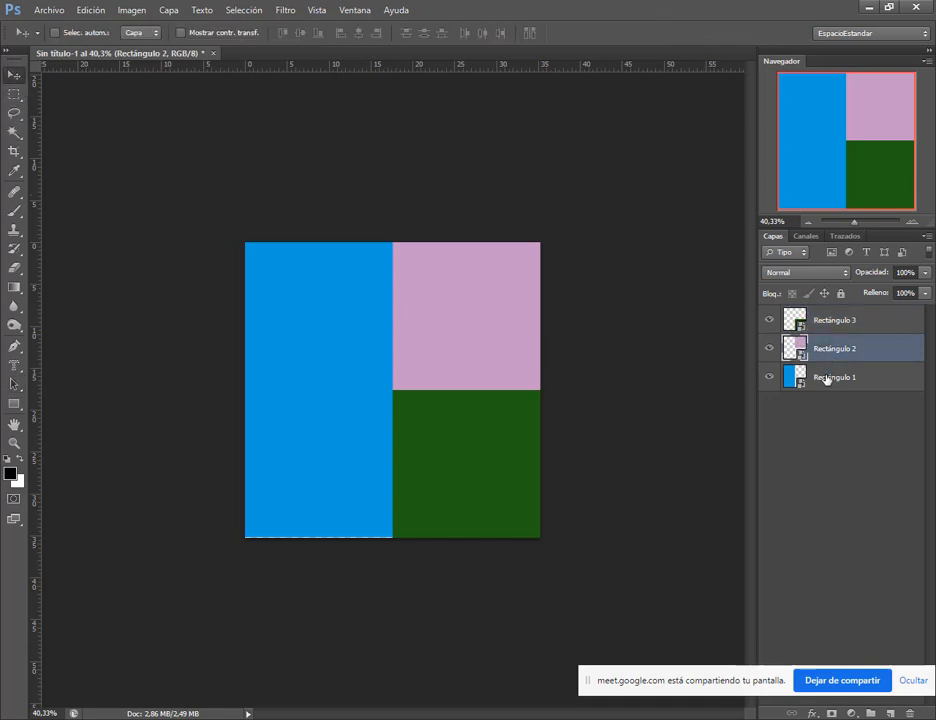
click(825, 380)
click(790, 324)
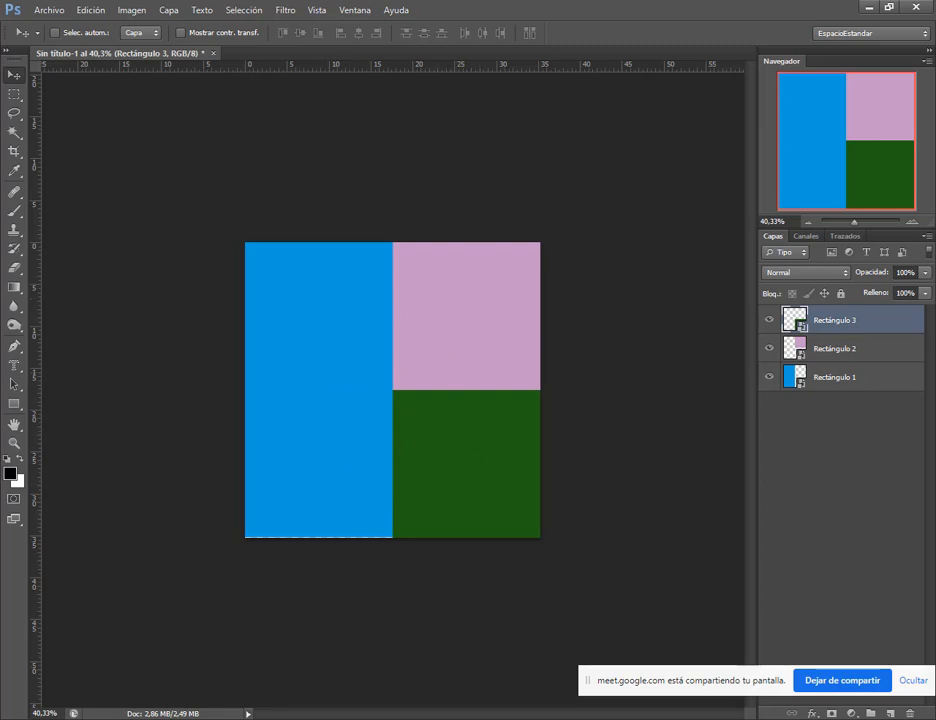
- Switch to the Chrome browser and open the Pexels site in a new tab
click(140, 655)
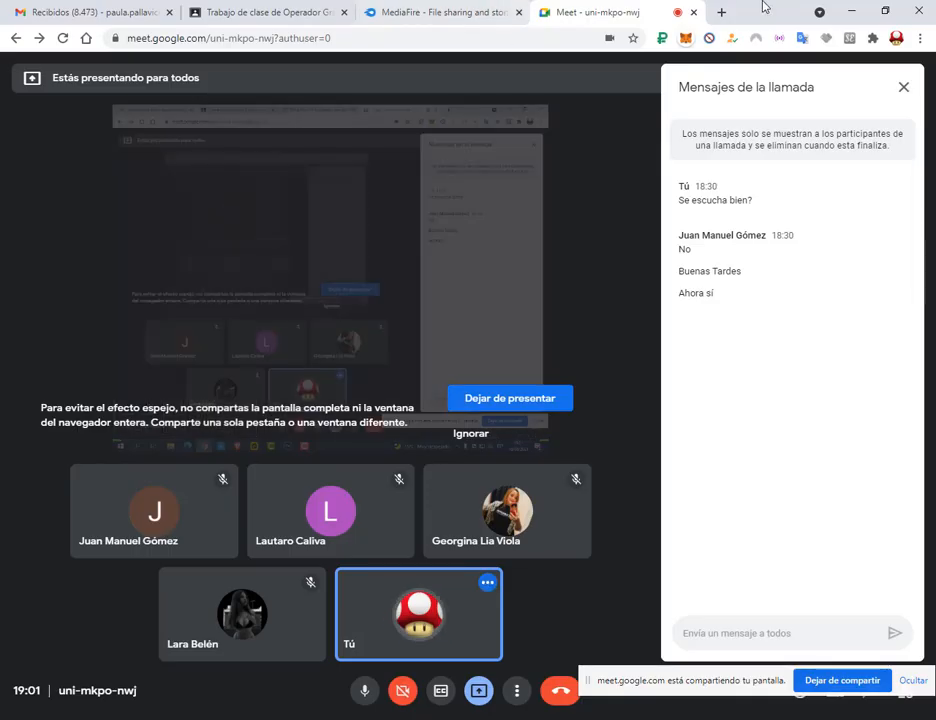
click(721, 12)
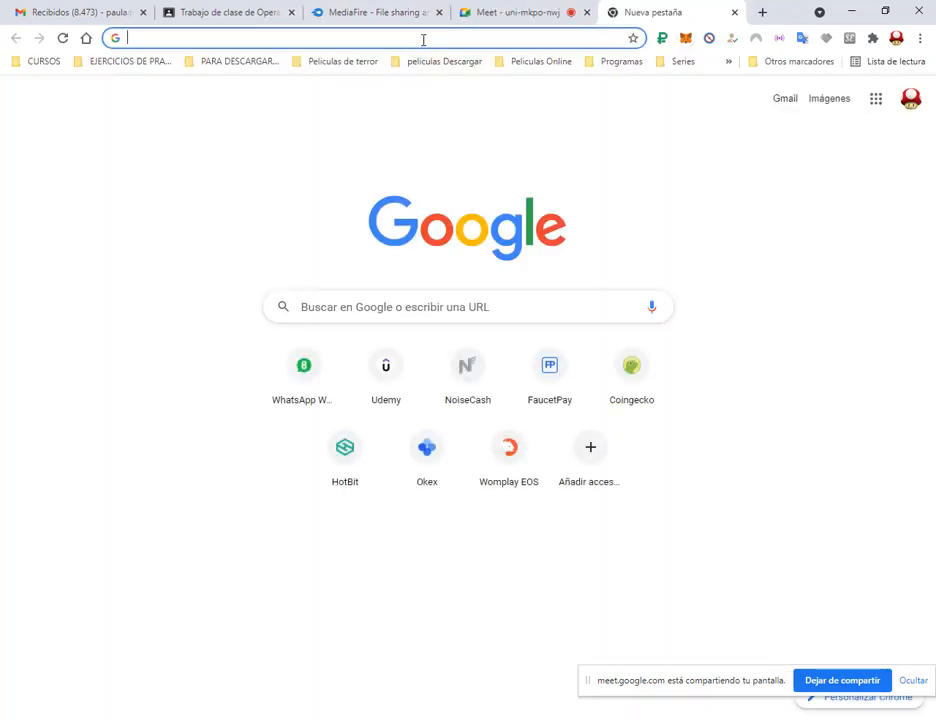
text(pex)
key(Return)
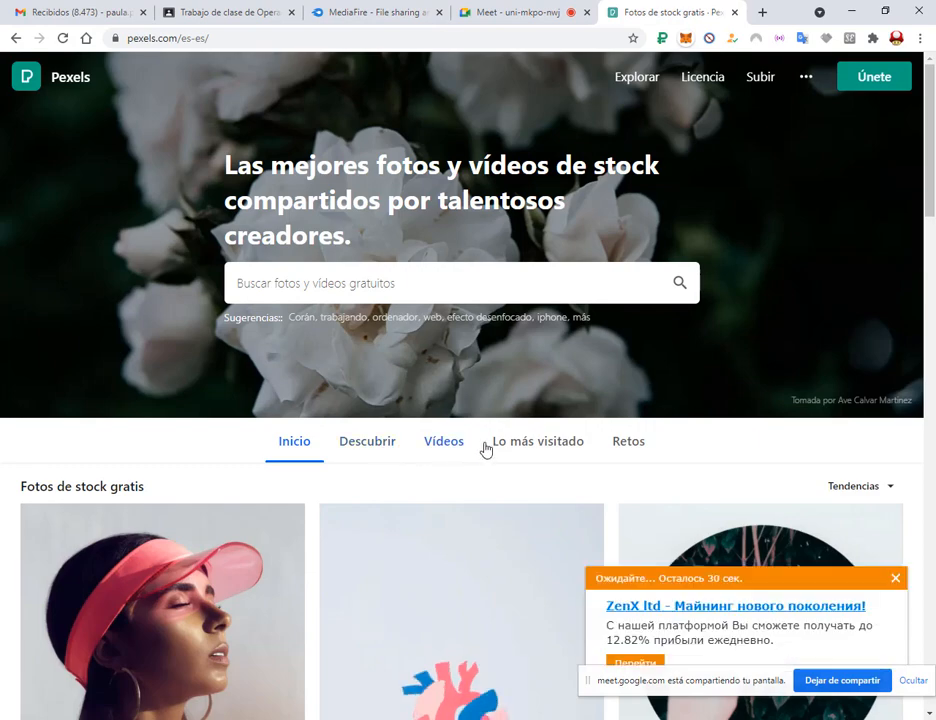
- Search Pexels for photos of "animals"
click(472, 282)
text(an)
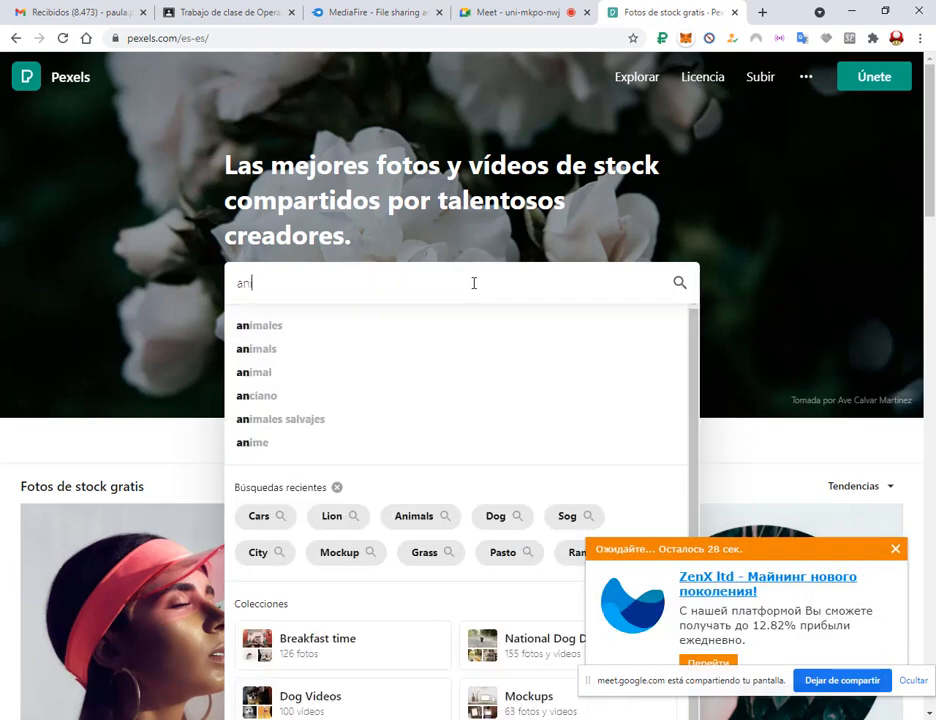
text(imals)
key(Return)
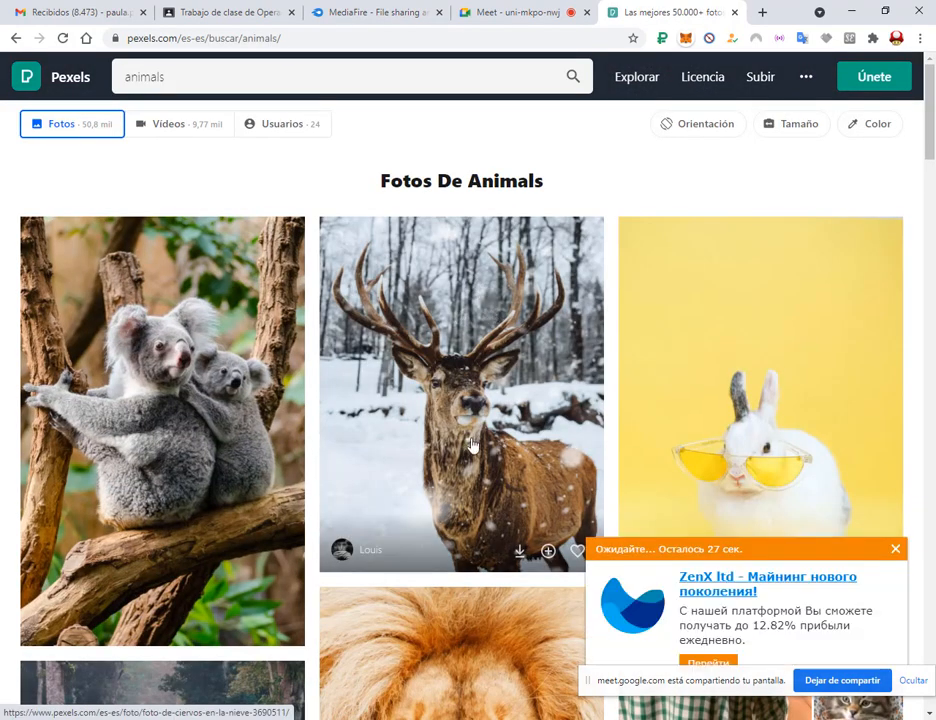
- Download the photo of the deer in the snow at Mediano size (1280 x 1600) and return to the results
click(472, 444)
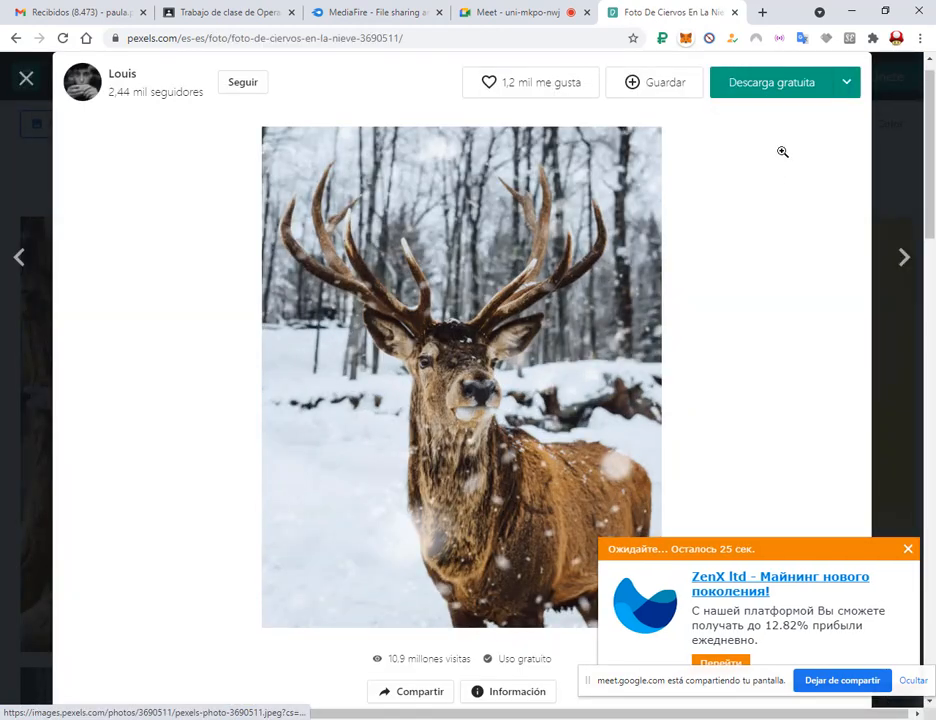
click(846, 88)
click(716, 211)
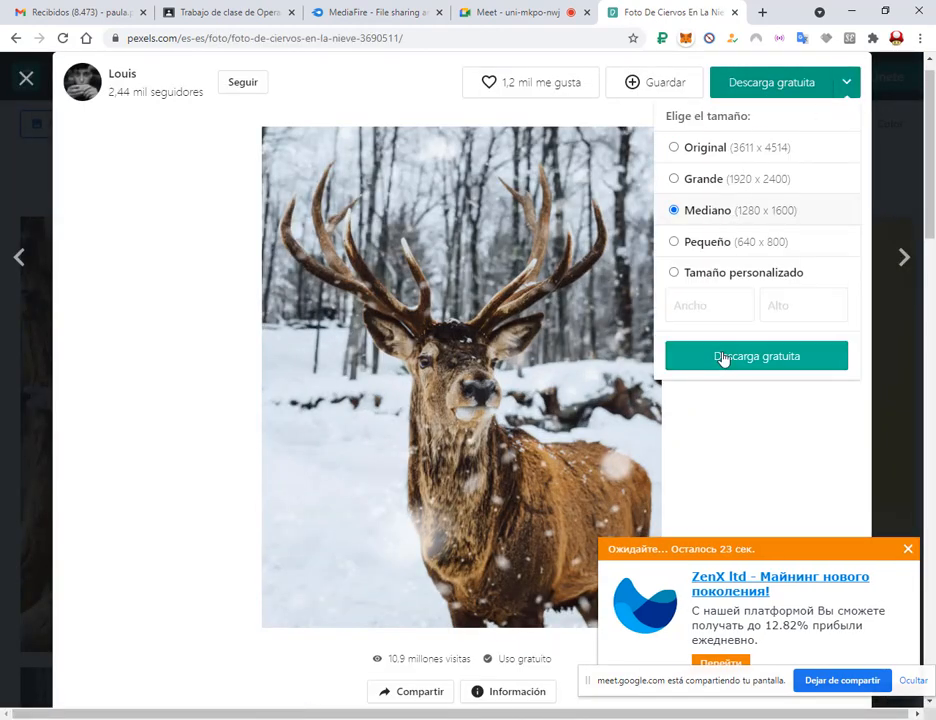
click(733, 358)
click(119, 150)
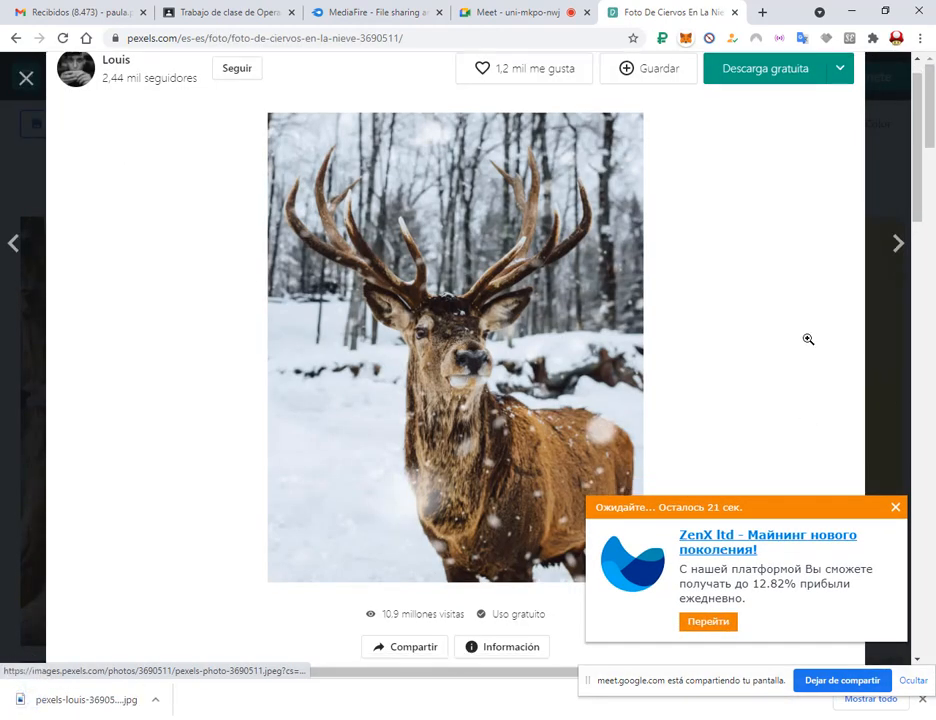
scroll(806, 338, down, 4)
click(882, 143)
- Download the photo of the two elephants at Mediano size (1280 x 987) and return to the results
scroll(766, 397, down, 7)
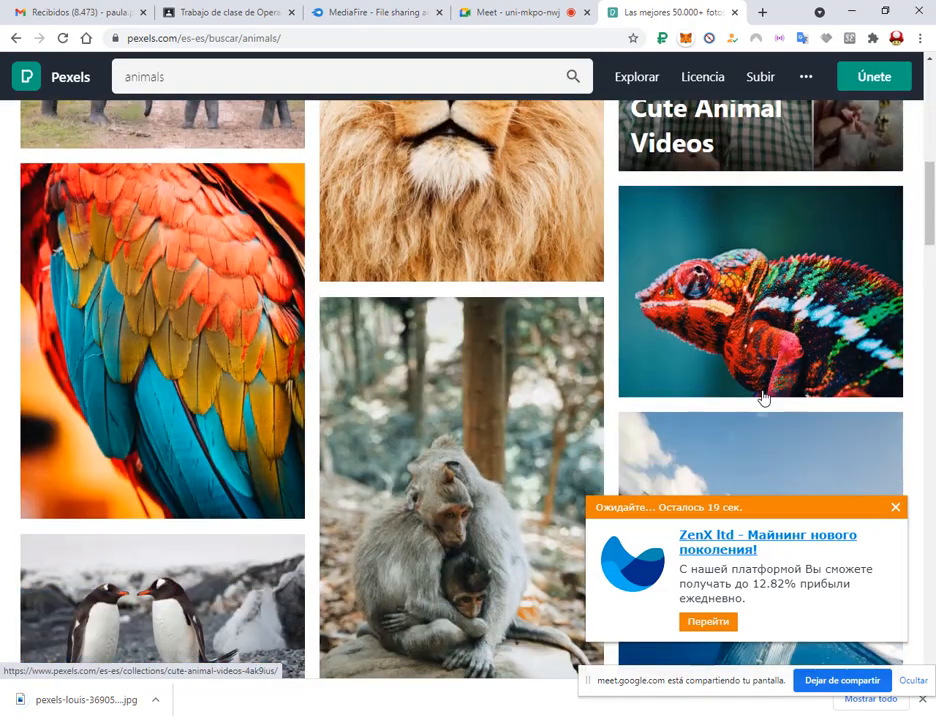
scroll(765, 397, up, 3)
click(180, 330)
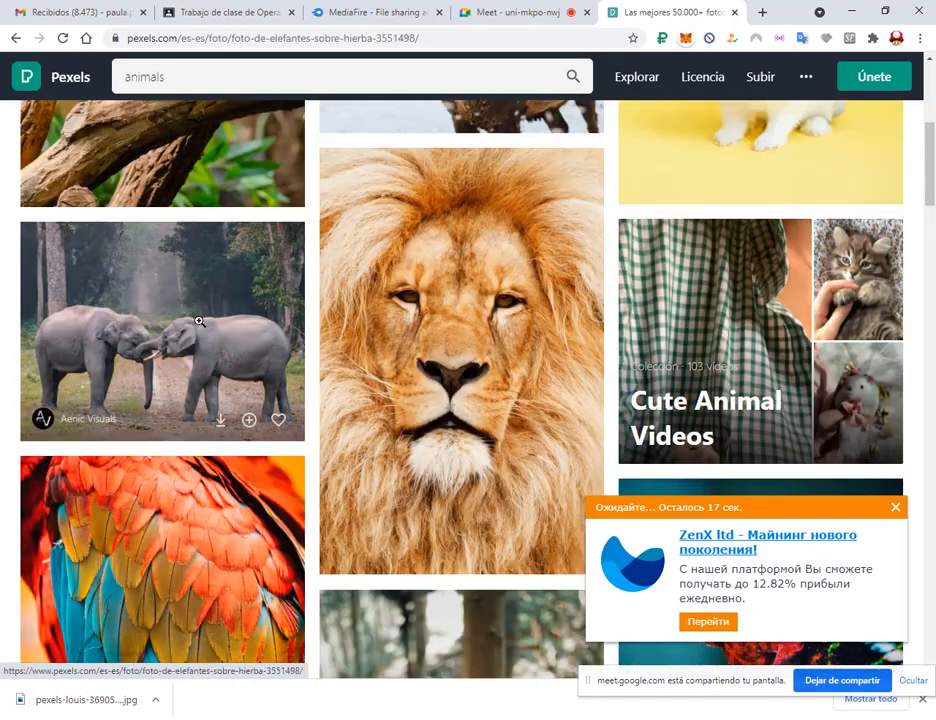
click(850, 84)
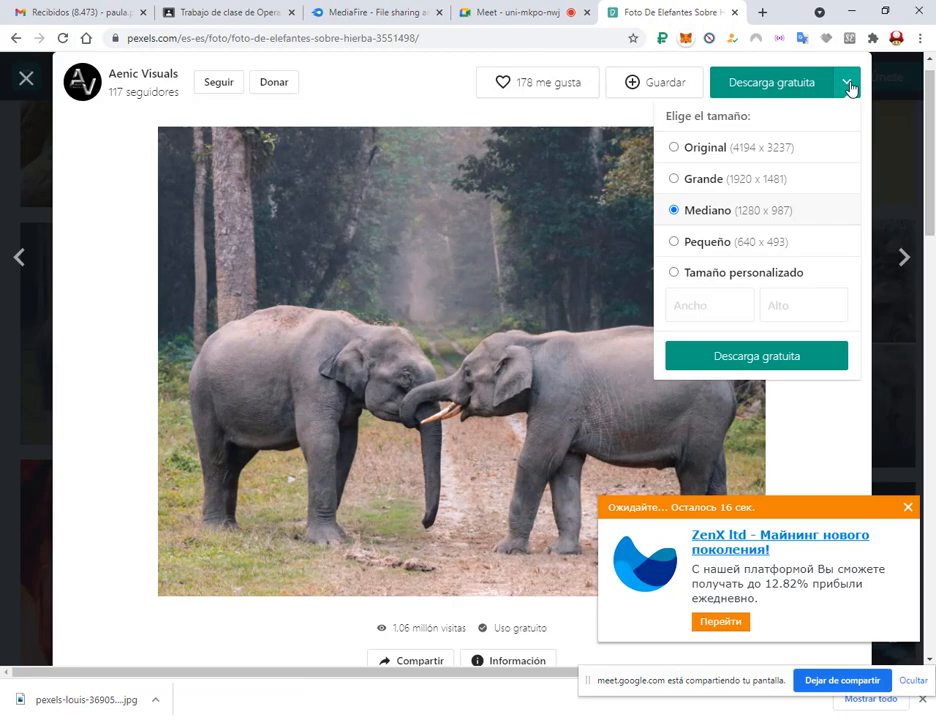
click(776, 358)
click(911, 295)
click(893, 333)
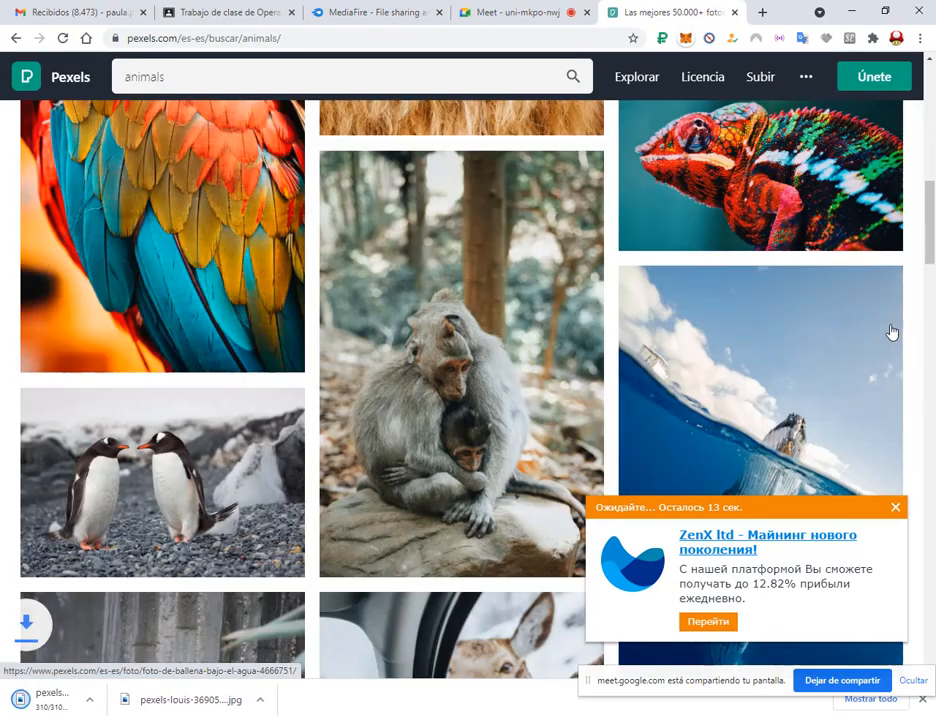
- Download the photo of the two penguins and close its detail view
click(260, 470)
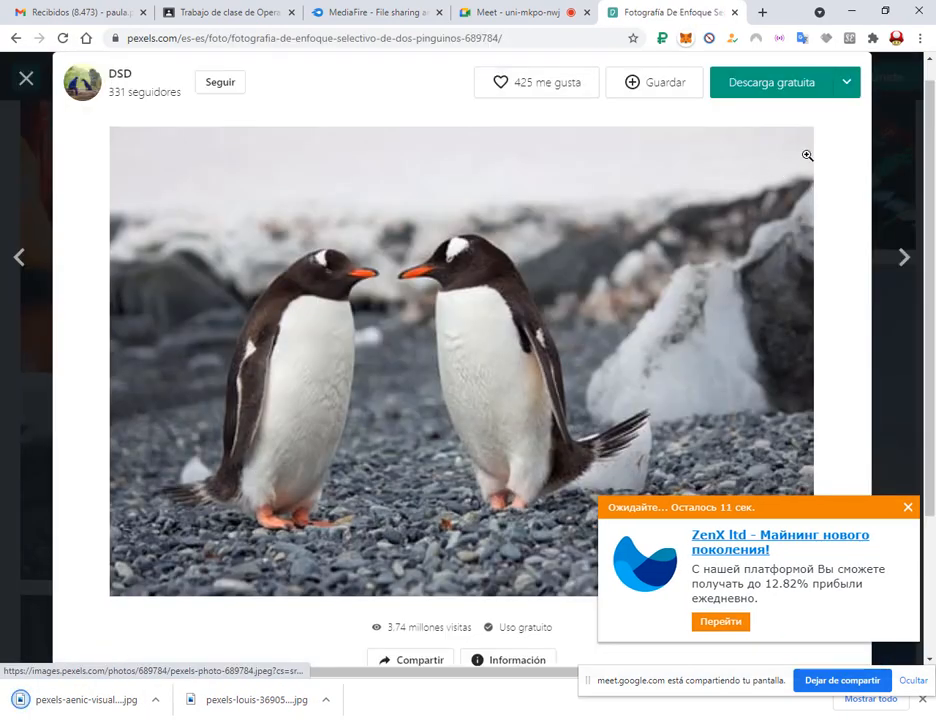
click(804, 88)
click(895, 149)
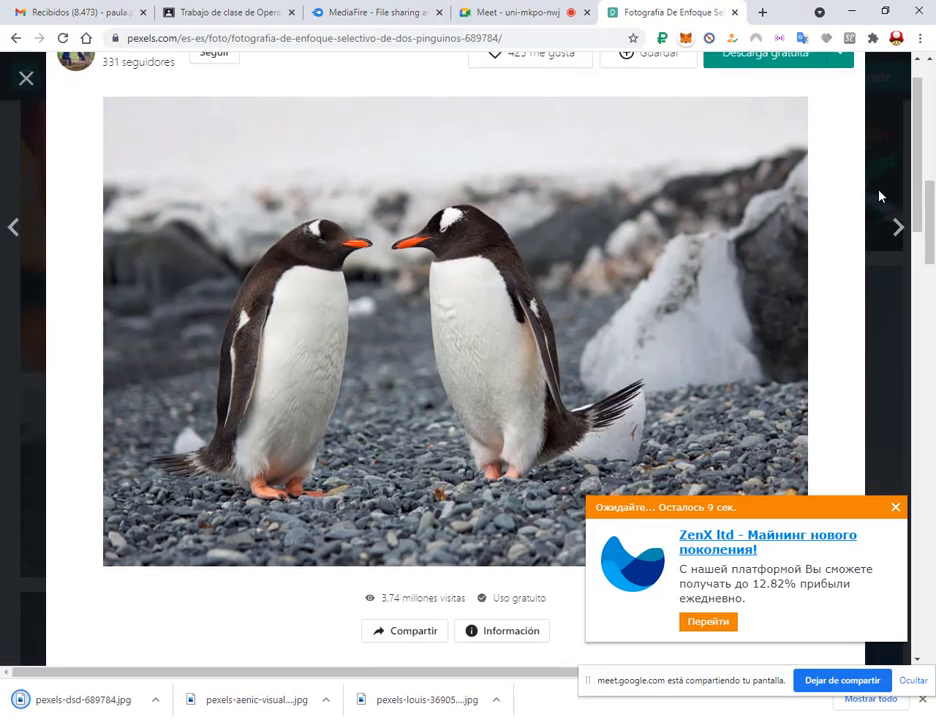
click(879, 194)
- Download the photo of the panda sitting in the grass and close its detail view
scroll(879, 194, down, 4)
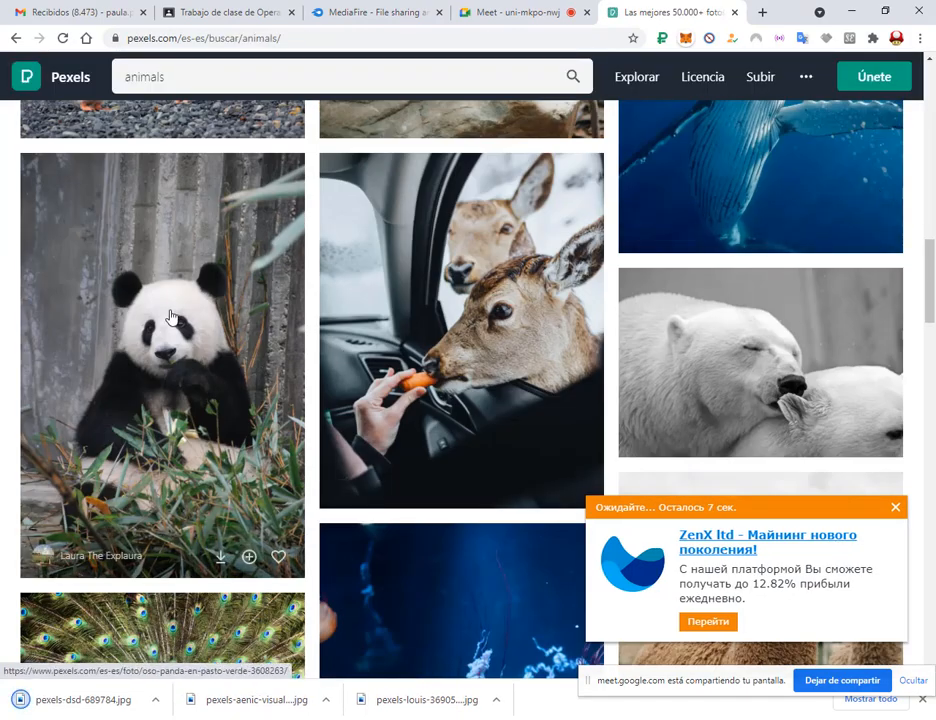
click(255, 350)
click(777, 83)
click(913, 137)
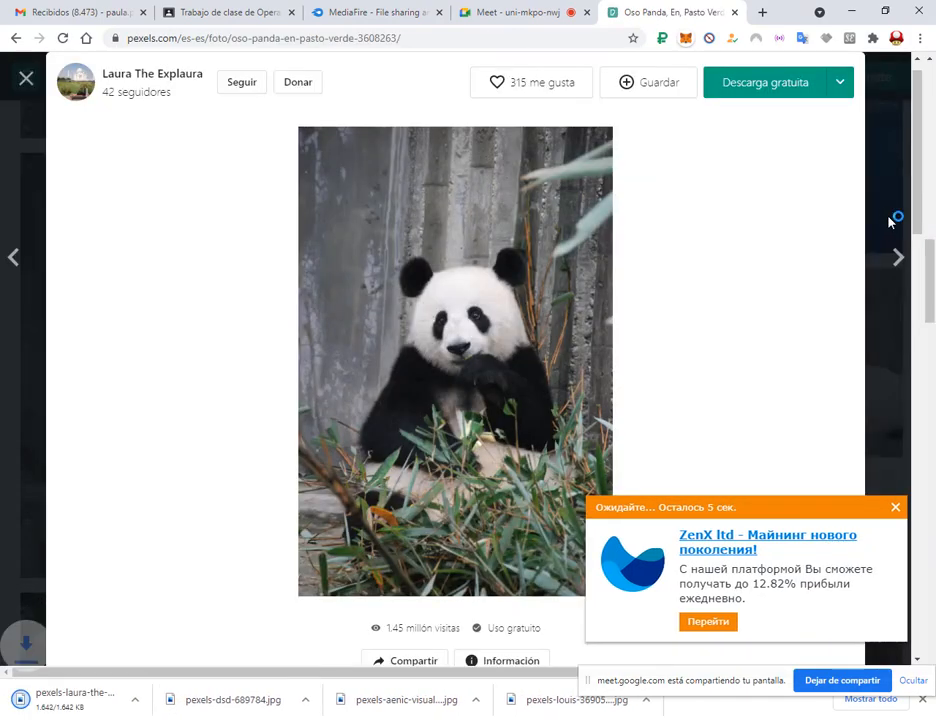
click(890, 217)
- Download the black-and-white photo of the polar bears and close its detail view
click(806, 362)
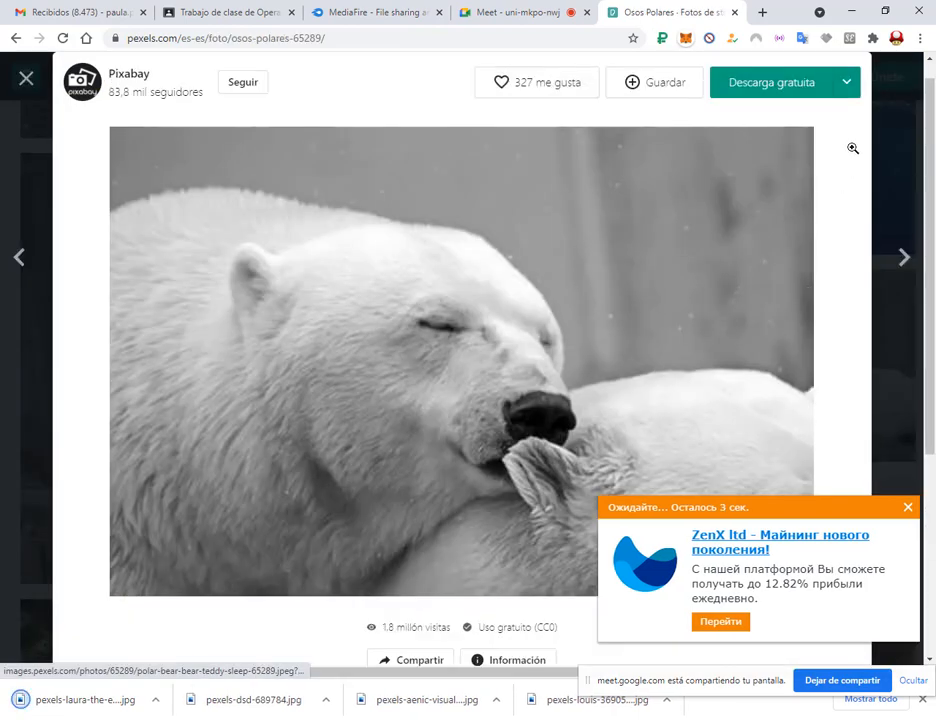
click(794, 88)
click(905, 176)
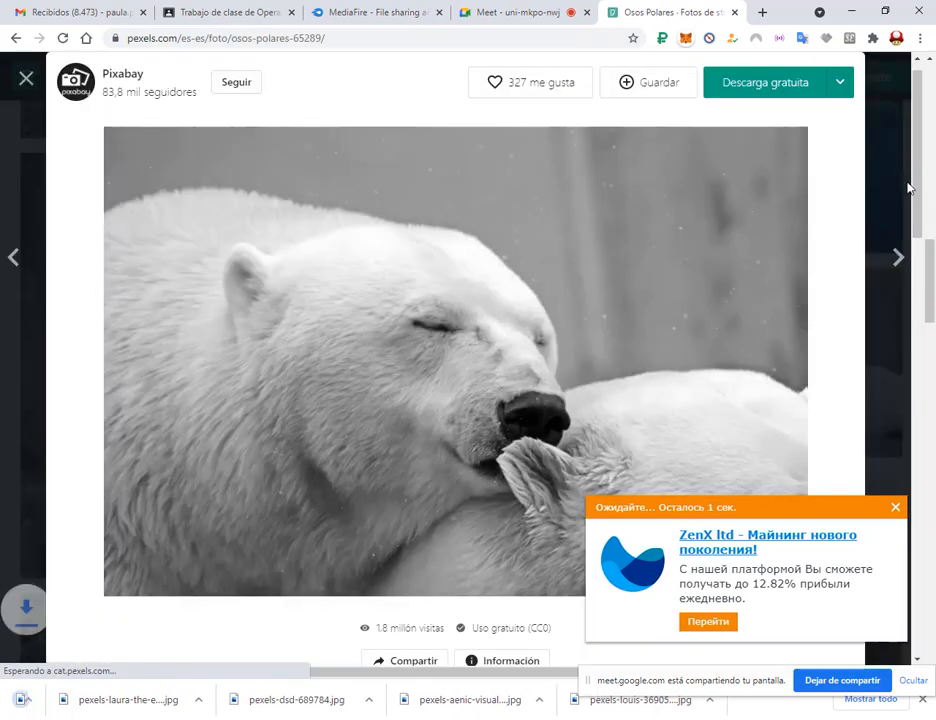
click(905, 192)
- Download the photo of the white lamb in a blue shirt and dismiss the thank-you message
scroll(861, 192, down, 8)
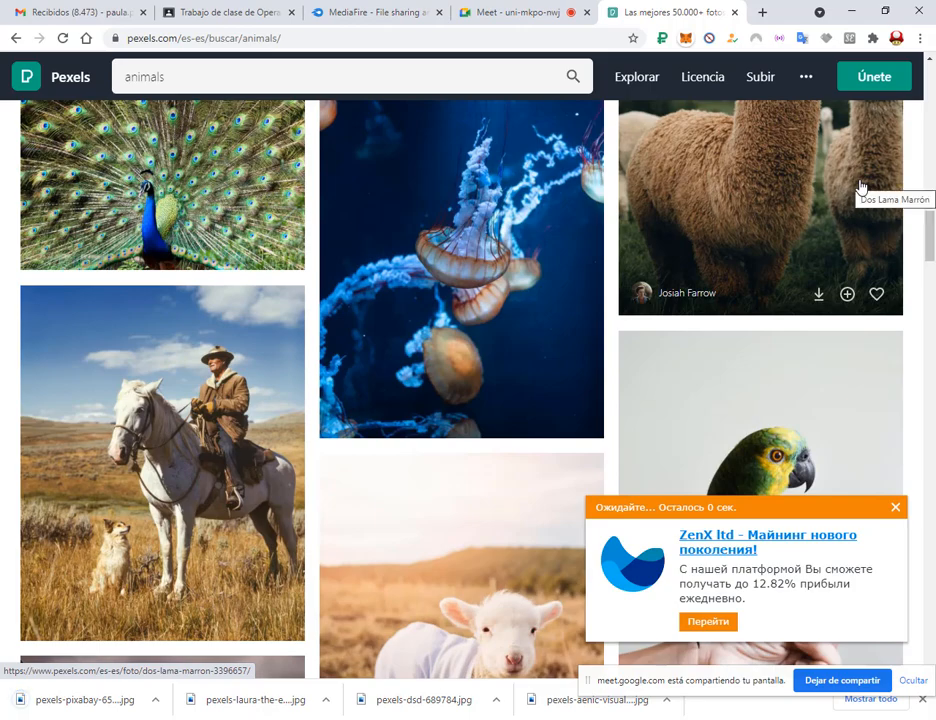
scroll(861, 187, up, 2)
scroll(862, 185, down, 4)
scroll(862, 184, down, 2)
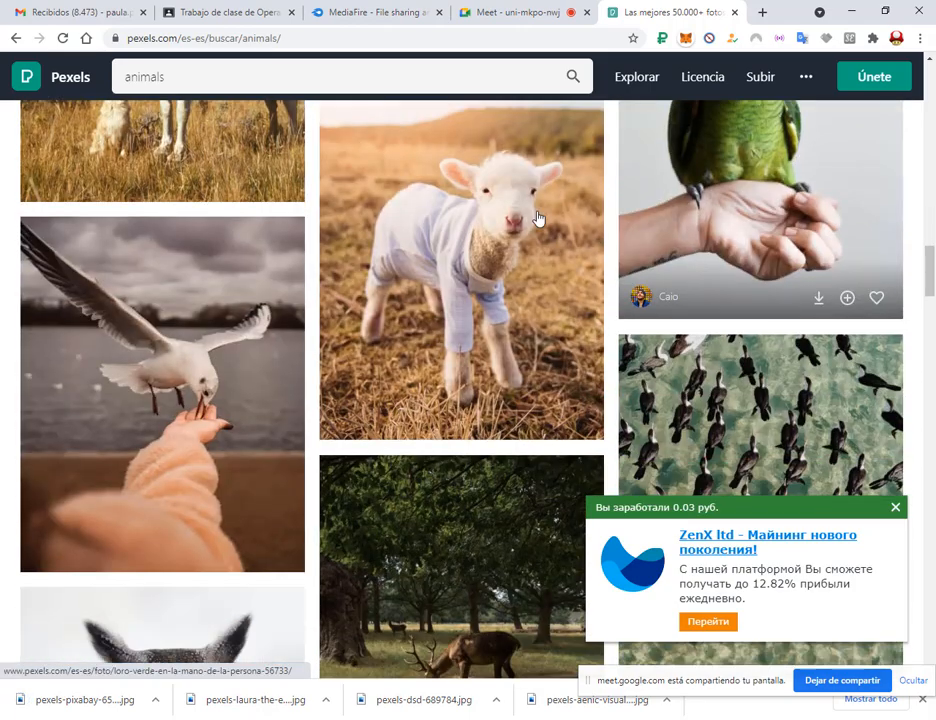
click(487, 188)
click(810, 88)
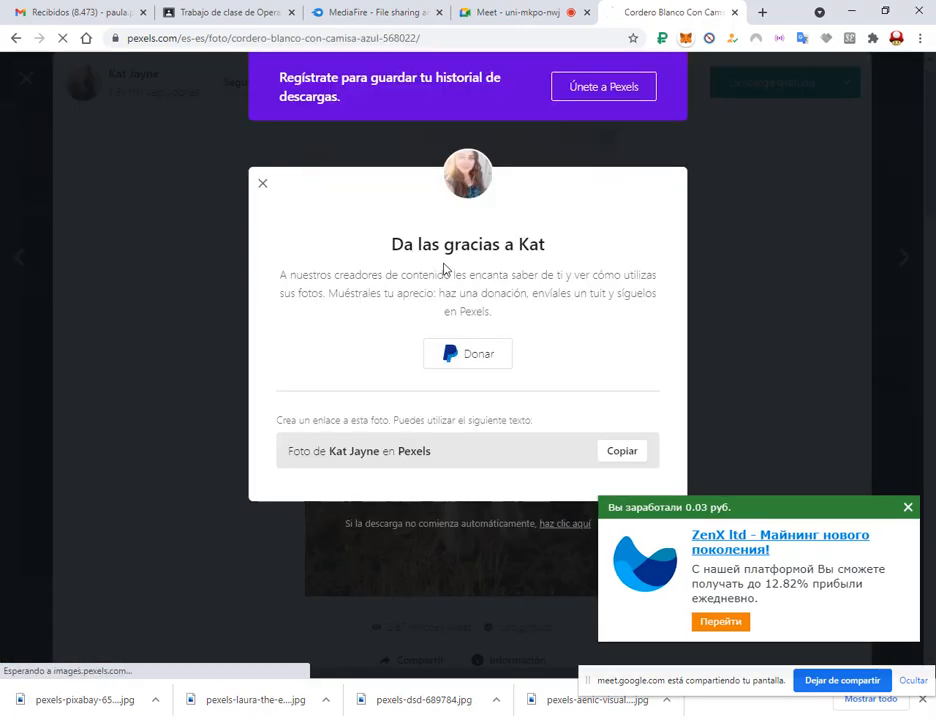
click(909, 182)
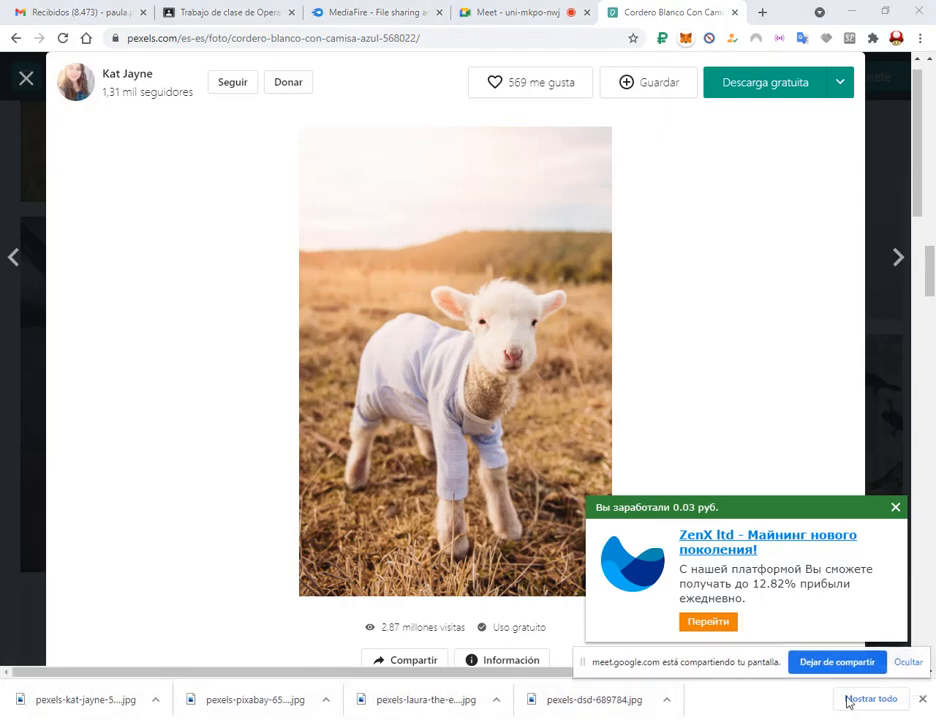
- Move the six downloaded animal photos from the Descargas folder into the Photoshop Clase 7 folder
click(848, 700)
click(359, 213)
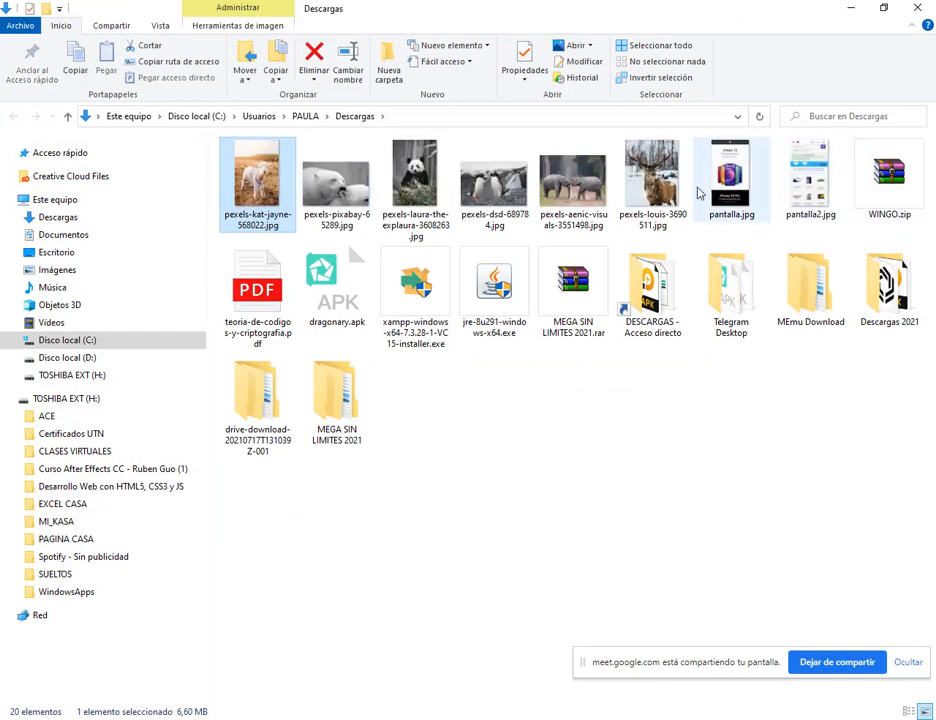
shift+click(659, 188)
key(ctrl+x)
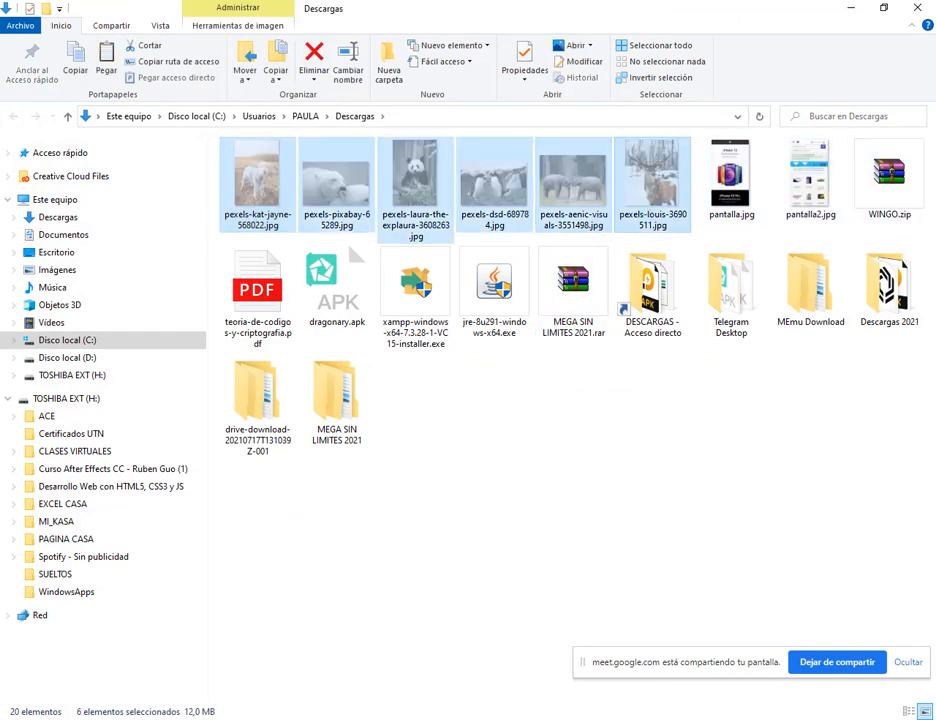
click(251, 668)
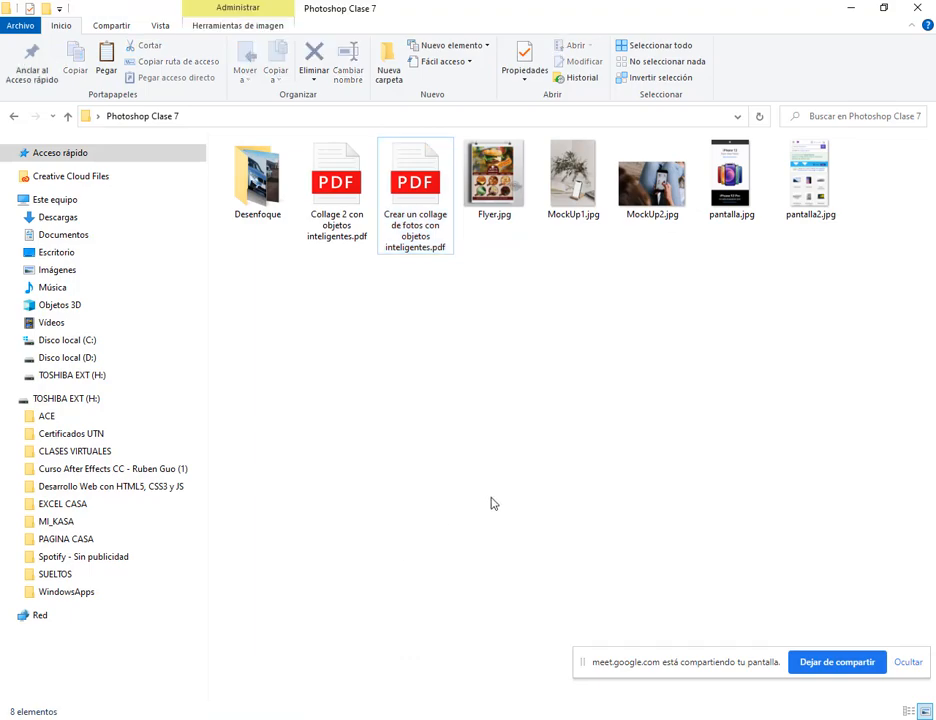
key(ctrl+v)
click(503, 428)
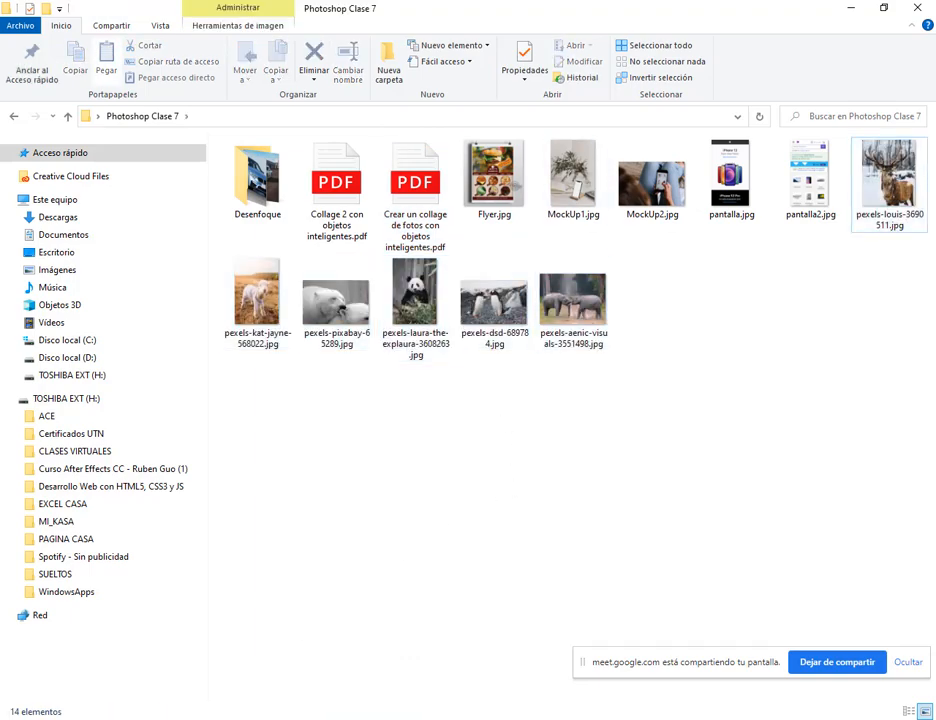
- Switch to Photoshop and open the contents of the blue Rectángulo 1 smart object
click(414, 712)
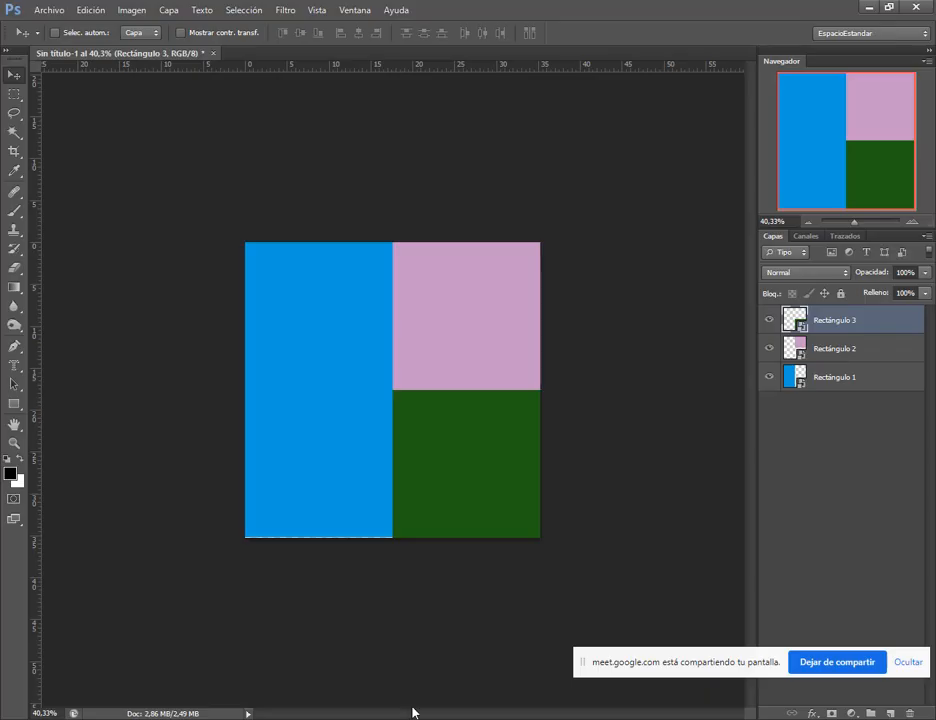
click(805, 388)
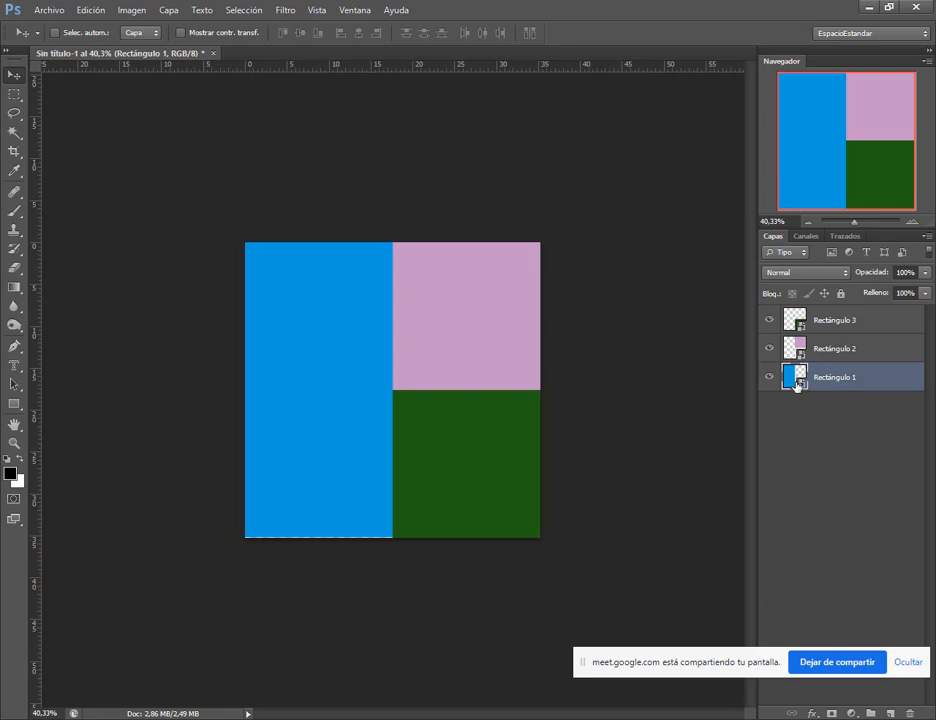
double_click(797, 377)
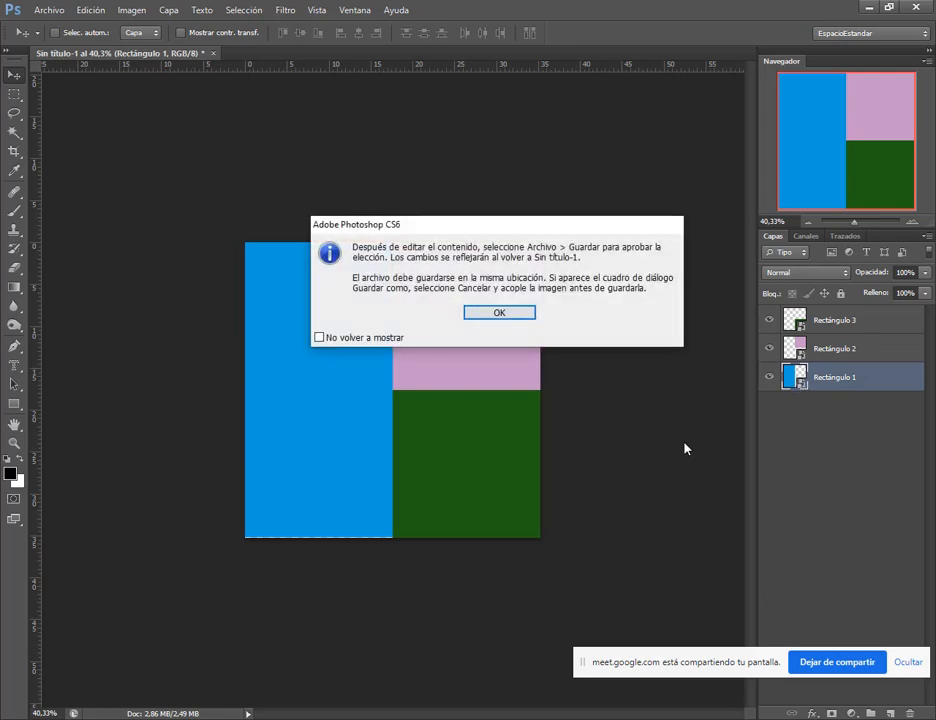
click(506, 313)
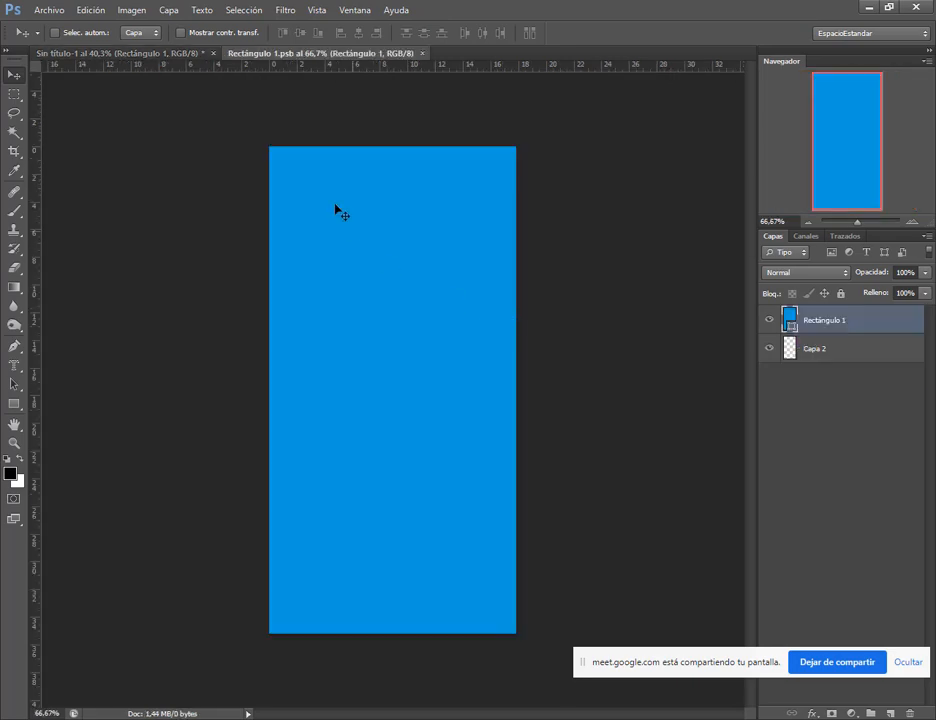
click(165, 53)
click(251, 53)
- Place the deer photo from the Photoshop Clase 7 folder into Rectángulo 1 and enlarge it to cover the whole canvas
click(265, 662)
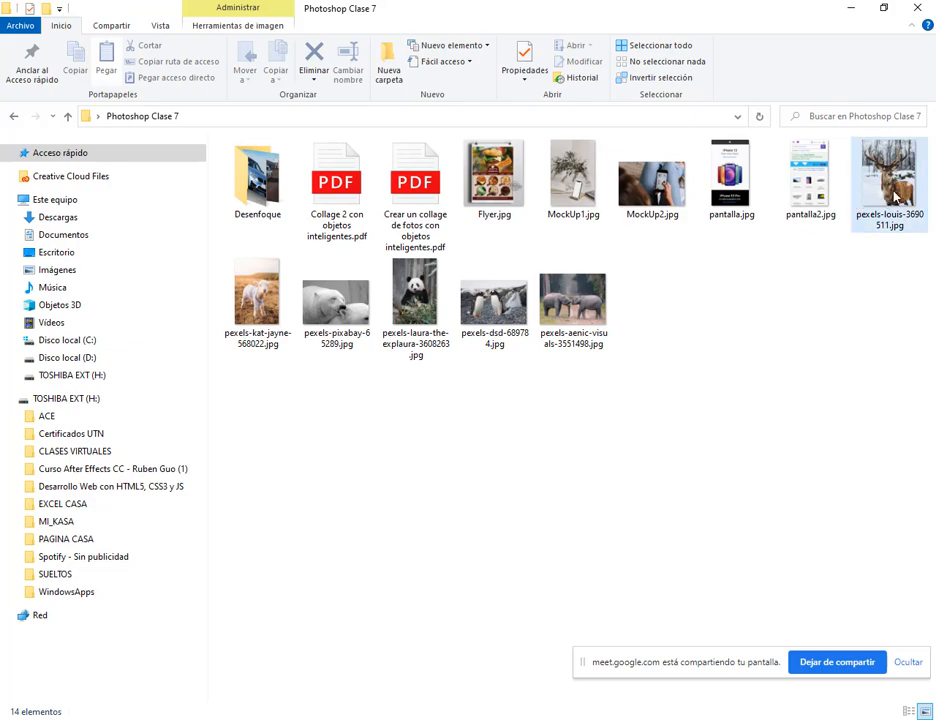
drag(893, 198, 380, 518)
drag(437, 232, 407, 309)
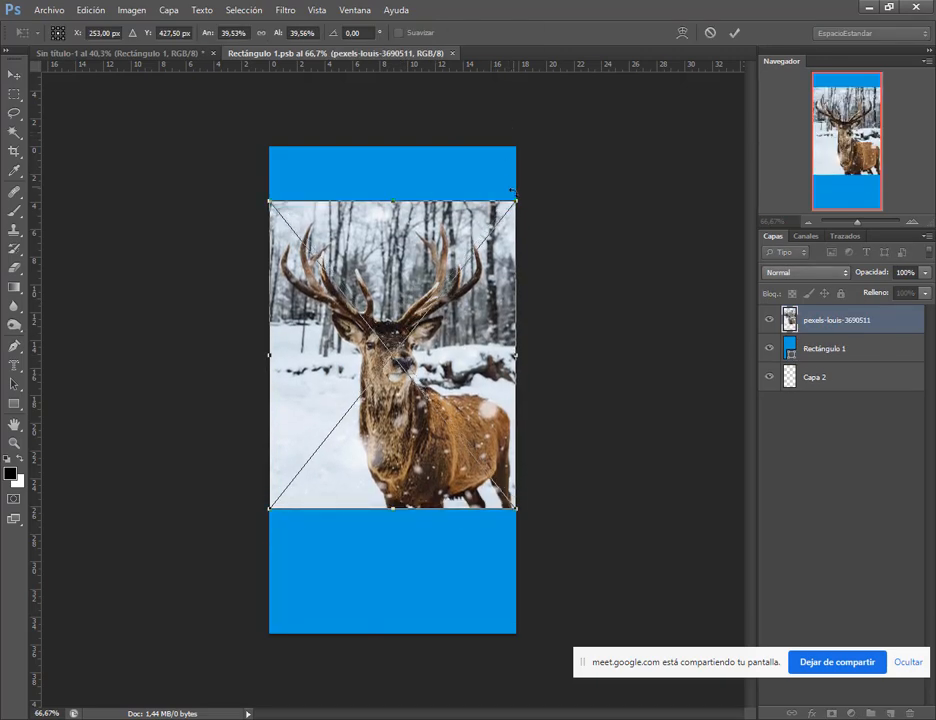
drag(515, 202, 579, 122)
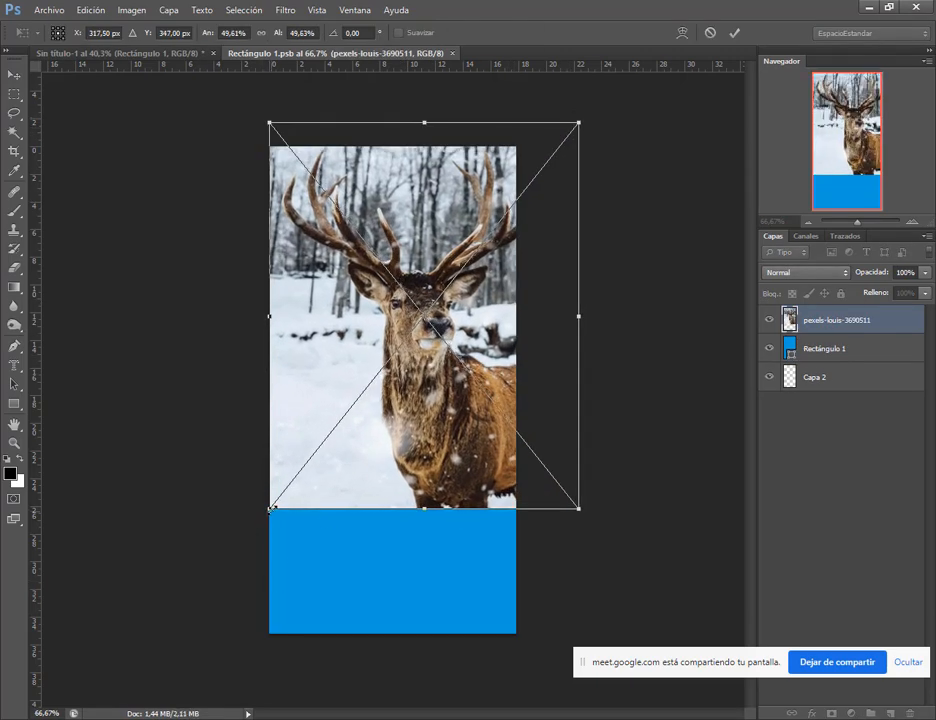
drag(271, 511, 190, 657)
key(Return)
drag(450, 408, 470, 418)
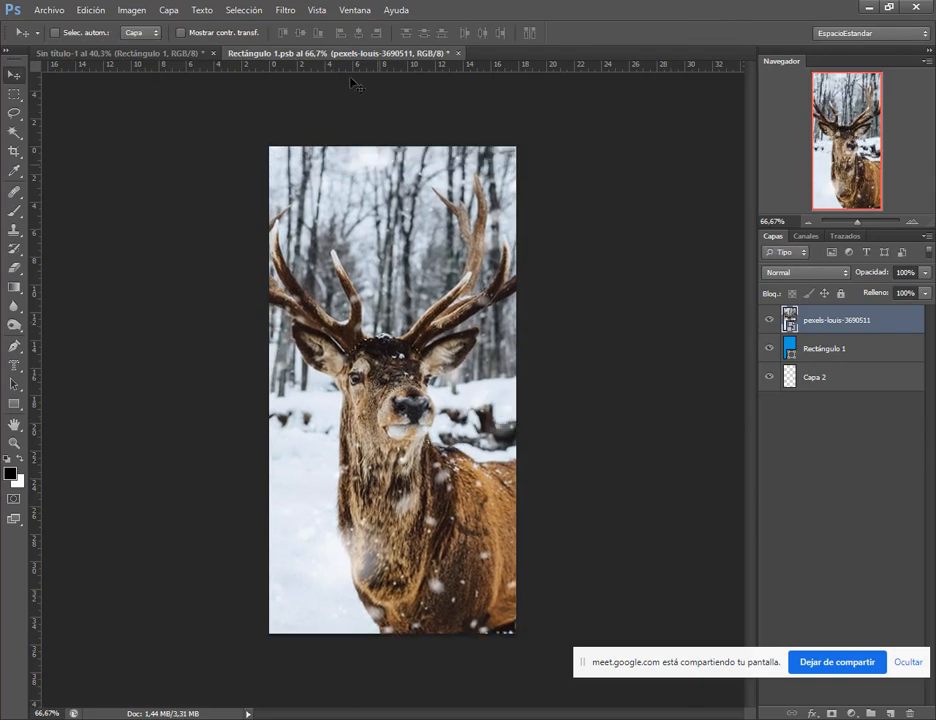
- Save the Rectángulo 1 contents with the deer photo and close that document to return to the collage
click(48, 10)
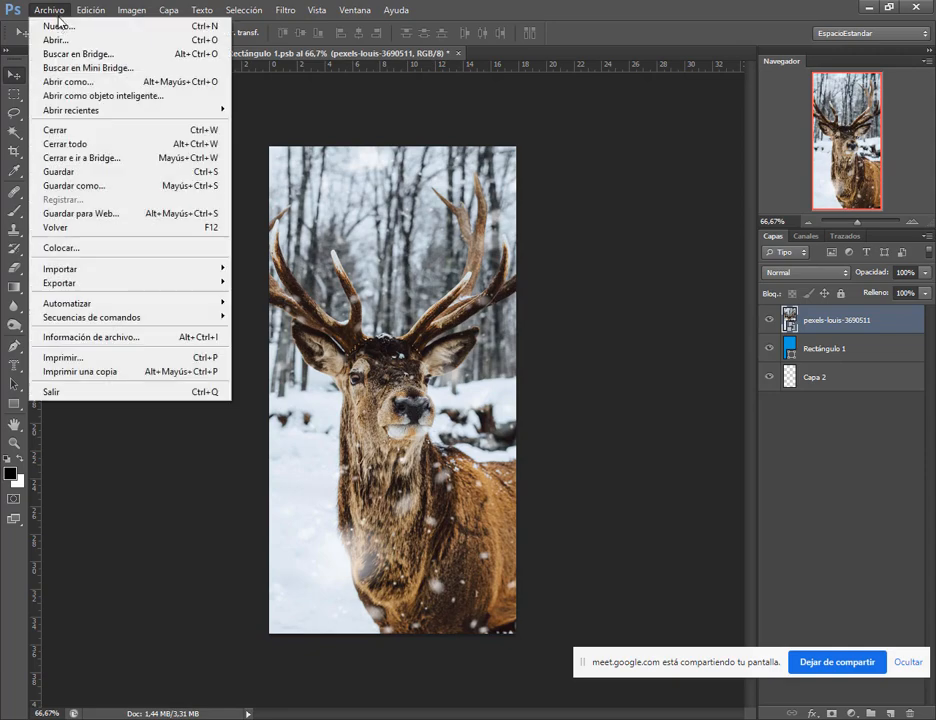
click(57, 172)
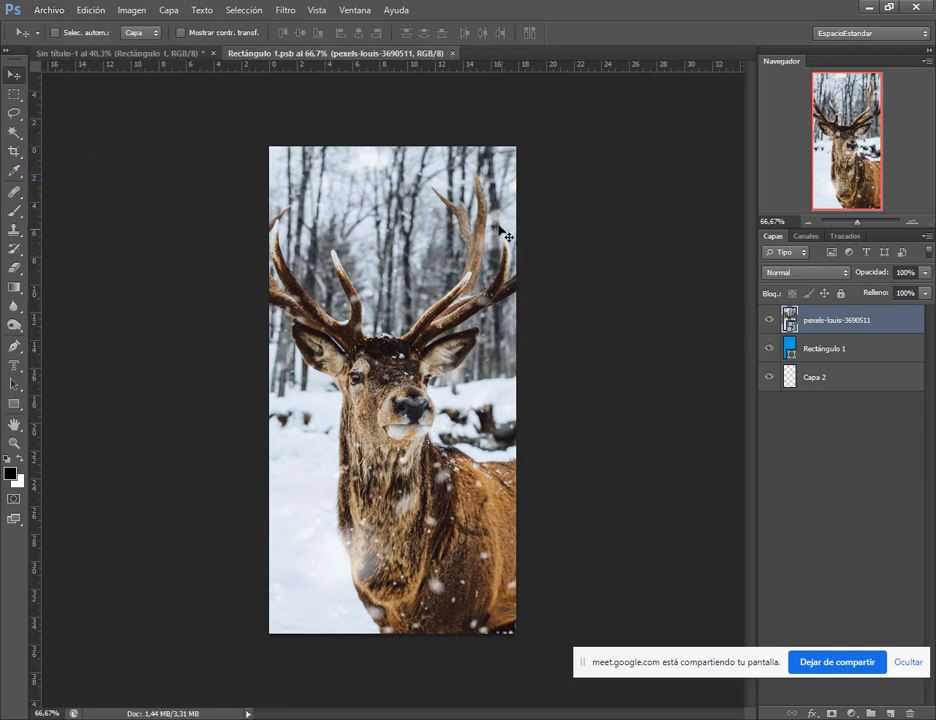
click(452, 54)
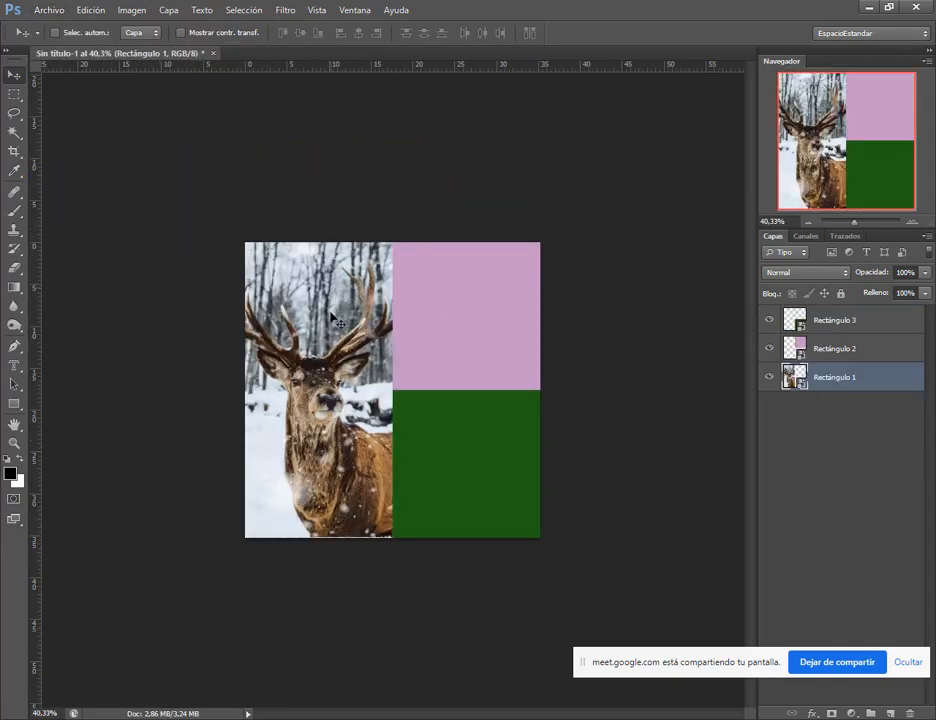
- Reopen the contents of the Rectángulo 1 smart object and delete the deer photo layer
double_click(797, 385)
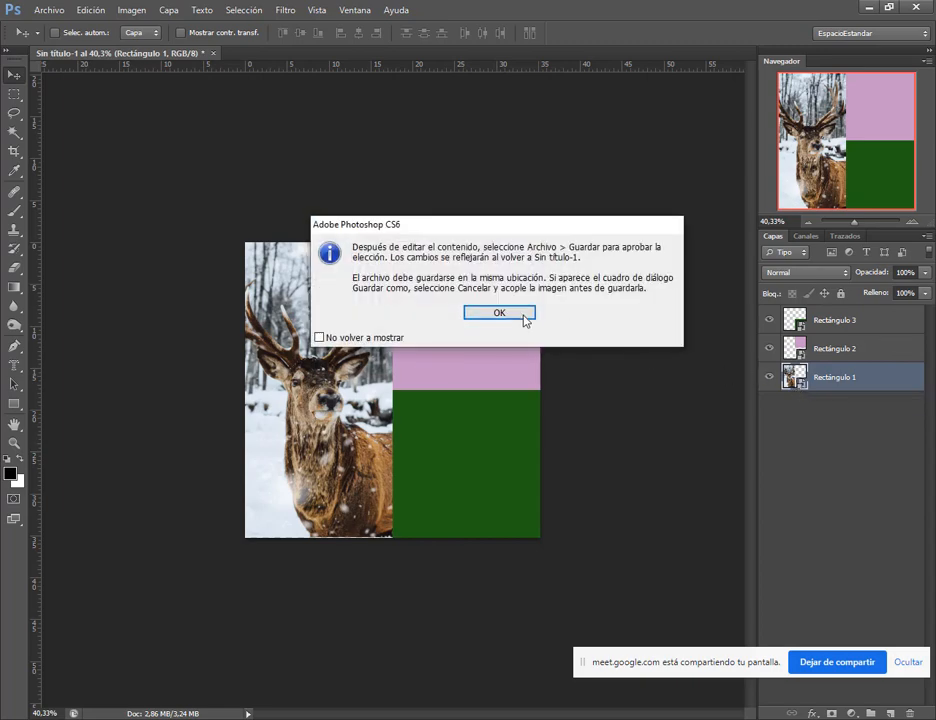
click(525, 318)
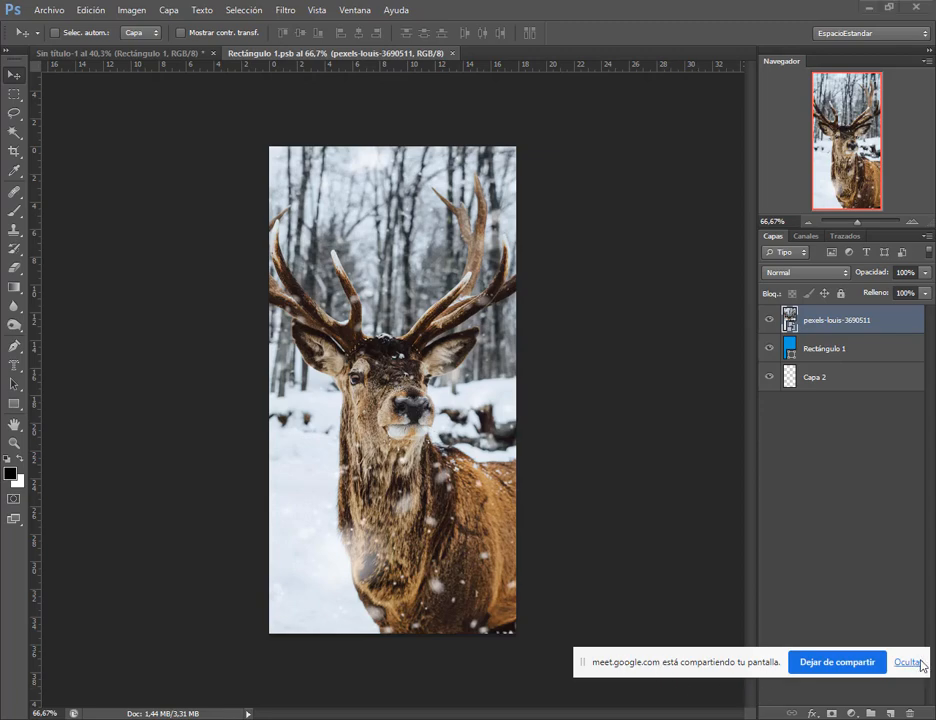
click(910, 663)
click(906, 711)
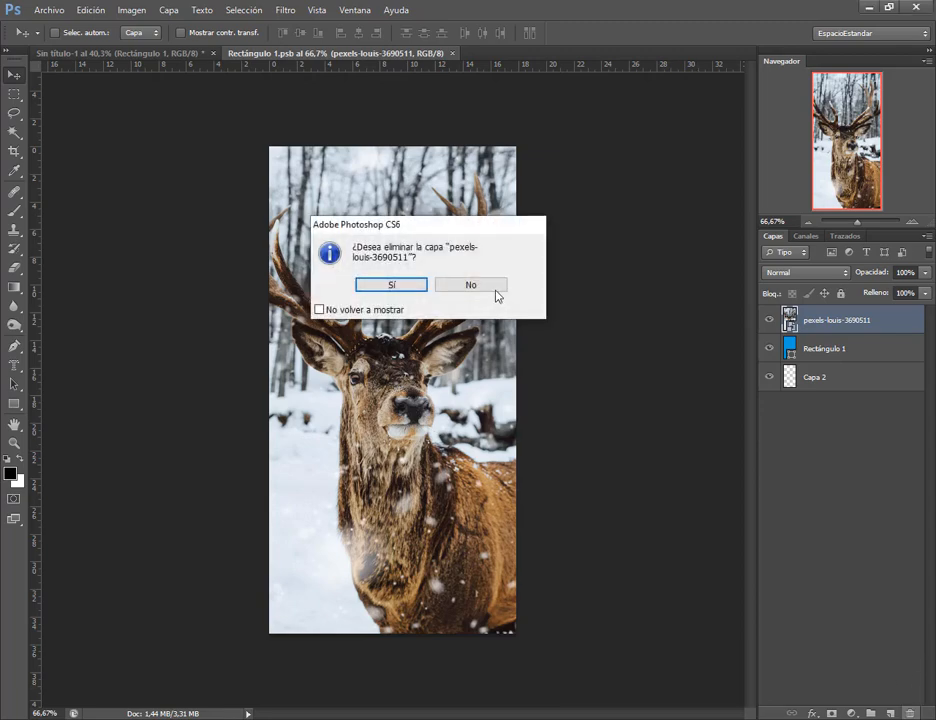
click(363, 284)
- Place the panda photo from the Photoshop Clase 7 folder into Rectángulo 1 and enlarge it proportionally to cover the blue canvas
click(215, 717)
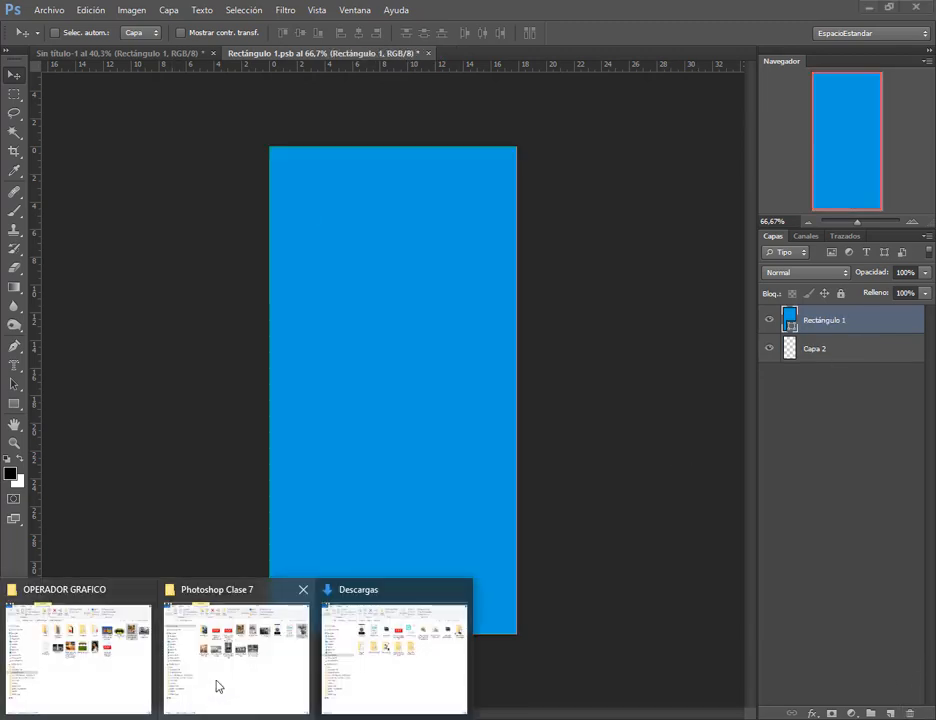
click(78, 660)
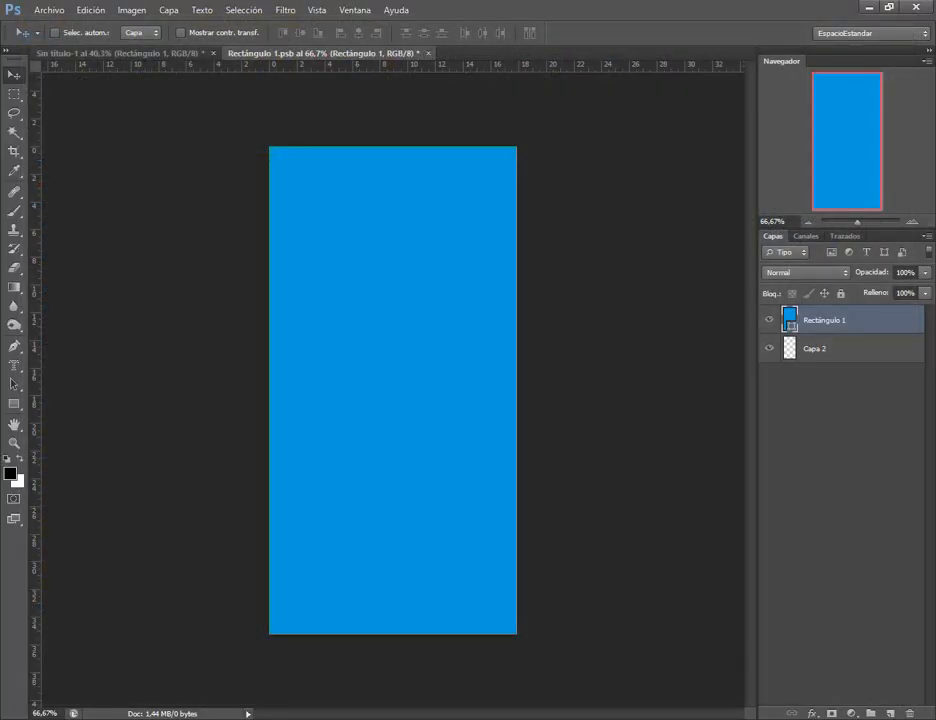
click(215, 717)
click(88, 693)
drag(414, 295, 361, 411)
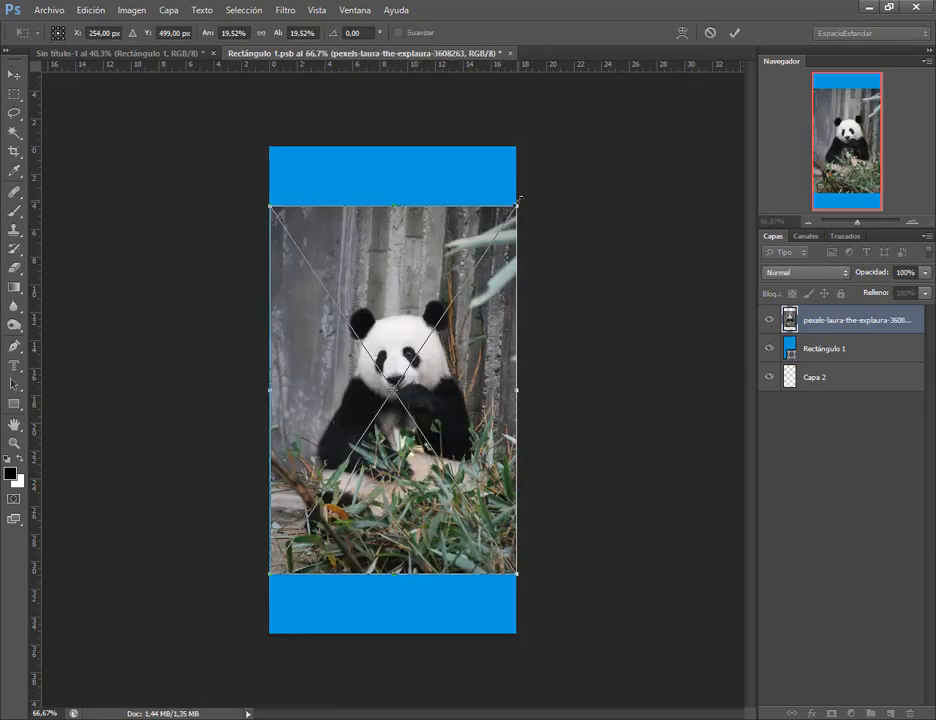
drag(519, 200, 554, 148)
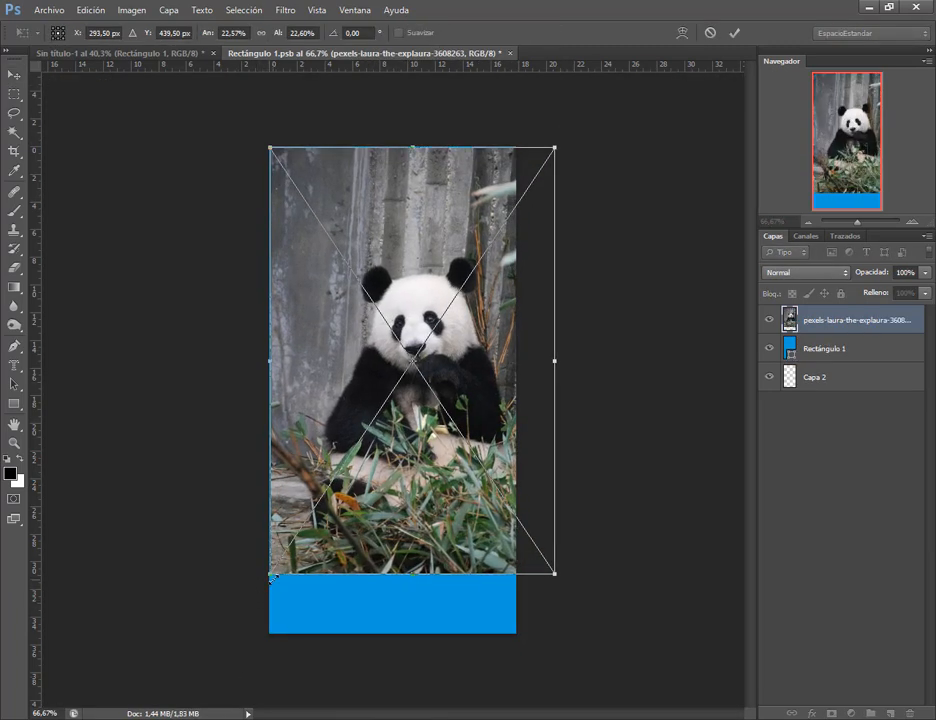
click(262, 33)
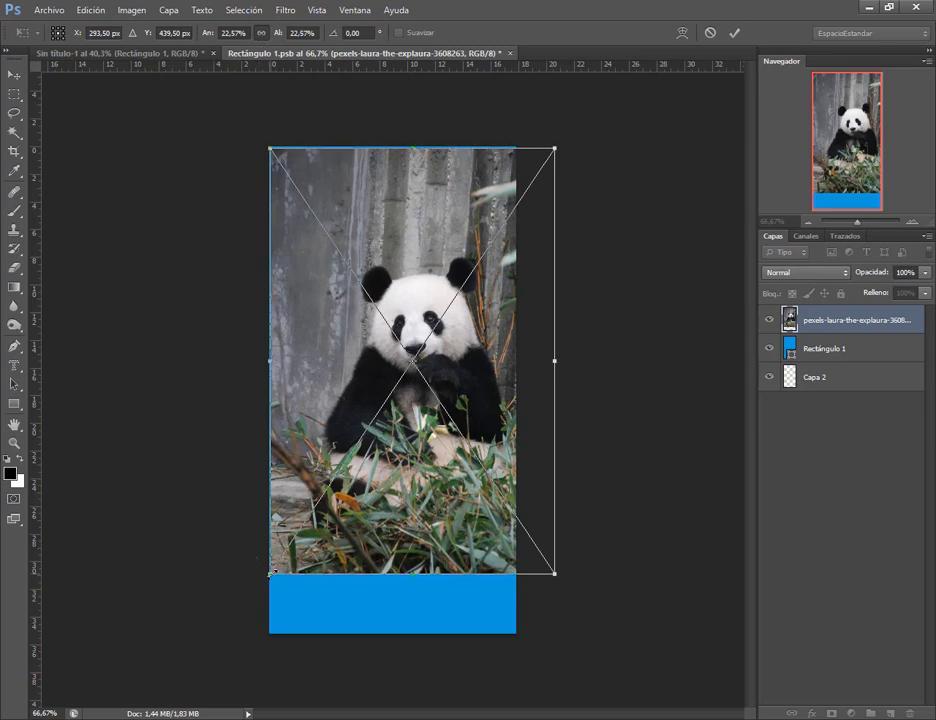
drag(271, 573, 215, 655)
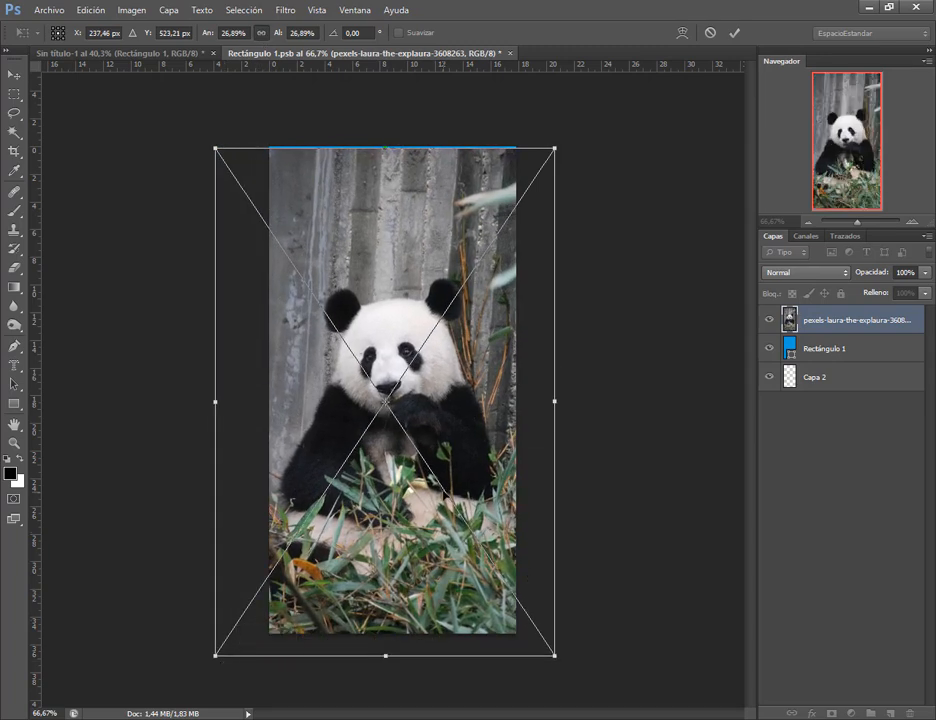
drag(445, 491, 447, 489)
key(Return)
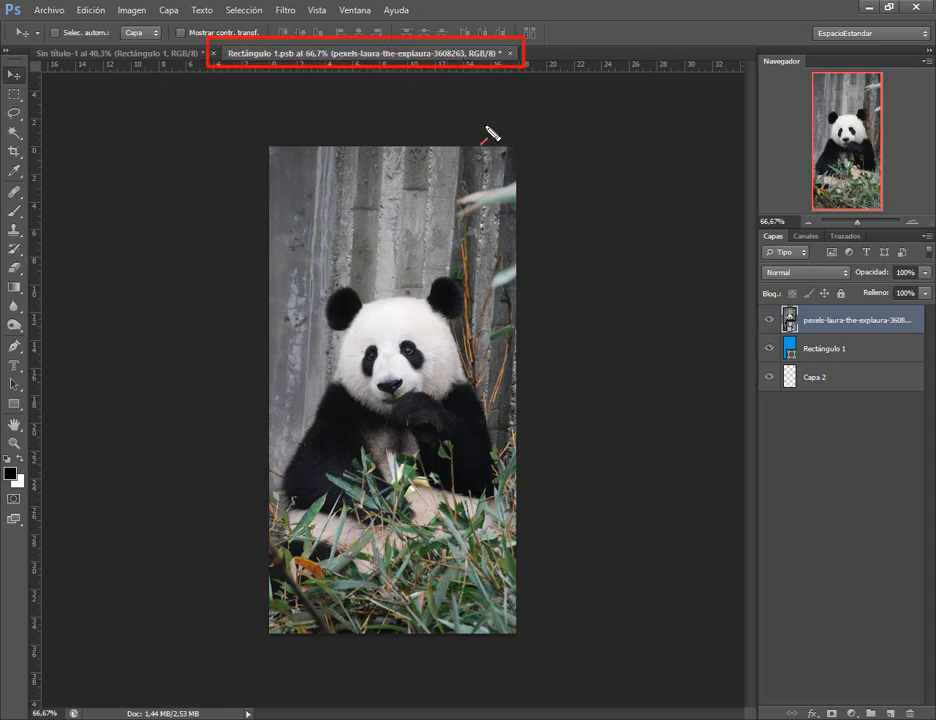
drag(471, 140, 500, 66)
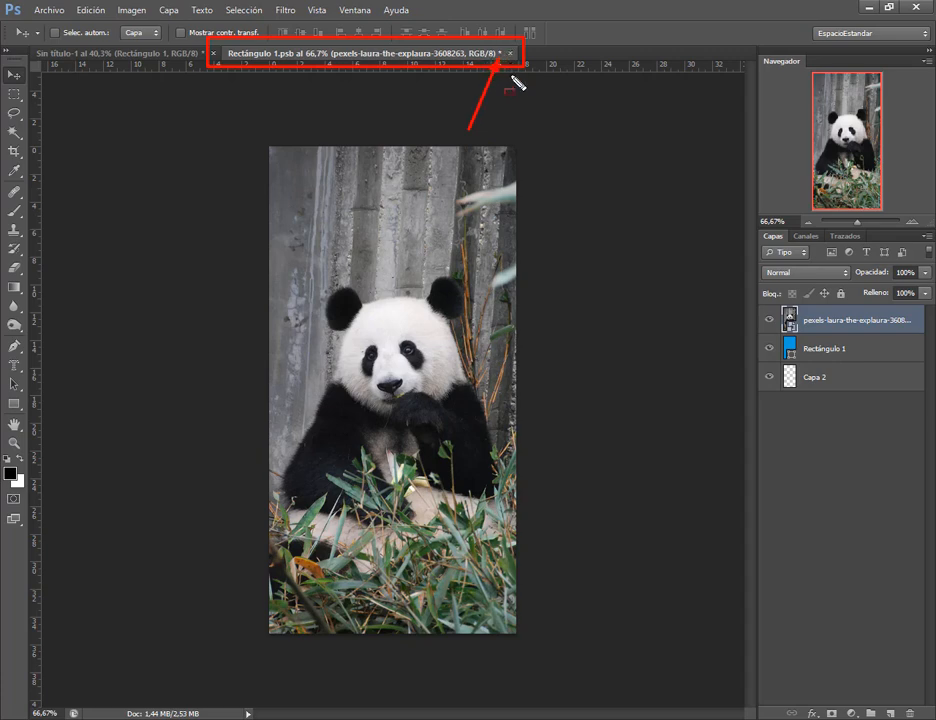
key(Escape)
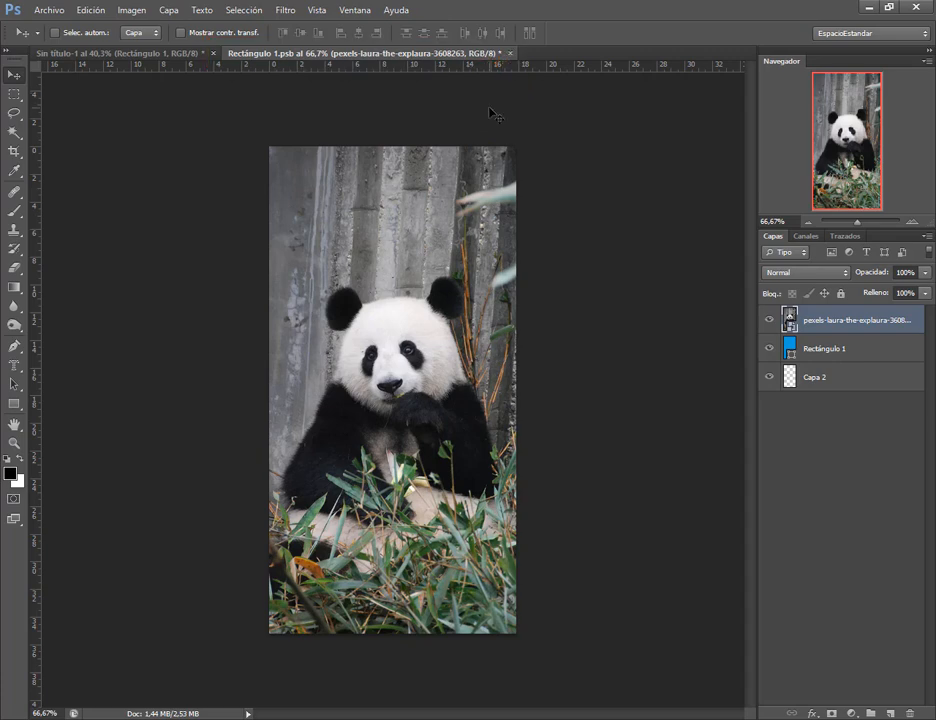
- Save the Rectángulo 1 contents with the panda photo and close that document to return to the collage
click(49, 10)
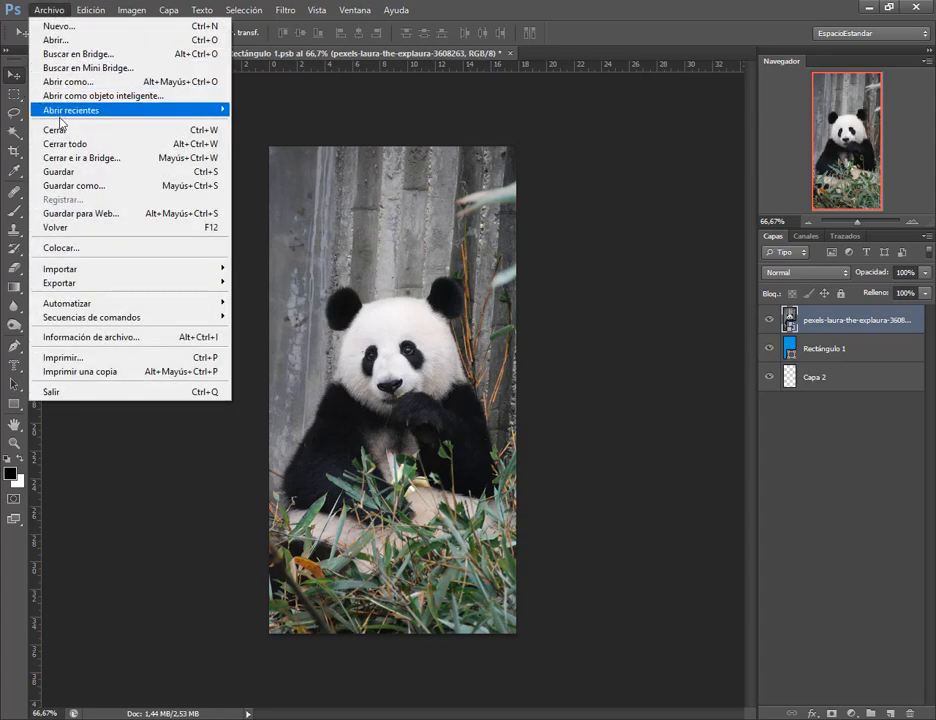
click(60, 171)
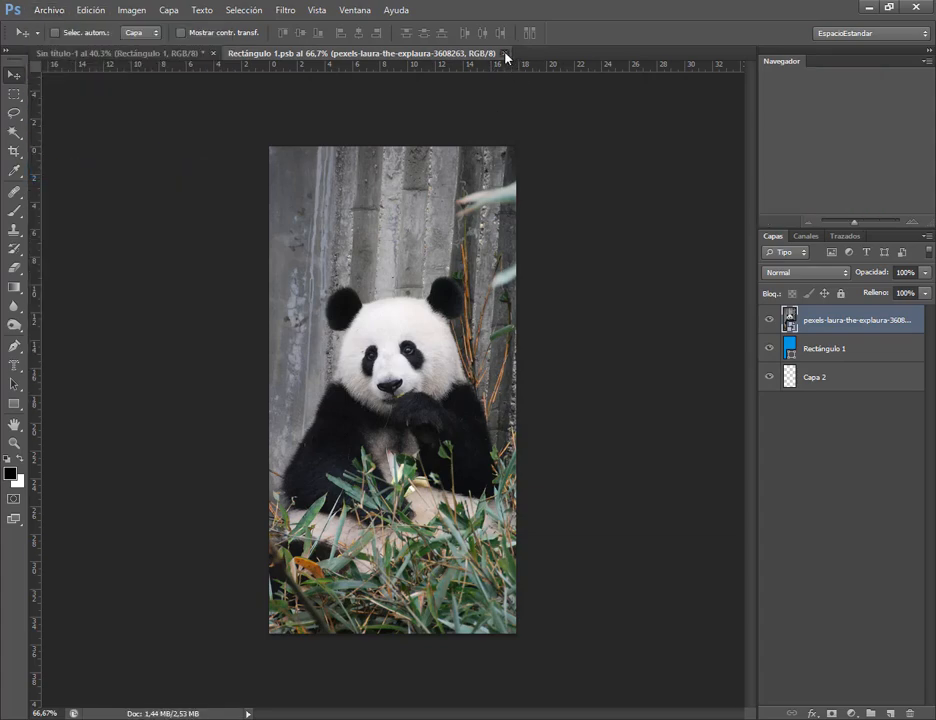
click(505, 54)
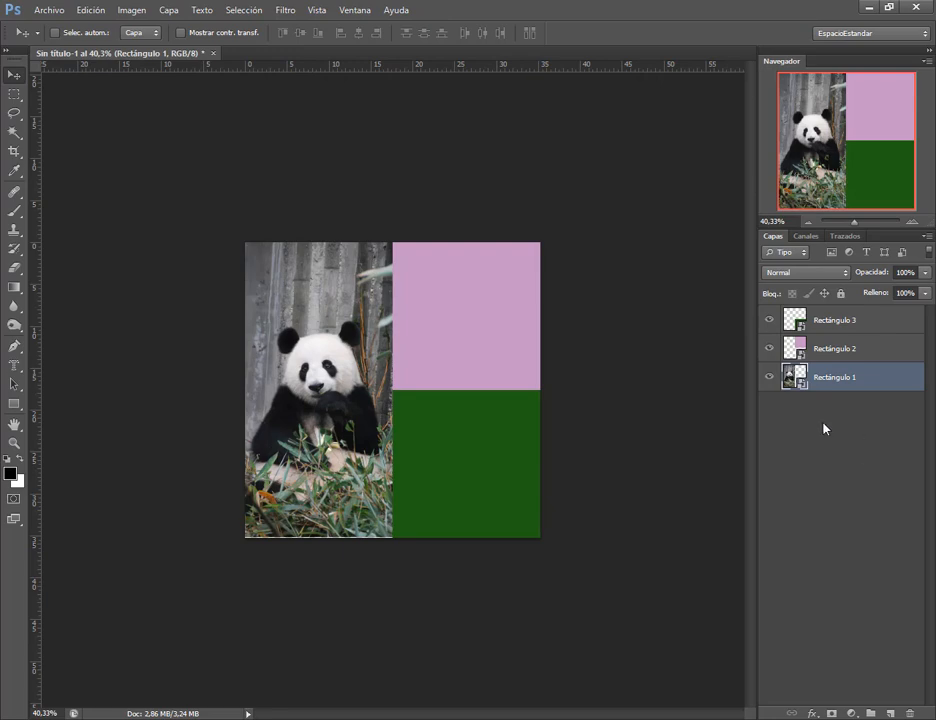
- Open the pink Rectángulo 2 smart object and place the penguin photo from the Photoshop Clase 7 folder in it
double_click(797, 348)
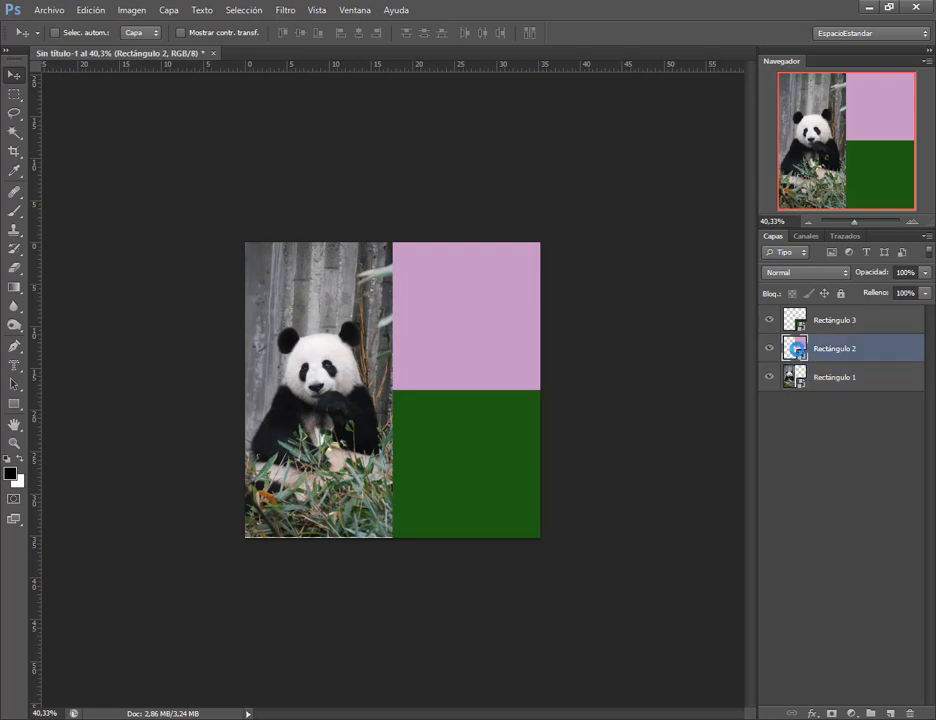
click(521, 315)
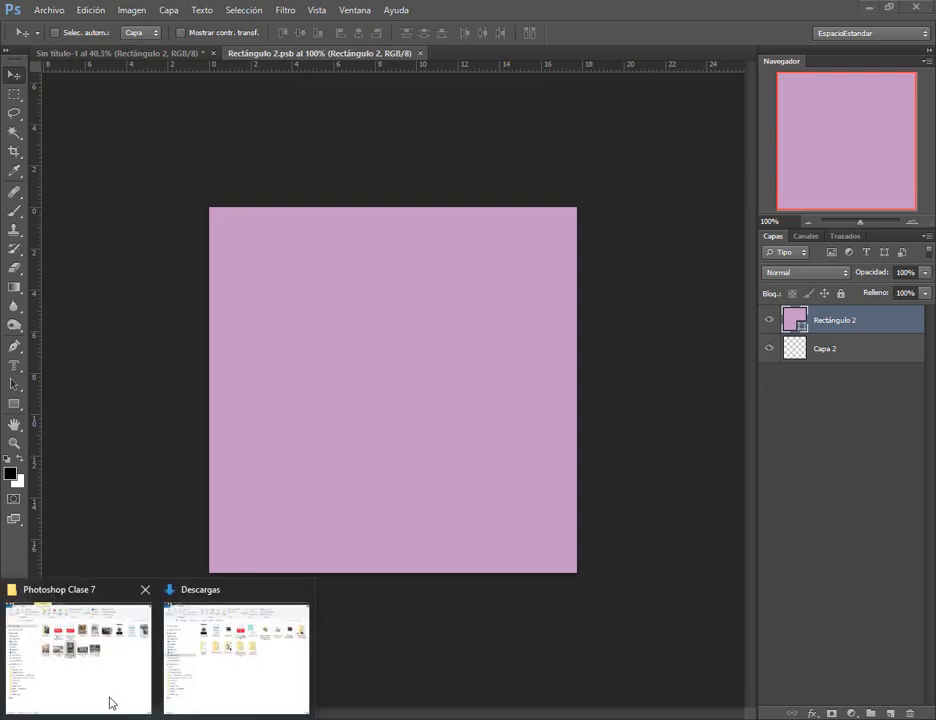
click(111, 702)
drag(513, 327, 405, 466)
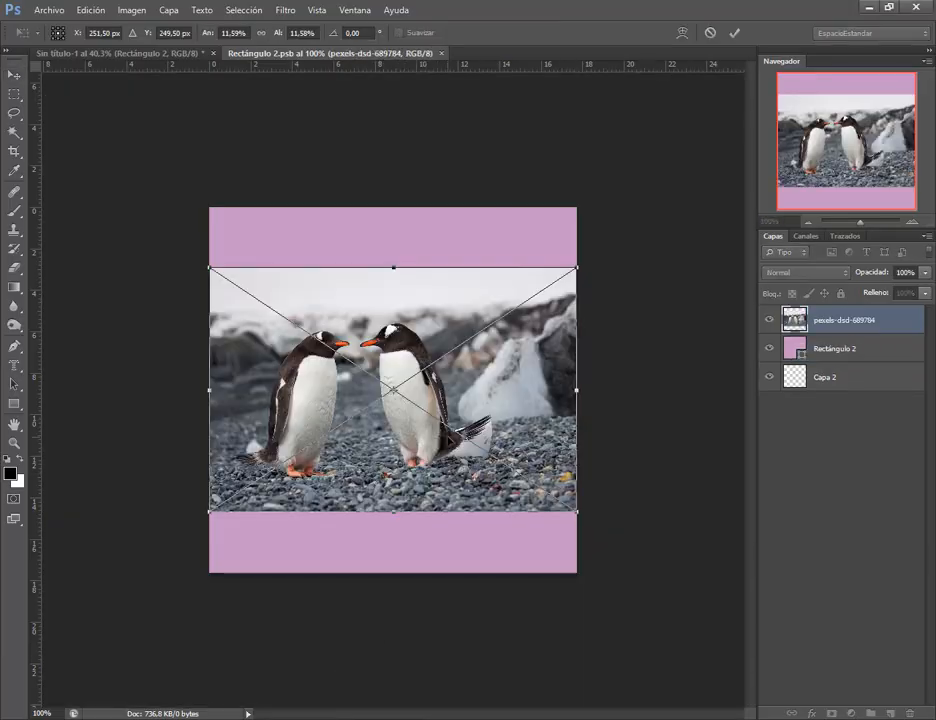
- Enlarge and position the penguin photo to cover the pink square, and save and close the Rectángulo 2 contents
drag(579, 268, 699, 186)
drag(208, 519, 112, 583)
drag(420, 424, 447, 433)
key(Return)
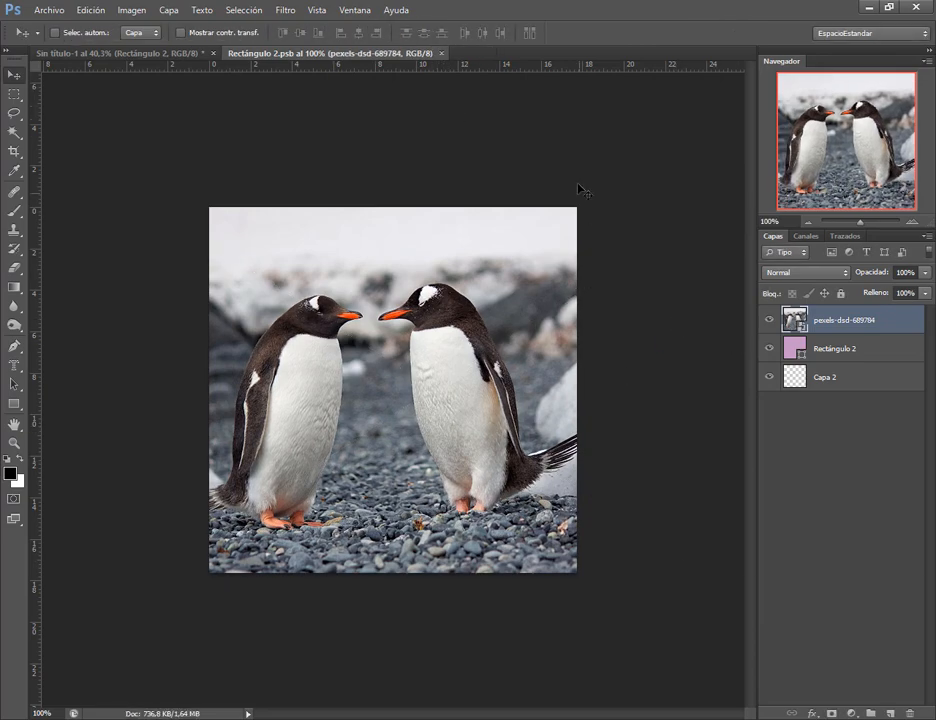
key(ctrl+w)
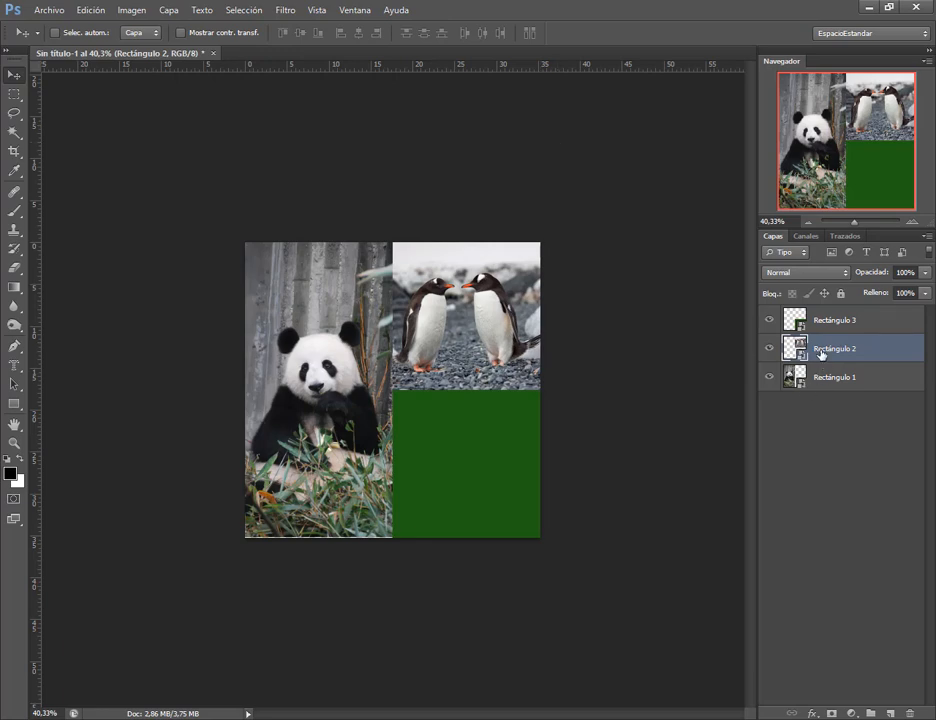
- Open the green Rectángulo 3 smart object and place the polar bear photo from the Photoshop Clase 7 folder in it
double_click(795, 320)
click(487, 313)
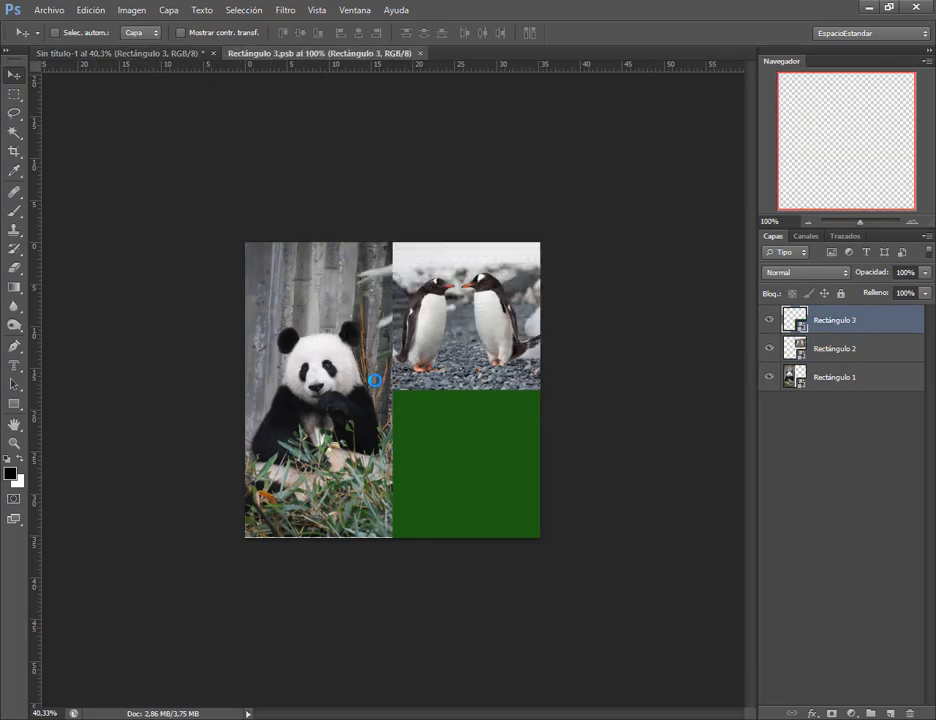
mouse_move(157, 712)
click(77, 655)
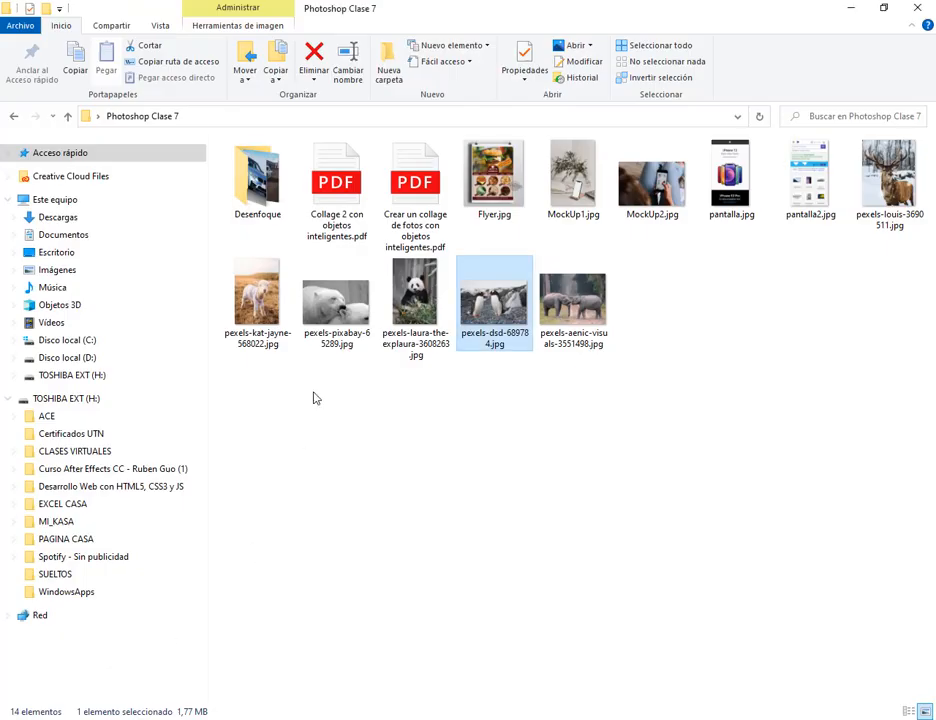
drag(325, 318, 391, 334)
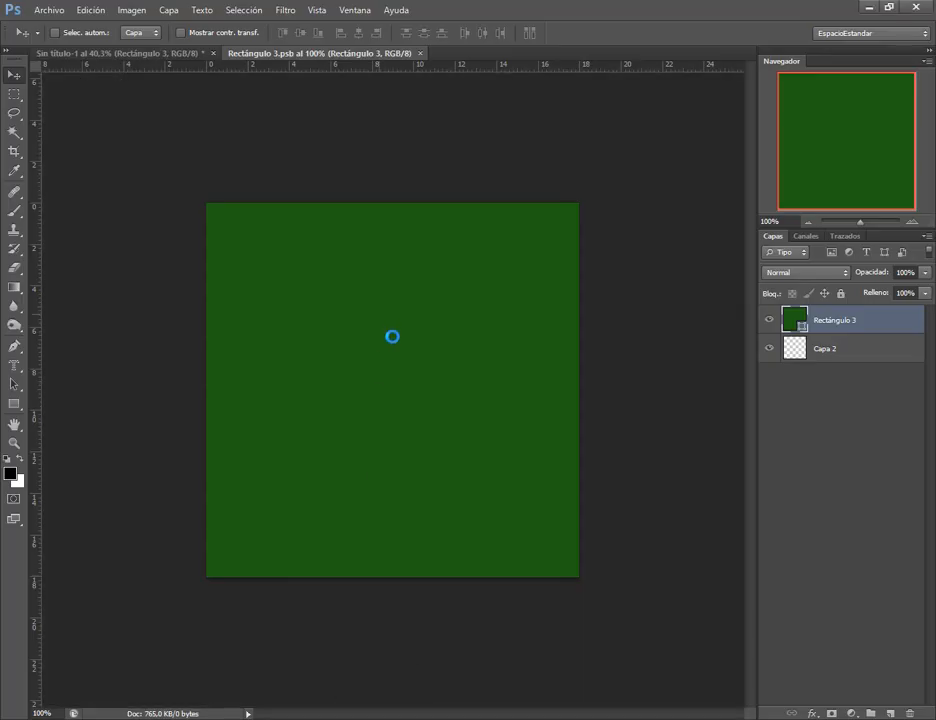
- Enlarge the polar bear photo to about 18.6%, position it to cover the green square, and save and close the Rectángulo 3 contents
drag(575, 510, 666, 598)
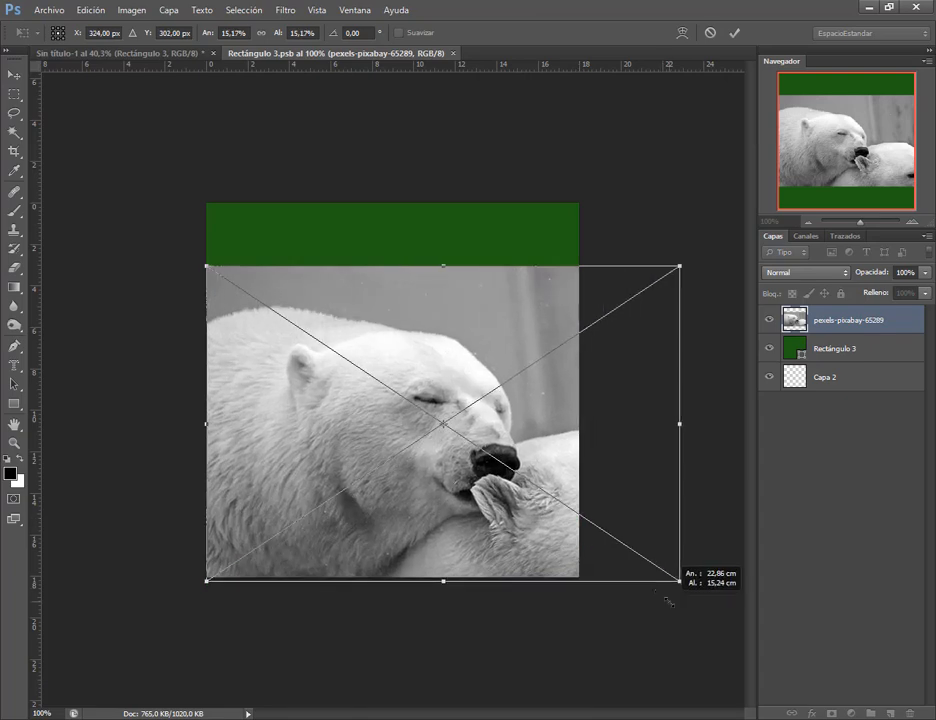
drag(196, 238, 98, 192)
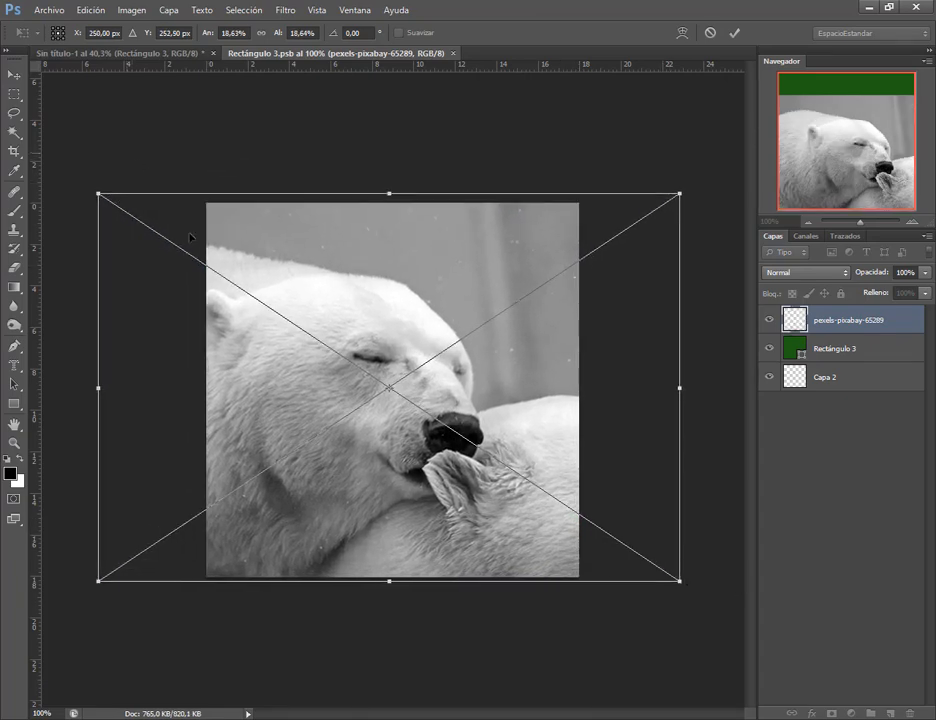
drag(397, 444, 334, 446)
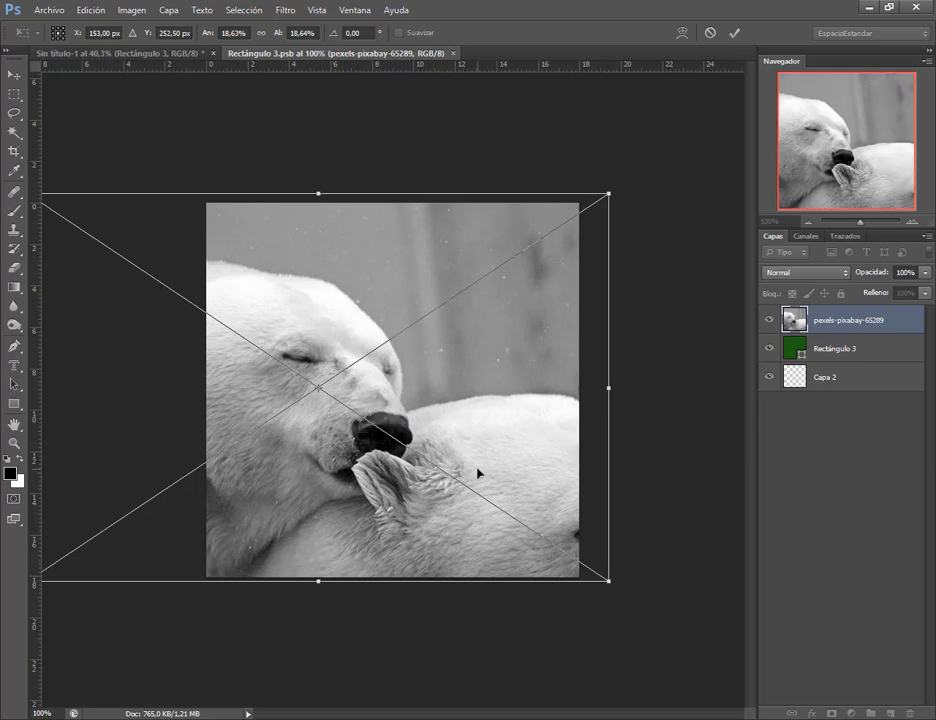
key(Return)
key(ctrl+s)
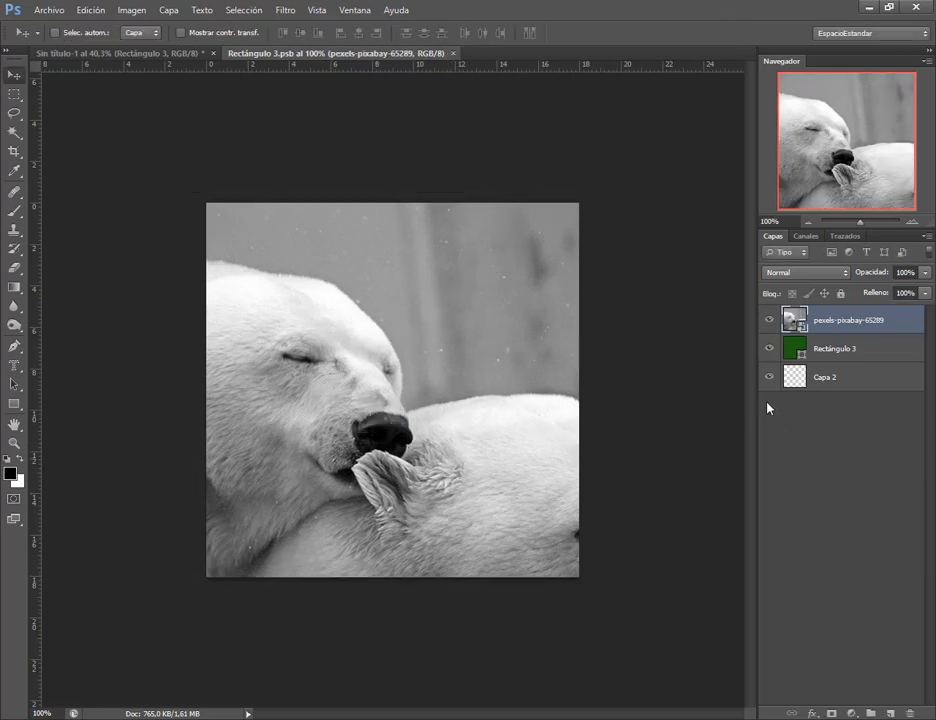
key(ctrl+w)
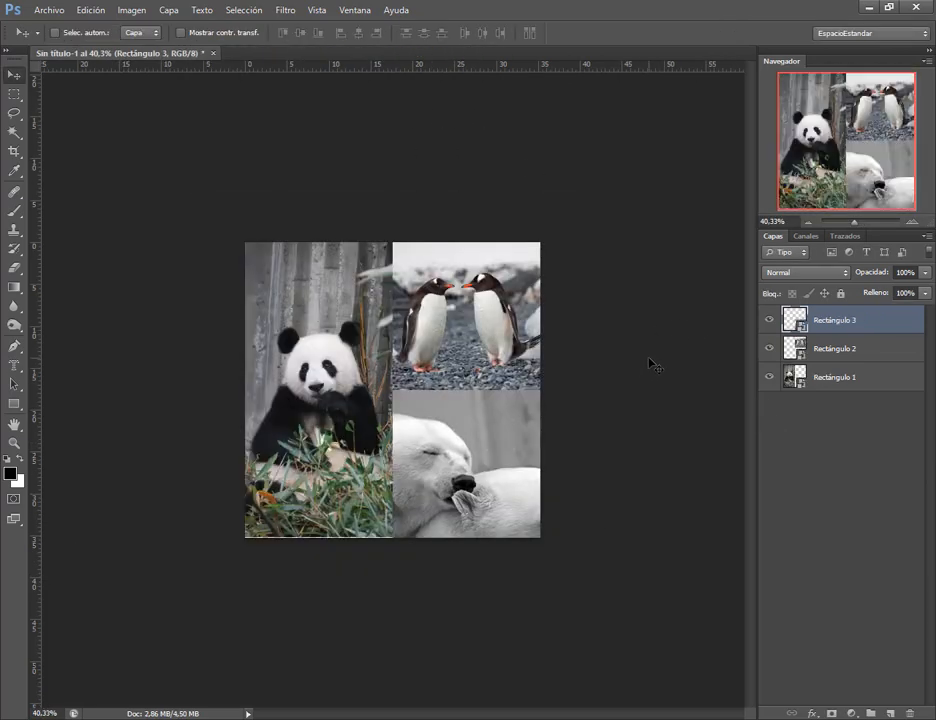
key(ctrl+0)
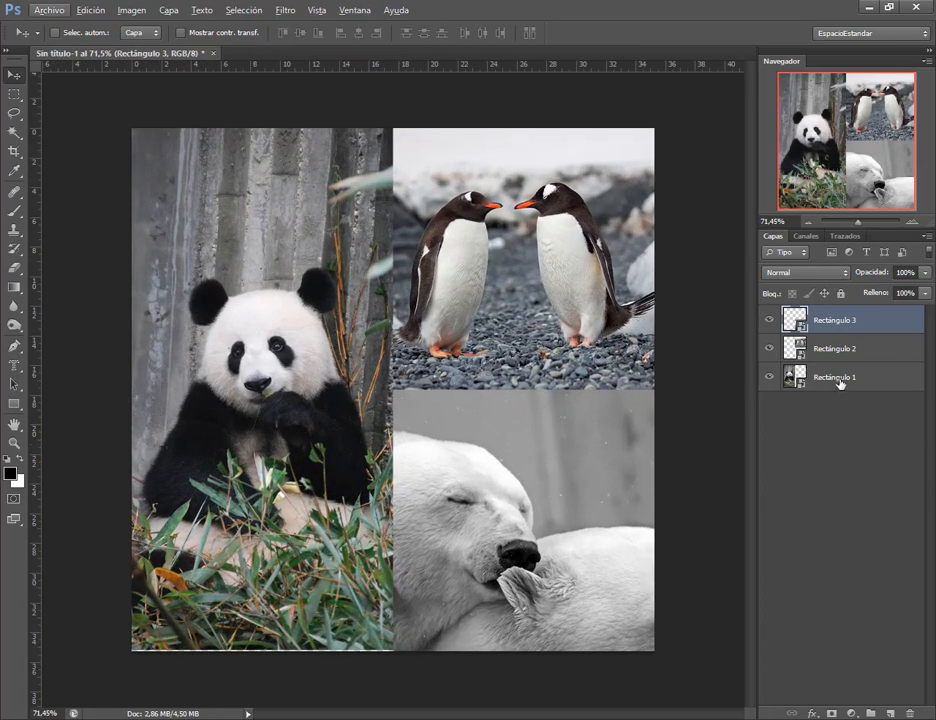
- Consult the last page of the PDF collage guide for the finishing effects and return to the collage
click(839, 381)
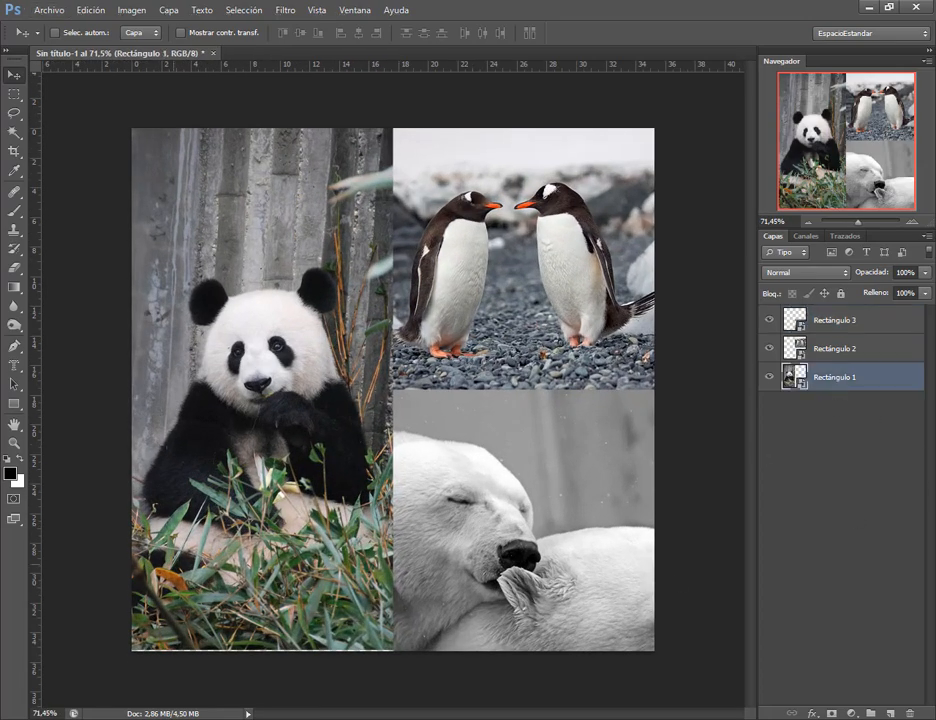
mouse_move(160, 719)
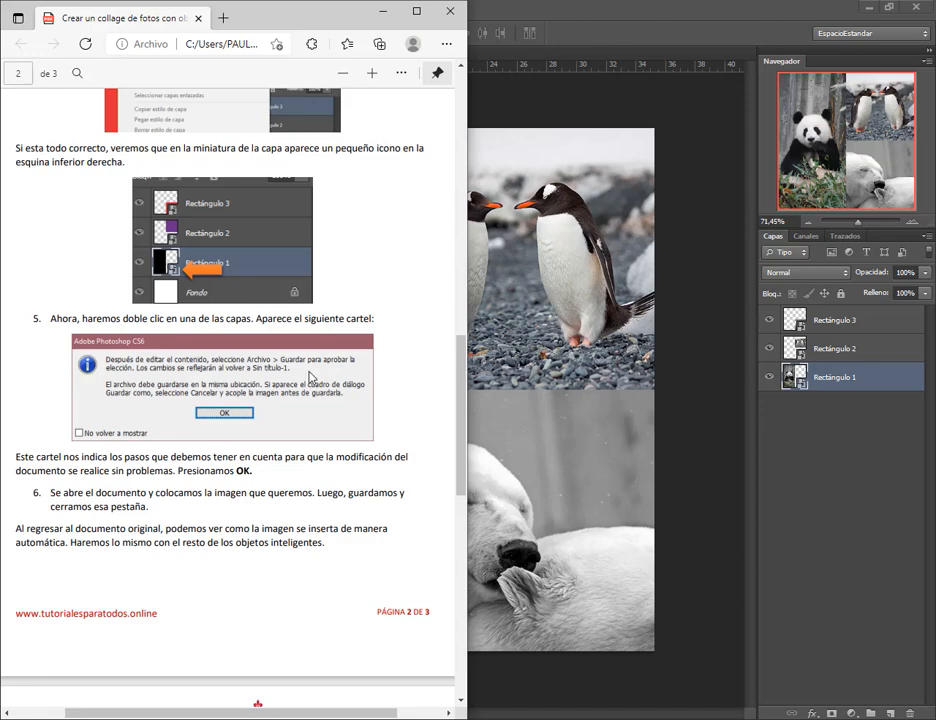
scroll(310, 378, down, 10)
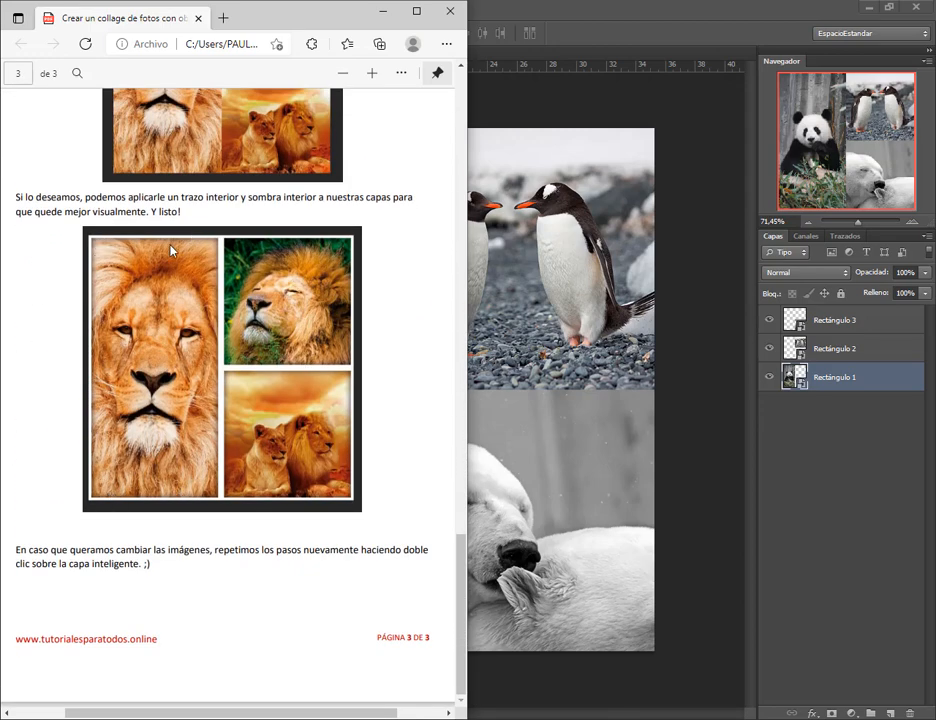
click(381, 11)
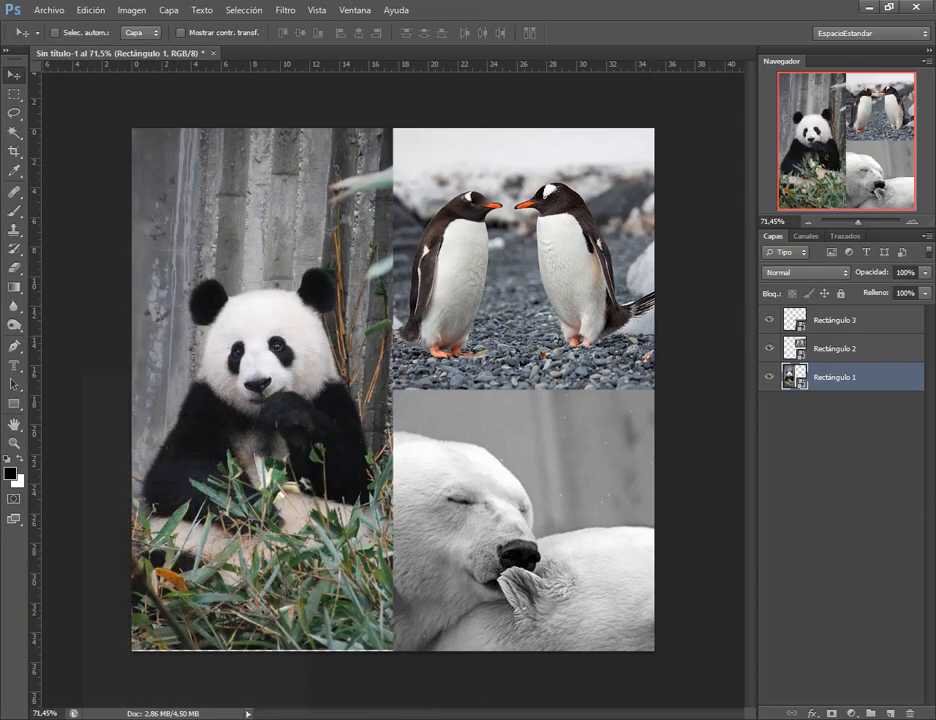
key(alt+bracketright)
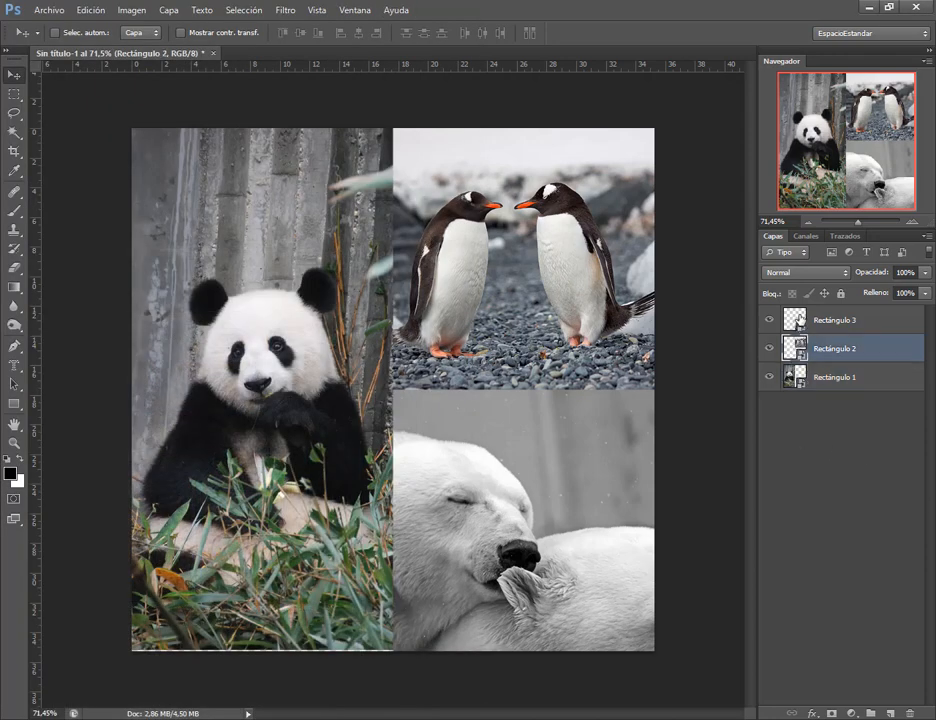
key(alt+bracketright)
click(799, 381)
double_click(799, 381)
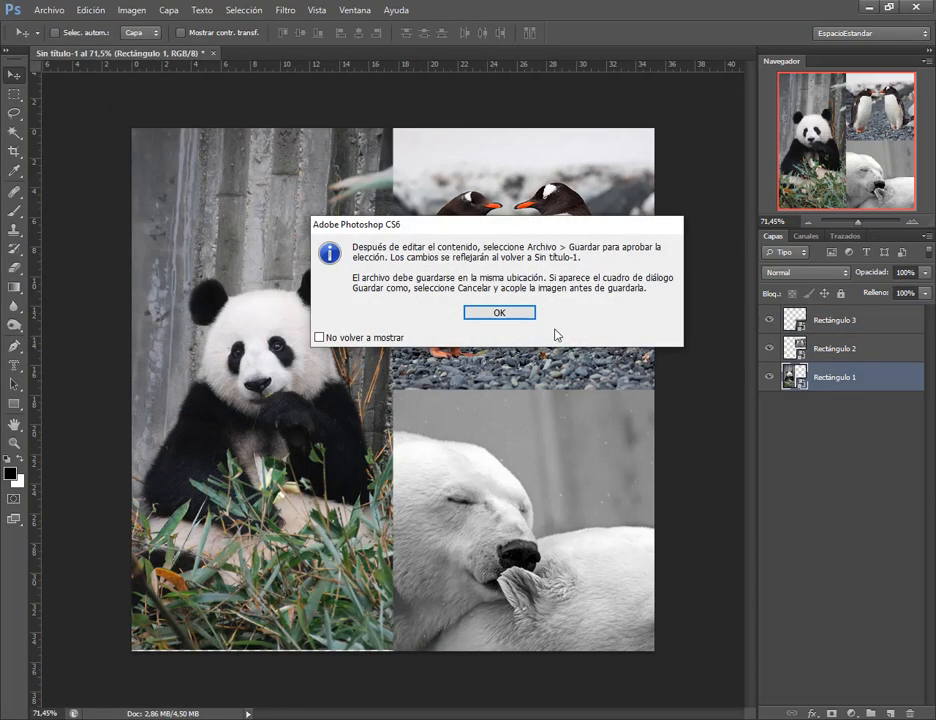
click(499, 313)
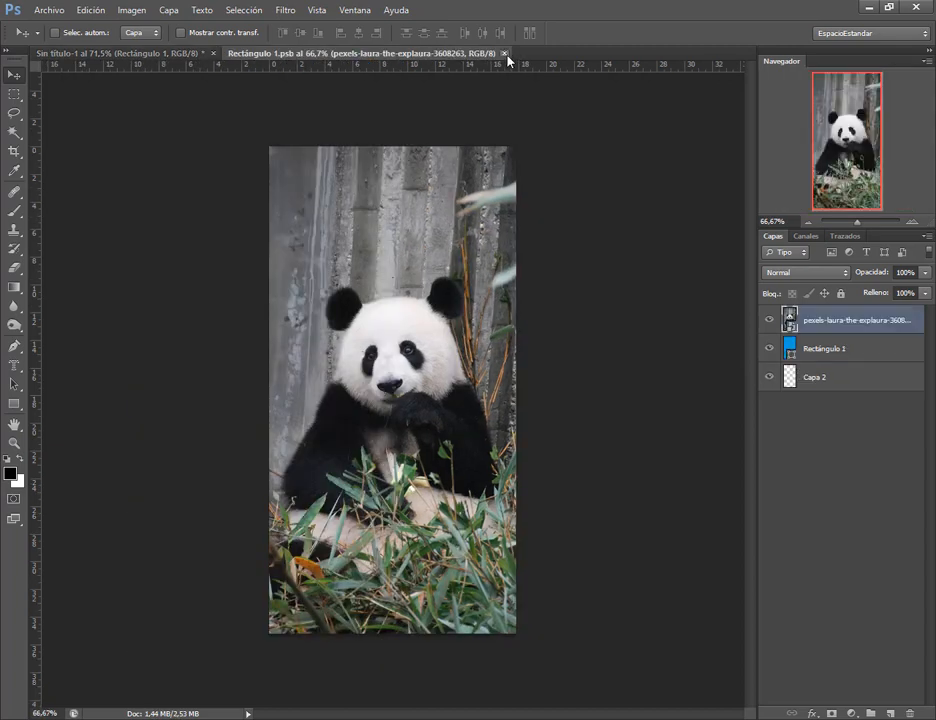
click(505, 53)
- Add a white (ffffff) Exterior stroke of 68 px to the Rectángulo 1 panda layer through its blending options
right_click(800, 376)
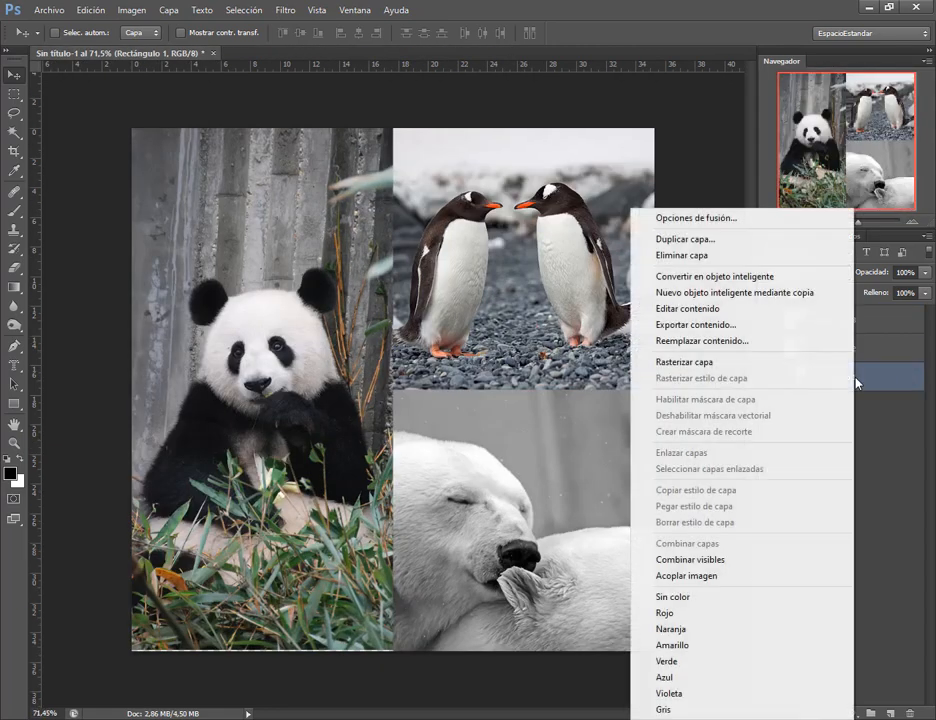
click(700, 219)
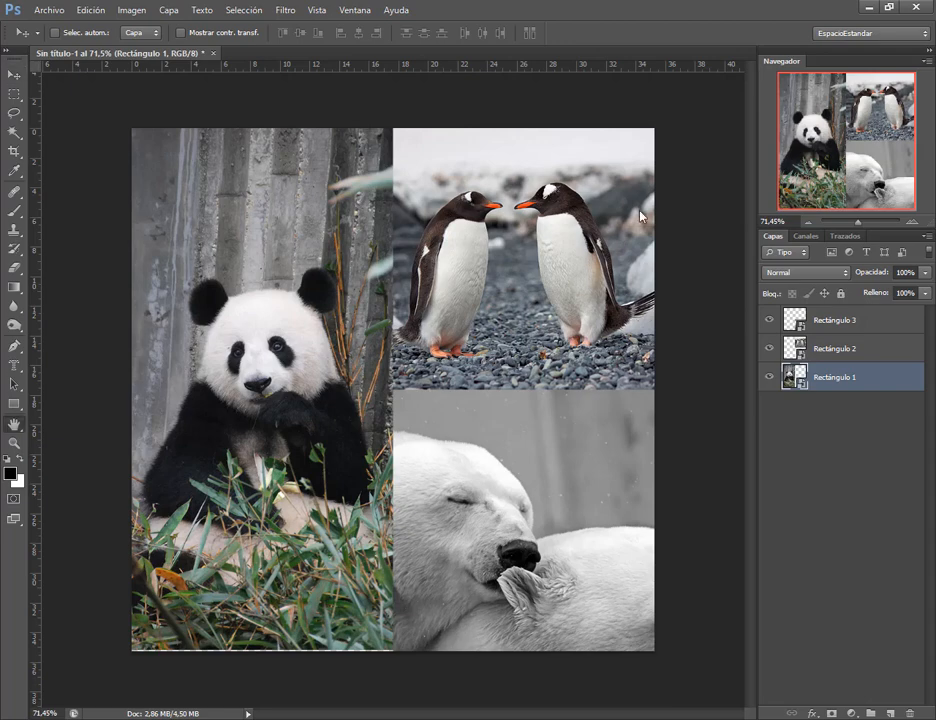
click(502, 218)
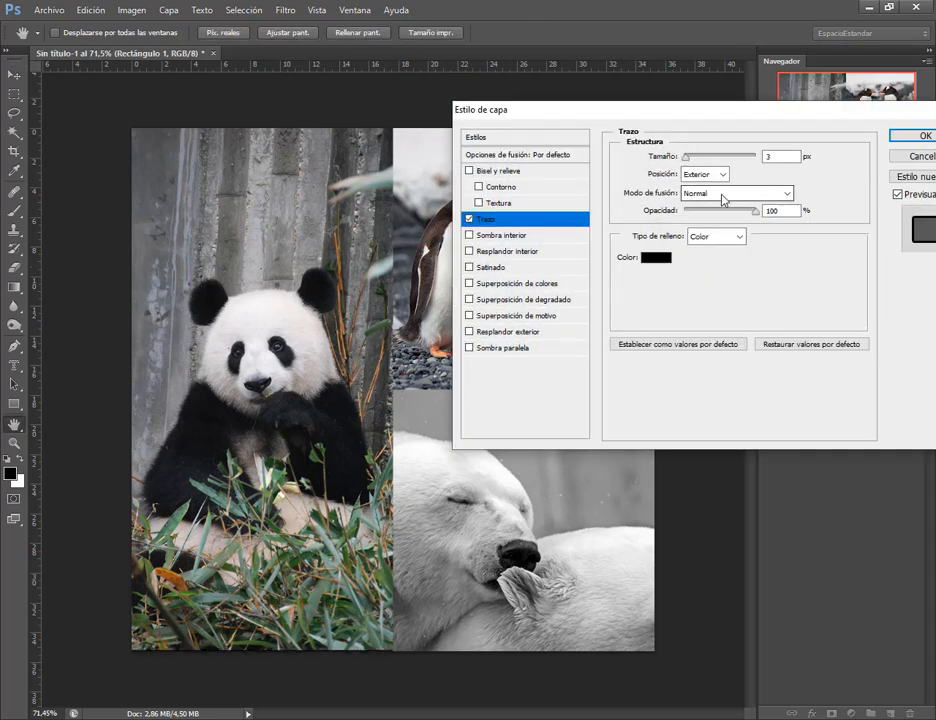
drag(727, 114, 701, 112)
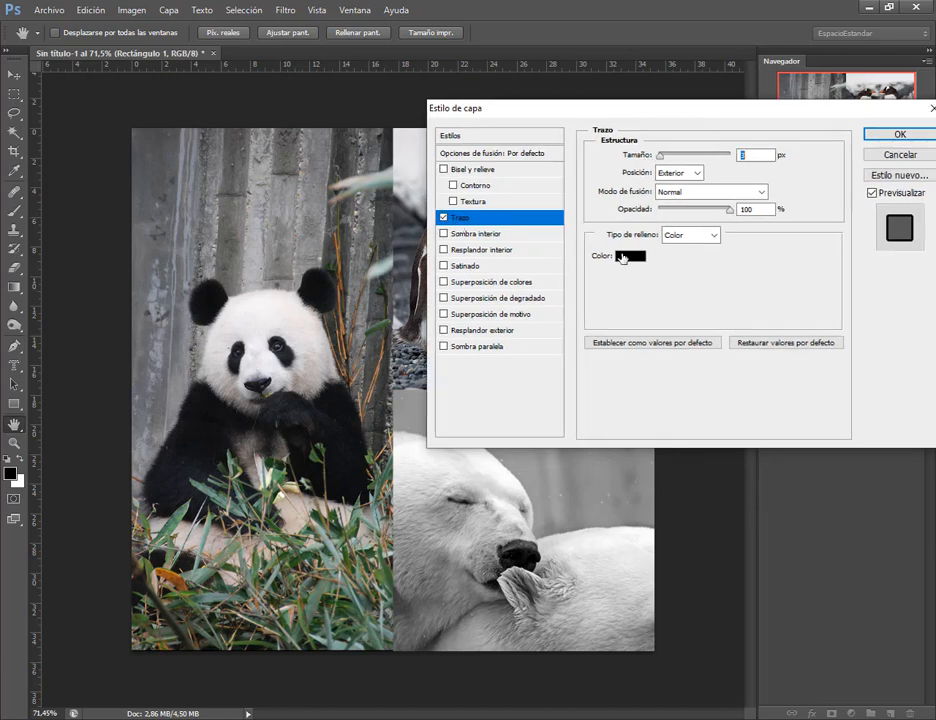
click(621, 256)
drag(403, 173, 354, 139)
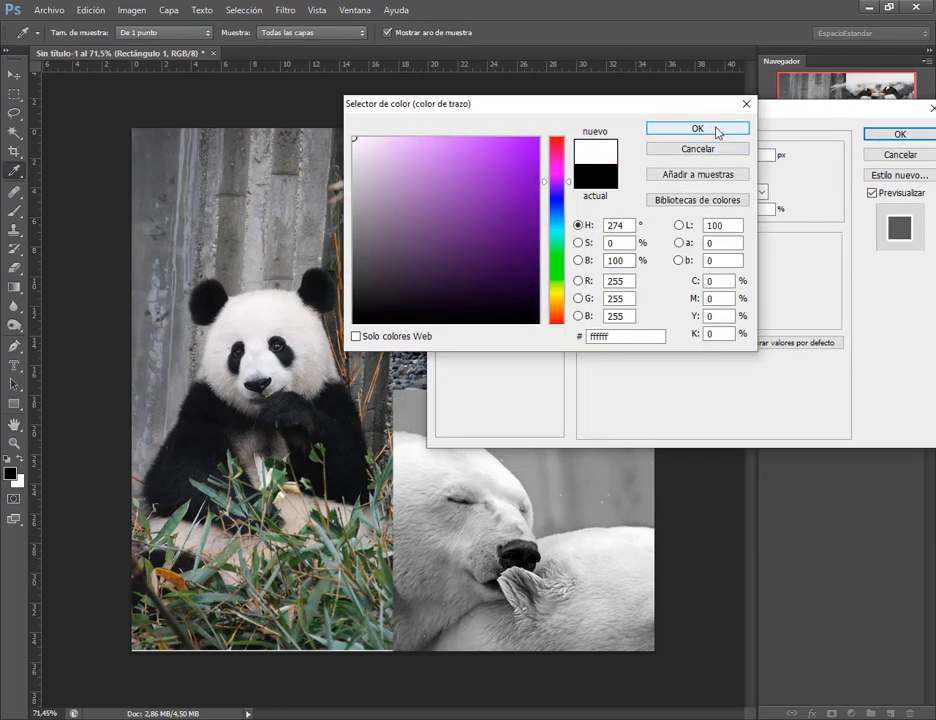
click(716, 127)
drag(662, 156, 683, 156)
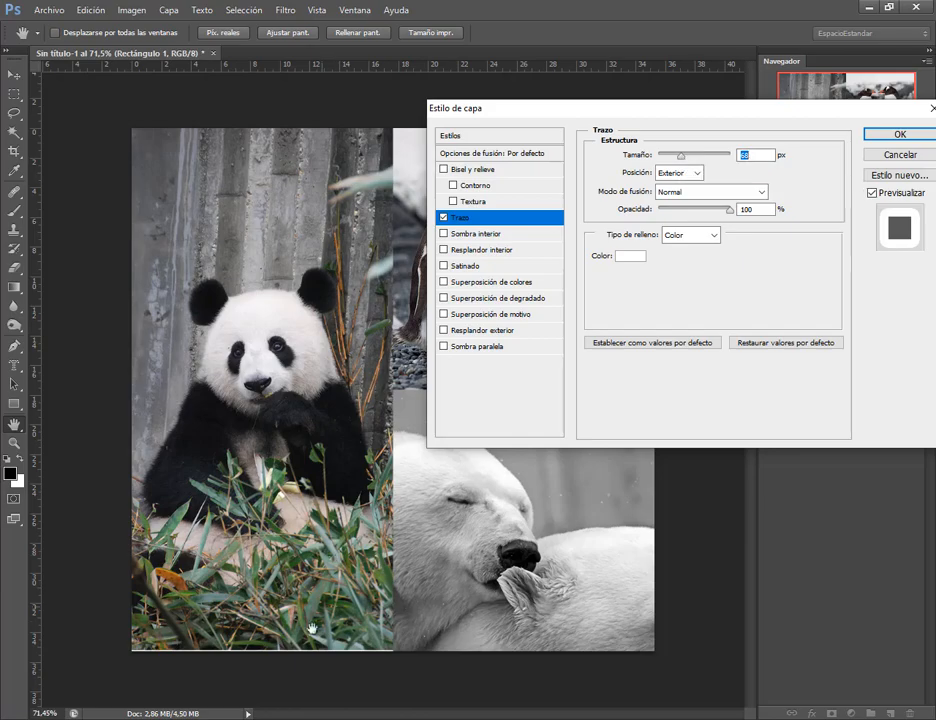
- Switch to the Google Meet call in the browser to check its chat messages, and return to Photoshop
click(240, 718)
click(138, 662)
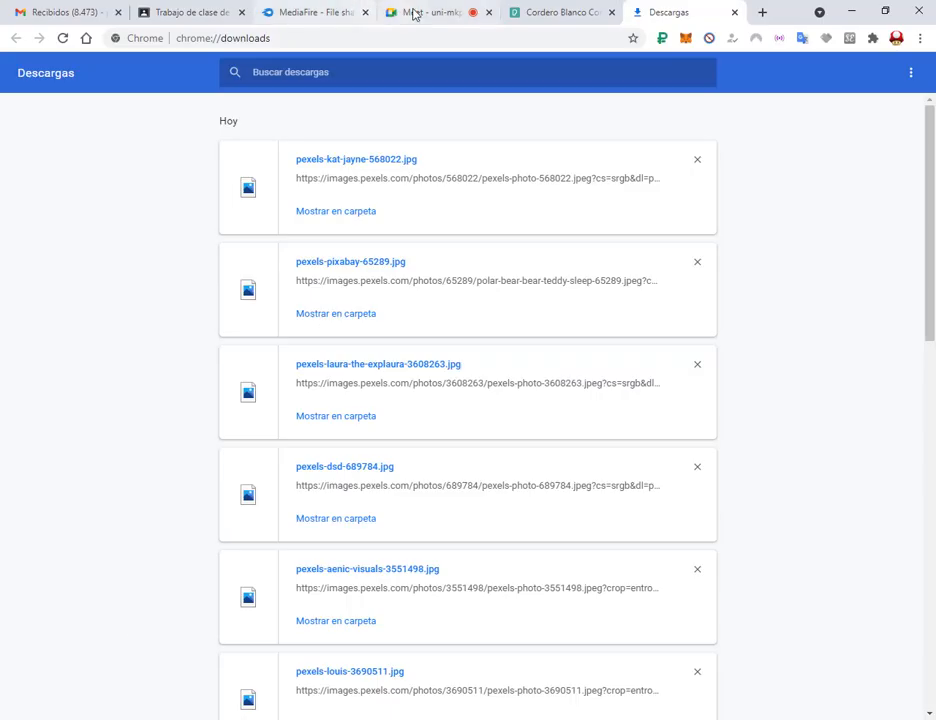
click(414, 13)
click(621, 141)
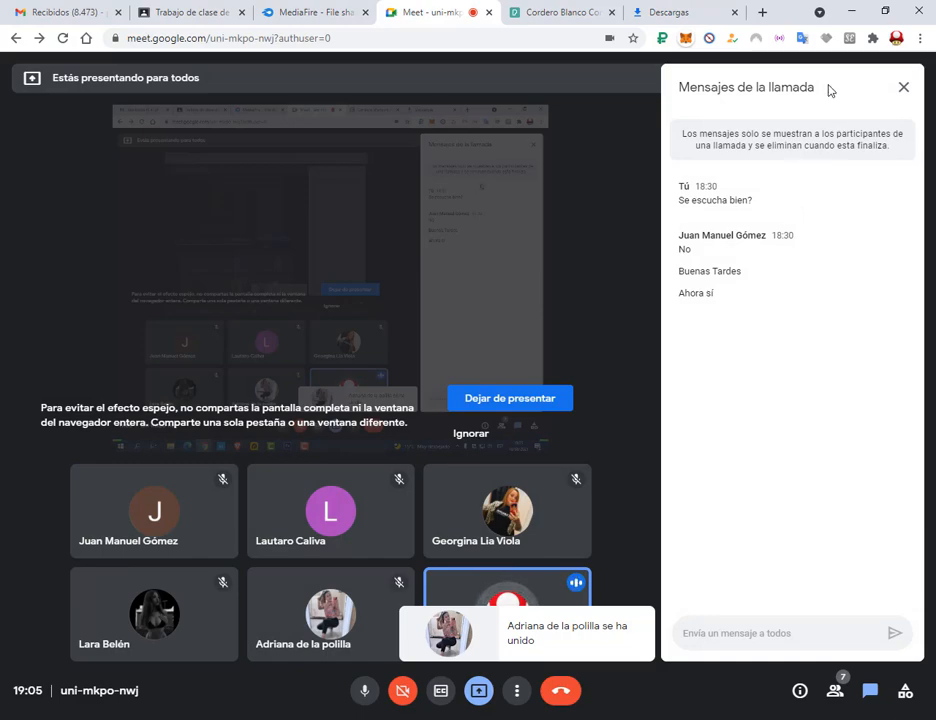
click(851, 13)
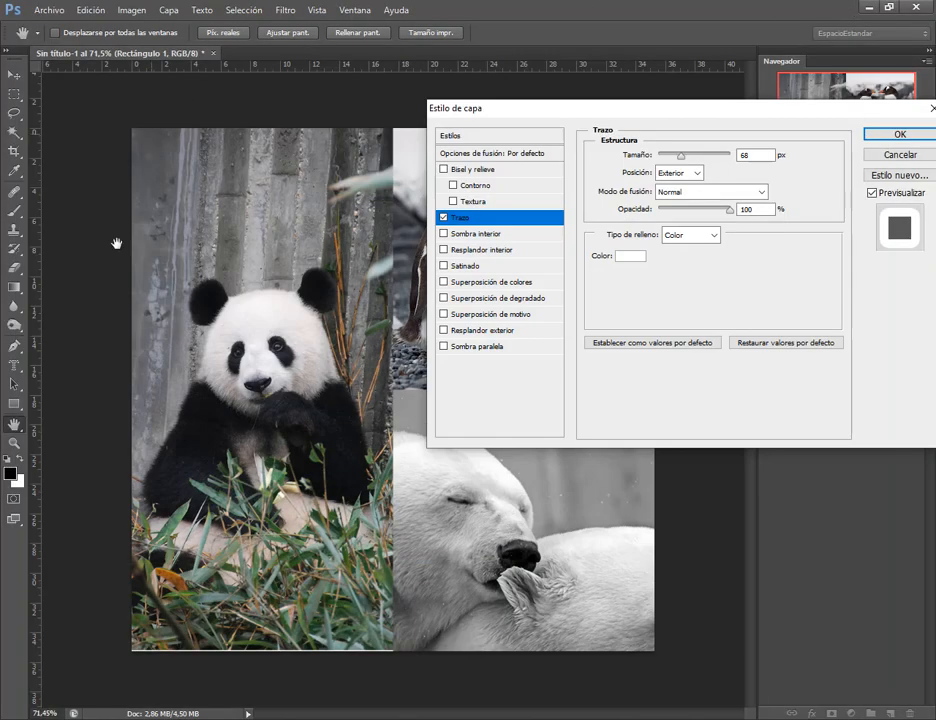
click(474, 220)
click(820, 112)
drag(820, 118, 789, 120)
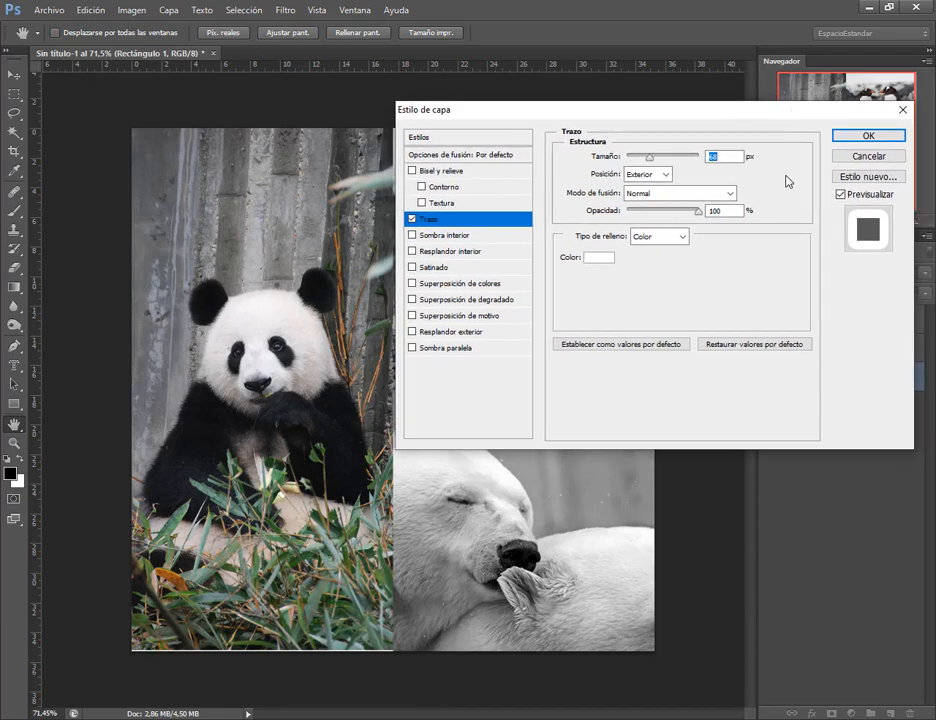
drag(822, 326, 854, 258)
drag(826, 186, 906, 258)
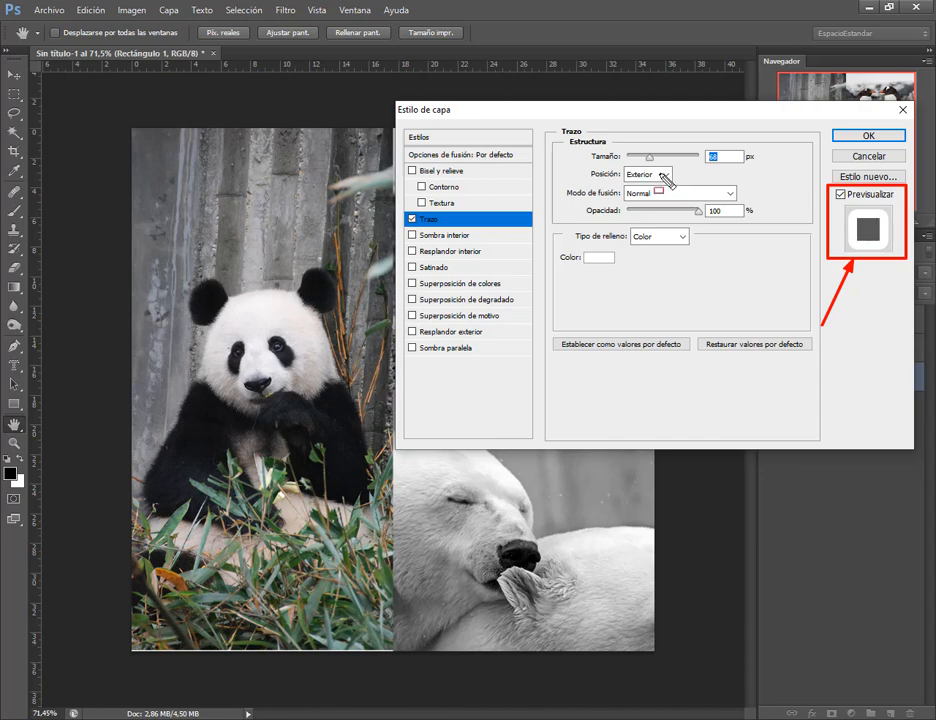
key(Escape)
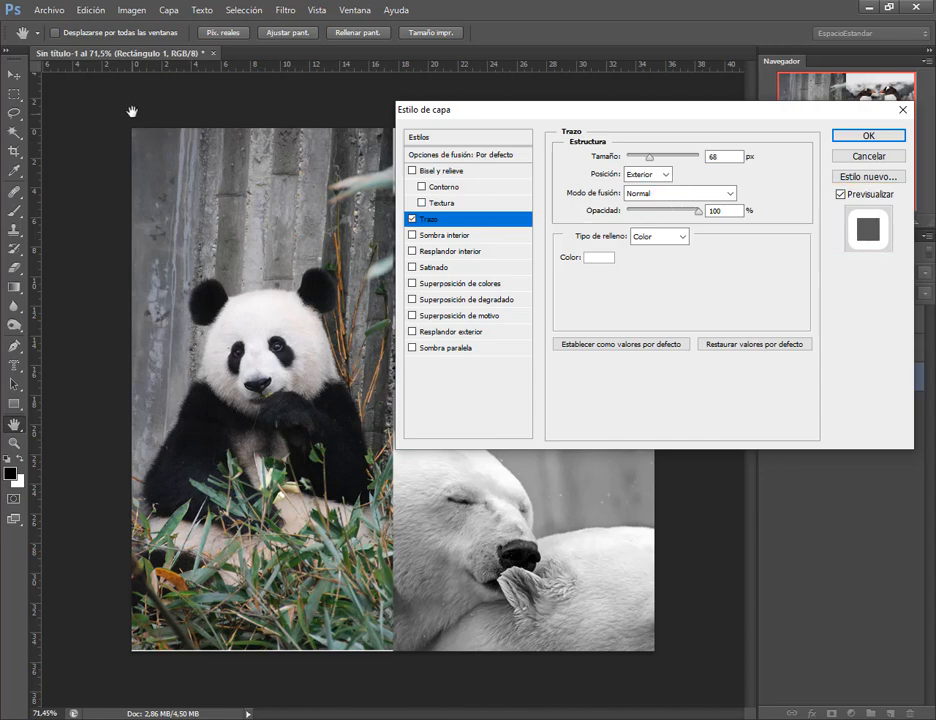
- Set the panda layer's stroke position to Interior and reduce its size to 10 px
drag(650, 157, 637, 158)
click(651, 174)
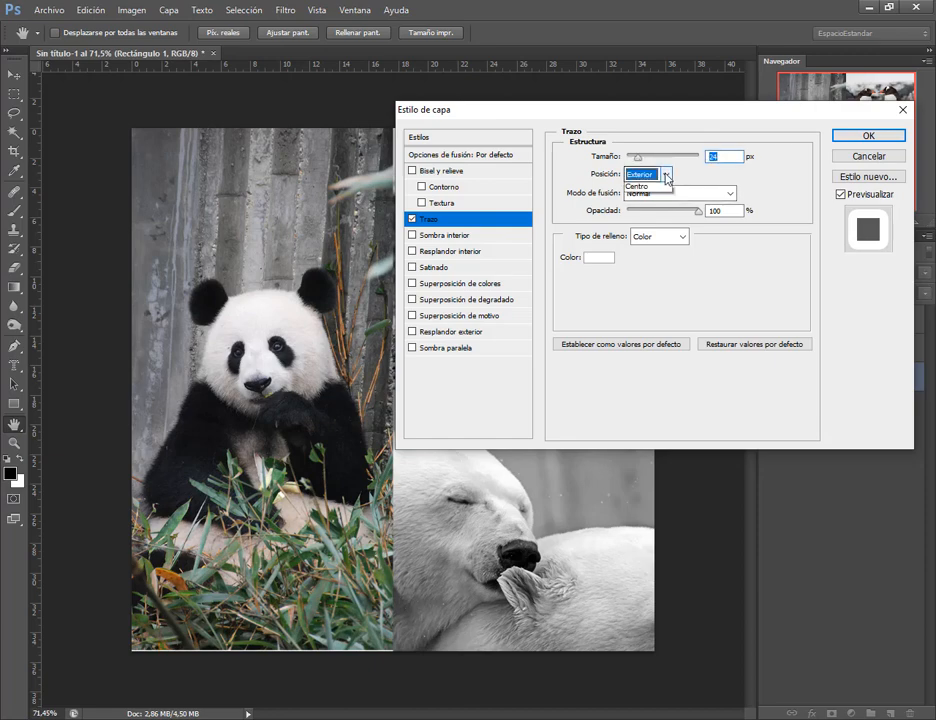
click(650, 202)
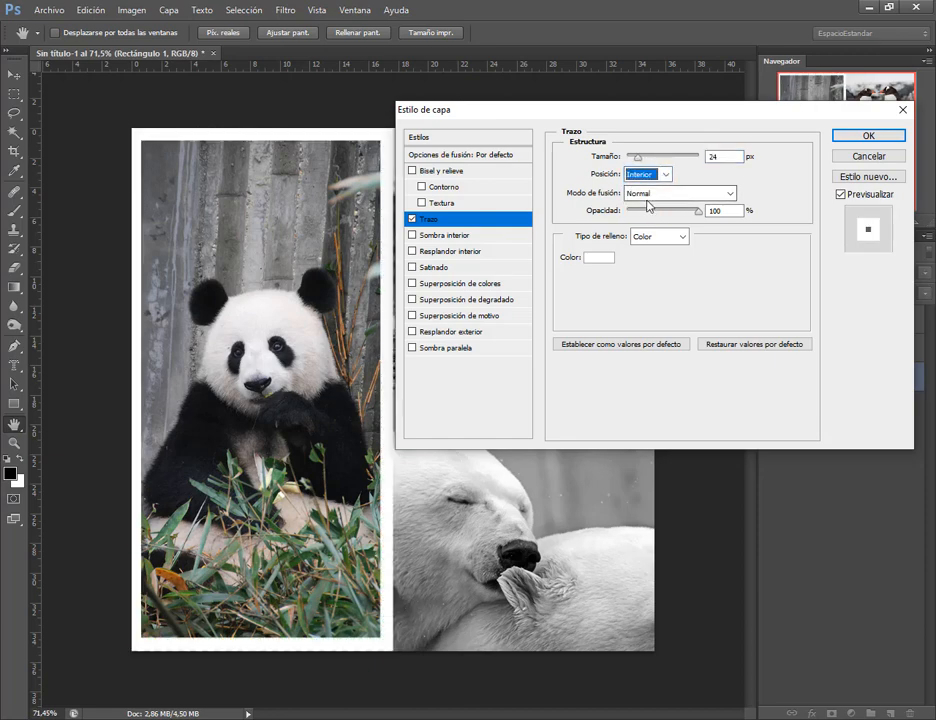
drag(599, 125, 513, 112)
drag(554, 148, 548, 148)
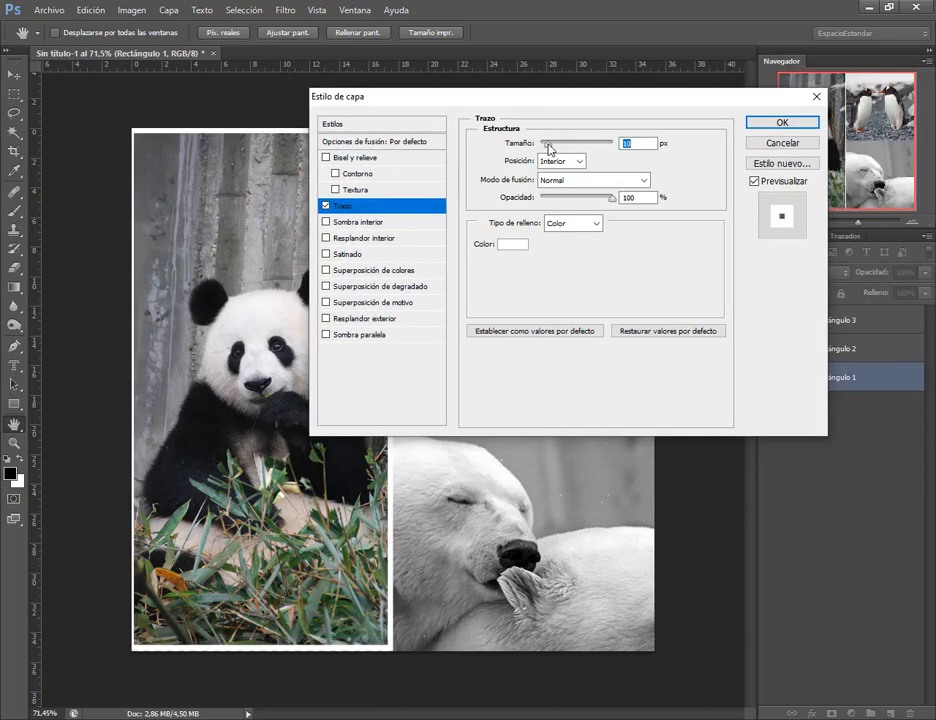
- Try the Centro position for the panda layer's stroke and set it back to Interior
mouse_move(524, 96)
mouse_down()
mouse_move(651, 100)
mouse_move(659, 92)
mouse_up()
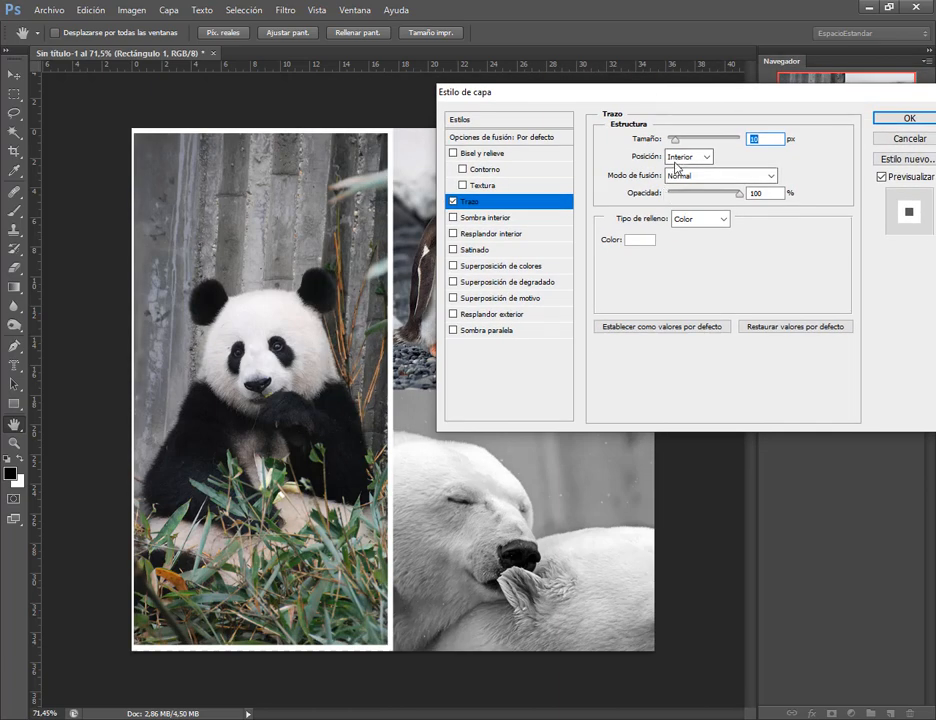
click(690, 157)
click(689, 196)
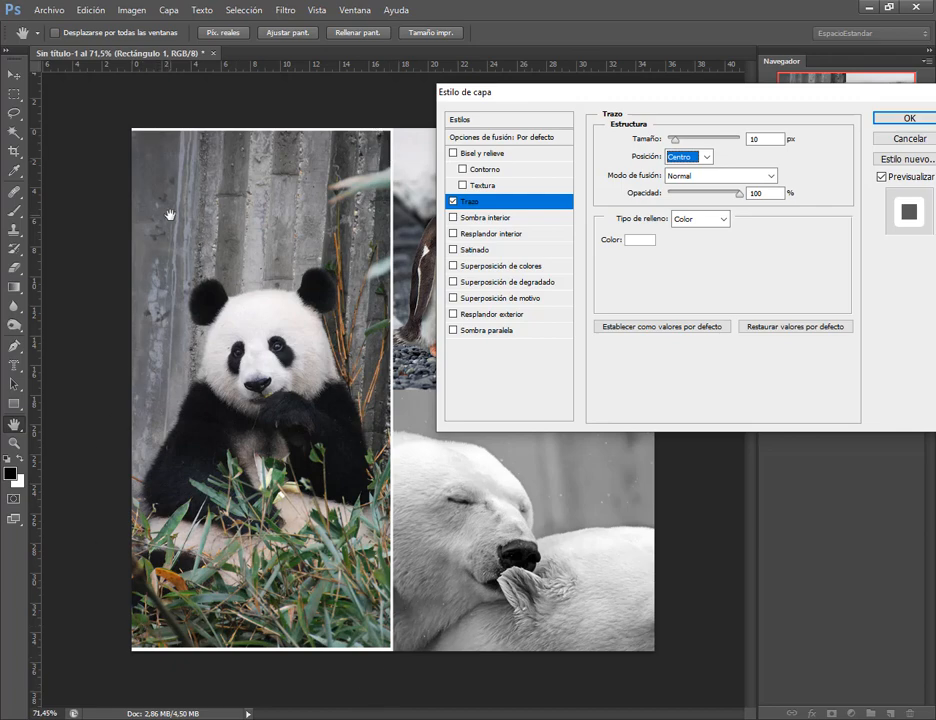
click(706, 157)
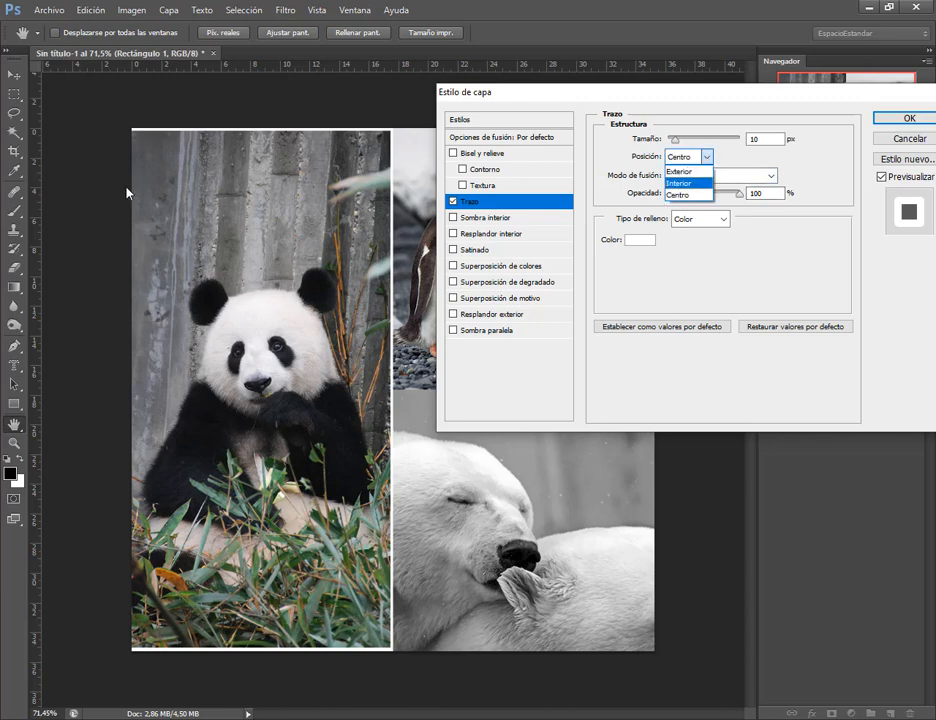
click(700, 195)
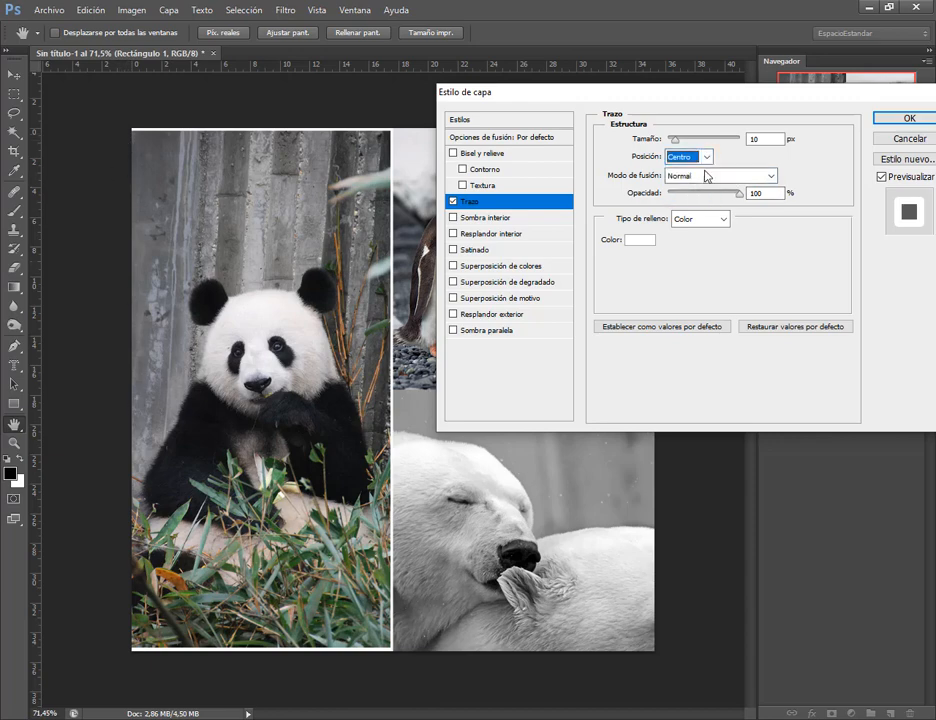
click(706, 157)
click(680, 180)
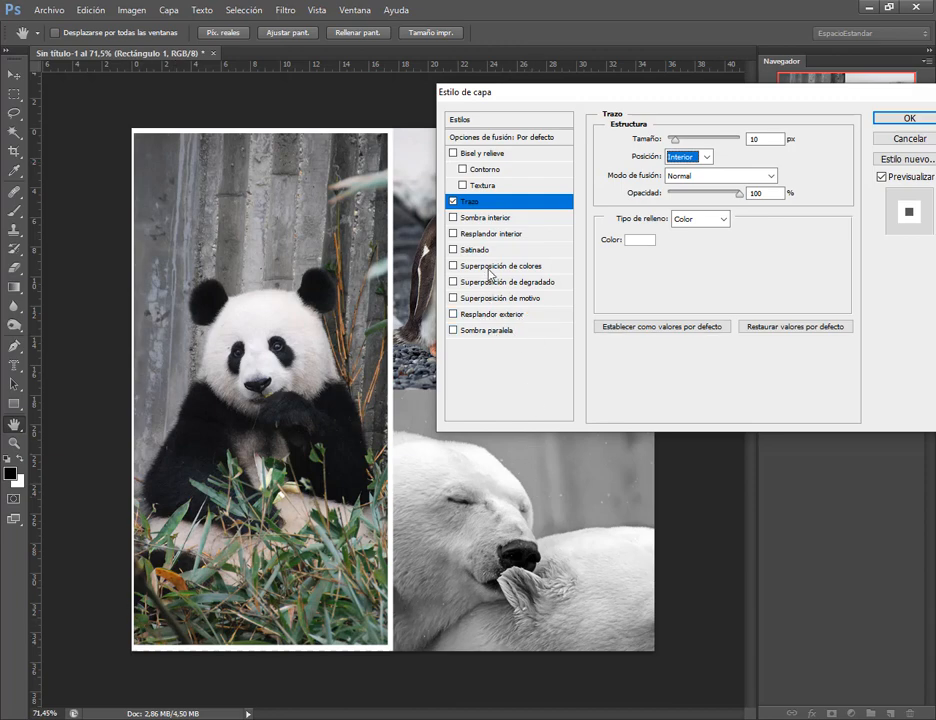
- Enable an inner shadow (Sombra interior) on the panda layer, trying a drop shadow (Sombra paralela) and turning it off again
click(493, 219)
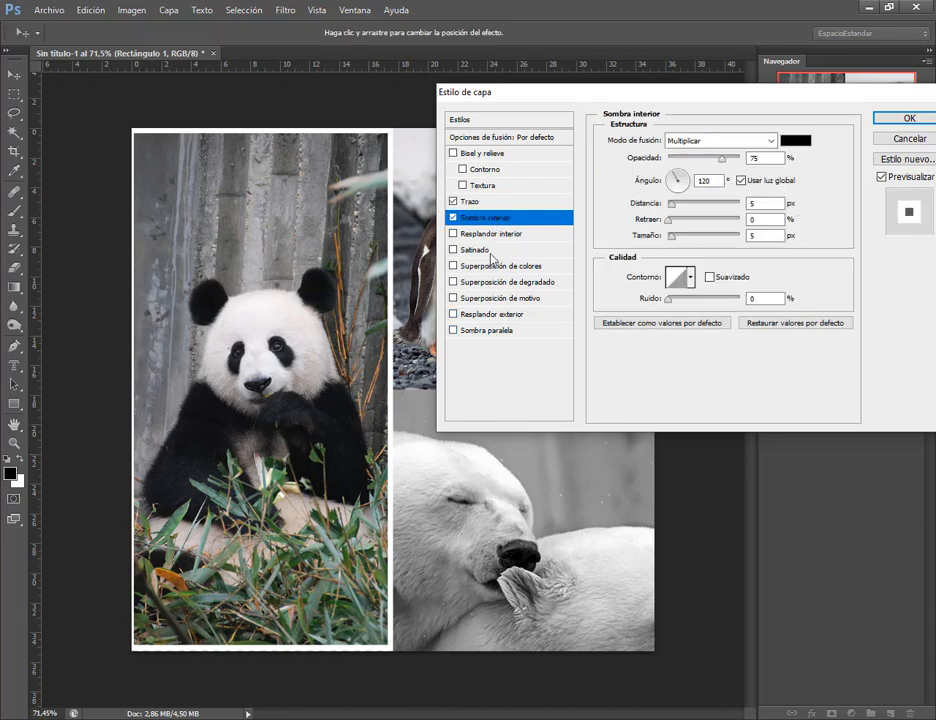
click(490, 331)
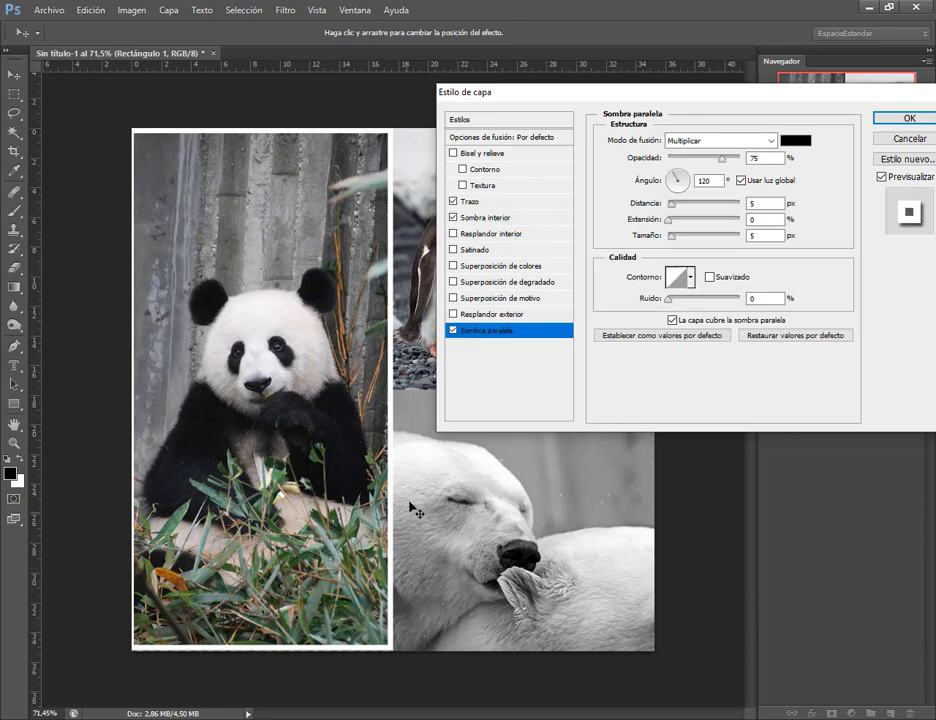
click(452, 331)
click(495, 218)
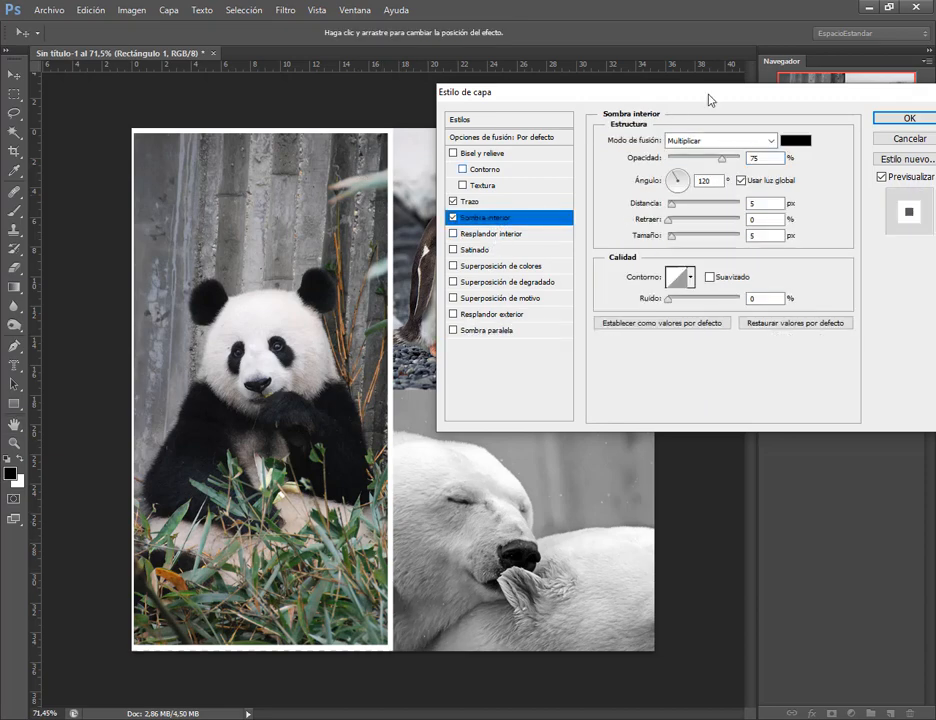
- Set the panda layer's inner shadow to 100% opacity, 141 px size, 312 px distance and a 79° angle
drag(721, 157, 747, 162)
drag(672, 239, 712, 244)
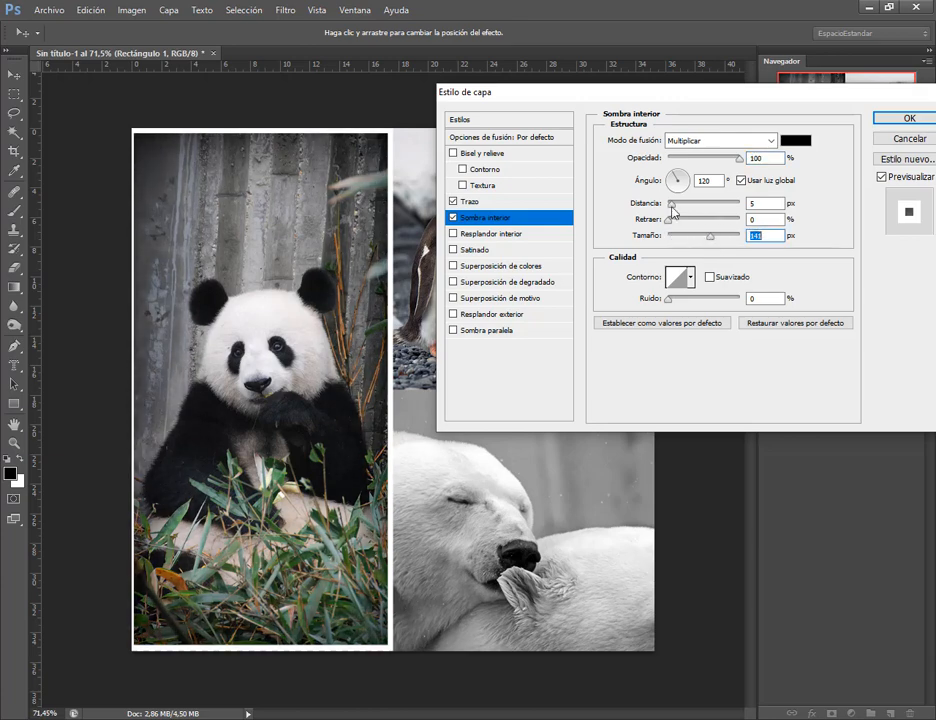
drag(674, 207, 734, 211)
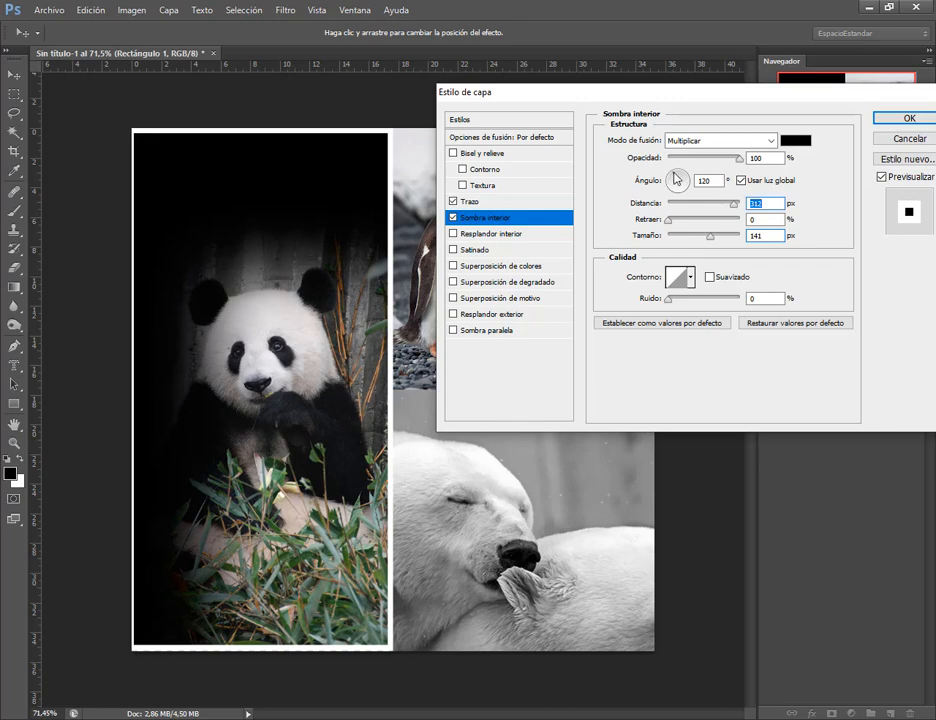
mouse_move(676, 178)
mouse_down()
mouse_move(686, 188)
mouse_move(700, 180)
mouse_move(673, 183)
mouse_move(681, 175)
mouse_up()
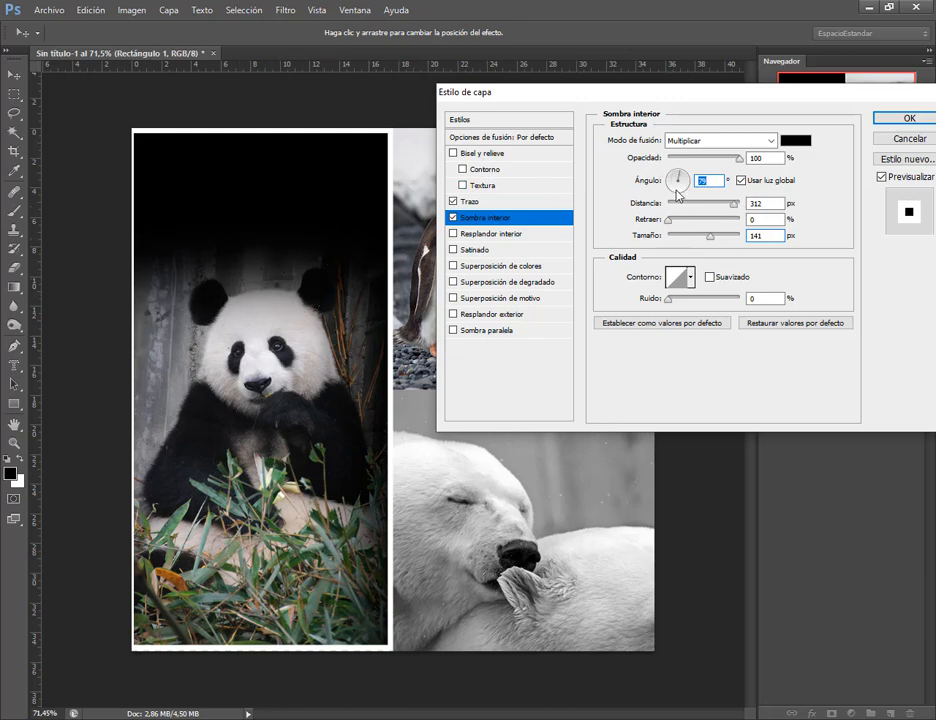
- Set the inner shadow's distance to 0 px and Retraer to 16%, reduce its size, and apply the layer style
drag(734, 203, 607, 208)
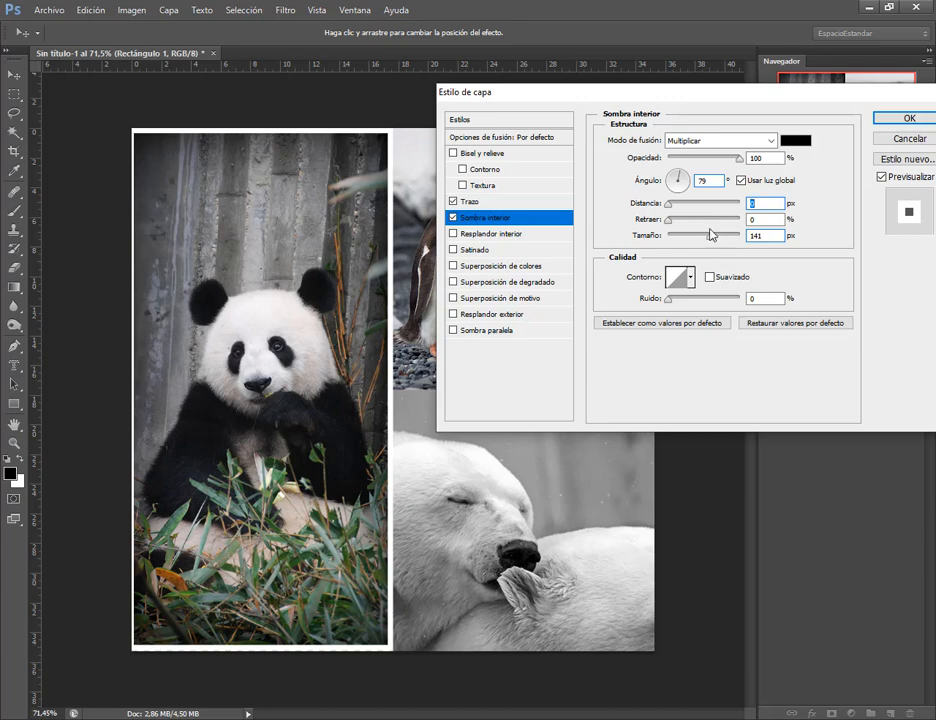
drag(711, 239, 696, 240)
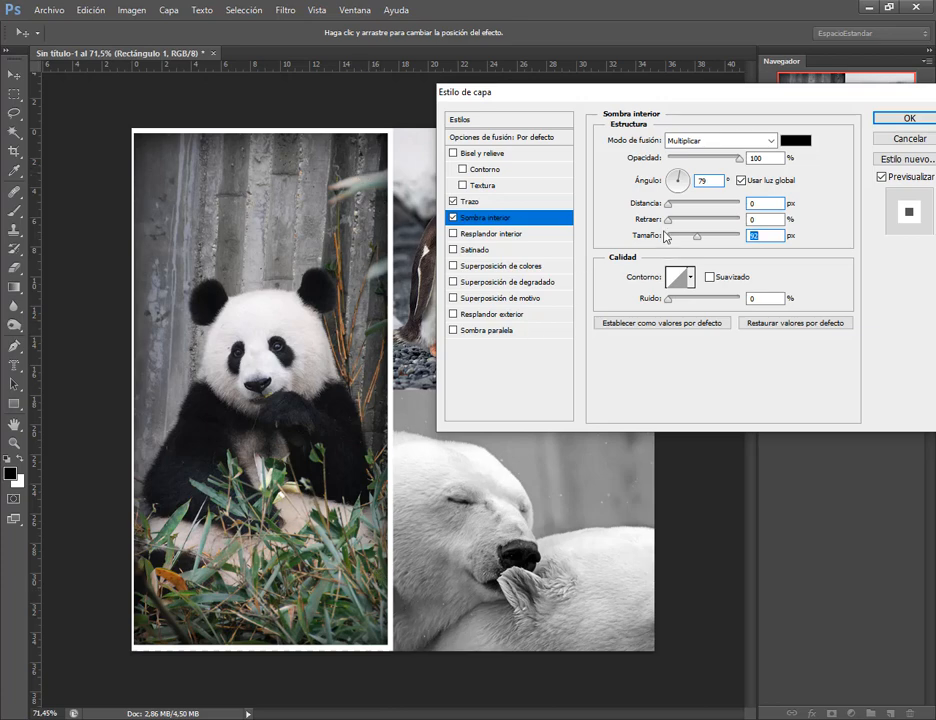
drag(672, 220, 683, 231)
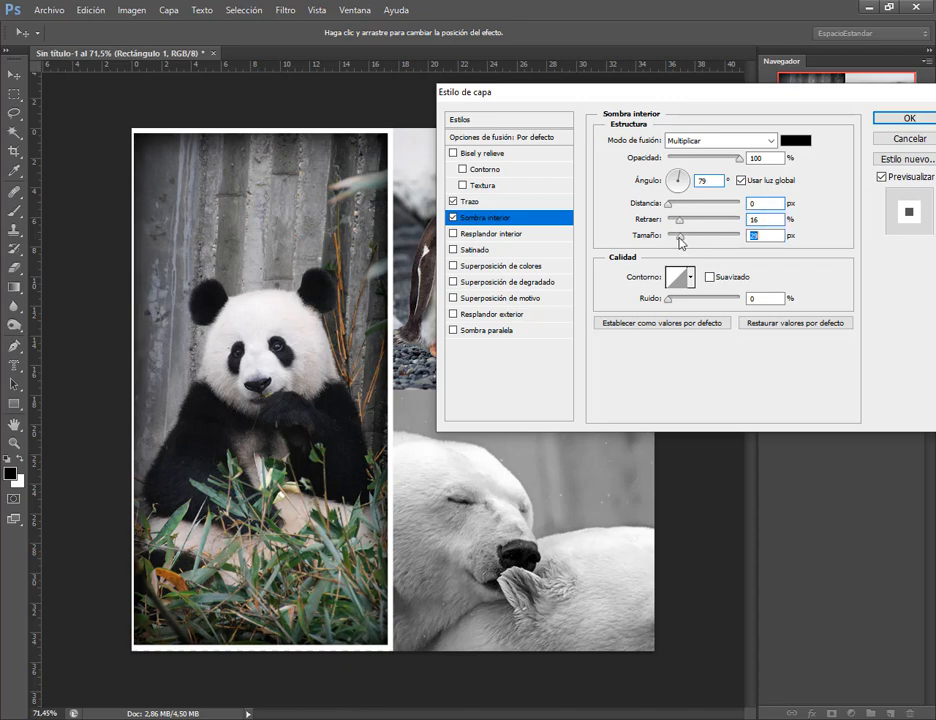
mouse_move(697, 236)
mouse_down()
mouse_move(668, 240)
mouse_move(684, 229)
mouse_move(684, 241)
mouse_move(699, 245)
mouse_up()
click(909, 118)
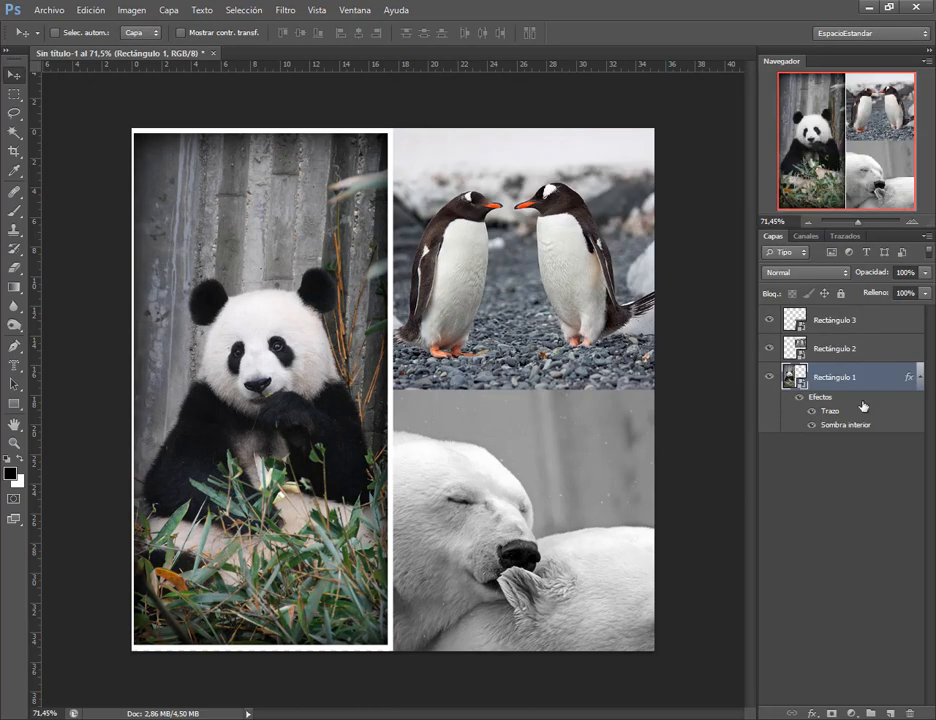
- Collapse the effects list of Rectángulo 1 and copy its layer style
click(921, 377)
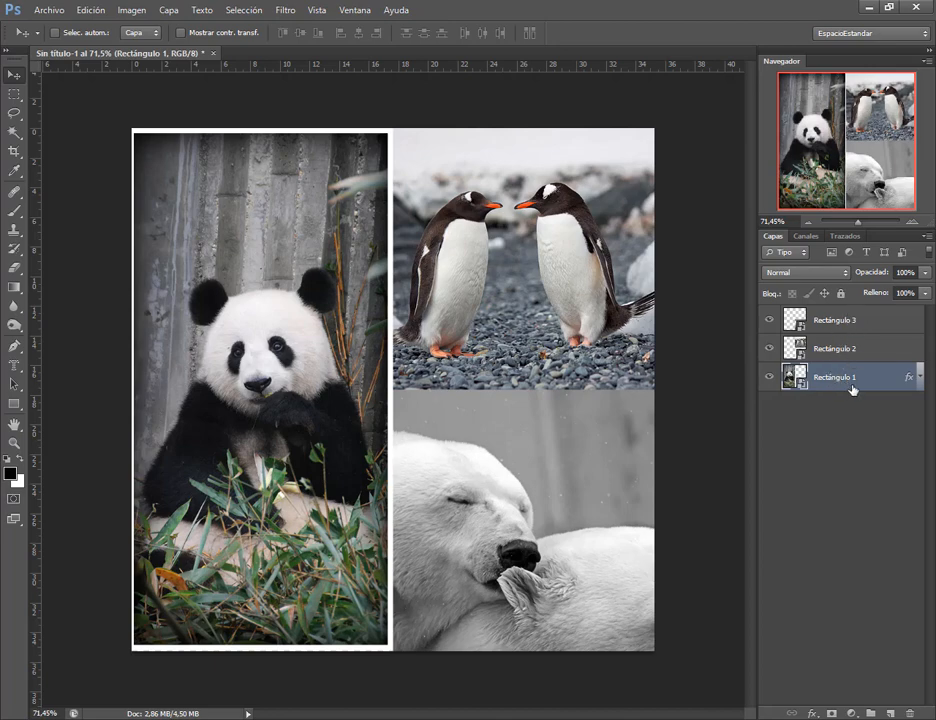
right_click(853, 389)
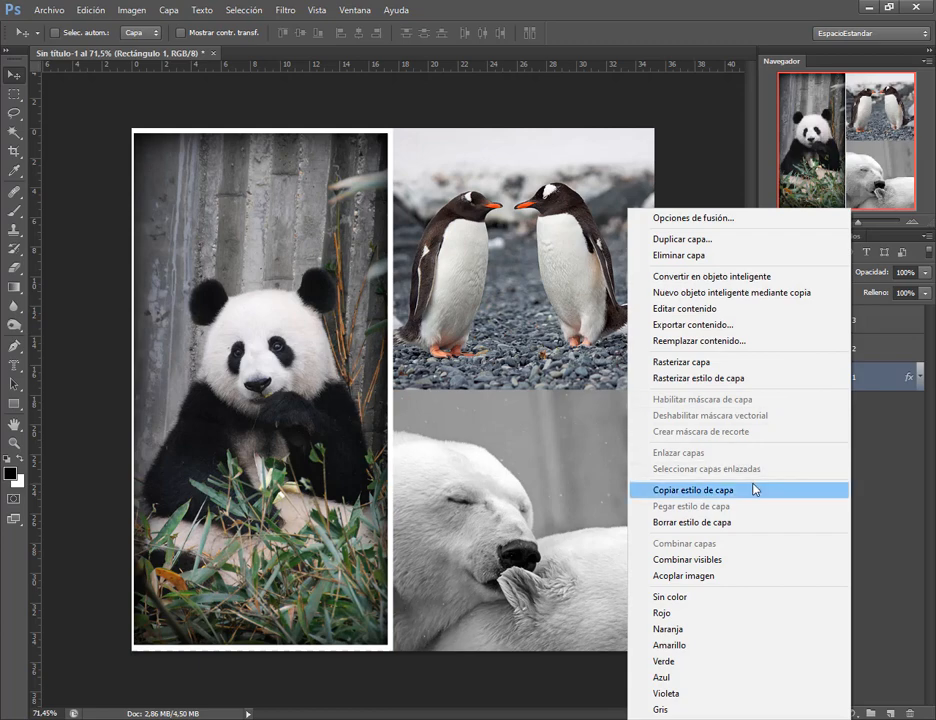
click(756, 490)
click(878, 356)
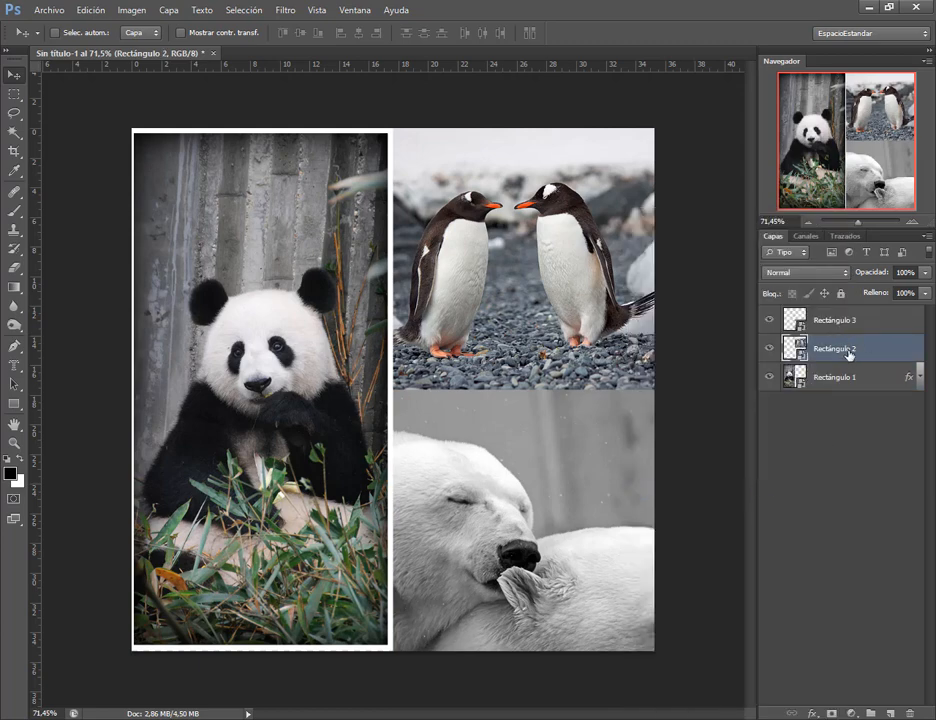
right_click(849, 355)
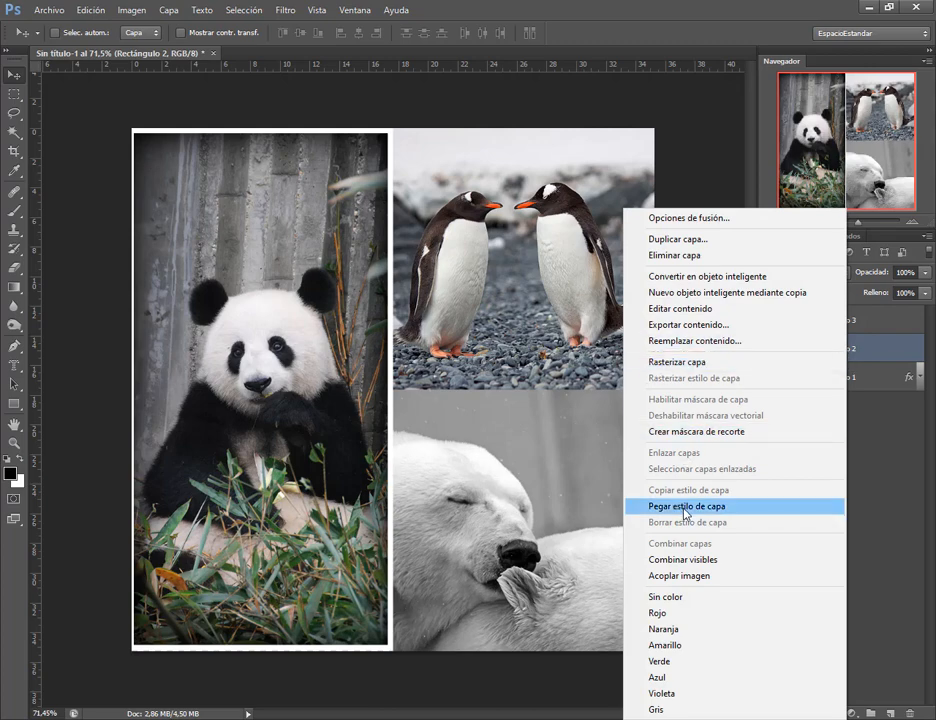
click(877, 329)
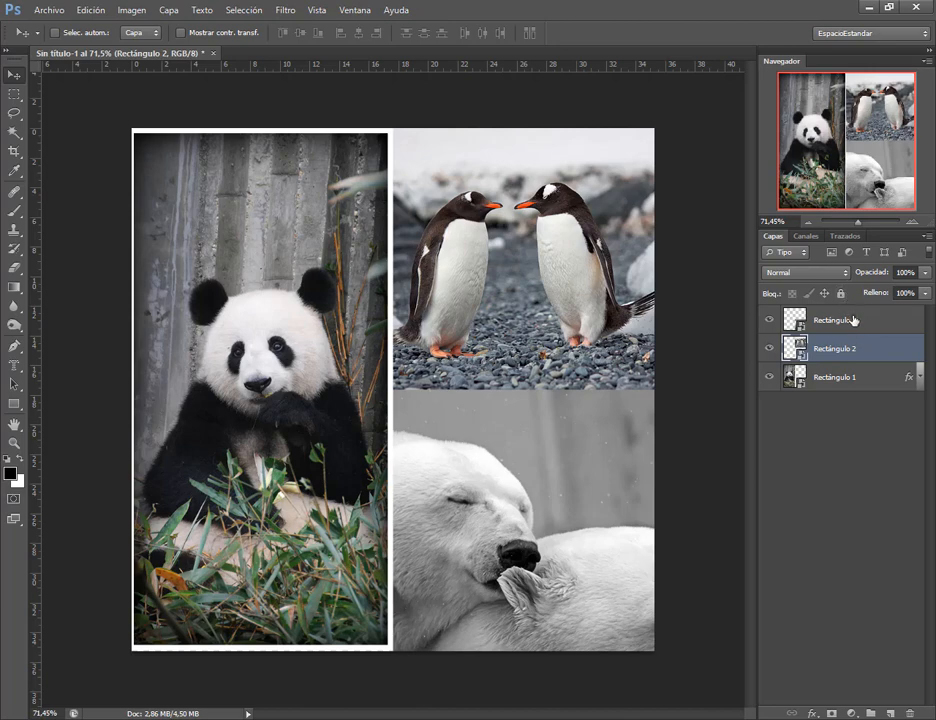
- Try selecting all three layers as a range, and Rectángulo 3 together with only Rectángulo 1
click(854, 328)
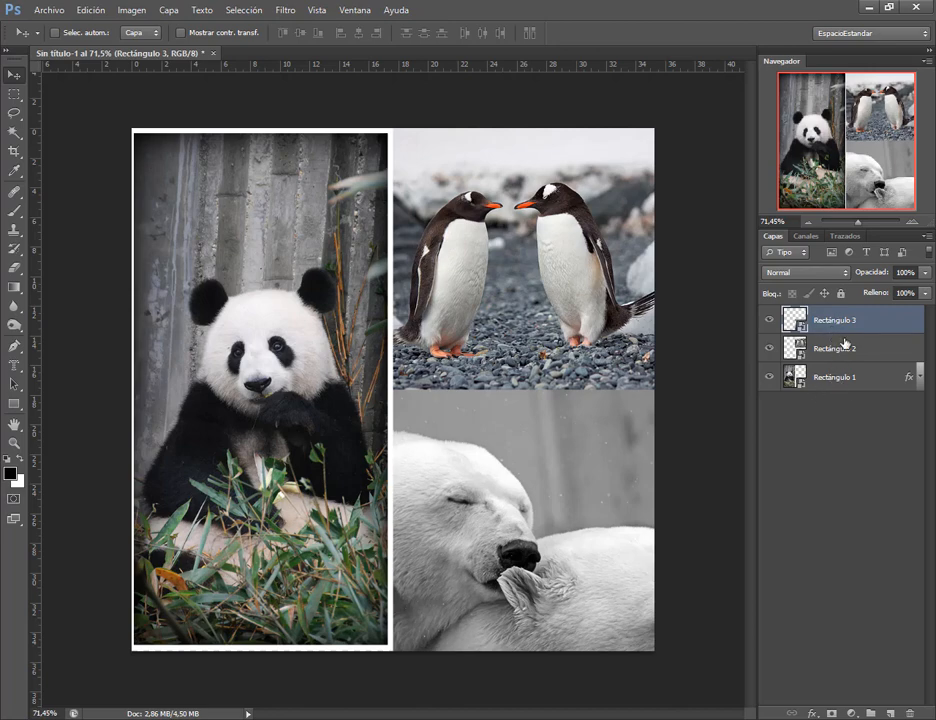
shift+click(852, 378)
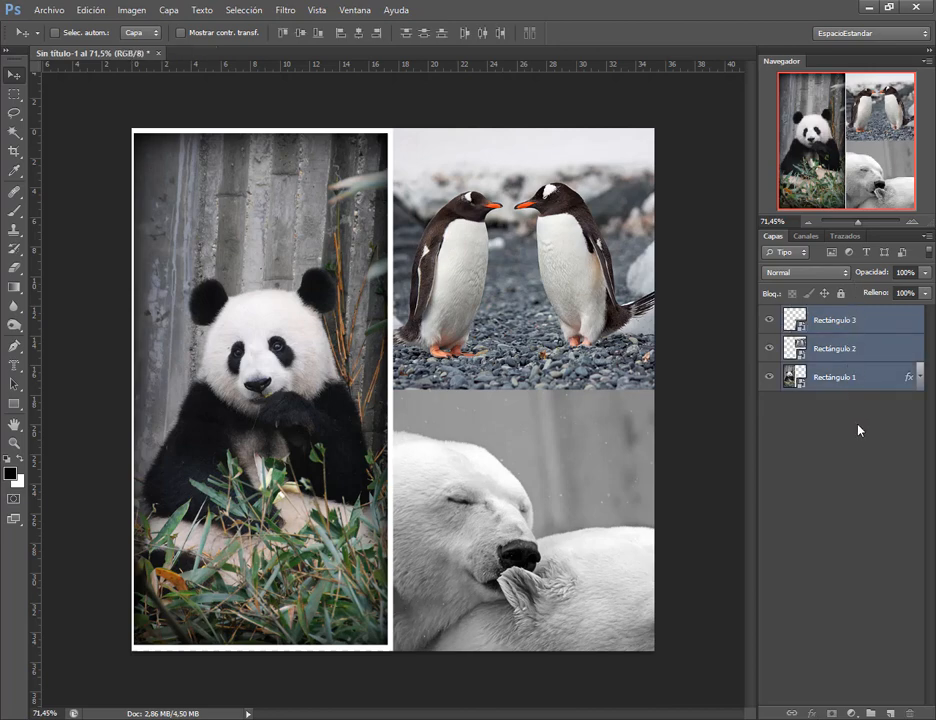
click(850, 319)
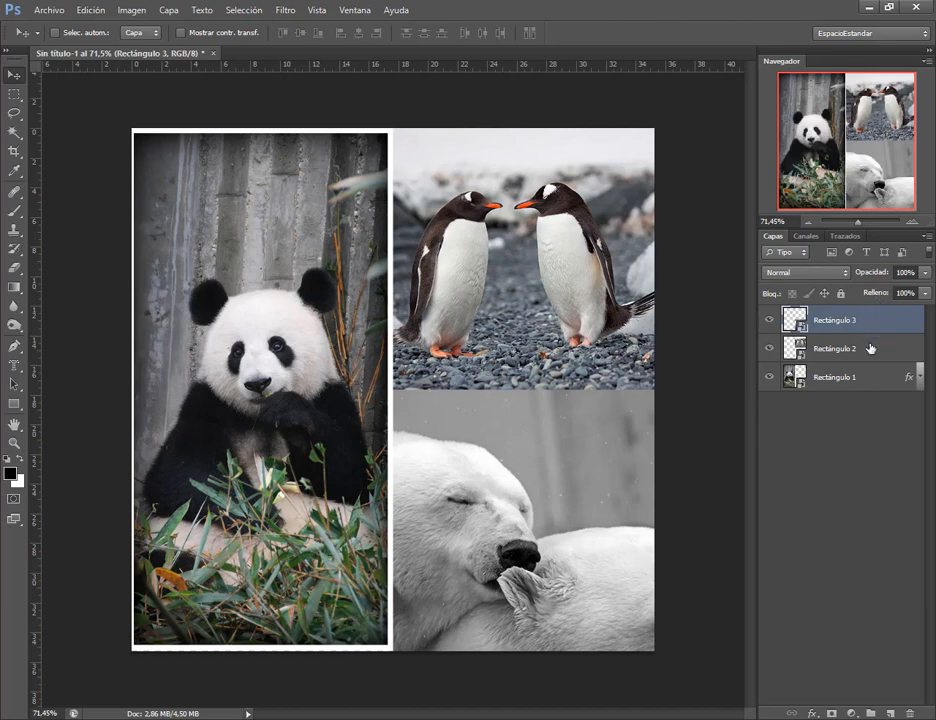
ctrl+click(852, 380)
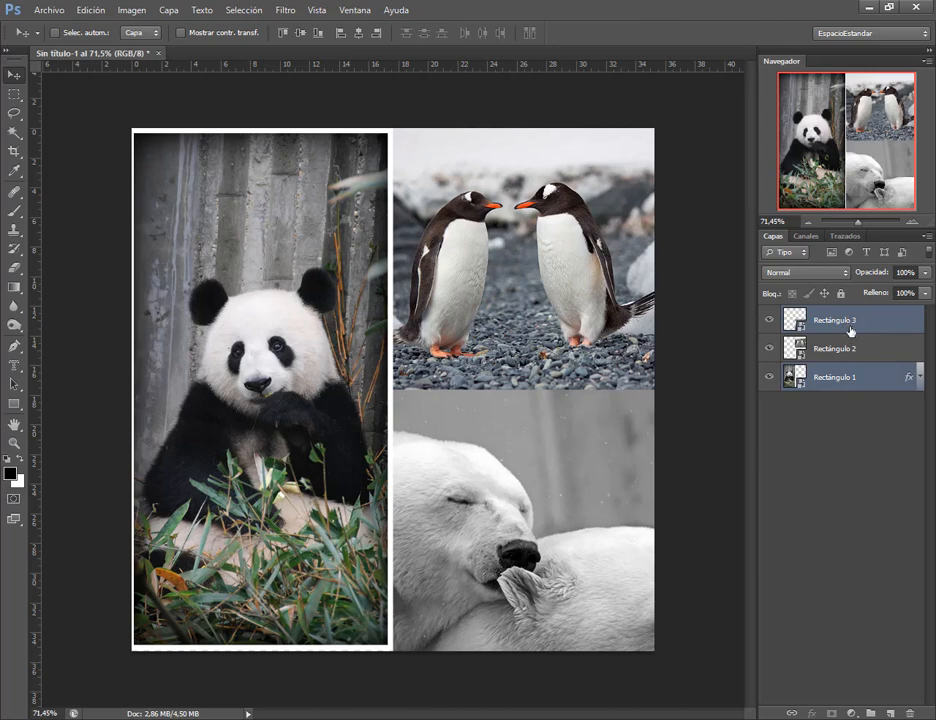
- Paste the copied layer style onto Rectángulo 2 and Rectángulo 3 together, and collapse their effects lists
click(850, 350)
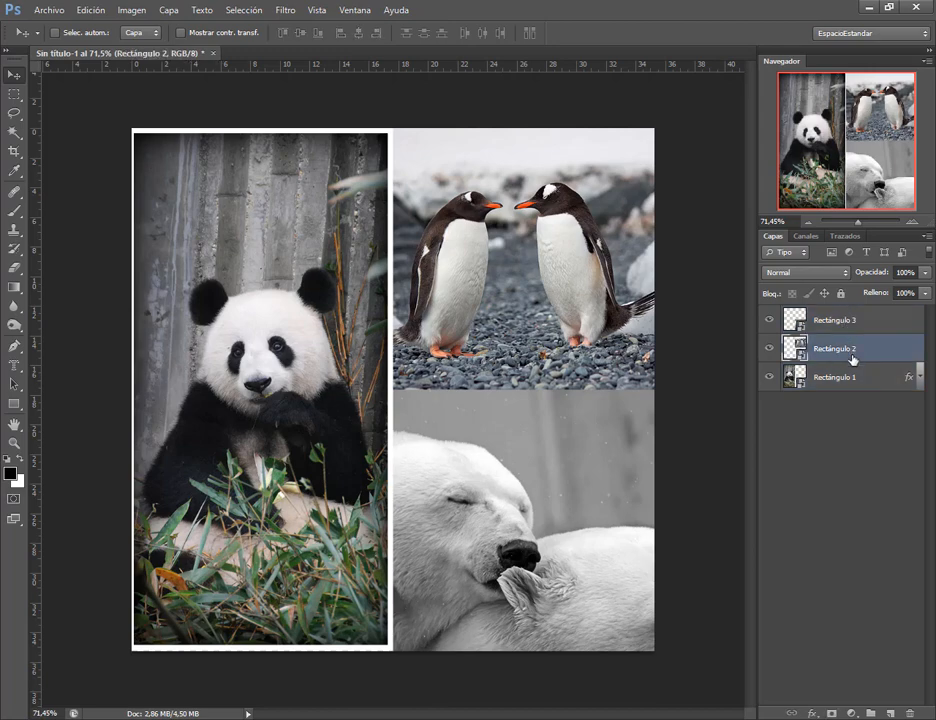
ctrl+click(846, 326)
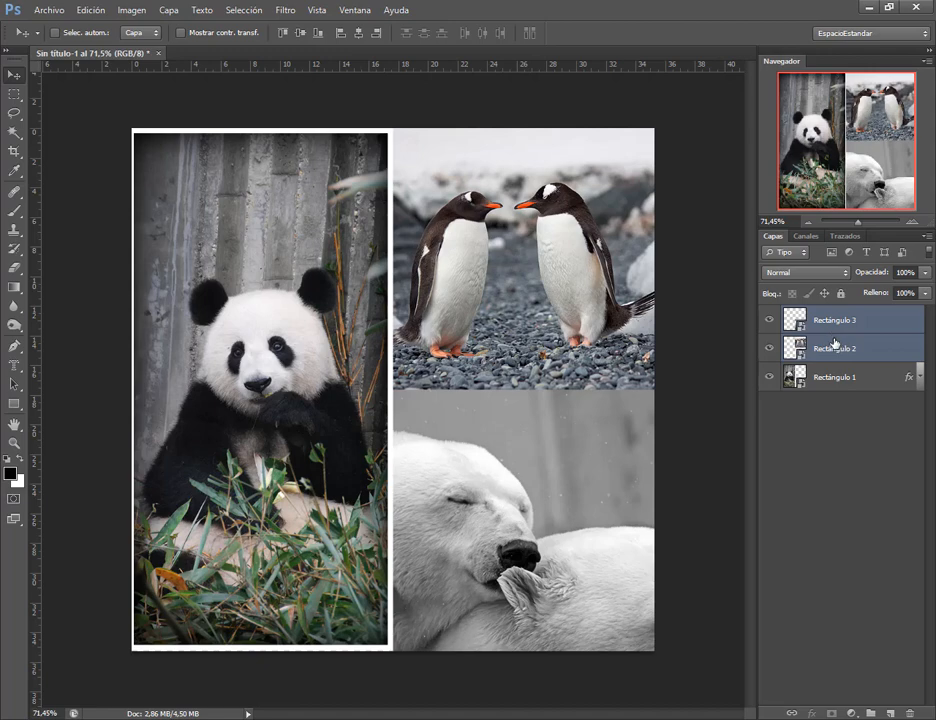
right_click(843, 322)
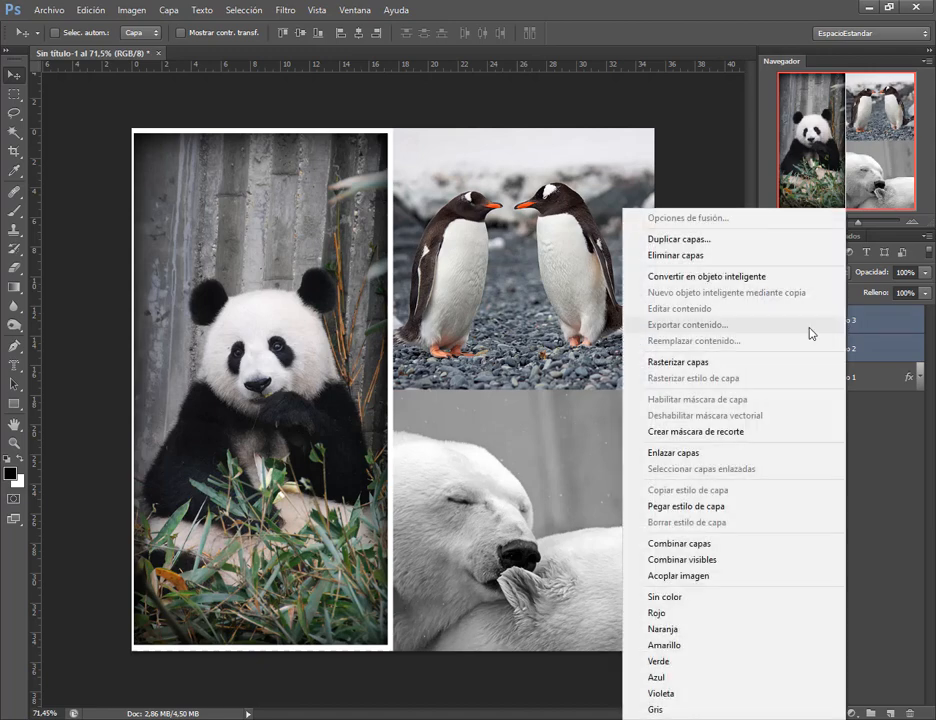
click(690, 507)
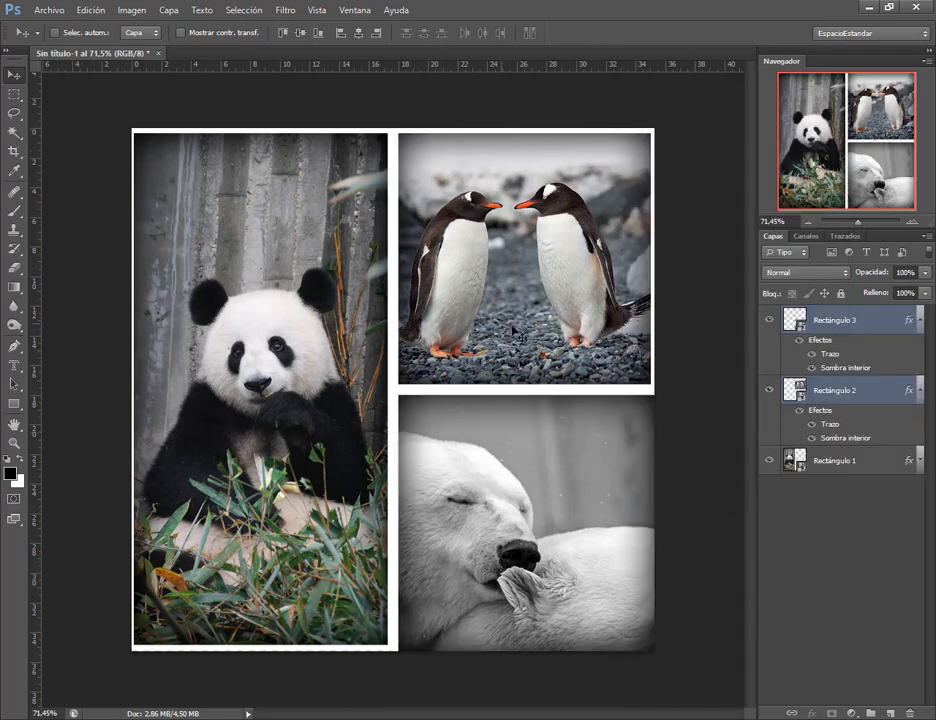
alt+click(921, 330)
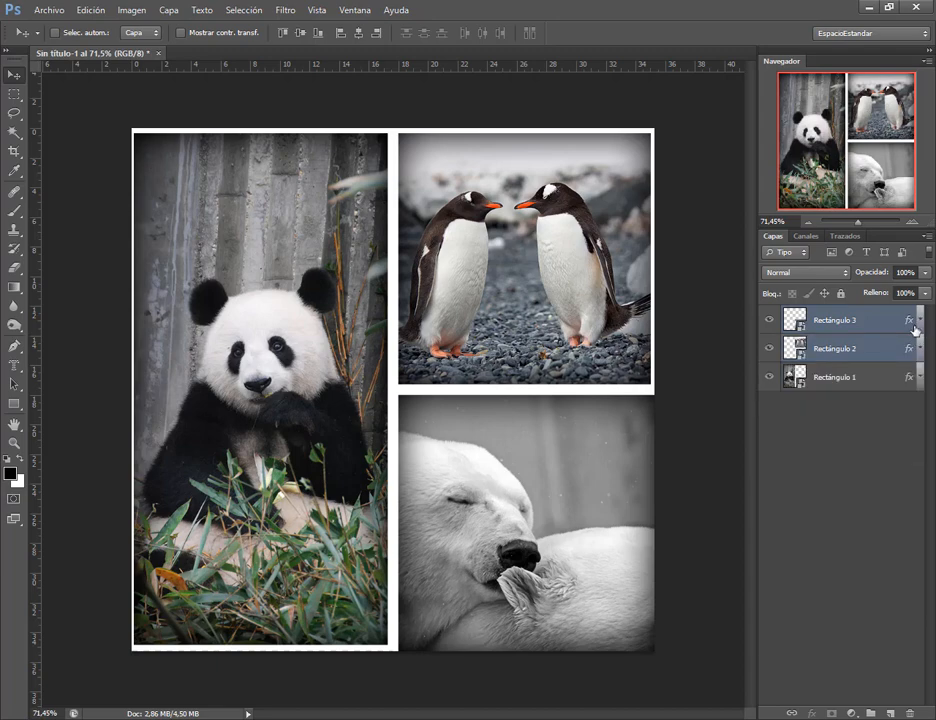
- Hide and show the Rectángulo 3, 2 and 1 layers to check which collage panel each one holds
click(837, 352)
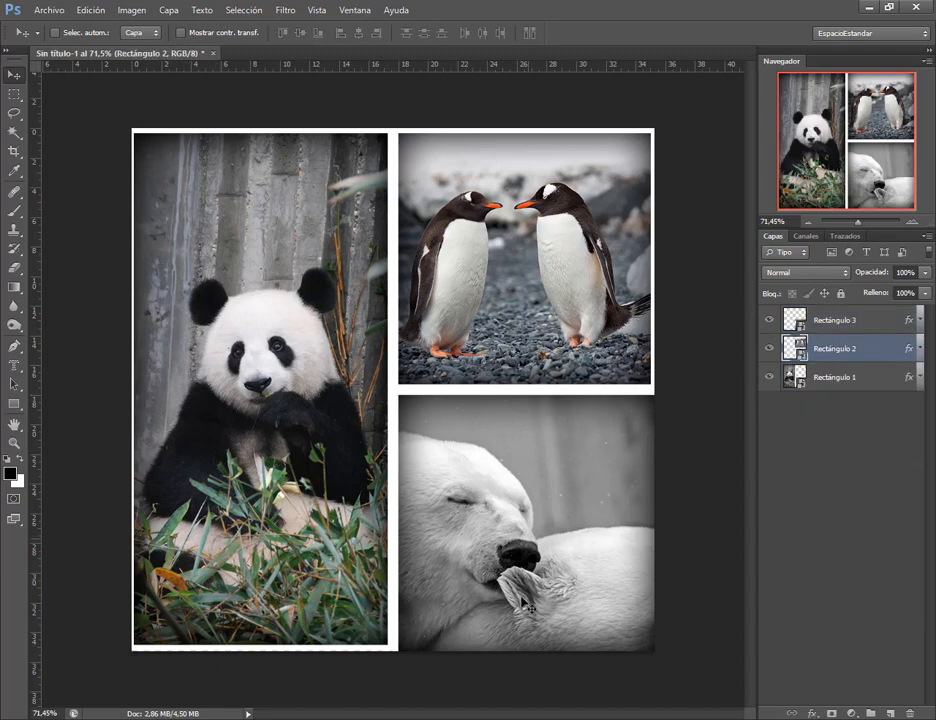
click(793, 320)
click(770, 320)
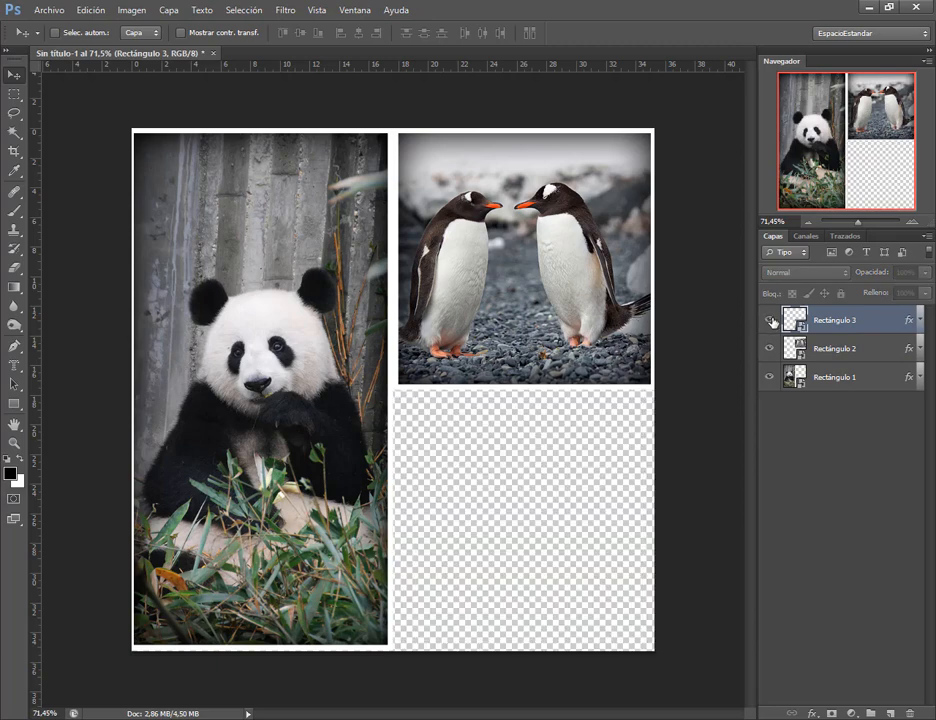
click(770, 320)
click(769, 348)
click(769, 377)
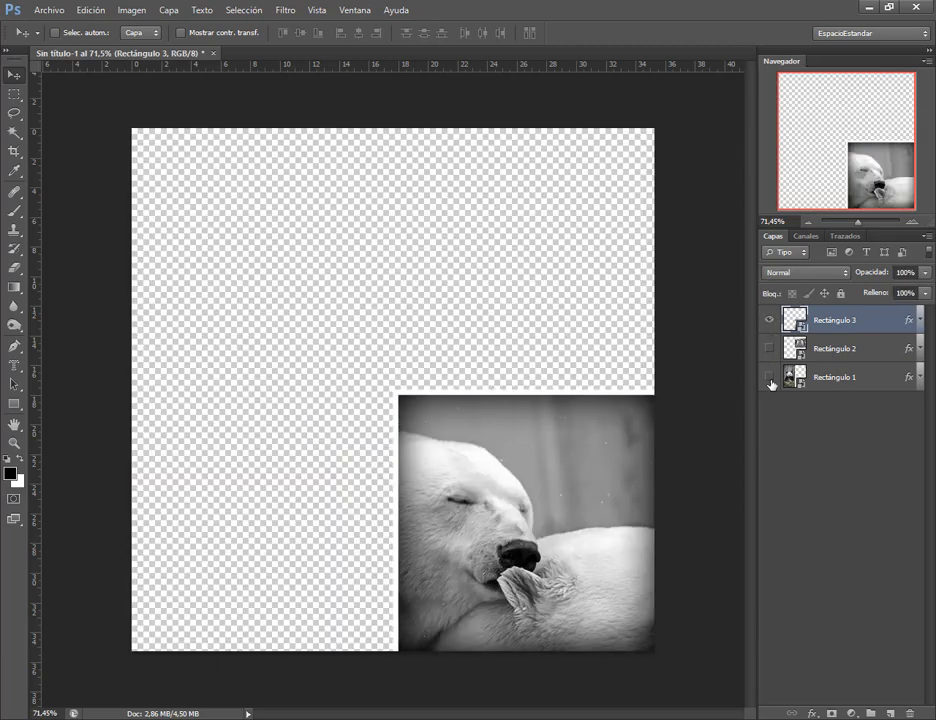
click(769, 377)
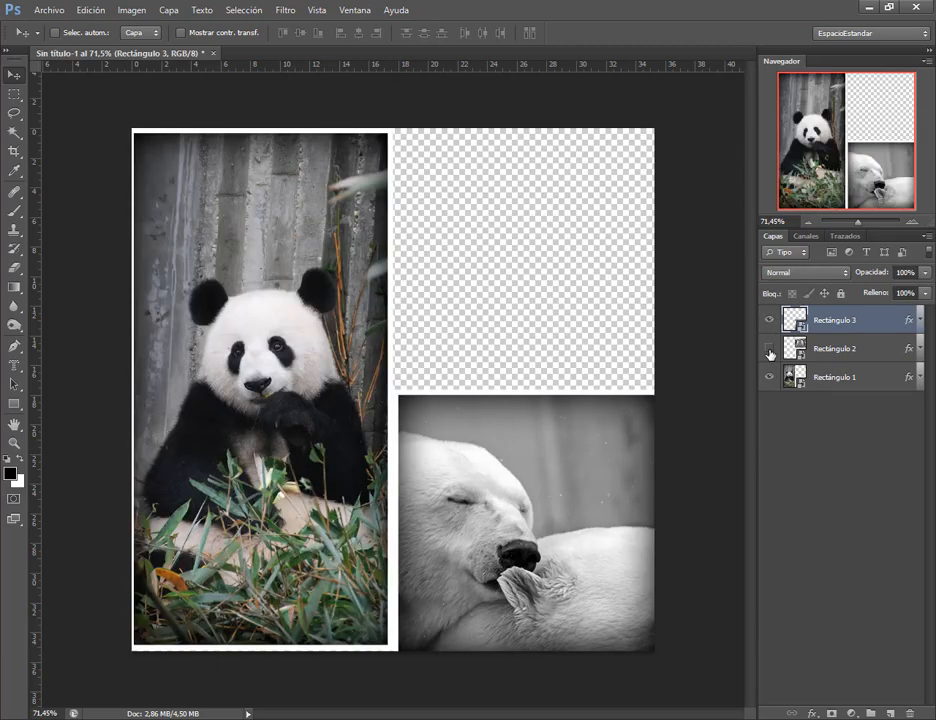
click(769, 348)
click(829, 352)
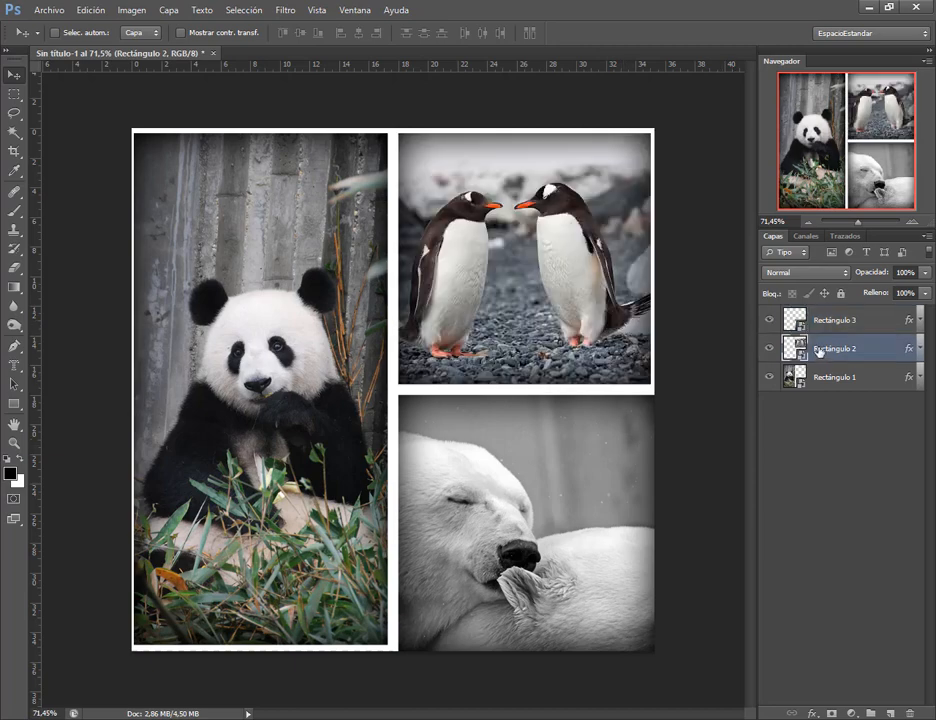
- Scale the polar bear layer Rectángulo 3 down slightly with Free Transform so its outer corner fits the canvas corner
click(836, 320)
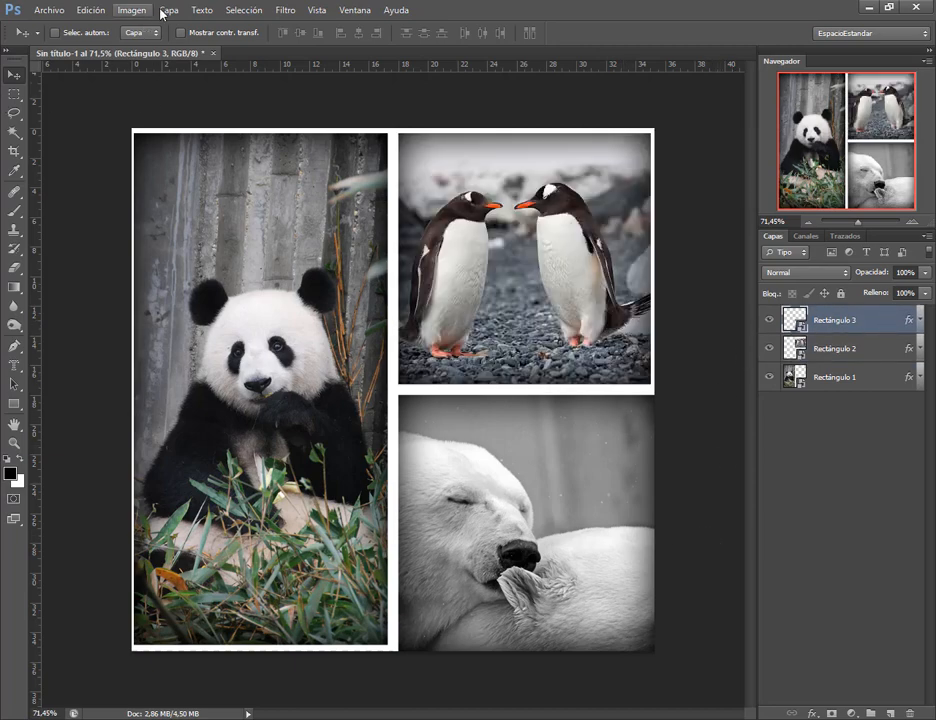
key(ctrl+t)
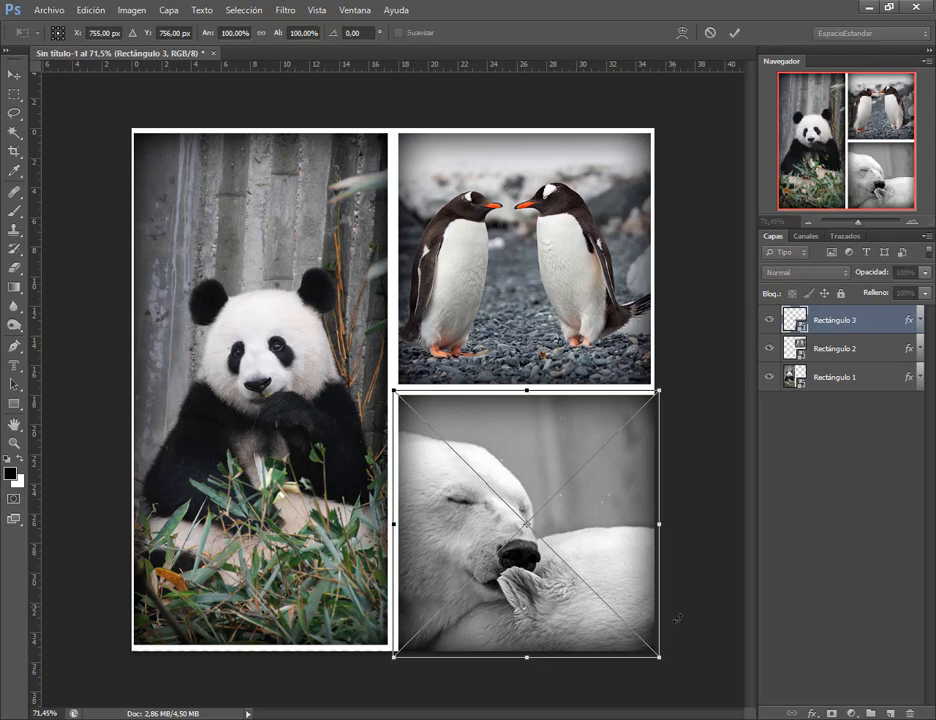
drag(658, 656, 653, 650)
key(Return)
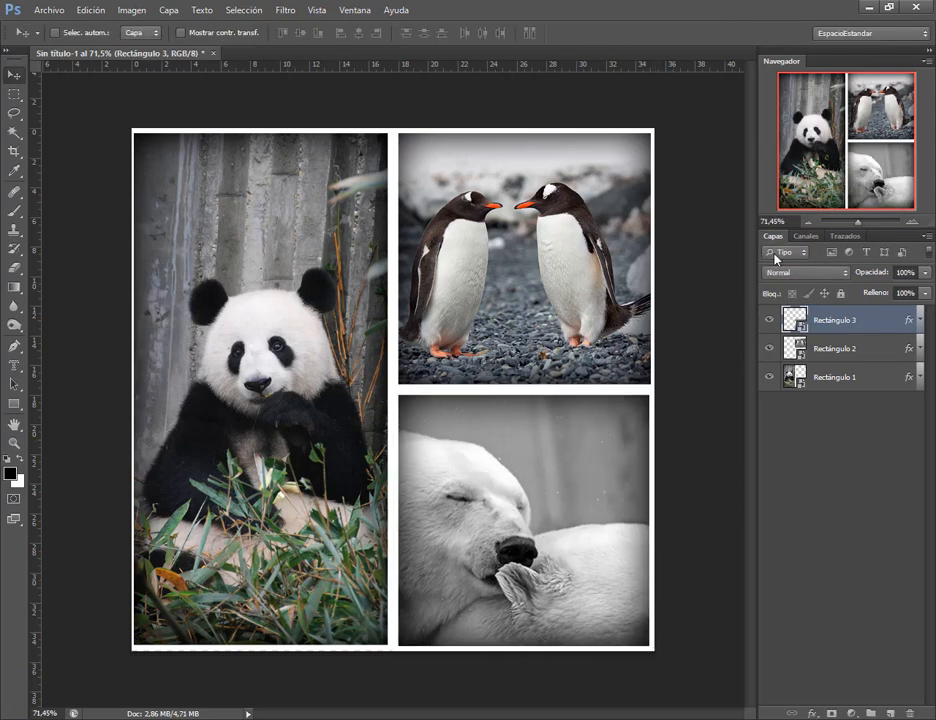
- Open the contents of Rectángulo 2 and place the elephant photo pexels-aenic-visuals-3551498.jpg, scaled to about 53.5% to cover the canvas
click(826, 350)
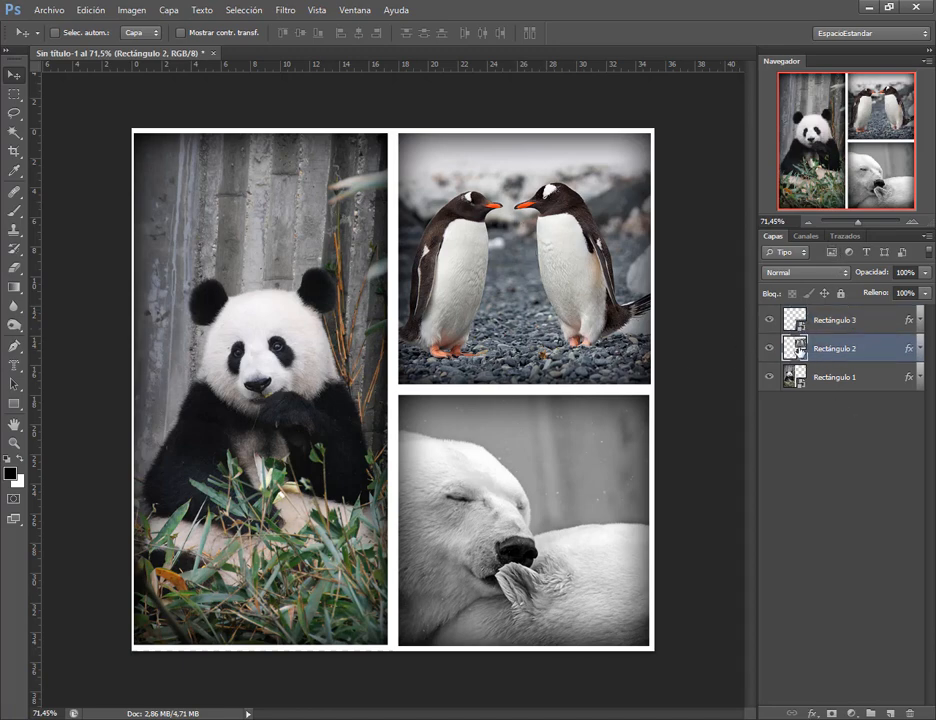
double_click(800, 352)
click(499, 314)
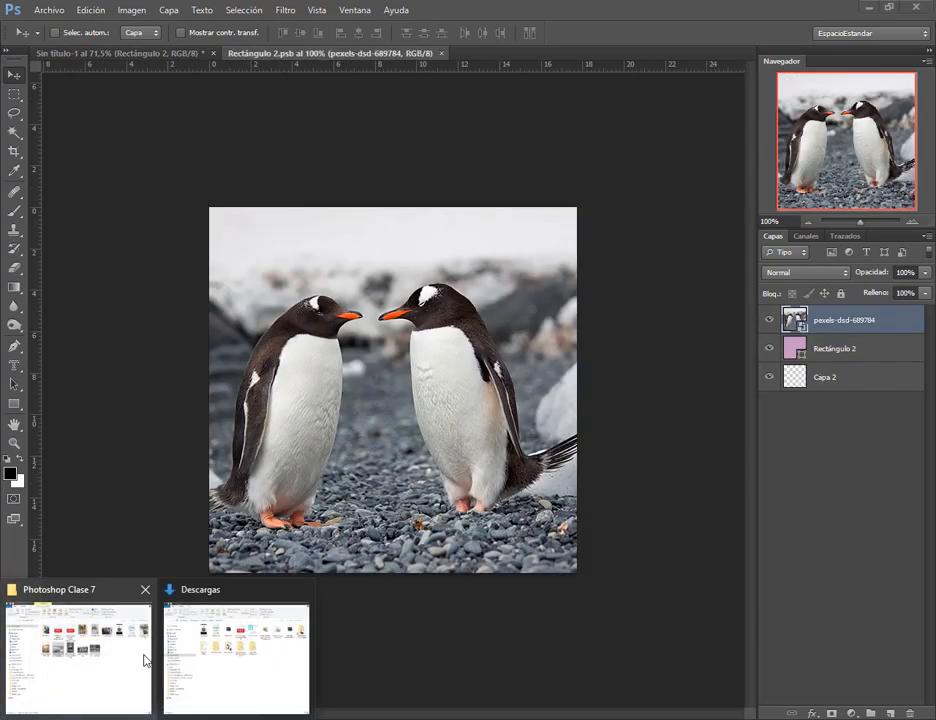
click(135, 652)
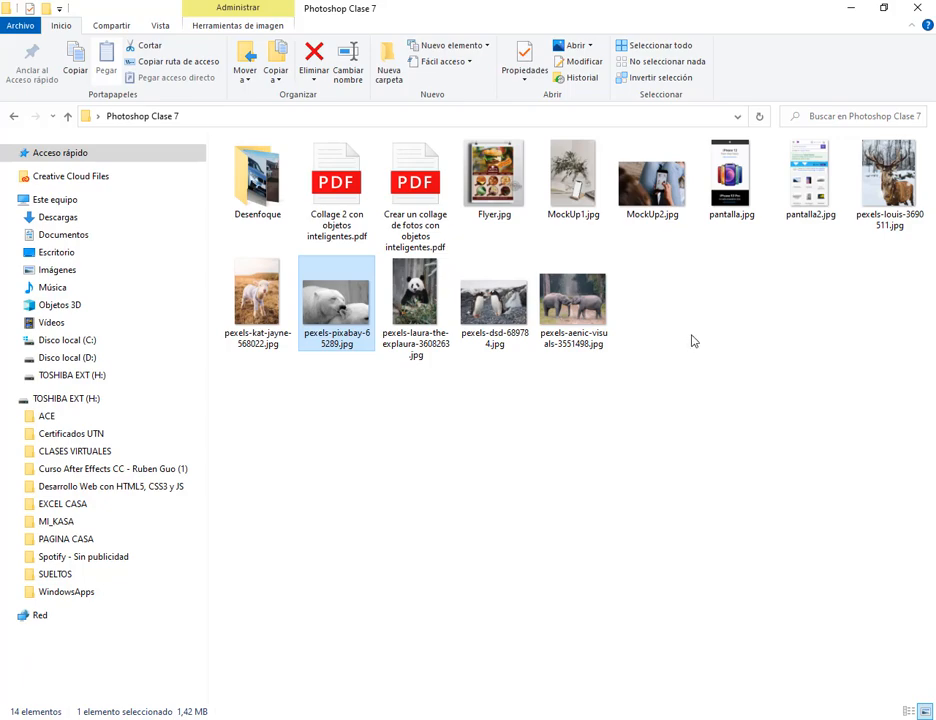
drag(572, 300, 440, 438)
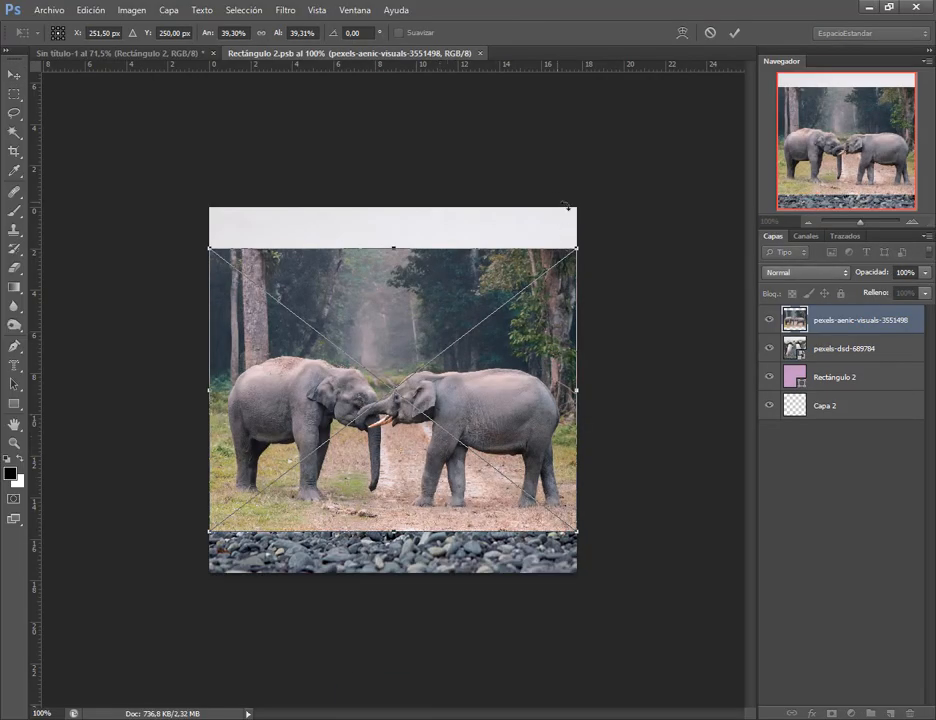
drag(590, 240, 648, 196)
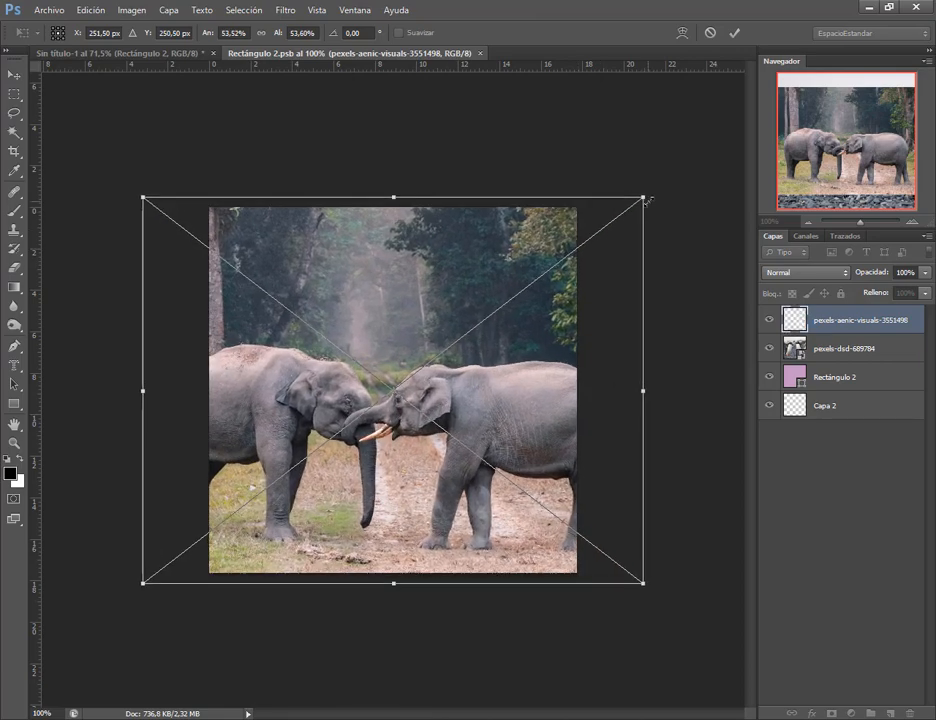
key(Return)
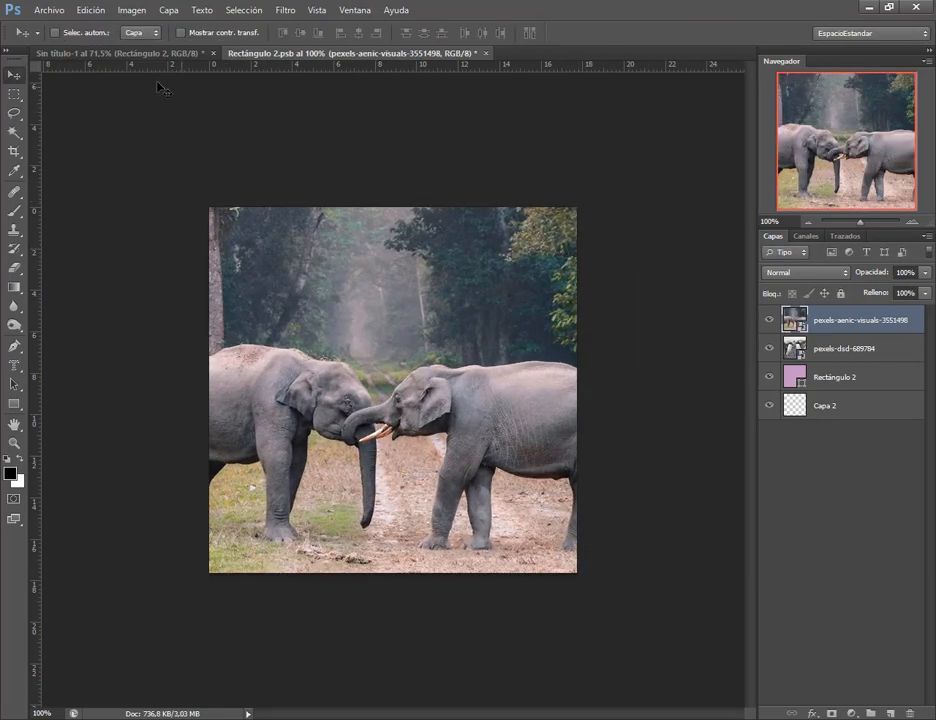
- Delete the penguin layer pexels-dsd-689784 from the Rectángulo 2 contents, save the file and close it to update the collage
drag(800, 348, 910, 713)
click(46, 12)
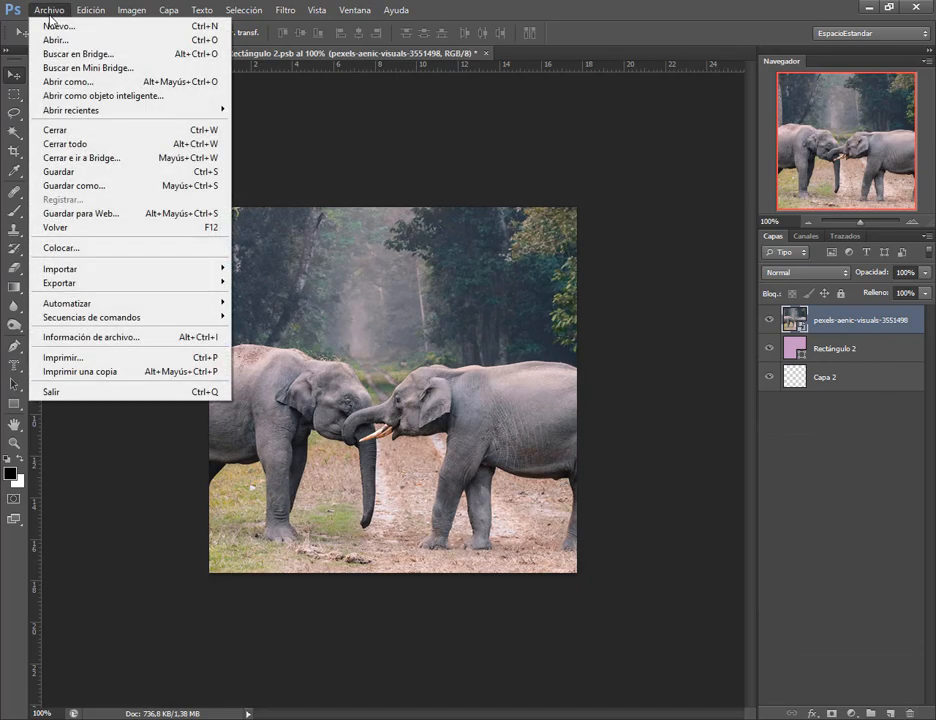
click(98, 172)
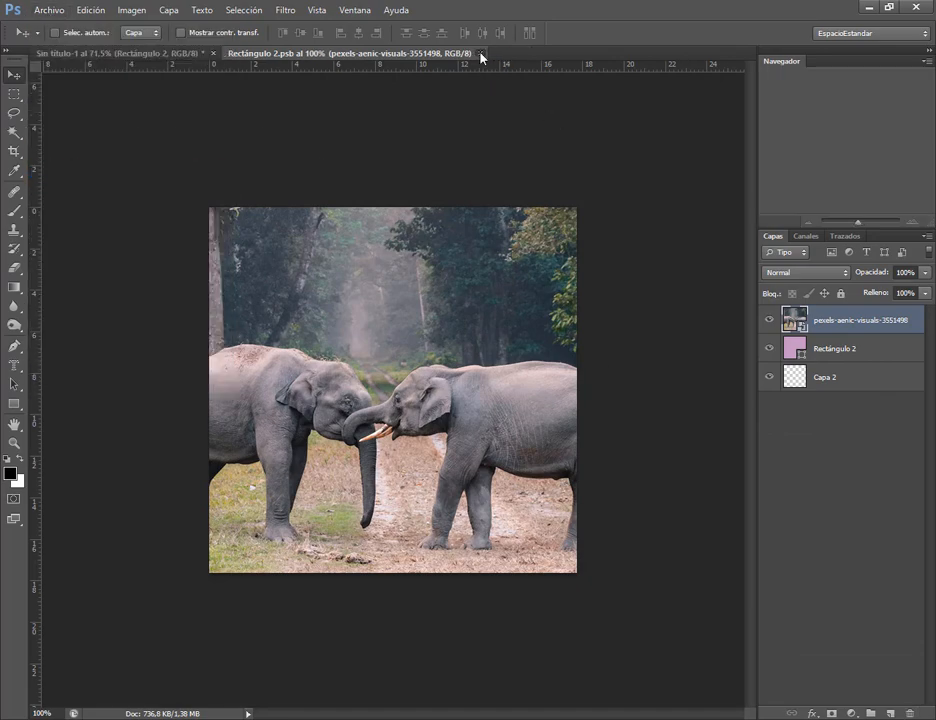
click(481, 56)
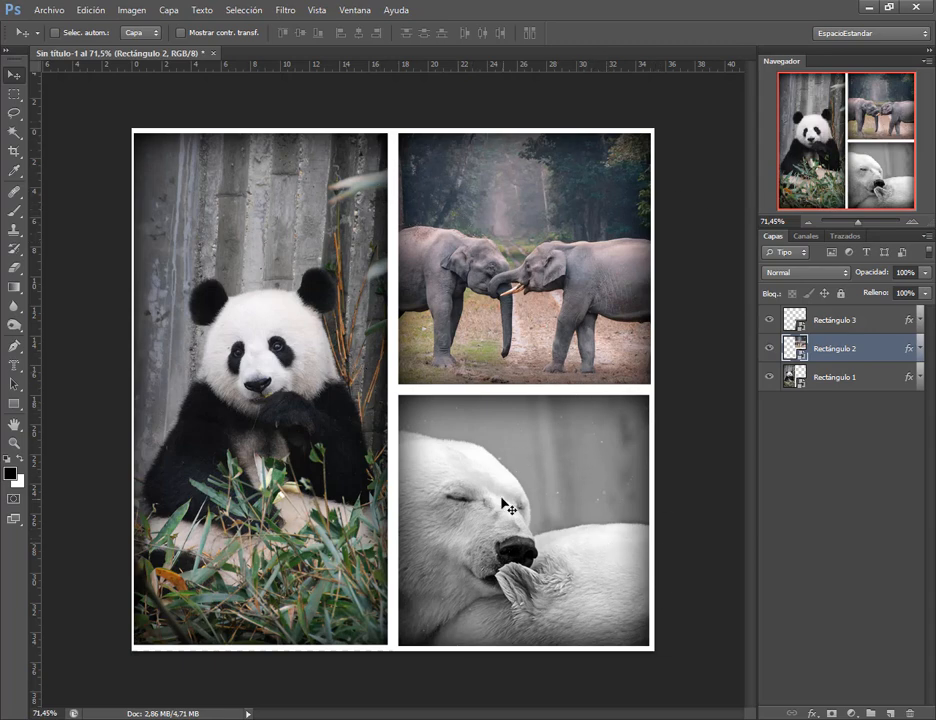
- Find and launch Adobe Photoshop 2021
key(super)
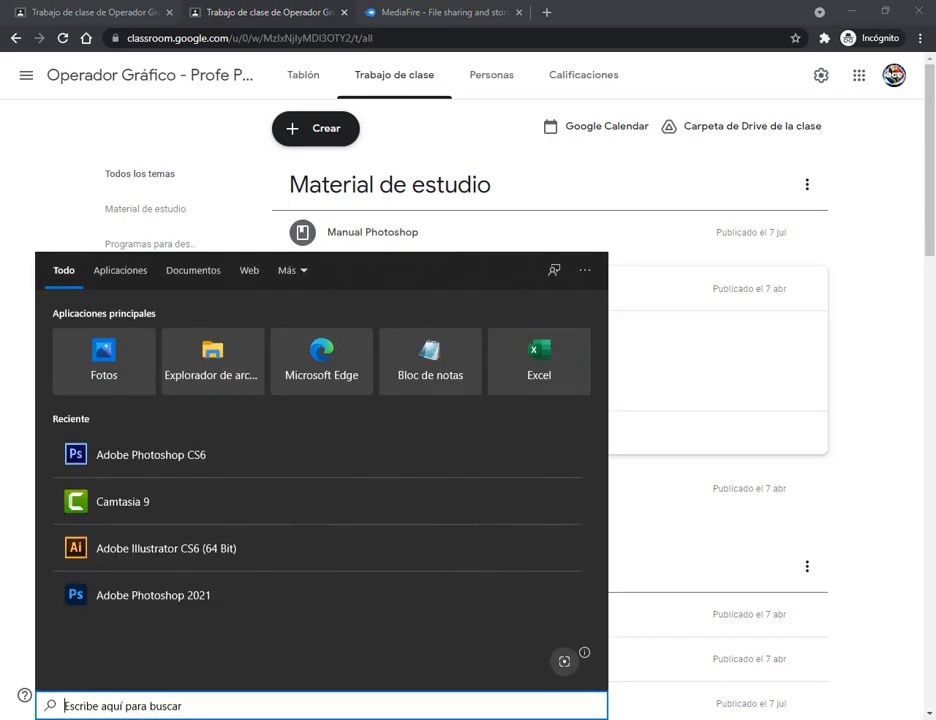
text(ph)
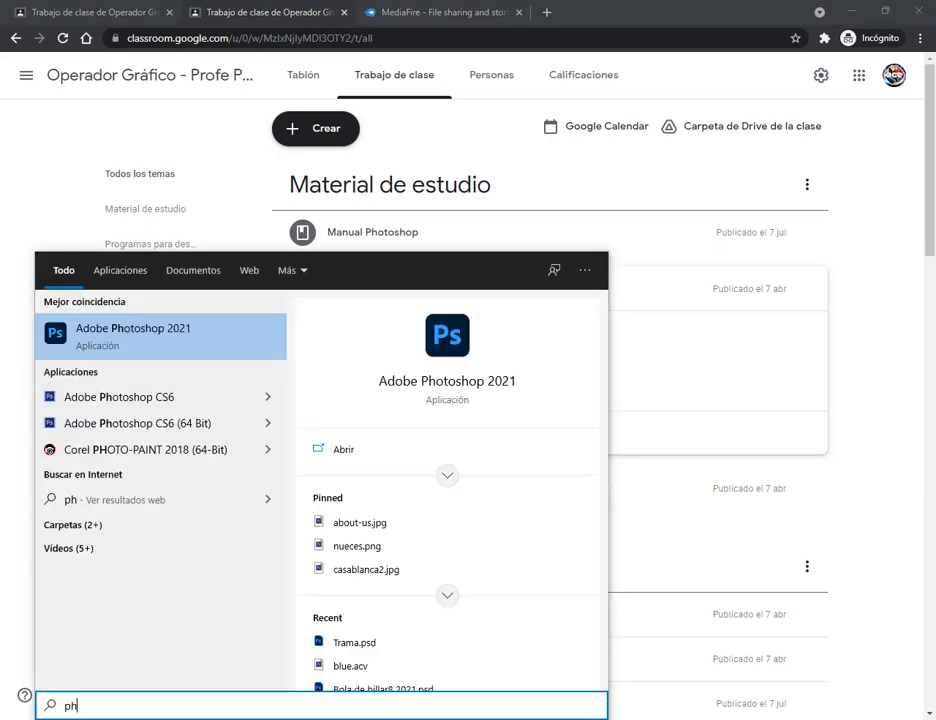
click(146, 355)
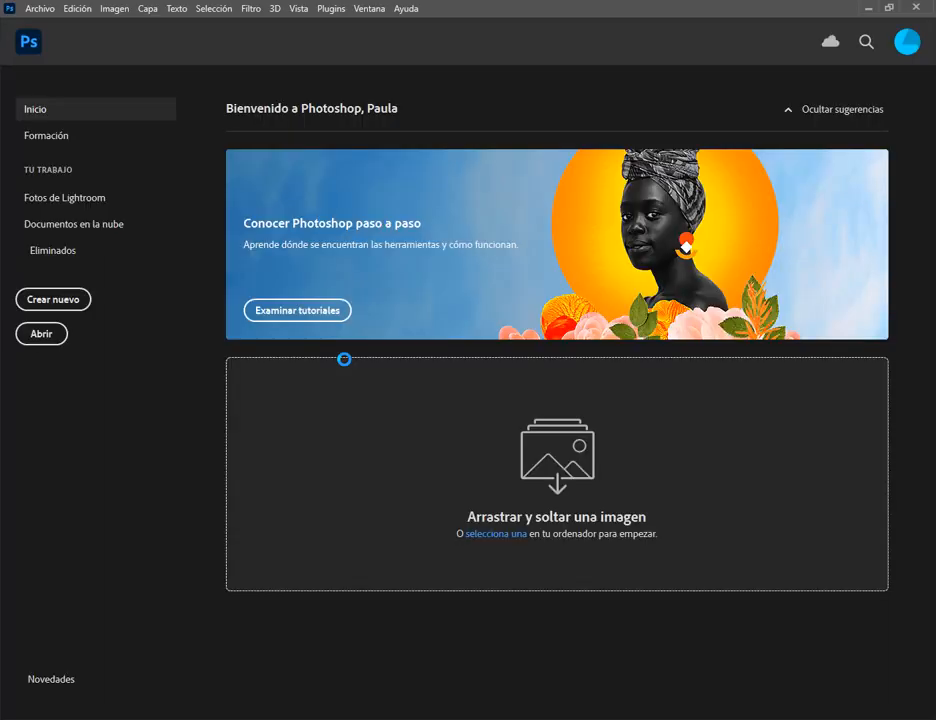
- Create a new 1000 × 1000 px RGB document at 72 pixels per inch
click(53, 299)
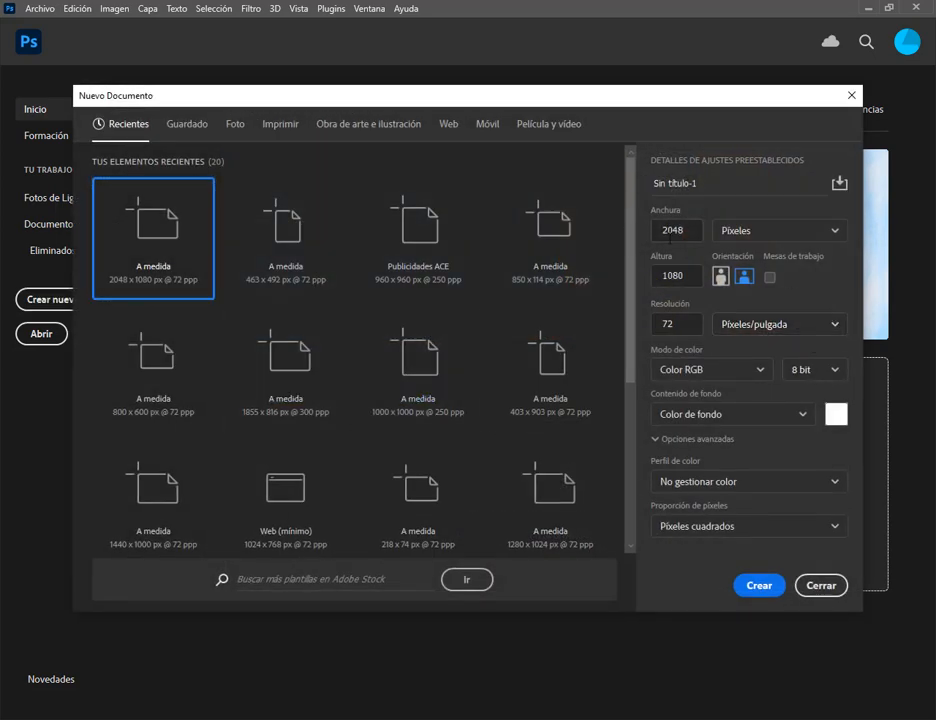
double_click(687, 232)
text(1000)
double_click(689, 275)
text(100)
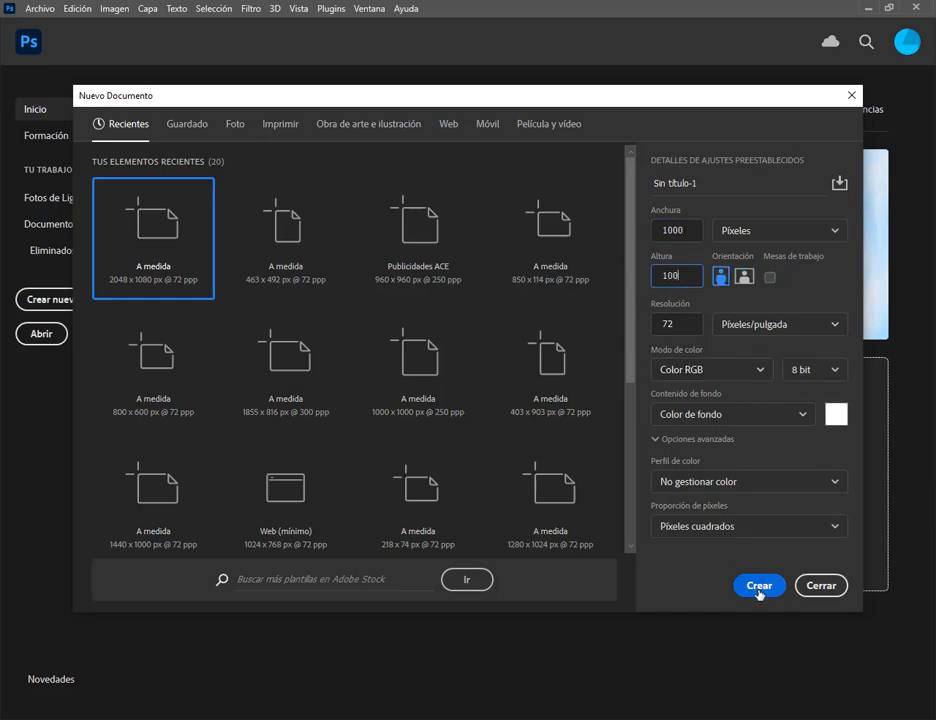
click(760, 586)
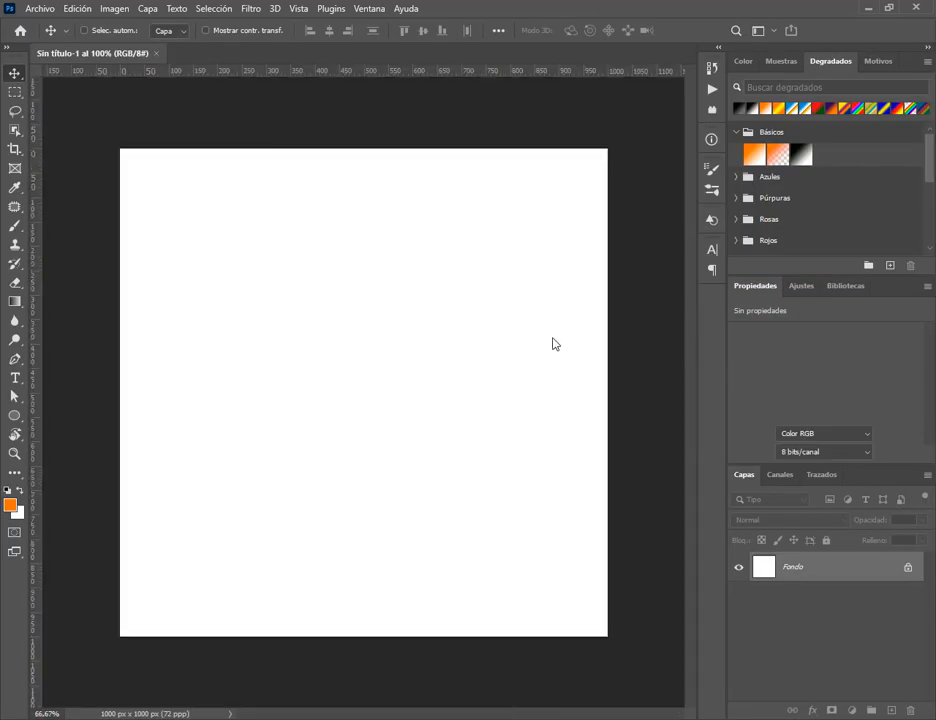
- Place the dog photo Patán.jpg from the desktop as an embedded smart object at its fitted size
click(28, 8)
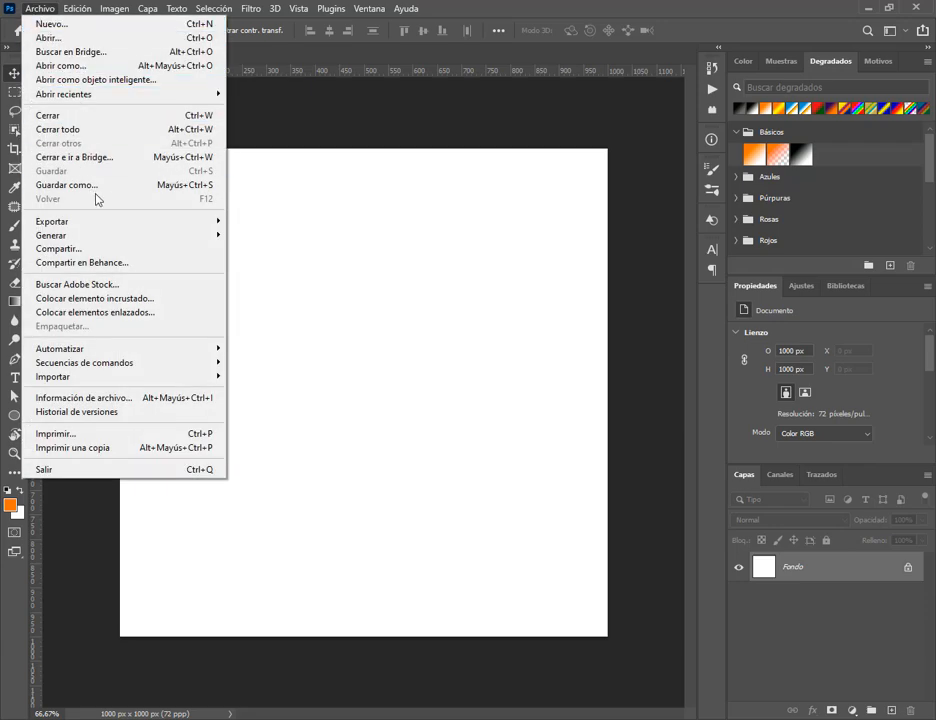
click(110, 302)
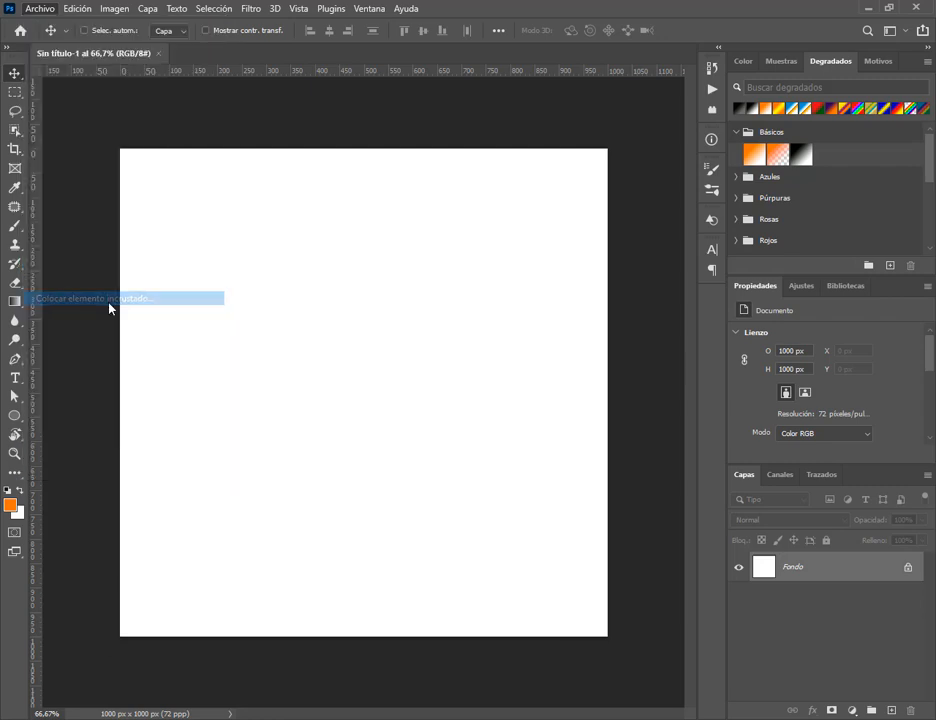
double_click(316, 404)
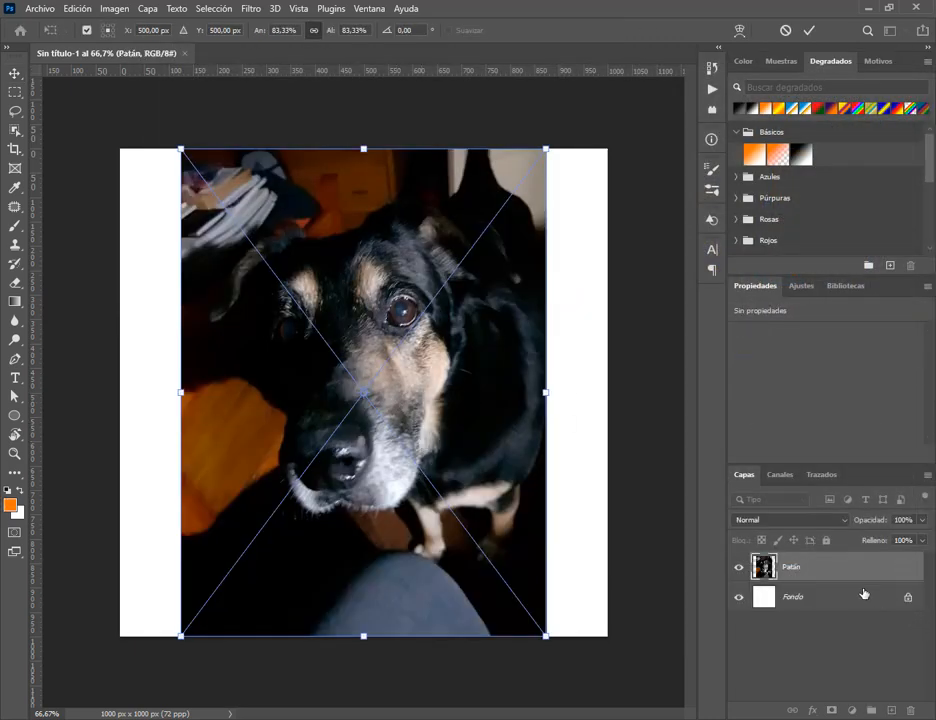
key(Return)
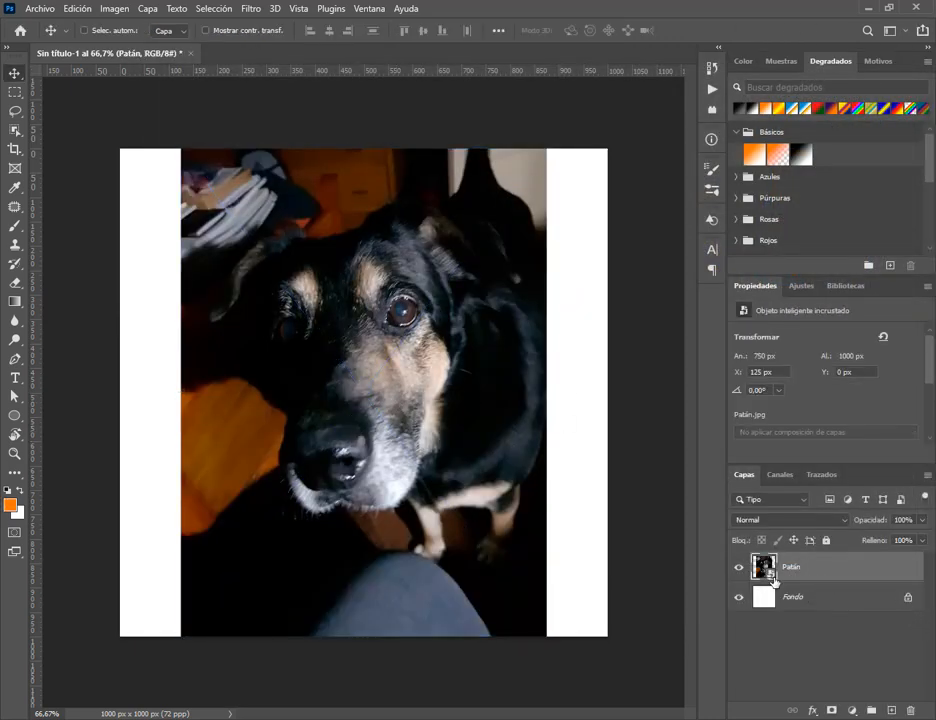
click(42, 9)
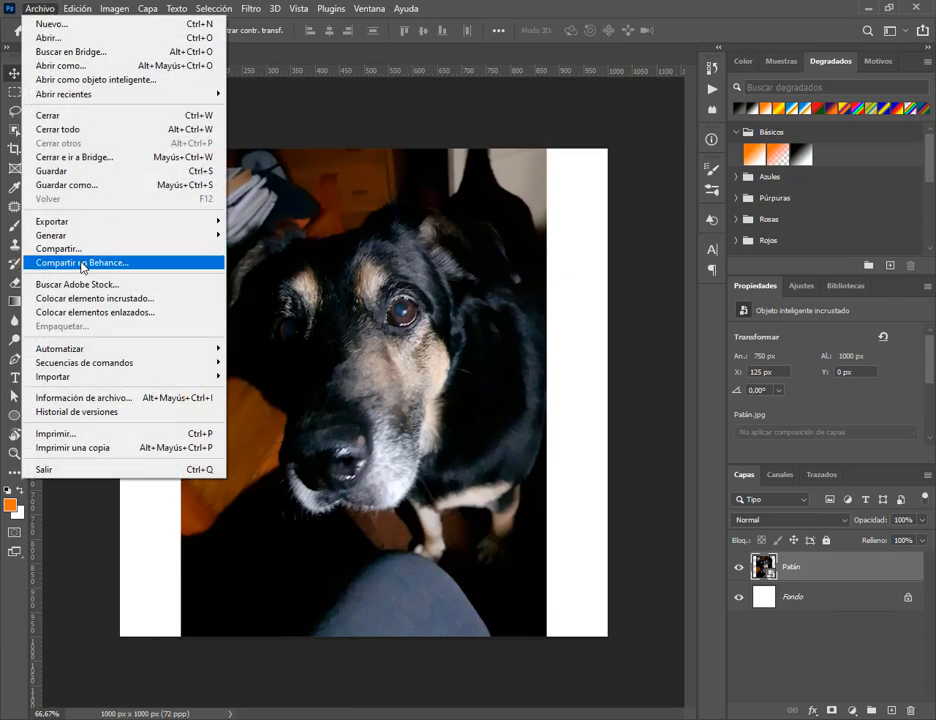
click(539, 7)
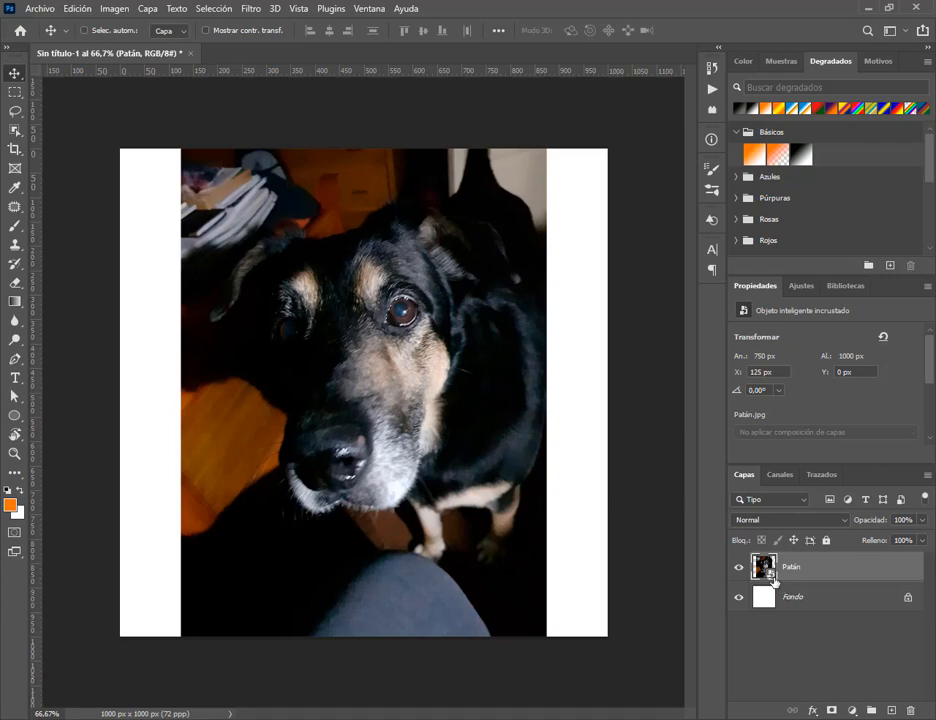
click(40, 8)
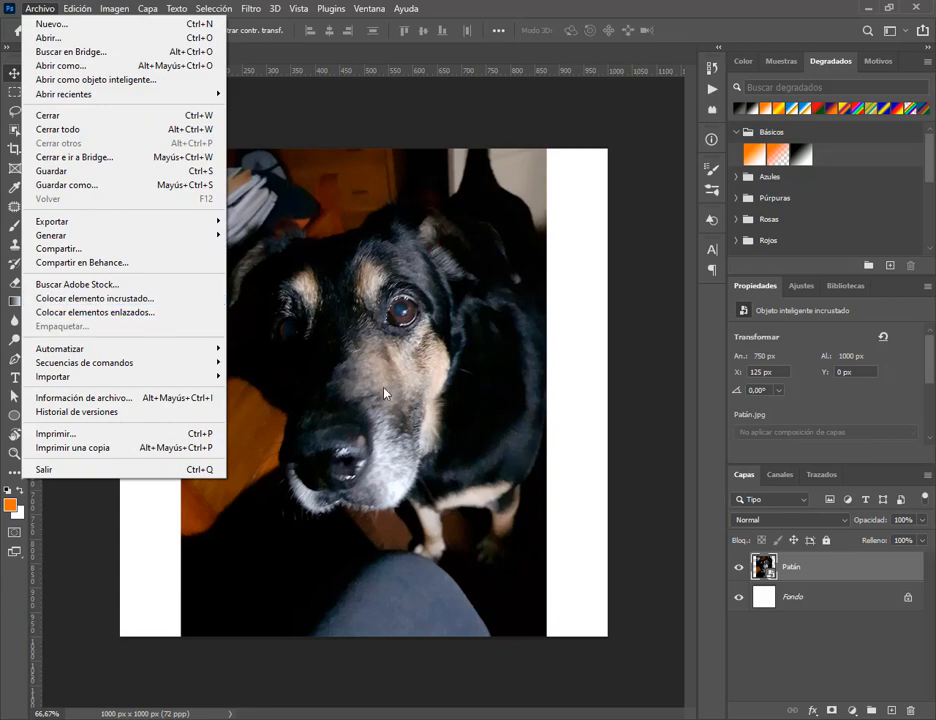
click(487, 98)
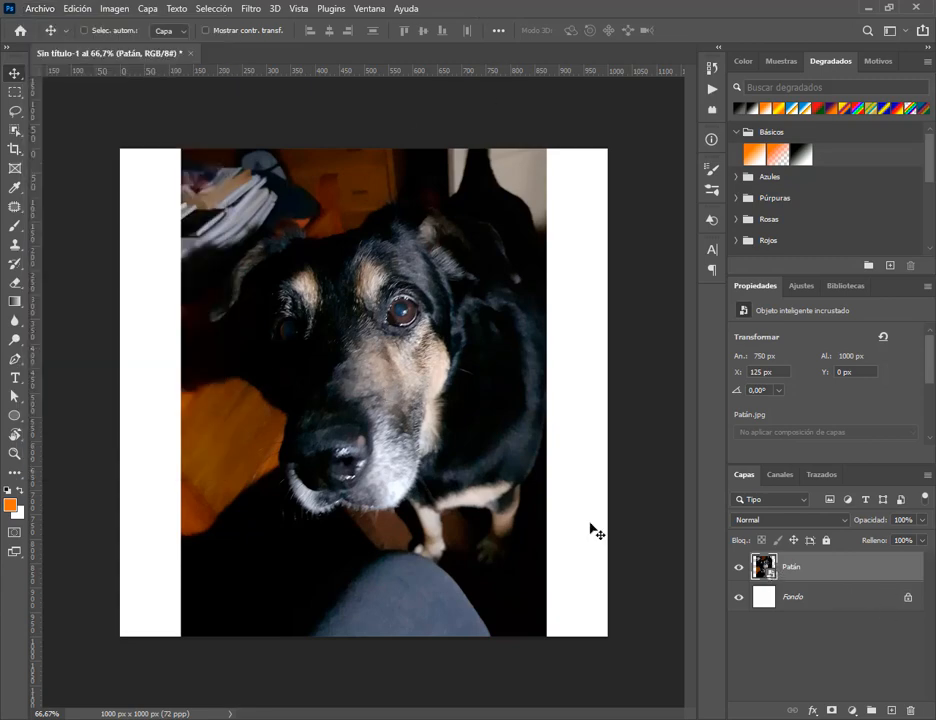
- Shift the dog photo sideways to X 94 px and delete its Patán layer
drag(405, 465, 390, 465)
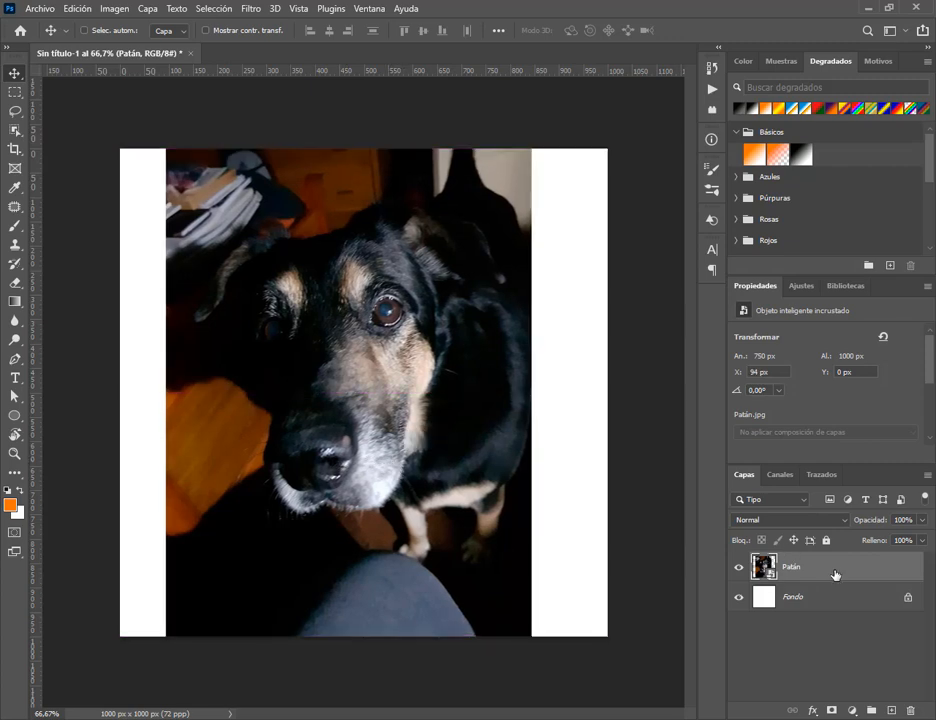
drag(832, 572, 911, 708)
- Place the panda photo pexels-laura-the-explaura-3608263.jpg from the Photoshop Clase 7 folder as a linked smart object at its fitted size
click(40, 8)
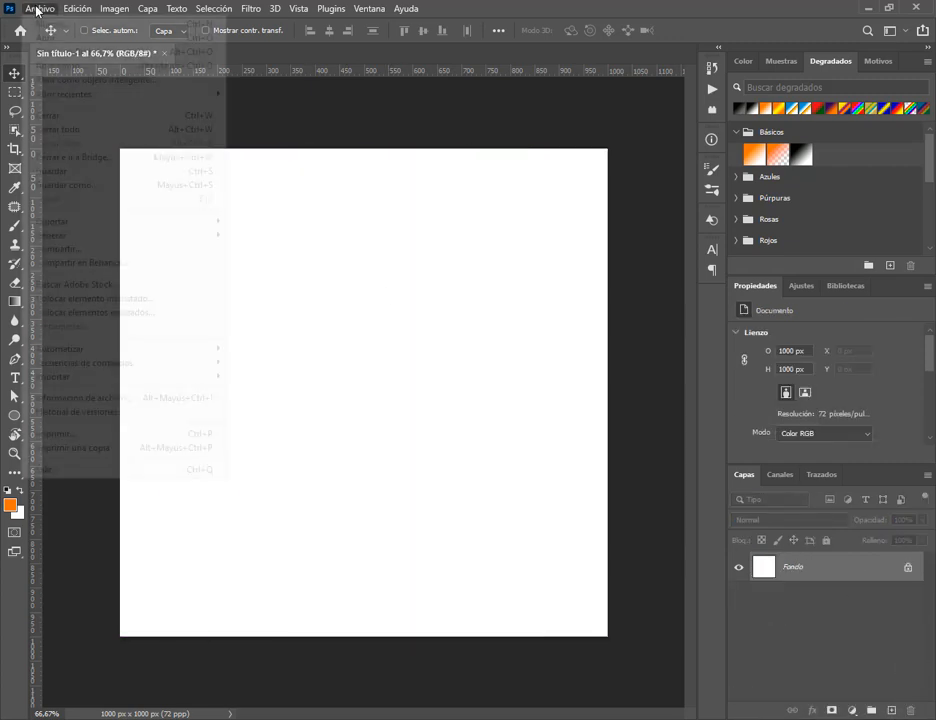
click(98, 313)
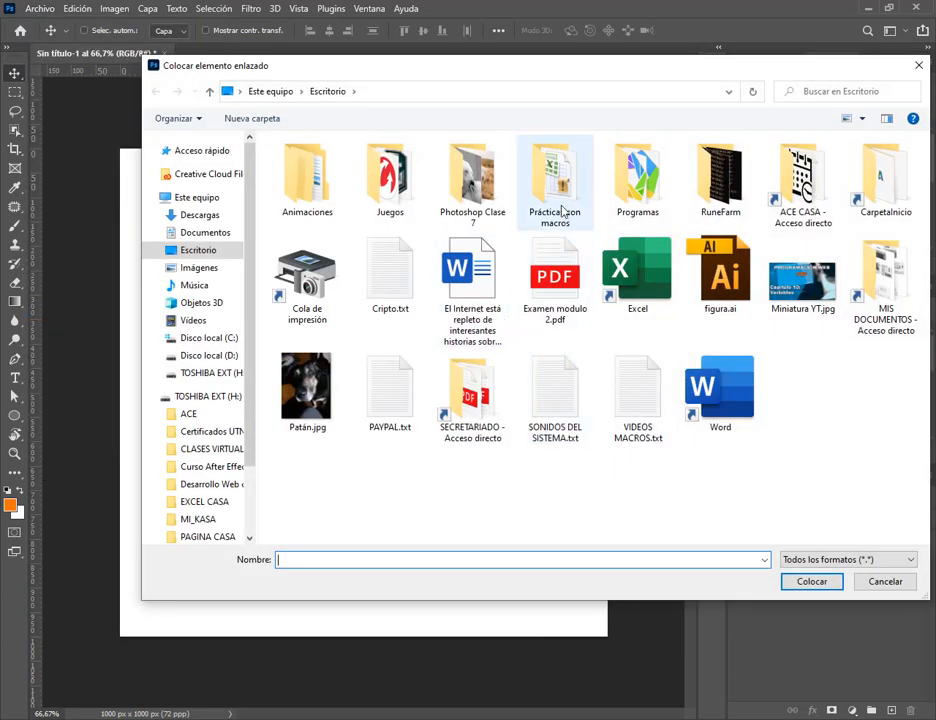
double_click(495, 185)
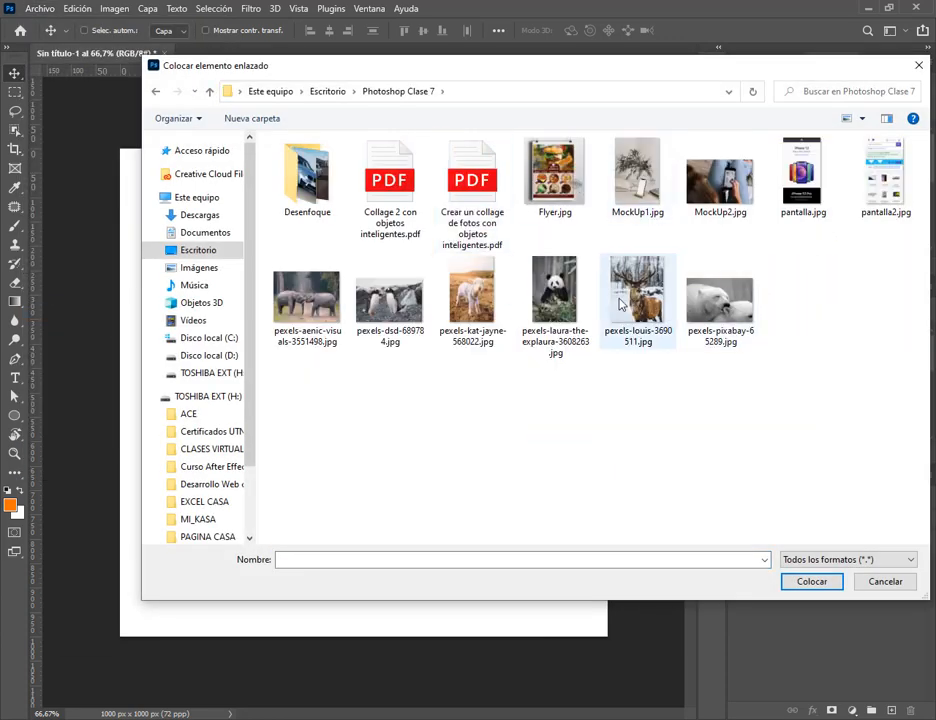
double_click(554, 295)
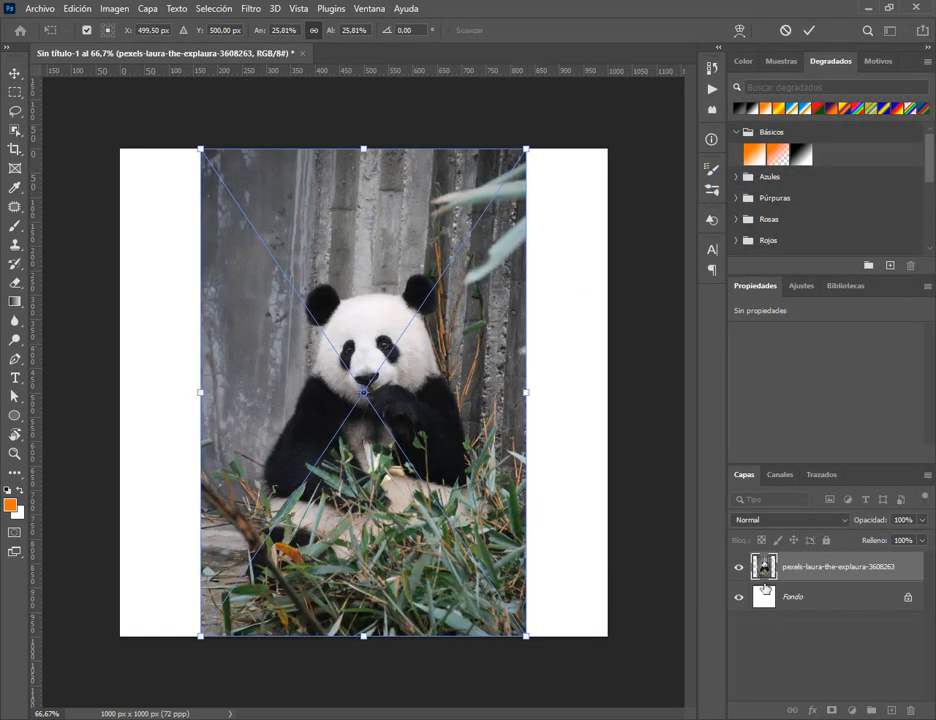
key(Return)
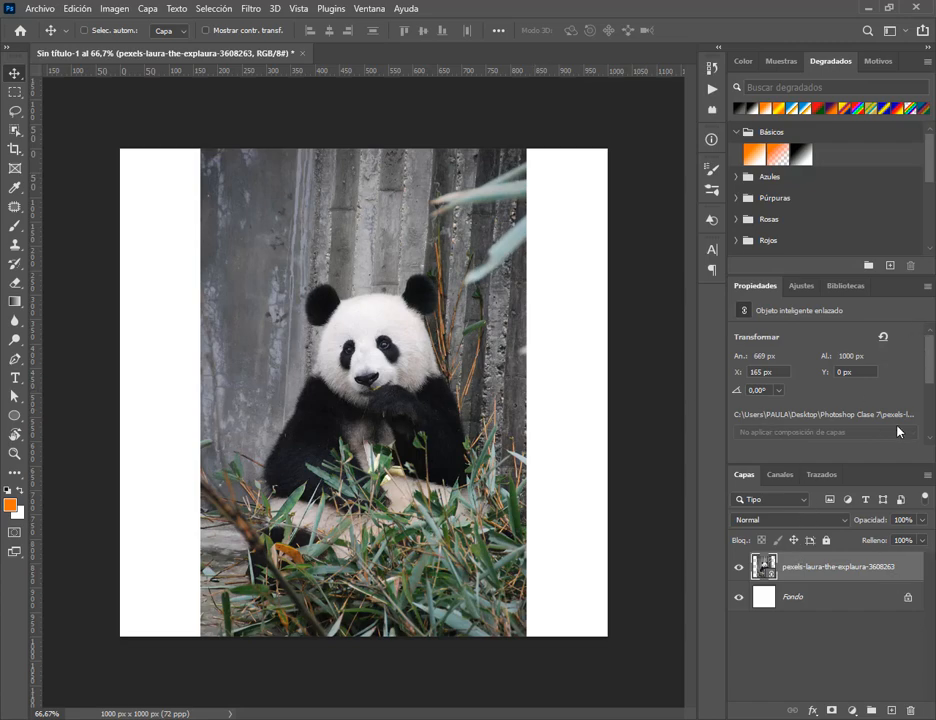
- Examine the linked panda smart object's properties for the path to its source file
drag(930, 363, 932, 380)
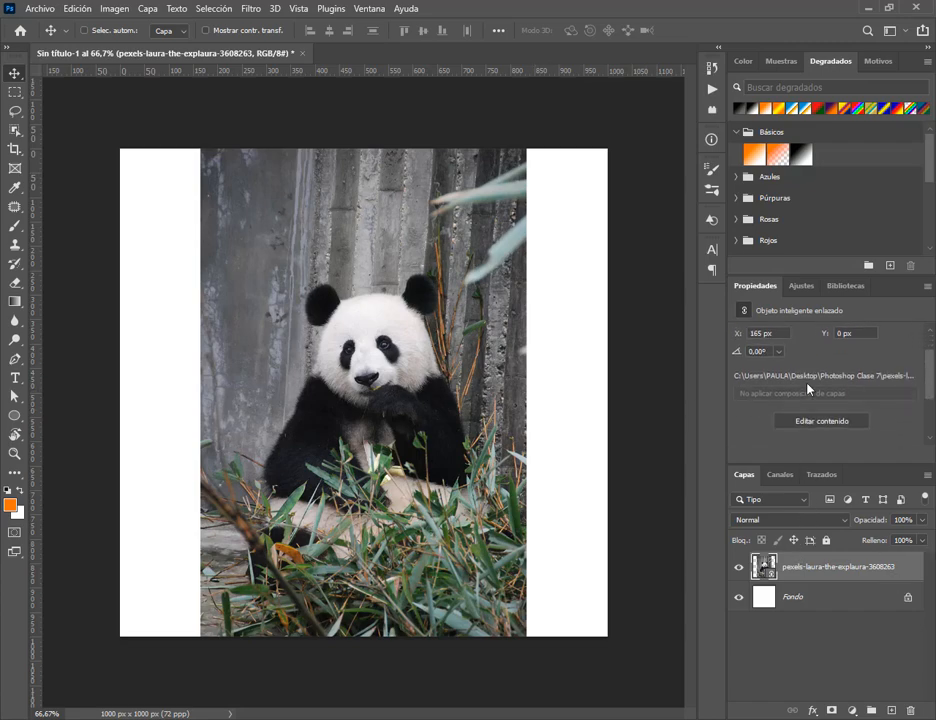
key(ctrl+2)
drag(728, 271, 786, 301)
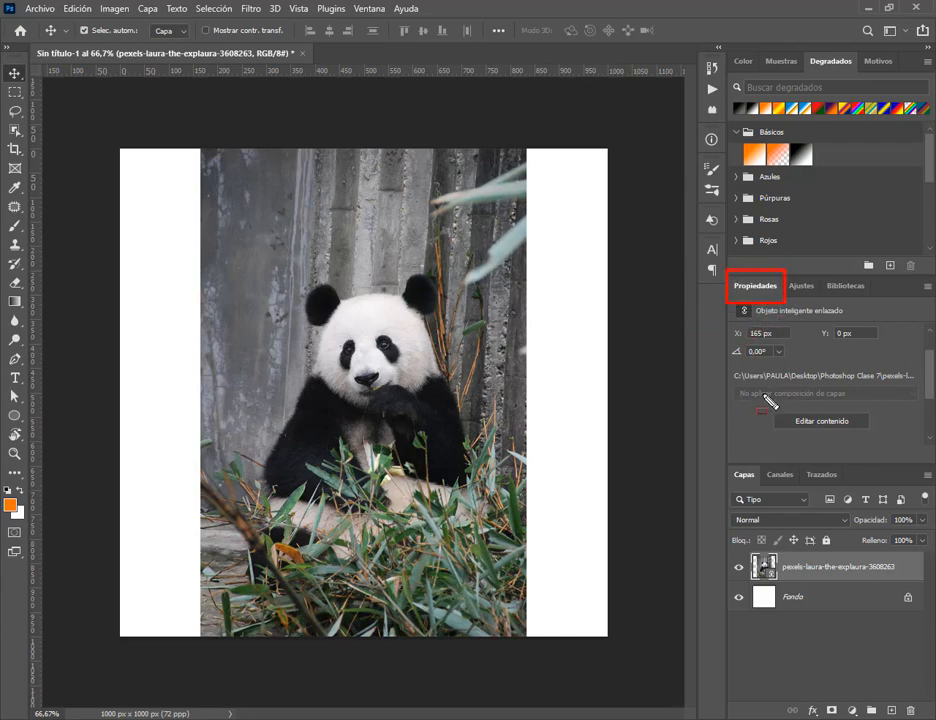
drag(726, 366, 921, 389)
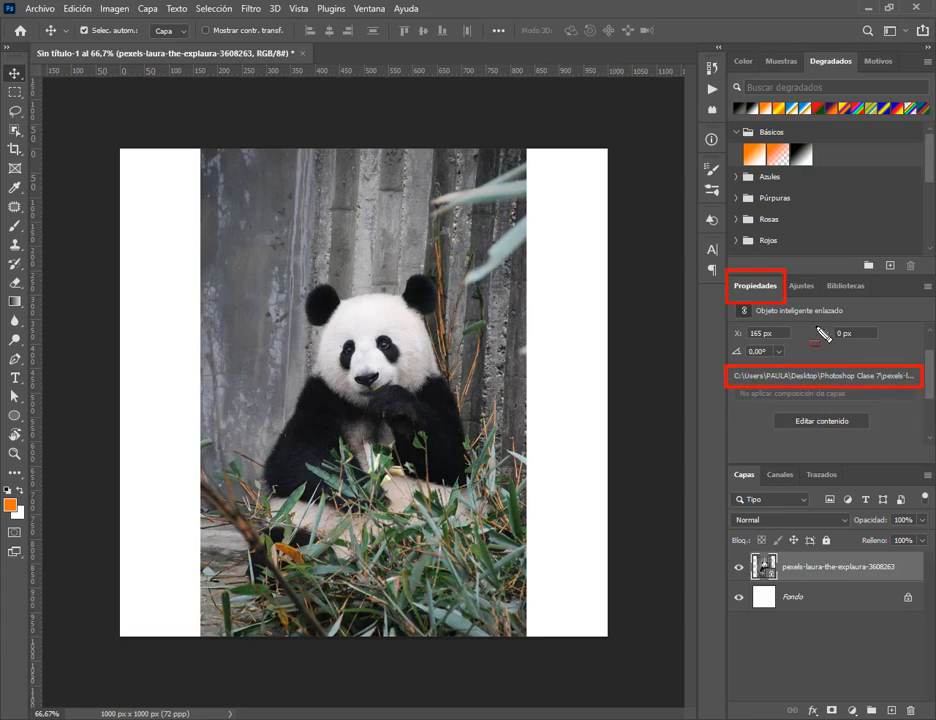
key(Escape)
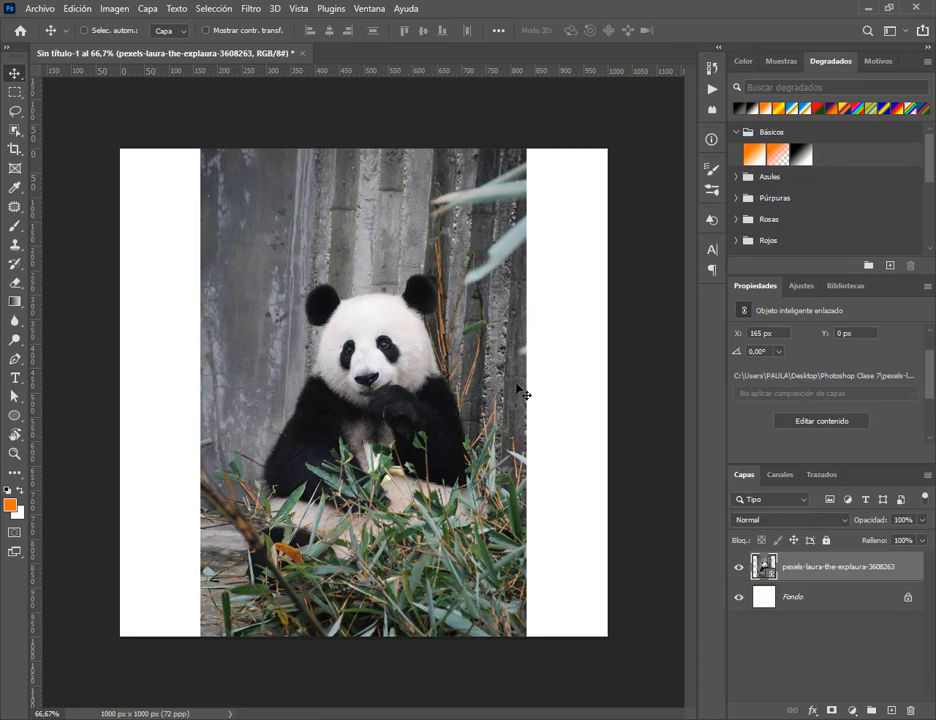
- Save the document as Foto ejemplo.psd in the desktop's Photoshop Clase 7 folder with maximized compatibility, and close it
click(36, 8)
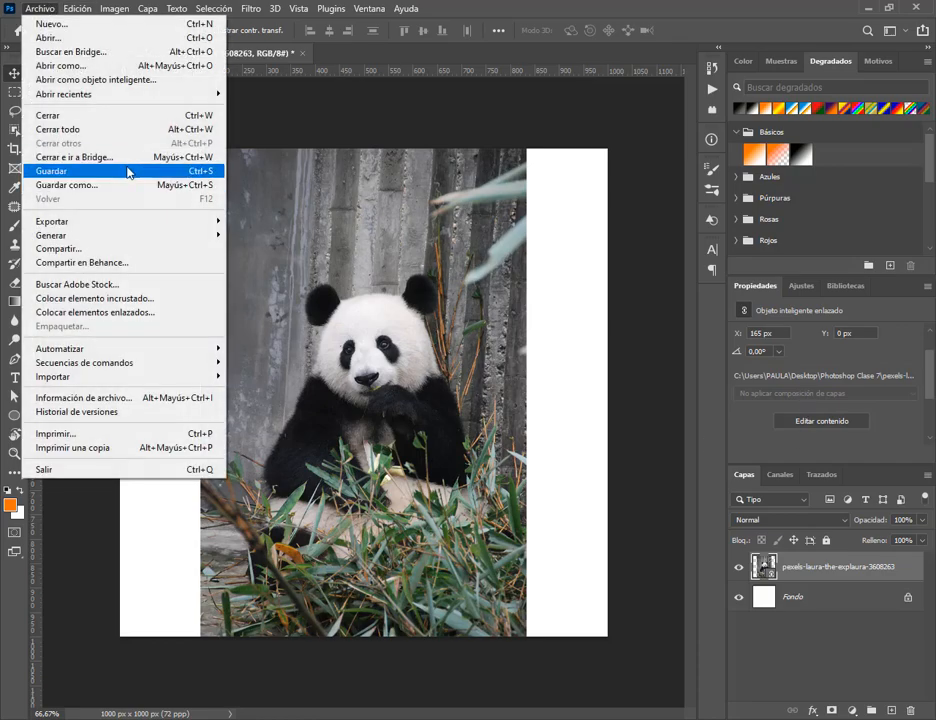
click(132, 186)
click(556, 560)
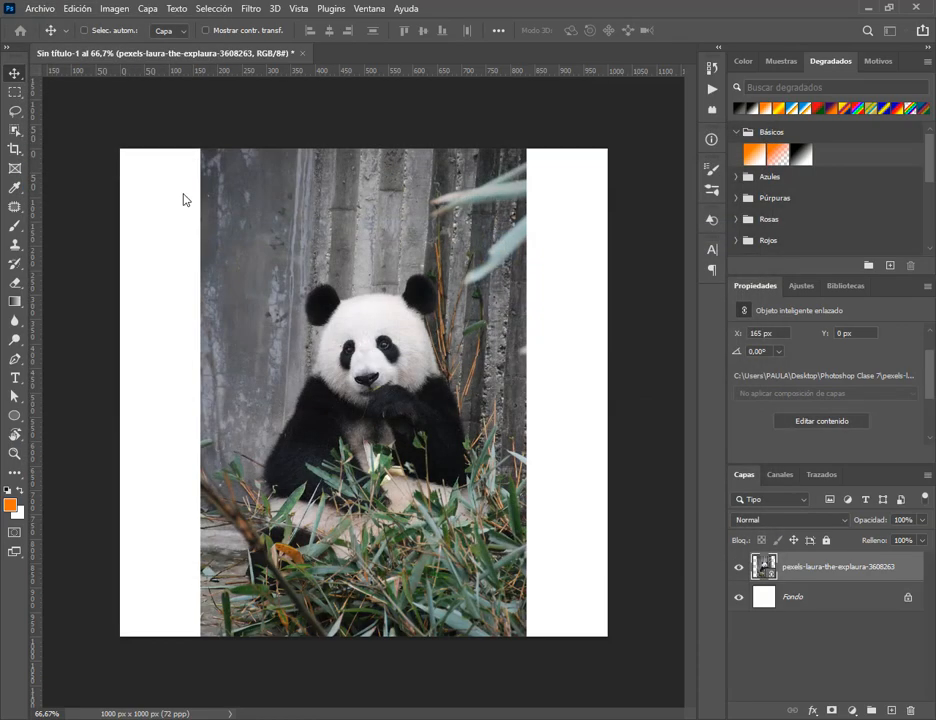
click(165, 250)
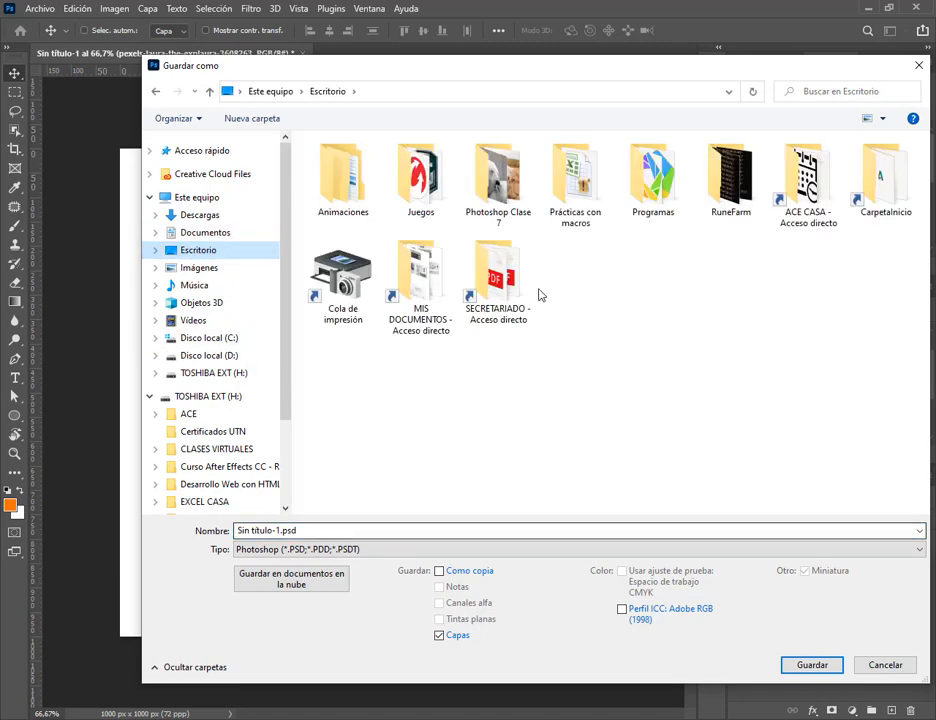
double_click(498, 180)
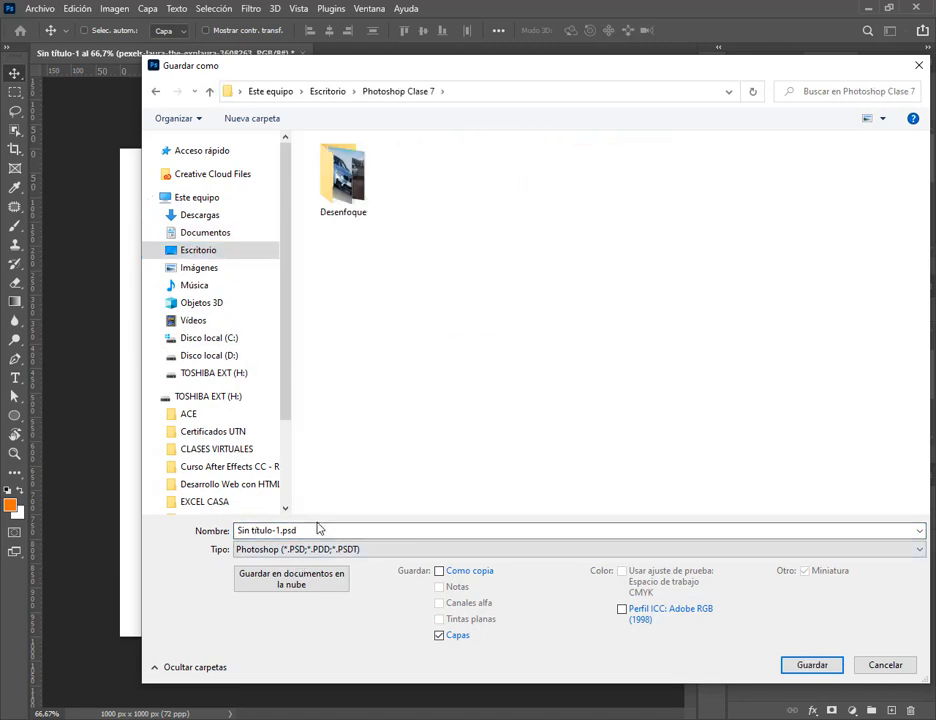
click(321, 530)
text(Foto ejemplo)
click(812, 664)
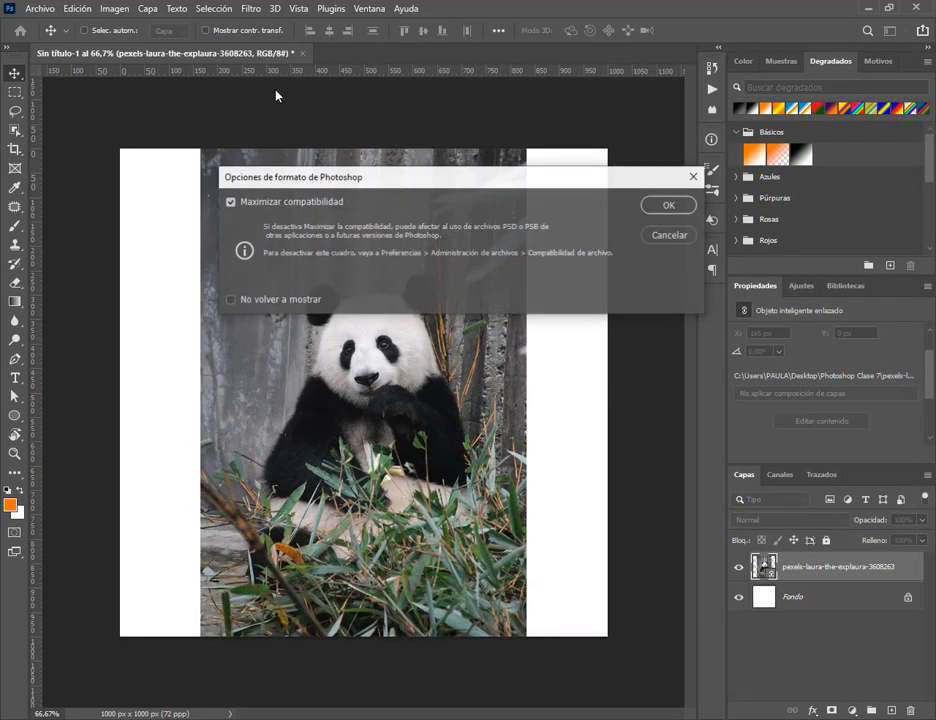
click(665, 206)
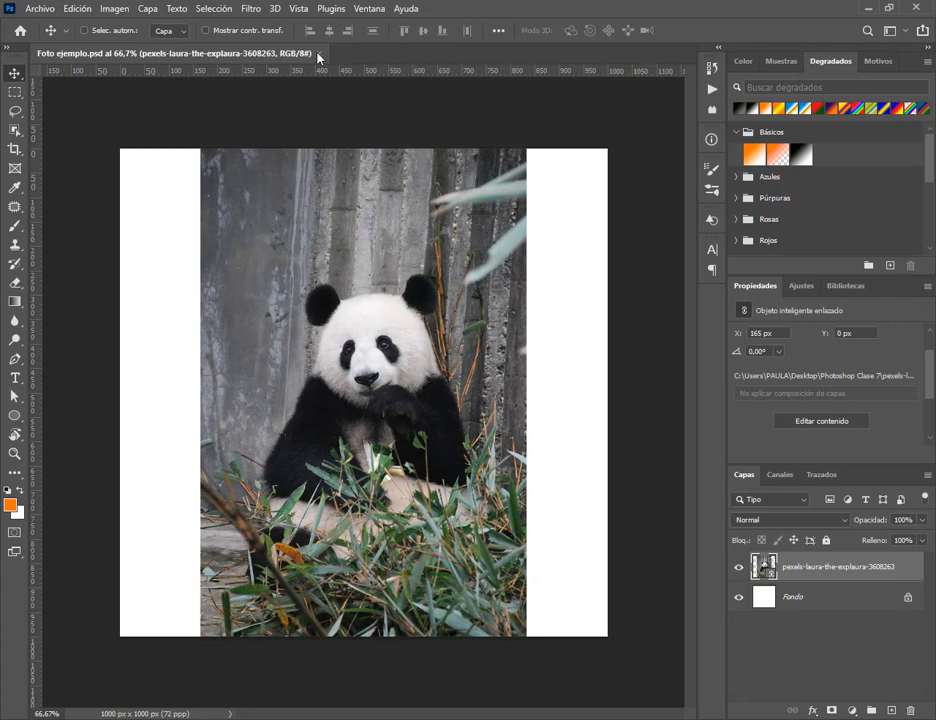
click(318, 55)
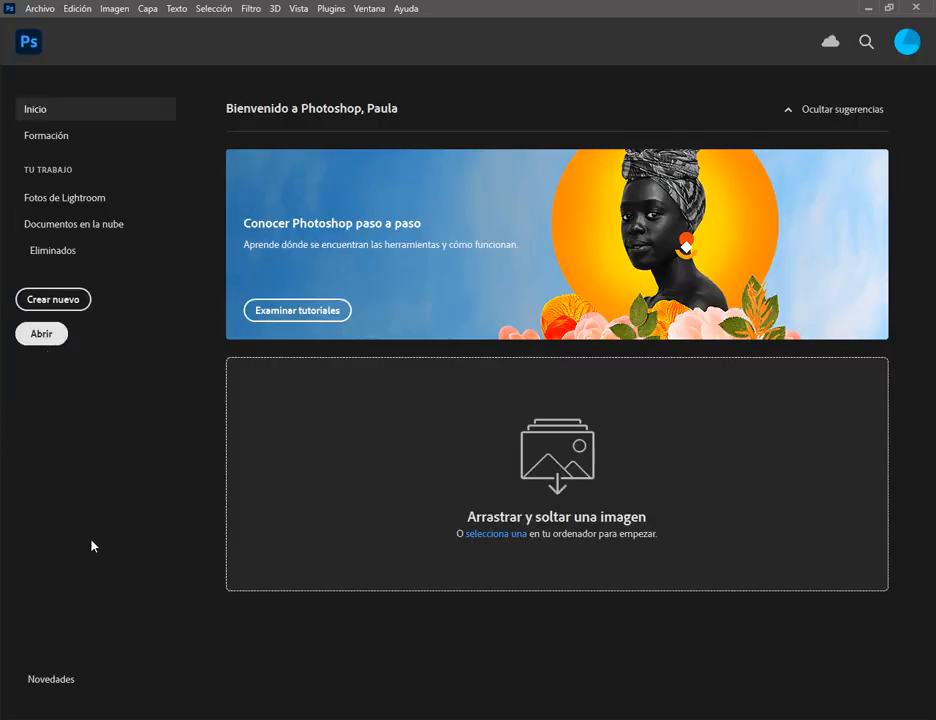
- Switch to File Explorer and rename the panda photo pexels-laura-the-explaura-3608263.jpg in the Photoshop Clase 7 folder as panda.jpg
click(119, 701)
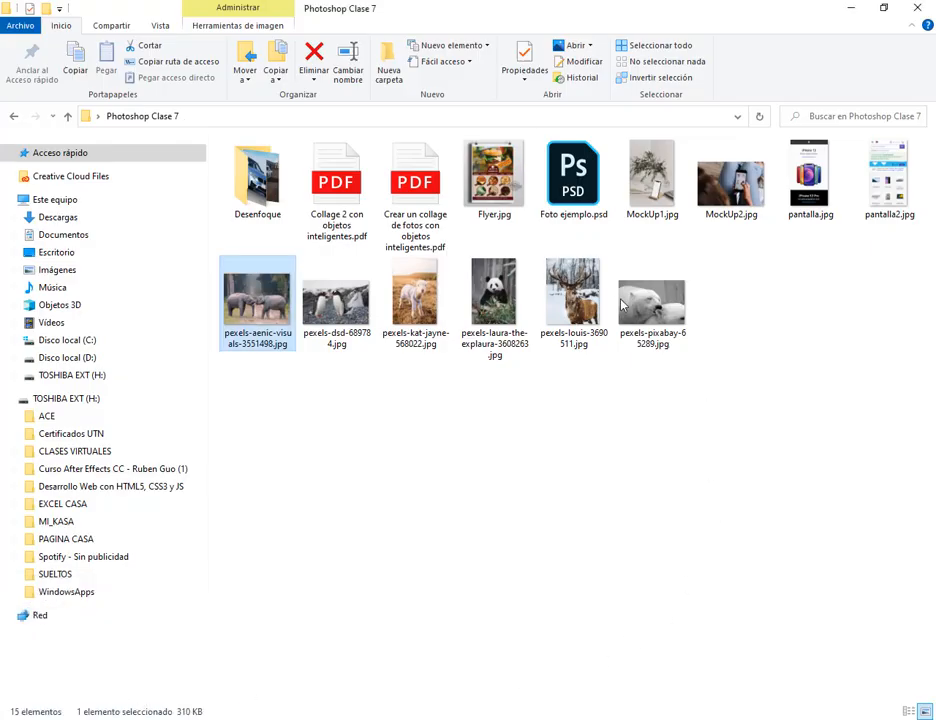
click(494, 300)
key(F2)
text(panda)
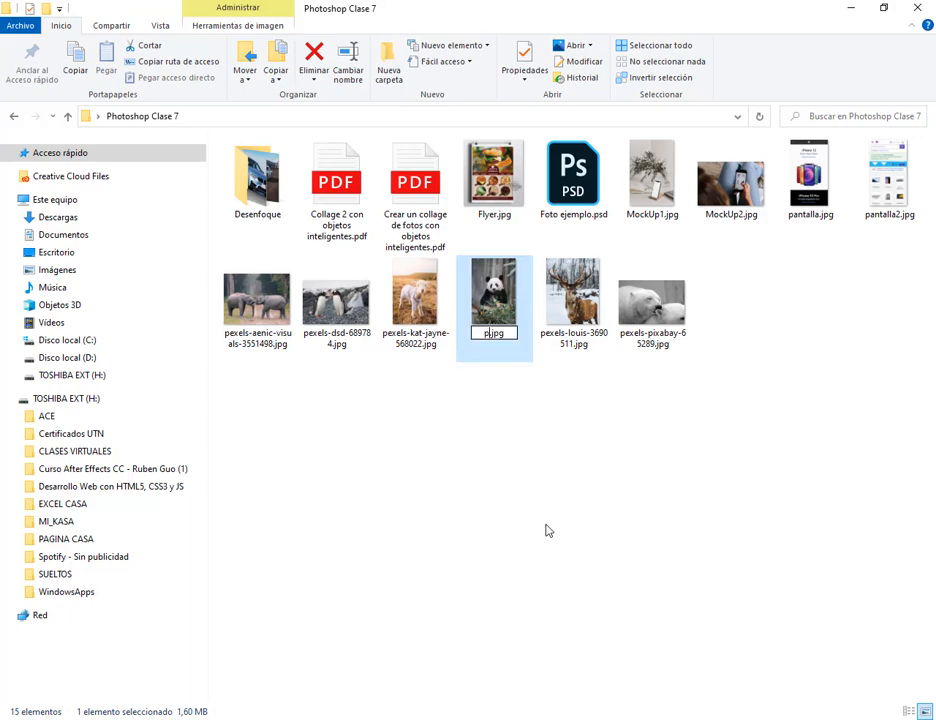
key(Return)
- Switch back to Photoshop and reopen Foto ejemplo.psd, leaving its missing color profile unmodified
click(418, 719)
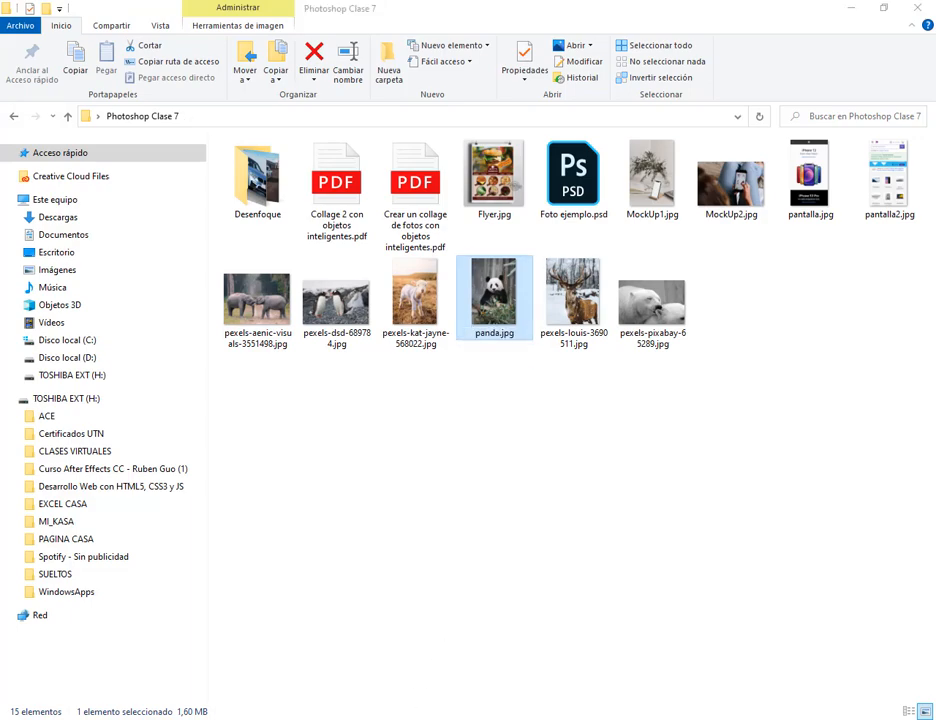
click(42, 335)
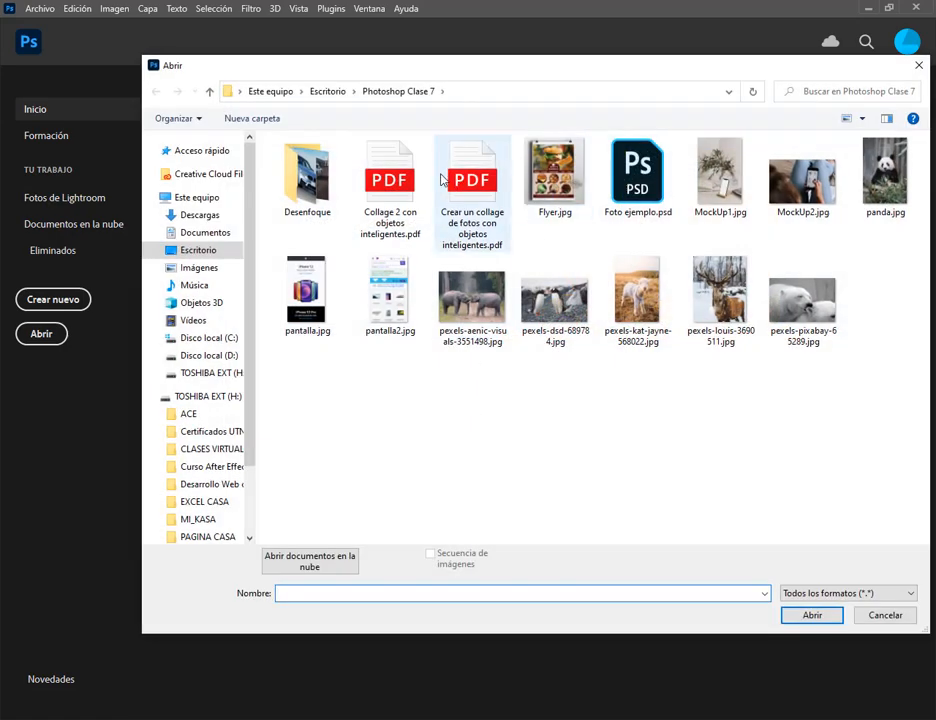
double_click(640, 192)
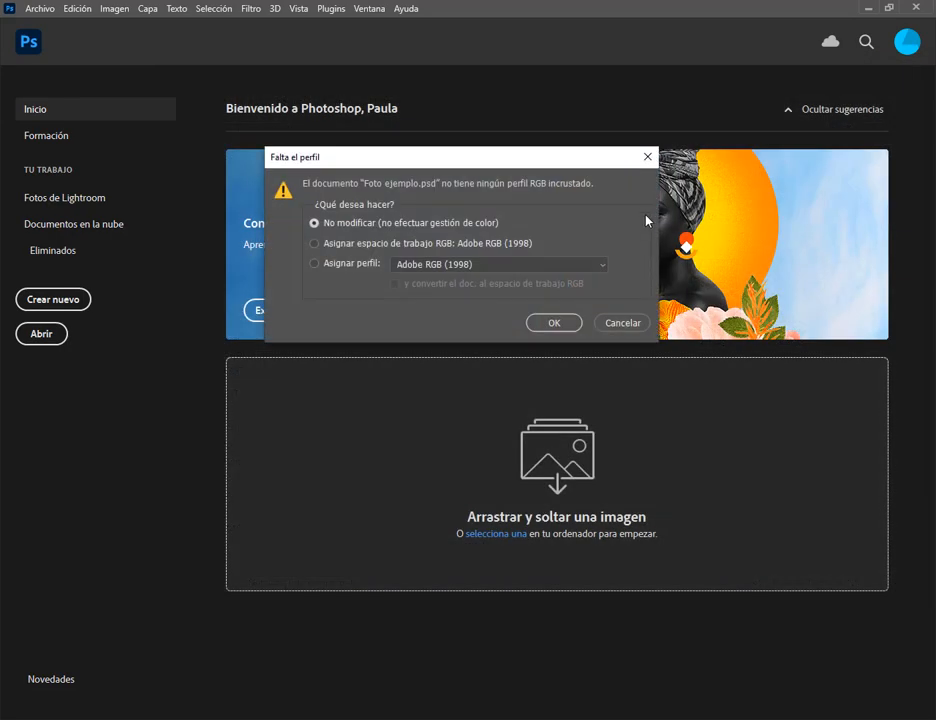
click(557, 326)
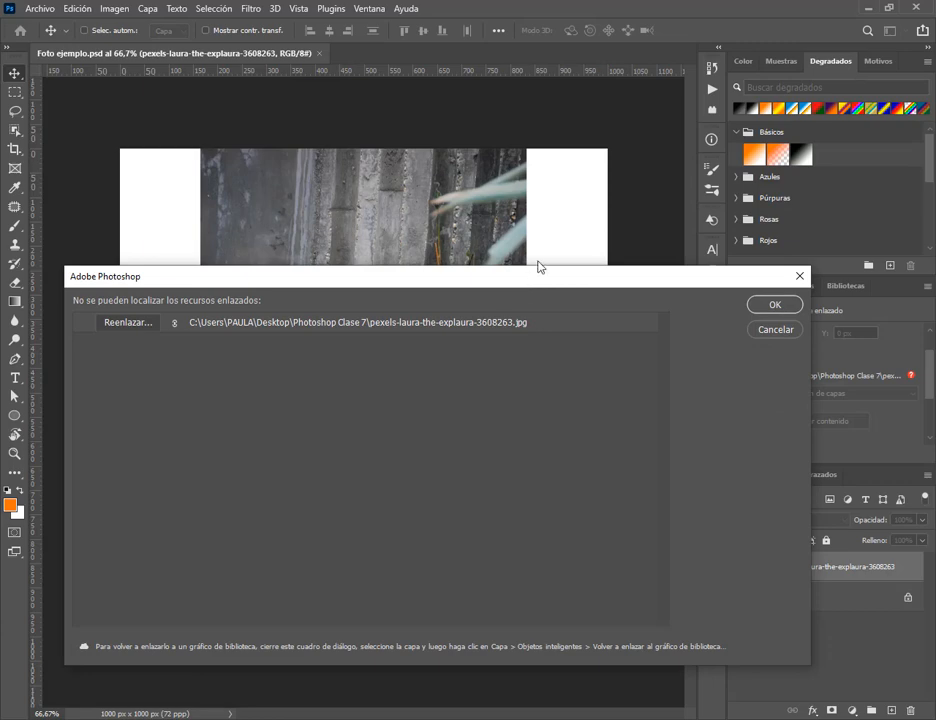
- Relink the missing panda source to panda.jpg in the Photoshop Clase 7 folder, and shift the panda layer sideways to X 190 px
drag(529, 283, 544, 133)
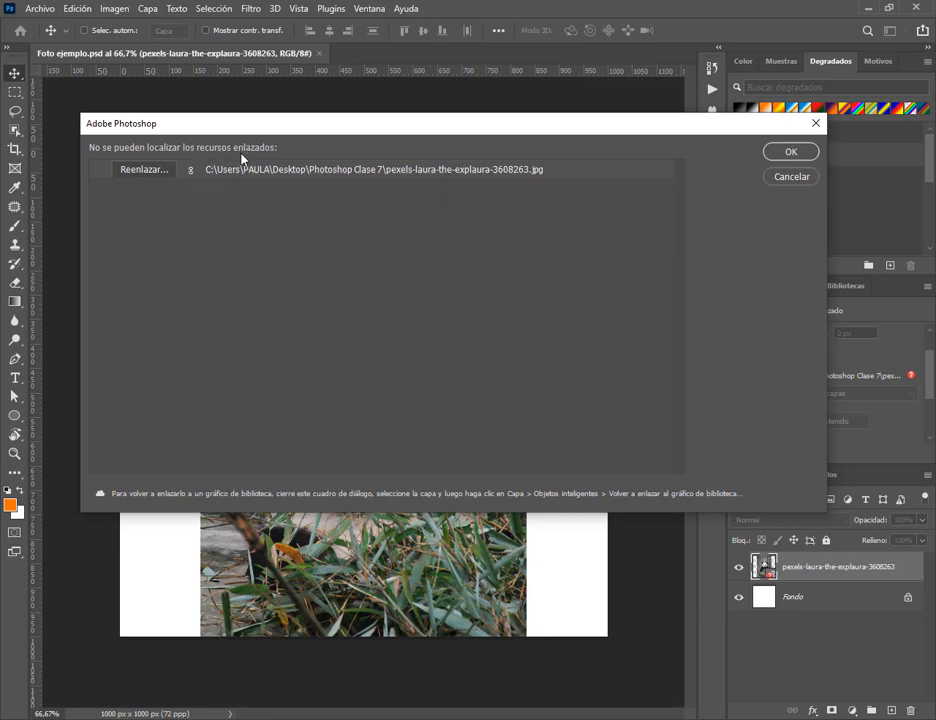
key(ctrl+2)
drag(184, 153, 563, 184)
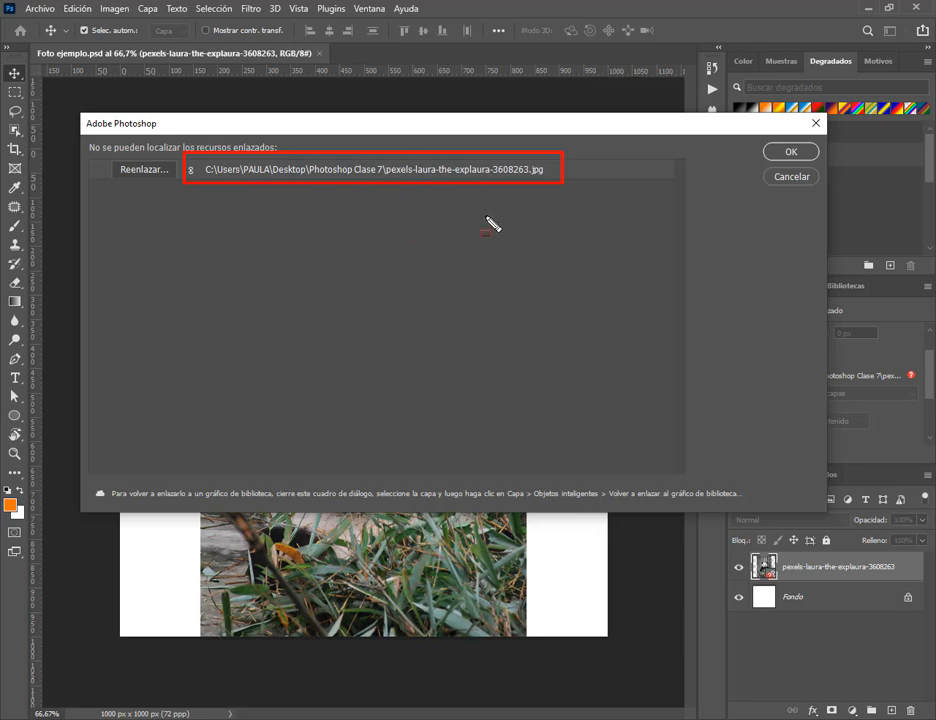
click(157, 179)
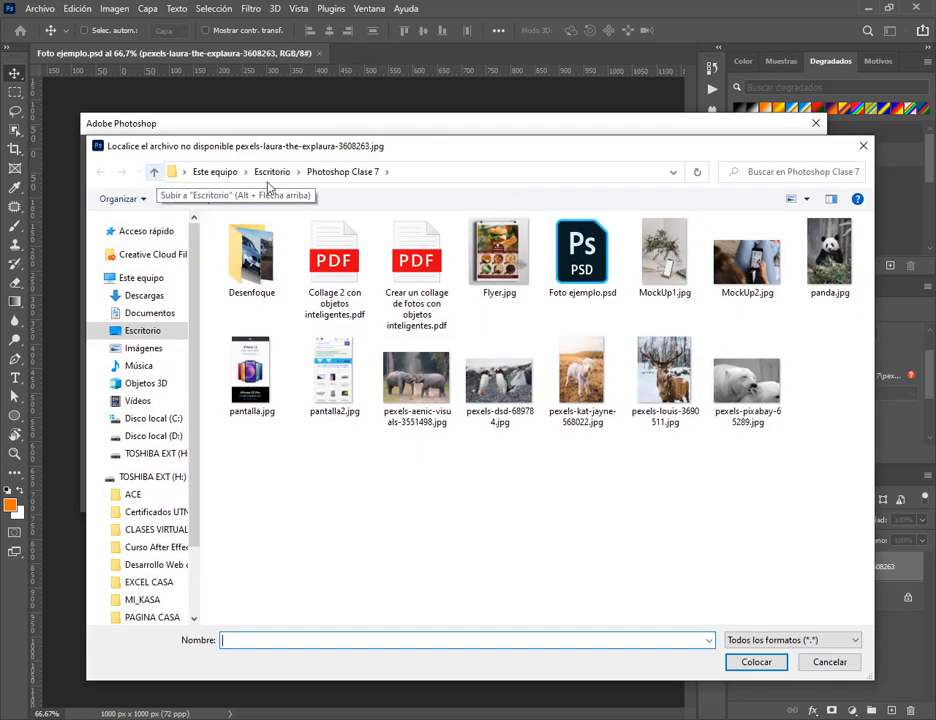
click(830, 260)
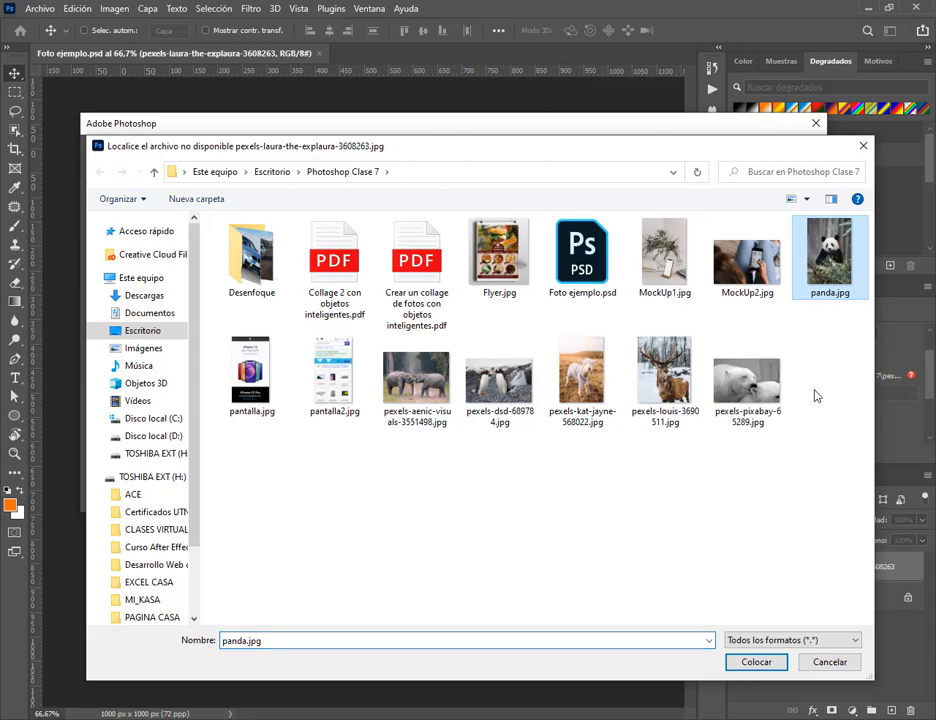
click(762, 667)
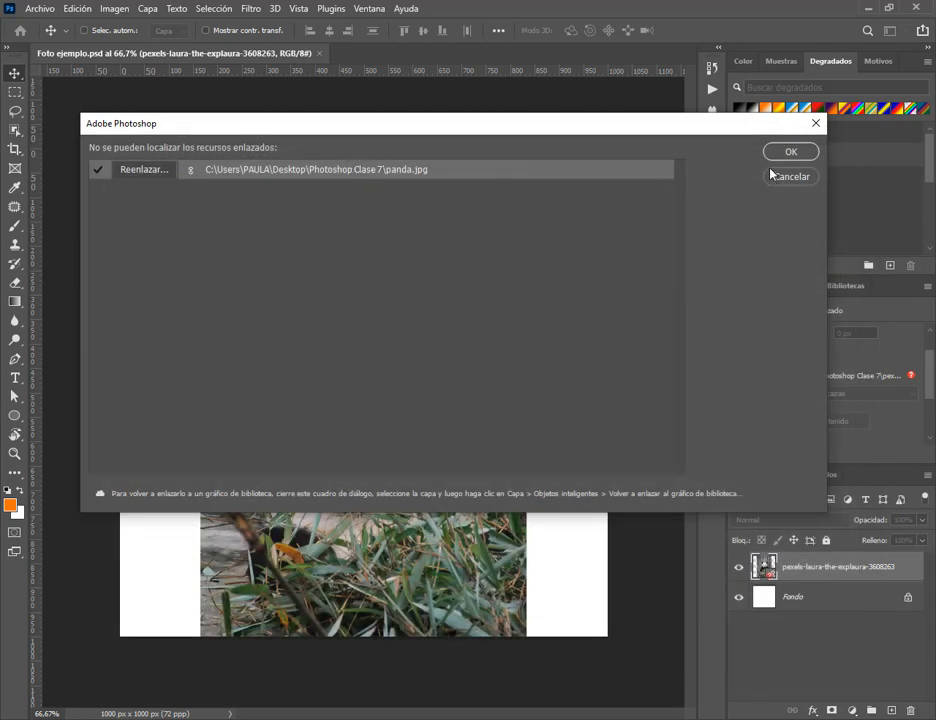
click(791, 153)
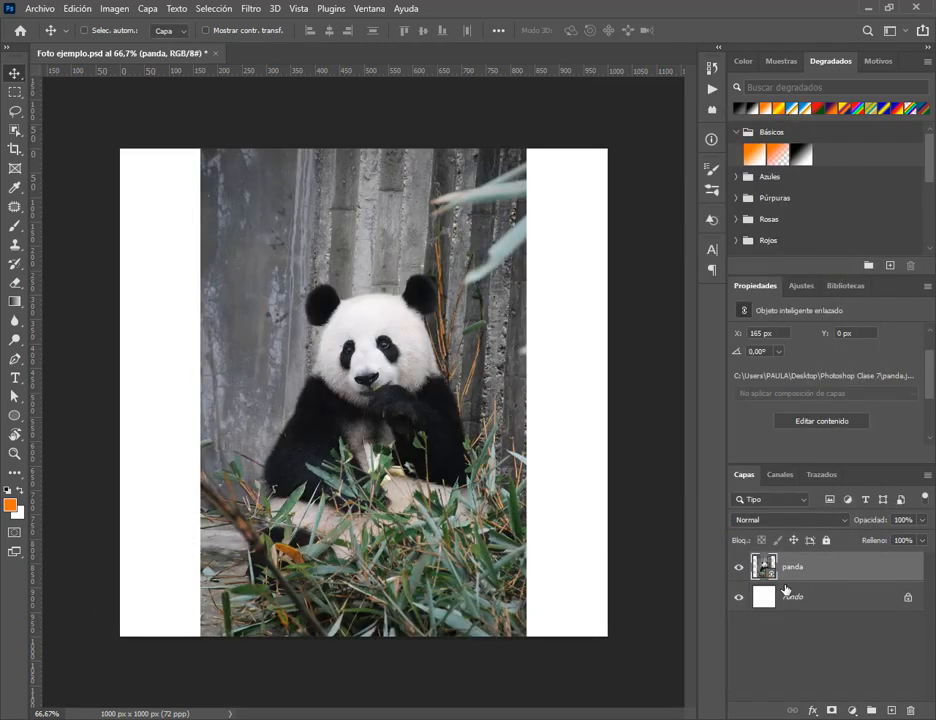
drag(390, 392, 402, 395)
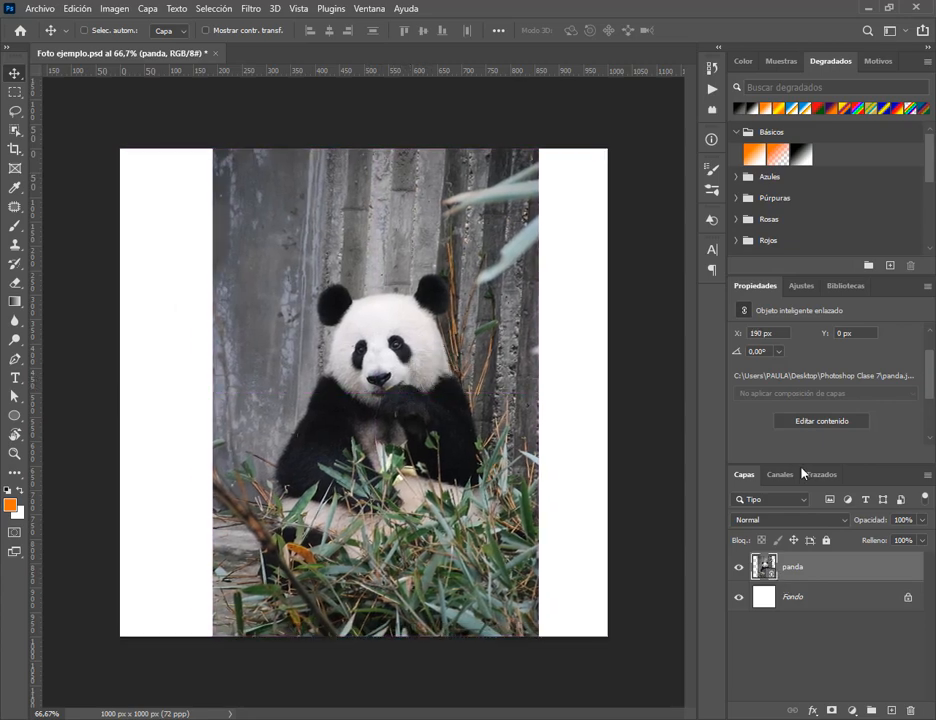
- Convert the linked panda smart object into layers, keeping its transformations, and shift the converted layer sideways on the canvas
drag(931, 367, 931, 387)
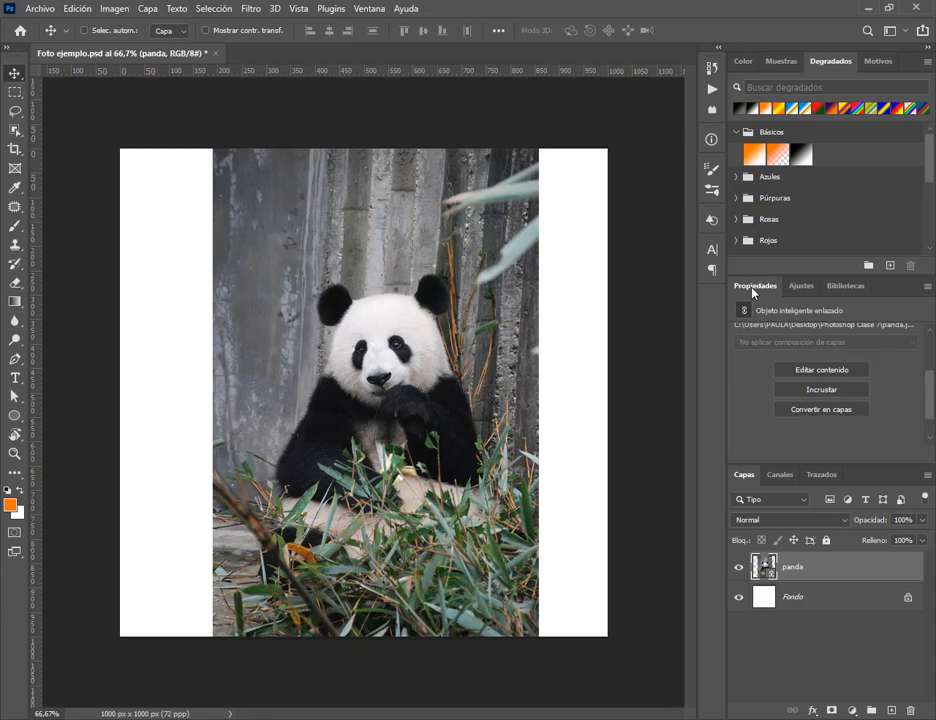
mouse_move(929, 398)
mouse_down()
mouse_move(930, 381)
mouse_move(930, 415)
mouse_up()
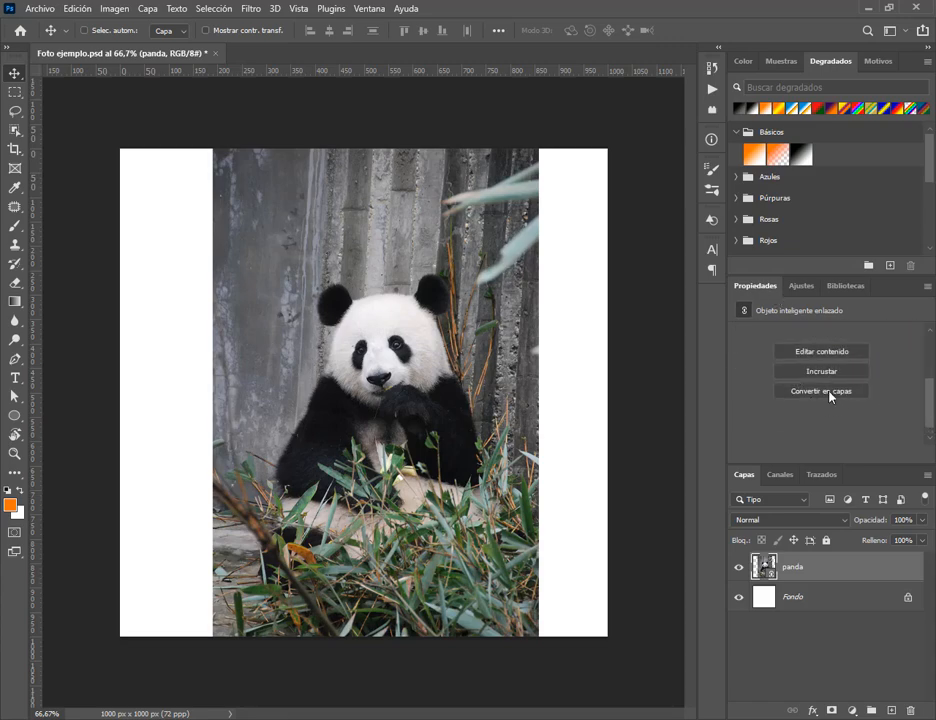
click(831, 392)
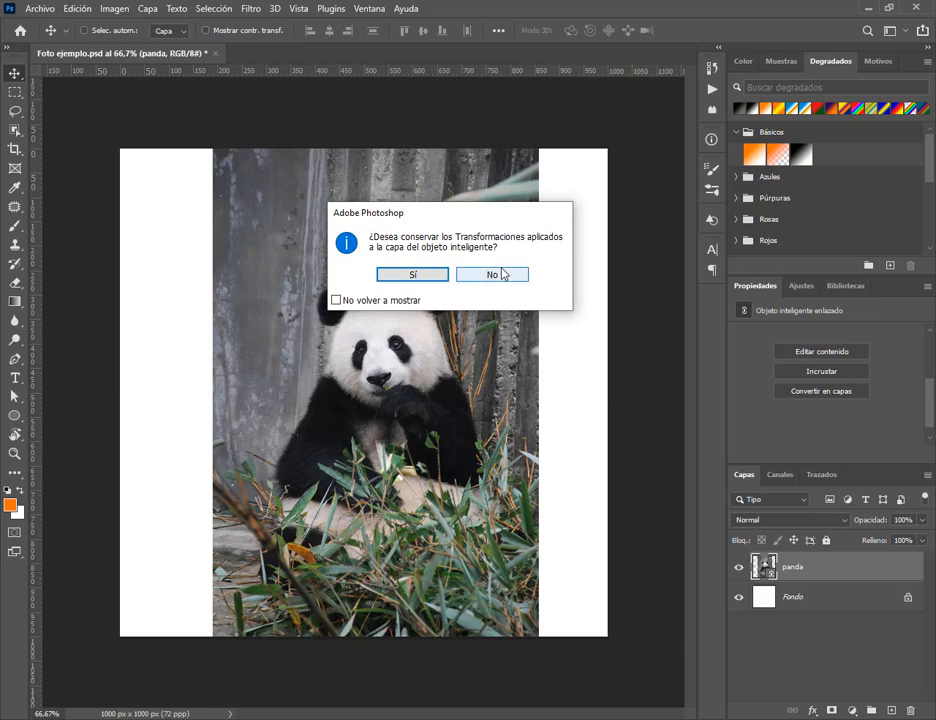
click(441, 278)
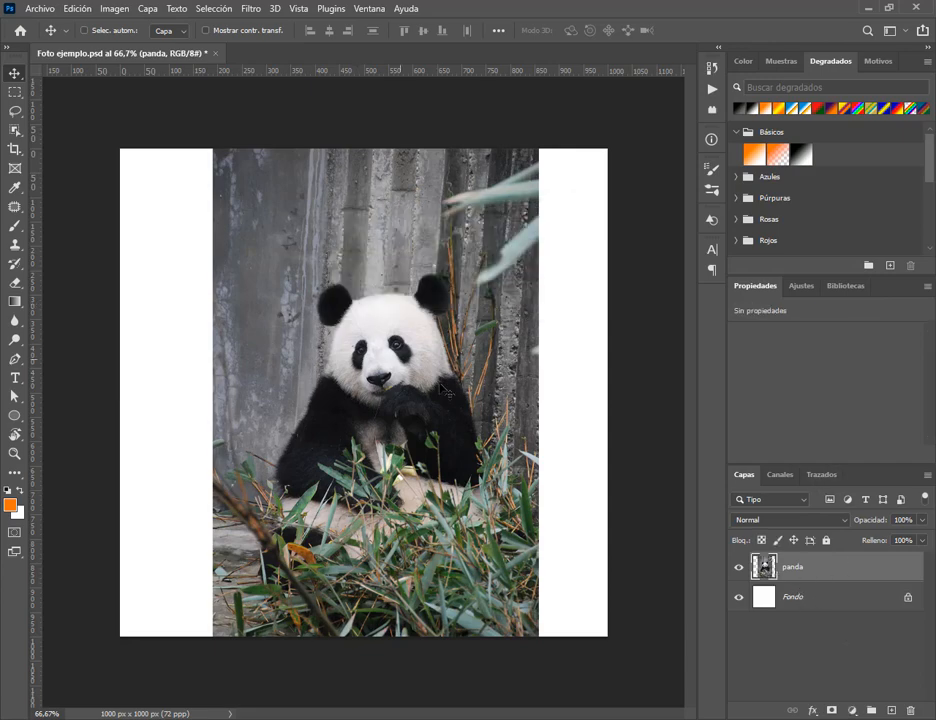
mouse_move(453, 325)
mouse_down()
mouse_move(464, 318)
mouse_move(441, 339)
mouse_up()
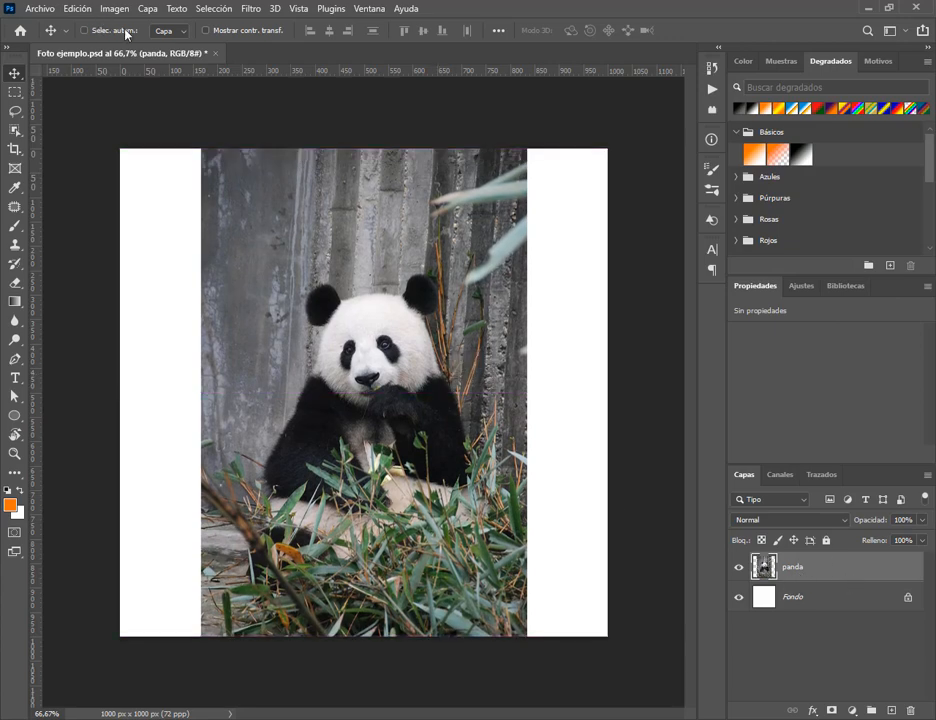
click(215, 55)
click(554, 270)
- Undo the panda layer's last move and its conversion from smart object to layers
click(78, 8)
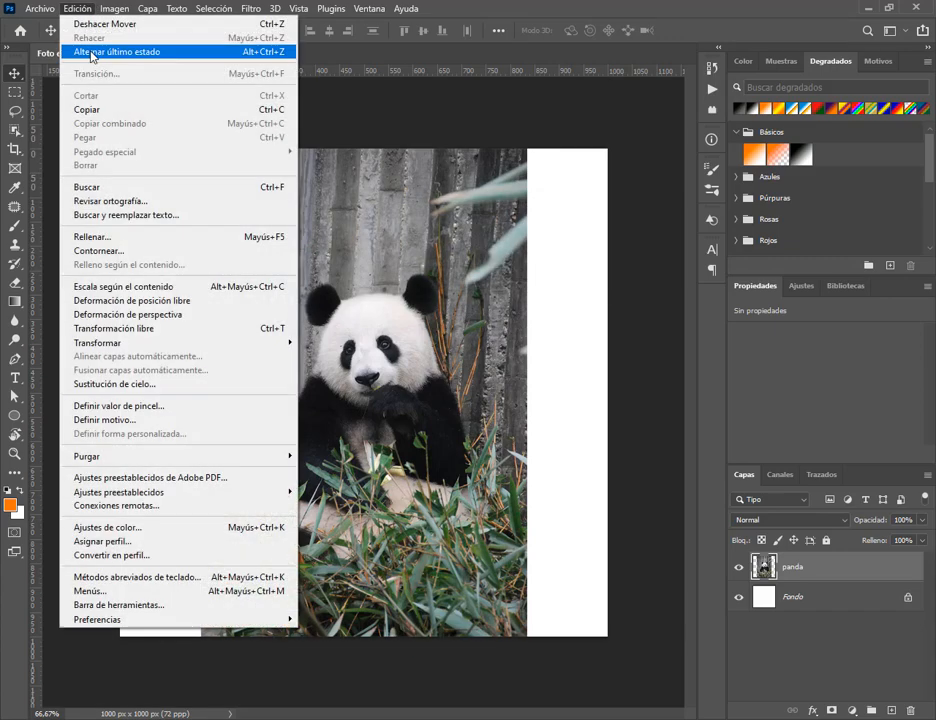
click(98, 23)
click(79, 9)
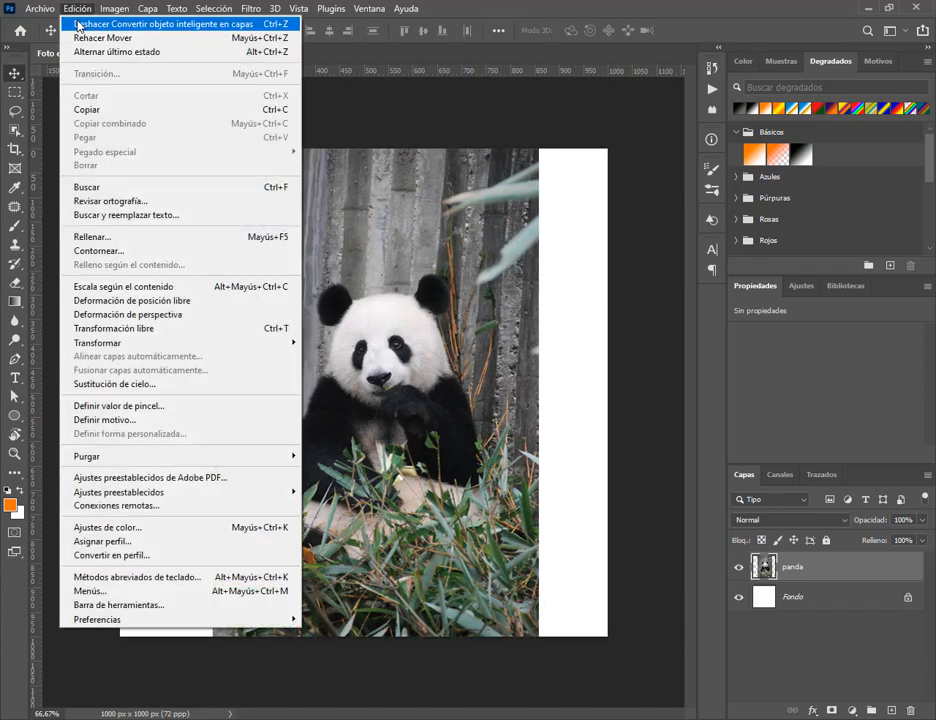
click(84, 24)
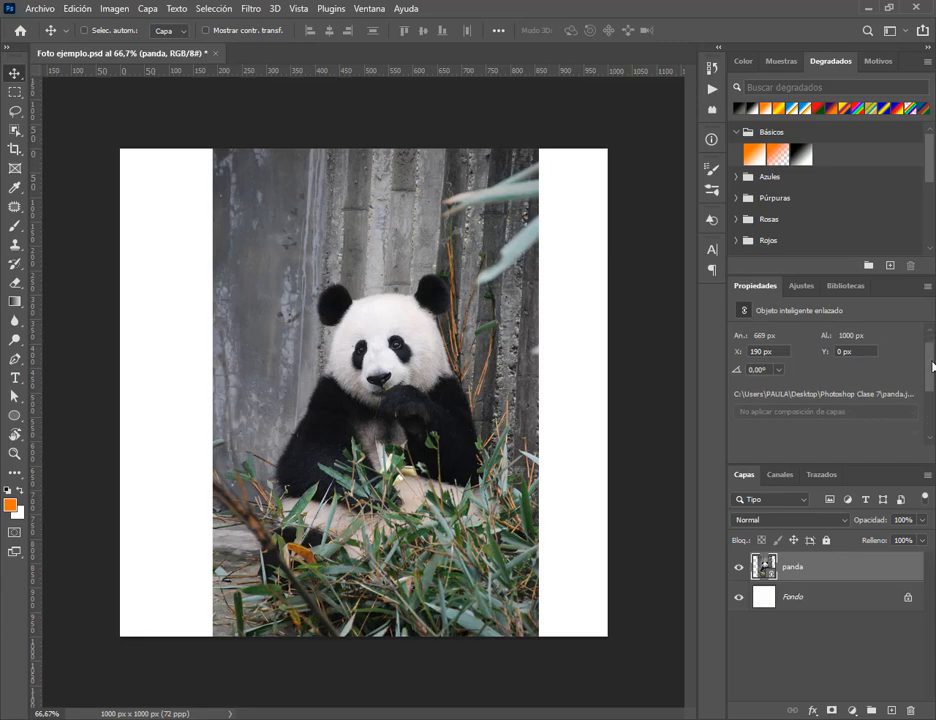
- Embed the linked panda smart object in the document
scroll(931, 329, down, 3)
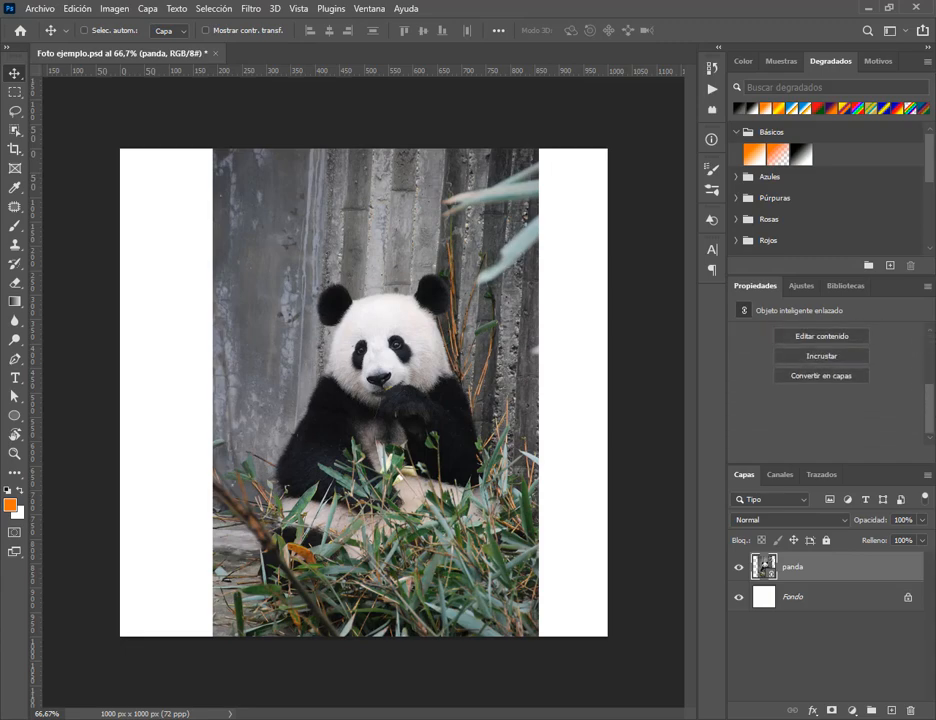
click(856, 358)
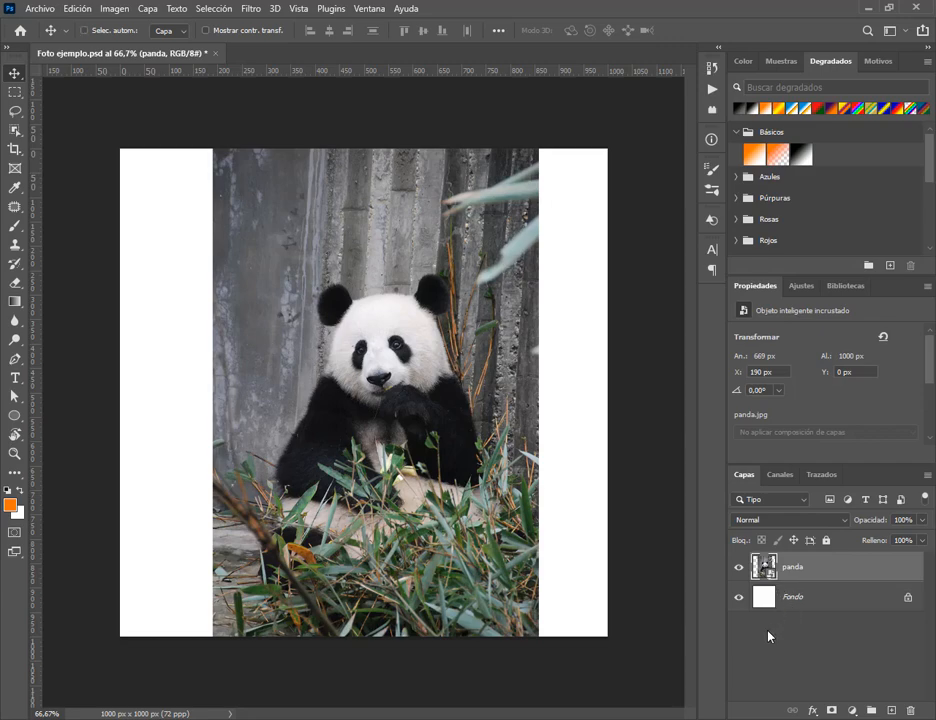
key(ctrl+2)
drag(745, 651, 769, 589)
key(Escape)
- Exit Photoshop 2021 without saving the changes to Foto ejemplo.psd, and launch Adobe Photoshop CS6
click(915, 7)
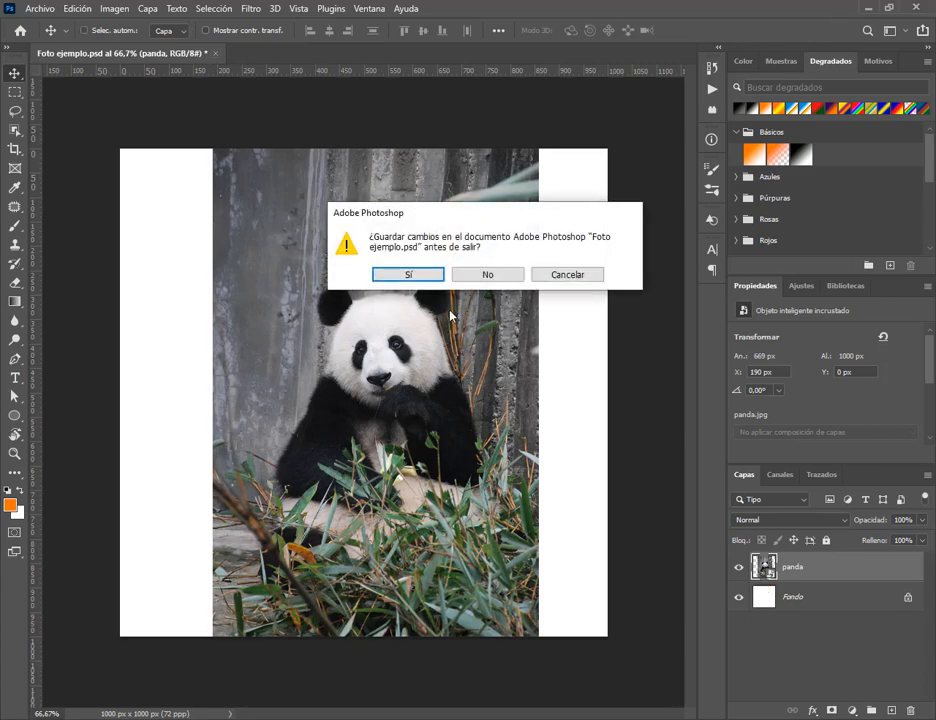
click(486, 275)
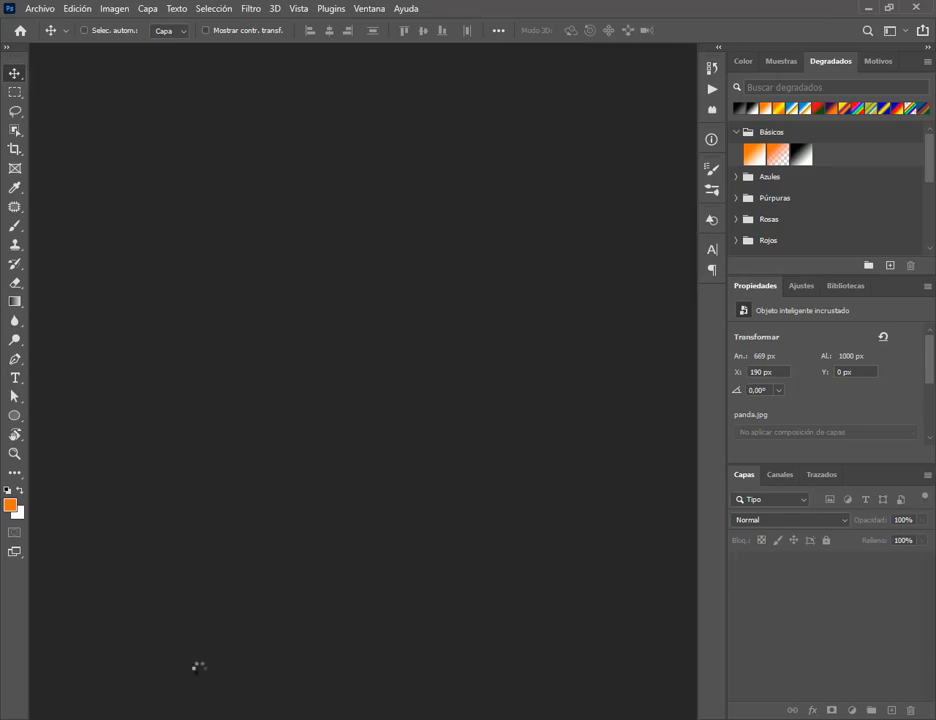
key(super+s)
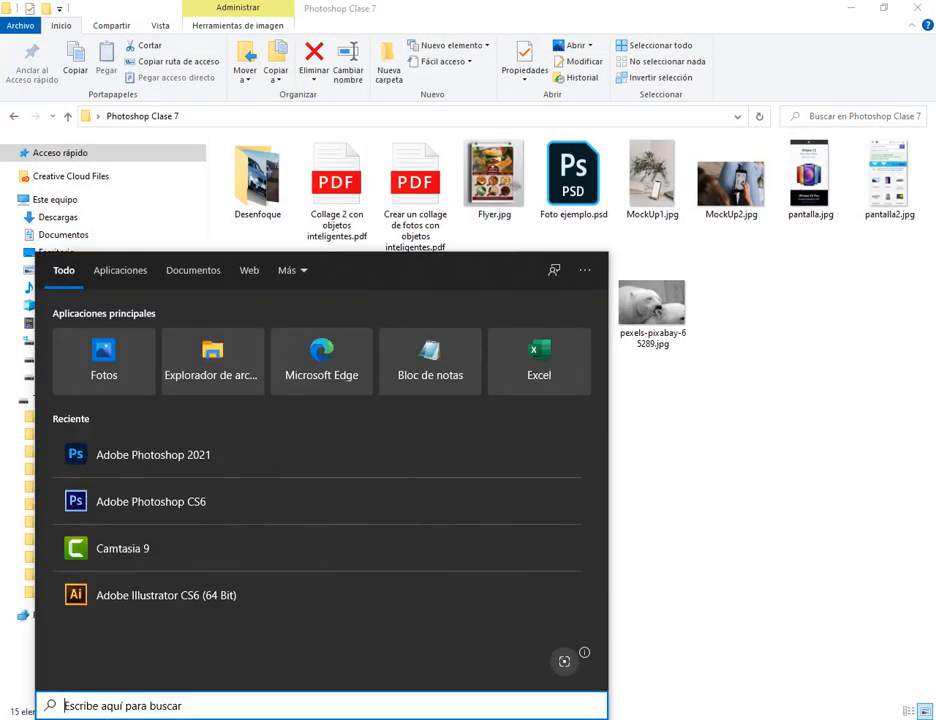
click(200, 505)
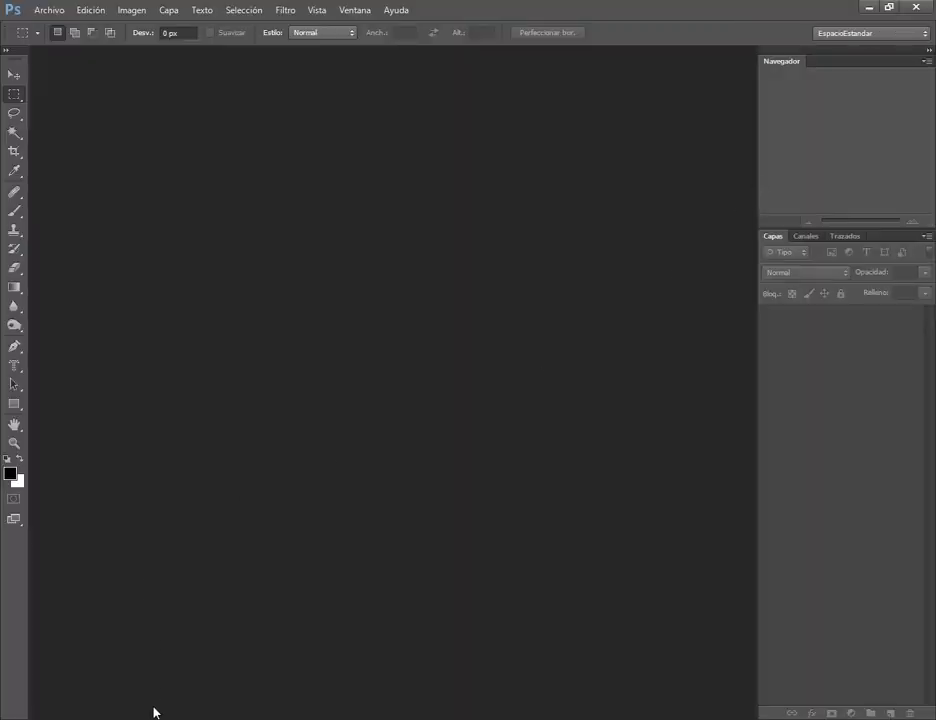
- Switch to the Photoshop Clase 7 folder in File Explorer and preview the images MockUp1.jpg and MockUp2.jpg
click(142, 600)
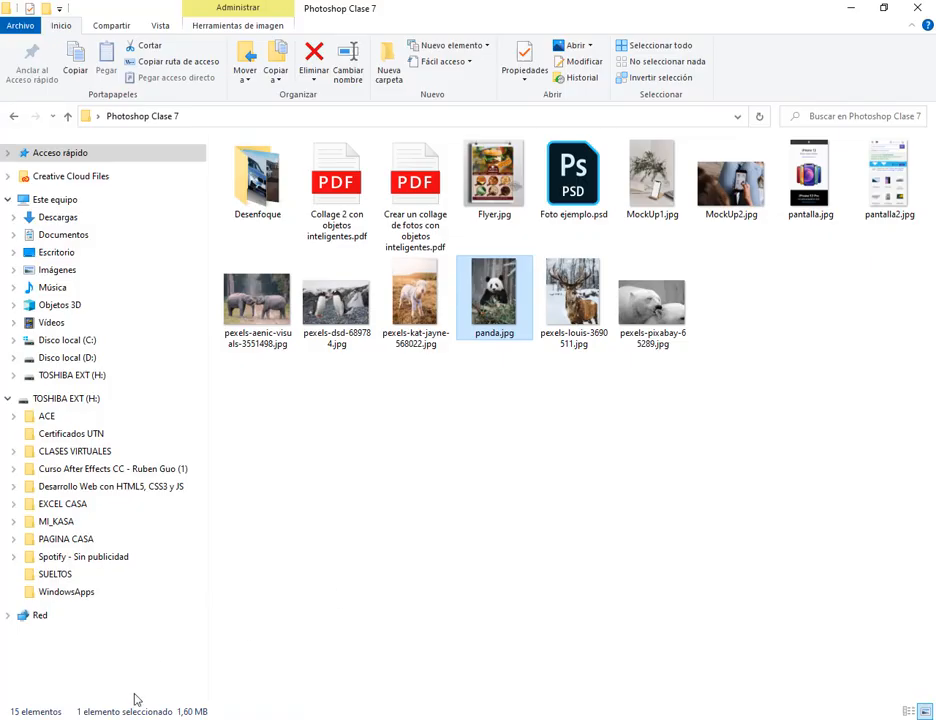
mouse_move(146, 716)
click(305, 589)
click(368, 596)
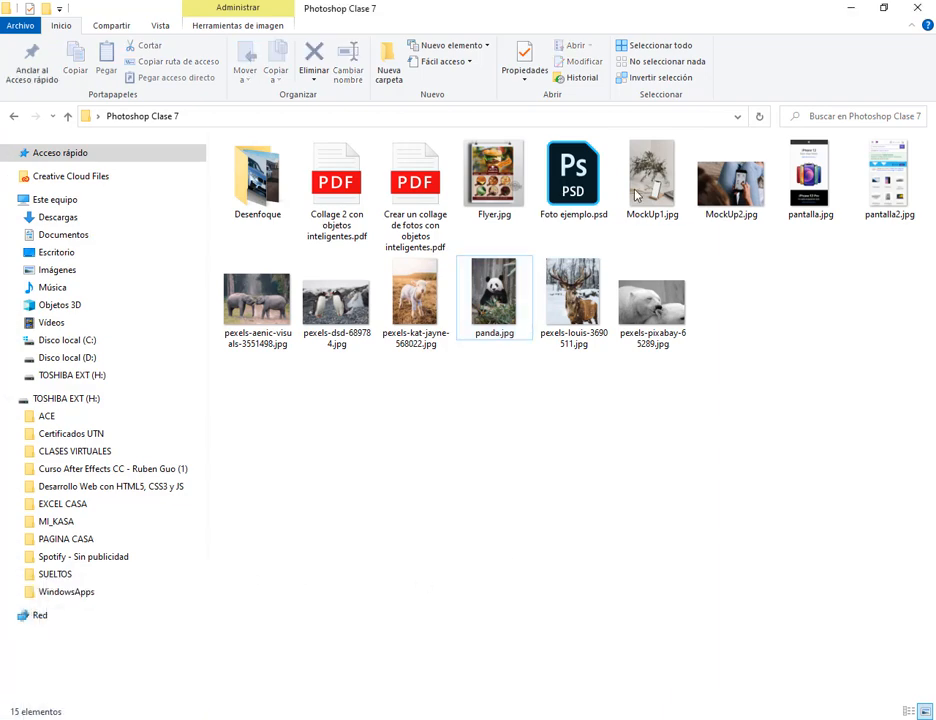
click(662, 182)
click(728, 195)
click(670, 190)
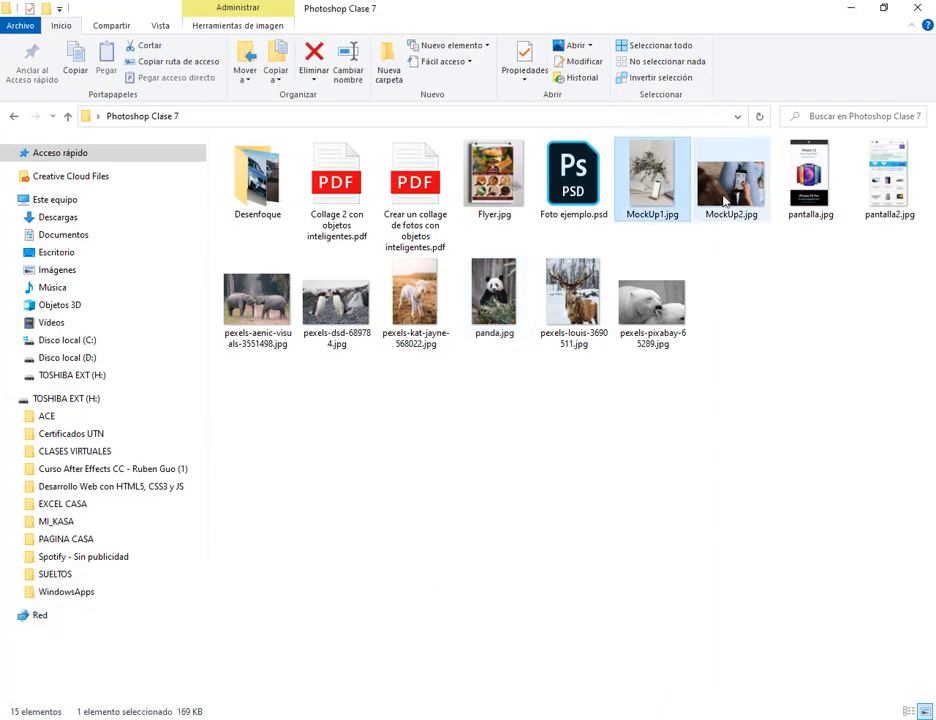
click(735, 195)
double_click(664, 178)
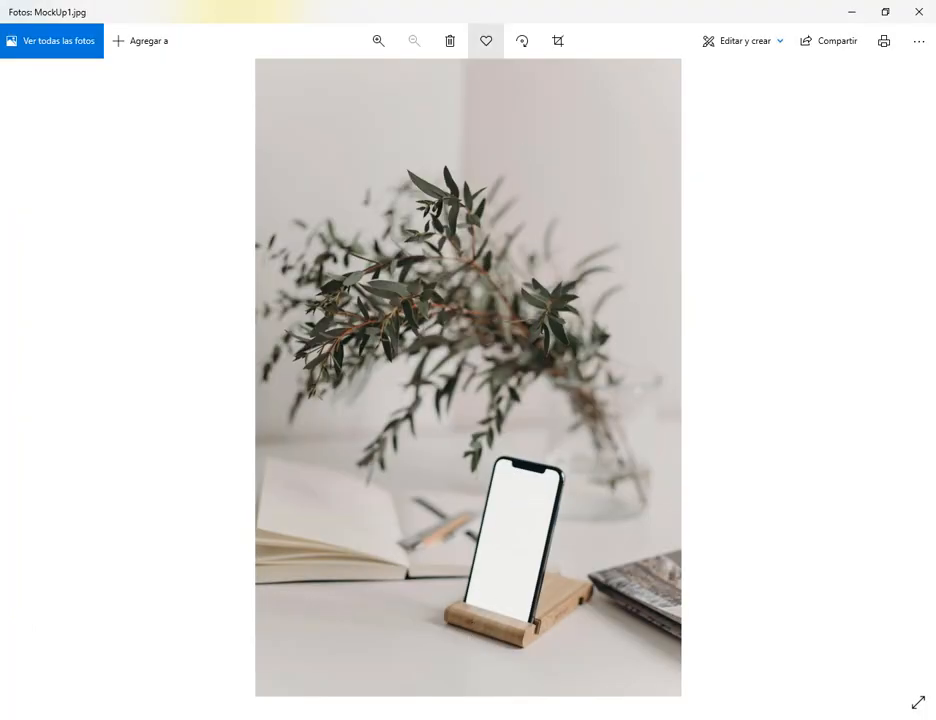
click(919, 11)
double_click(728, 178)
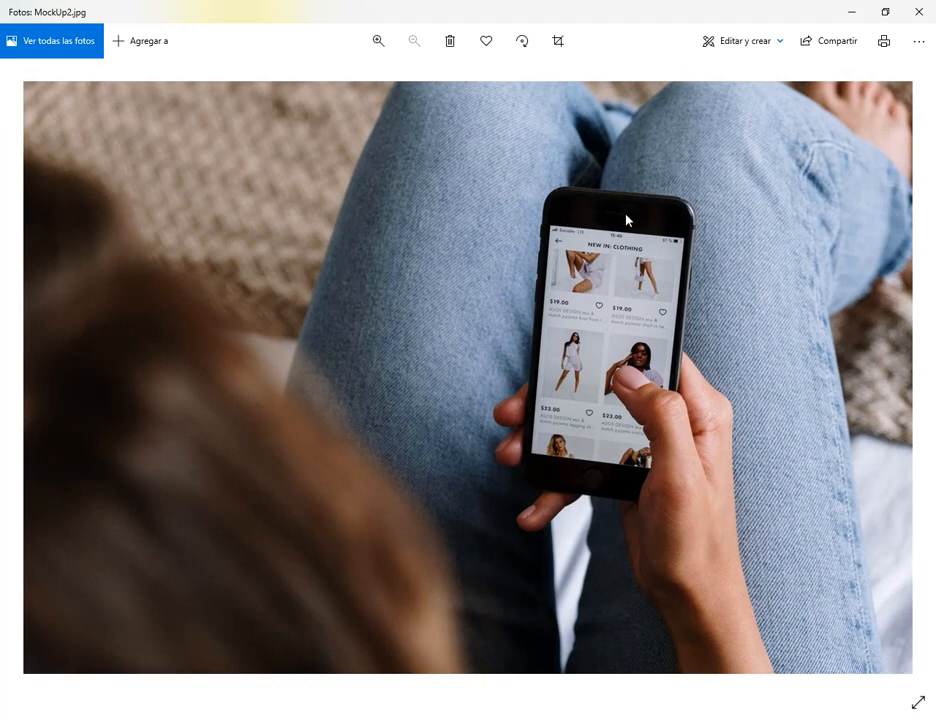
click(919, 11)
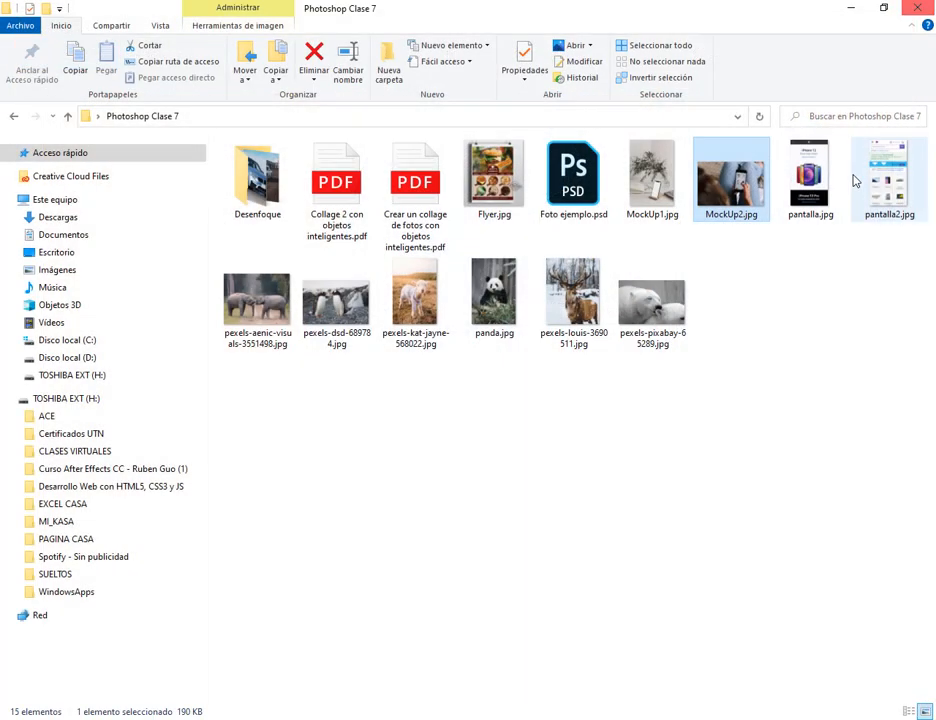
- Preview the screen images pantalla.jpg and pantalla2.jpg from the same folder, closing the viewer when done
click(818, 193)
double_click(818, 193)
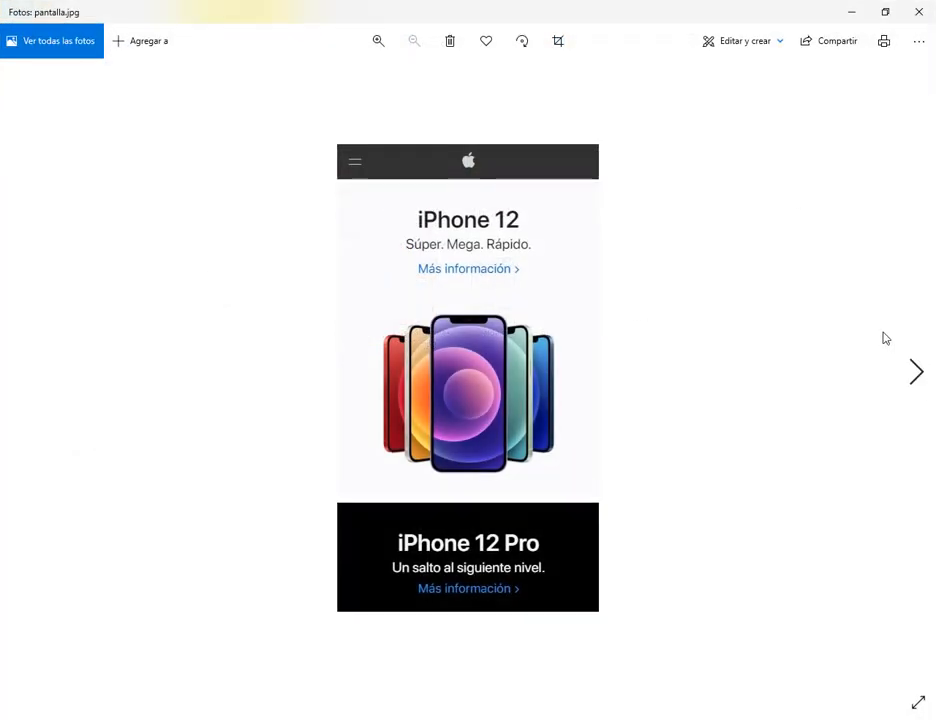
click(918, 11)
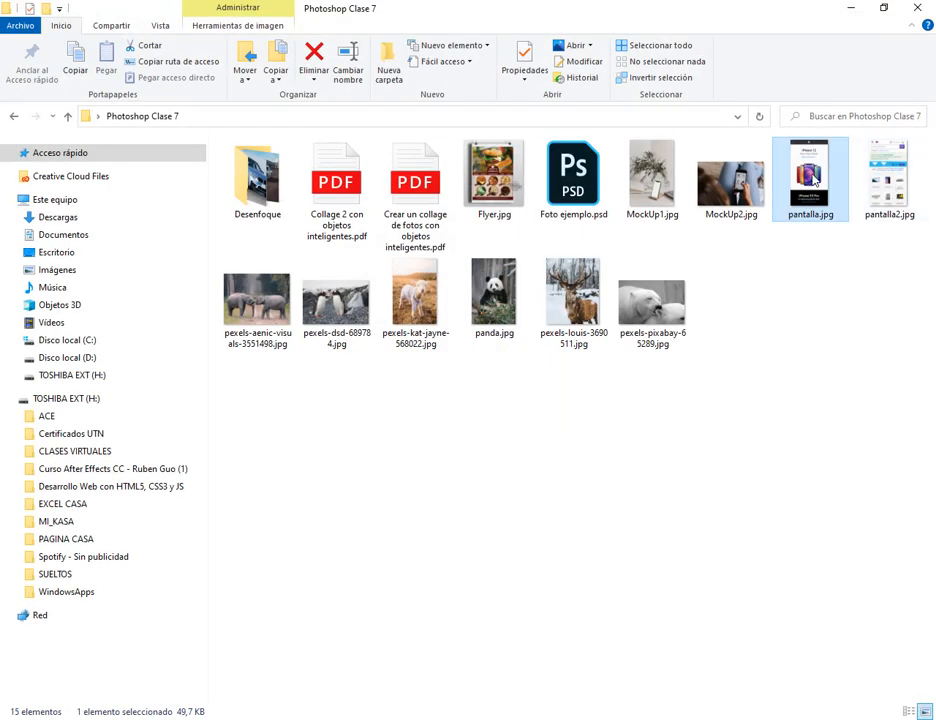
double_click(822, 186)
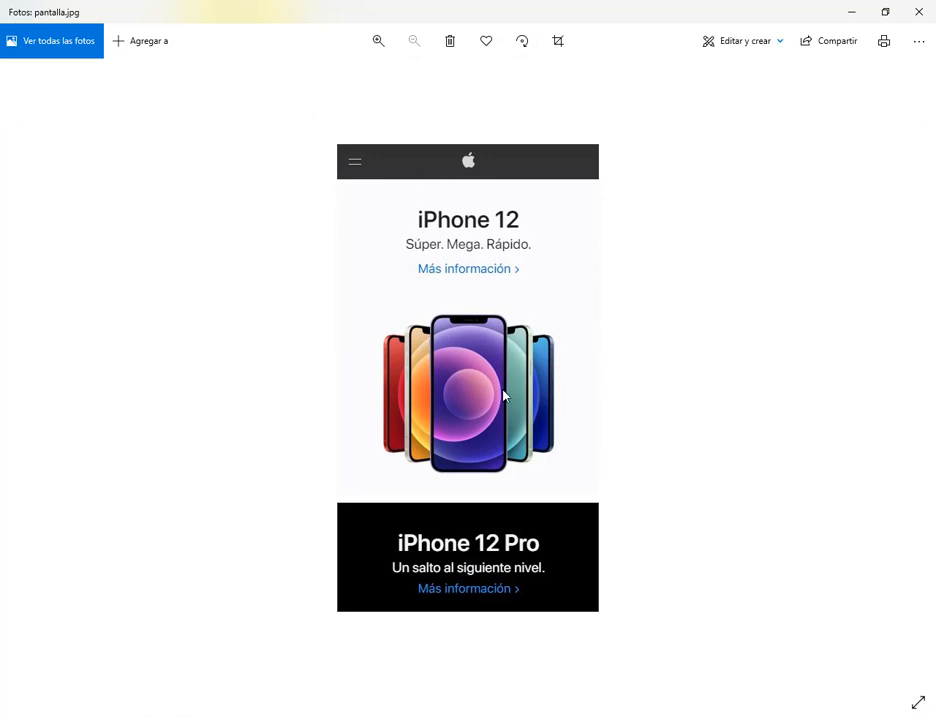
click(918, 385)
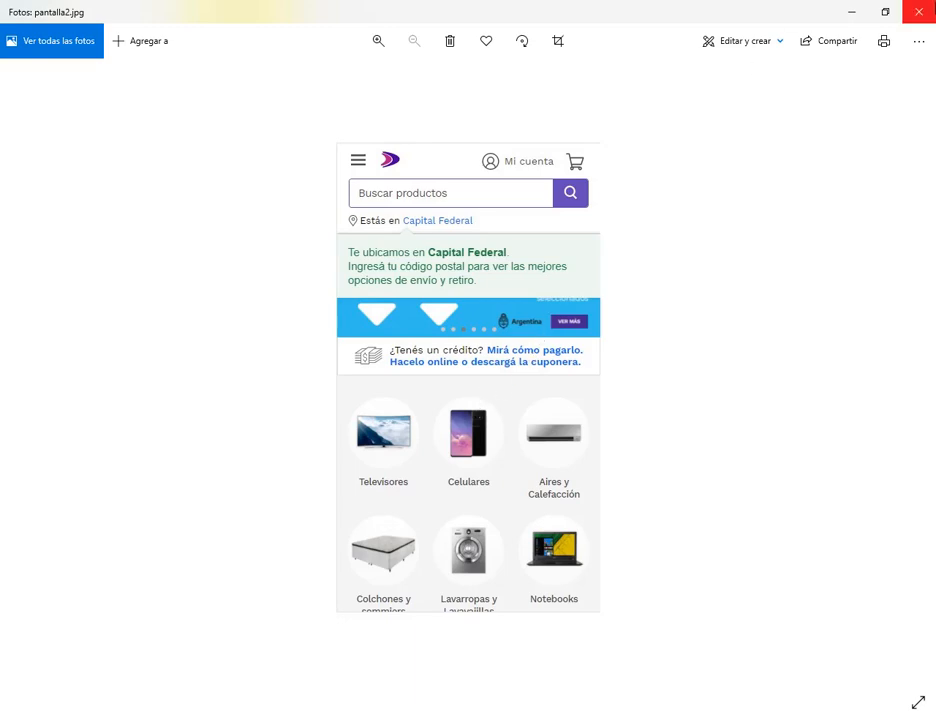
click(918, 12)
- Open MockUp1.jpg in Photoshop CS6 using its embedded colour profile, and activate the Move tool
click(657, 215)
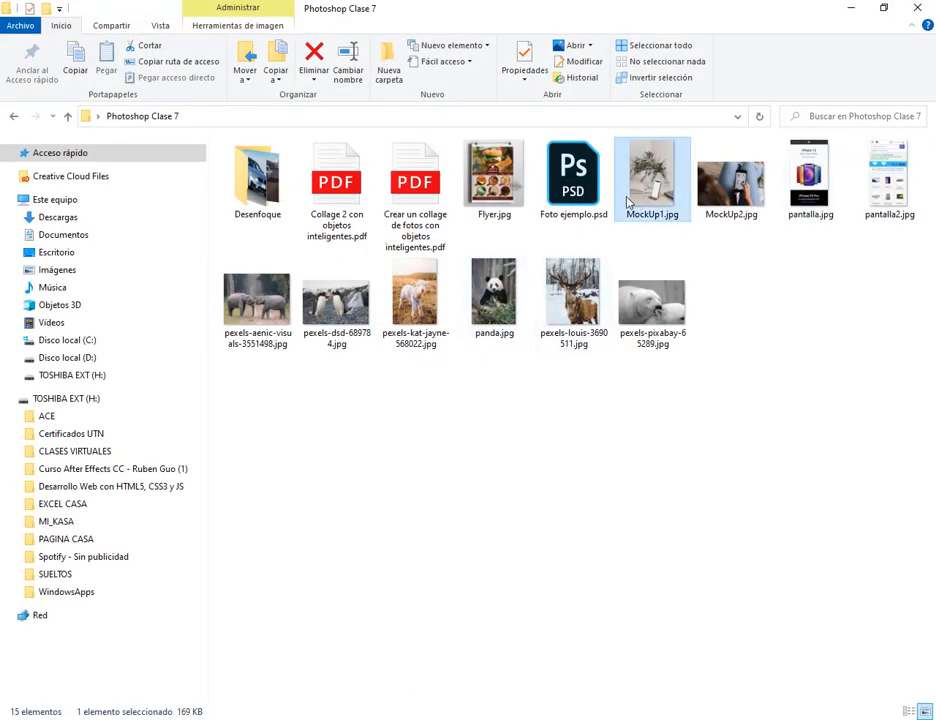
drag(657, 198, 397, 512)
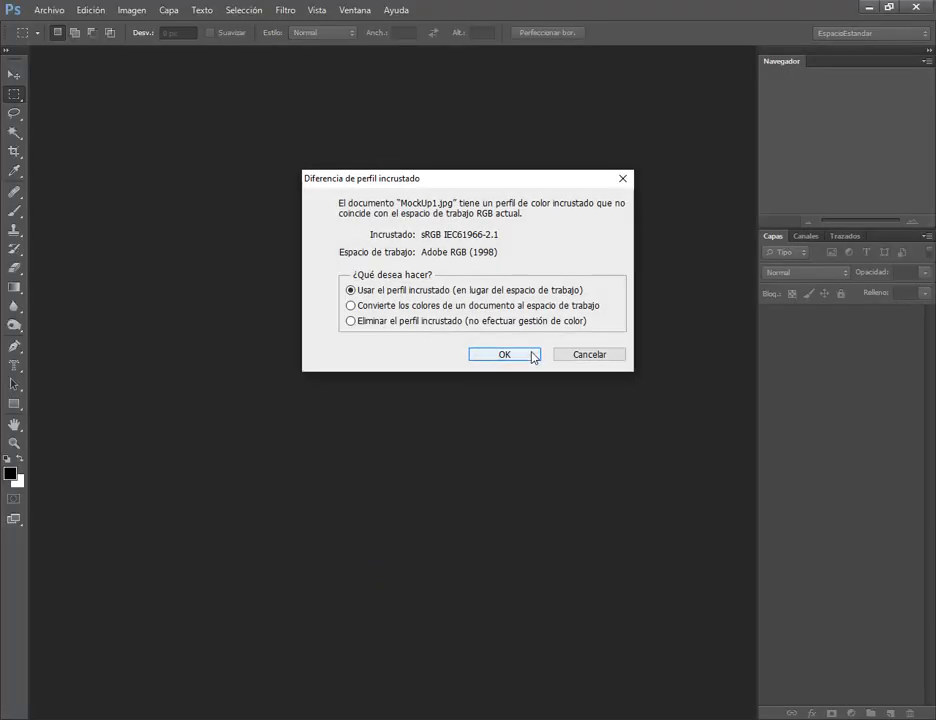
click(532, 355)
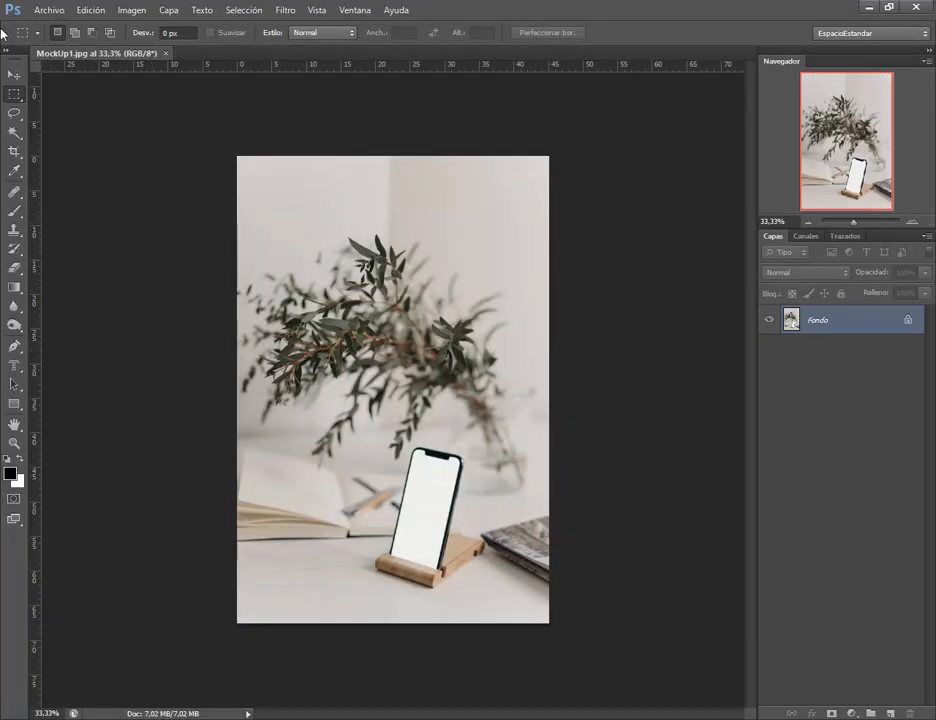
click(13, 74)
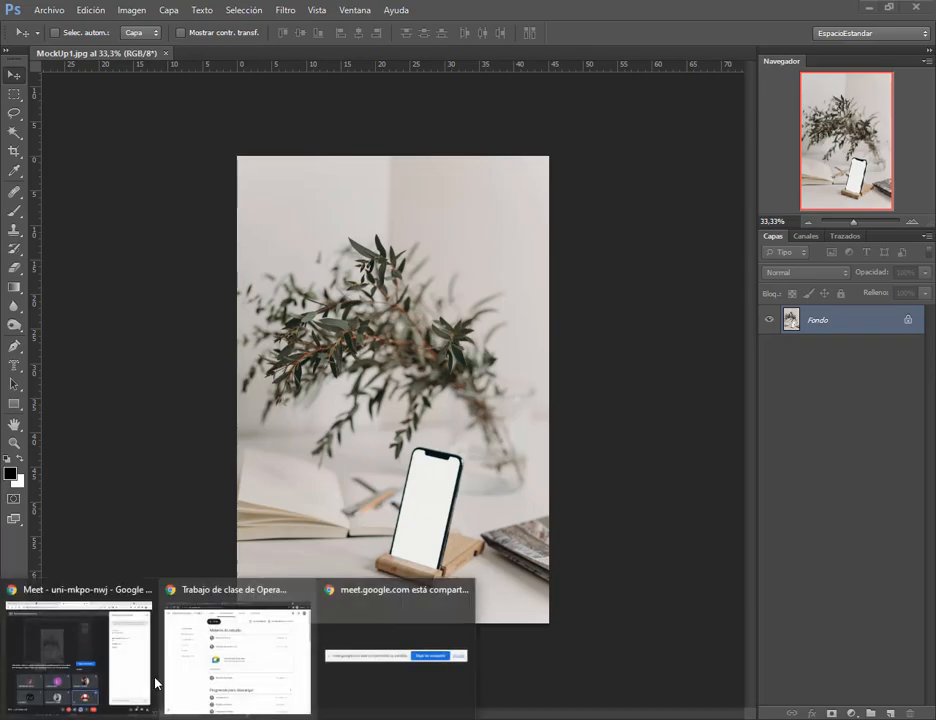
- Switch to Chrome, load the Pexels site in a new tab and search its photos for "mockup"
click(157, 683)
click(549, 16)
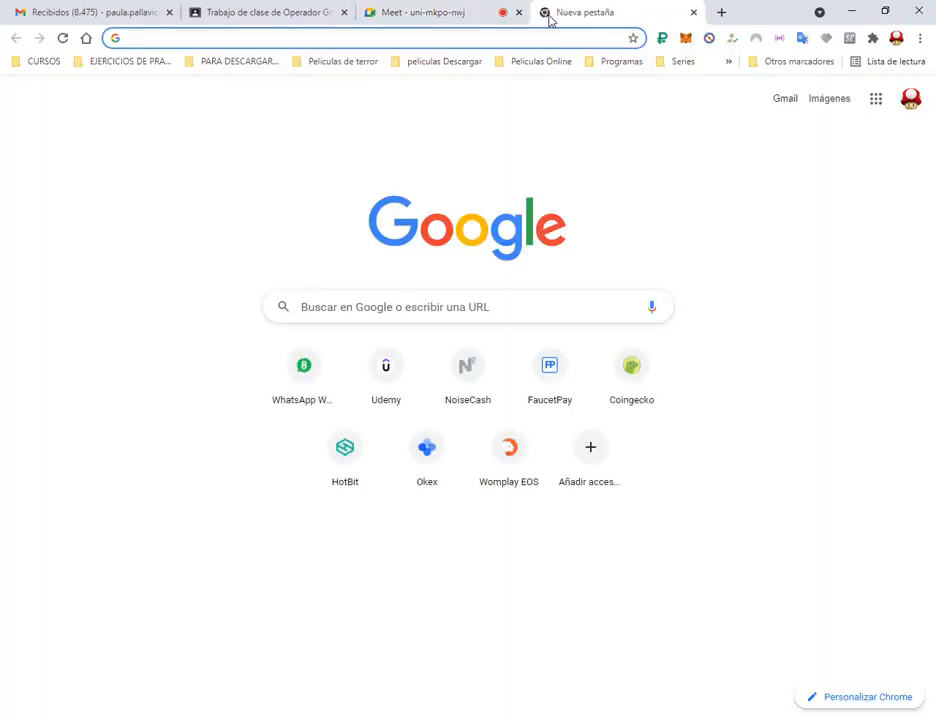
text(pex)
key(Return)
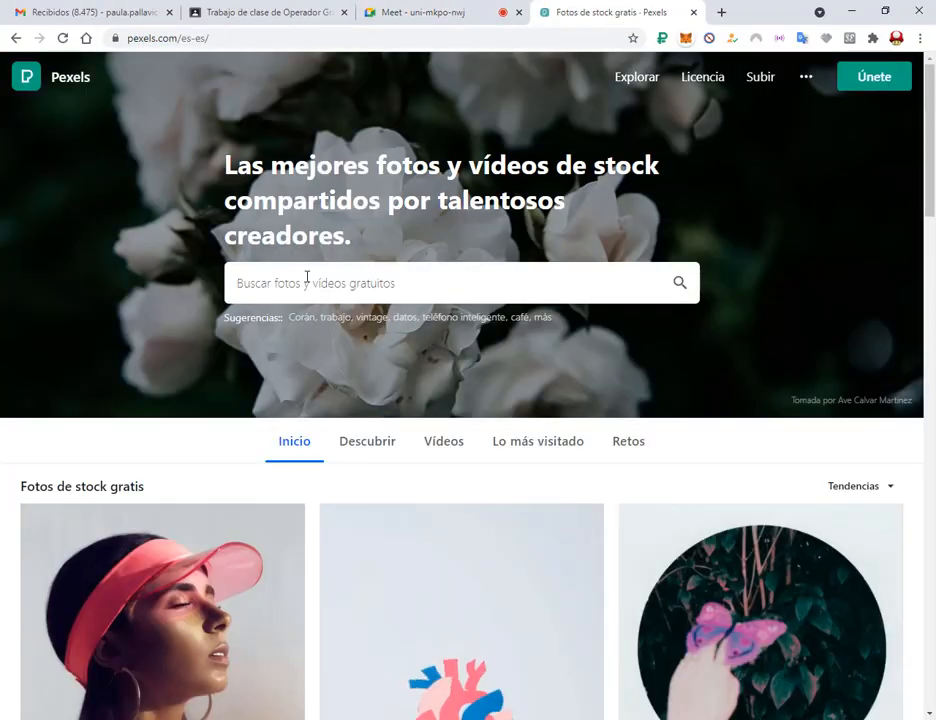
click(320, 279)
text(mo)
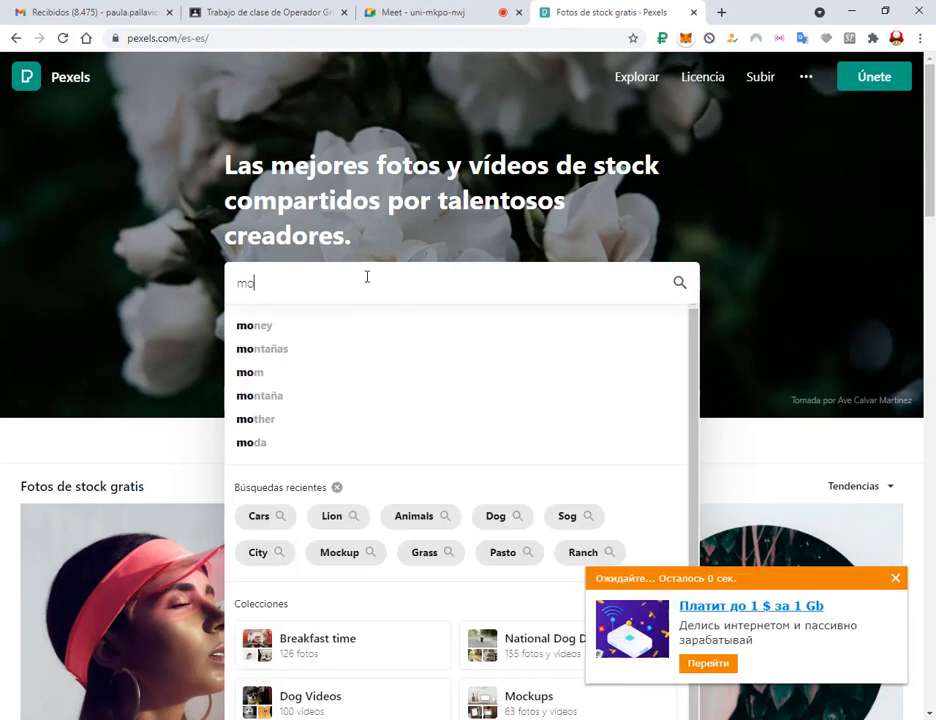
text(kyo)
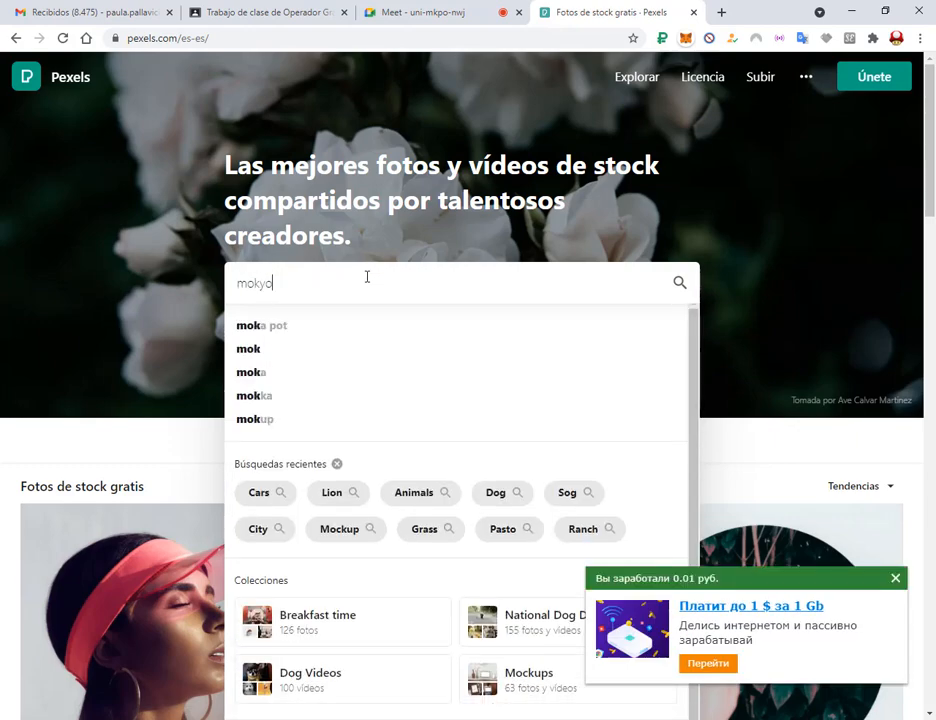
text(p)
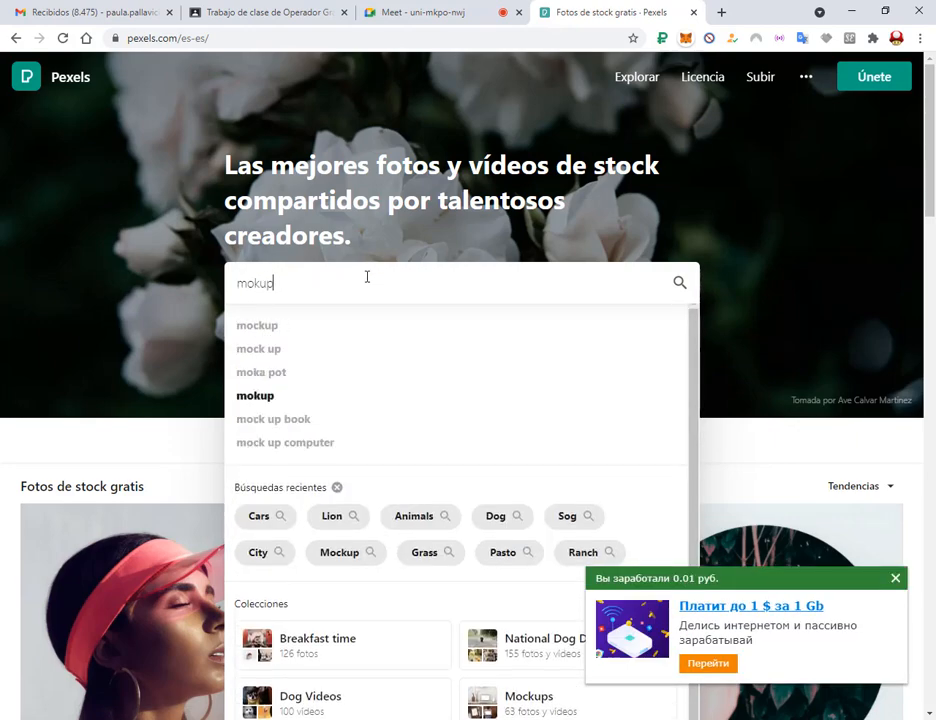
click(268, 338)
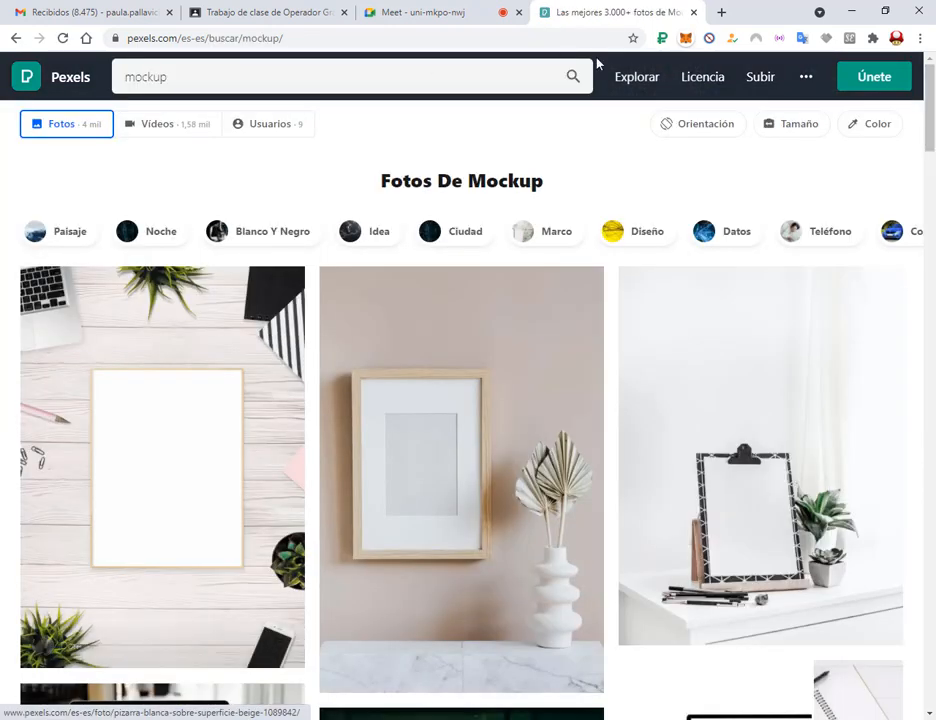
- Browse the mockup photo results for pictures with blank screens, frames or sheets suitable for inserting a design
scroll(696, 192, down, 5)
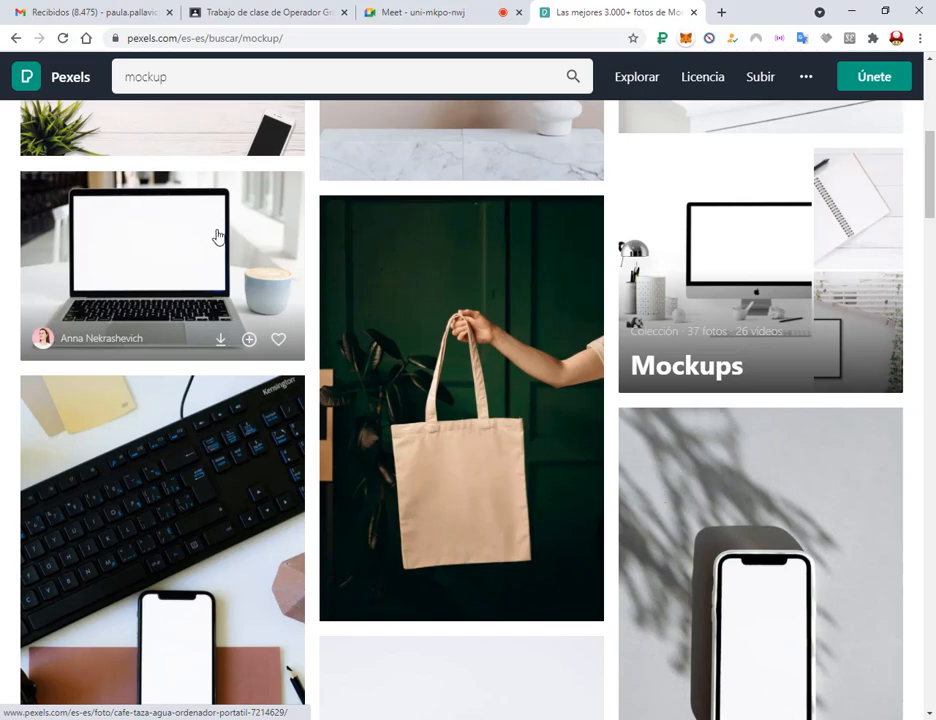
scroll(203, 240, down, 3)
scroll(196, 244, up, 1)
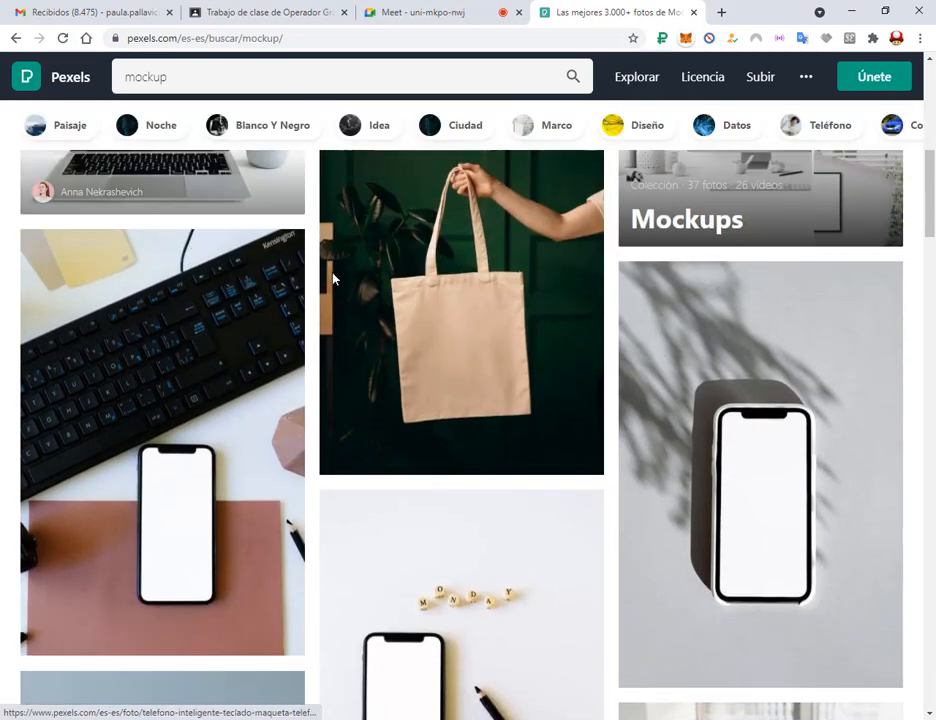
scroll(764, 402, up, 3)
scroll(704, 409, down, 4)
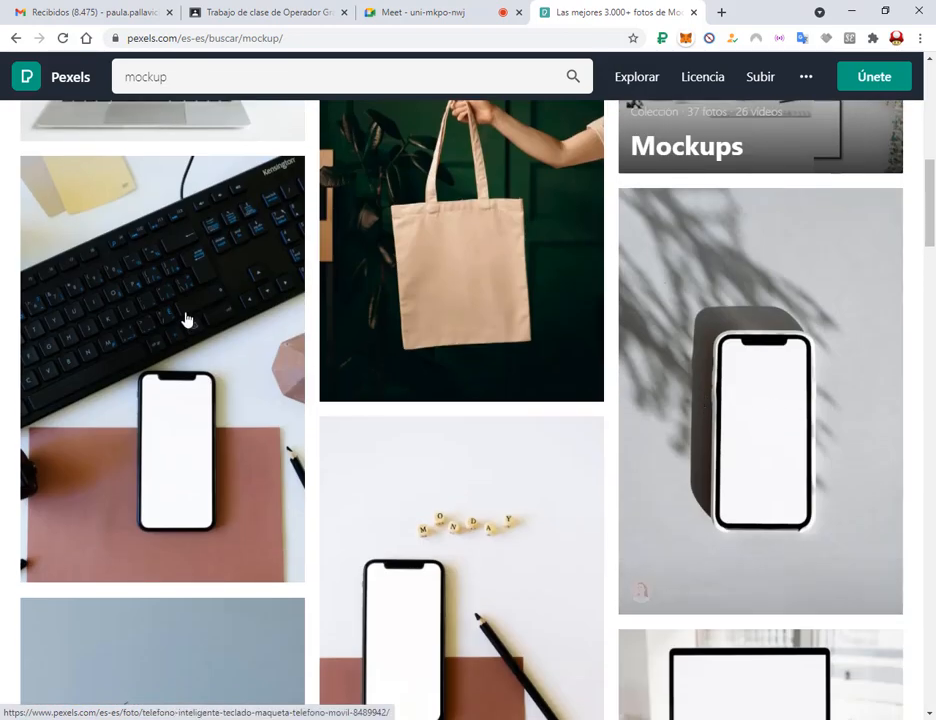
scroll(188, 319, down, 2)
scroll(746, 303, down, 3)
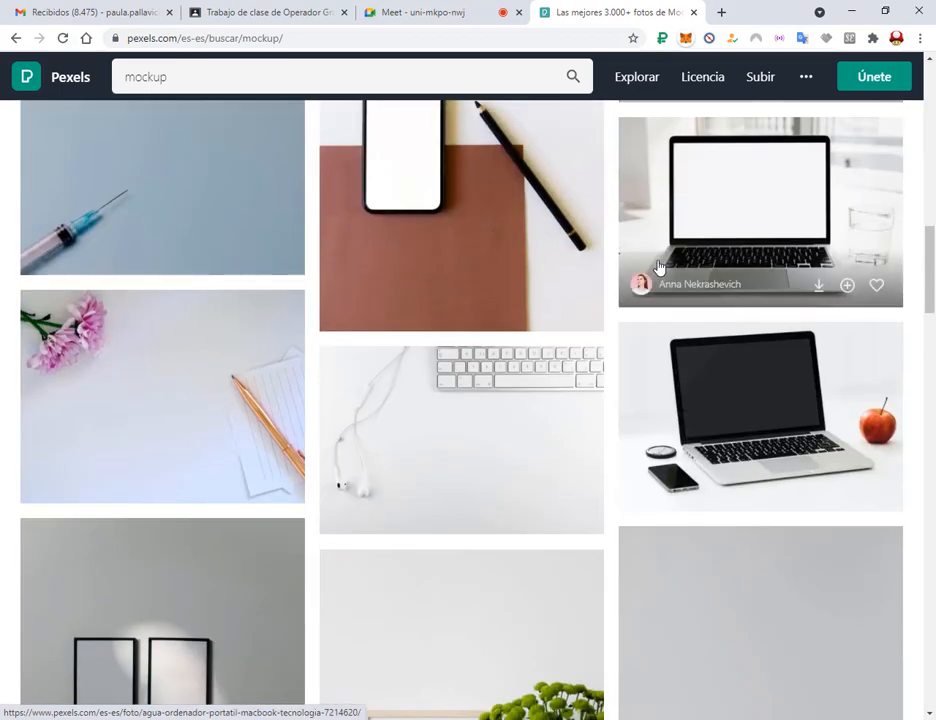
scroll(658, 266, down, 5)
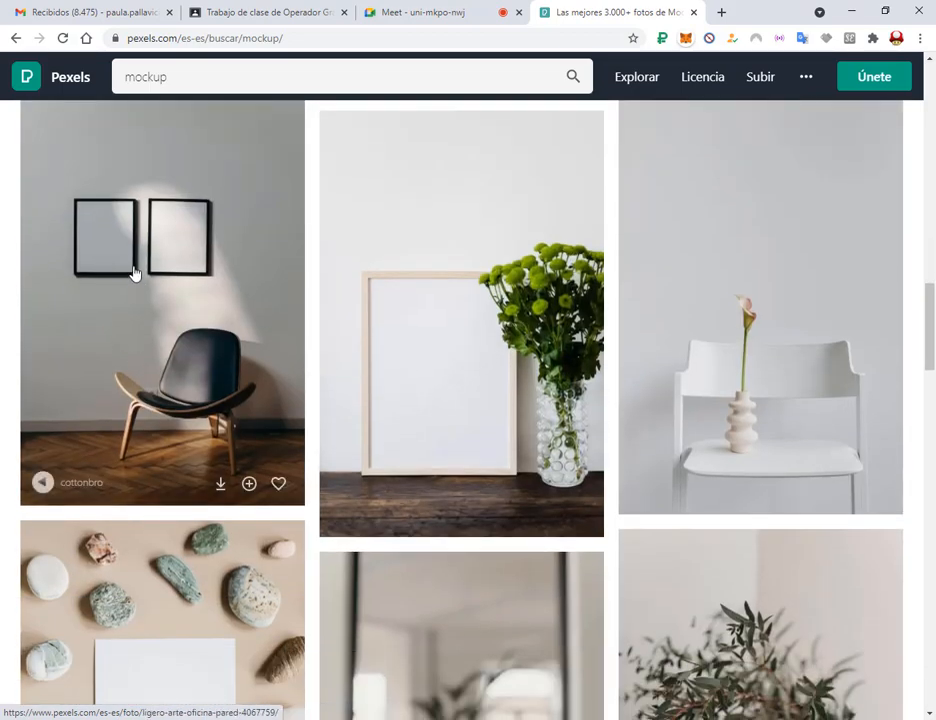
scroll(817, 324, down, 6)
scroll(480, 240, up, 3)
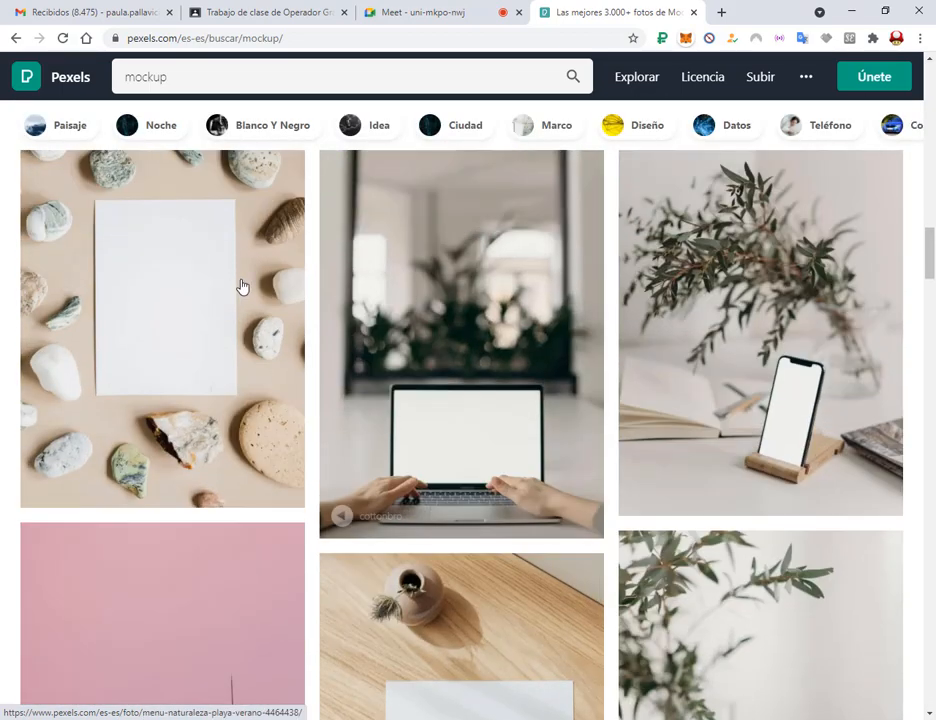
scroll(242, 286, down, 1)
scroll(223, 319, down, 4)
scroll(836, 370, down, 4)
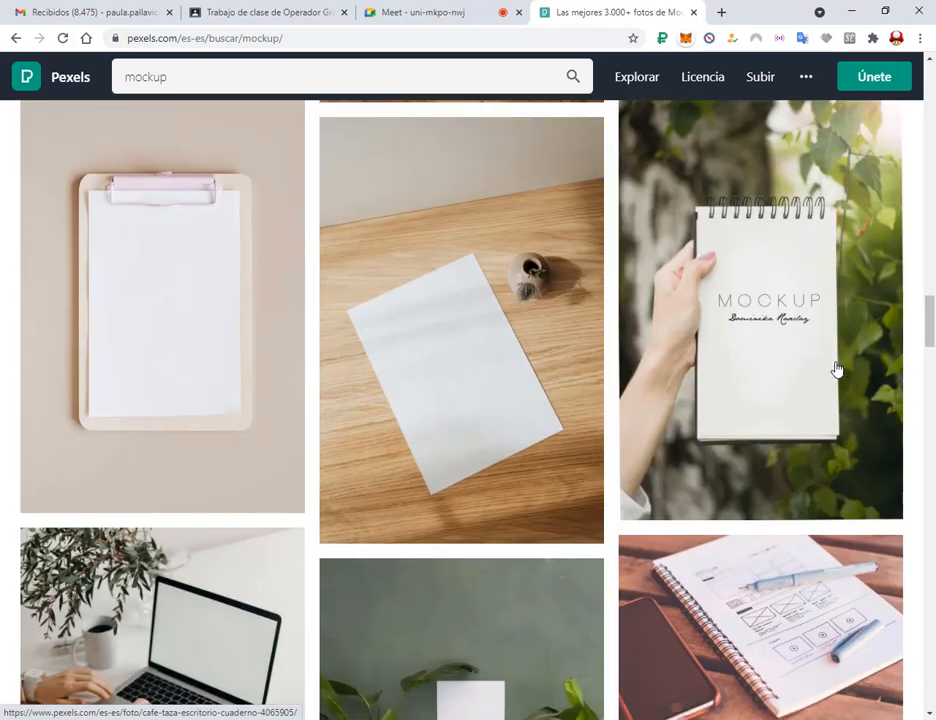
scroll(620, 300, down, 5)
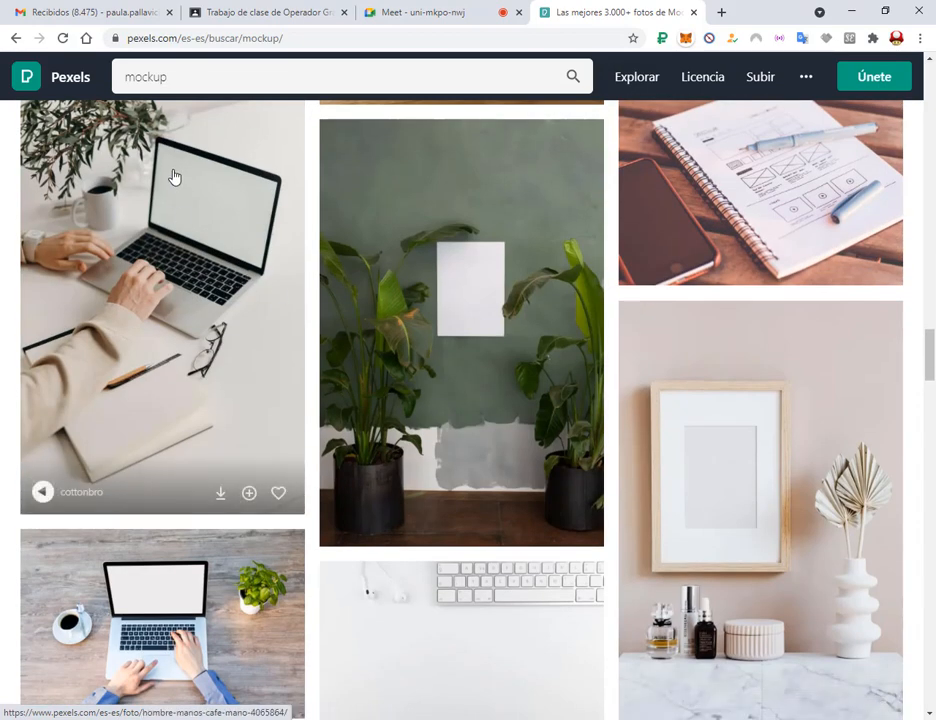
- Open the photo of hands typing on a blank-screen laptop and download it in the Grande (1920 x 2874) size
click(166, 170)
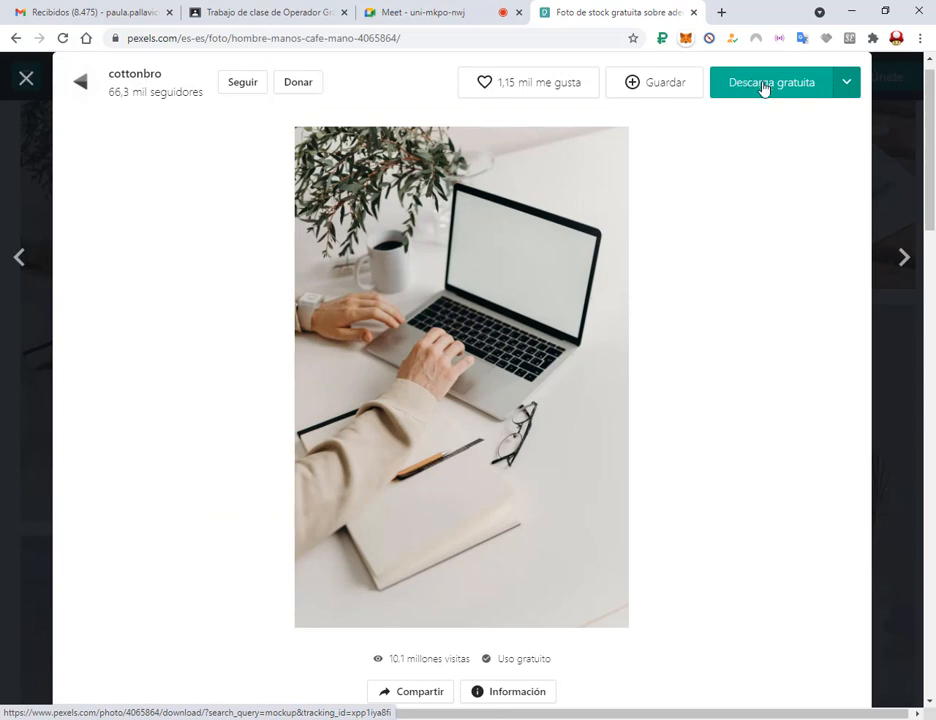
click(848, 86)
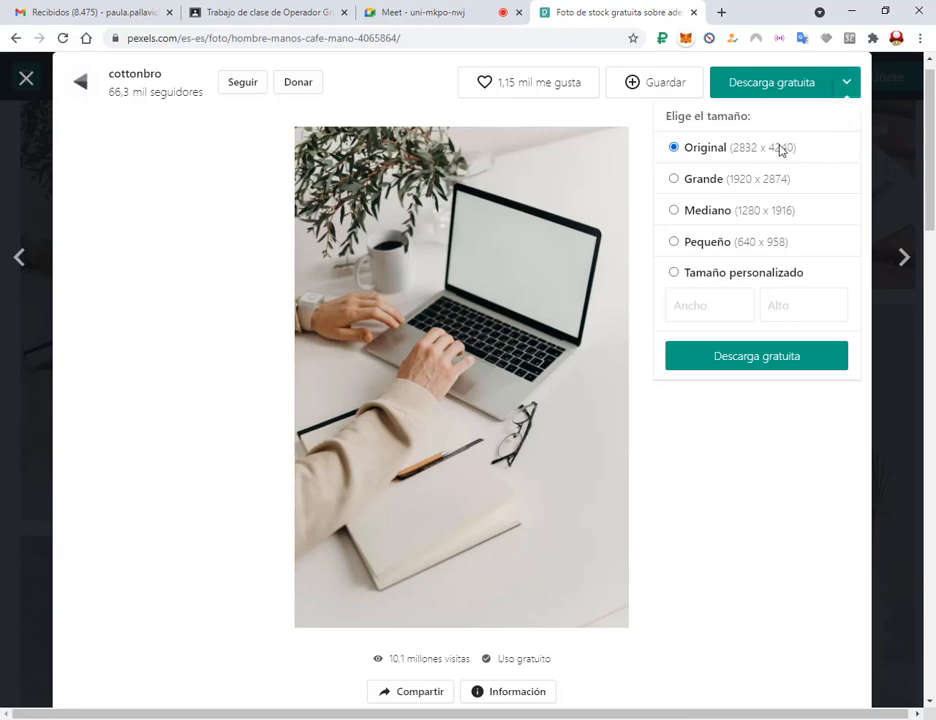
click(706, 215)
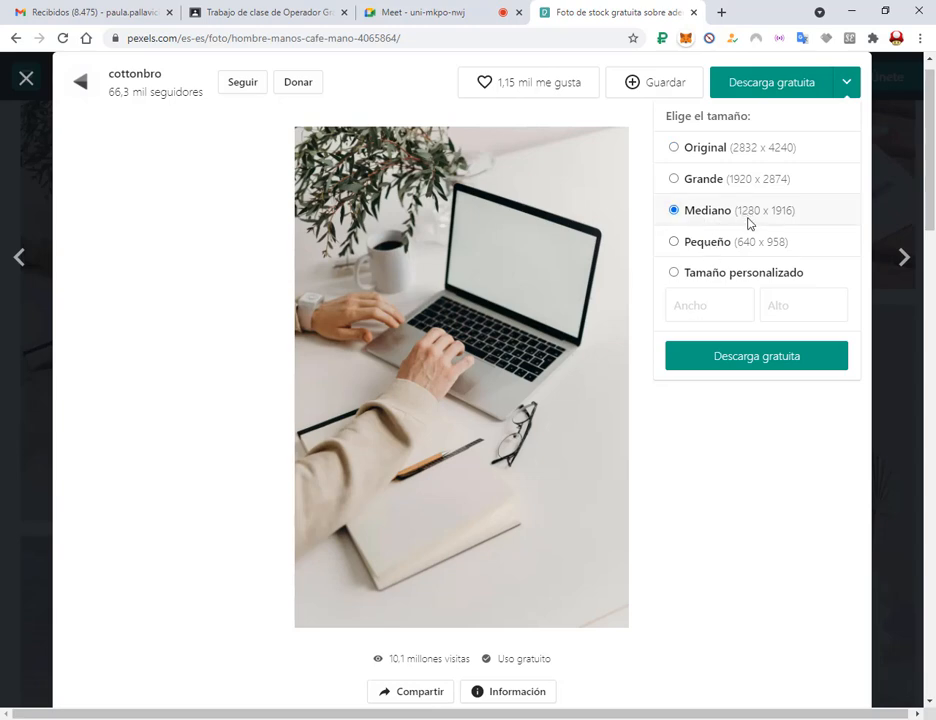
click(694, 150)
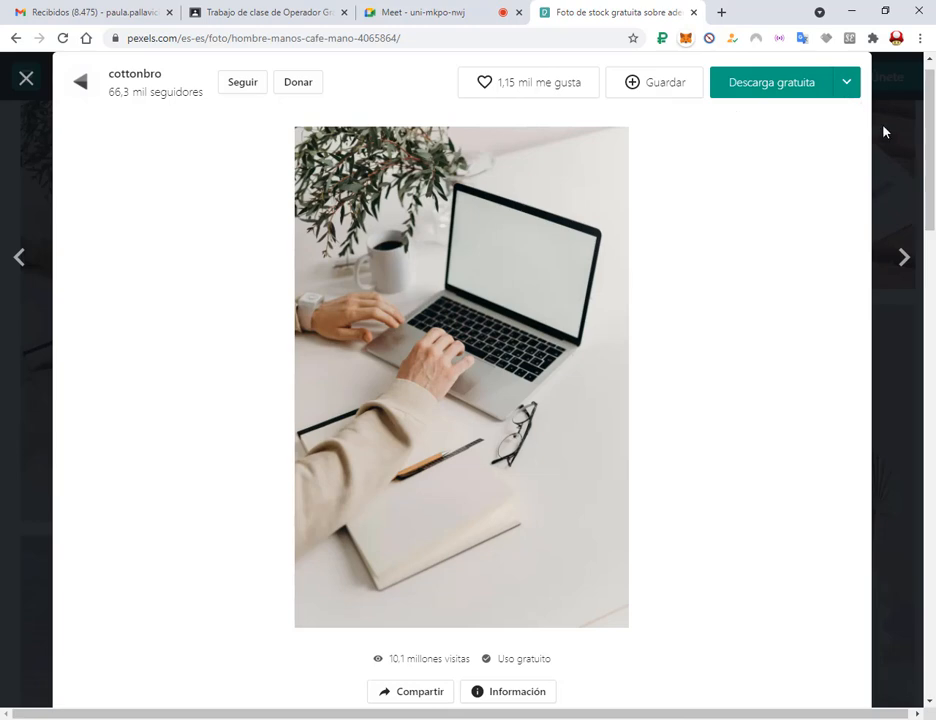
mouse_move(849, 87)
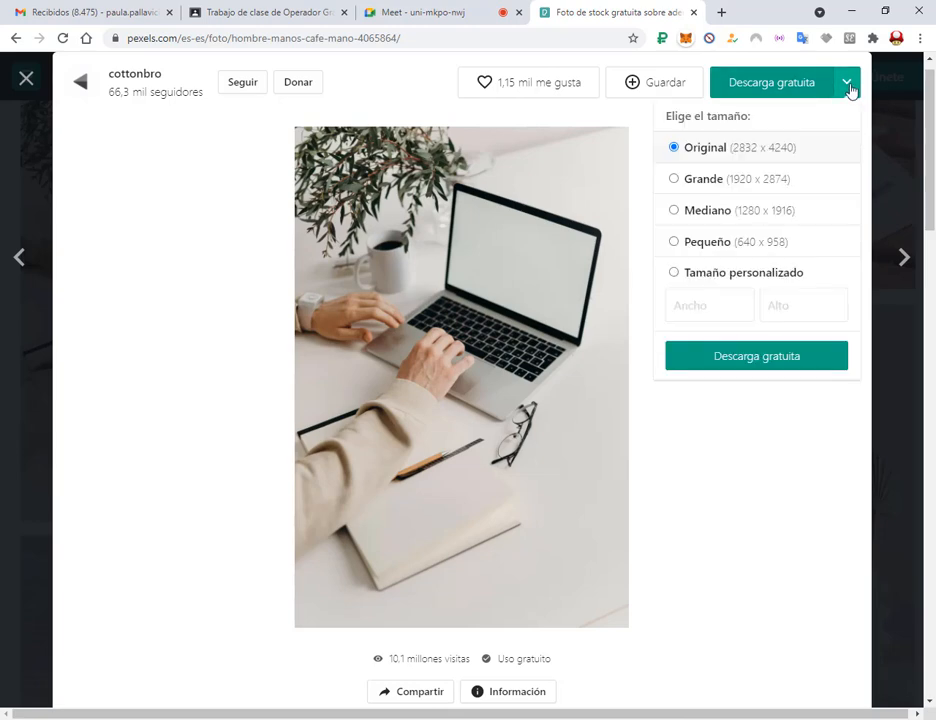
click(742, 186)
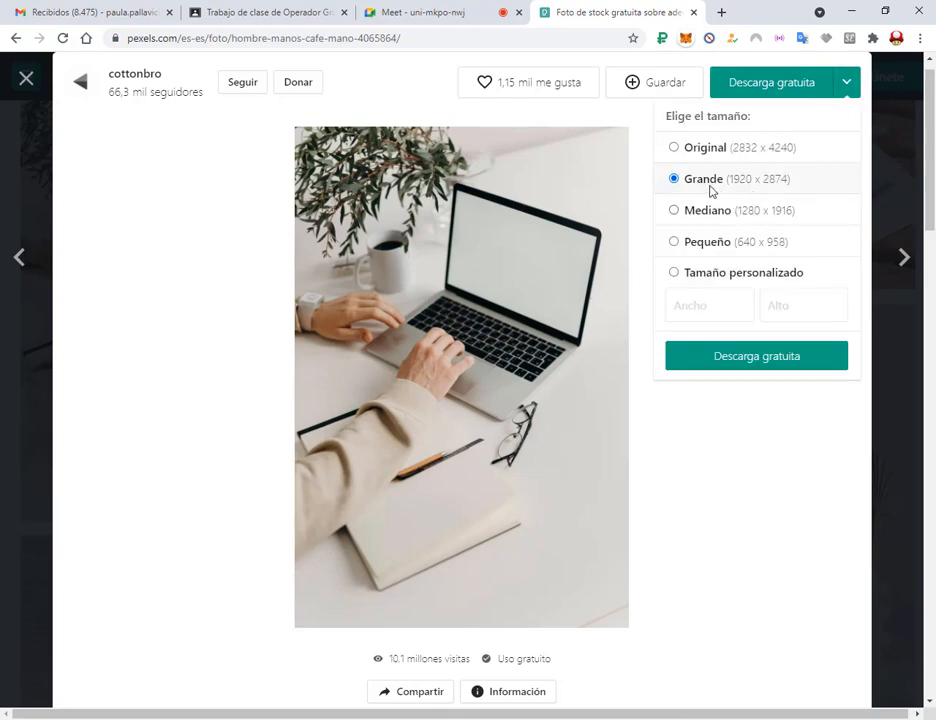
click(807, 90)
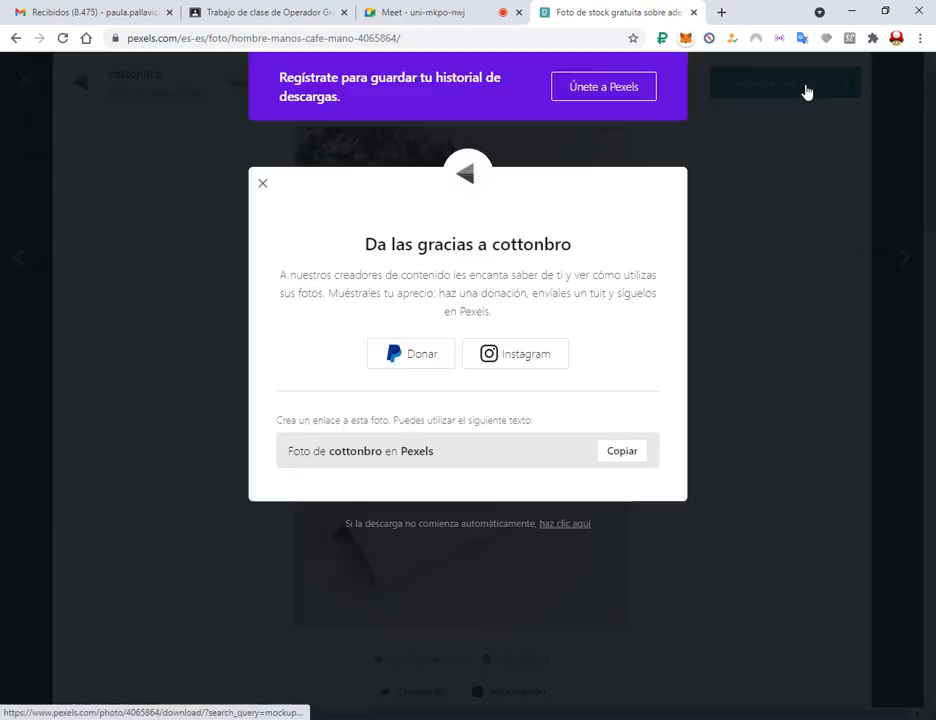
- Examine the similar photos below the downloaded laptop picture and further mockup search results for other usable blank-surface images
click(712, 539)
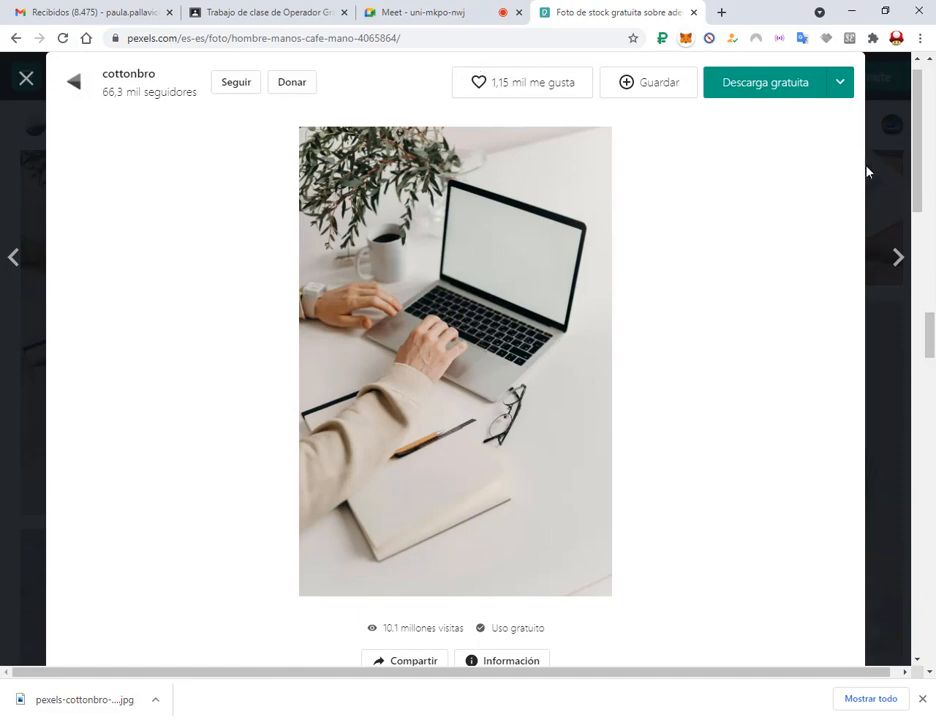
scroll(760, 288, down, 15)
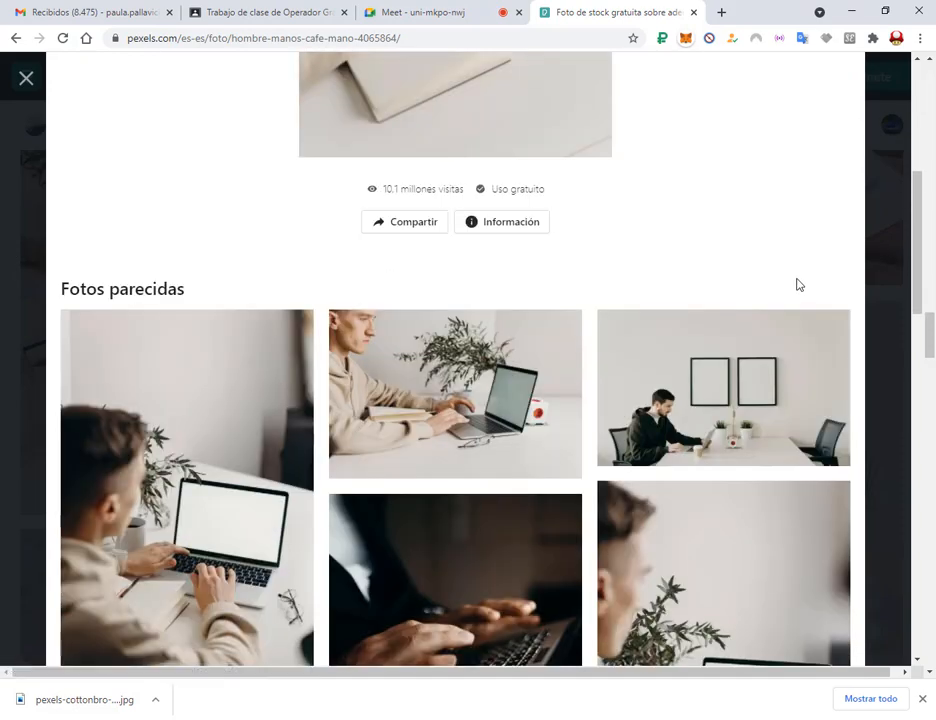
scroll(797, 276, up, 5)
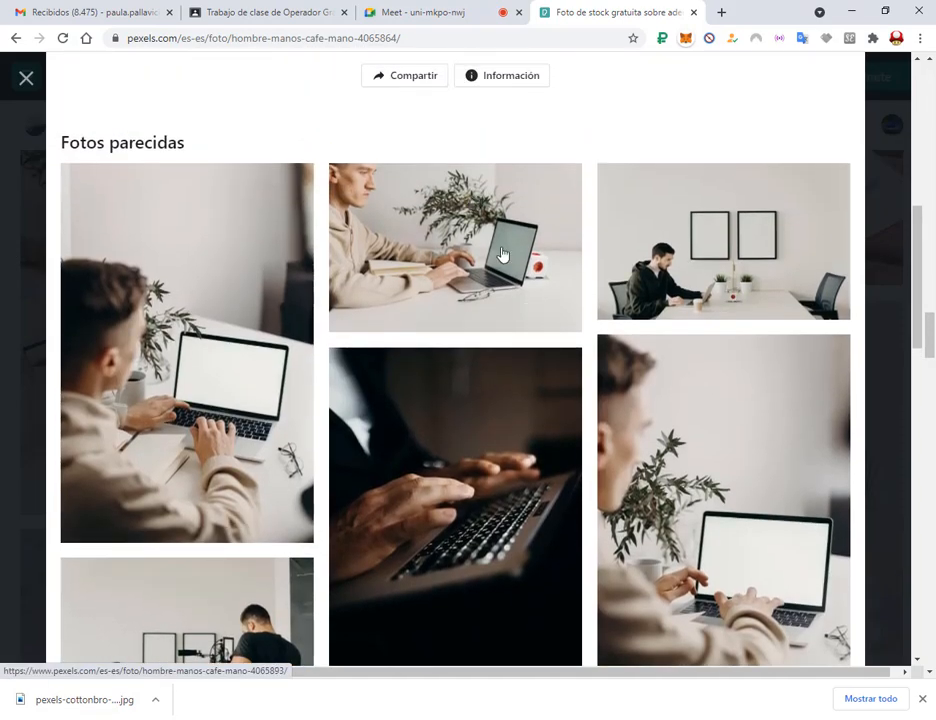
scroll(574, 260, up, 10)
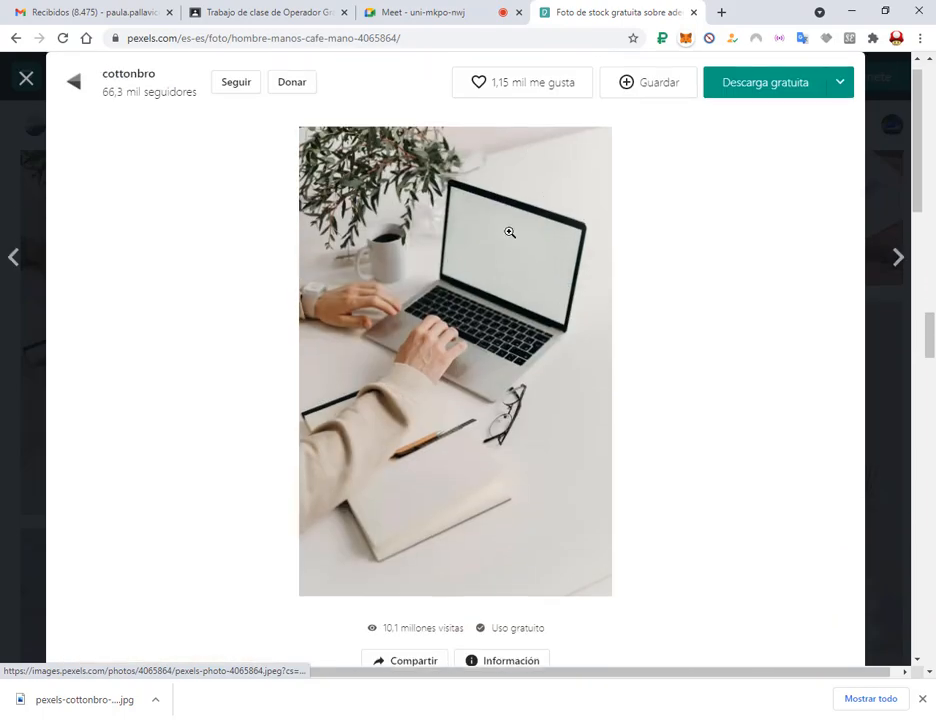
scroll(478, 259, down, 15)
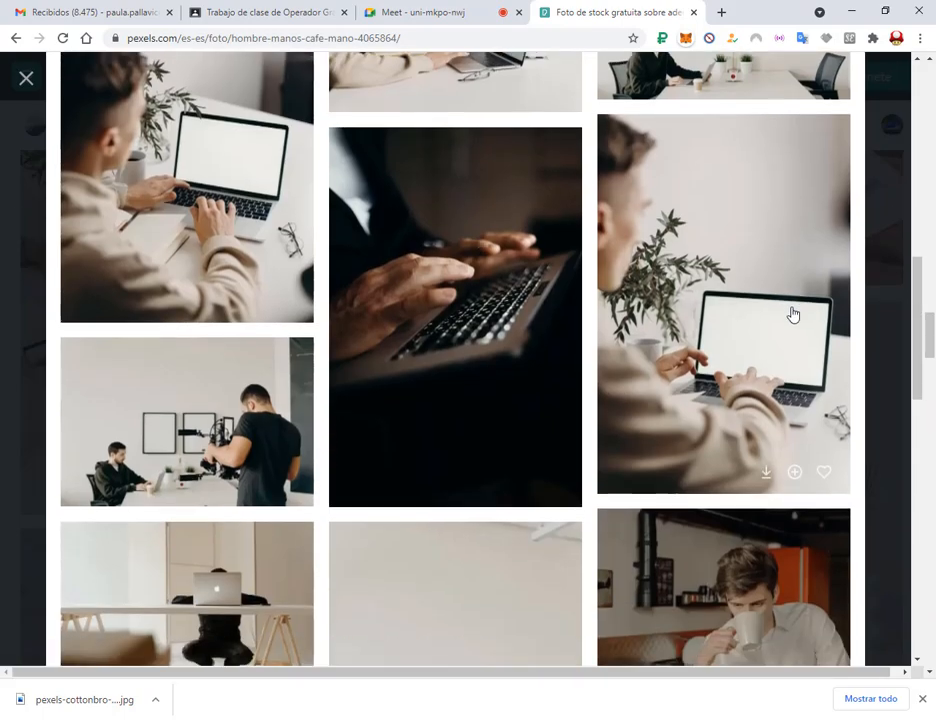
scroll(793, 315, down, 10)
scroll(877, 251, up, 9)
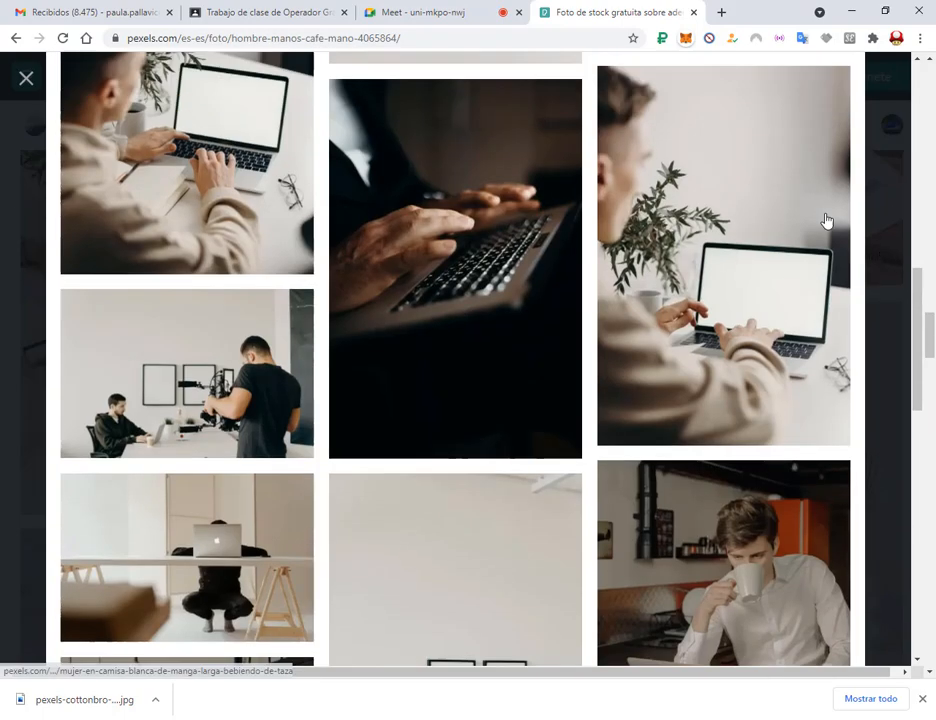
scroll(826, 220, up, 1)
click(884, 215)
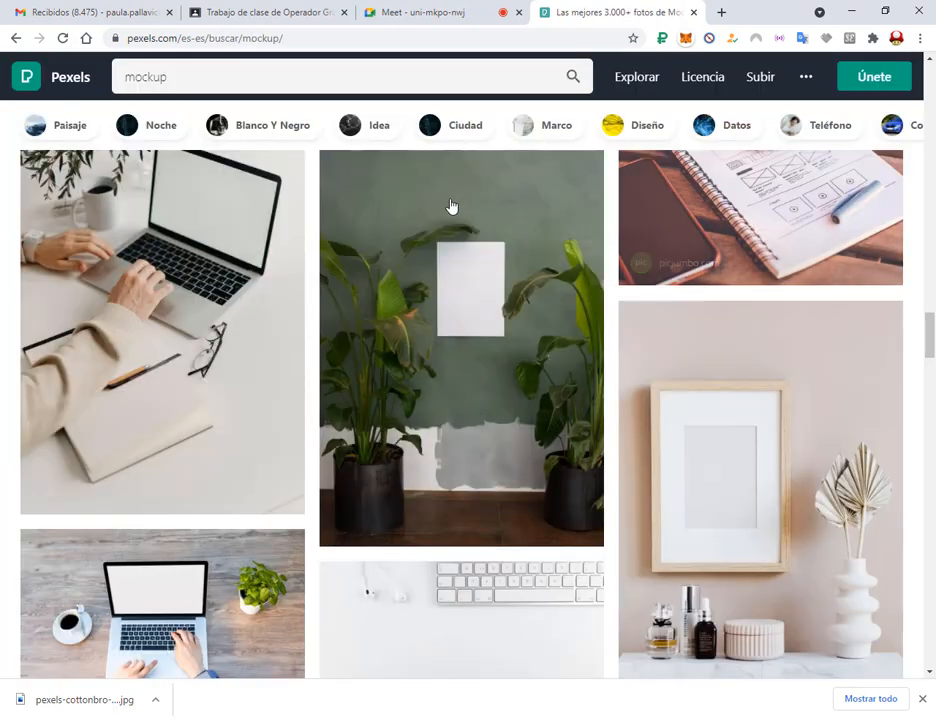
scroll(726, 270, down, 2)
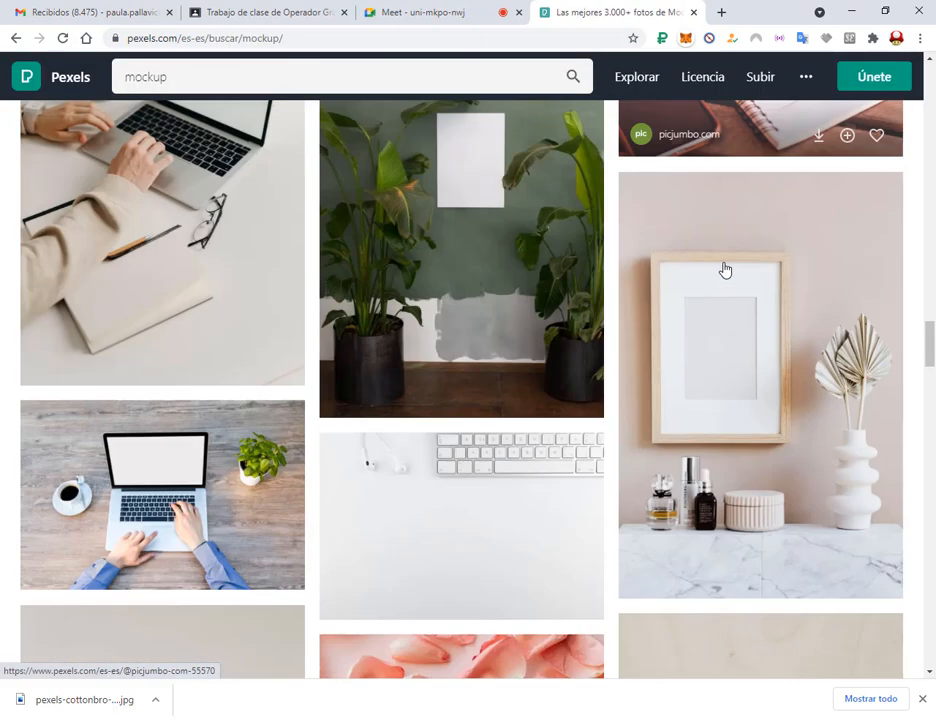
scroll(725, 270, down, 2)
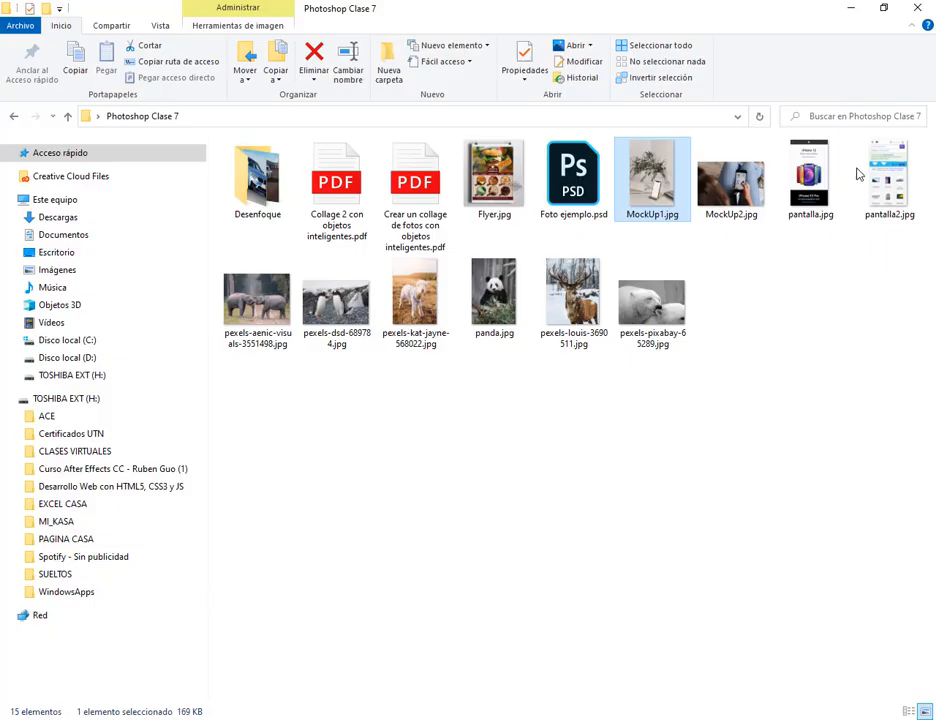
- From the Photoshop Clase 7 folder, place pantalla.jpg into the MockUp1.jpg document in Photoshop, positioned beside the phone
click(806, 185)
drag(810, 197, 410, 606)
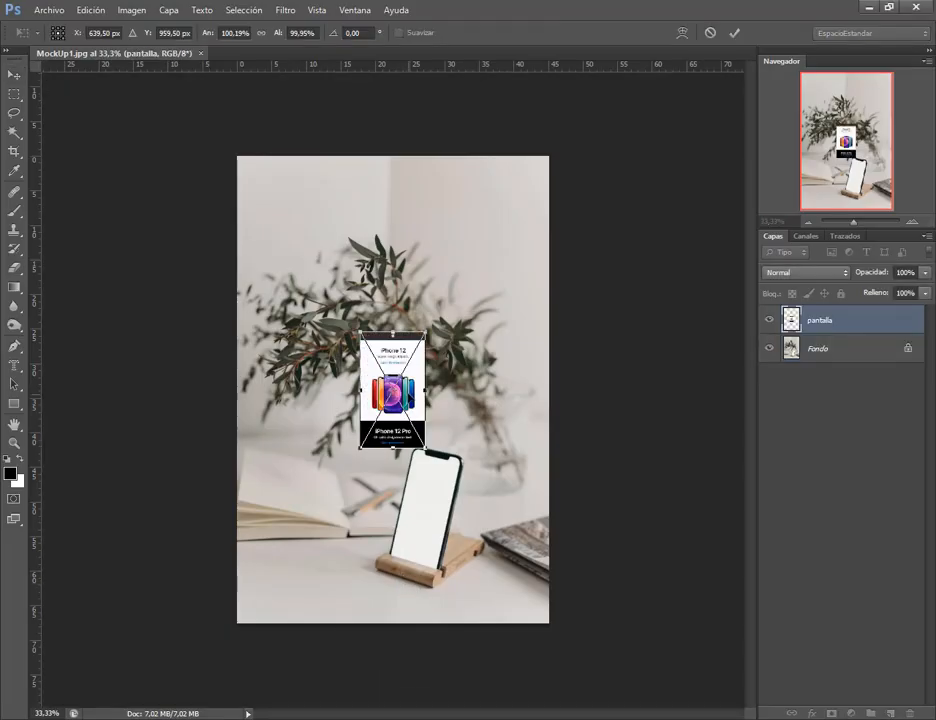
drag(428, 454, 376, 551)
key(Return)
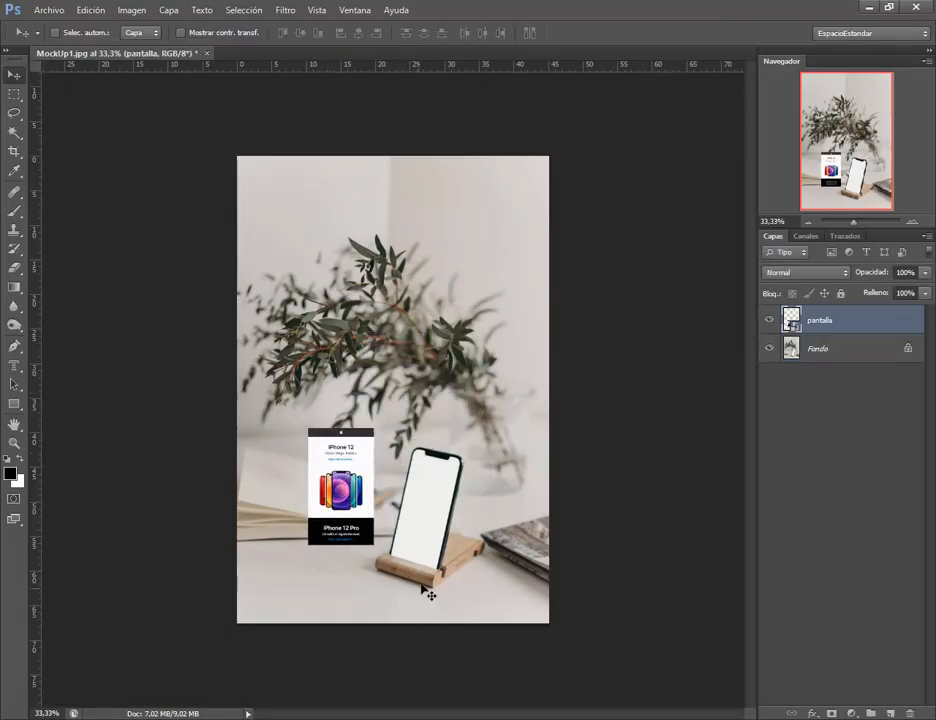
- Move the pantalla layer over the phone's blank screen, covering the phone's lower part
scroll(410, 560, up, 5)
scroll(175, 410, down, 1)
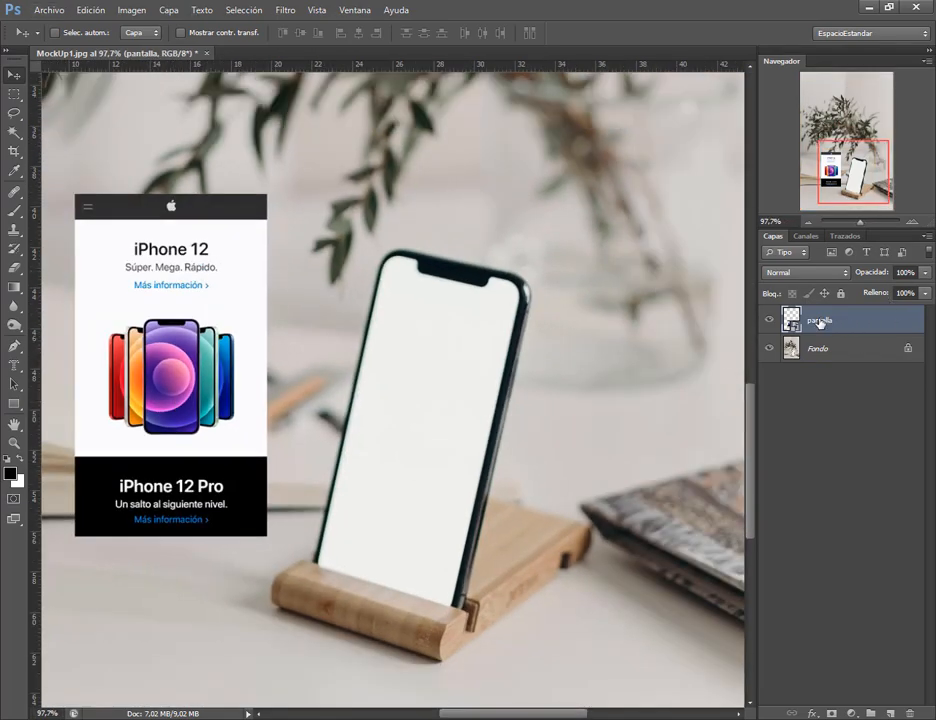
drag(172, 362, 290, 330)
drag(371, 509, 435, 602)
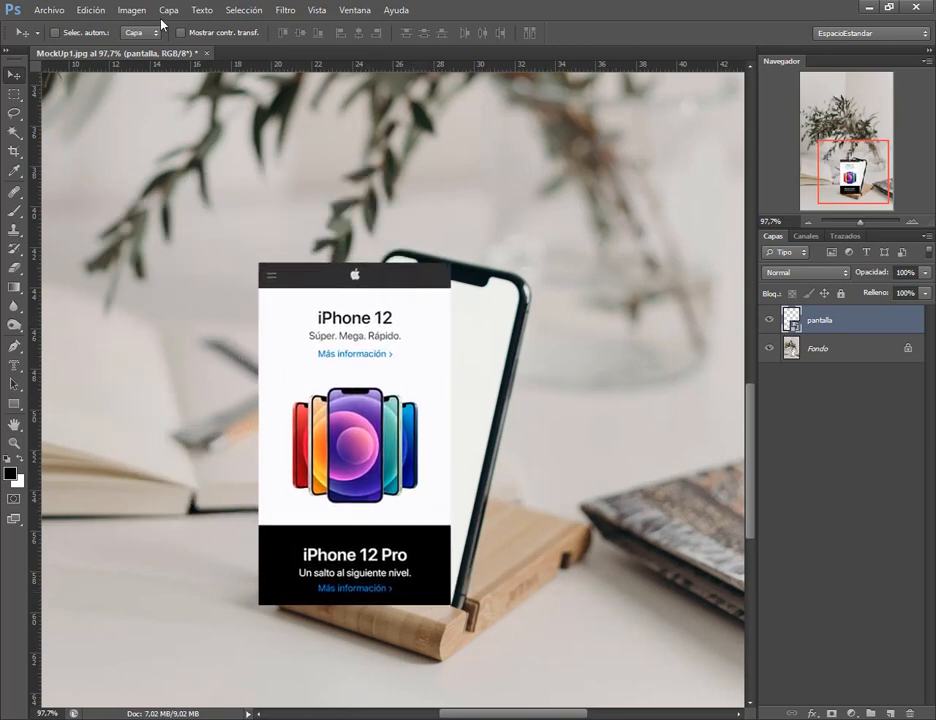
- Distort the pantalla layer so its four corners meet the phone's corners, check the fit along the edges and apply the transformation
click(90, 11)
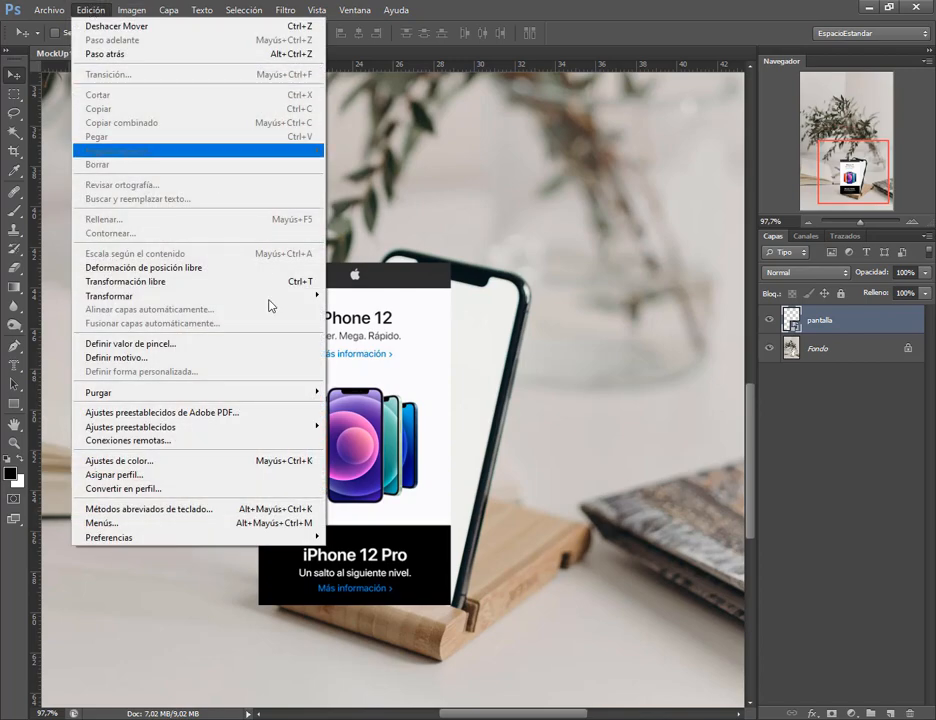
mouse_move(265, 298)
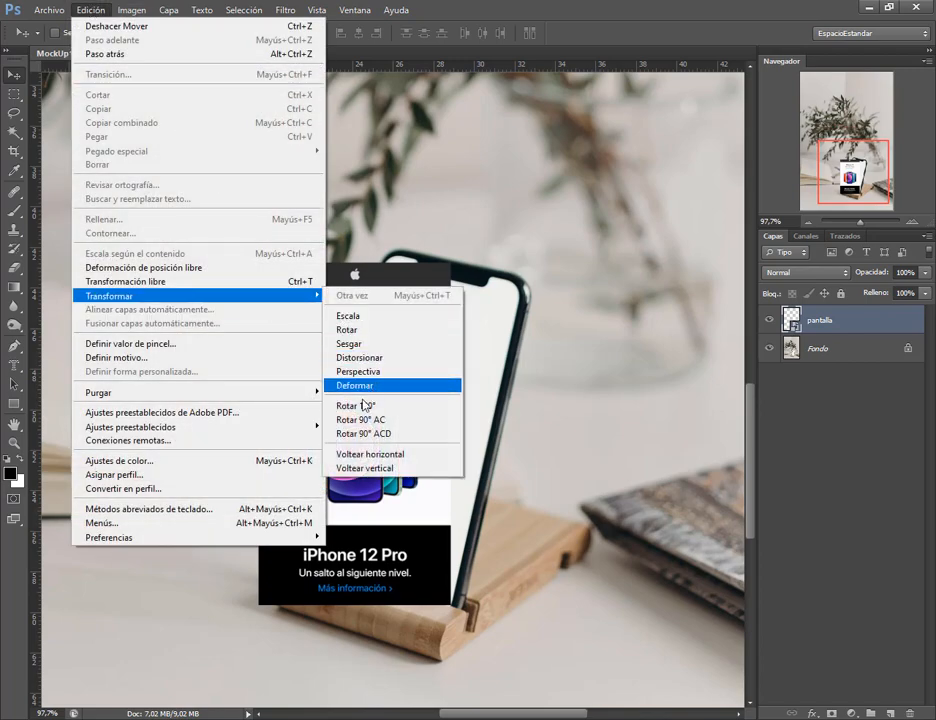
click(356, 357)
drag(450, 266, 523, 281)
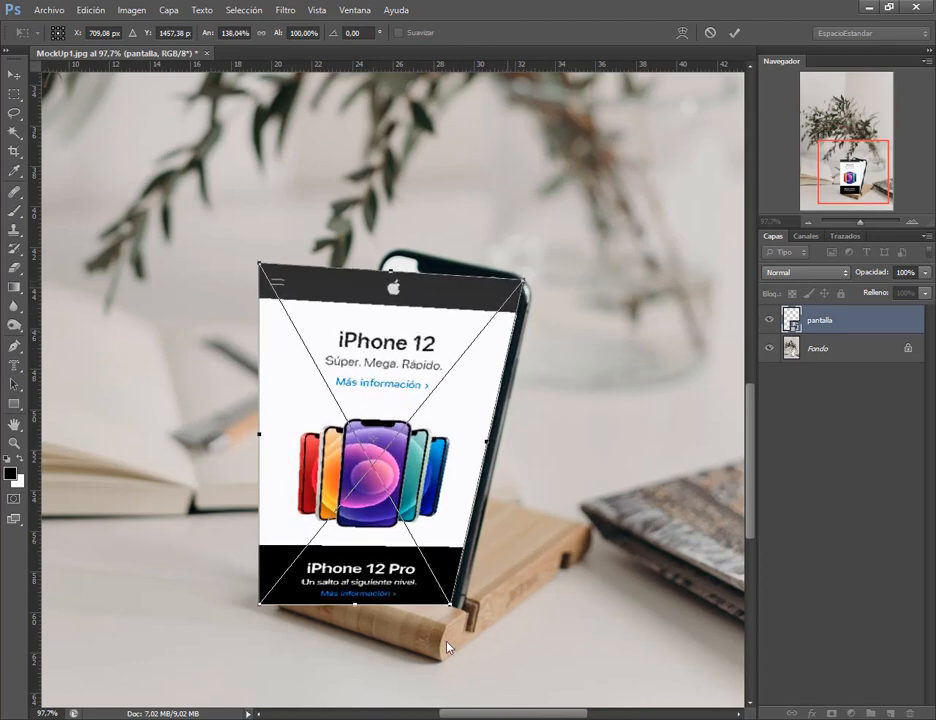
drag(451, 605, 451, 607)
drag(259, 265, 387, 252)
drag(259, 607, 317, 566)
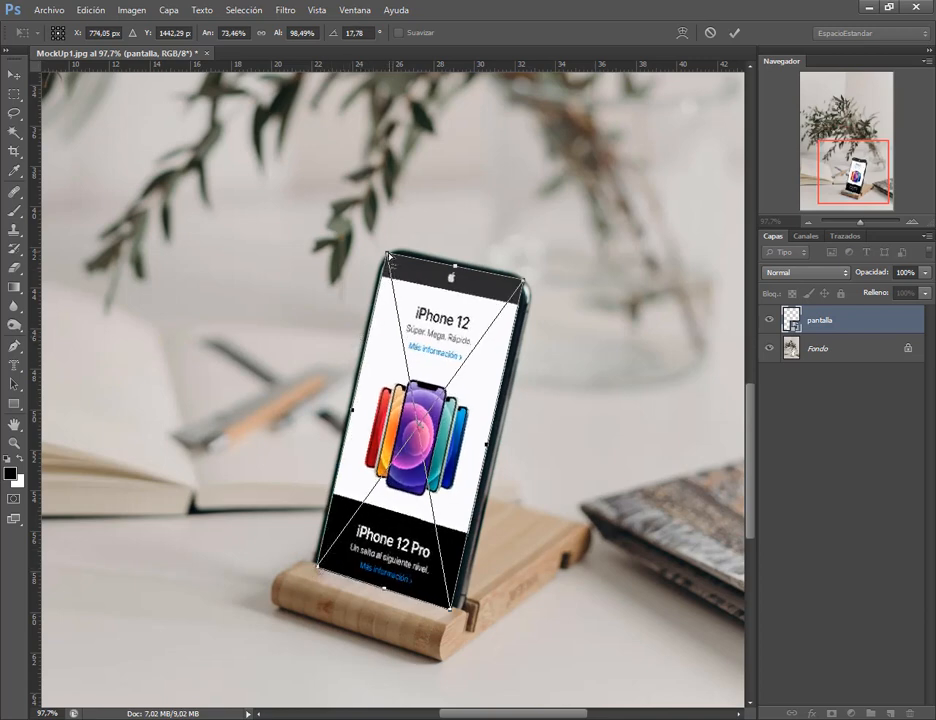
drag(388, 253, 387, 252)
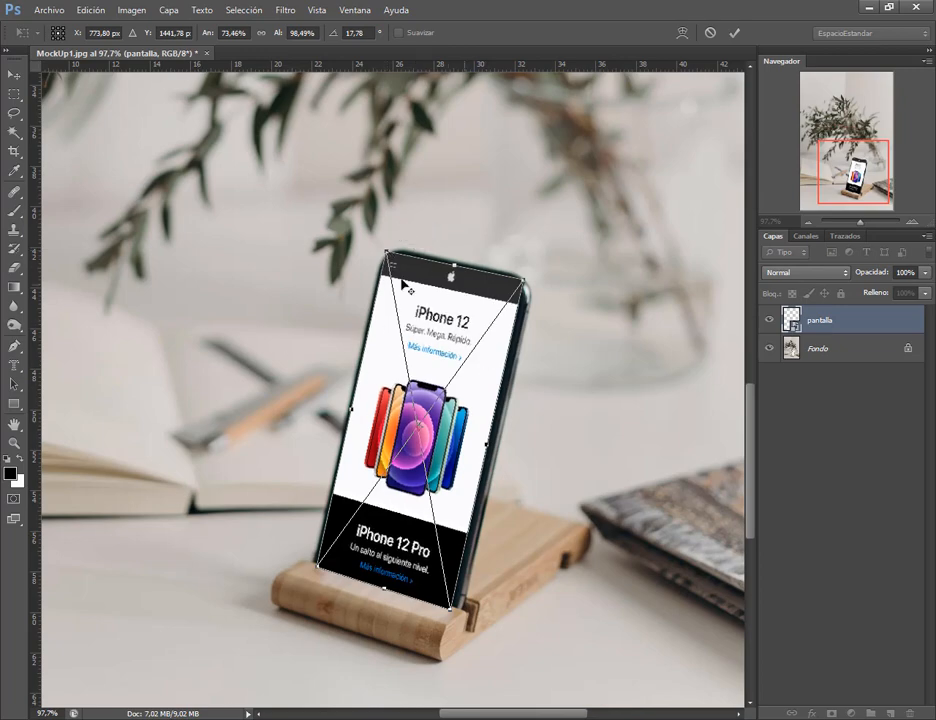
scroll(389, 254, up, 5)
key(alt+space)
drag(595, 491, 465, 203)
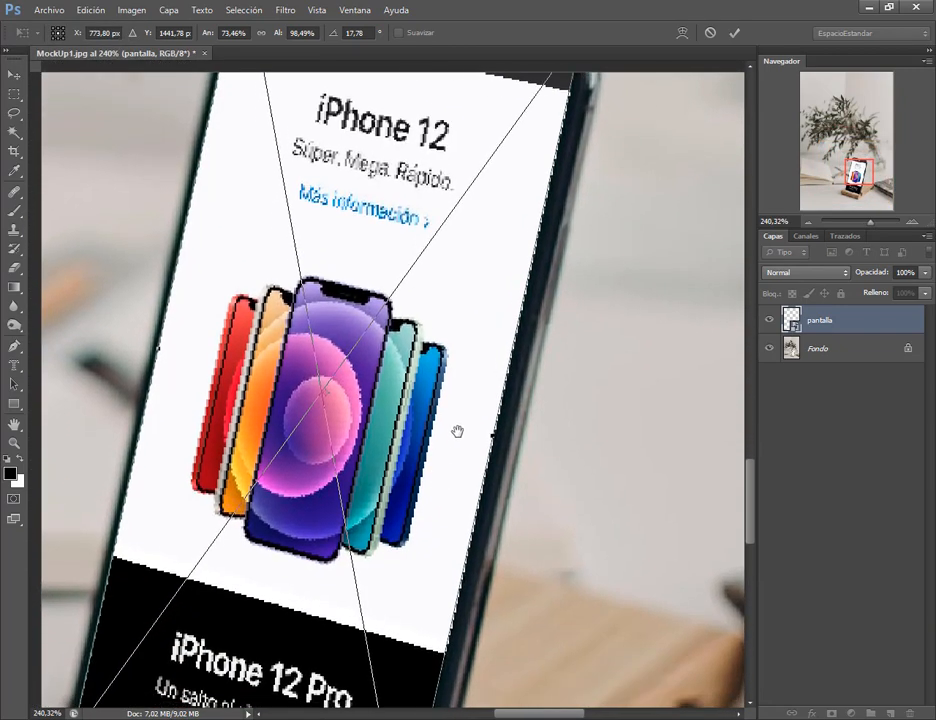
drag(457, 431, 460, 529)
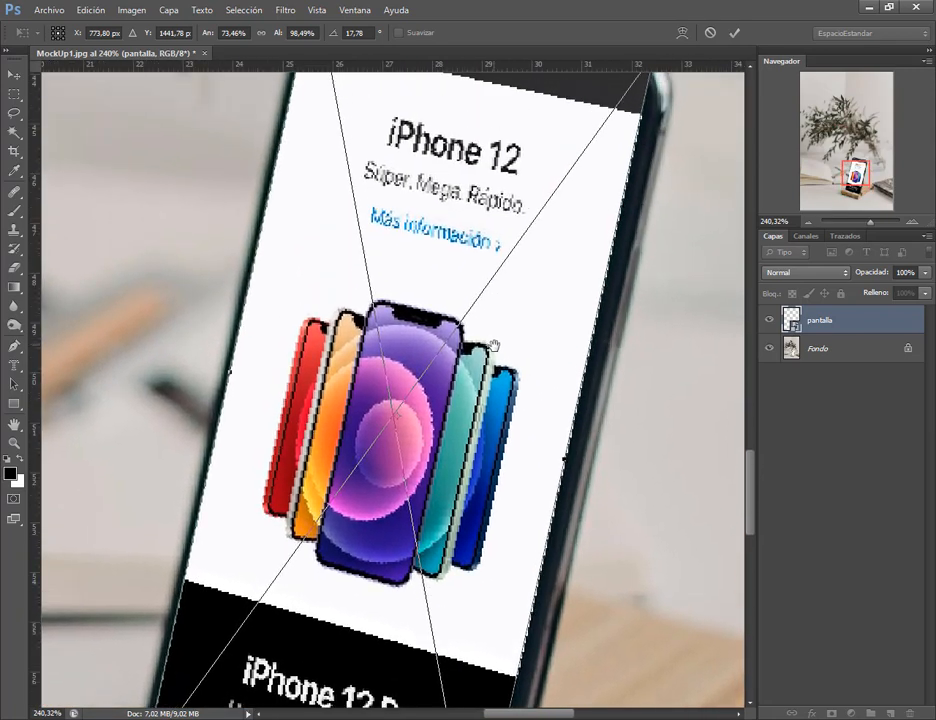
drag(493, 347, 502, 440)
scroll(493, 358, down, 3)
scroll(493, 352, down, 2)
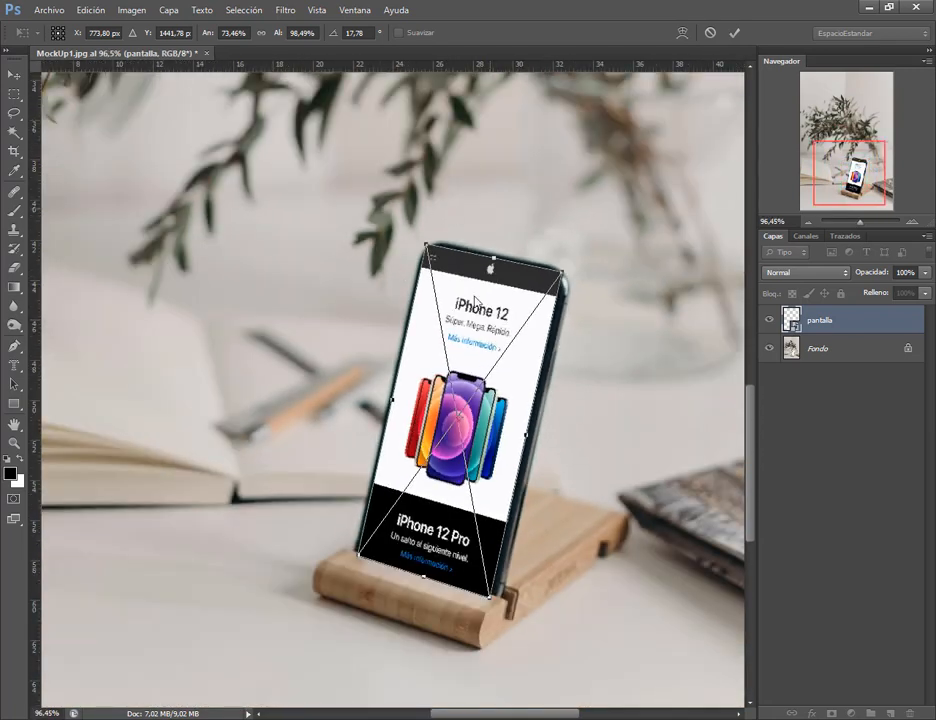
key(Return)
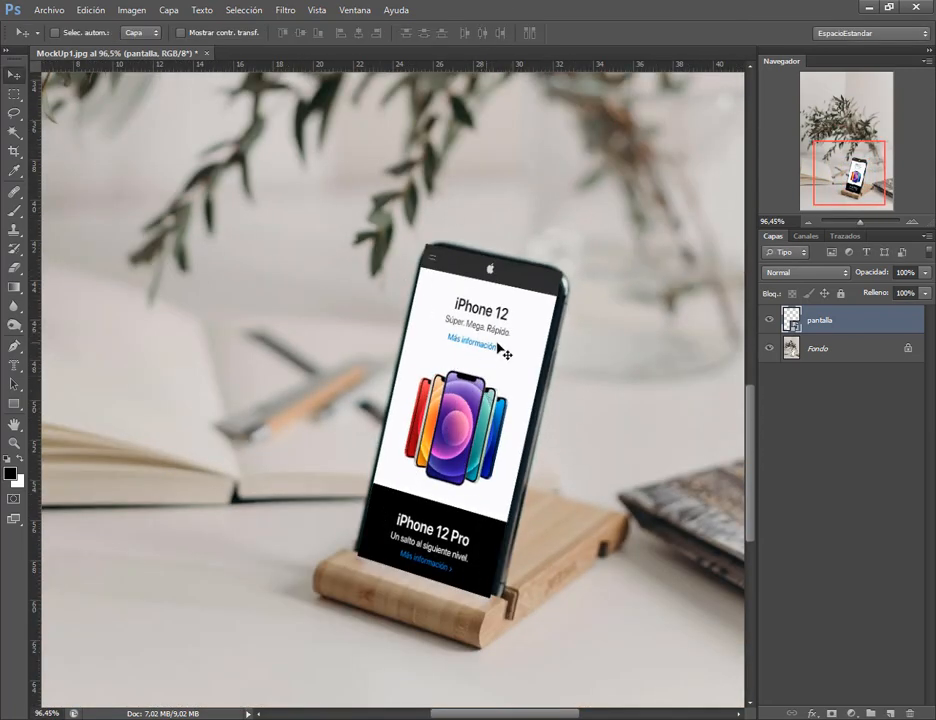
- Hide the pantalla layer and select the phone's blank screen on the Fondo layer with the Magic Wand
click(769, 320)
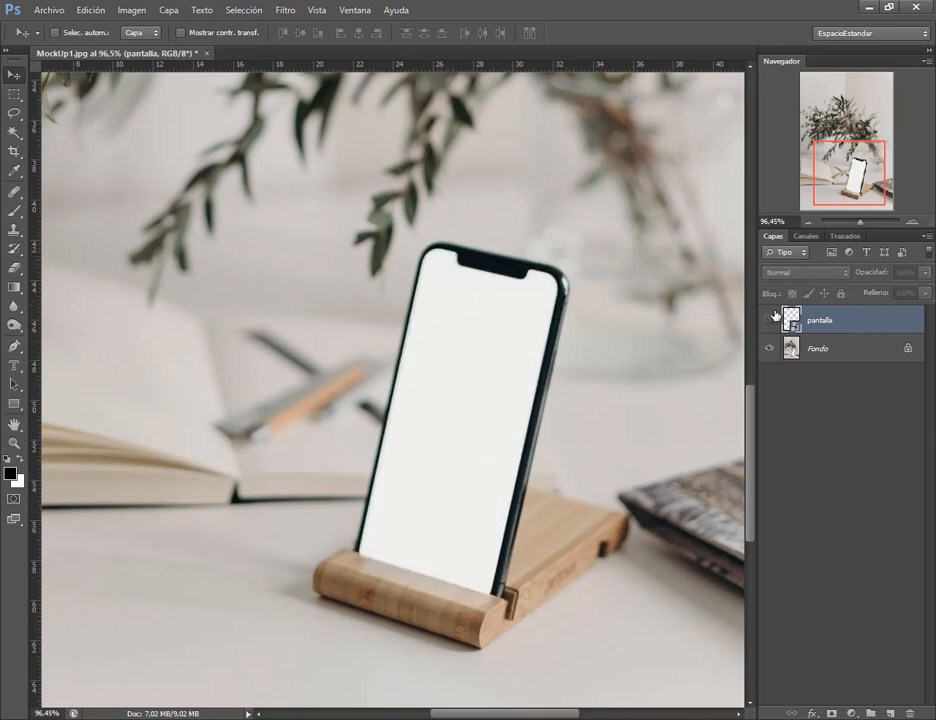
click(770, 319)
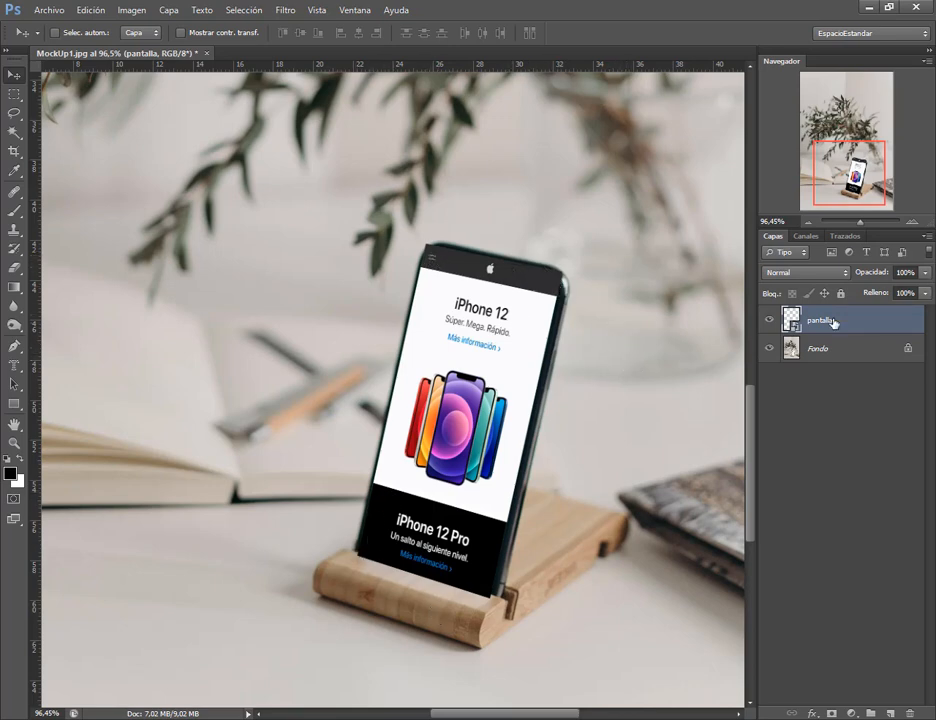
click(770, 320)
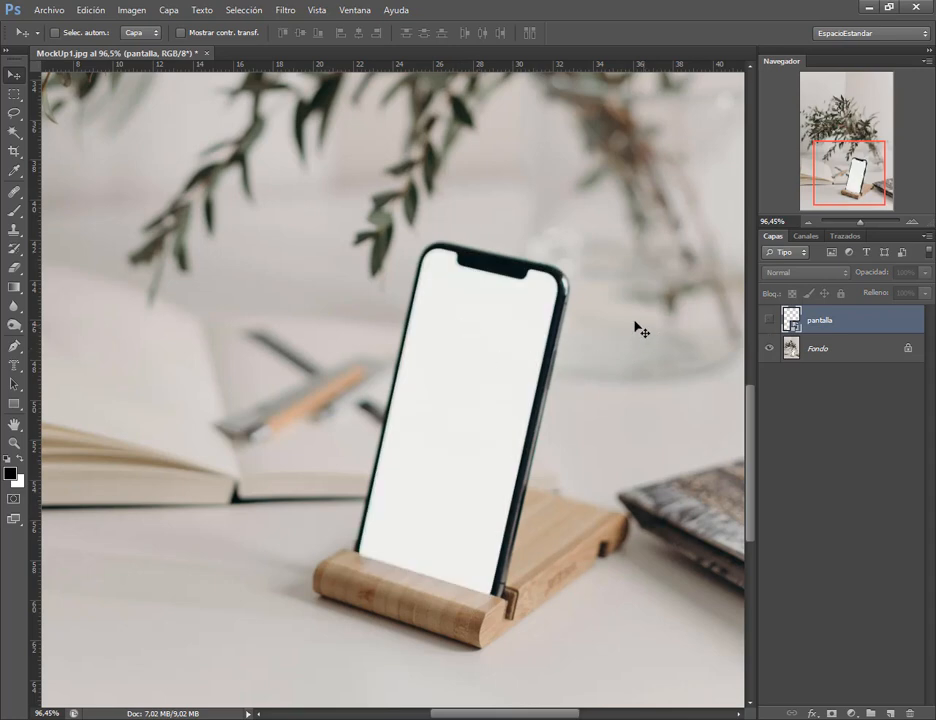
click(807, 350)
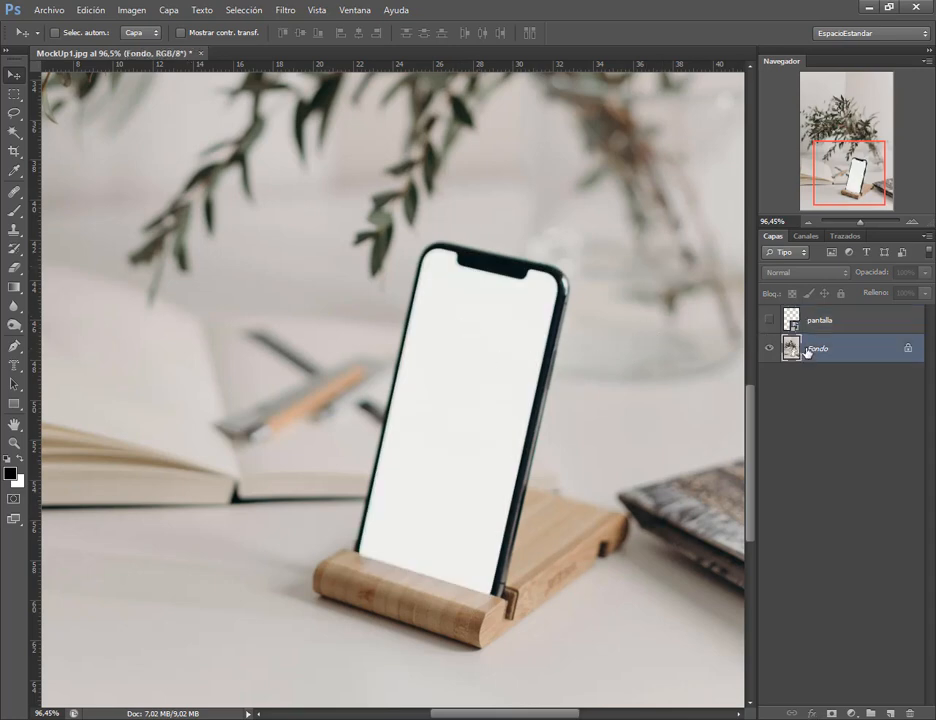
click(14, 132)
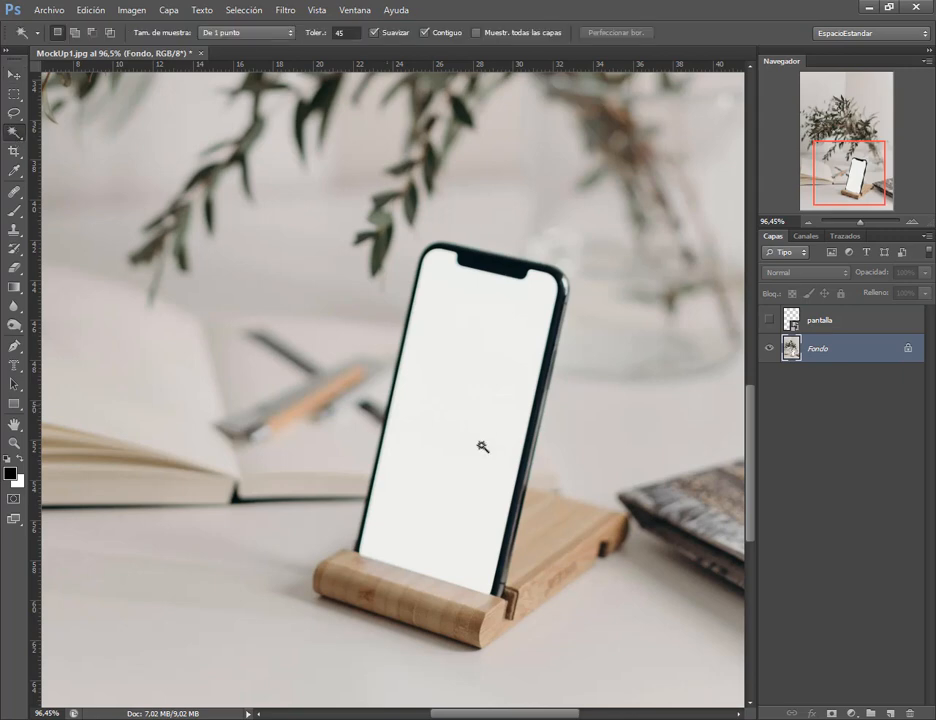
click(475, 325)
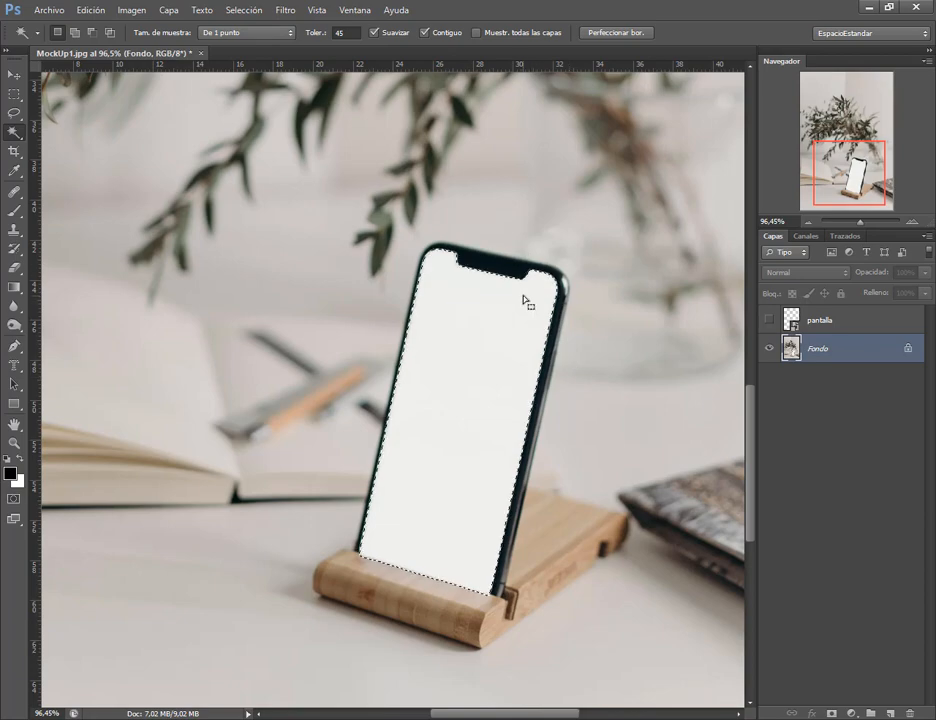
- Inspect the selection edge around the phone's blank screen and expand the selection by 1 pixel
scroll(529, 303, up, 2)
scroll(529, 303, up, 5)
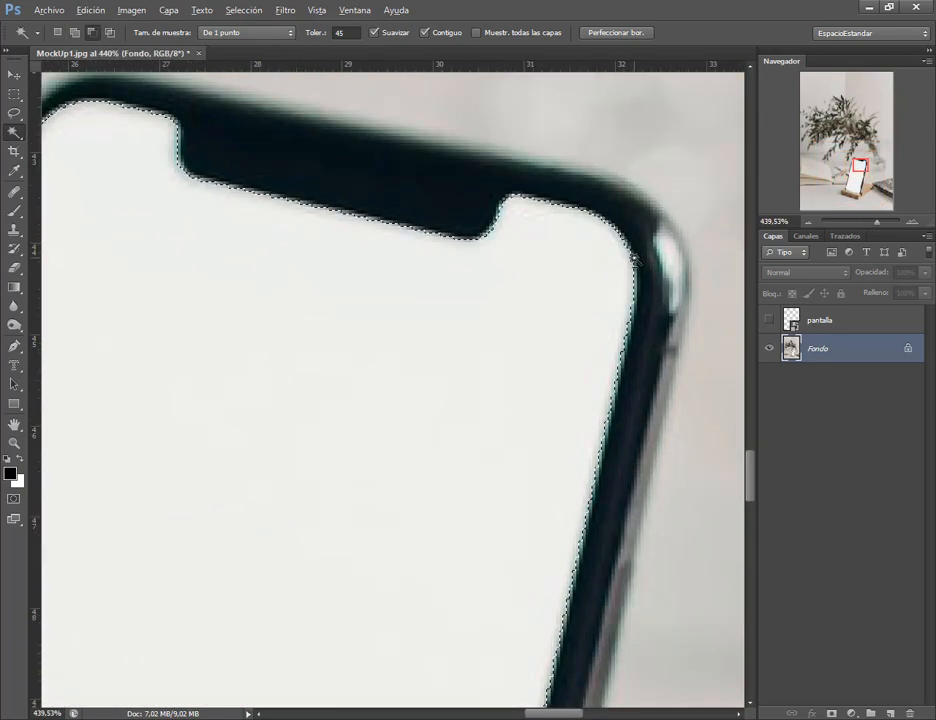
scroll(637, 315, down, 4)
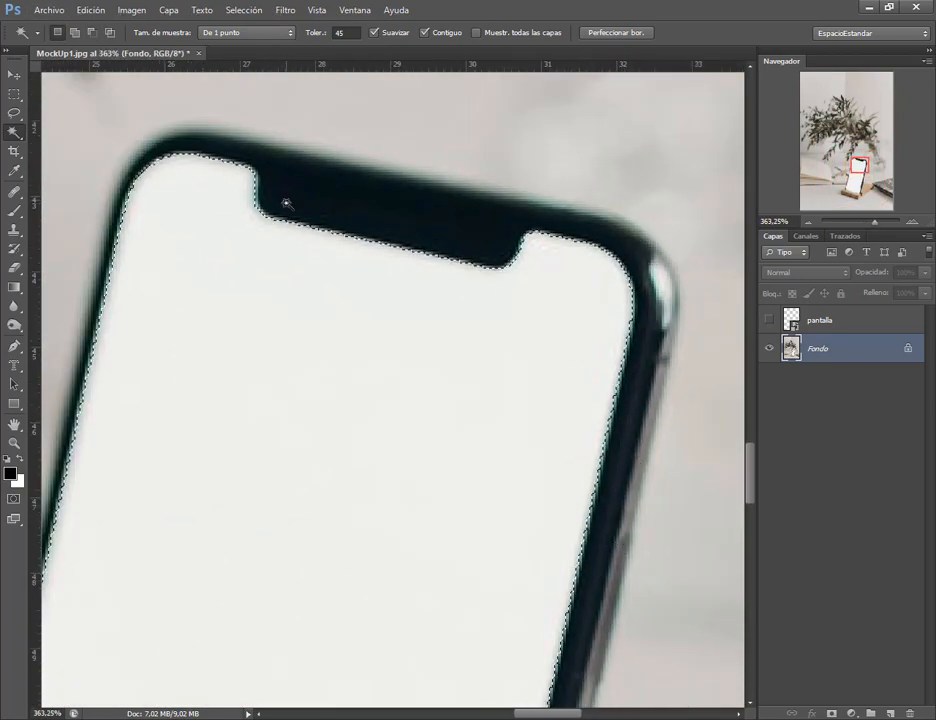
scroll(280, 203, up, 3)
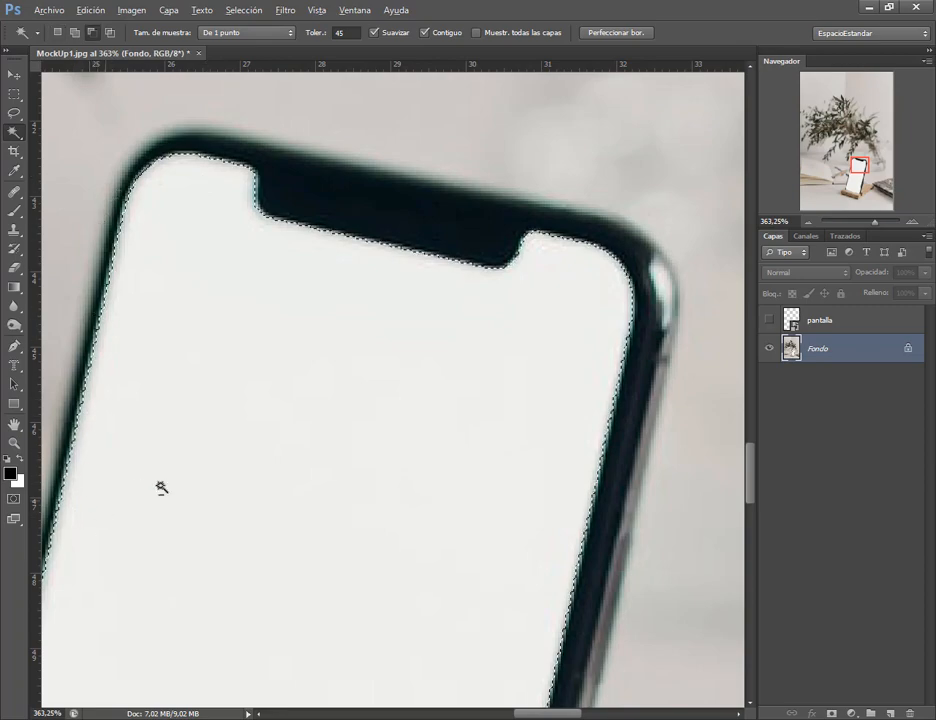
scroll(200, 505, down, 2)
scroll(330, 541, down, 1)
drag(320, 558, 432, 328)
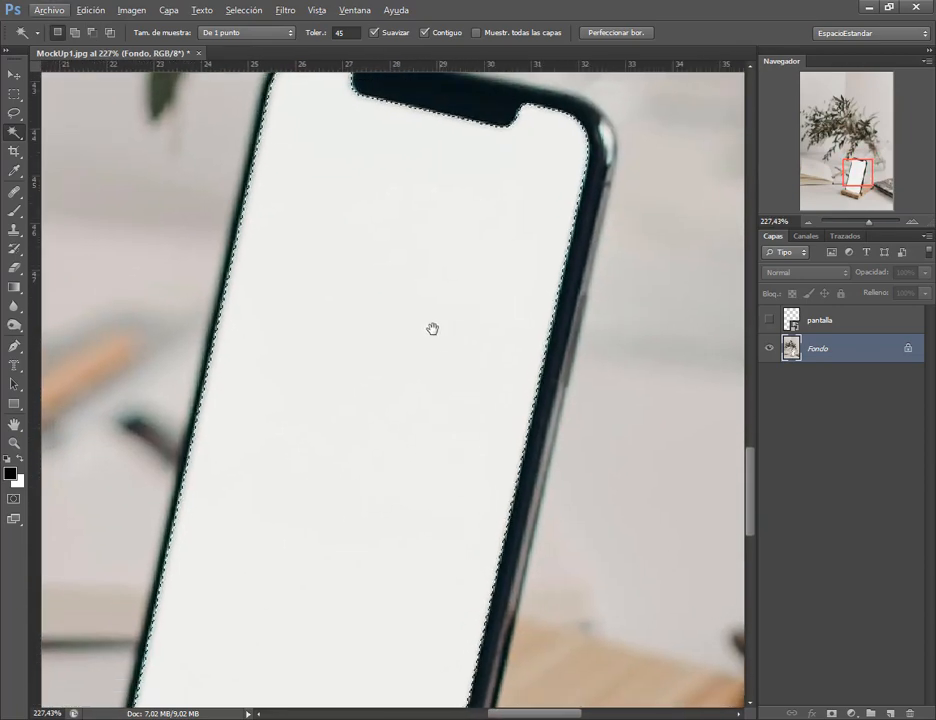
click(250, 10)
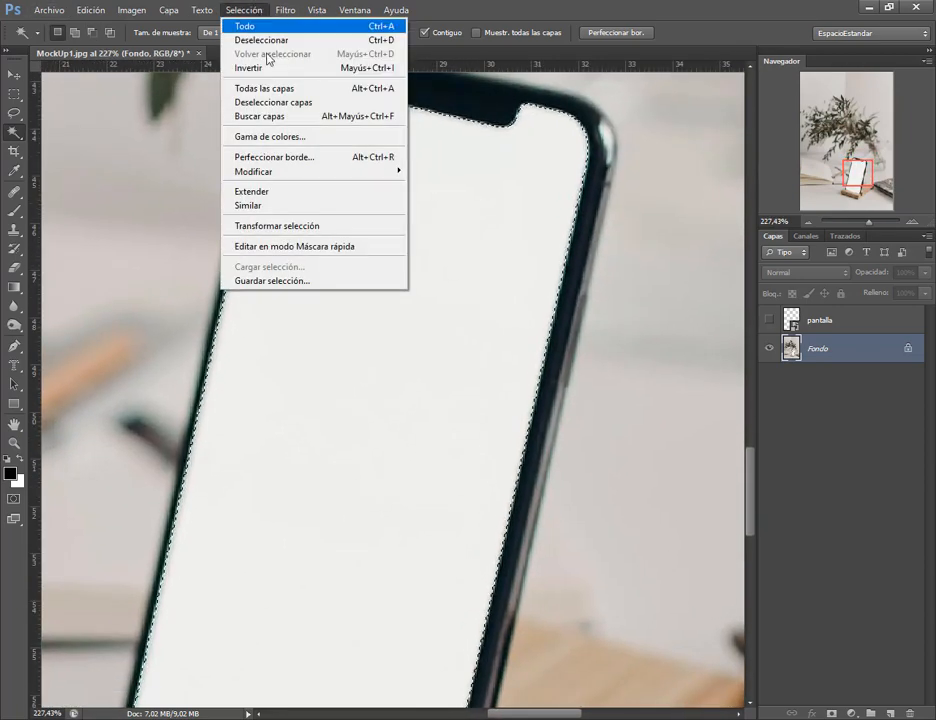
mouse_move(274, 172)
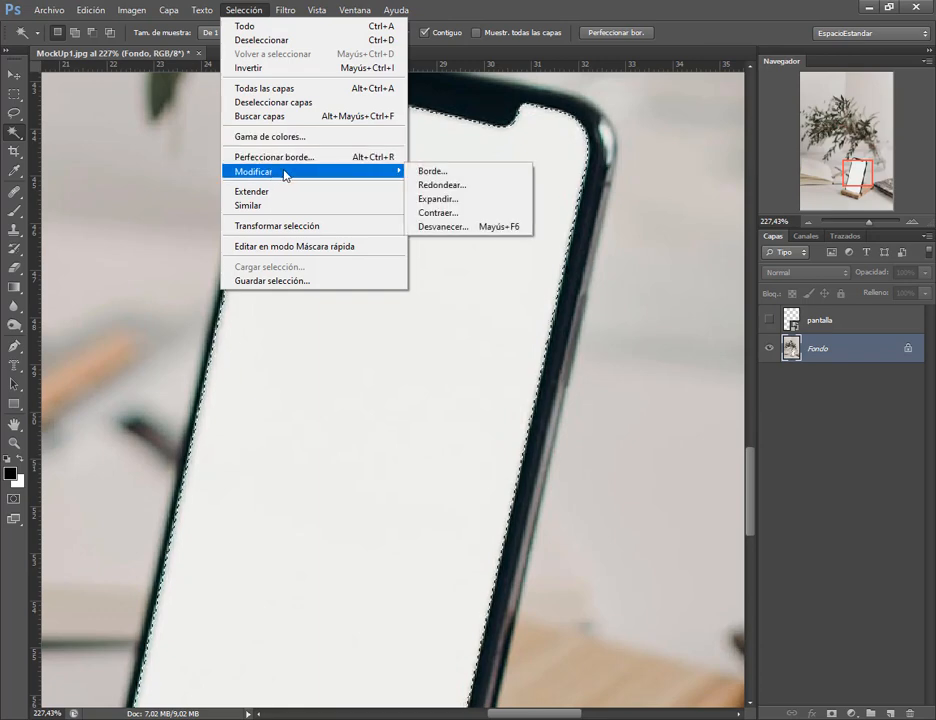
click(453, 203)
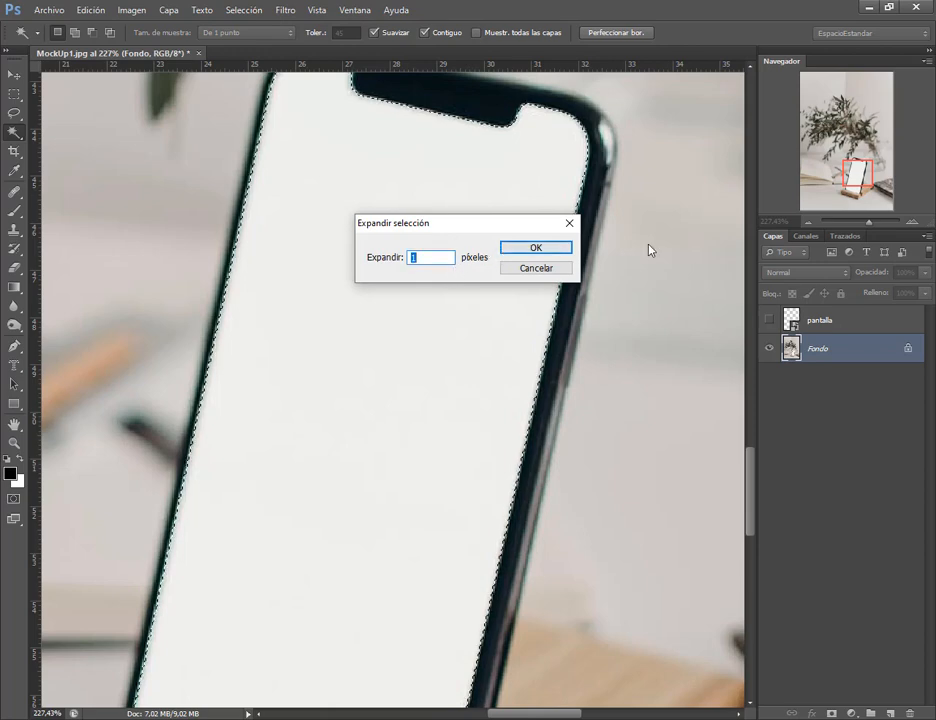
click(566, 255)
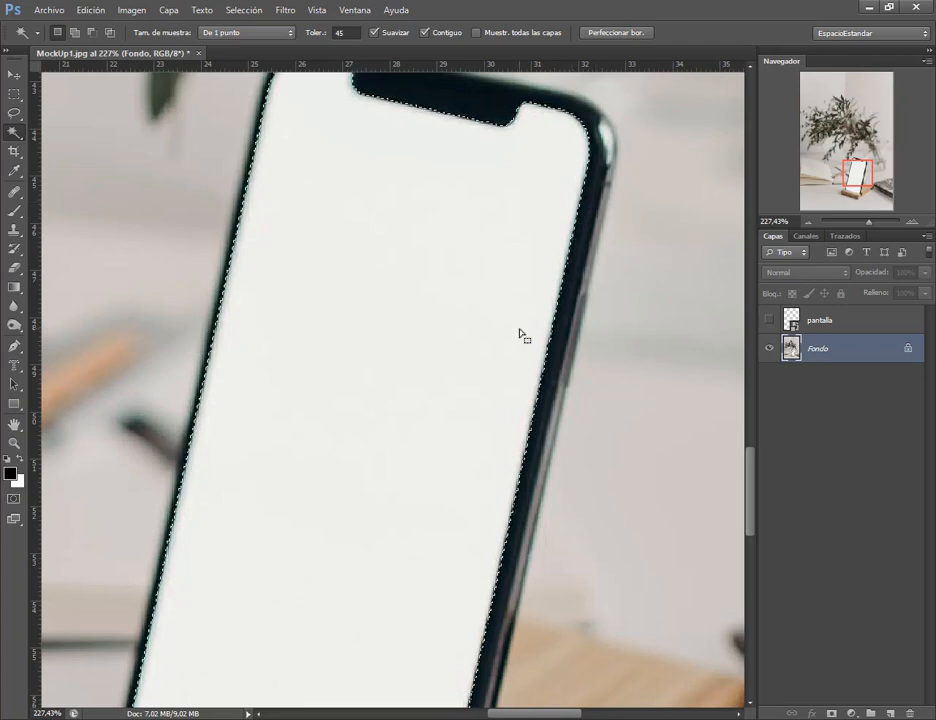
scroll(443, 458, down, 6)
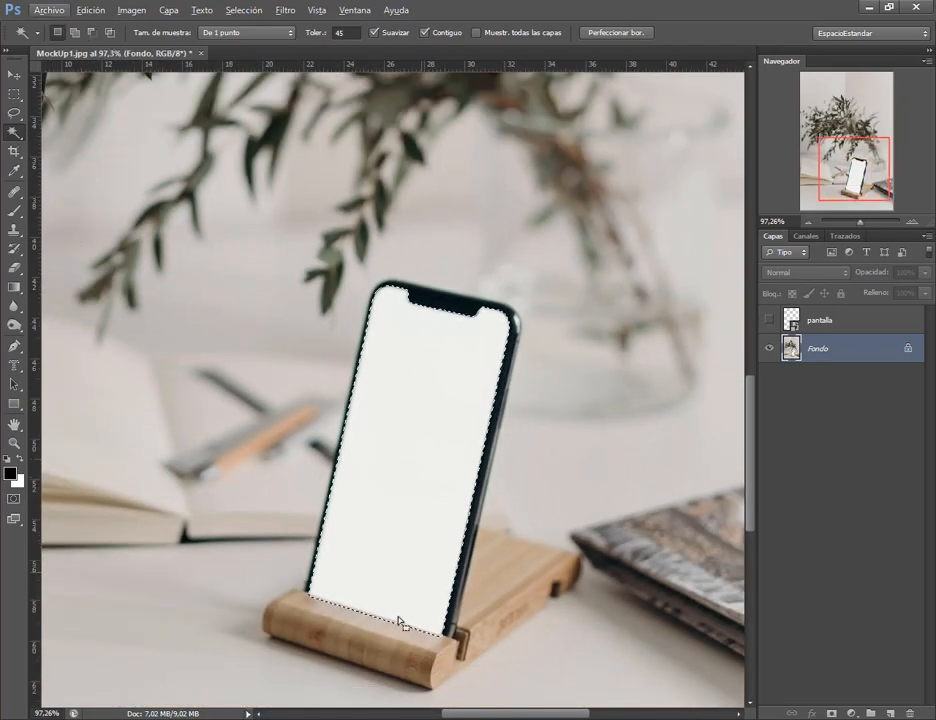
scroll(400, 624, up, 5)
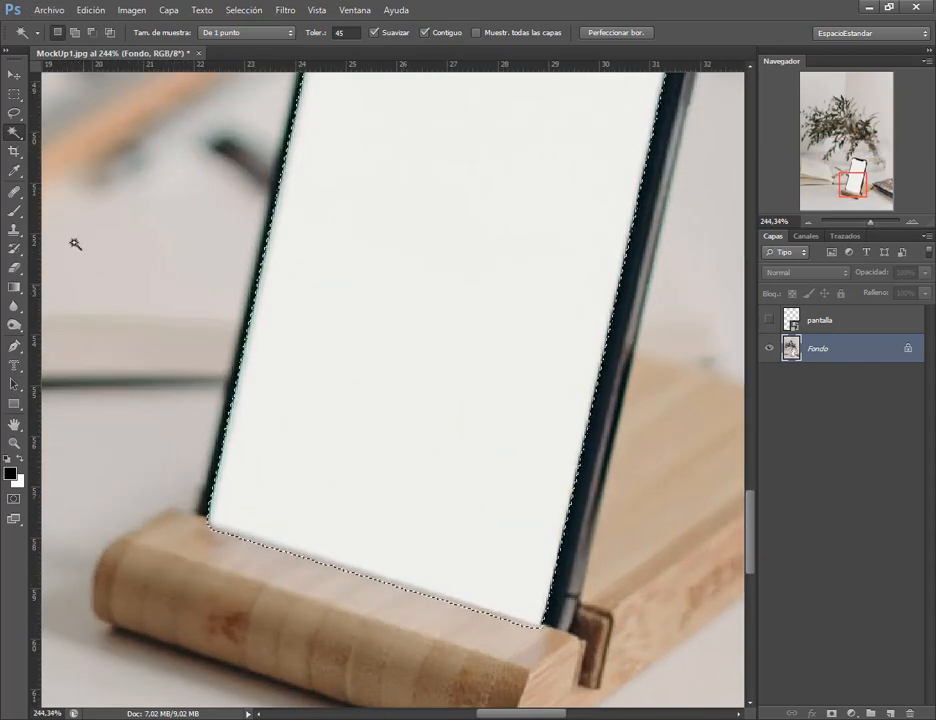
click(13, 116)
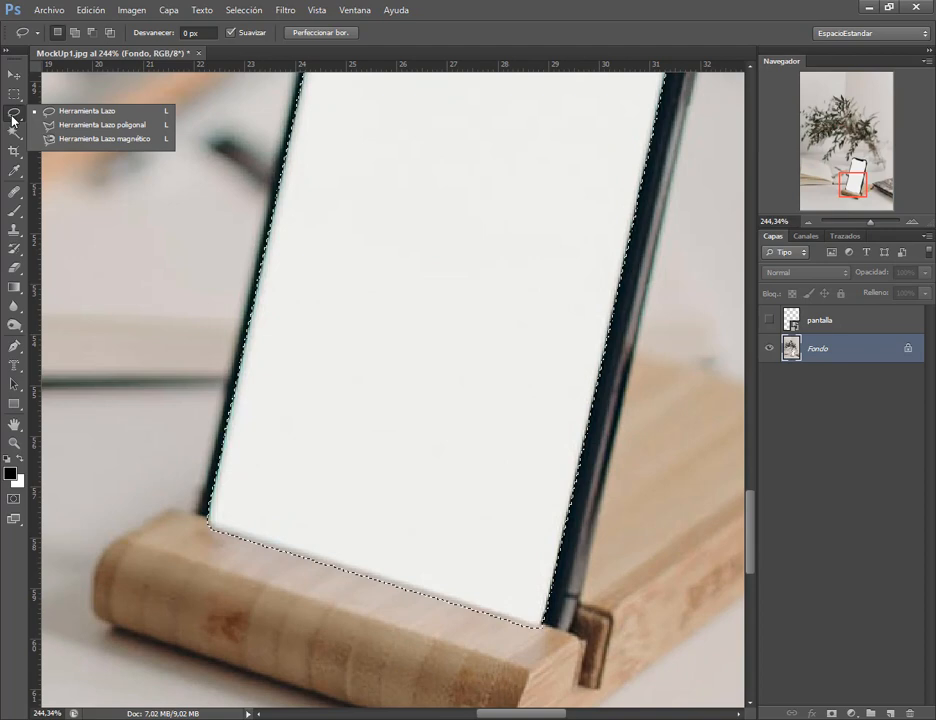
click(65, 128)
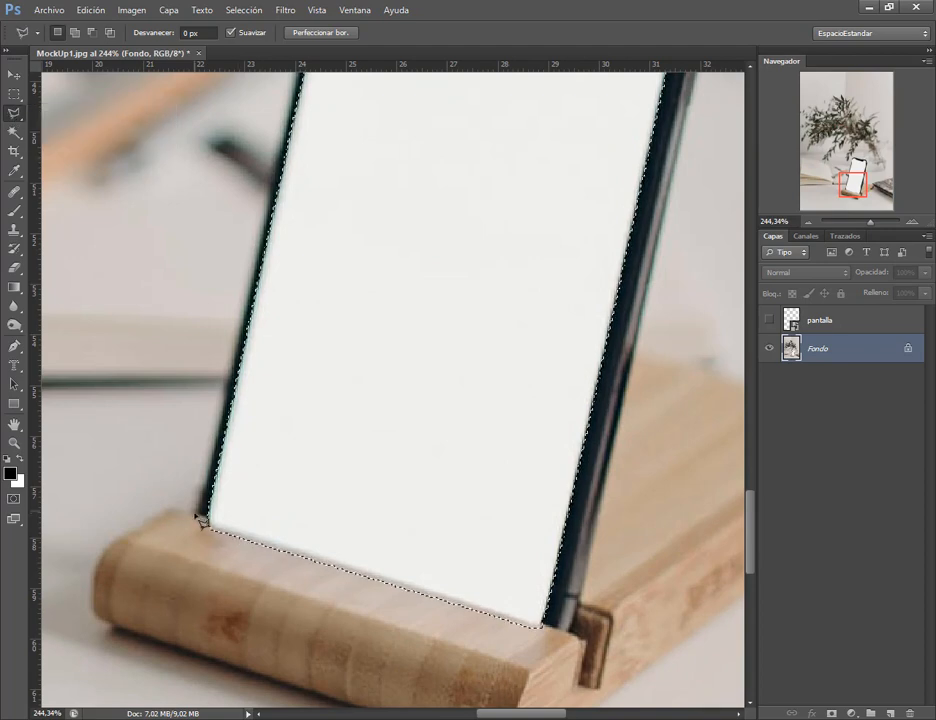
click(92, 33)
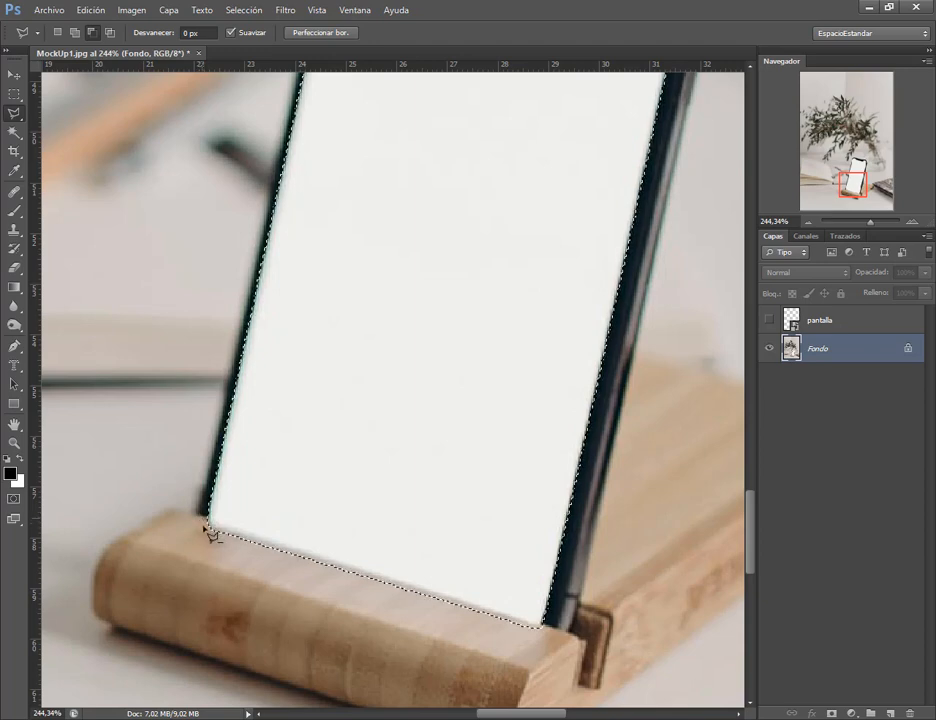
click(14, 76)
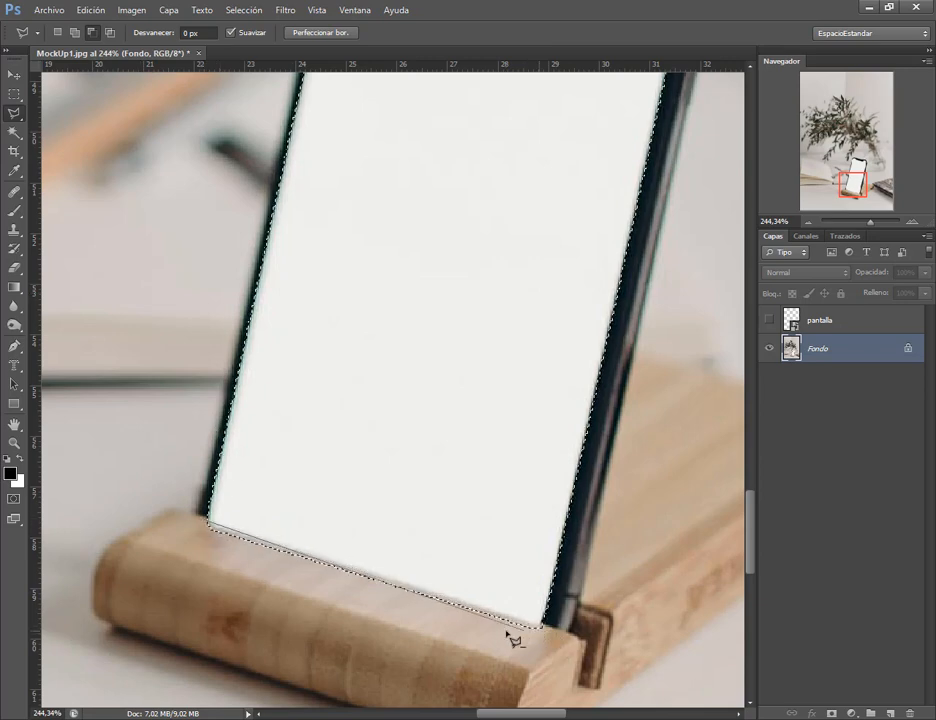
key(Escape)
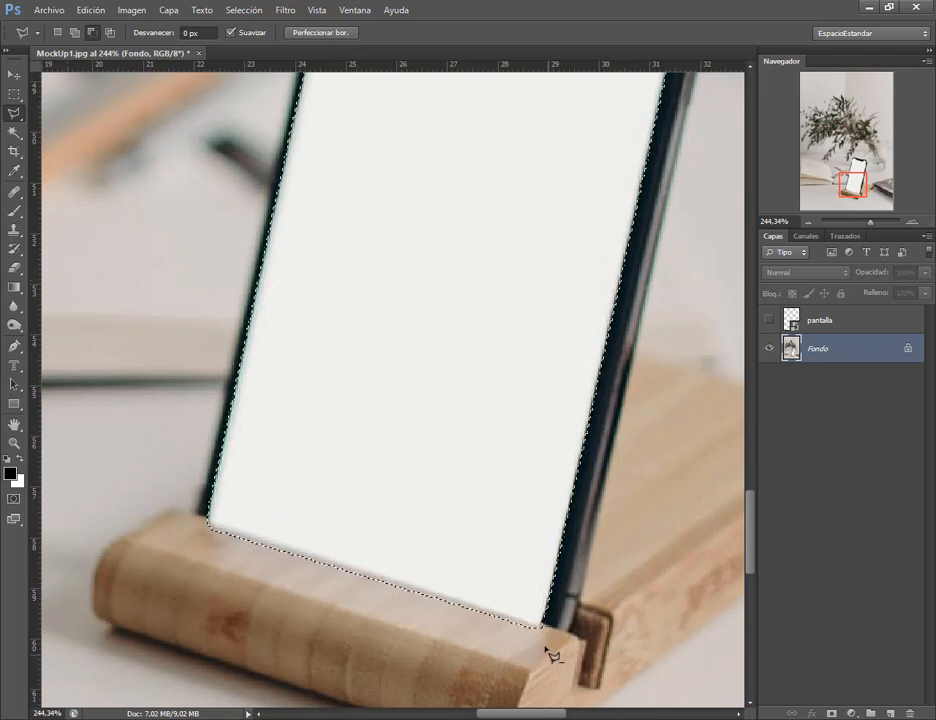
click(186, 521)
click(218, 546)
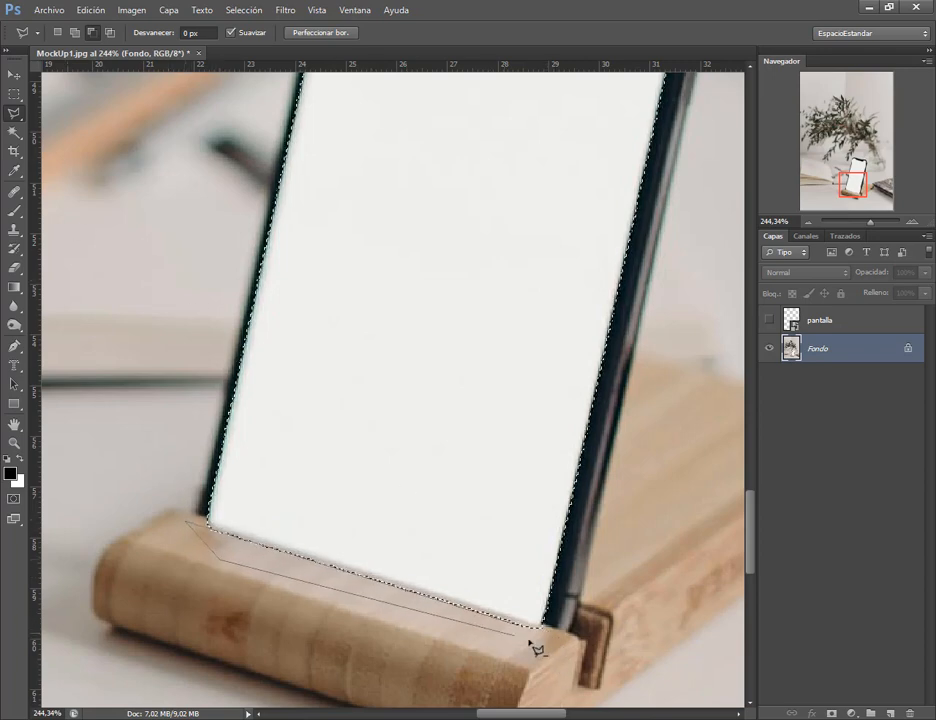
key(Escape)
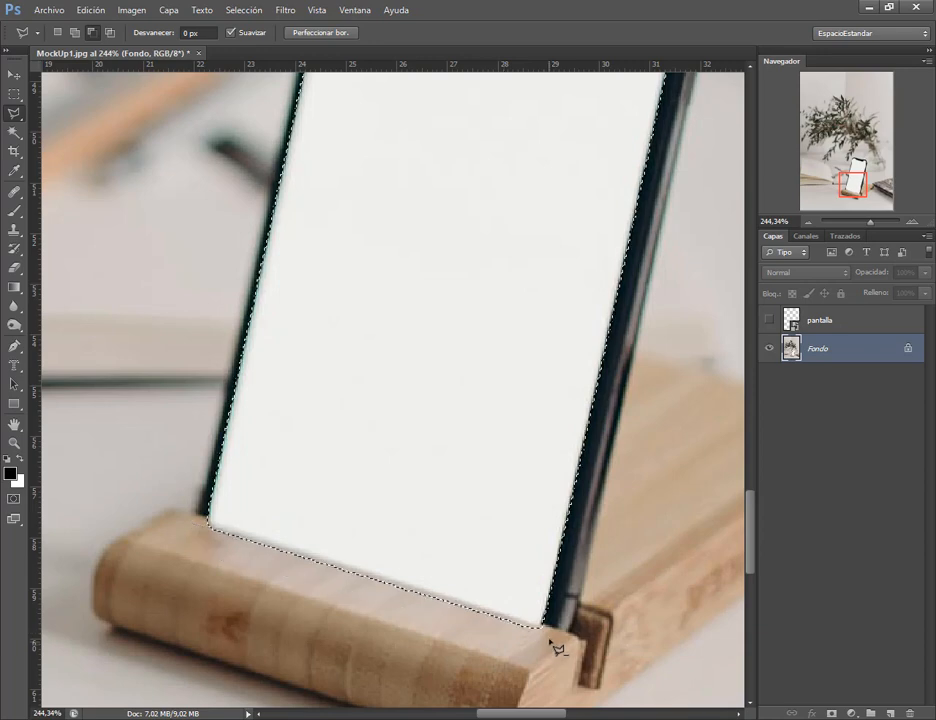
click(171, 514)
click(181, 548)
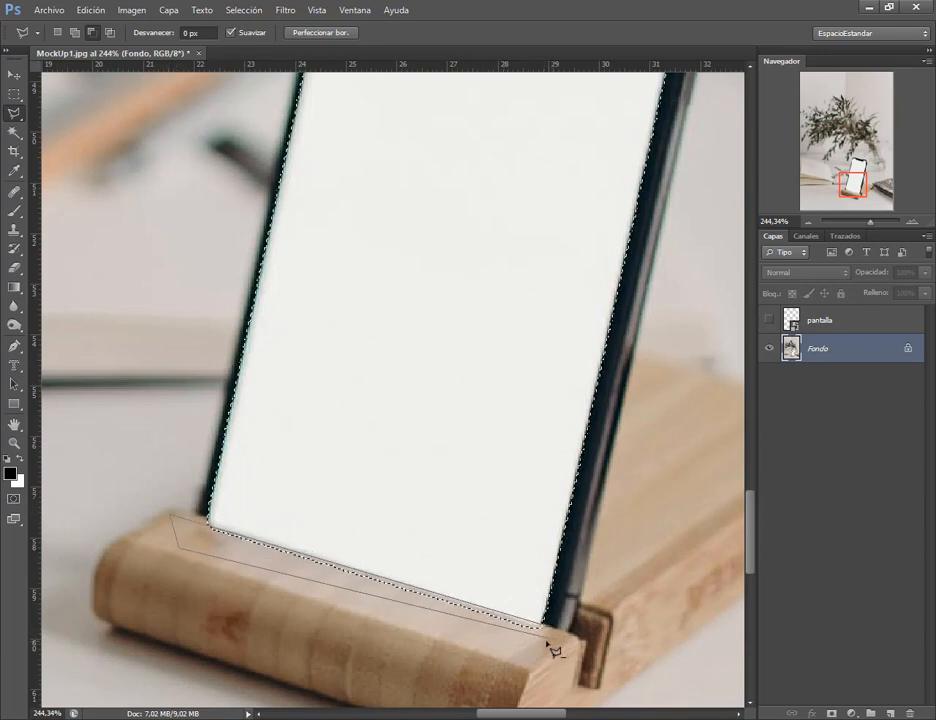
key(Escape)
- Show the pantalla layer, mask it with the phone-screen selection and check the cutout with the Fondo layer briefly hidden
scroll(497, 305, down, 1)
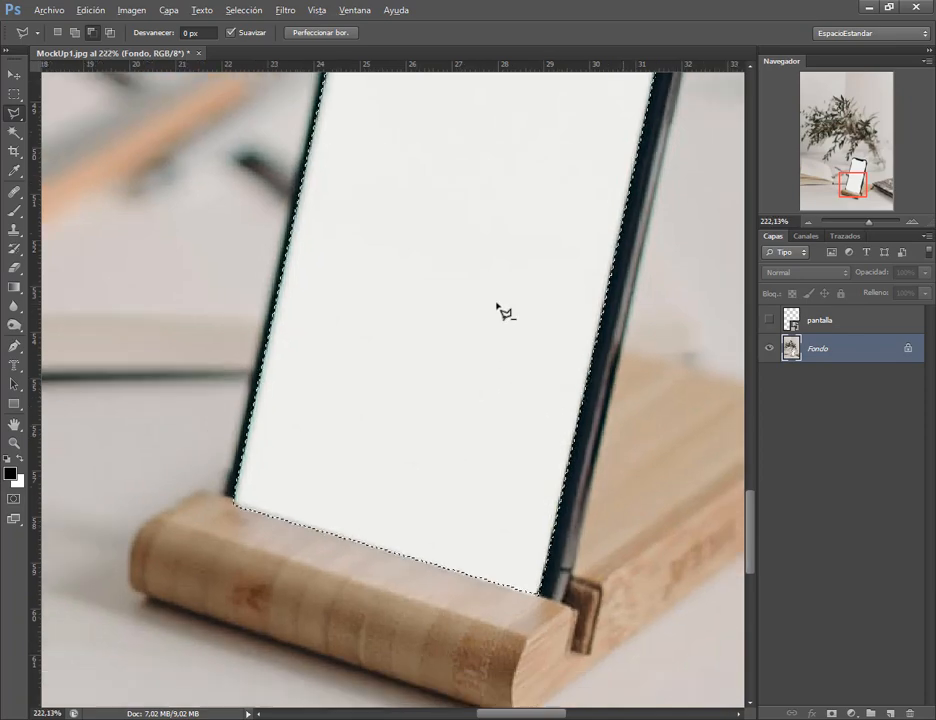
scroll(506, 313, down, 7)
drag(600, 184, 514, 289)
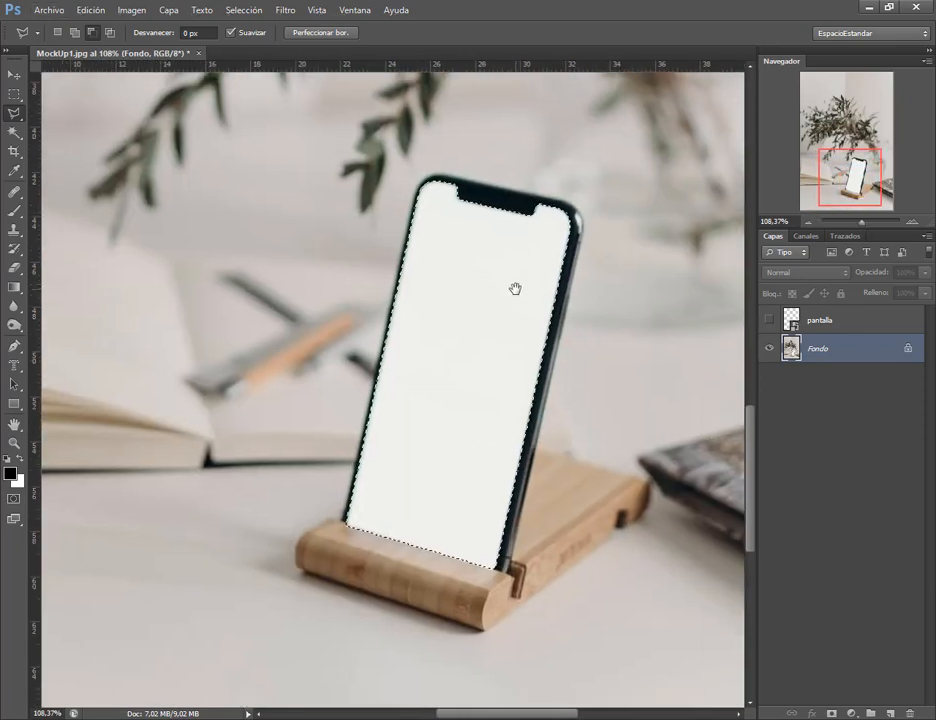
click(14, 74)
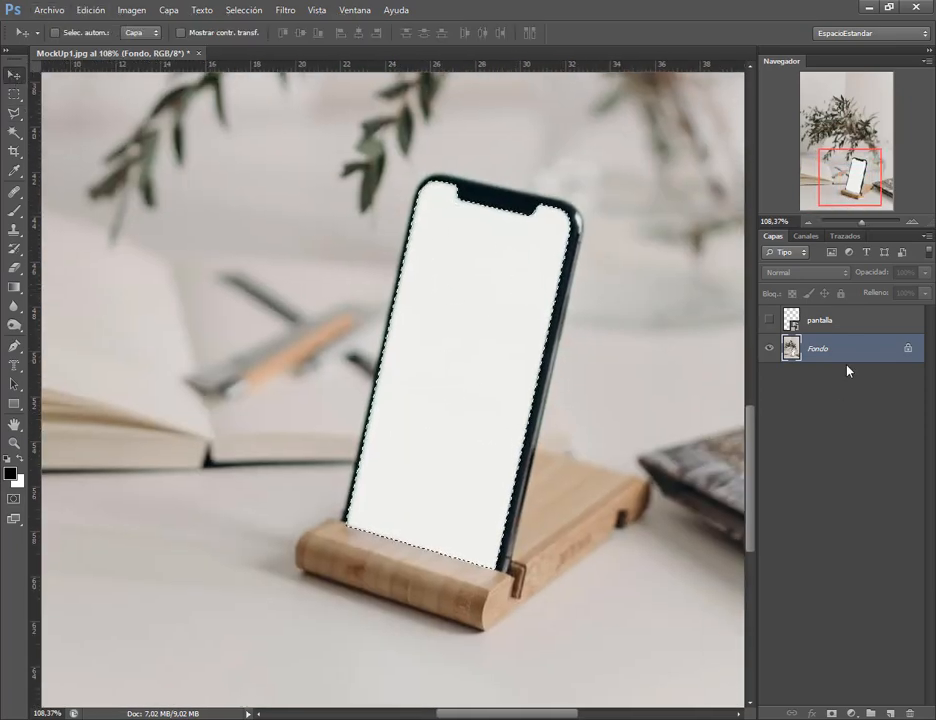
click(769, 320)
click(823, 320)
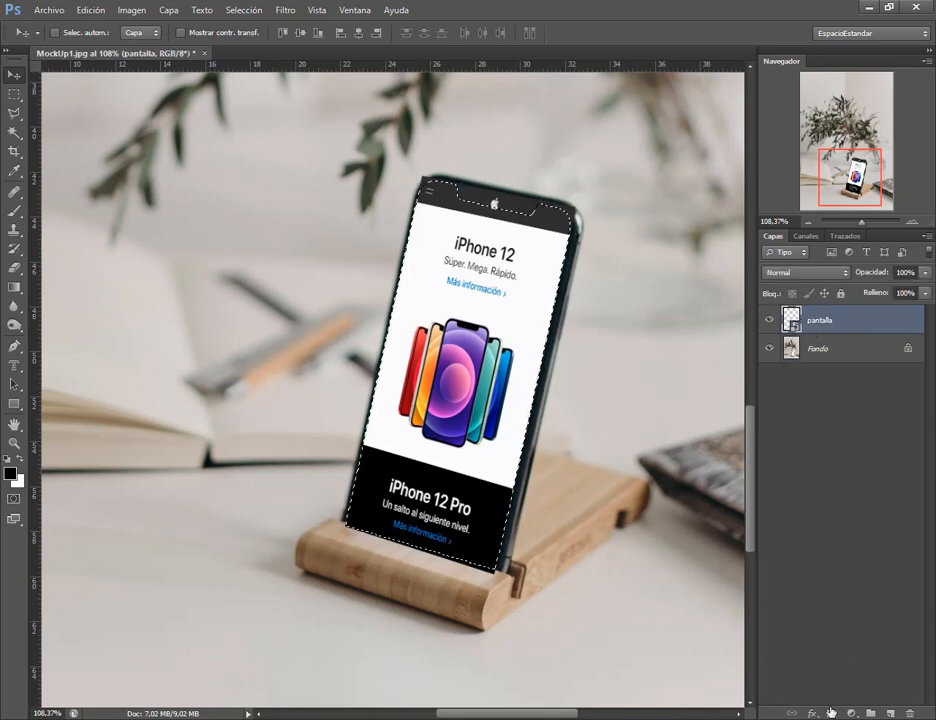
click(831, 712)
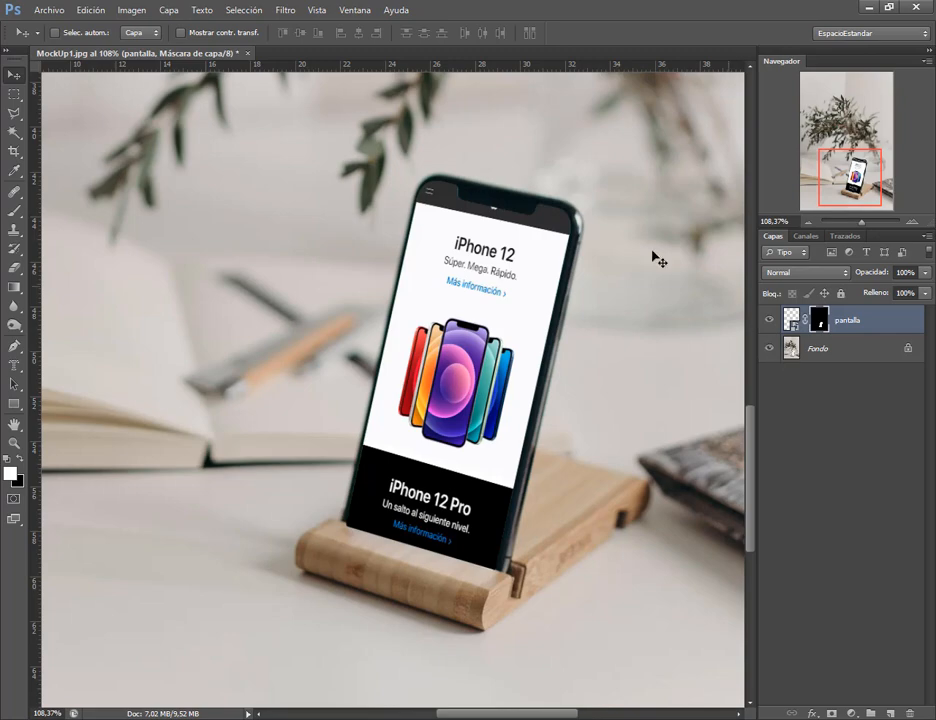
click(769, 349)
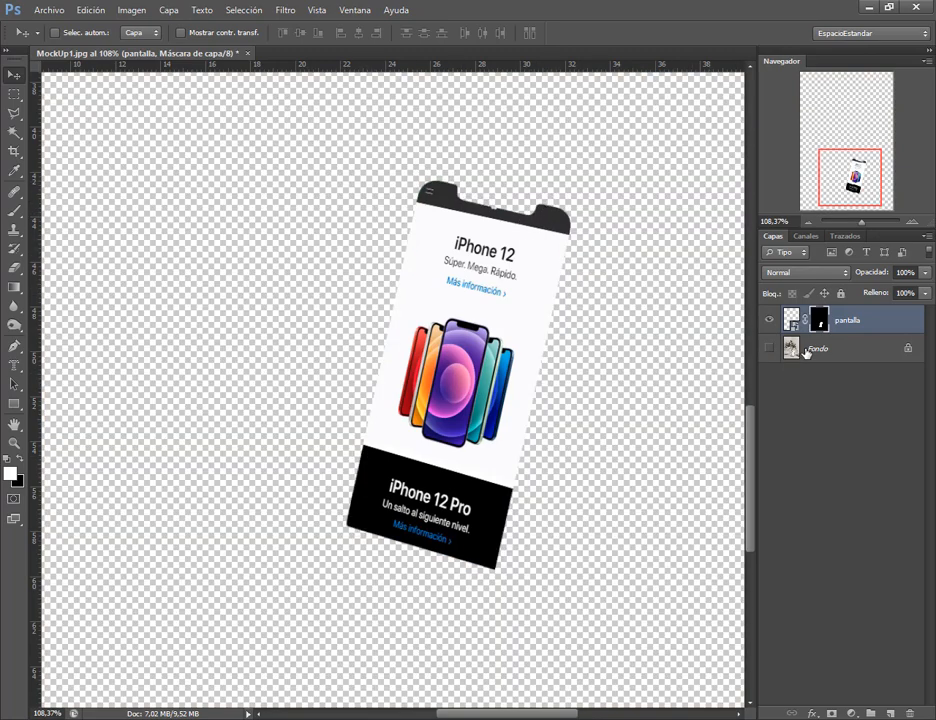
click(771, 350)
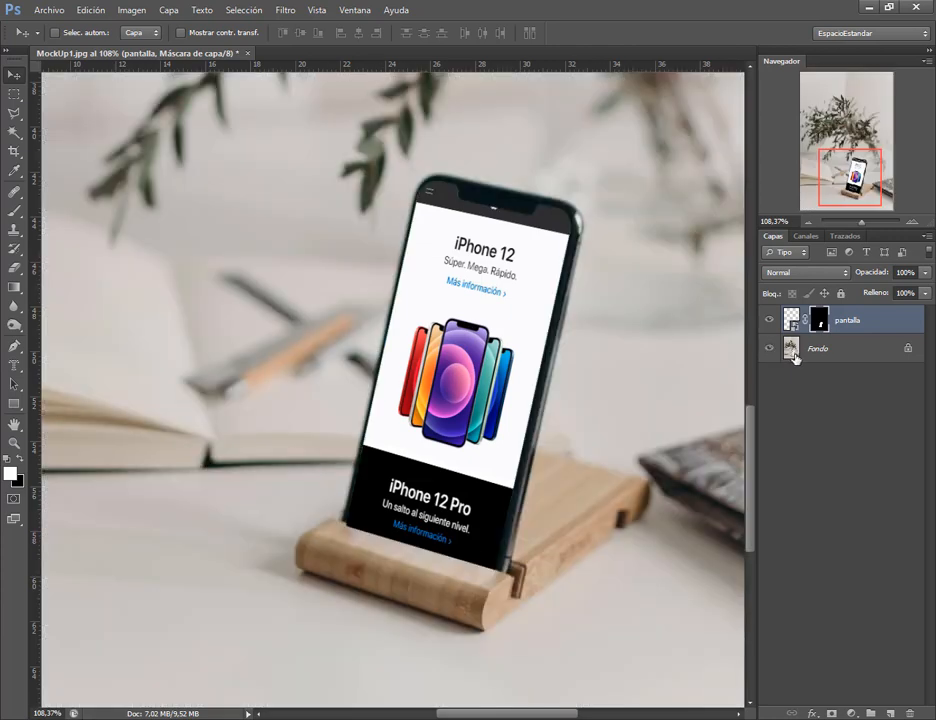
- Add a Sombra interior effect to the pantalla layer with distance 0 px, size 40 px and opacity 43%, then view the whole mockup
click(796, 352)
click(793, 324)
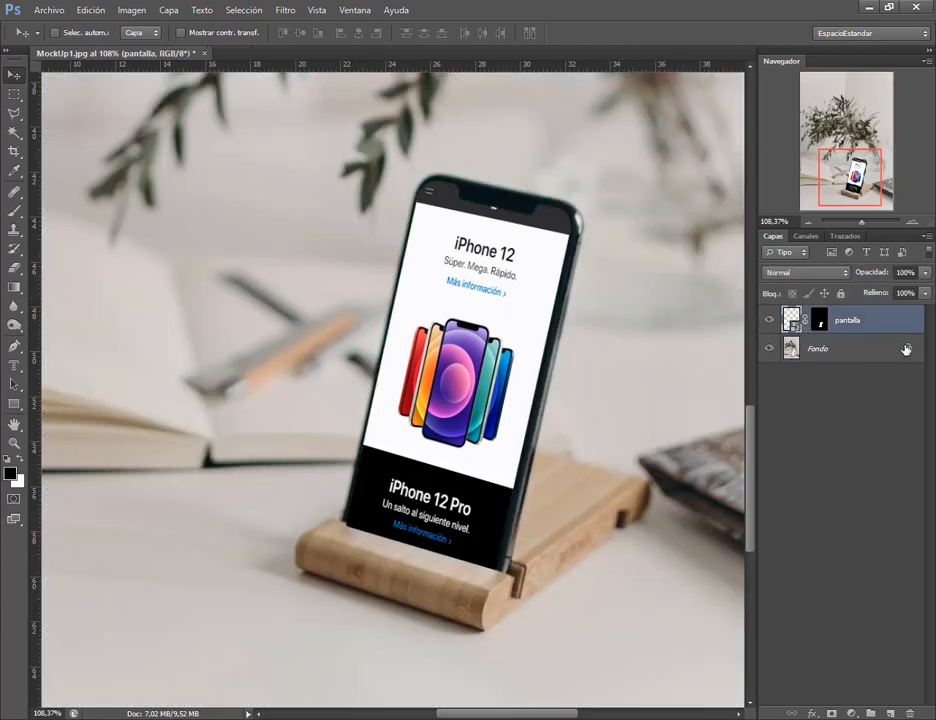
right_click(875, 331)
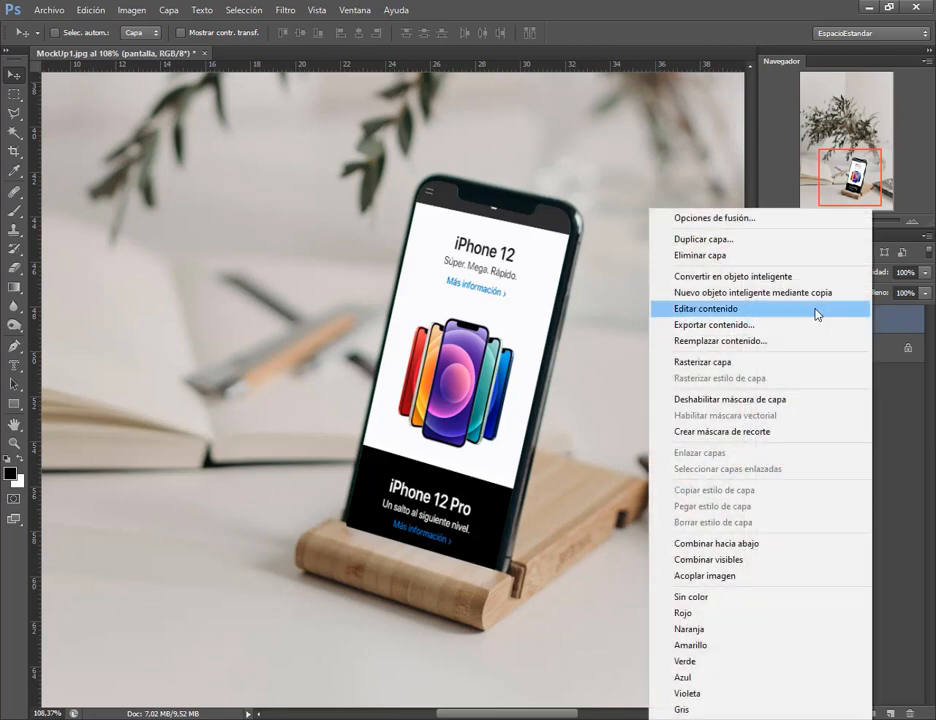
click(656, 217)
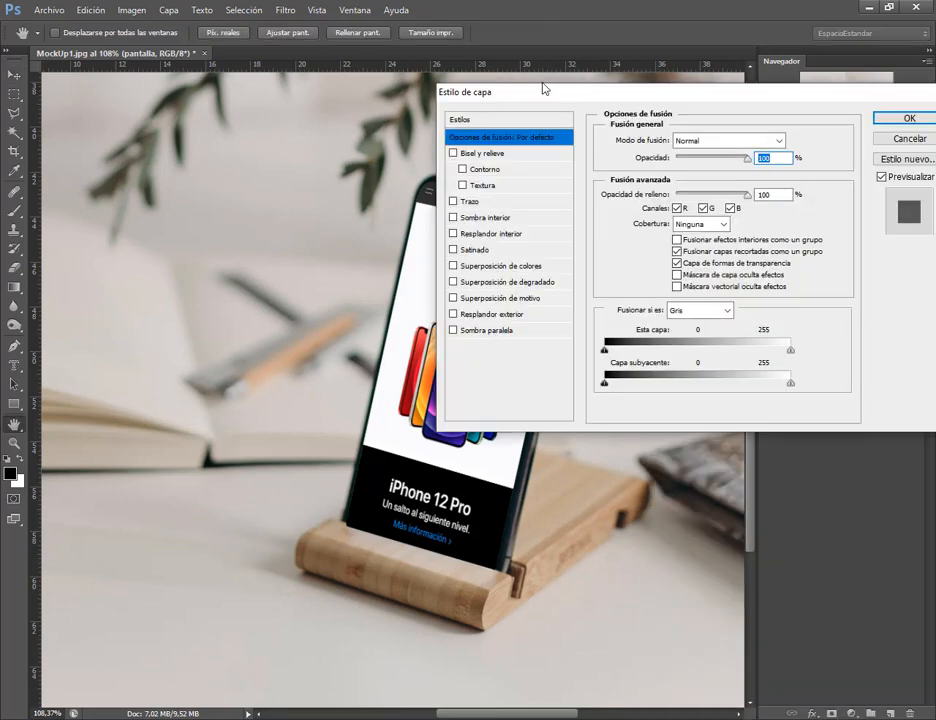
drag(543, 89, 684, 66)
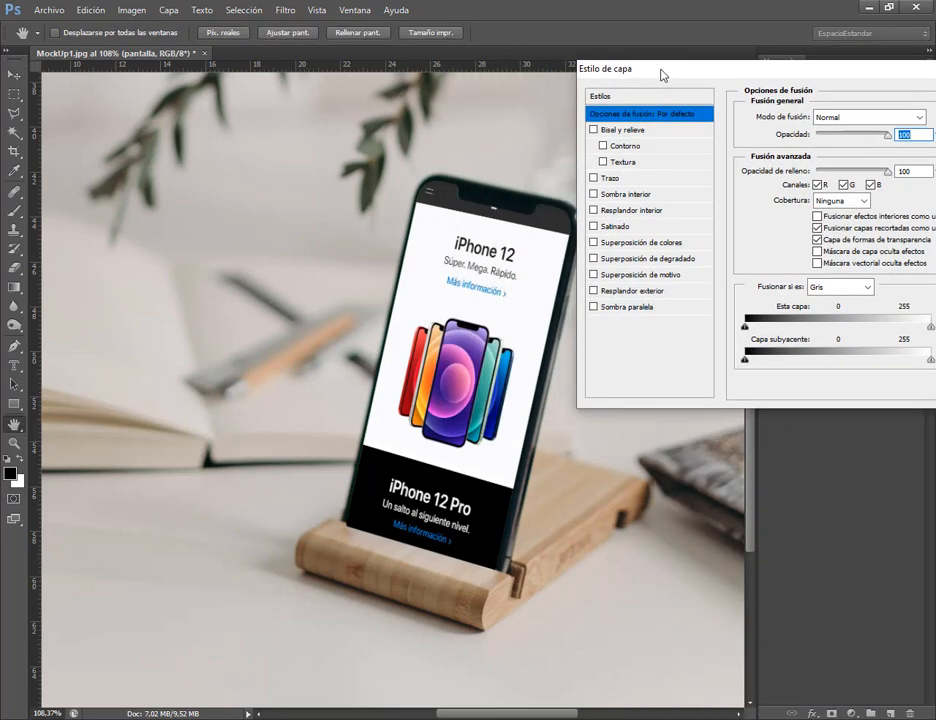
click(645, 197)
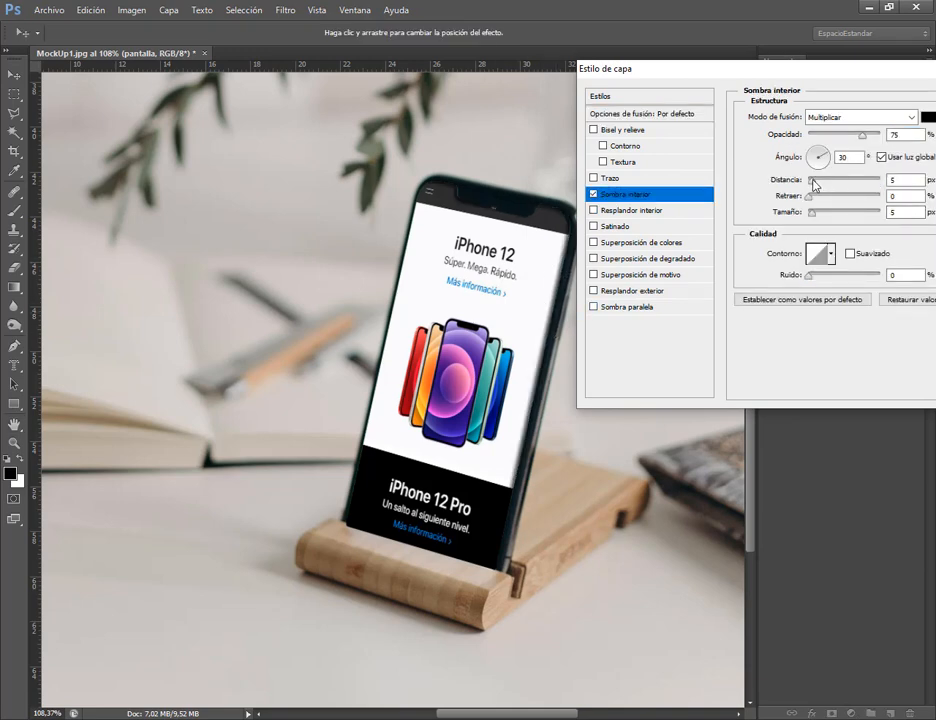
drag(814, 184, 825, 221)
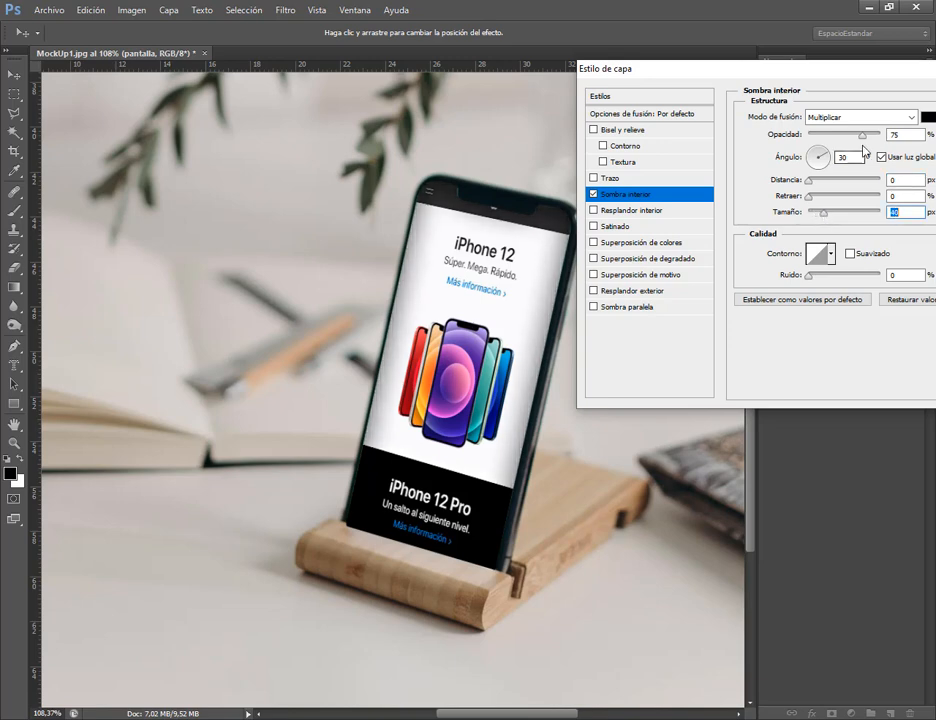
drag(861, 137, 827, 142)
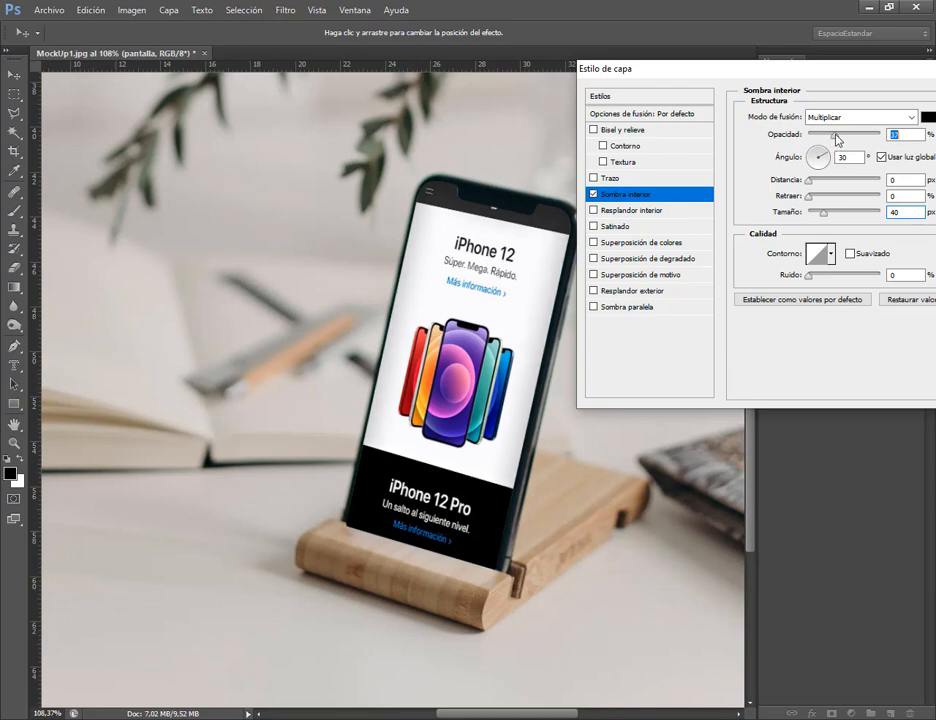
drag(826, 69, 569, 65)
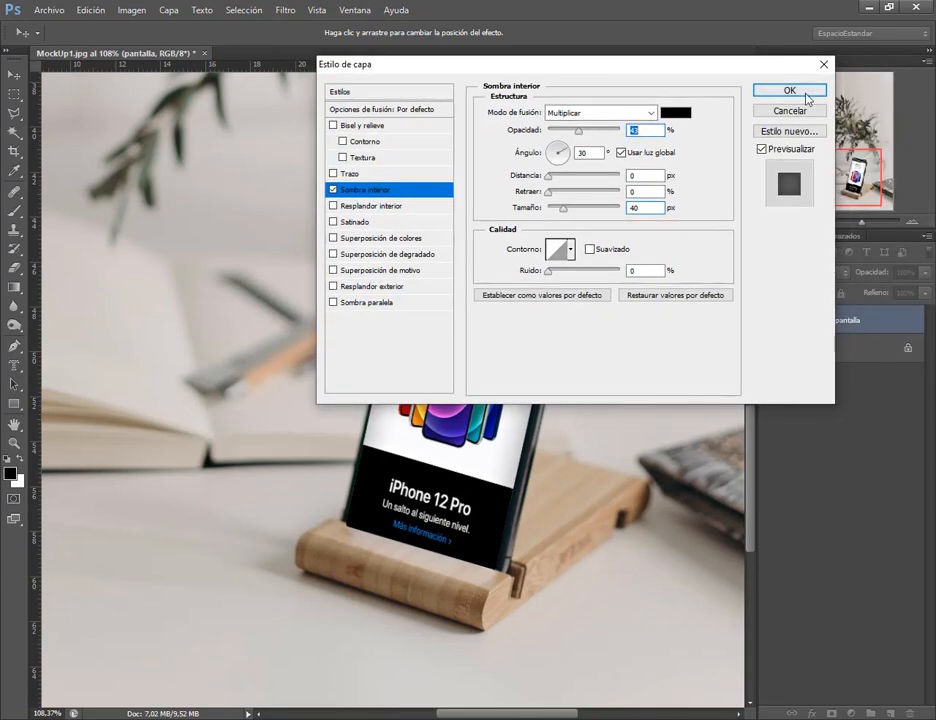
click(800, 92)
scroll(597, 391, down, 3)
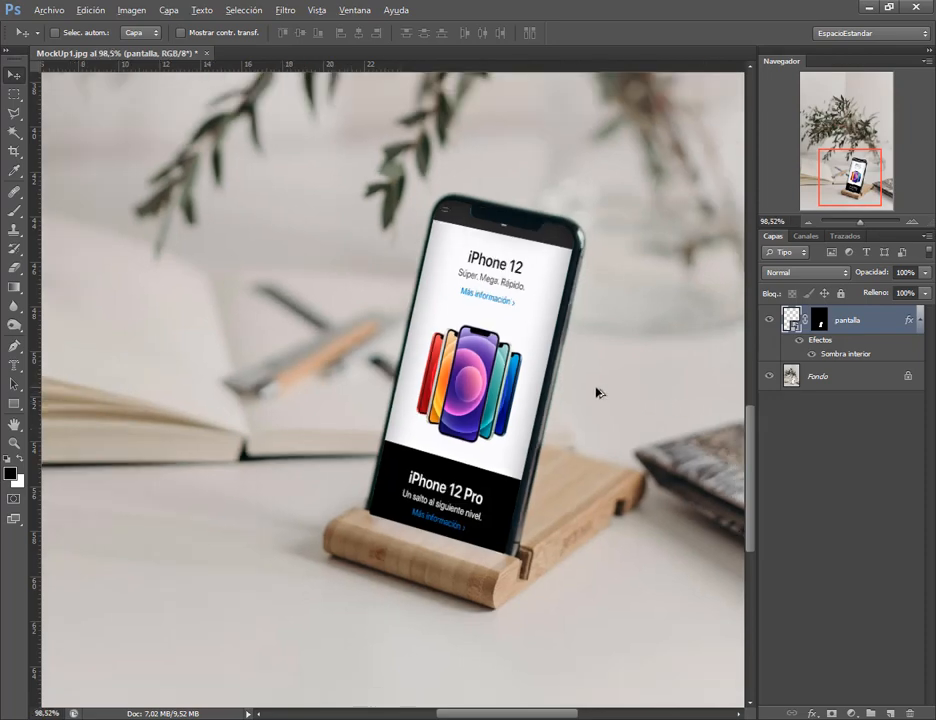
scroll(610, 388, down, 3)
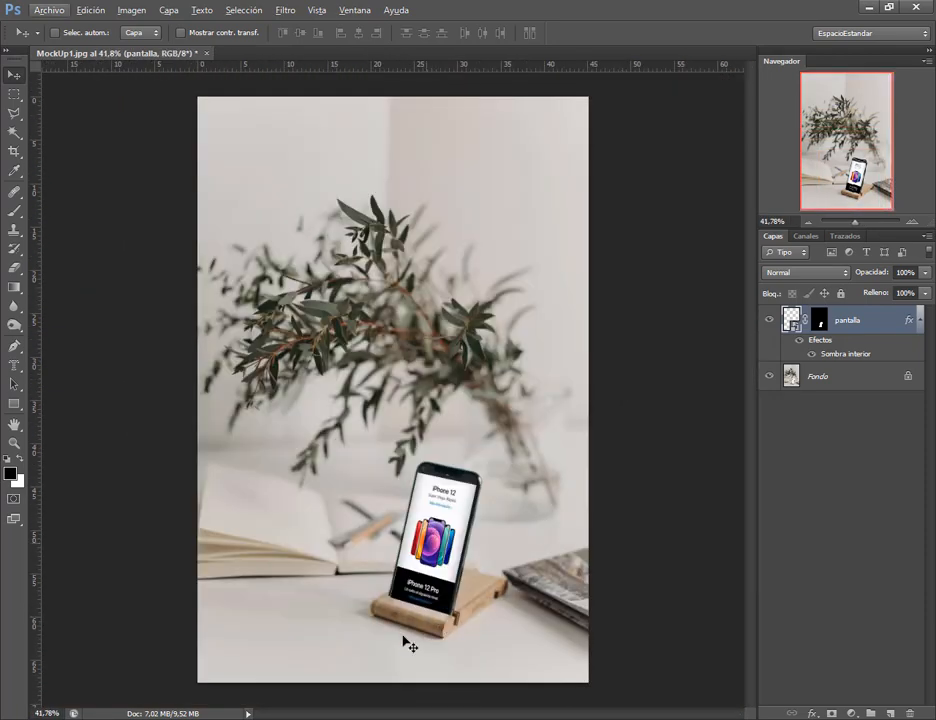
- Examine the pantalla layer's mask edge along the phone's side and the Eraser's size and hardness settings for retouching it
scroll(430, 590, up, 3)
scroll(435, 580, up, 5)
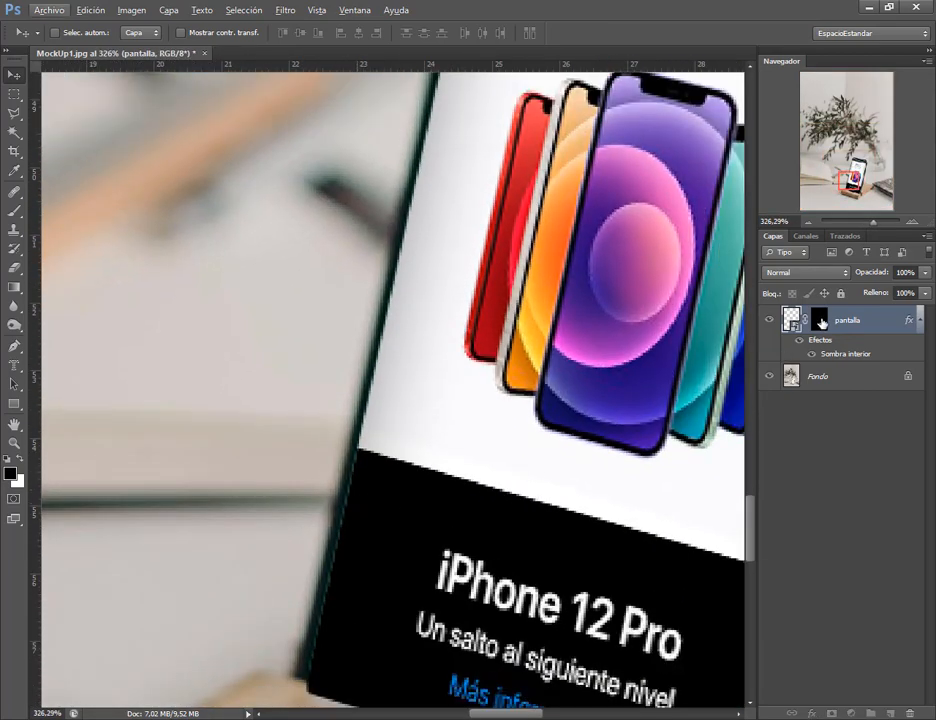
click(820, 320)
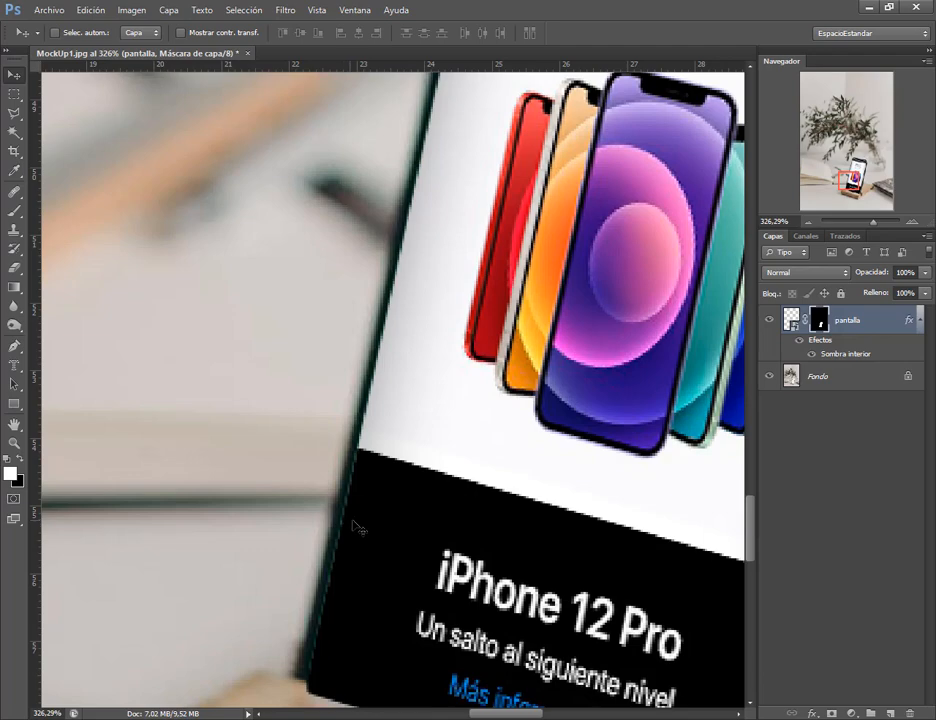
key(b)
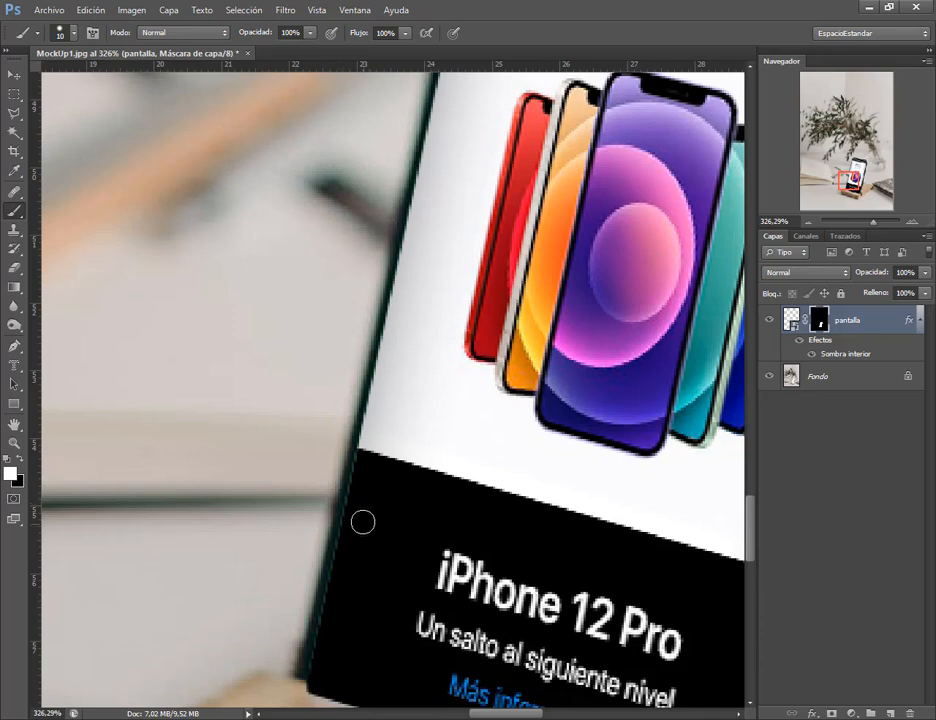
key(e)
mouse_move(385, 387)
mouse_down()
mouse_move(322, 391)
mouse_move(202, 364)
mouse_up()
right_click(249, 368)
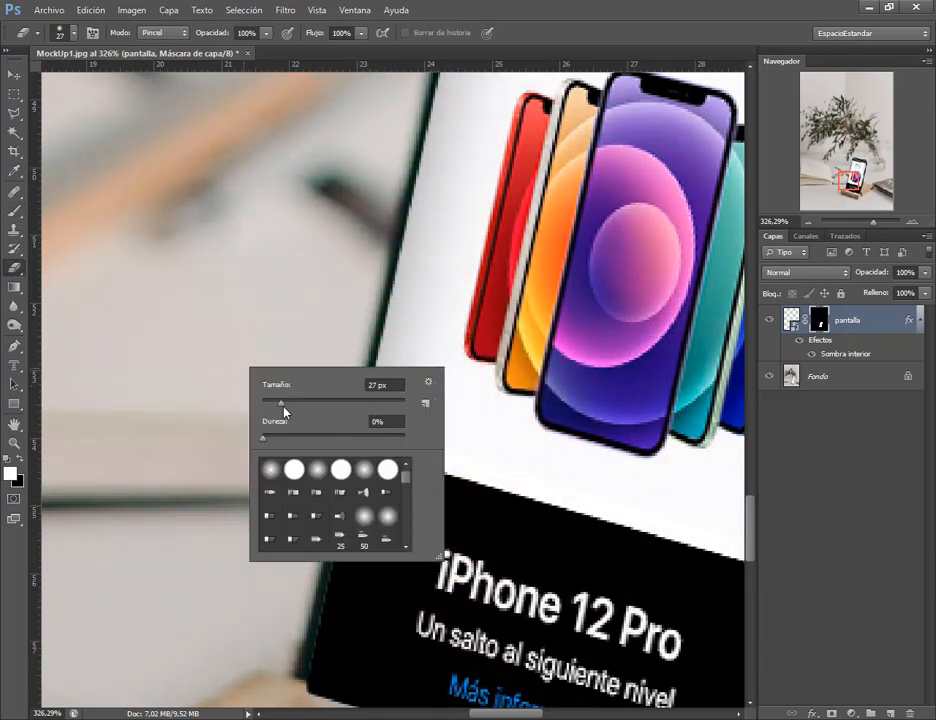
click(370, 437)
click(594, 5)
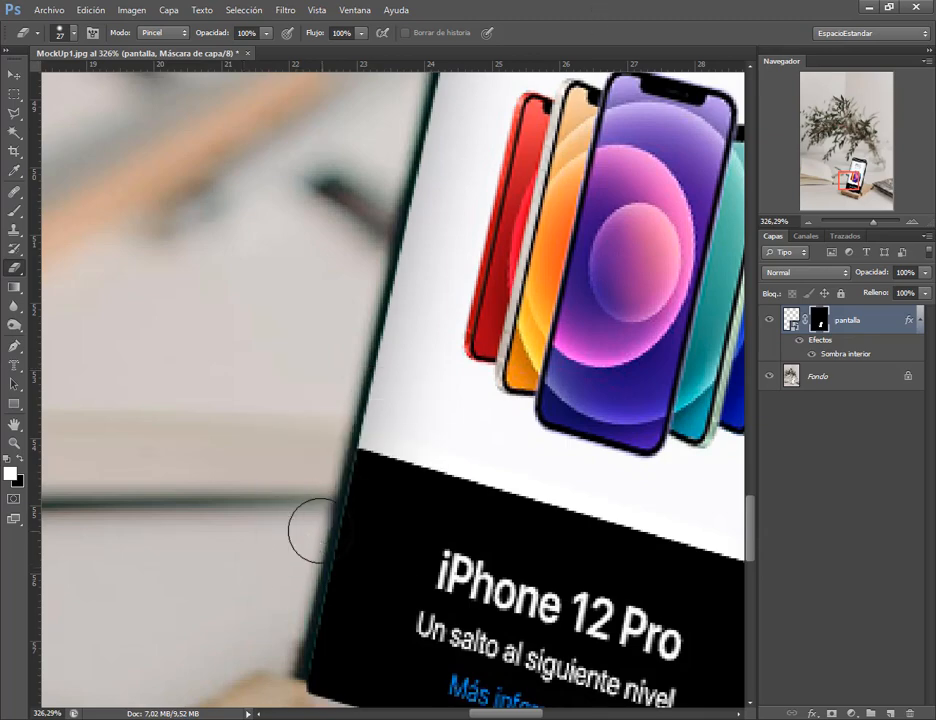
click(13, 74)
scroll(657, 455, down, 3)
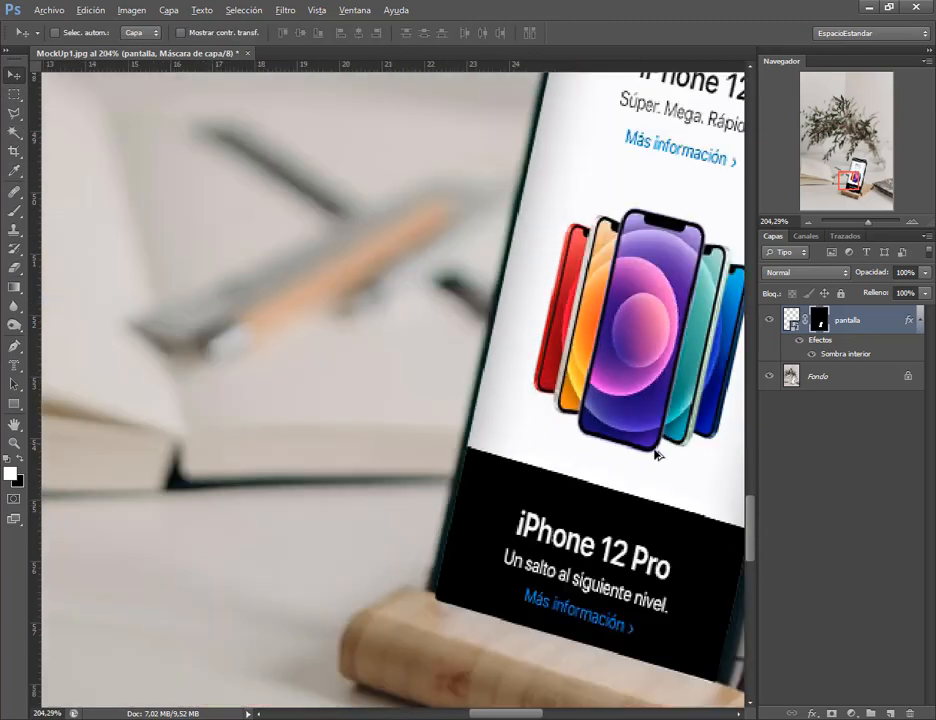
scroll(657, 455, down, 5)
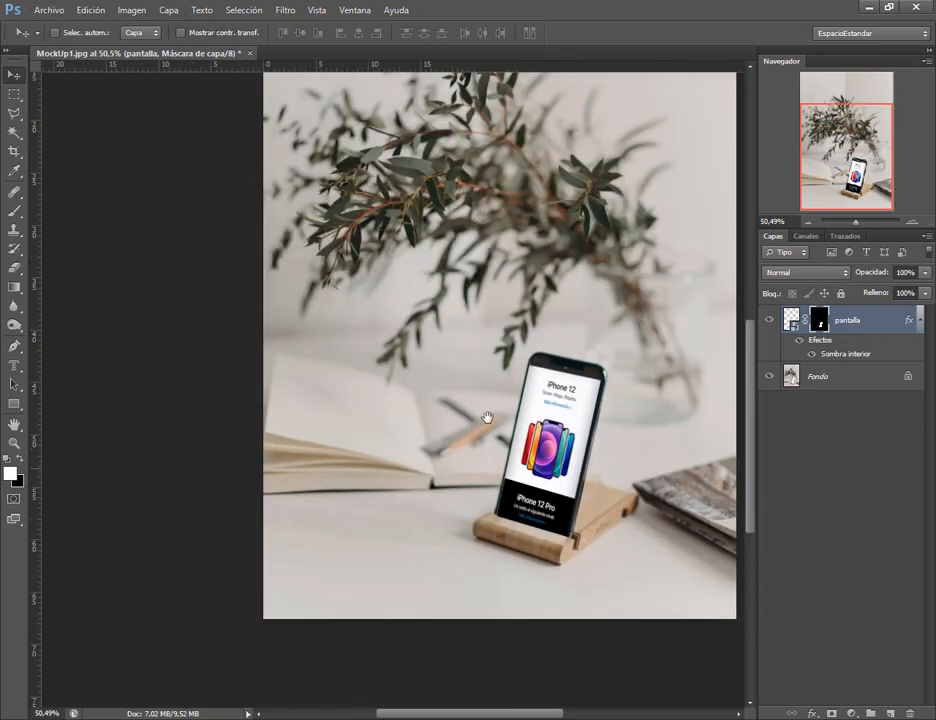
drag(487, 417, 397, 362)
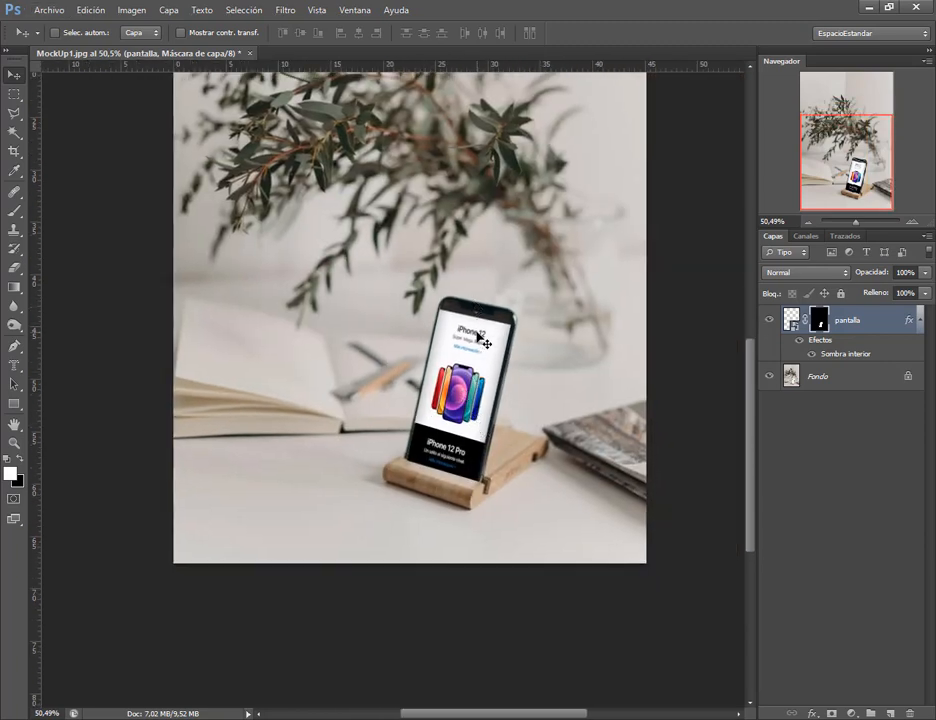
- Open the contents of the pantalla smart object for editing
click(794, 322)
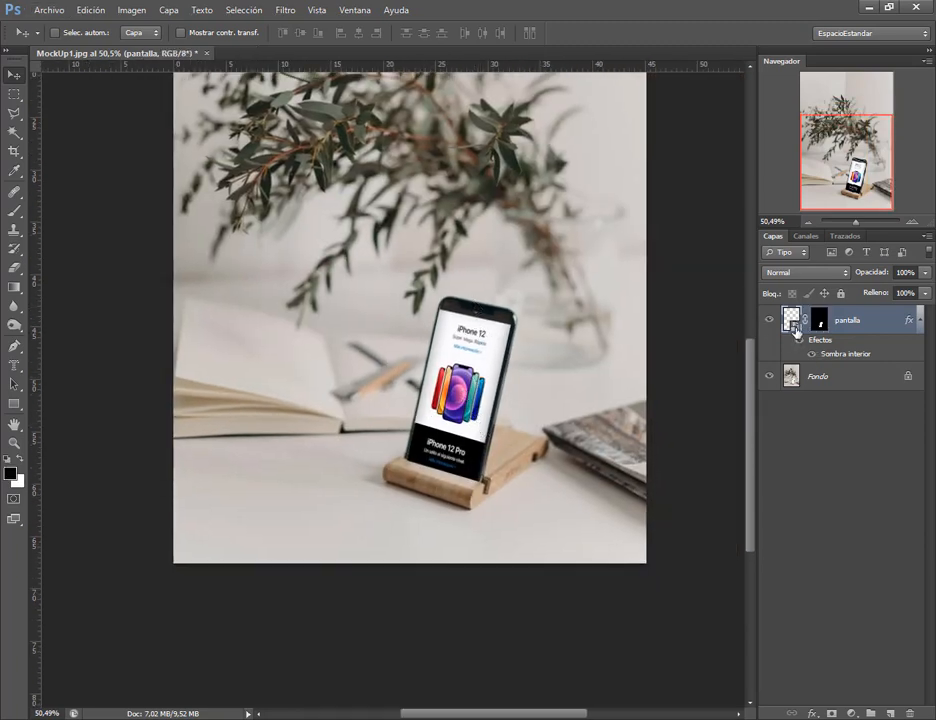
double_click(795, 330)
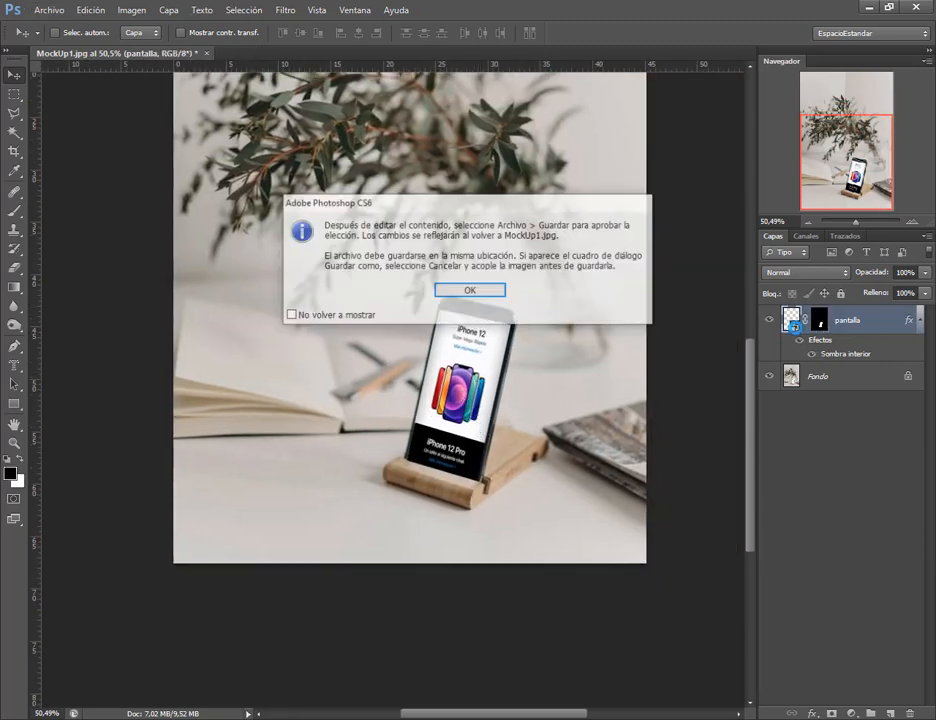
click(471, 292)
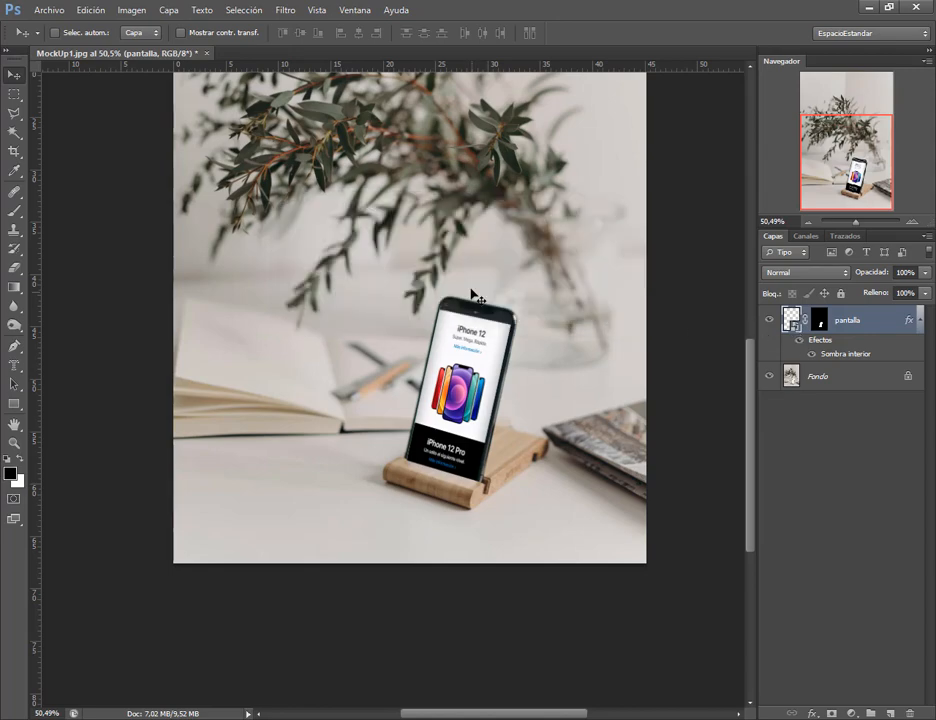
click(534, 340)
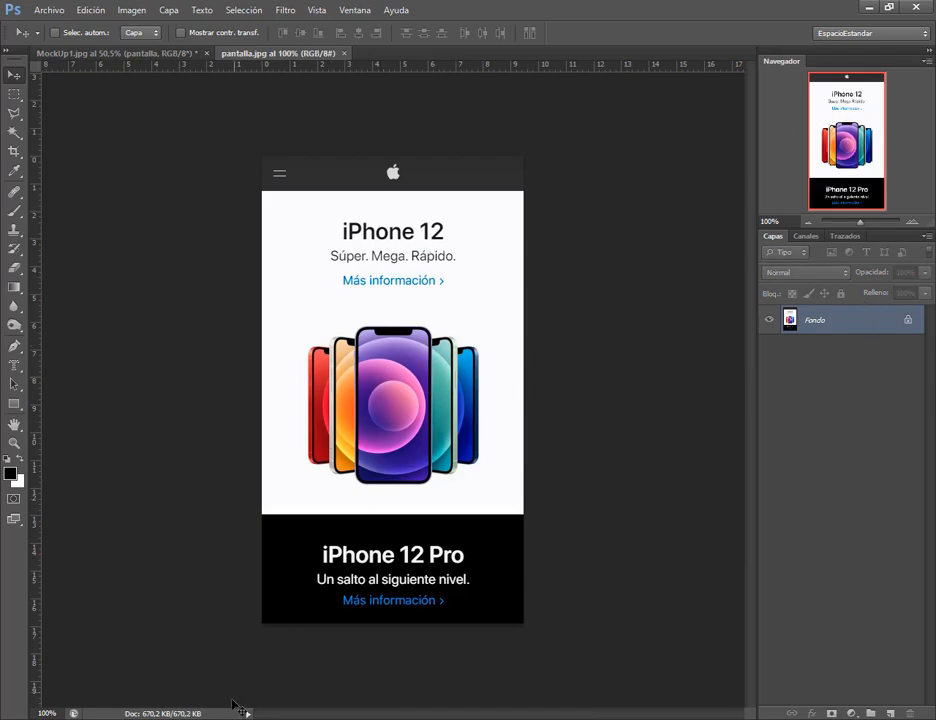
- Place the pantalla2 image over the whole canvas of pantalla.jpg and delete the original Fondo layer beneath it
key(alt+Tab)
drag(889, 180, 424, 524)
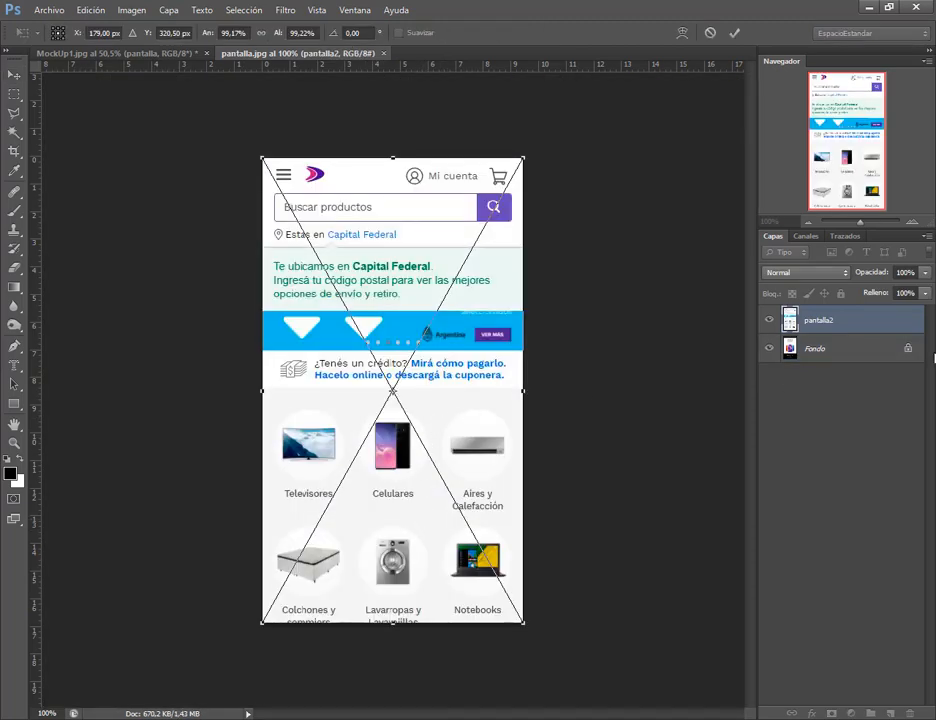
key(Return)
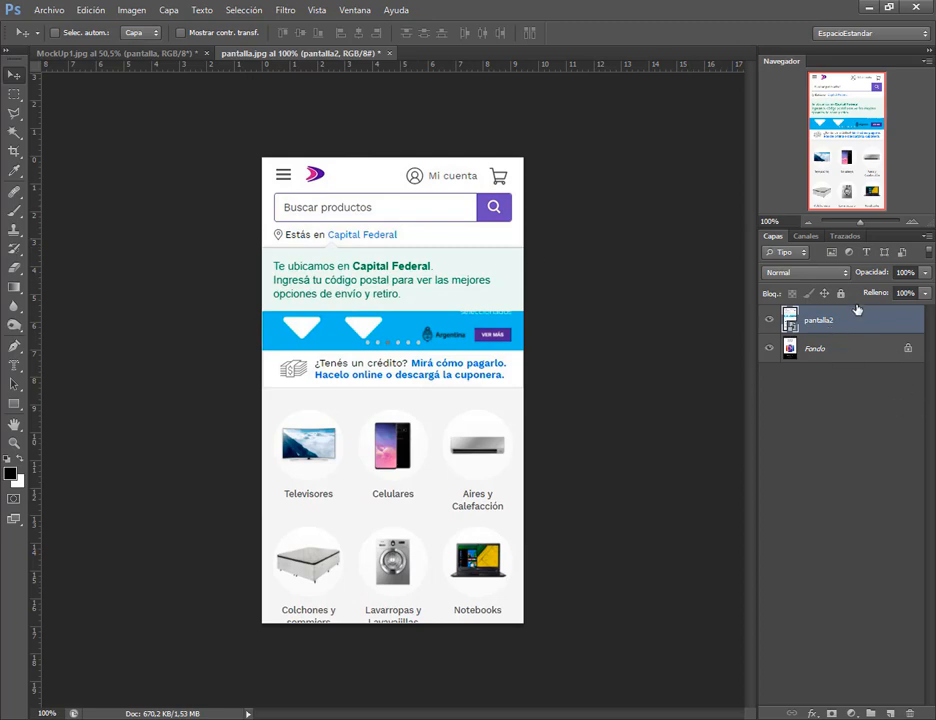
click(849, 355)
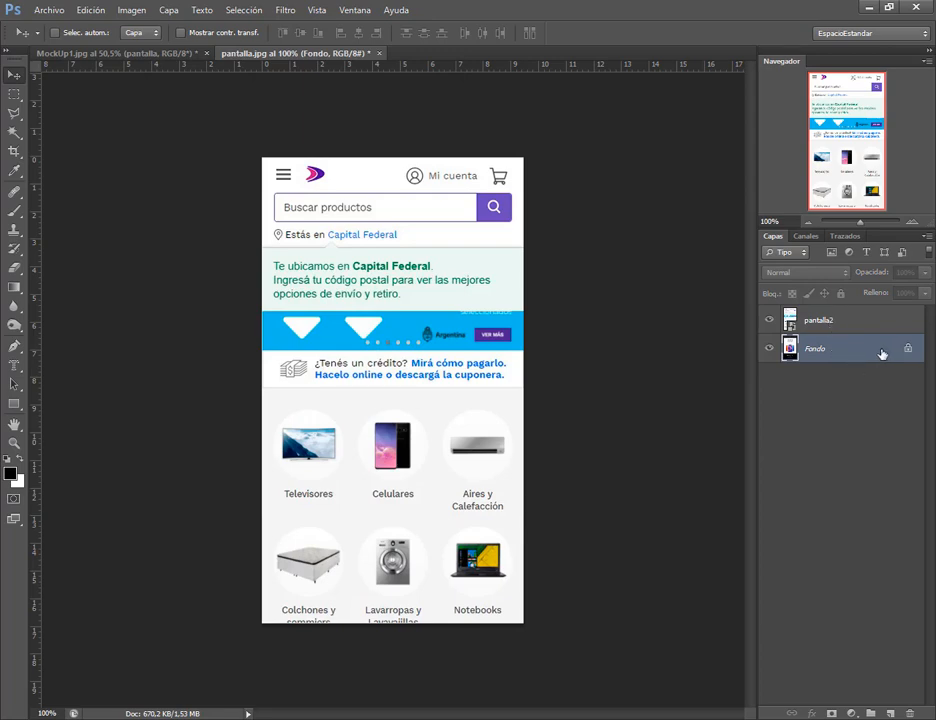
drag(836, 368, 909, 713)
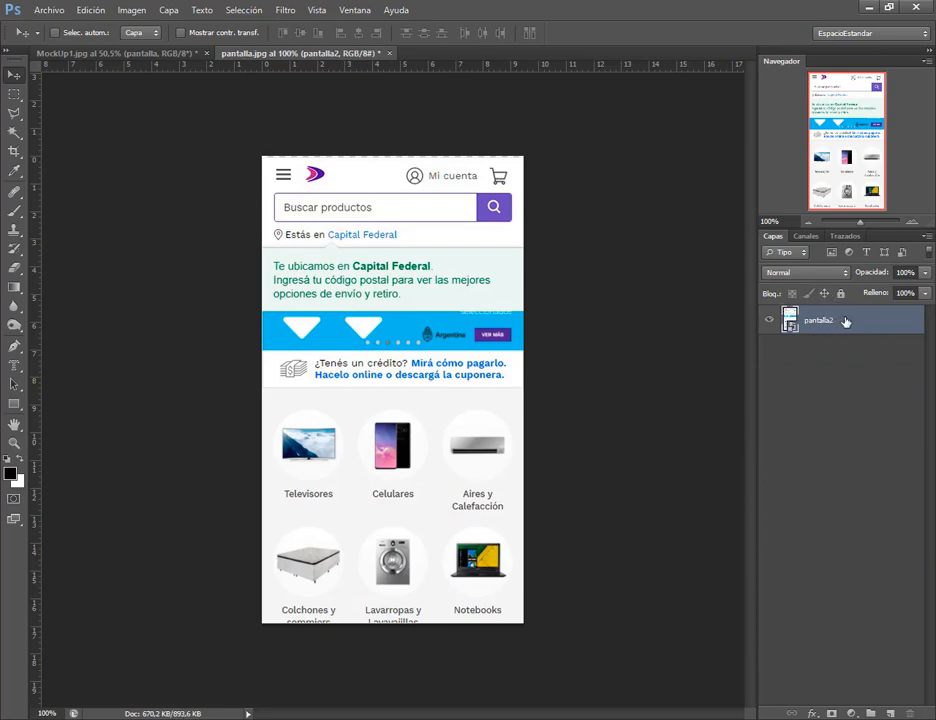
- Try converting the pantalla2 layer into a background layer, and undo back to the separate original background layer
click(172, 14)
mouse_move(334, 26)
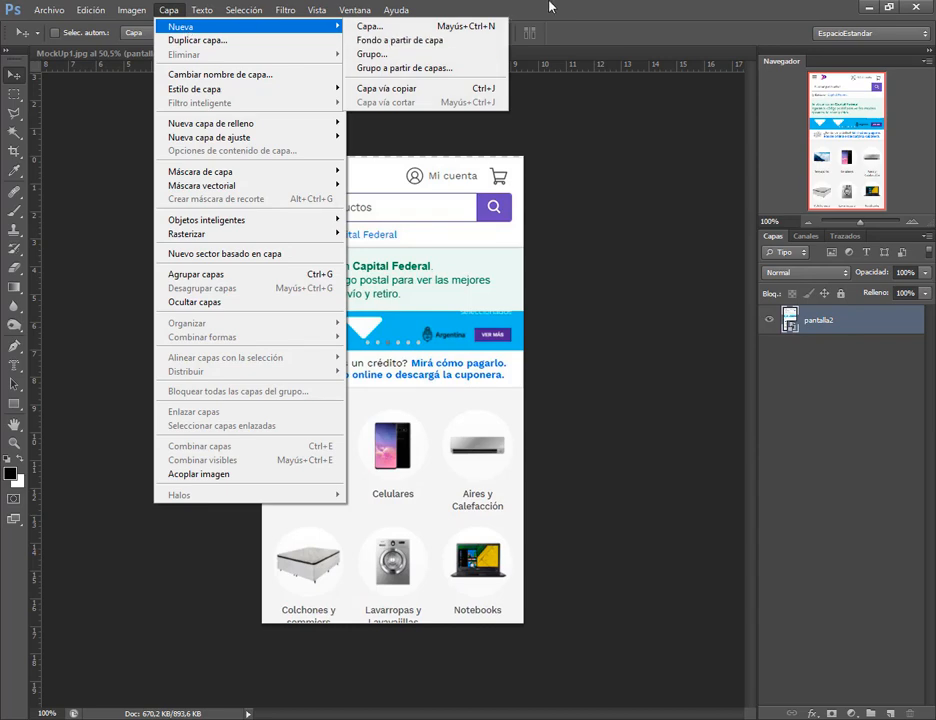
click(429, 41)
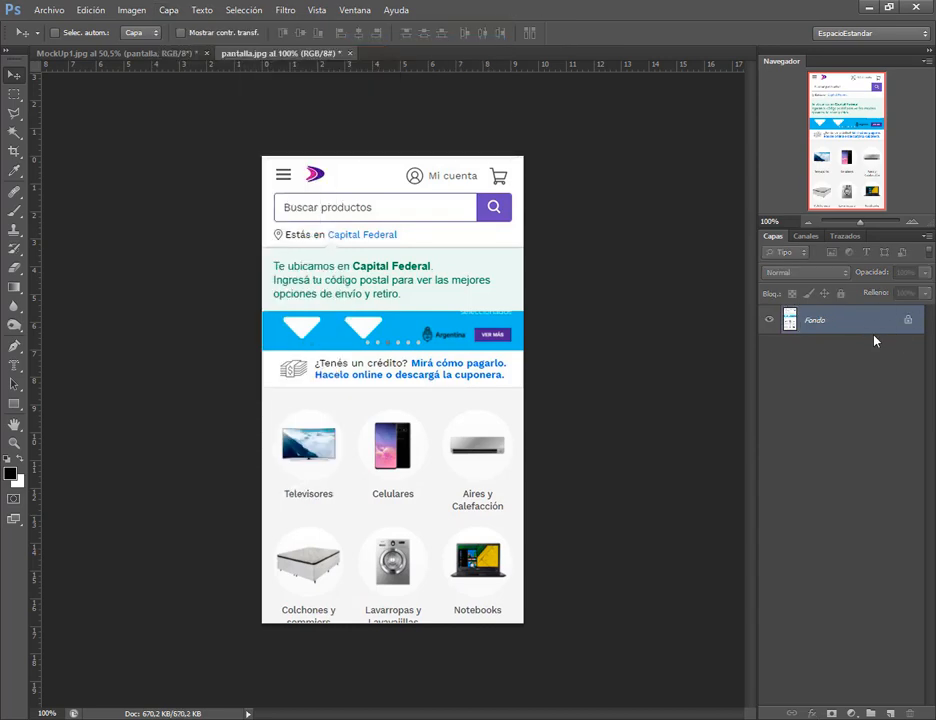
key(ctrl+alt+z)
key(ctrl+alt+z)
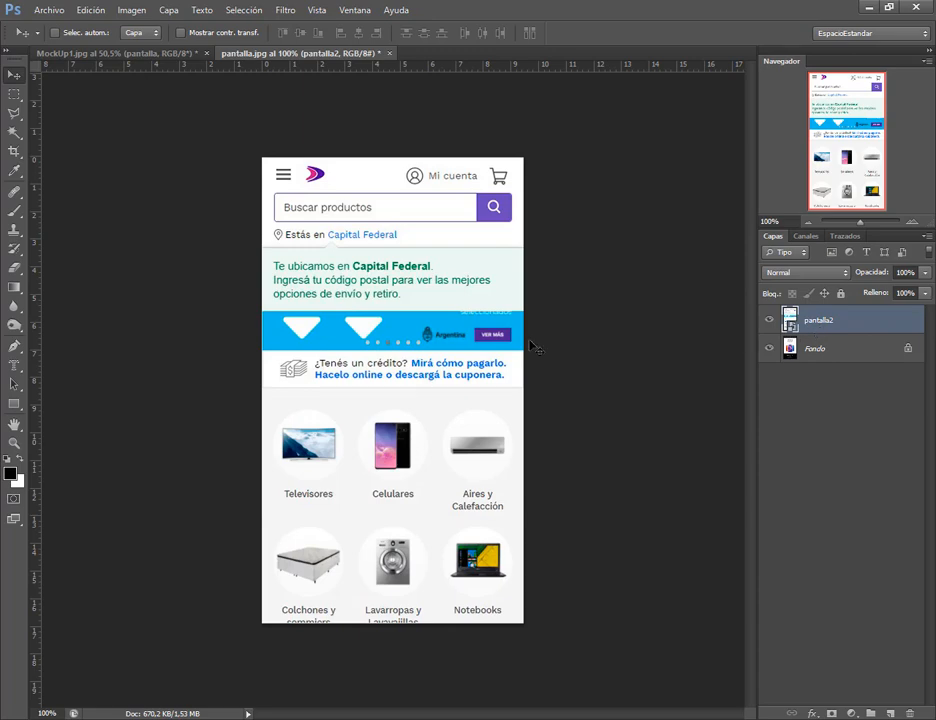
- Merge the visible layers of pantalla.jpg and save it as a progressive JPEG at maximum quality 12
click(167, 10)
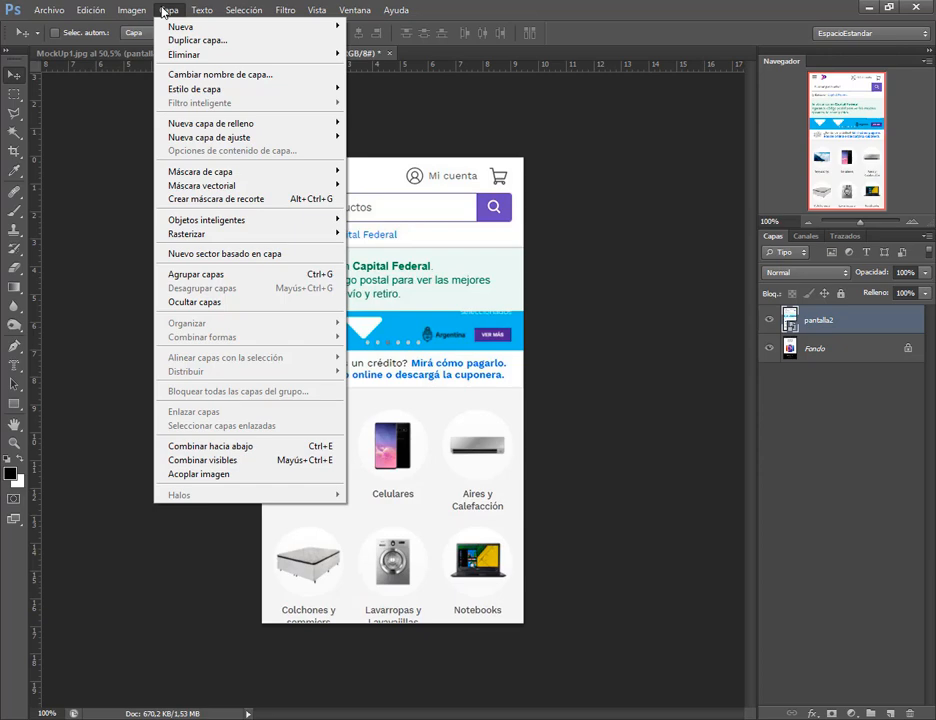
click(288, 461)
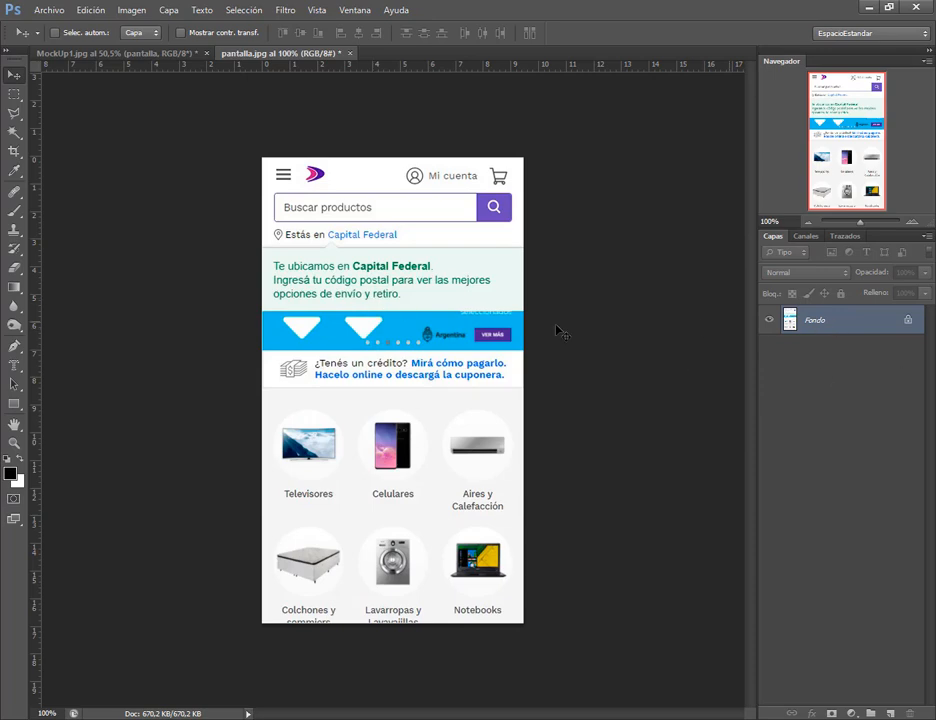
click(45, 12)
click(129, 172)
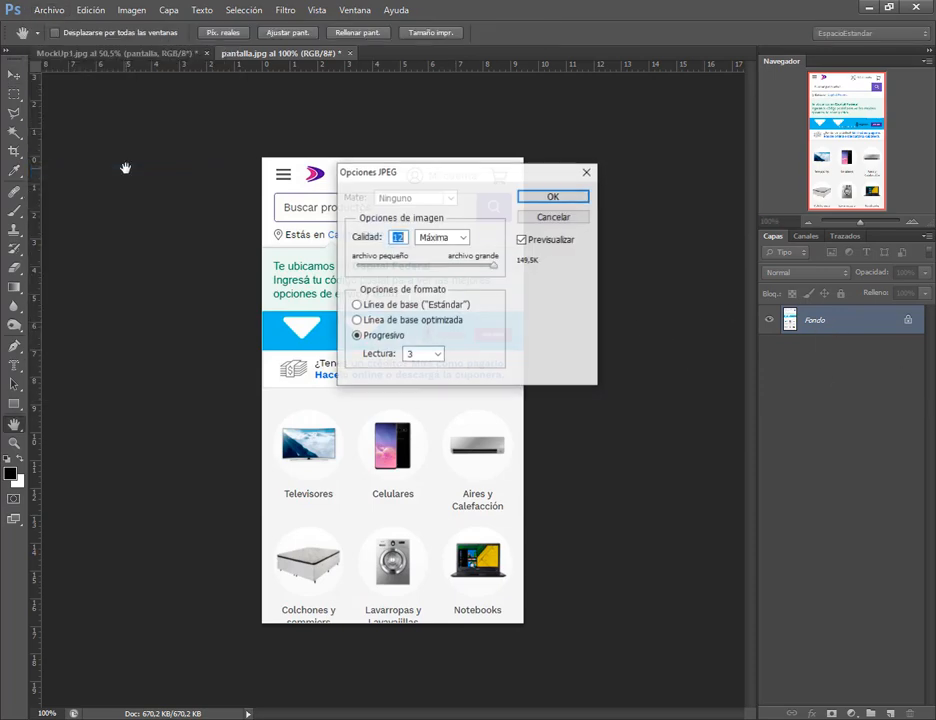
click(582, 199)
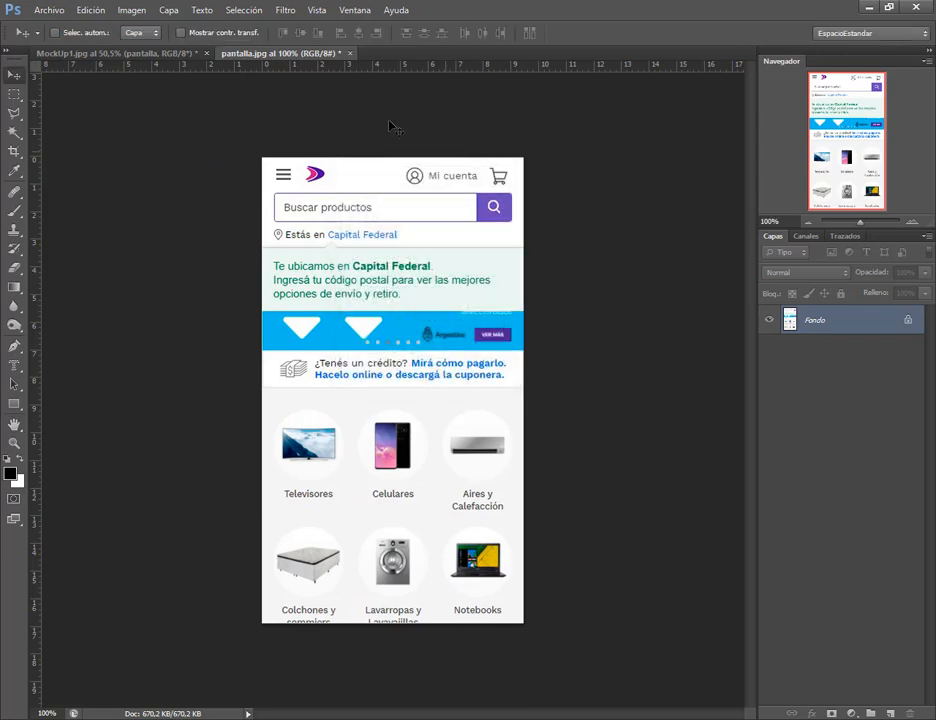
- Close pantalla.jpg to return to MockUp1.jpg and show the whole mockup image
click(344, 53)
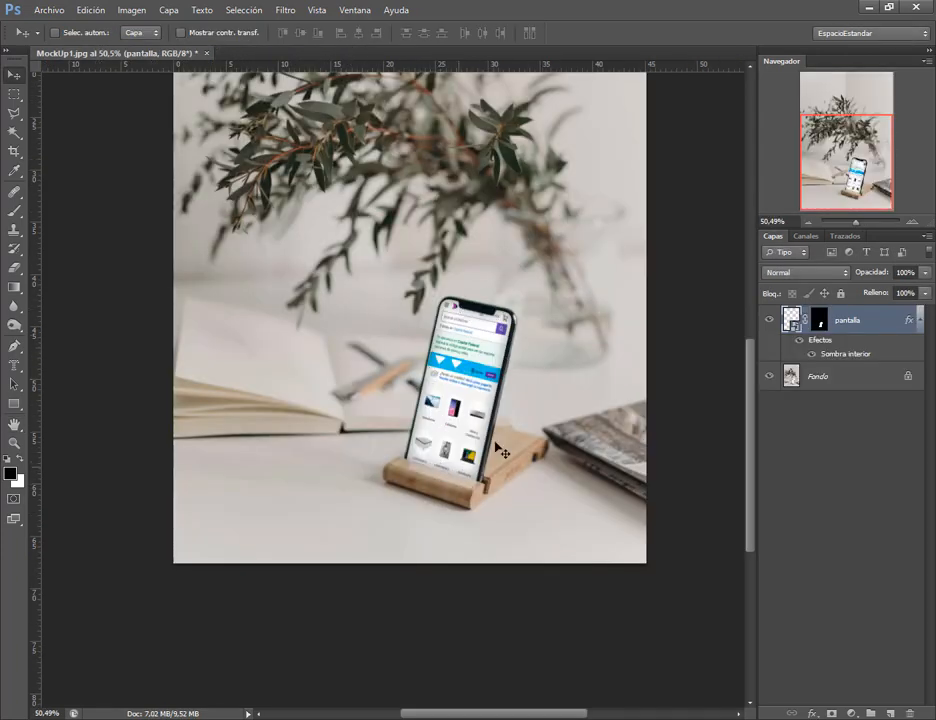
click(809, 224)
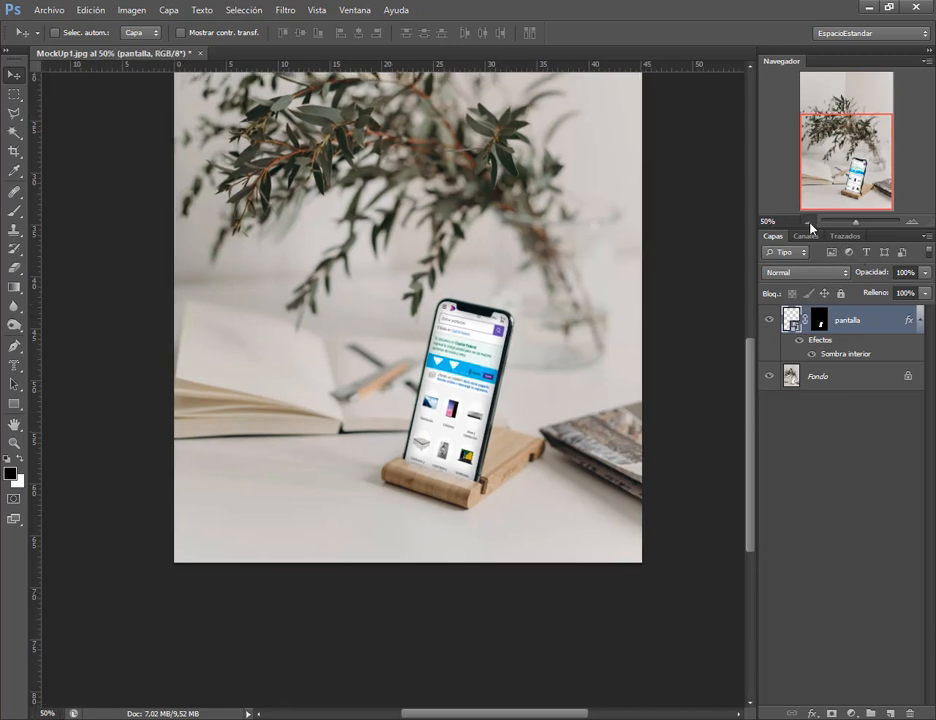
click(809, 224)
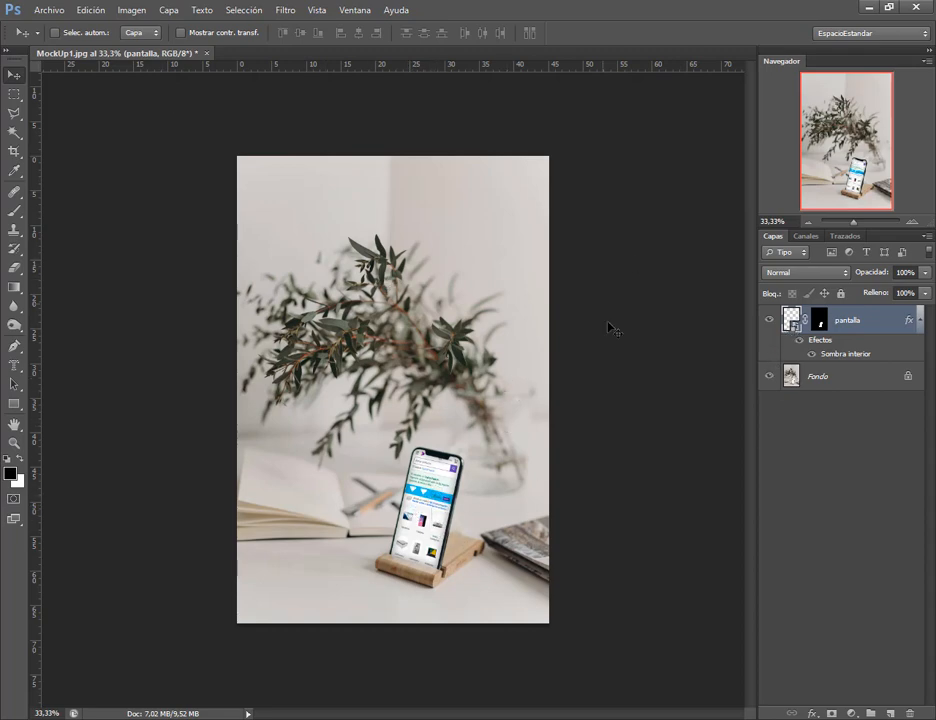
- Open the pantalla smart object's contents without modifying its color profile, and go back to the MockUp1.jpg document
double_click(792, 320)
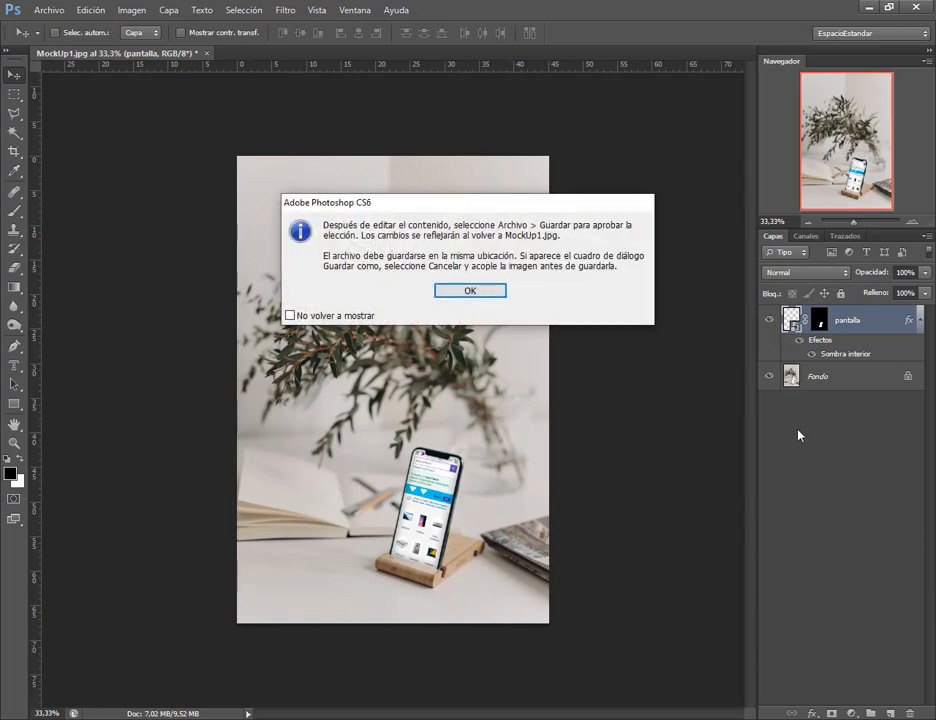
click(455, 300)
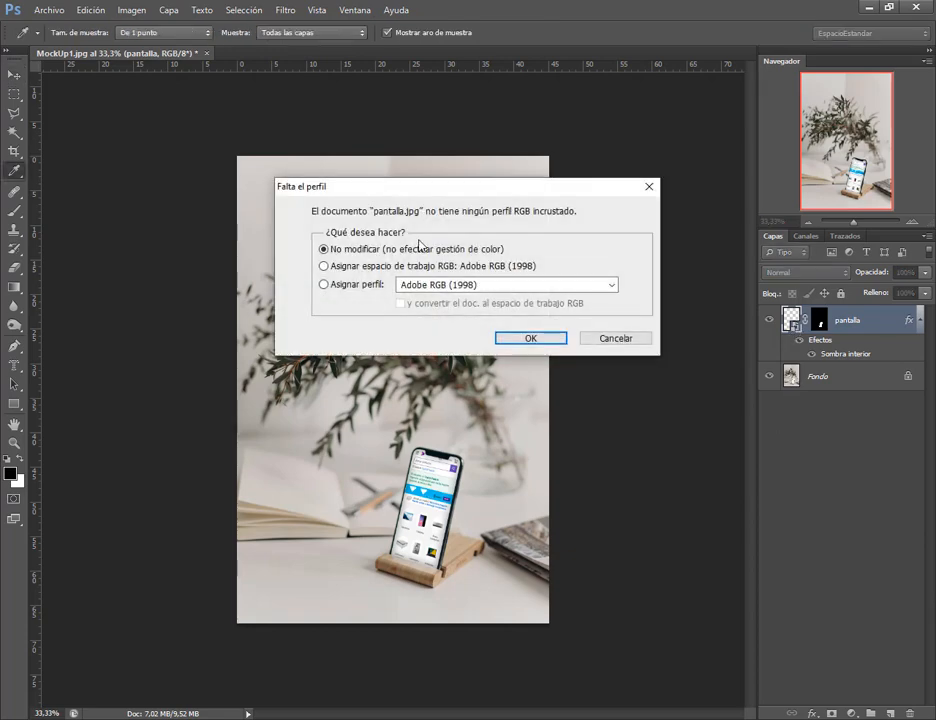
click(535, 336)
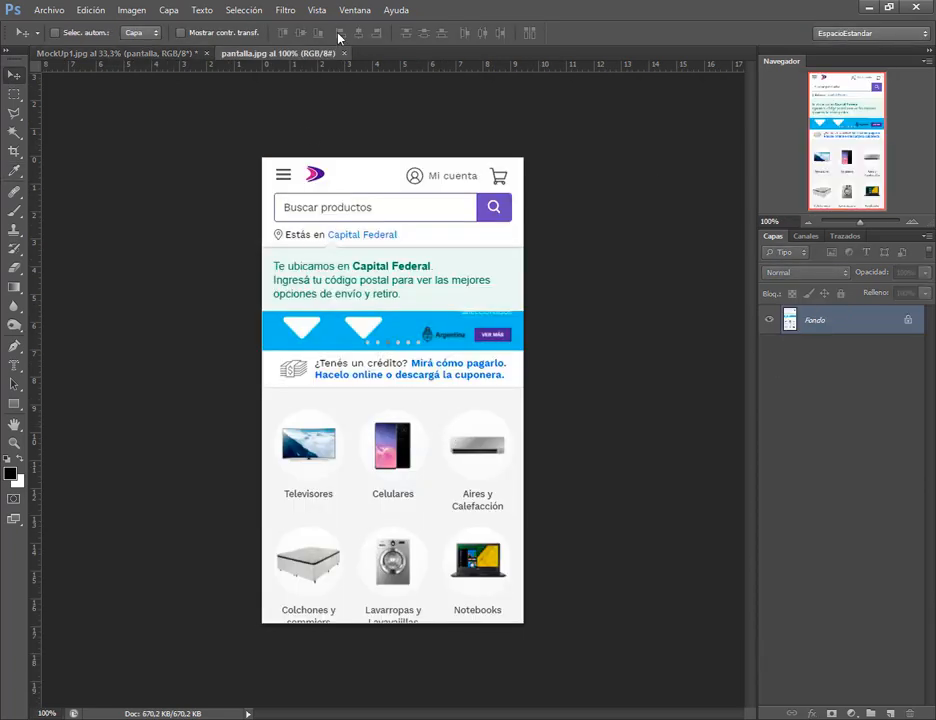
click(167, 53)
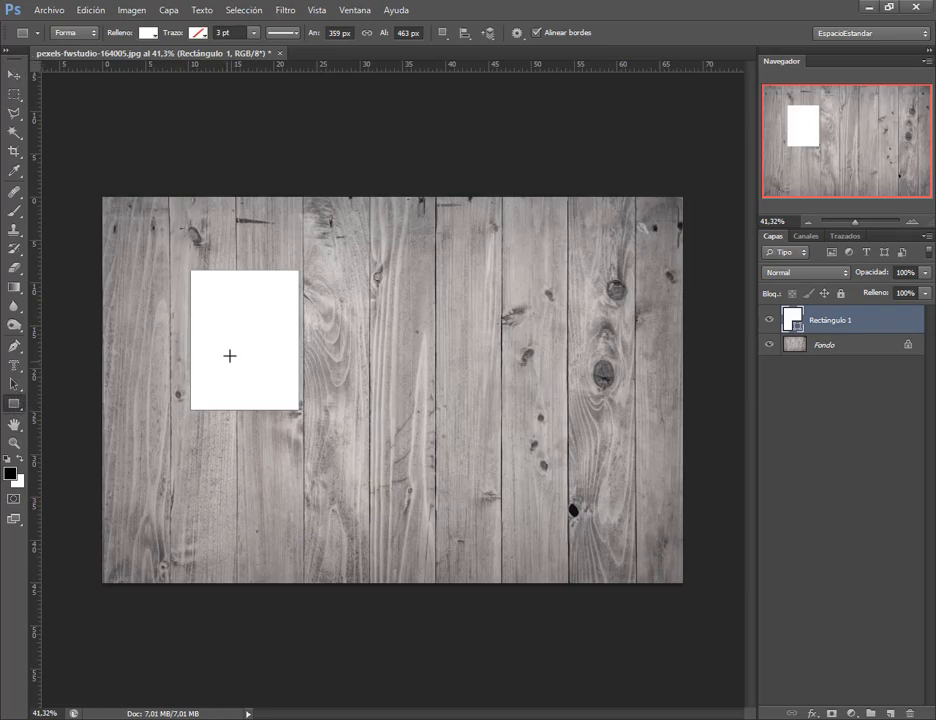
- Apply a solid black stroke to the white rectangle on the wood background
click(201, 33)
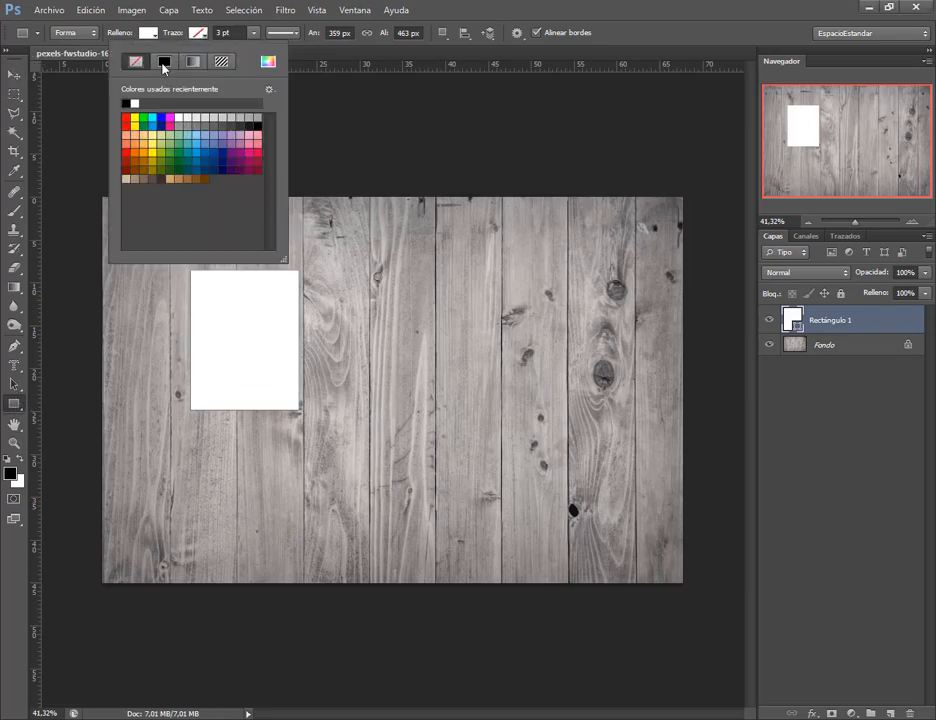
click(164, 63)
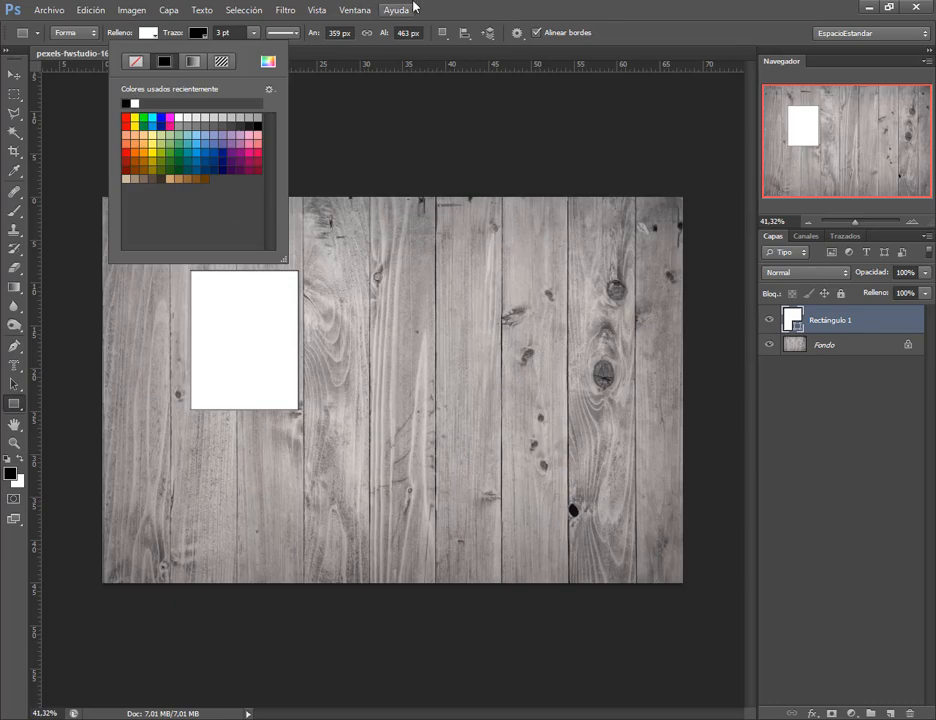
click(218, 342)
- Move the white rectangle slightly to the right with the Path Selection tool
key(a)
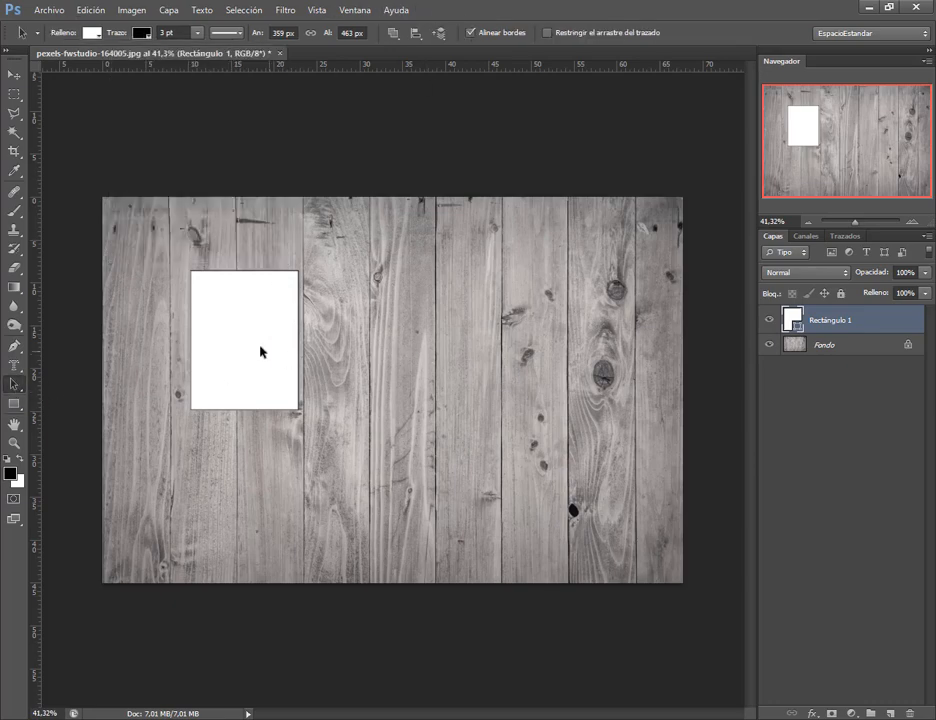
drag(280, 326, 298, 328)
click(408, 331)
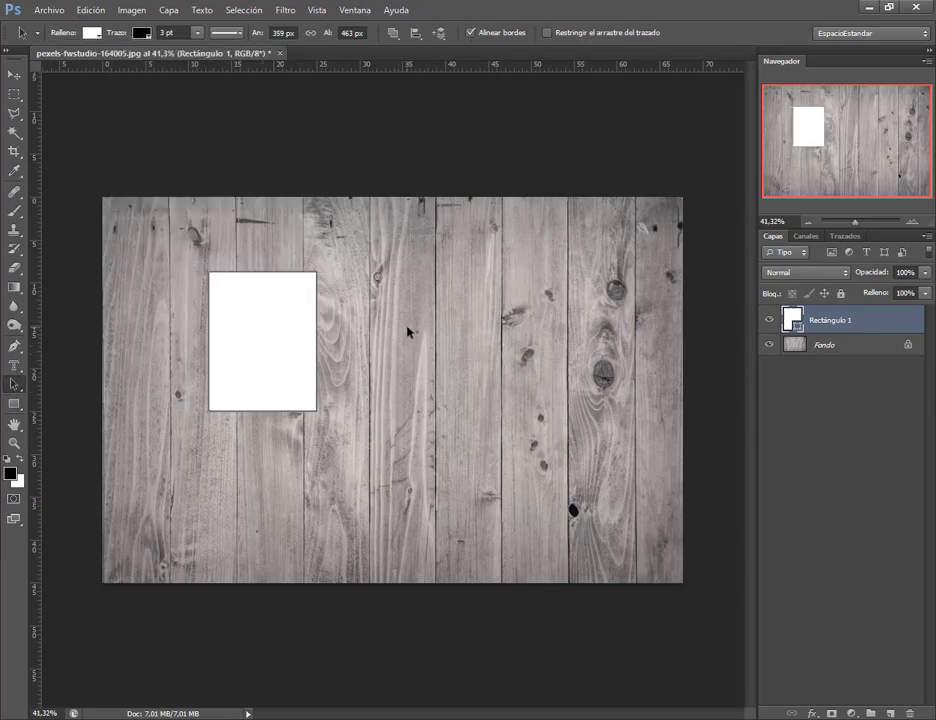
- Remove the stroke from the white rectangle
scroll(278, 346, up, 3)
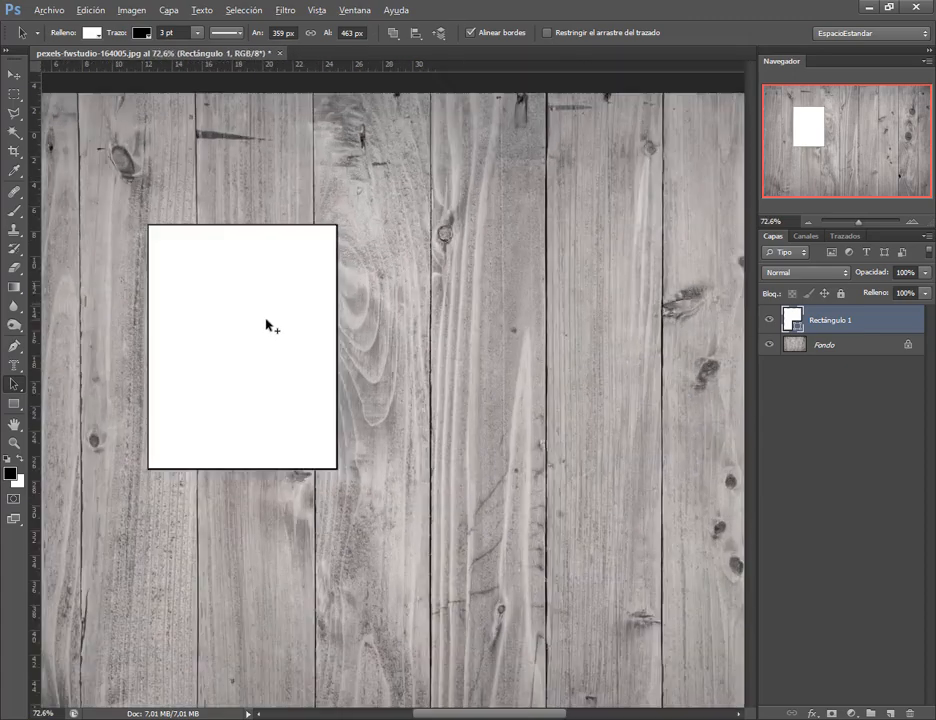
click(278, 334)
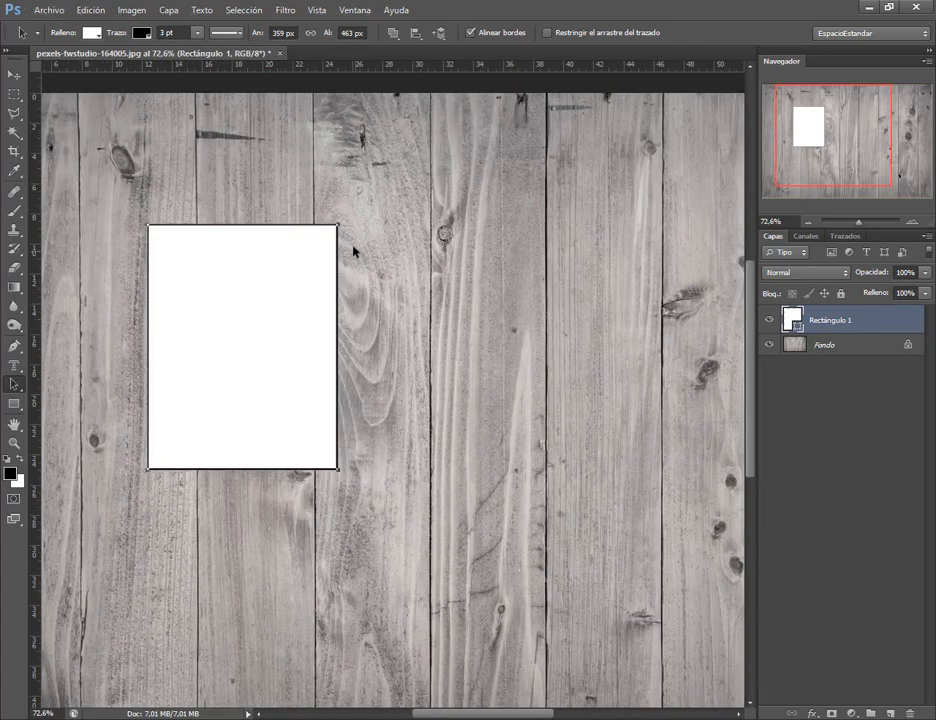
click(143, 35)
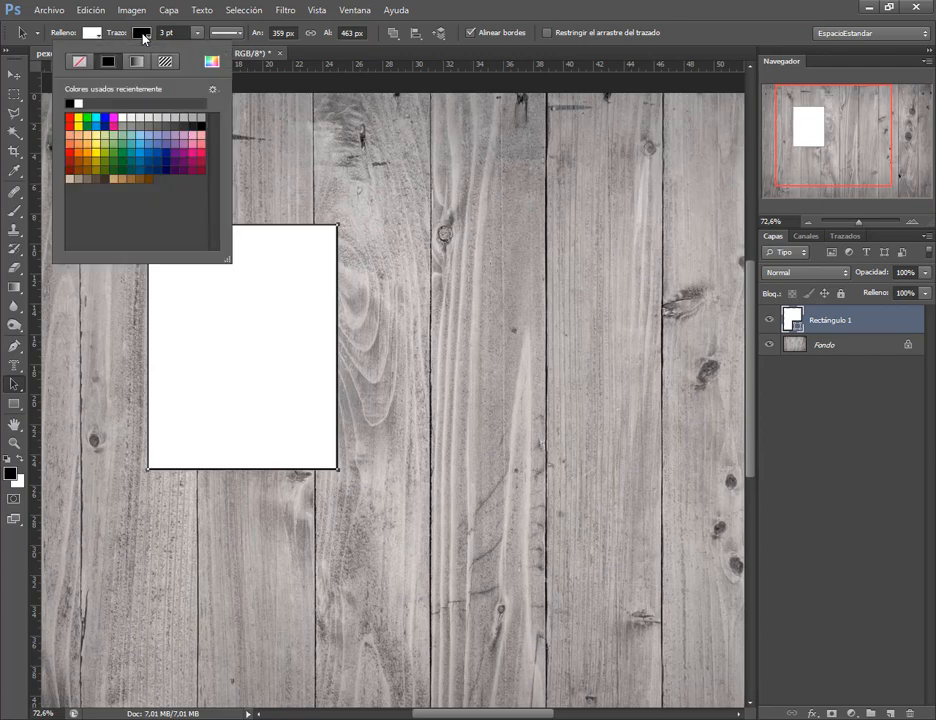
click(81, 63)
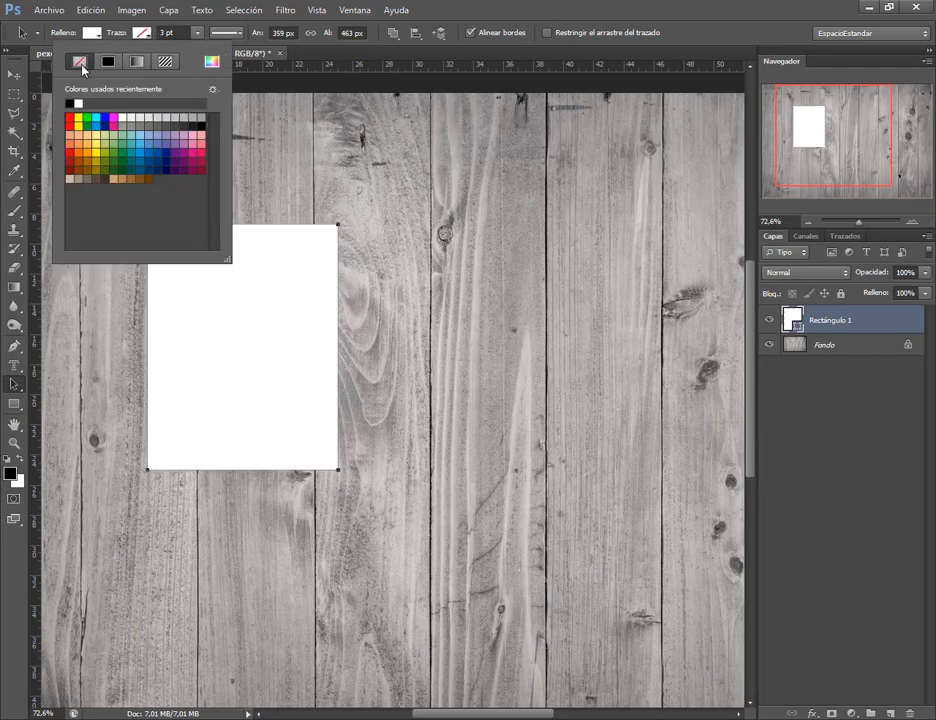
click(311, 186)
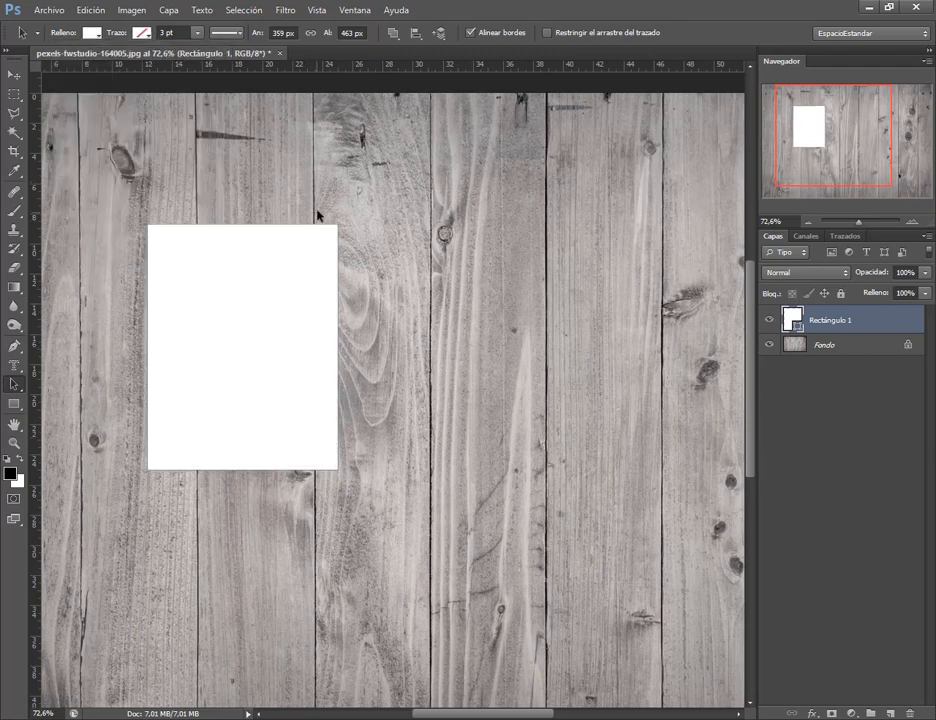
scroll(320, 193, up, 5)
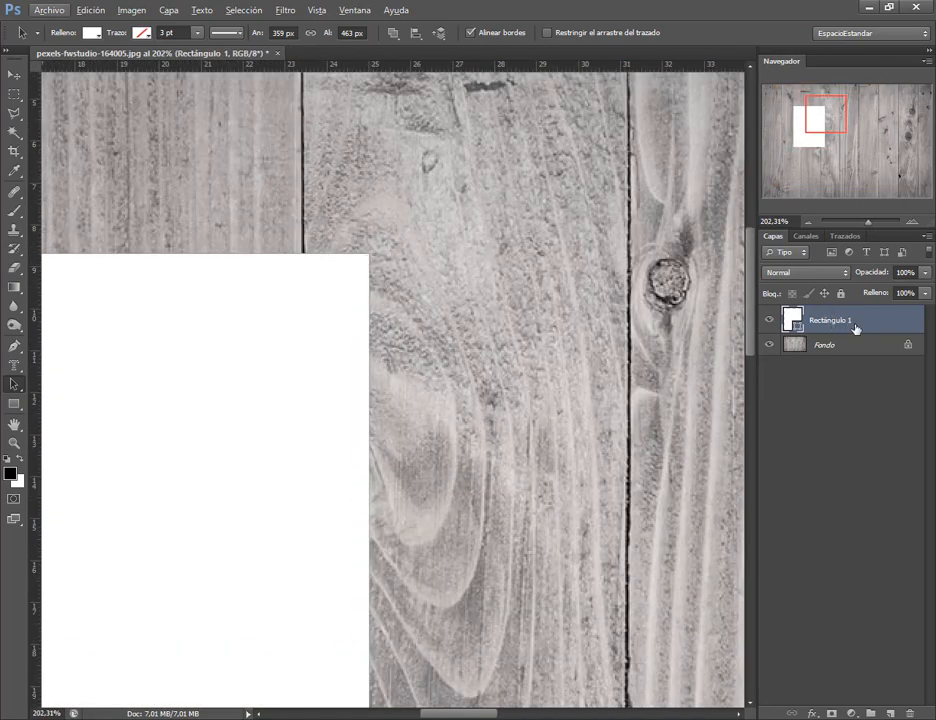
click(825, 346)
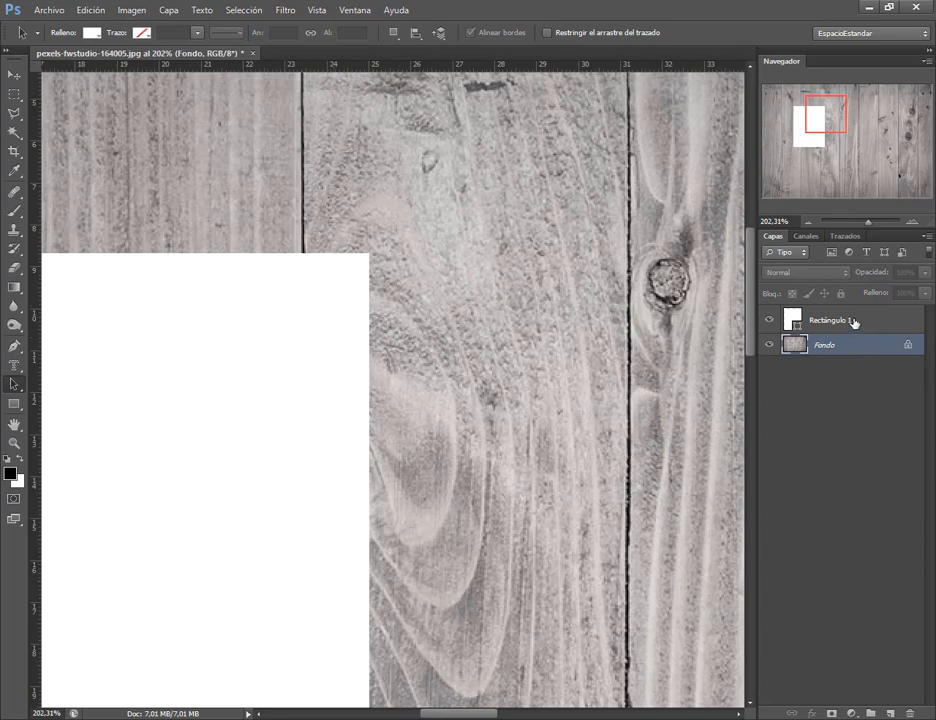
click(796, 319)
scroll(320, 540, down, 5)
scroll(321, 549, down, 3)
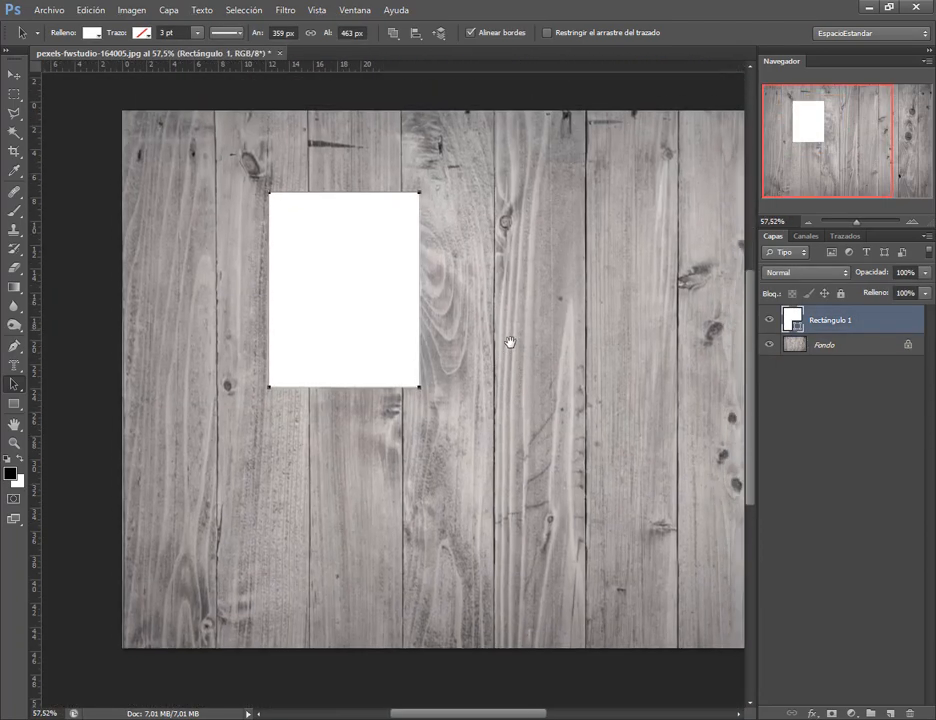
scroll(313, 262, up, 2)
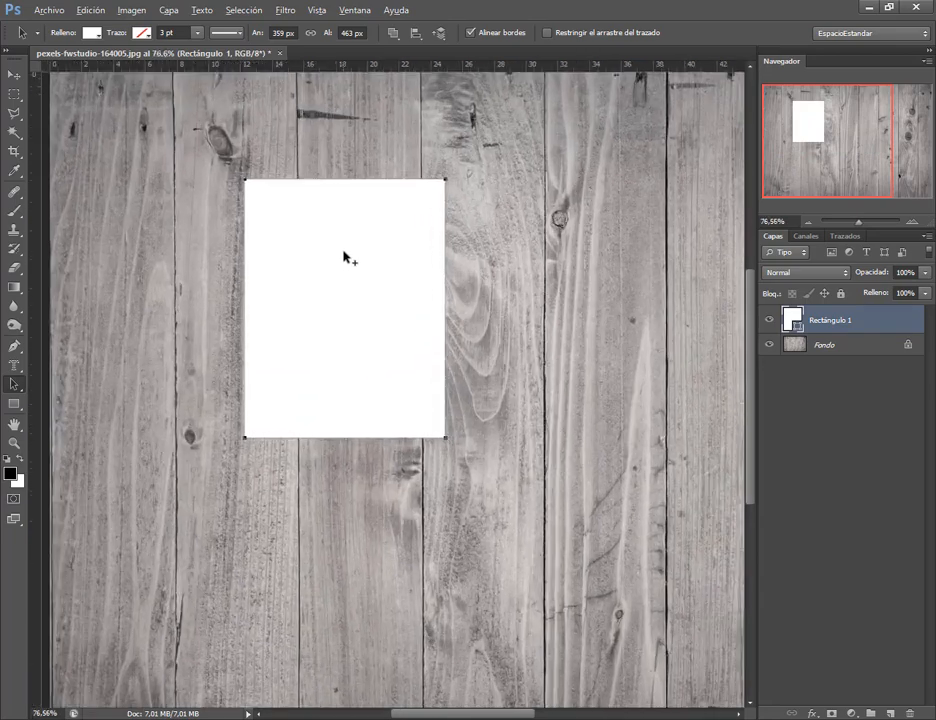
- Try drawing a second white rectangle, about 312 × 253 px, to the right of the first, and delete its layer
click(14, 403)
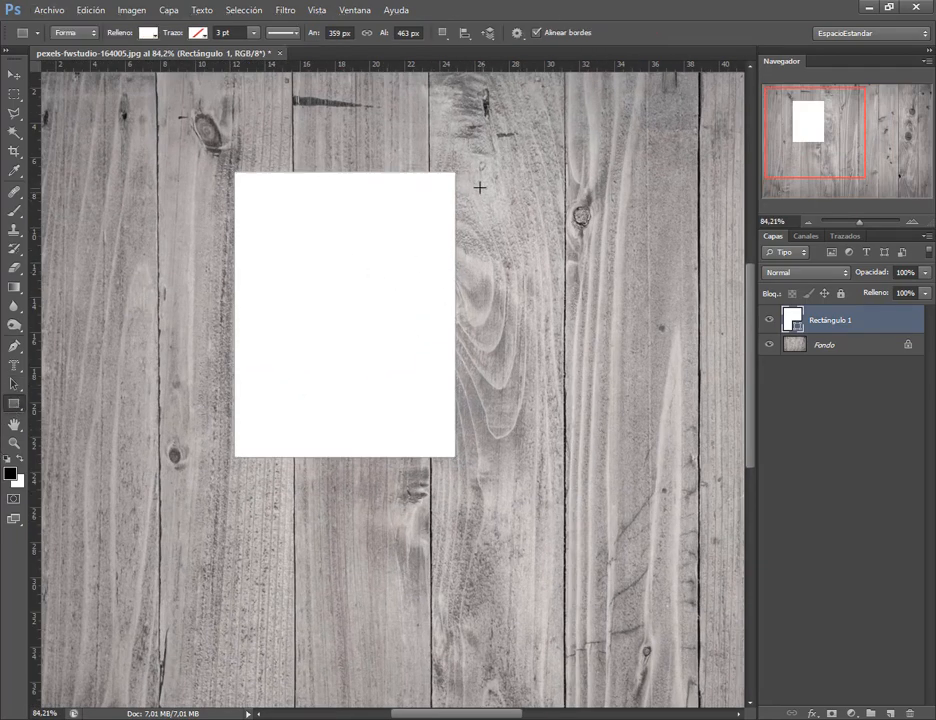
drag(505, 186, 695, 342)
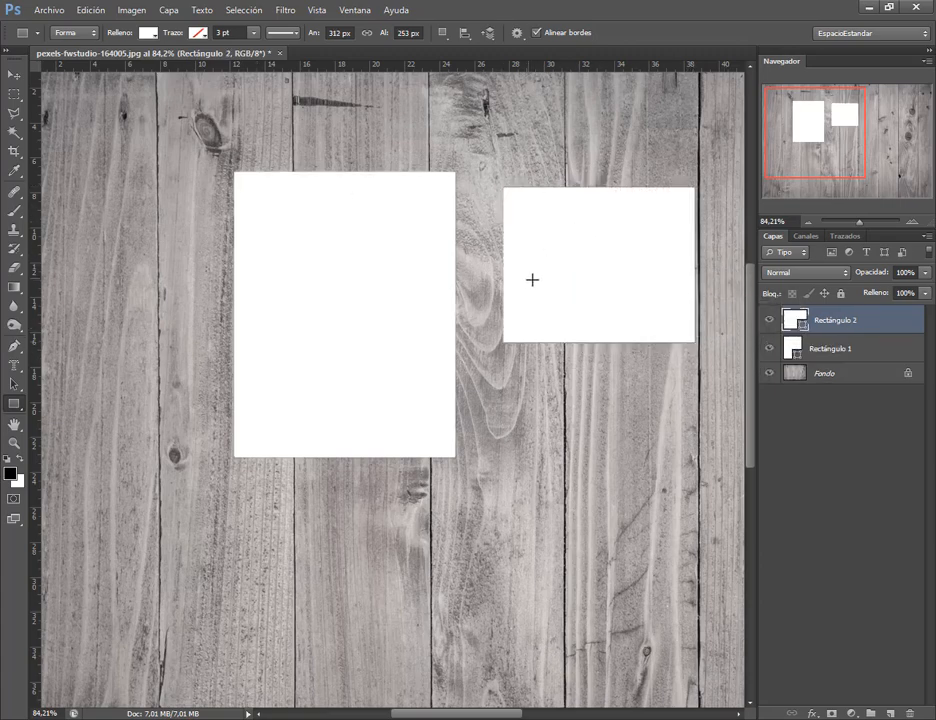
drag(876, 334, 909, 713)
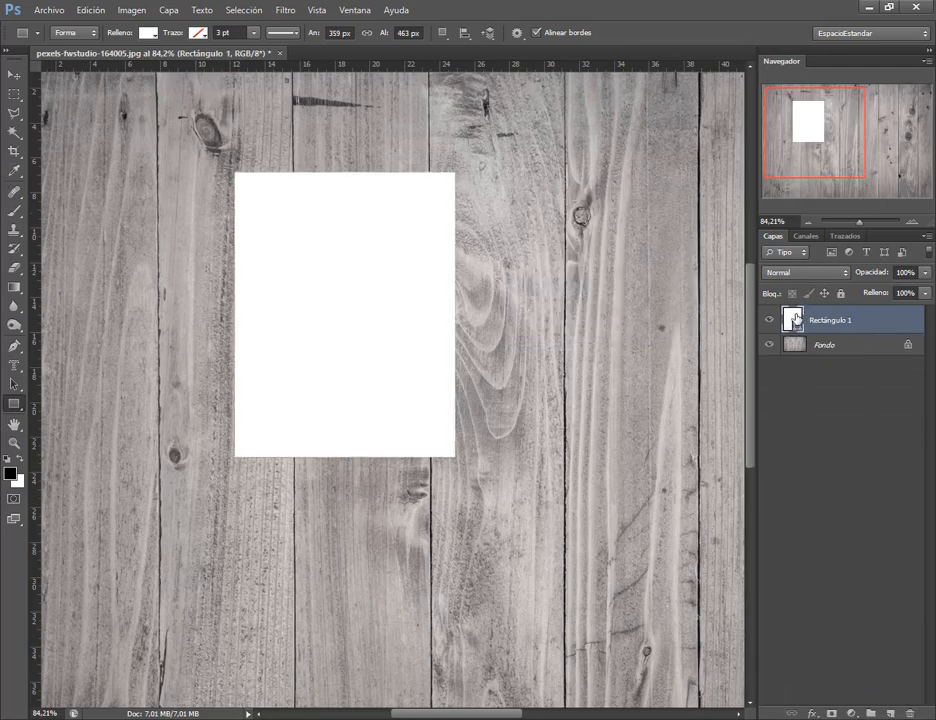
- Duplicate the Rectángulo 1 layer and fill the copy with red
key(ctrl+j)
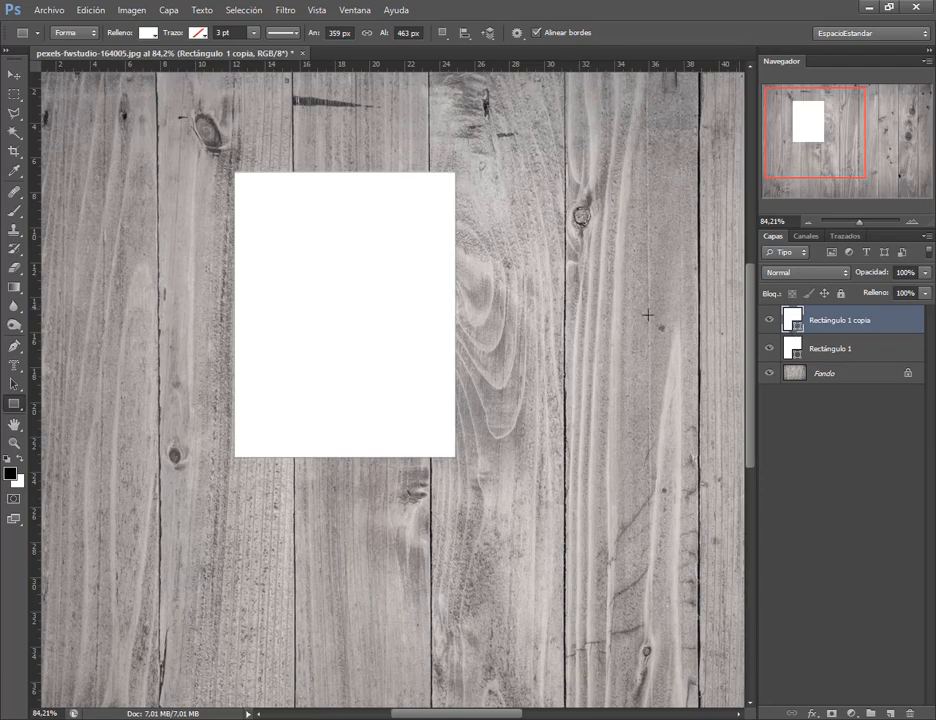
click(149, 34)
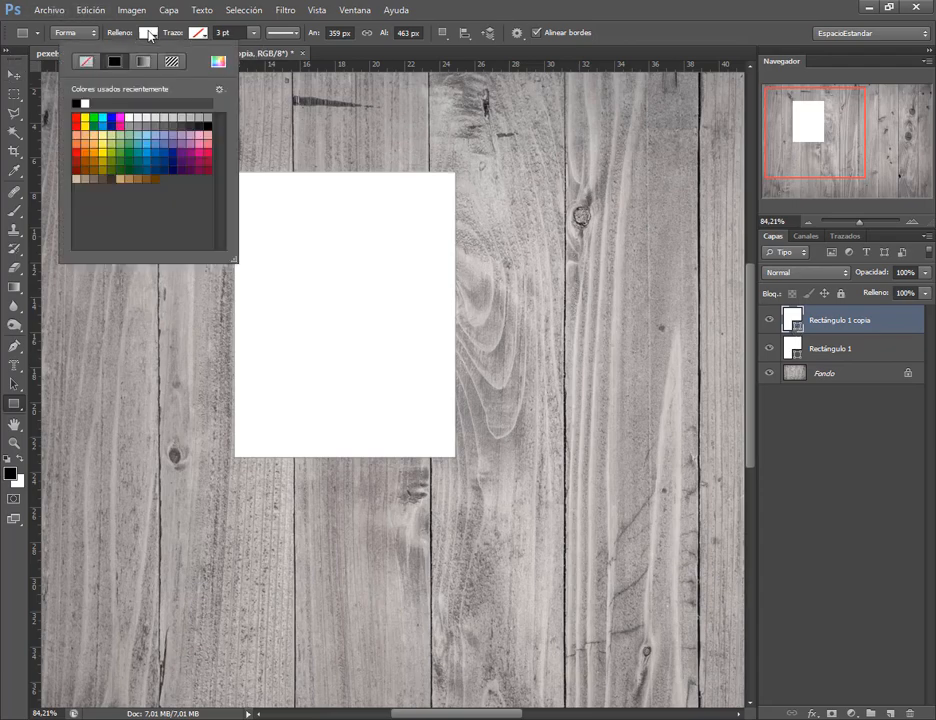
click(78, 121)
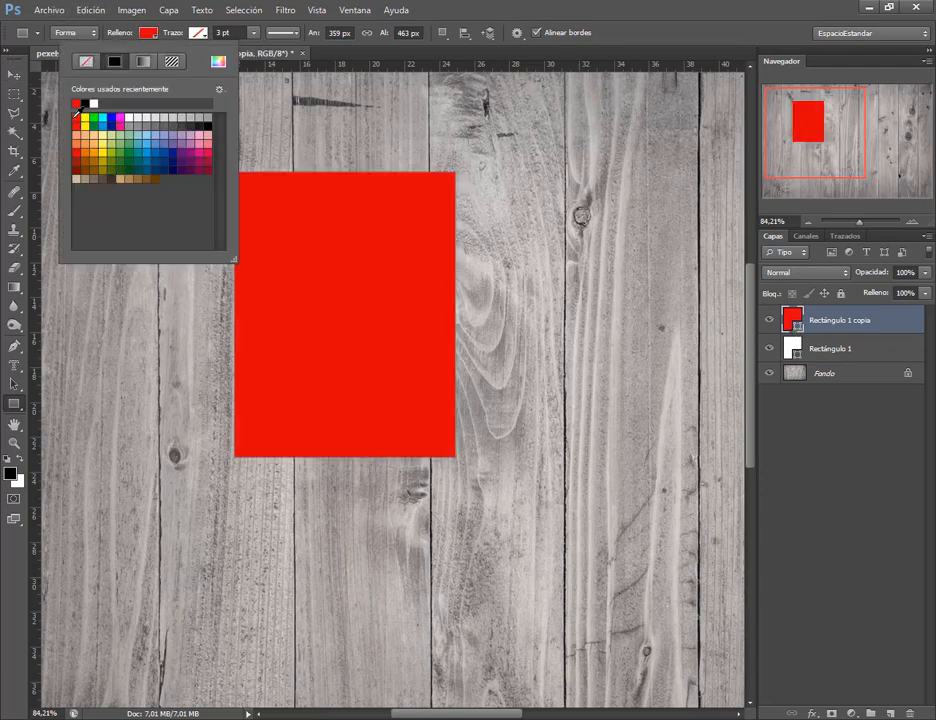
- Scale the red rectangle proportionally about its center to about 91%, then shorten it from the bottom to about 327 × 269 px
click(80, 10)
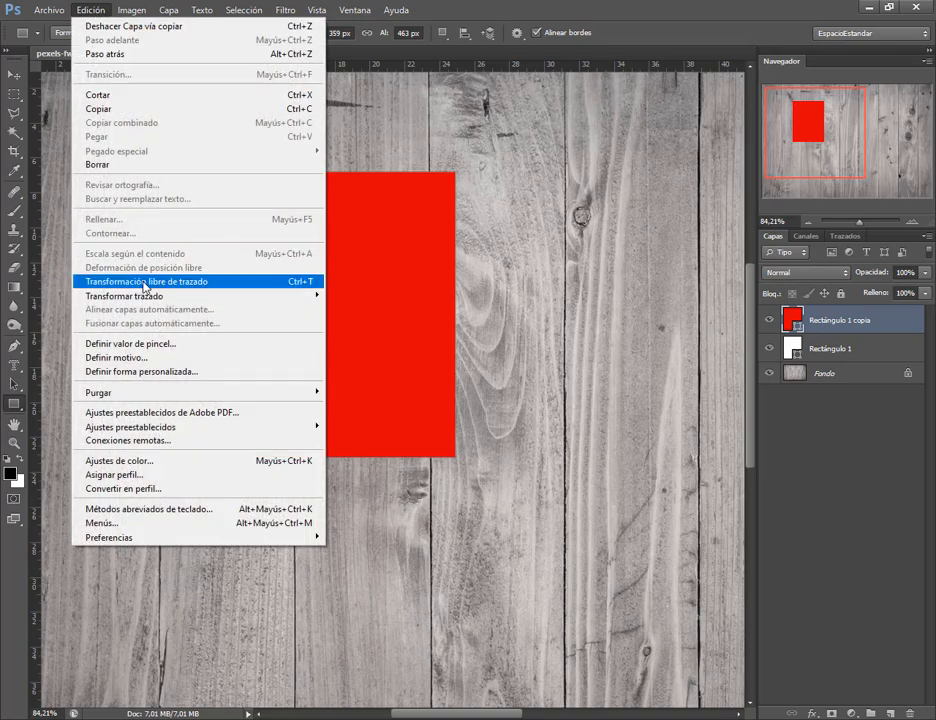
click(569, 5)
key(ctrl+t)
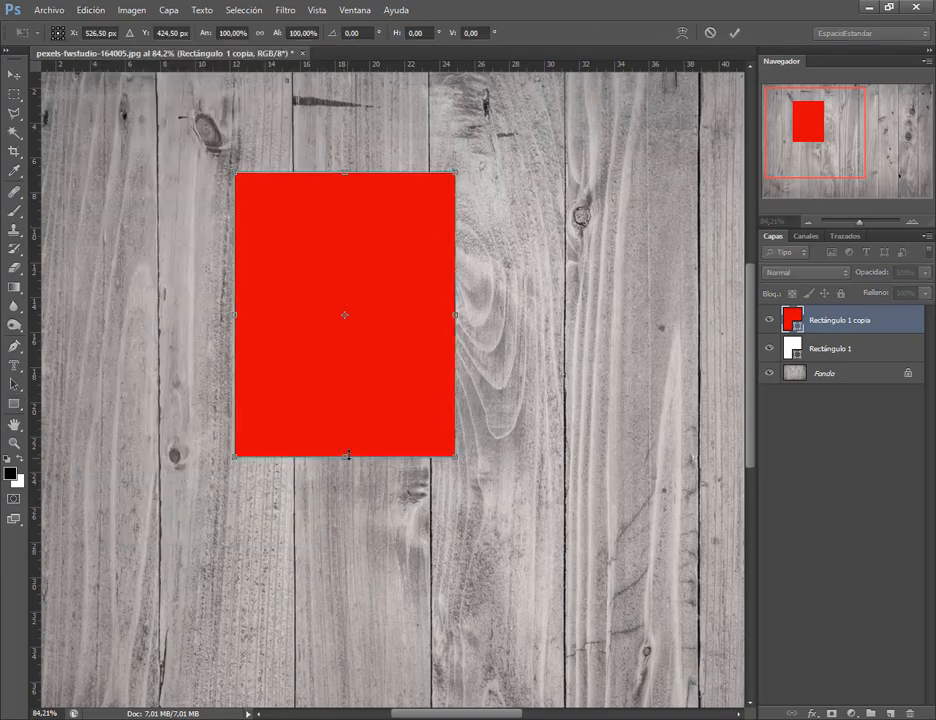
click(260, 35)
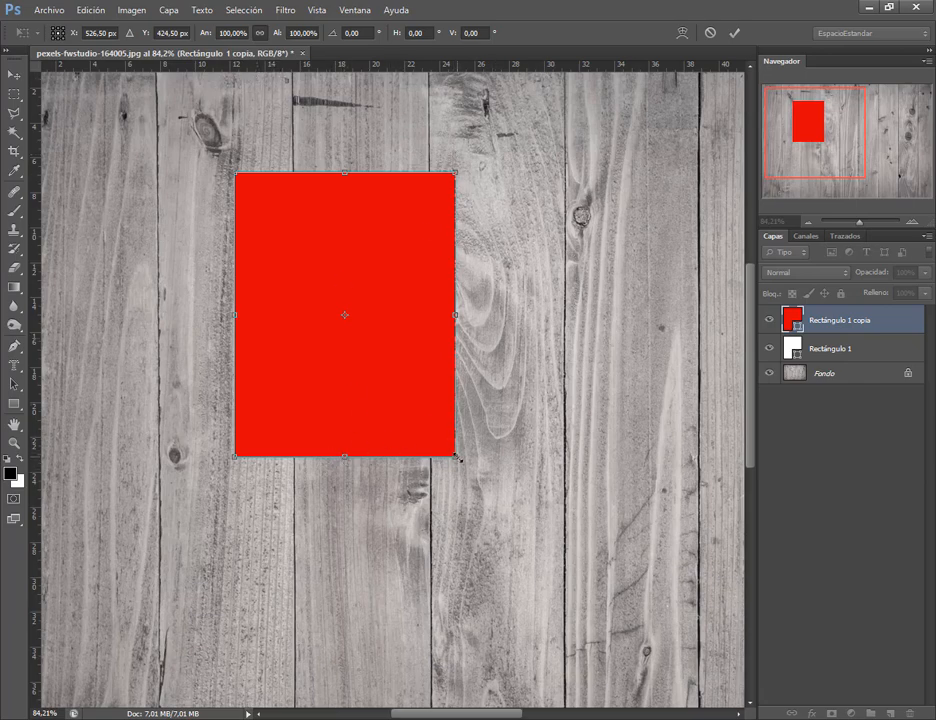
drag(456, 457, 440, 441)
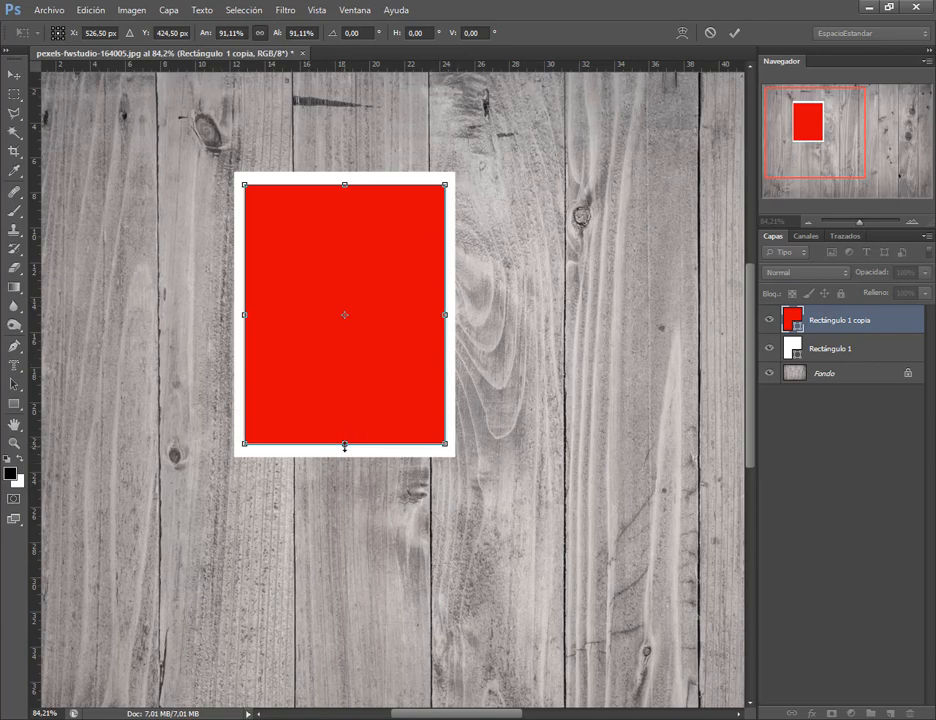
drag(345, 446, 357, 353)
key(Return)
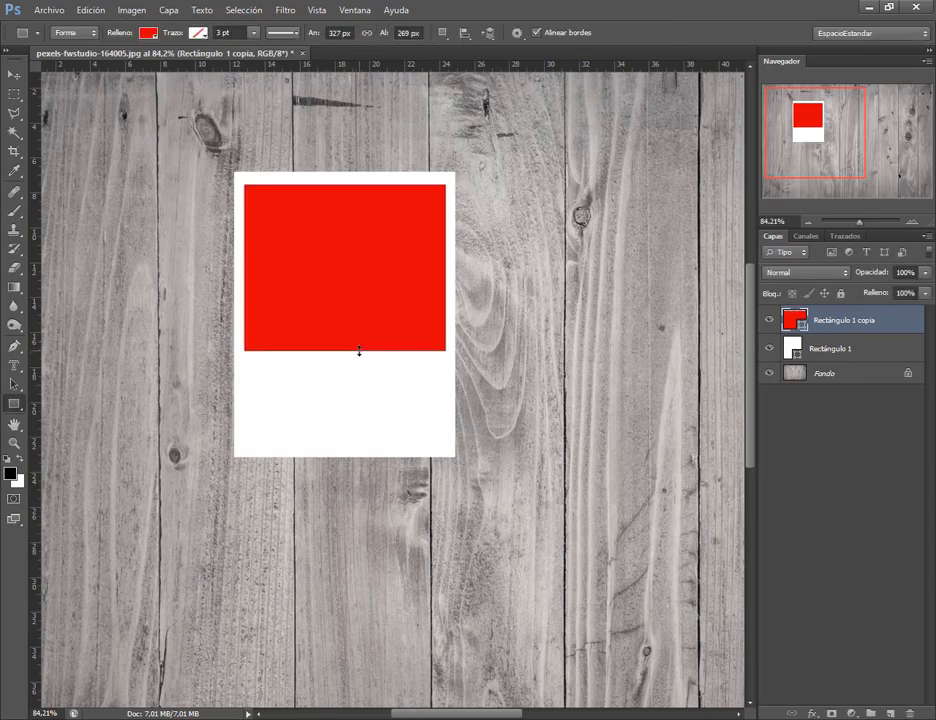
- Examine the polaroid collage example in the Collage 2 con objetos inteligentes PDF and return to Photoshop
click(13, 74)
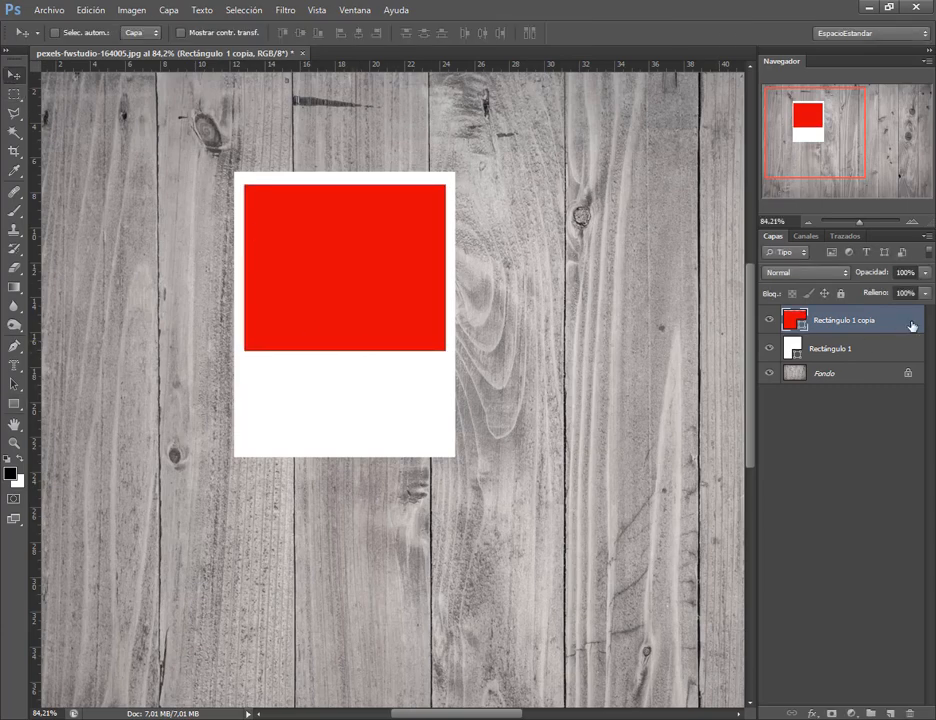
click(861, 347)
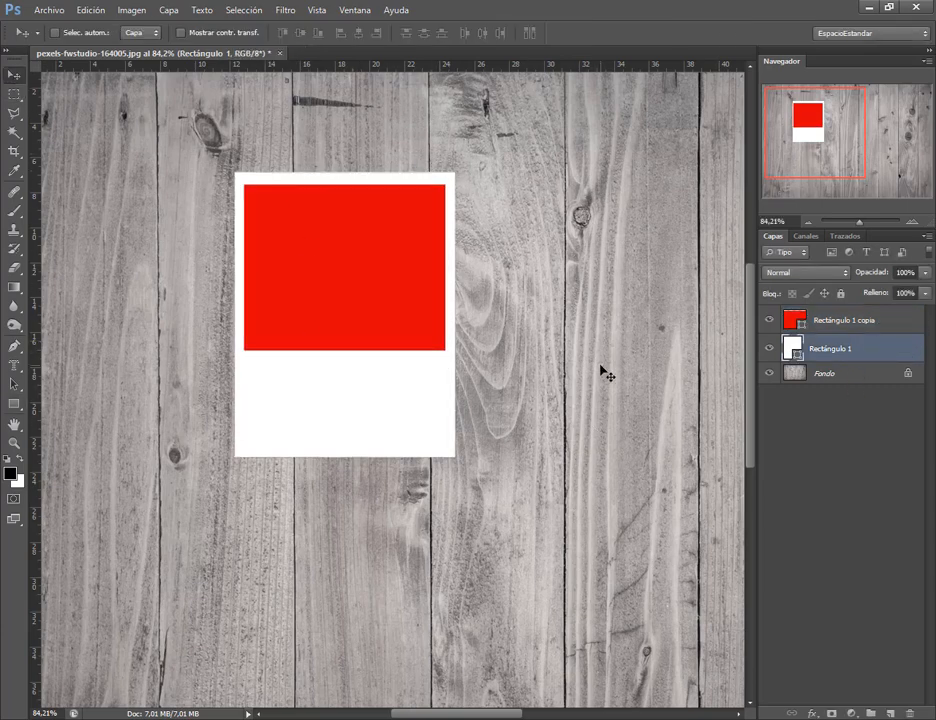
scroll(530, 495, down, 3)
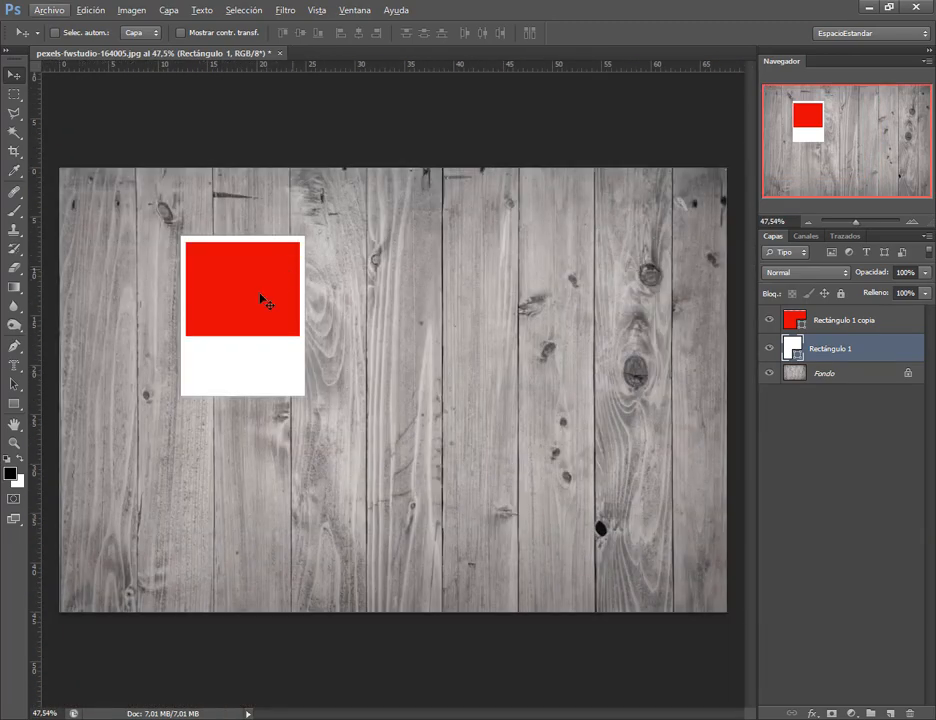
click(882, 323)
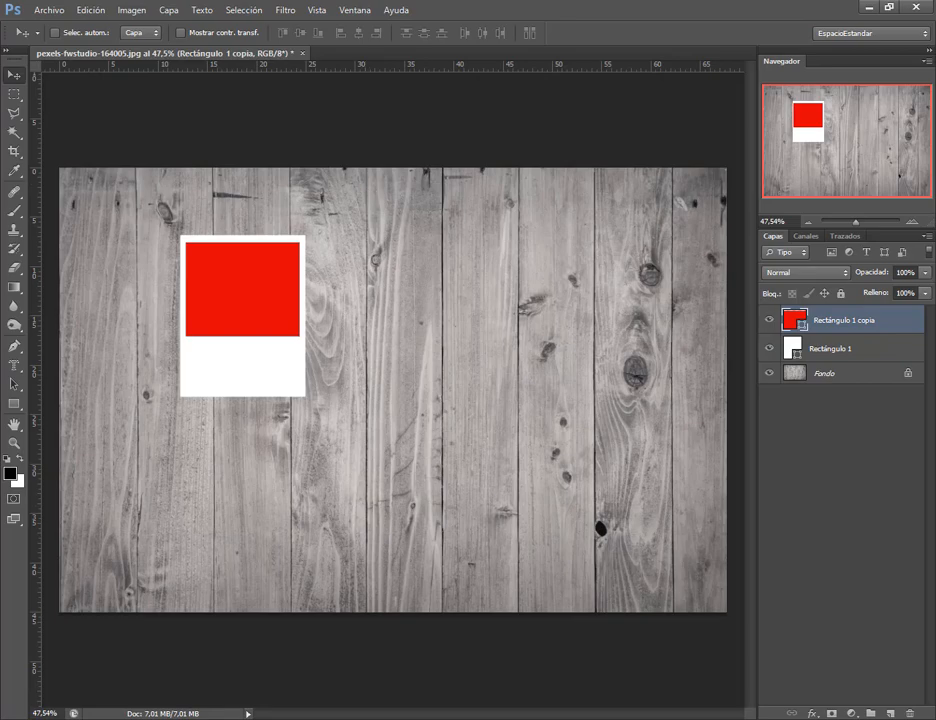
click(790, 350)
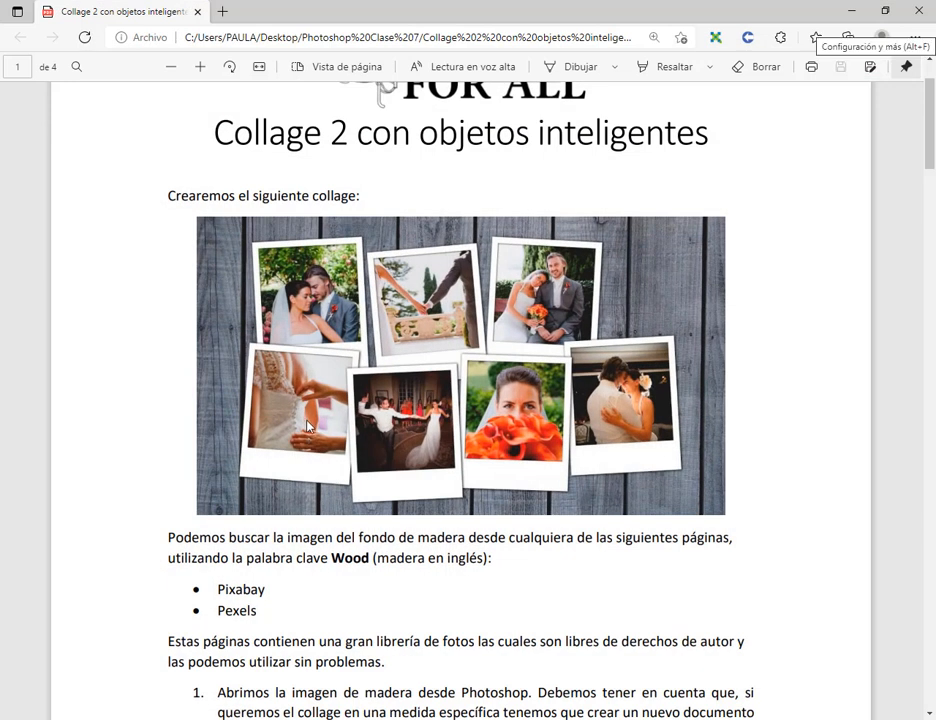
click(851, 11)
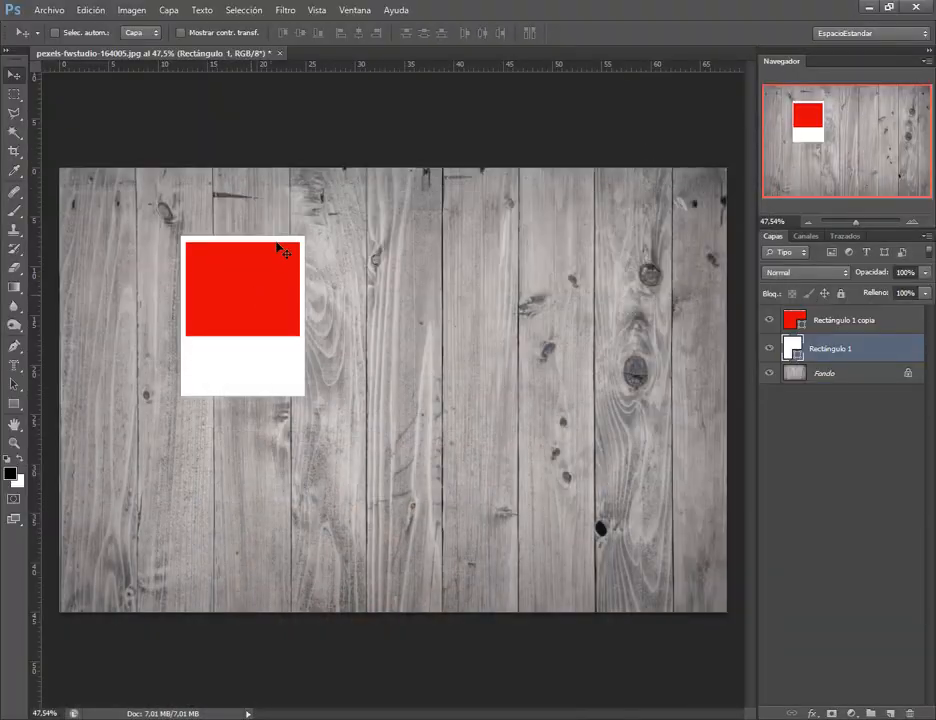
click(883, 330)
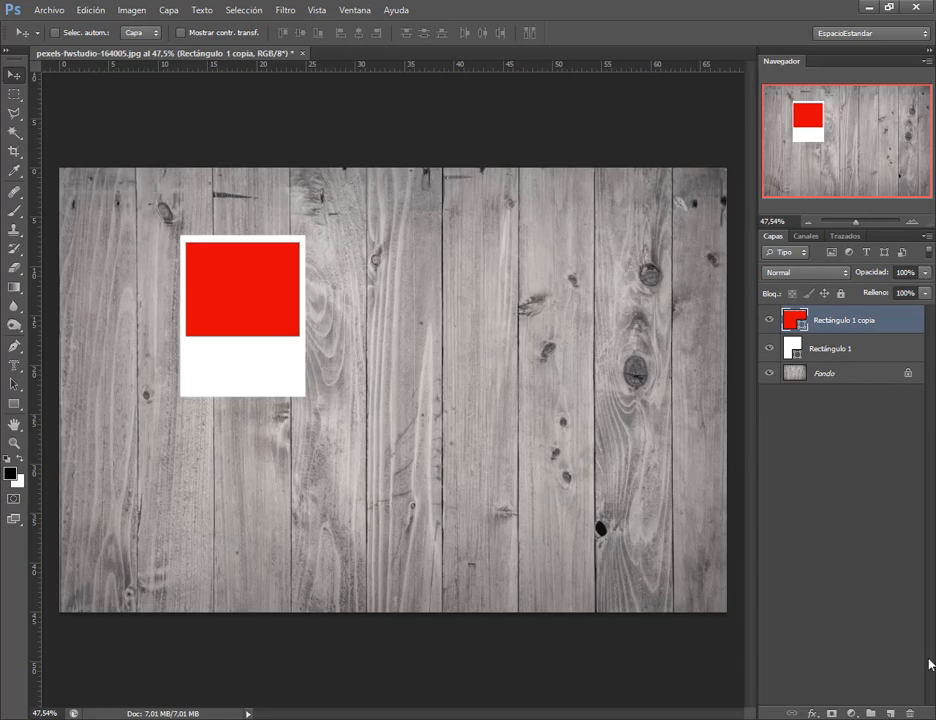
- Try creating a layer group and moving both the red and white rectangle layers into it
drag(864, 618, 871, 712)
drag(855, 697, 876, 719)
click(871, 712)
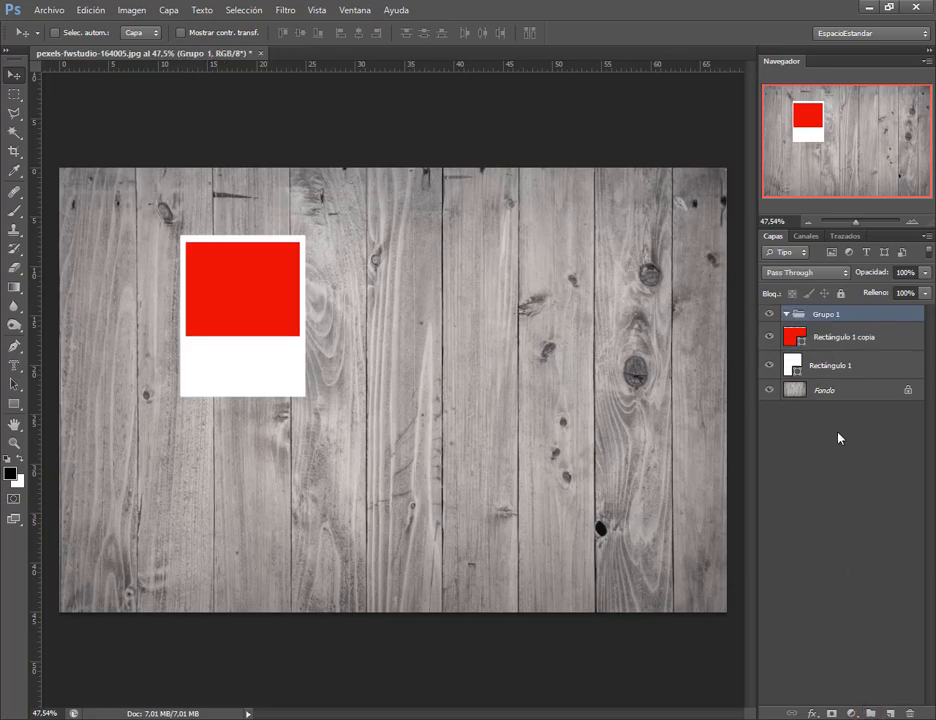
click(816, 339)
shift+click(796, 370)
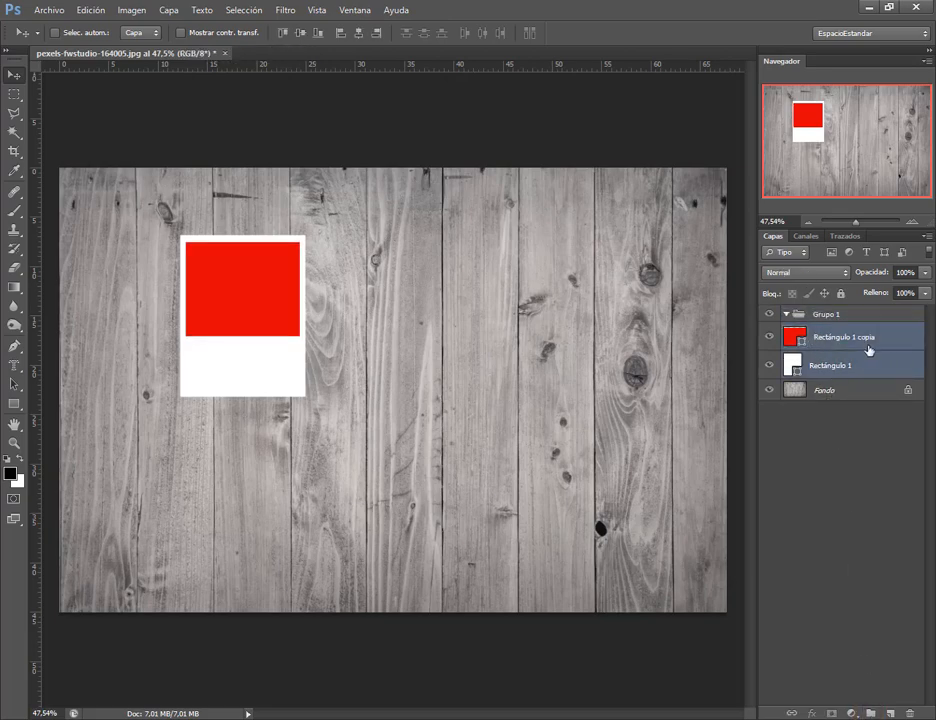
click(838, 337)
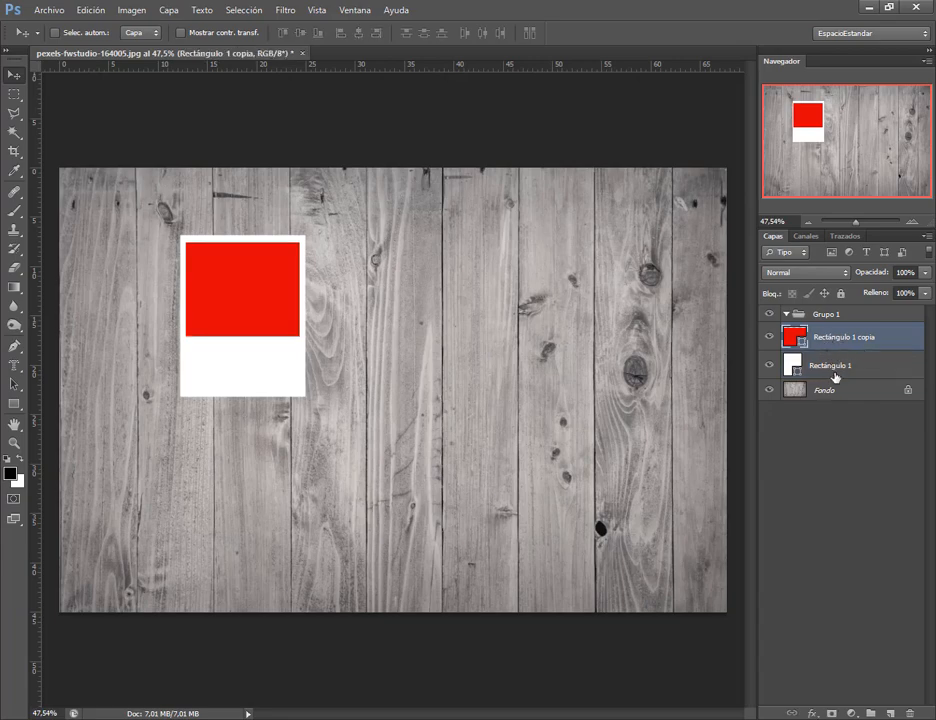
shift+click(840, 369)
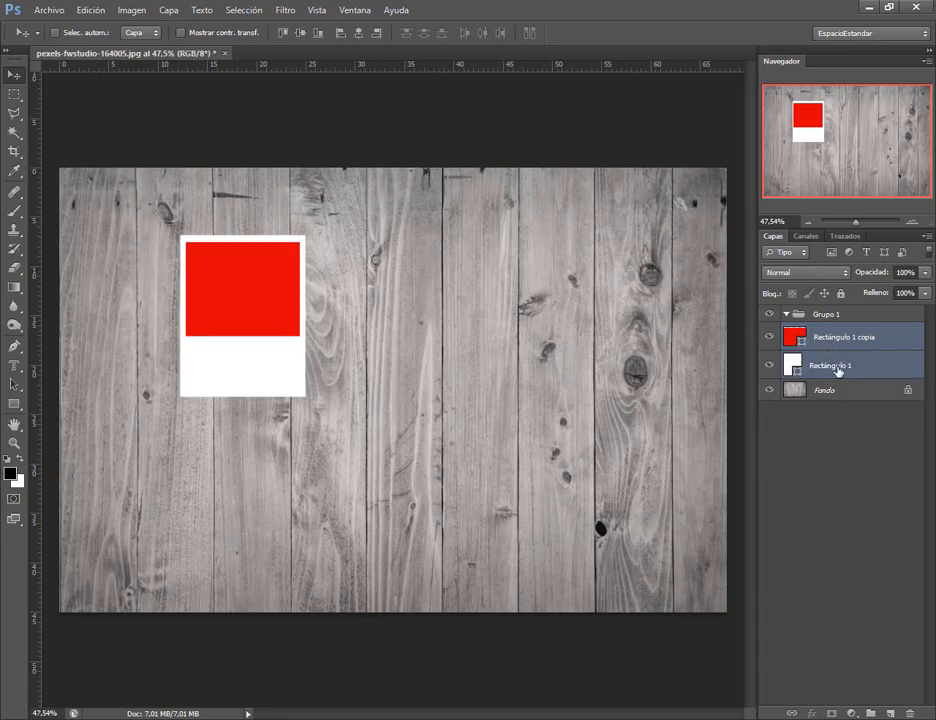
drag(829, 341, 820, 314)
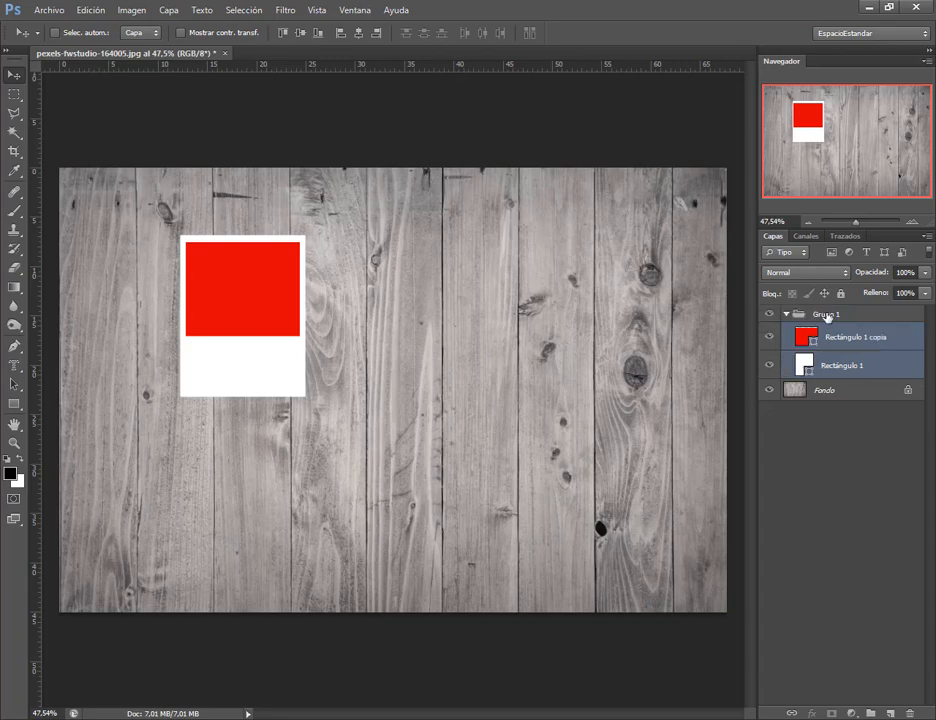
click(784, 316)
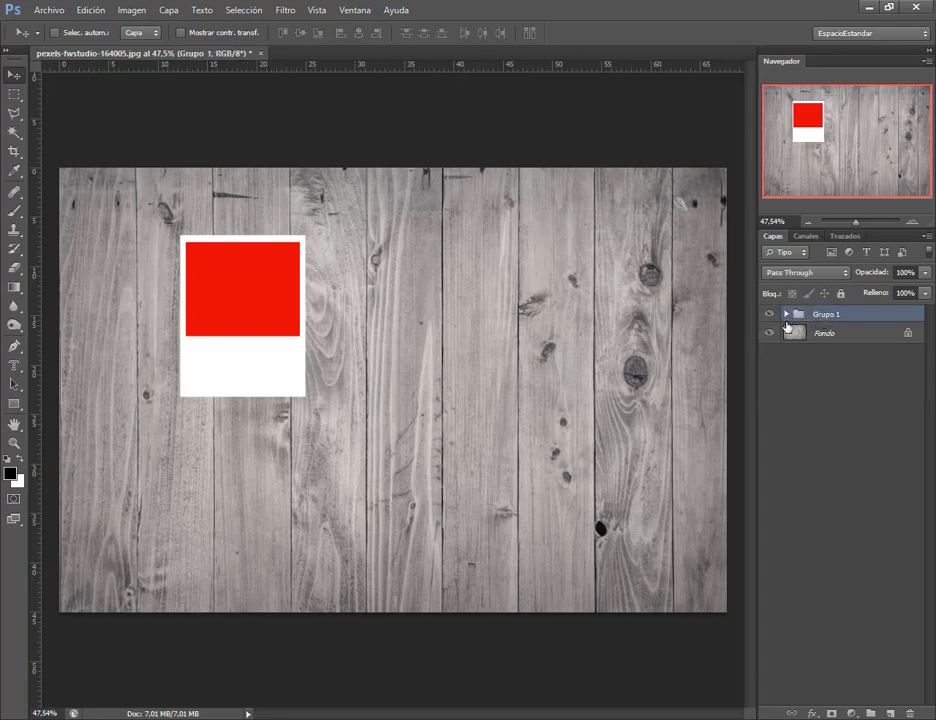
- Undo moving the rectangle layers into the group and delete the empty Grupo 1
key(ctrl+z)
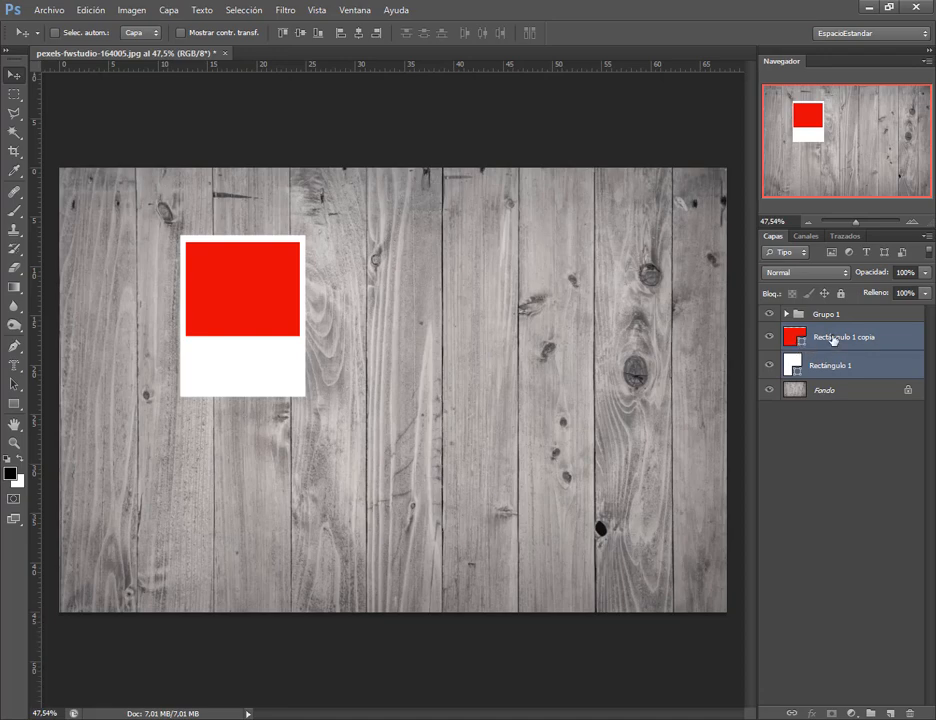
click(834, 340)
drag(829, 316, 912, 710)
- Create a new layer group and move the Rectángulo 1 copia and Rectángulo 1 layers into it
shift+click(840, 350)
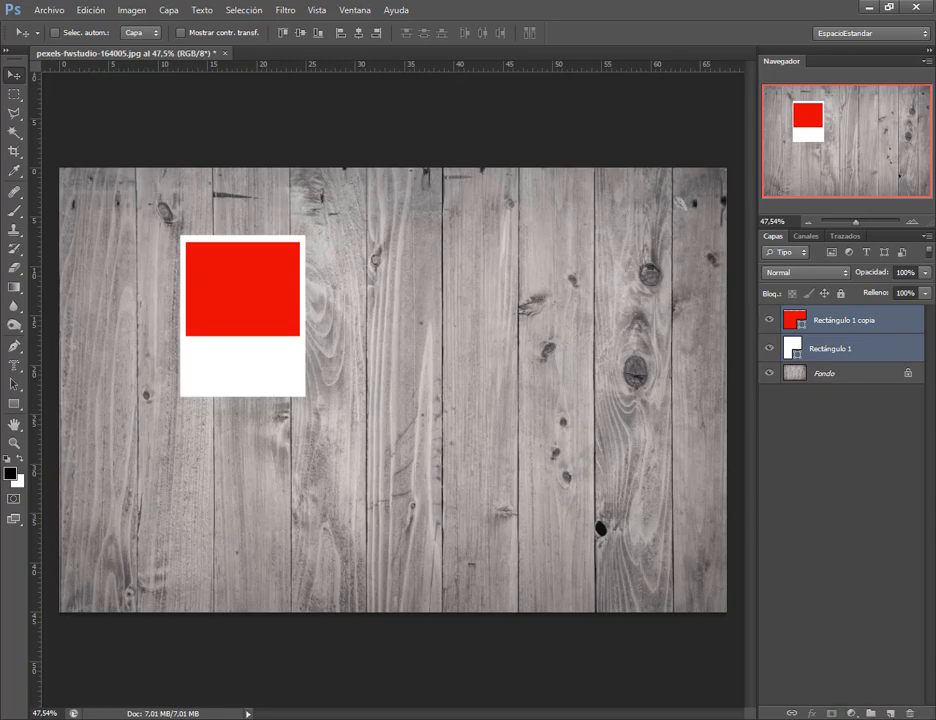
click(872, 713)
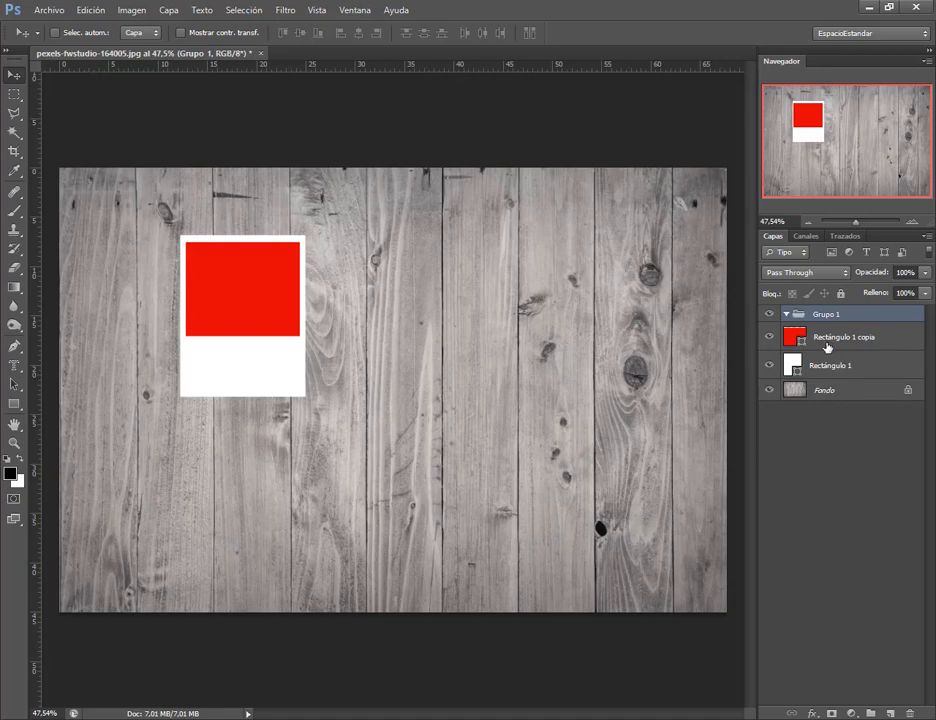
click(831, 337)
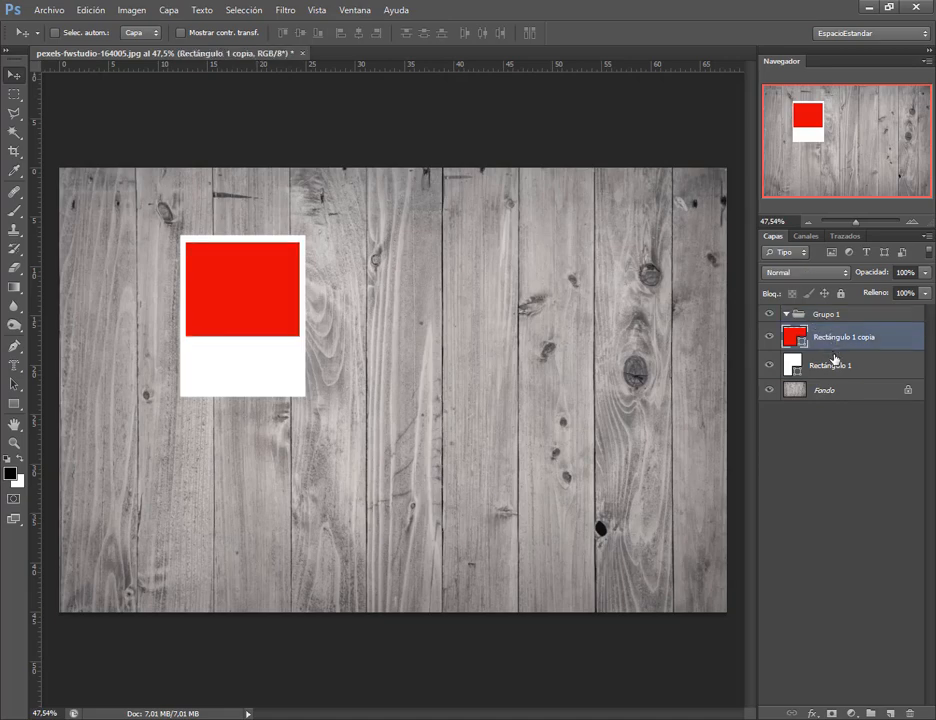
shift+click(785, 360)
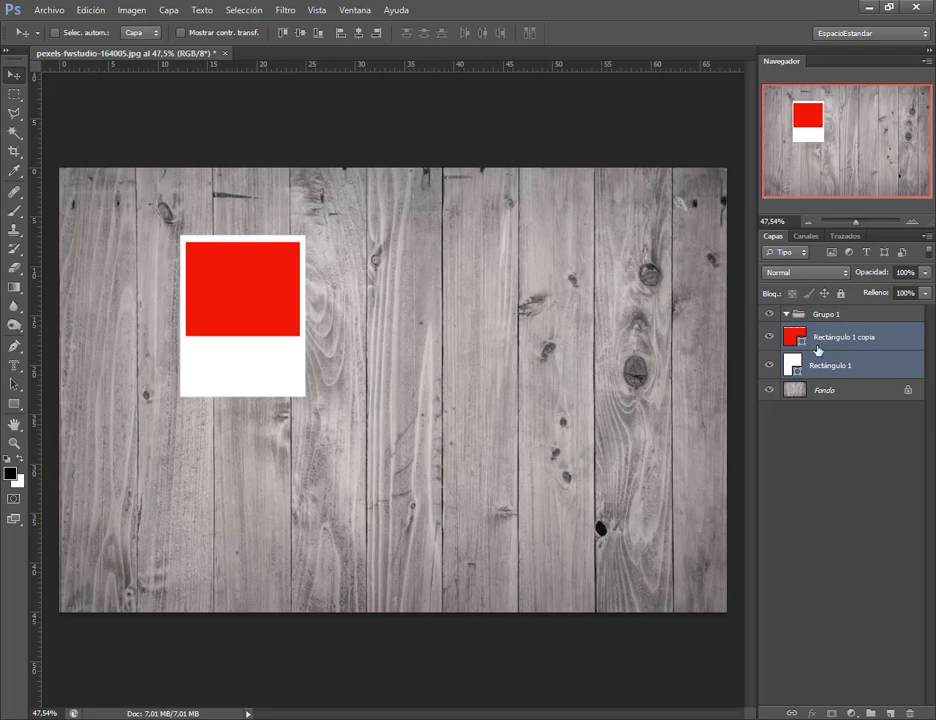
drag(816, 345, 825, 319)
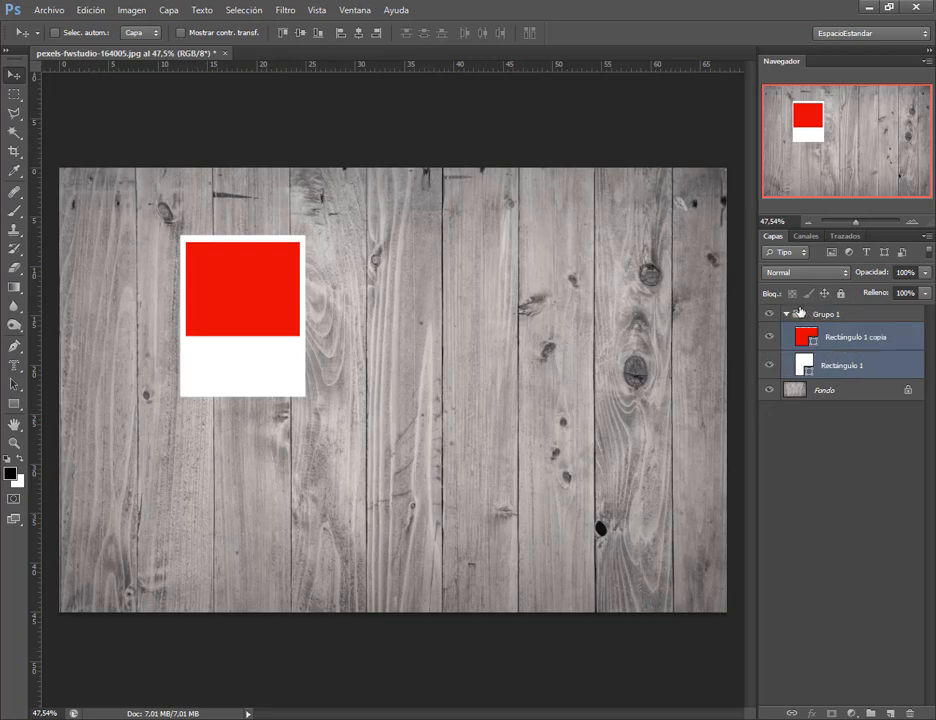
click(855, 370)
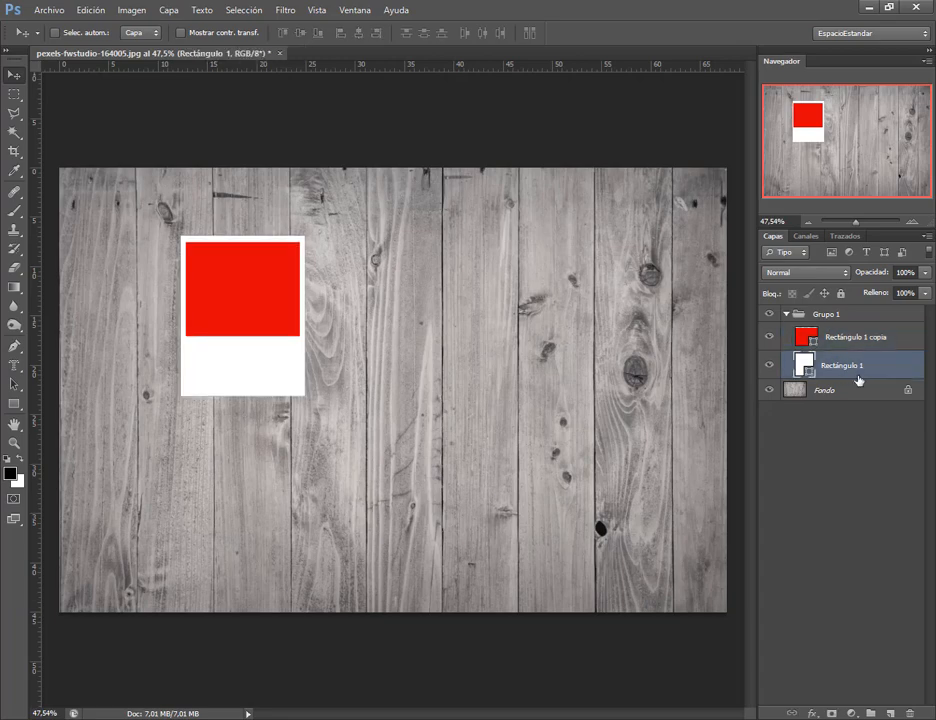
click(787, 316)
click(819, 318)
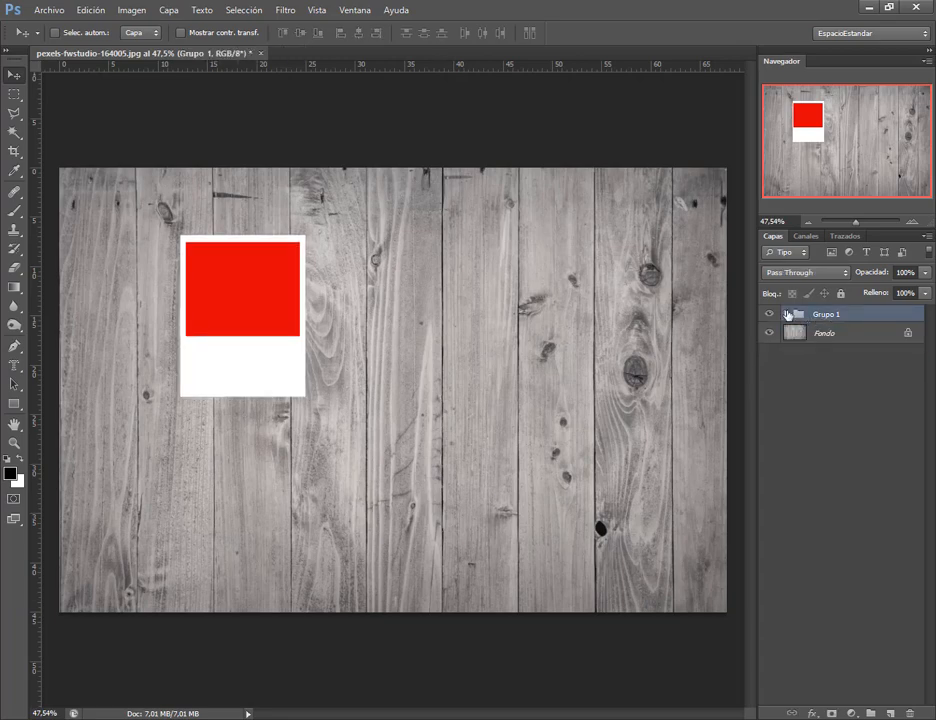
- Convert the red Rectángulo 1 copia layer inside Grupo 1 into a smart object
click(787, 314)
click(817, 343)
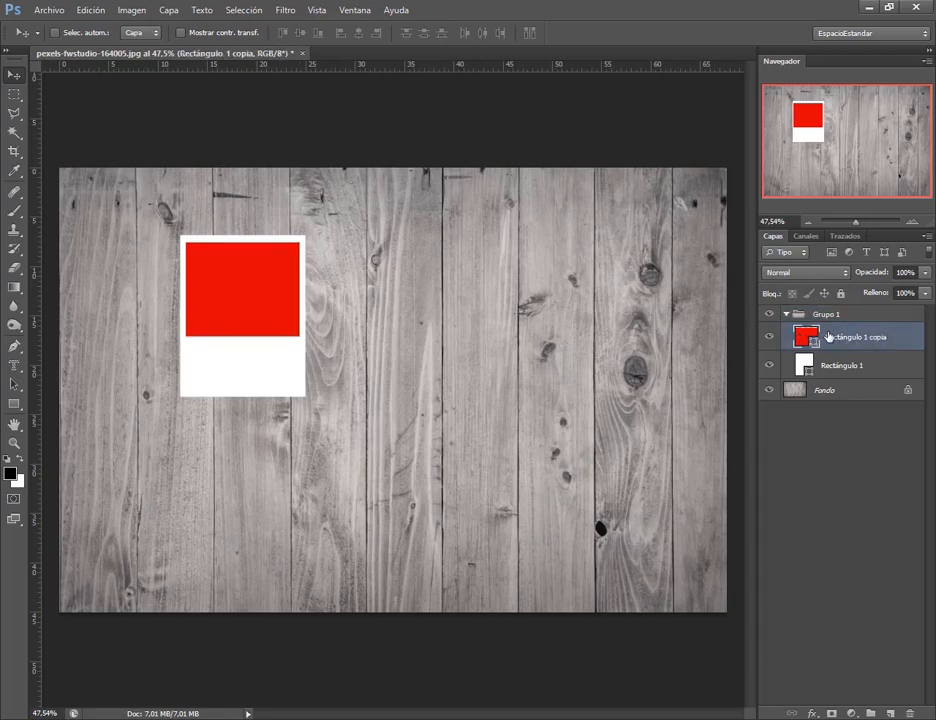
right_click(828, 337)
click(786, 306)
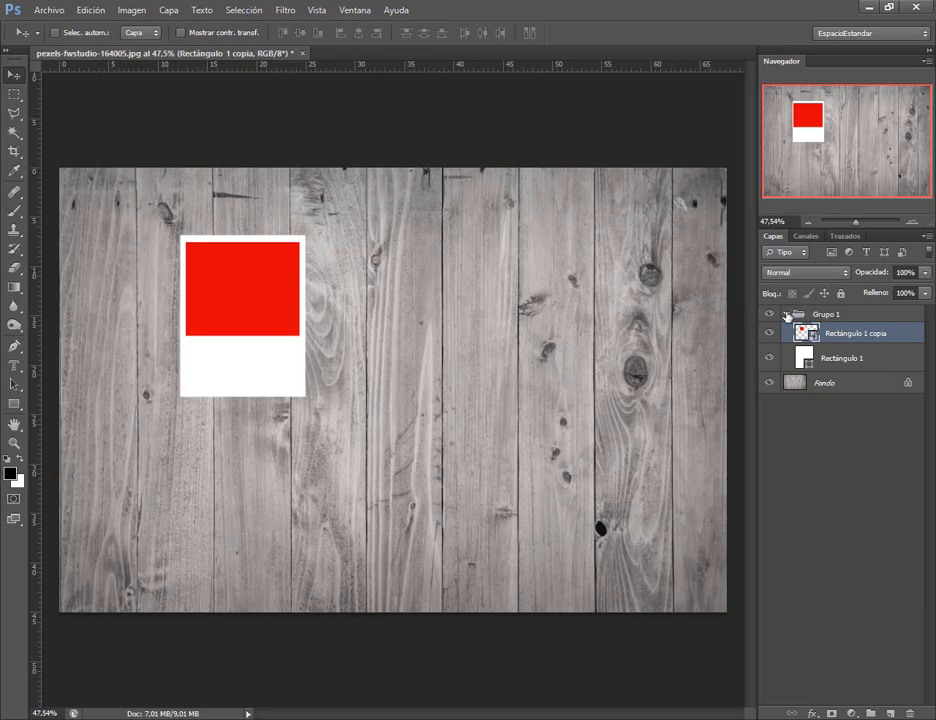
- Shift the whole Grupo 1 polaroid slightly left and rotate it a few degrees counterclockwise
click(787, 315)
drag(278, 299, 252, 299)
key(ctrl+t)
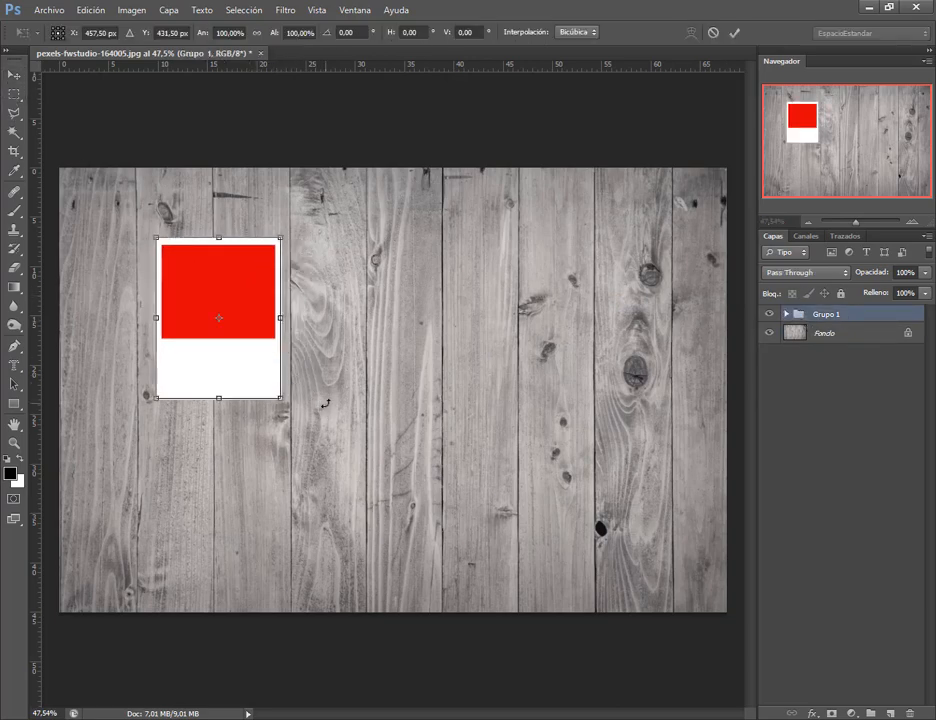
drag(325, 403, 335, 378)
key(Return)
drag(263, 355, 272, 351)
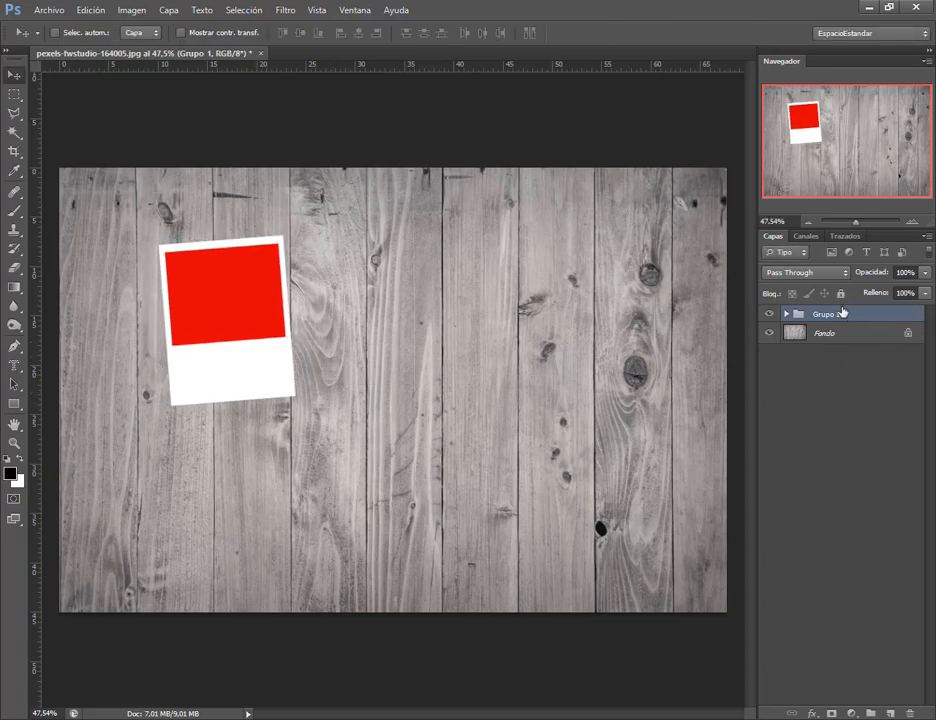
- Duplicate Grupo 1 and place the copy beside the original on its right, rotated about 15° clockwise
drag(841, 313, 890, 713)
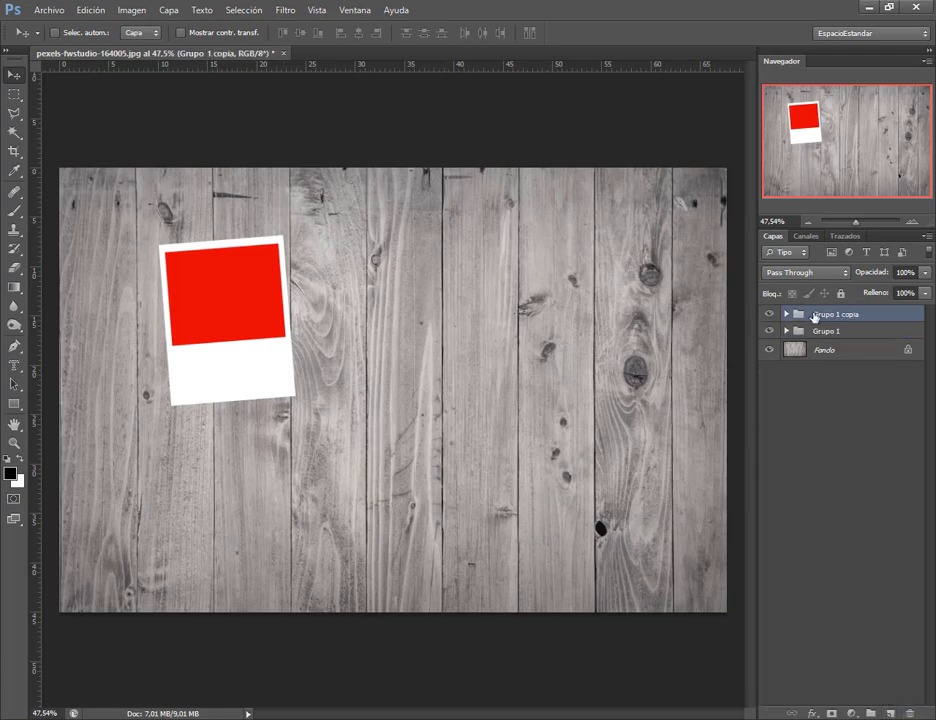
drag(250, 288, 476, 290)
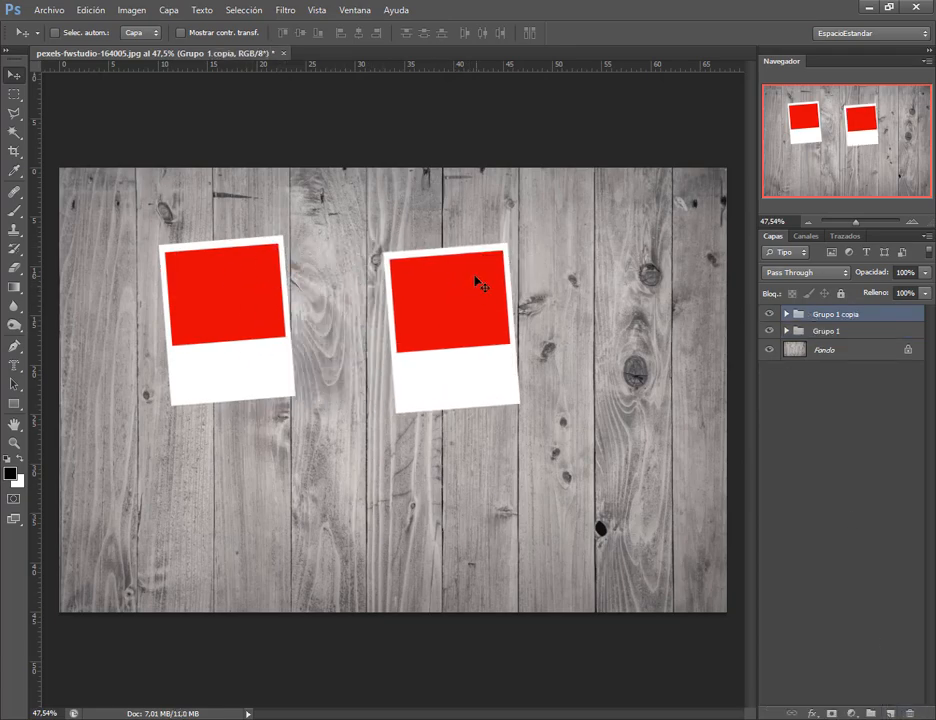
key(ctrl+t)
drag(543, 303, 541, 322)
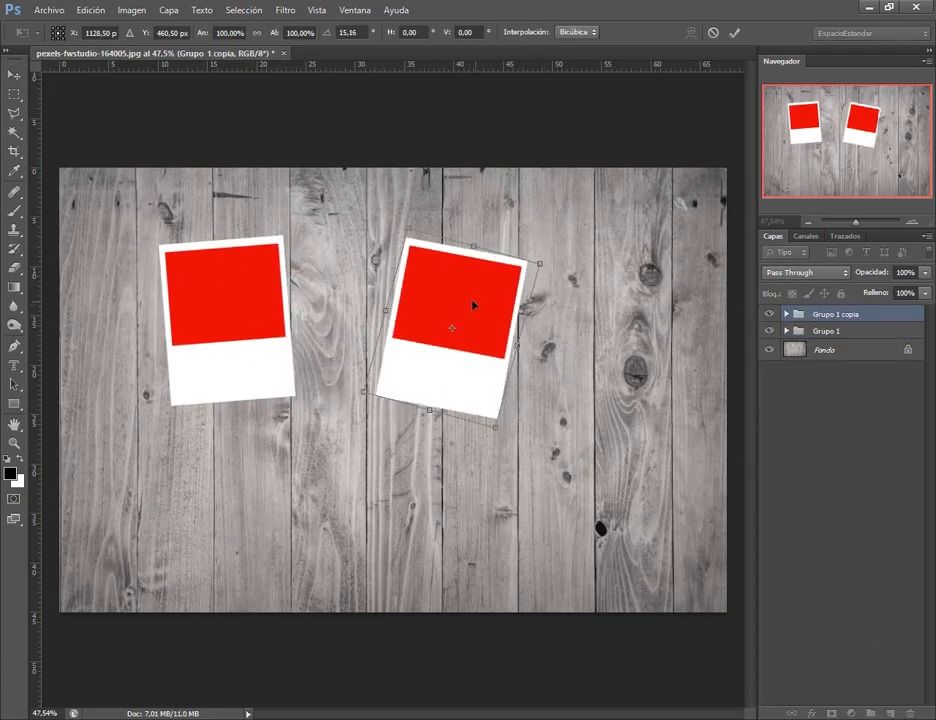
key(Return)
drag(474, 306, 386, 306)
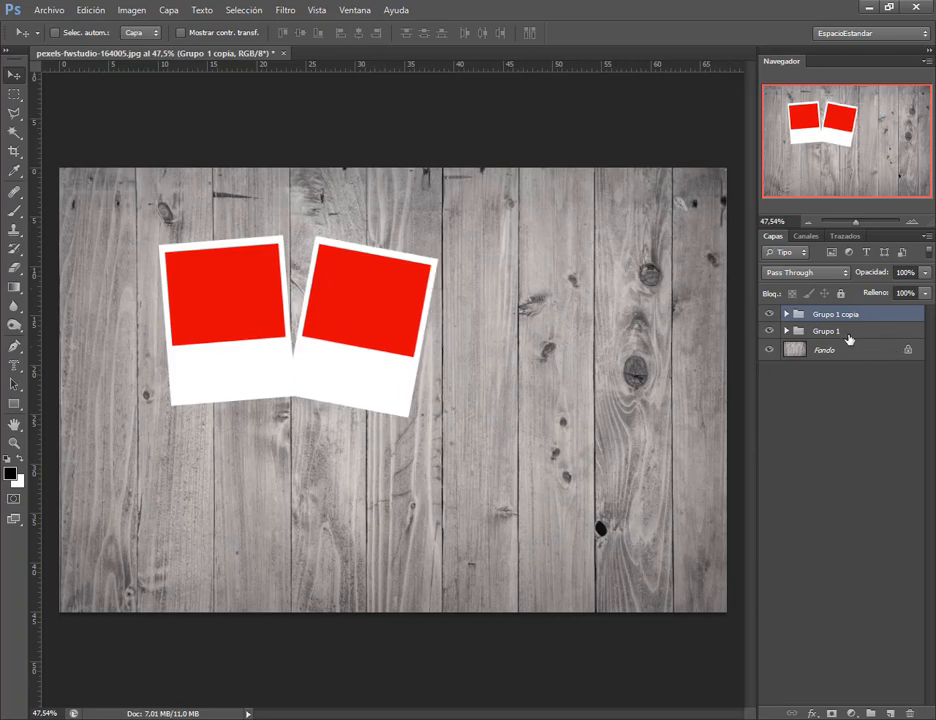
- Open the contents of Grupo 1's Rectángulo 1 copia smart object, using the embedded colour profile
click(786, 331)
click(806, 352)
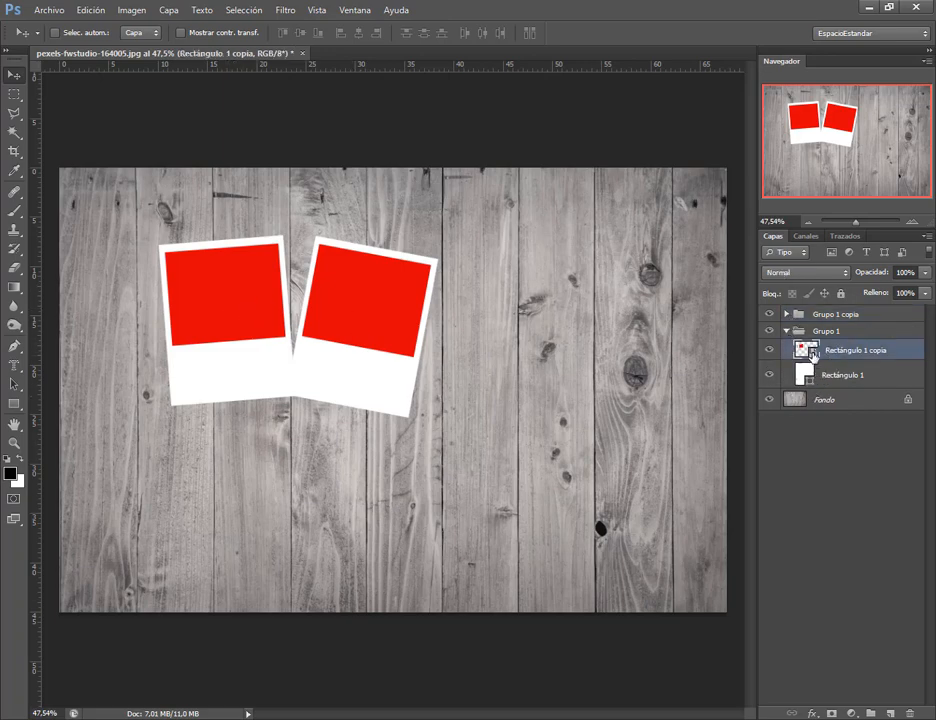
double_click(813, 355)
click(487, 292)
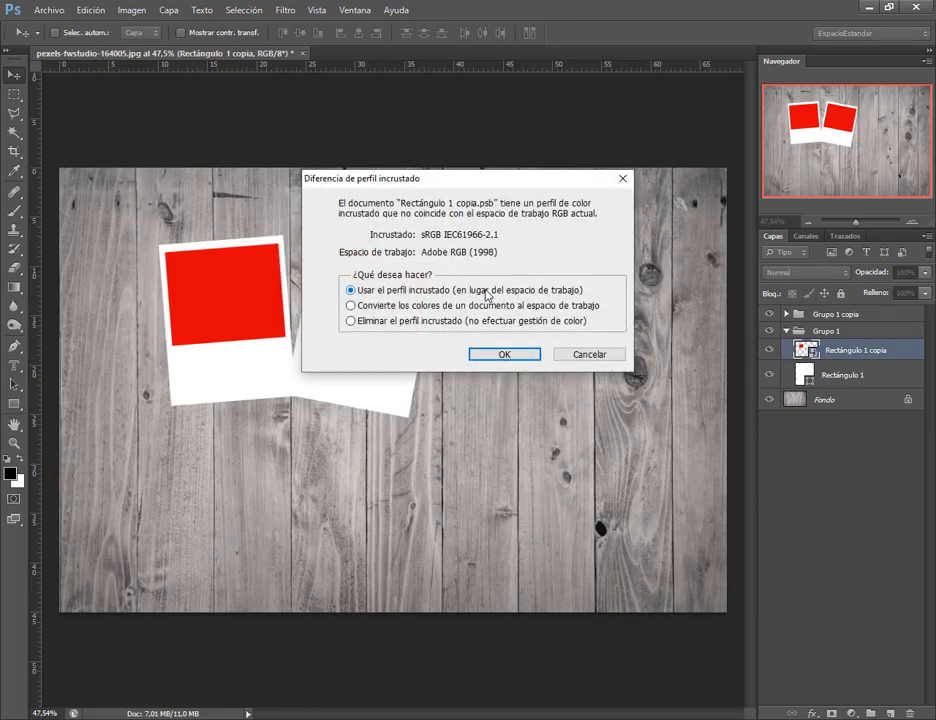
click(496, 353)
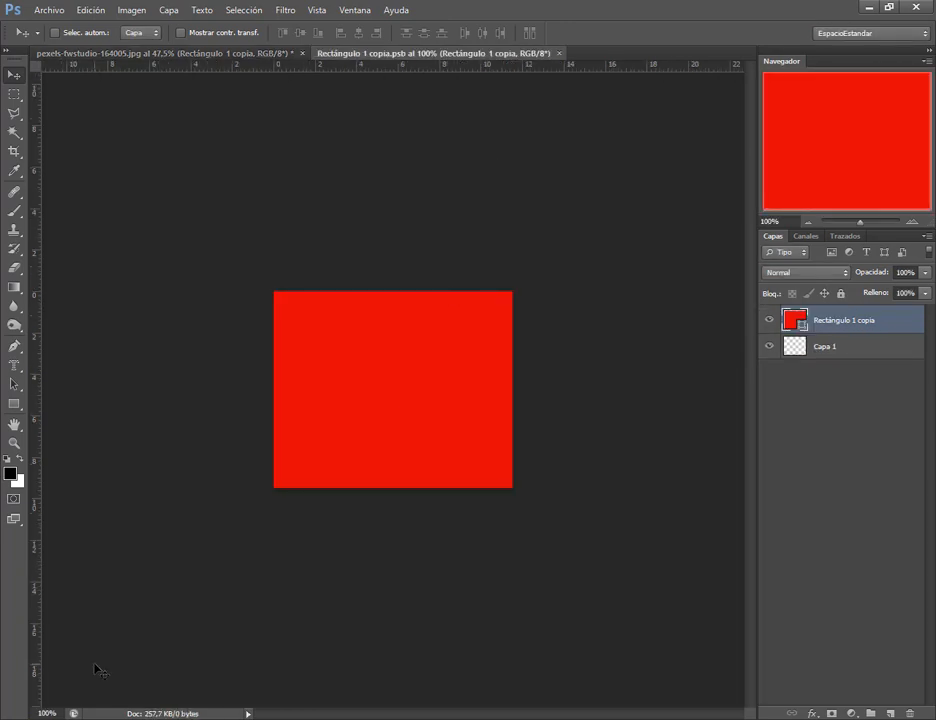
- Place pexels-pixabay-65289.jpg from the Photoshop Clase 7 folder into the smart object, scaled and positioned to cover the whole canvas
click(96, 695)
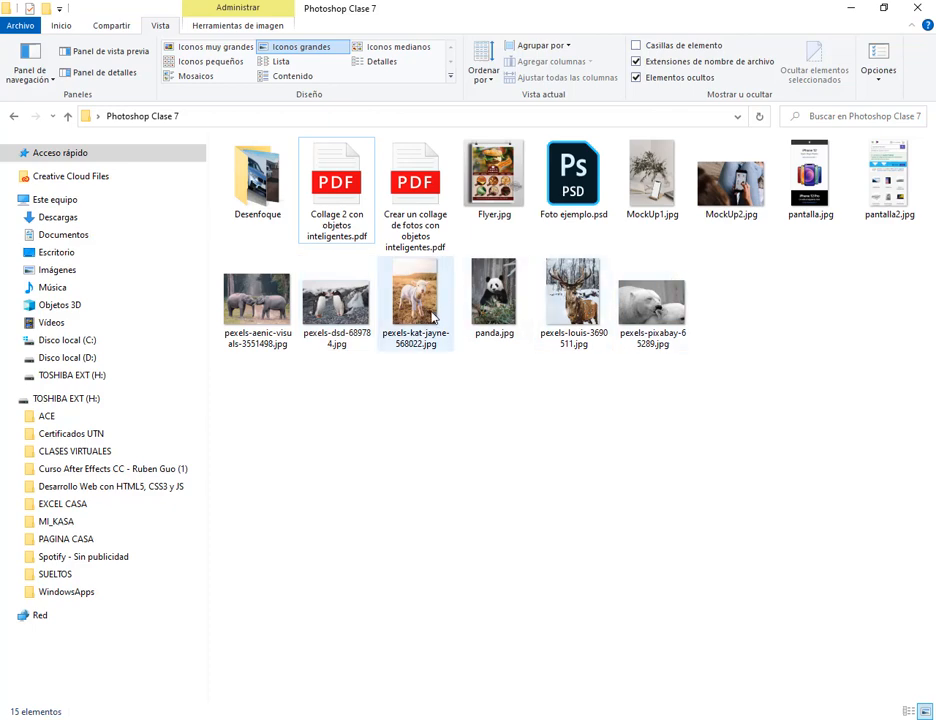
drag(652, 300, 464, 400)
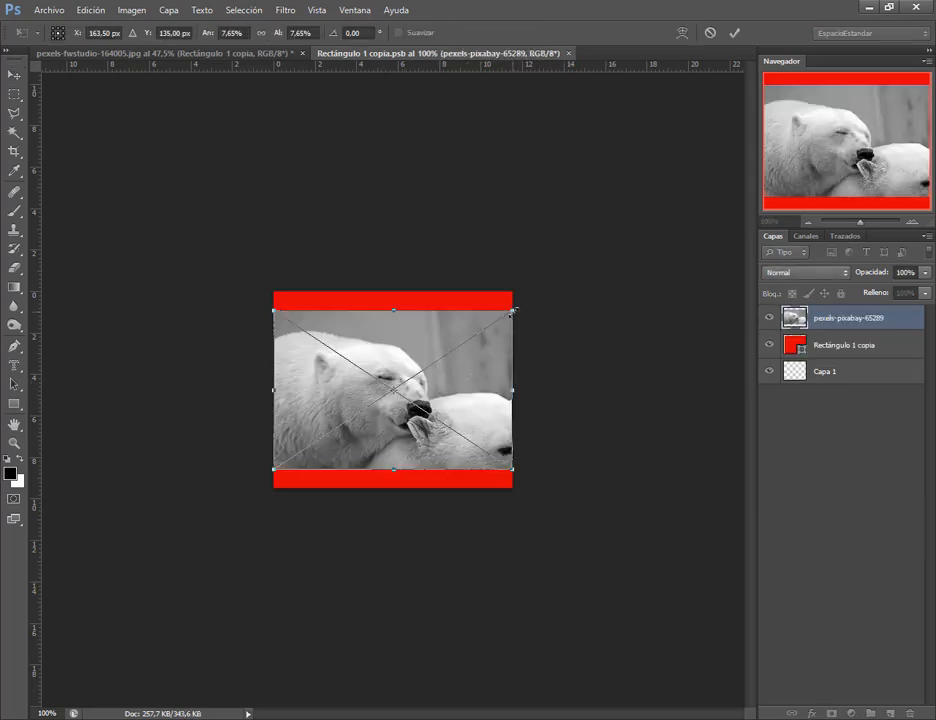
drag(513, 311, 556, 281)
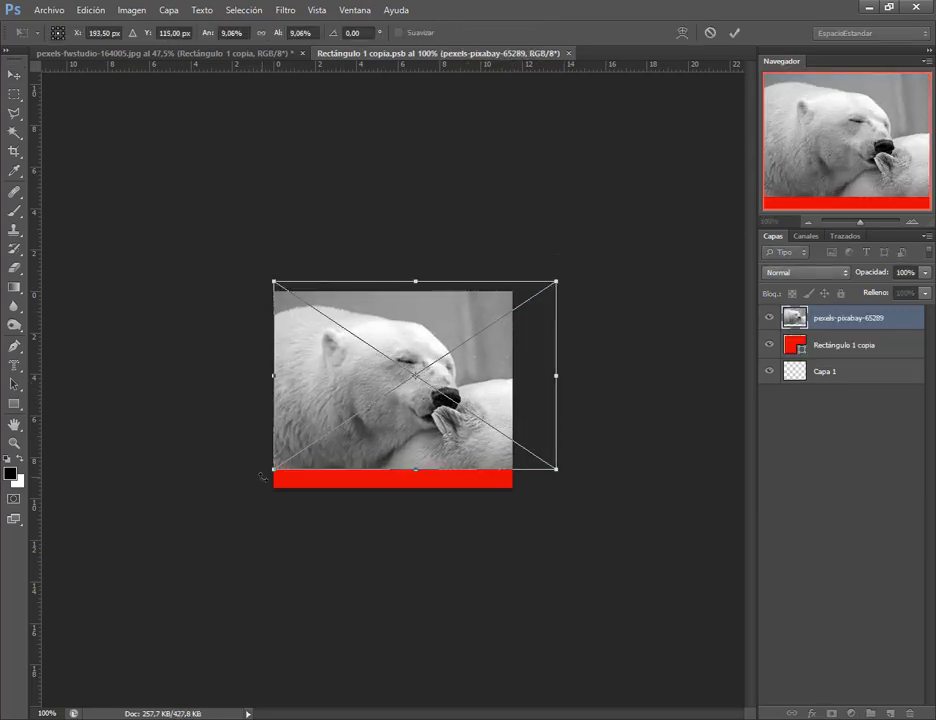
drag(263, 477, 255, 494)
drag(375, 449, 336, 452)
key(Return)
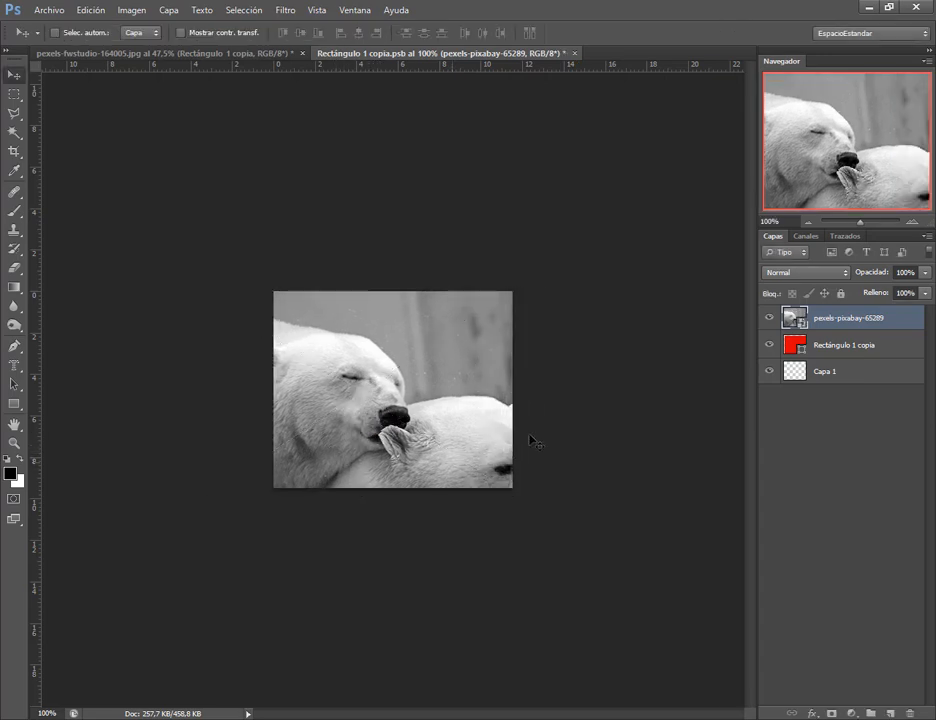
- Save and close the smart object contents with the polar bear photo, and collapse Grupo 1 in the collage document
click(52, 11)
click(110, 176)
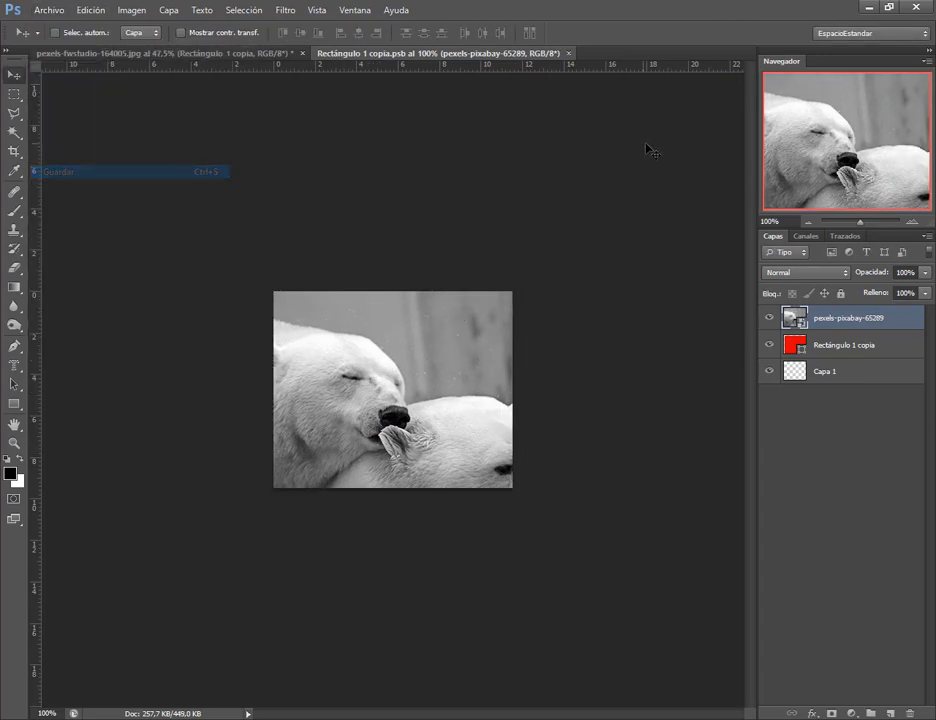
click(569, 53)
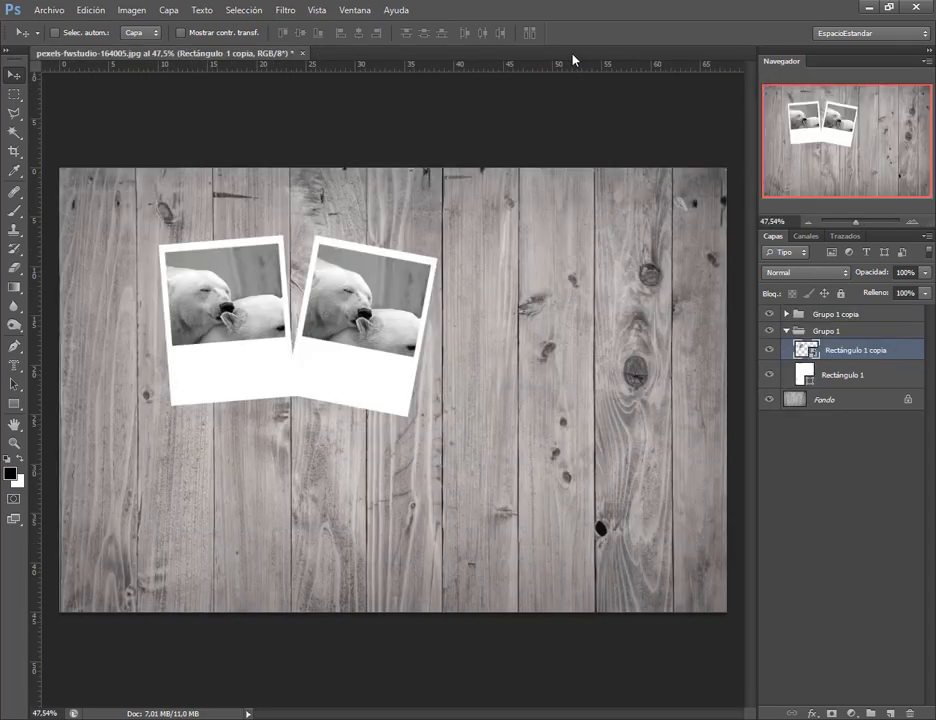
click(787, 331)
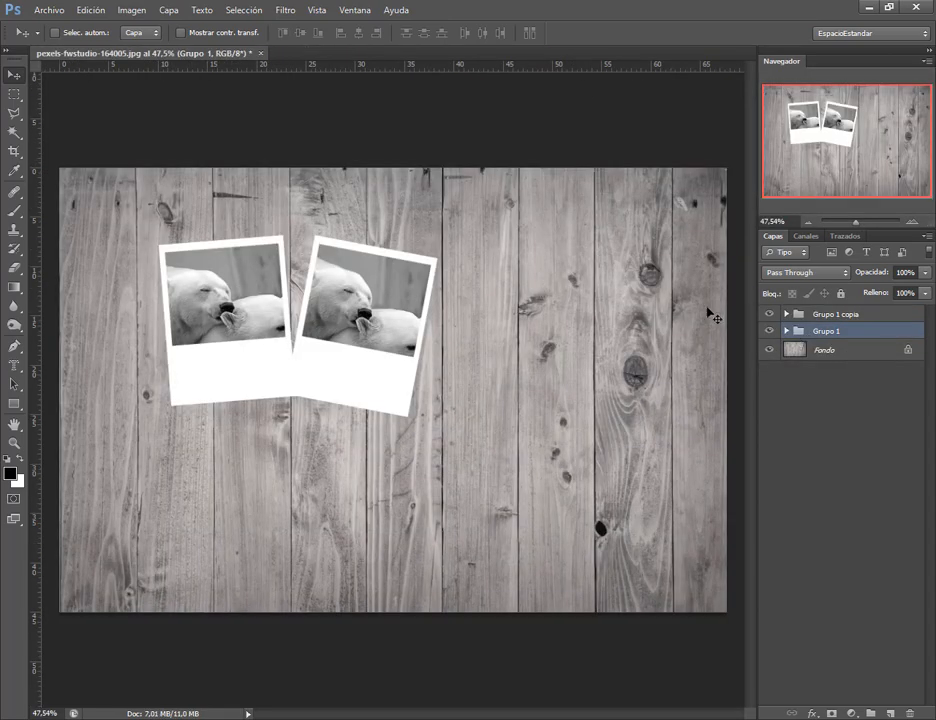
- Shift Grupo 1 copia slightly right, then duplicate it to the right part of the canvas and rotate the duplicate counterclockwise
click(820, 316)
drag(355, 318, 382, 326)
drag(841, 321, 891, 712)
drag(408, 284, 595, 244)
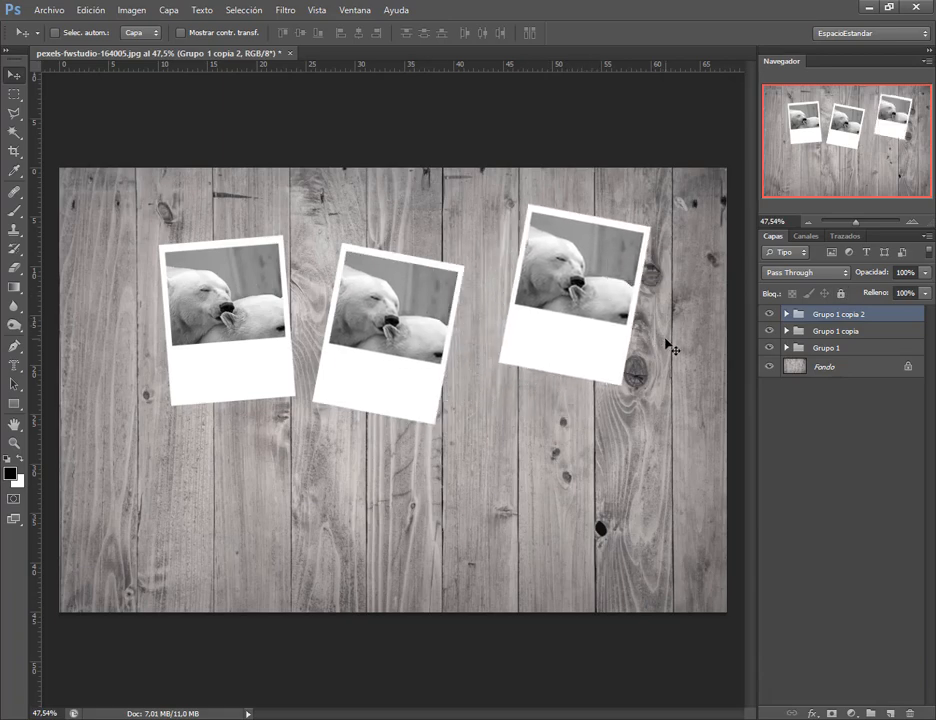
key(ctrl+t)
drag(701, 309, 712, 288)
key(Return)
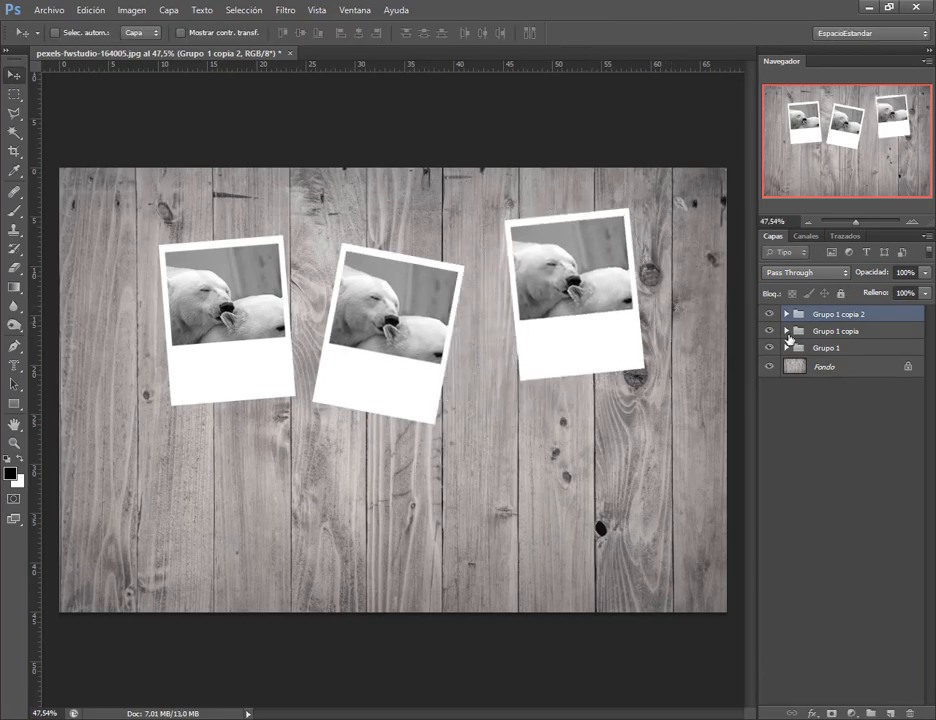
- Reopen the contents of the Rectángulo 1 copia smart object inside Grupo 1 for editing
click(786, 347)
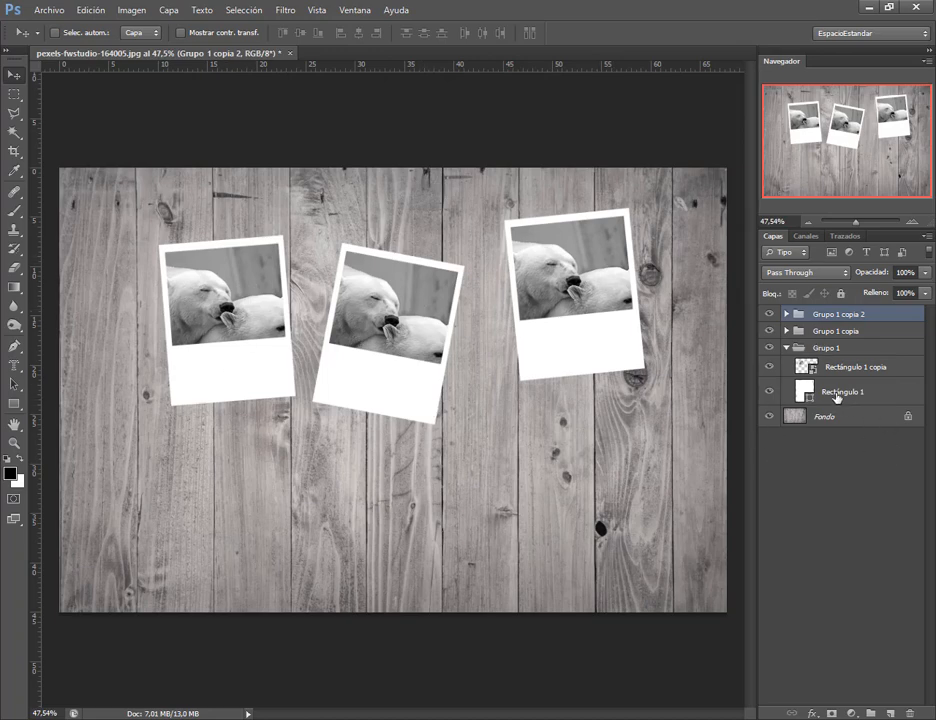
double_click(808, 368)
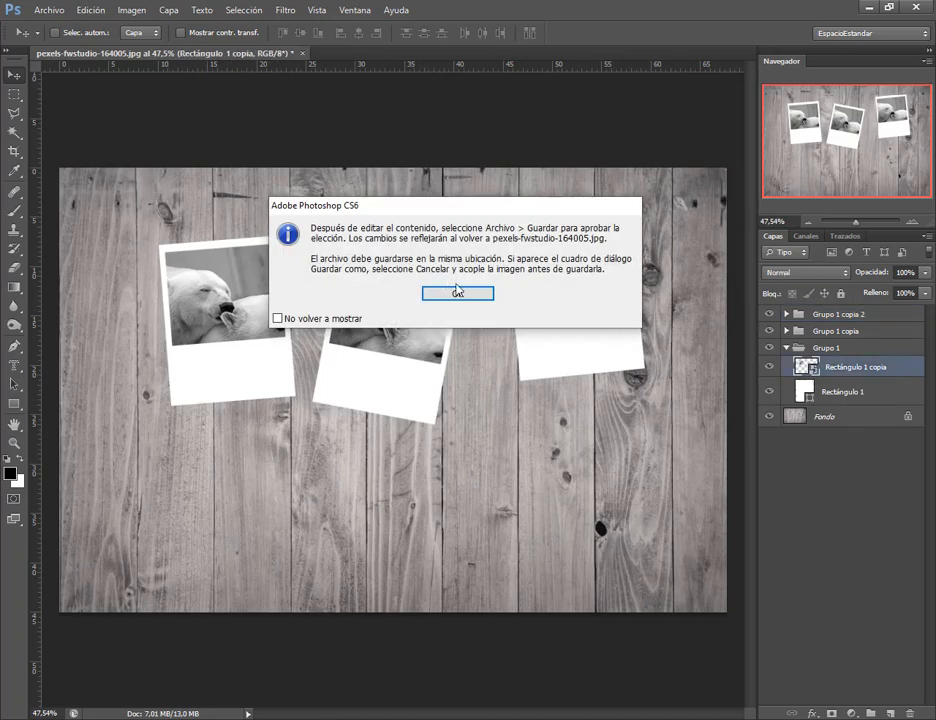
click(457, 292)
click(490, 410)
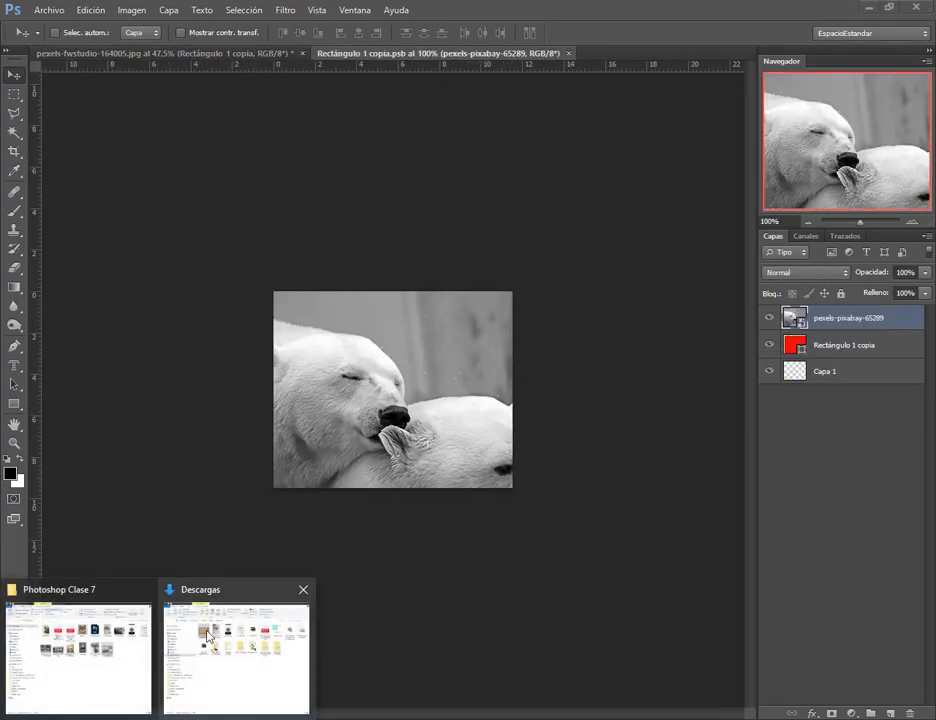
- Place the lamb photo from the Photoshop Clase 7 folder, scale it to cover the smart object canvas, and save and close the contents
click(213, 640)
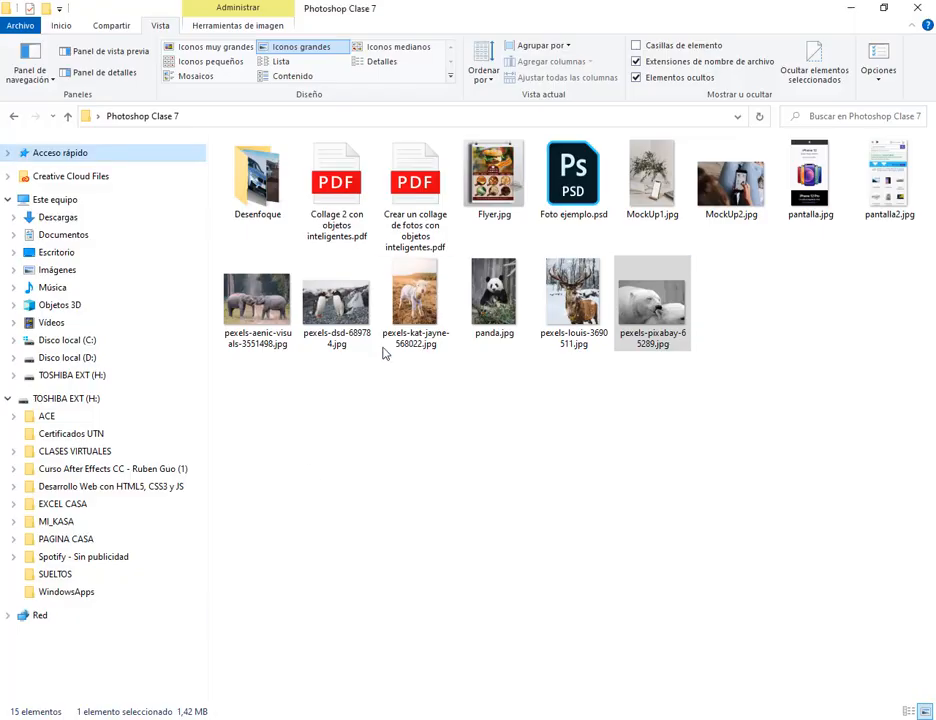
drag(410, 335, 397, 612)
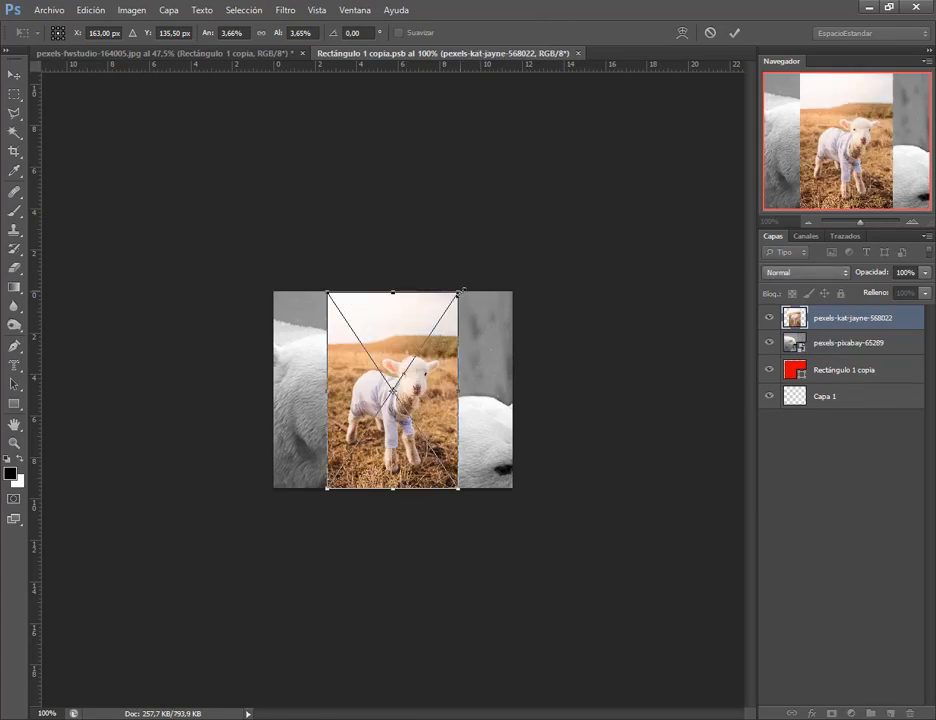
drag(460, 292, 531, 185)
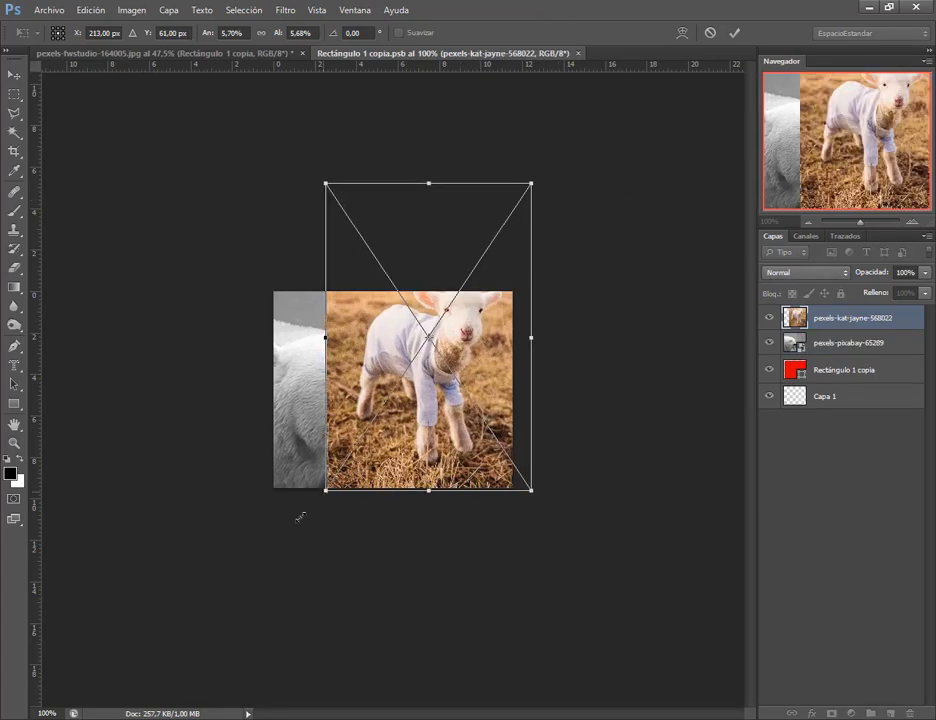
drag(325, 490, 265, 581)
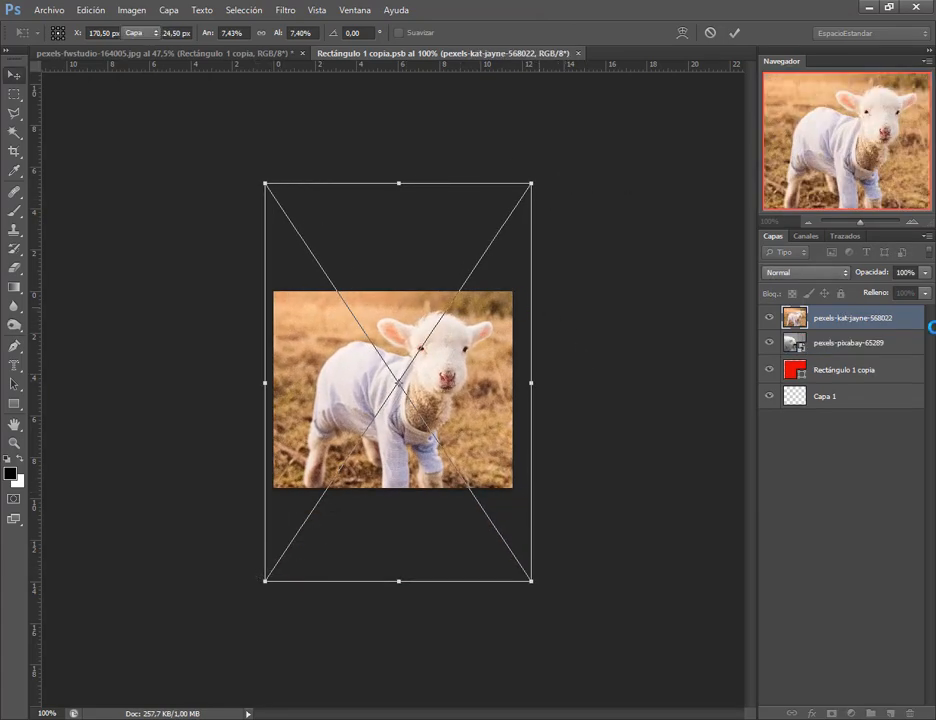
key(Return)
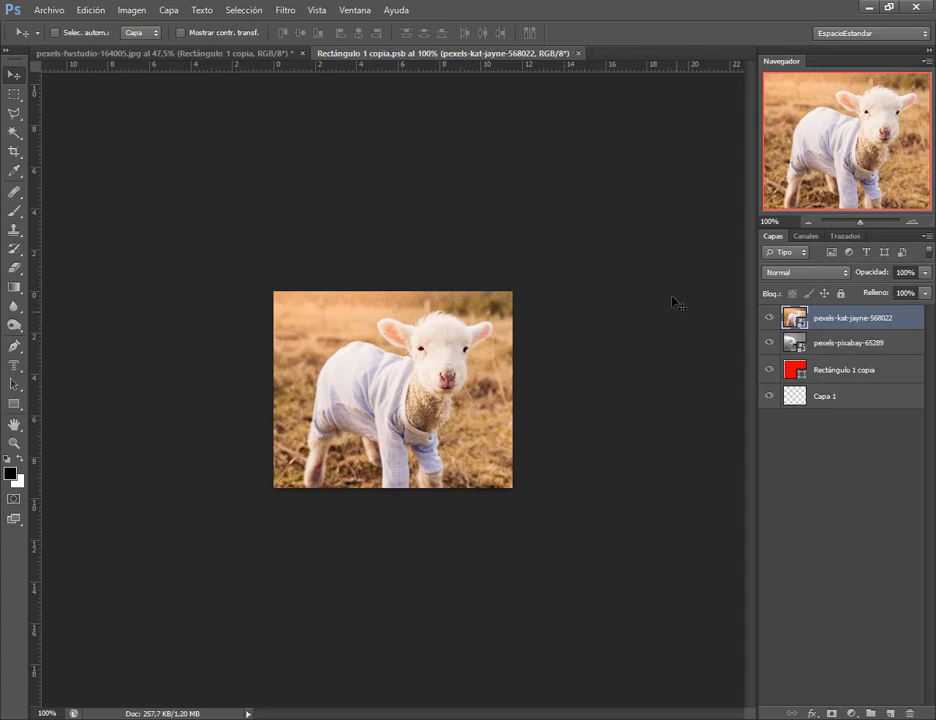
key(ctrl+w)
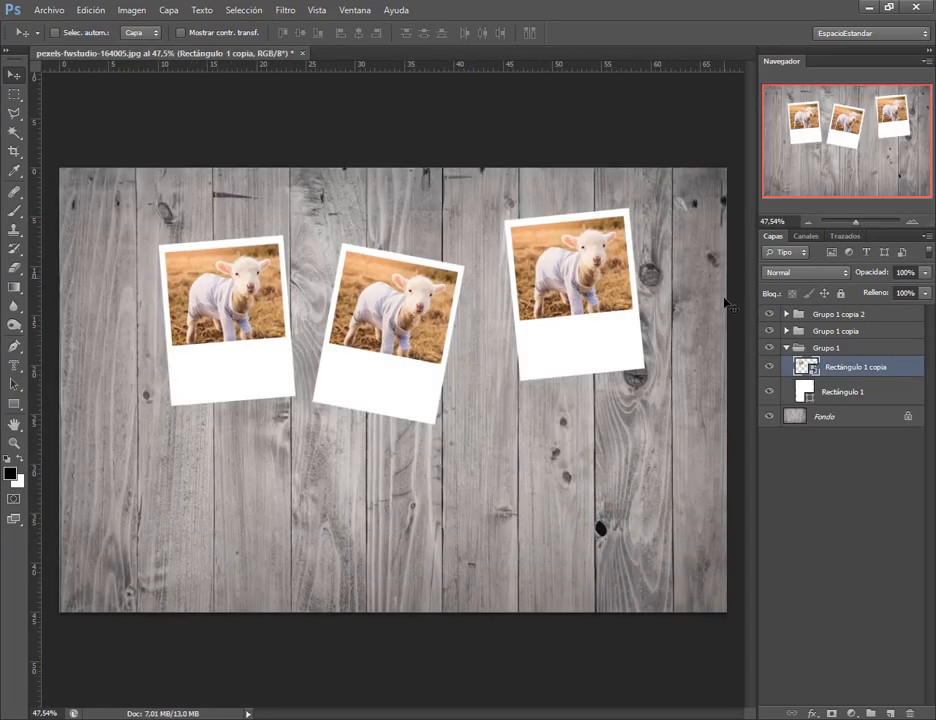
- Rasterize the Rectángulo 1 copia smart object showing the lamb photo inside Grupo 1
click(831, 350)
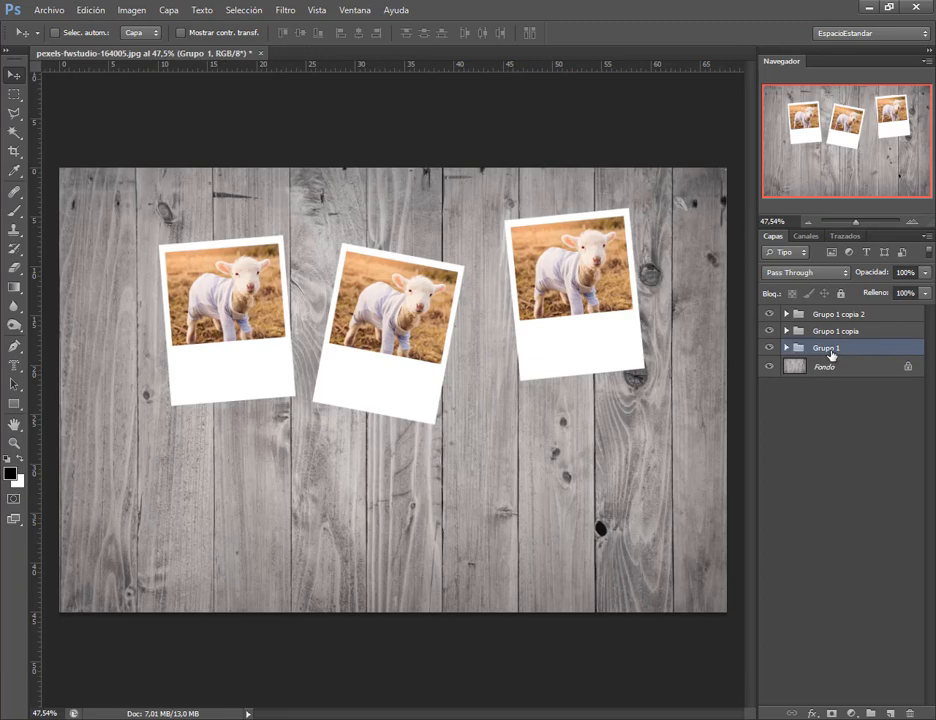
click(787, 348)
click(818, 370)
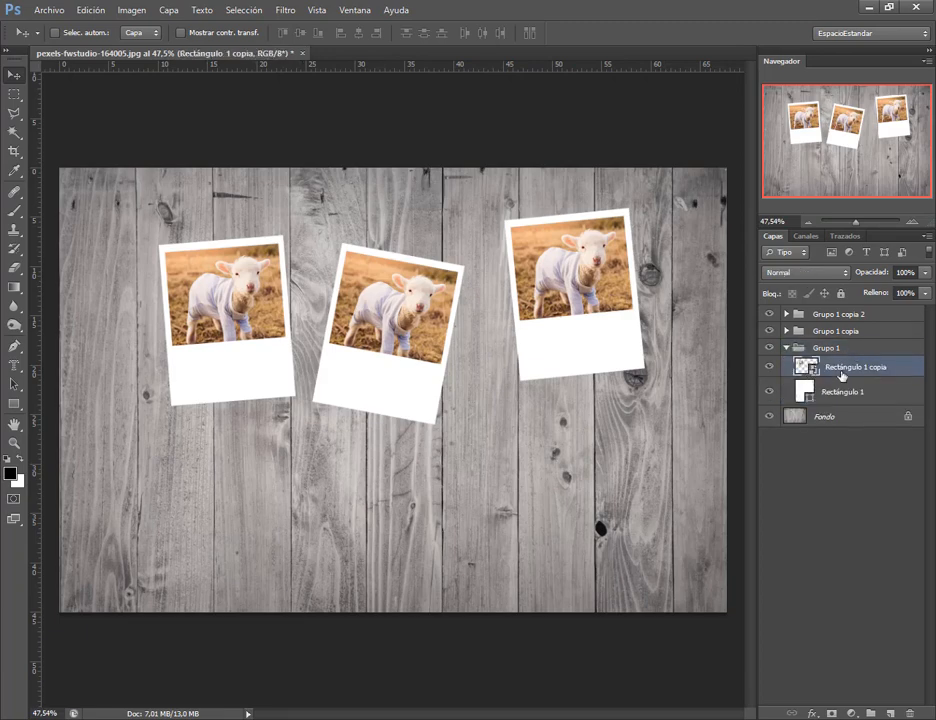
right_click(843, 372)
click(685, 361)
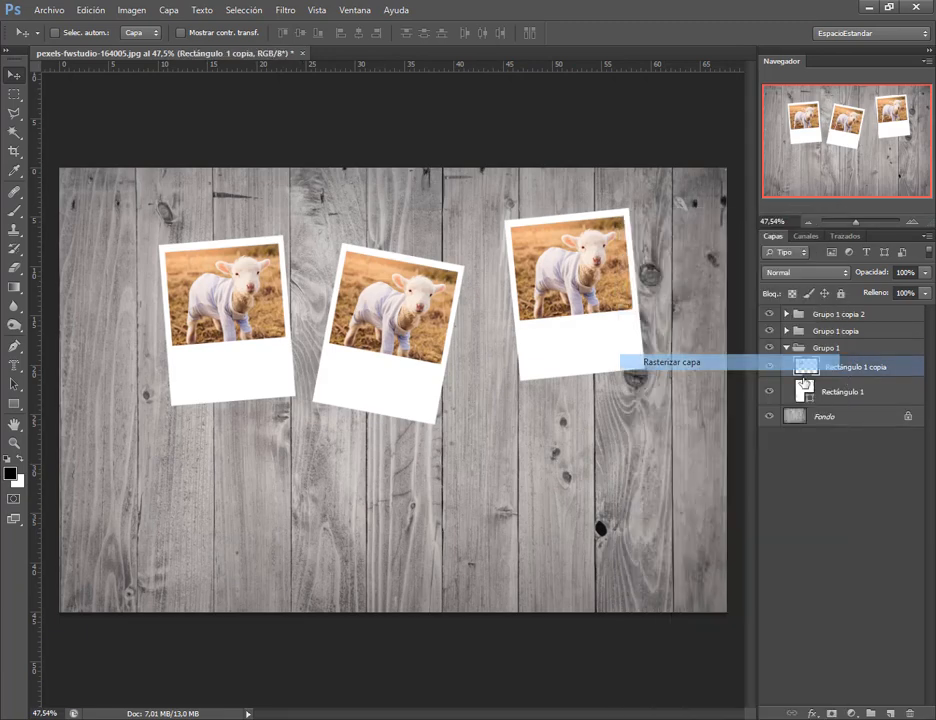
- Delete the groups Grupo 1 copia and Grupo 1 copia 2
click(812, 347)
click(825, 331)
shift+click(836, 316)
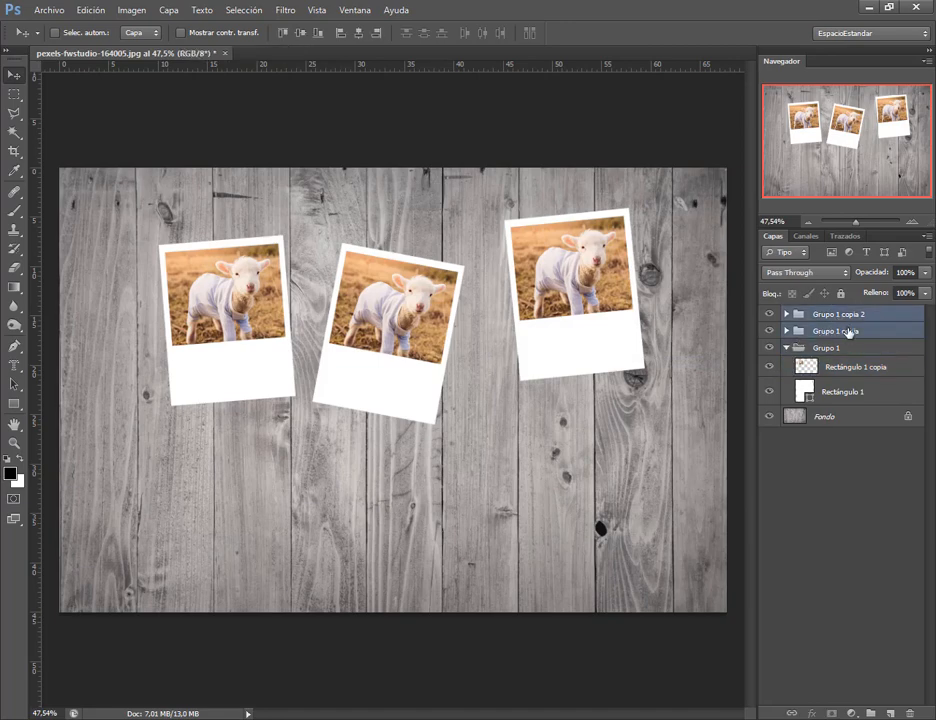
drag(848, 337, 911, 716)
- Undo back to the single red polaroid in Grupo 1, before any duplicate group or placed photo
key(ctrl+z)
key(ctrl+alt+z)
key(ctrl+alt+z)
key(ctrl+alt+z)
key(ctrl+alt+z)
key(ctrl+alt+z)
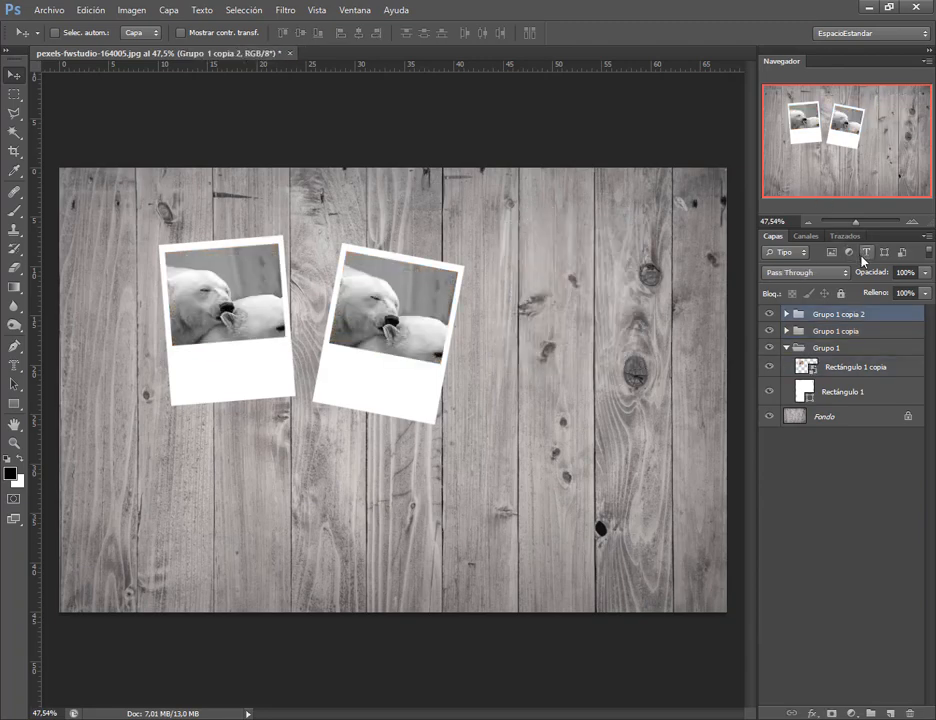
key(ctrl+alt+z)
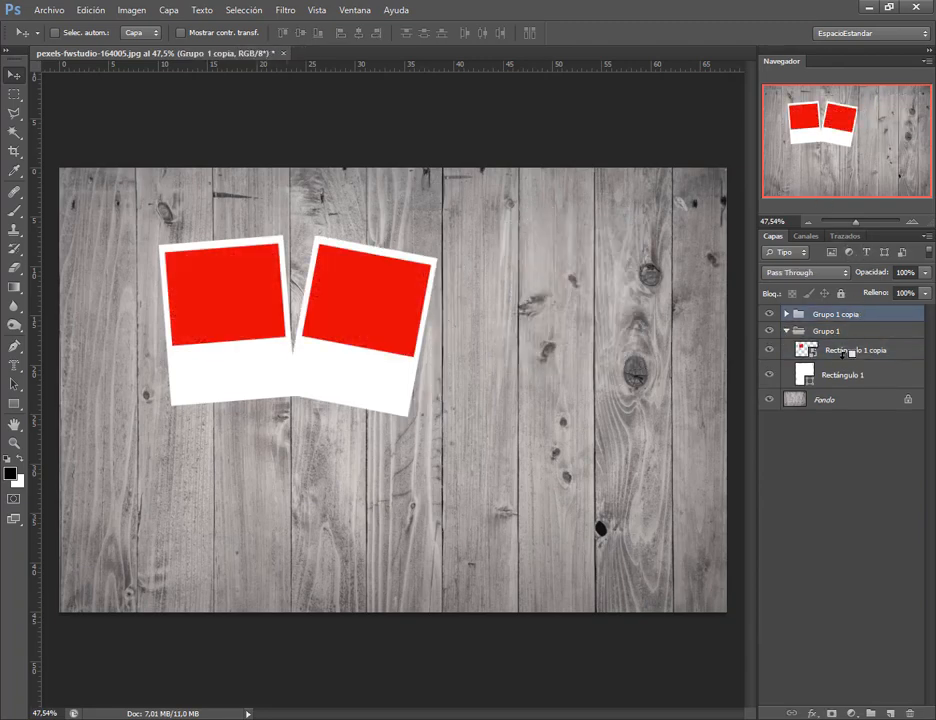
key(ctrl+alt+z)
key(ctrl+alt+z)
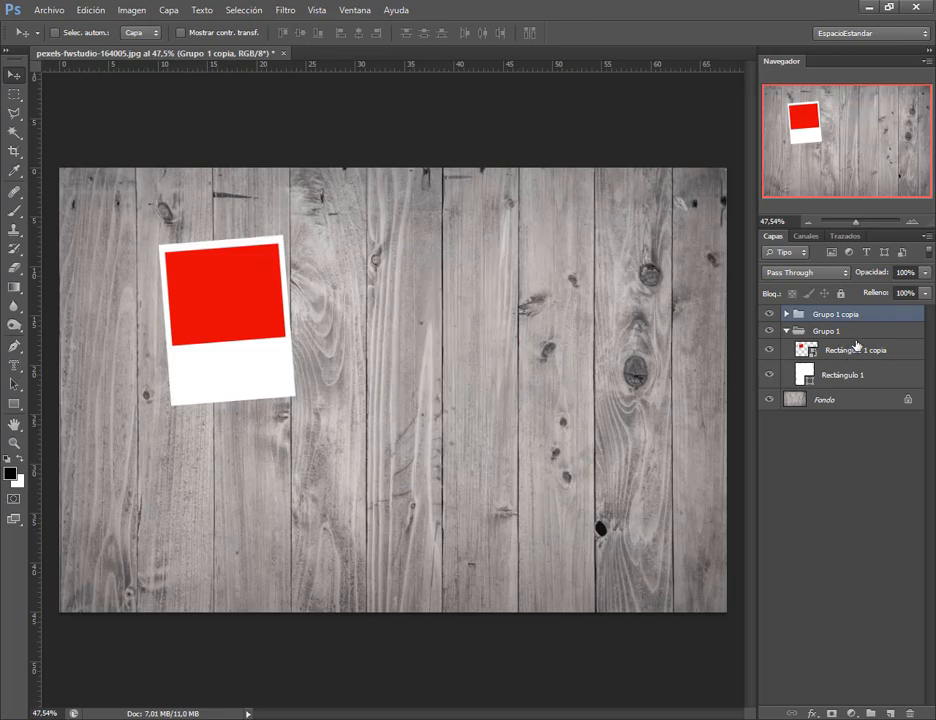
- Rasterize the red Rectángulo 1 copia smart object inside Grupo 1 and collapse the group
click(877, 345)
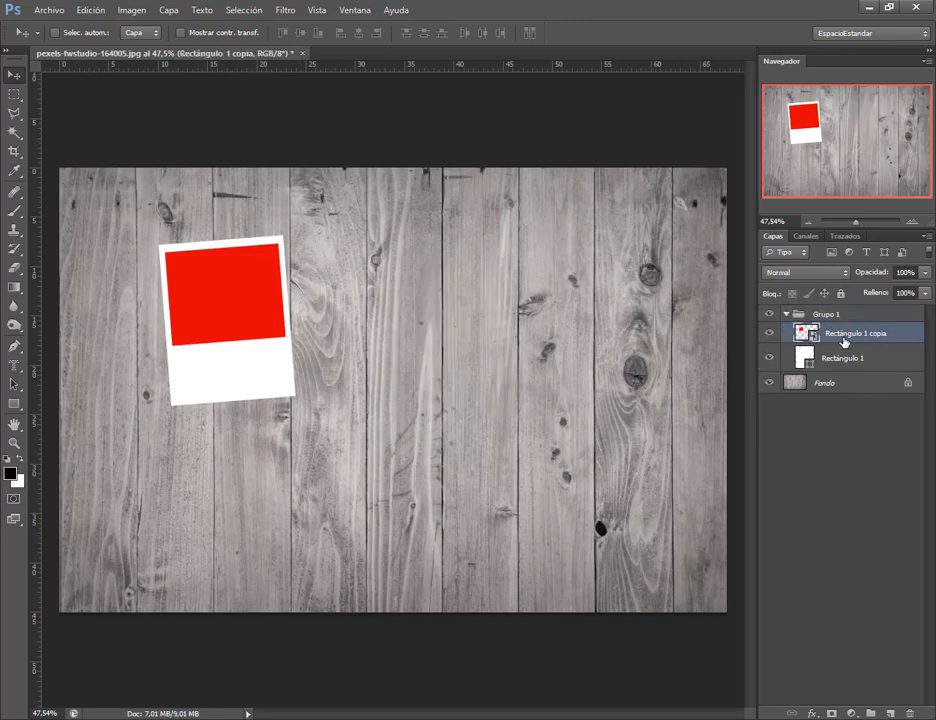
right_click(843, 342)
click(670, 364)
click(786, 316)
click(807, 343)
click(810, 358)
click(811, 314)
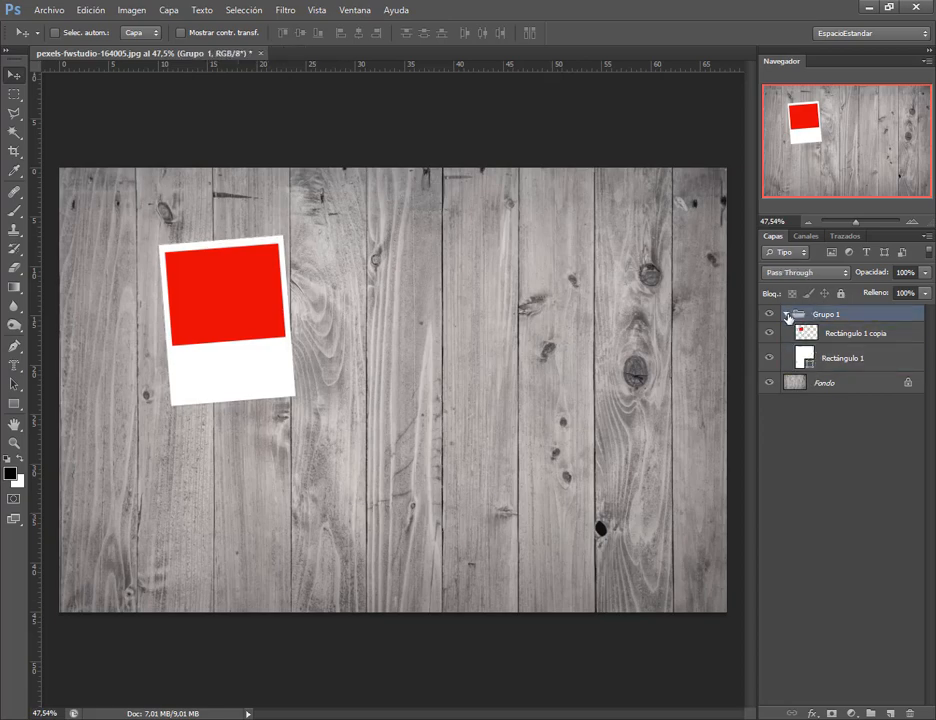
click(787, 315)
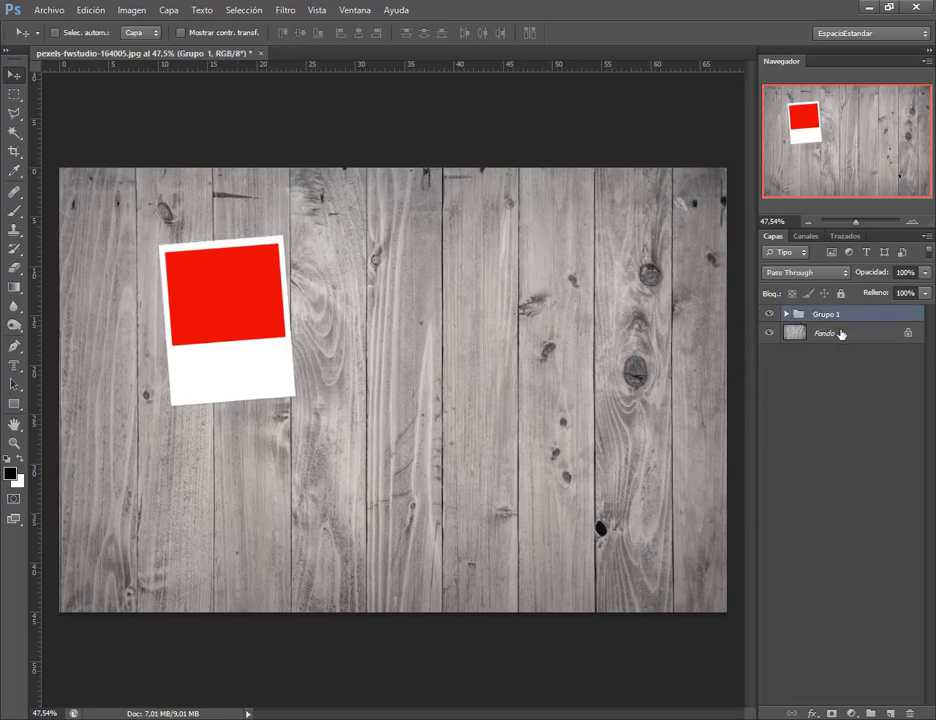
- Duplicate Grupo 1 three times, spreading the copies across the middle and right of the canvas
key(ctrl+j)
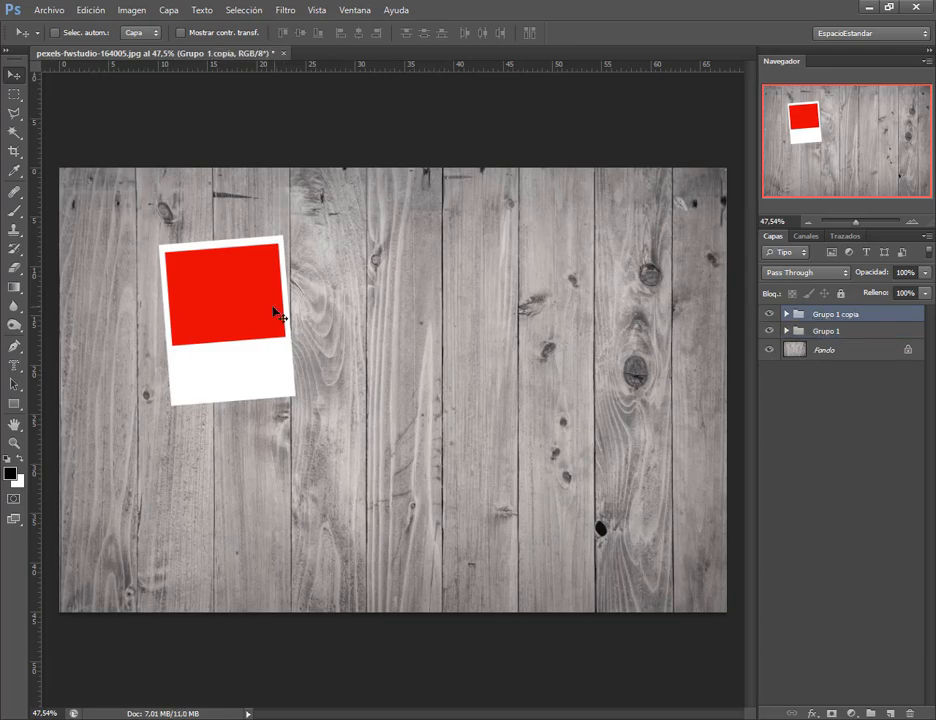
drag(276, 313, 359, 439)
key(ctrl+j)
key(ctrl+j)
- Inspect the layers of Grupo 1 copia 3 and delete all three duplicate groups
click(787, 314)
click(809, 336)
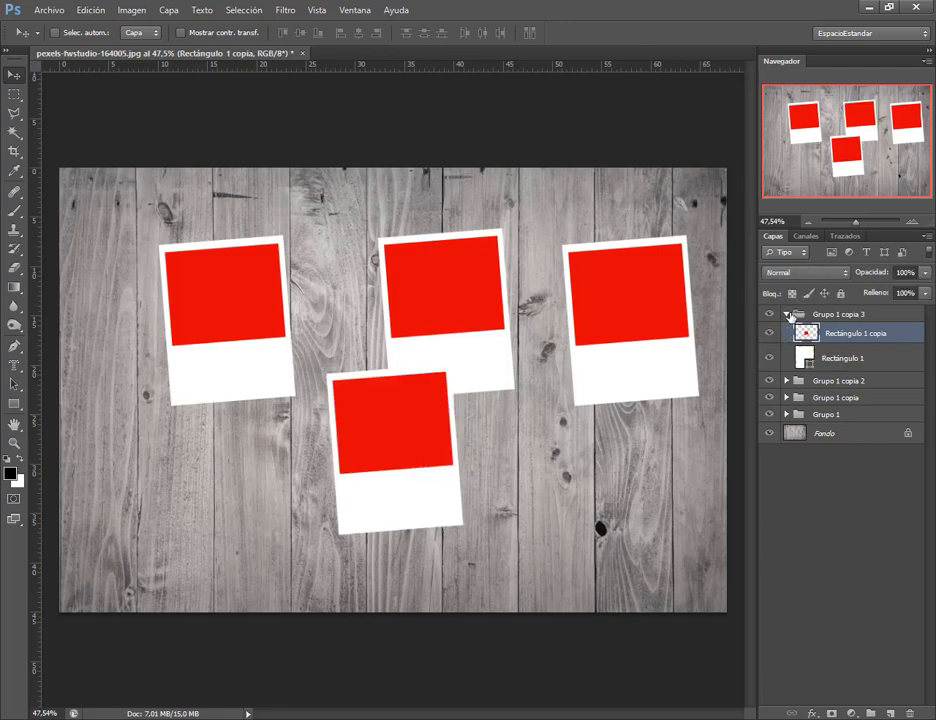
click(788, 315)
shift+click(826, 348)
drag(826, 348, 909, 713)
- Add a drop shadow with 65% opacity and 16 px size to the white Rectángulo 1 shape in Grupo 1
click(787, 315)
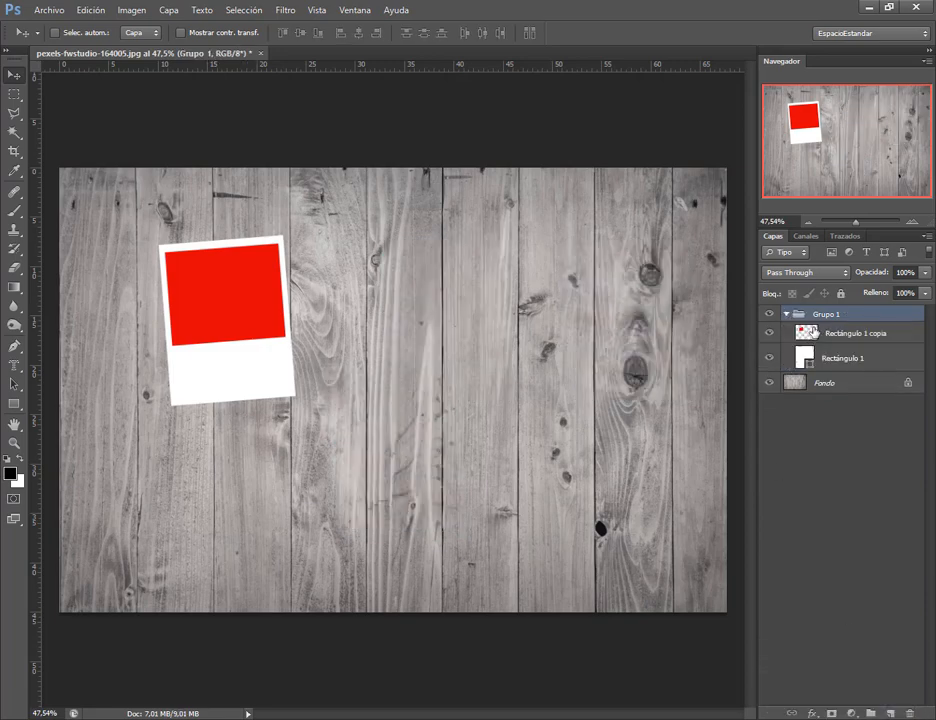
double_click(805, 357)
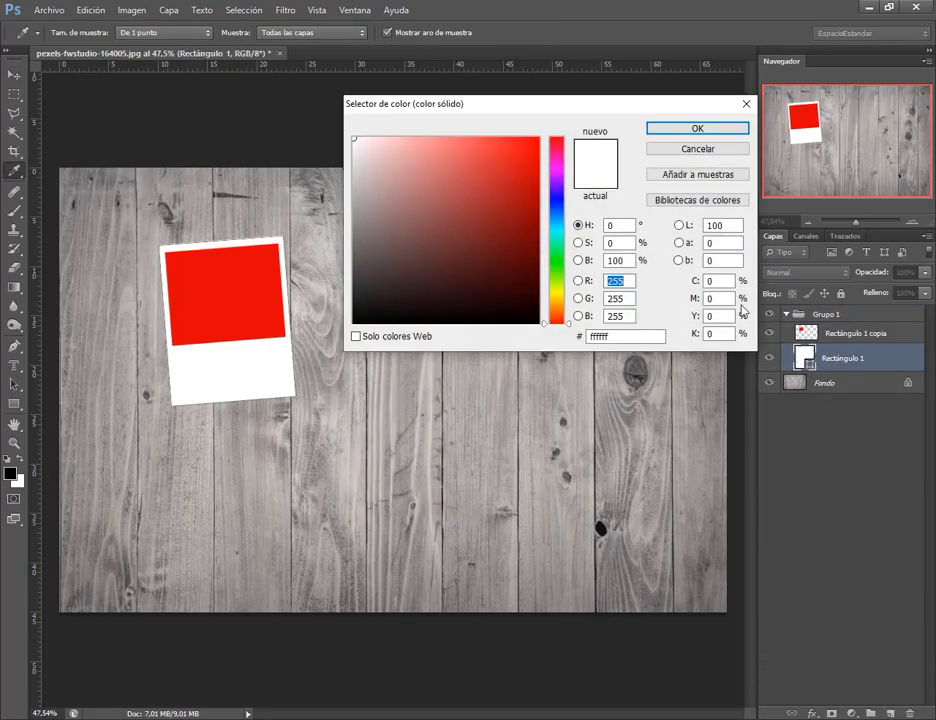
click(698, 148)
right_click(898, 360)
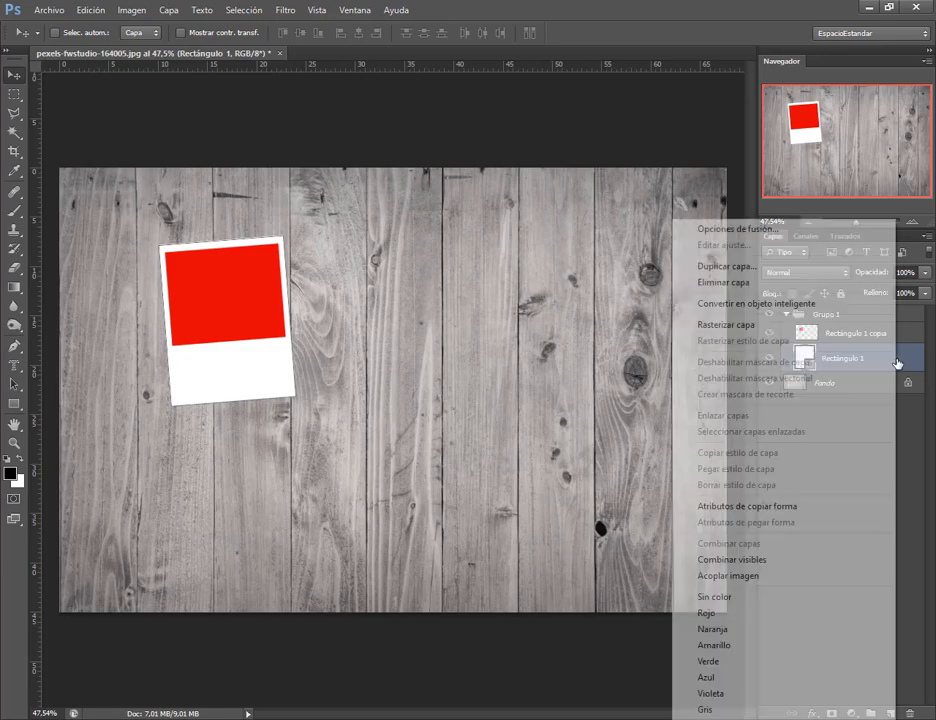
click(786, 234)
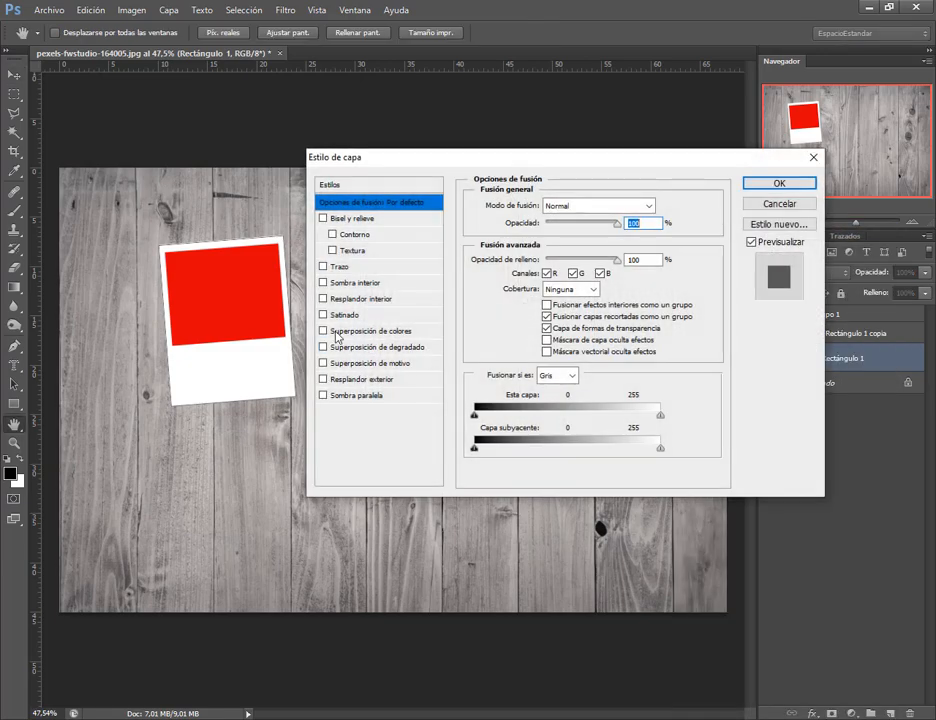
click(371, 398)
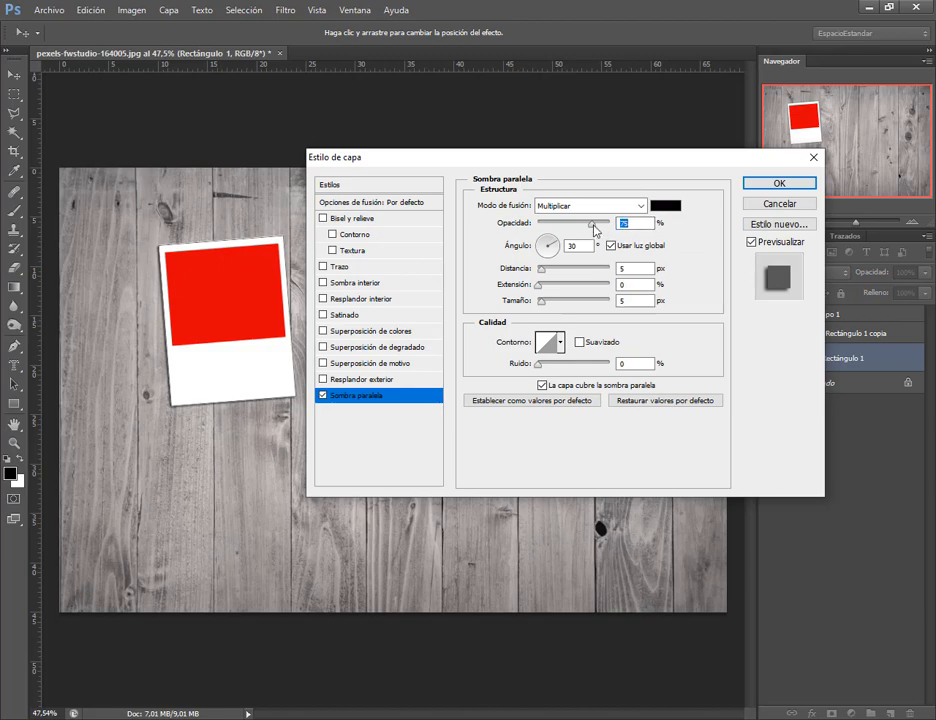
mouse_move(594, 228)
mouse_down()
mouse_move(603, 230)
mouse_move(588, 230)
mouse_up()
drag(543, 308, 548, 309)
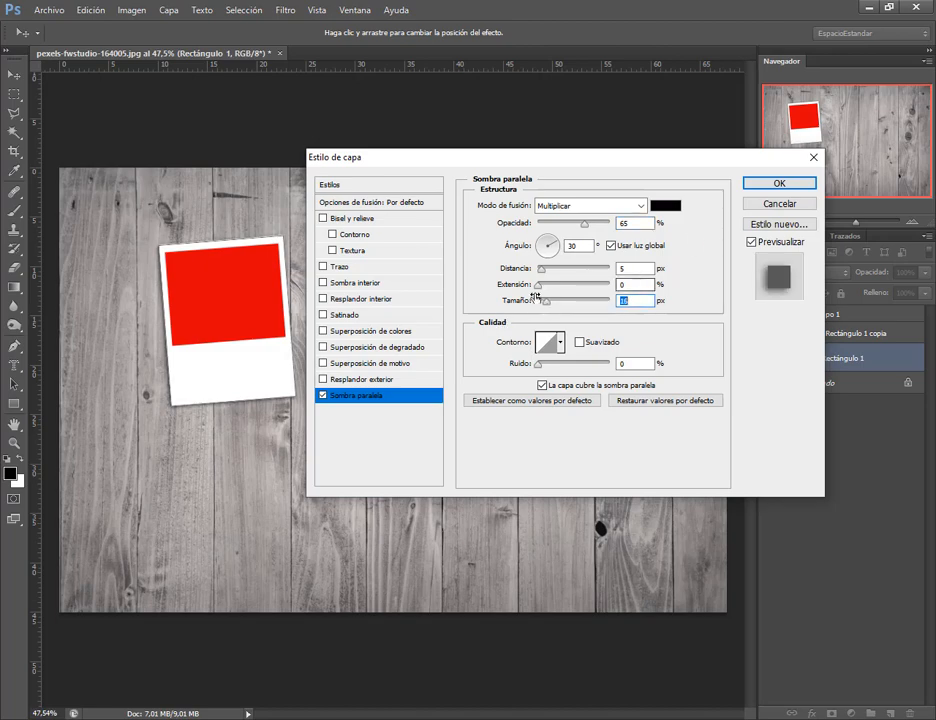
click(778, 184)
scroll(243, 337, up, 5)
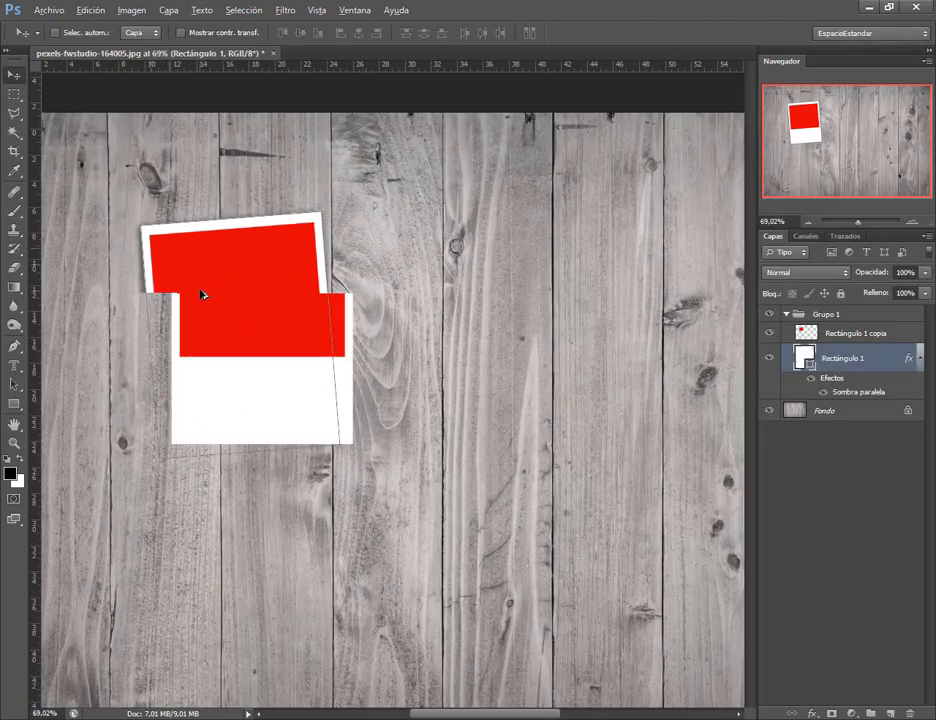
click(809, 333)
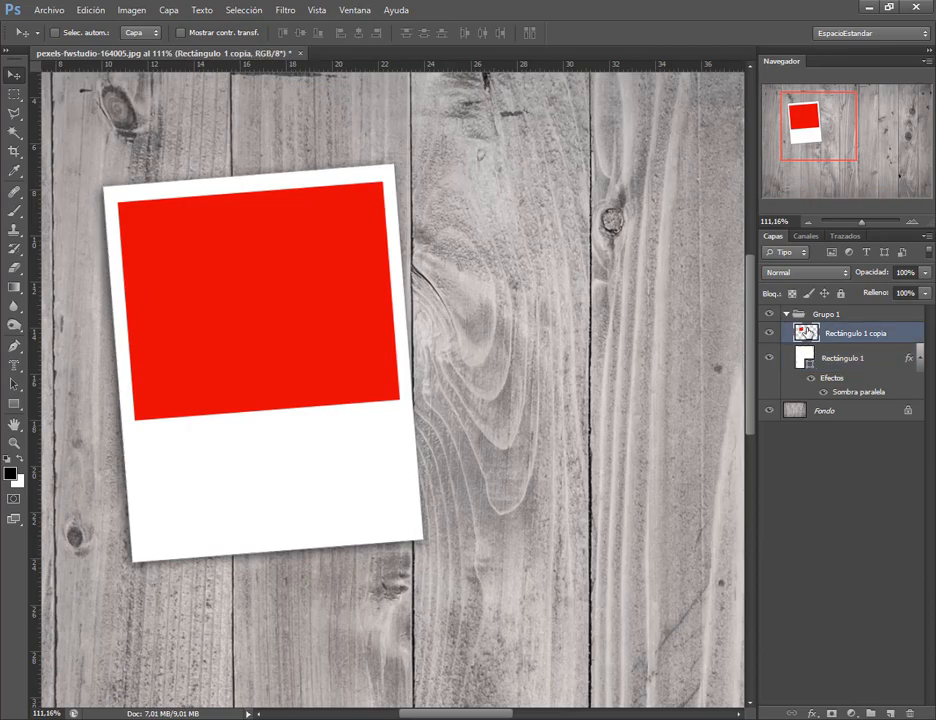
right_click(855, 335)
click(688, 262)
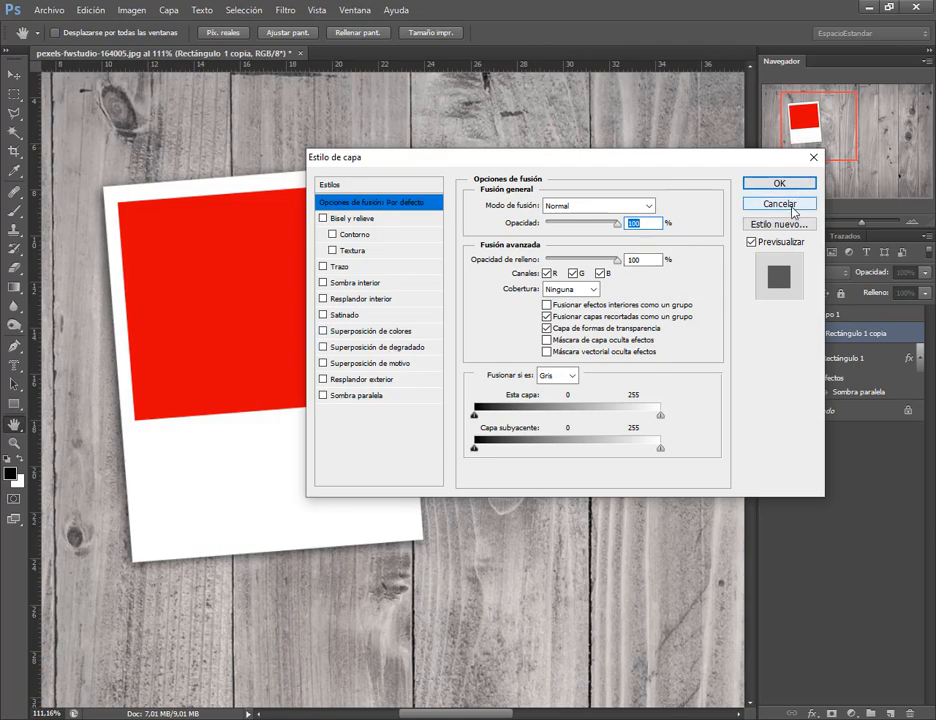
click(780, 205)
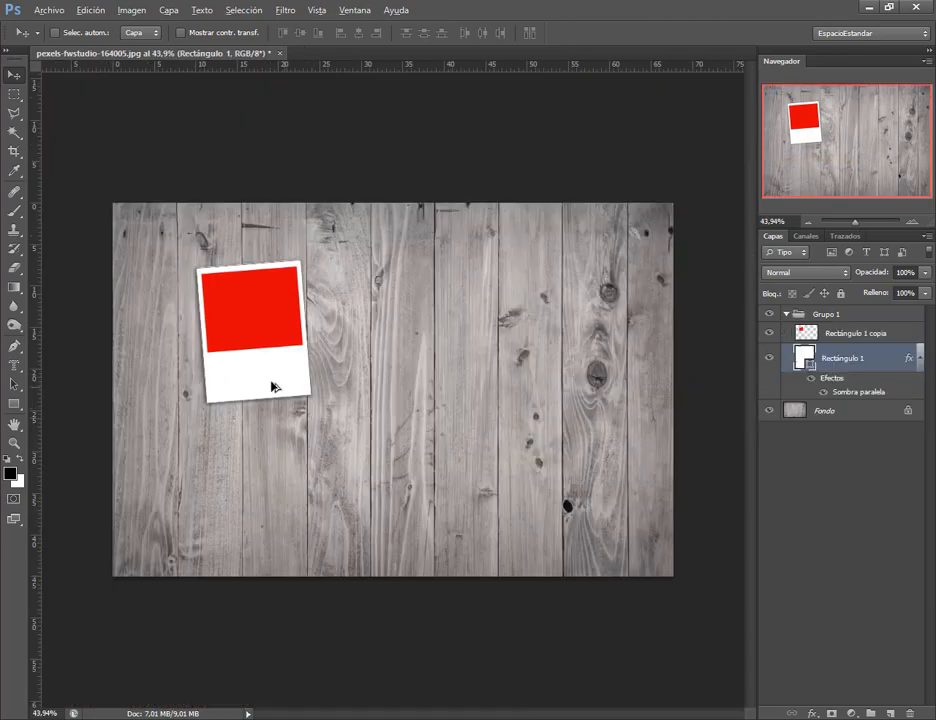
- Examine the polaroid's drop shadow up close, hiding and showing the red Rectángulo 1 copia layer
scroll(272, 324, up, 5)
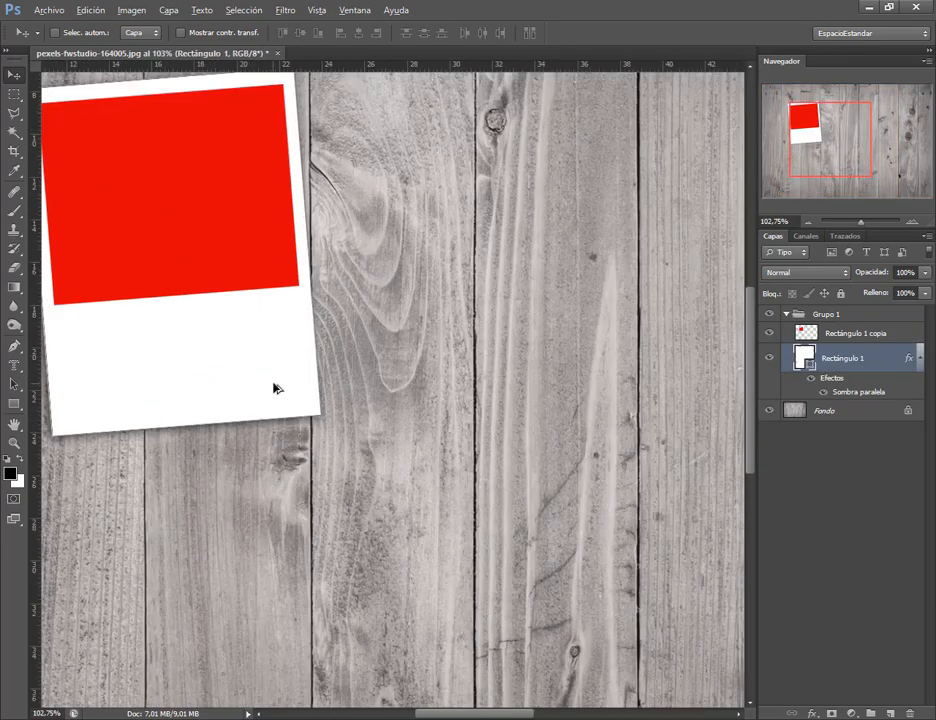
scroll(464, 438, left, 4)
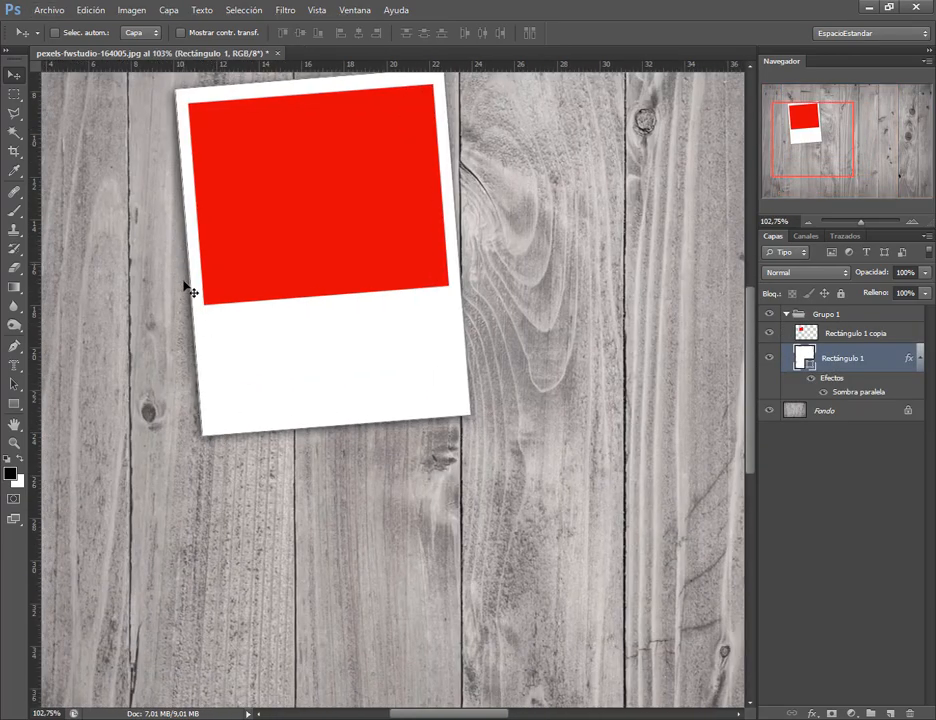
click(866, 334)
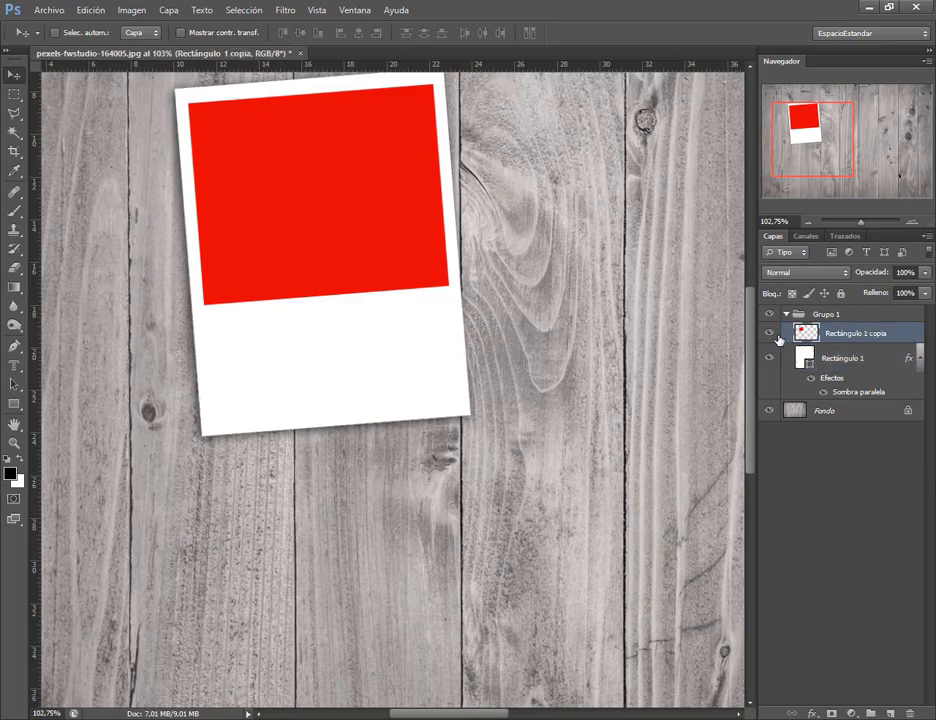
click(769, 333)
click(769, 333)
- Collapse Grupo 1 and duplicate it five times, arranging the six polaroids in two rows of three across the wood background
click(786, 315)
scroll(518, 360, down, 5)
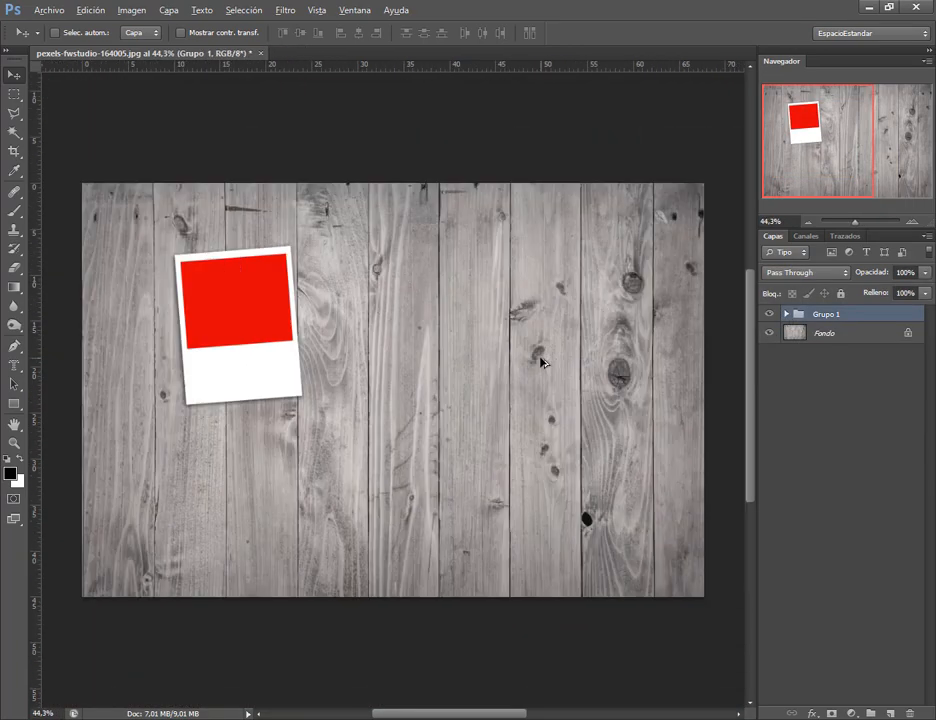
key(ctrl+j)
drag(264, 327, 589, 473)
key(ctrl+j)
key(ctrl+j)
key(ctrl+j)
key(ctrl+j)
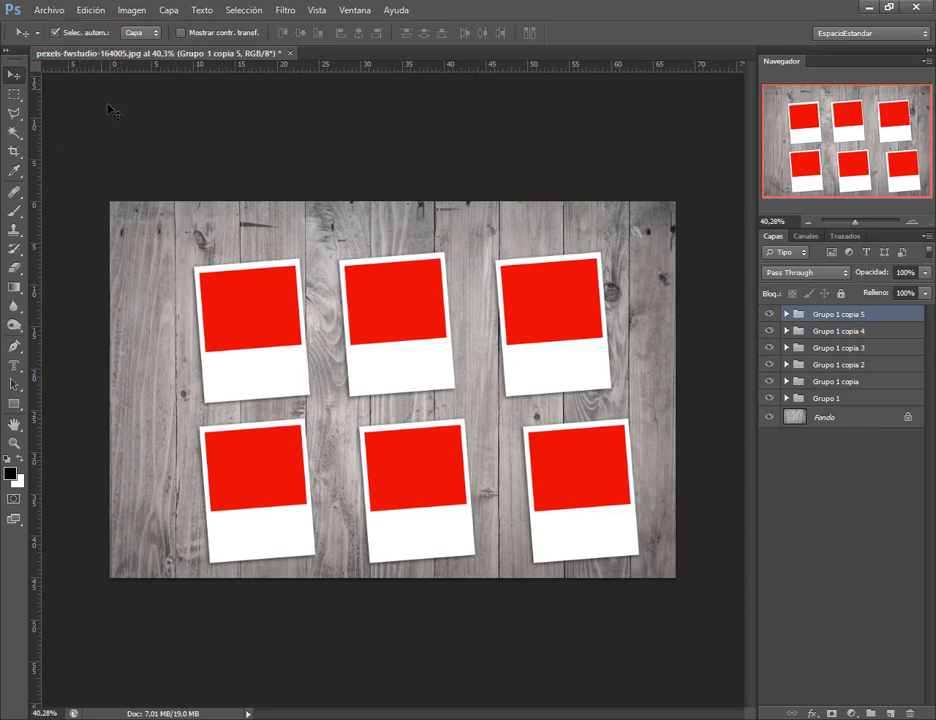
- Set the Move tool's auto-select to Grupo and spread five polaroids outward, leaving the lower-right one in place
click(154, 35)
drag(254, 335, 234, 312)
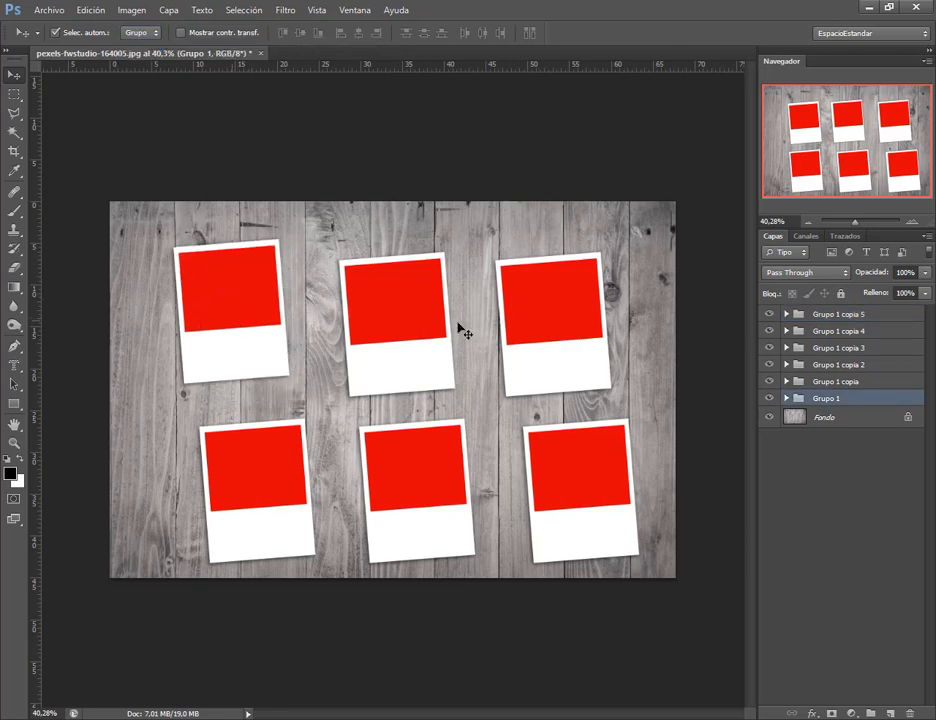
drag(263, 497, 240, 500)
drag(426, 485, 398, 505)
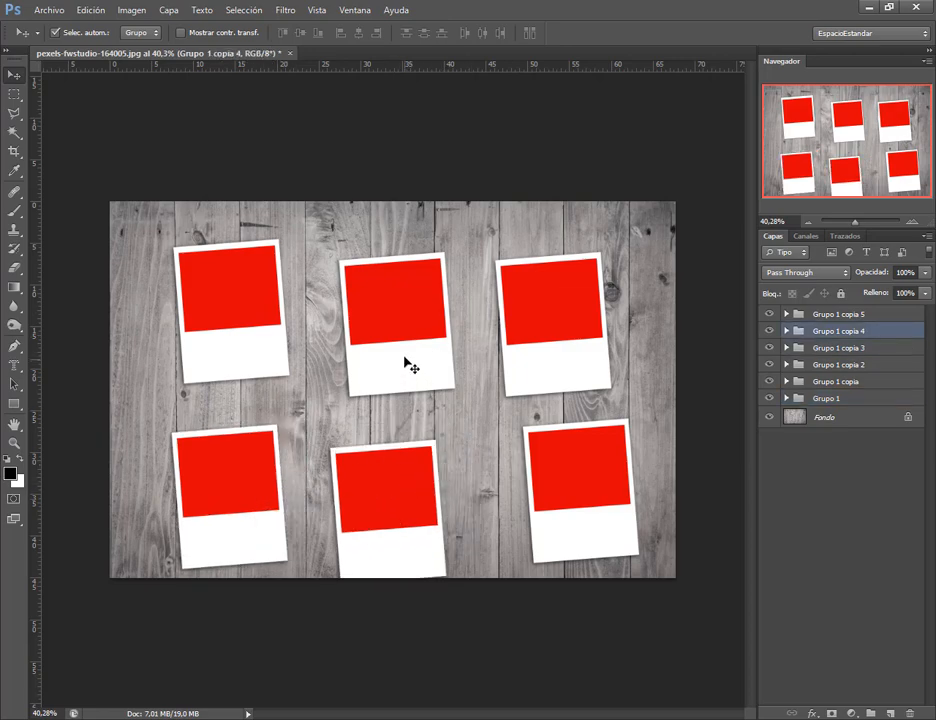
drag(409, 363, 405, 320)
drag(602, 322, 636, 290)
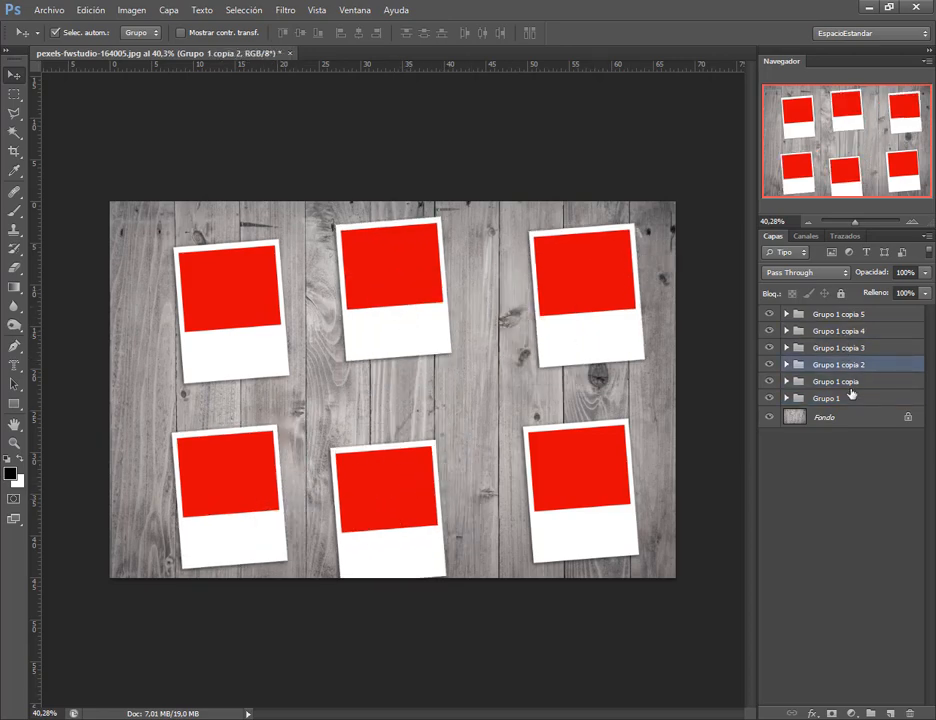
- Move the lower-right polaroid slightly up and left, and raise the lower-middle polaroid fully inside the canvas
click(550, 449)
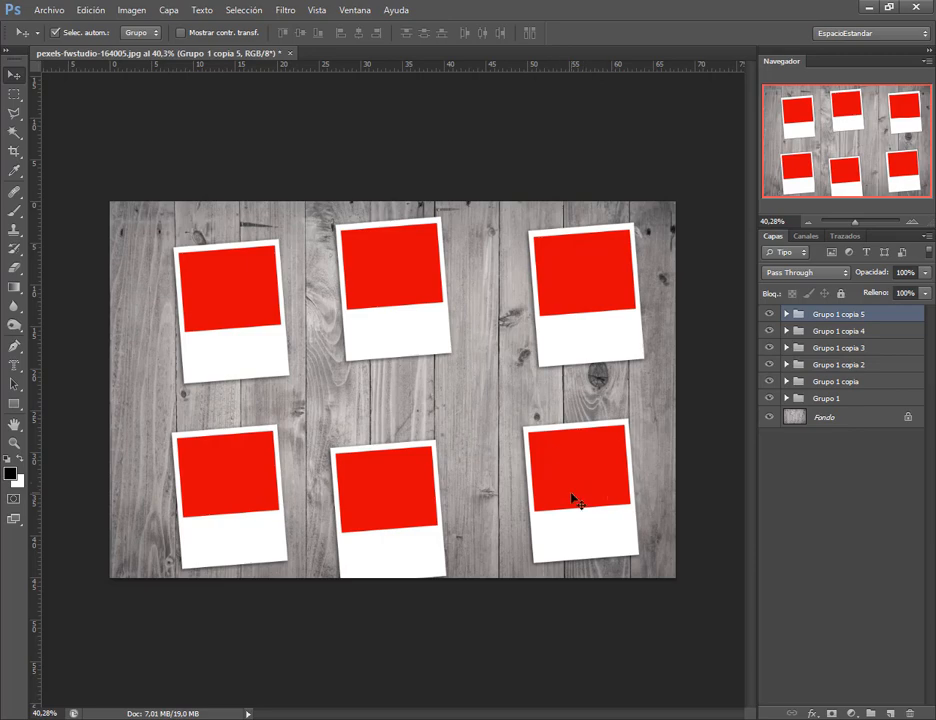
drag(577, 503, 561, 488)
drag(428, 501, 440, 473)
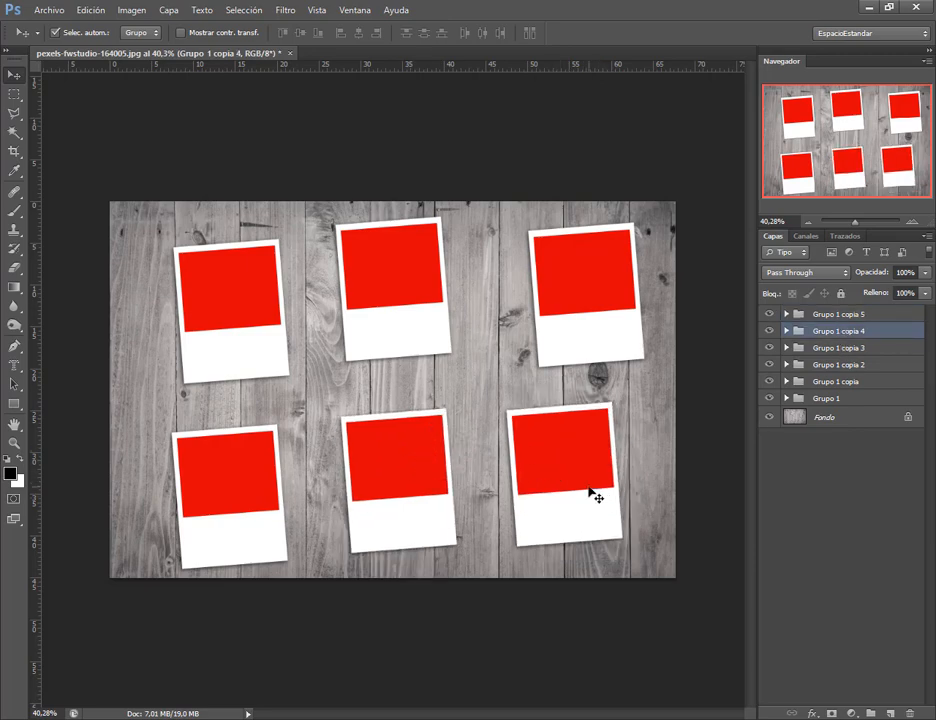
click(589, 487)
click(617, 301)
click(435, 297)
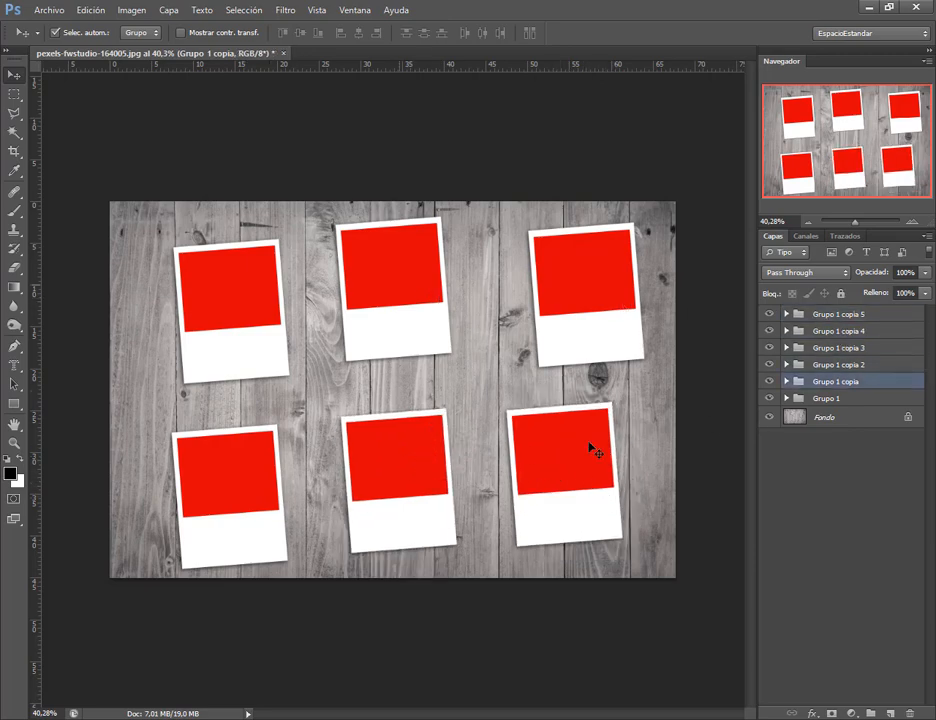
- Rotate the lower-right polaroid about 12.3° clockwise and tilt the lower-middle polaroid clockwise as well
click(537, 482)
key(ctrl+t)
drag(660, 540, 642, 563)
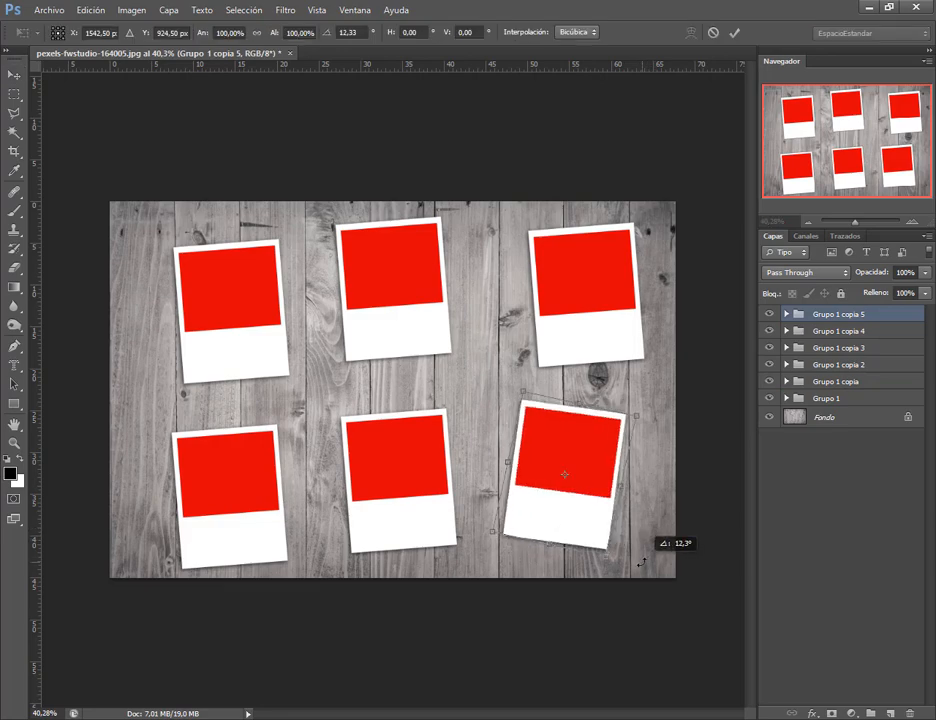
key(Return)
click(430, 502)
key(ctrl+t)
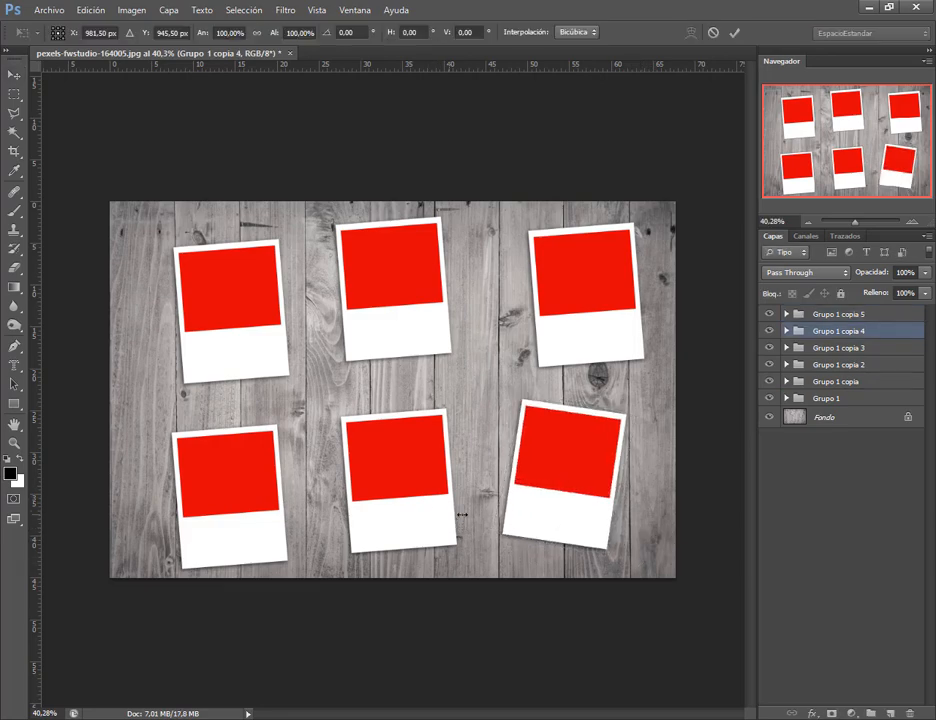
drag(461, 514, 478, 548)
key(Return)
- Move the lower-right and lower-middle polaroids closer together and rotate the lower-middle one counterclockwise until nearly upright
drag(568, 497, 549, 505)
drag(403, 491, 424, 487)
key(ctrl+t)
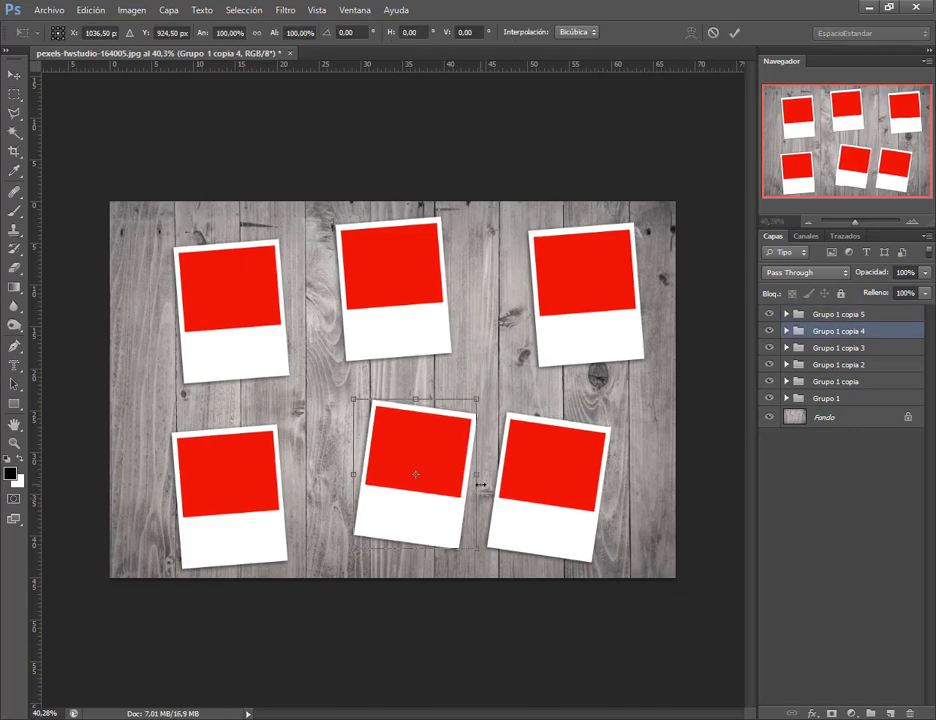
drag(488, 466, 495, 451)
key(Return)
- Pull the three upper polaroids and the lower-left and lower-middle ones inward so that some frames overlap
drag(262, 490, 334, 482)
drag(428, 495, 411, 500)
drag(263, 346, 296, 396)
drag(386, 351, 347, 353)
drag(597, 325, 512, 345)
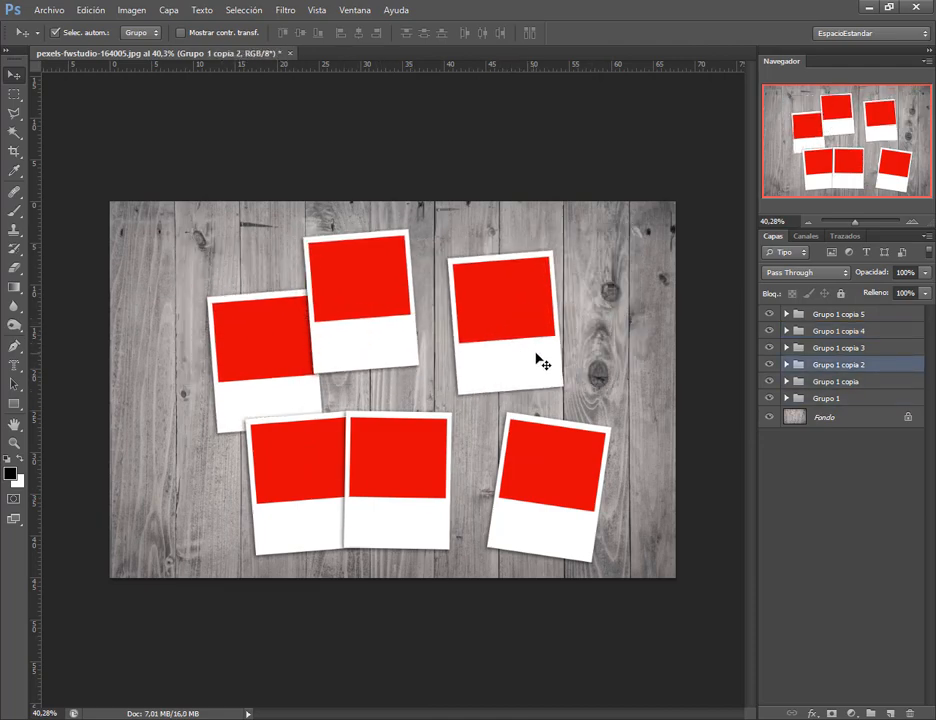
- Tilt the upper-right polaroid steeply clockwise and shift it right, then move the upper-middle polaroid right into the gap
key(ctrl+t)
drag(612, 362, 580, 405)
double_click(508, 351)
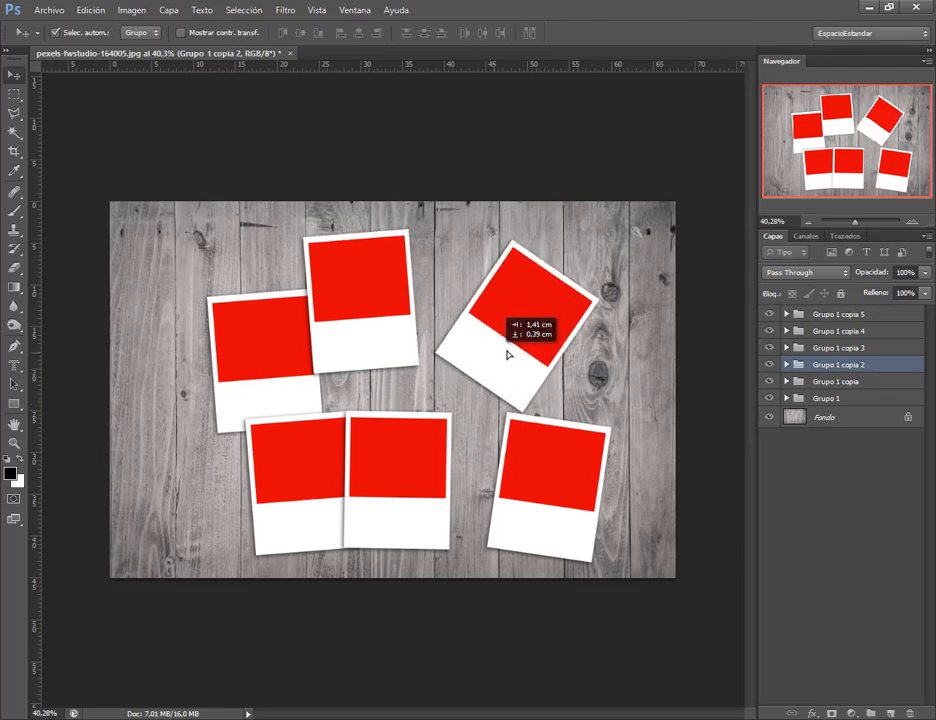
drag(381, 341, 423, 352)
drag(418, 359, 418, 342)
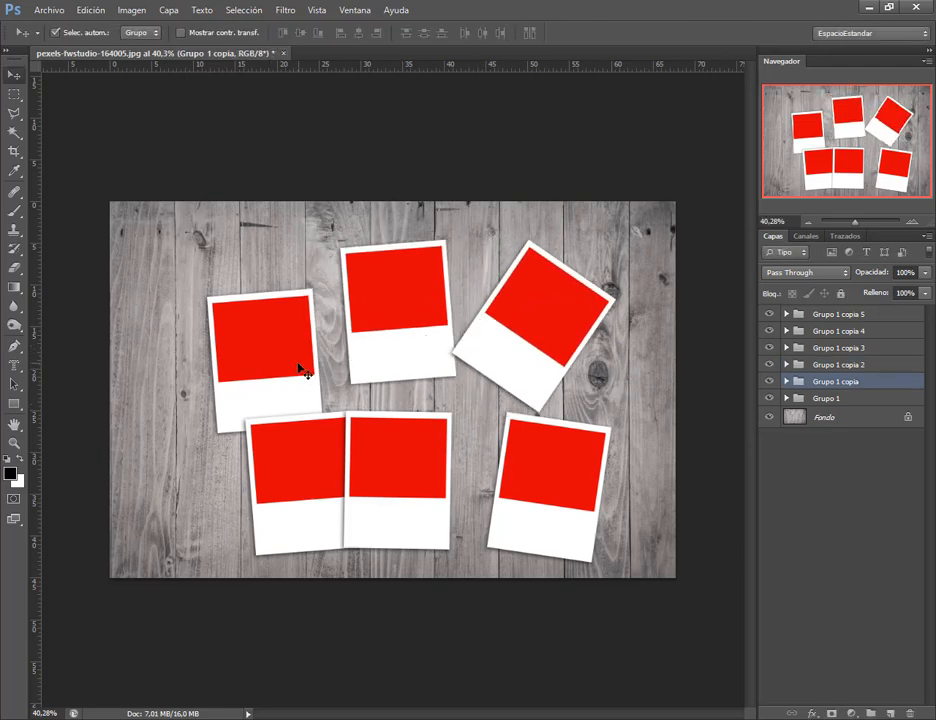
- Move the upper-left polaroid beside the upper-middle one with a counterclockwise tilt, and bring the lower-right and lower-middle polaroids closer
drag(299, 366, 336, 360)
key(ctrl+t)
key(Return)
drag(535, 471, 510, 468)
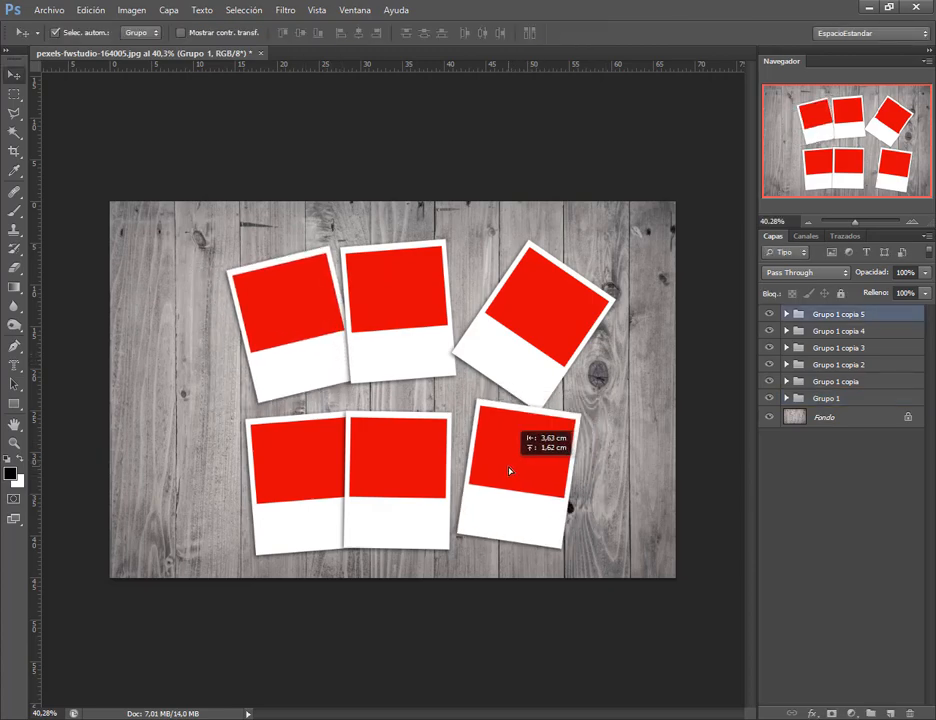
drag(428, 455, 445, 416)
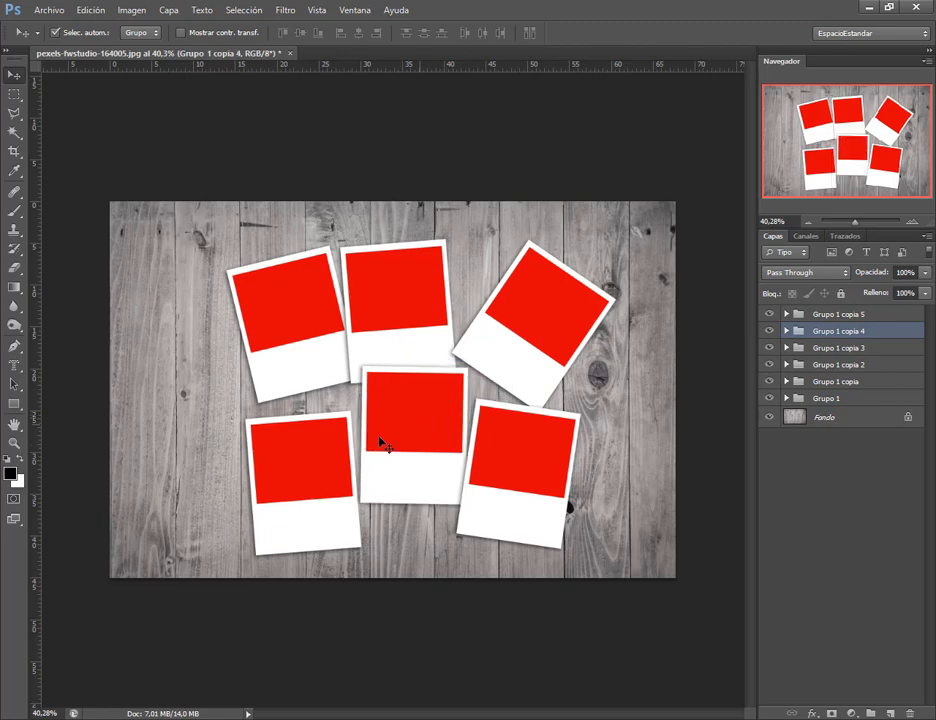
- Tilt the lower-left polaroid clockwise, tuck it against its neighbours, and nudge the lower-right and upper-middle polaroids to tighten the collage
drag(340, 451, 357, 425)
key(ctrl+t)
drag(368, 522, 322, 548)
key(Return)
drag(311, 423, 320, 410)
drag(530, 444, 510, 457)
drag(439, 328, 451, 331)
- Expand all six polaroid groups, from Grupo 1 to Grupo 1 copia 5, to list their layers
scroll(372, 380, up, 2)
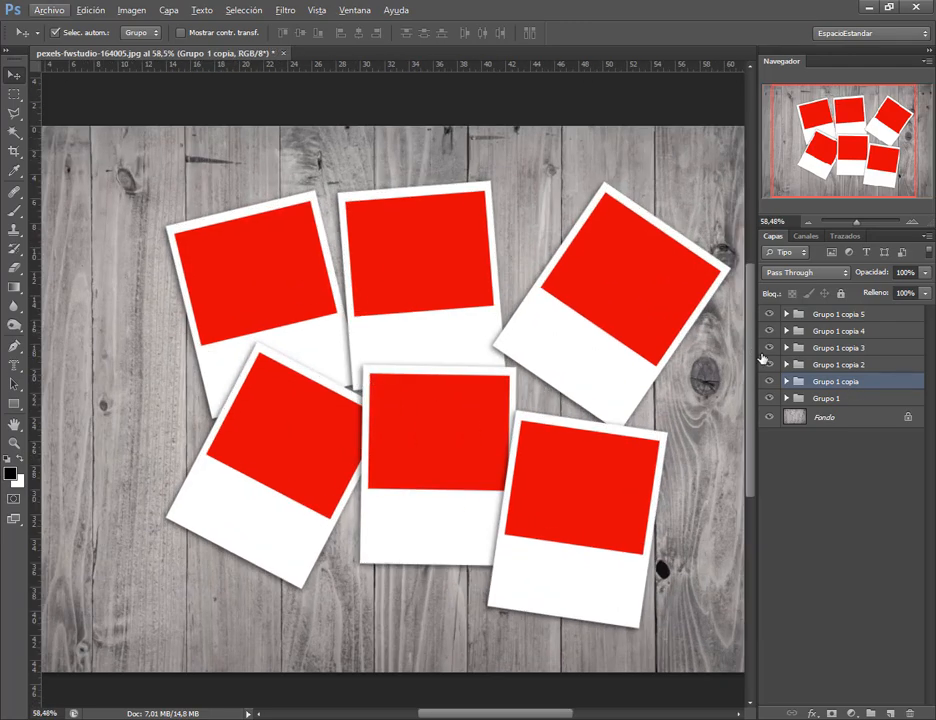
click(788, 314)
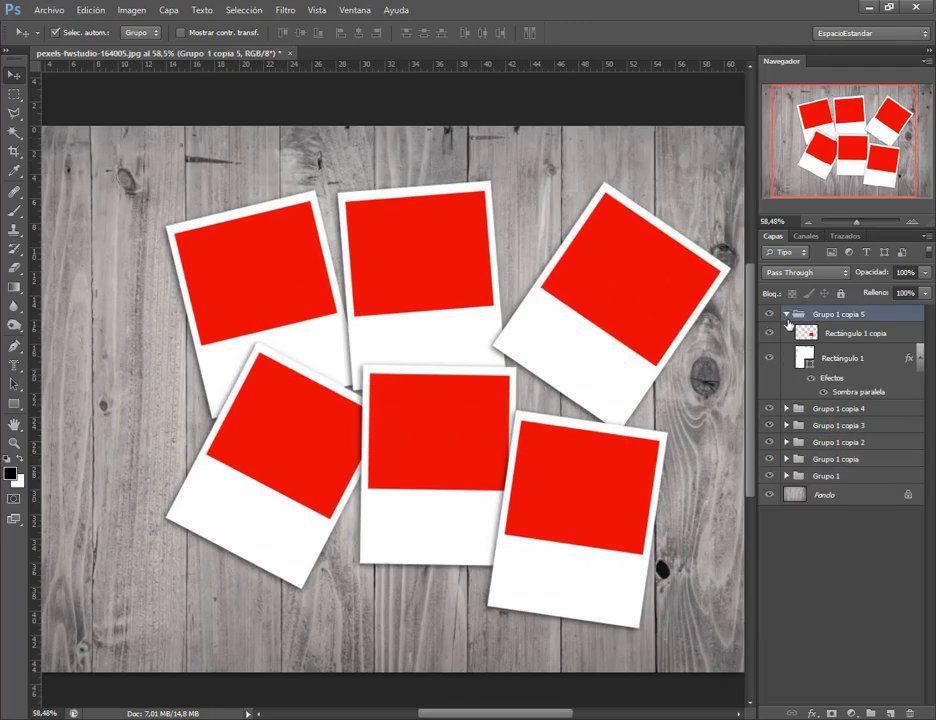
click(788, 475)
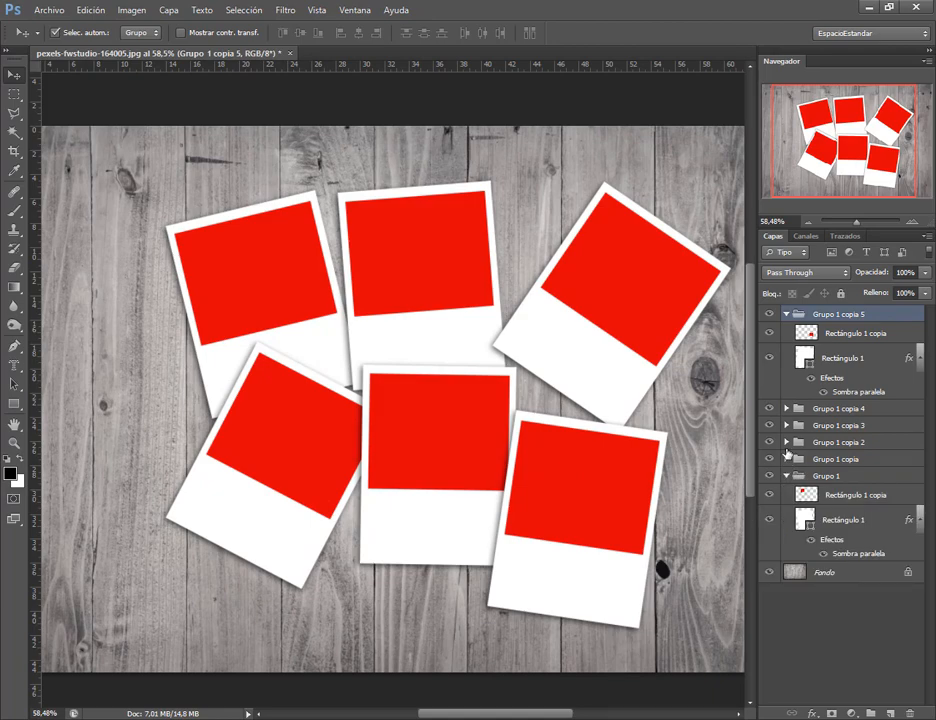
click(788, 459)
click(788, 442)
click(788, 425)
click(788, 408)
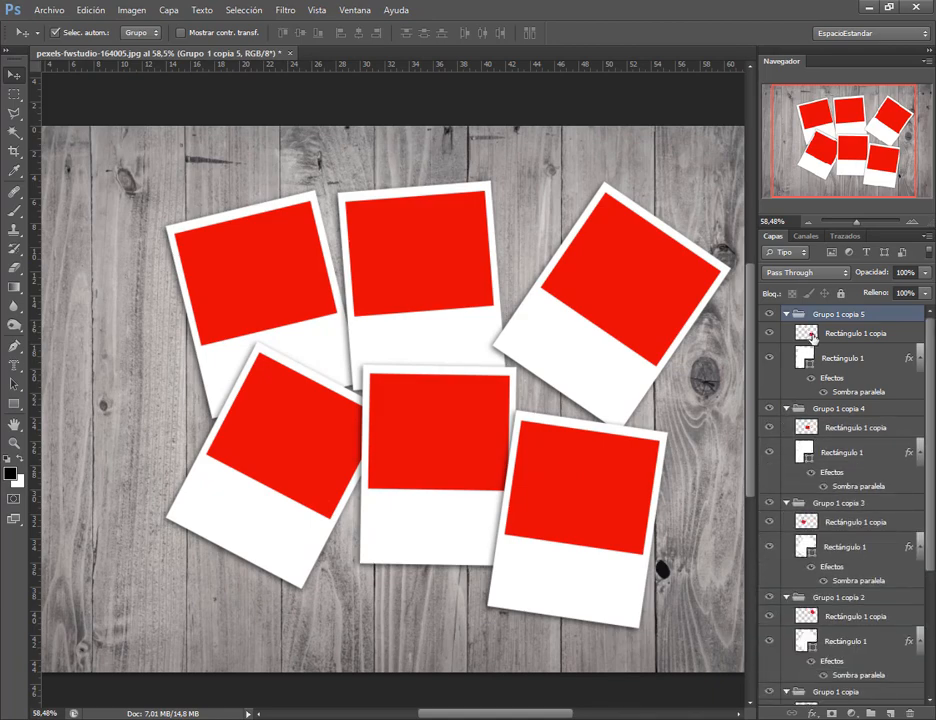
- Convert the red Rectángulo 1 copia layer in Grupo 1 copia 5 into a smart object
click(810, 336)
right_click(809, 337)
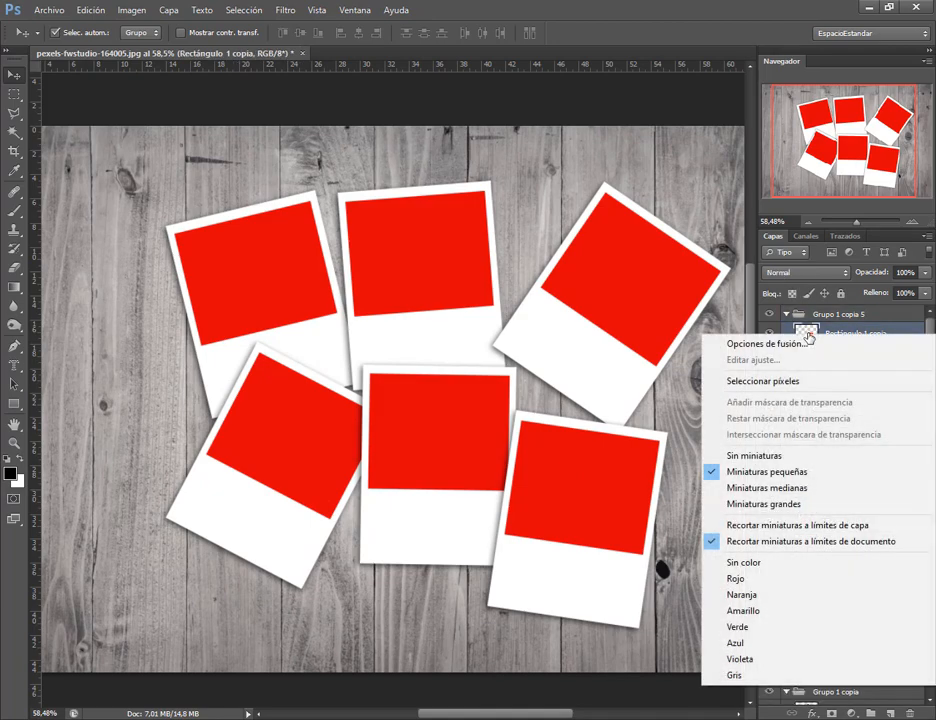
right_click(834, 334)
click(706, 307)
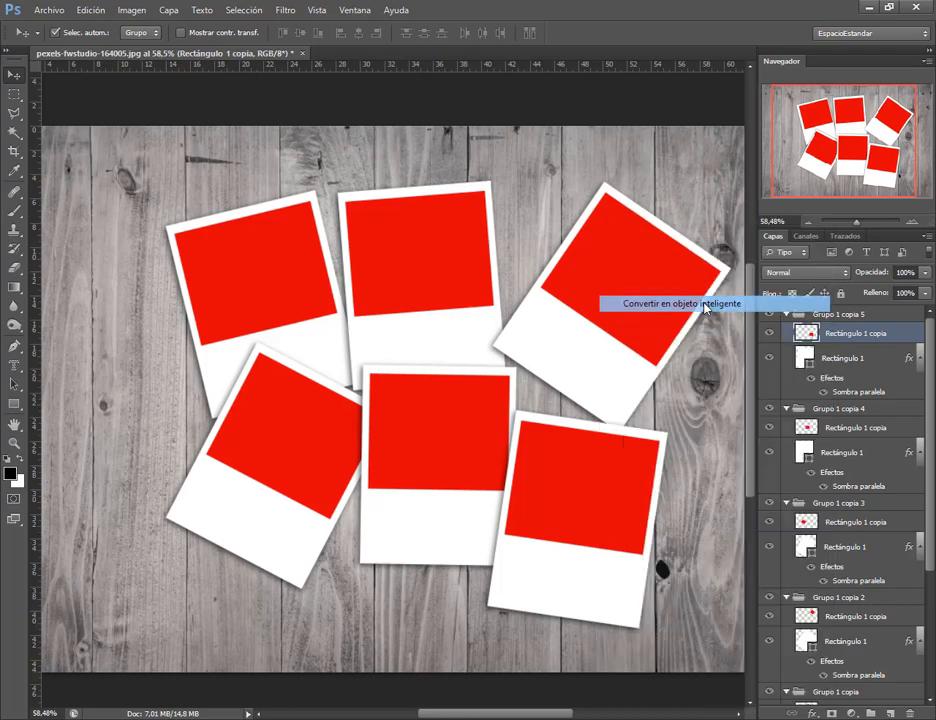
- Convert the red Rectángulo 1 copia layers in Grupo 1 copia 4 and Grupo 1 copia 3 into separate smart objects, collapsing each finished group
click(787, 315)
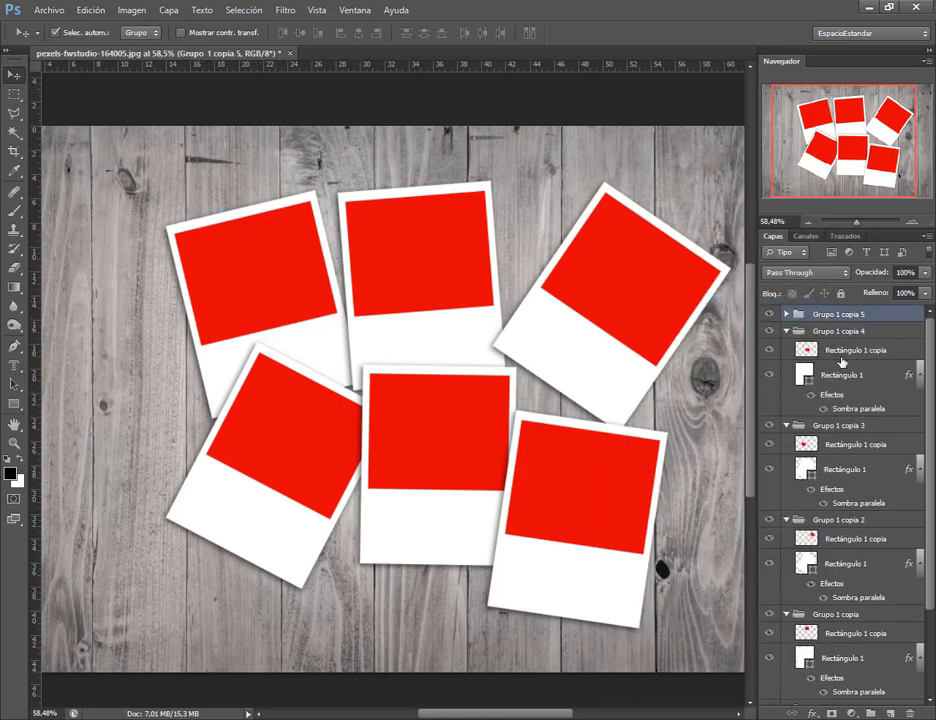
right_click(857, 354)
click(783, 310)
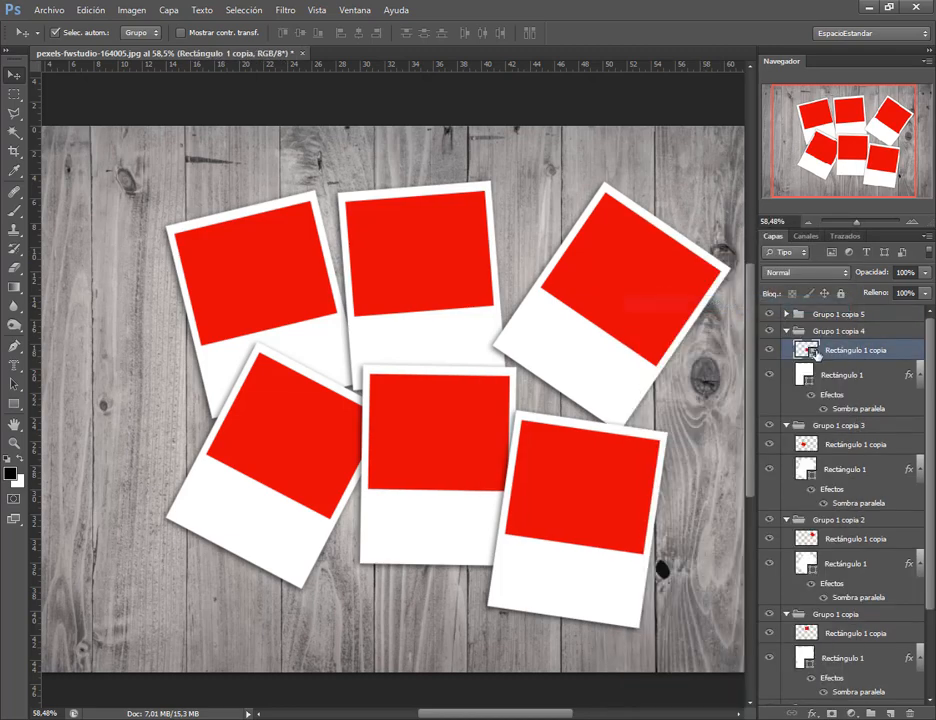
click(787, 331)
right_click(855, 368)
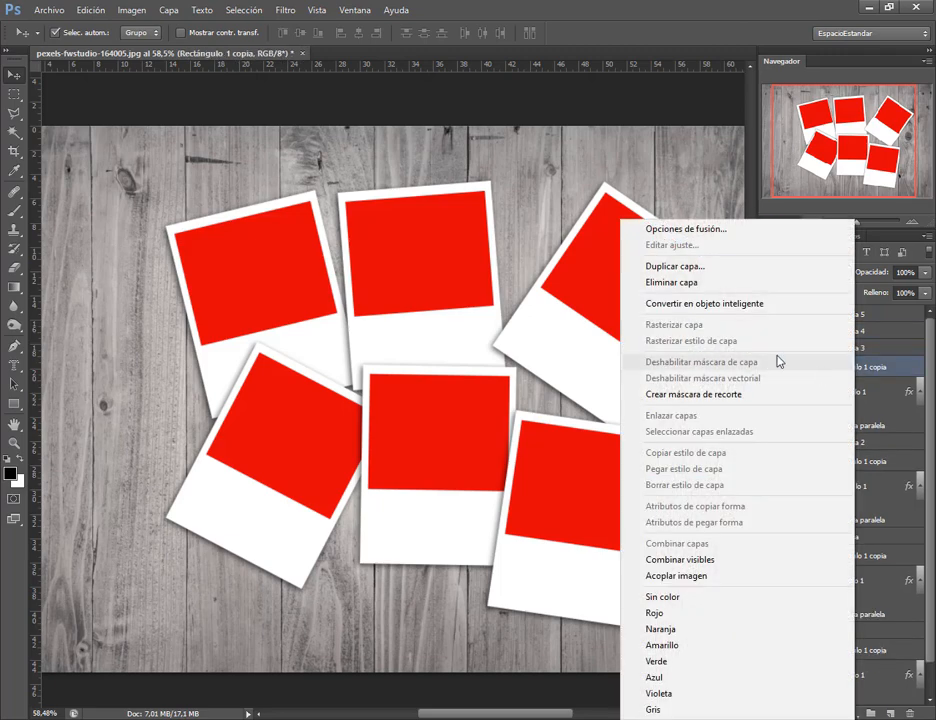
click(721, 309)
click(786, 348)
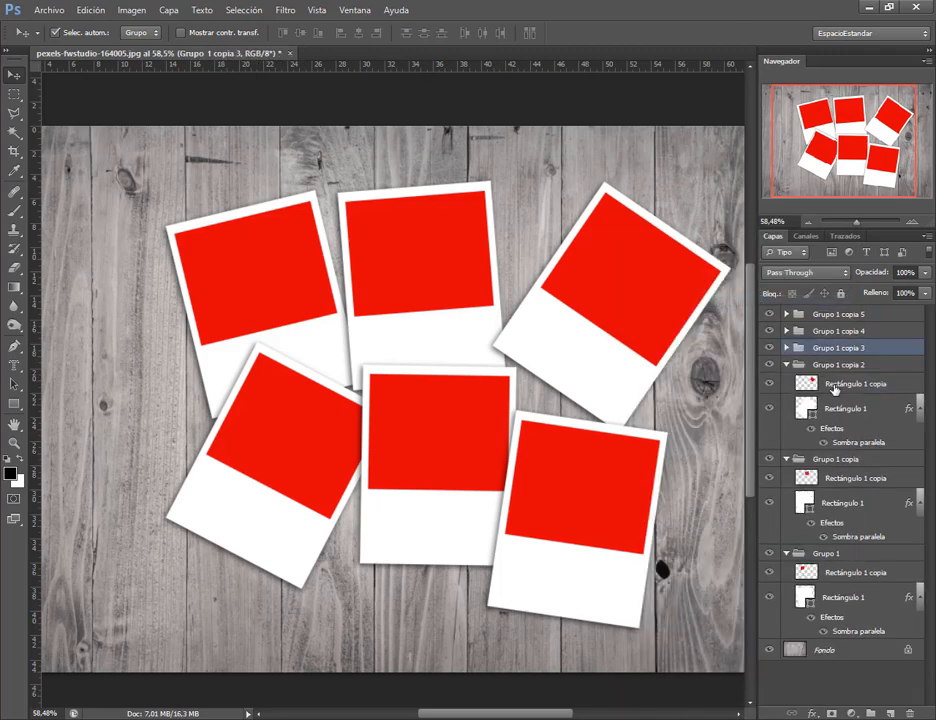
- Convert the red Rectángulo 1 copia layers in Grupo 1 copia 2, Grupo 1 copia and Grupo 1 into separate smart objects, collapsing the groups
right_click(848, 388)
click(731, 309)
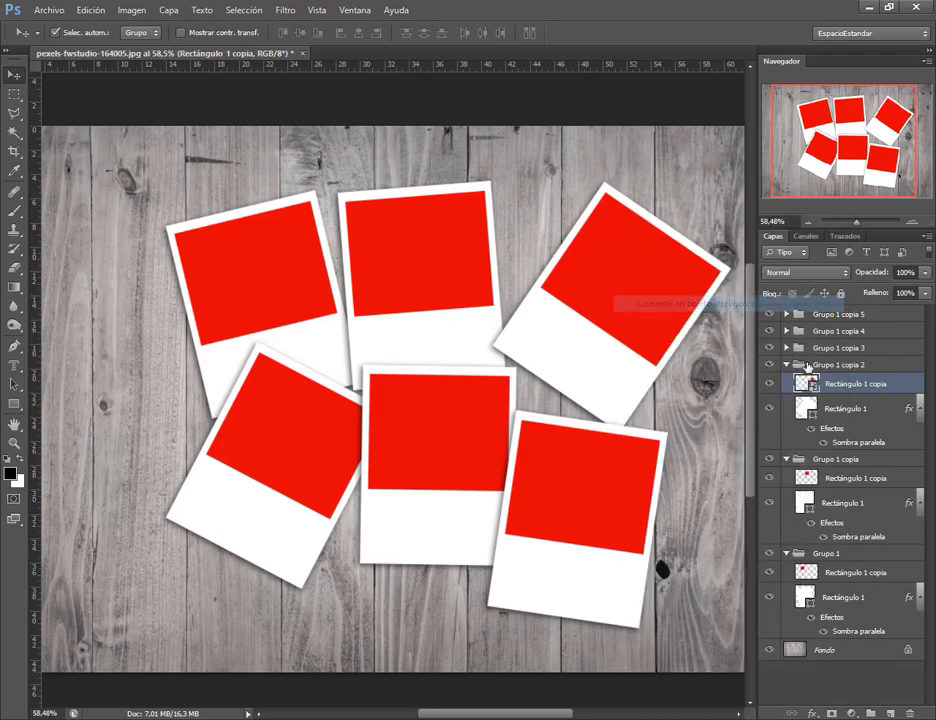
click(787, 366)
right_click(845, 401)
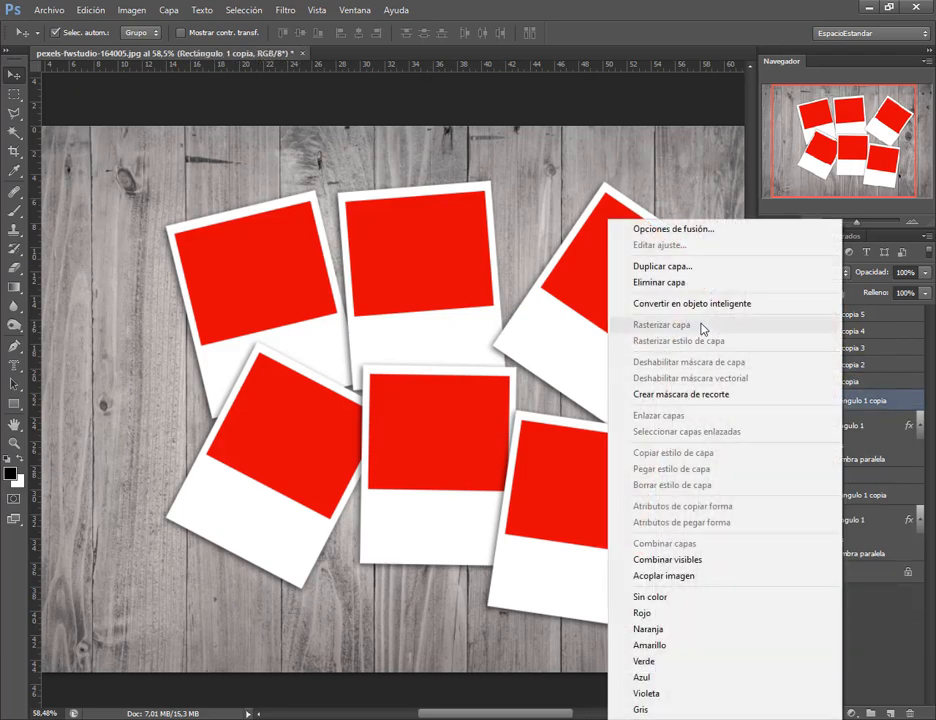
click(700, 303)
click(787, 381)
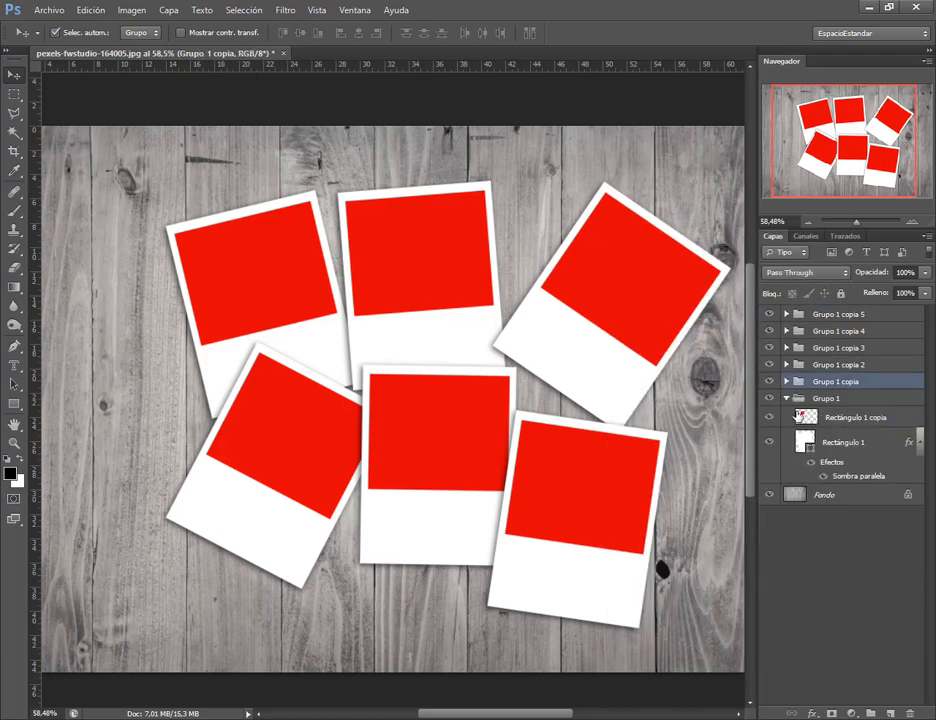
right_click(862, 421)
click(725, 301)
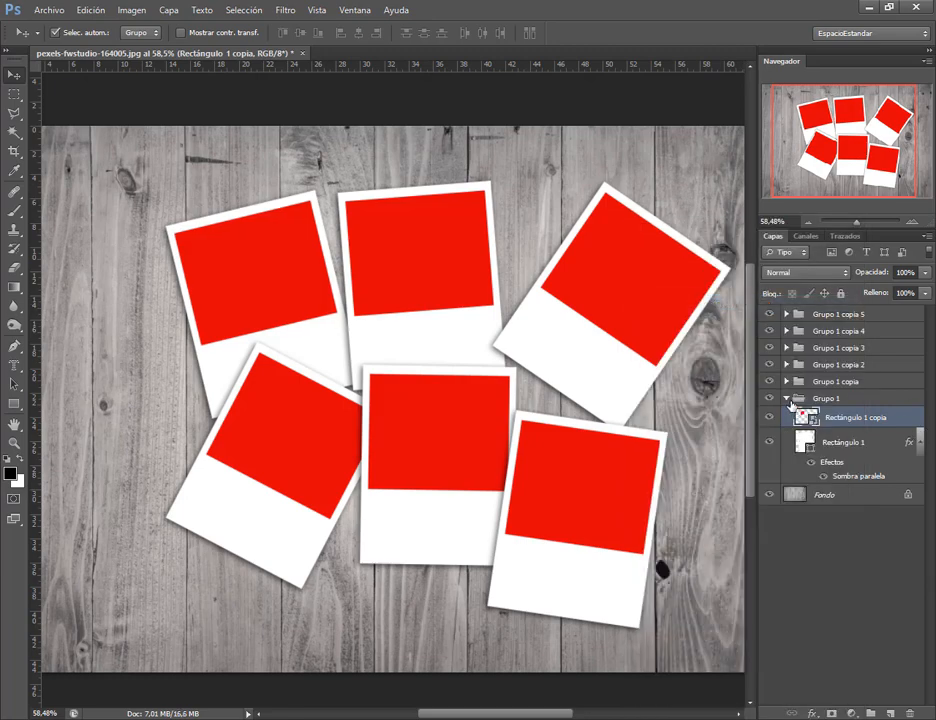
click(787, 399)
- Expand Grupo 1, Grupo 1 copia and Grupo 1 copia 2, and open Grupo 1's photo smart object using its embedded color profile
click(787, 399)
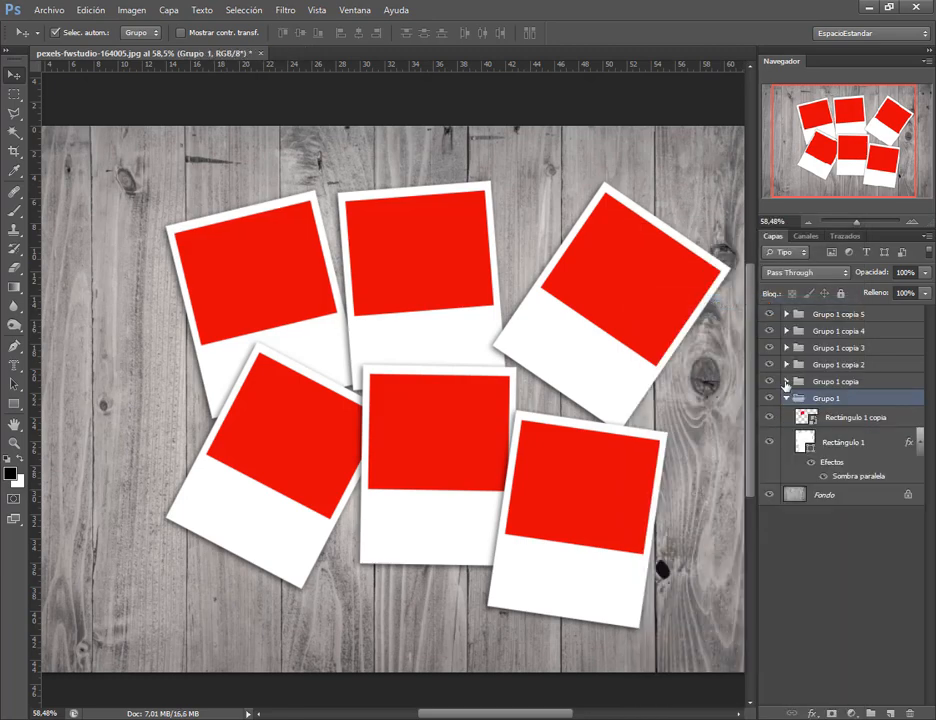
click(787, 381)
click(787, 364)
double_click(810, 574)
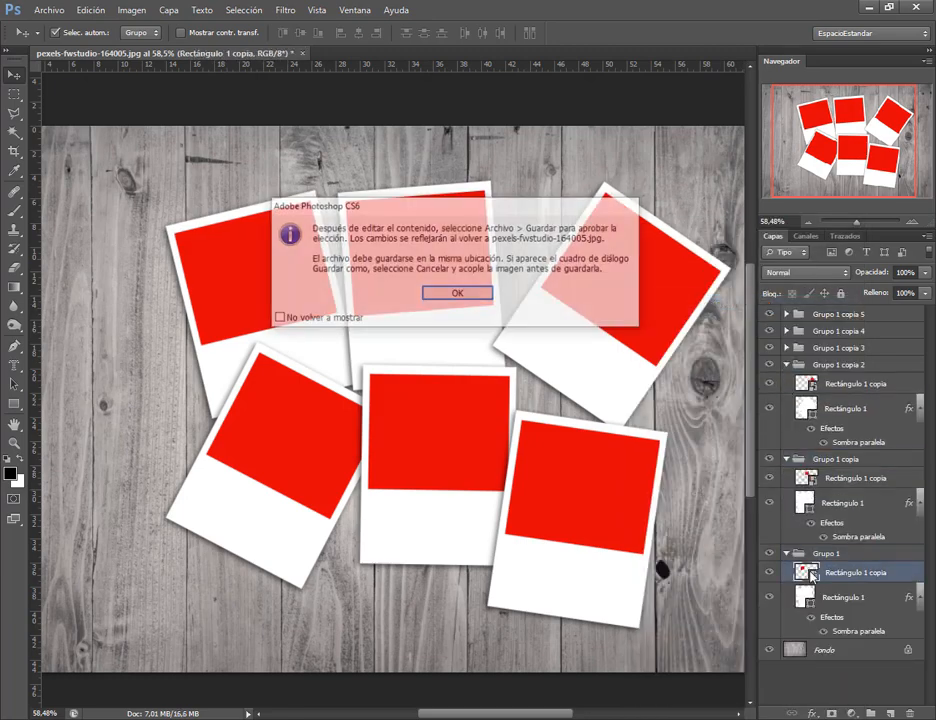
click(462, 294)
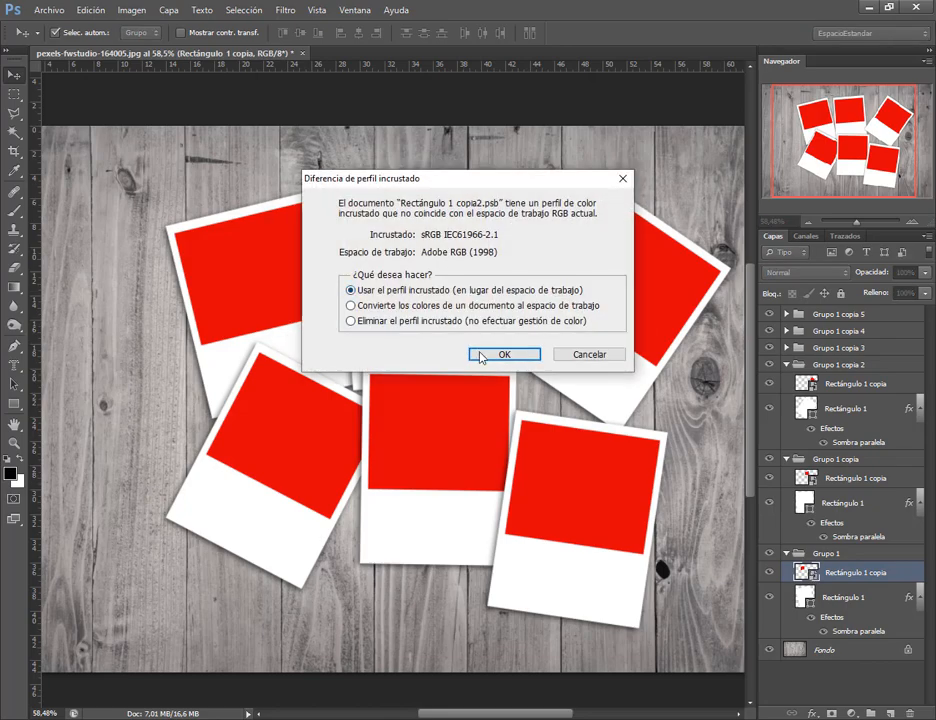
click(478, 354)
- Place the penguin photo pexels-dsd-689784.jpg from the Photoshop Clase 7 folder into the open smart object
click(147, 718)
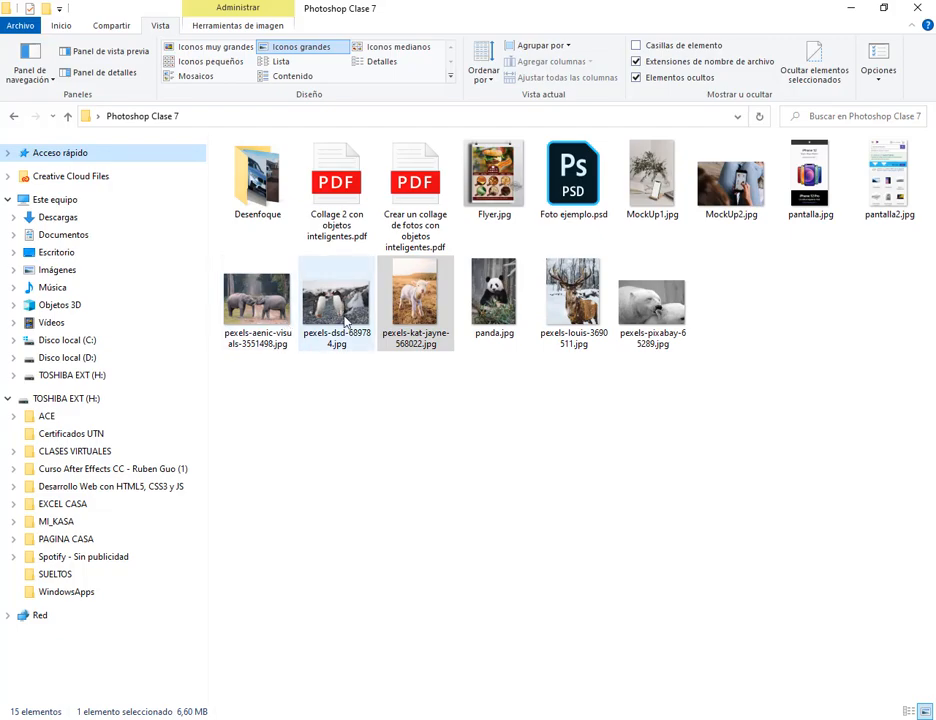
drag(345, 322, 498, 168)
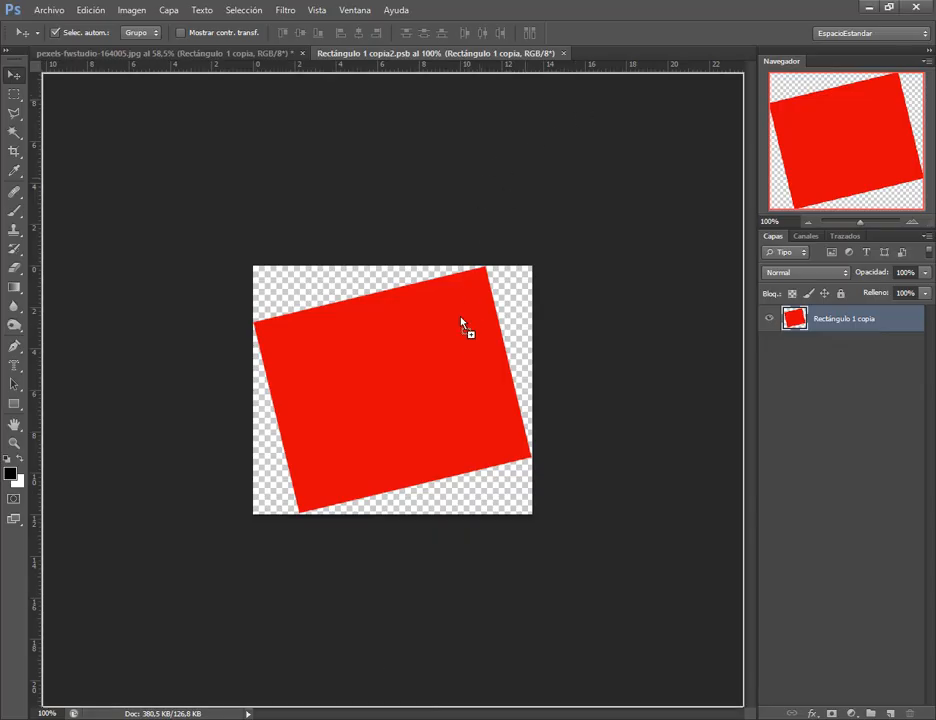
drag(462, 323, 446, 417)
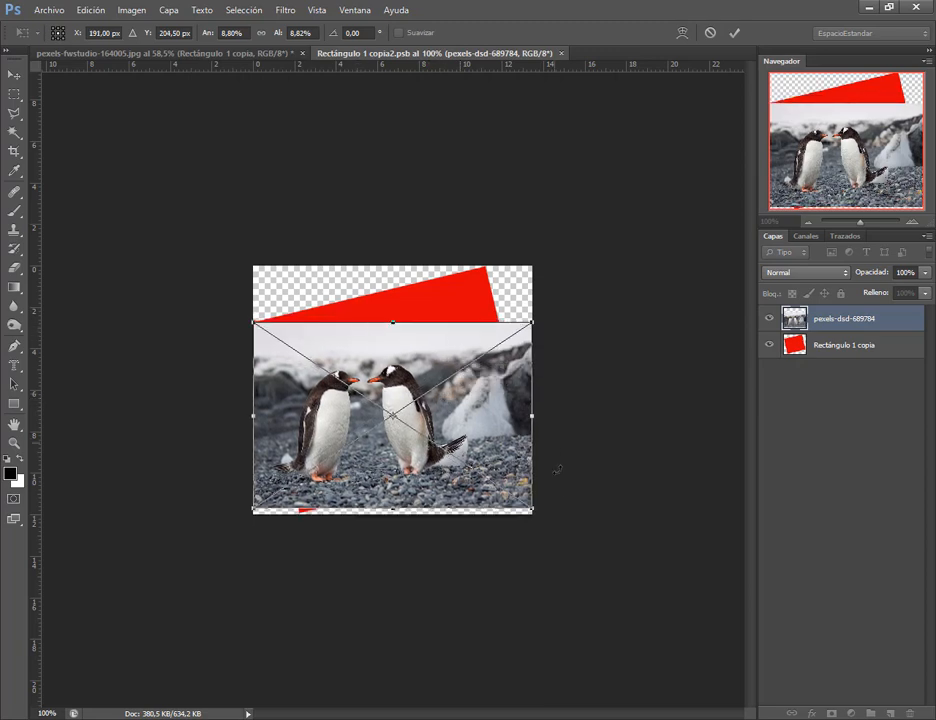
- Scale the penguin photo to about 10.3% and rotate it about -13.5° so it covers the tilted red rectangle
drag(558, 469, 556, 416)
drag(401, 411, 400, 374)
mouse_move(587, 438)
mouse_down()
mouse_move(577, 455)
mouse_move(562, 449)
mouse_move(591, 460)
mouse_up()
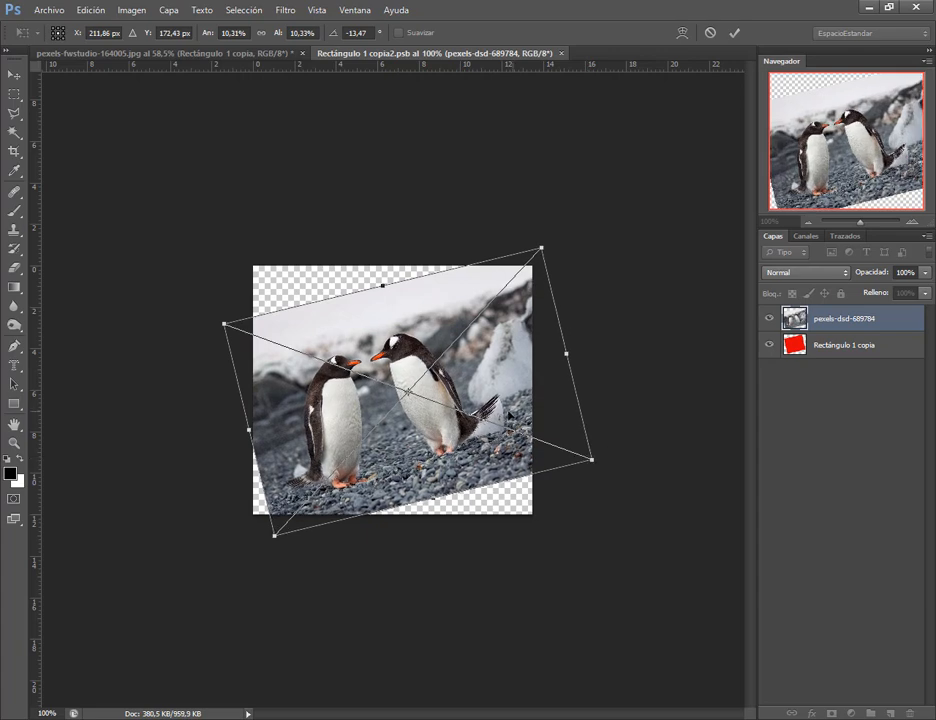
drag(514, 415, 506, 415)
key(Return)
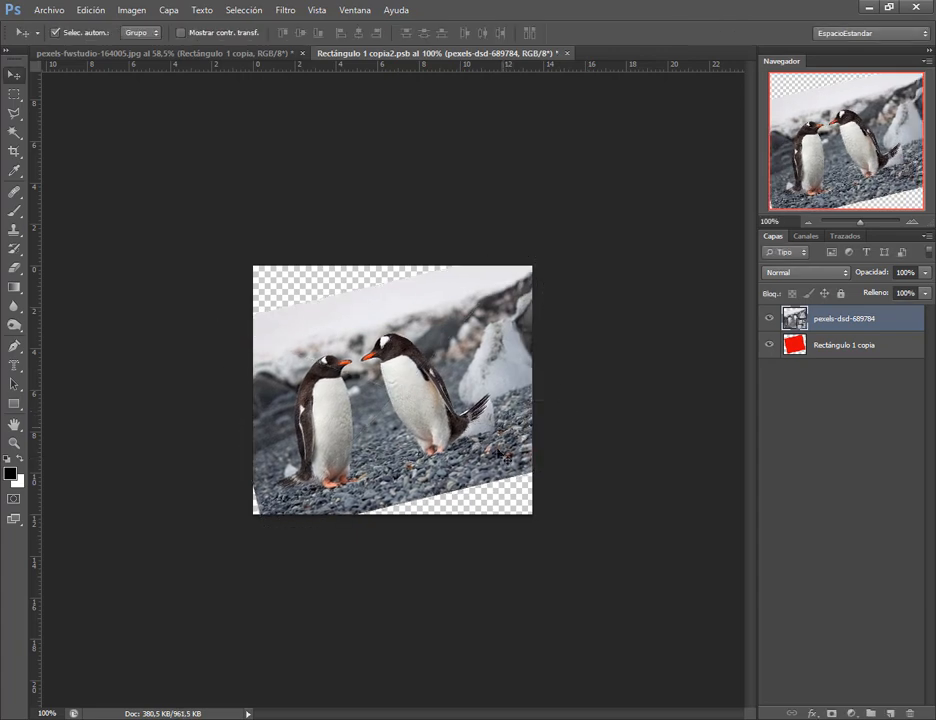
- Clip the penguin photo to the red rectangle with a clipping mask, and save and close the smart object
key(ctrl+0)
key(ctrl+s)
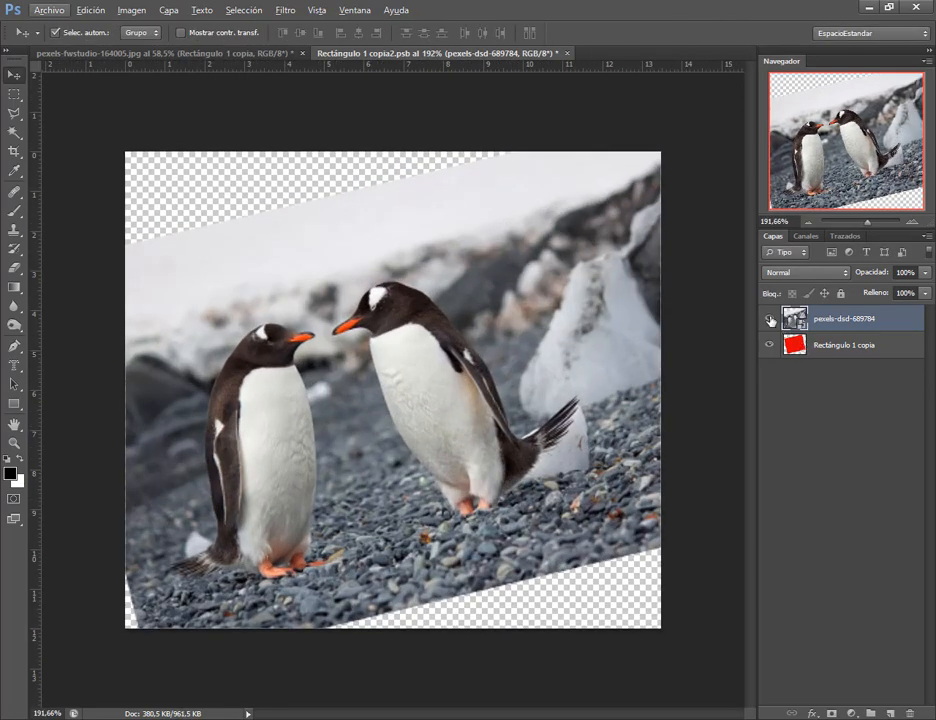
click(770, 319)
click(770, 319)
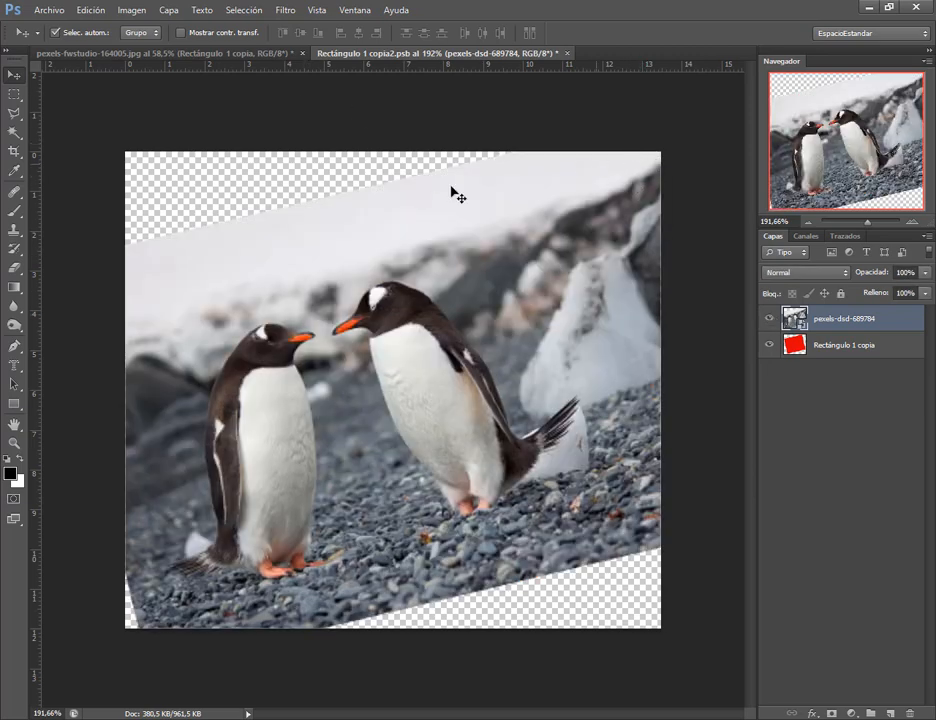
right_click(848, 322)
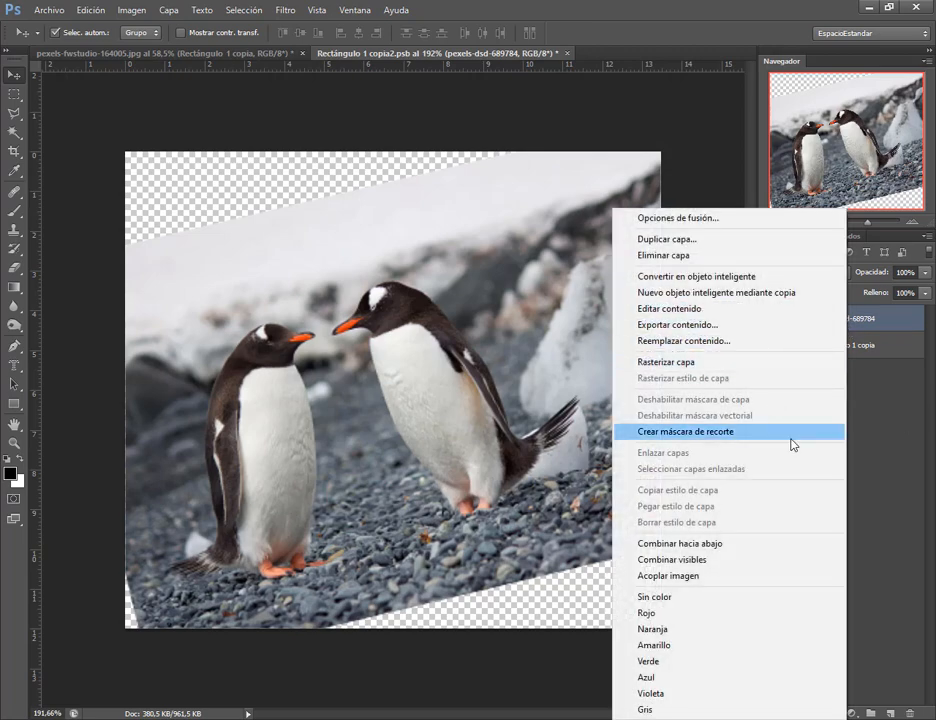
click(694, 433)
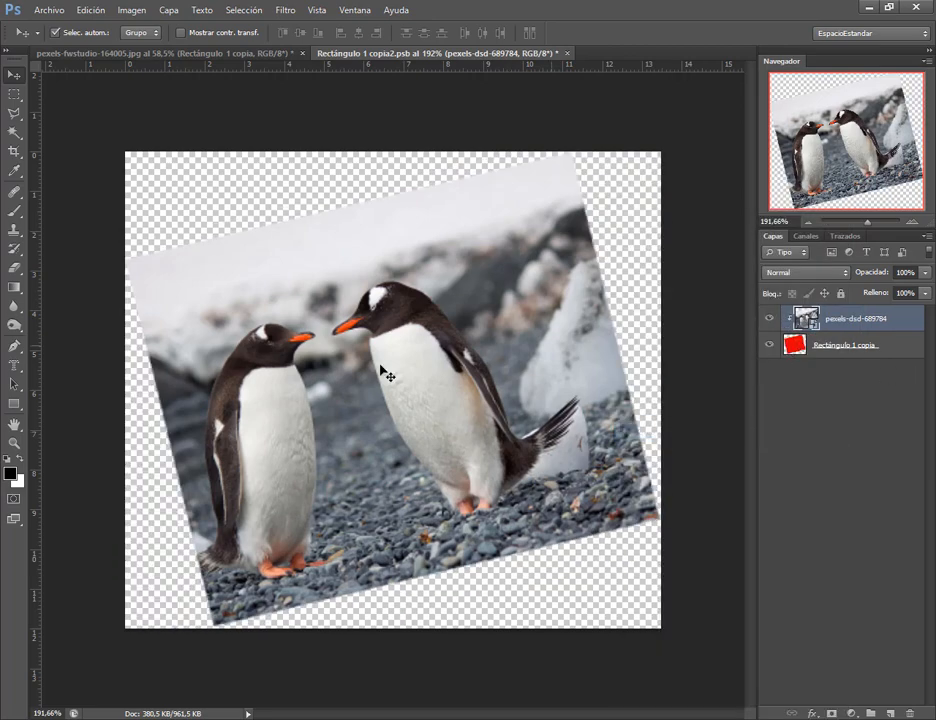
scroll(403, 409, down, 5)
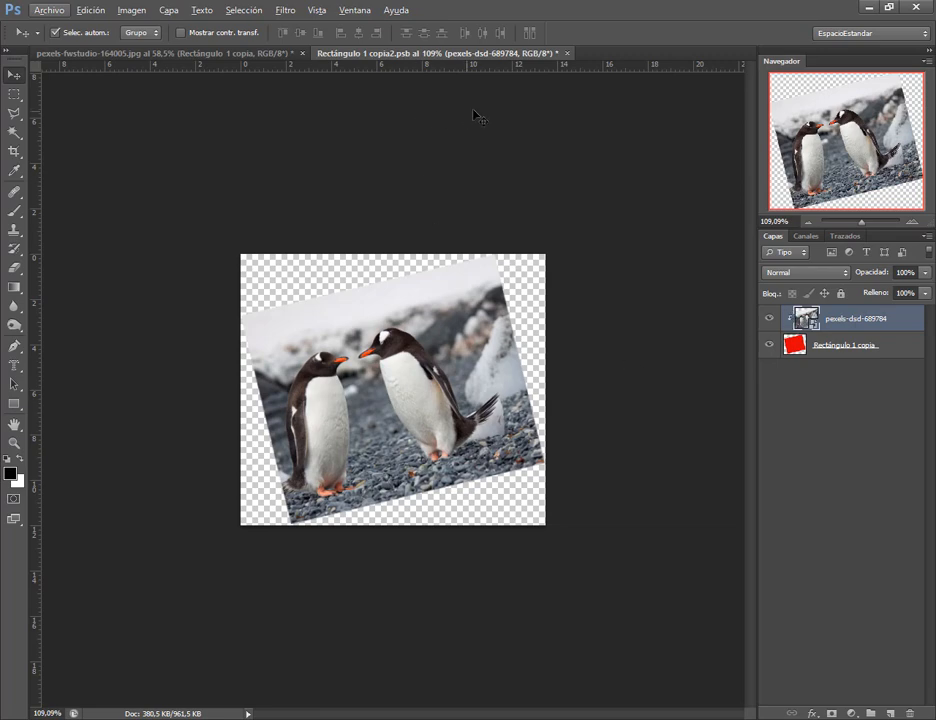
click(562, 53)
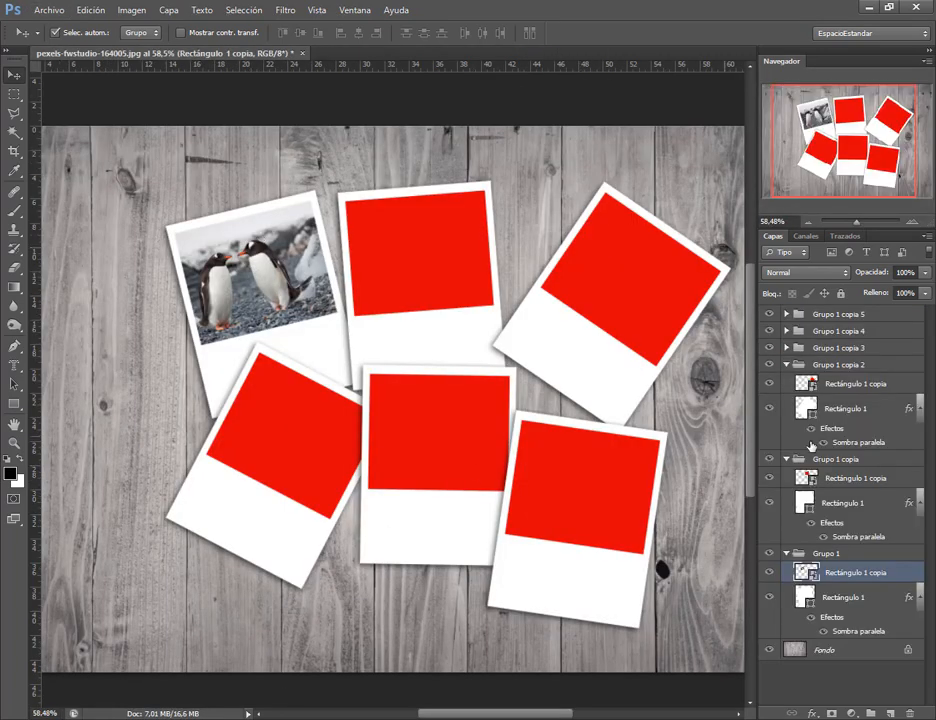
- Open the Rectángulo 1 copia smart object in Grupo 1 copia, the upper-middle polaroid, for editing
click(430, 281)
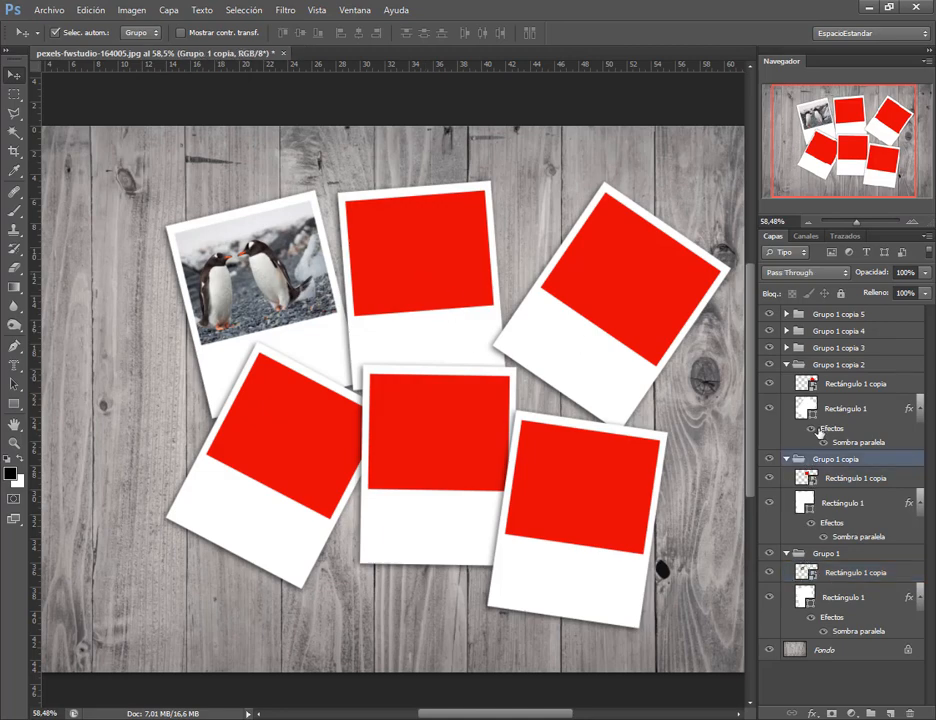
double_click(806, 478)
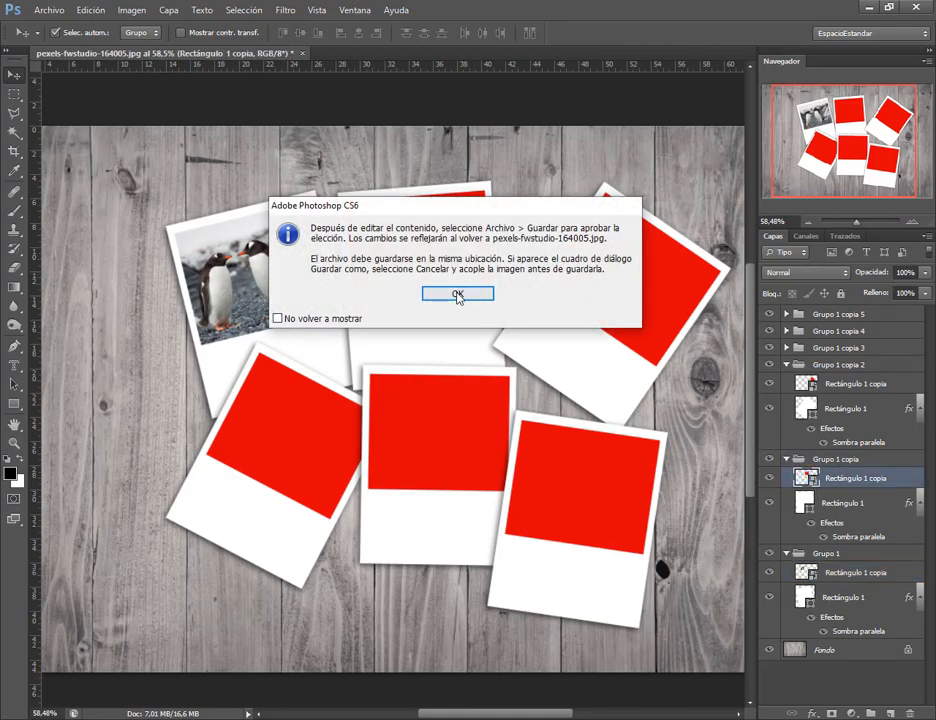
click(456, 294)
click(490, 356)
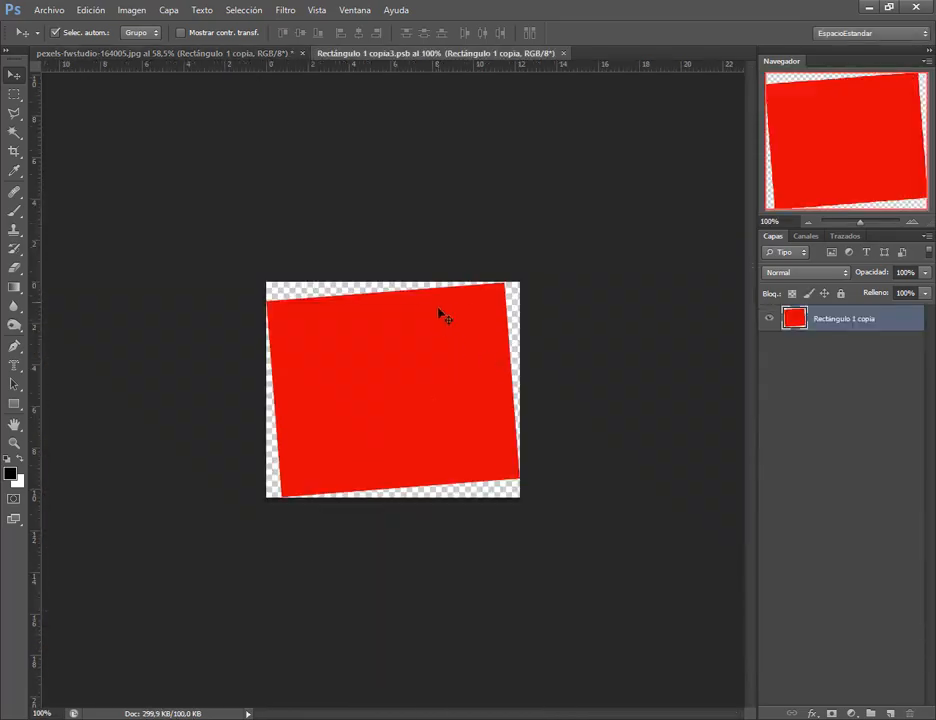
- Place the elephant photo pexels-aenic-visuals-3551498.jpg into the smart object, scaled to about 31% to cover the red rectangle
key(alt+Tab)
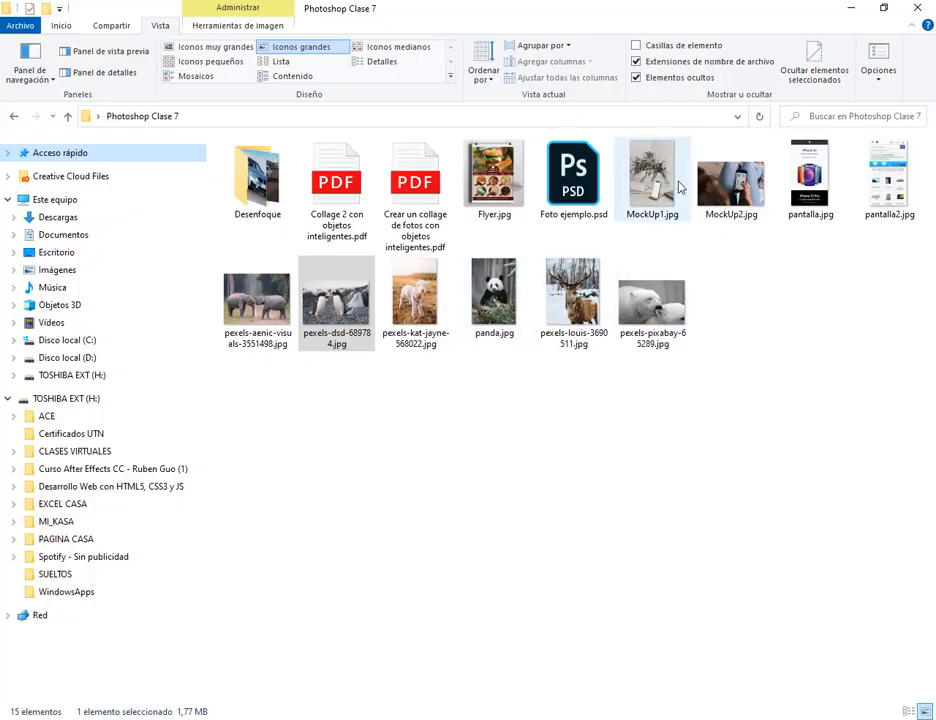
drag(280, 314, 418, 380)
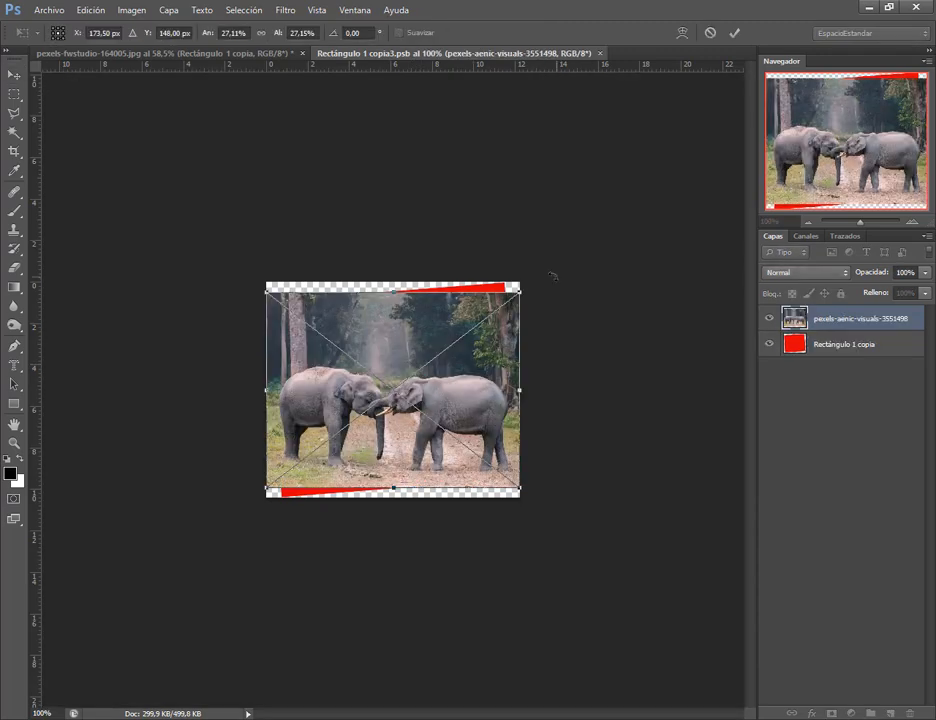
drag(521, 291, 540, 278)
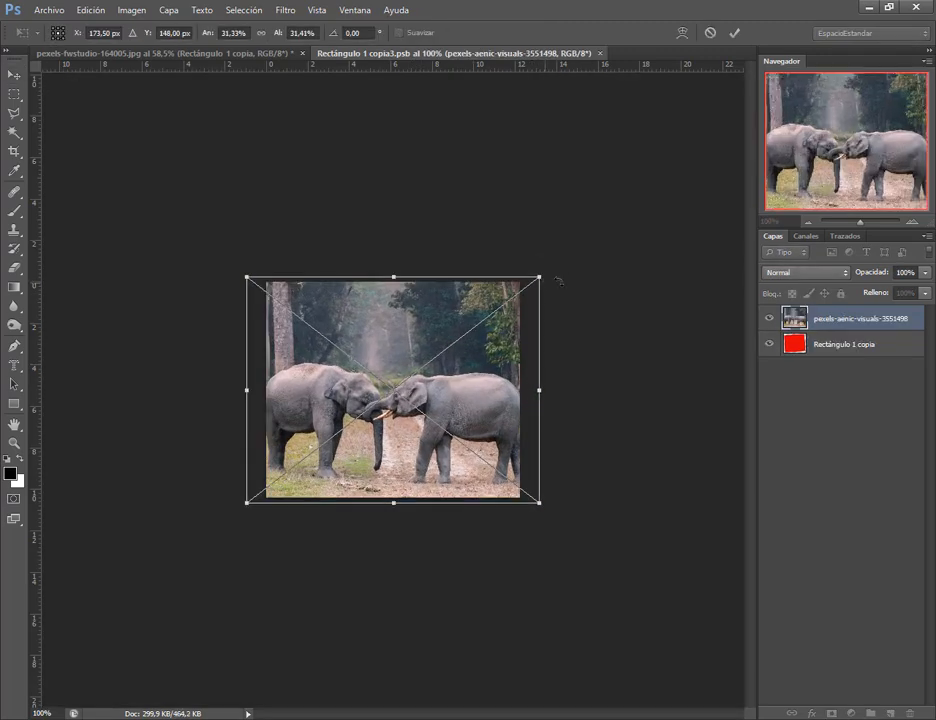
key(Return)
- Clip the elephant photo to the red rectangle with a clipping mask and rotate the photo about -4.5°
right_click(877, 321)
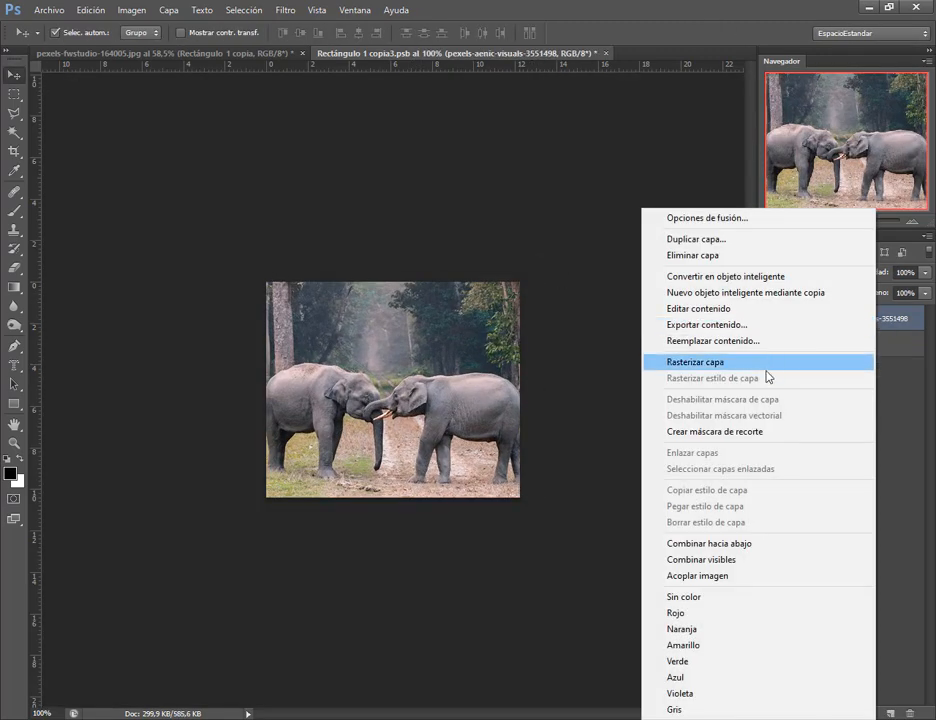
click(755, 436)
scroll(526, 446, up, 3)
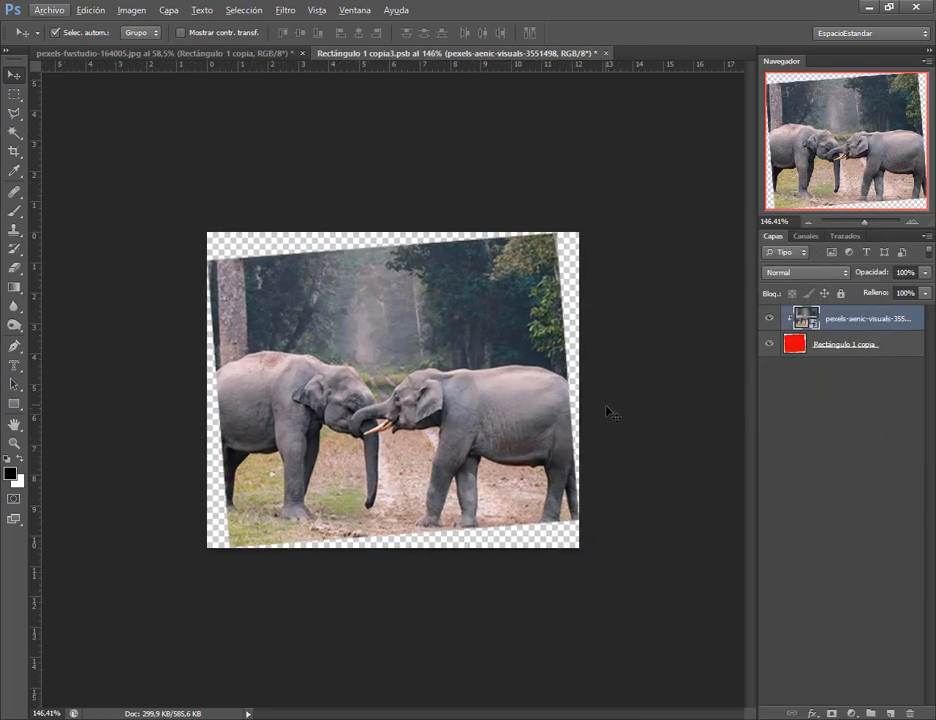
key(ctrl+t)
drag(633, 422, 654, 407)
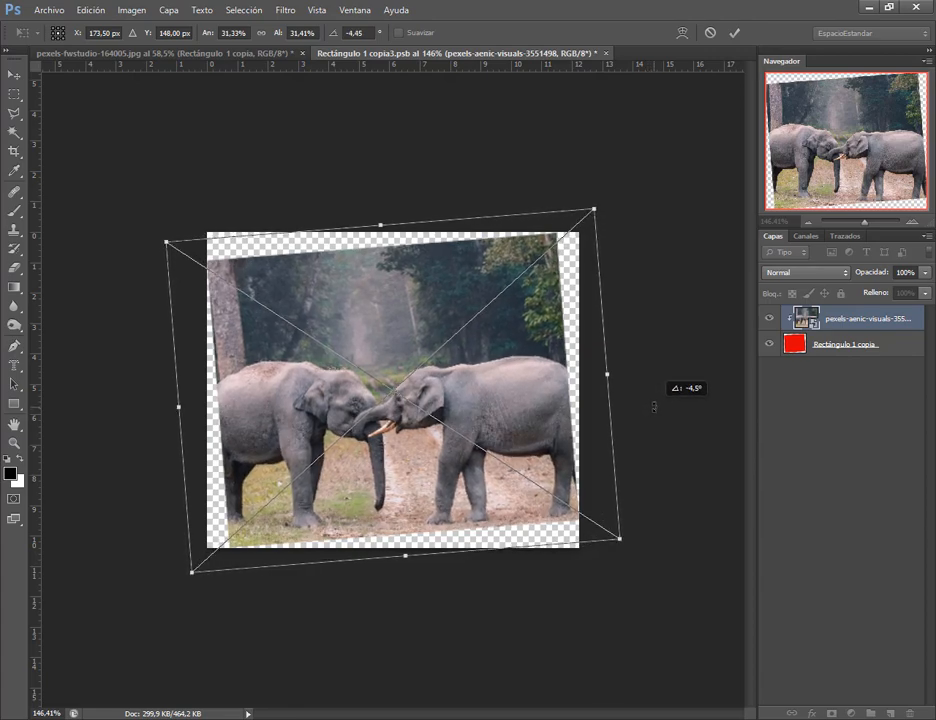
key(Return)
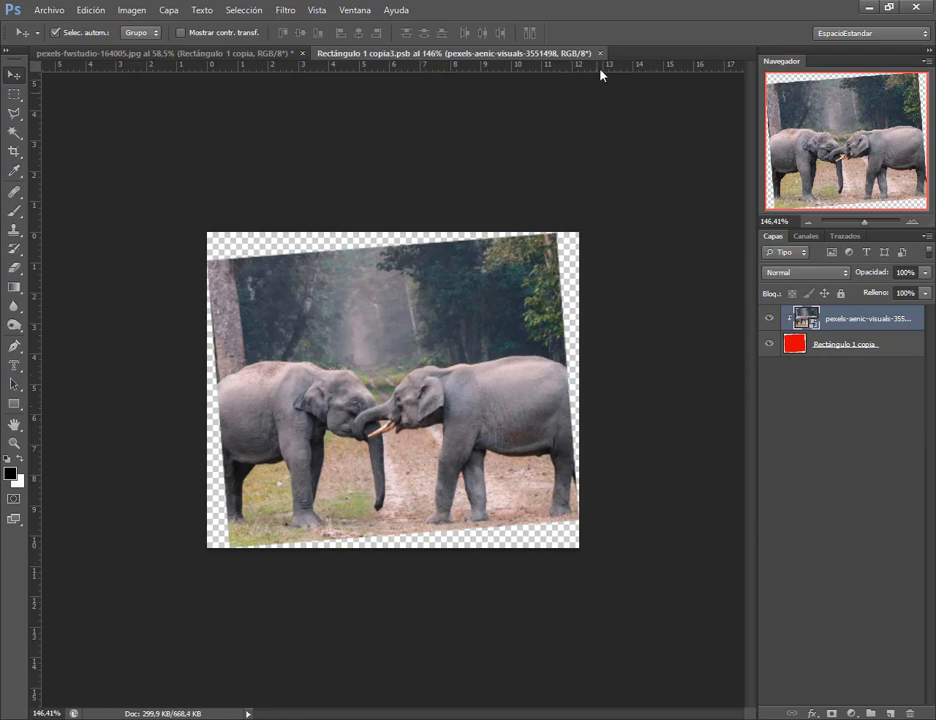
- Save and close the elephant smart object to update the upper-middle polaroid in the collage
click(50, 10)
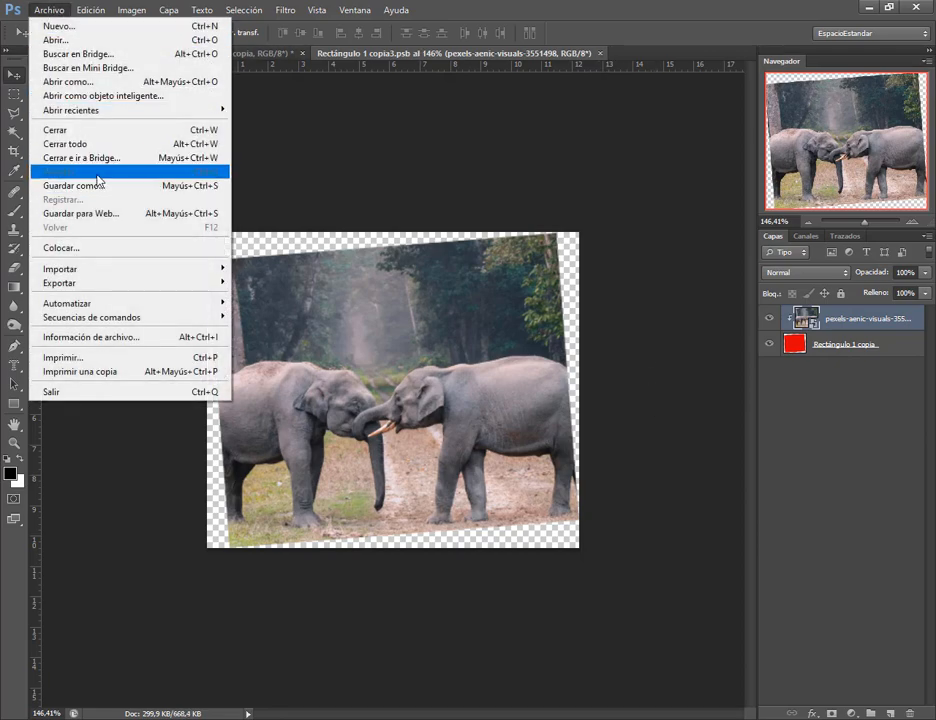
click(399, 164)
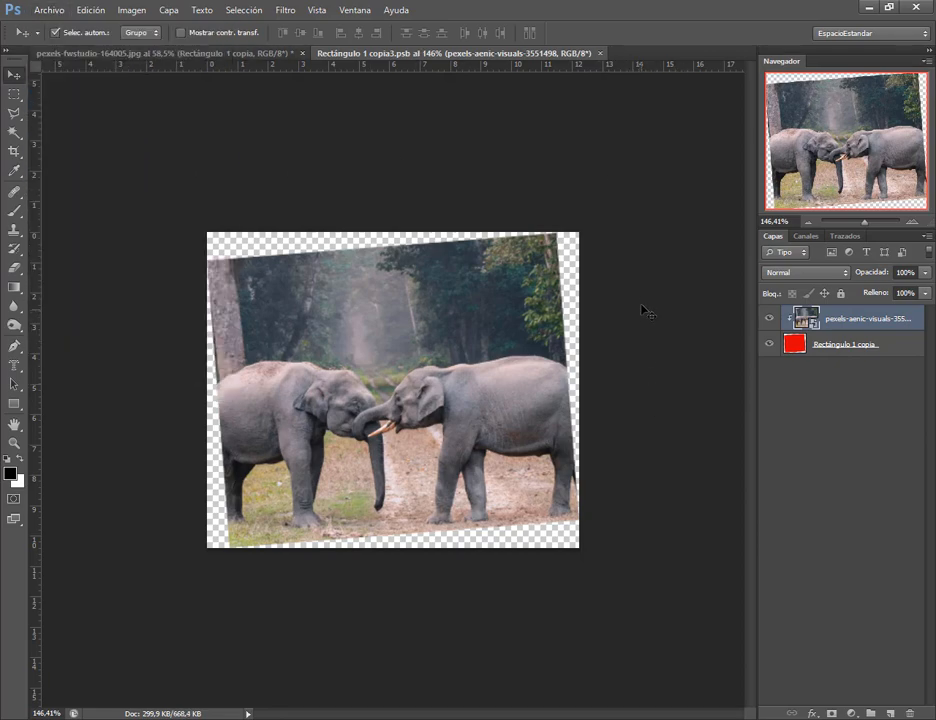
key(ctrl+s)
key(ctrl+w)
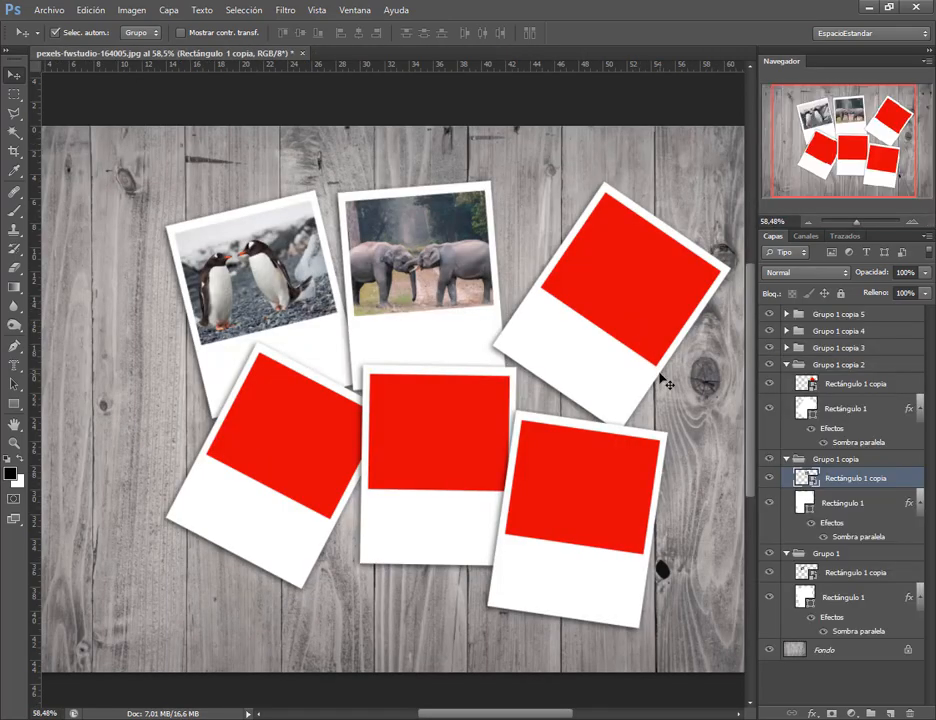
- View the example image Flyer.jpg from the Photoshop Clase 7 folder and return to the collage
click(591, 338)
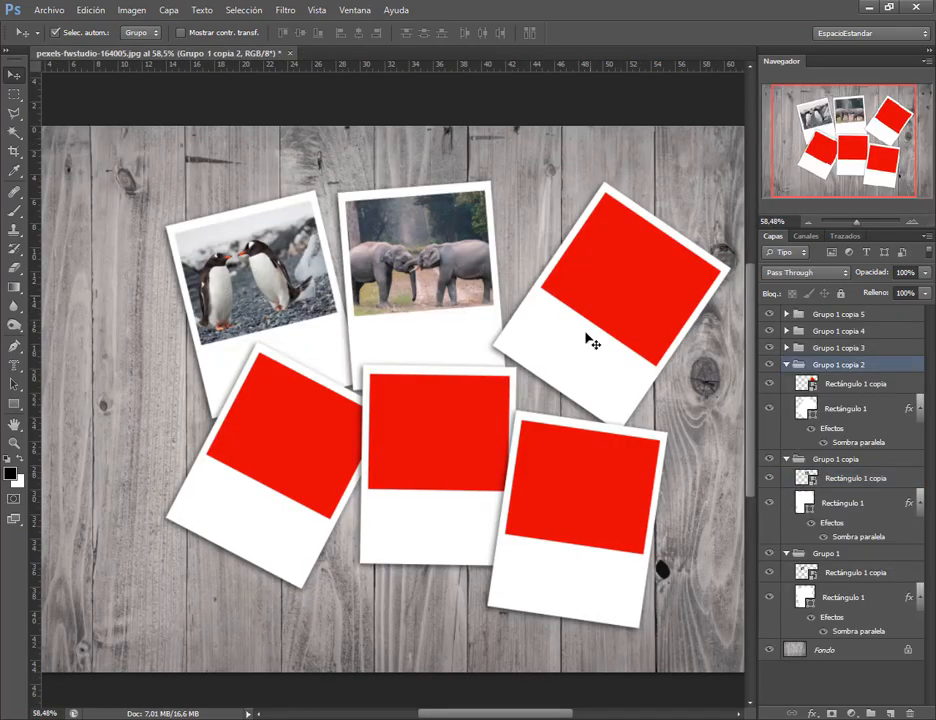
click(183, 718)
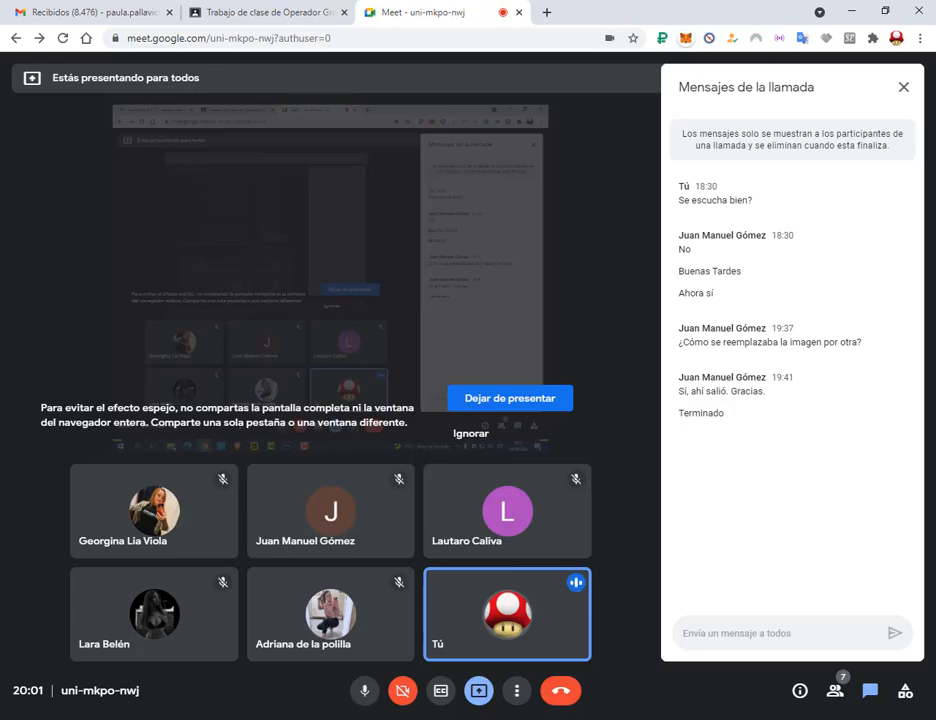
key(alt+Tab)
click(500, 190)
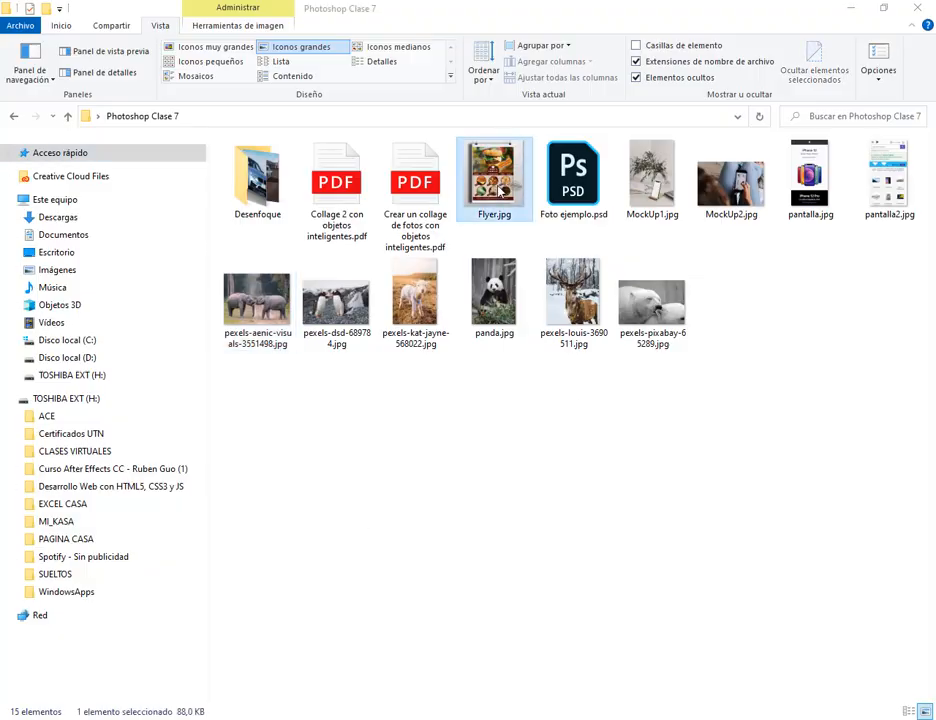
double_click(500, 190)
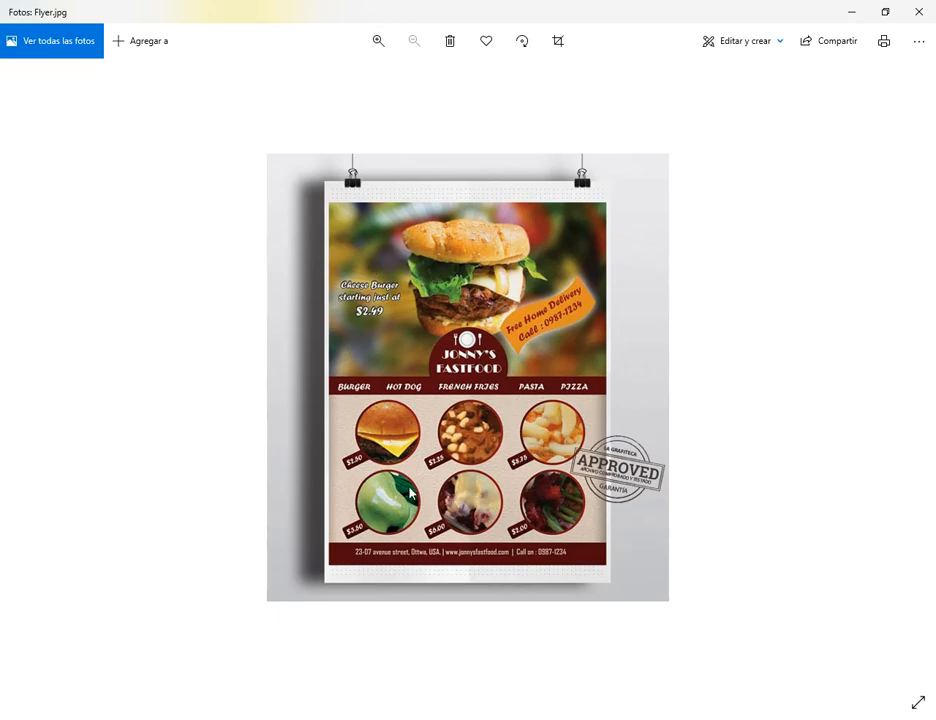
click(918, 12)
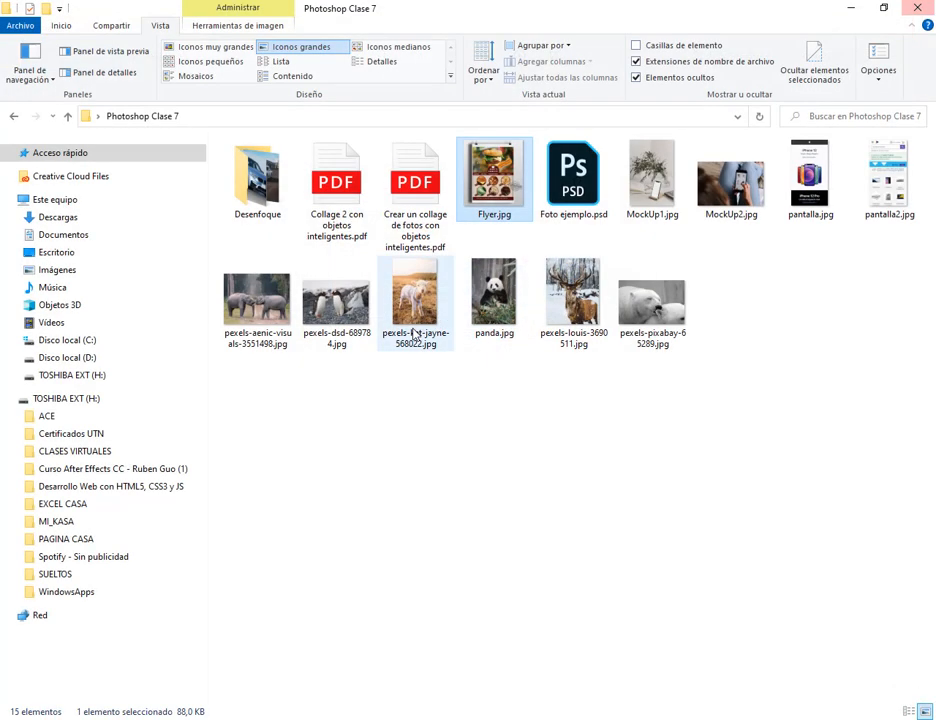
key(alt+Tab)
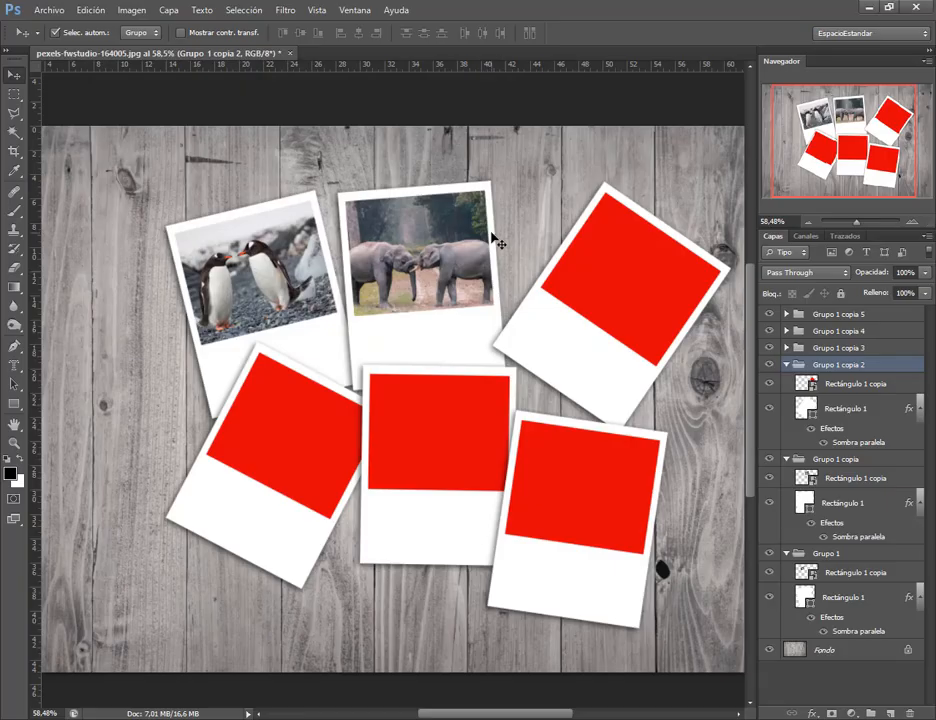
- Create a 1000 × 1000 px, 72 ppi RGB document with transparent contents and fill Capa 1 with black
click(50, 10)
click(45, 24)
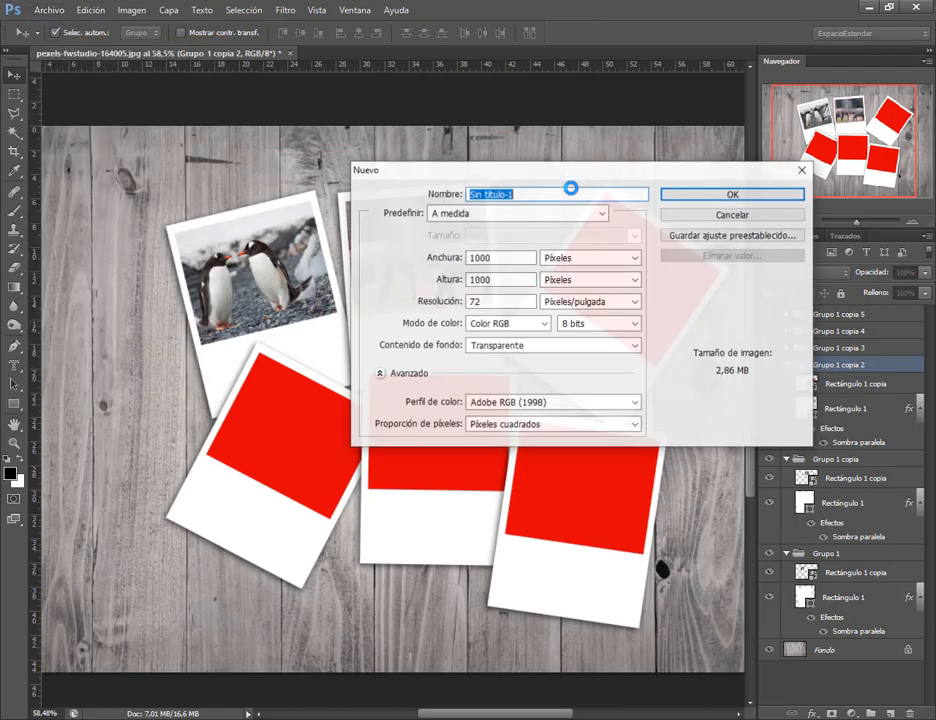
click(712, 194)
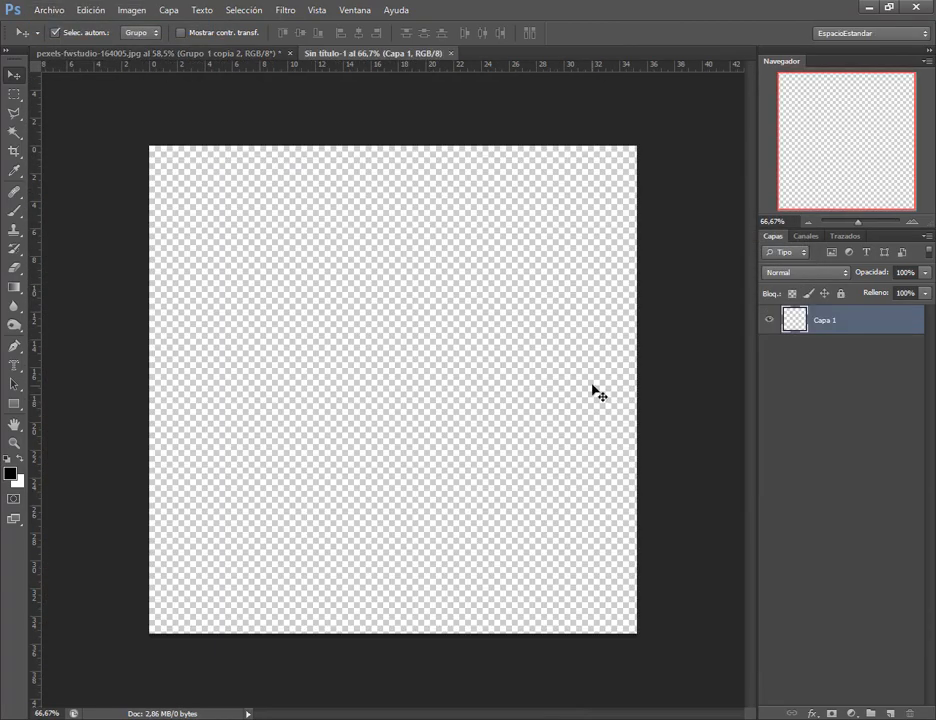
key(ctrl+BackSpace)
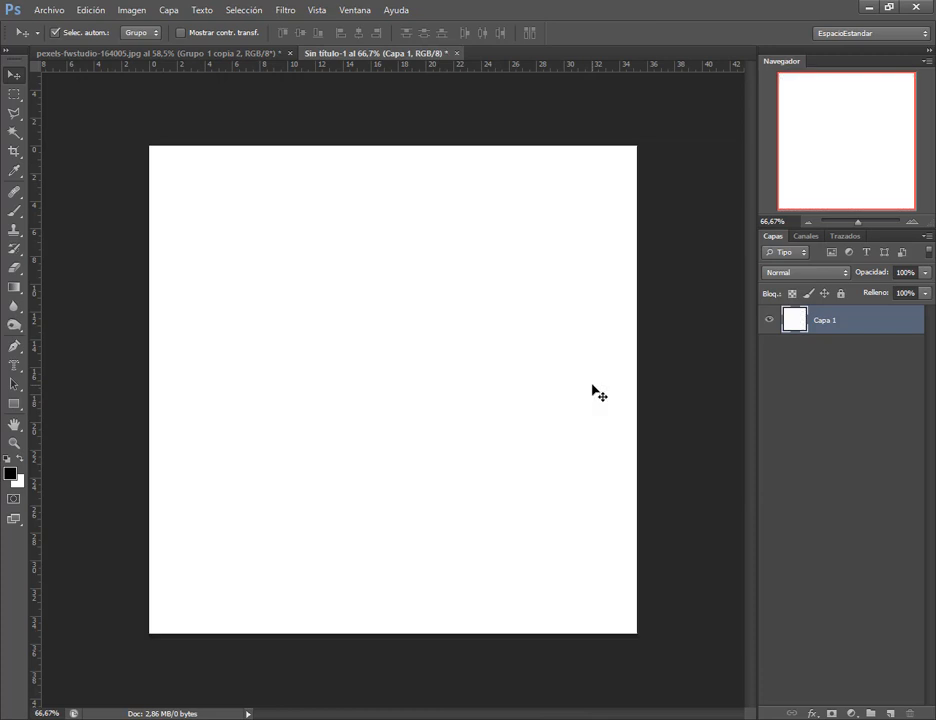
key(alt+BackSpace)
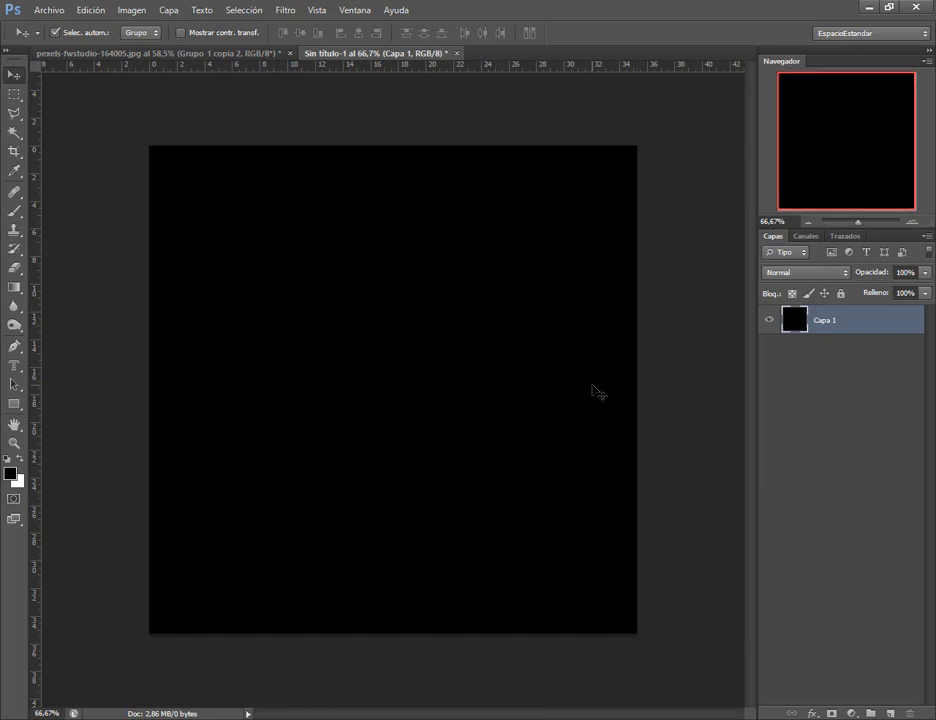
- Activate the Horizontal Type tool and set its text color to bright orange
click(16, 369)
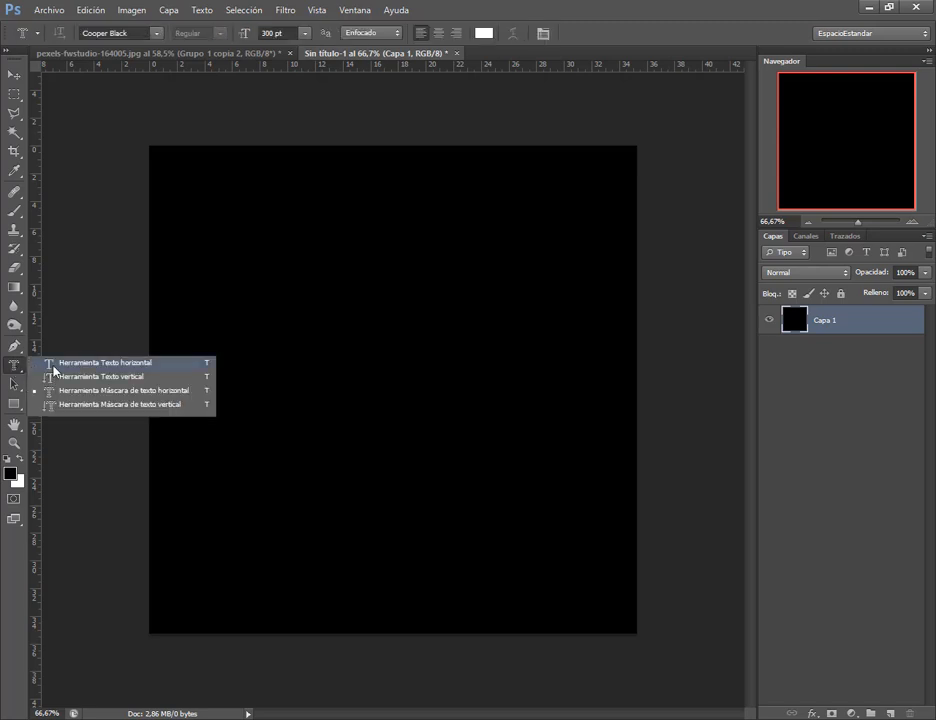
click(54, 369)
click(484, 33)
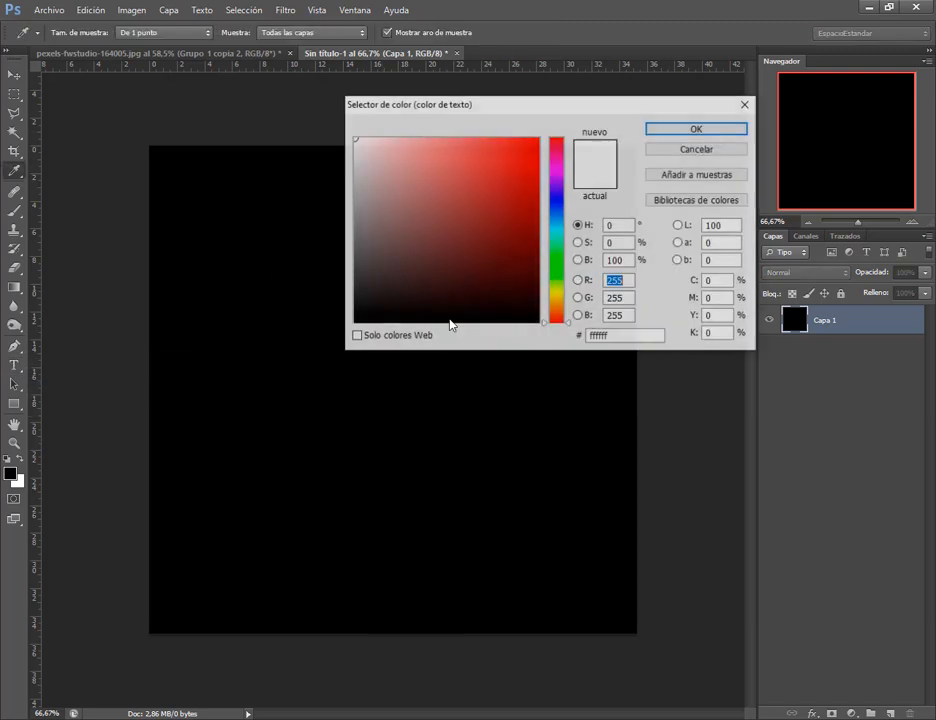
mouse_move(536, 172)
mouse_down()
mouse_move(518, 146)
mouse_move(334, 125)
mouse_move(483, 141)
mouse_move(353, 142)
mouse_move(364, 157)
mouse_up()
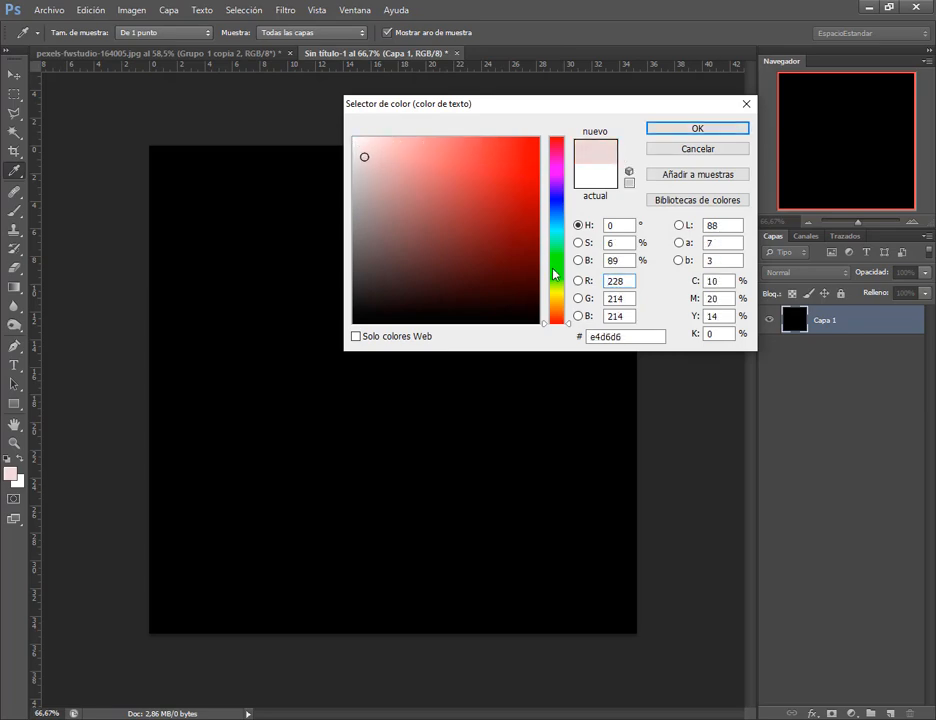
click(555, 259)
click(528, 142)
drag(570, 262, 560, 287)
click(670, 127)
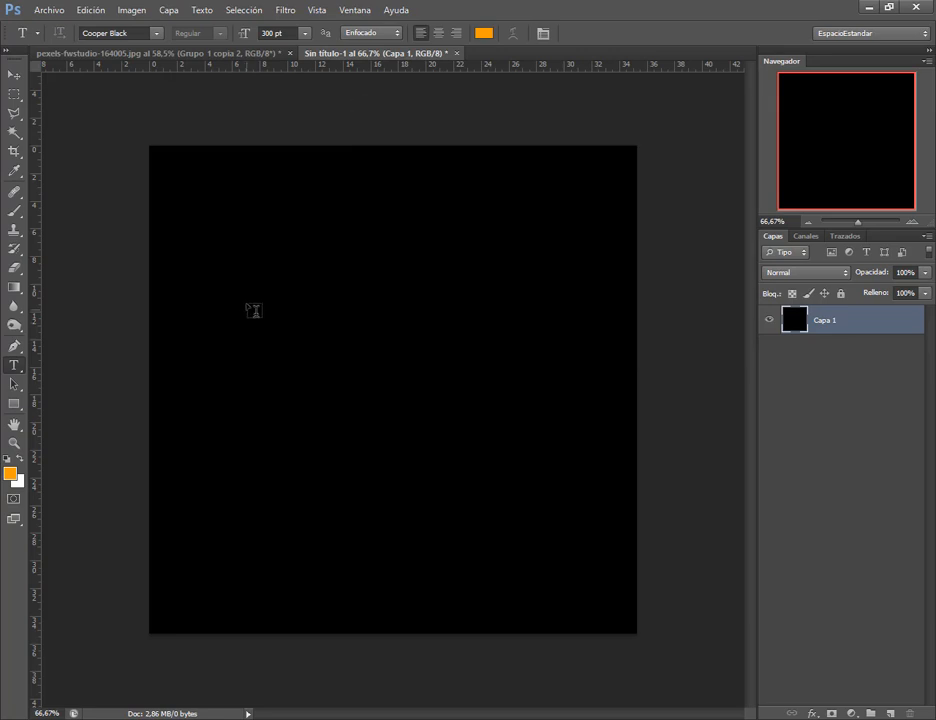
- Add the text "Ps" in Cooper Black at 300 pt and move it to the upper middle of the black canvas
click(254, 311)
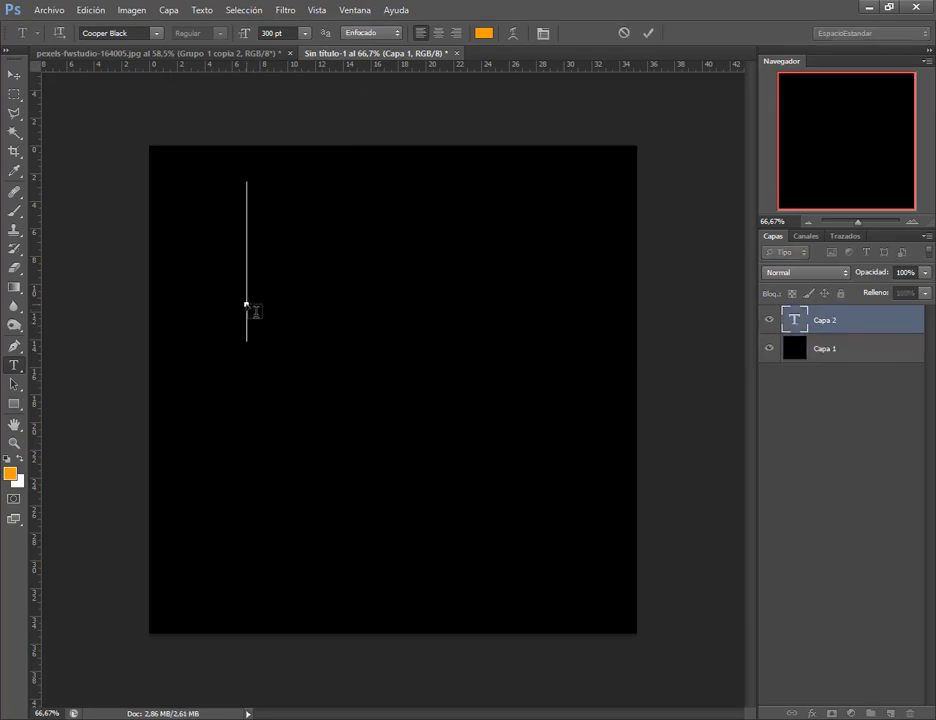
text(Ps)
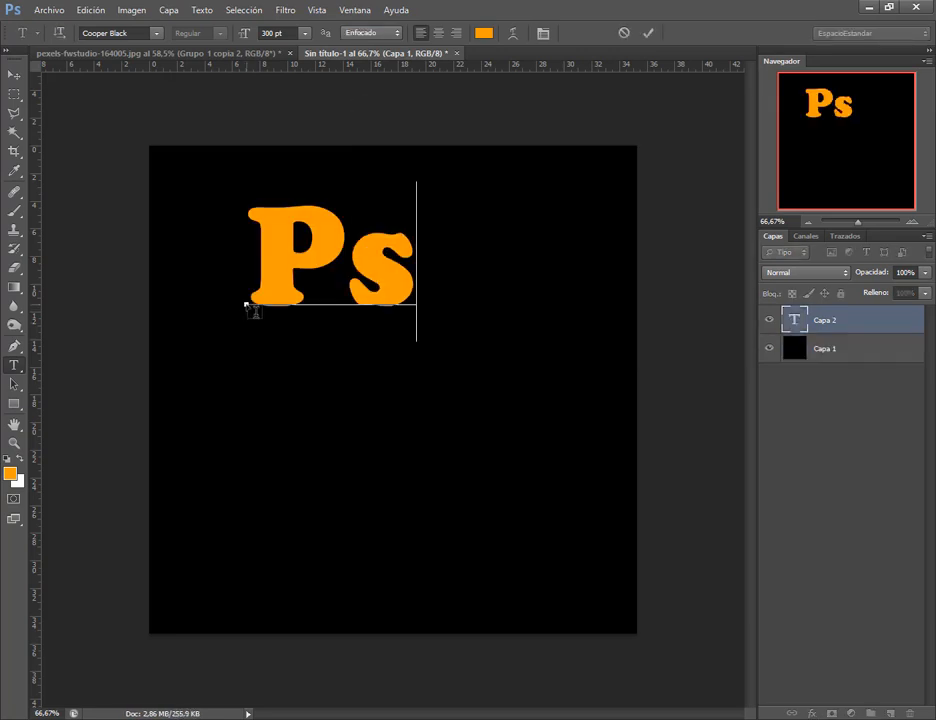
click(14, 74)
drag(441, 289, 503, 308)
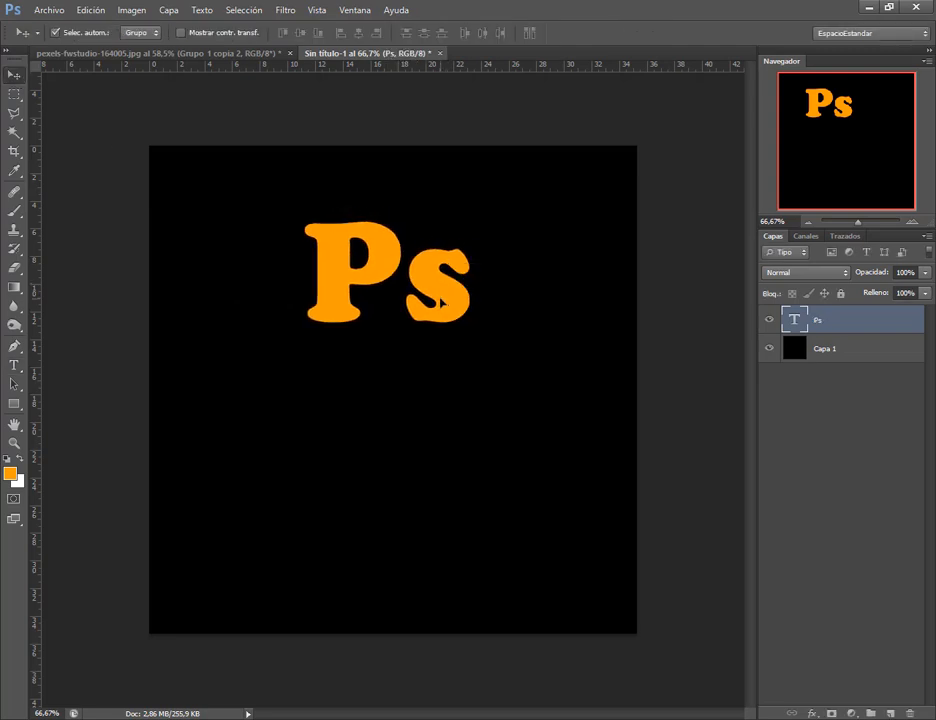
- Convert the Ps text layer to a smart object, then duplicate it and place the copy directly below the original
scroll(503, 330, up, 3)
scroll(531, 372, down, 2)
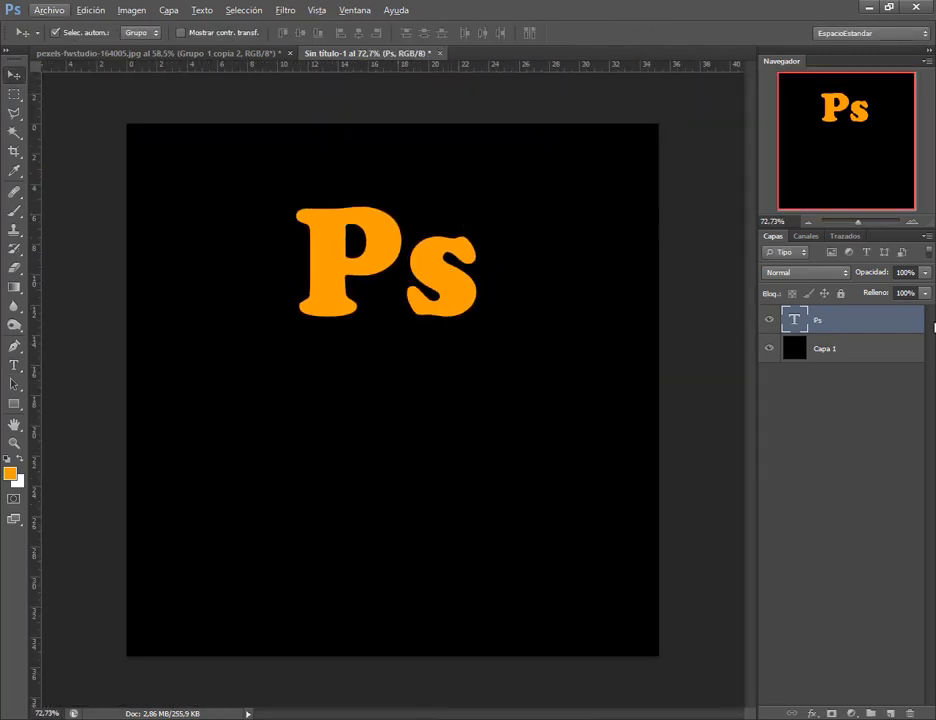
right_click(862, 325)
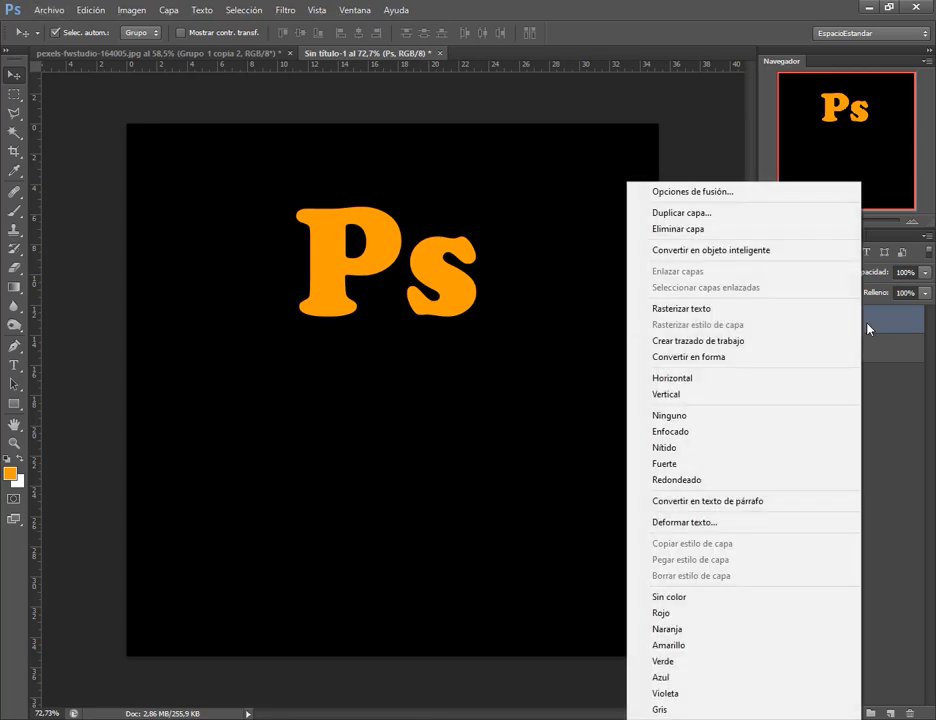
click(799, 251)
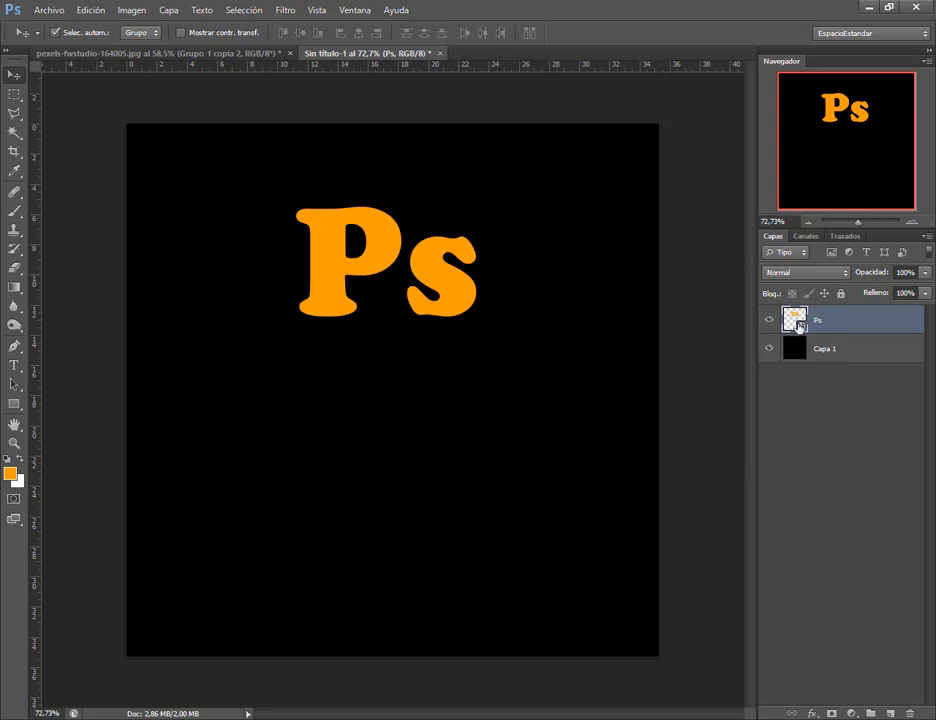
key(ctrl+j)
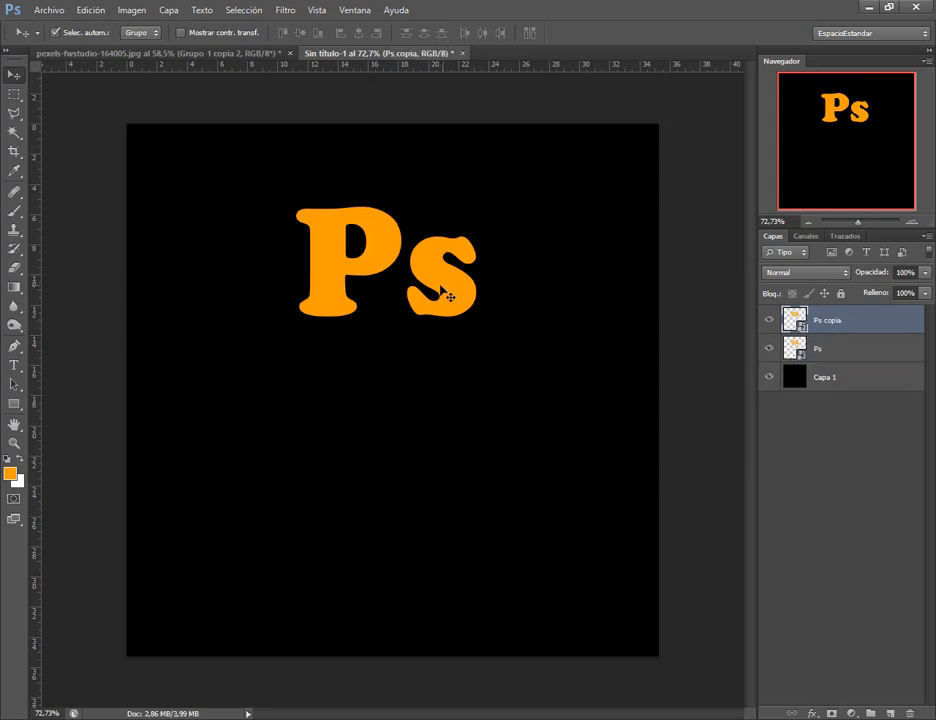
drag(439, 287, 440, 397)
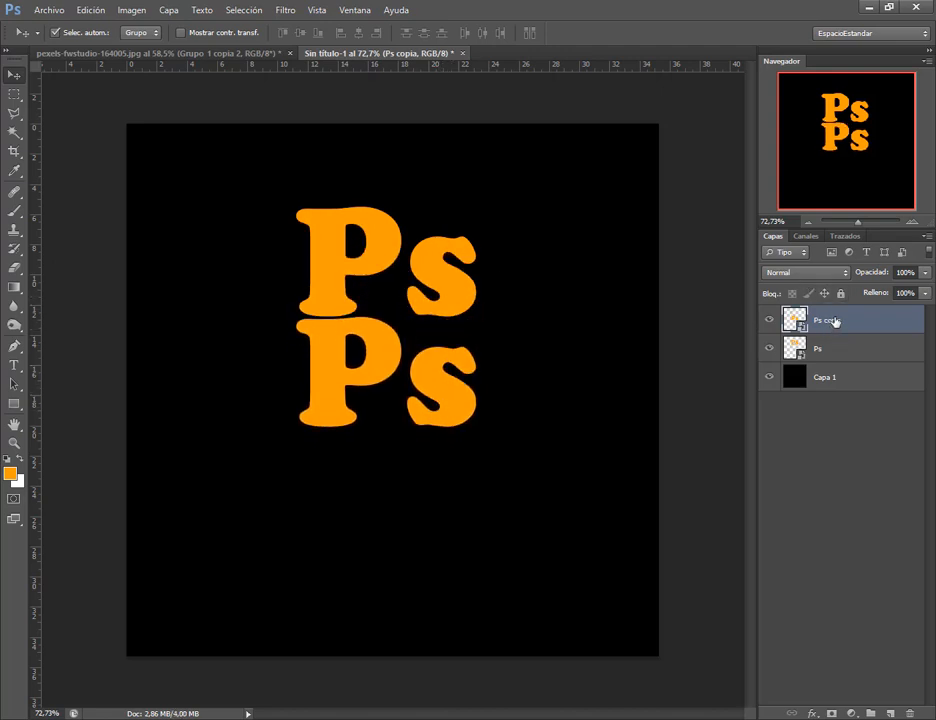
- Flip the Ps copia layer vertically so it mirrors the original text like a reflection
click(89, 11)
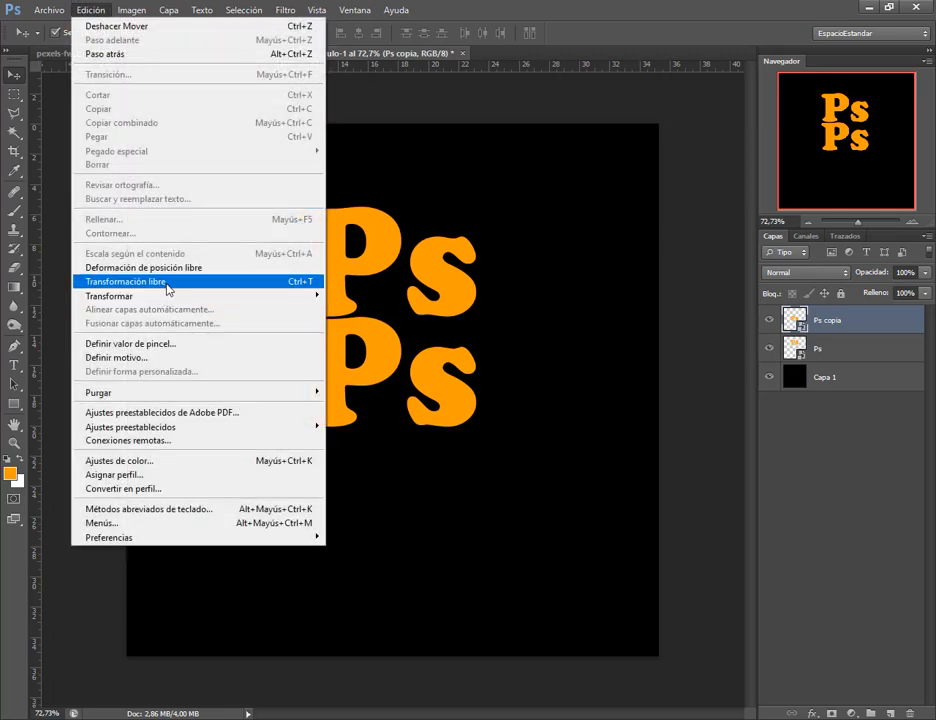
mouse_move(180, 296)
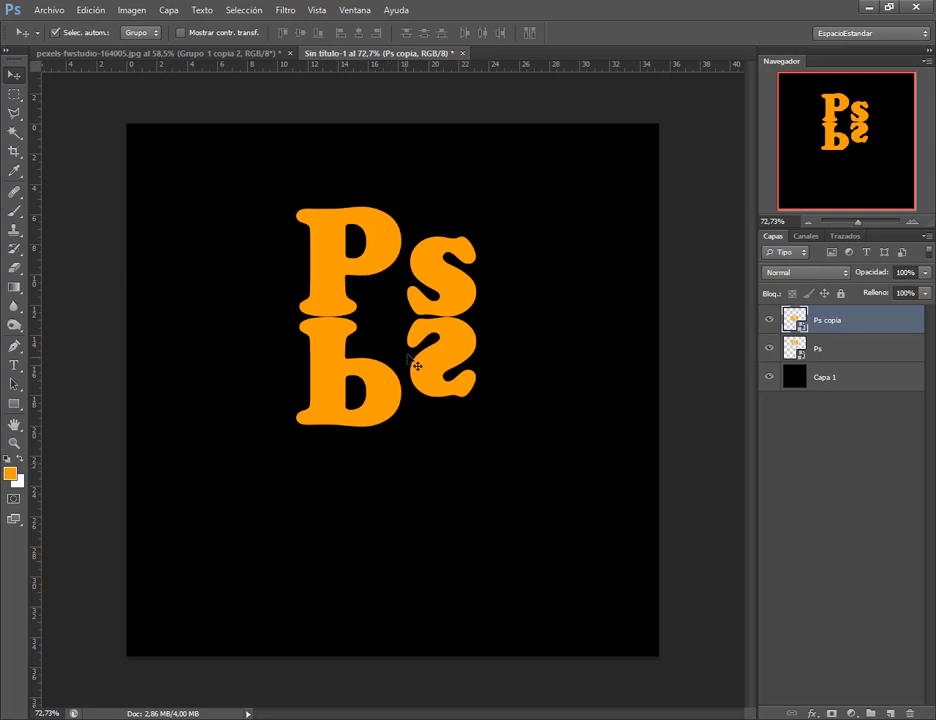
click(437, 342)
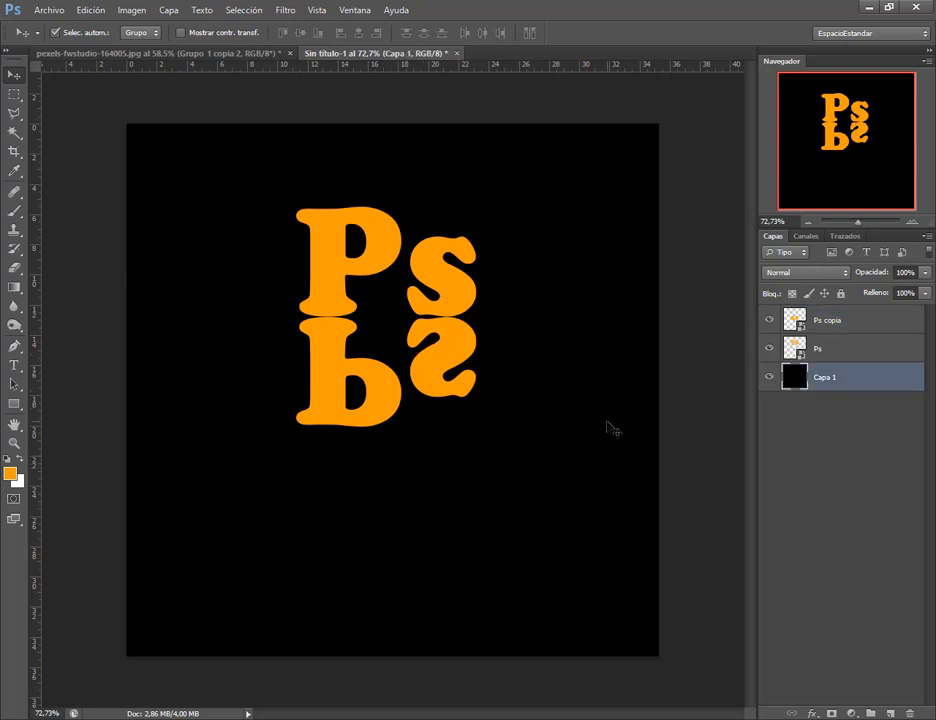
click(821, 348)
- Add a layer mask to Ps copia and fade the reflection downward with a white-to-black linear gradient
click(850, 321)
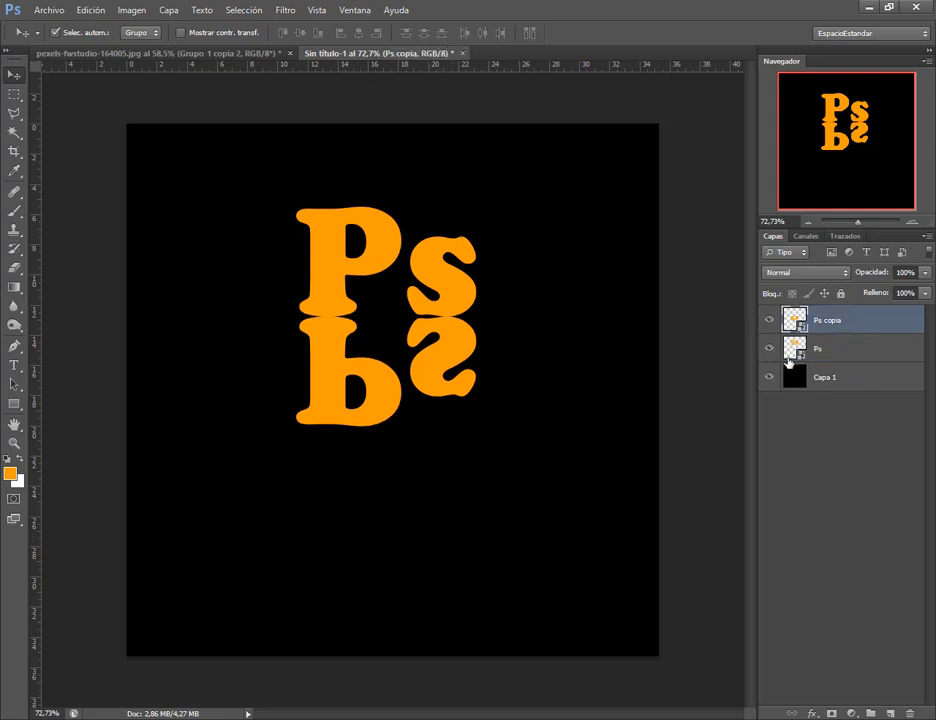
click(831, 712)
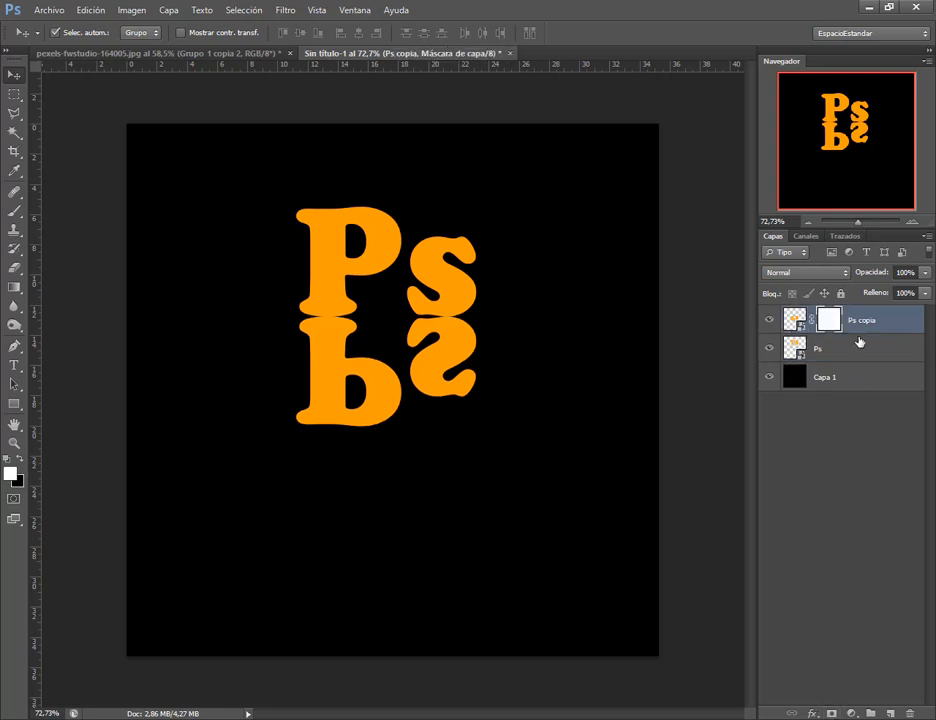
click(15, 289)
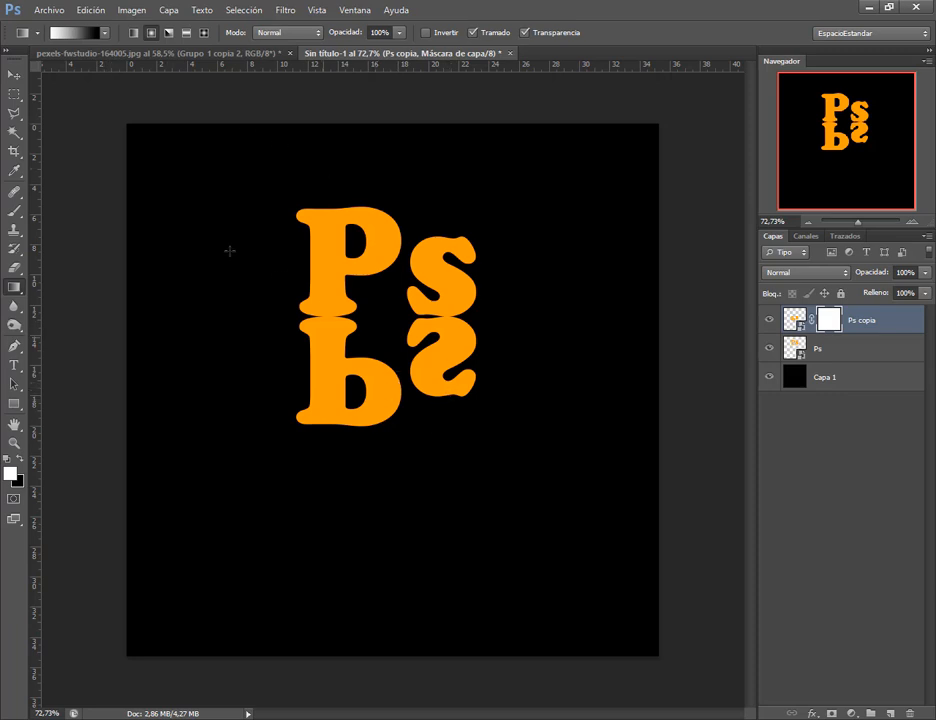
click(134, 32)
drag(395, 404, 396, 407)
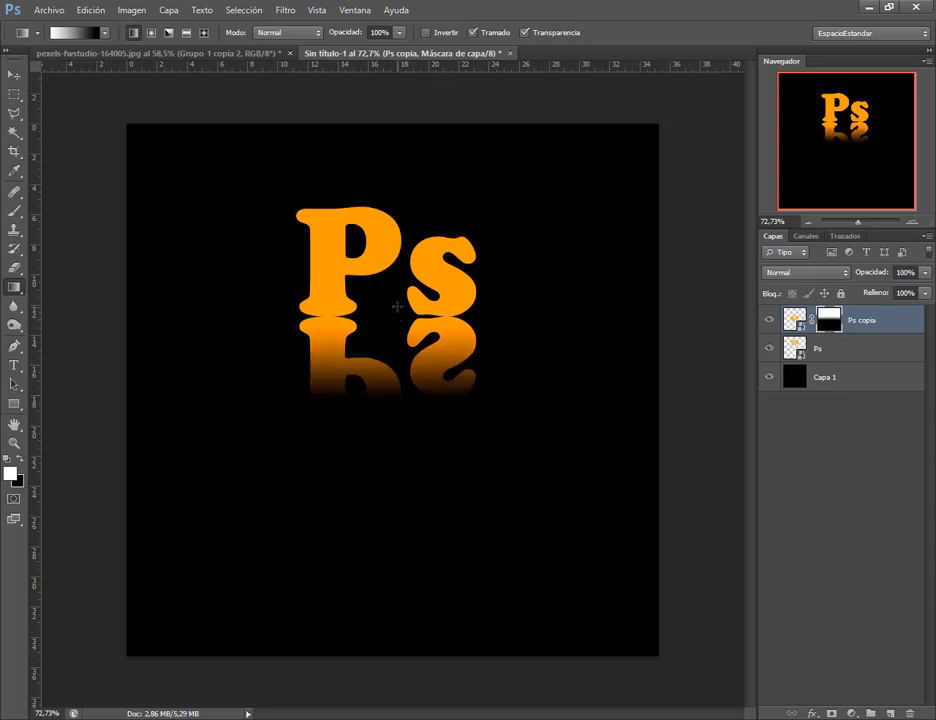
drag(397, 315, 397, 417)
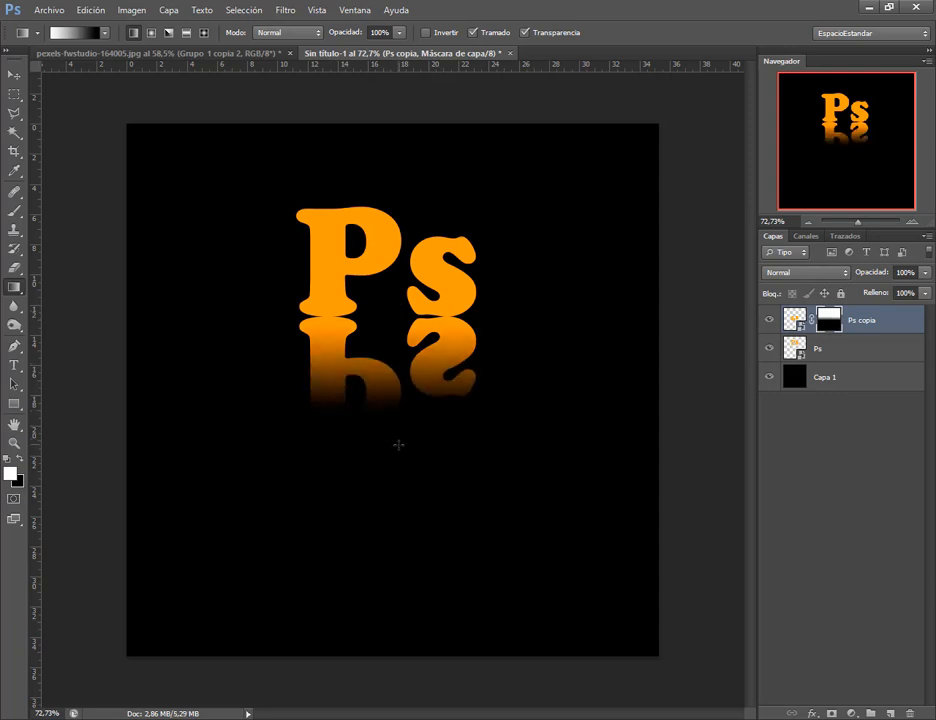
- Open the contents of the original Ps smart object for editing
click(12, 76)
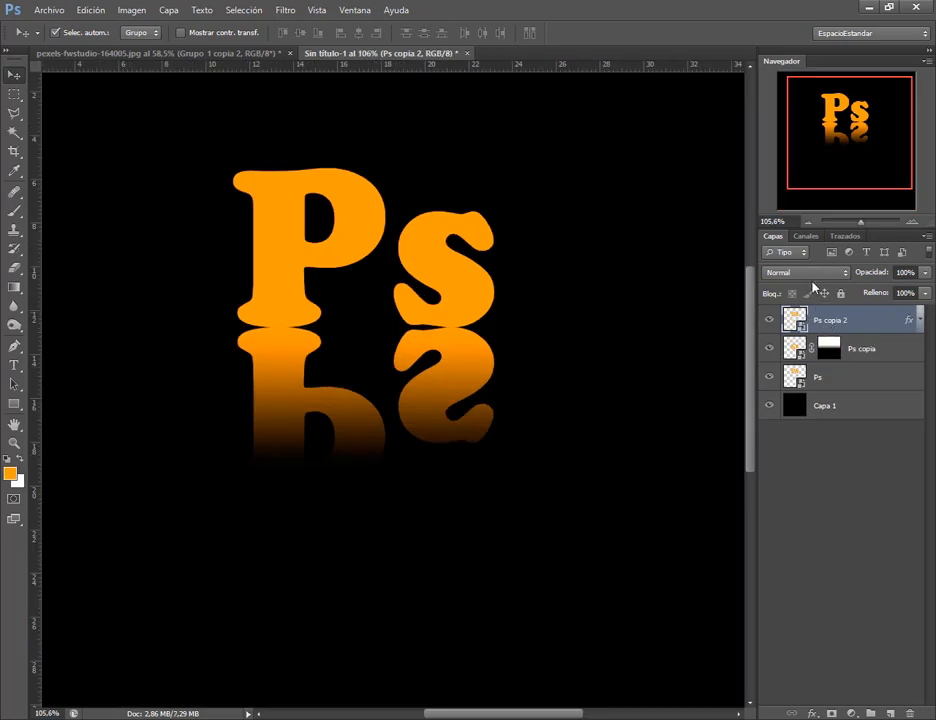
click(790, 377)
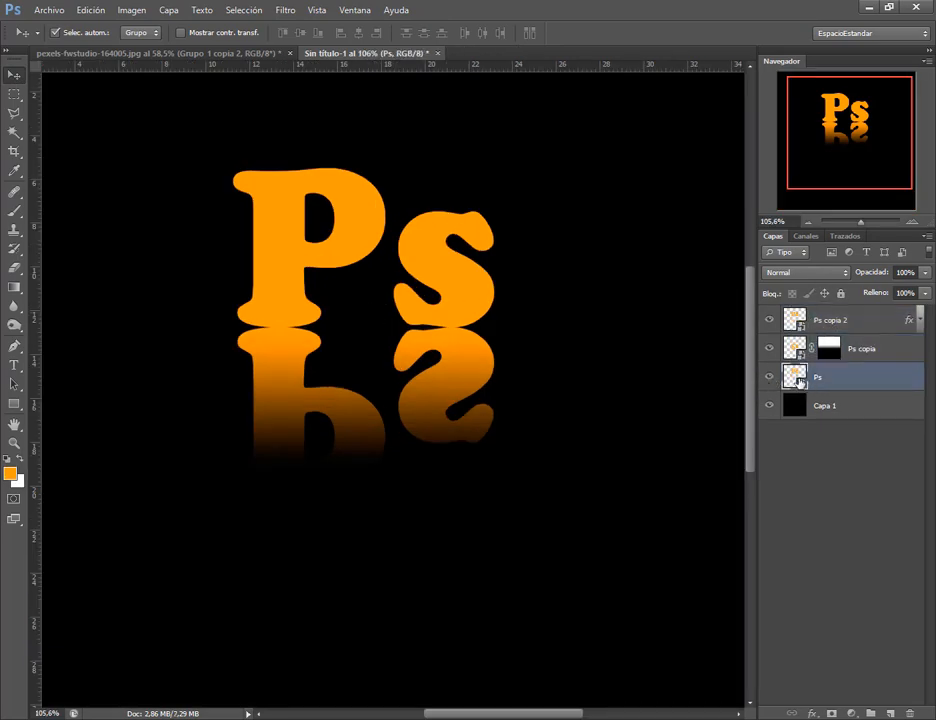
click(797, 320)
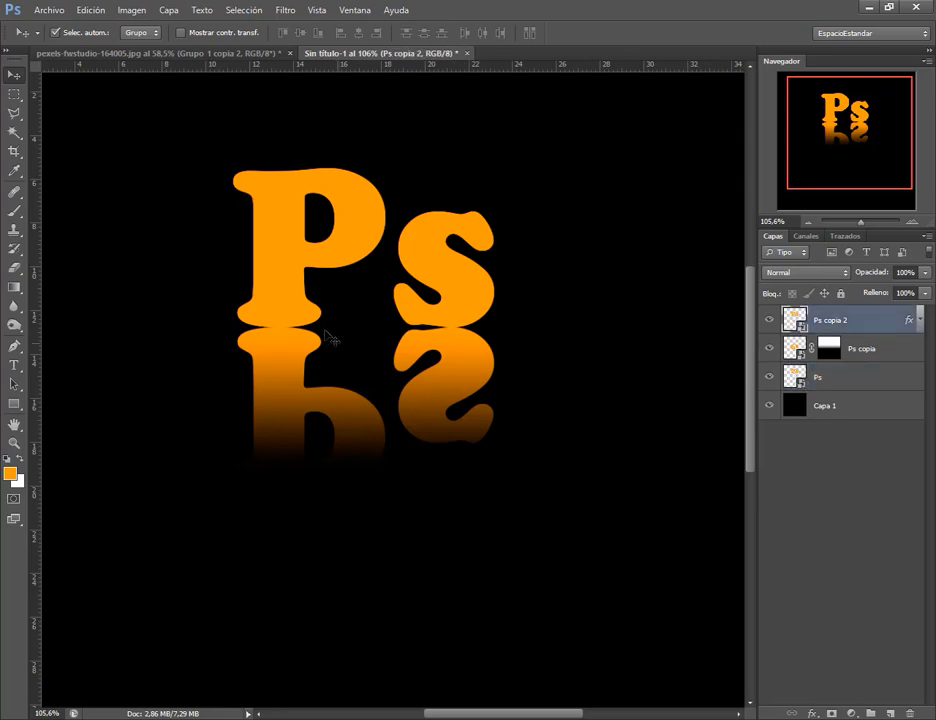
scroll(487, 372, down, 3)
click(803, 388)
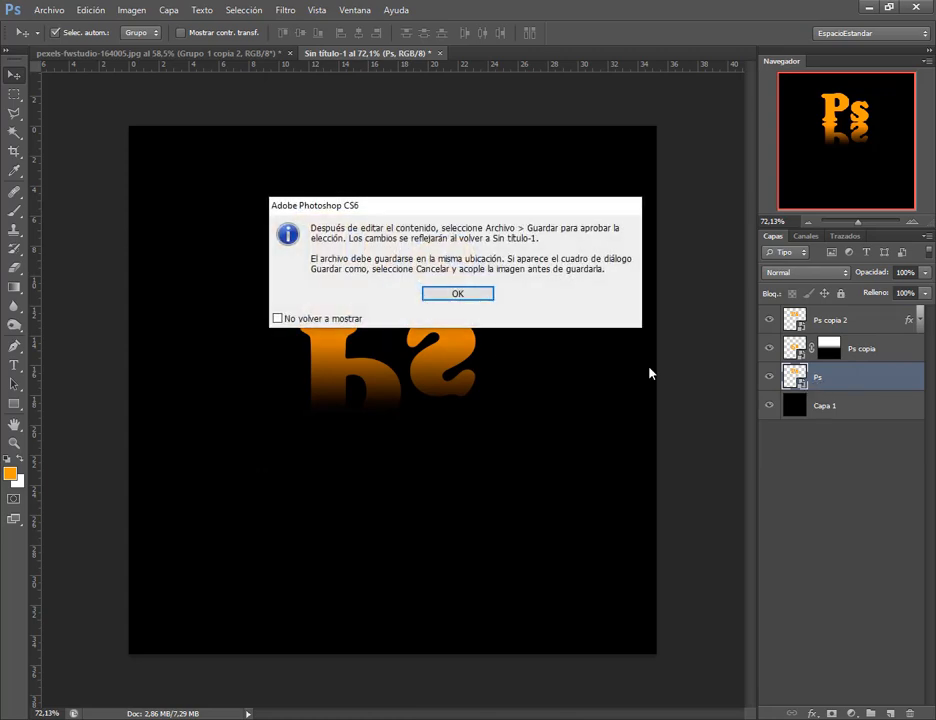
click(462, 294)
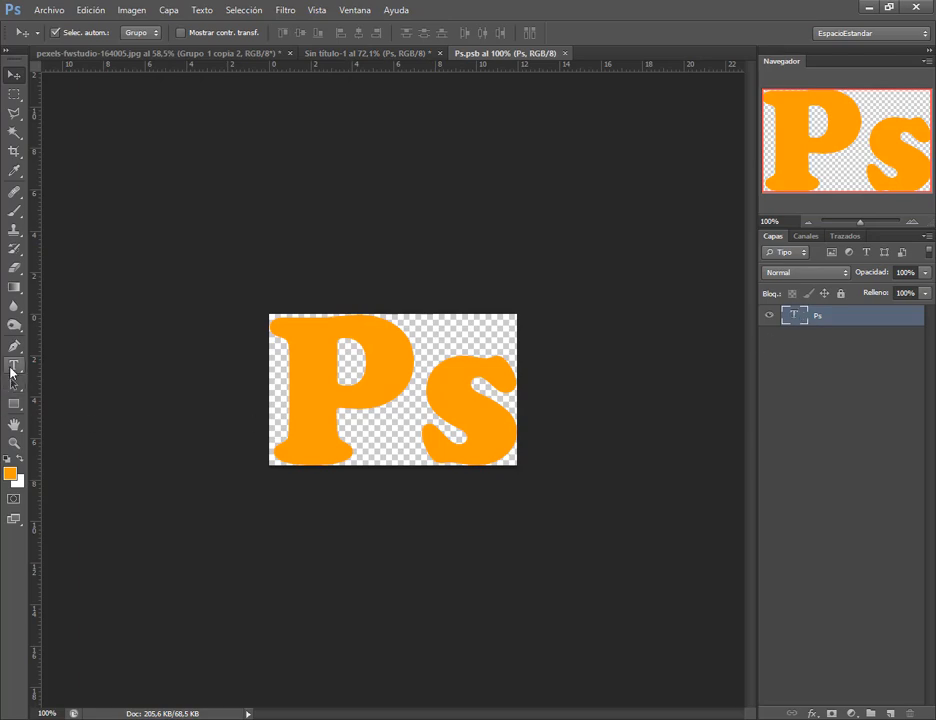
- Replace the smart object's text with Ai, save its contents and return to the Sin título-1 document
double_click(433, 380)
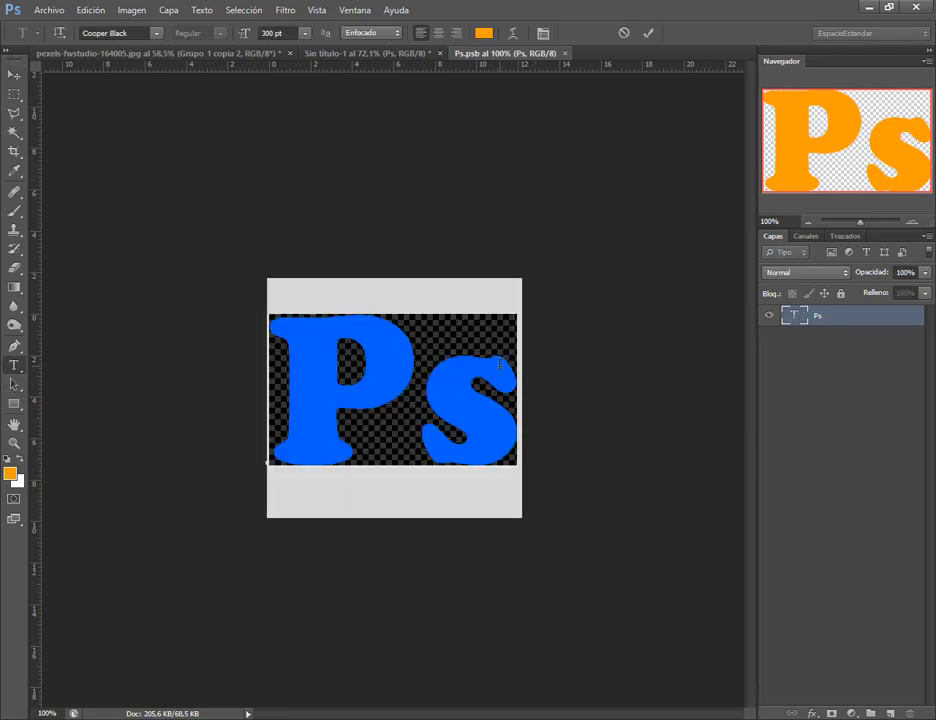
text(Ai)
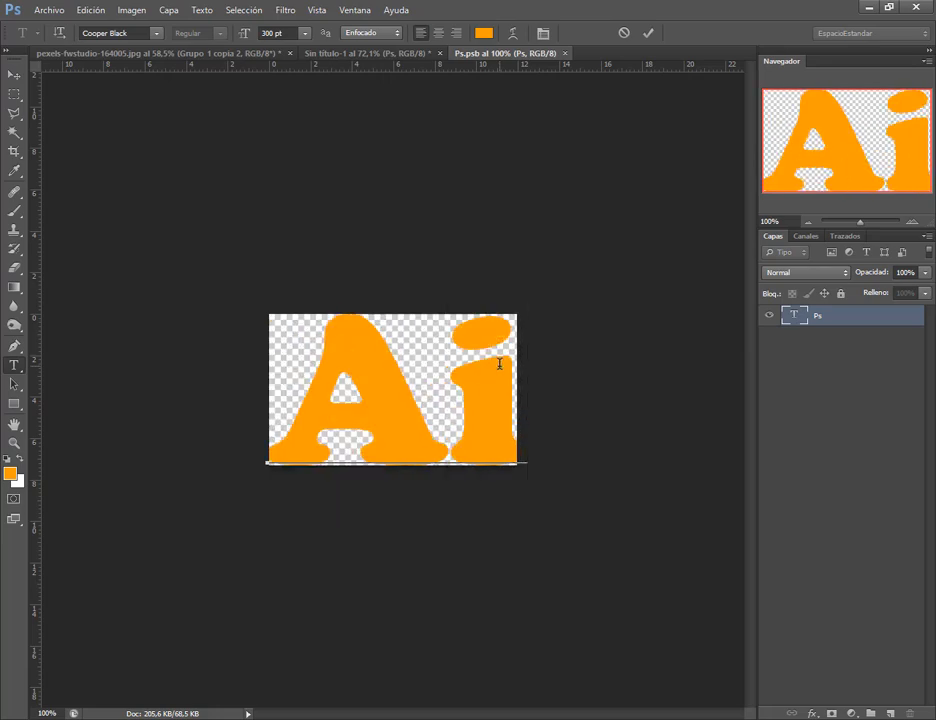
click(13, 74)
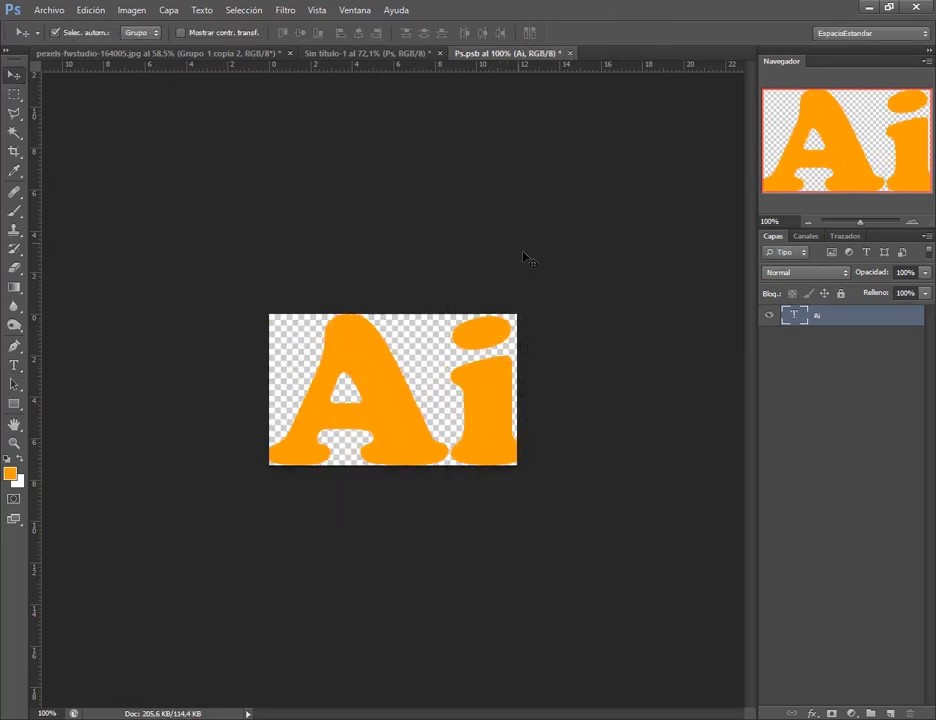
click(364, 55)
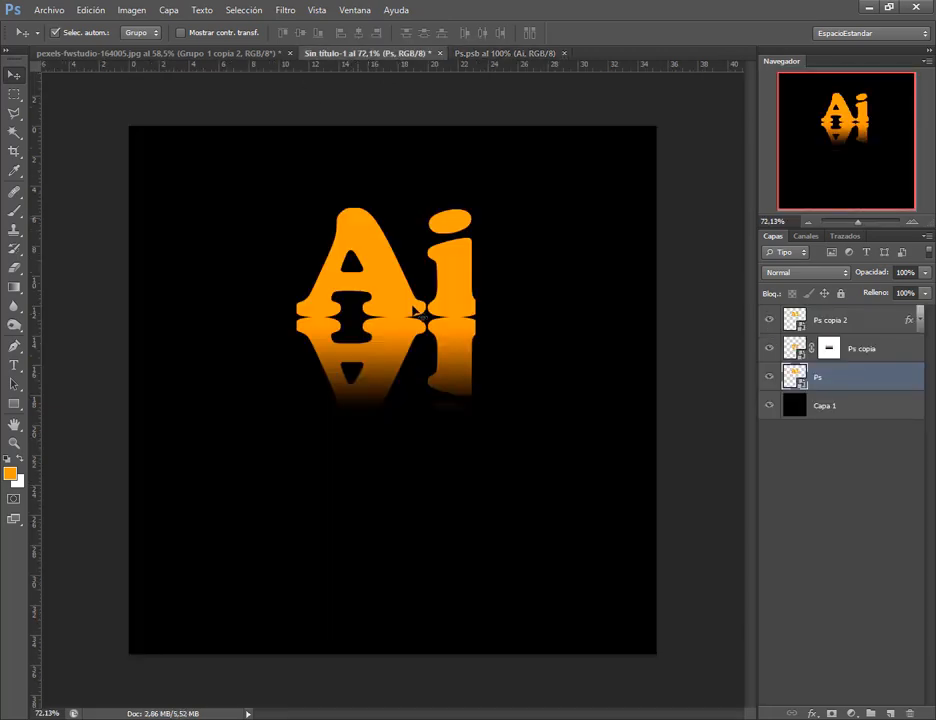
- Compare the three linked text layers by selecting them and toggling the visibility of Ps copia 2 and Ps
click(795, 350)
click(796, 318)
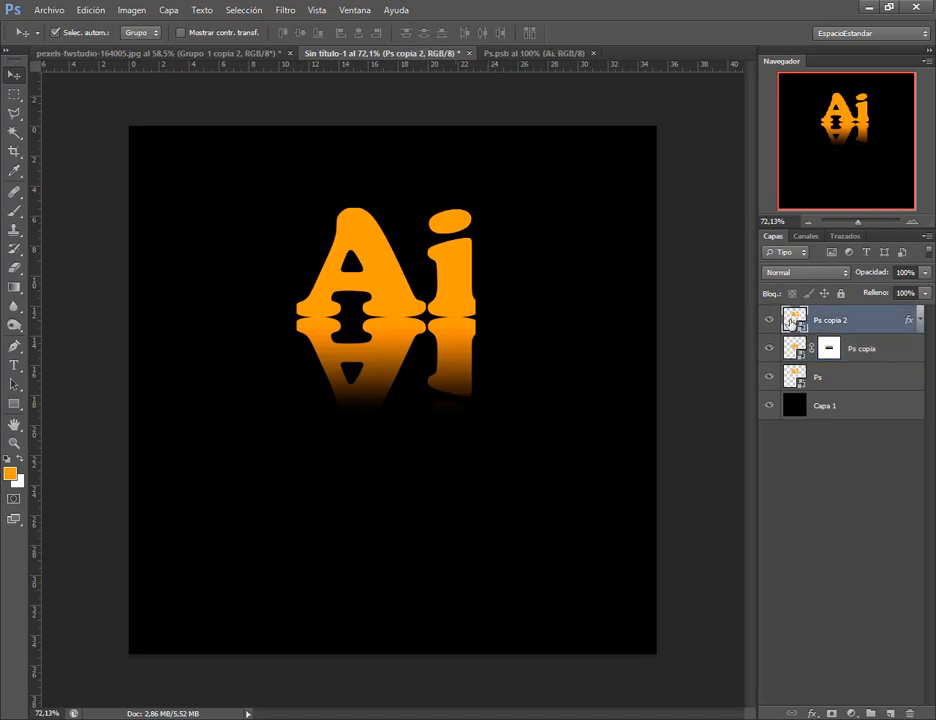
click(768, 321)
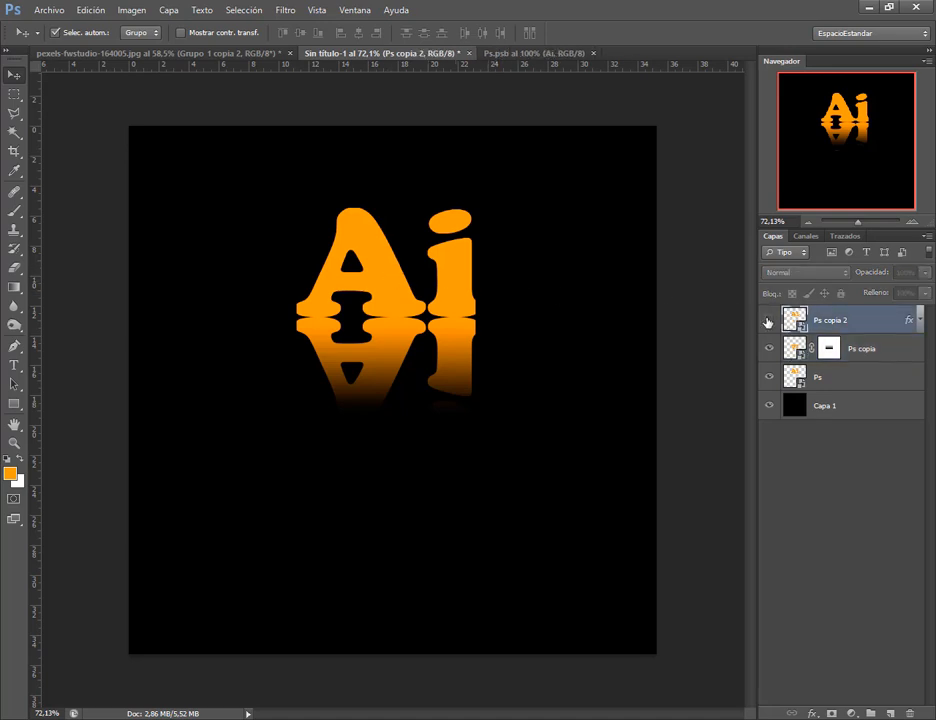
click(769, 376)
click(770, 320)
click(776, 319)
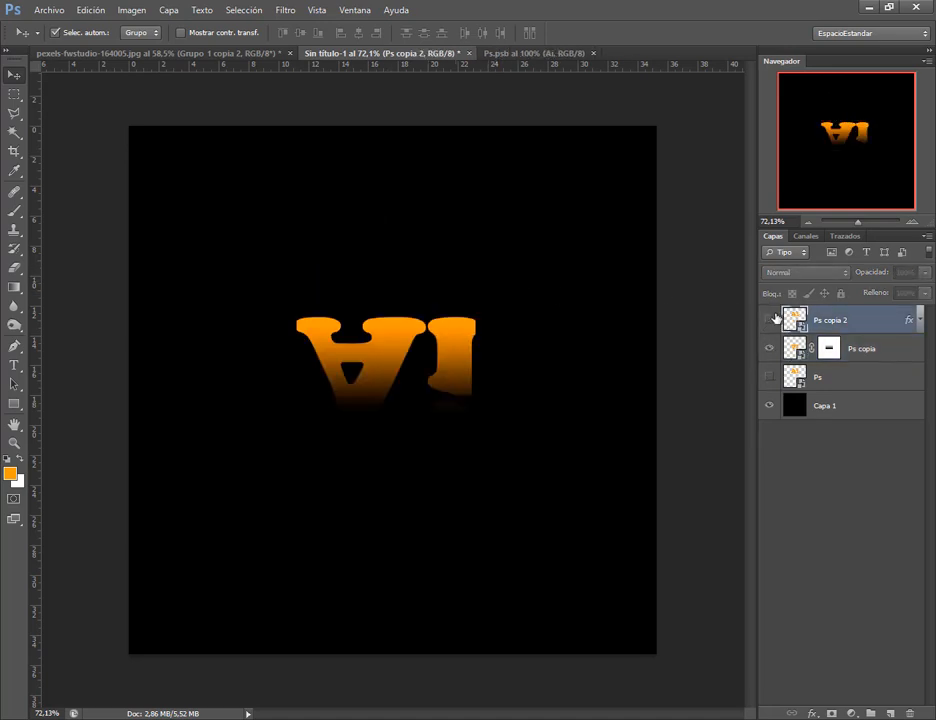
click(777, 320)
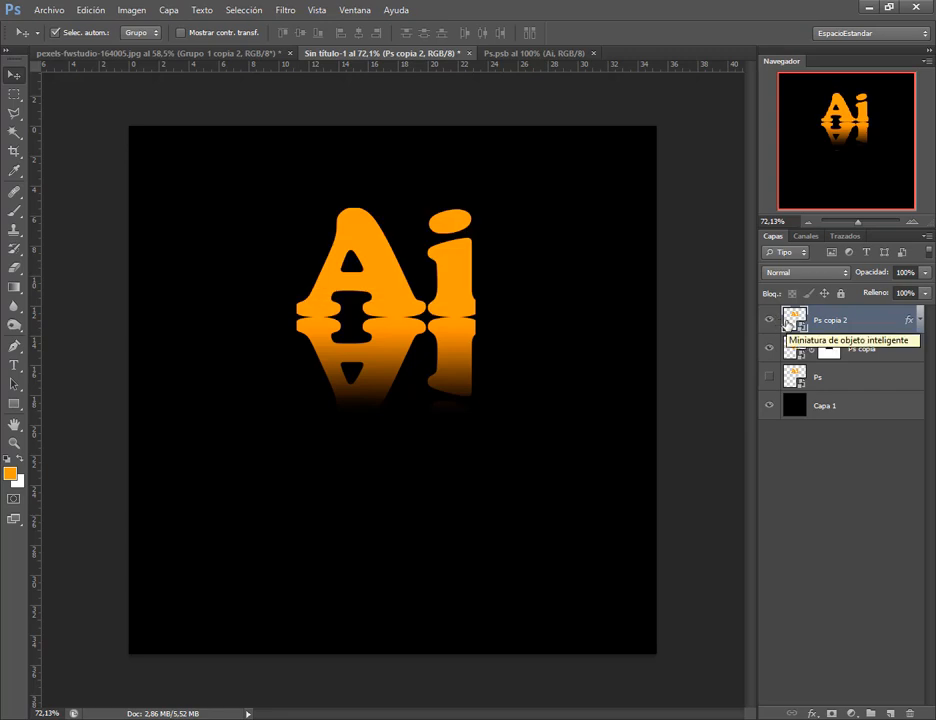
click(794, 336)
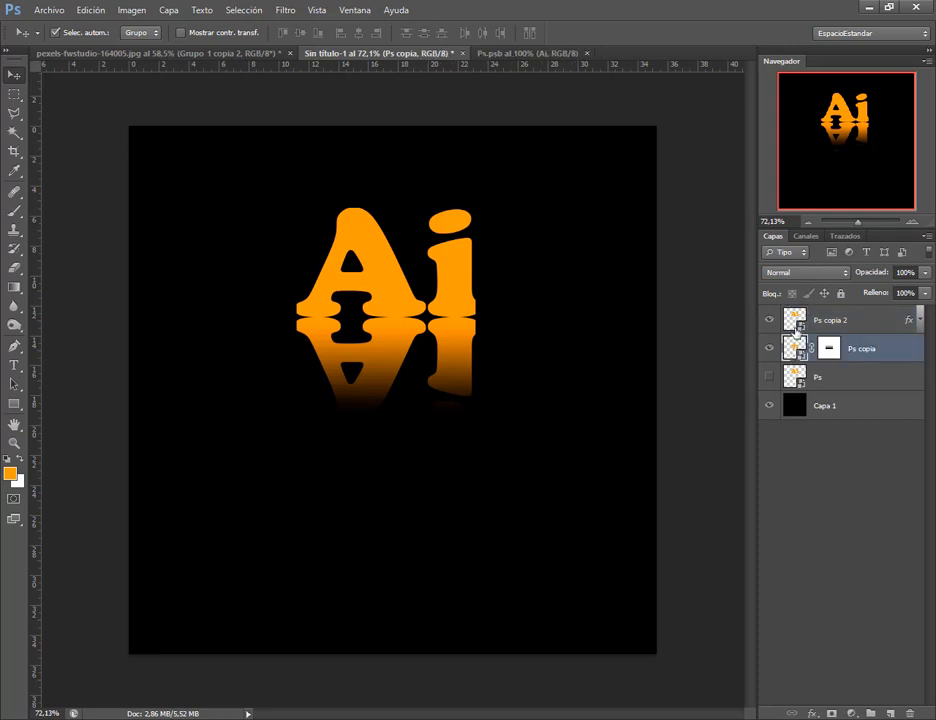
click(800, 378)
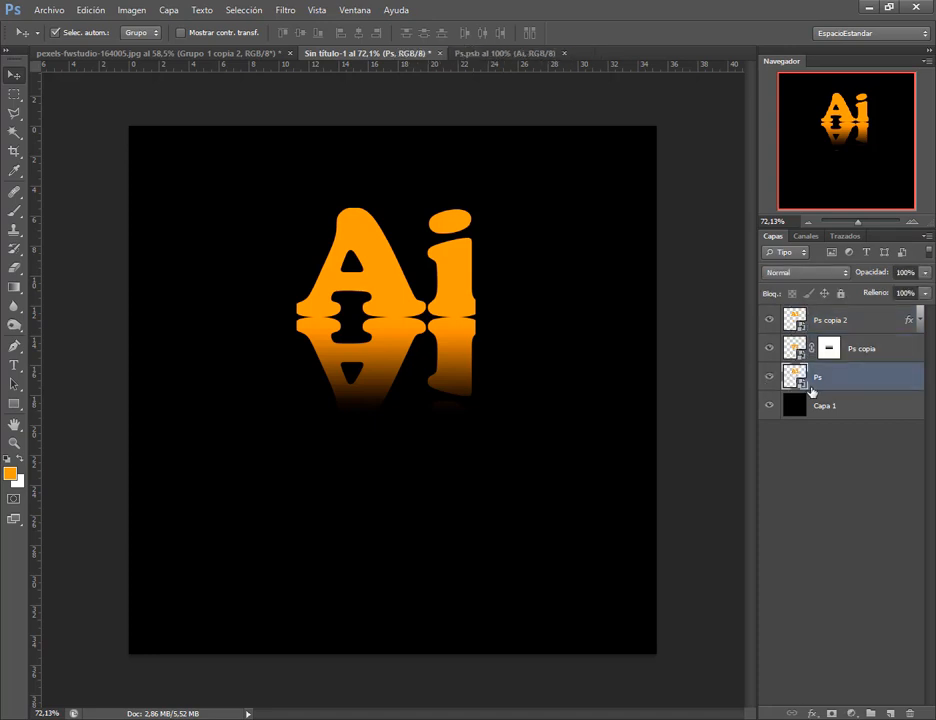
click(772, 378)
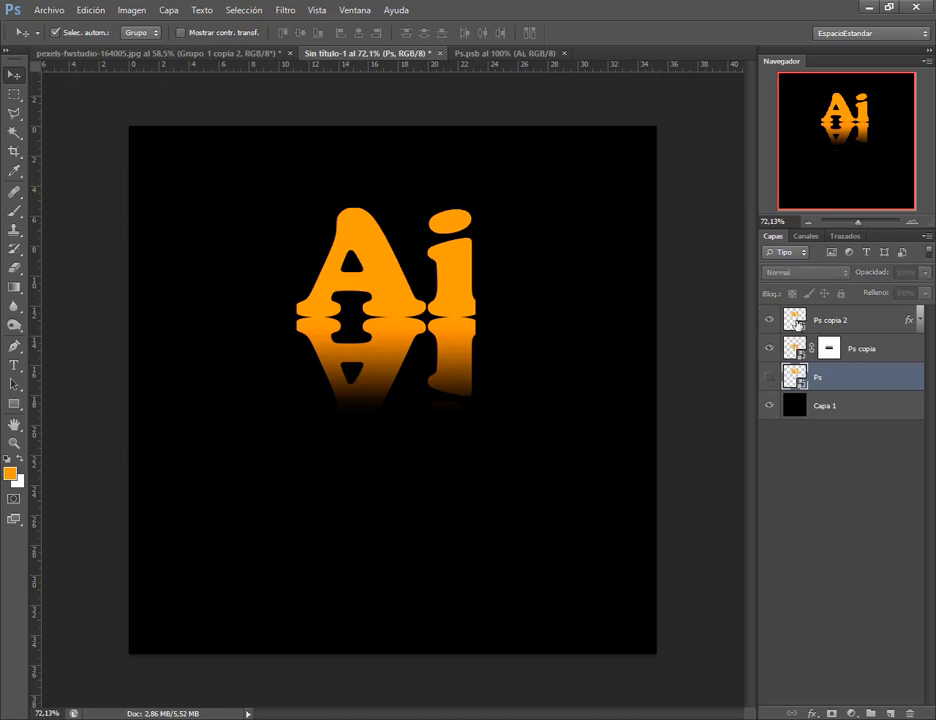
click(797, 321)
click(801, 349)
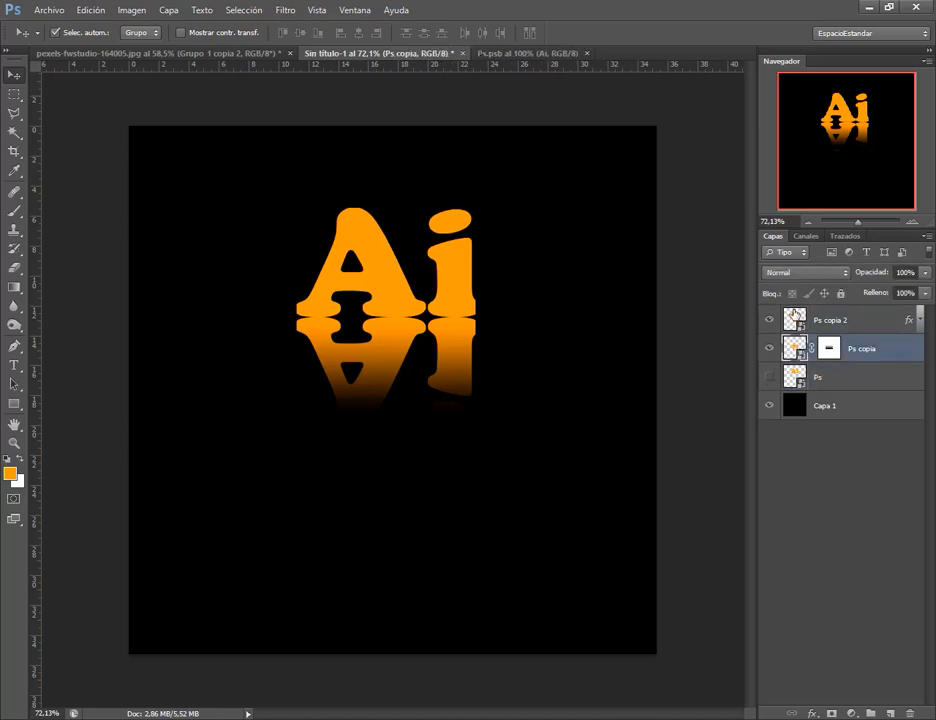
click(800, 383)
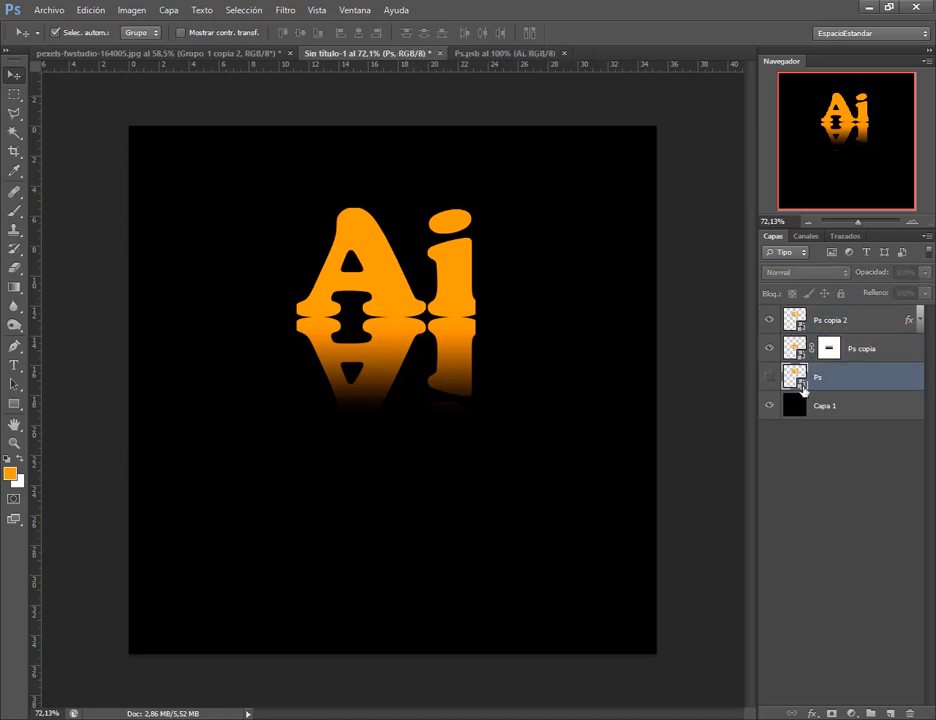
- Reopen the contents of the Ps smart object to inspect its editable text layer
double_click(795, 377)
click(462, 297)
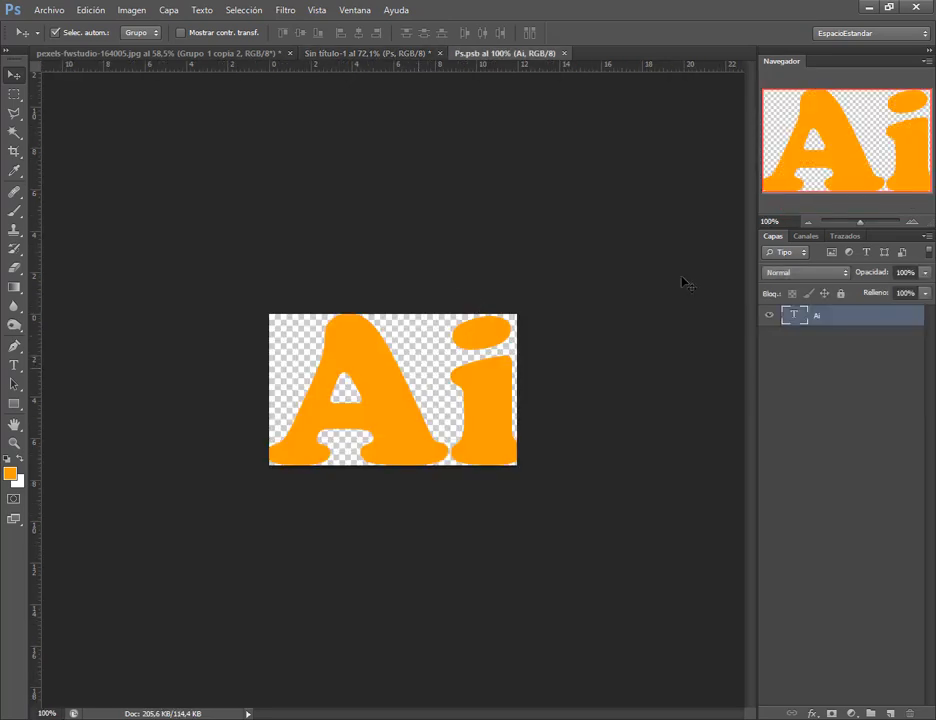
double_click(792, 316)
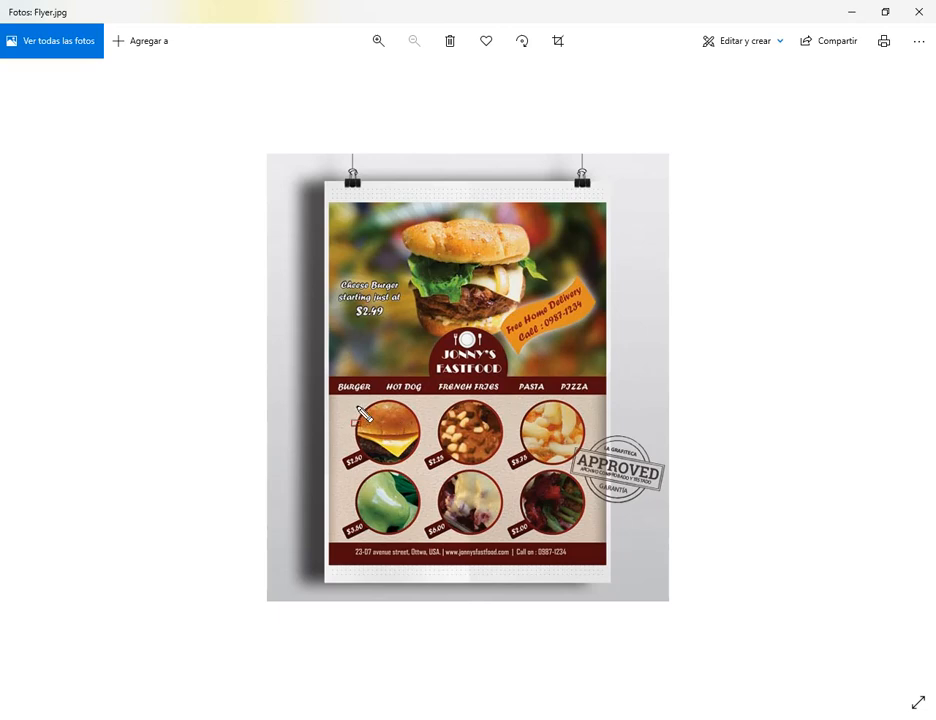
- Examine the grid of six circular food photos in Flyer.jpg, then close the image
mouse_move(335, 396)
mouse_down()
mouse_move(421, 463)
mouse_move(422, 474)
mouse_up()
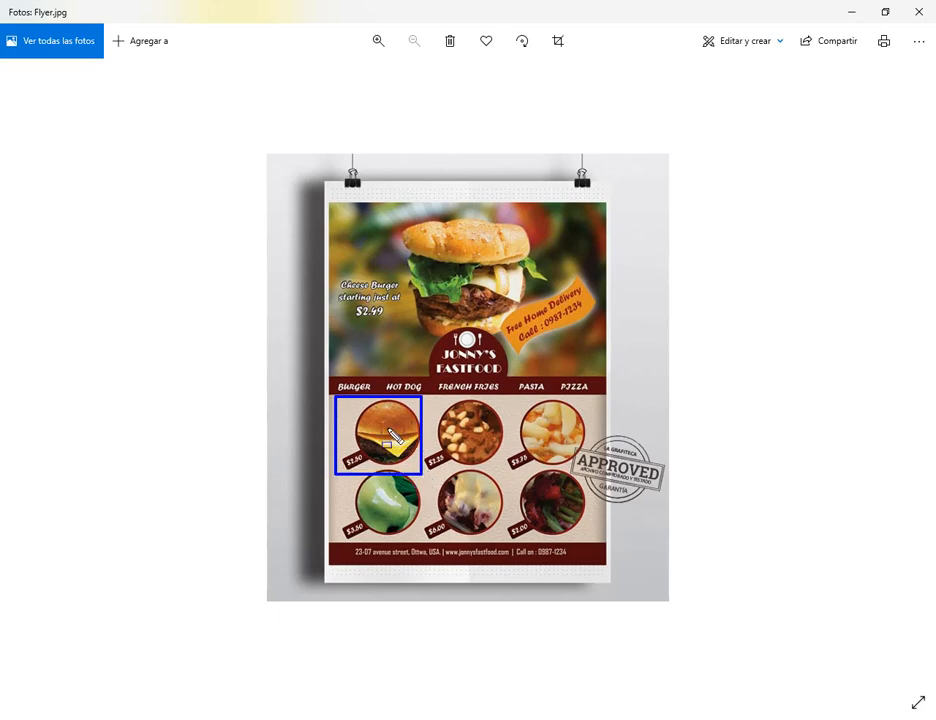
drag(427, 398, 506, 473)
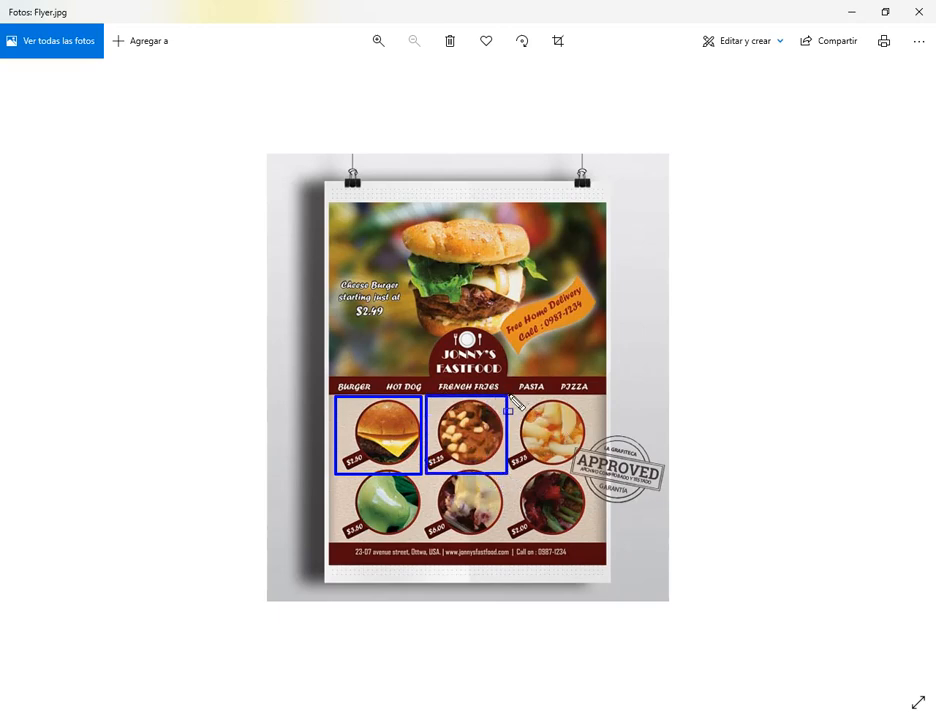
drag(510, 396, 590, 473)
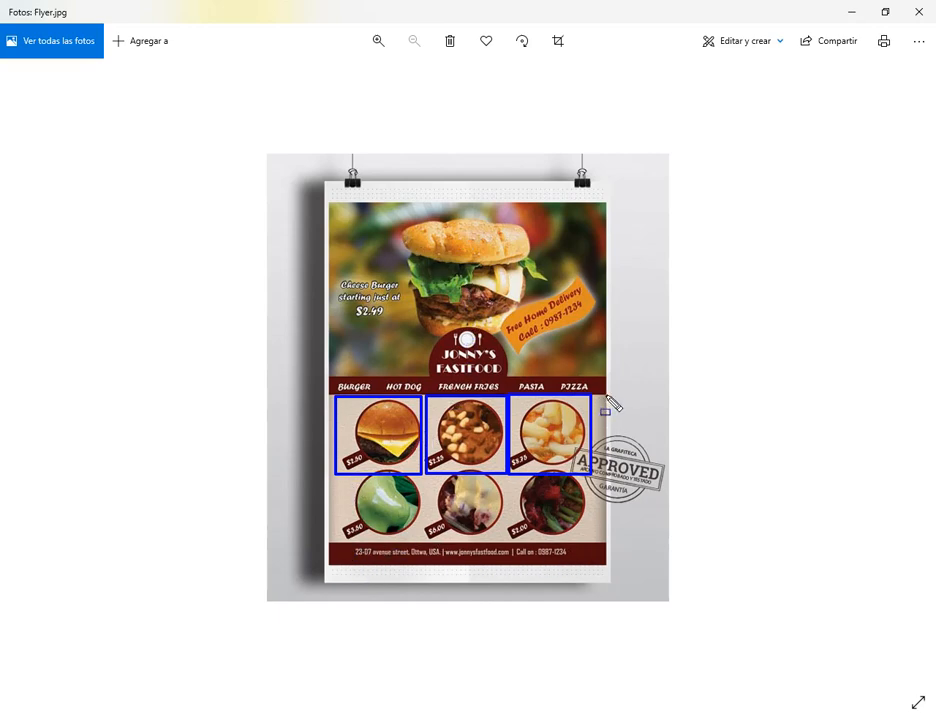
mouse_move(606, 400)
mouse_down()
mouse_move(308, 566)
mouse_move(330, 550)
mouse_up()
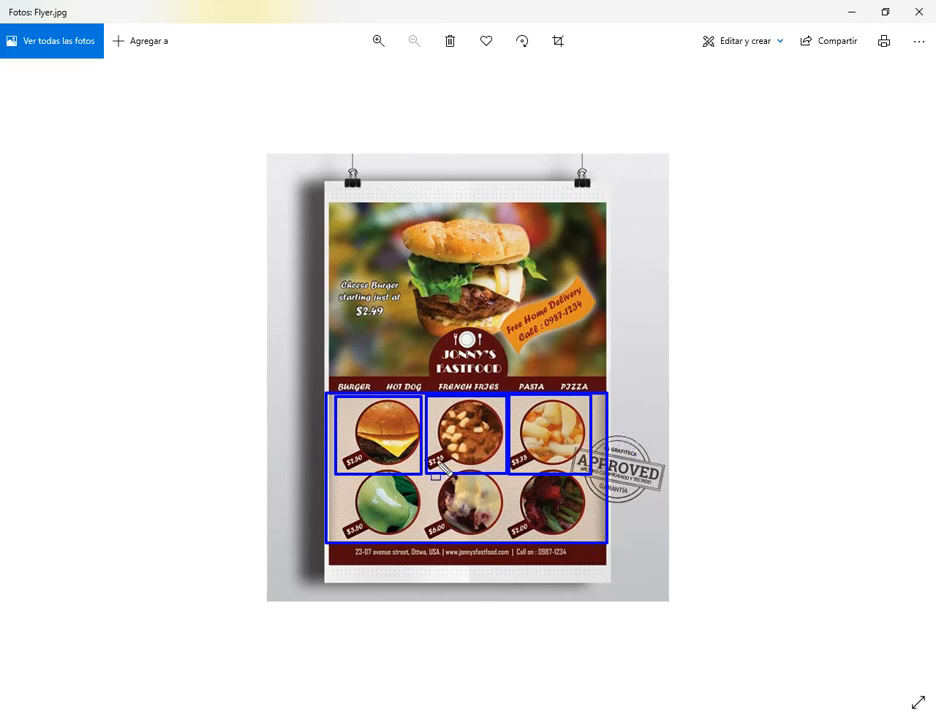
drag(284, 575, 345, 514)
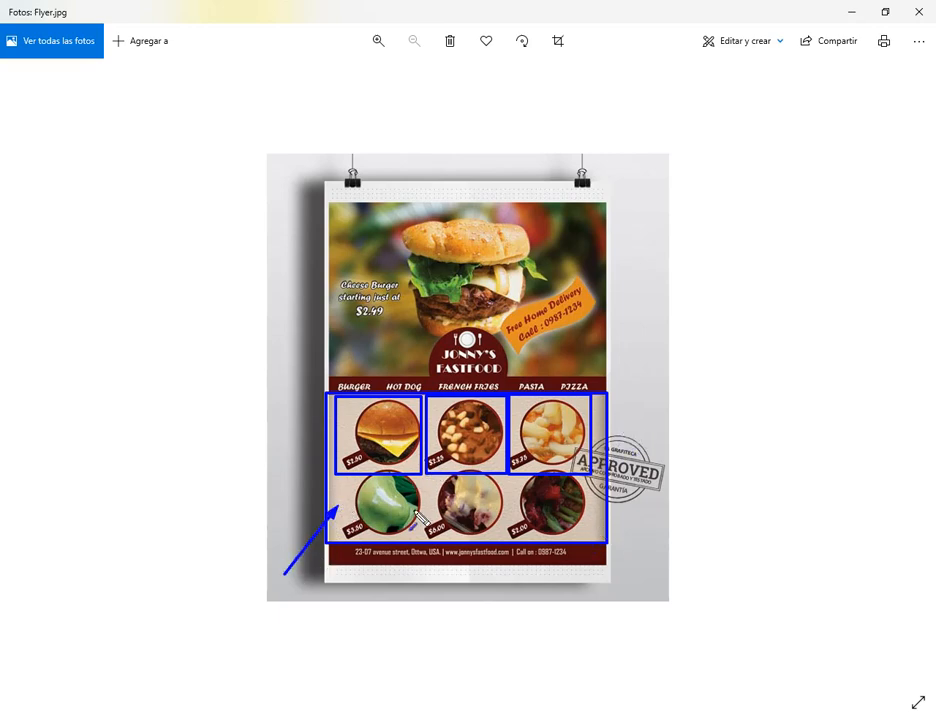
key(Escape)
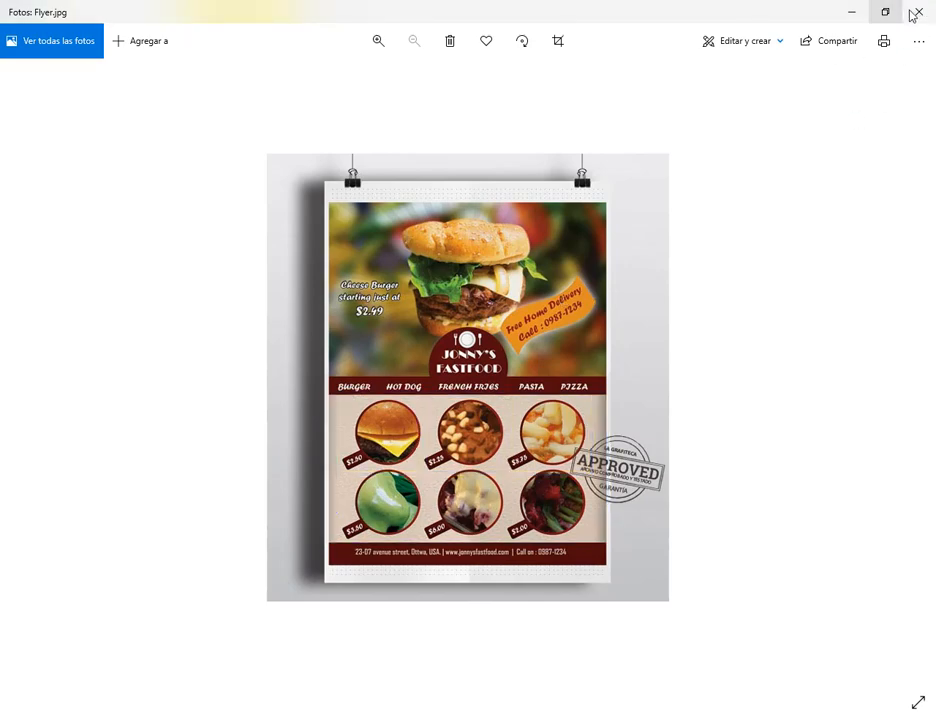
click(915, 12)
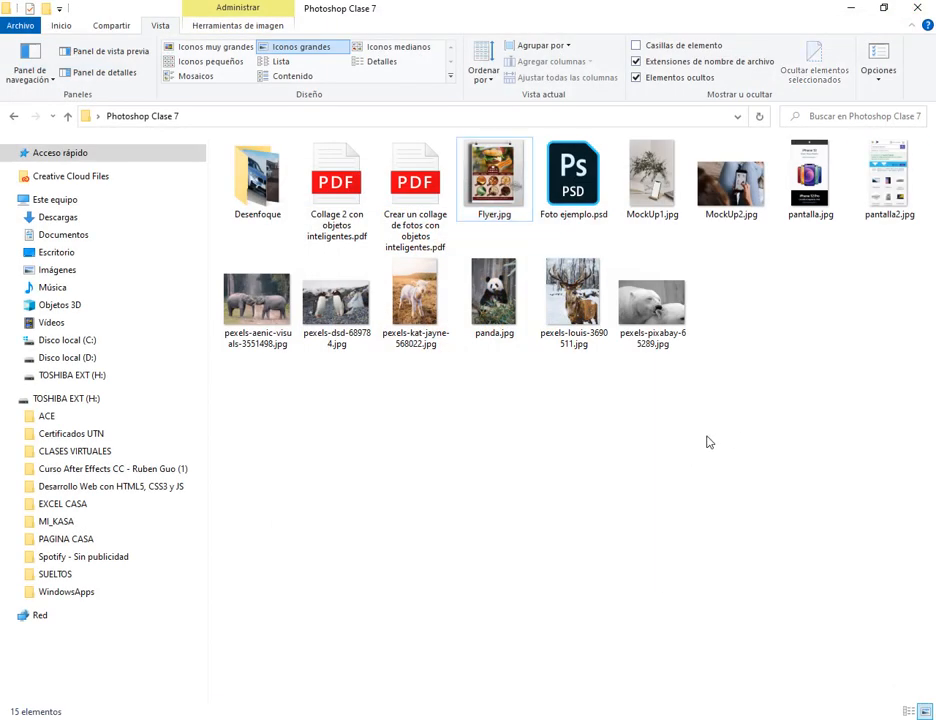
- Open pexels-sj-may-211426.jpg from the Desenfoque folder in Photoshop, keeping its embedded colour profile
double_click(257, 180)
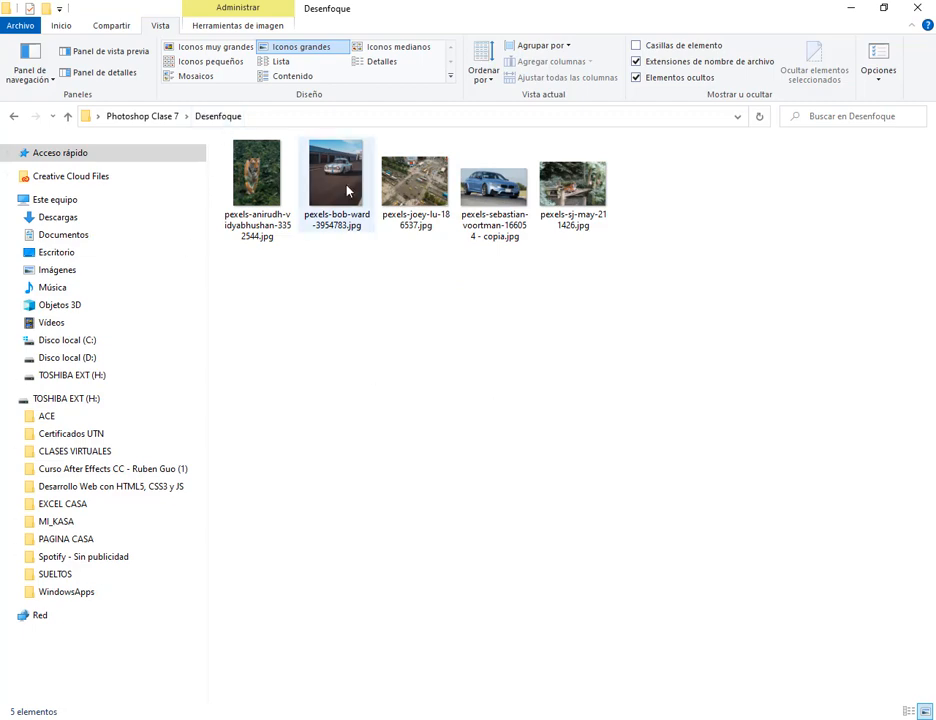
click(250, 178)
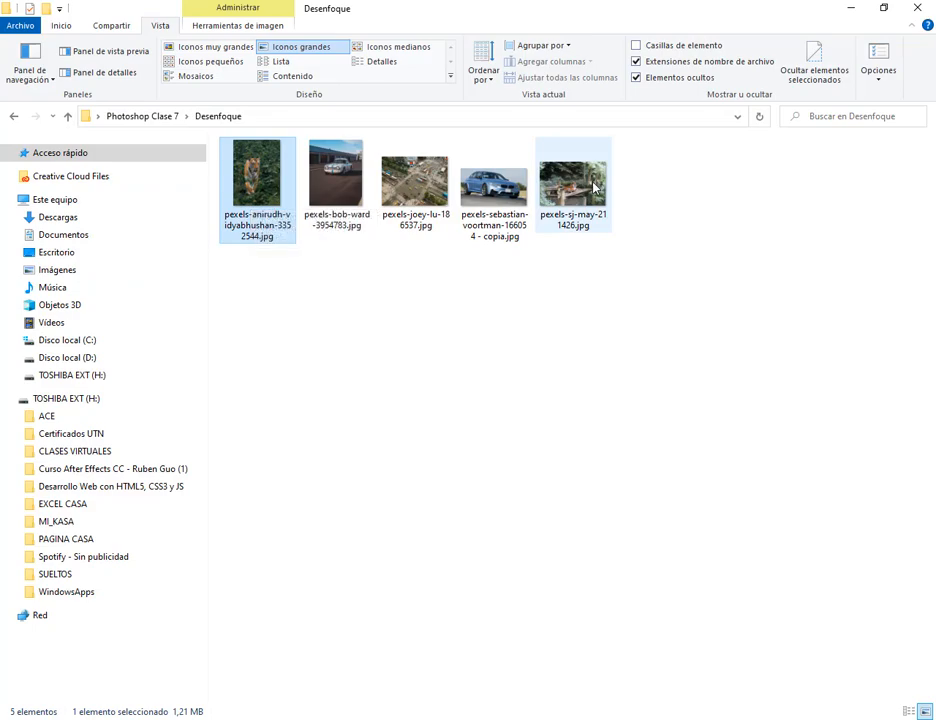
click(572, 185)
drag(536, 371, 432, 209)
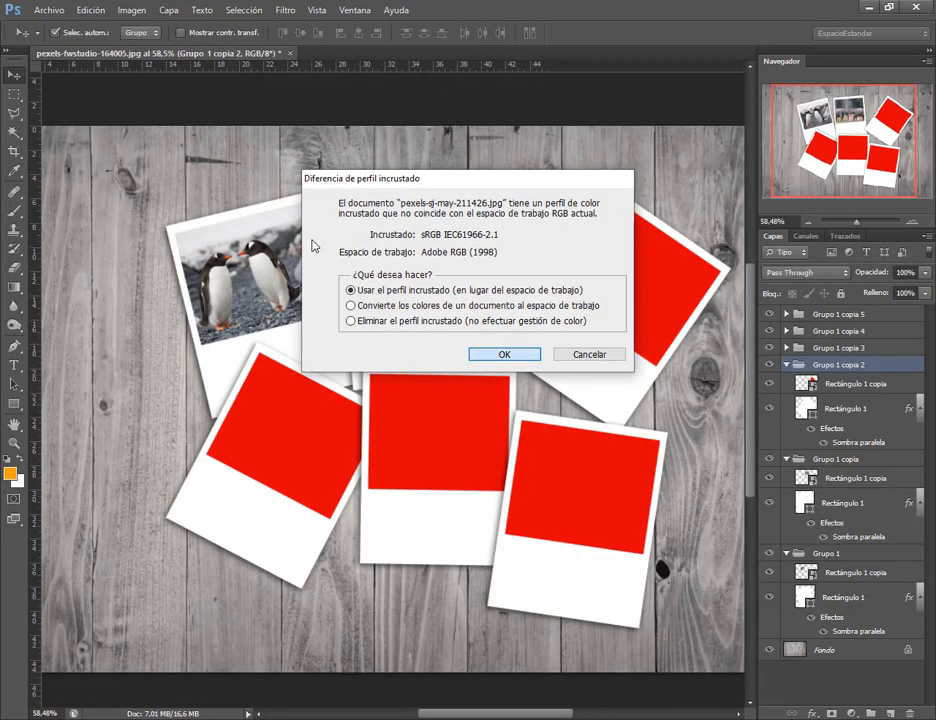
key(Return)
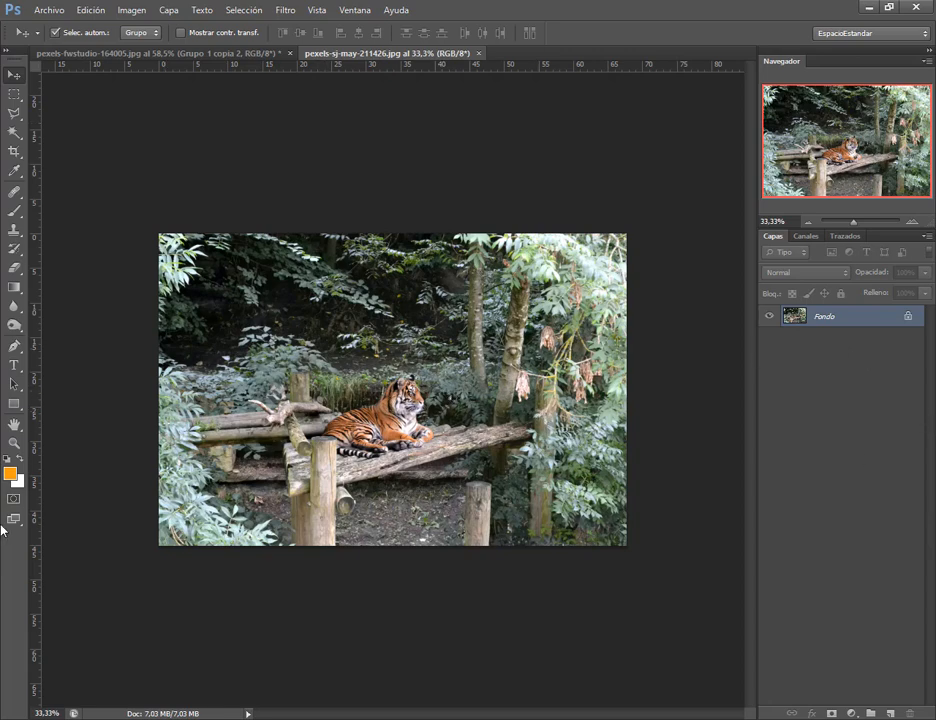
- Reset the foreground and background colours to the default black and white
click(6, 459)
scroll(448, 436, up, 5)
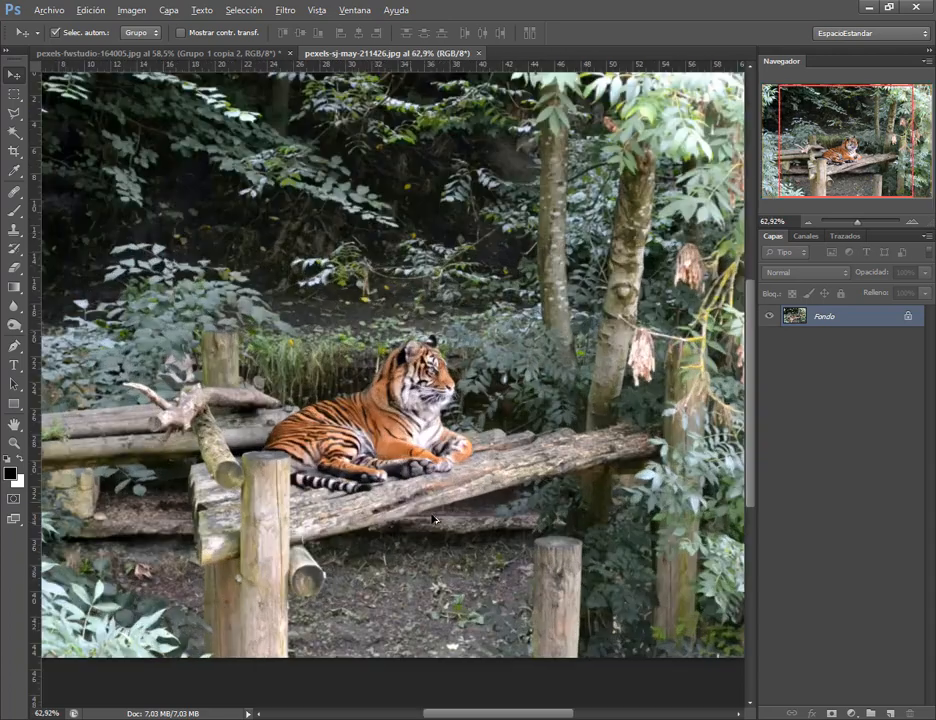
scroll(463, 507, down, 1)
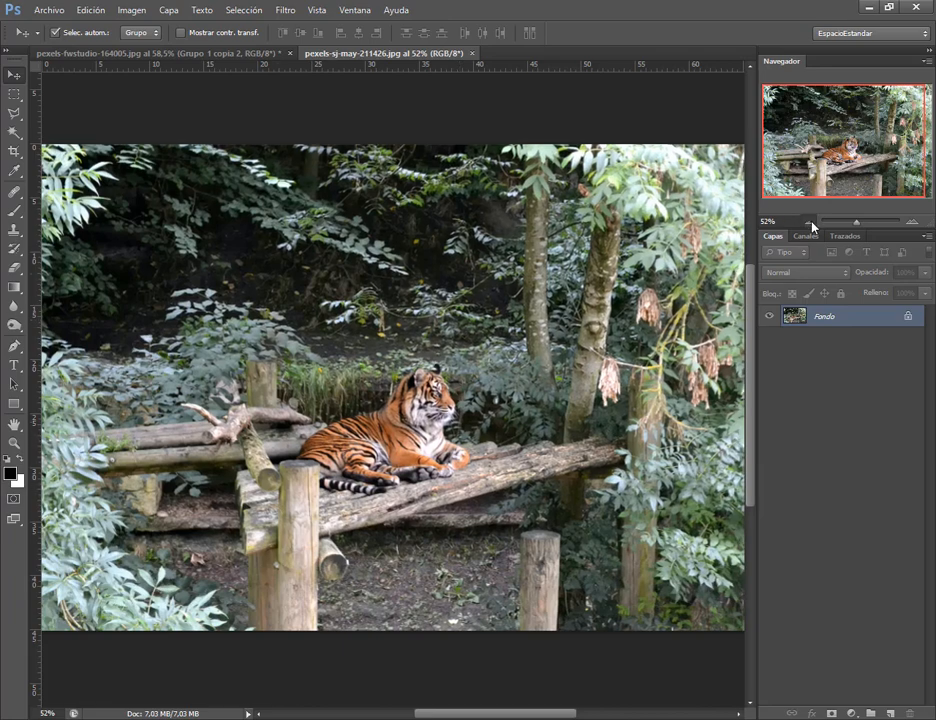
click(809, 221)
click(809, 221)
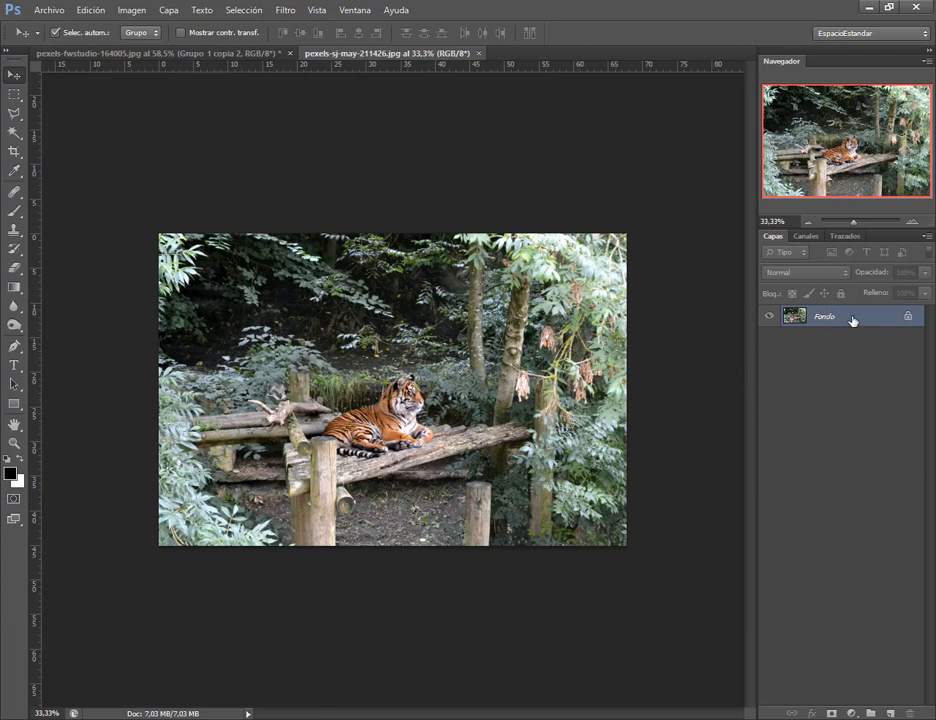
- Duplicate the tiger photo's Fondo layer, hide the copy and convert Fondo into a regular layer named Capa 0
drag(853, 320, 890, 713)
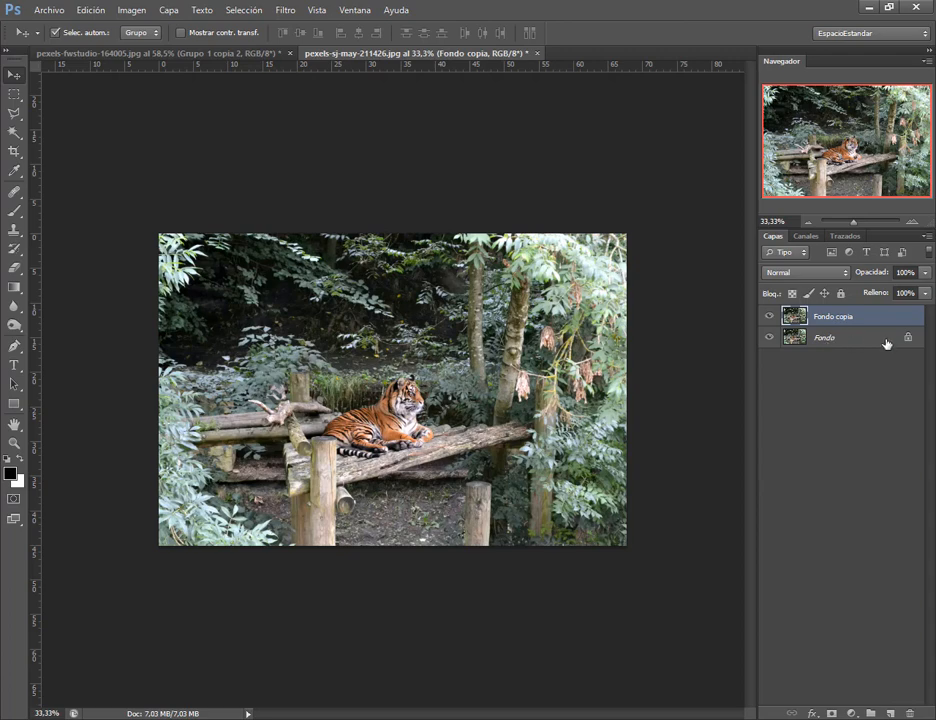
click(766, 317)
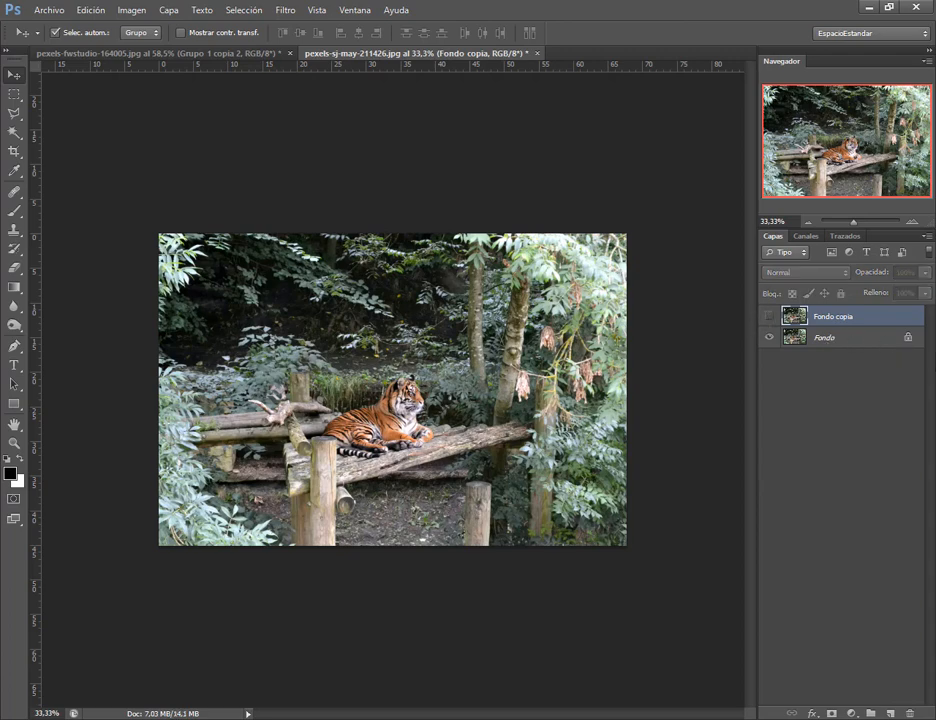
click(913, 345)
double_click(907, 343)
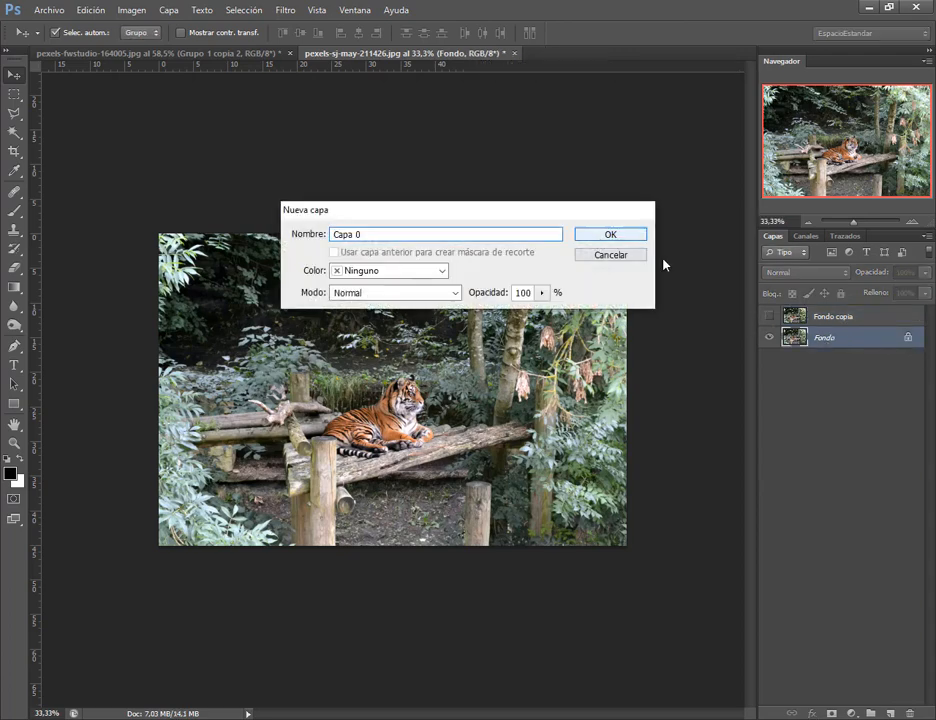
key(Return)
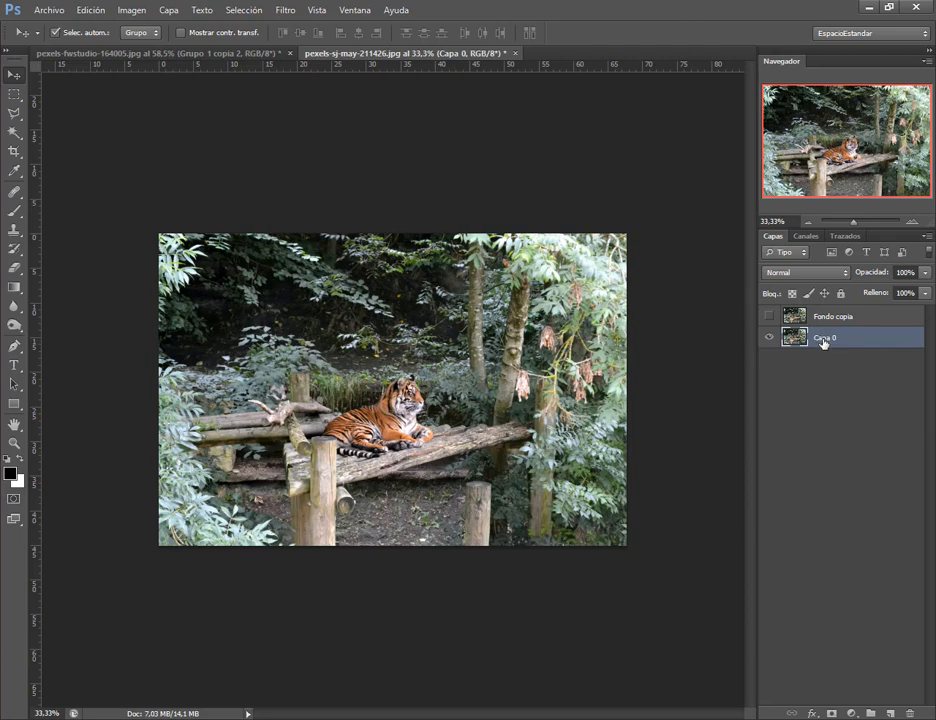
- Apply a Gaussian blur (Desenfoque gaussiano) with a radius of 8.2 pixels to the layer Capa 0
click(245, 10)
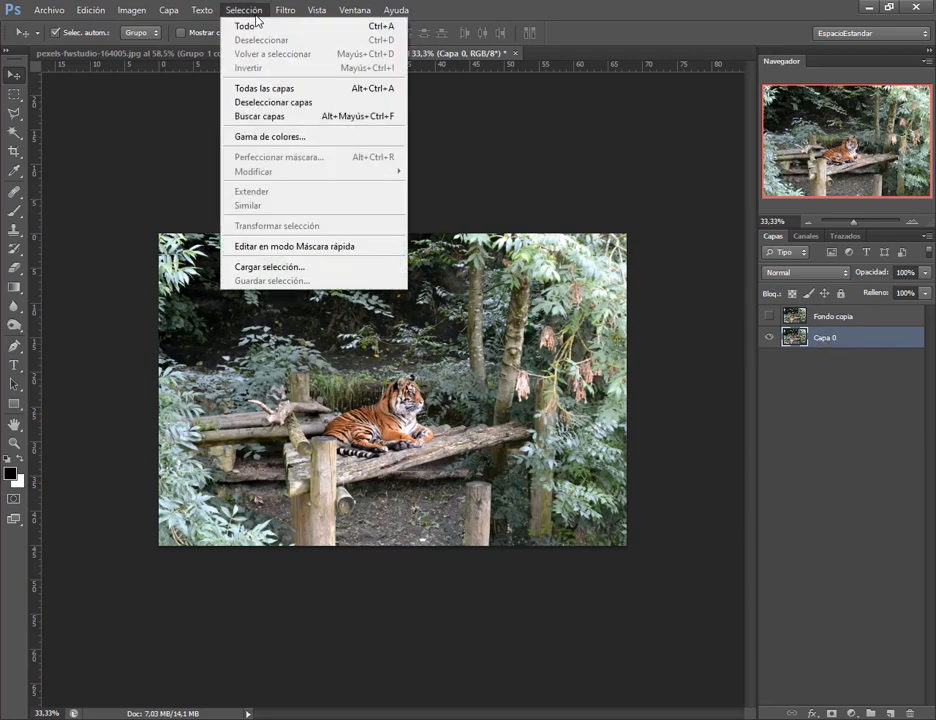
mouse_move(280, 15)
mouse_move(359, 158)
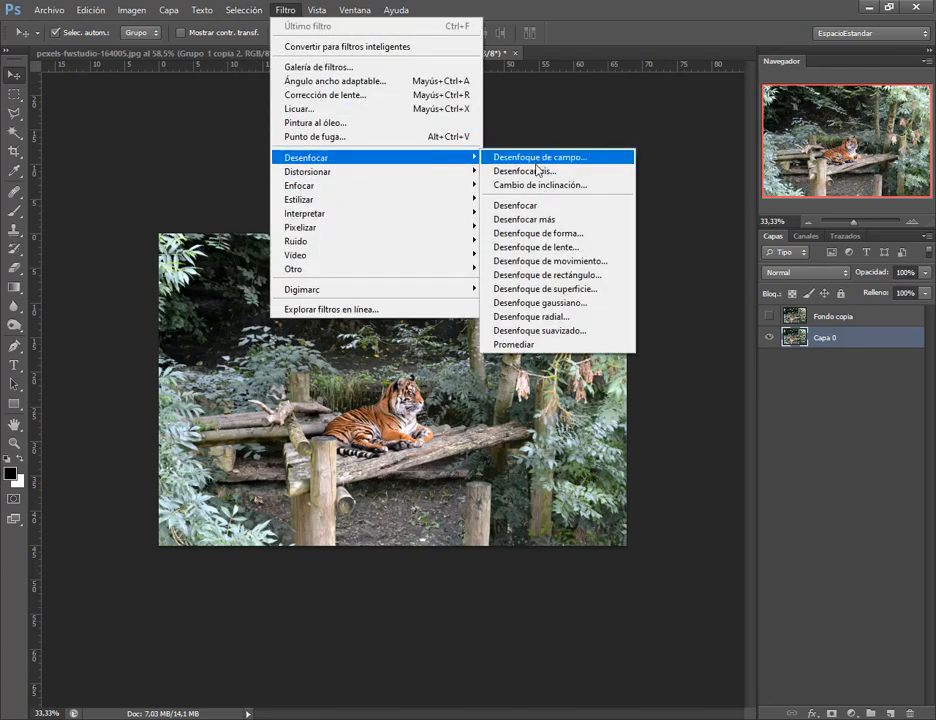
click(575, 303)
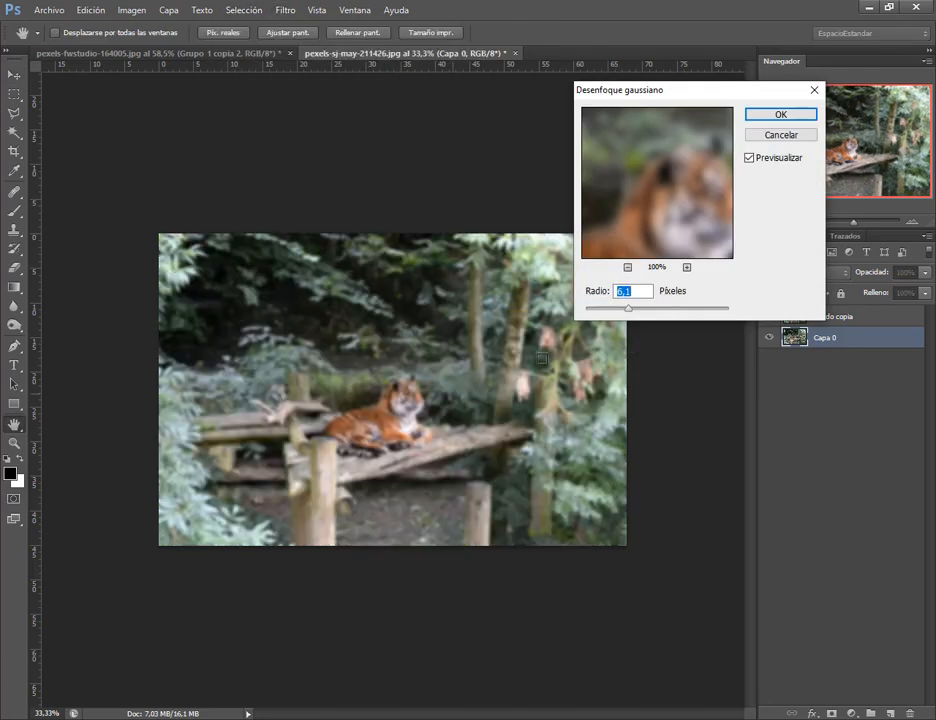
drag(630, 313, 637, 313)
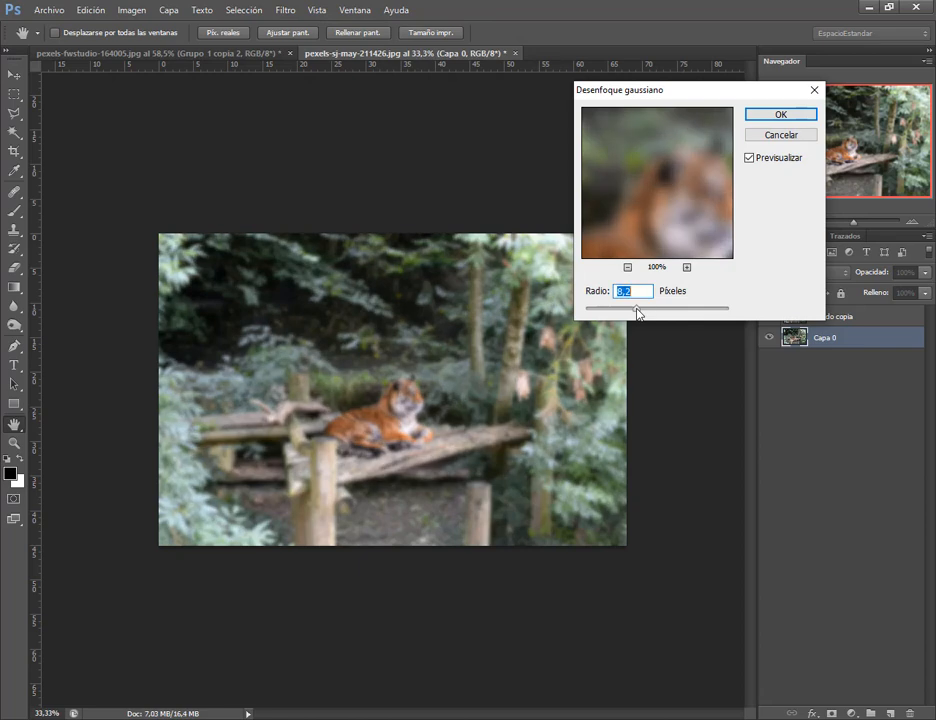
click(787, 118)
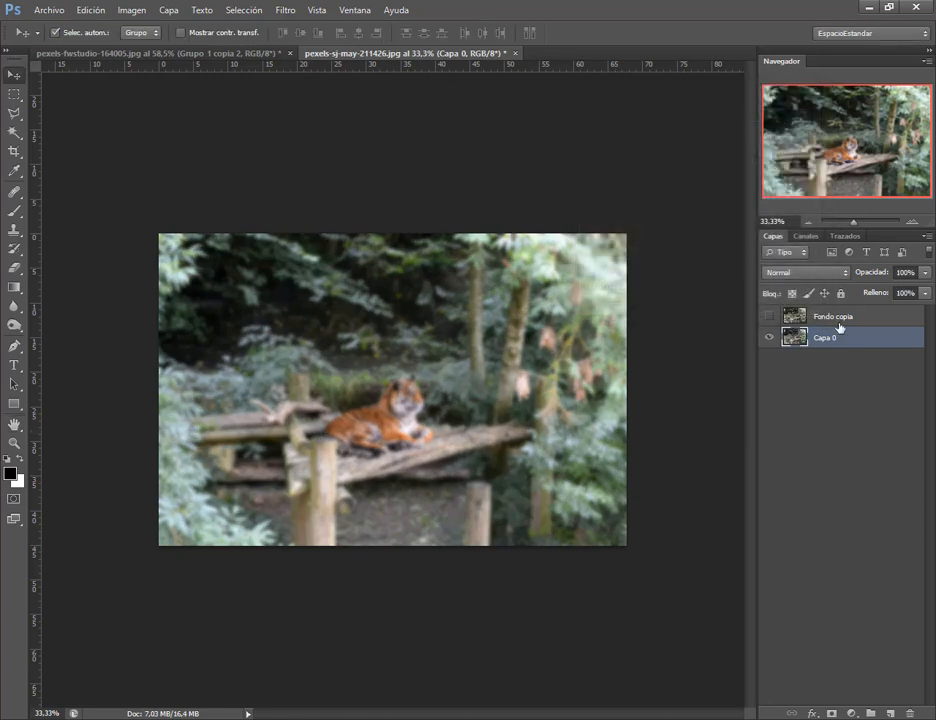
- Show and select the layer Fondo copia and outline the tiger closely with a freehand Lasso selection
click(769, 316)
click(830, 316)
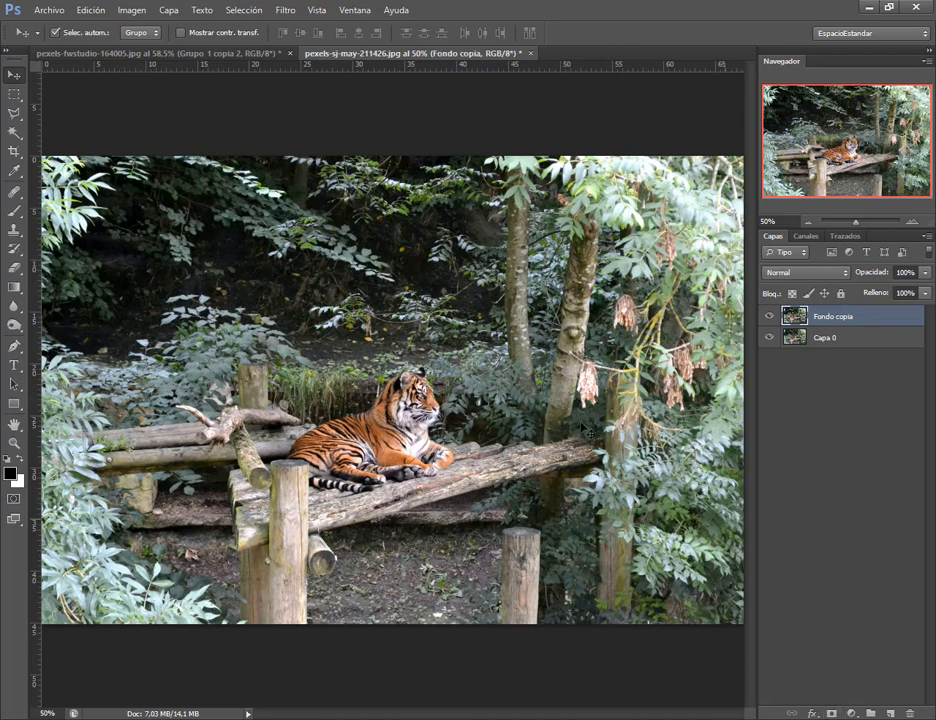
click(14, 116)
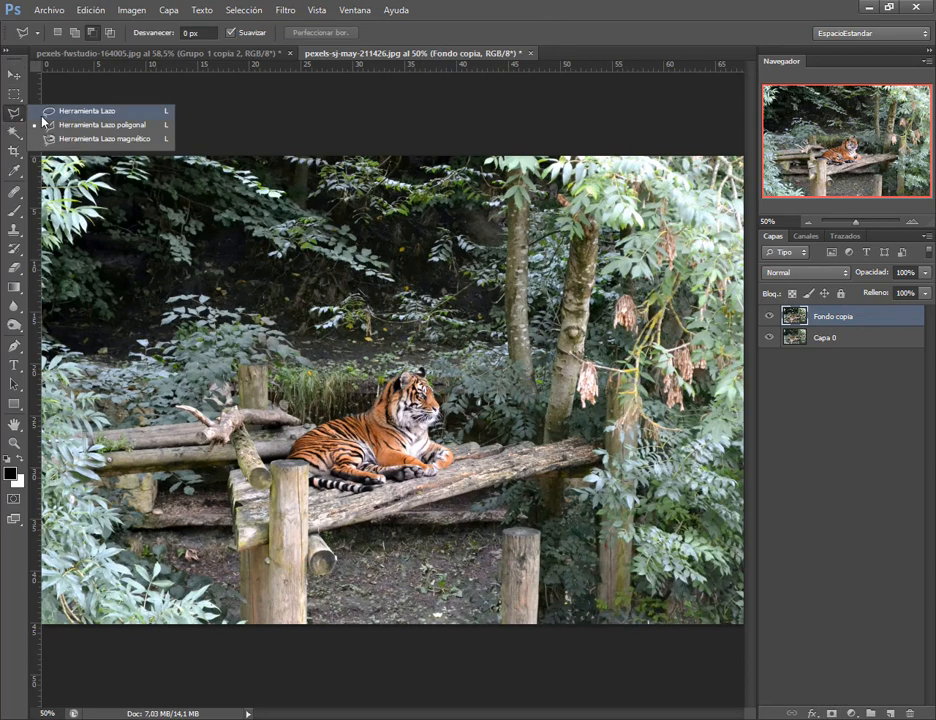
click(60, 114)
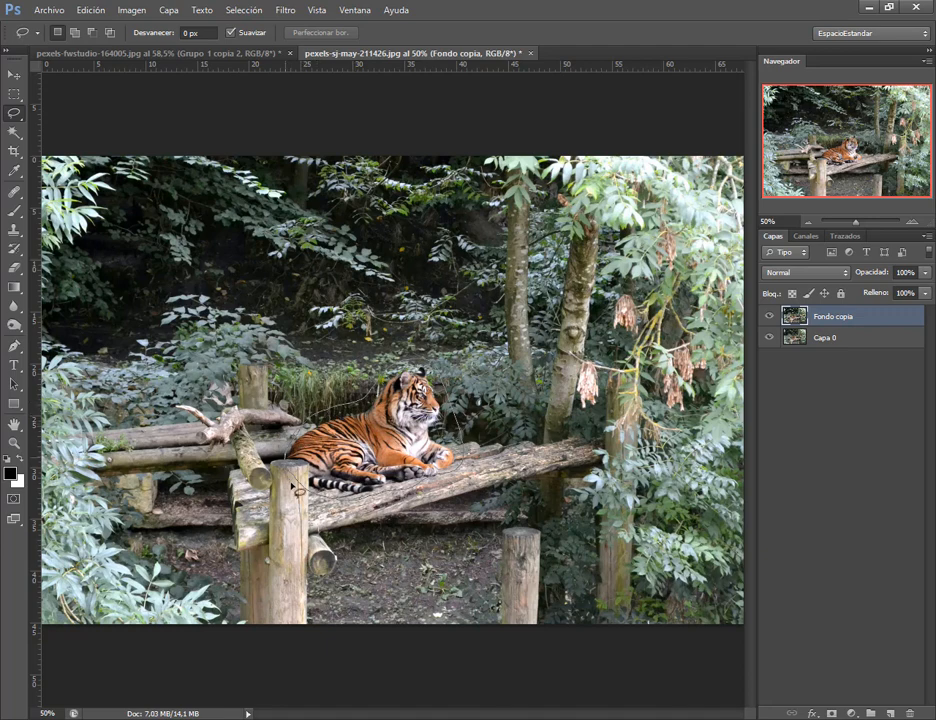
drag(446, 398, 414, 364)
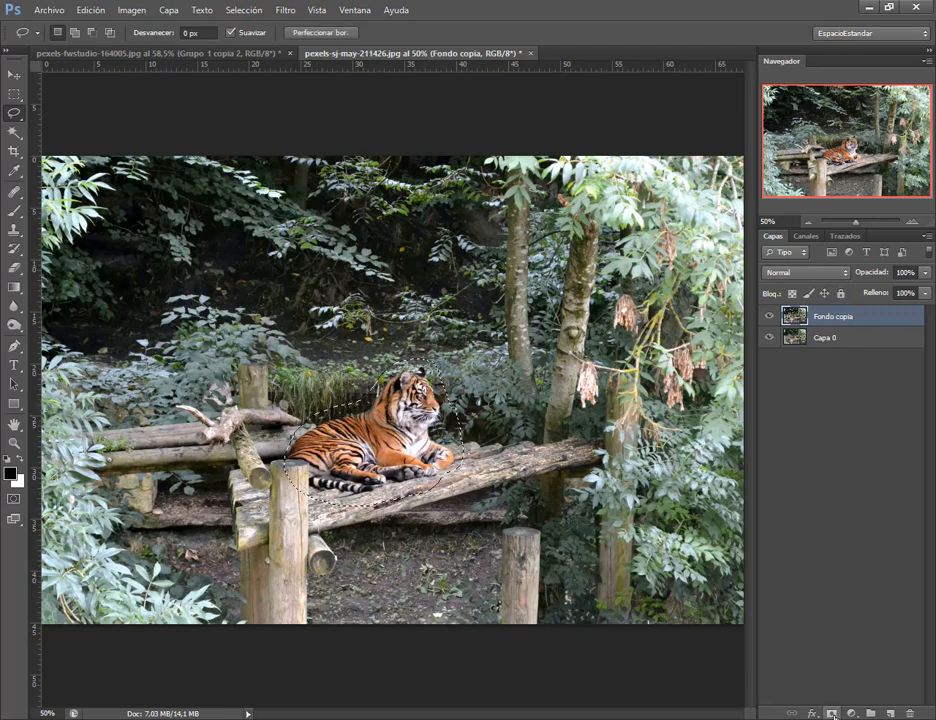
- Try a layer mask from the tight tiger selection on Fondo copia, check its hard edge and undo the mask
click(831, 712)
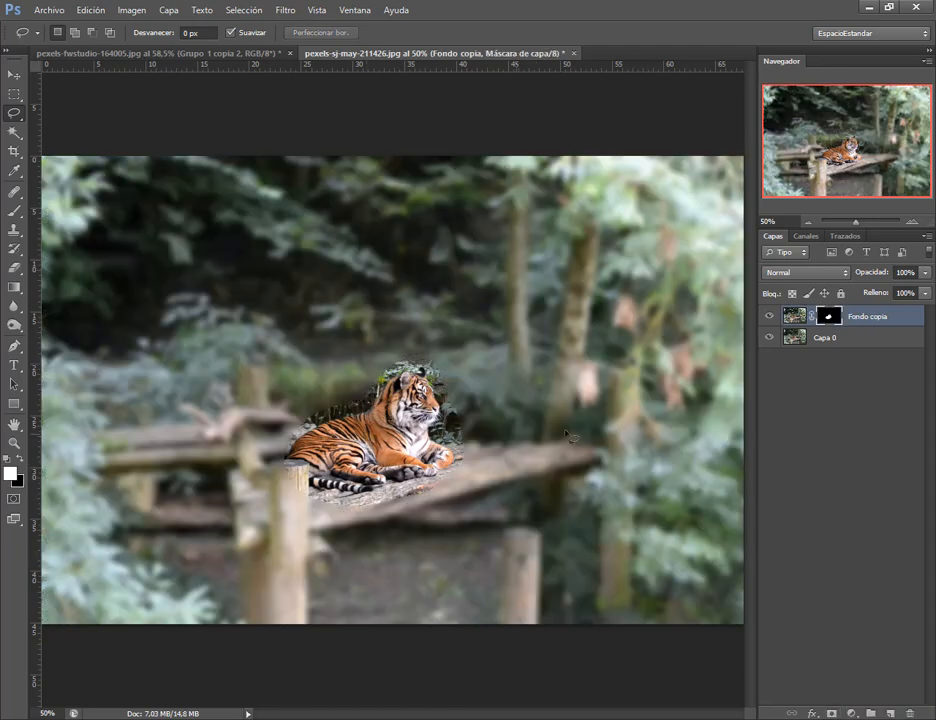
click(911, 222)
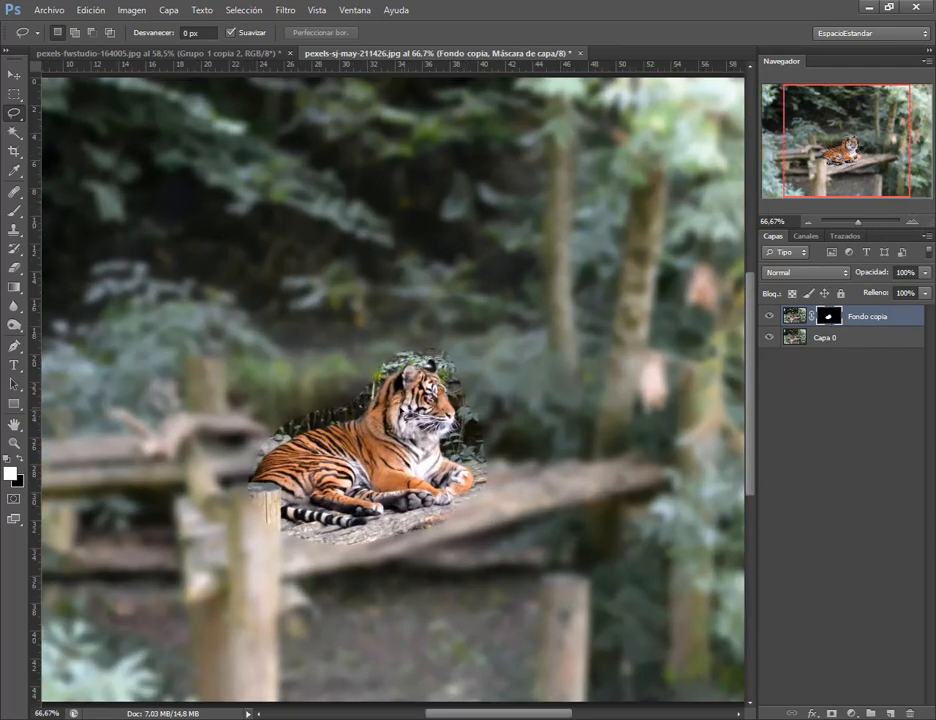
scroll(297, 305, up, 3)
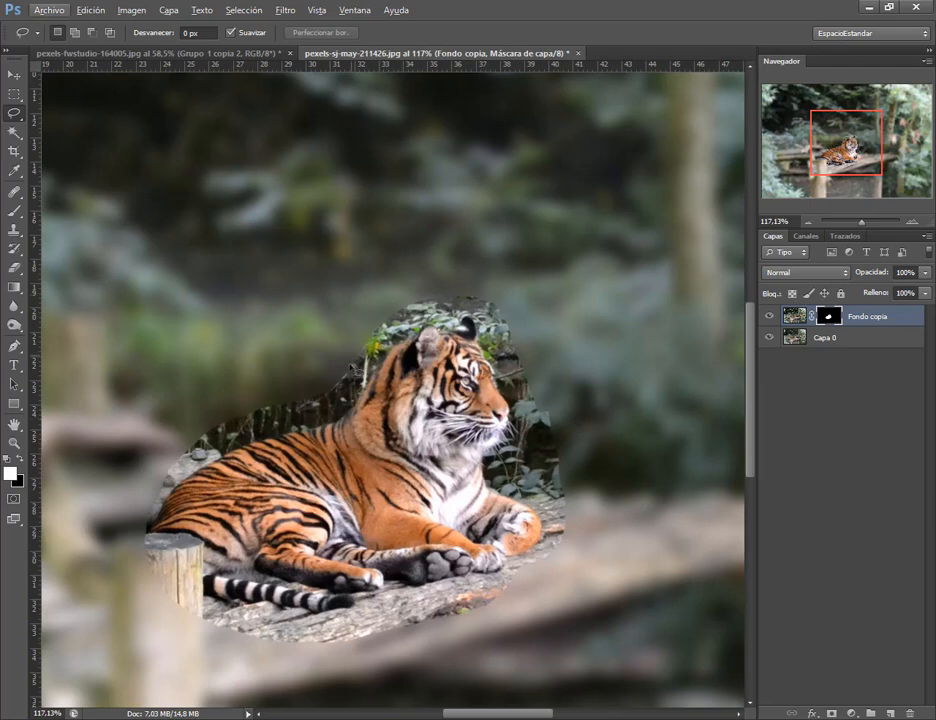
scroll(560, 579, down, 3)
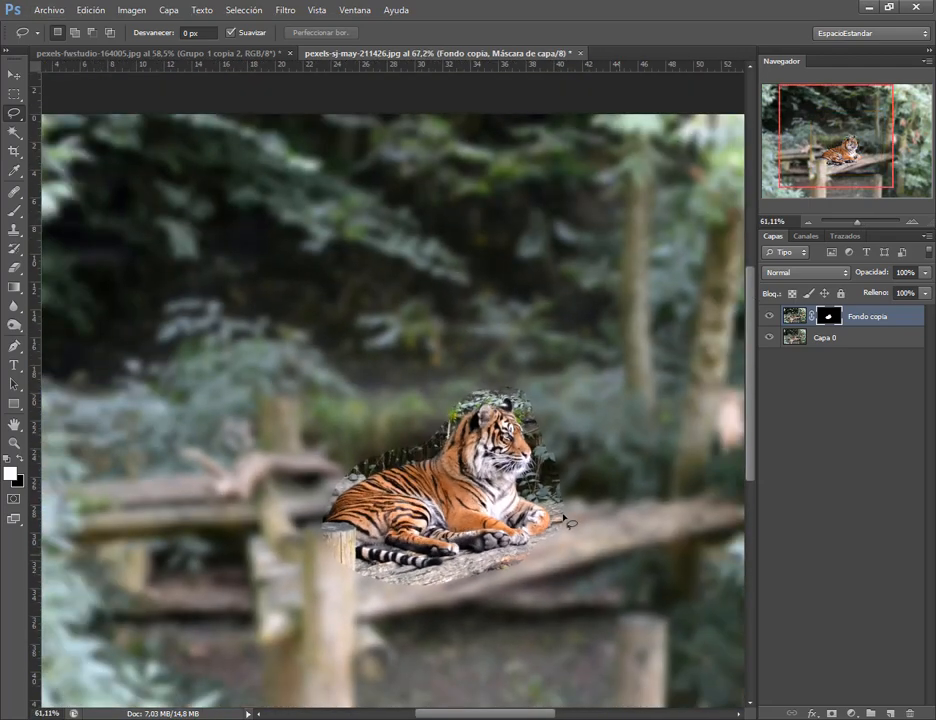
key(ctrl+z)
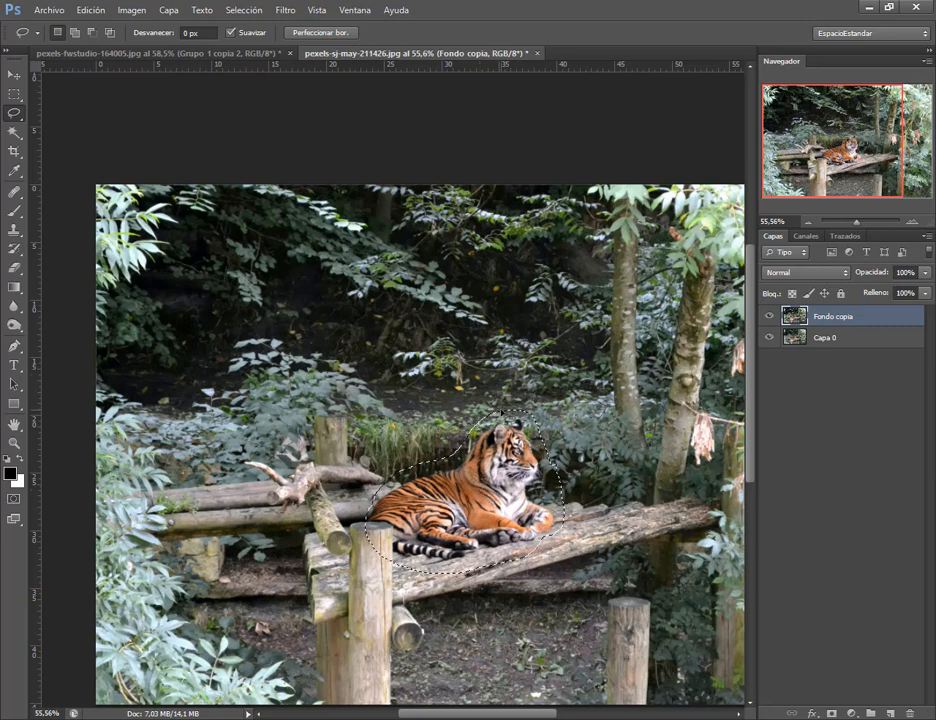
- Replace the selection with a wider, rounder freehand Lasso outline around the tiger, including some of the surrounding logs and foliage
click(500, 405)
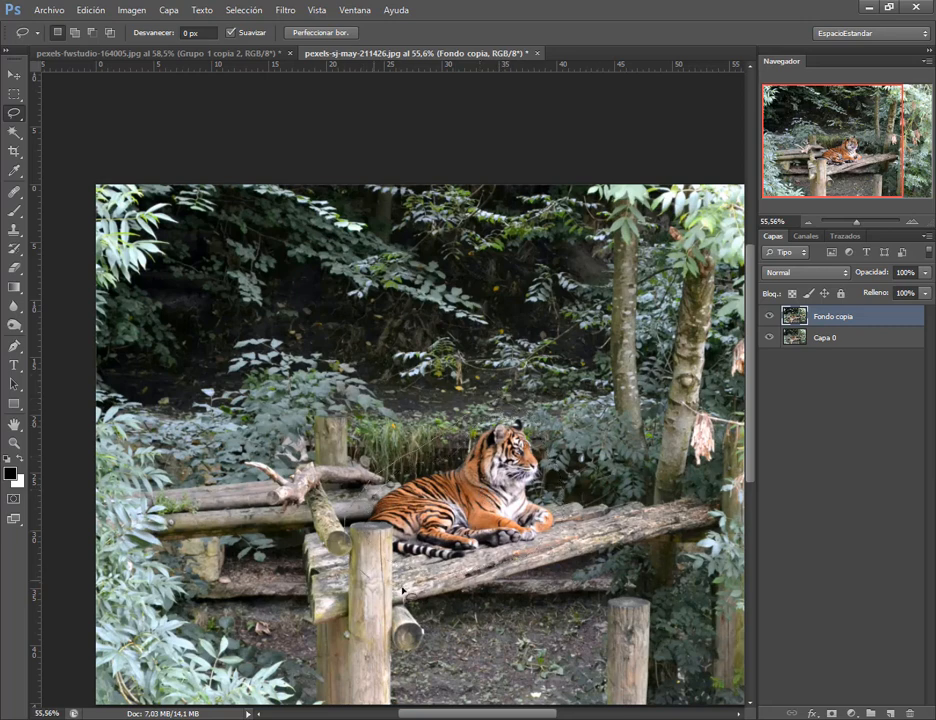
mouse_move(402, 591)
mouse_down()
mouse_move(487, 592)
mouse_move(567, 570)
mouse_move(589, 516)
mouse_move(563, 442)
mouse_move(517, 419)
mouse_move(452, 432)
mouse_up()
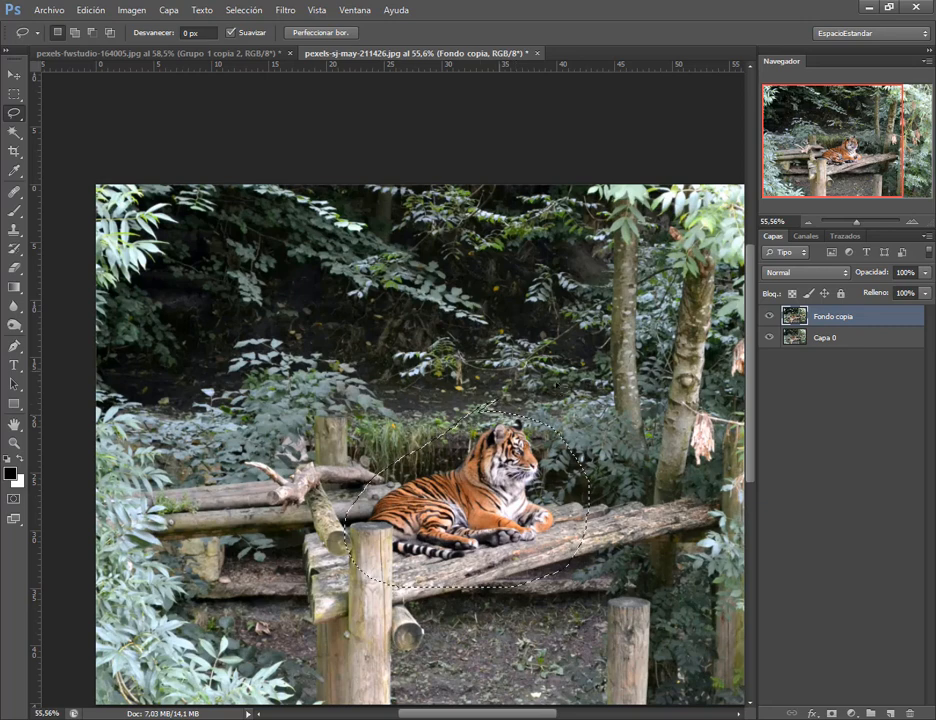
mouse_move(500, 391)
mouse_down()
mouse_move(393, 441)
mouse_move(378, 603)
mouse_move(530, 606)
mouse_move(577, 575)
mouse_move(584, 494)
mouse_move(565, 431)
mouse_move(508, 398)
mouse_up()
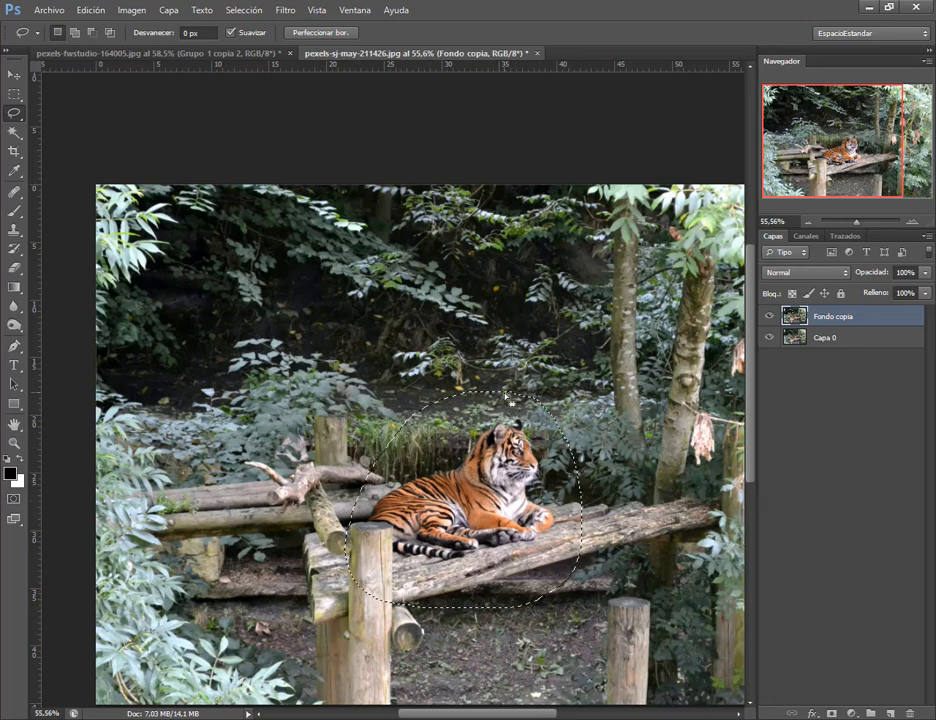
- Feather the selection by 37.9 px with Refine Edge (Perfeccionar borde) and add it as a layer mask on Fondo copia
click(250, 10)
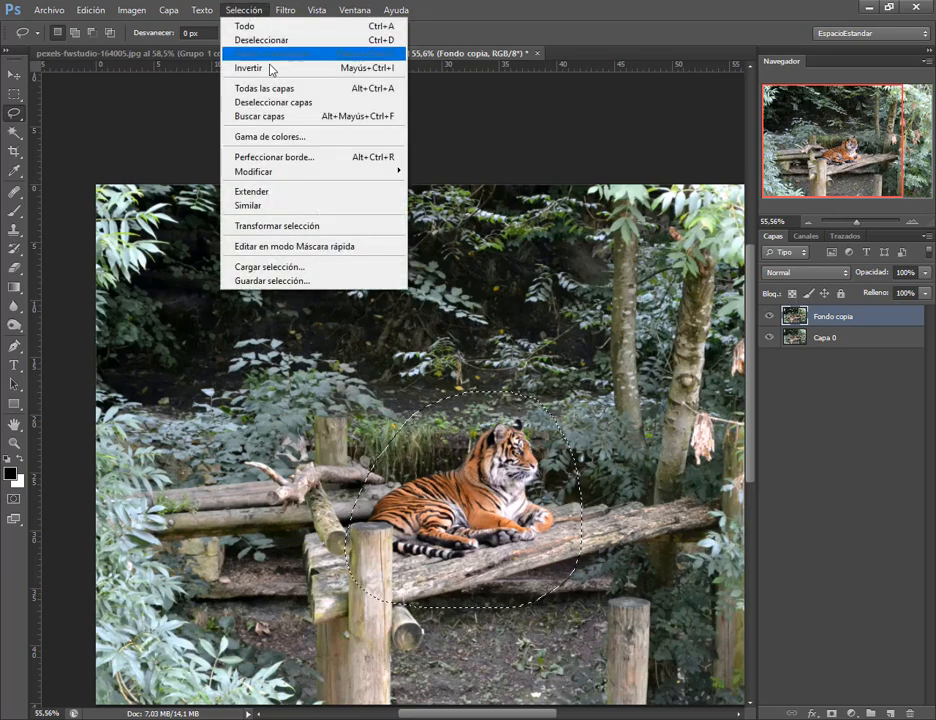
click(290, 157)
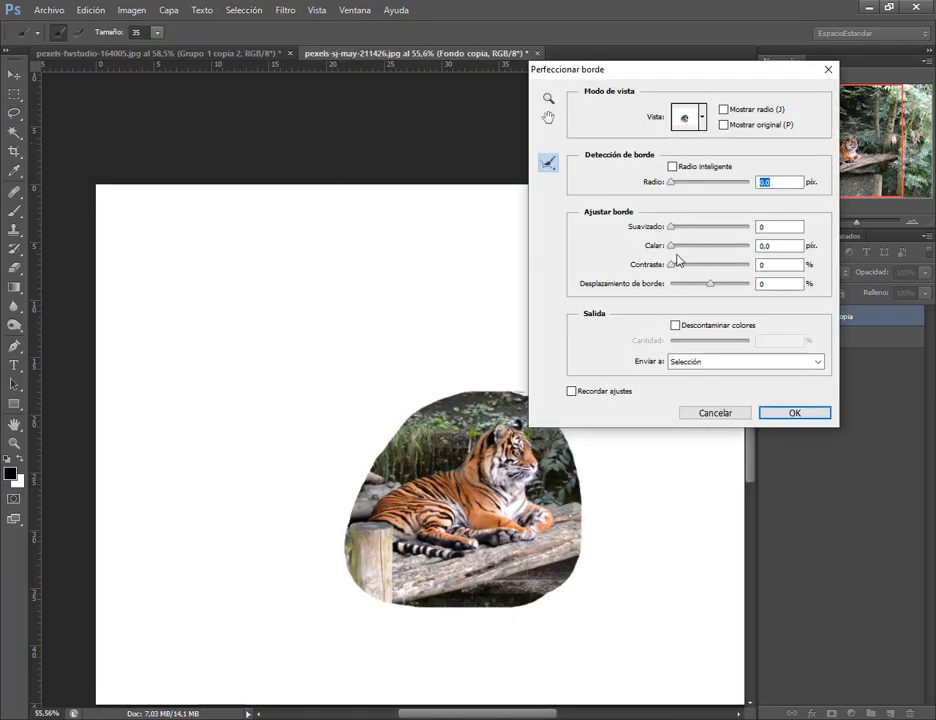
drag(673, 250, 713, 252)
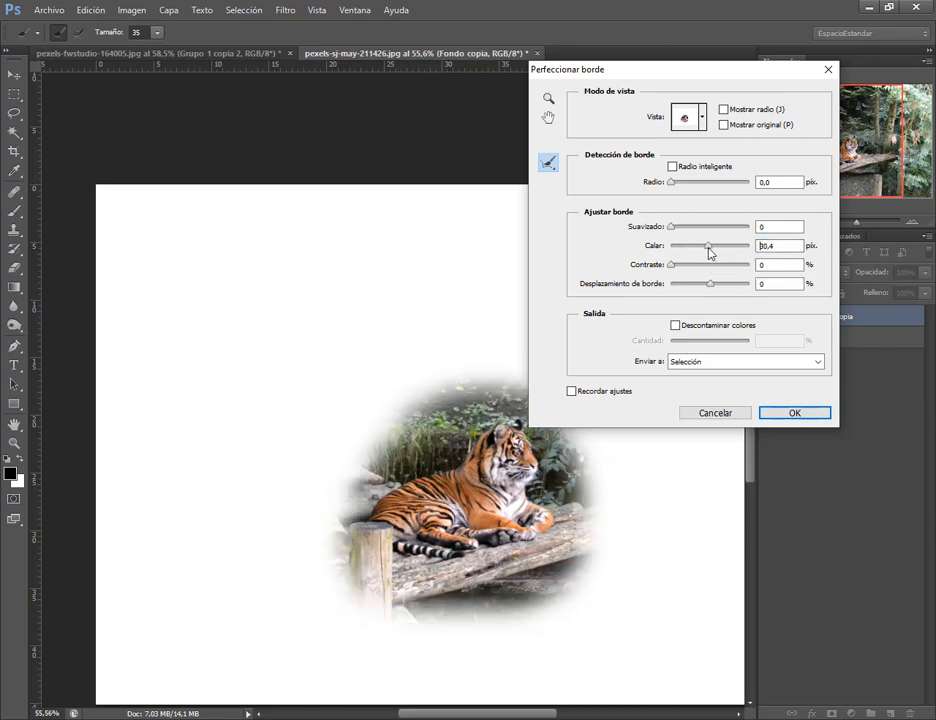
click(790, 412)
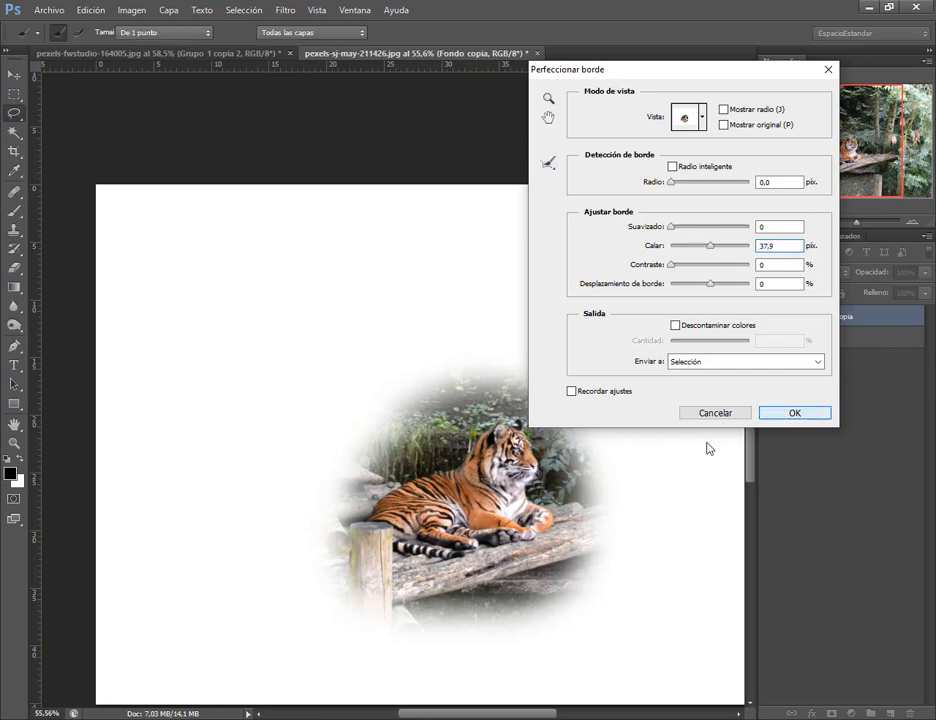
click(831, 713)
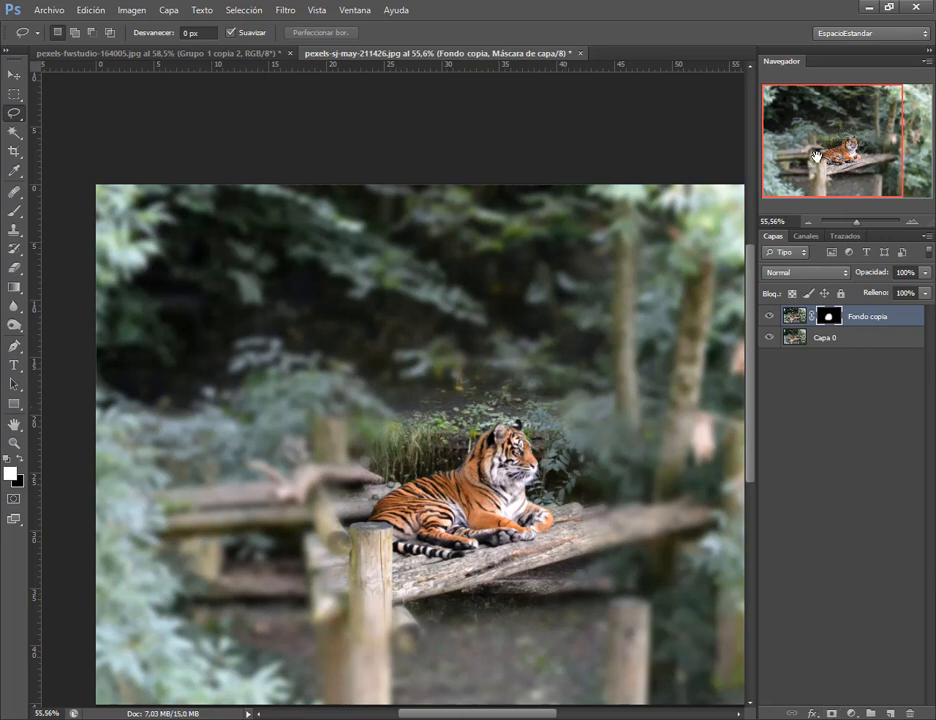
- Paint white on Fondo copia's mask with a 260 px brush at 100% opacity to reveal more sharp surroundings around the tiger
drag(847, 160, 860, 165)
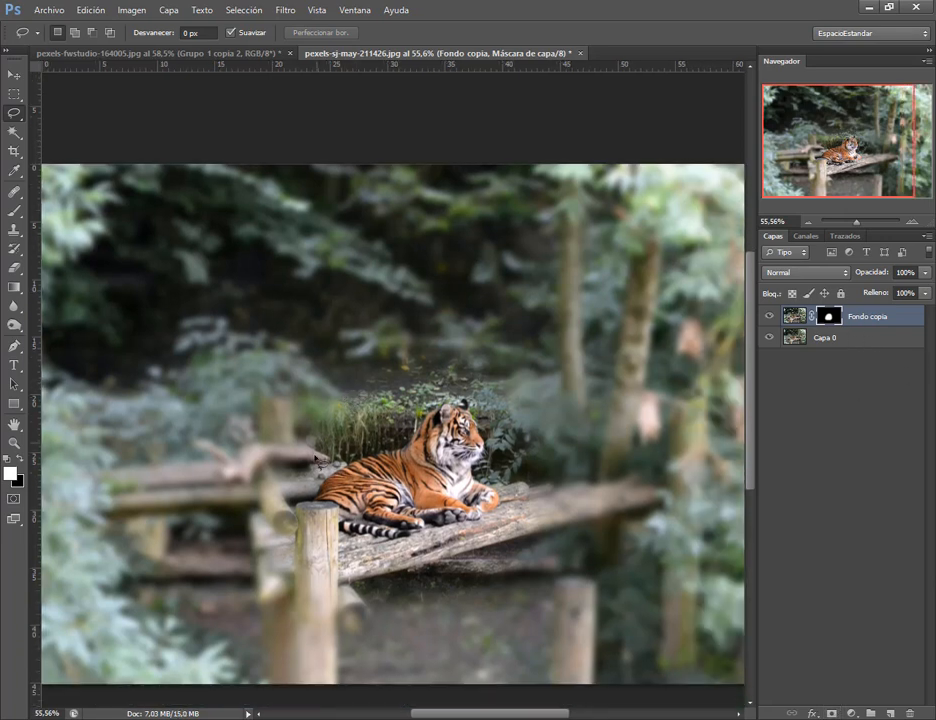
click(912, 221)
drag(886, 159, 895, 168)
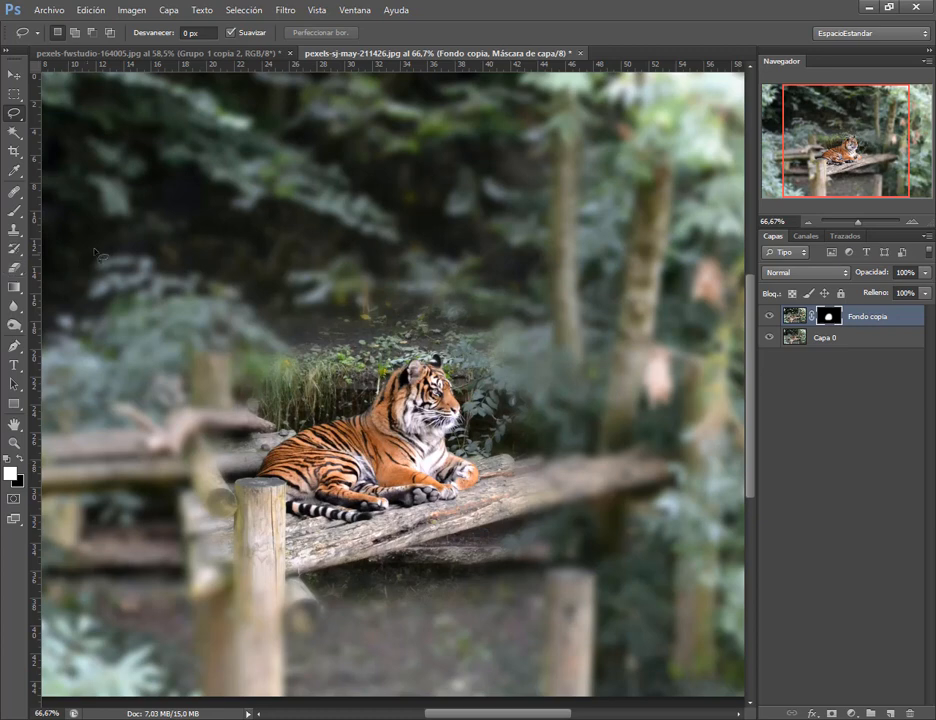
click(15, 211)
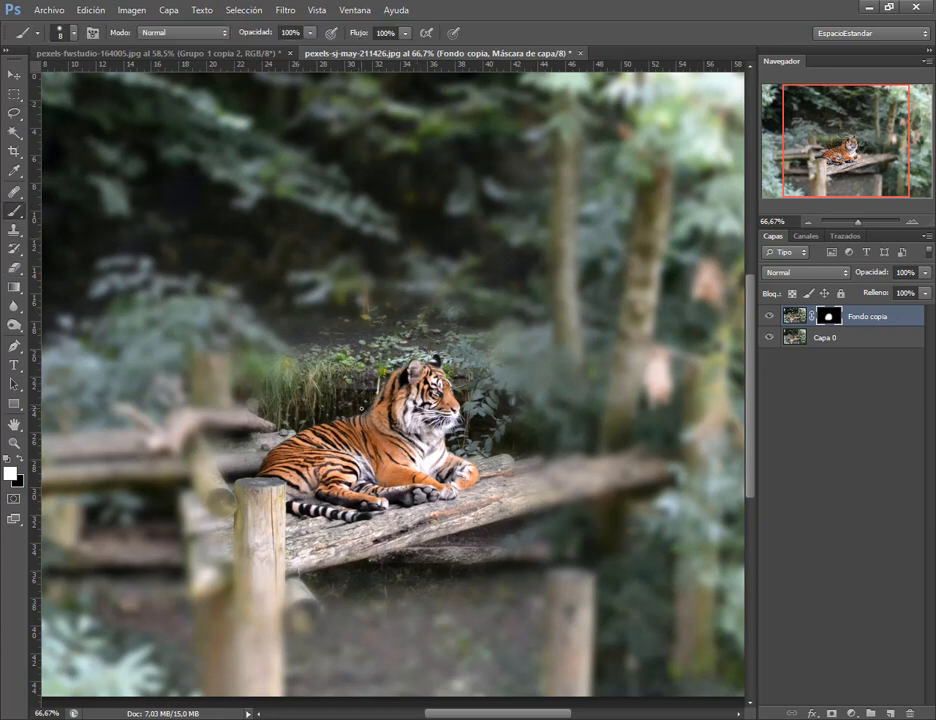
drag(389, 437, 473, 437)
right_click(412, 411)
drag(483, 481, 366, 485)
click(590, 5)
mouse_move(378, 405)
mouse_down()
mouse_move(422, 370)
mouse_move(477, 368)
mouse_move(491, 410)
mouse_move(450, 354)
mouse_move(357, 325)
mouse_move(306, 394)
mouse_move(283, 372)
mouse_move(265, 434)
mouse_move(290, 447)
mouse_move(278, 477)
mouse_move(452, 479)
mouse_move(515, 375)
mouse_move(392, 325)
mouse_move(240, 372)
mouse_move(218, 445)
mouse_move(545, 472)
mouse_move(560, 407)
mouse_up()
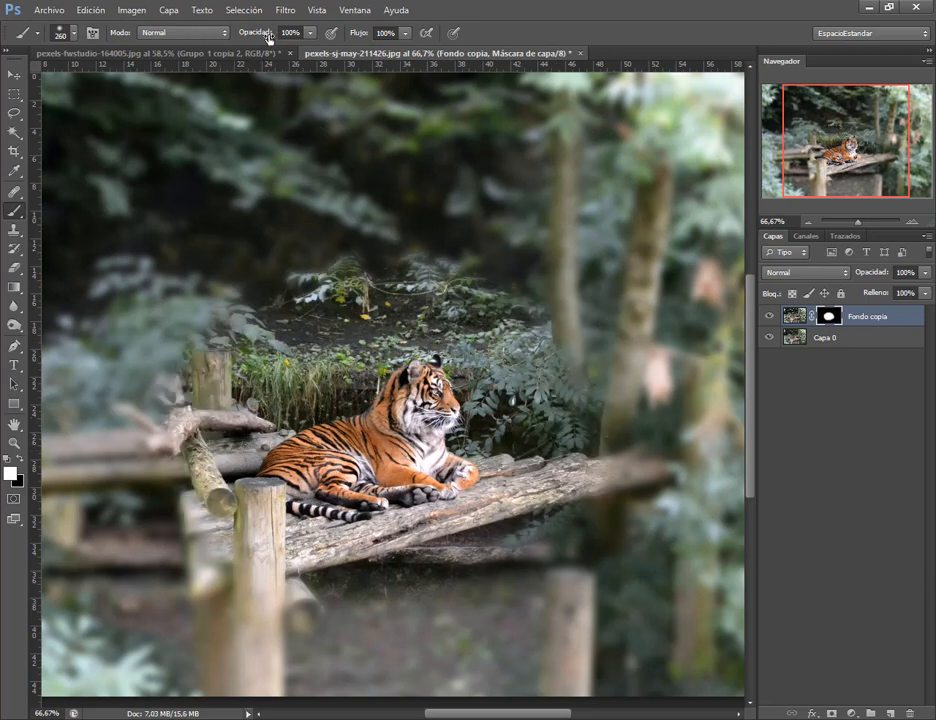
- Set the brush opacity to 52% and paint white on the mask around the sharp area to soften the transition to the blur
drag(268, 37, 242, 37)
mouse_move(238, 301)
mouse_down()
mouse_move(190, 381)
mouse_move(209, 329)
mouse_move(388, 262)
mouse_move(541, 309)
mouse_move(590, 406)
mouse_move(555, 511)
mouse_move(431, 540)
mouse_move(264, 543)
mouse_move(189, 513)
mouse_move(148, 436)
mouse_move(227, 360)
mouse_up()
scroll(485, 437, down, 5)
scroll(400, 420, up, 4)
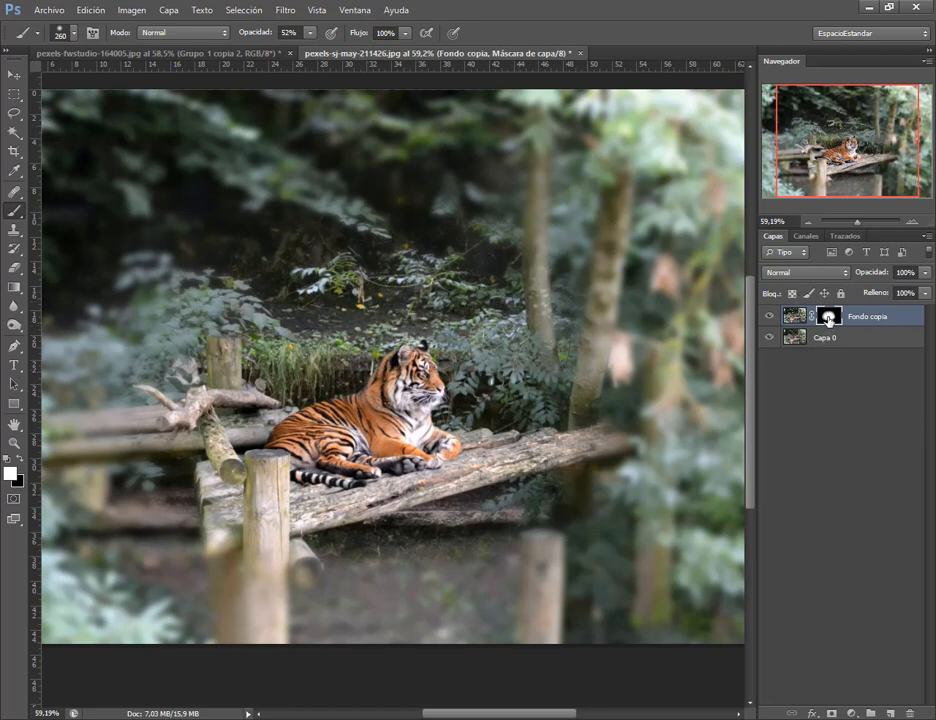
- Delete the layer mask of Fondo copia without applying it
drag(829, 319, 909, 713)
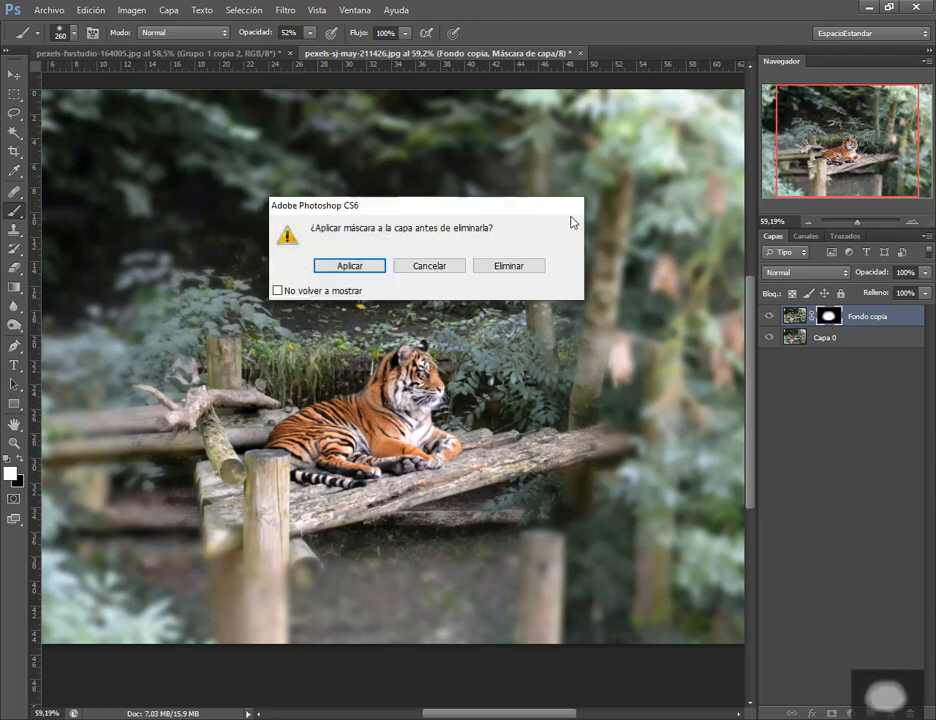
click(519, 268)
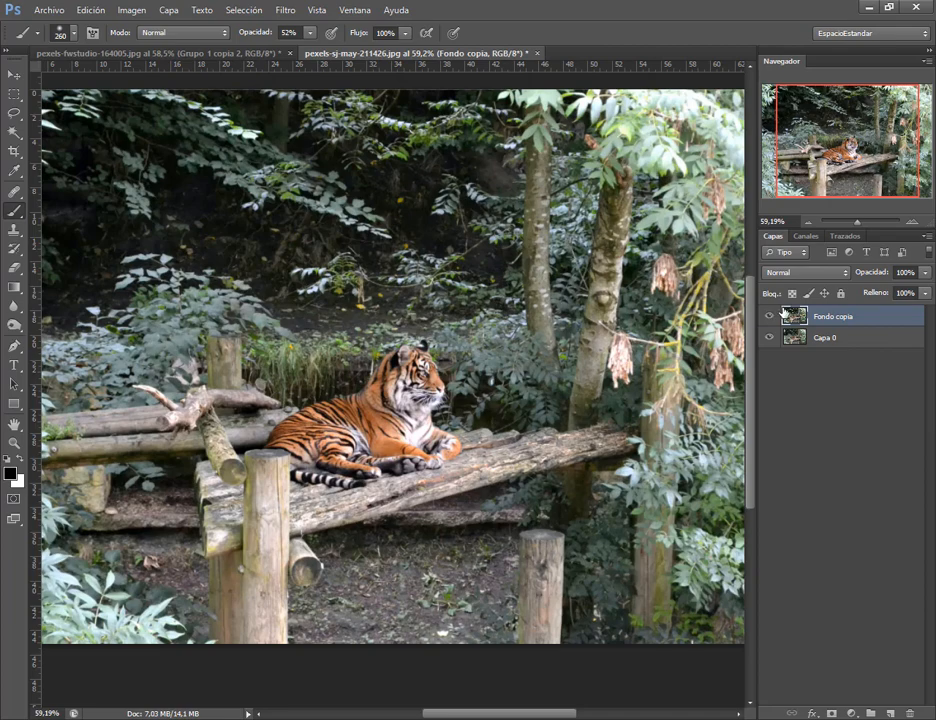
scroll(791, 310, down, 3)
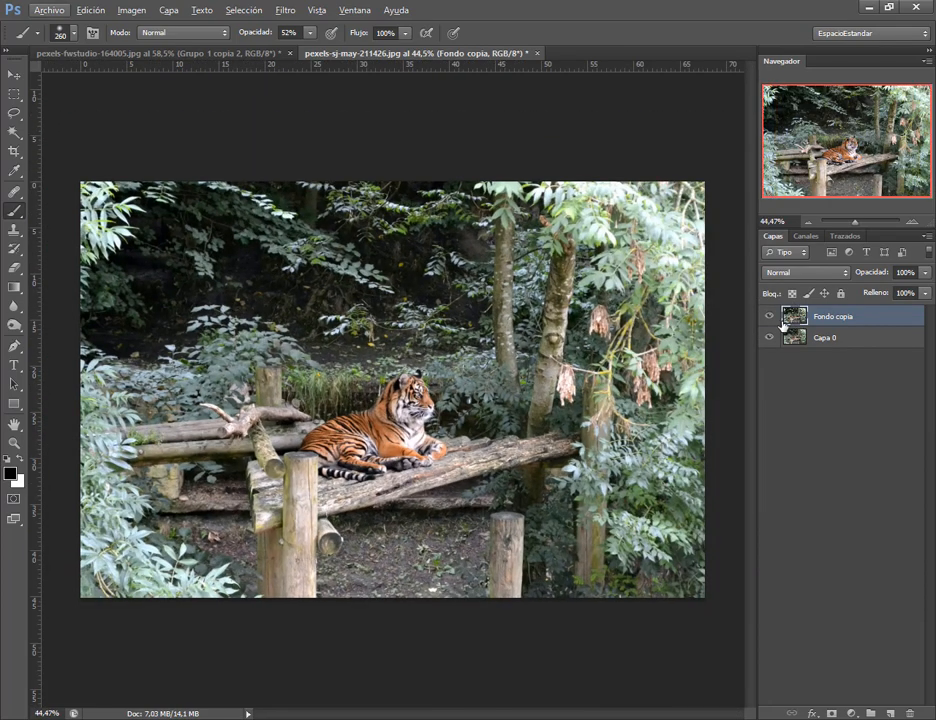
- Delete the blurred layer Capa 0, keeping only Fondo copia
click(772, 337)
click(799, 342)
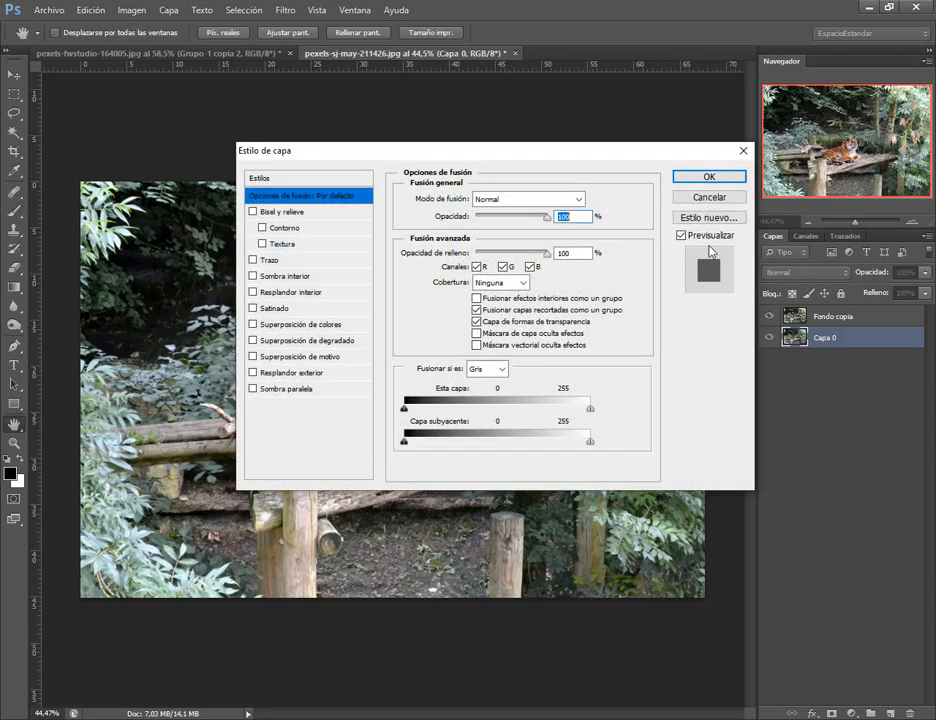
click(729, 205)
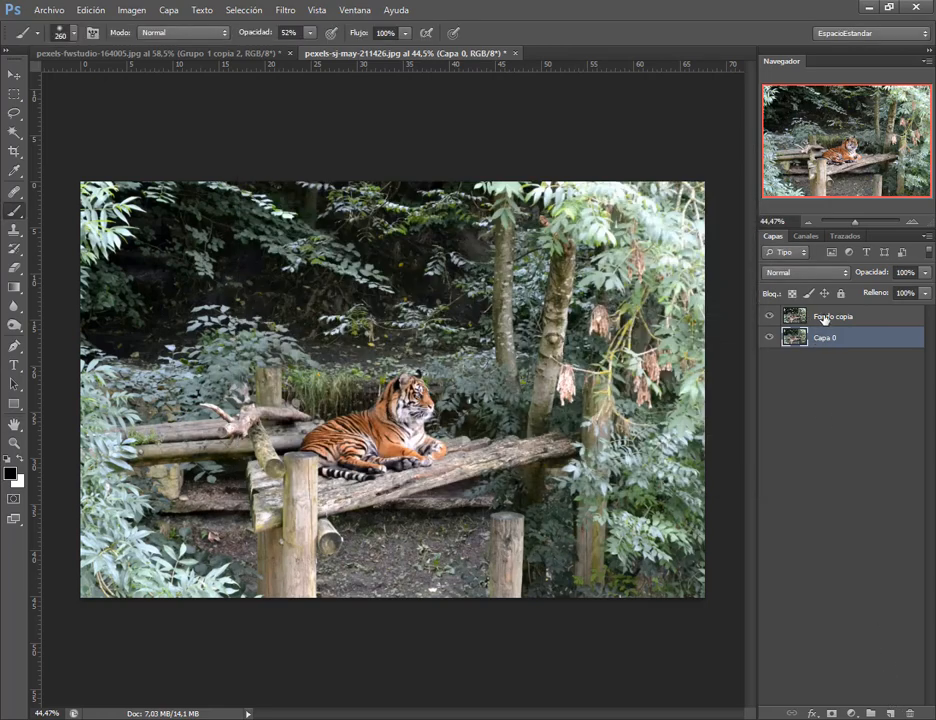
click(824, 318)
drag(821, 337, 909, 713)
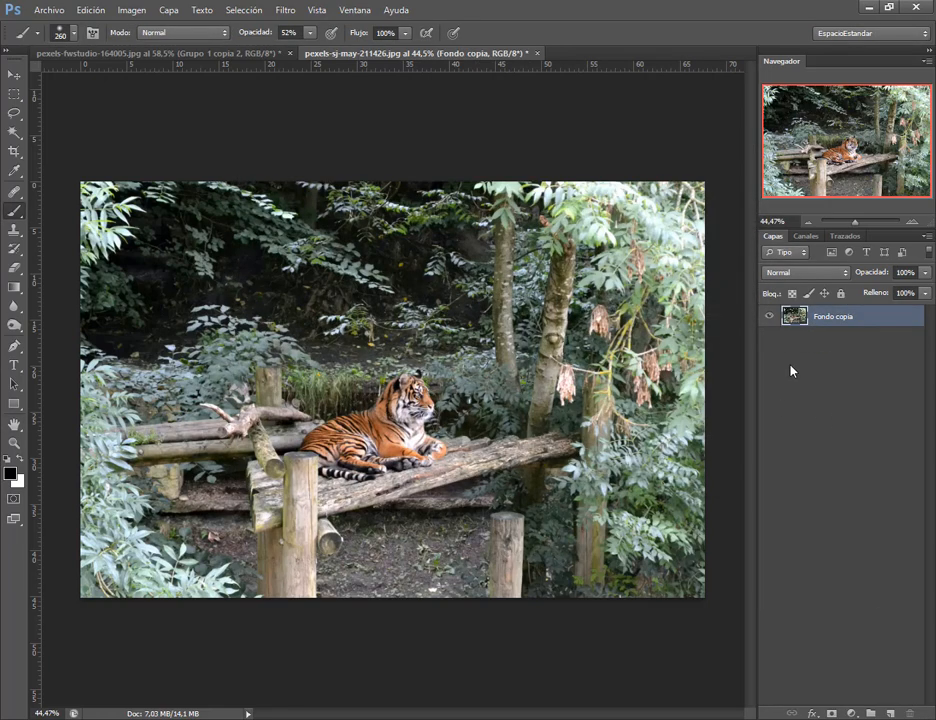
- Duplicate the Fondo copia layer and start a Field Blur on the duplicate
key(ctrl+j)
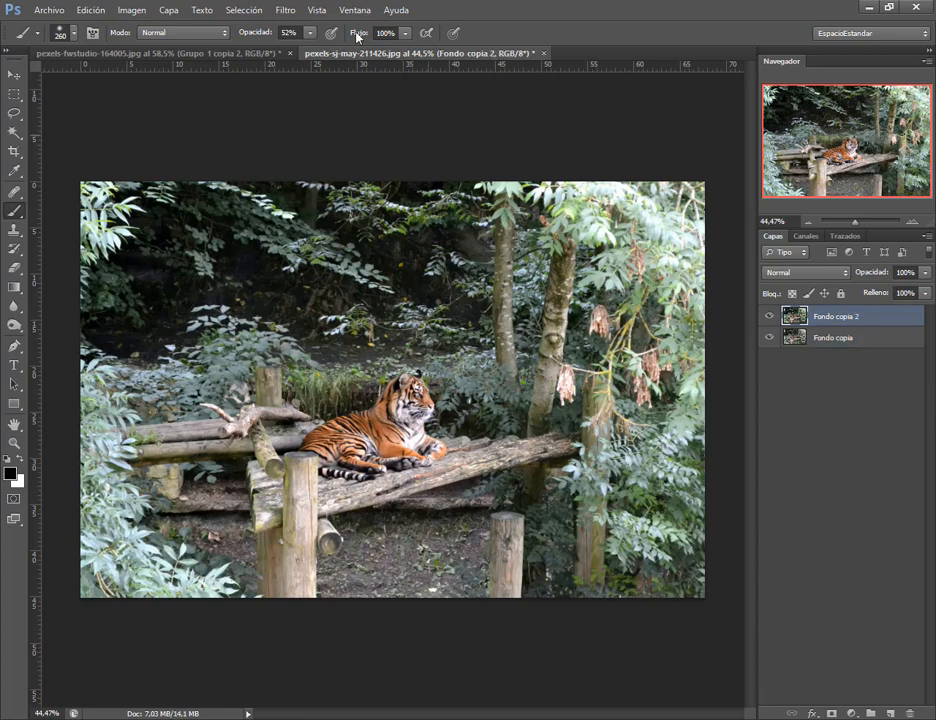
click(297, 14)
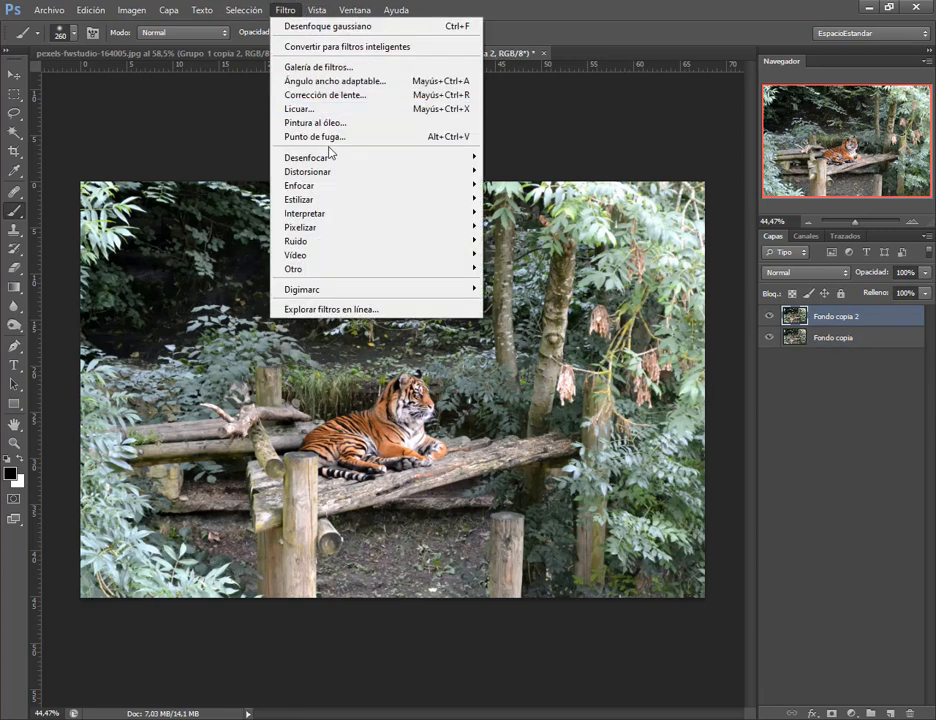
mouse_move(338, 163)
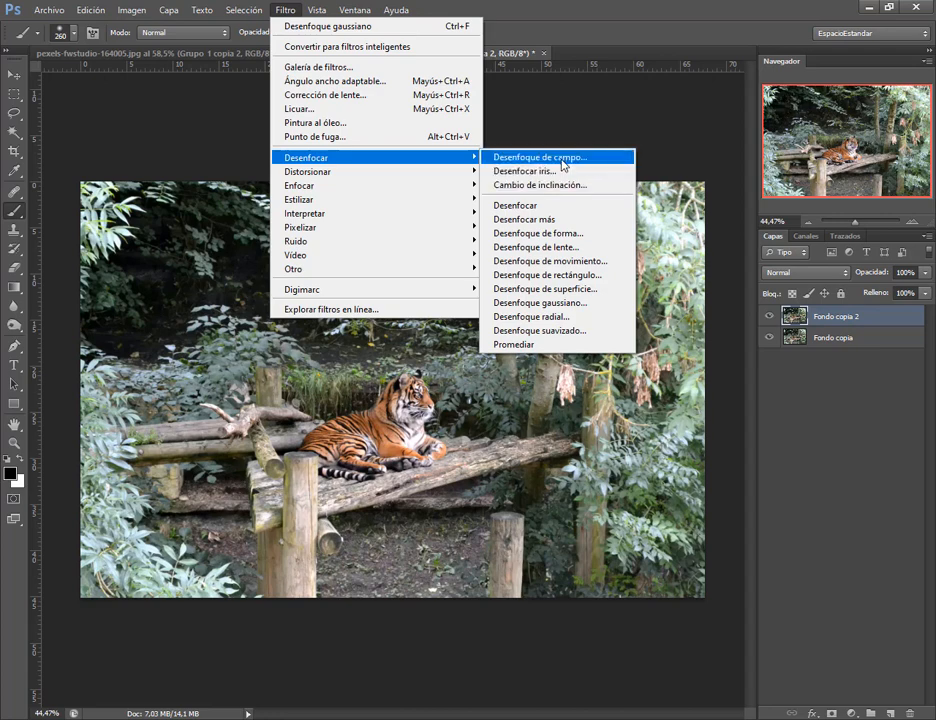
click(562, 161)
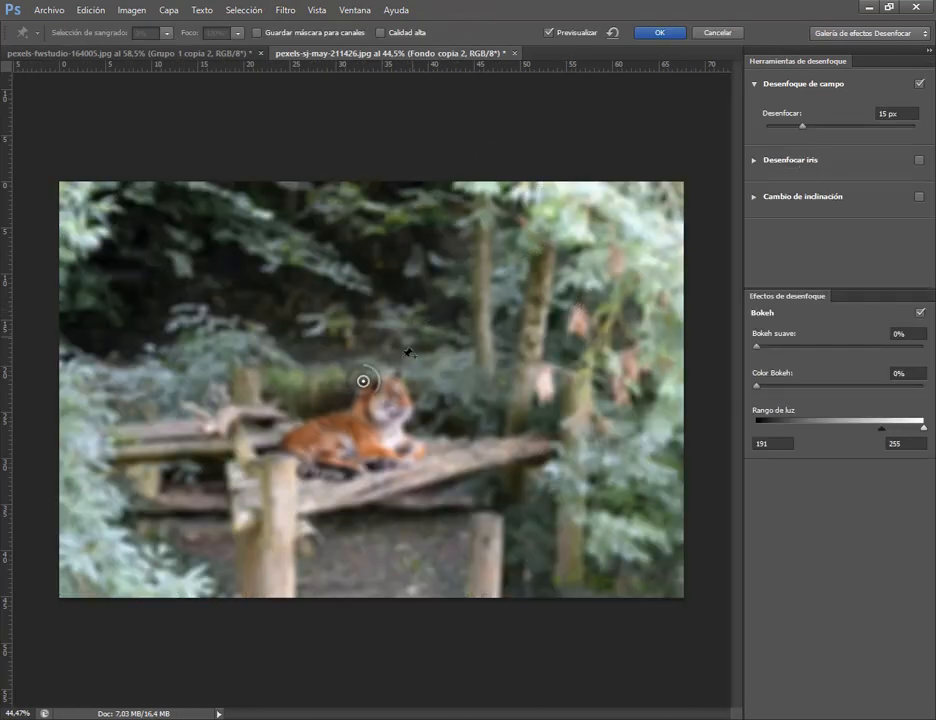
- Move the Field Blur pin over the tiger and on to the photo's upper-left corner, with its blur at 23 px
drag(366, 386, 380, 418)
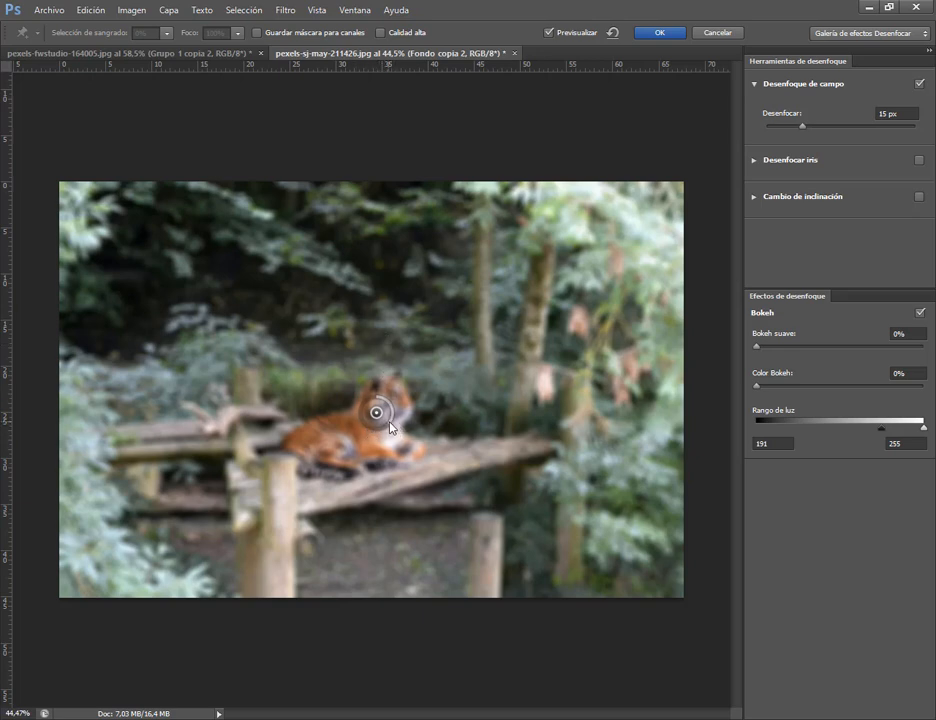
mouse_move(390, 427)
mouse_down()
mouse_move(393, 419)
mouse_move(372, 433)
mouse_move(385, 412)
mouse_move(386, 420)
mouse_up()
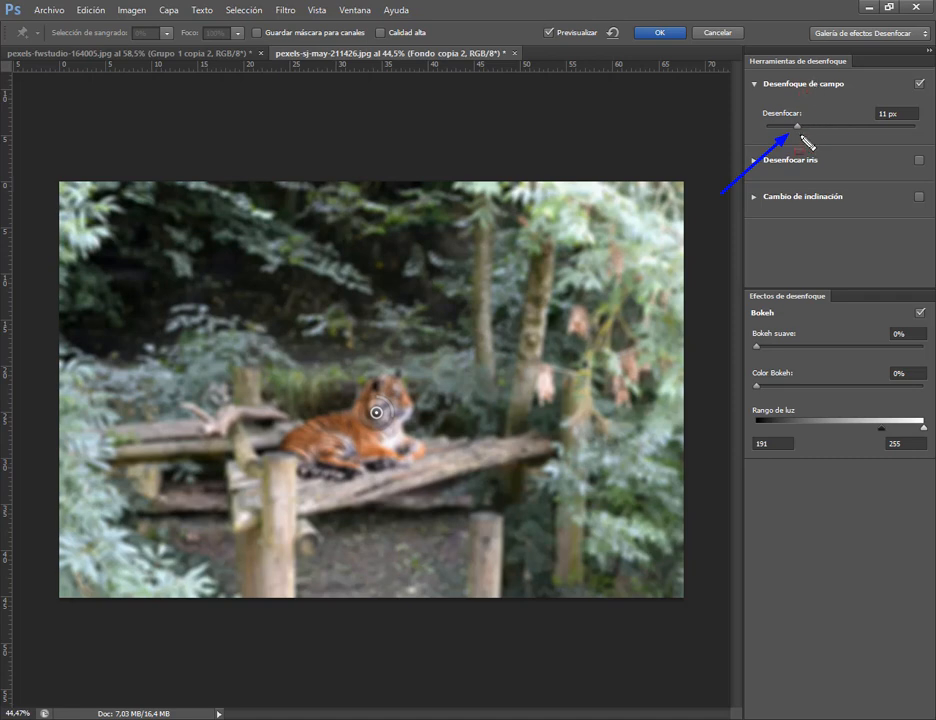
mouse_move(798, 126)
mouse_down()
mouse_move(789, 126)
mouse_move(822, 127)
mouse_move(813, 129)
mouse_up()
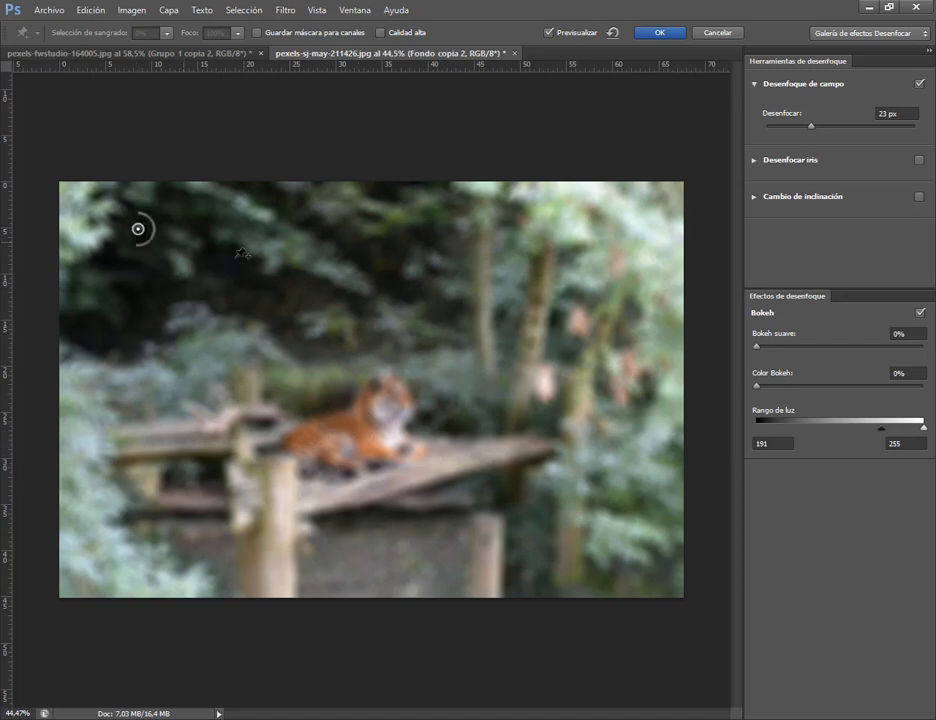
- Add 15 px Field Blur pins in the photo's other three corners and a 0 px pin on the tiger
click(614, 229)
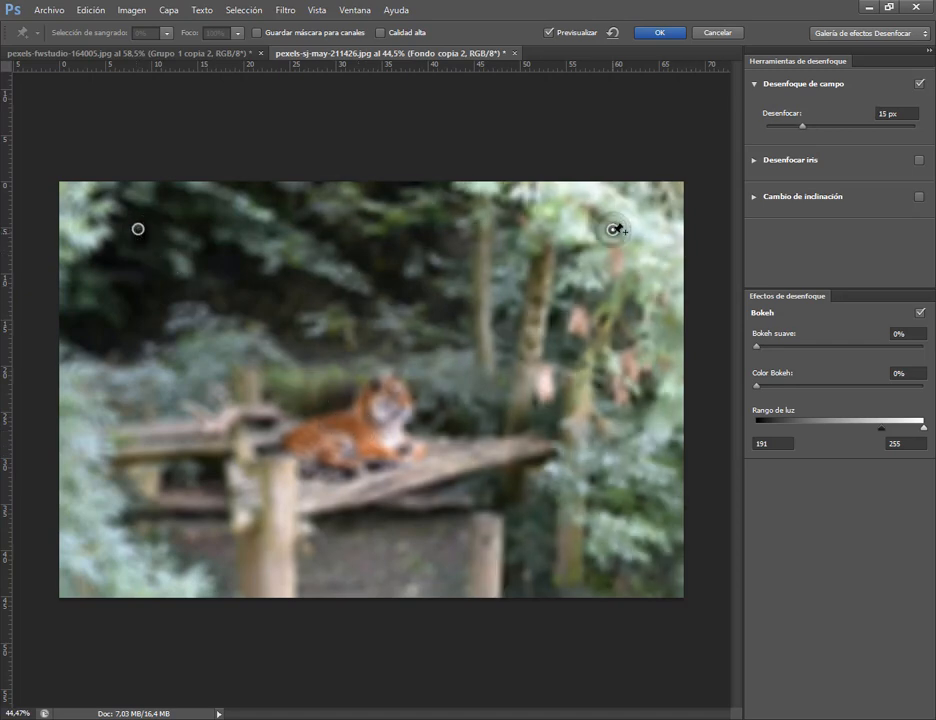
drag(614, 230, 615, 224)
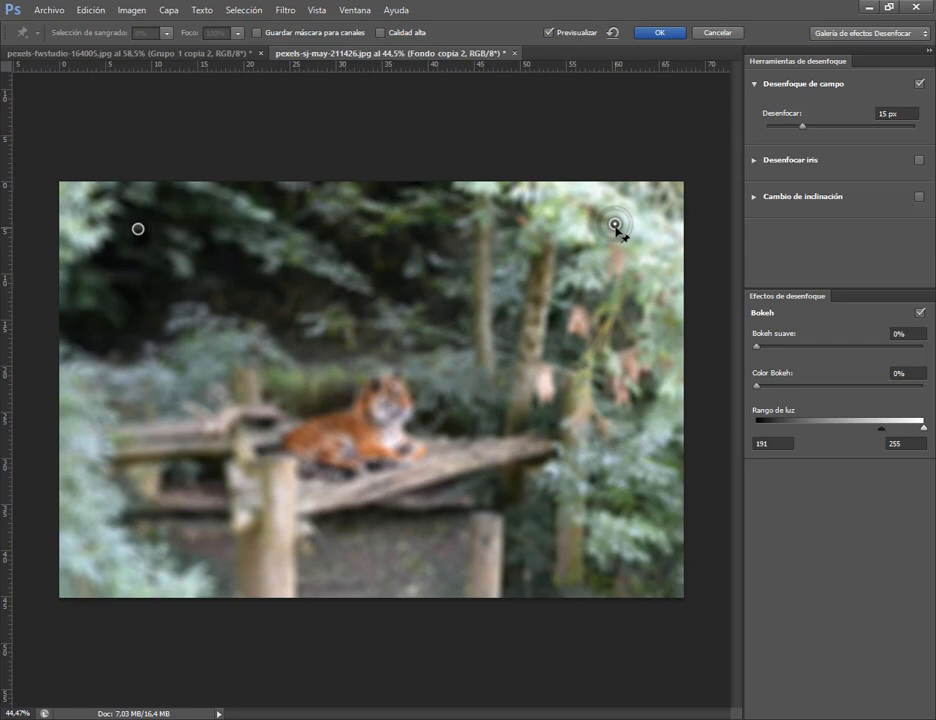
click(605, 541)
click(118, 552)
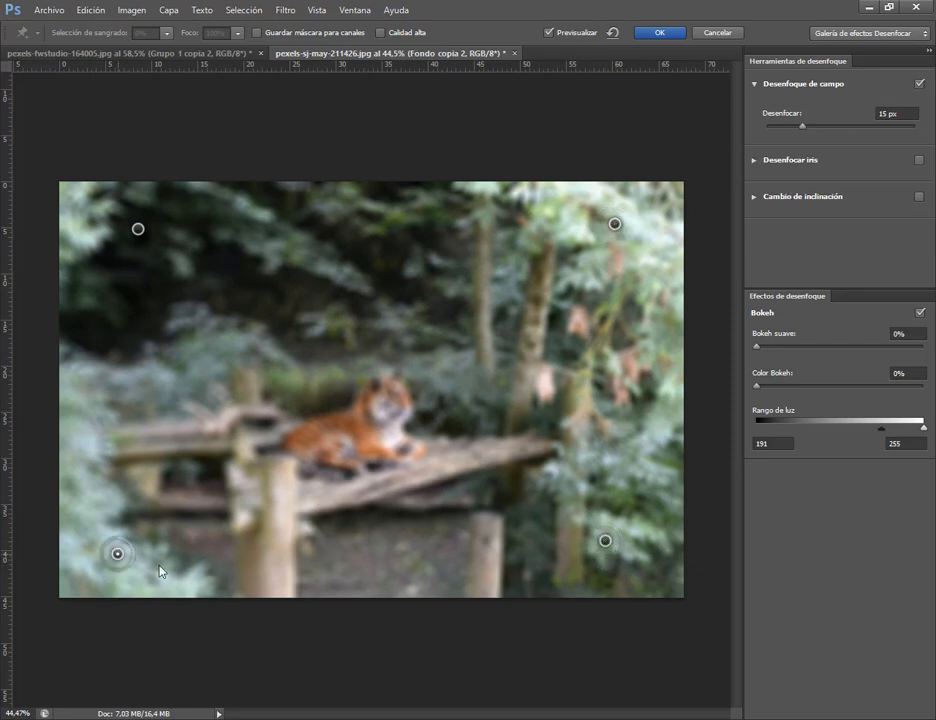
click(367, 428)
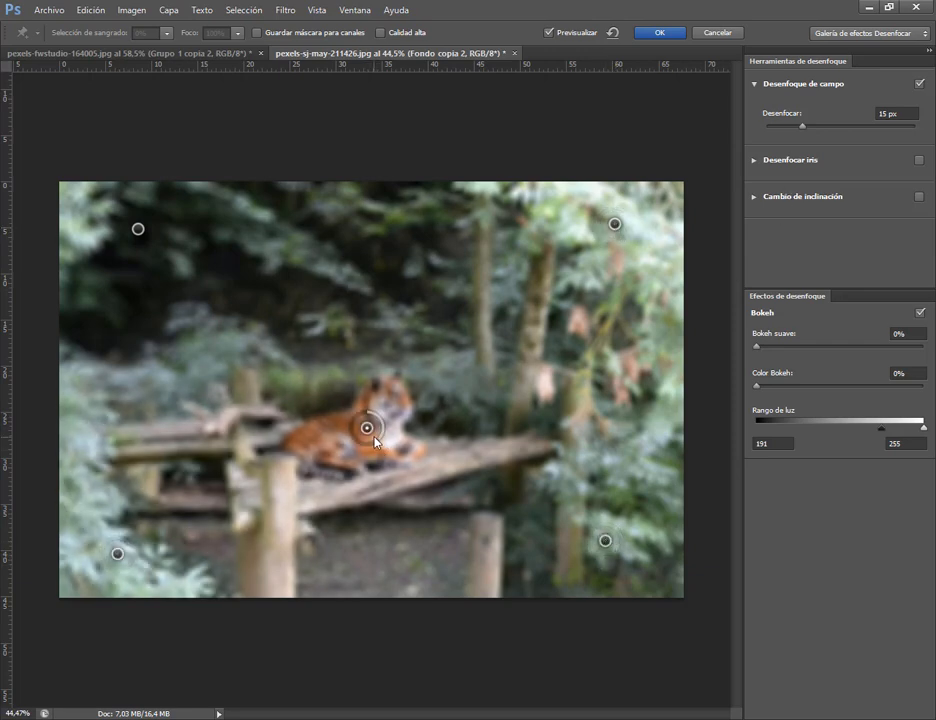
drag(803, 127, 764, 128)
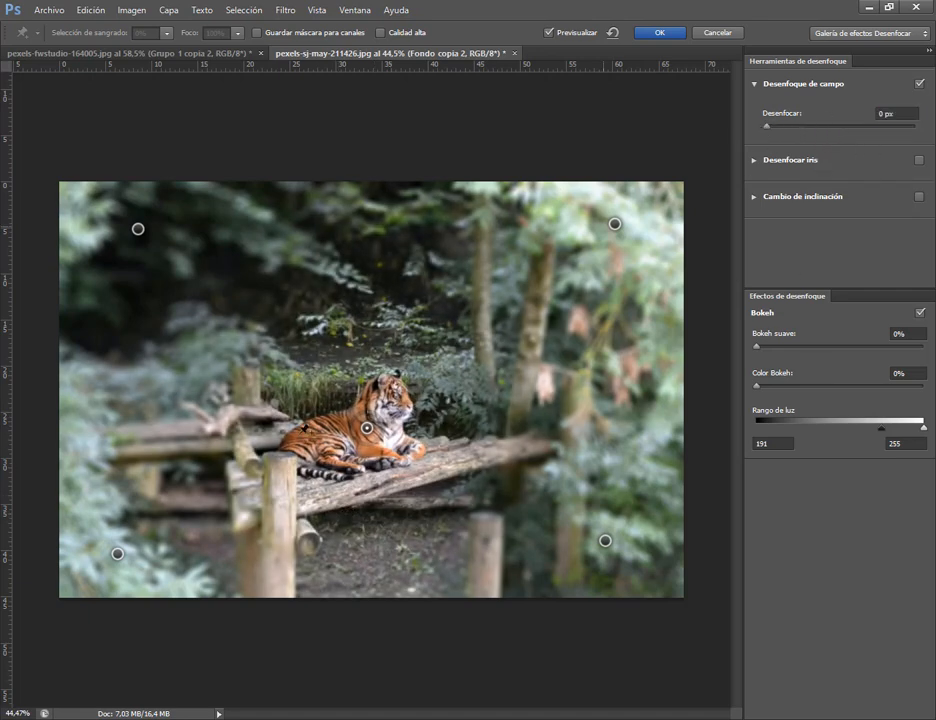
- Add 15 px blur pins above and below the tiger near the photo's edges, and nudge the tiger's pin slightly upward
click(389, 224)
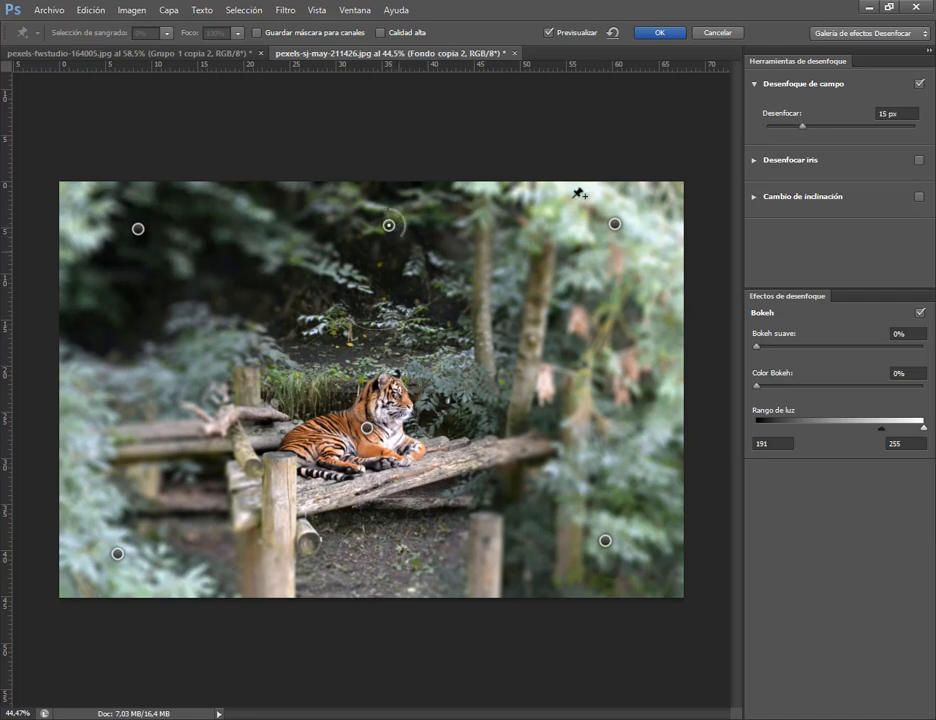
click(385, 572)
click(368, 427)
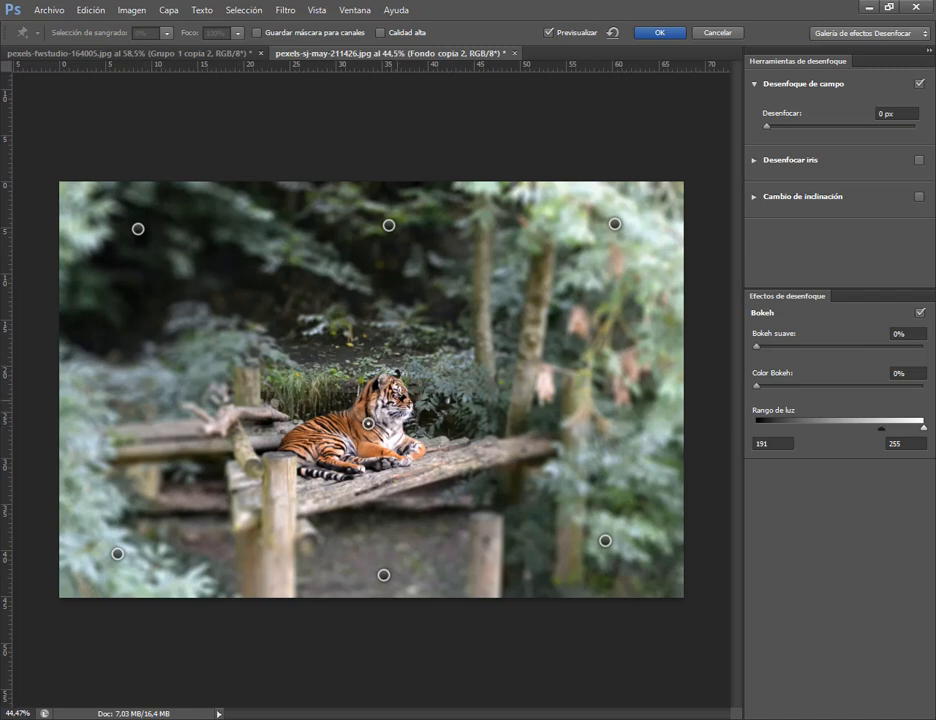
- Shift the photo's lower-right pin outward and set its blur to 0 px, the bottom-centre pin to 35 px and the lower-left pin to 43 px
drag(605, 541, 625, 547)
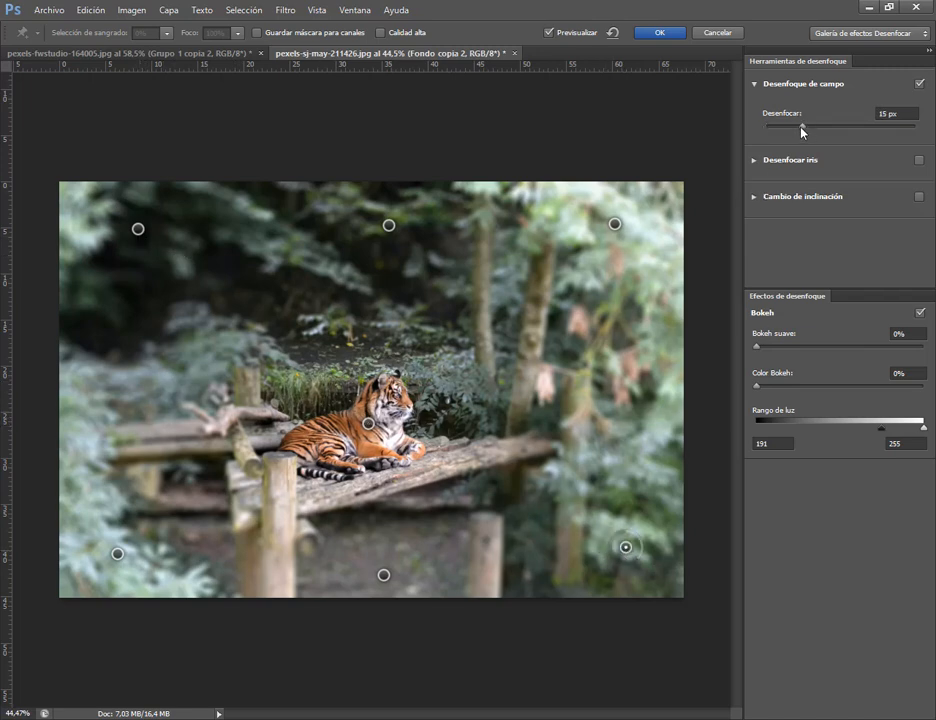
drag(801, 129, 752, 136)
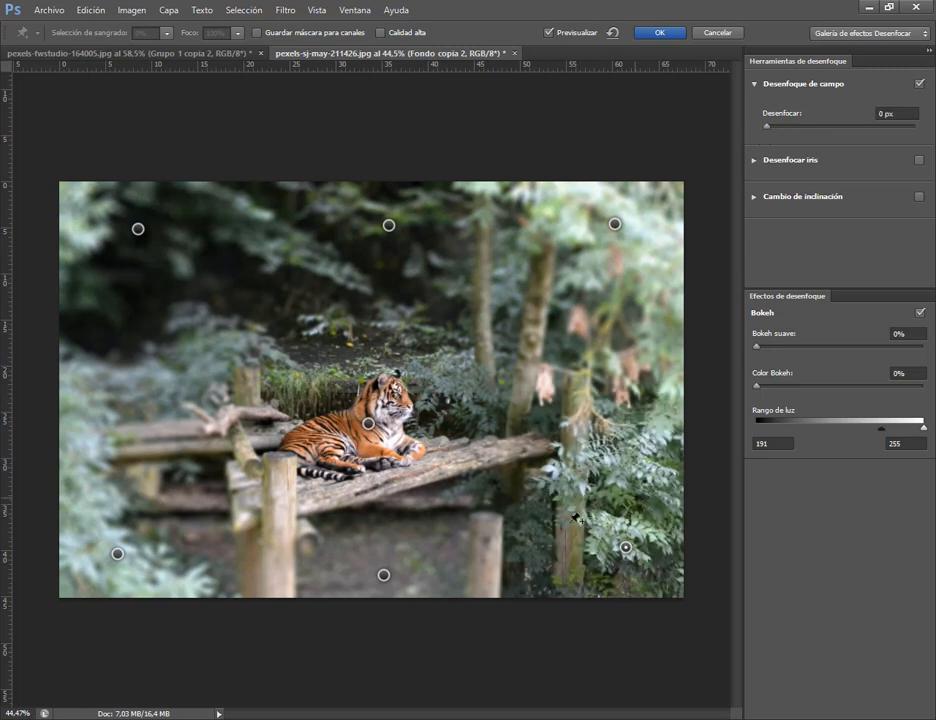
click(384, 576)
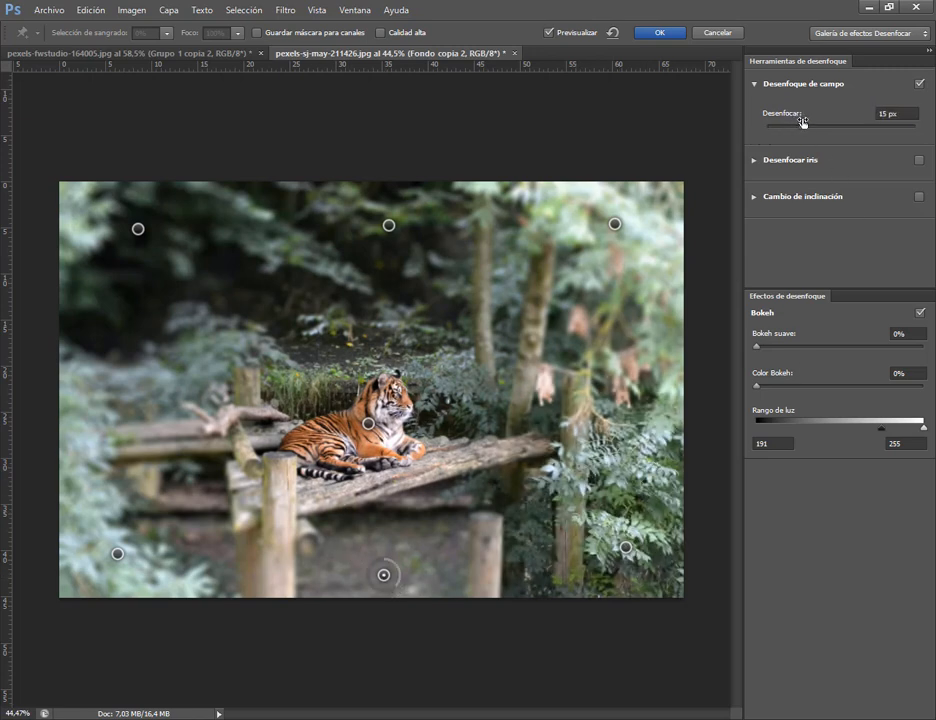
drag(806, 130, 810, 131)
drag(829, 126, 825, 125)
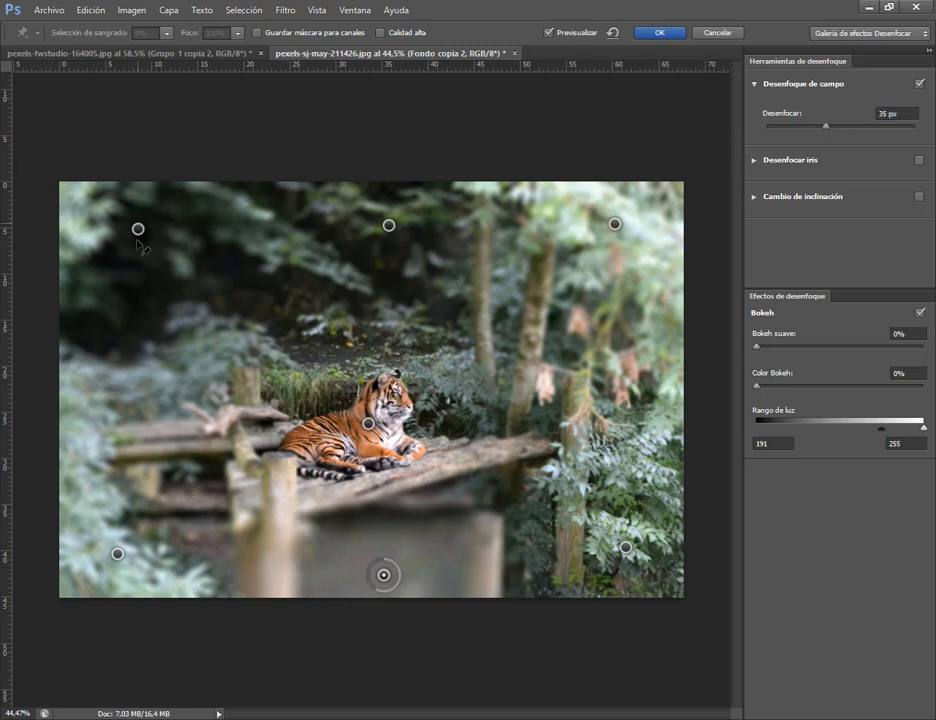
click(117, 553)
drag(808, 129, 828, 128)
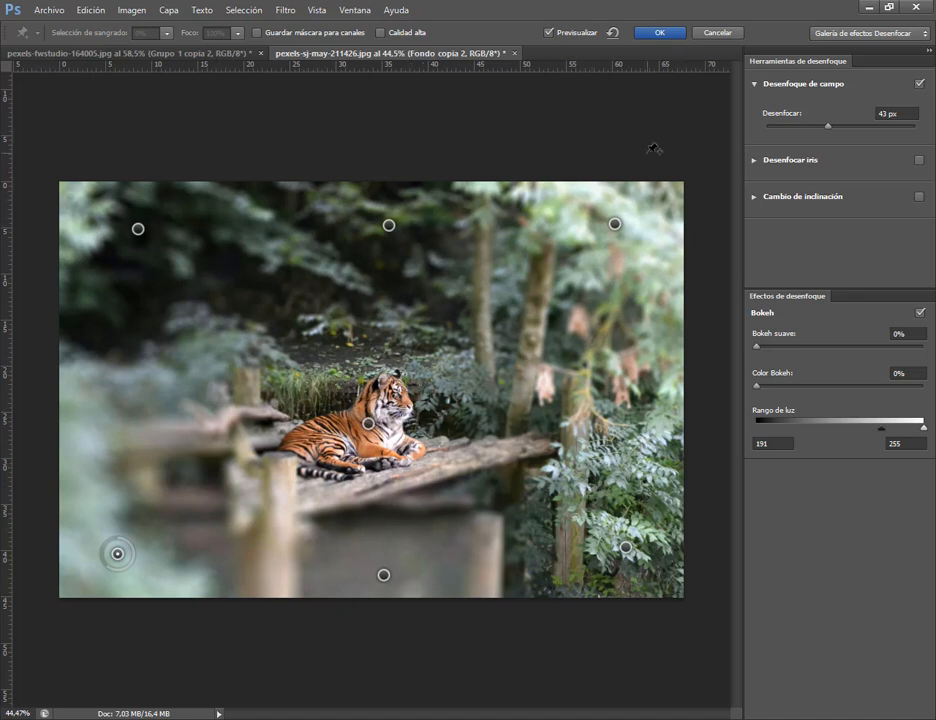
- Delete the photo's top-centre, upper-right and lower-left pins, and move the lower-right pin up to the hanging dry leaves
click(390, 232)
drag(396, 237, 388, 226)
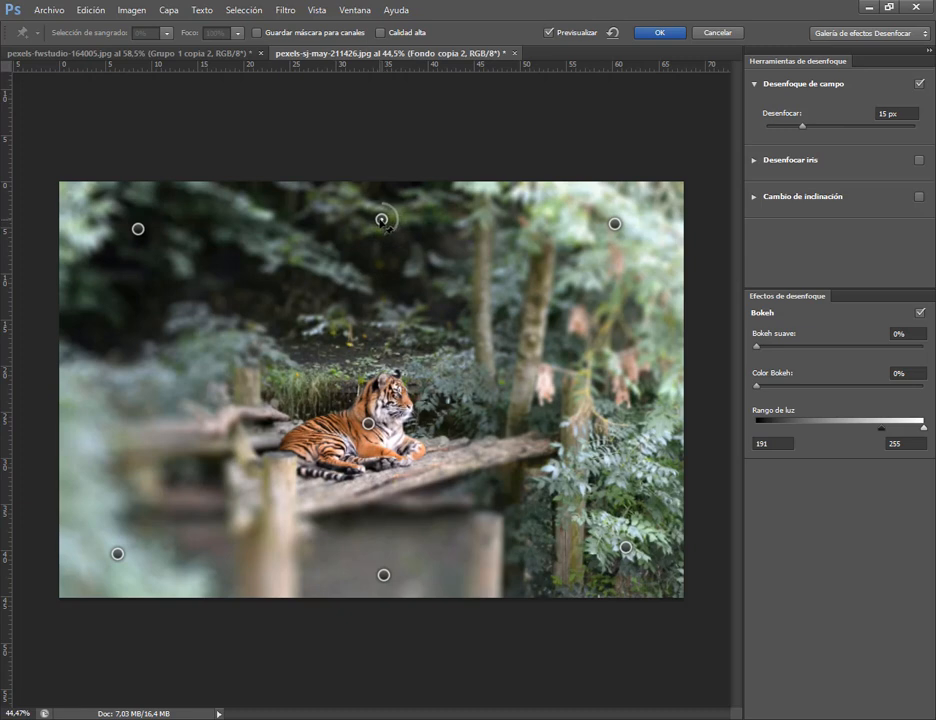
key(Delete)
click(616, 224)
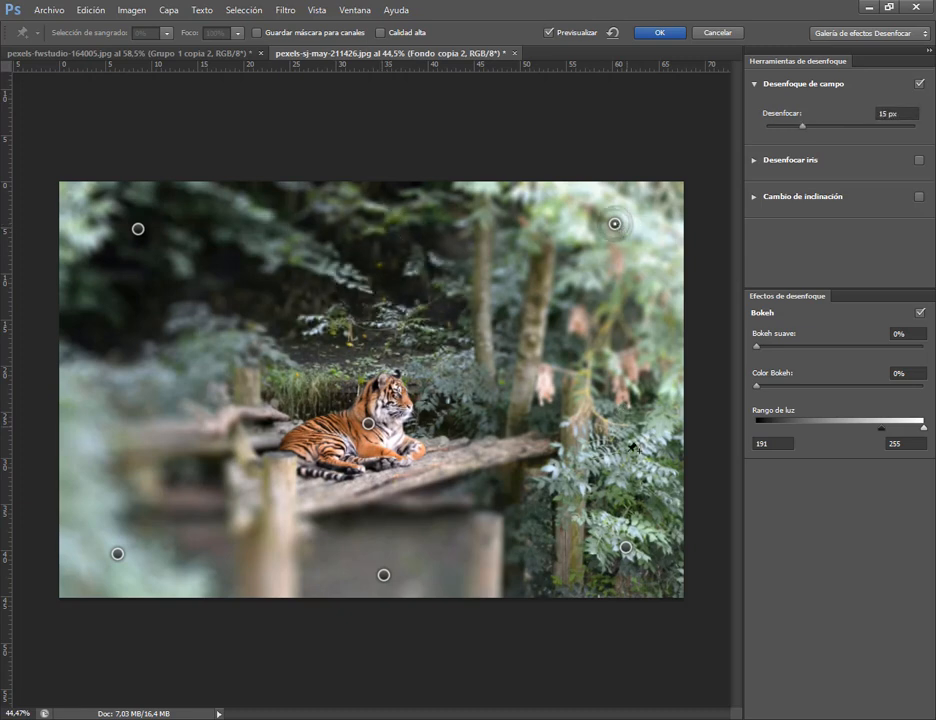
key(Delete)
drag(627, 548, 632, 336)
click(117, 553)
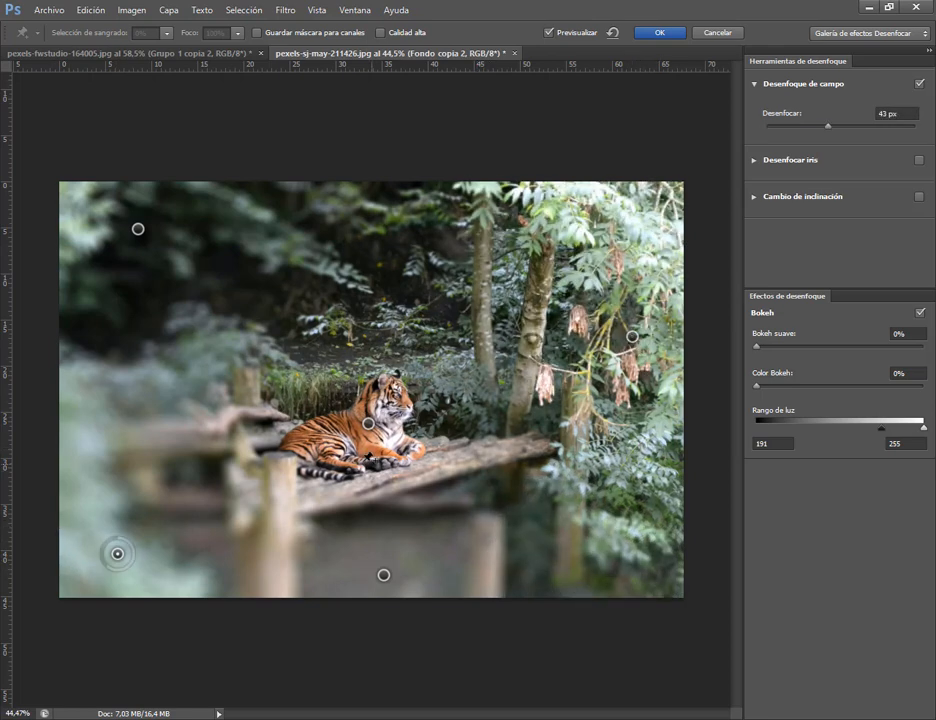
key(Delete)
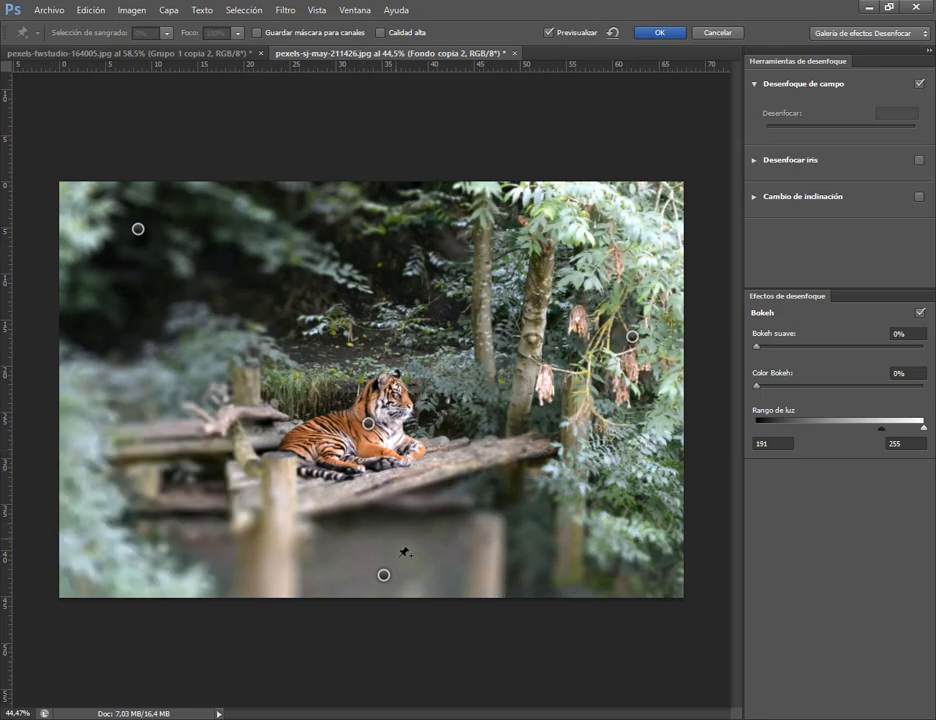
- Turn off Field Blur, enable Iris Blur instead and centre its ring on the tiger
click(919, 84)
click(755, 85)
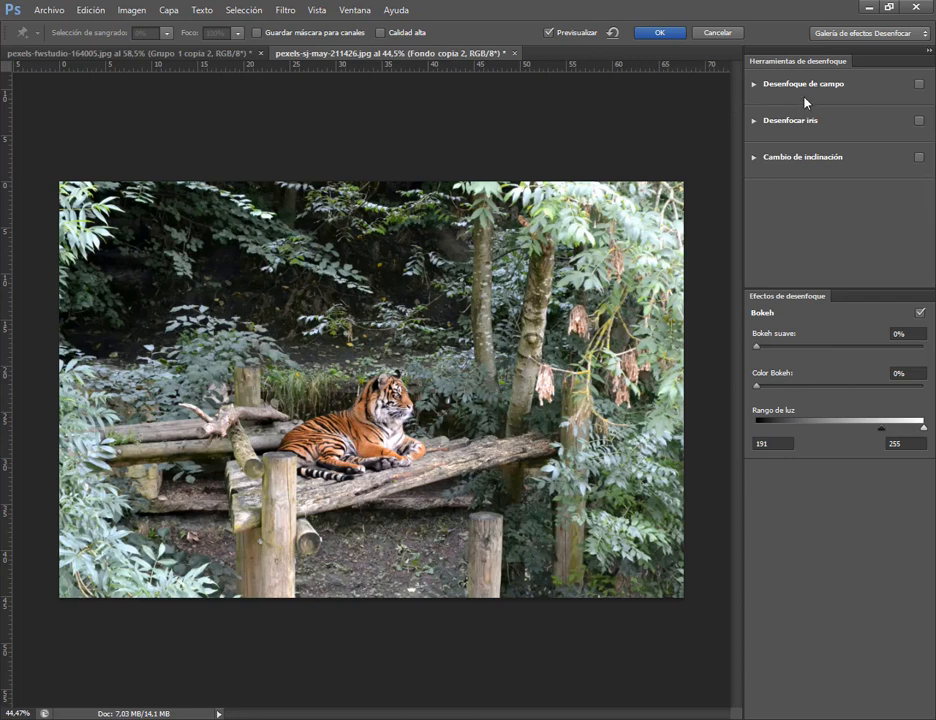
click(919, 121)
click(756, 124)
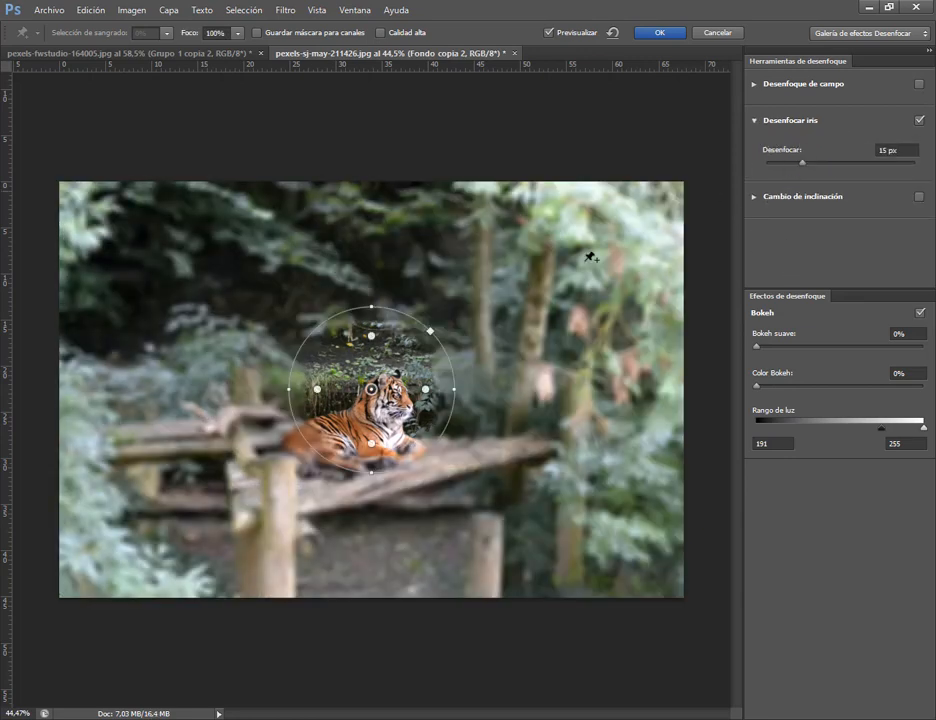
drag(371, 389, 373, 399)
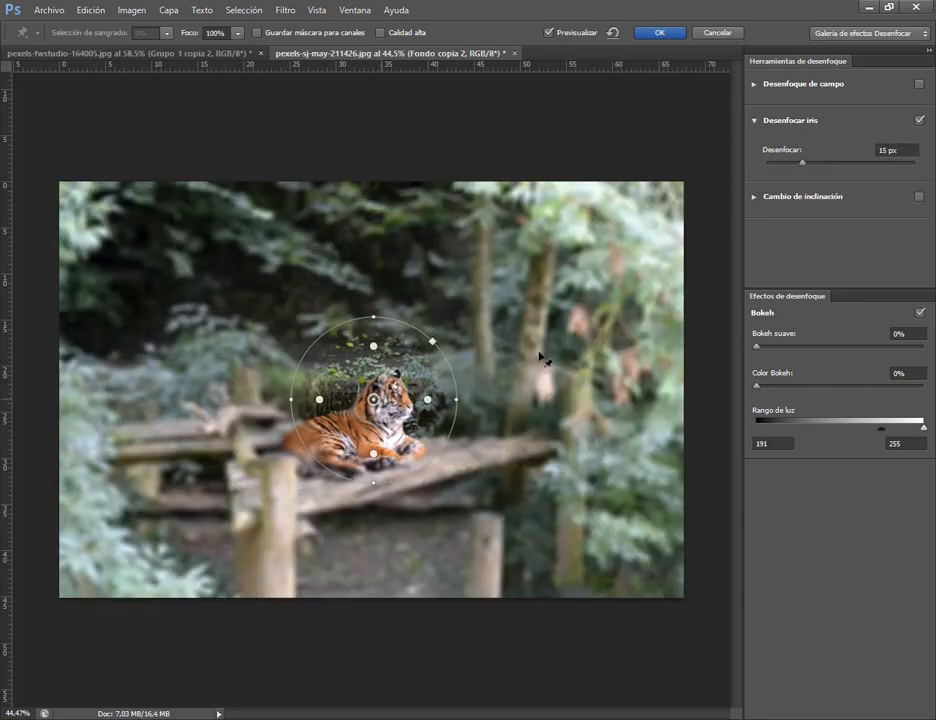
- Set the Iris Blur to 7 px and stretch its ring into a wide ellipse around the tiger and logs
mouse_move(805, 167)
mouse_down()
mouse_move(848, 167)
mouse_move(787, 165)
mouse_up()
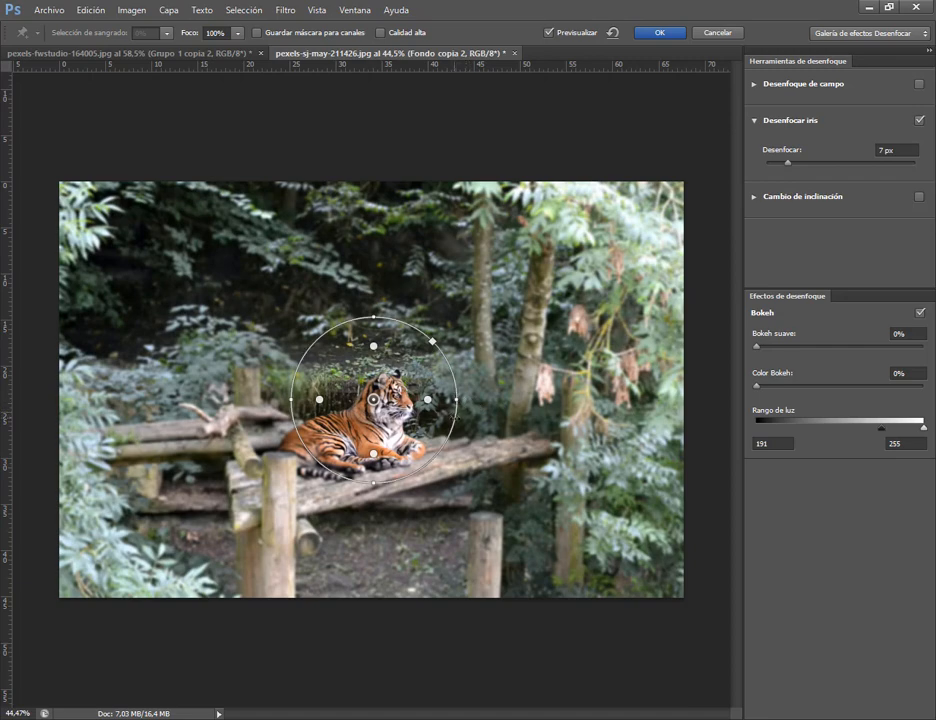
drag(454, 415, 484, 466)
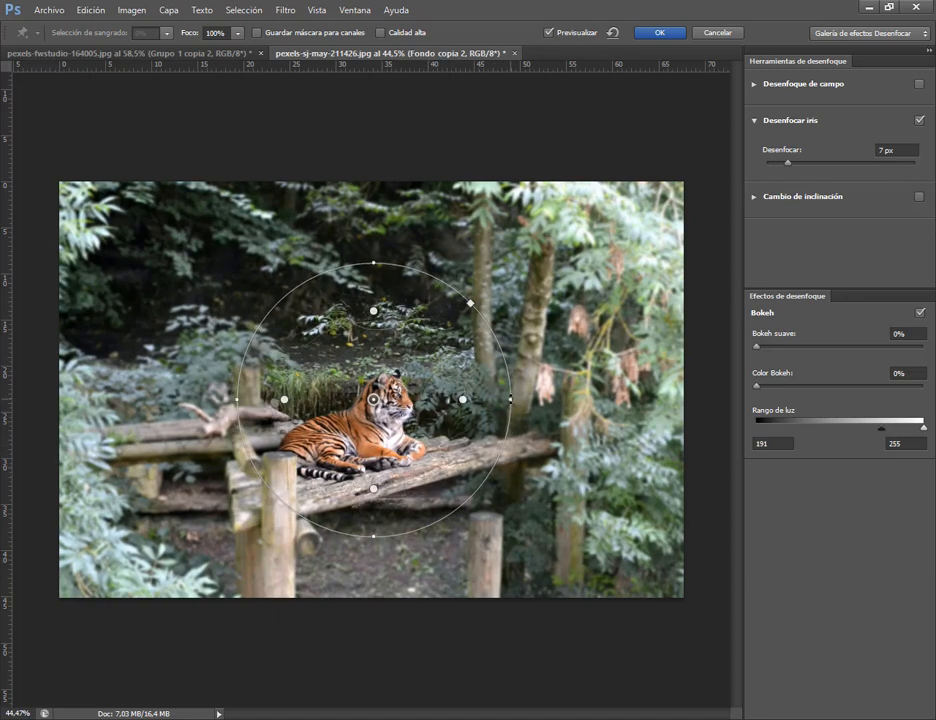
drag(510, 399, 585, 402)
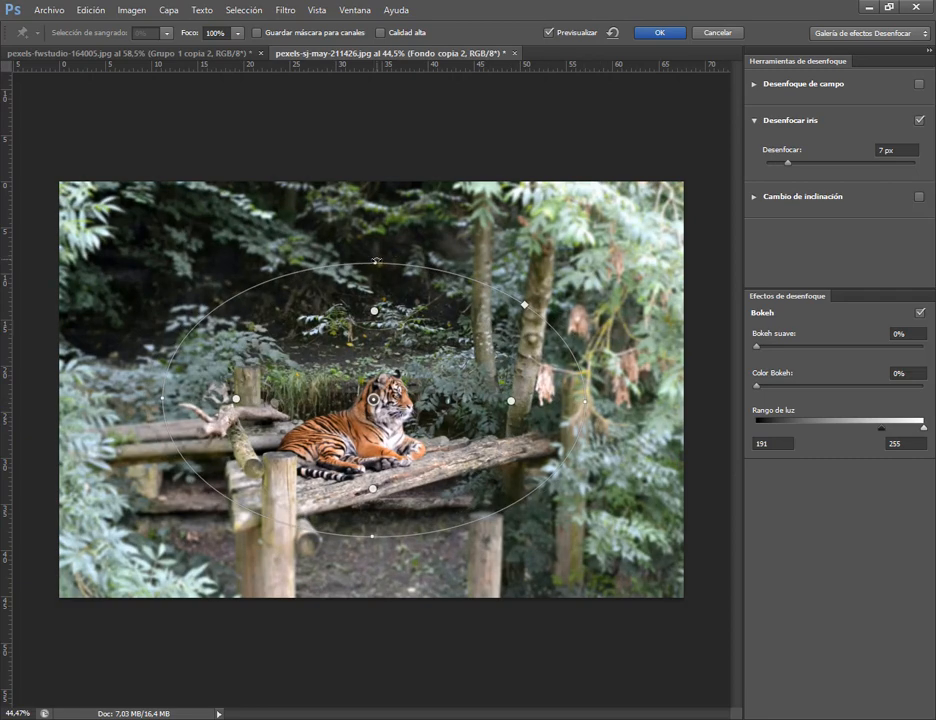
mouse_move(376, 261)
mouse_down()
mouse_move(376, 323)
mouse_move(375, 261)
mouse_move(372, 296)
mouse_move(247, 310)
mouse_move(300, 272)
mouse_move(226, 249)
mouse_move(312, 302)
mouse_move(383, 283)
mouse_move(372, 285)
mouse_move(375, 267)
mouse_up()
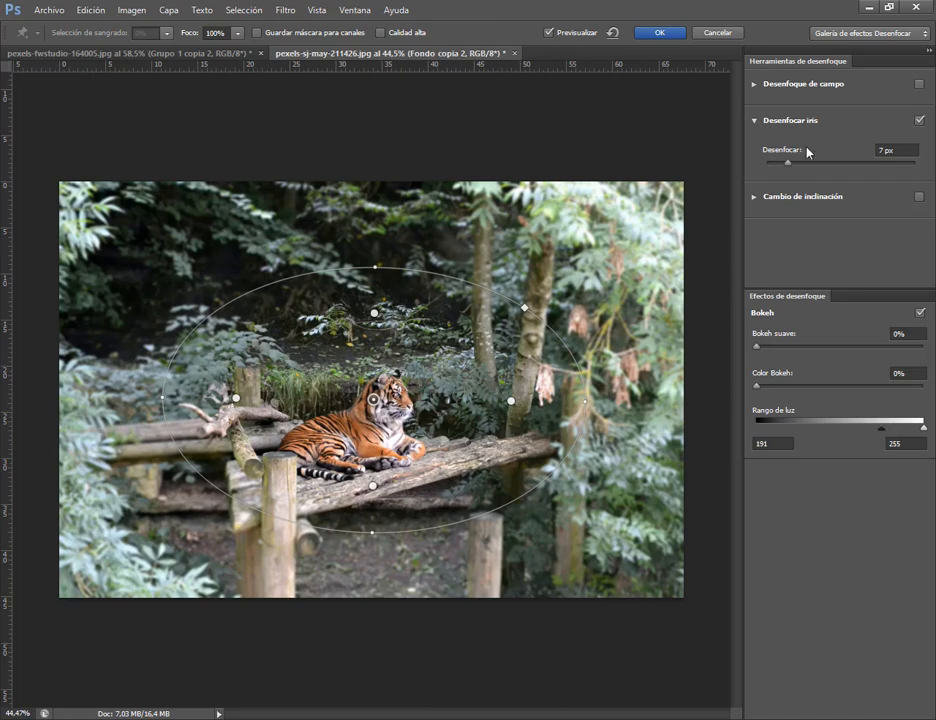
- Set the Iris Blur to 163 px and adjust the inner transition handles inward and outward, leaving a soft edge around the tiger
drag(788, 166, 863, 158)
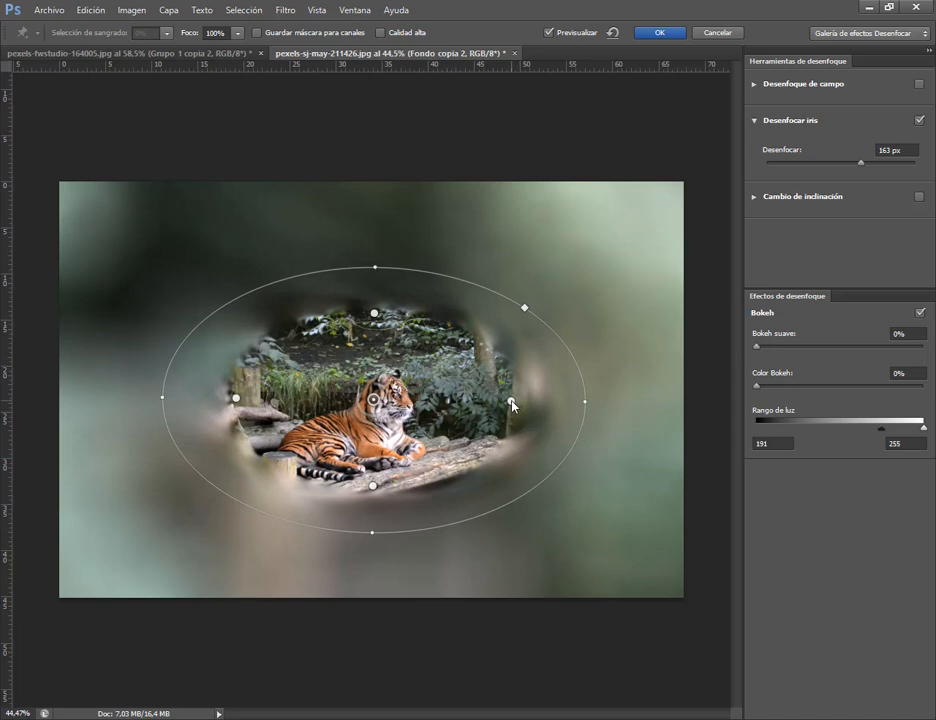
drag(513, 407, 460, 400)
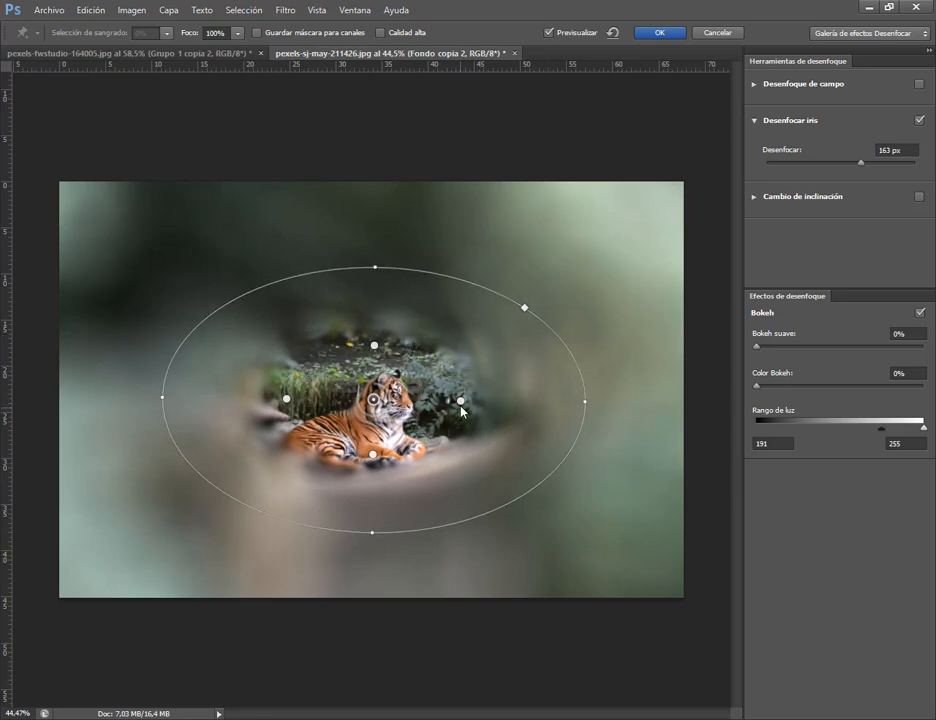
drag(462, 405, 599, 412)
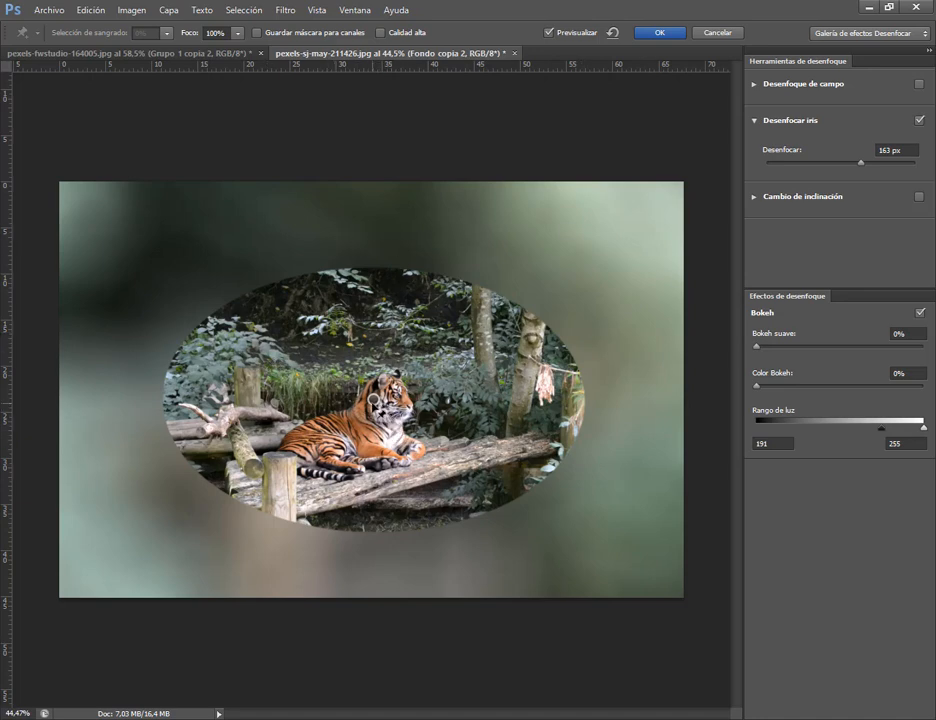
click(373, 399)
drag(376, 272, 379, 322)
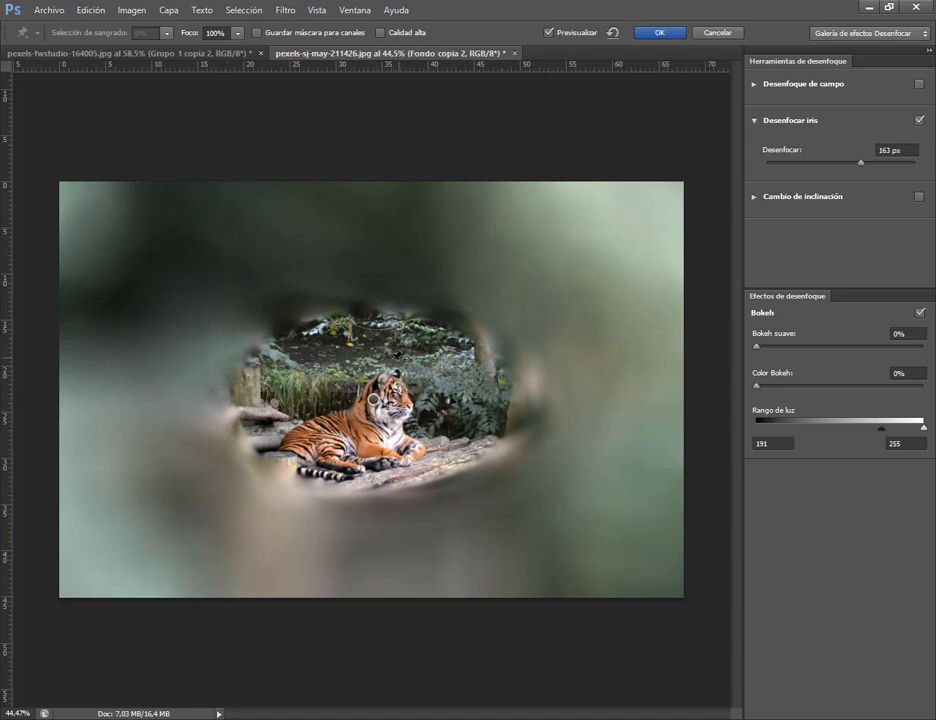
click(374, 400)
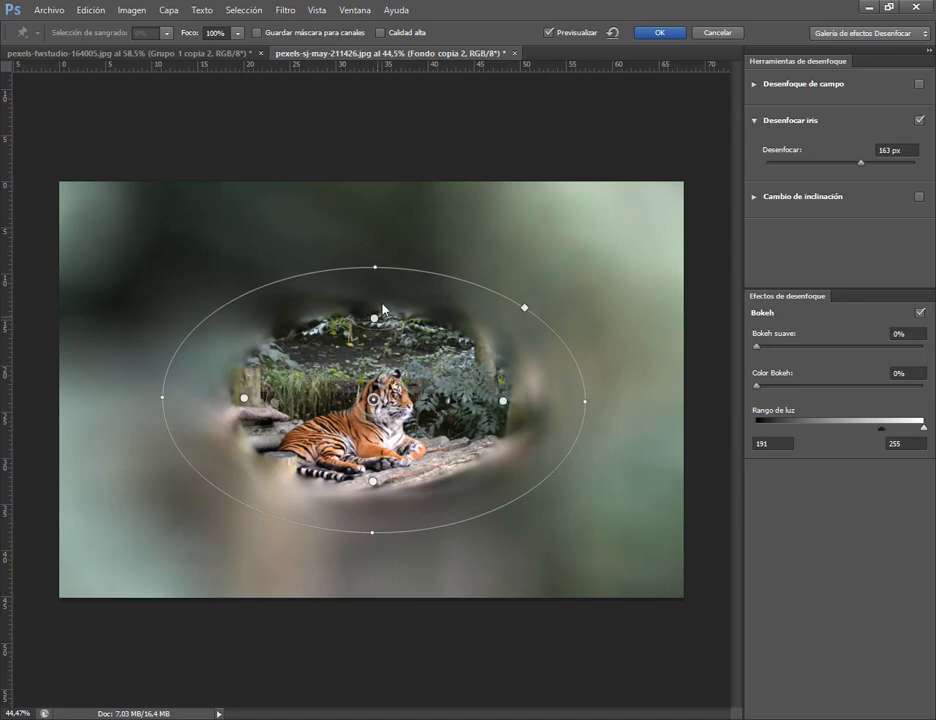
- Expand the sharp area inside the Iris Blur ring and reshape the ellipse into a rounded rectangle
drag(383, 311, 387, 291)
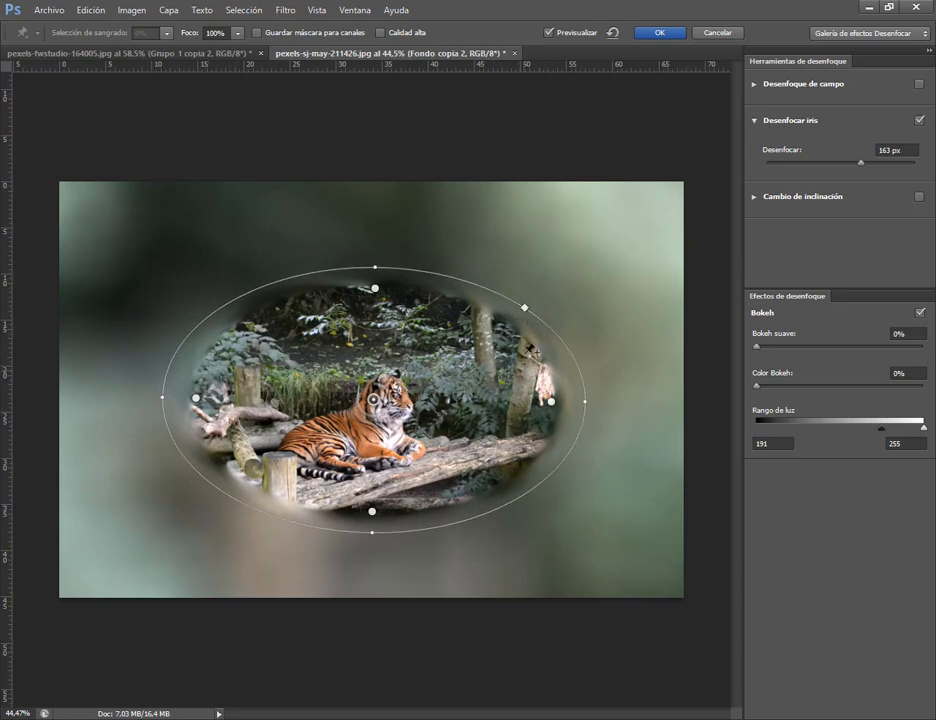
drag(527, 311, 588, 264)
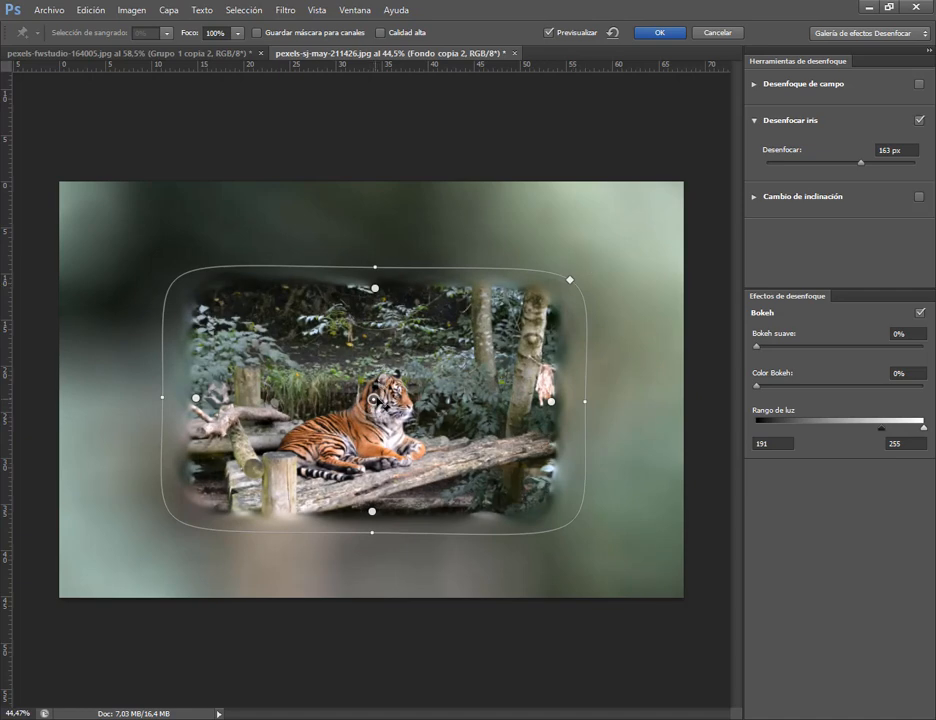
- Shrink the rounded-rectangle iris ring and move it over the dark foliage in the photo's upper-left corner
drag(384, 401, 363, 370)
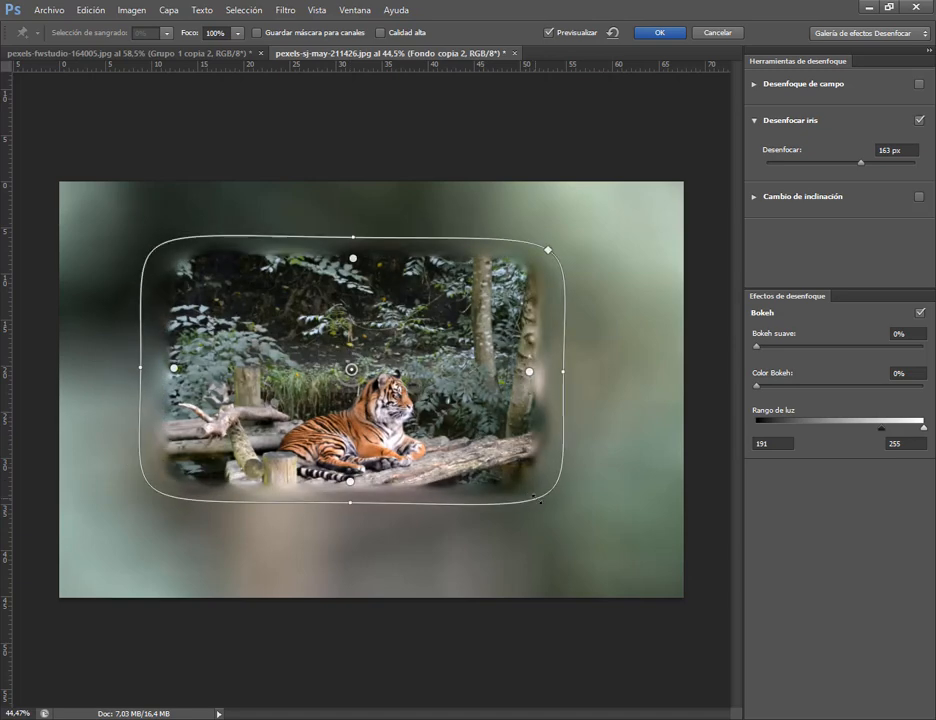
drag(540, 498, 462, 472)
drag(293, 366, 129, 261)
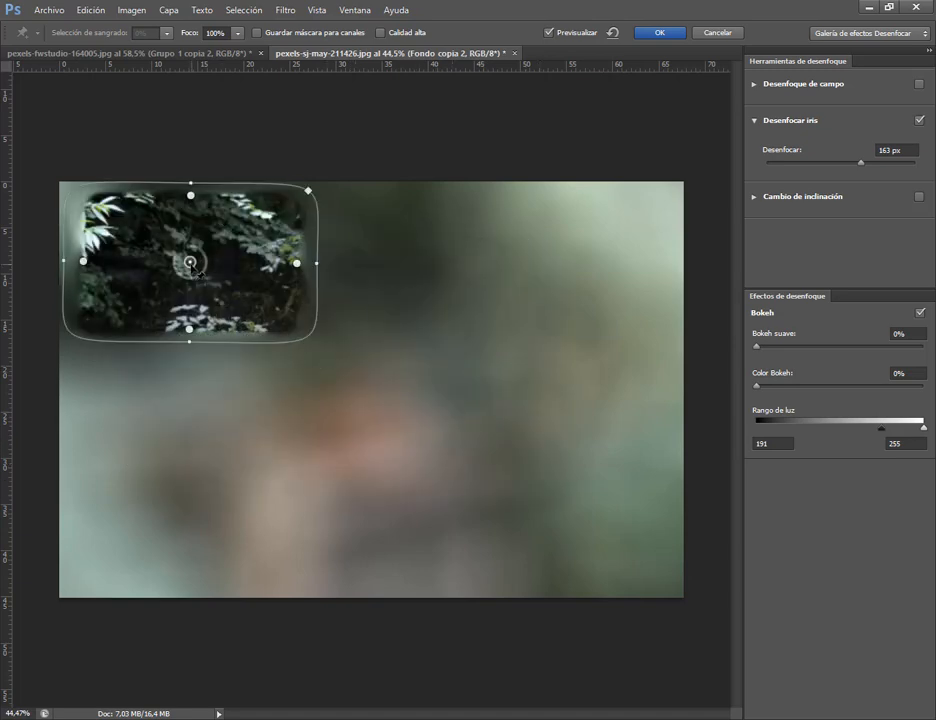
- Add a second circular iris pin, set its blur to 59 px and position it on the hanging dry leaves by the right-hand tree trunk
click(568, 262)
drag(571, 267, 439, 419)
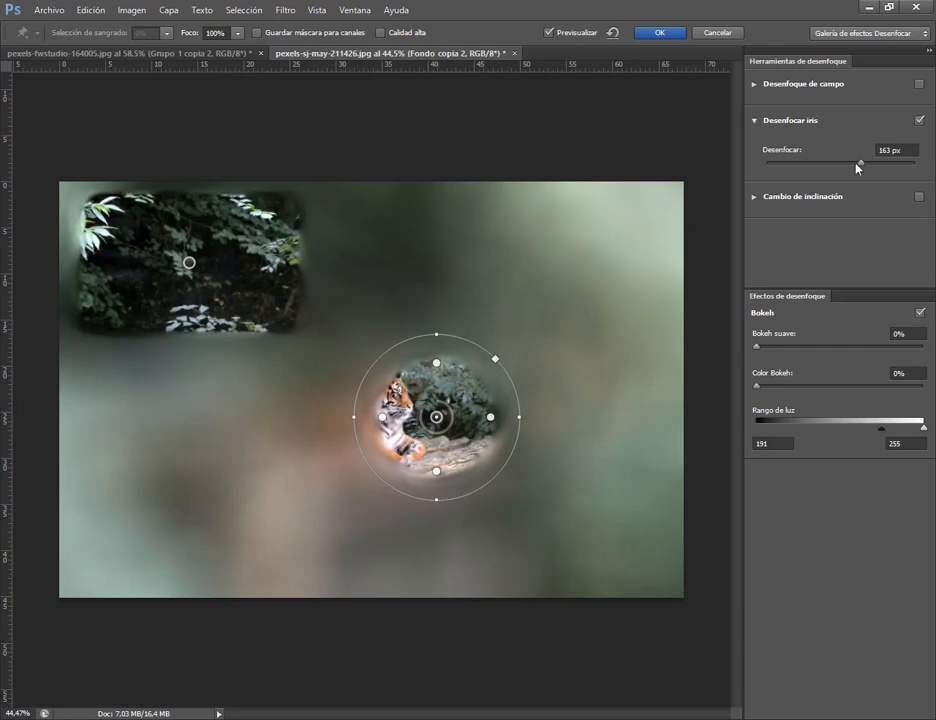
drag(858, 163, 834, 168)
drag(445, 412, 609, 275)
- Delete the rounded-rectangle iris pin from the photo's upper-left foliage
click(190, 265)
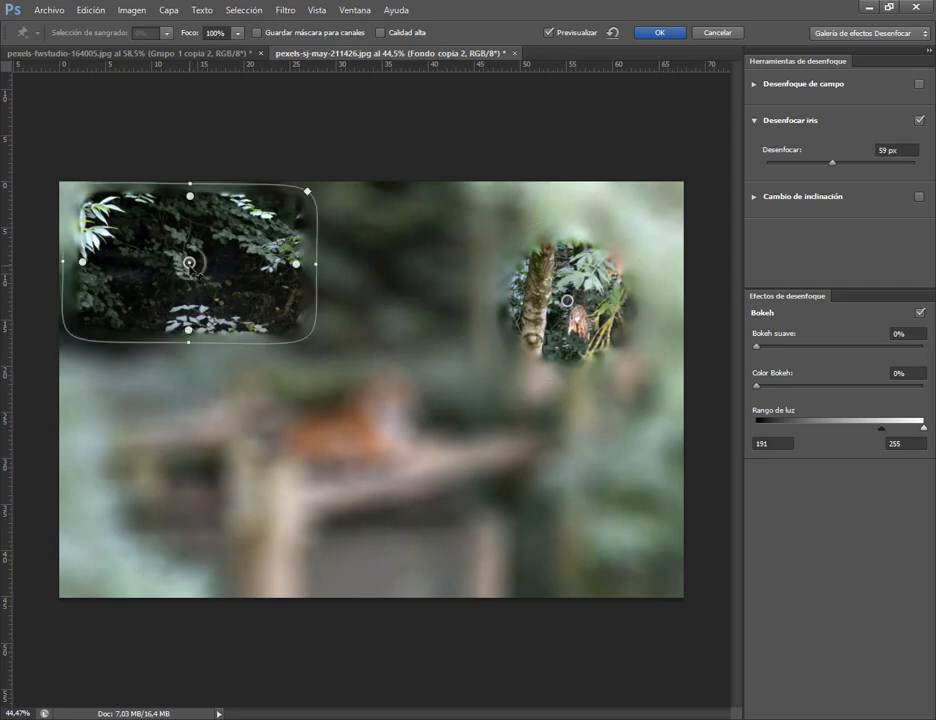
key(Delete)
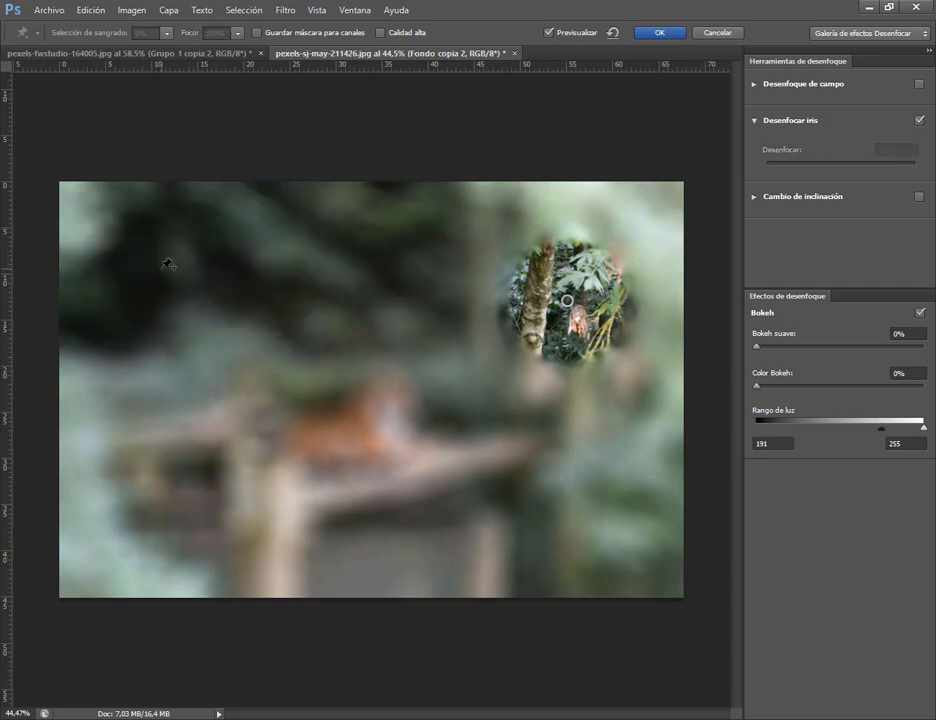
- Add iris blur pins on the dark foliage, the logs at lower left, the leaves at lower right and the tiger
click(161, 266)
click(170, 501)
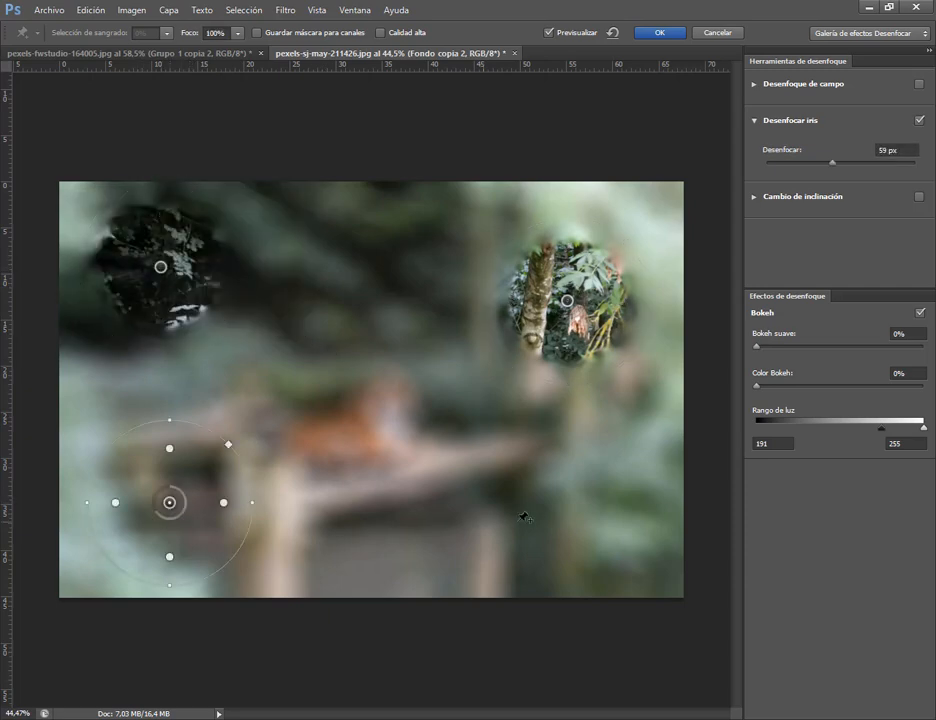
click(599, 532)
click(394, 425)
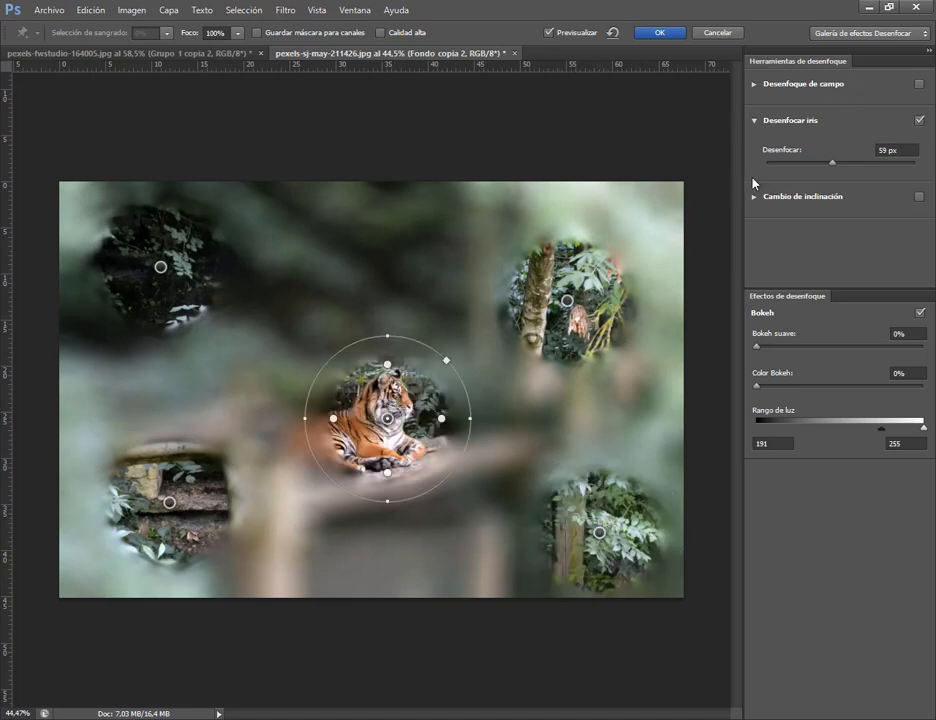
- Delete every iris blur pin except the one on the dark foliage at upper left of the photo
key(Delete)
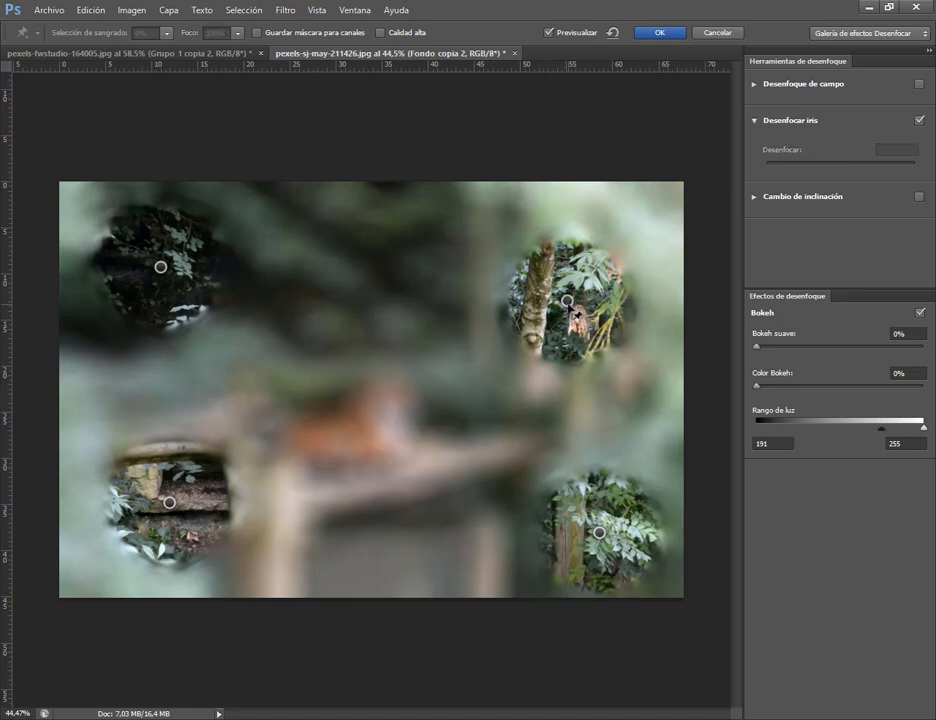
click(567, 300)
key(Delete)
click(599, 532)
key(Delete)
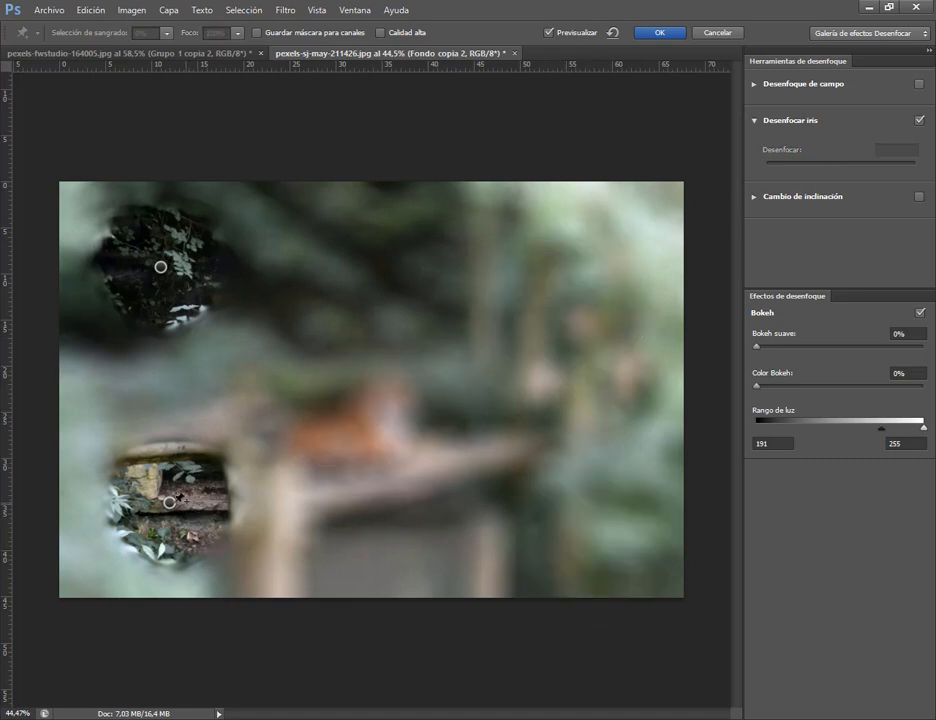
click(169, 502)
key(Delete)
- Move the remaining iris blur pin onto the tiger, enlarge its ellipse and pull the sharp-area boundary slightly inward
drag(161, 267, 376, 408)
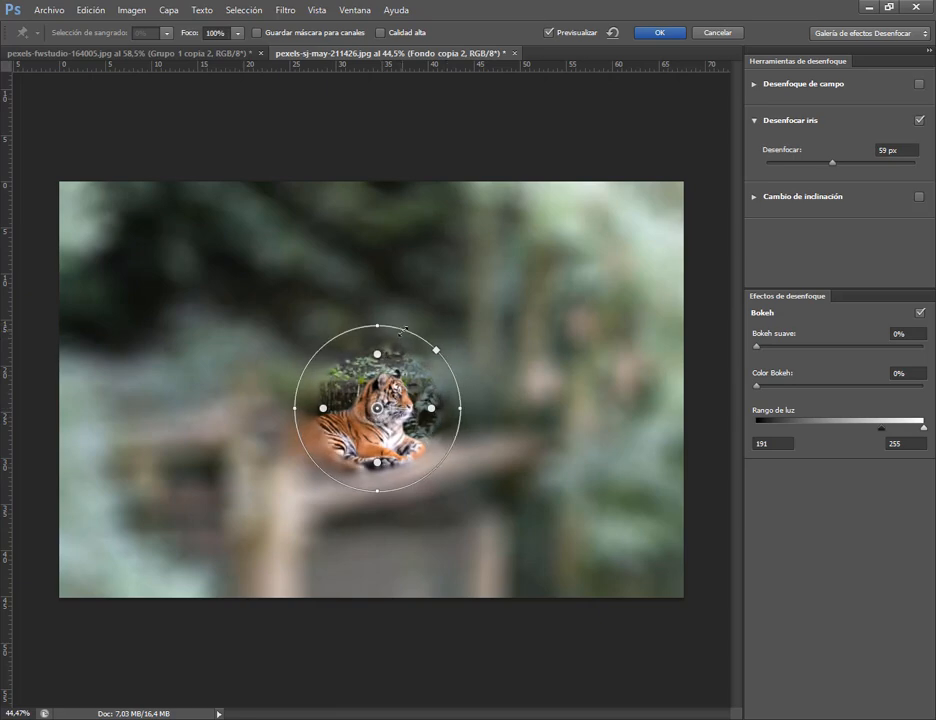
drag(404, 330, 426, 268)
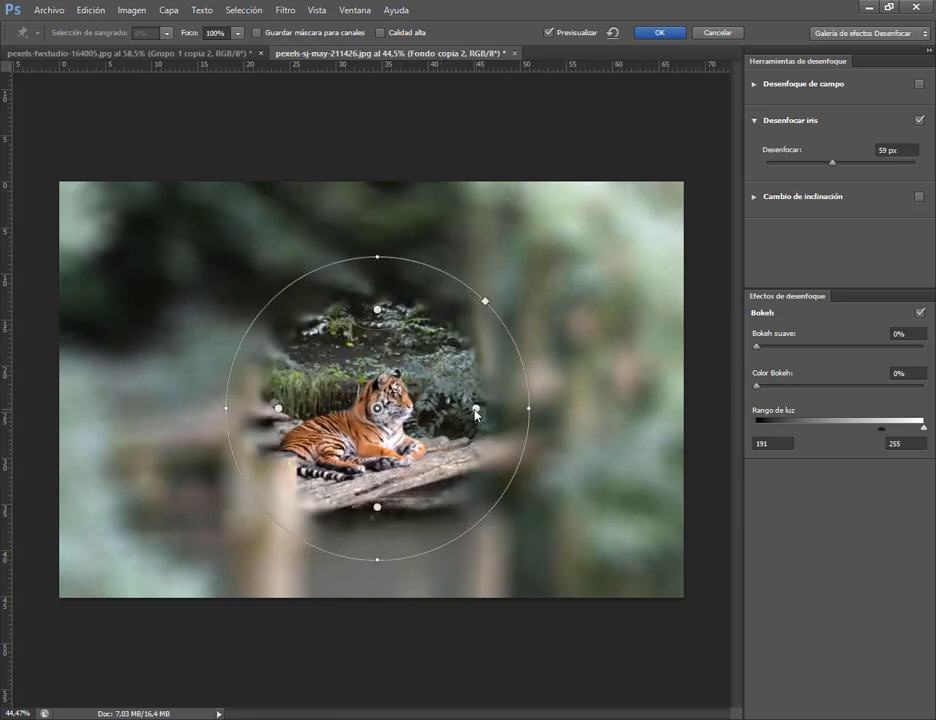
drag(476, 413, 464, 409)
- Disable the iris blur and enable the tilt-shift blur on the tiger photo
click(919, 120)
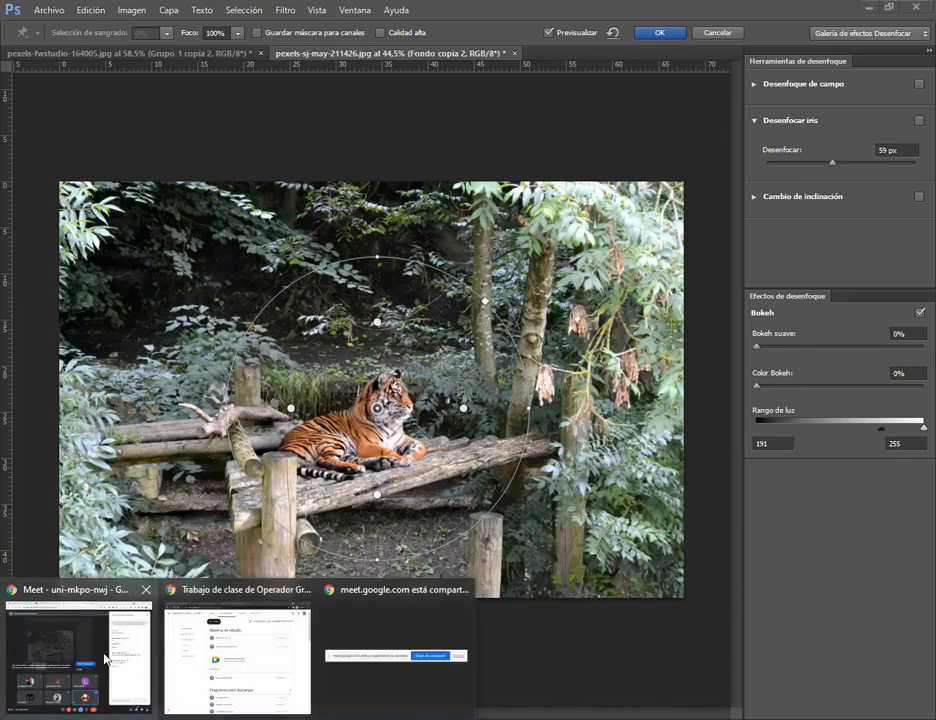
click(102, 658)
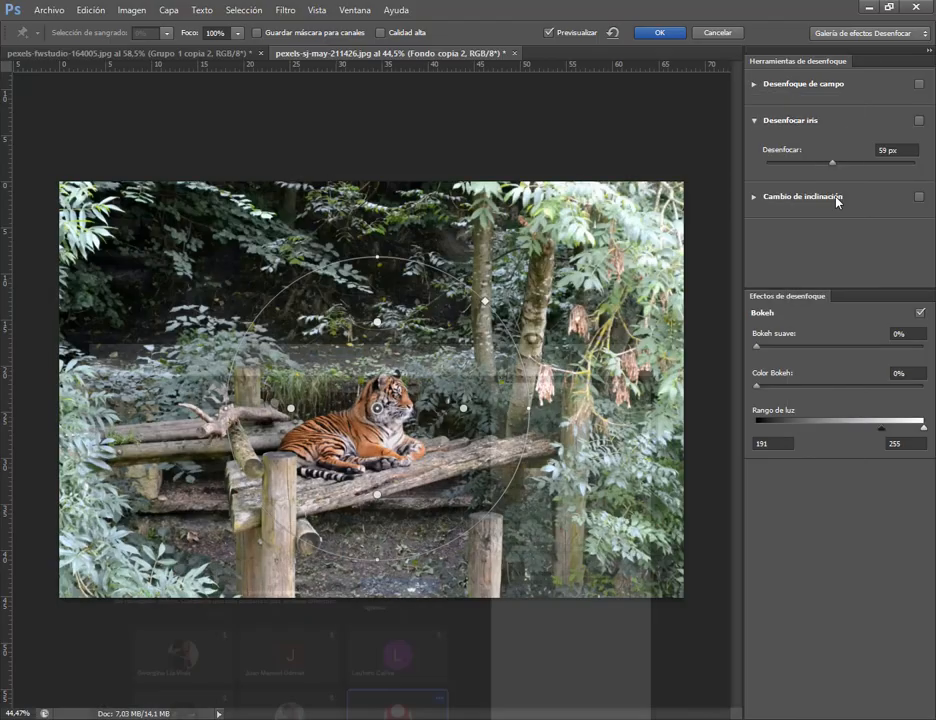
key(alt+Tab)
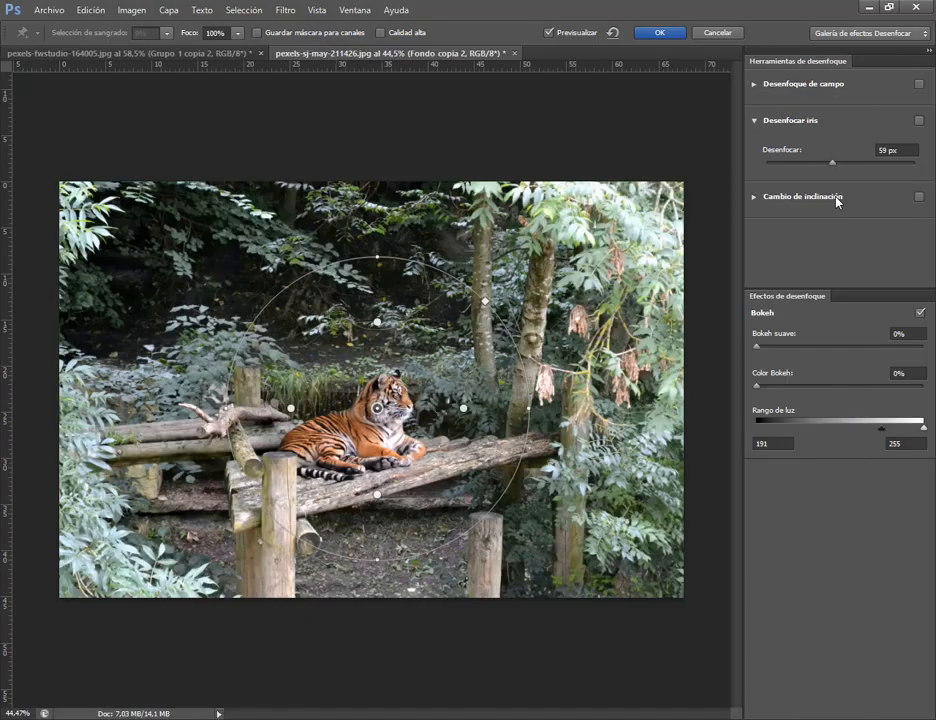
click(756, 122)
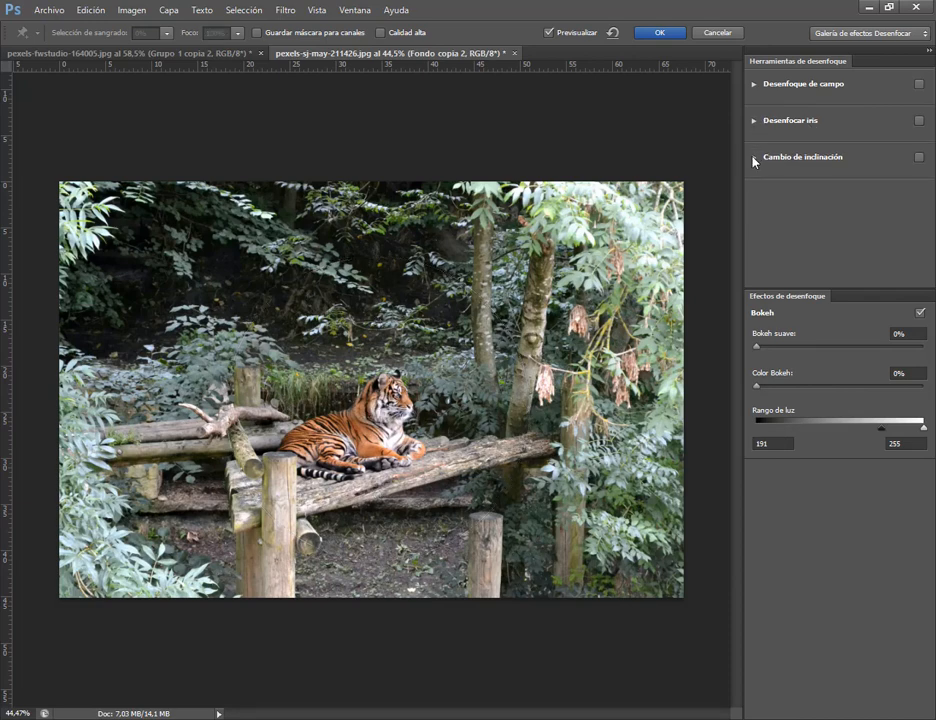
click(755, 158)
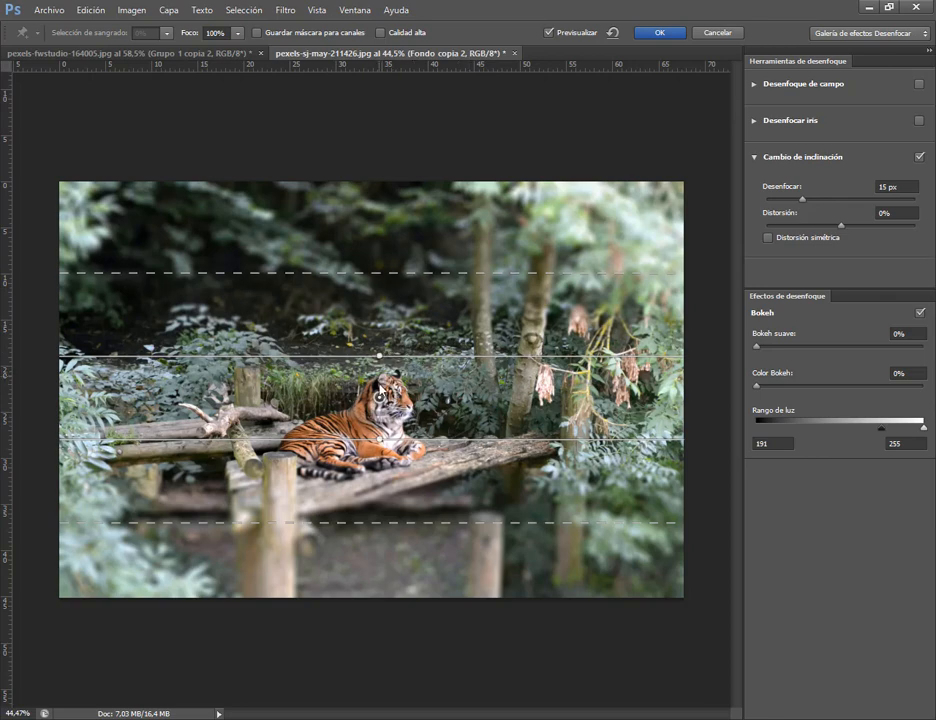
- Center the tilt-shift pin on the tiger's head, slightly rotate the focus band and narrow the blur transitions on both sides
mouse_move(380, 396)
mouse_down()
mouse_move(386, 313)
mouse_move(395, 394)
mouse_up()
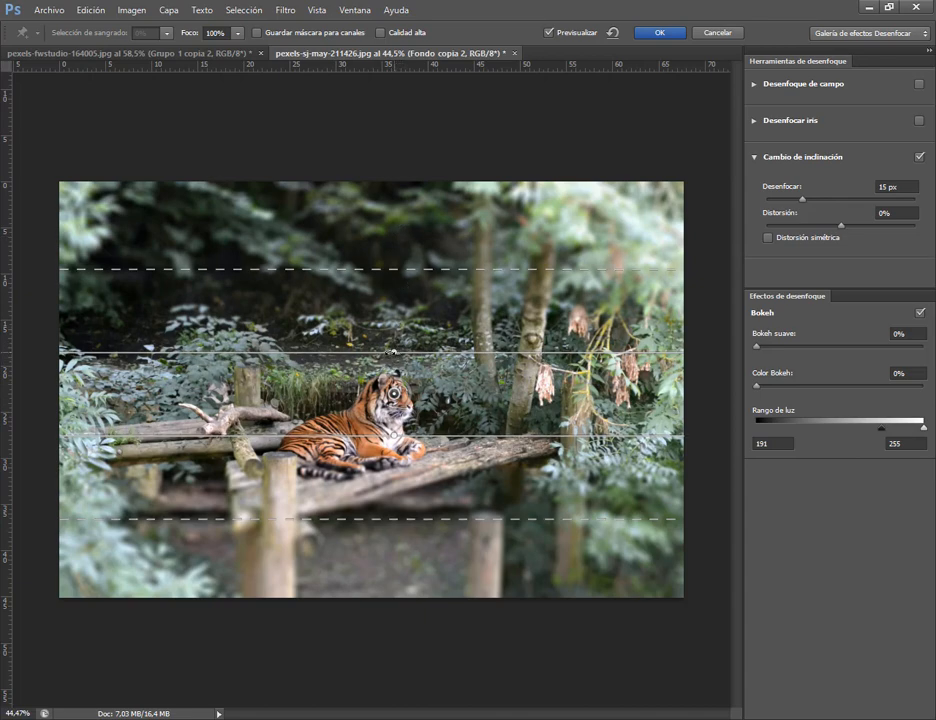
mouse_move(390, 352)
mouse_down()
mouse_move(388, 334)
mouse_move(415, 369)
mouse_move(395, 351)
mouse_move(393, 364)
mouse_up()
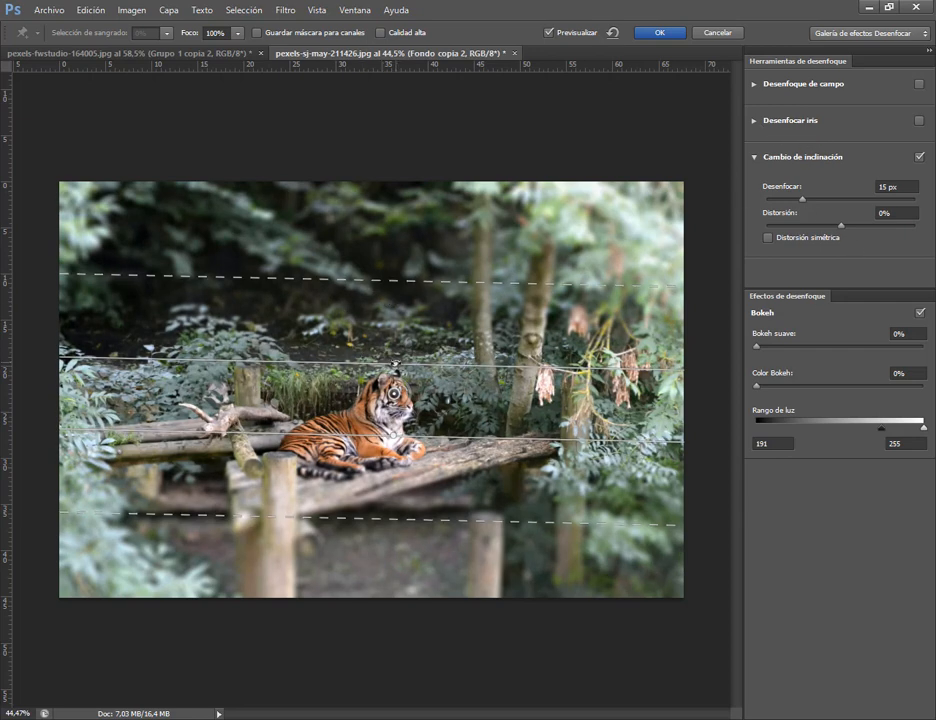
drag(395, 279, 396, 354)
drag(395, 519, 397, 446)
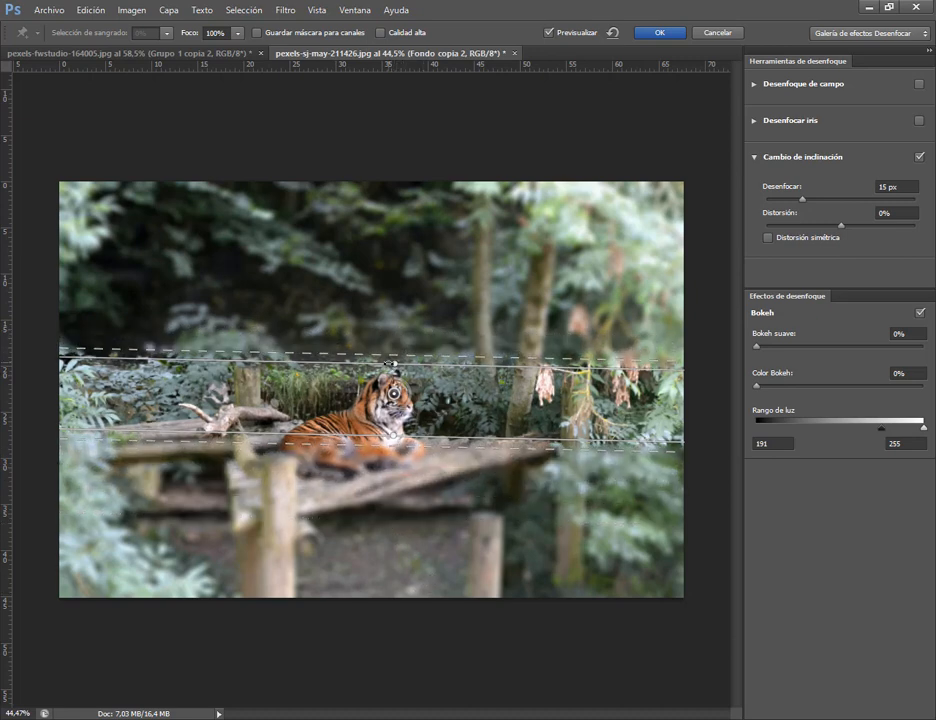
drag(397, 350, 397, 358)
key(h)
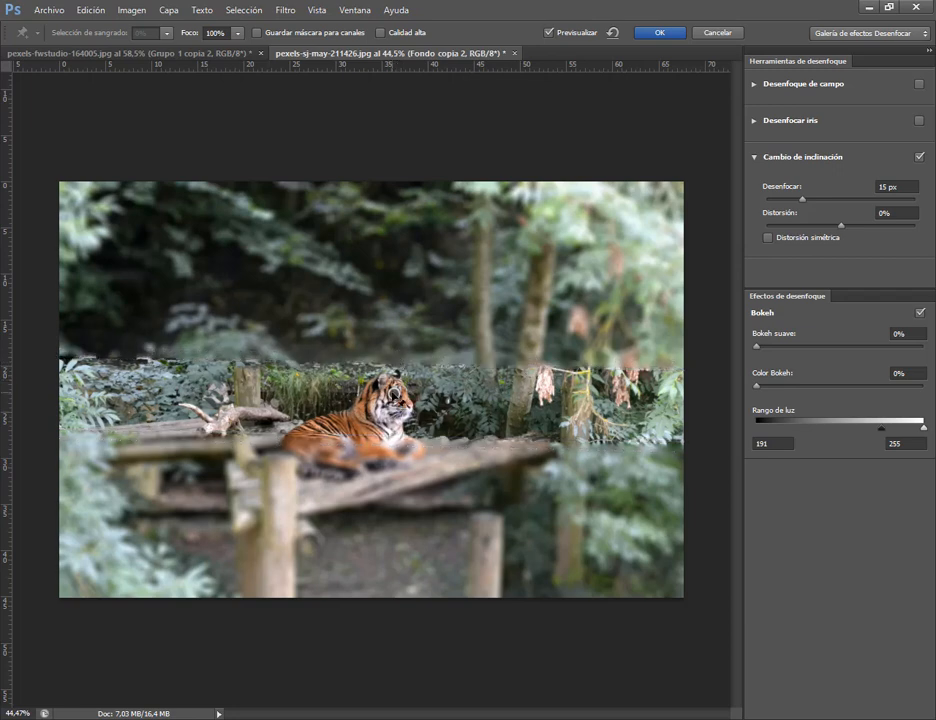
key(h)
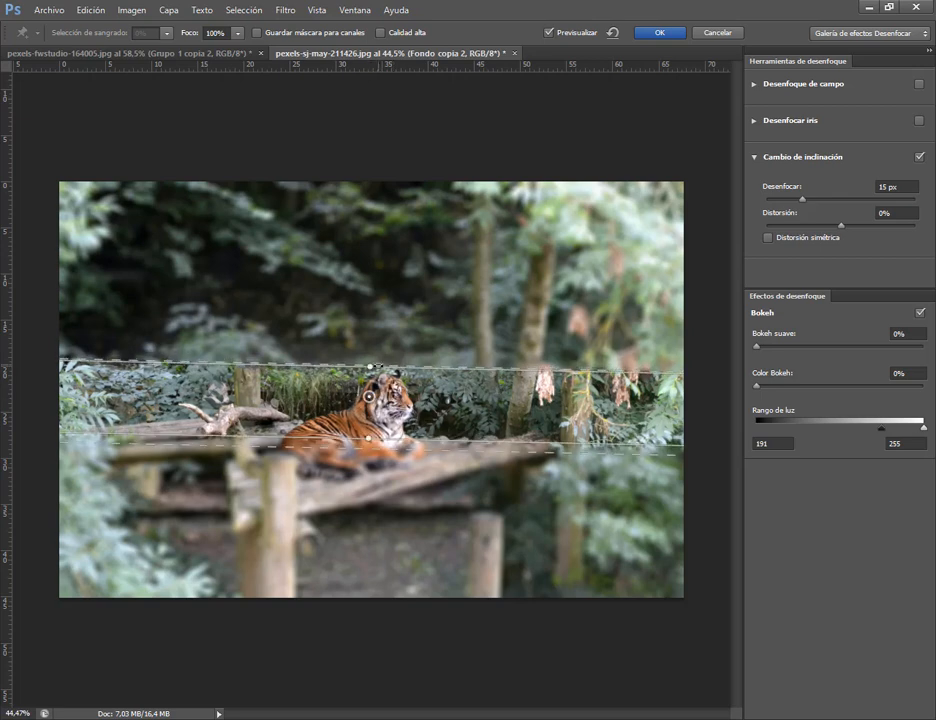
- Widen the tilt-shift blur transitions above and below the tiger and shift the pin slightly lower on its head
drag(383, 360, 383, 290)
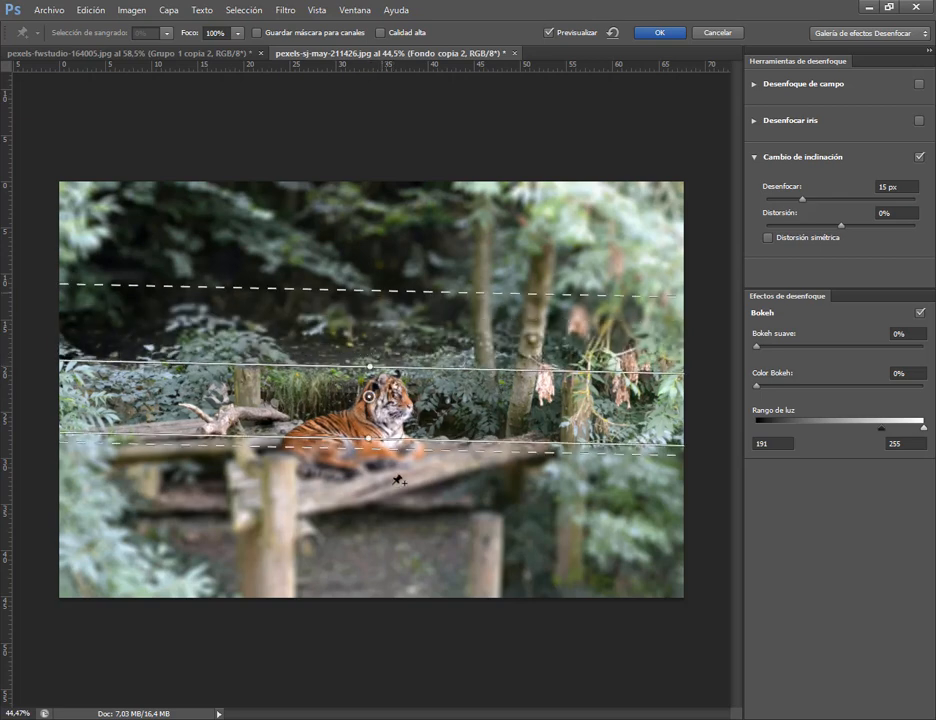
drag(394, 448, 394, 519)
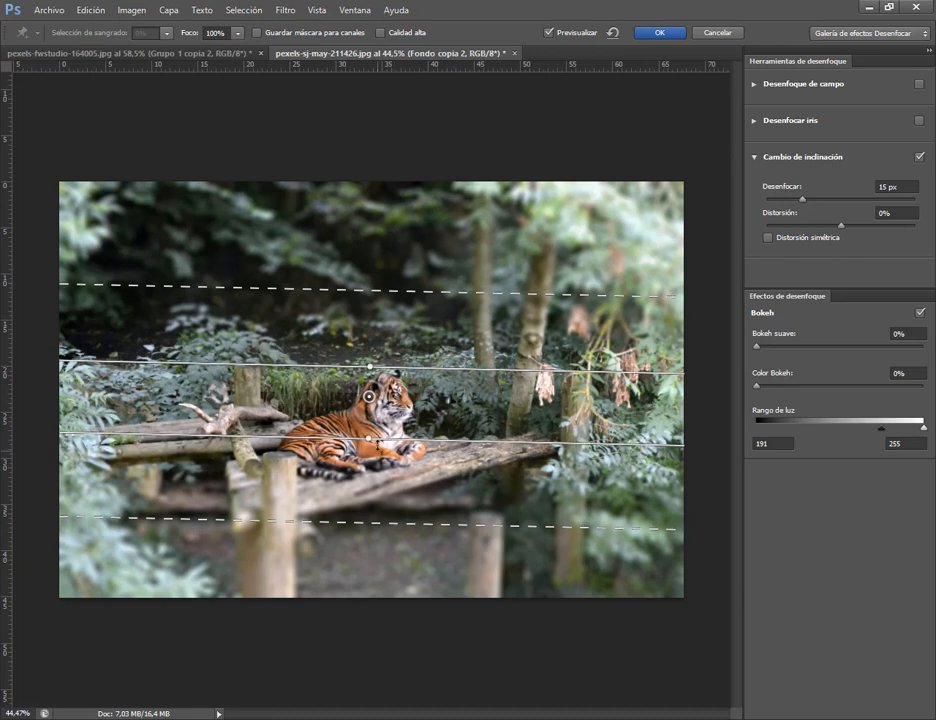
key(h)
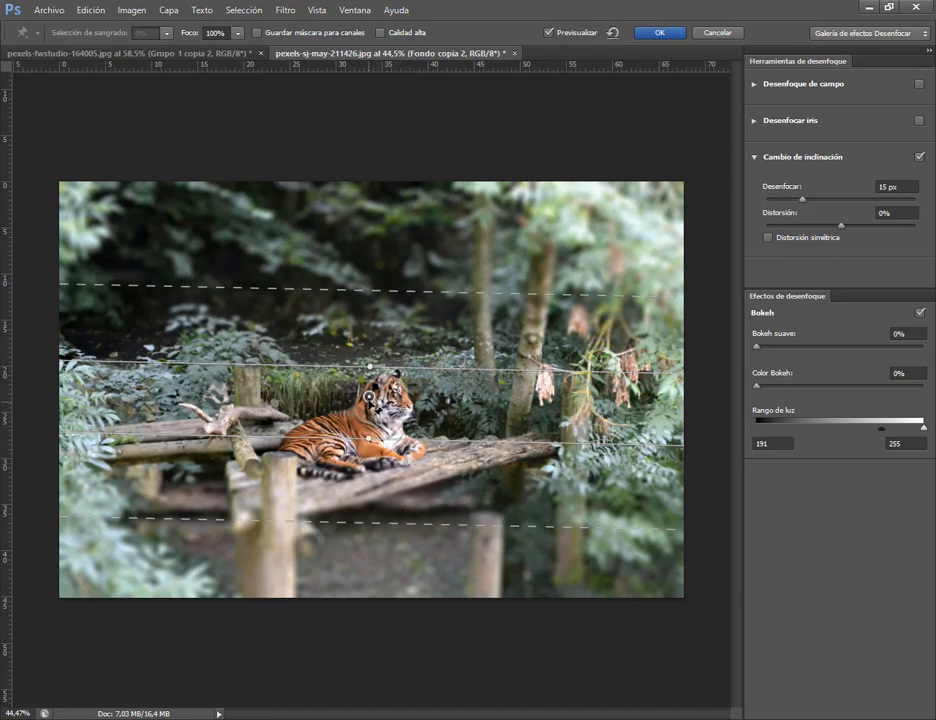
drag(369, 398, 376, 407)
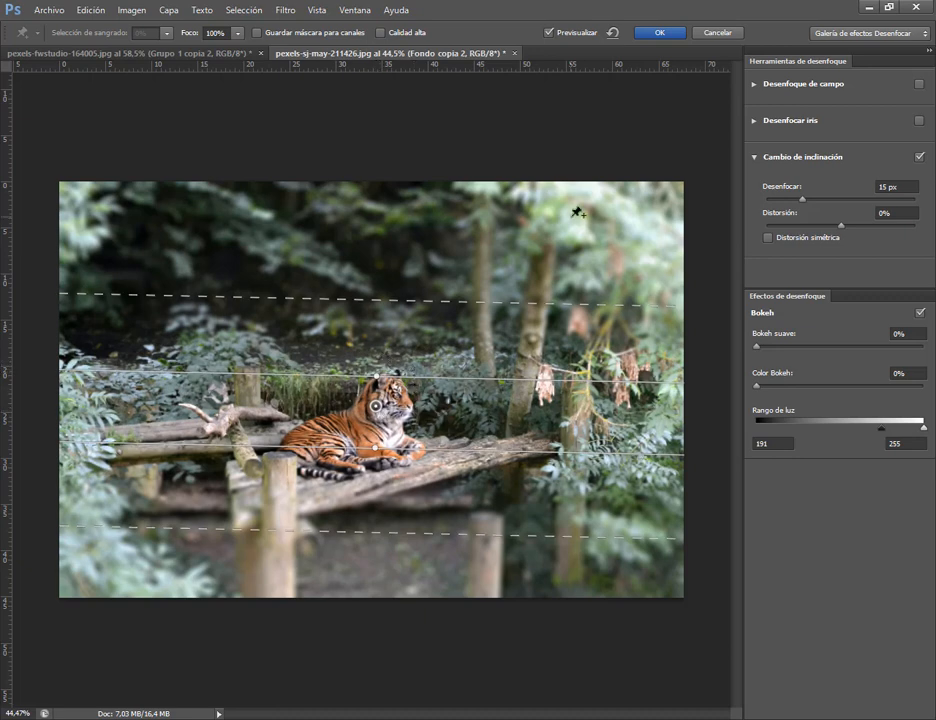
- Add a second tilt-shift pin in the foliage above the tiger and narrow its lower blur transition
click(540, 222)
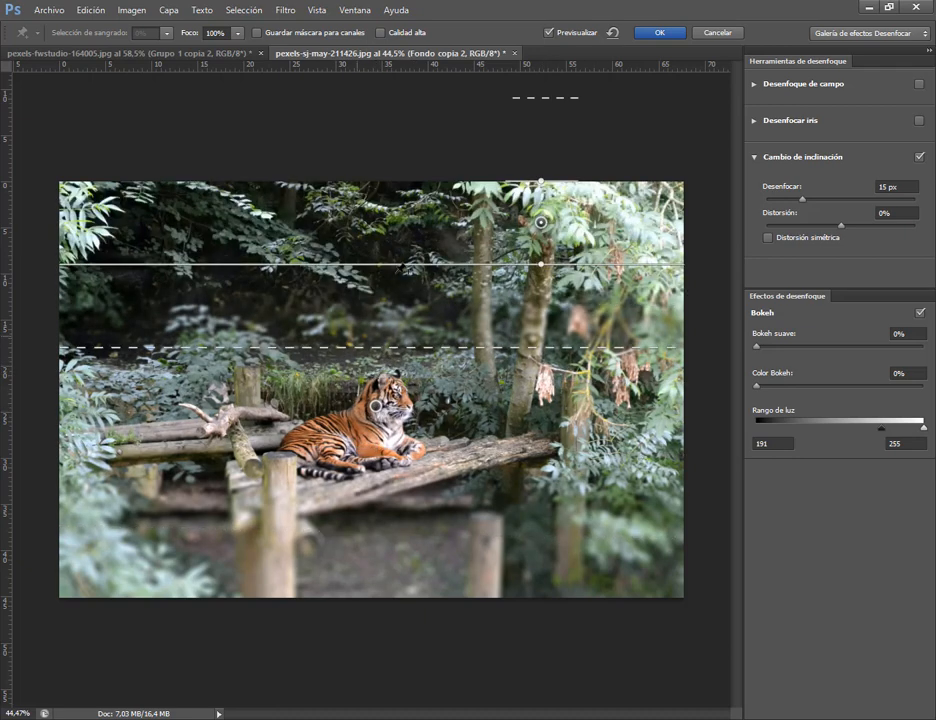
drag(540, 222, 388, 261)
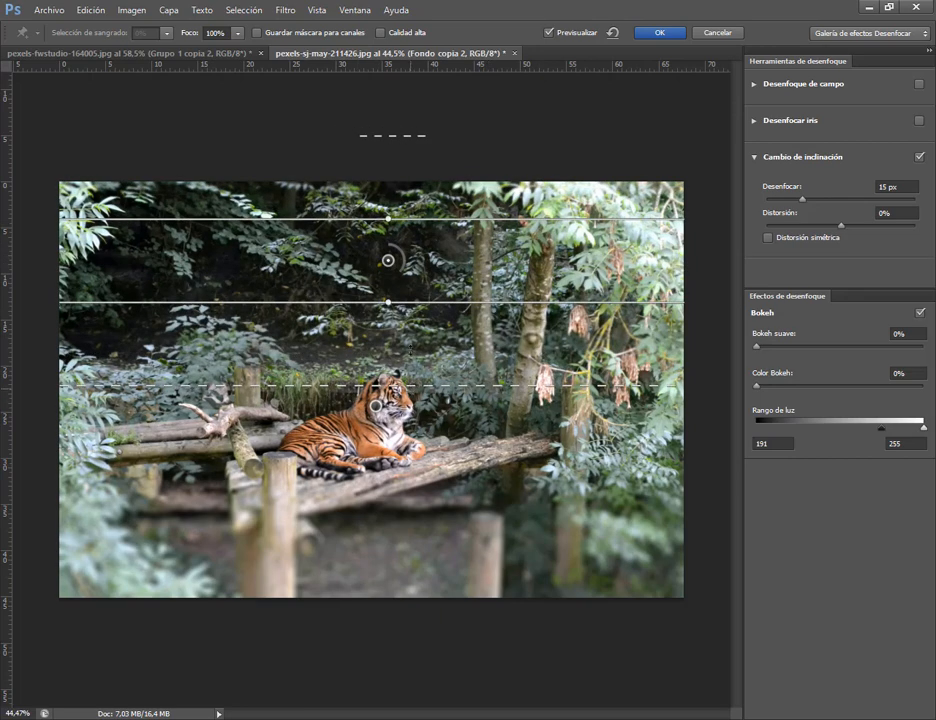
drag(388, 384, 388, 339)
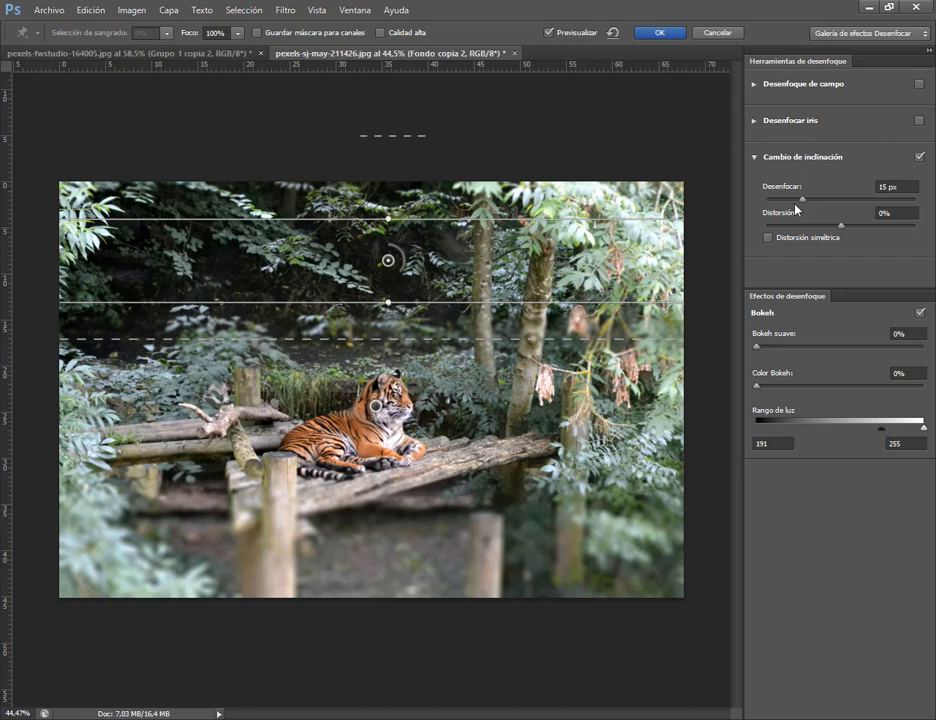
- Raise the tilt-shift blur to 45 px, keep only one pin centered on the tiger, and discard the blur gallery effects
drag(801, 205, 829, 202)
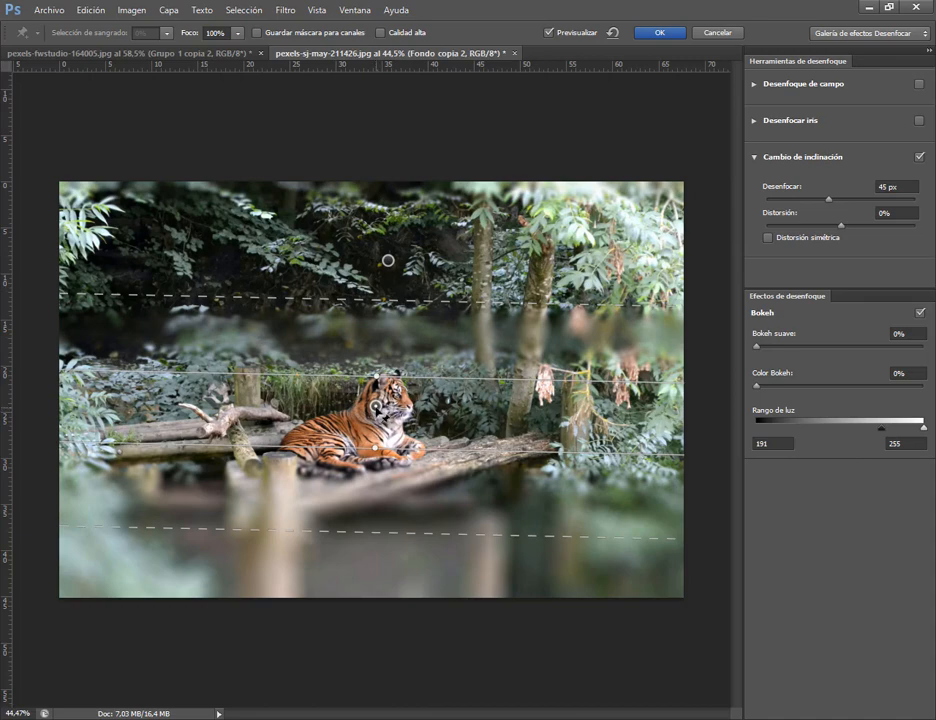
key(Return)
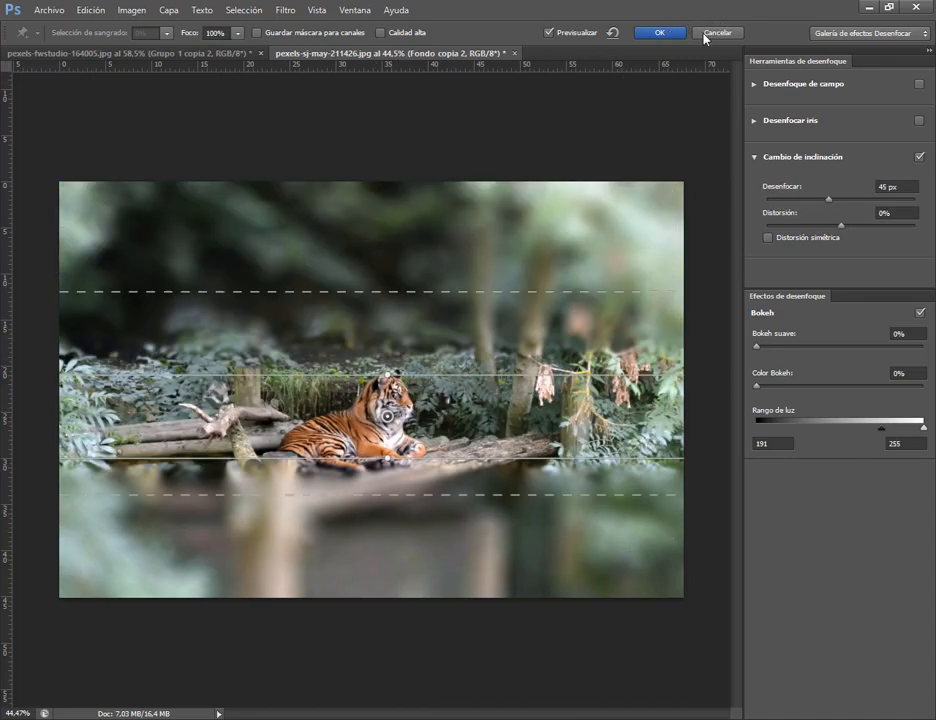
click(704, 35)
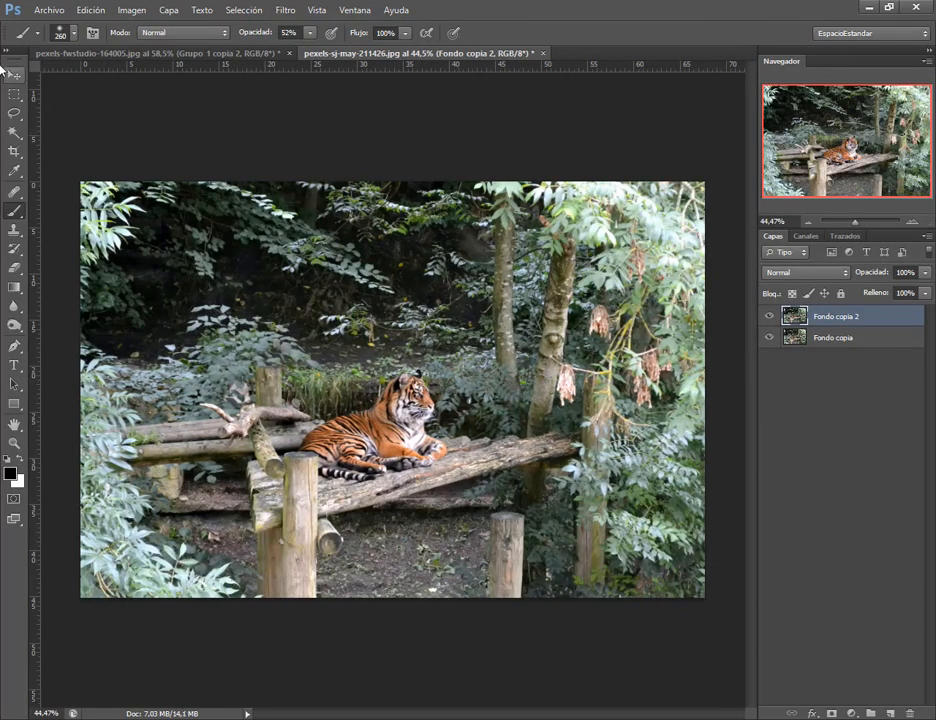
- Close Photoshop CS6, discarding the changes in both open documents
key(v)
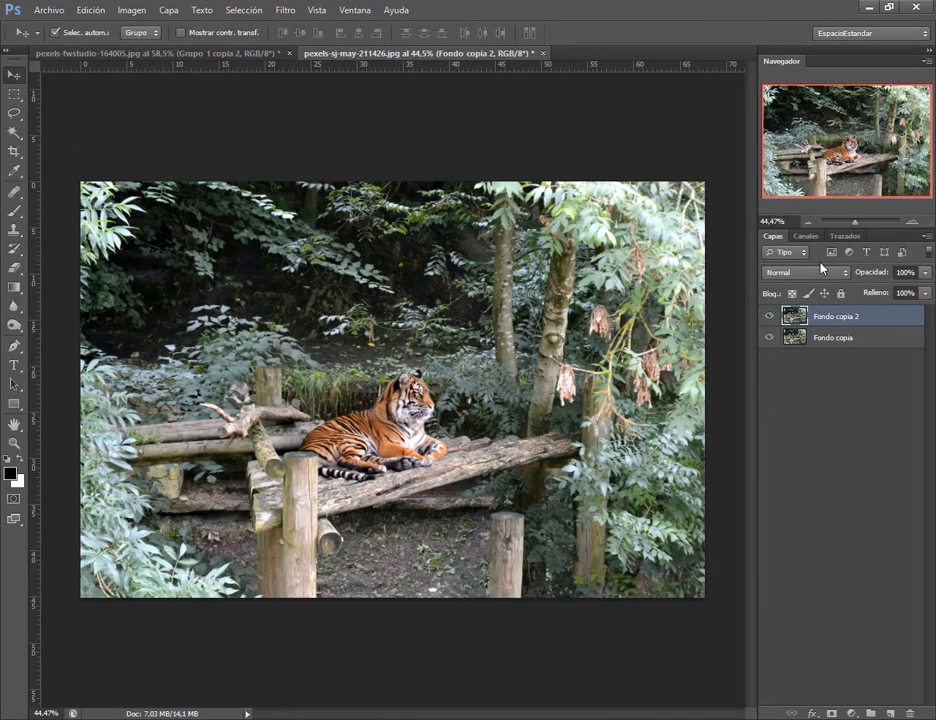
click(914, 7)
click(424, 265)
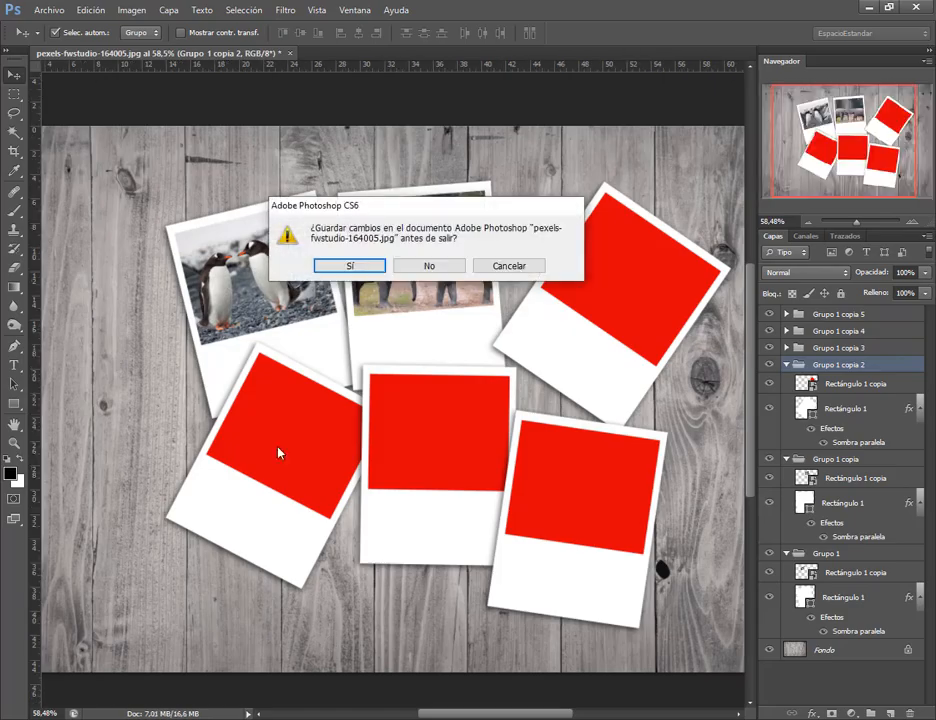
click(428, 265)
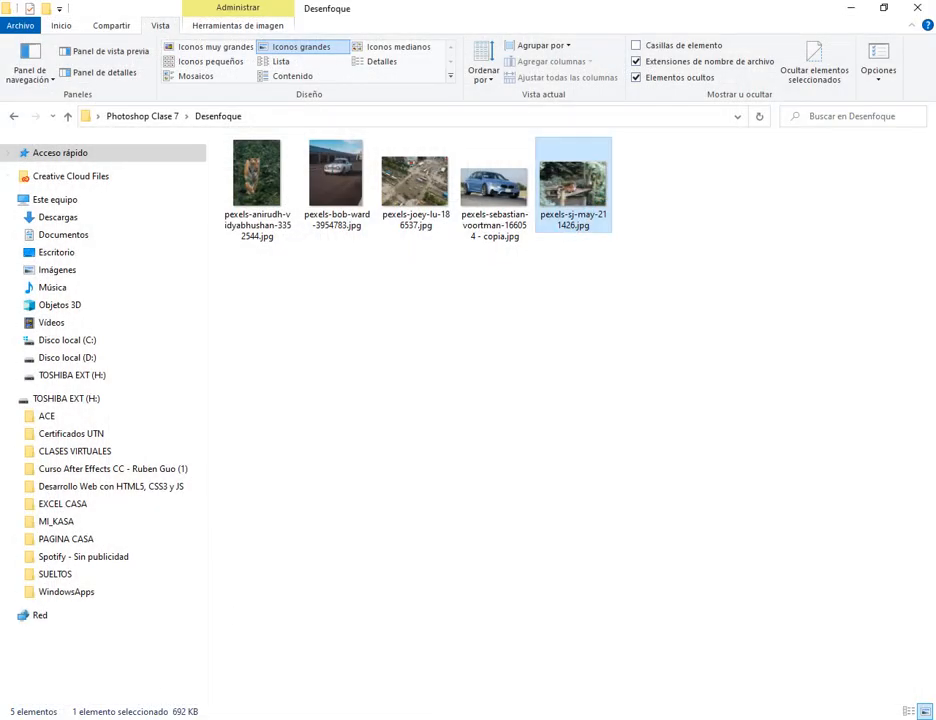
- Search the computer for Photoshop and launch Adobe Photoshop 2021
click(148, 712)
text(ph)
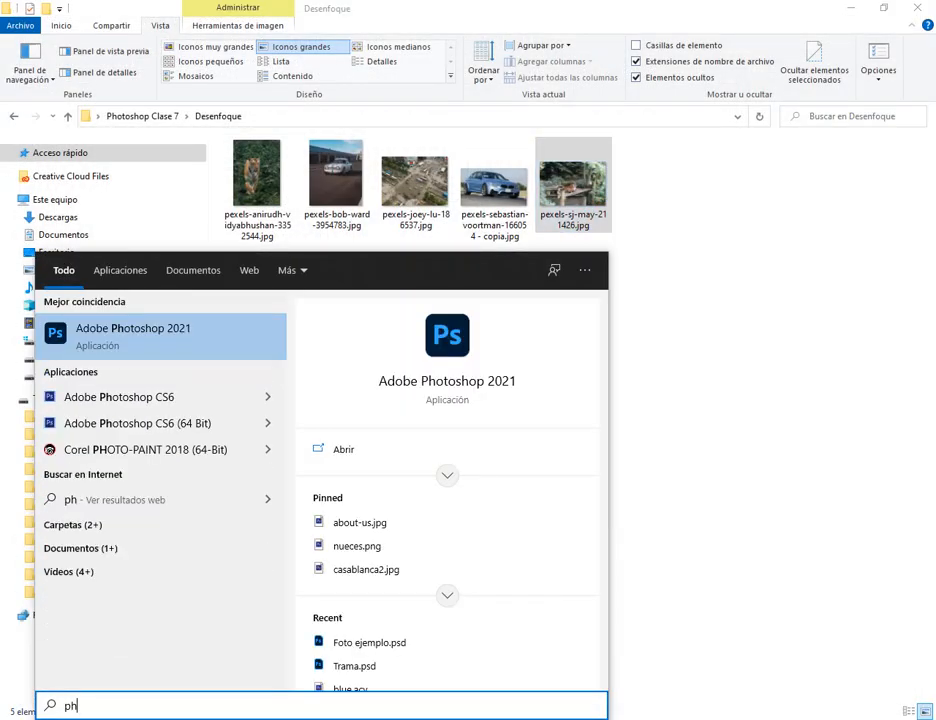
click(195, 345)
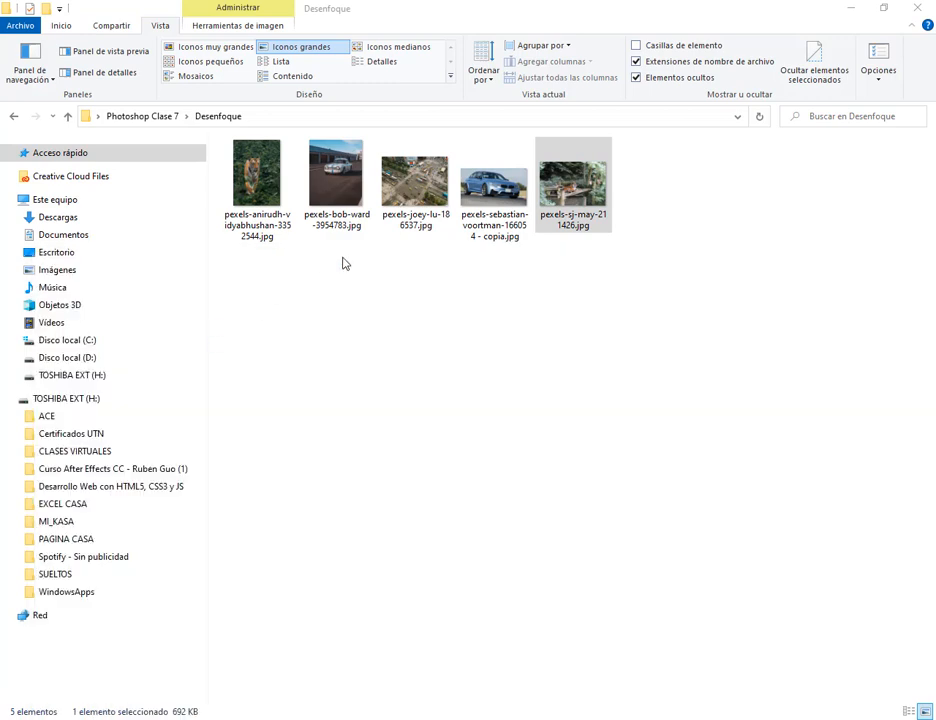
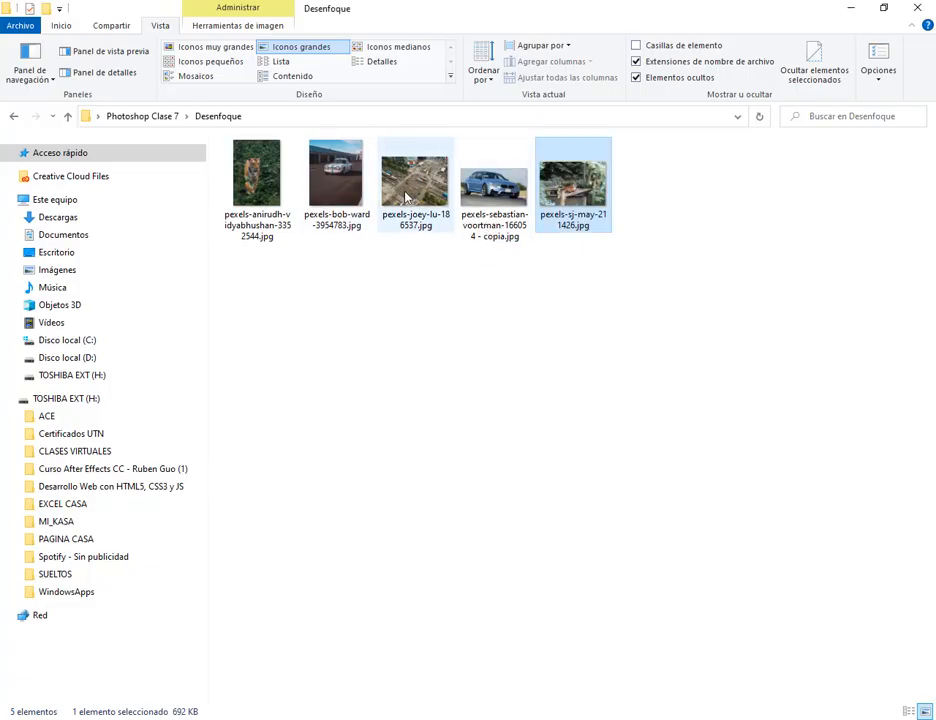
- Open the aerial street-intersection photo from the Desenfoque folder in Photoshop 2021
drag(415, 185, 553, 434)
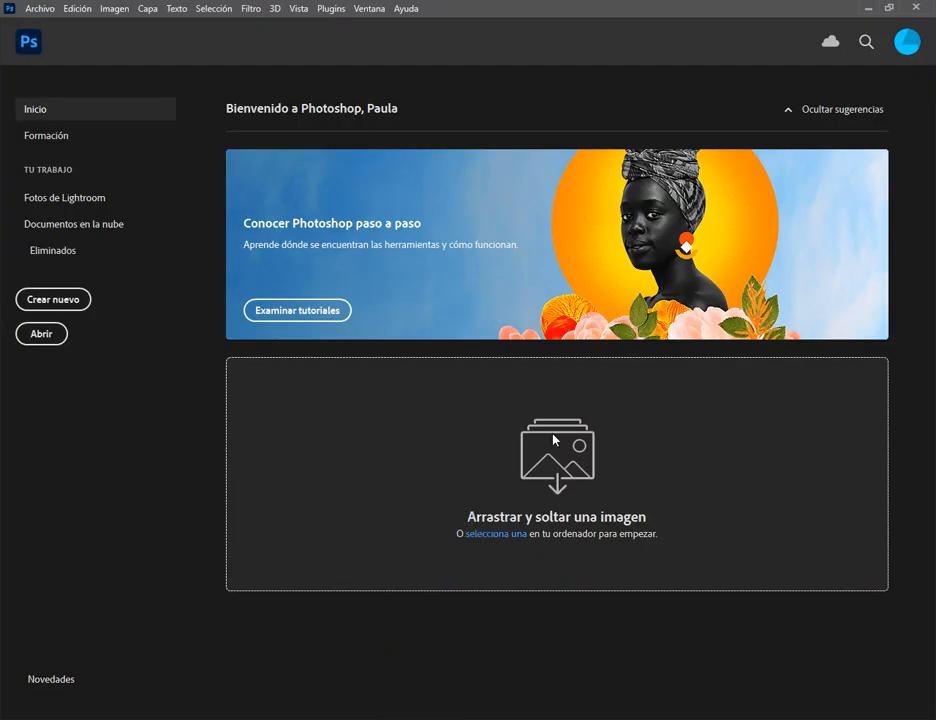
click(537, 342)
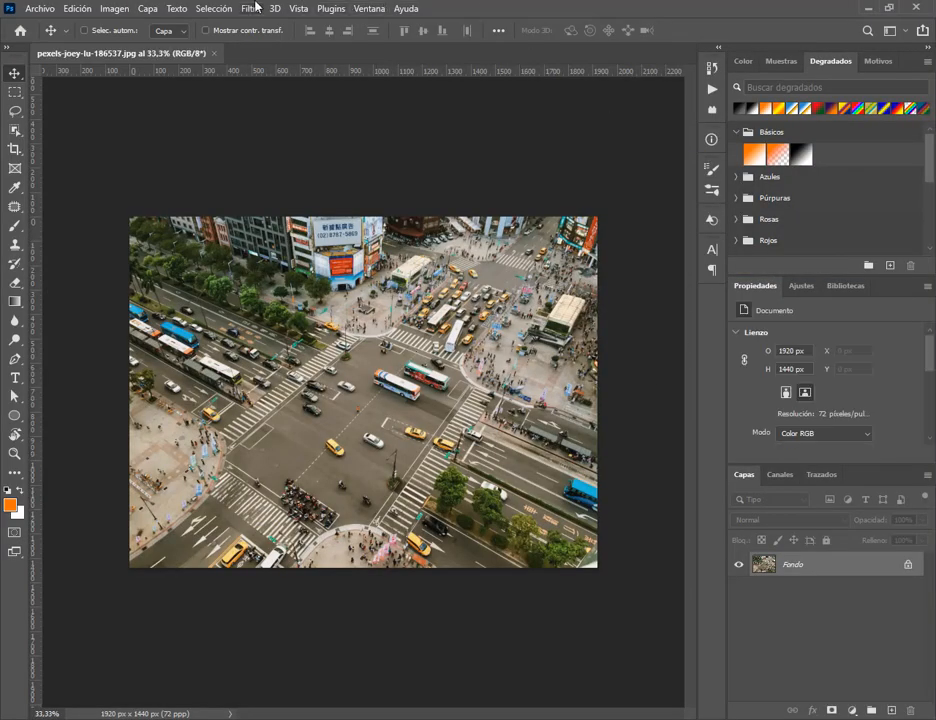
click(257, 8)
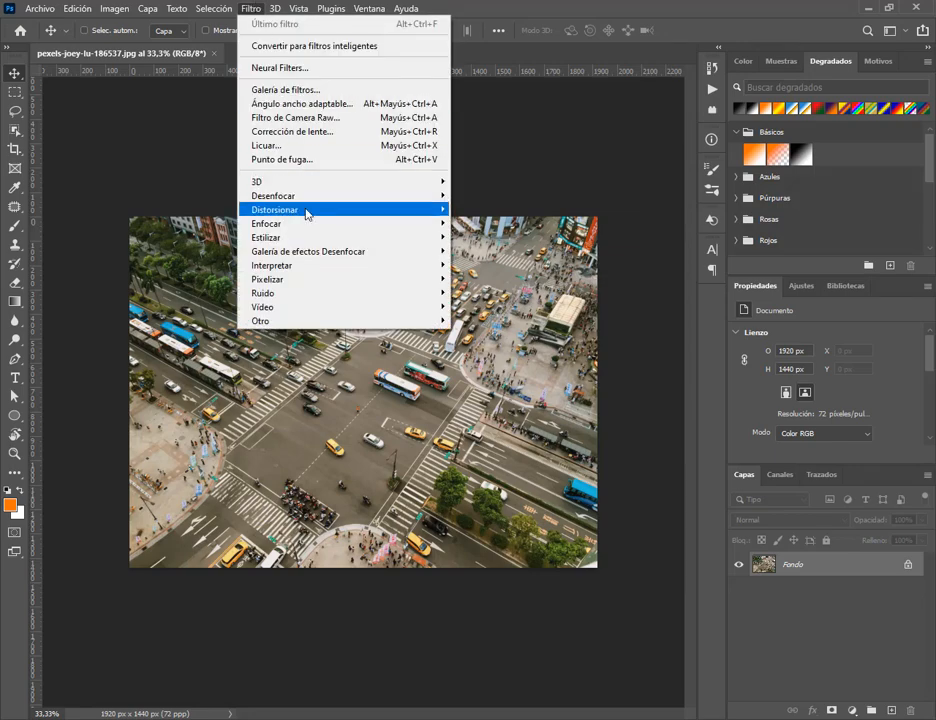
mouse_move(315, 196)
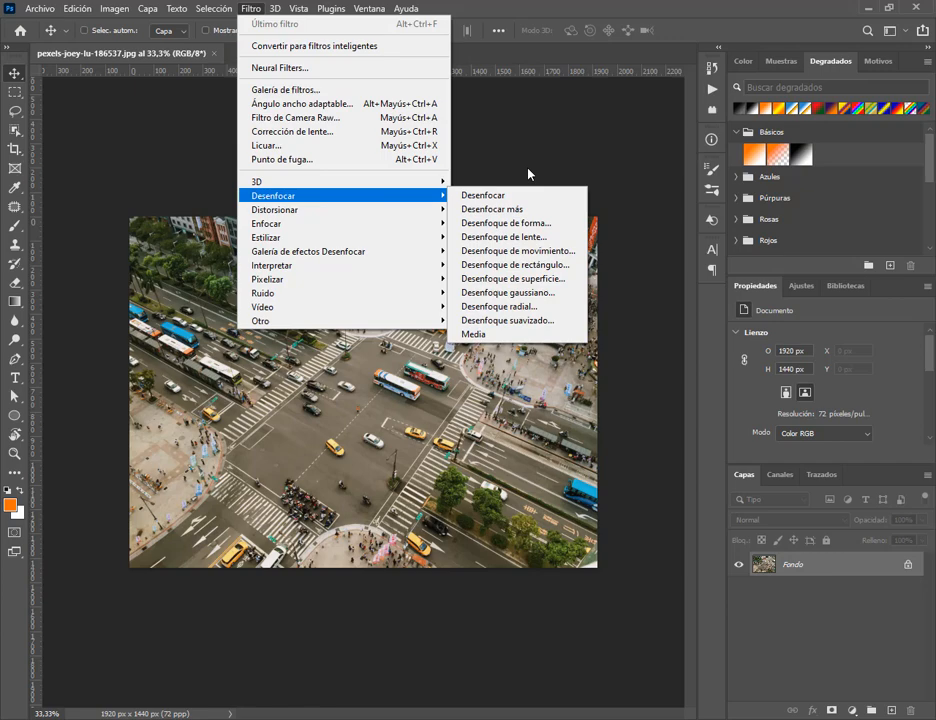
mouse_move(283, 257)
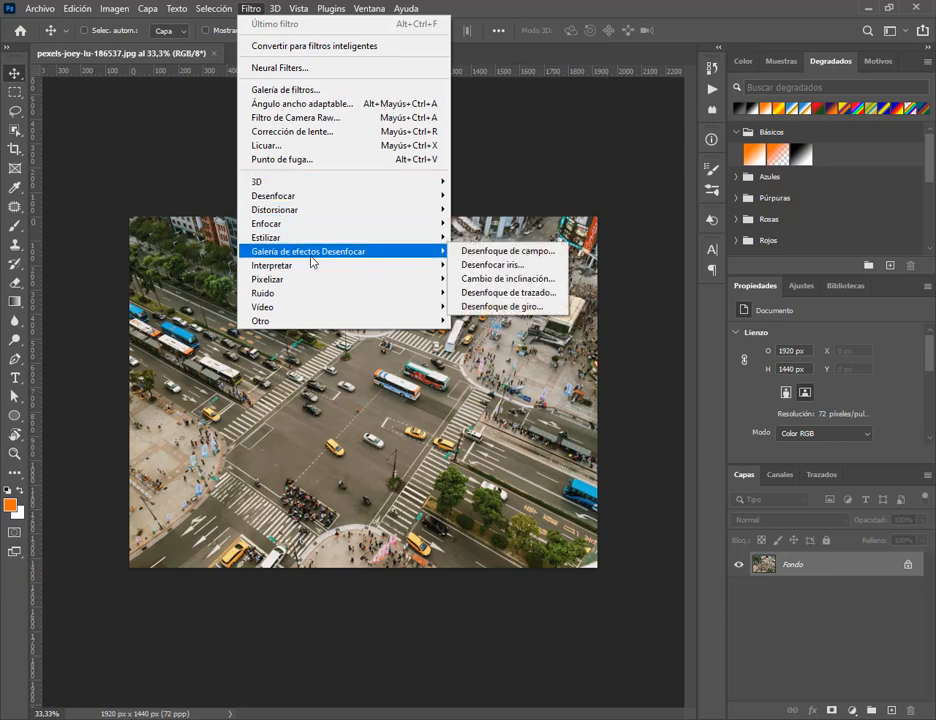
- Unlock the street-intersection photo's background layer and duplicate it
click(908, 565)
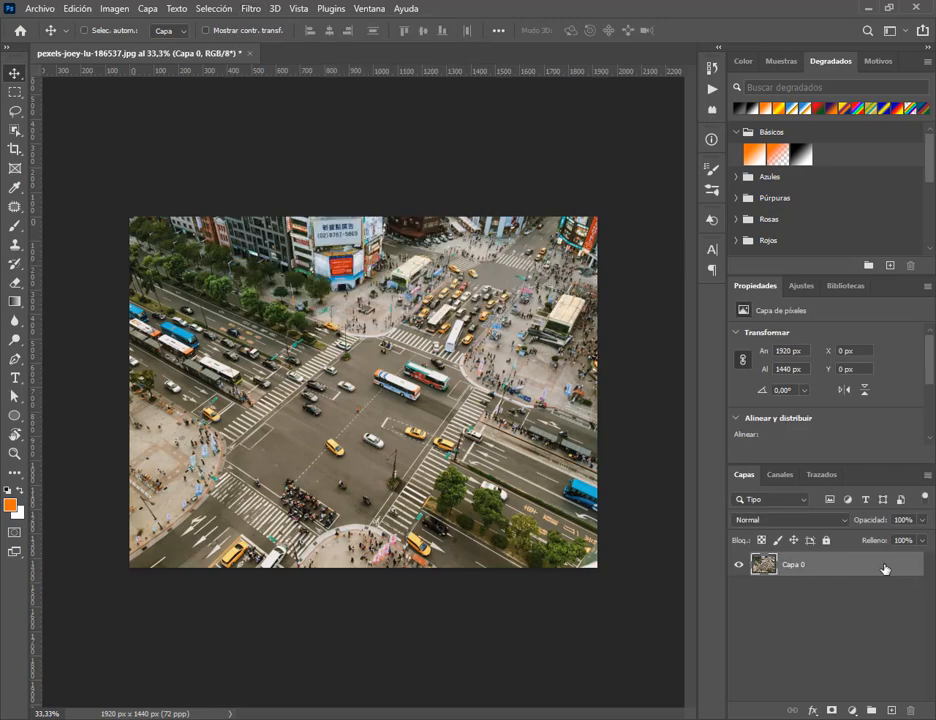
drag(870, 566, 891, 710)
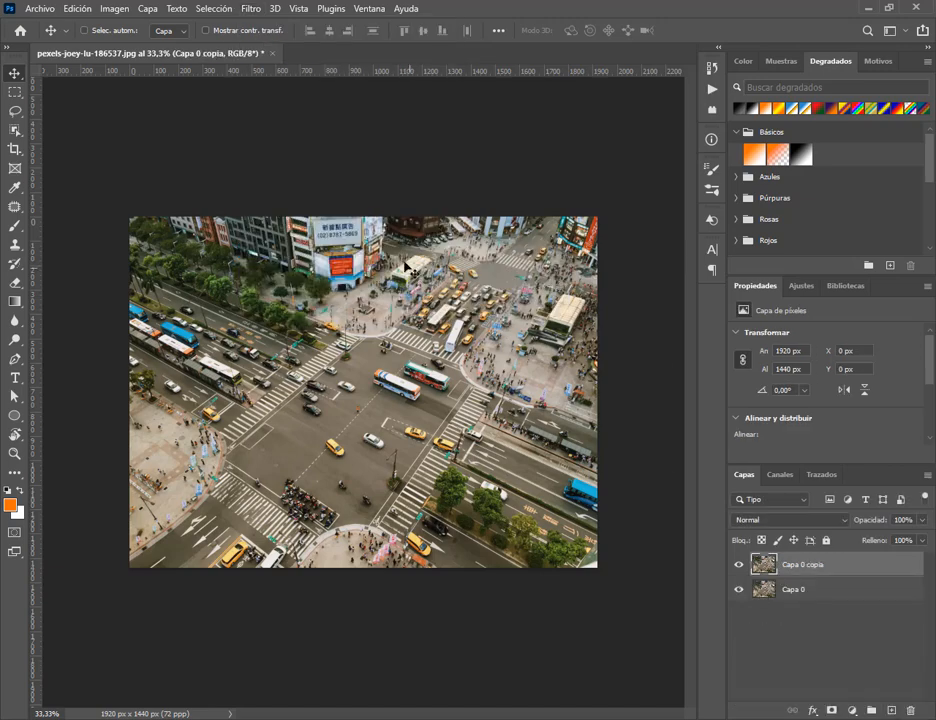
click(257, 12)
mouse_move(361, 252)
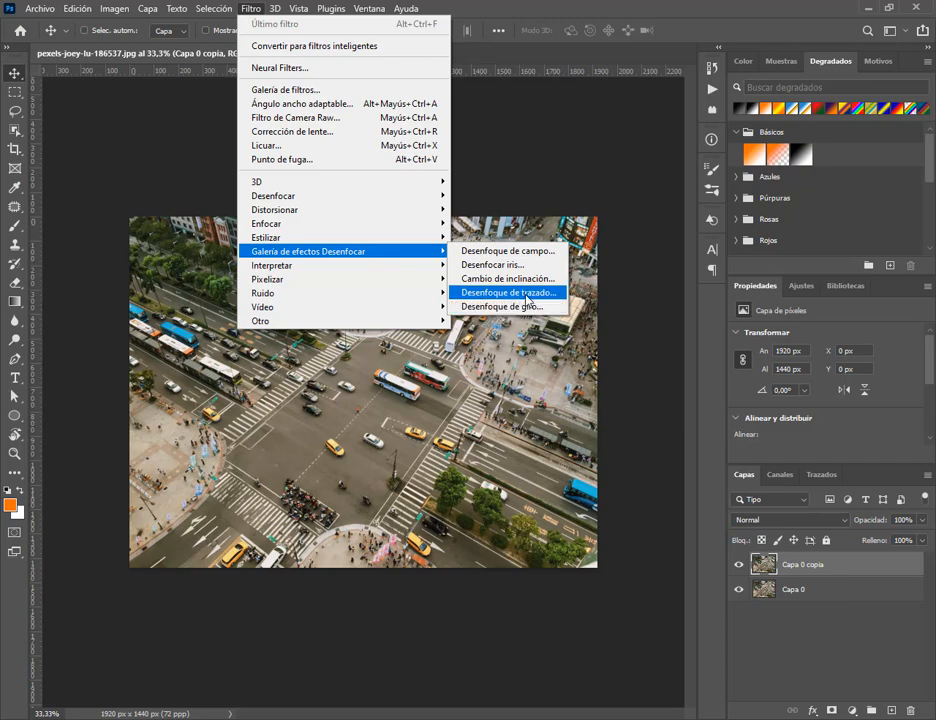
click(507, 293)
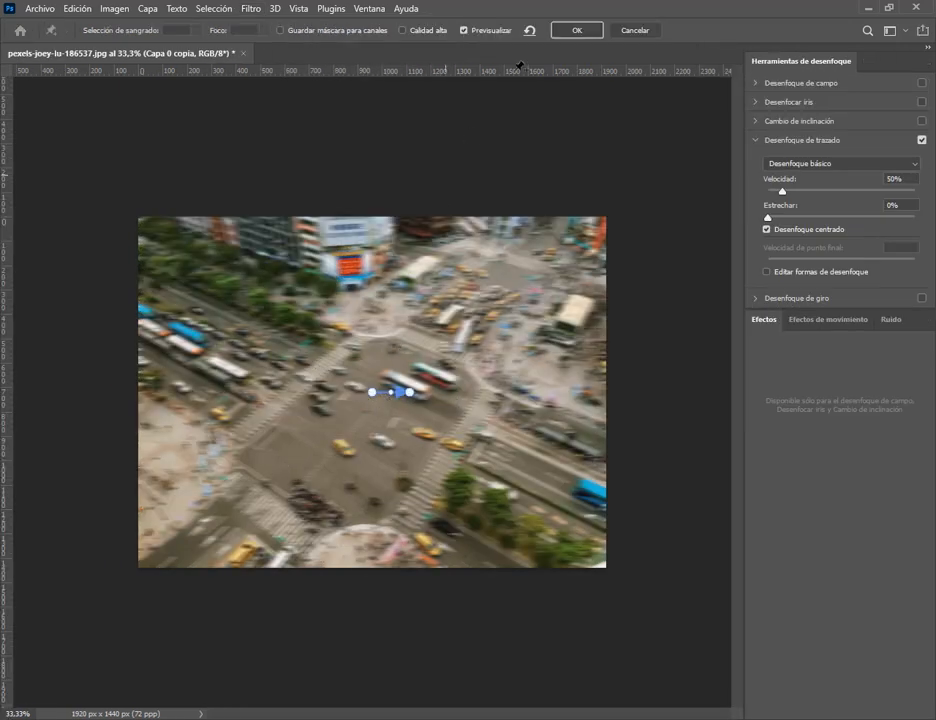
click(648, 32)
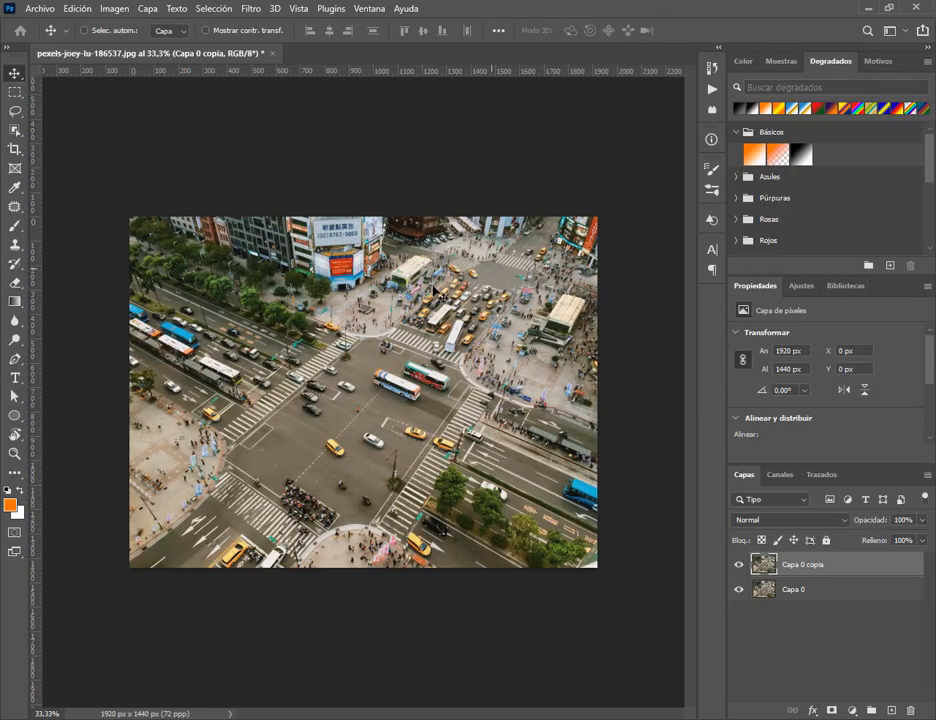
- Open the white race-car photo from the Desenfoque folder as a separate Photoshop document and duplicate its background layer
key(alt+Tab)
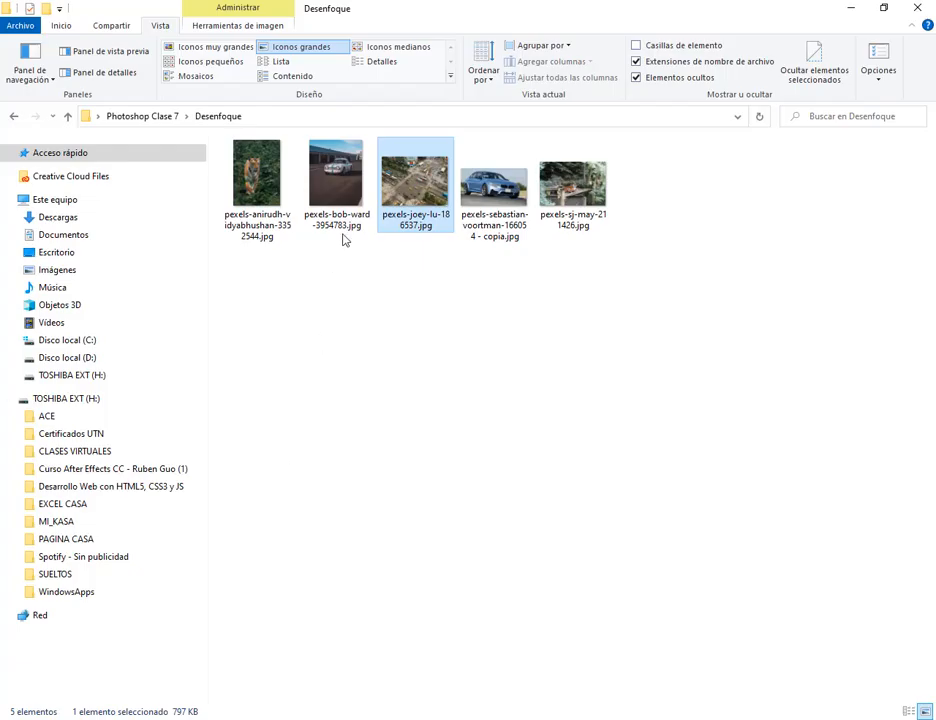
drag(338, 190, 451, 55)
click(521, 343)
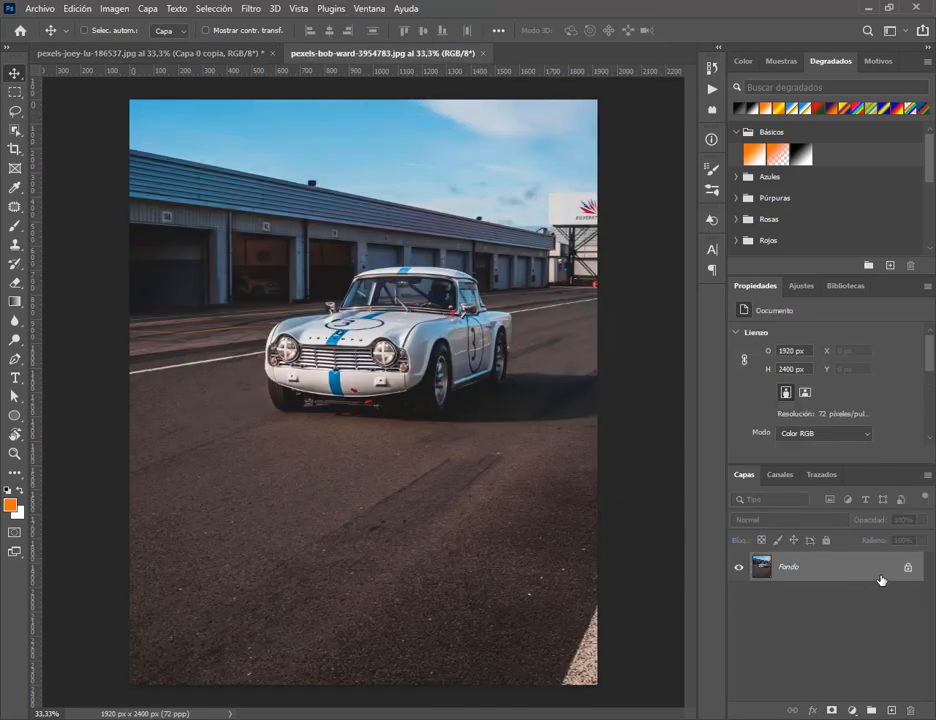
drag(880, 580, 891, 710)
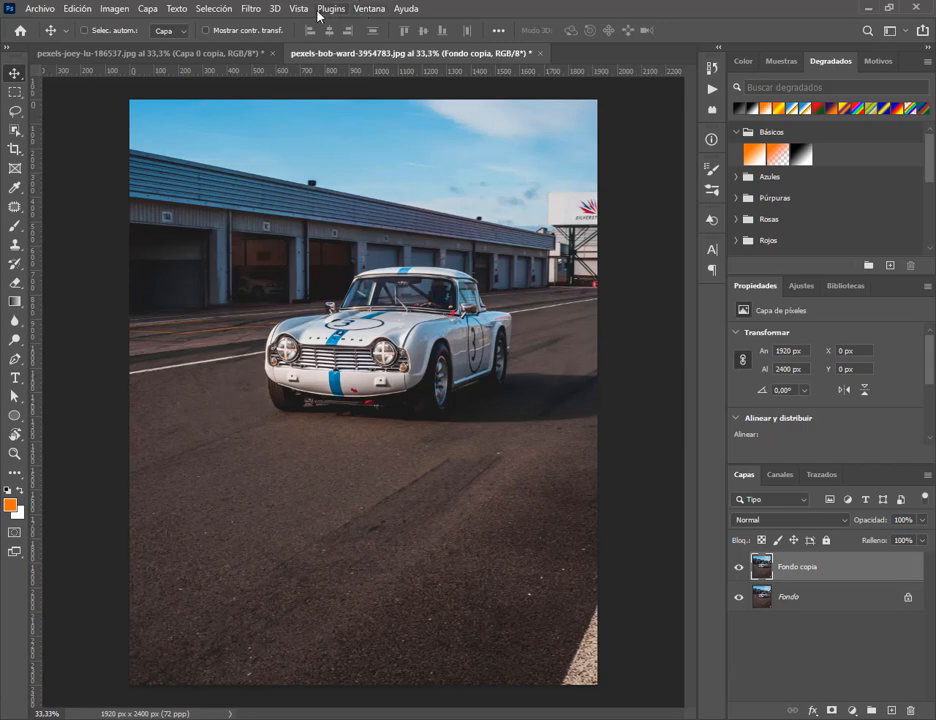
- Start a Path Blur on the duplicated car layer, stretch its path from the front bumper up toward the billboard, and set the speed to 100%
click(250, 8)
mouse_move(330, 251)
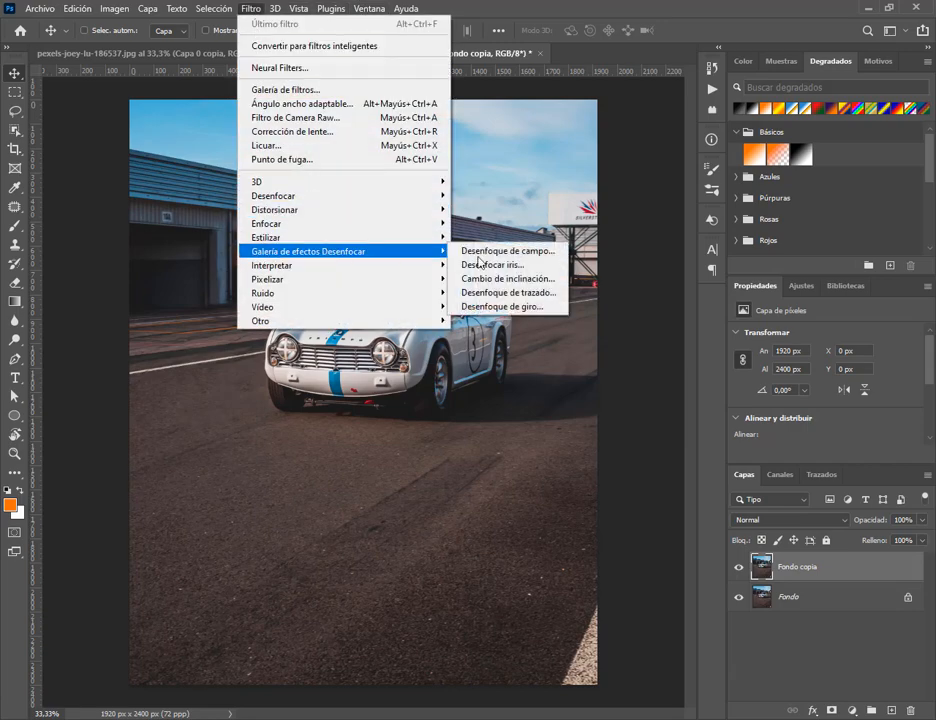
click(510, 292)
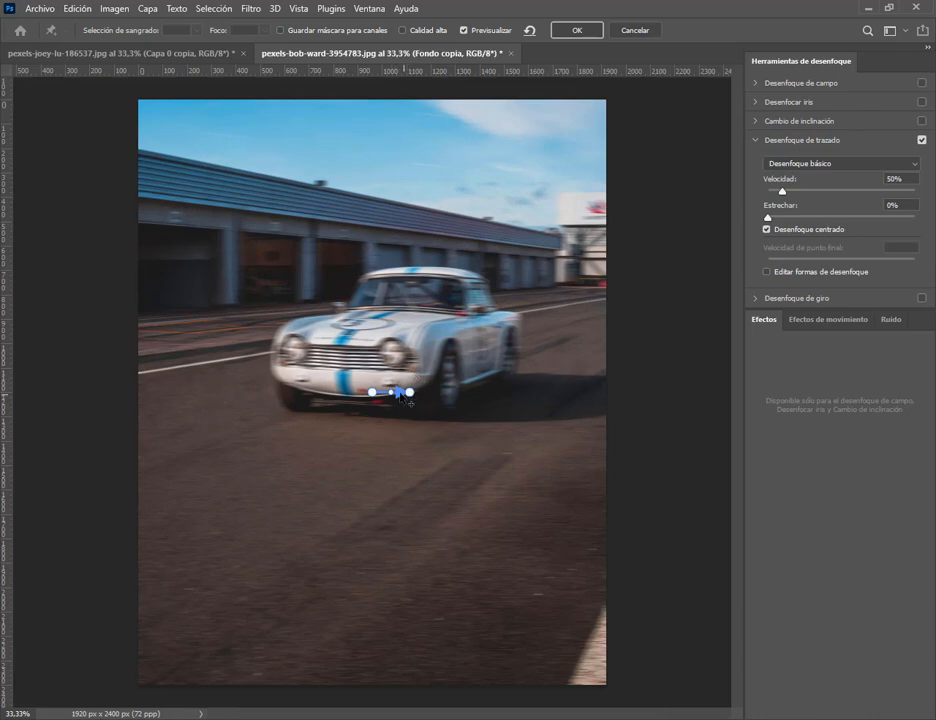
mouse_move(410, 392)
mouse_down()
mouse_move(449, 394)
mouse_move(472, 488)
mouse_move(514, 268)
mouse_move(546, 284)
mouse_move(555, 273)
mouse_up()
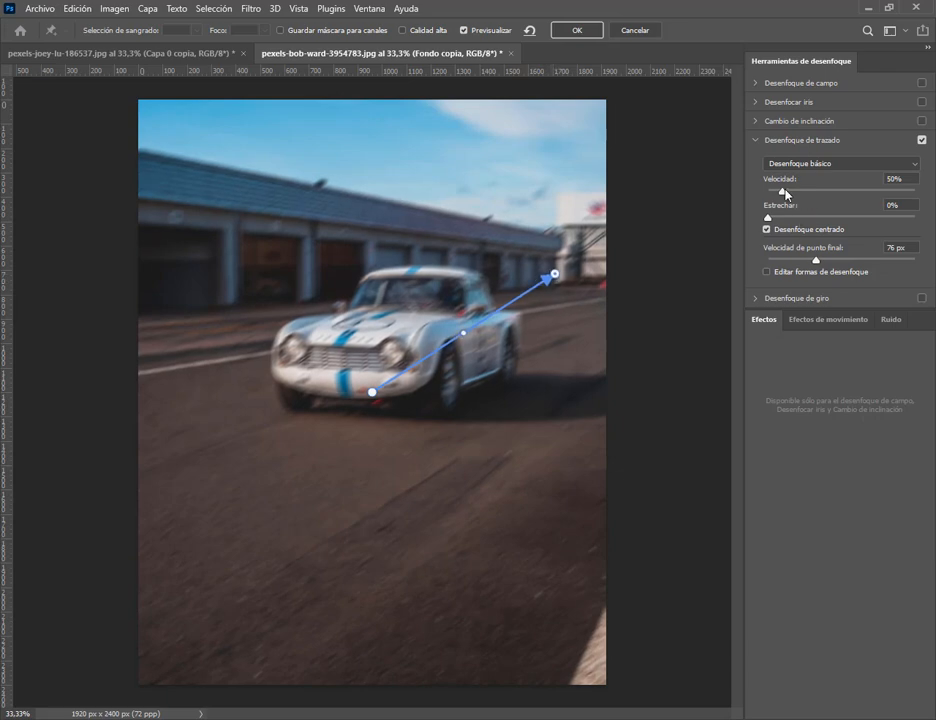
drag(787, 195, 798, 192)
- Reposition the blur path so it runs from the asphalt in front of the car up to its front bumper
mouse_move(555, 275)
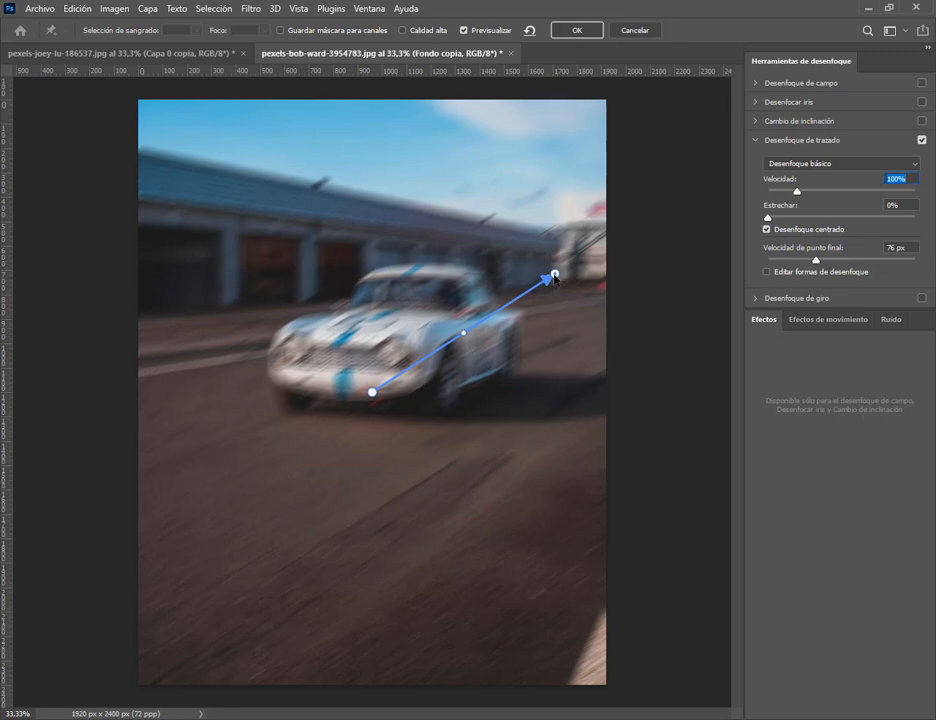
drag(555, 275, 587, 275)
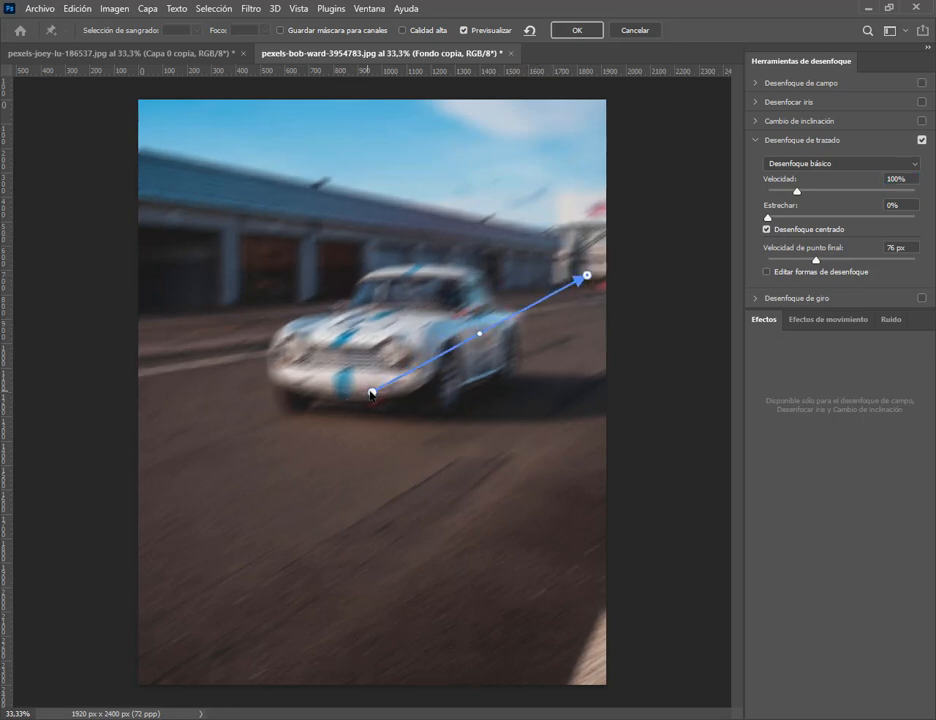
drag(372, 392, 199, 470)
drag(587, 275, 399, 372)
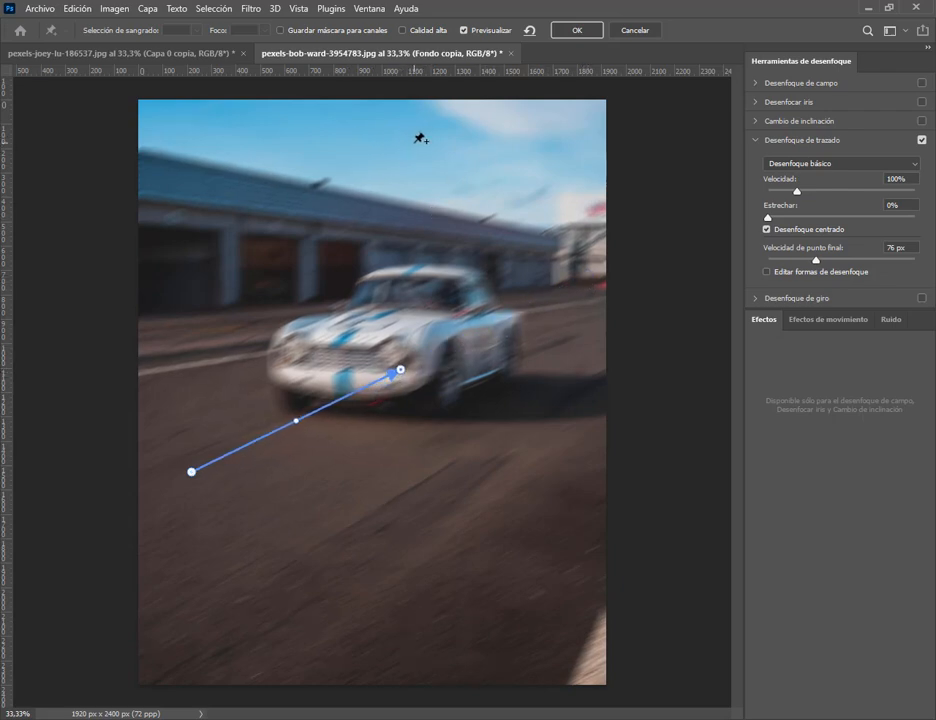
- Add two straight blur paths, one from the sky down to the garages and one diagonally across the foreground asphalt
click(413, 139)
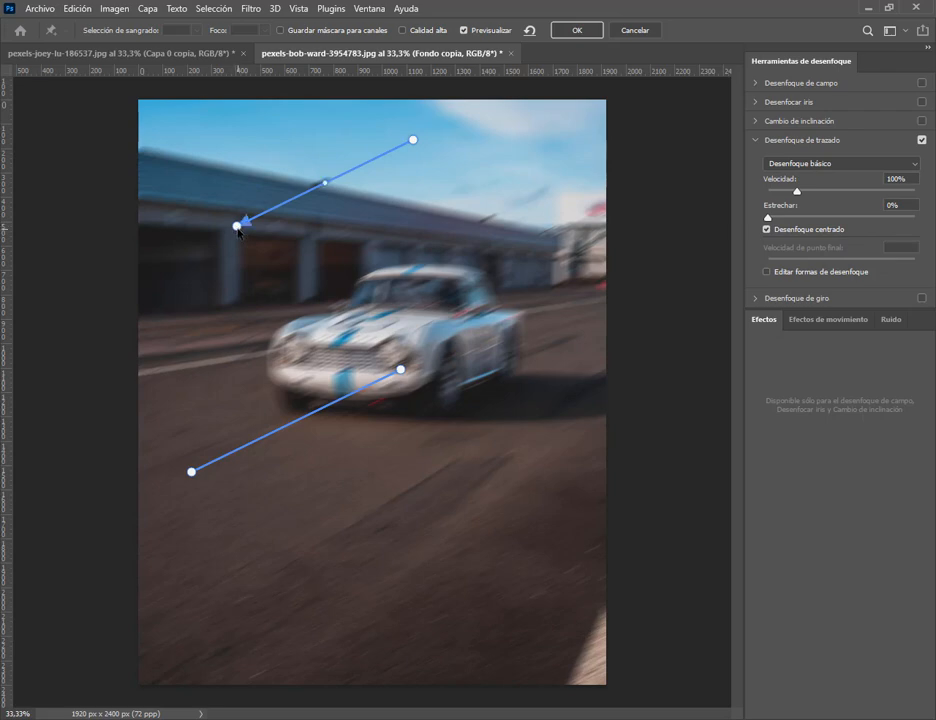
drag(237, 227, 190, 219)
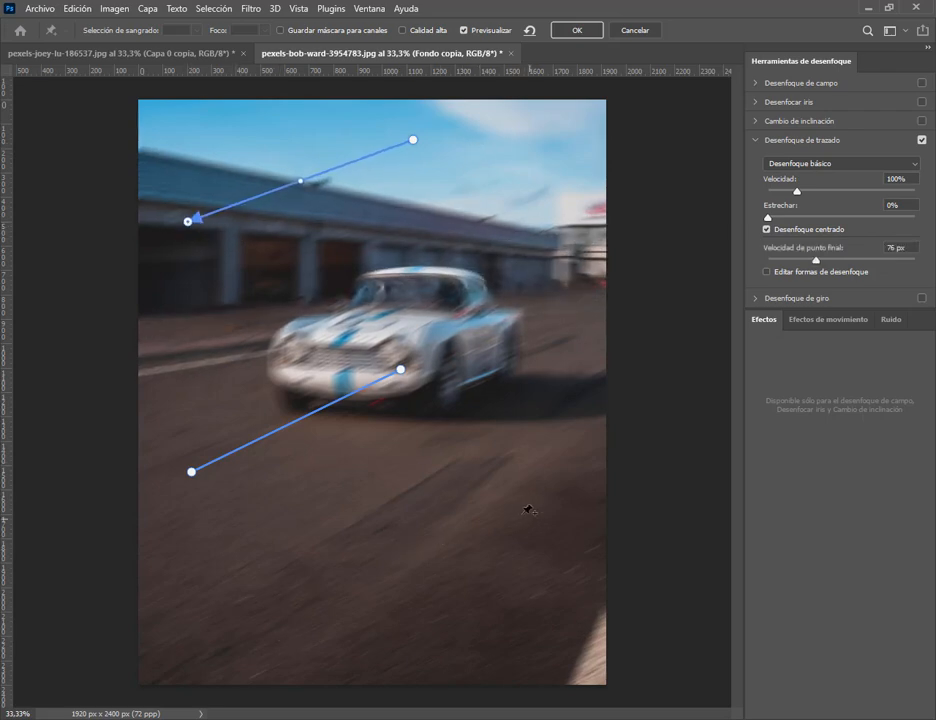
mouse_move(587, 487)
mouse_down()
mouse_move(338, 622)
mouse_move(317, 649)
mouse_up()
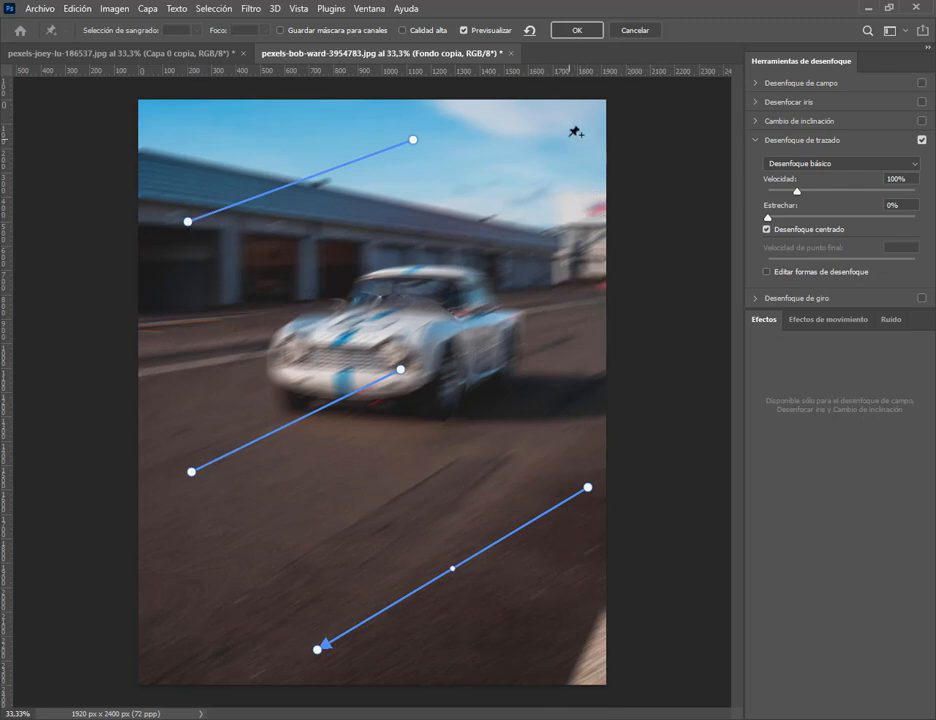
- Draw a wavy multi-point blur path from the sky above the billboard, behind and over the car's roof, past its headlight to the garages
mouse_move(566, 146)
mouse_down()
mouse_move(587, 194)
mouse_move(583, 349)
mouse_move(522, 403)
mouse_move(543, 343)
mouse_move(577, 336)
mouse_move(568, 370)
mouse_move(554, 372)
mouse_move(548, 292)
mouse_move(571, 346)
mouse_move(443, 232)
mouse_move(405, 372)
mouse_move(396, 302)
mouse_move(447, 283)
mouse_move(450, 212)
mouse_move(445, 270)
mouse_up()
click(437, 255)
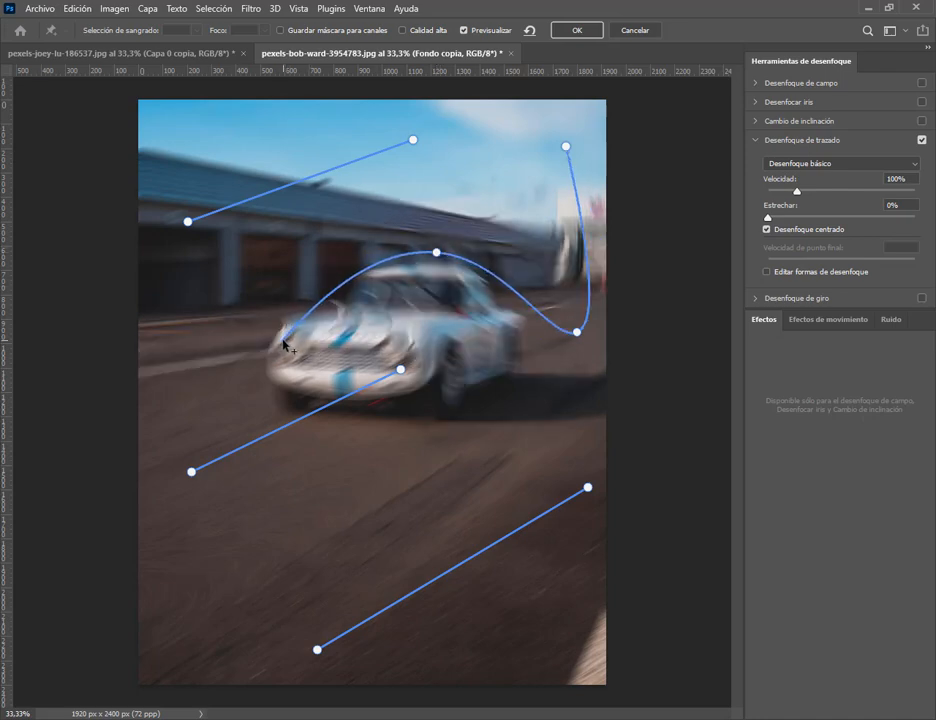
click(284, 340)
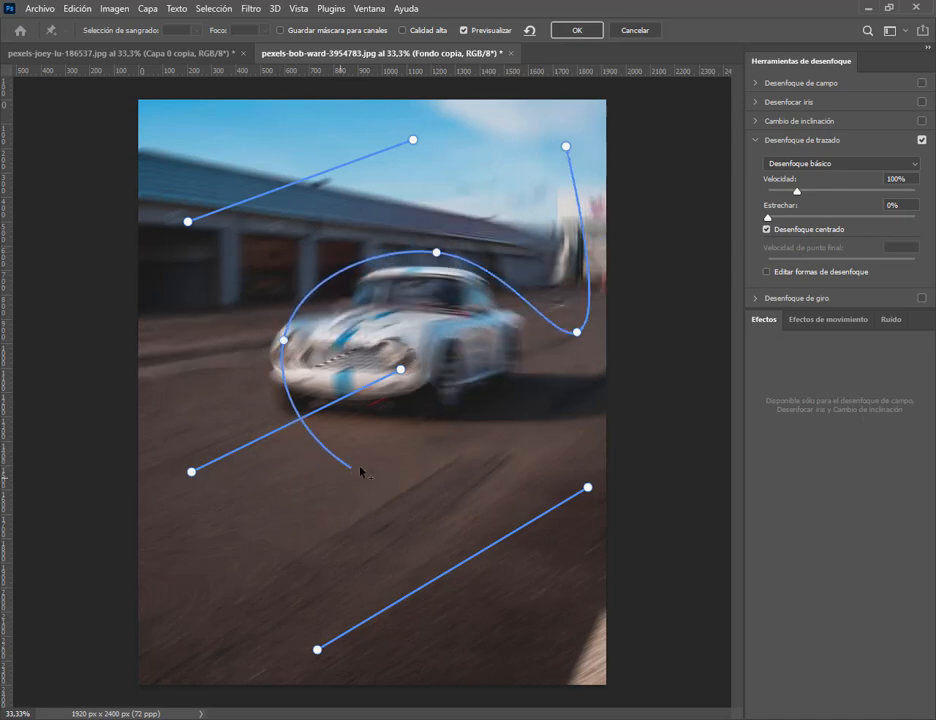
click(190, 281)
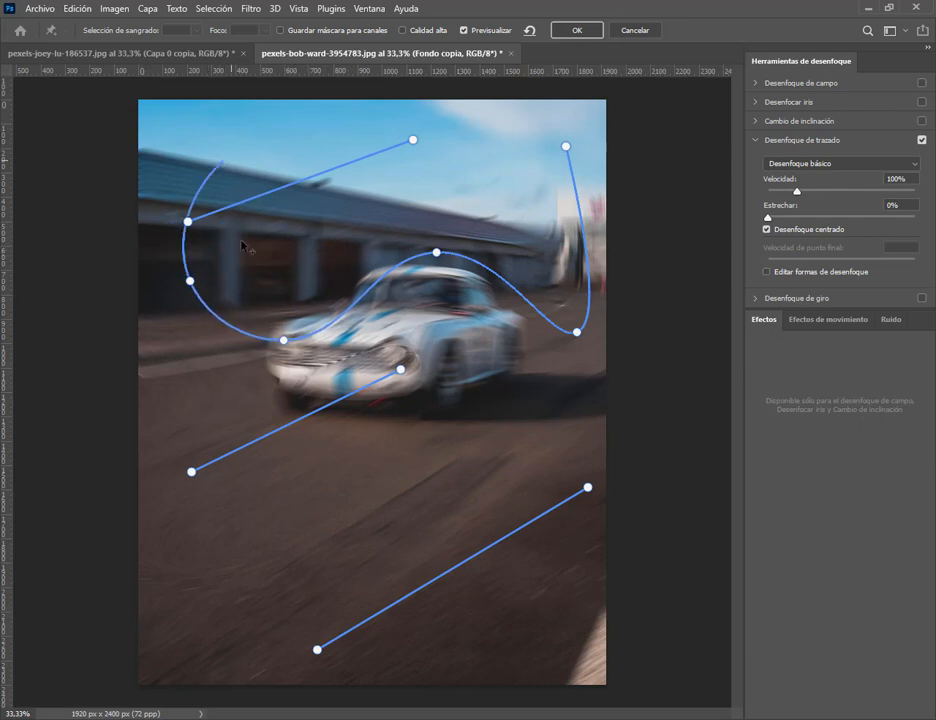
key(Return)
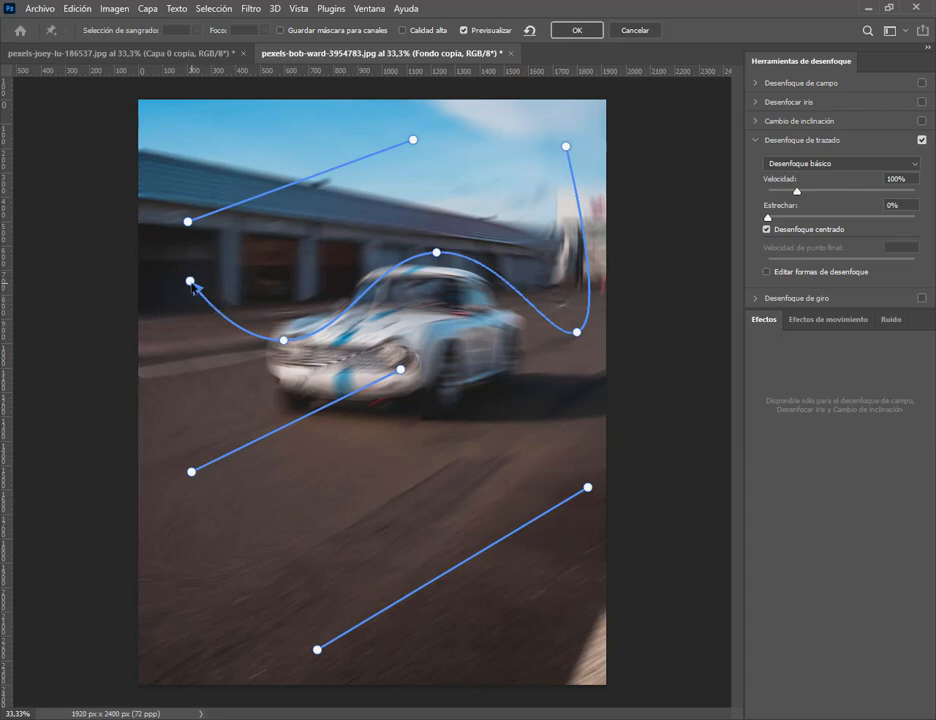
- Delete the three straight blur paths, keeping only the wavy path
click(188, 221)
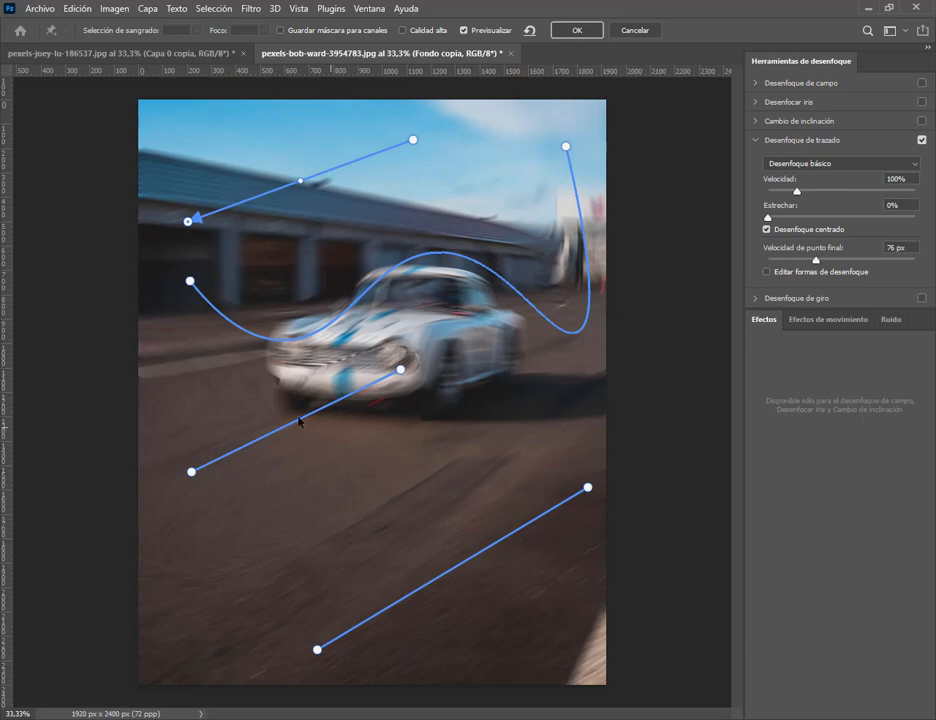
key(Delete)
click(402, 370)
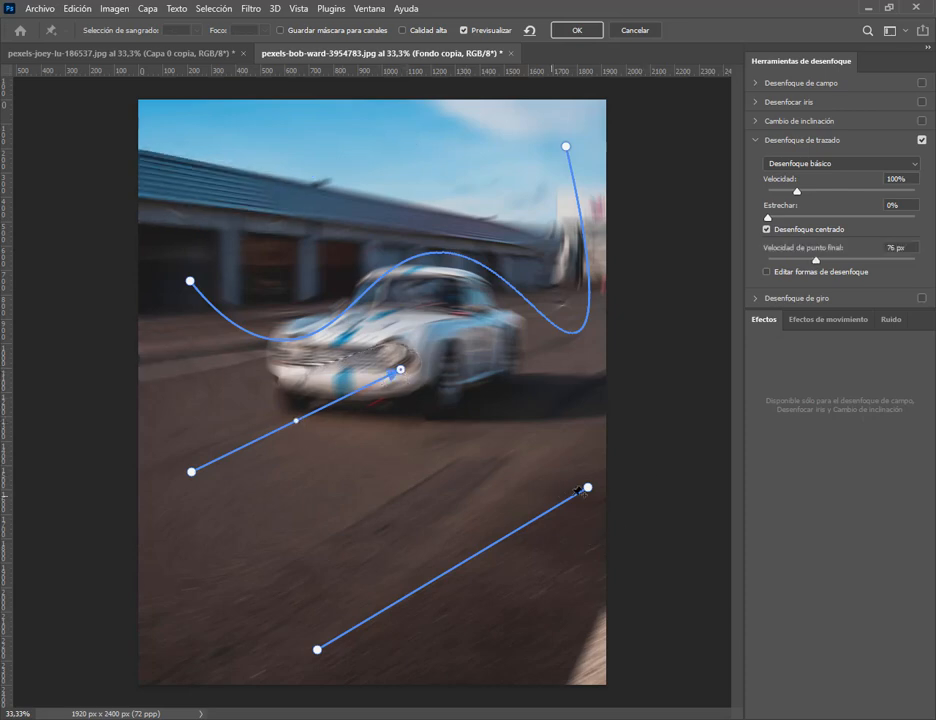
key(Delete)
key(Delete)
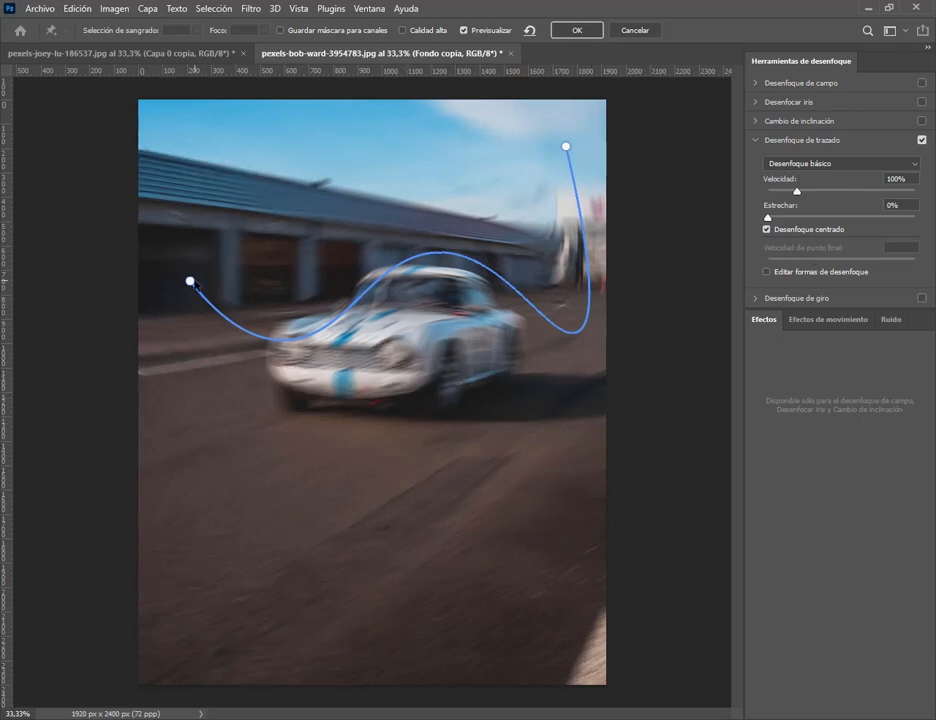
- Lower the wavy path's arrow end to the garage base, move its headlight point onto the hood, and delete its two middle points
drag(190, 282, 212, 325)
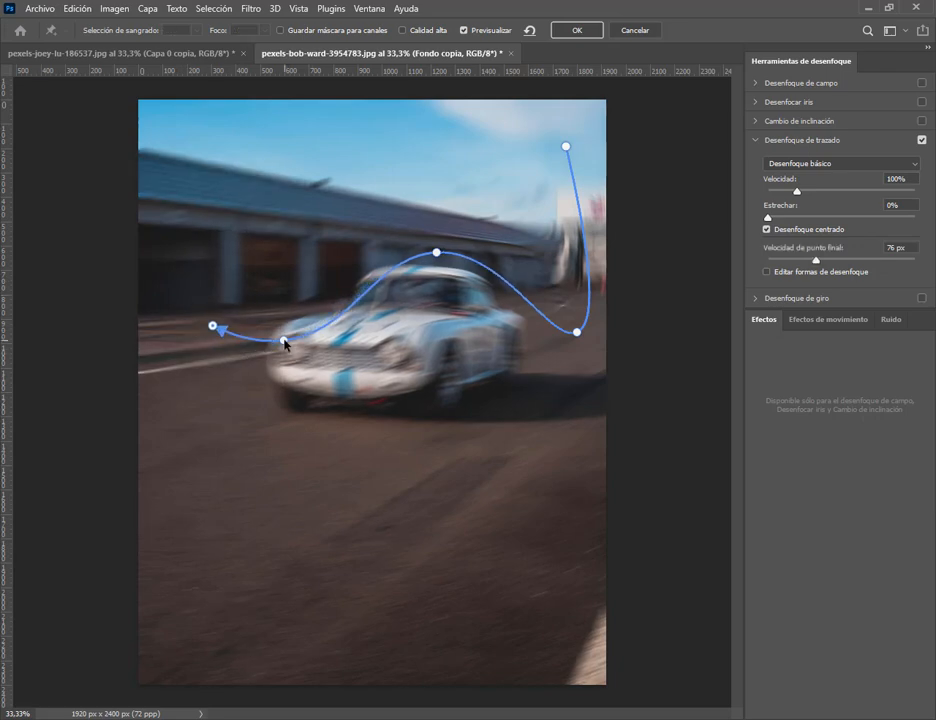
drag(285, 342, 334, 346)
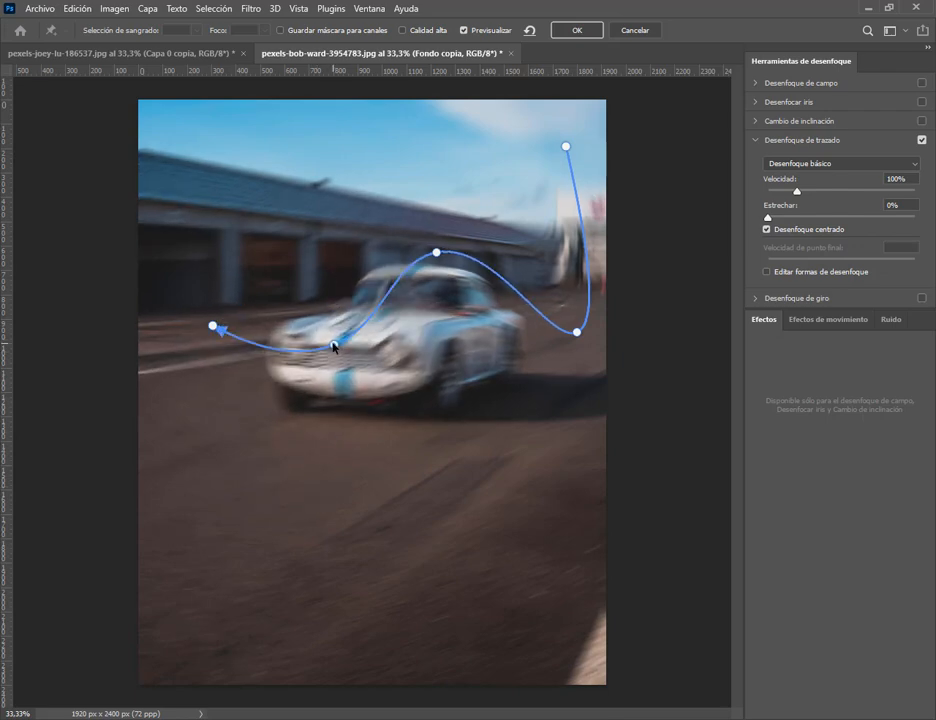
key(Delete)
key(Delete)
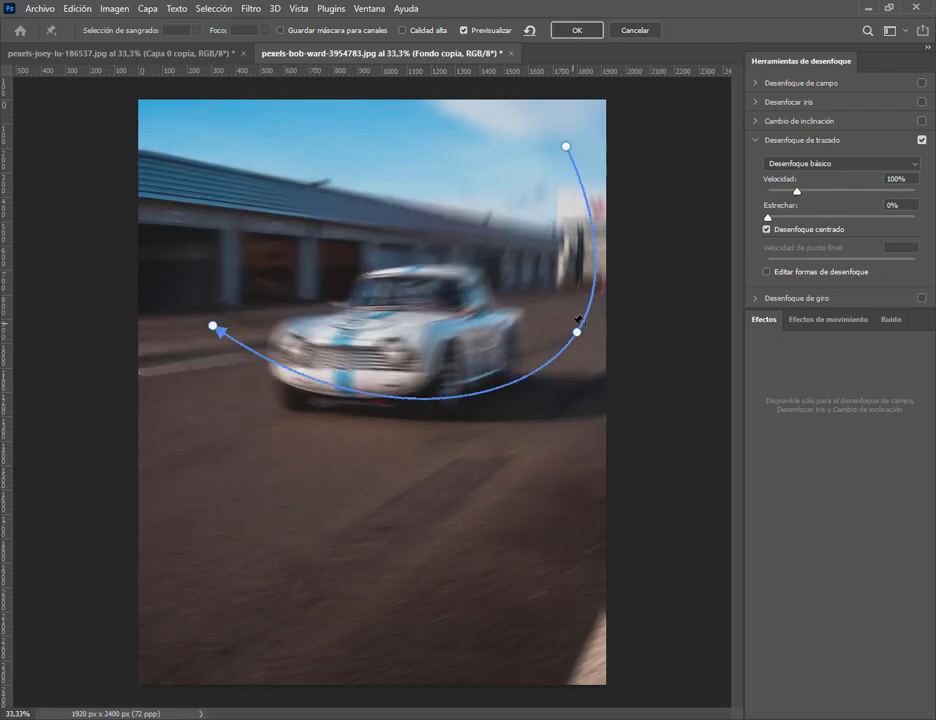
- Reshape the remaining blur path into a U that dips below the car, and discard the Path Blur
drag(579, 336, 413, 507)
drag(566, 146, 493, 244)
drag(213, 327, 232, 287)
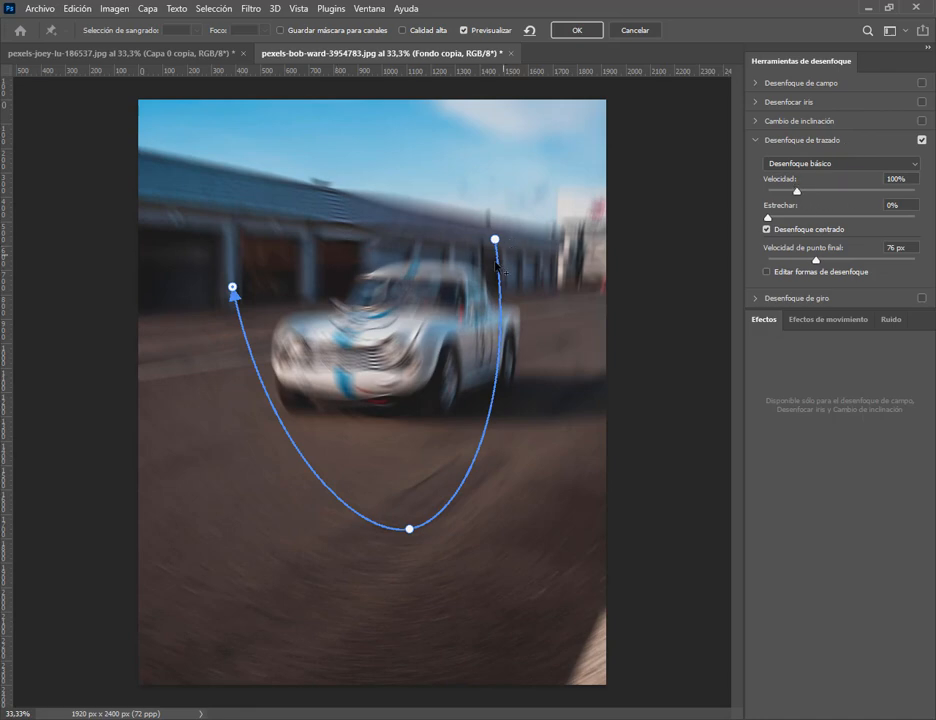
mouse_move(494, 239)
mouse_down()
mouse_move(487, 255)
mouse_move(516, 422)
mouse_move(514, 343)
mouse_move(487, 253)
mouse_up()
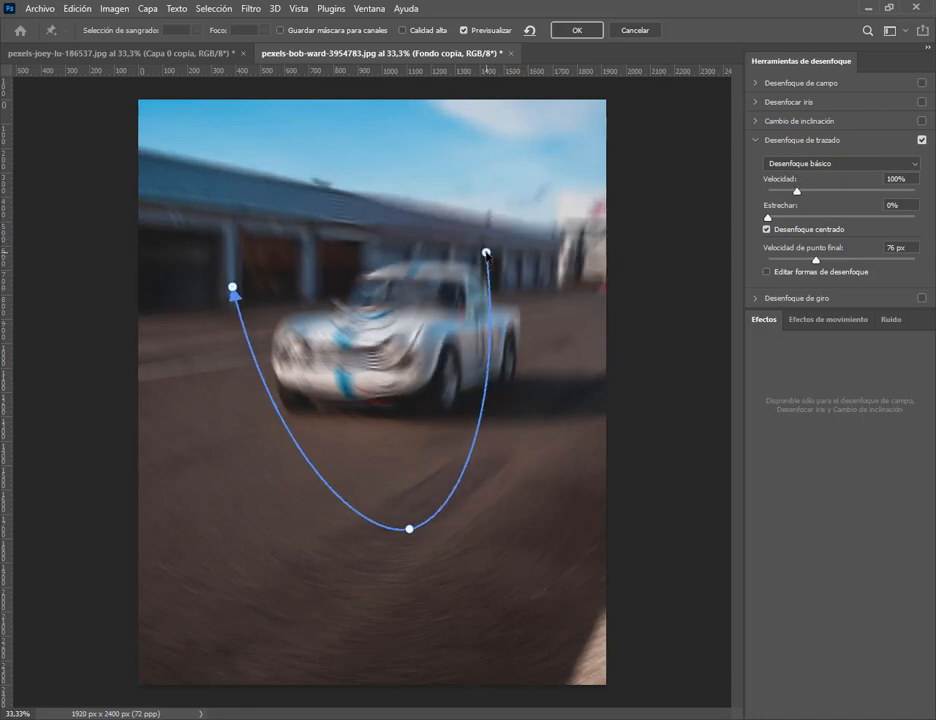
click(640, 30)
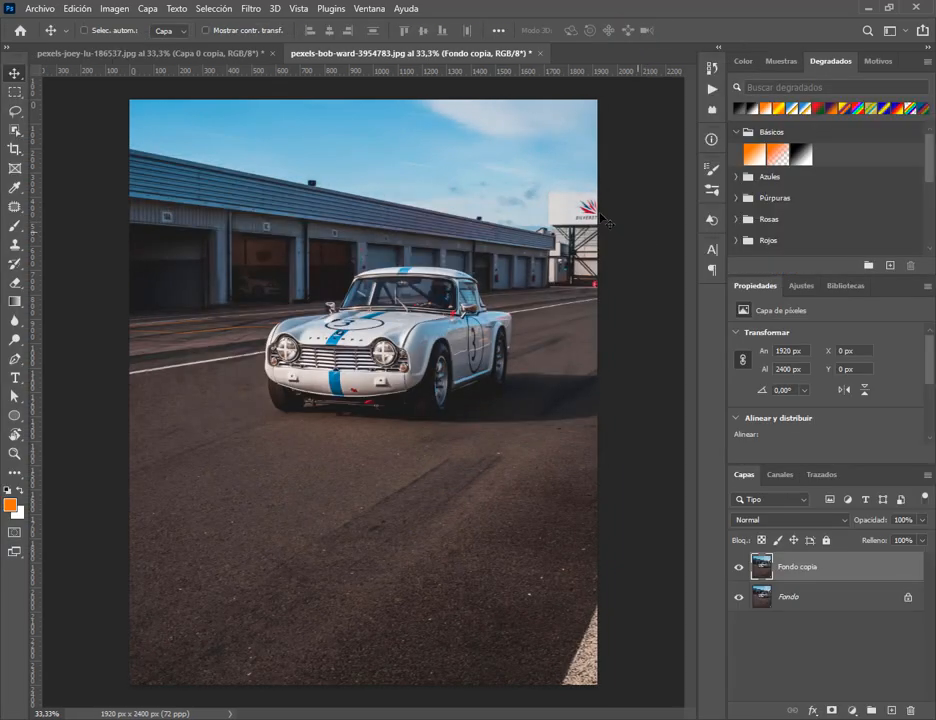
- Start a Spin Blur (Desenfoque de giro) on the Fondo copia layer, centre it on the car's grille and enlarge it over the car
click(262, 9)
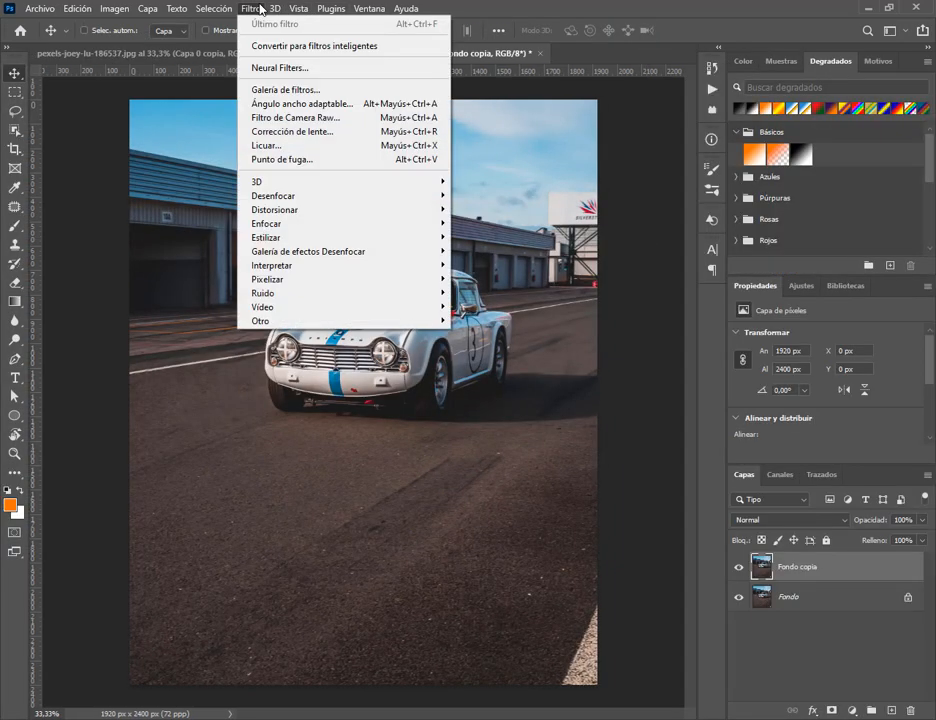
mouse_move(401, 259)
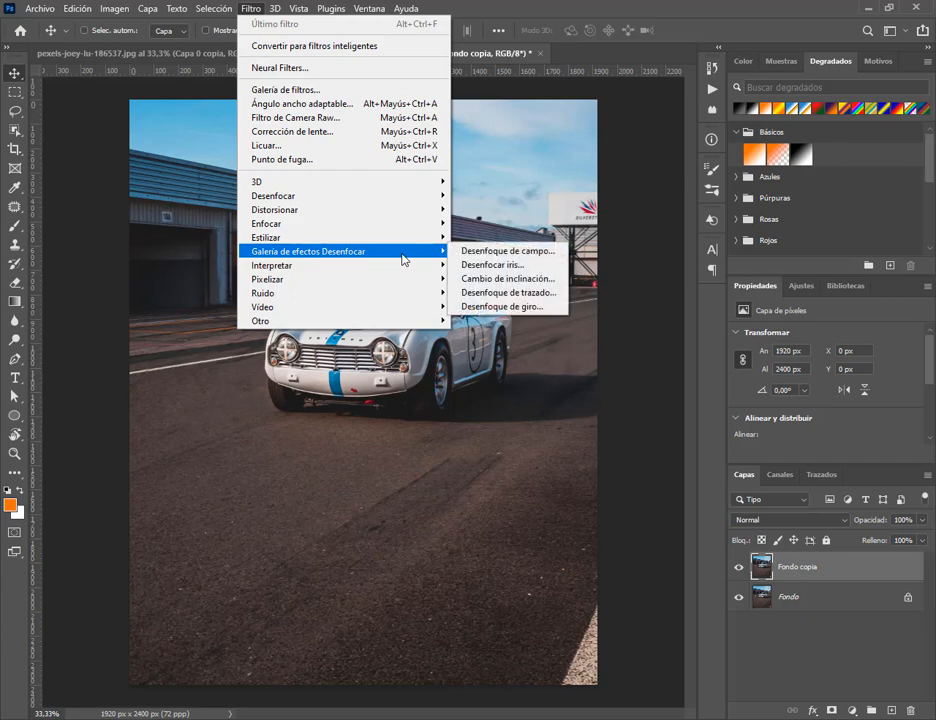
click(498, 307)
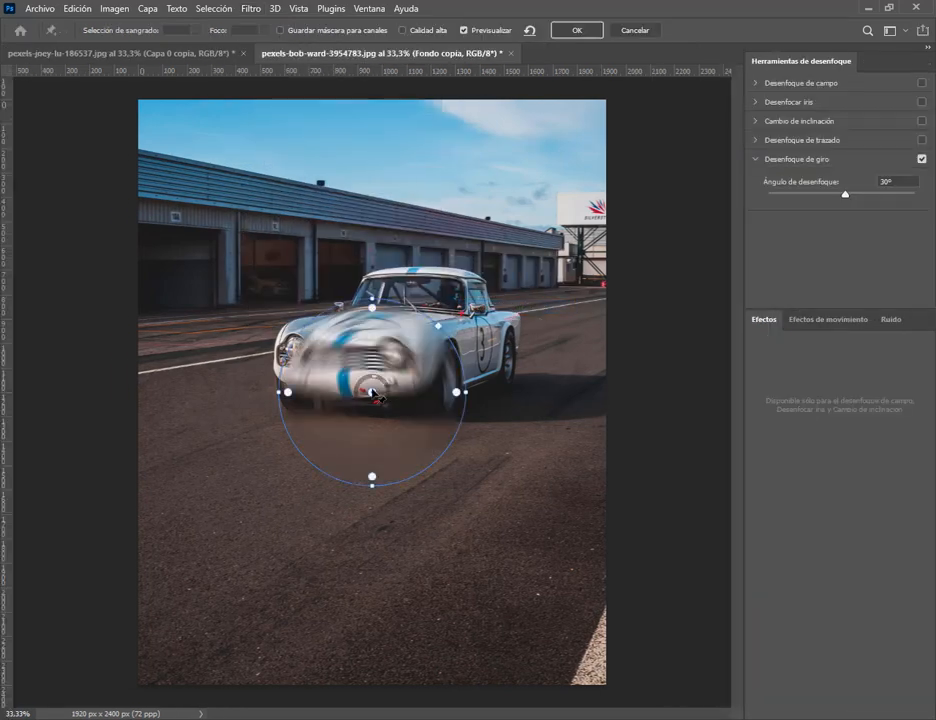
drag(377, 400, 372, 361)
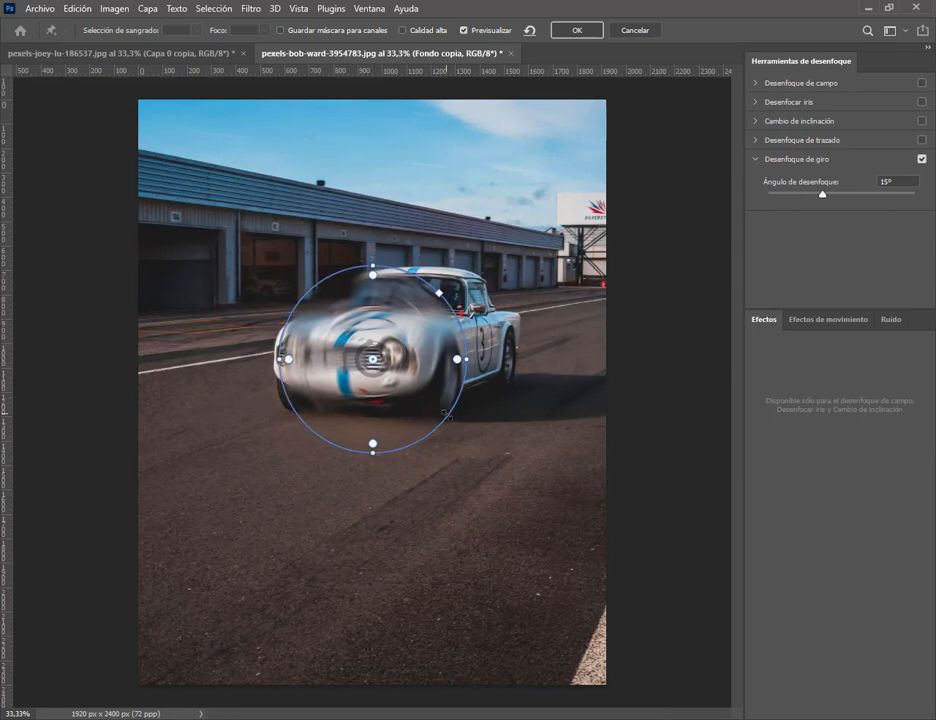
drag(458, 424, 490, 448)
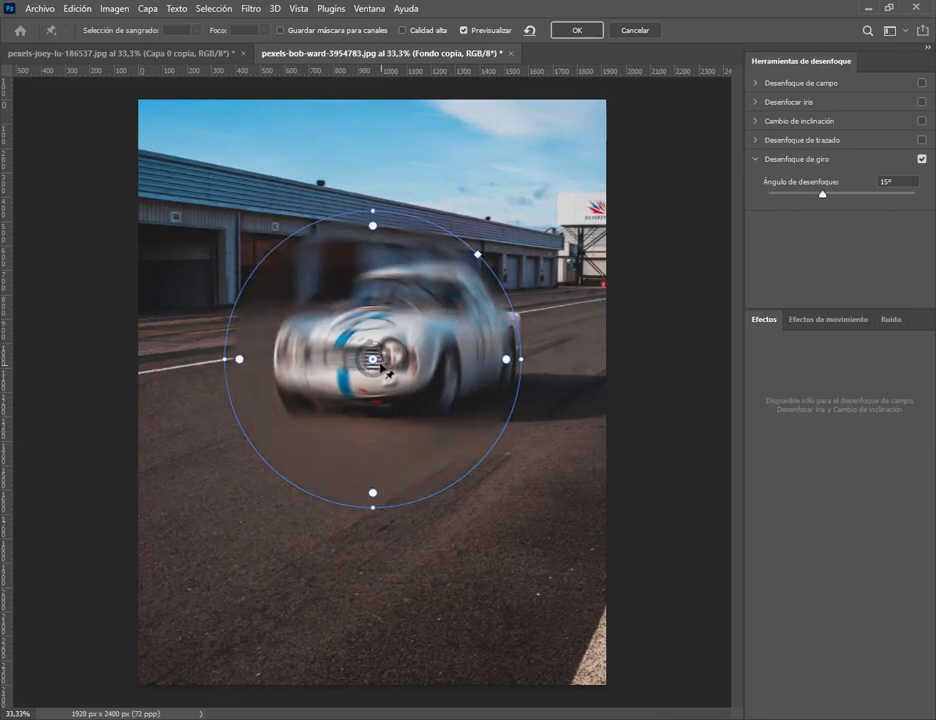
- Shift the spin blur circle slightly, enlarge it a little more and move it onto the garages beside the car
mouse_move(372, 362)
mouse_down()
mouse_move(345, 395)
mouse_move(358, 374)
mouse_up()
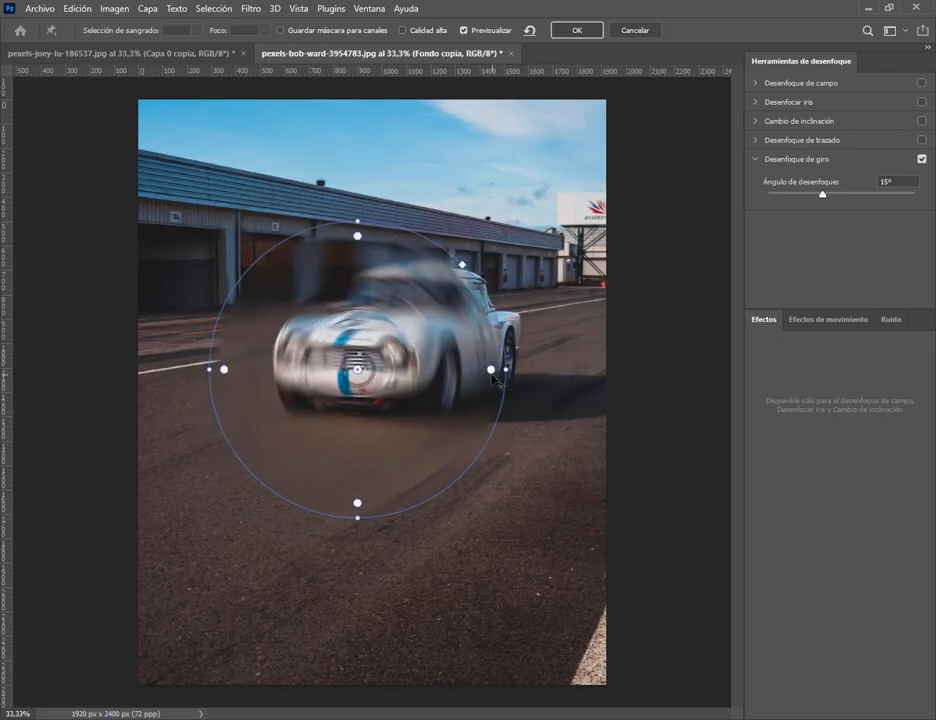
drag(478, 378, 507, 420)
drag(358, 370, 250, 238)
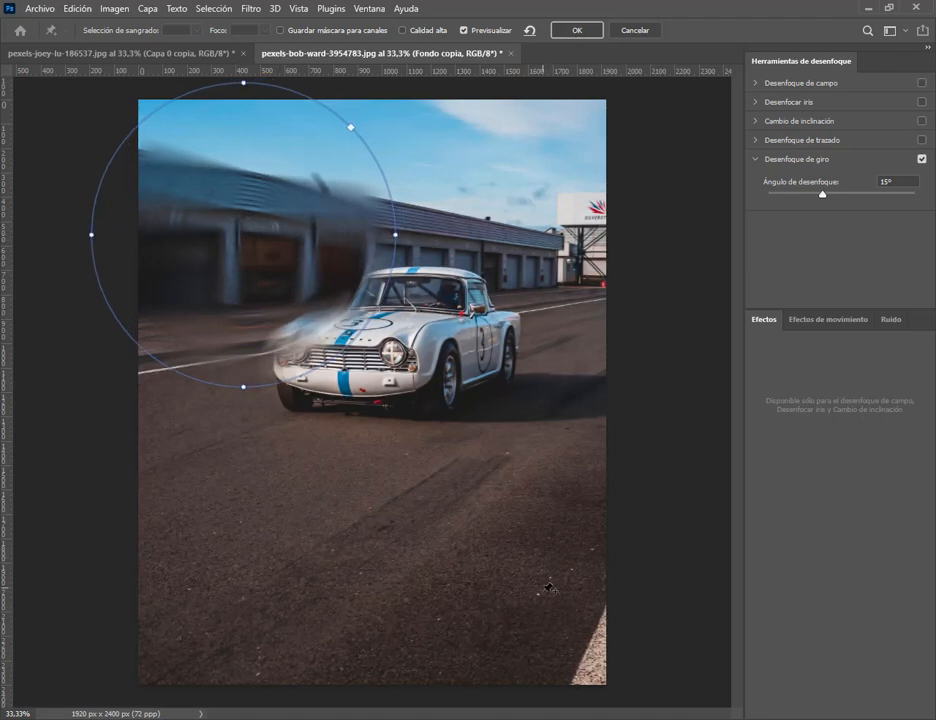
- Add a second spin blur on the asphalt in front of the car, reposition it, and adjust its radius and feather handles
click(543, 594)
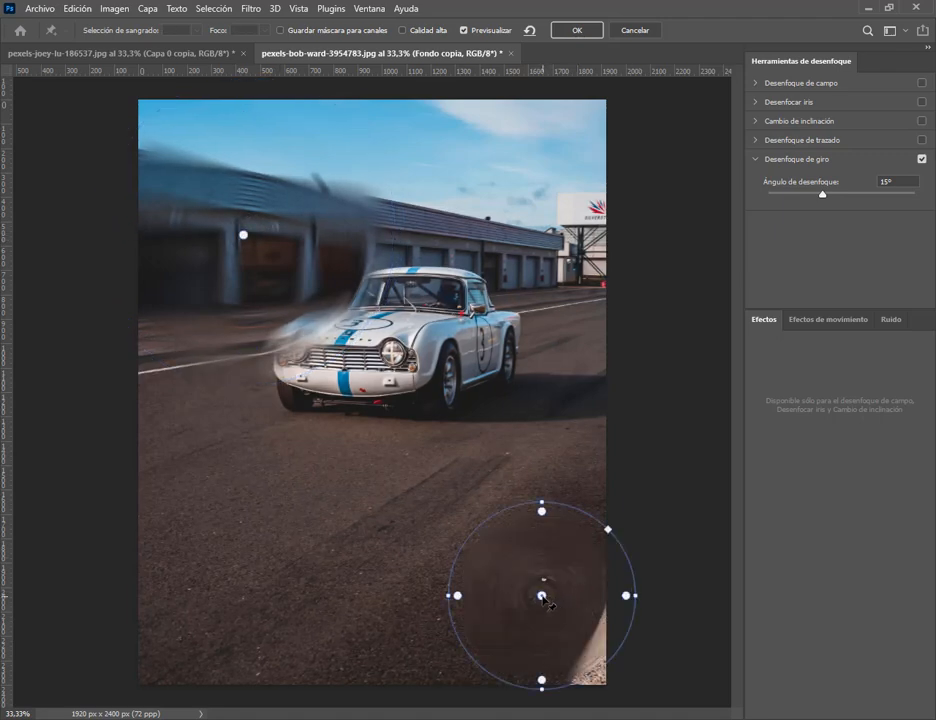
drag(541, 597, 483, 544)
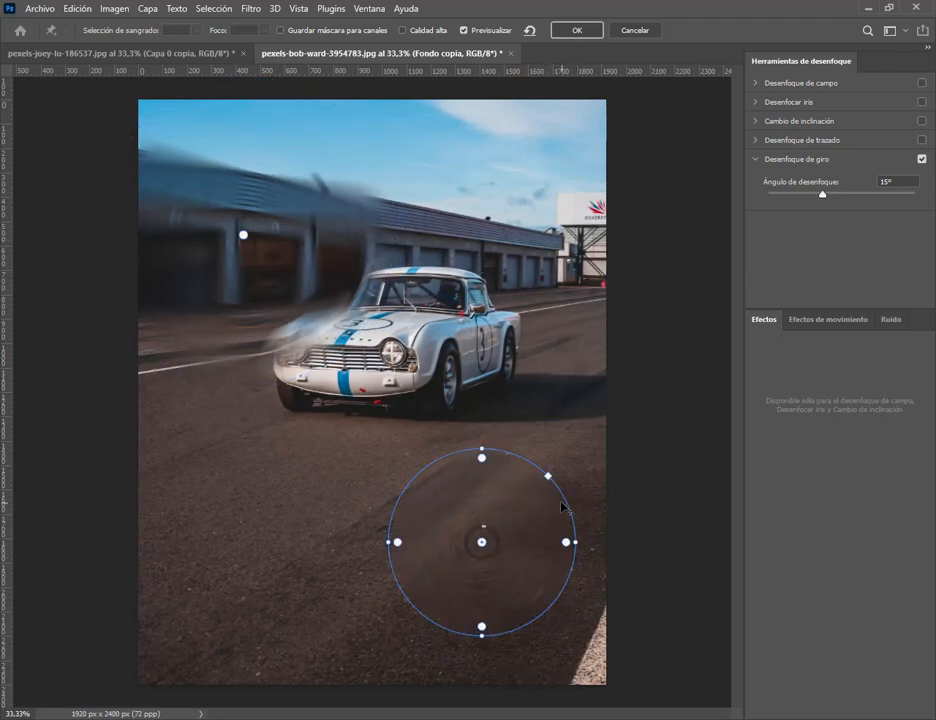
drag(566, 497, 597, 464)
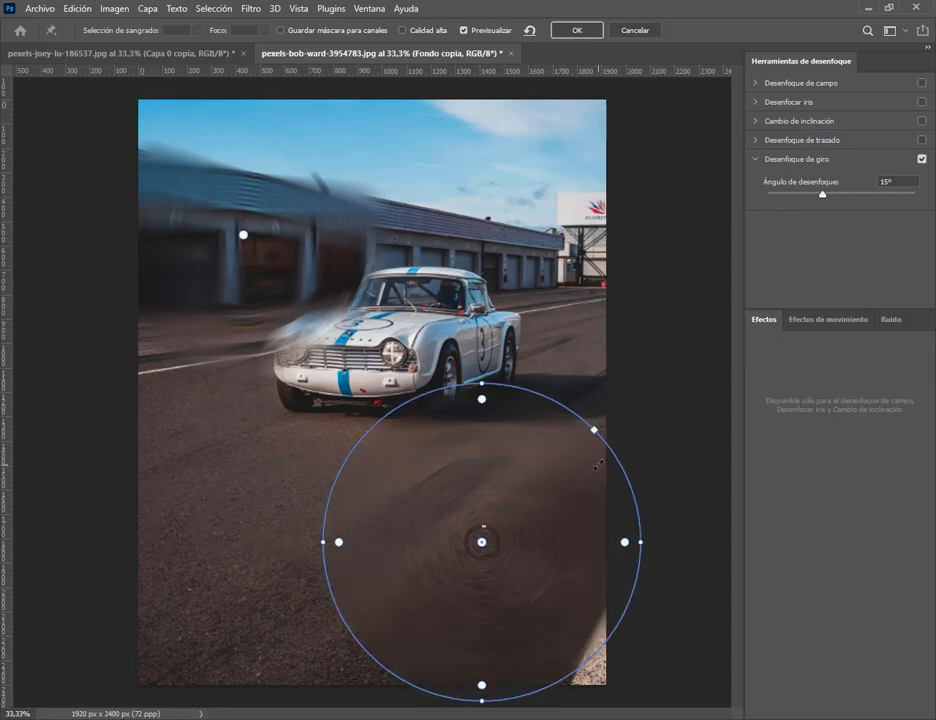
drag(483, 417, 484, 431)
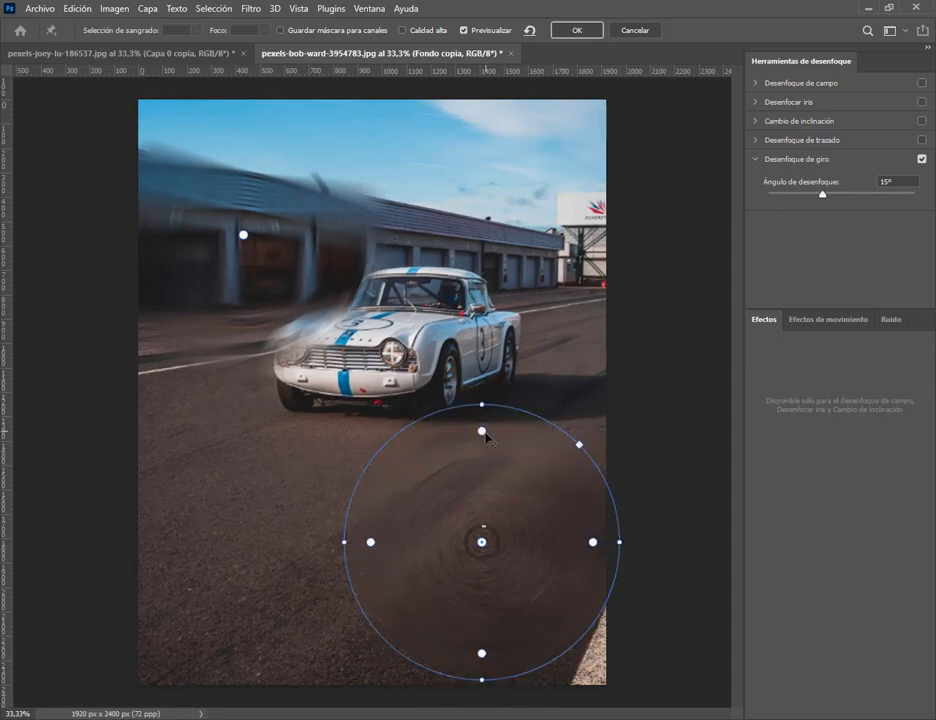
- Move the second spin blur to the car's front wheel, shrink it to about wheel size, and discard the Spin Blur
drag(483, 542, 474, 426)
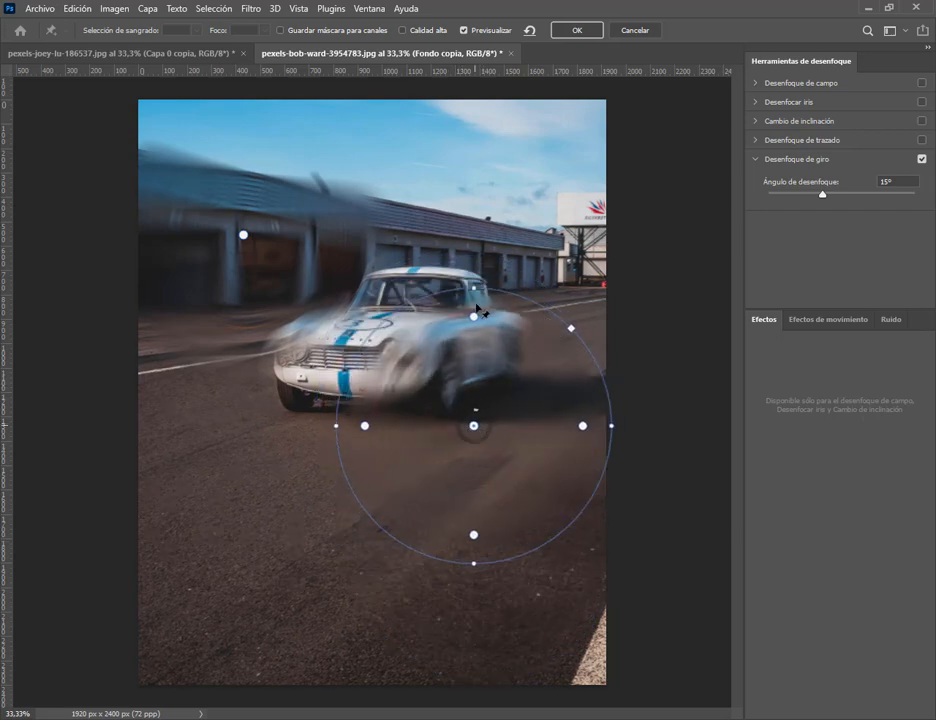
drag(569, 327, 465, 388)
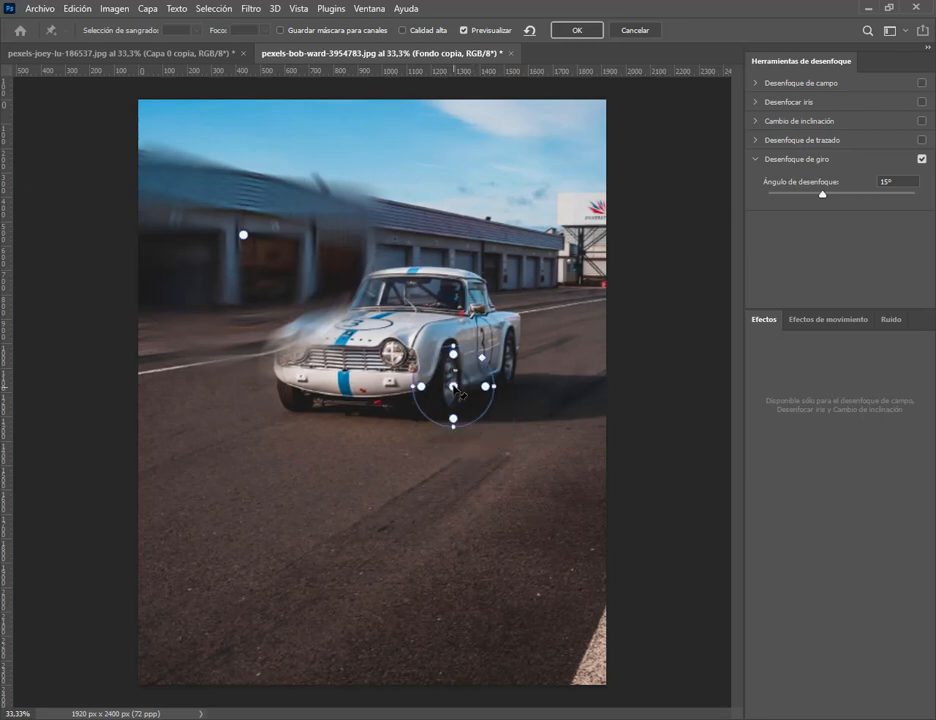
click(624, 30)
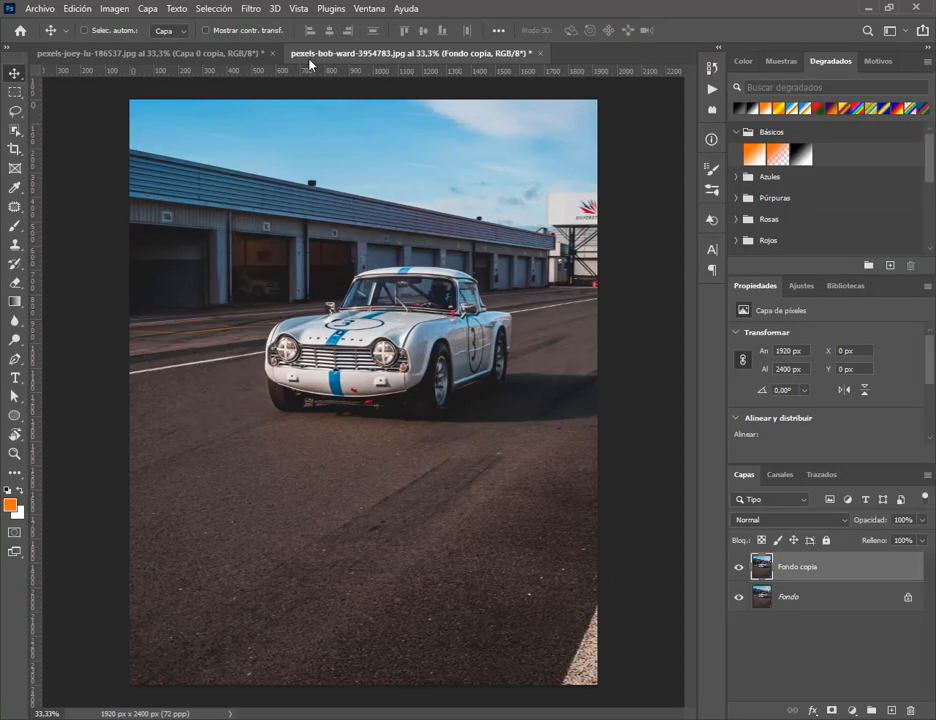
- Bring up the street-intersection photo document and switch to Chrome
click(252, 56)
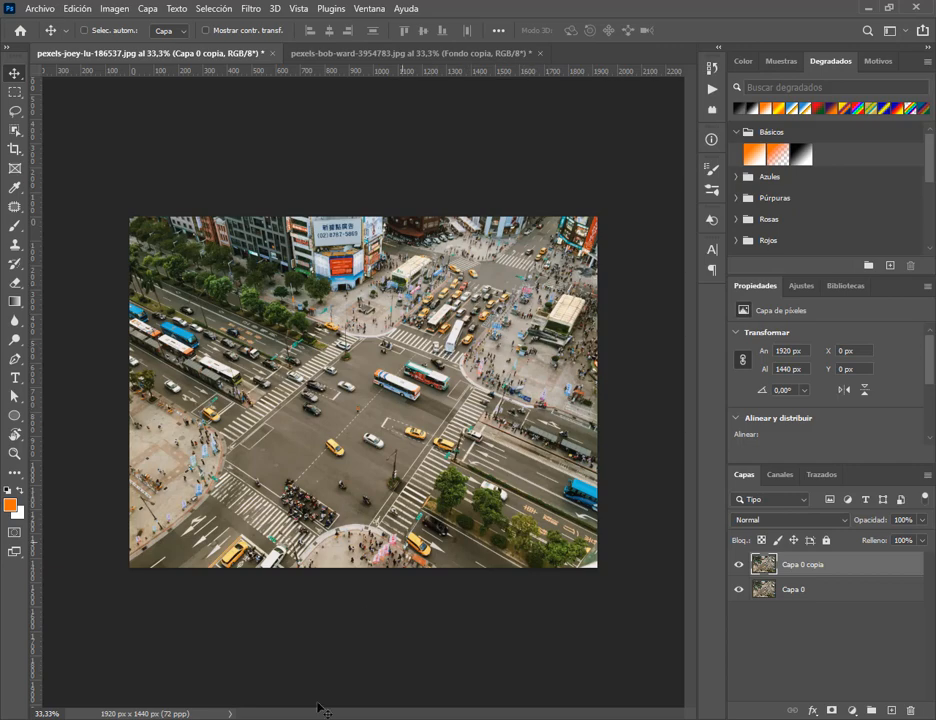
mouse_move(198, 718)
click(125, 680)
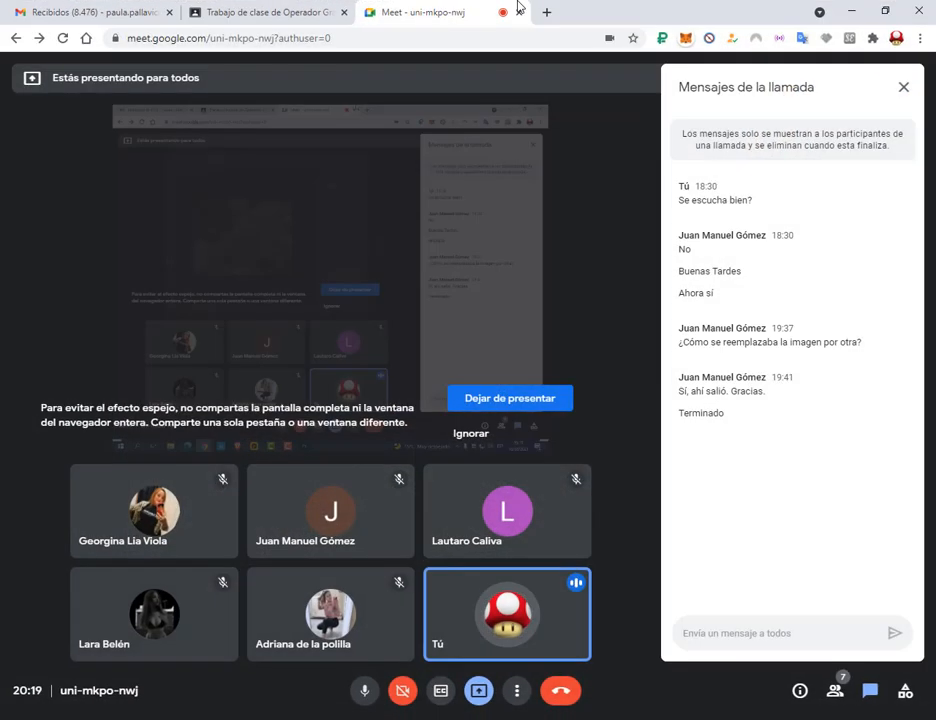
- Search Google Images for "photoshop tilt shift" and preview the aerial traffic and street-crossing examples
click(550, 13)
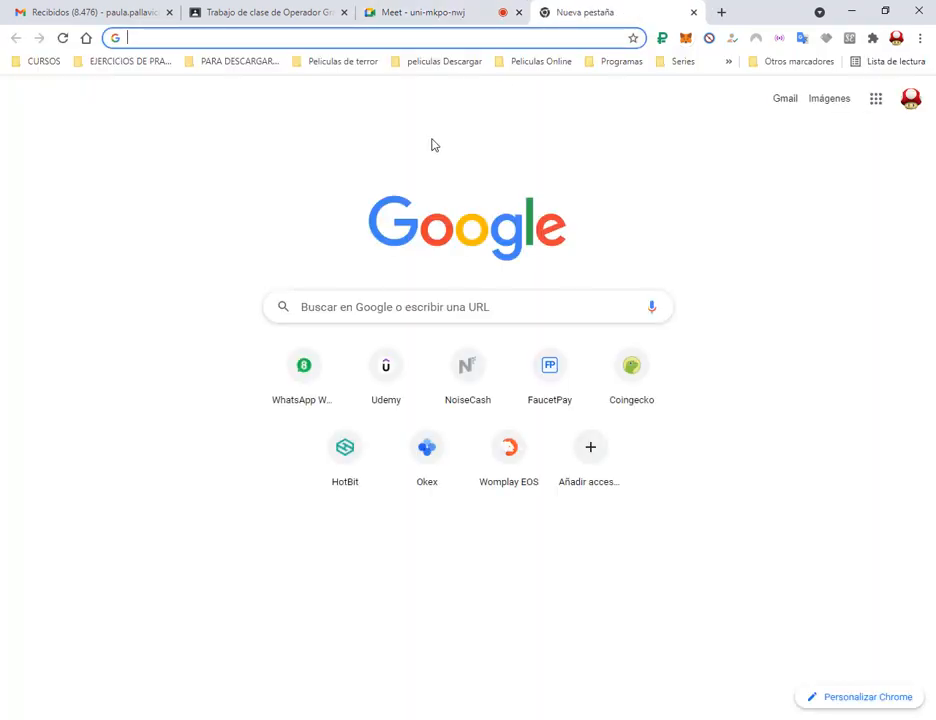
text(photoshop til)
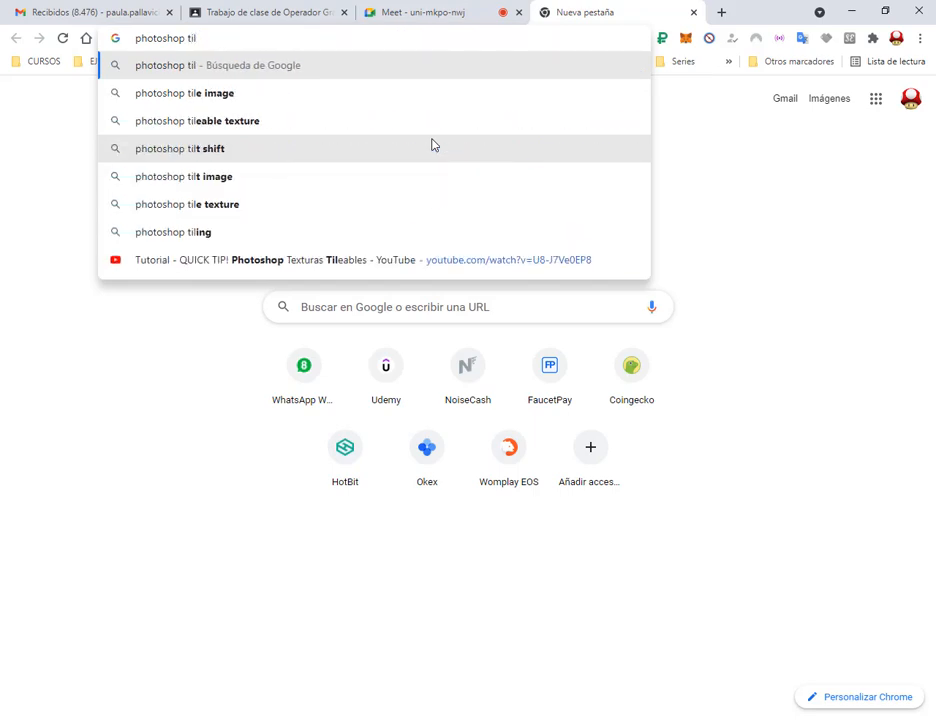
click(432, 147)
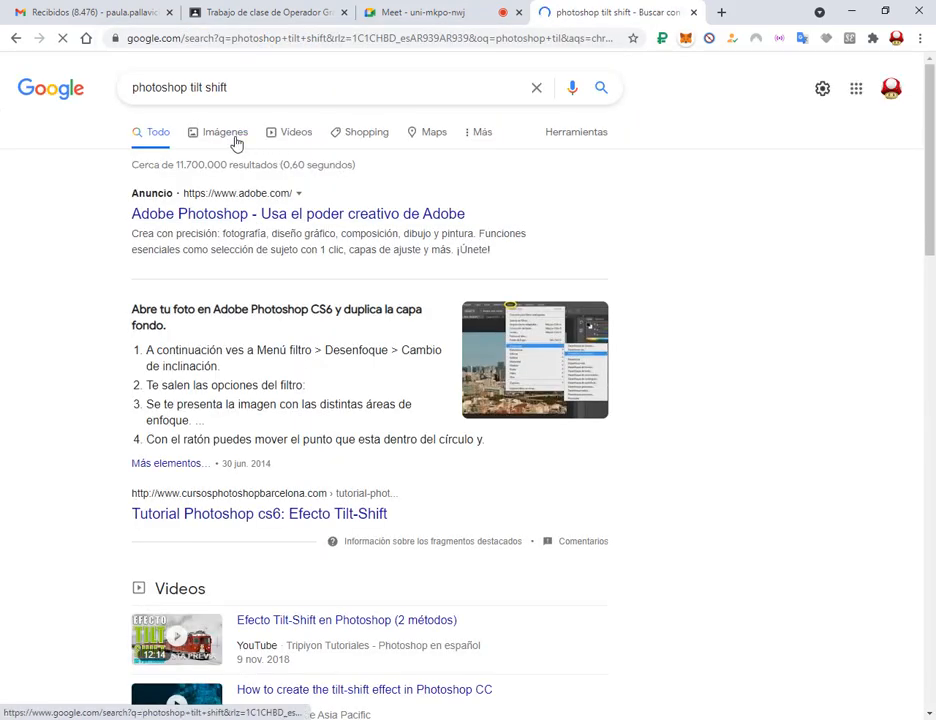
click(226, 132)
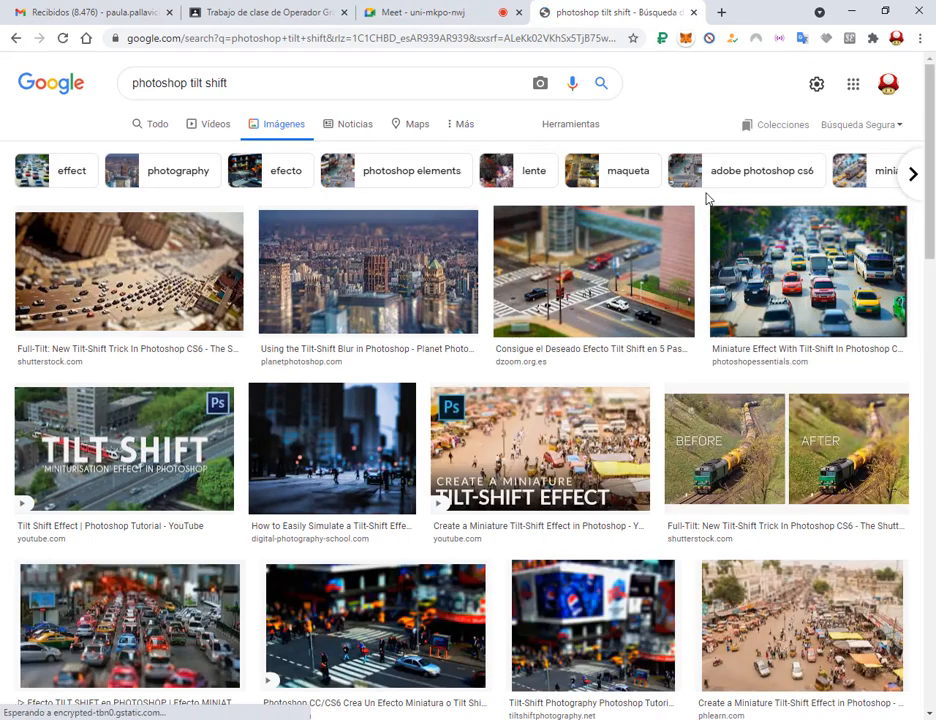
click(148, 257)
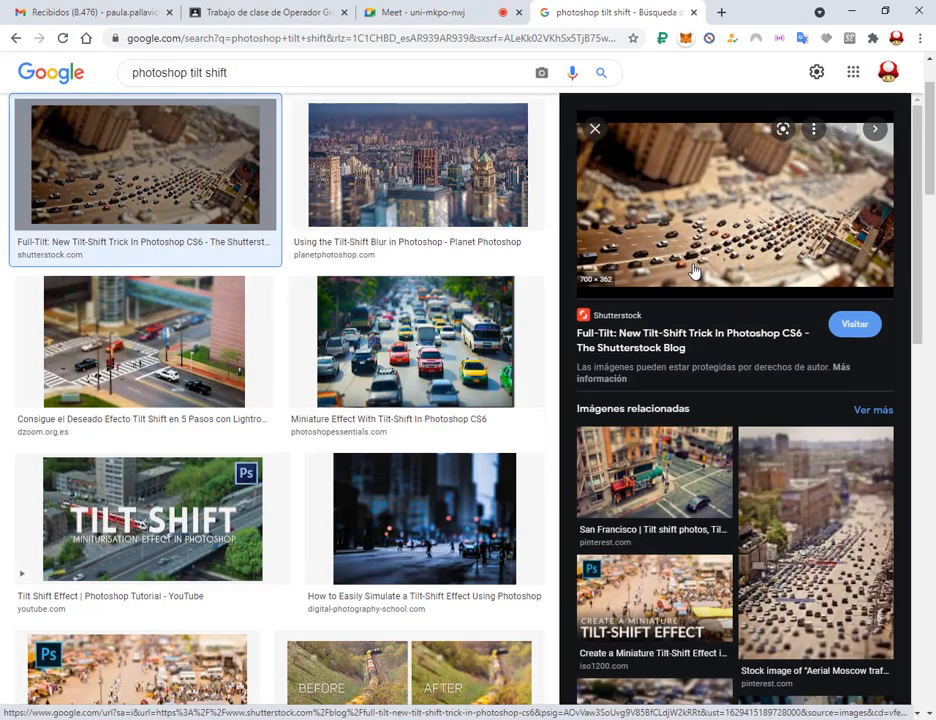
click(140, 340)
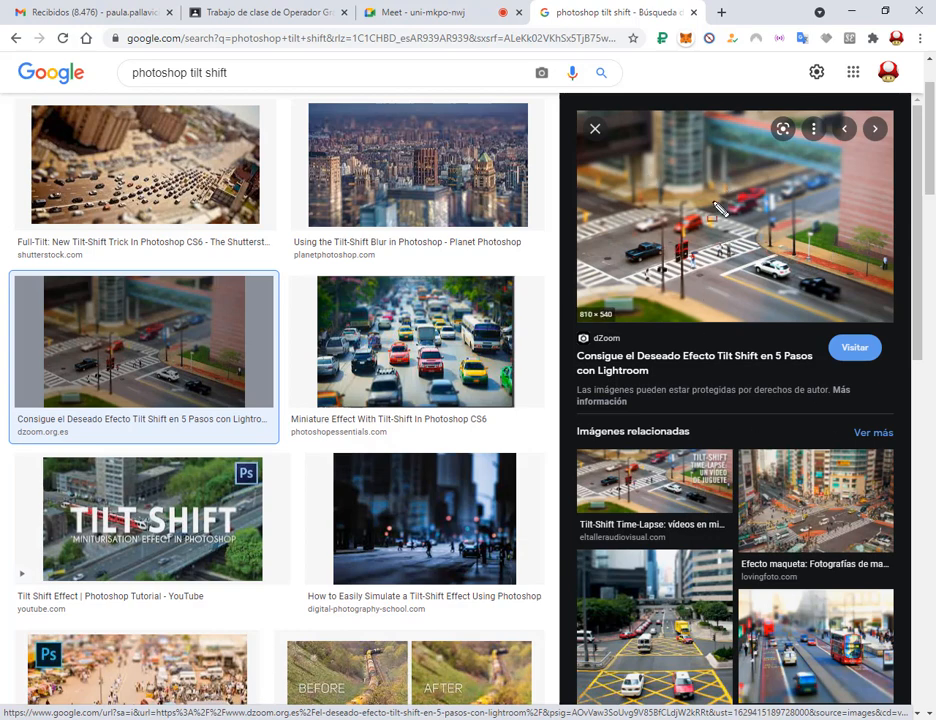
- Mark the preview's blurred areas with two red arrows, frame its sharp band with a red rectangle, and clear the annotations
drag(757, 55, 737, 180)
drag(636, 390, 705, 315)
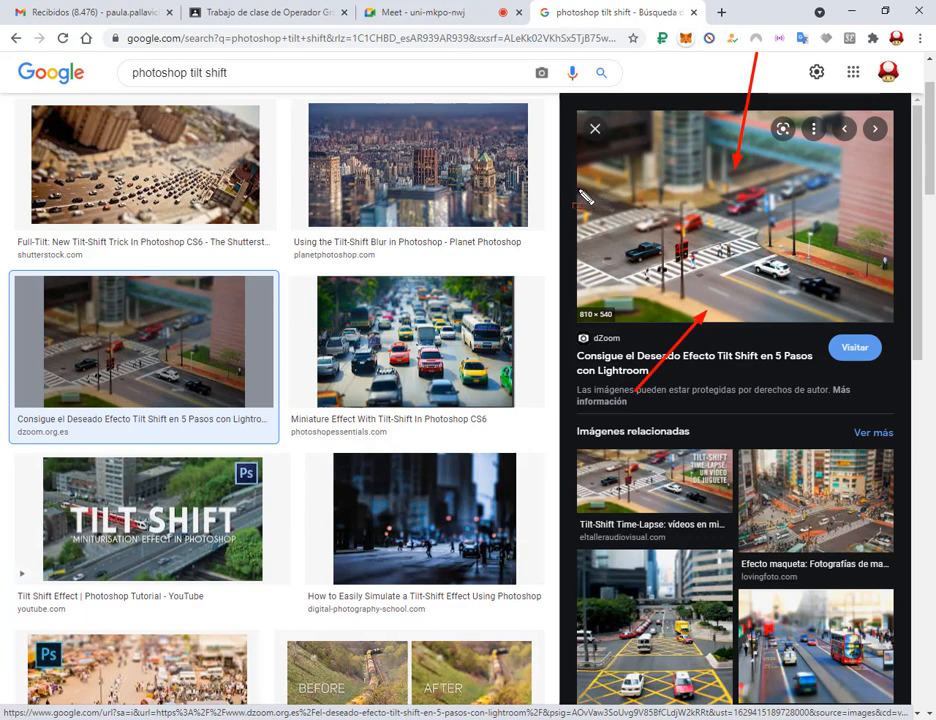
mouse_move(577, 211)
mouse_down()
mouse_move(690, 262)
mouse_move(893, 290)
mouse_up()
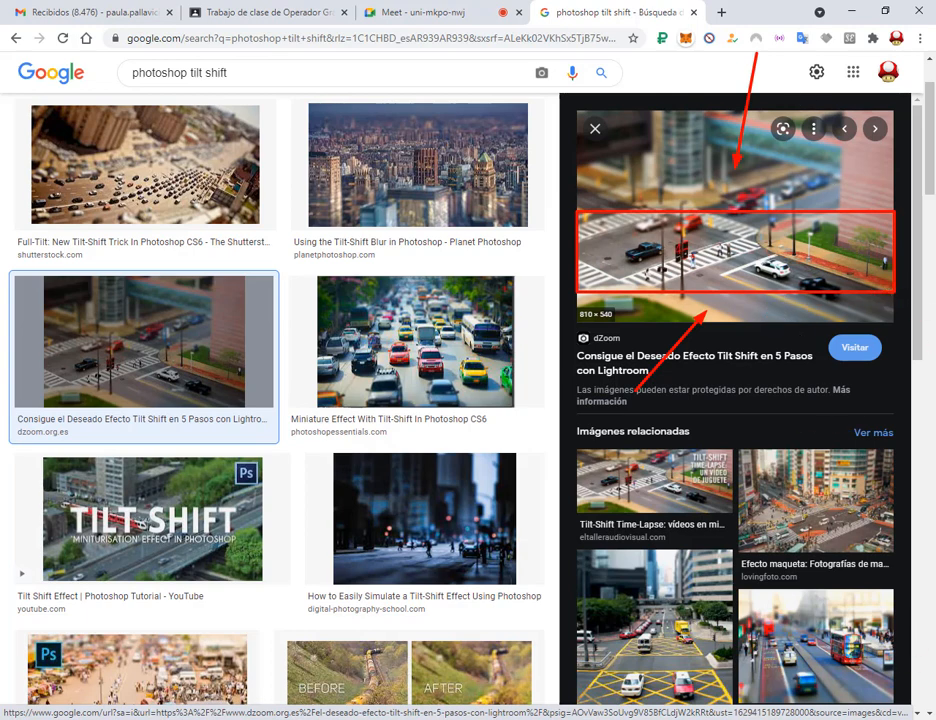
key(Escape)
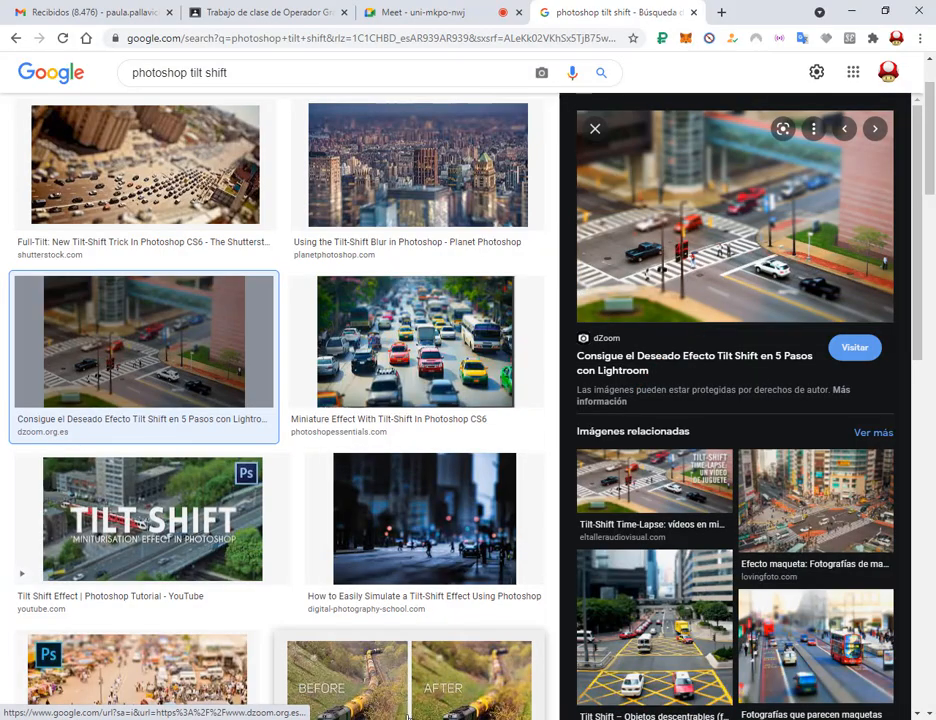
- Switch to Photoshop, start a Tilt-Shift blur on the Capa 0 copia layer, and adjust its lower dashed limit and focus line
key(alt+Tab)
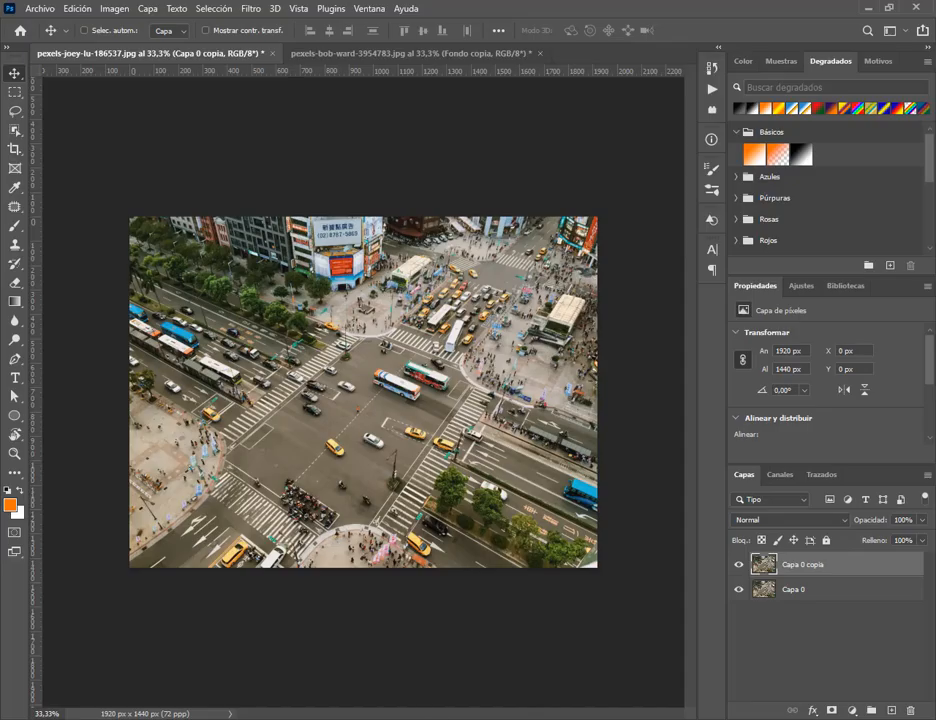
click(261, 10)
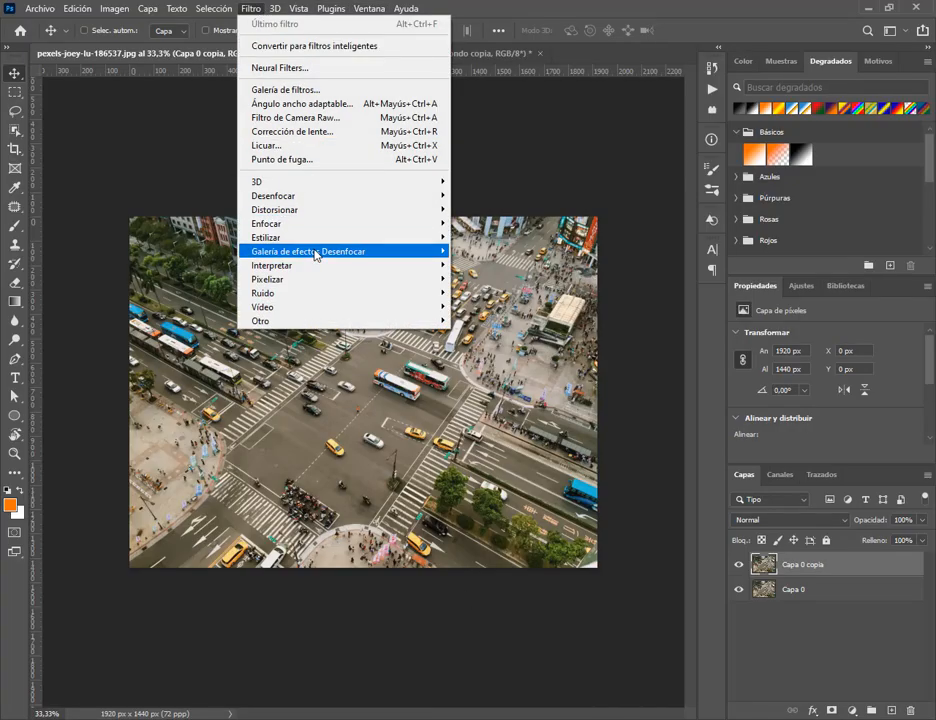
mouse_move(316, 255)
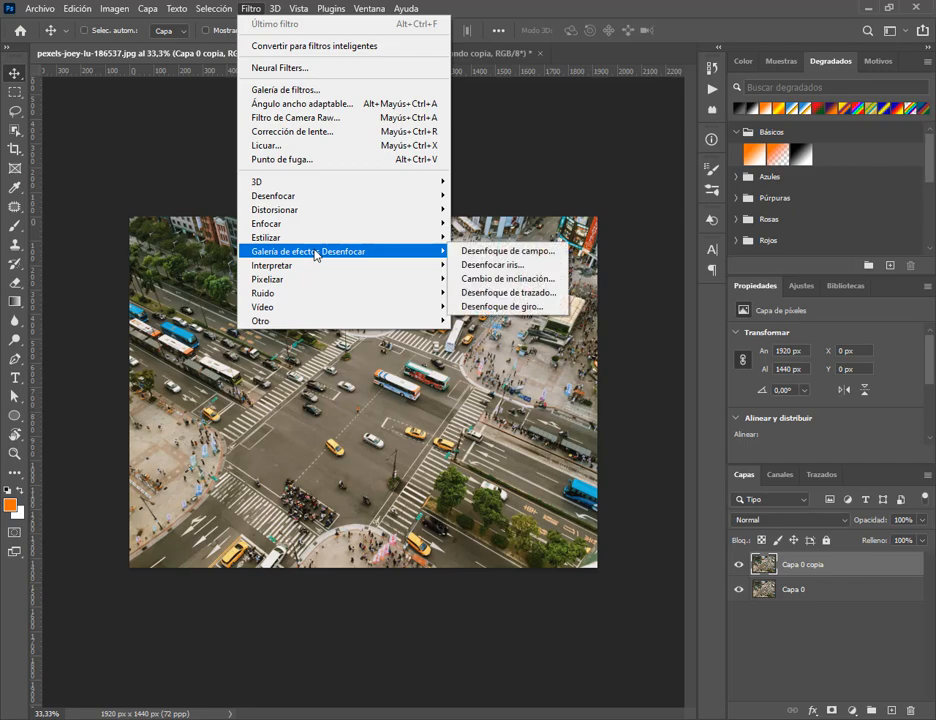
click(539, 280)
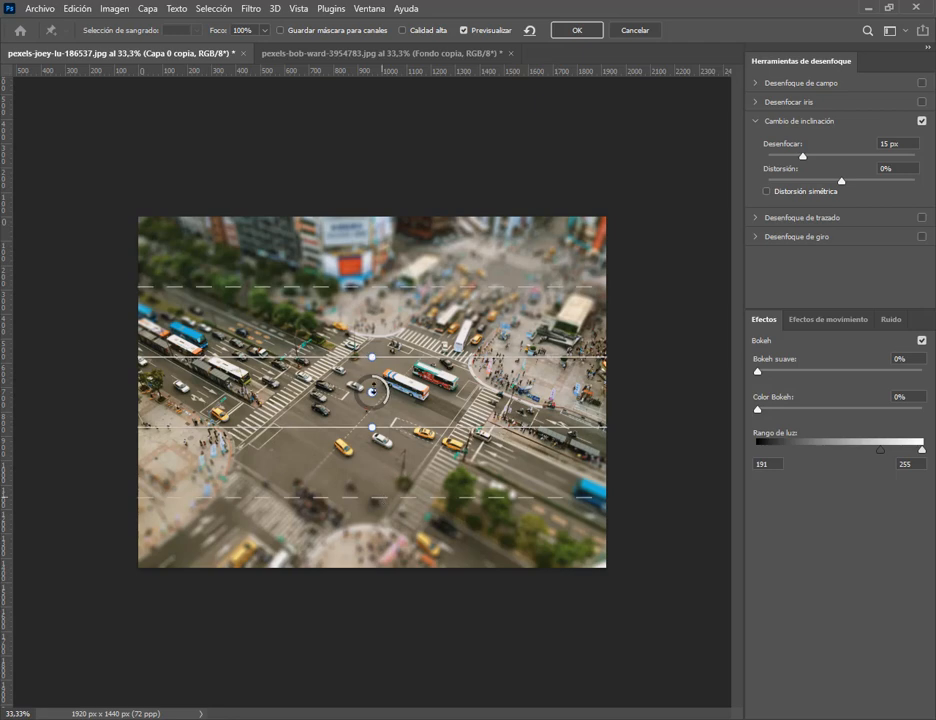
drag(405, 497, 405, 429)
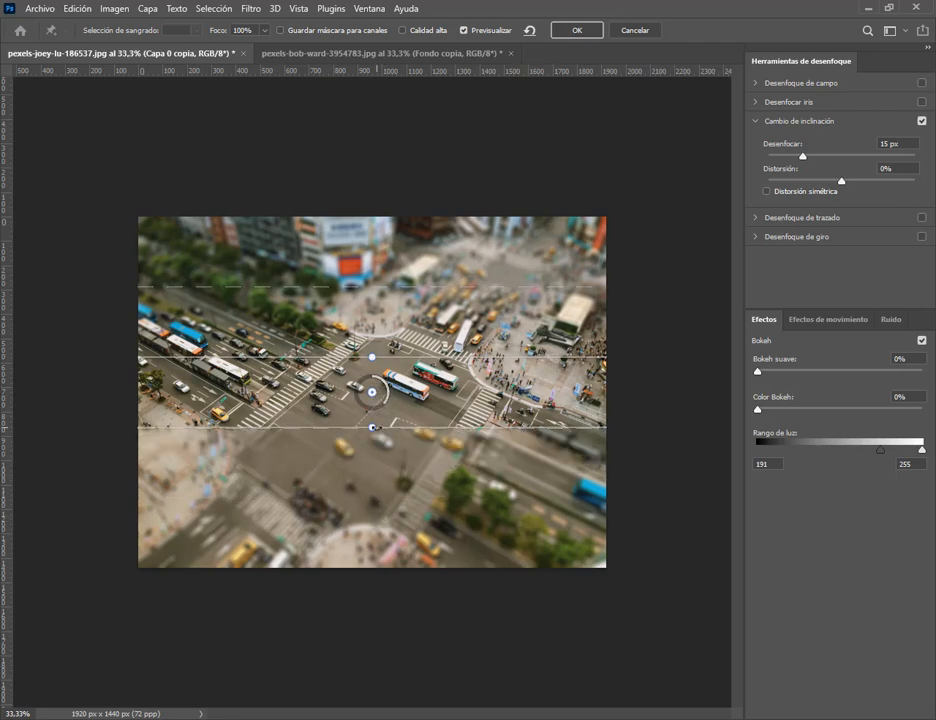
drag(375, 430, 375, 482)
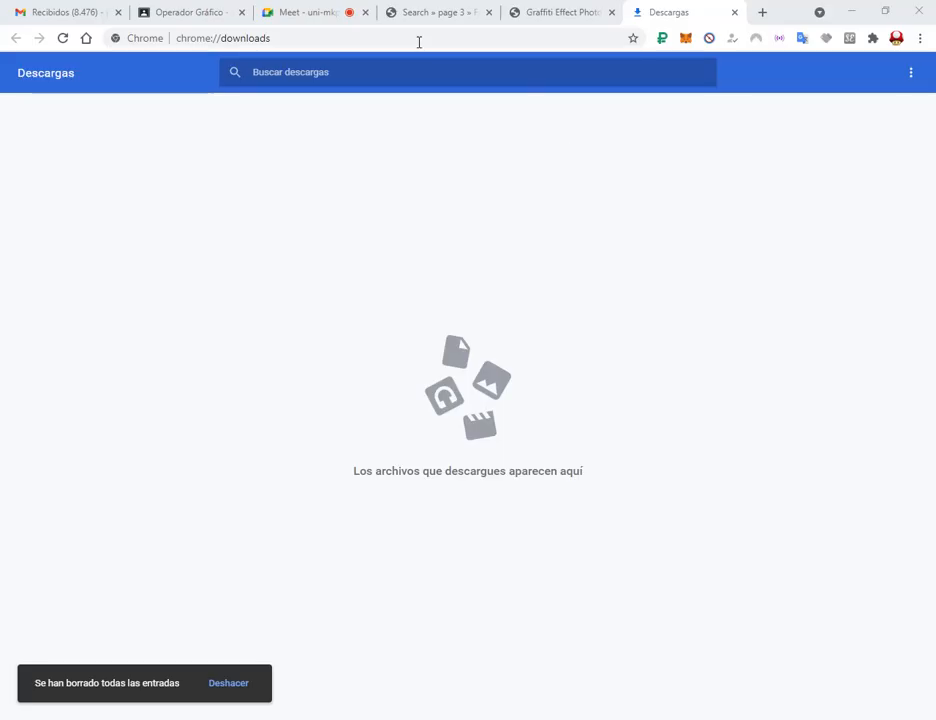
- Show the Windows desktop and open the Task Manager
click(333, 18)
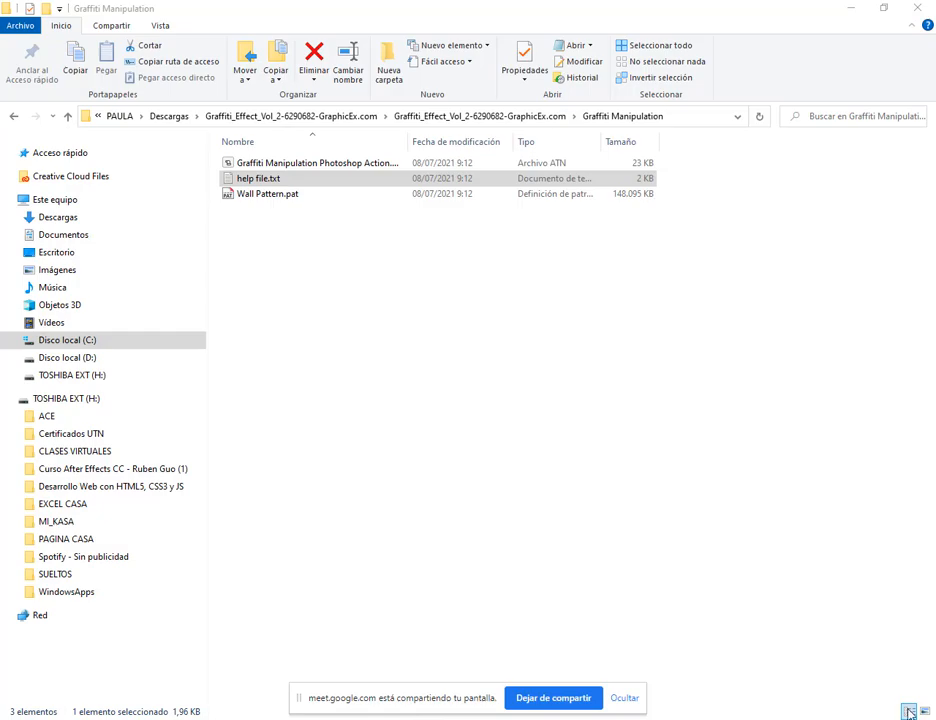
key(super+d)
click(639, 533)
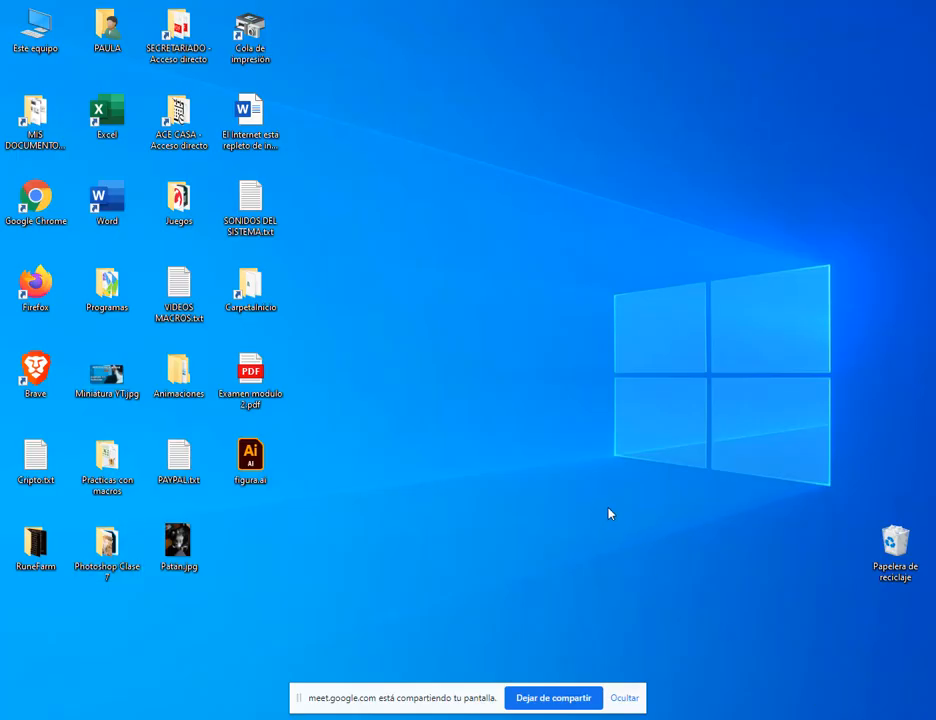
right_click(462, 716)
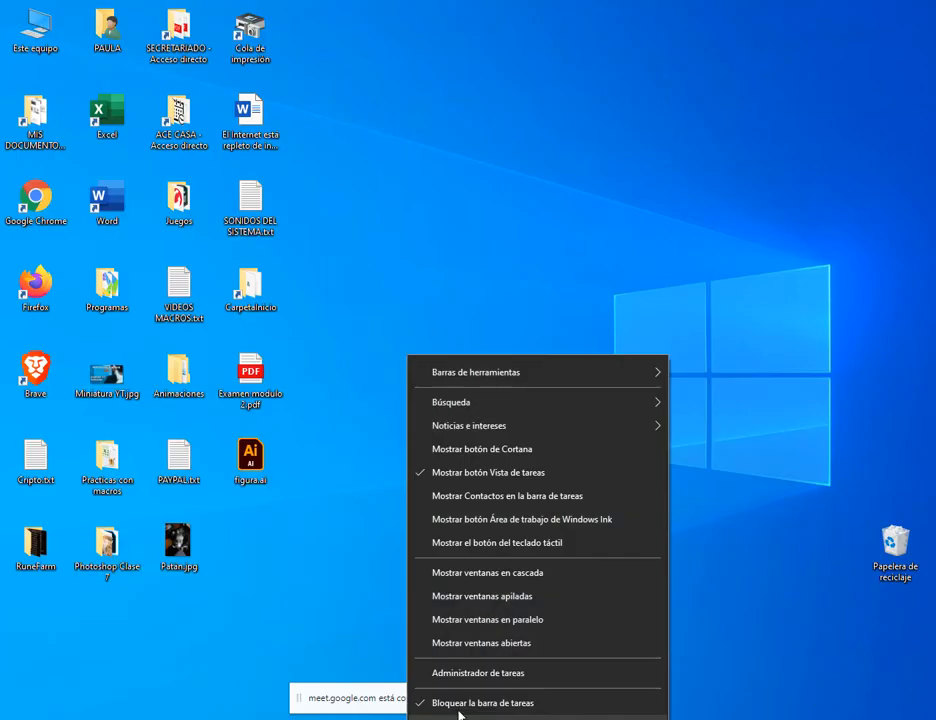
click(462, 681)
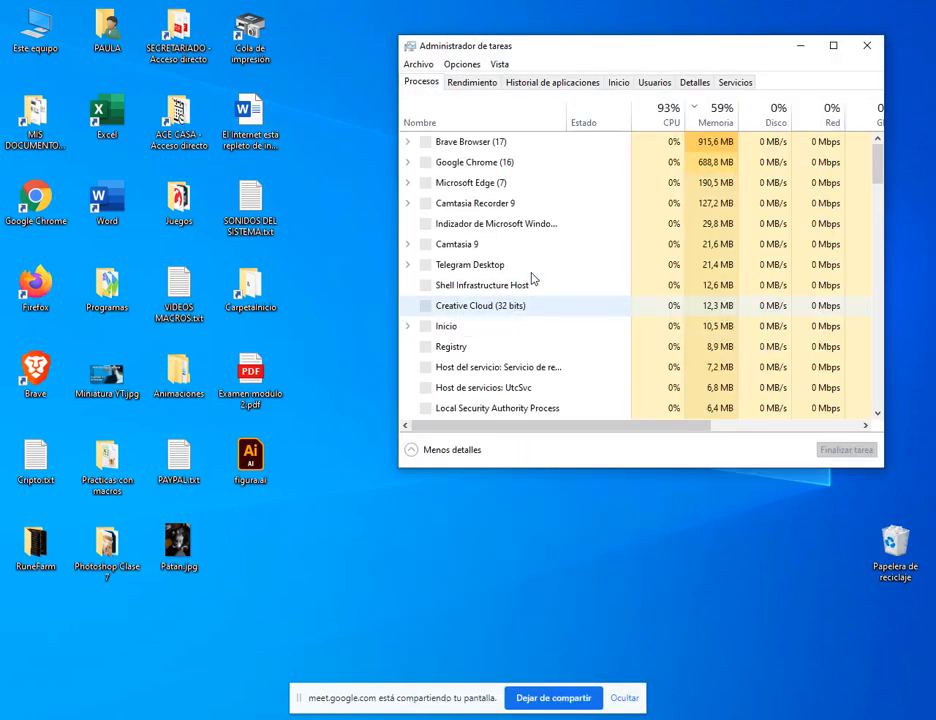
- End the Adobe Photoshop 2021 task and close the Task Manager
click(513, 145)
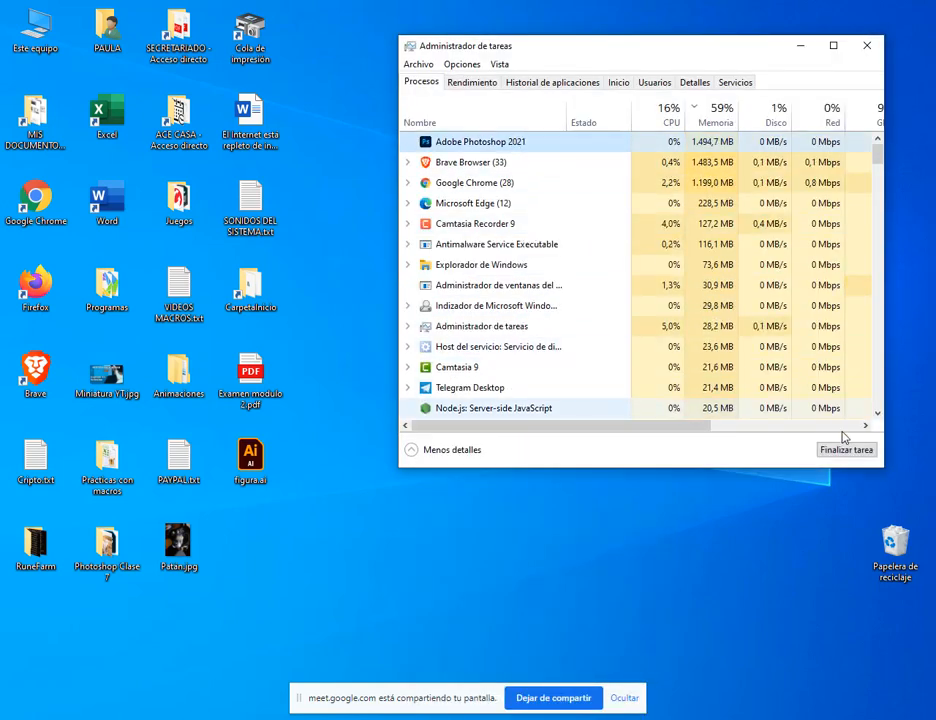
key(Delete)
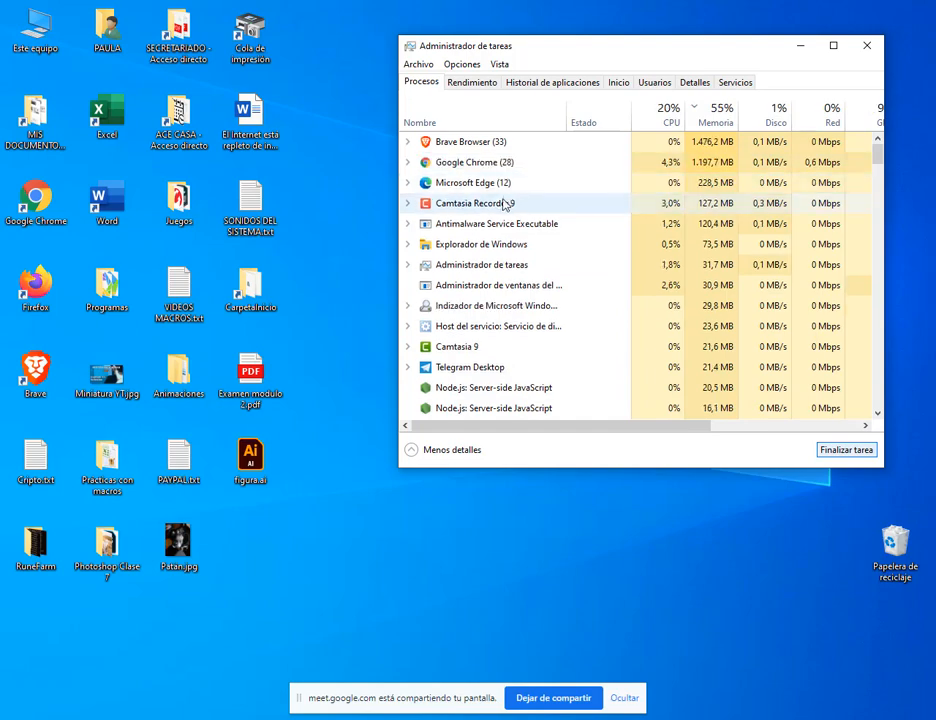
click(866, 47)
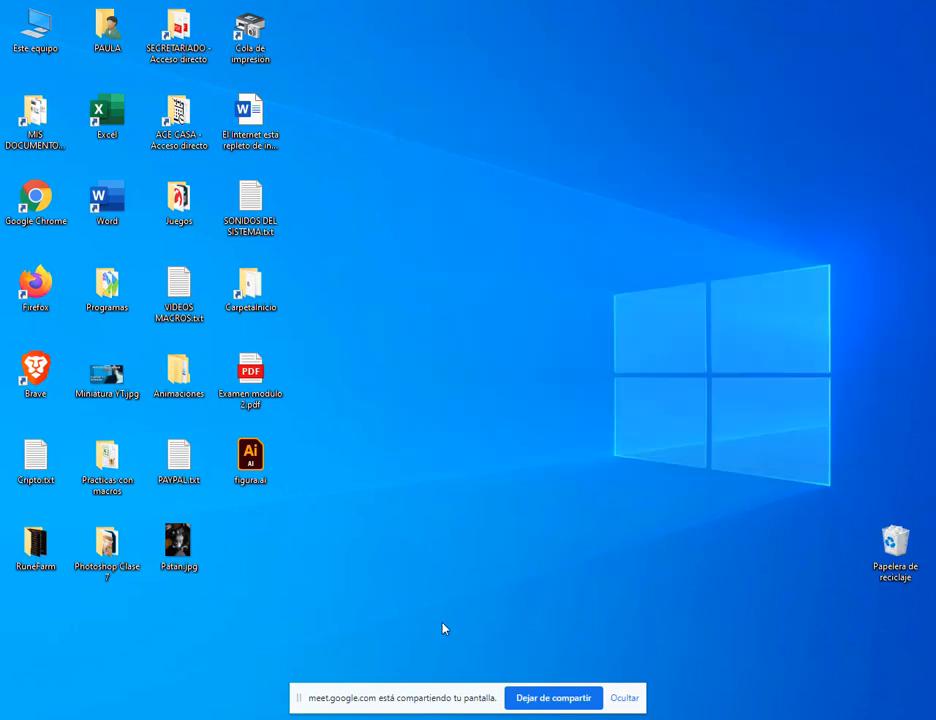
- Launch Adobe Photoshop CS6 and move the screen-sharing notice out of the way
key(super)
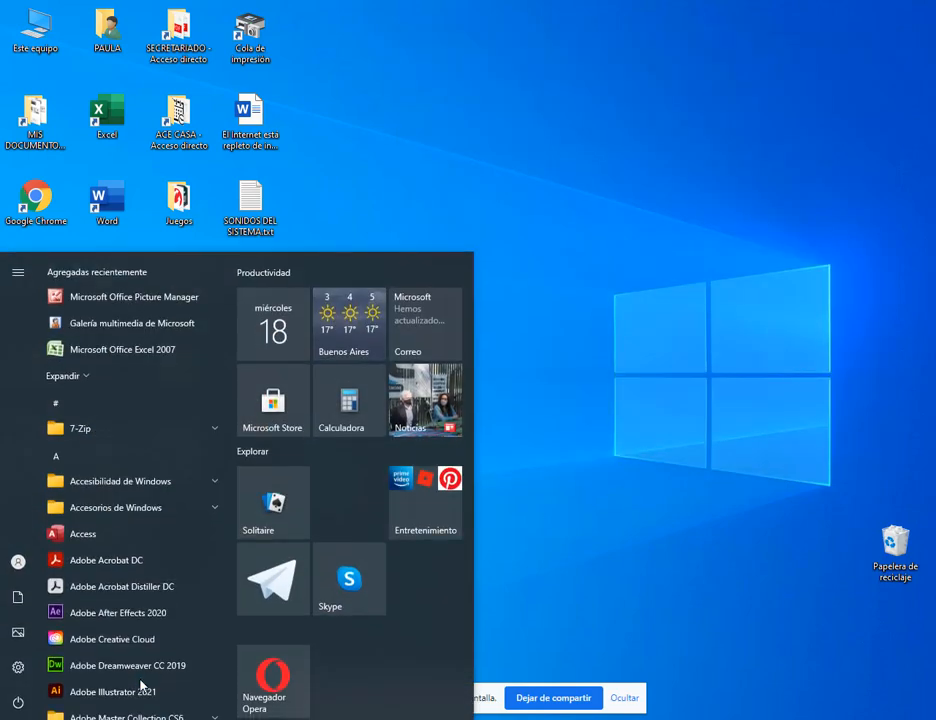
text(ph)
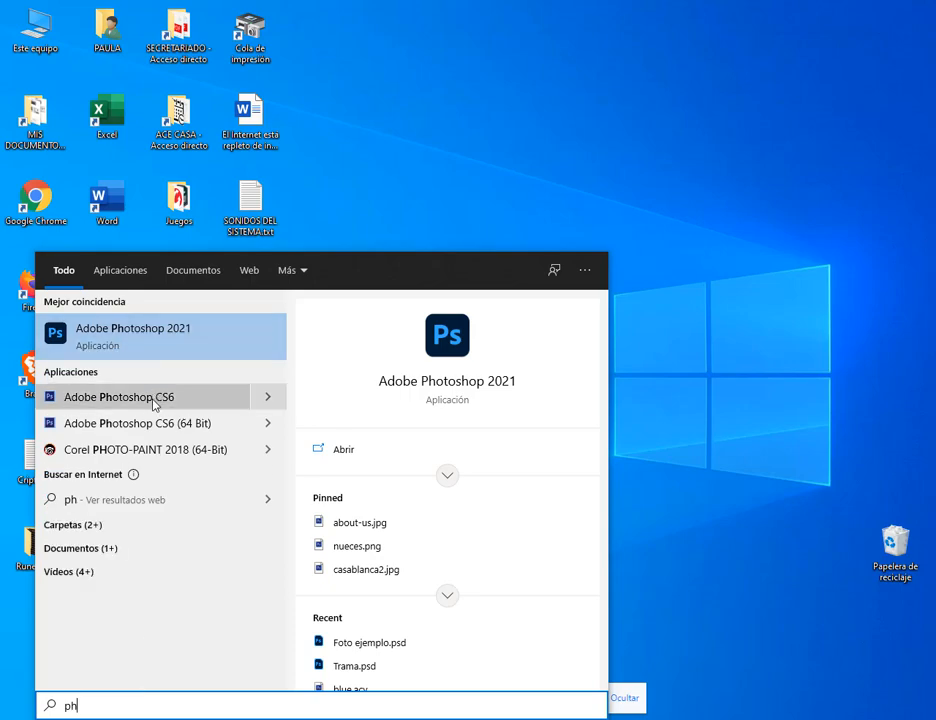
click(150, 398)
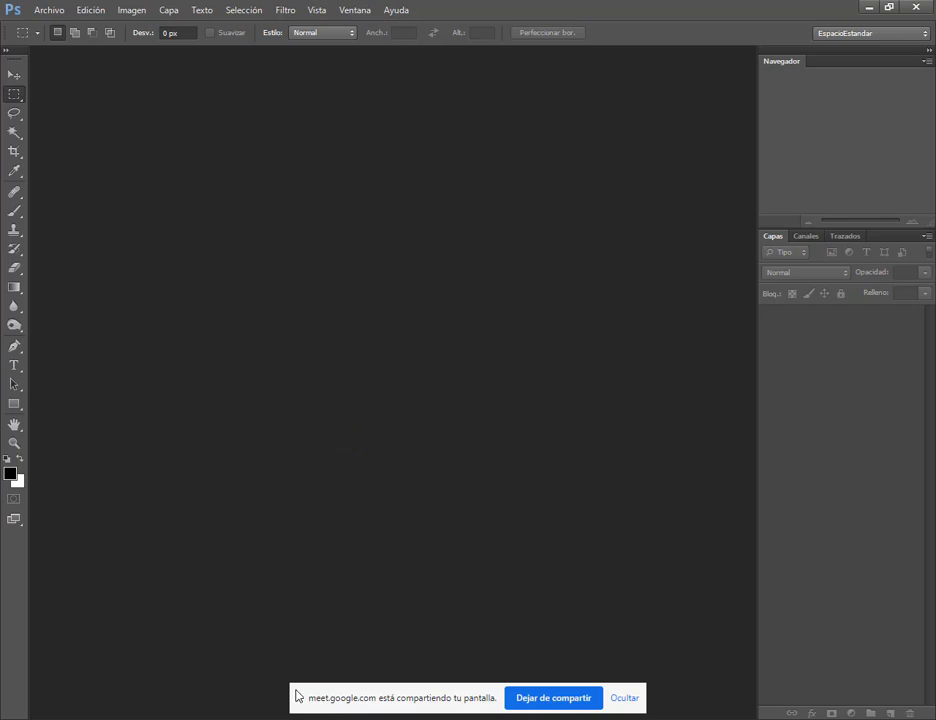
drag(297, 697, 569, 692)
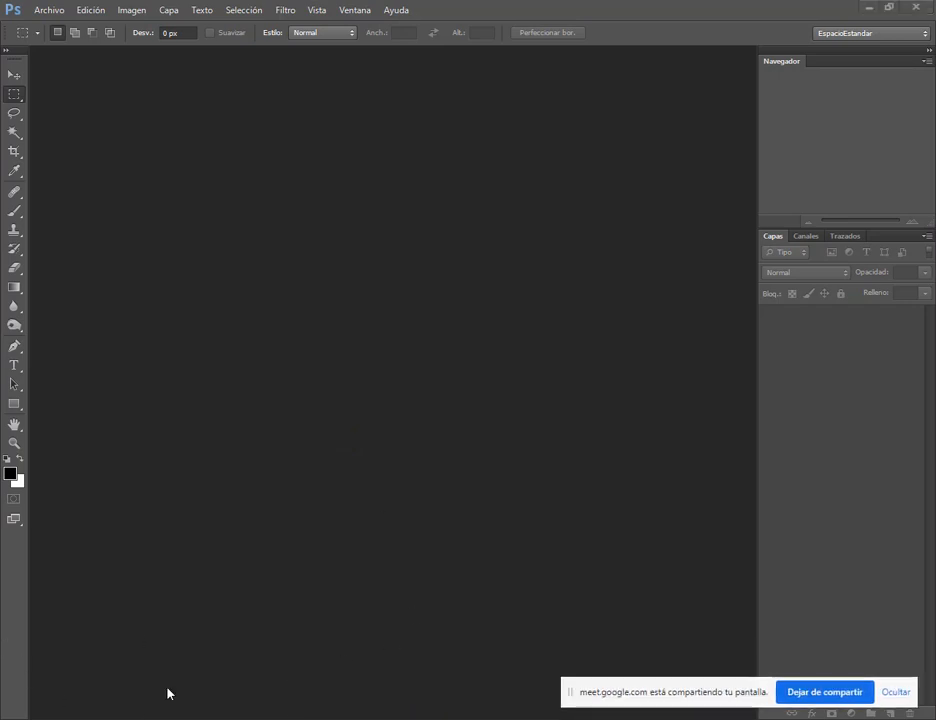
- Open avril-lavigne32248.jpg from the Photoshop Clase 7 folder in Photoshop CS6, leaving its missing colour profile unmodified
key(alt+Tab)
key(super+d)
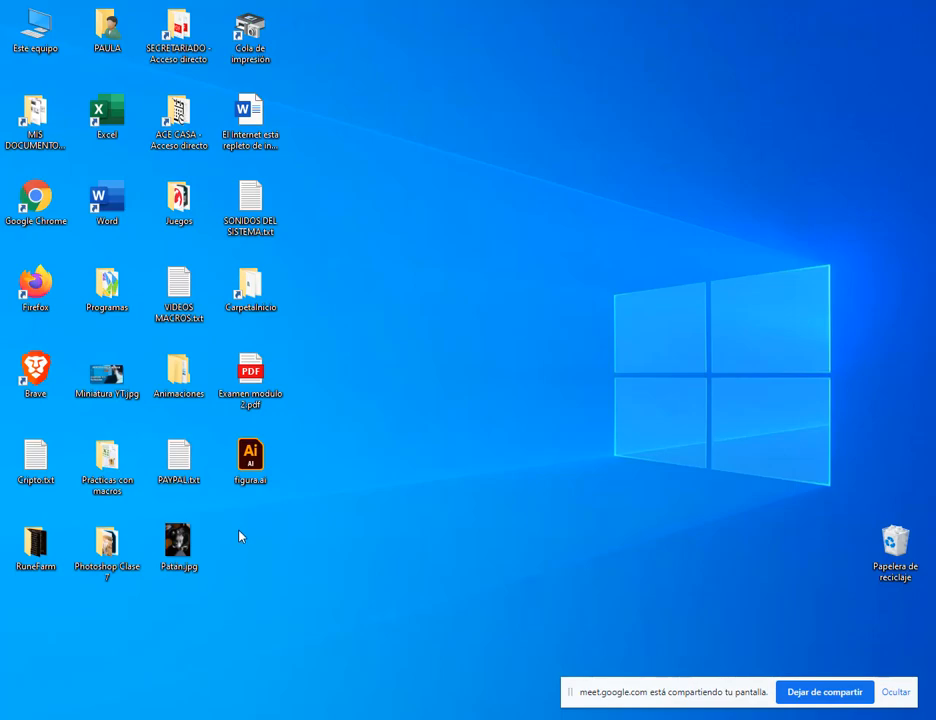
double_click(99, 566)
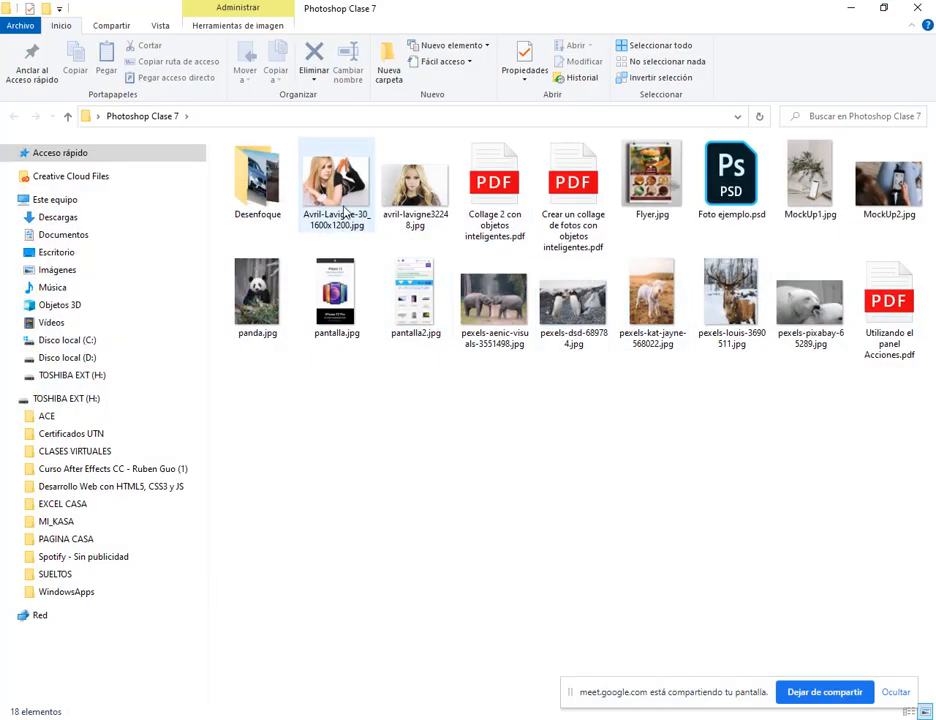
drag(415, 190, 445, 450)
click(550, 337)
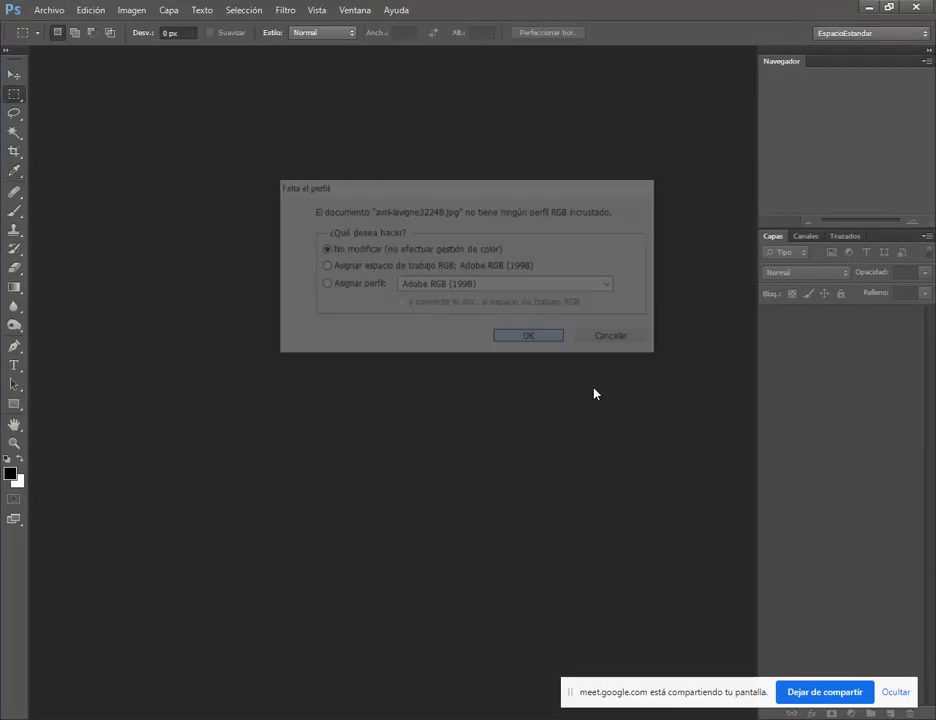
- Display the Actions panel, select the Marco de madera, 50 píxeles action, and float the panel over the canvas
click(356, 11)
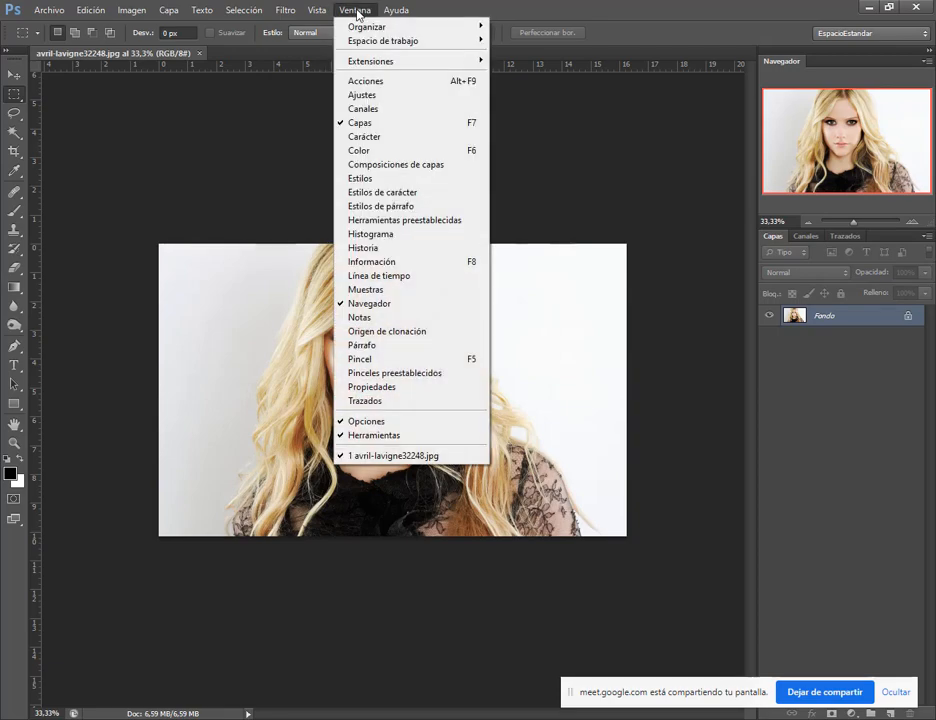
click(405, 84)
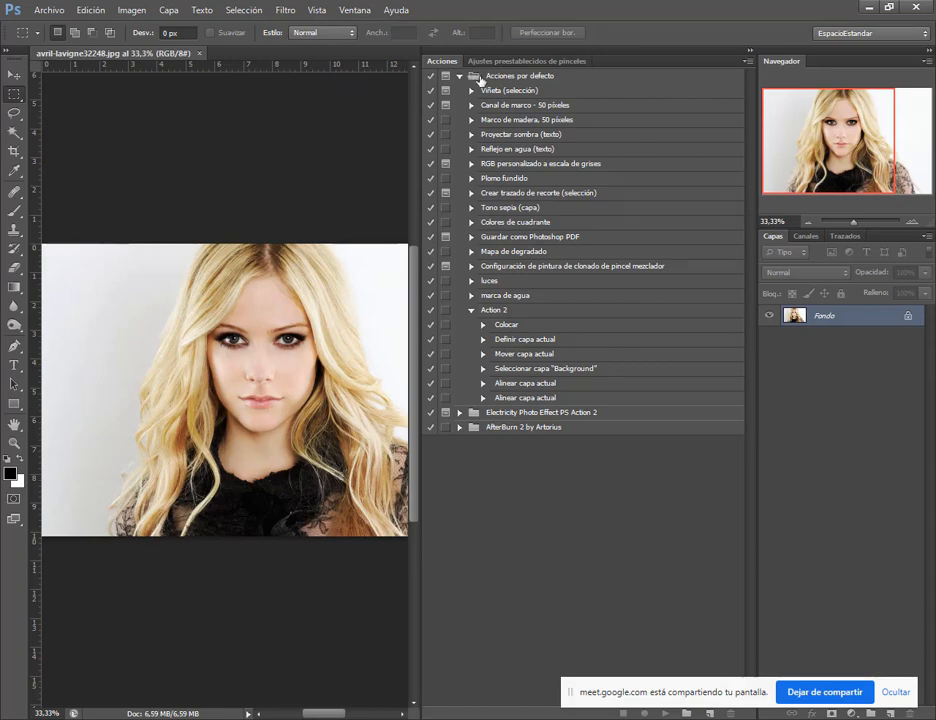
click(472, 312)
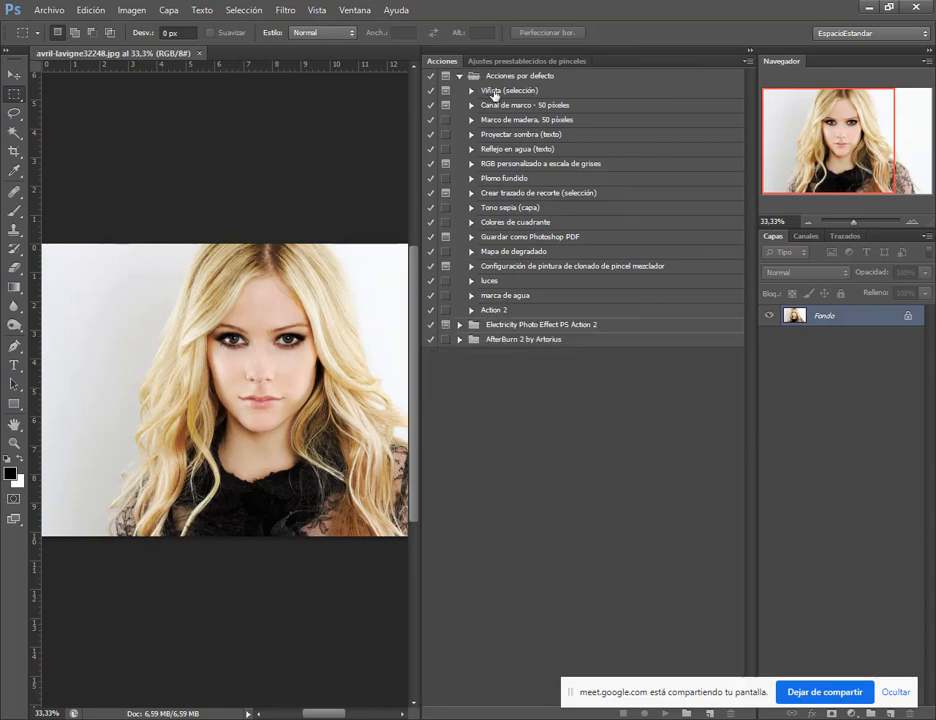
click(524, 78)
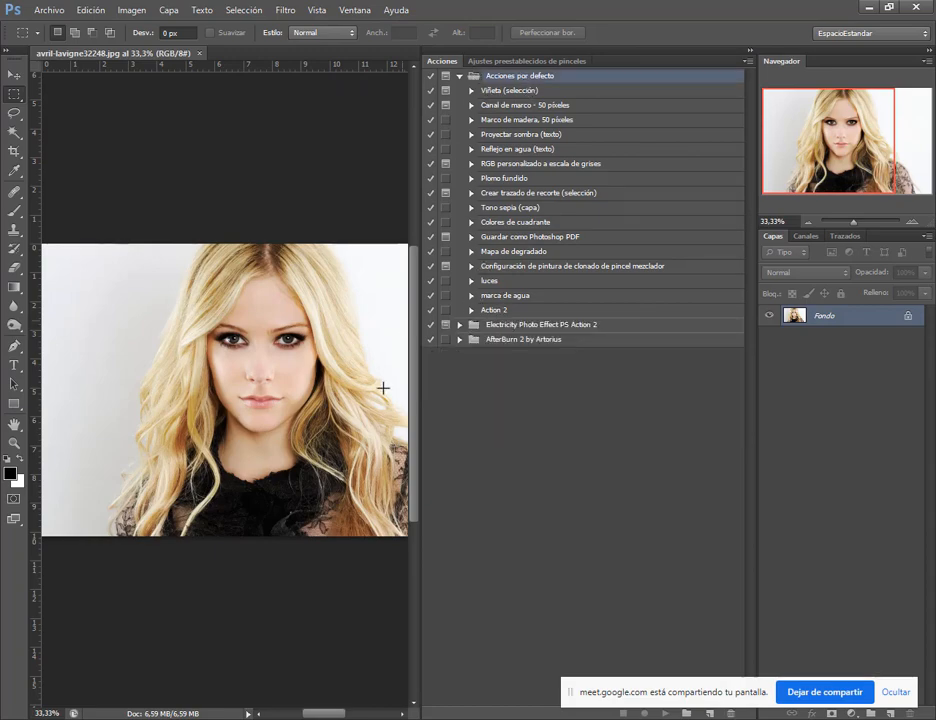
click(527, 121)
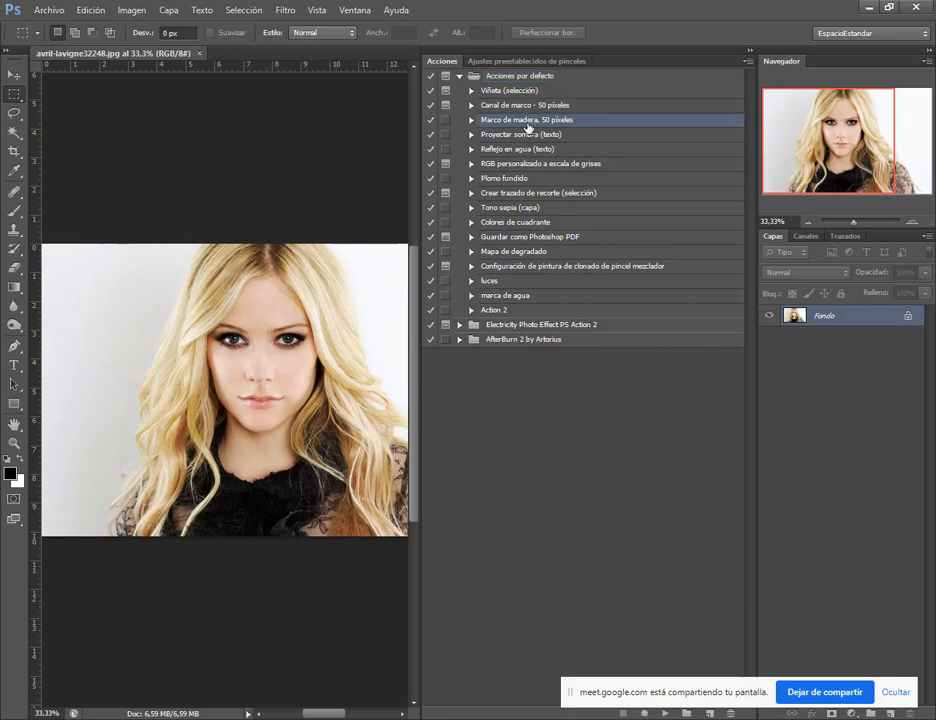
click(896, 692)
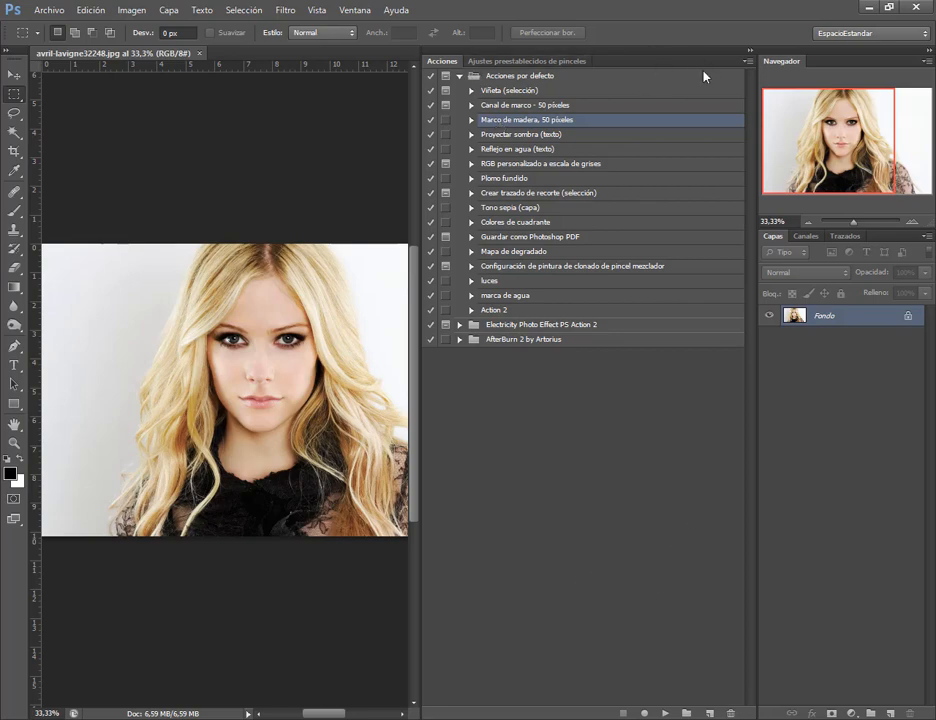
drag(704, 62, 650, 68)
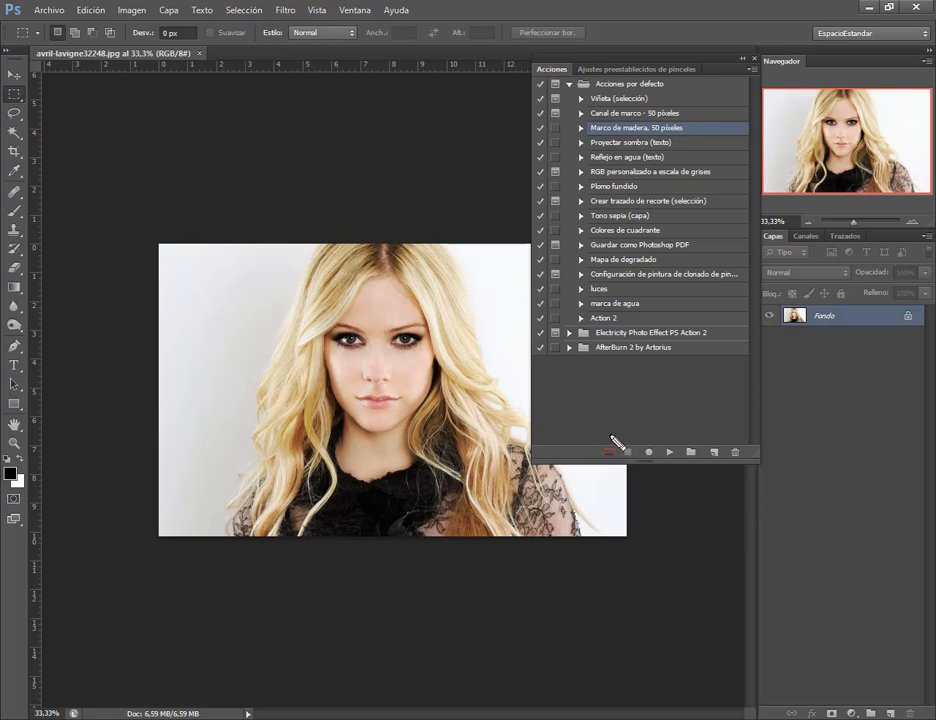
- Frame the Actions panel's control row with a red rectangle, point red arrows at its six controls, and clear the annotations
drag(609, 435, 757, 467)
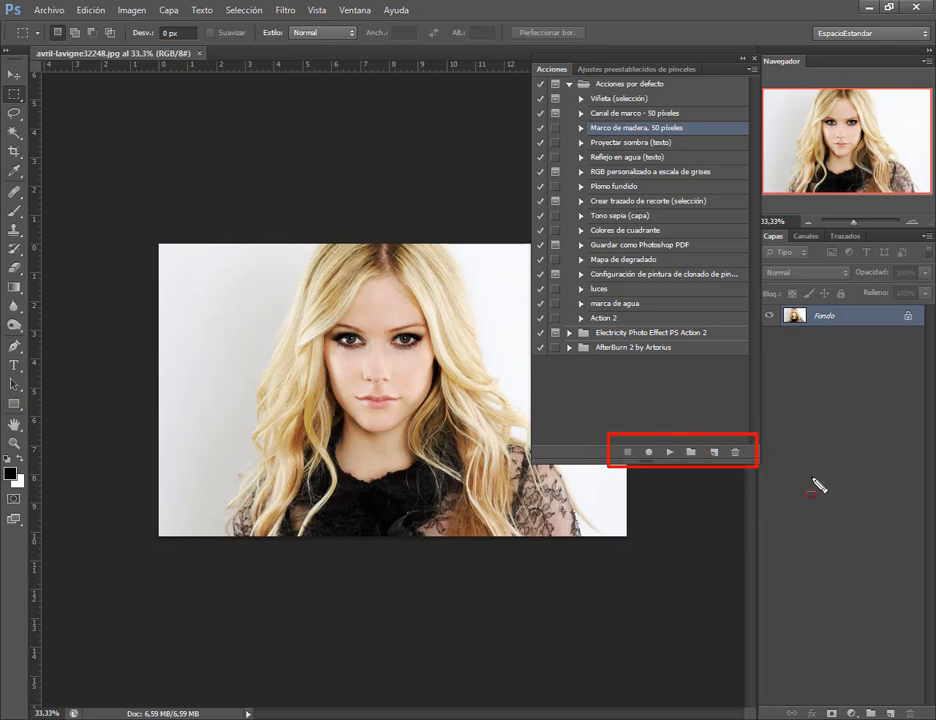
drag(721, 532, 731, 470)
drag(690, 522, 716, 462)
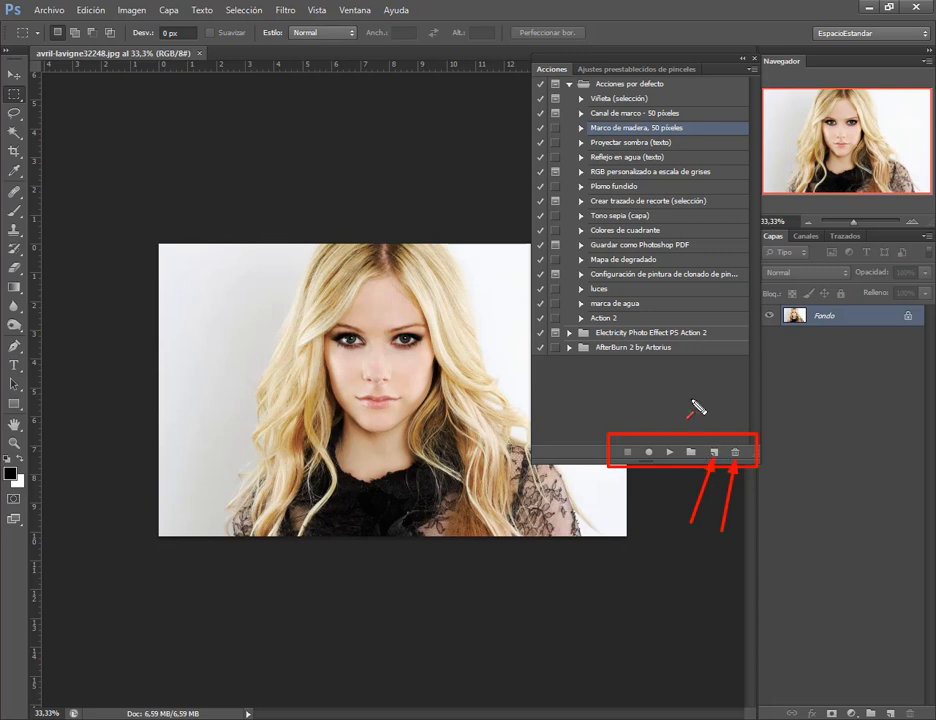
drag(690, 393, 692, 439)
drag(660, 510, 668, 478)
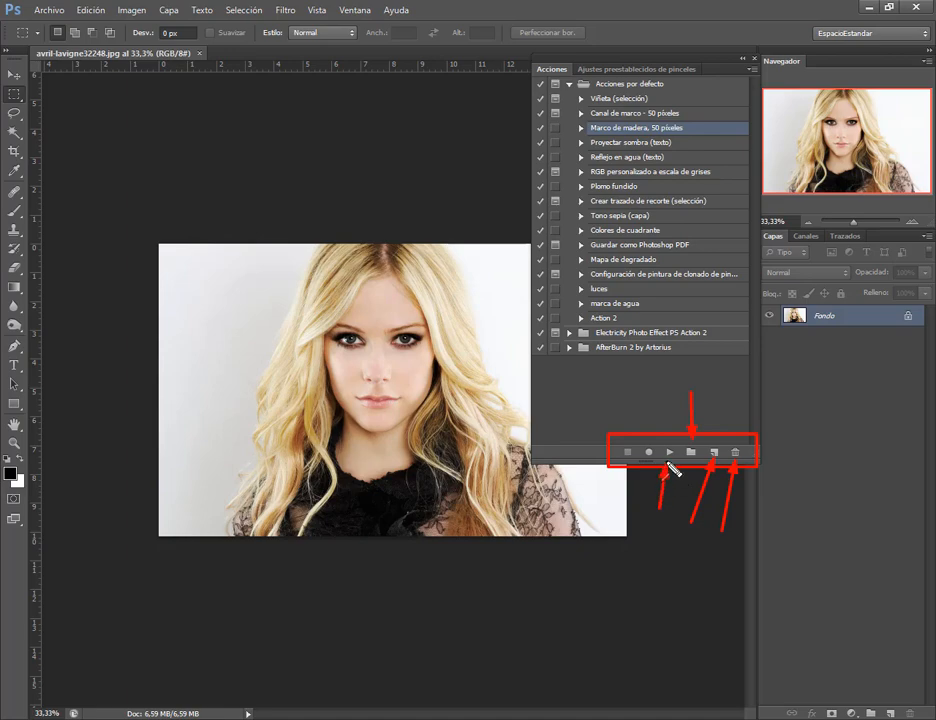
drag(661, 537, 668, 530)
drag(647, 401, 647, 437)
drag(613, 500, 626, 462)
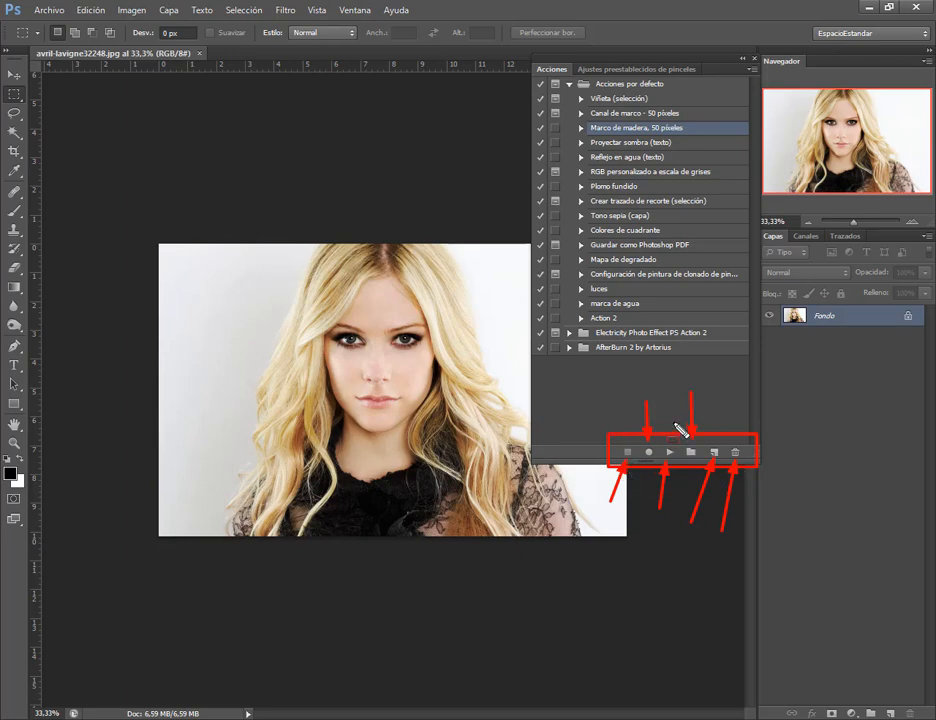
key(Escape)
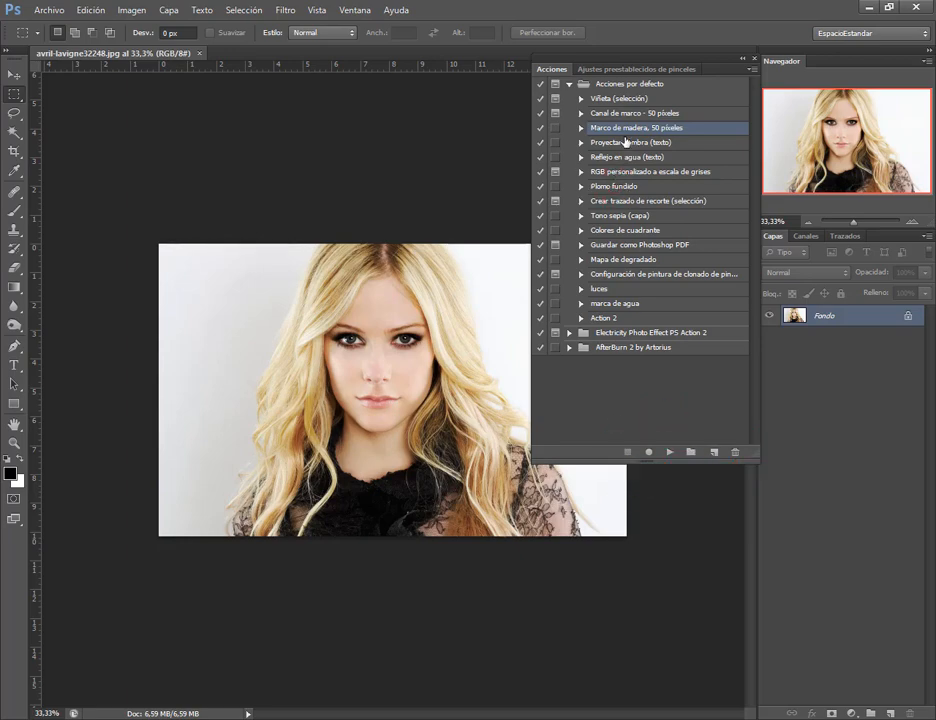
- Play the Marco de madera, 50 píxeles action on the portrait, continue past its size message, and collapse the Actions panel
click(671, 453)
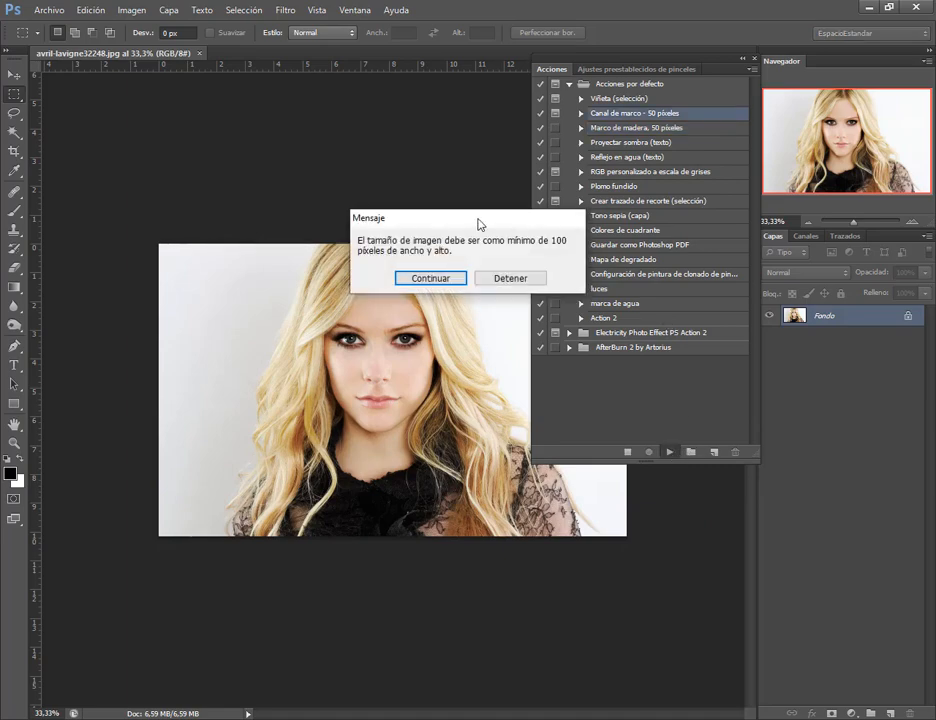
click(433, 276)
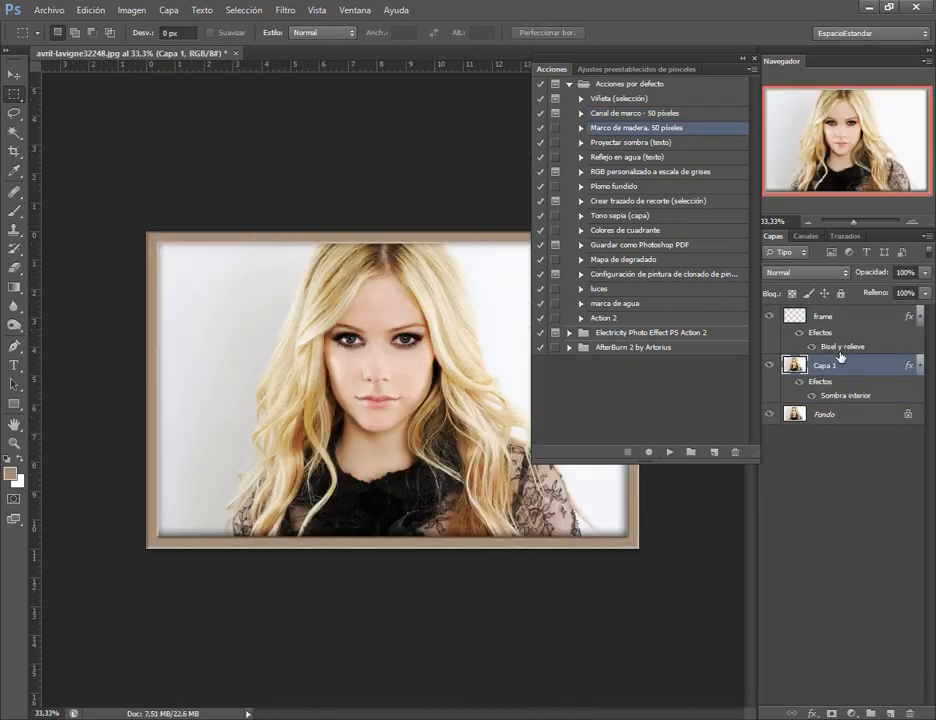
click(743, 58)
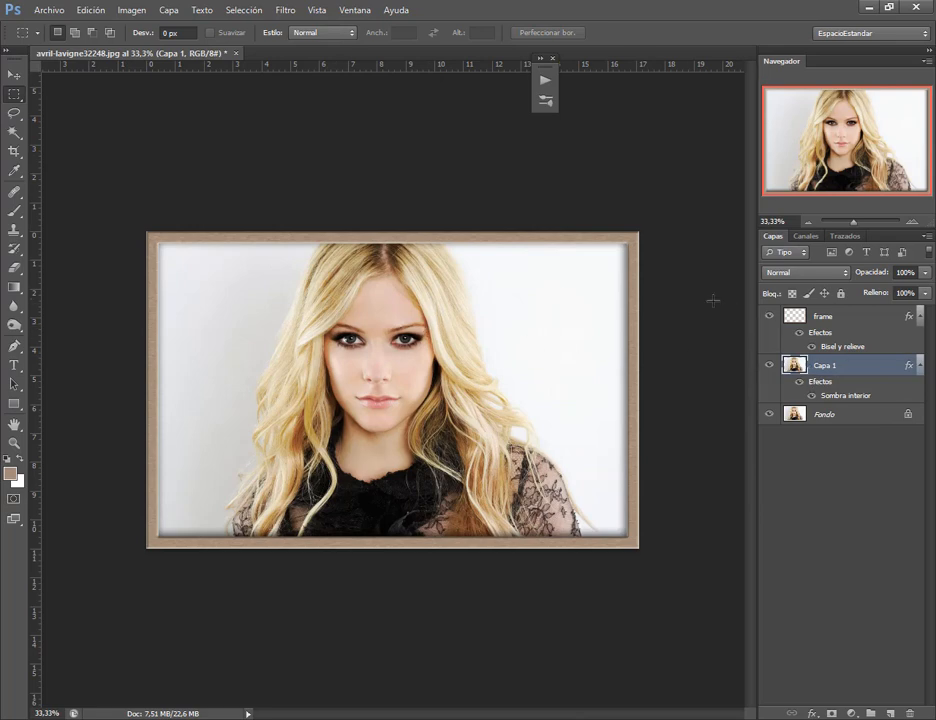
click(13, 74)
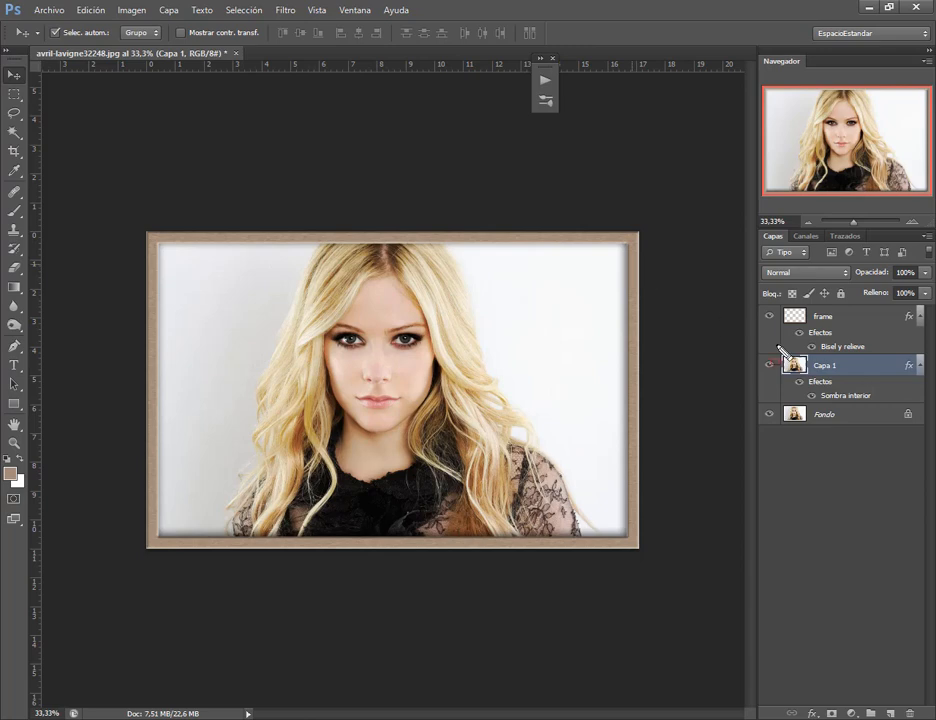
- Frame the layer list with a red rectangle, point red arrows at the frame and Capa 1 layers, and clear the annotations
drag(778, 308, 927, 425)
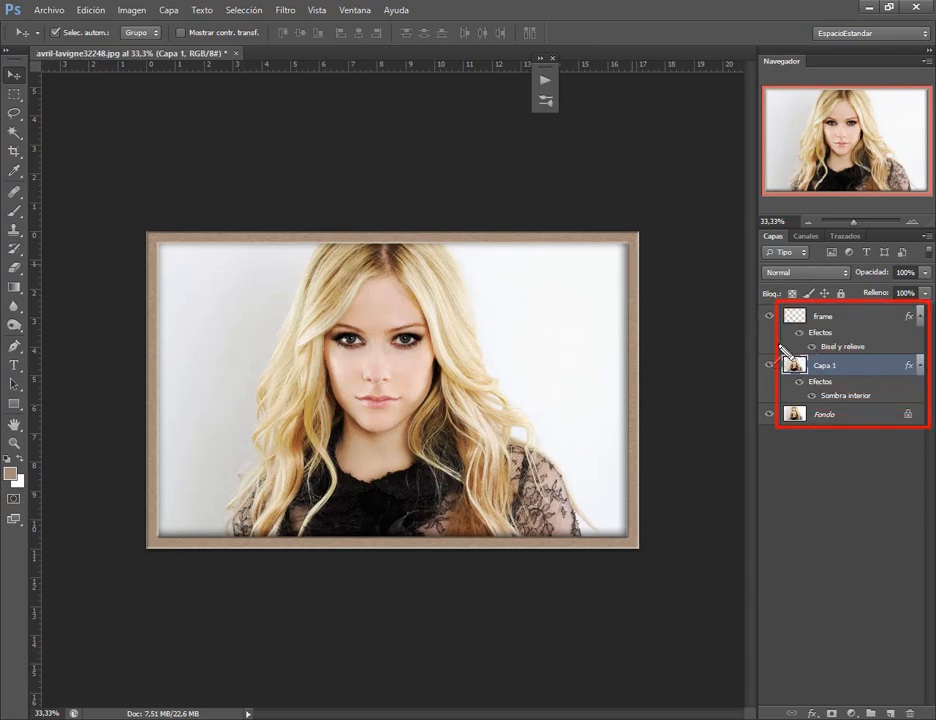
drag(724, 366, 797, 320)
drag(722, 408, 781, 372)
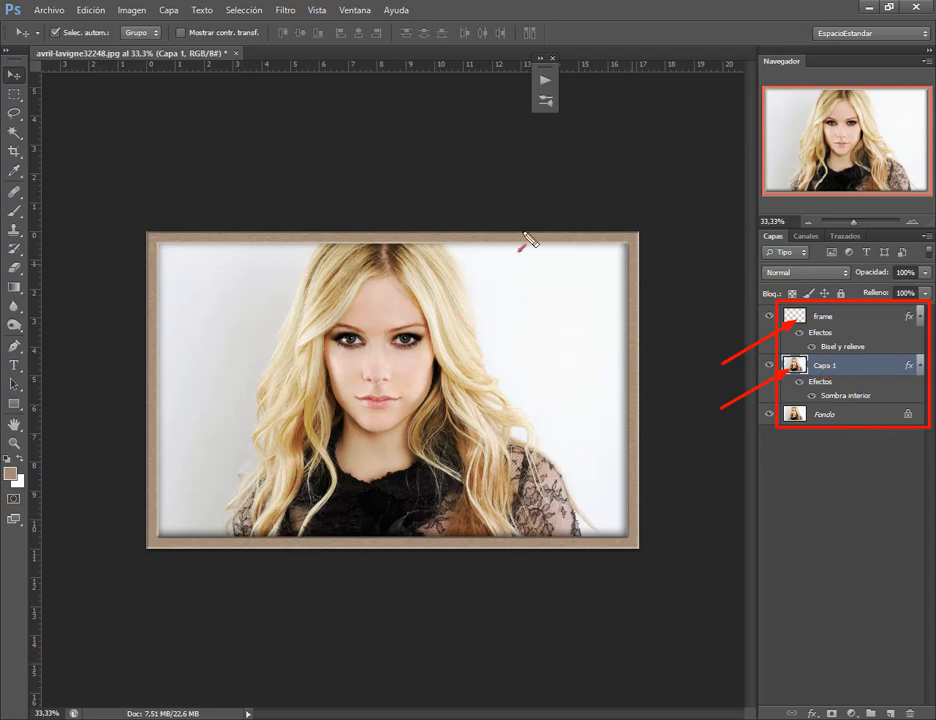
key(Escape)
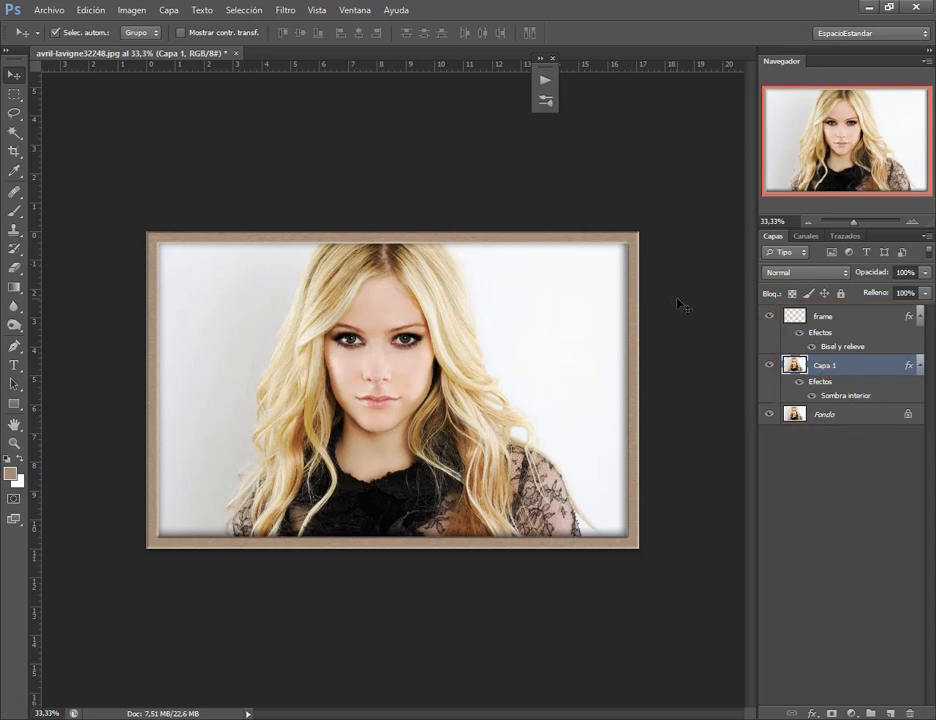
- Inspect the action's layers by hiding frame and Capa 1, showing each again, and selecting the frame layer
click(769, 365)
click(768, 318)
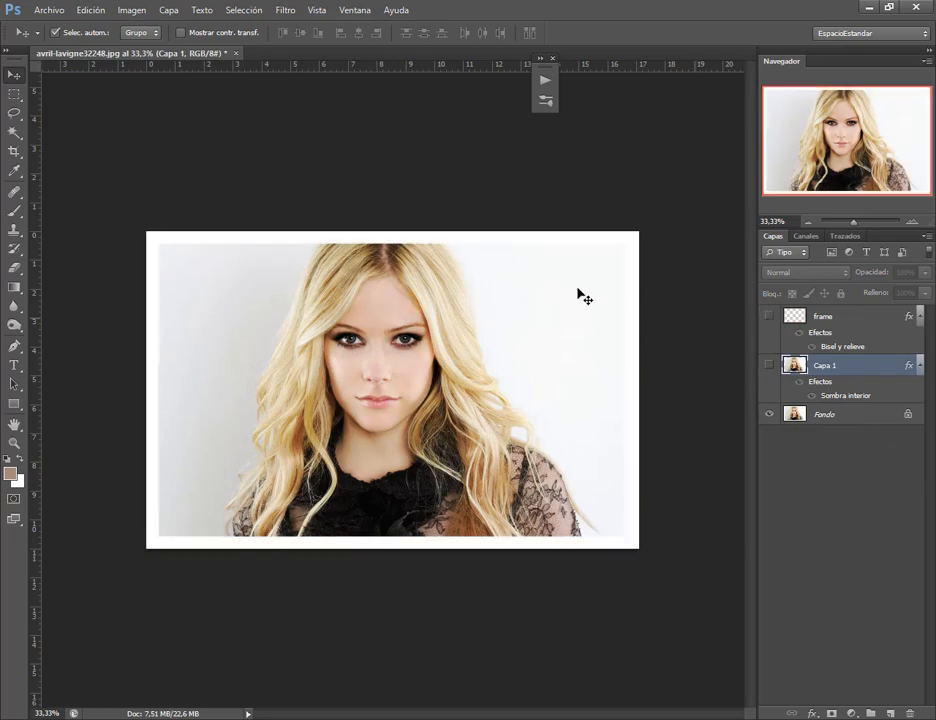
click(785, 418)
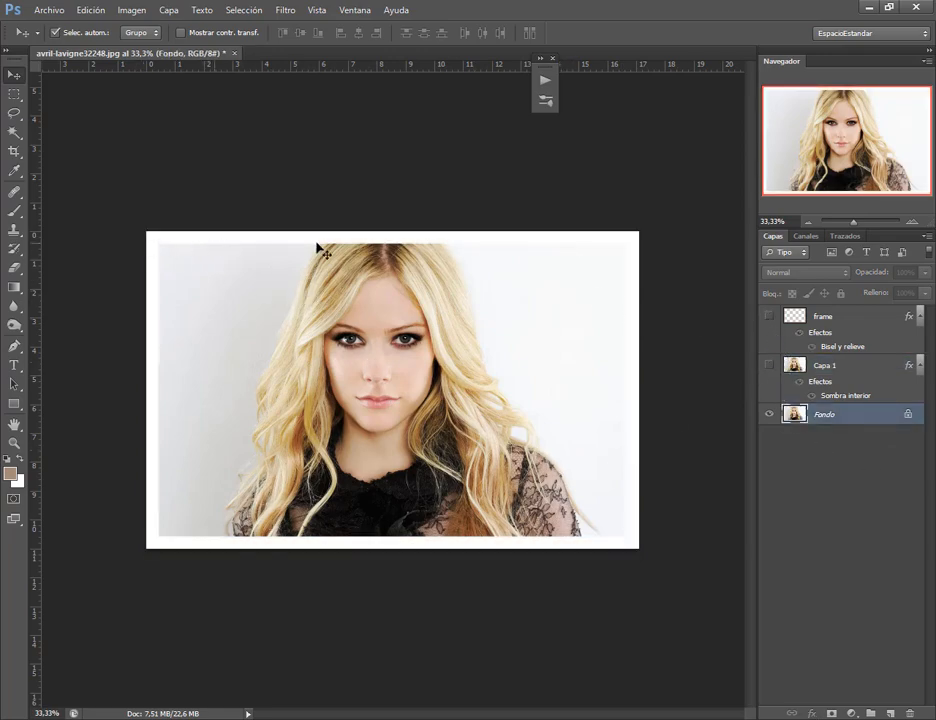
click(769, 368)
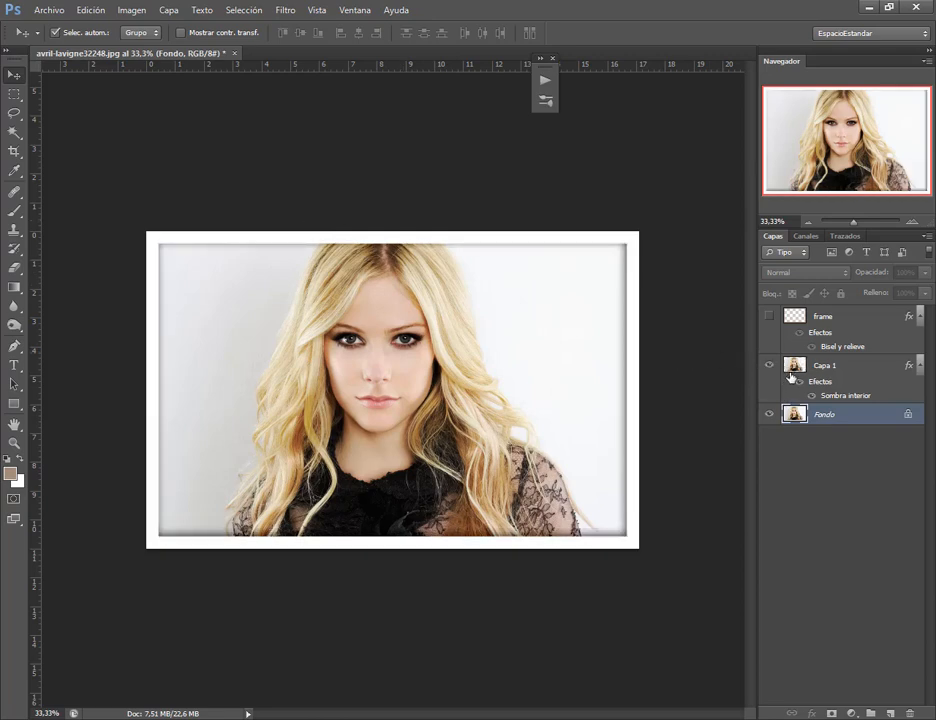
click(792, 372)
click(769, 318)
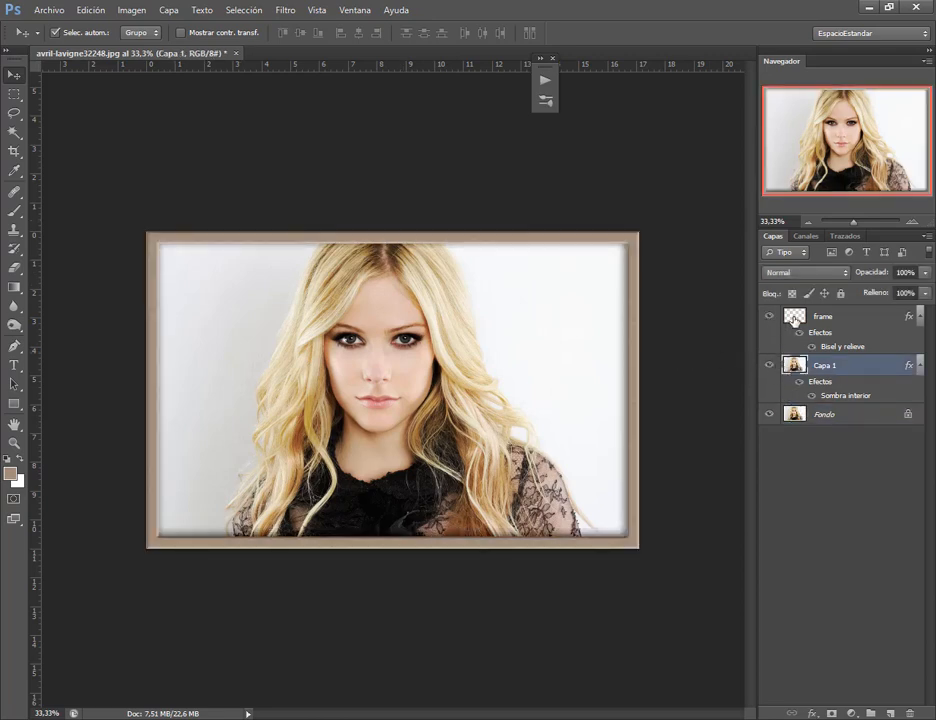
click(823, 318)
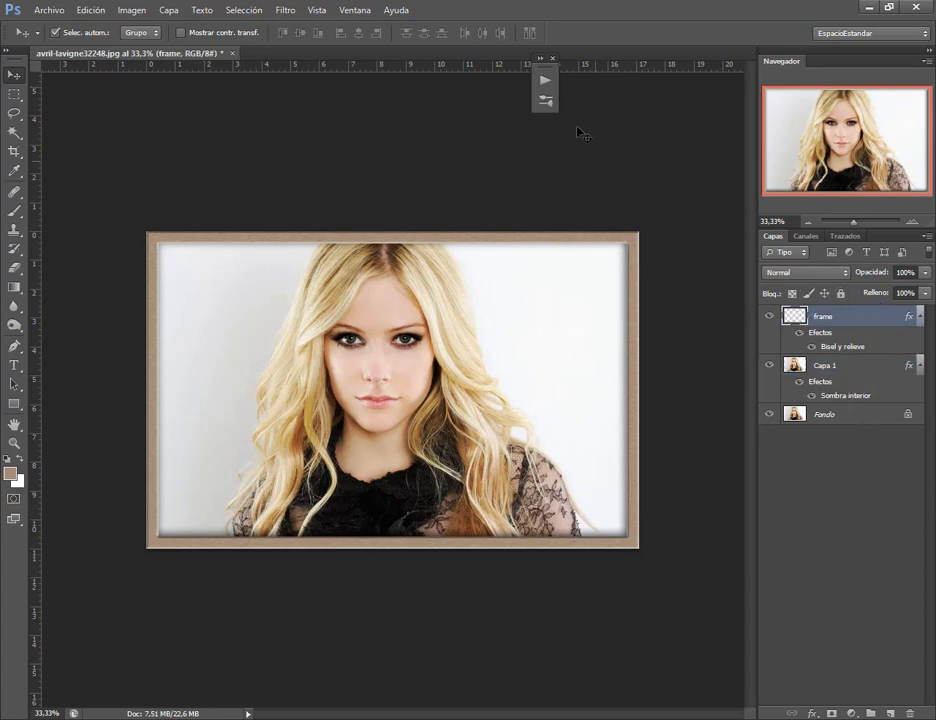
- Show the history, revert the framed portrait to its original avril-lavigne32248.jpg snapshot, and collapse the History panel
click(355, 10)
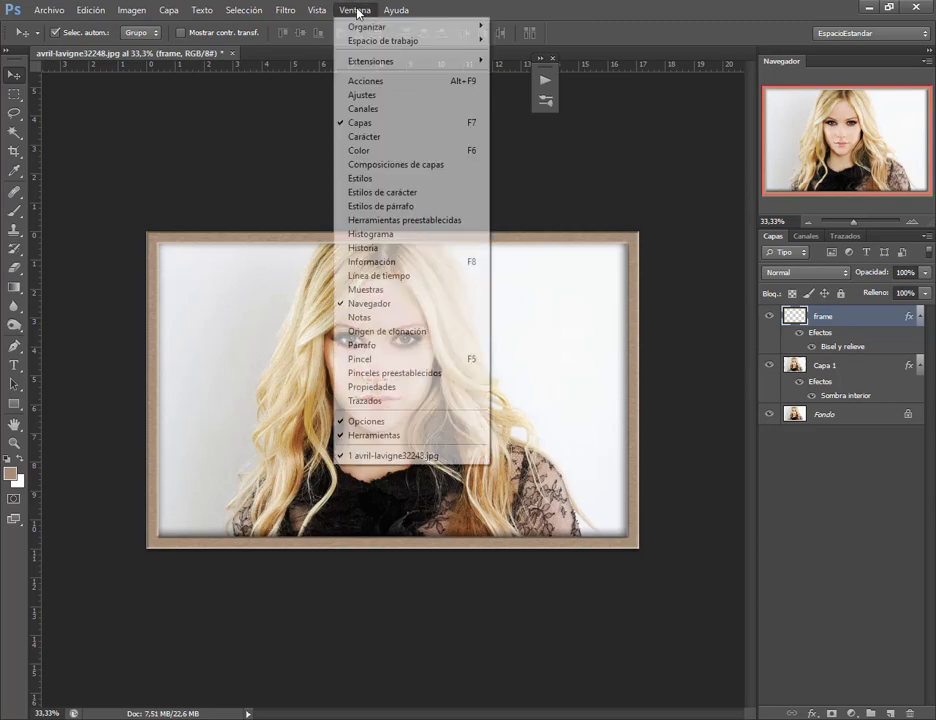
click(419, 255)
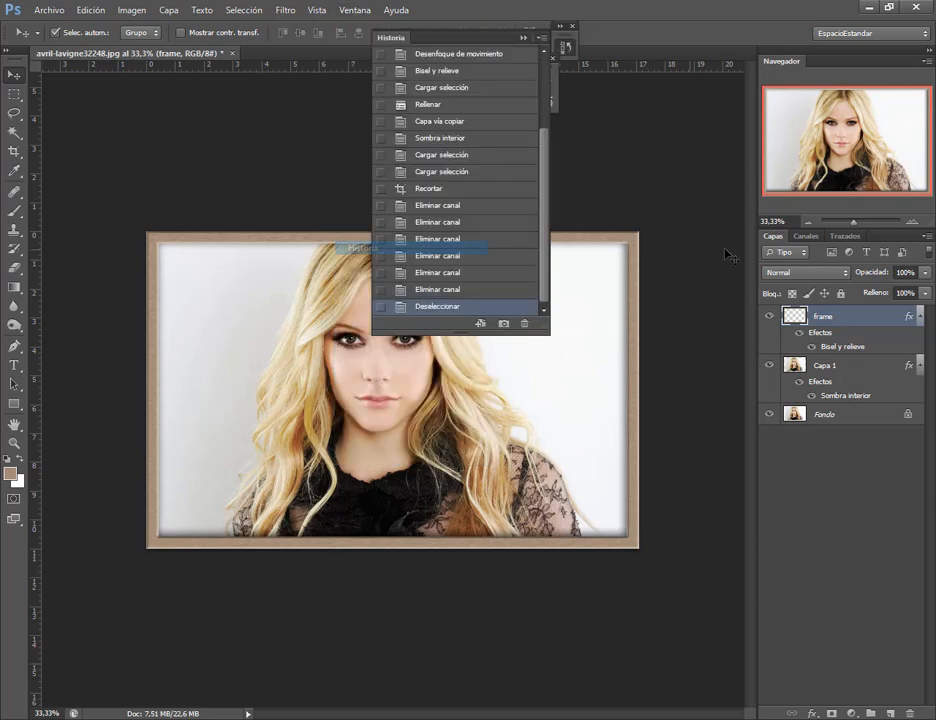
drag(467, 40, 630, 198)
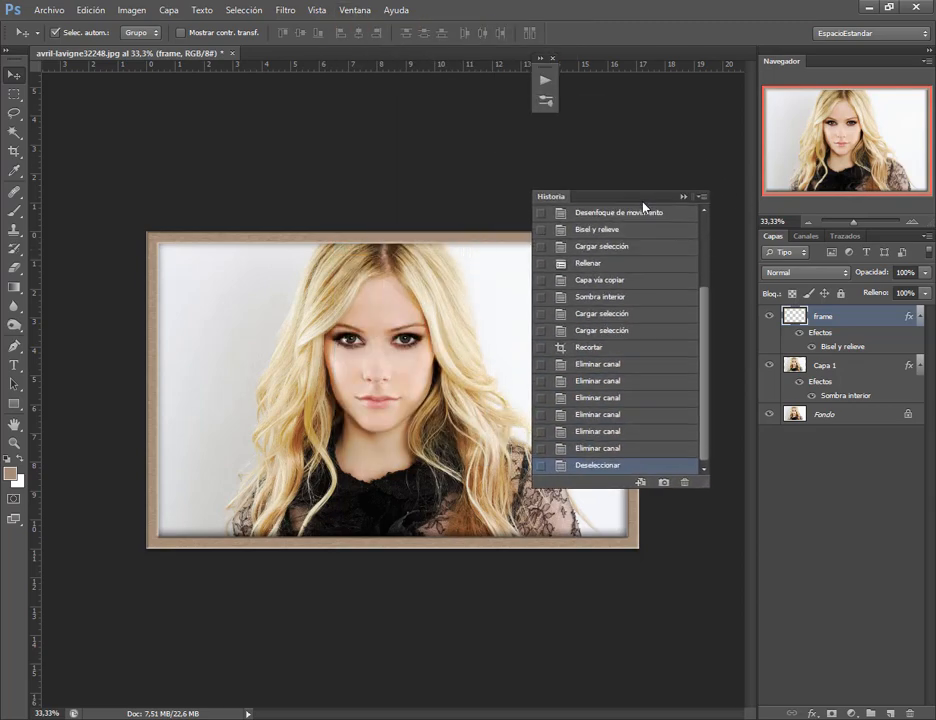
drag(706, 309, 697, 208)
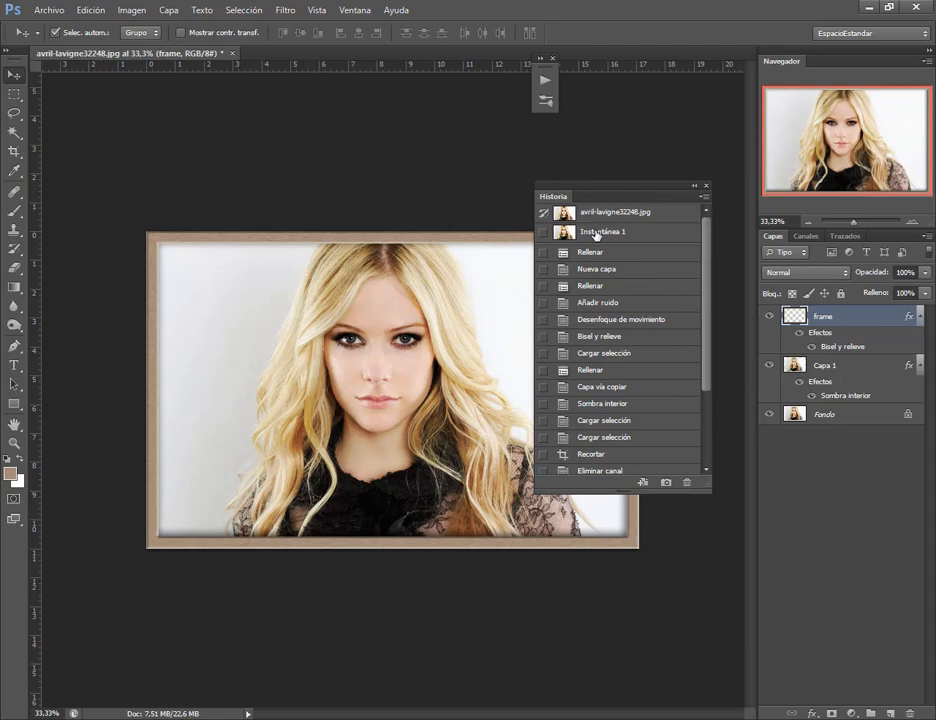
click(570, 213)
click(694, 187)
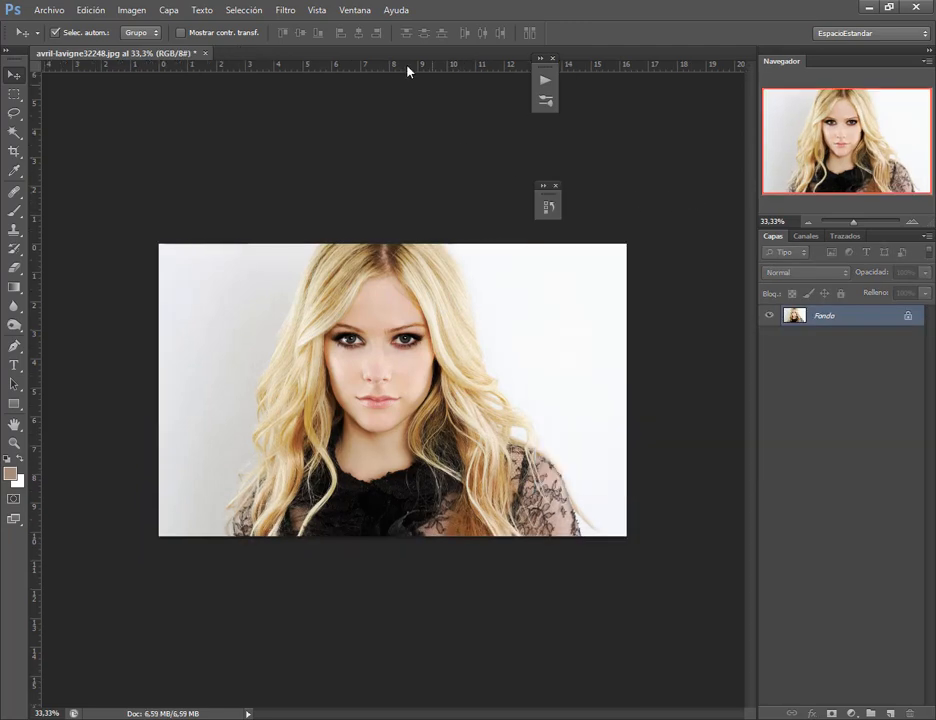
- Reopen the Actions panel, move it off the face, and delete the luces, marca de agua and Action 2 actions
click(352, 10)
click(385, 81)
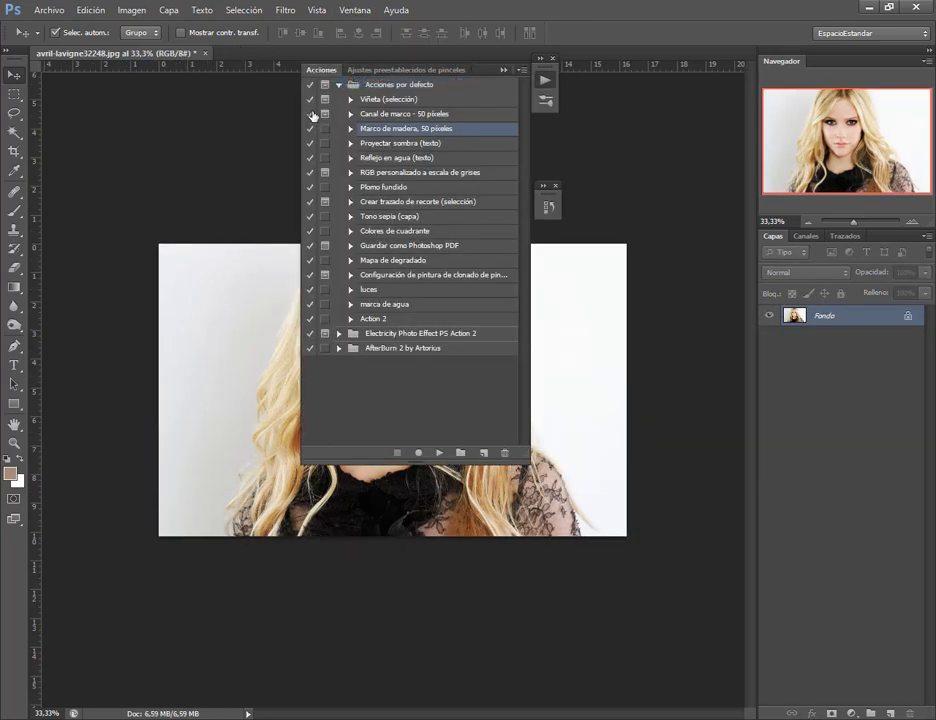
drag(478, 76, 723, 82)
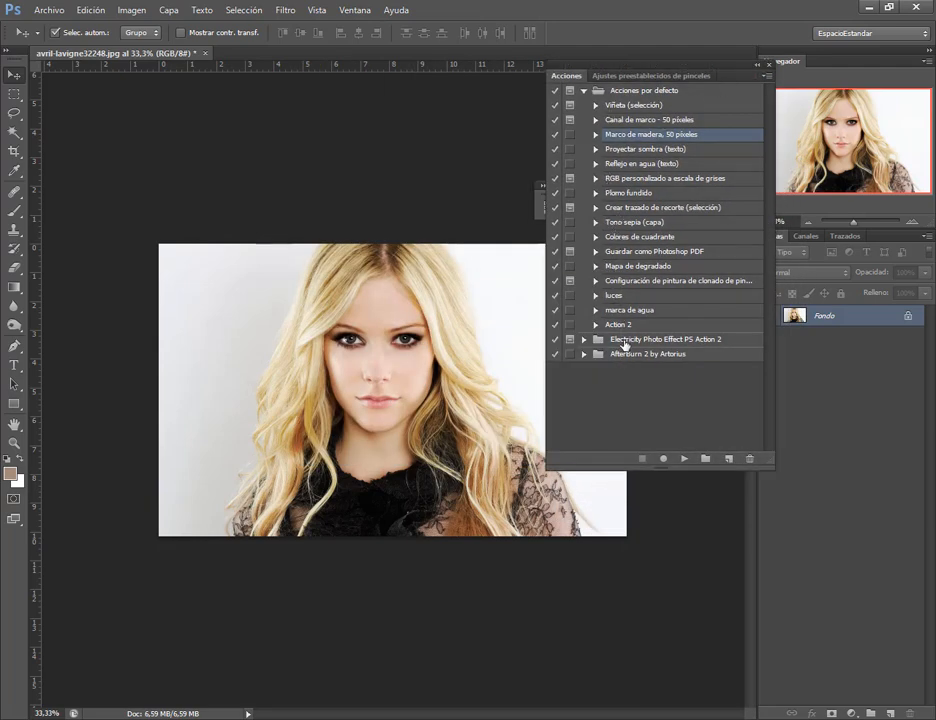
click(646, 297)
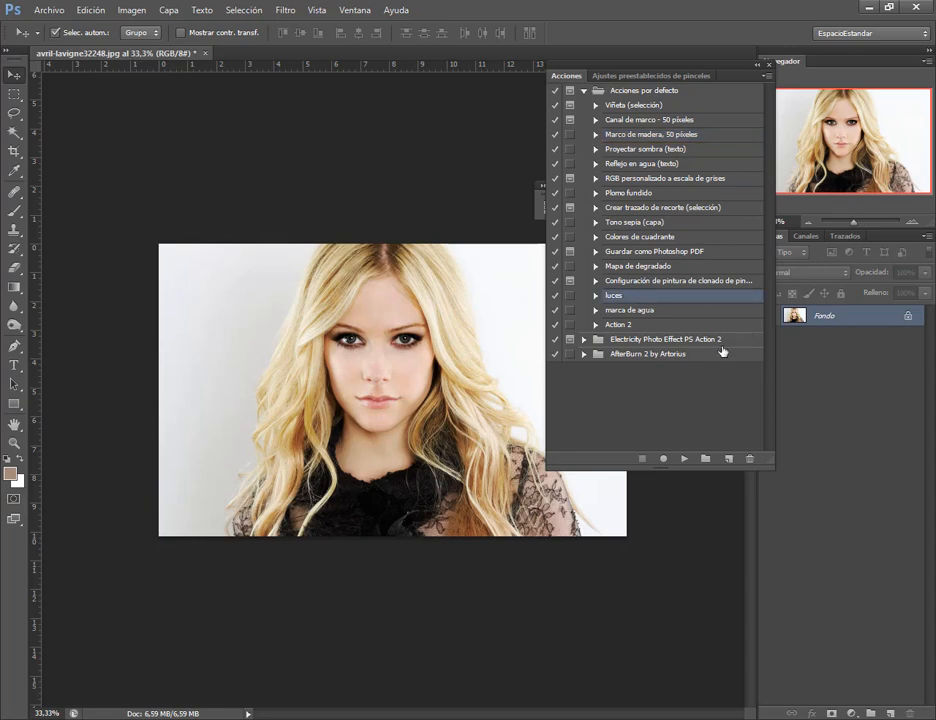
click(749, 459)
click(430, 278)
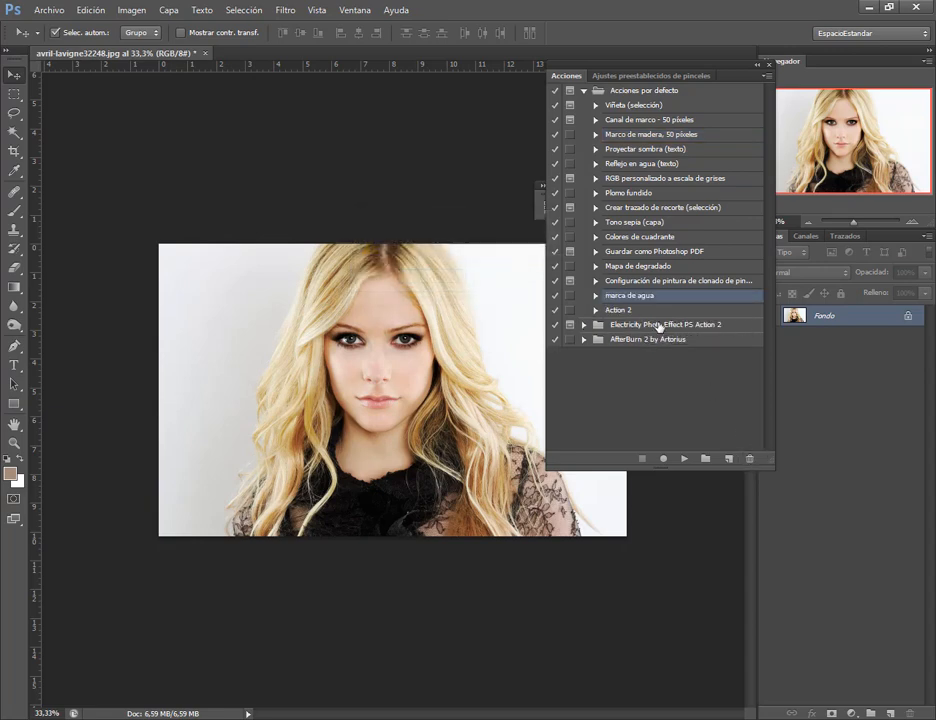
click(750, 458)
click(430, 278)
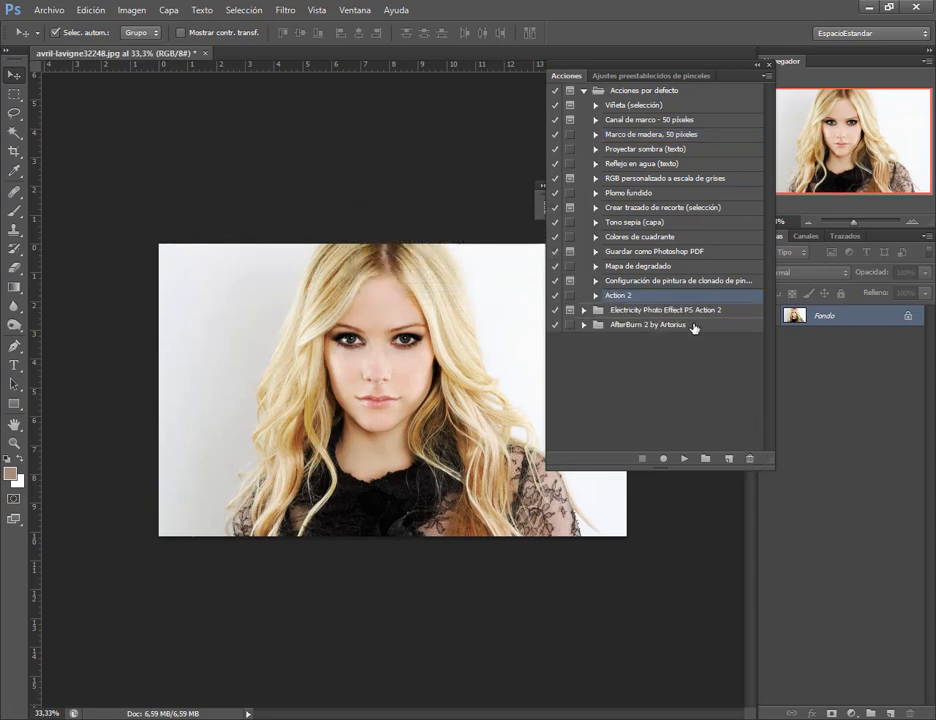
click(750, 459)
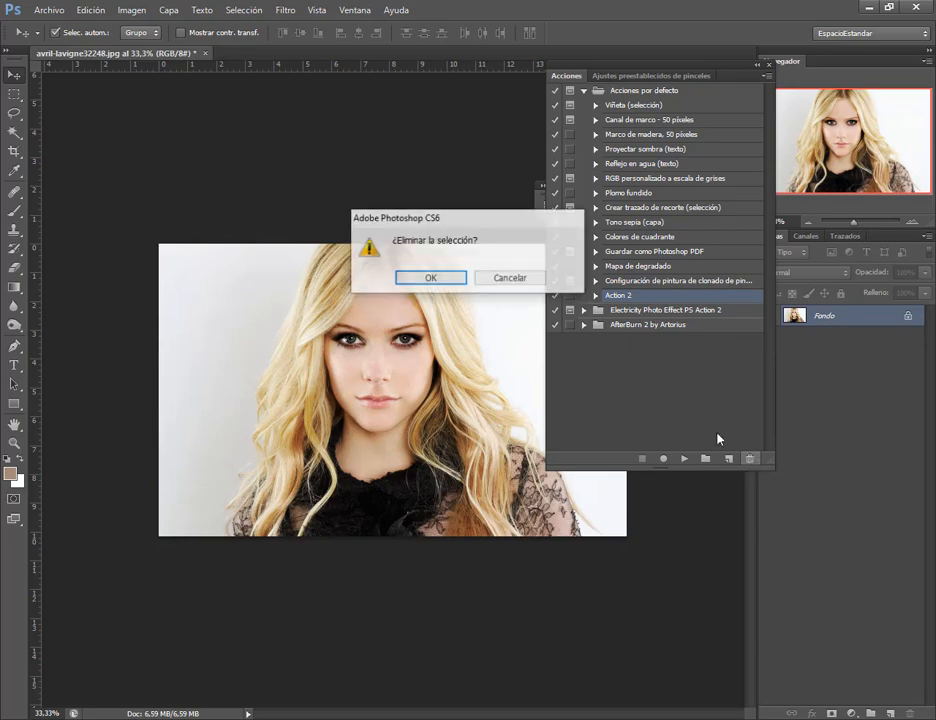
click(432, 278)
- Shrink the Actions panel to fit its list and place it over the portrait's upper-right area
drag(678, 68, 731, 29)
drag(819, 382, 812, 339)
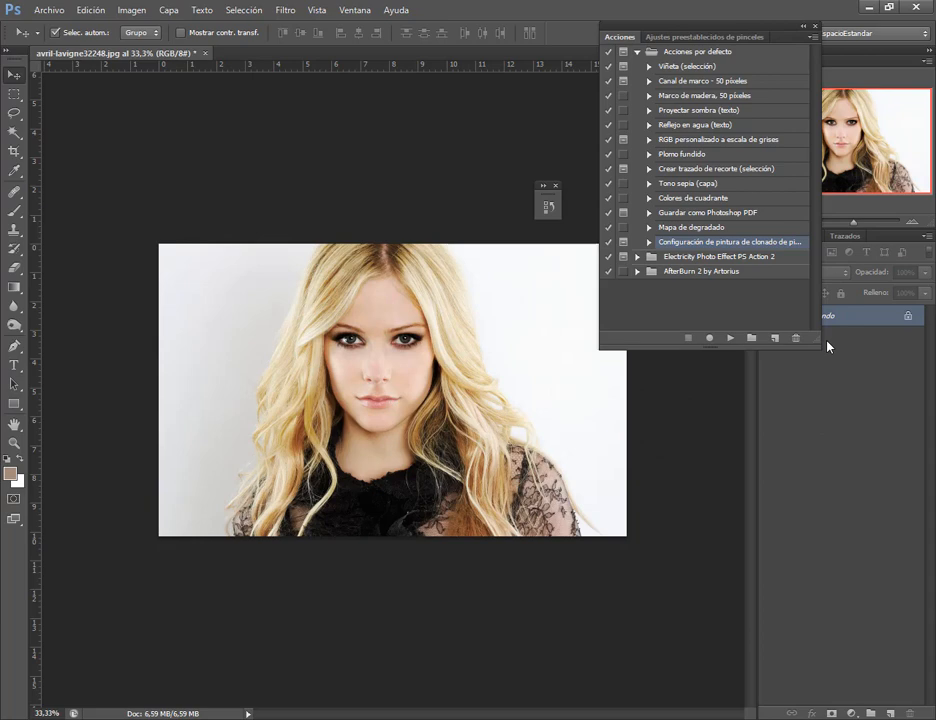
drag(702, 29, 679, 73)
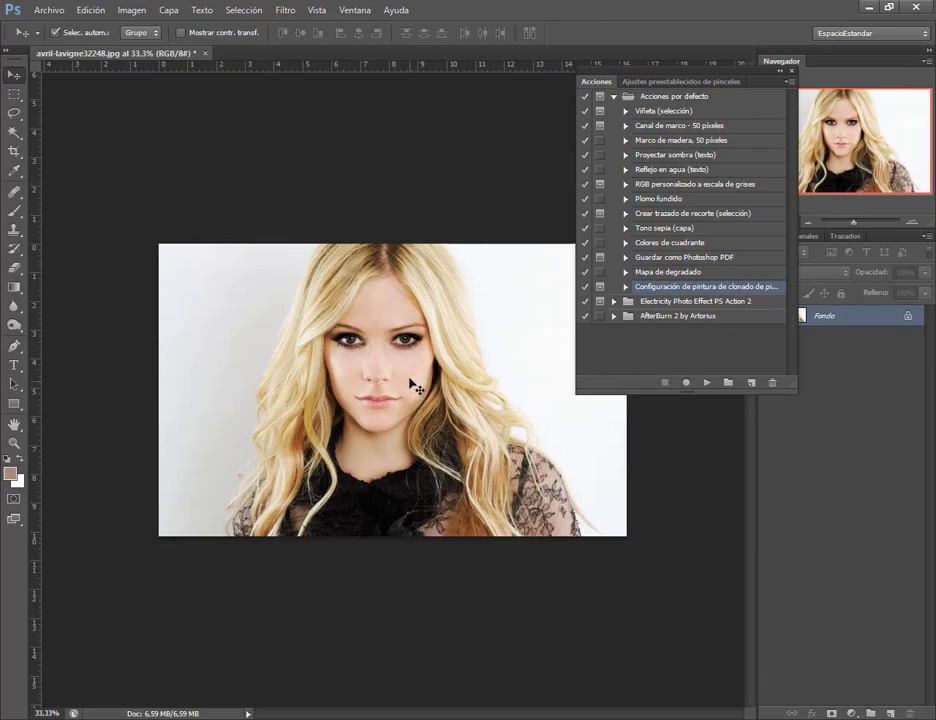
- Switch to MediaFire in Chrome, examine the files in the Acciones folder of Photoshop_Clase7, and return to Photoshop
mouse_move(206, 718)
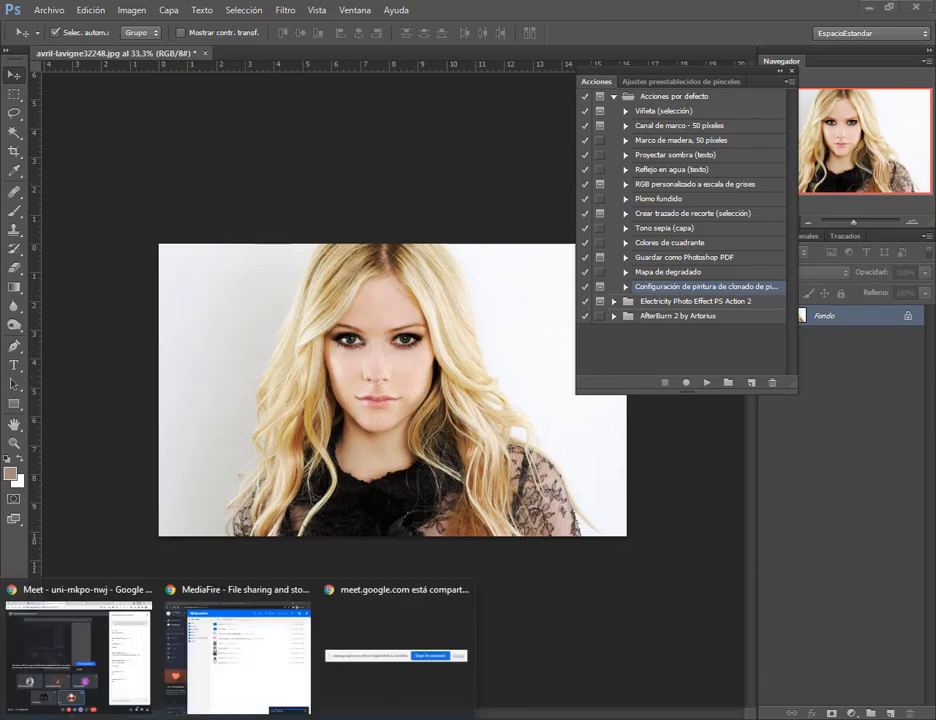
mouse_move(206, 684)
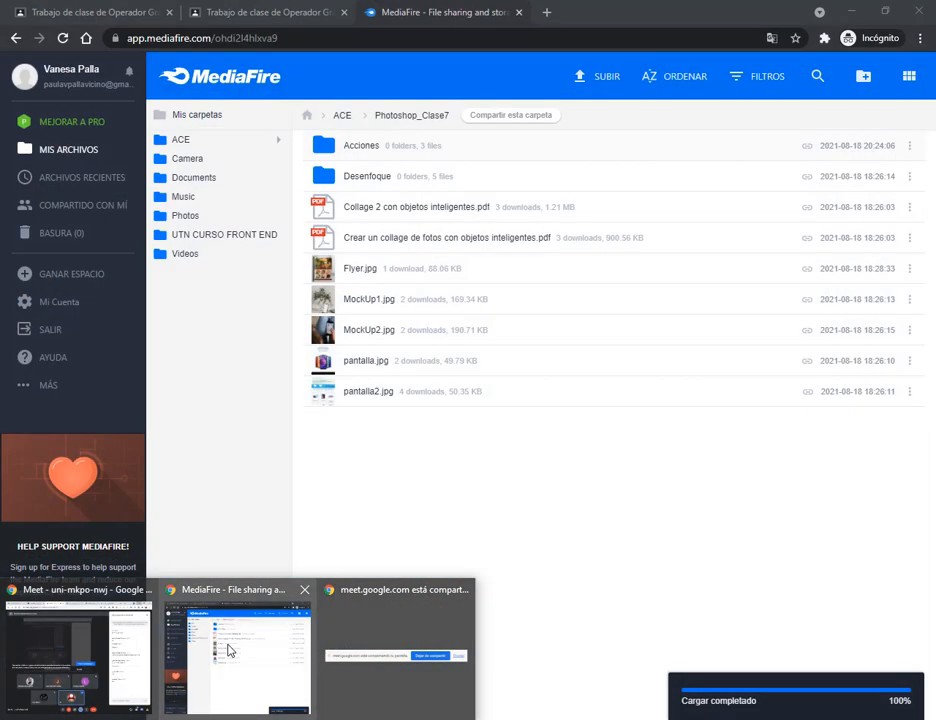
click(230, 665)
click(362, 147)
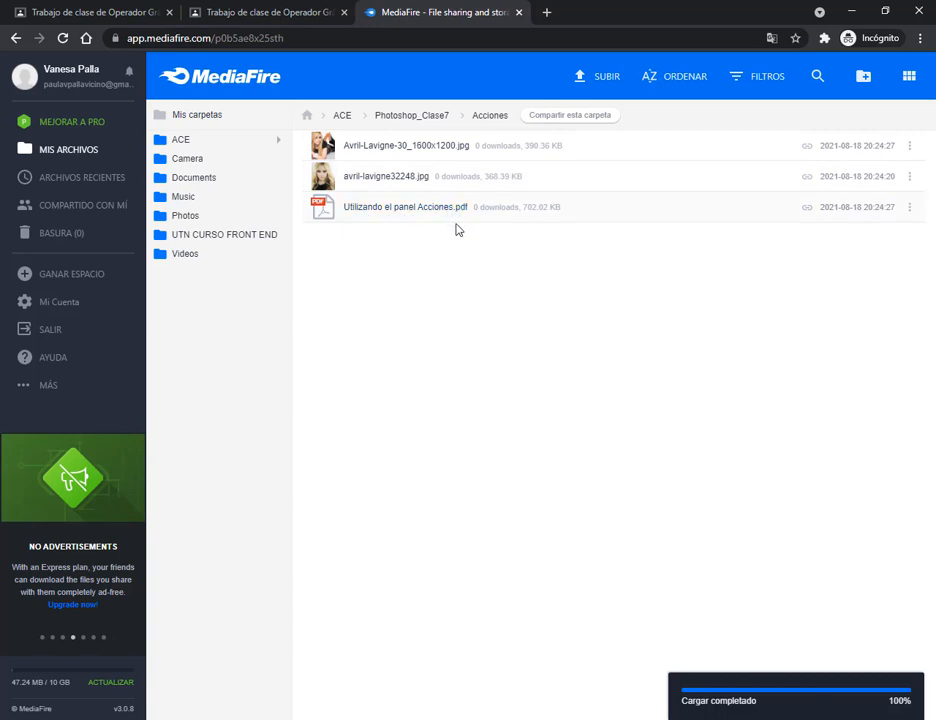
click(851, 11)
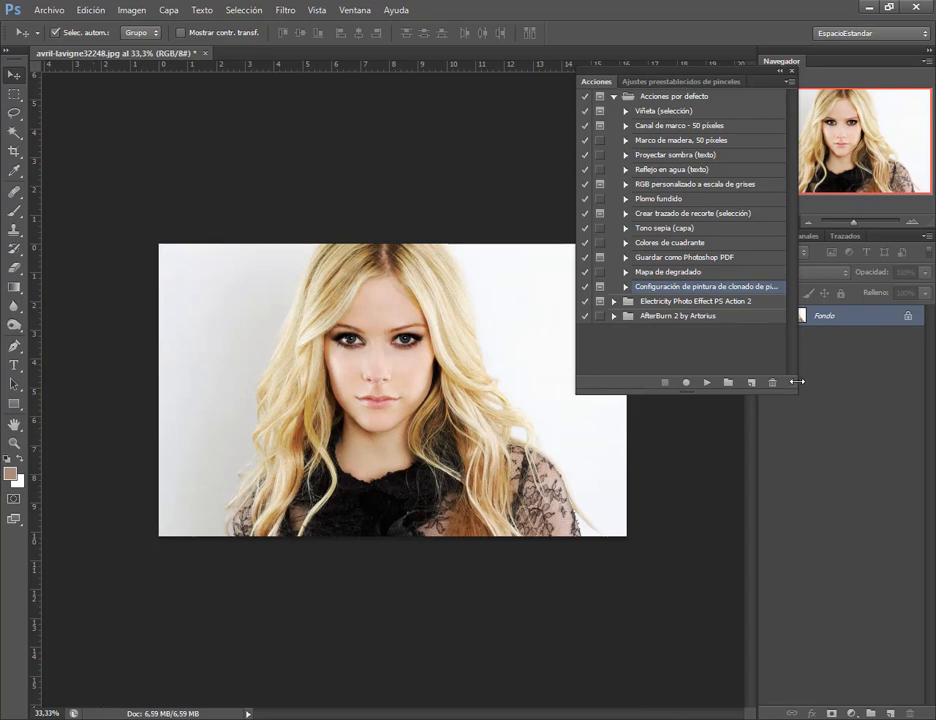
- Move the Actions panel clear of the layer list, collapse the Acciones por defecto set, and create a new set named Mis Acciones
drag(746, 78, 702, 73)
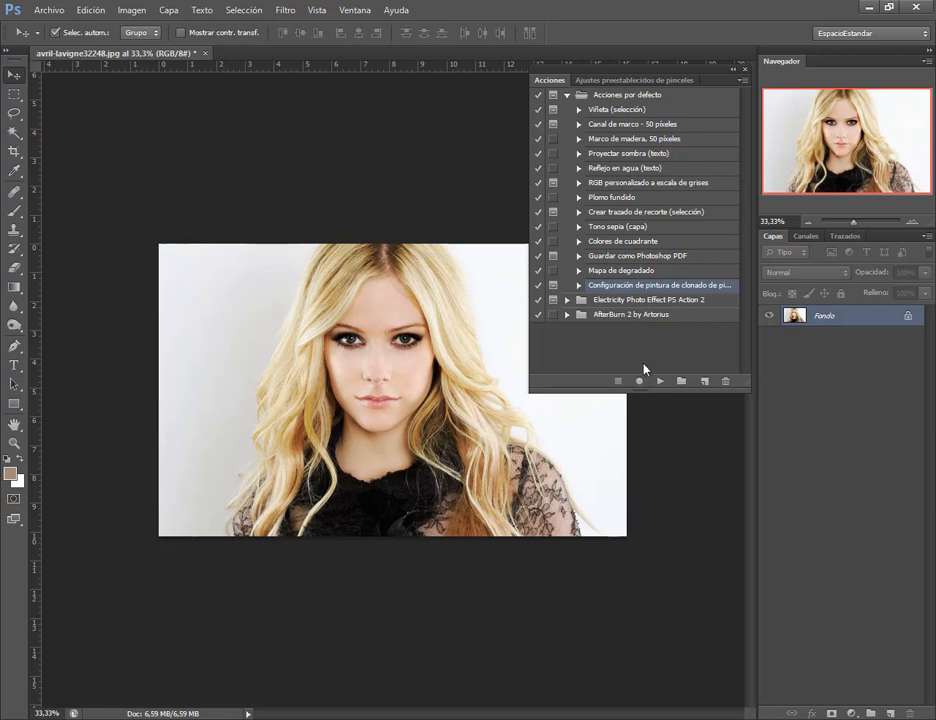
click(631, 98)
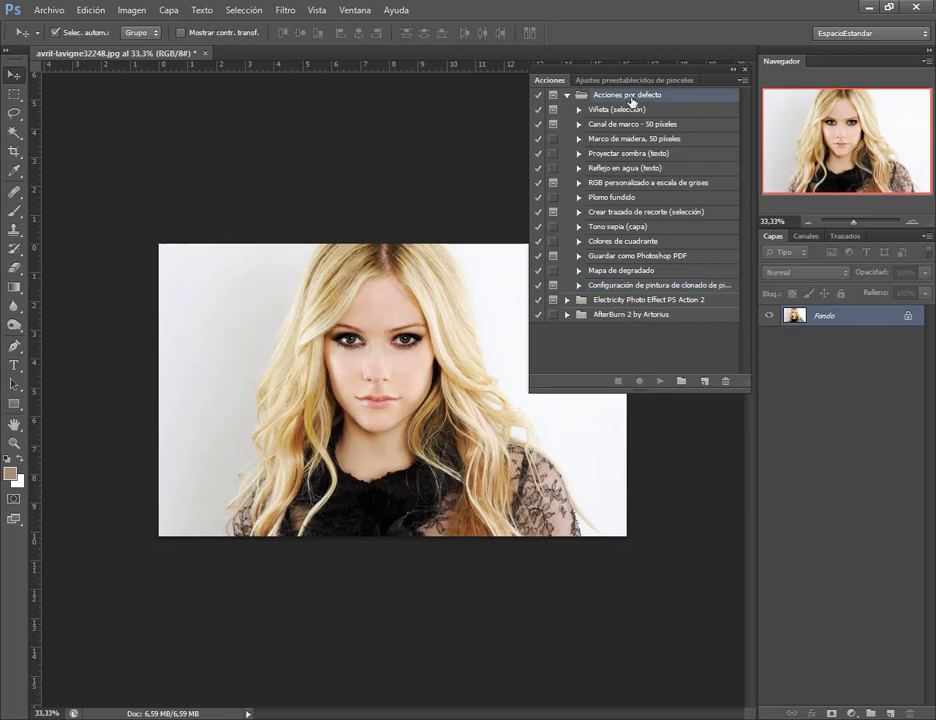
click(566, 96)
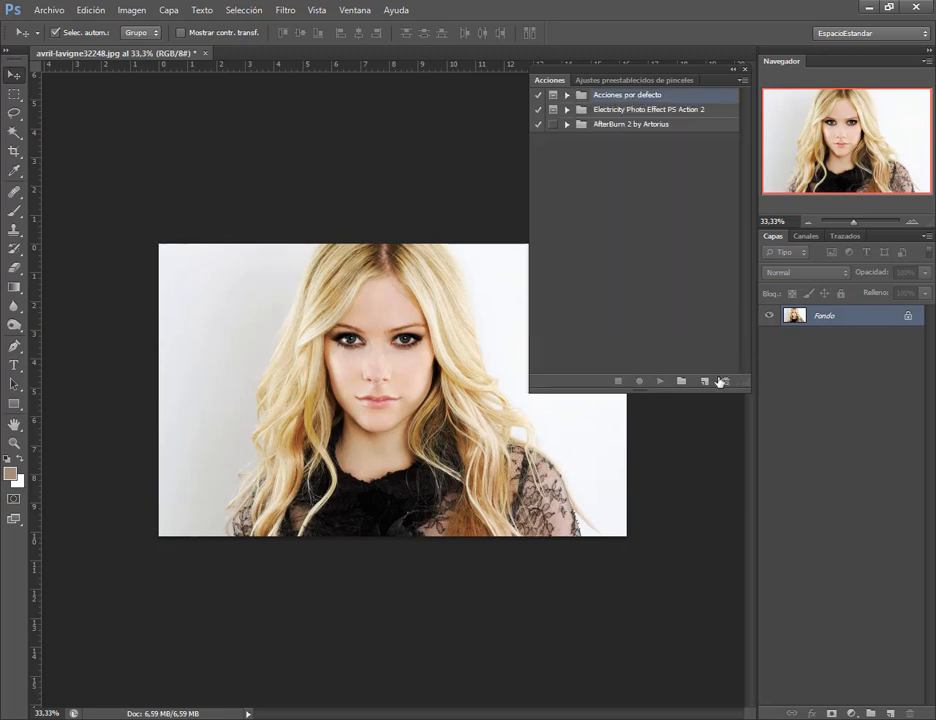
click(681, 381)
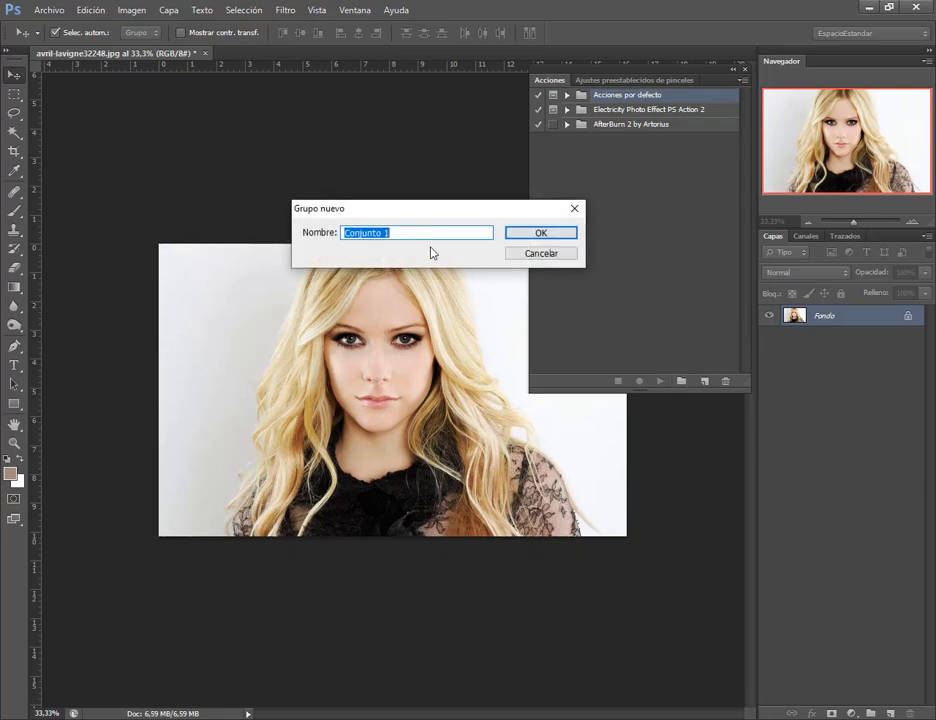
text(Mis Acciones)
key(Return)
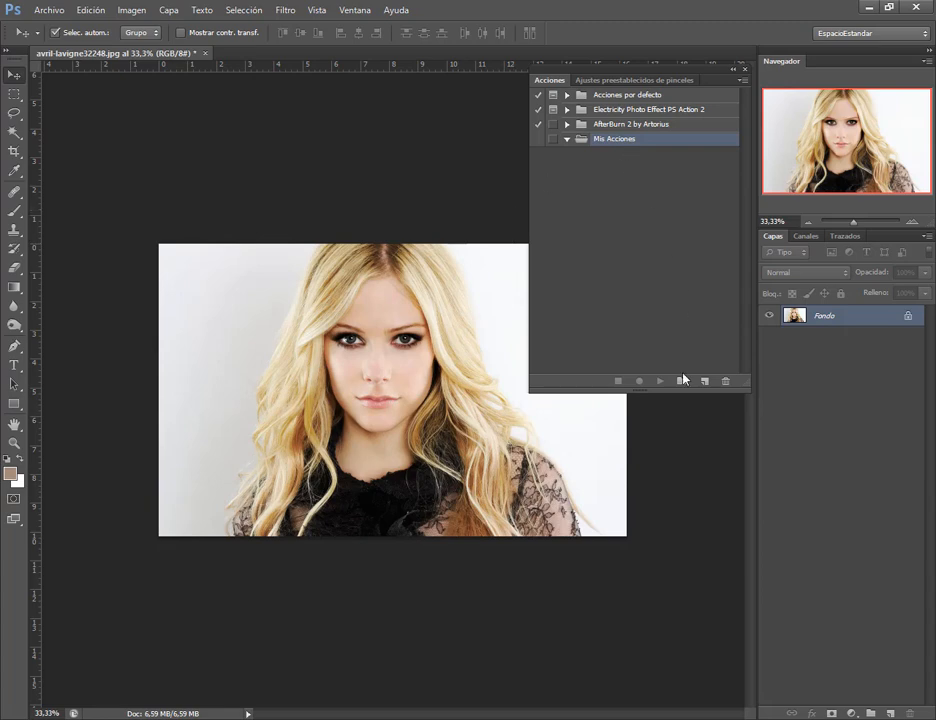
- Create a new action named Destello in the Mis Acciones set and start recording it
click(705, 382)
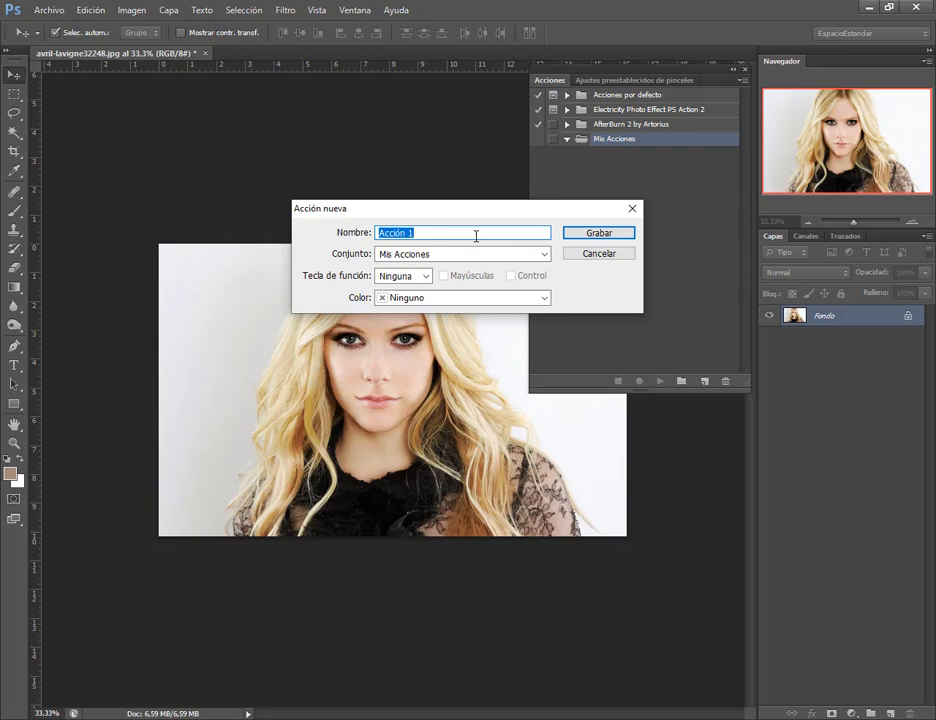
text(Destello)
click(405, 256)
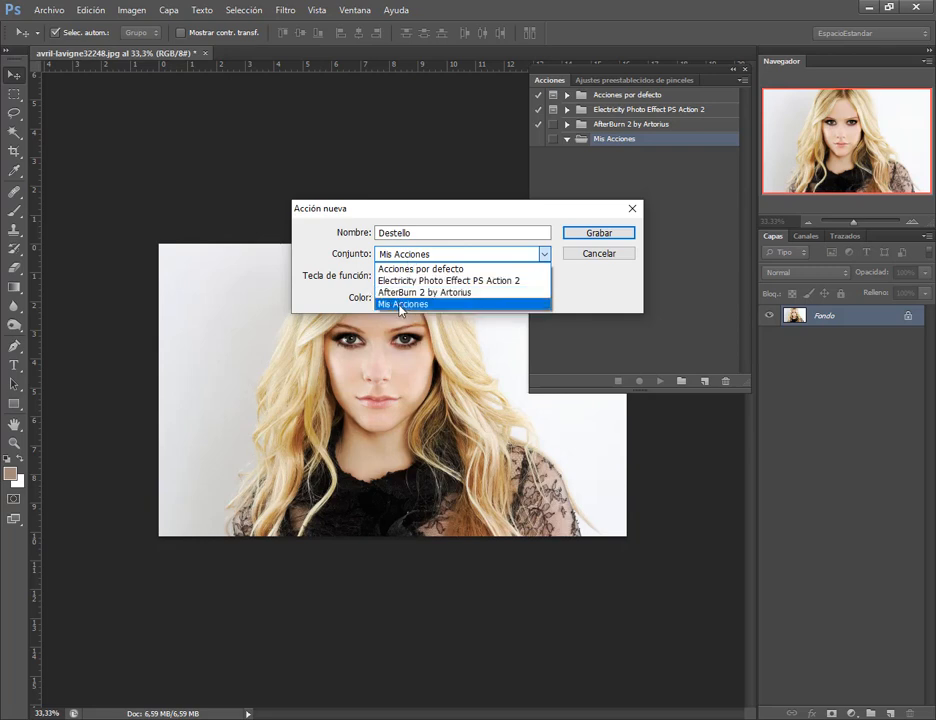
click(400, 305)
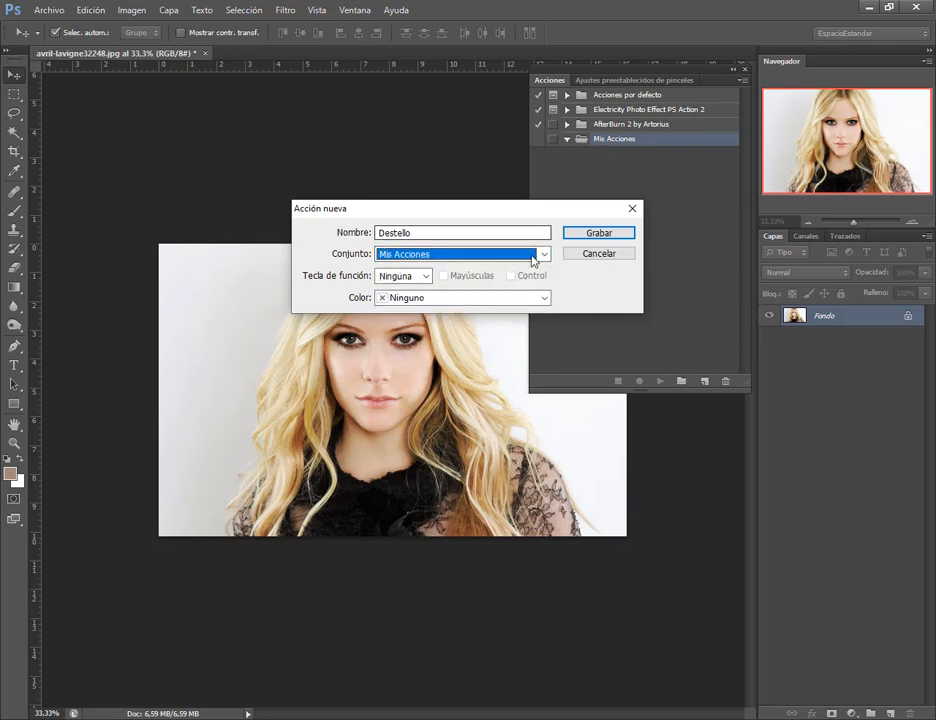
click(597, 234)
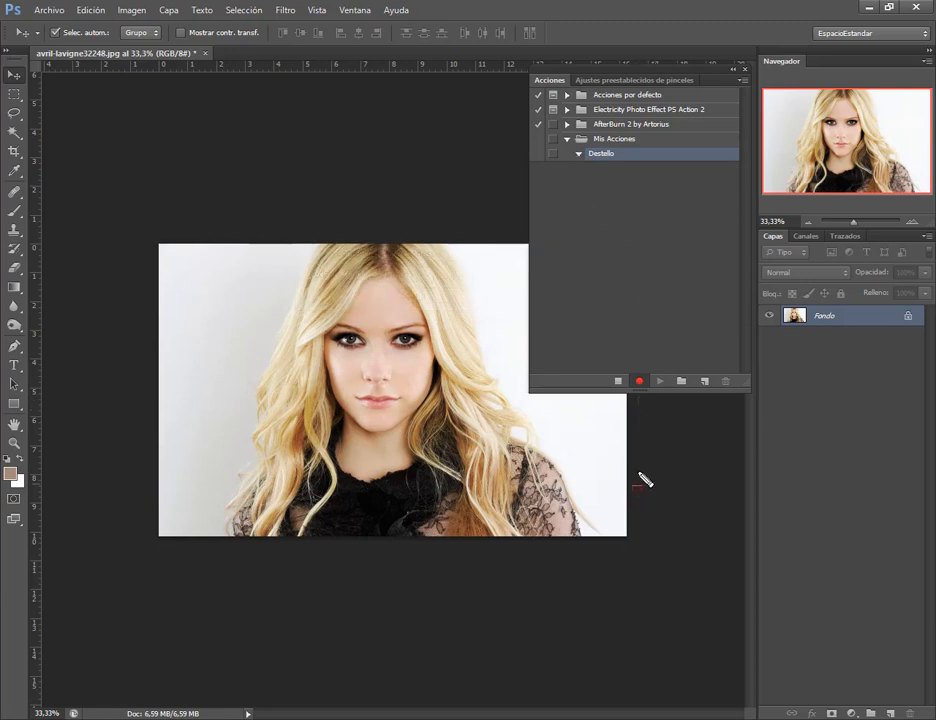
- Point a red arrow at the Actions panel's recording indicator and clear the annotation
drag(637, 452, 641, 392)
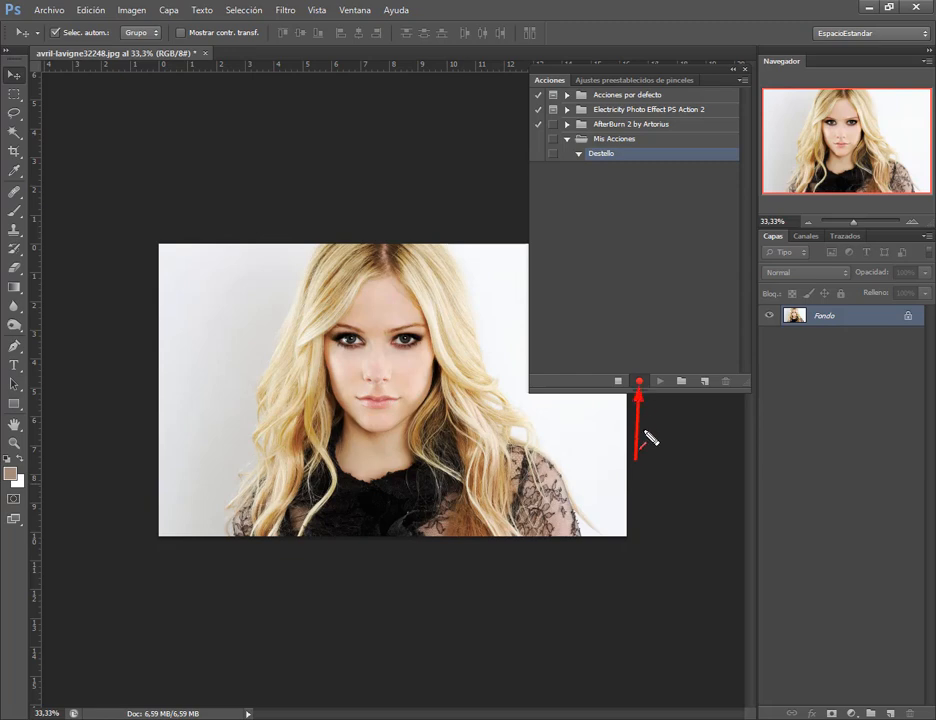
drag(628, 494, 632, 489)
key(Escape)
- Add a Curves adjustment layer, bend the Rojo channel's curve downward near its middle, switch back to RGB, and collapse the properties
click(852, 712)
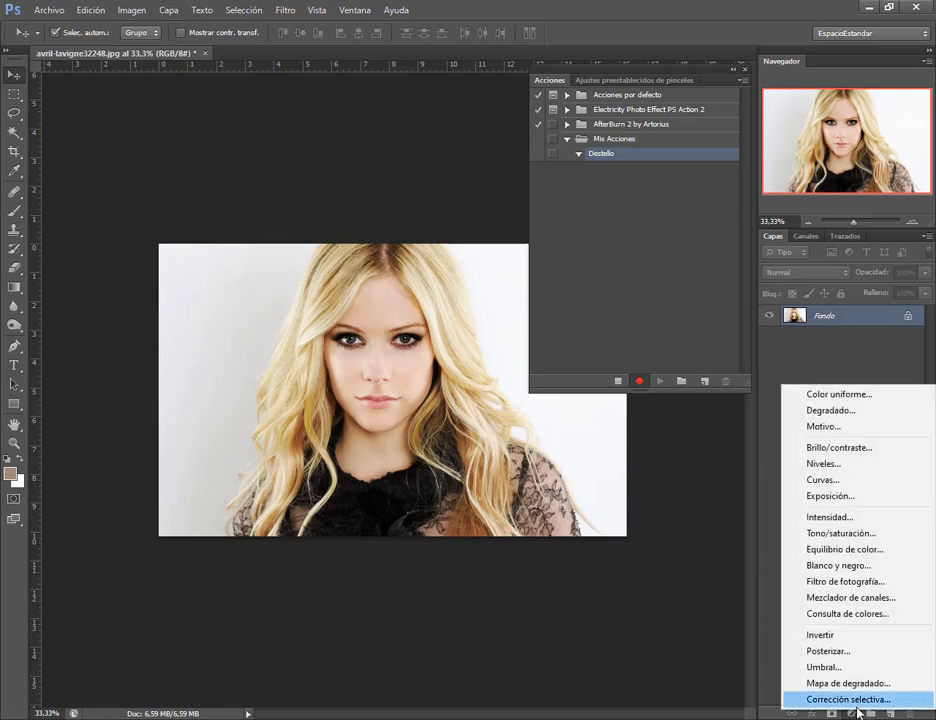
click(862, 481)
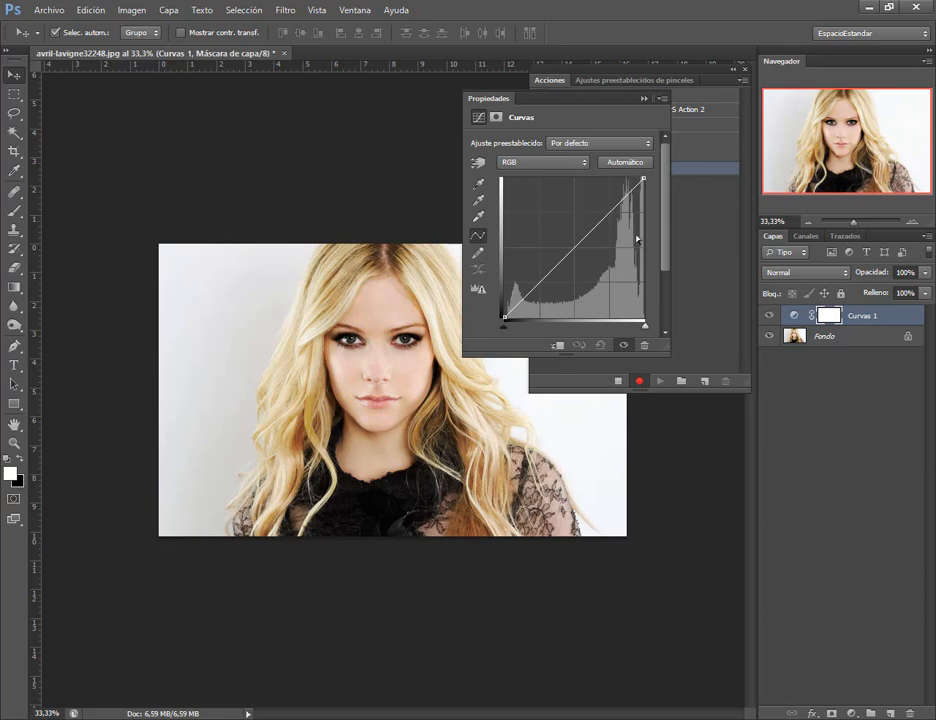
click(556, 162)
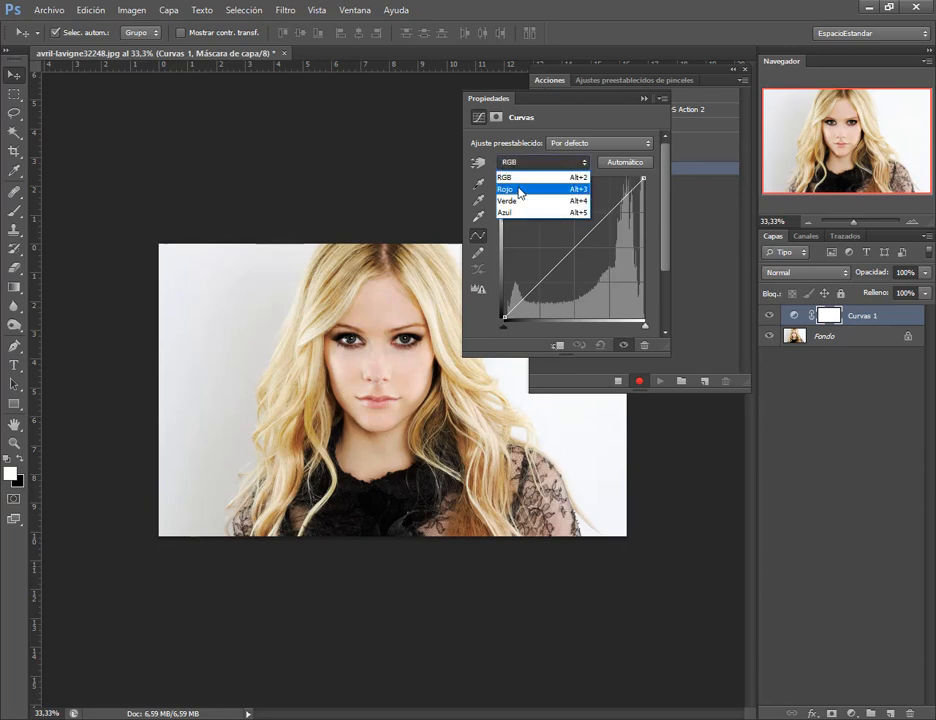
click(520, 190)
drag(581, 237, 600, 252)
click(561, 163)
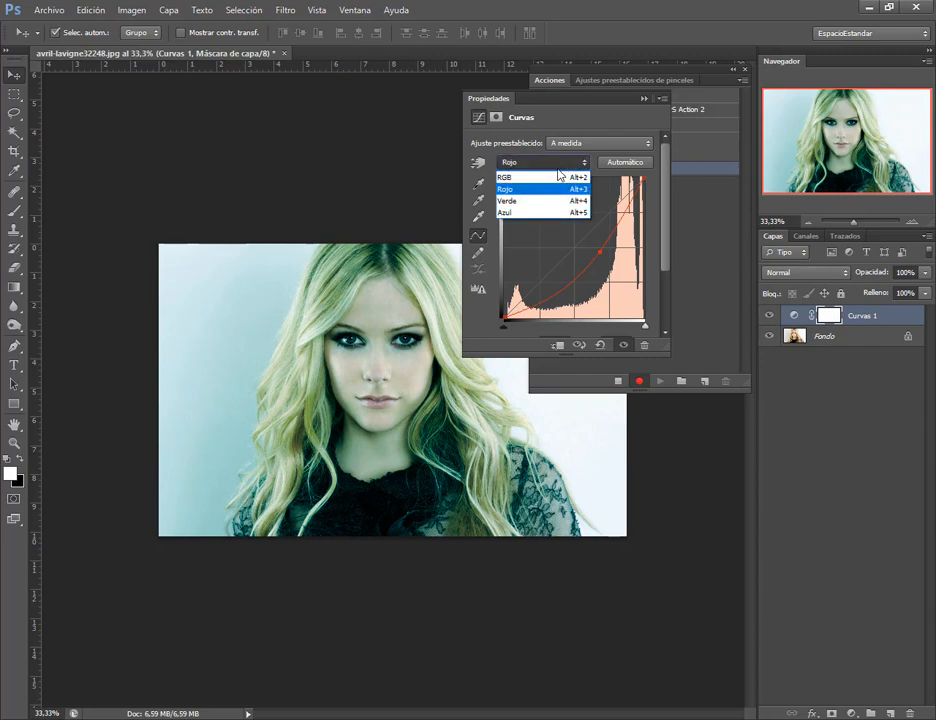
click(530, 177)
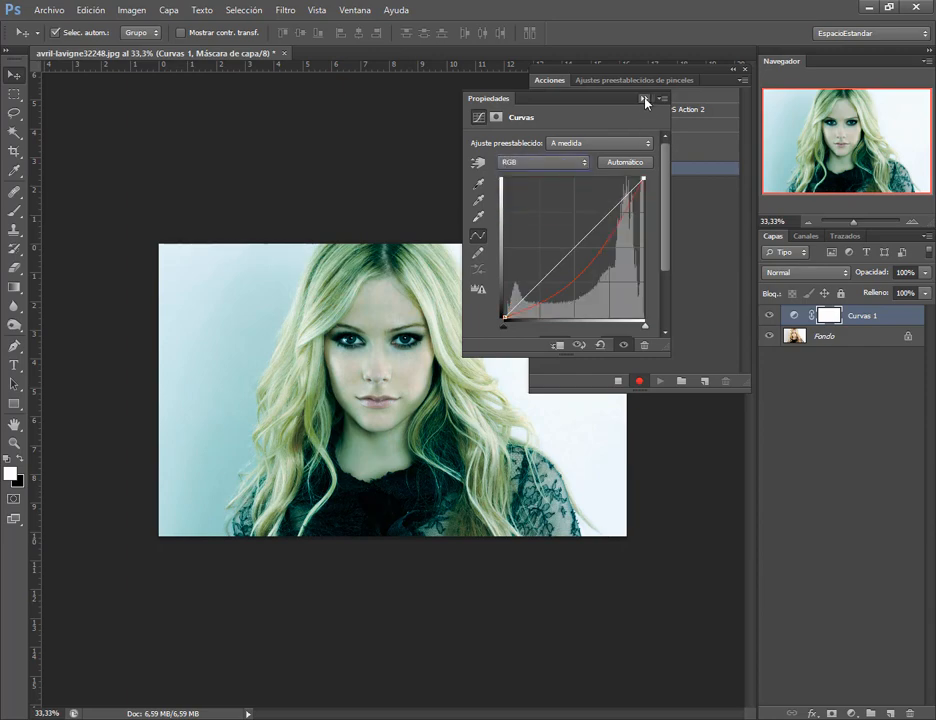
click(645, 98)
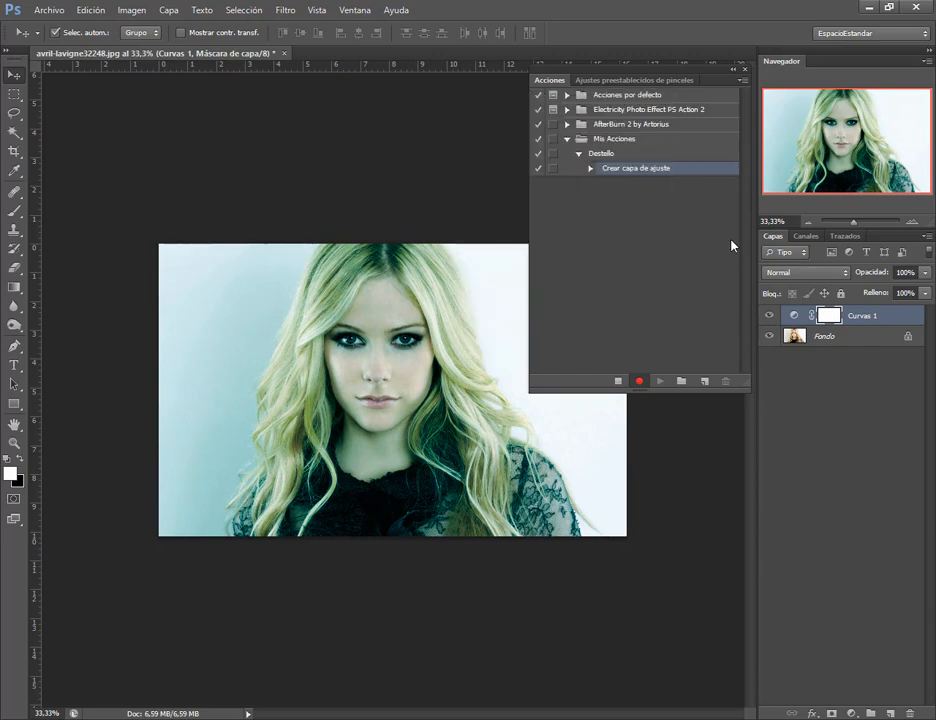
- Add a gradient fill layer above the Curvas 1 layer and move its settings dialog off the portrait's face
click(851, 713)
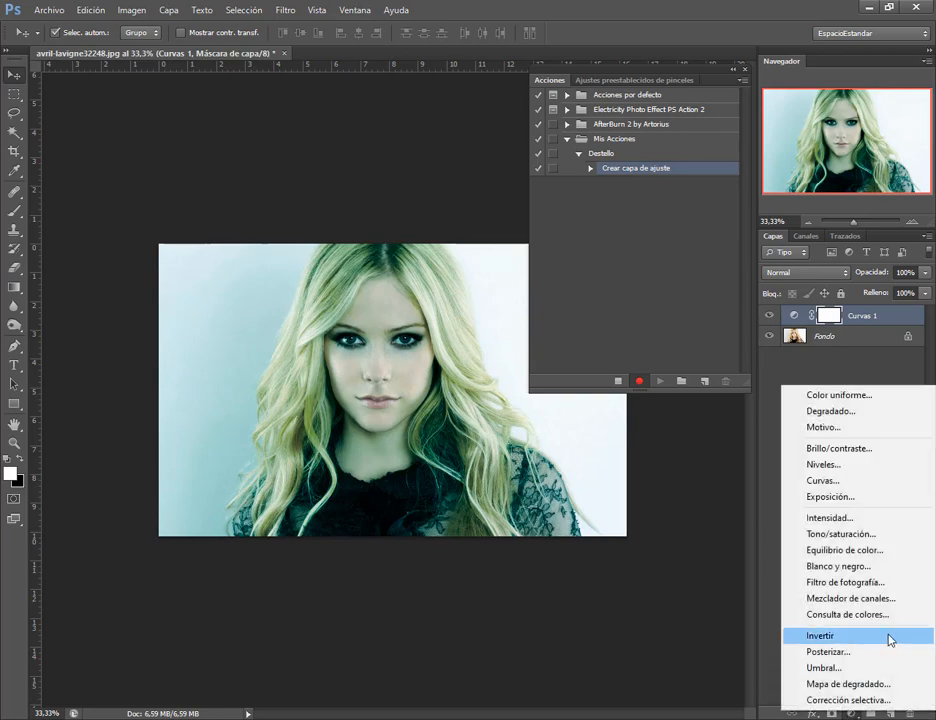
click(851, 412)
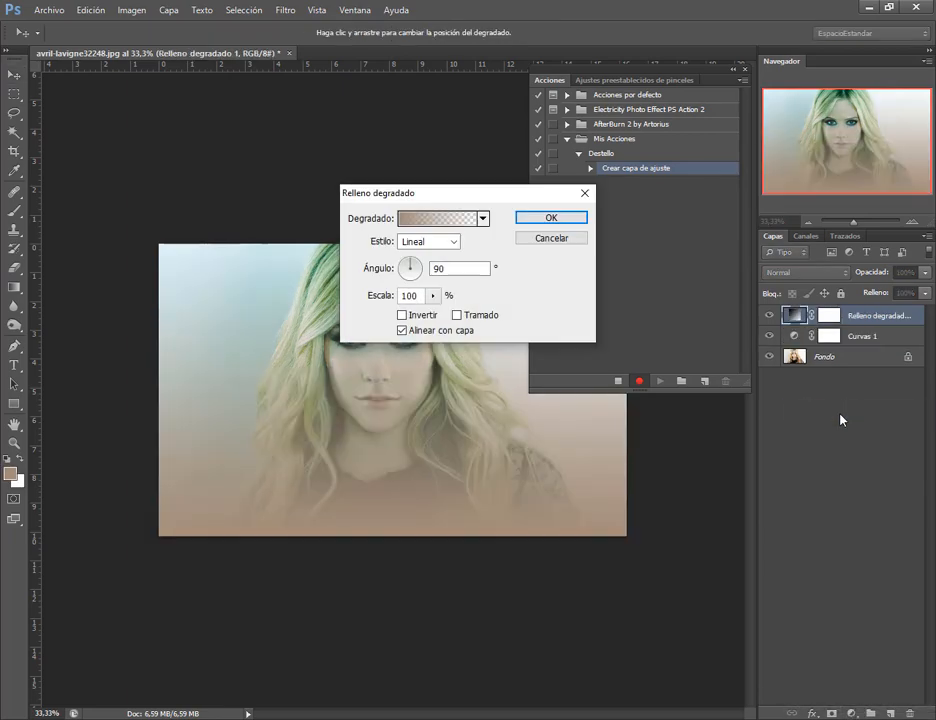
drag(498, 193, 670, 186)
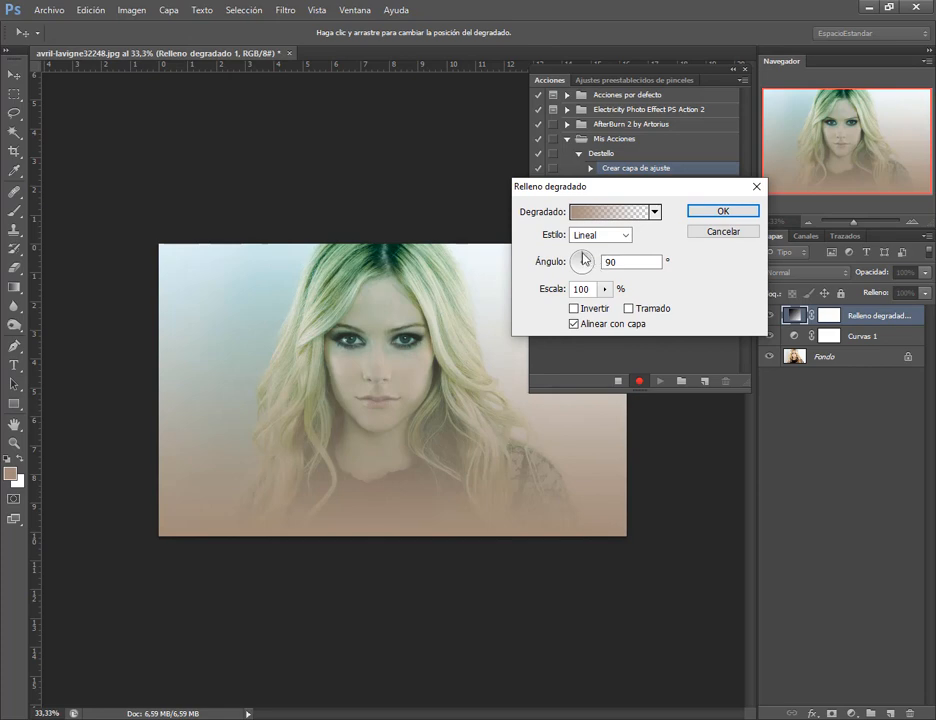
click(587, 275)
mouse_move(587, 275)
mouse_down()
mouse_move(583, 259)
mouse_move(581, 270)
mouse_up()
- Set the starting colour stop of the fill's colour-to-transparent gradient to bright blue 03acfb and accept the edited gradient
click(655, 212)
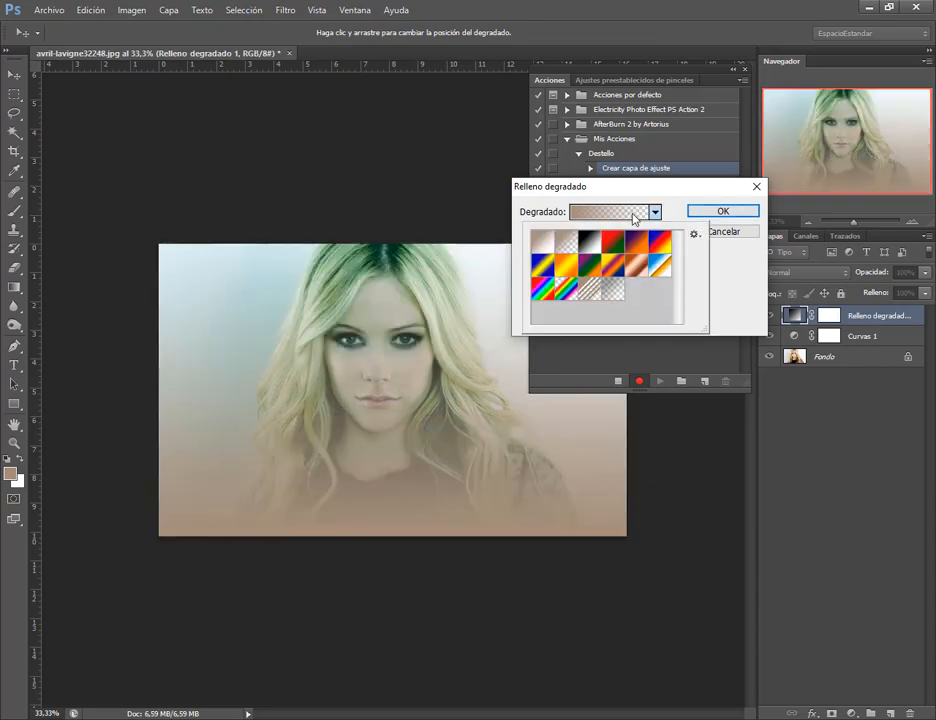
click(638, 216)
click(591, 213)
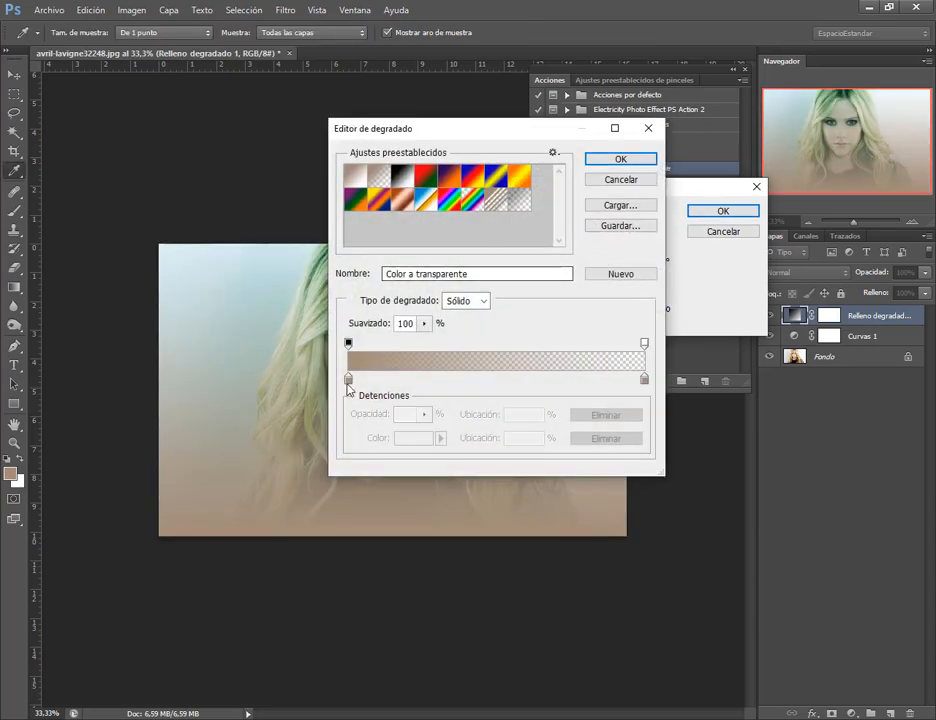
click(348, 382)
click(408, 439)
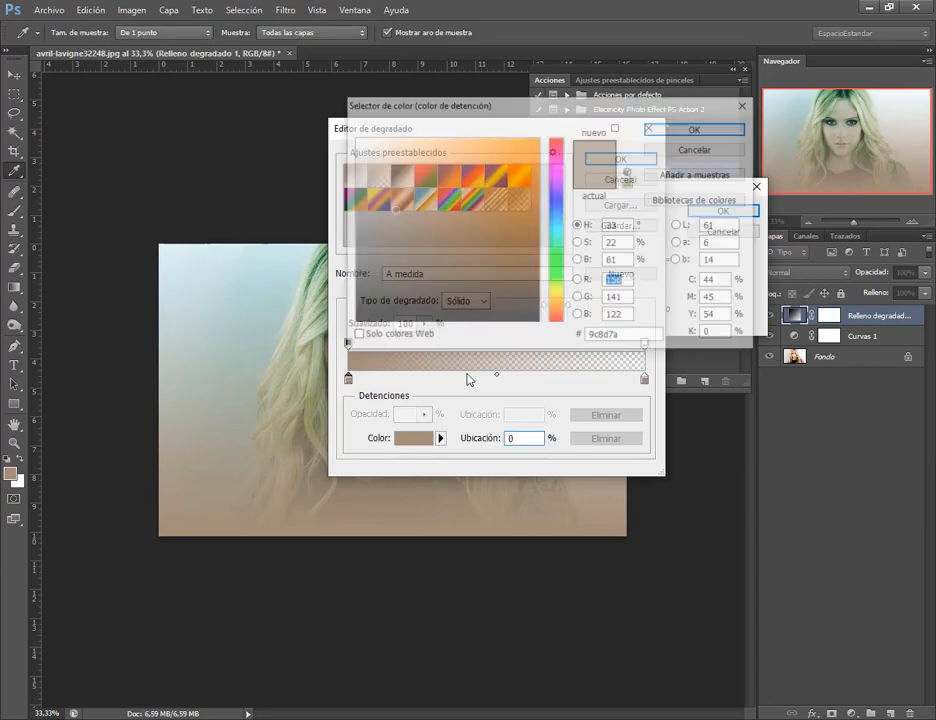
drag(560, 163, 560, 139)
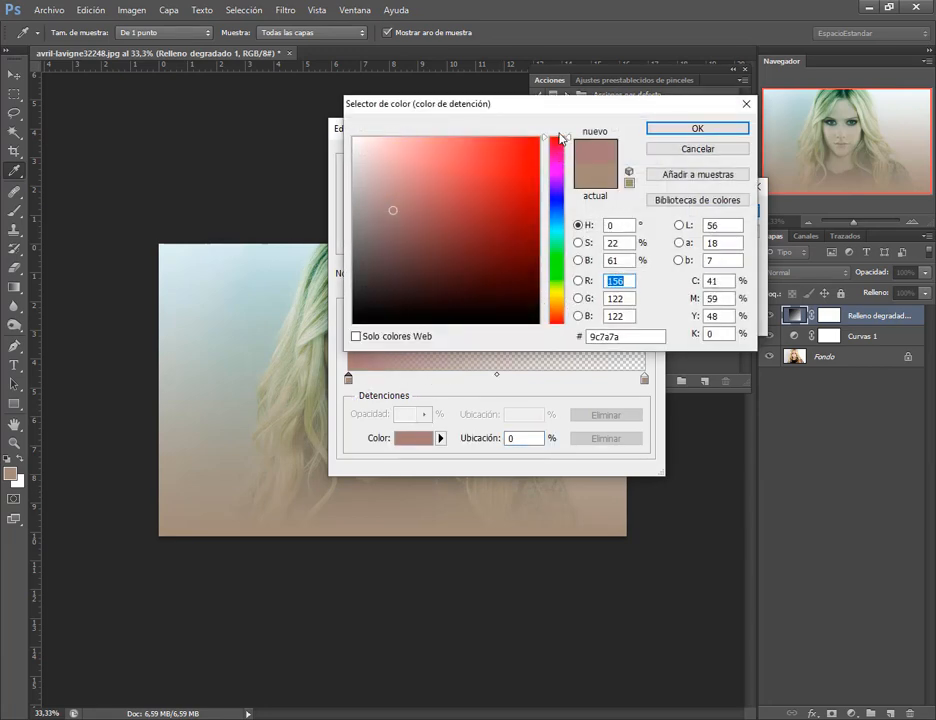
click(538, 139)
drag(511, 111, 645, 96)
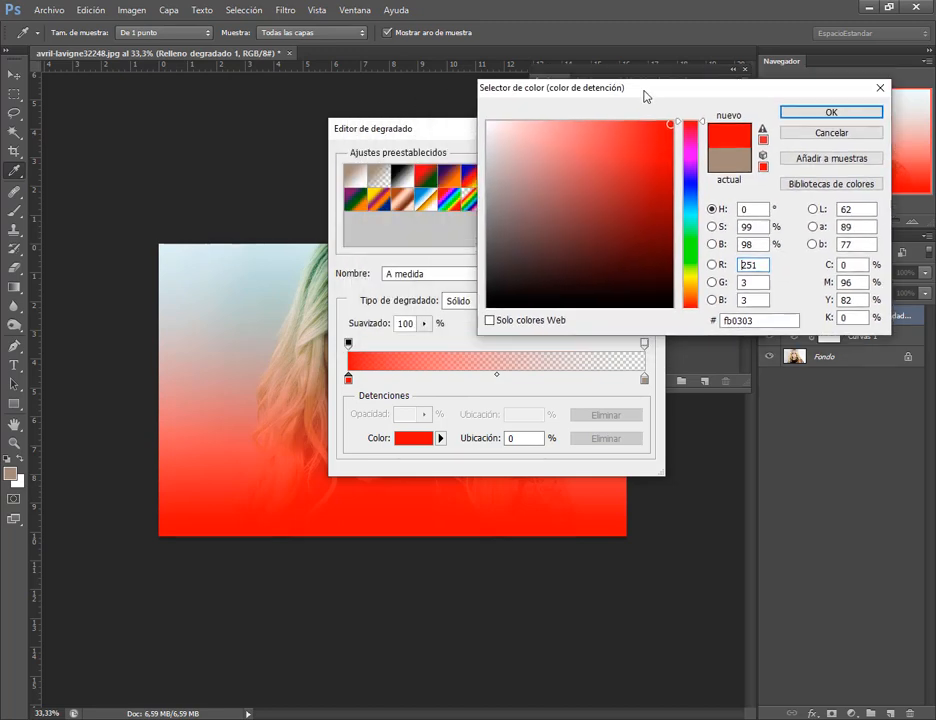
click(690, 190)
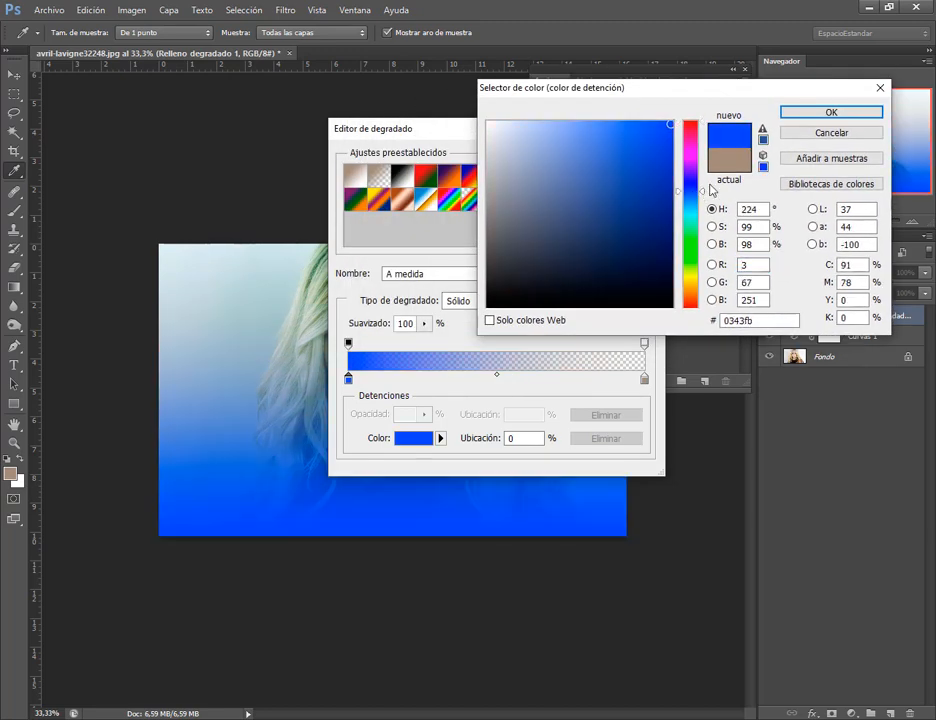
drag(703, 196, 709, 204)
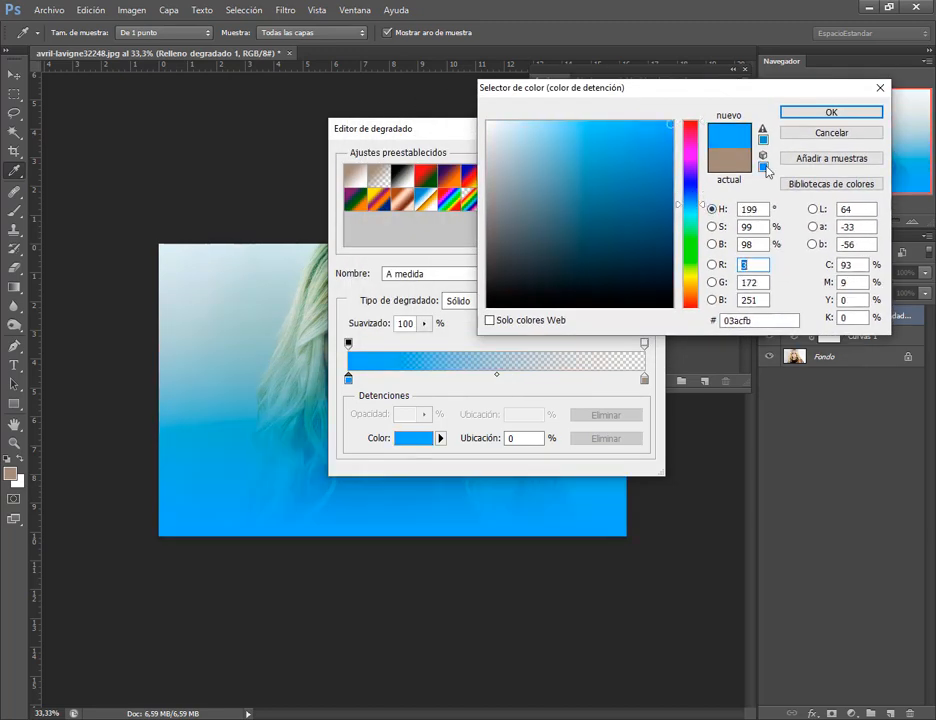
click(829, 114)
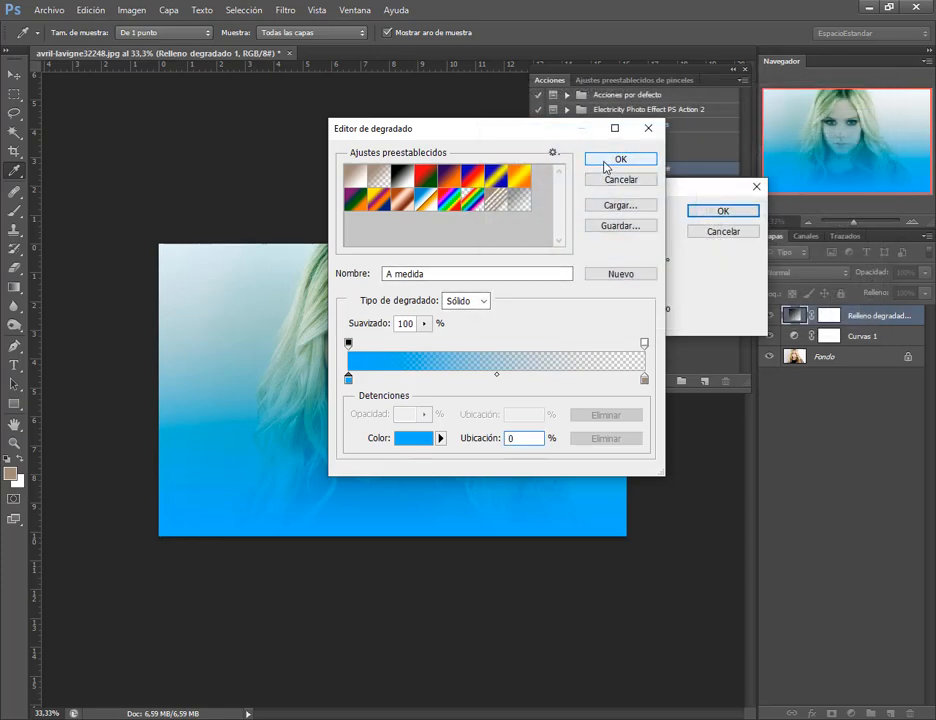
click(606, 163)
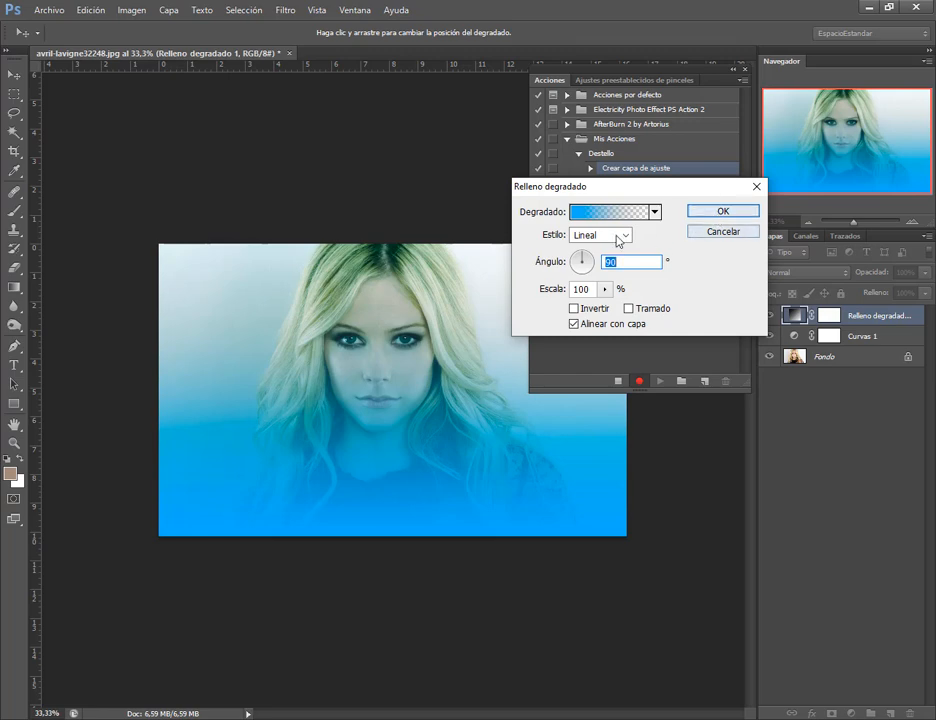
- Confirm the gradient fill and set its layer's blend mode to Aclarar
click(745, 212)
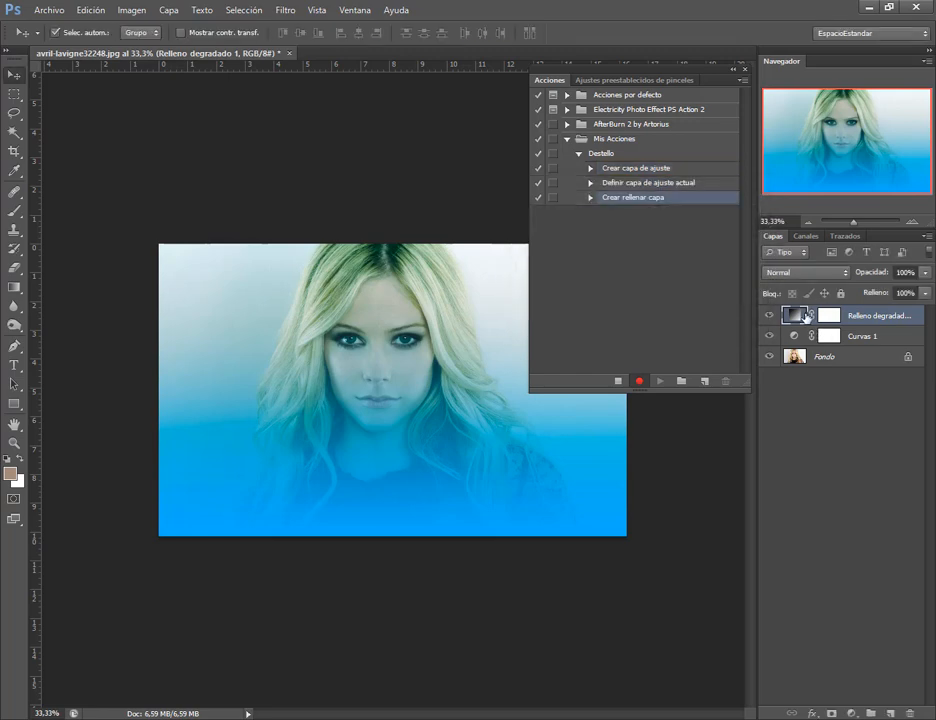
click(808, 273)
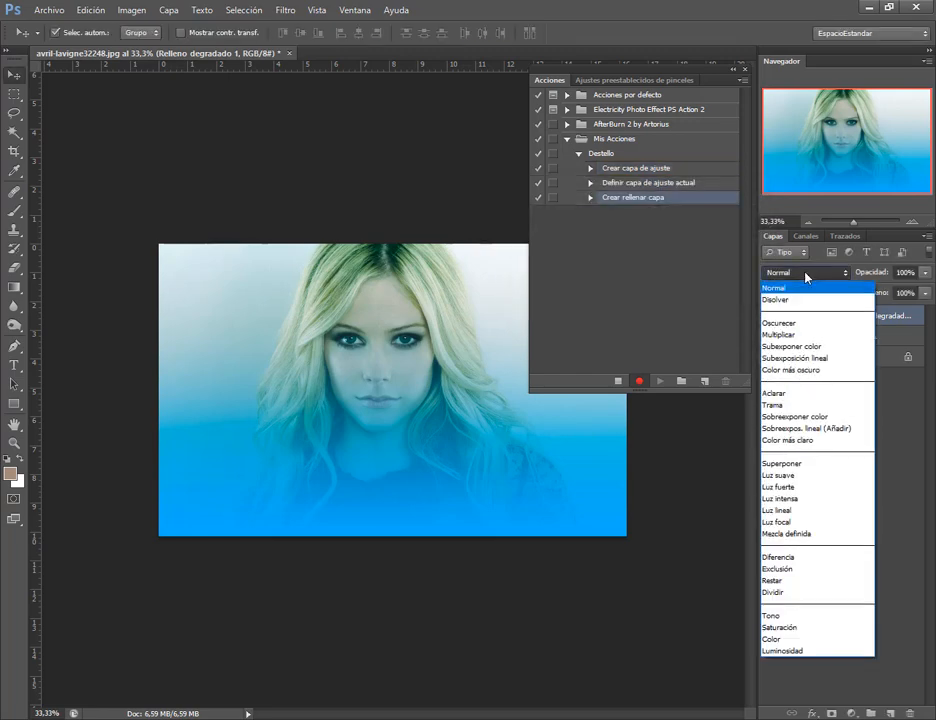
click(797, 394)
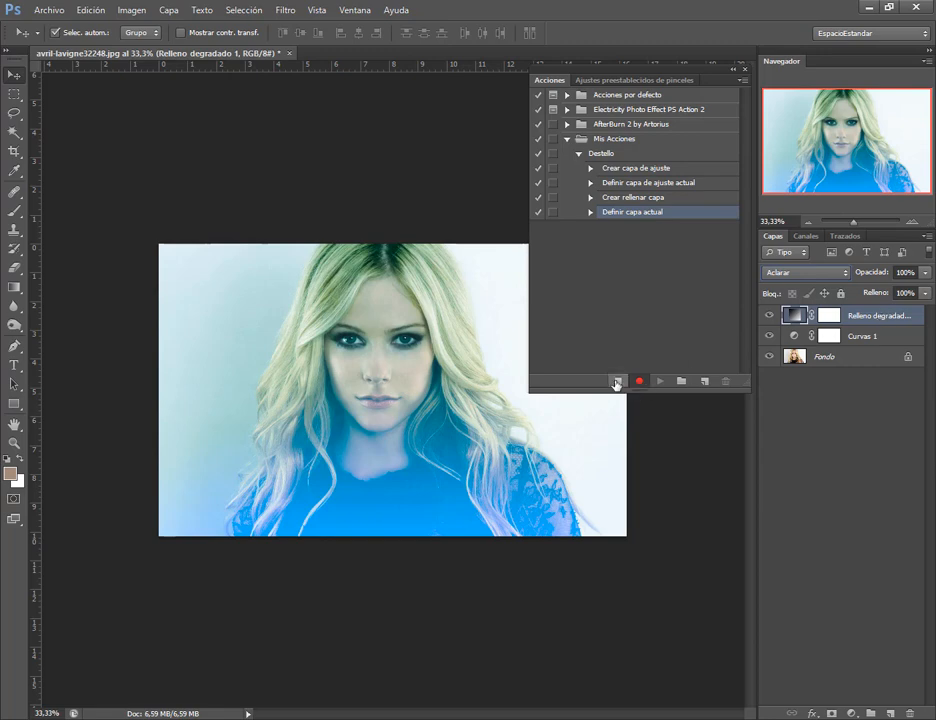
- Stop recording the Destello action, mark its recorded commands with a red box and arrows, and clear the annotations
click(618, 384)
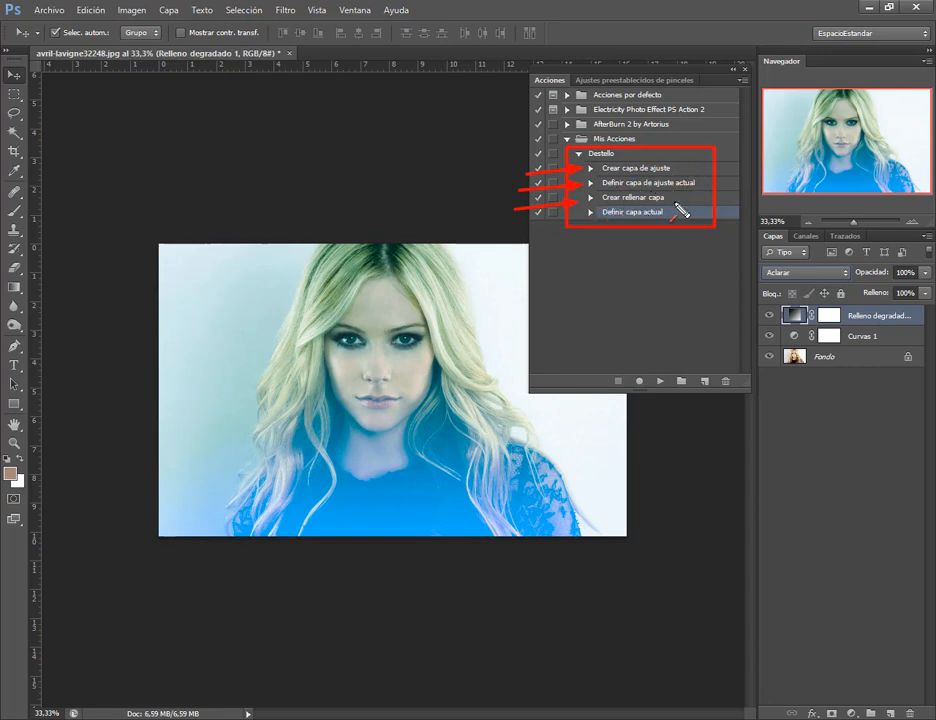
drag(549, 233, 580, 219)
key(Escape)
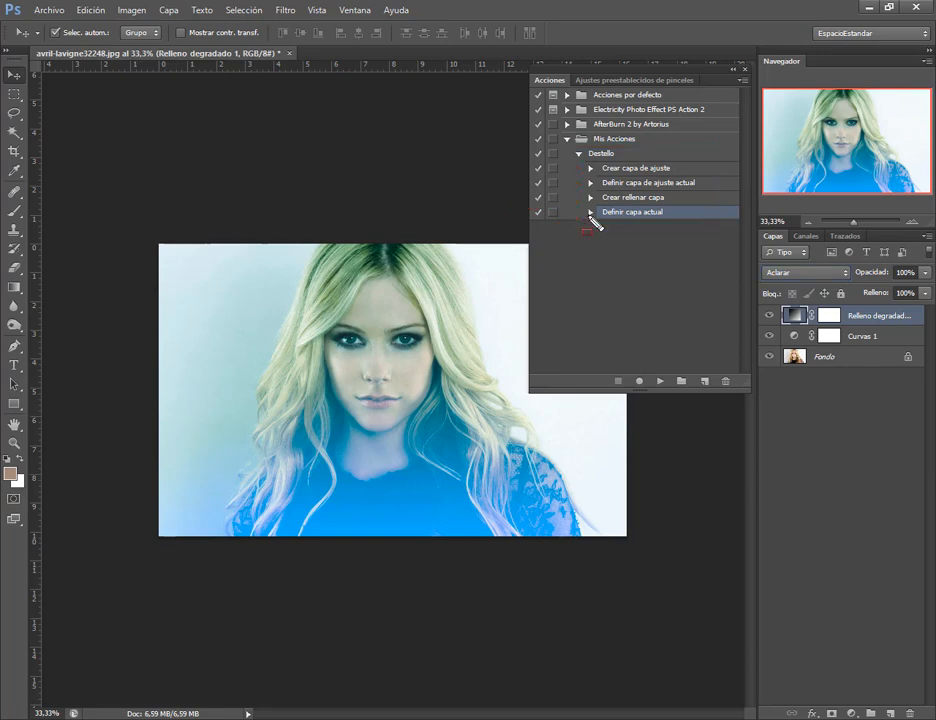
- Examine the recorded settings of each command in the Destello action against the layers, then collapse the commands and the action
click(864, 344)
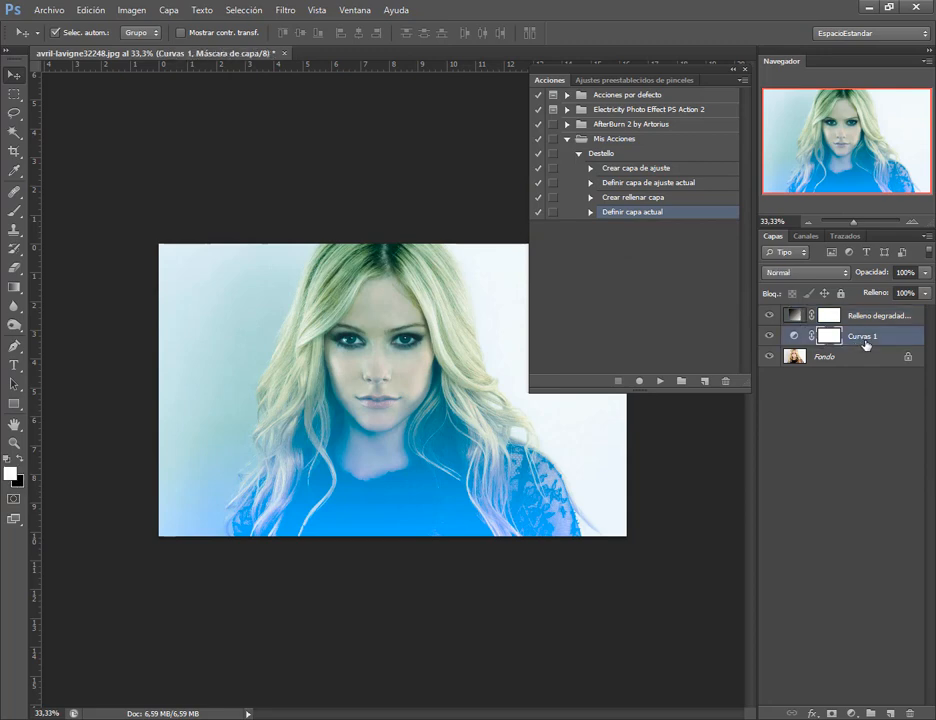
click(590, 169)
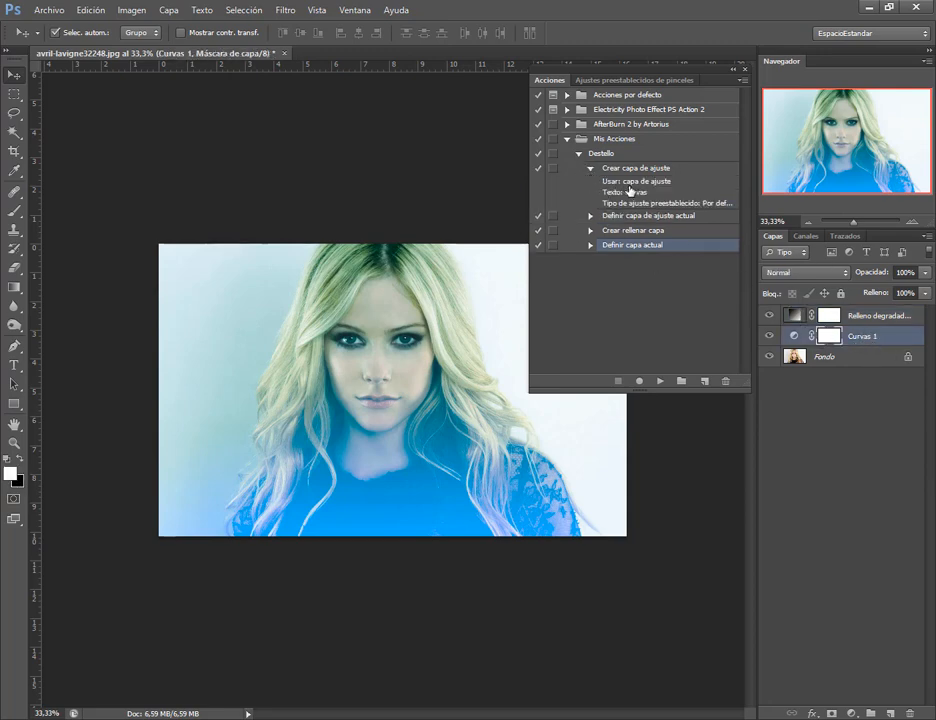
click(590, 216)
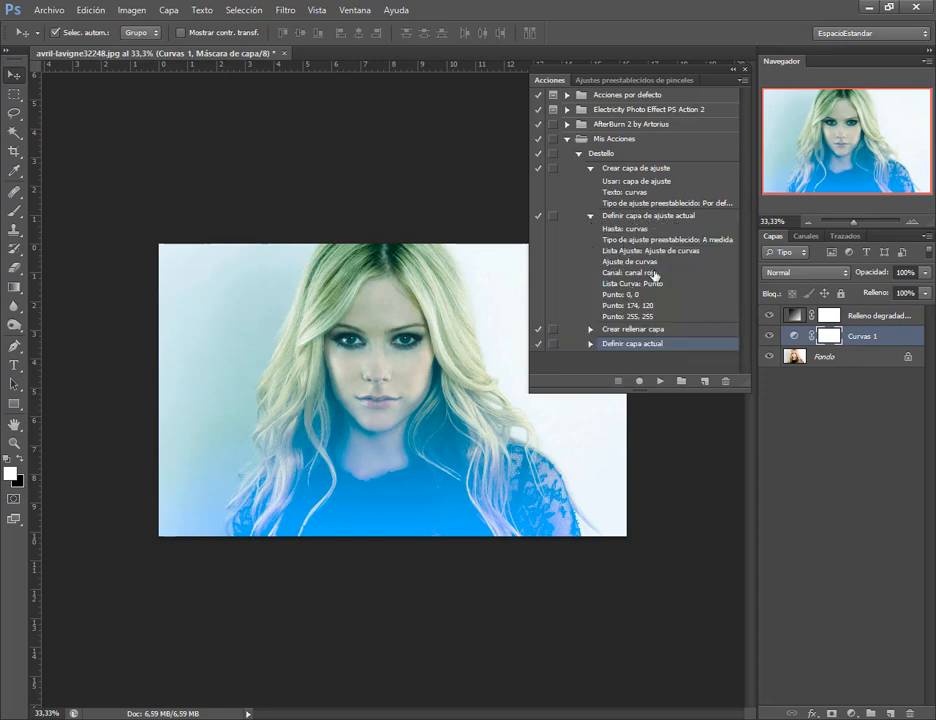
click(591, 330)
scroll(618, 215, down, 4)
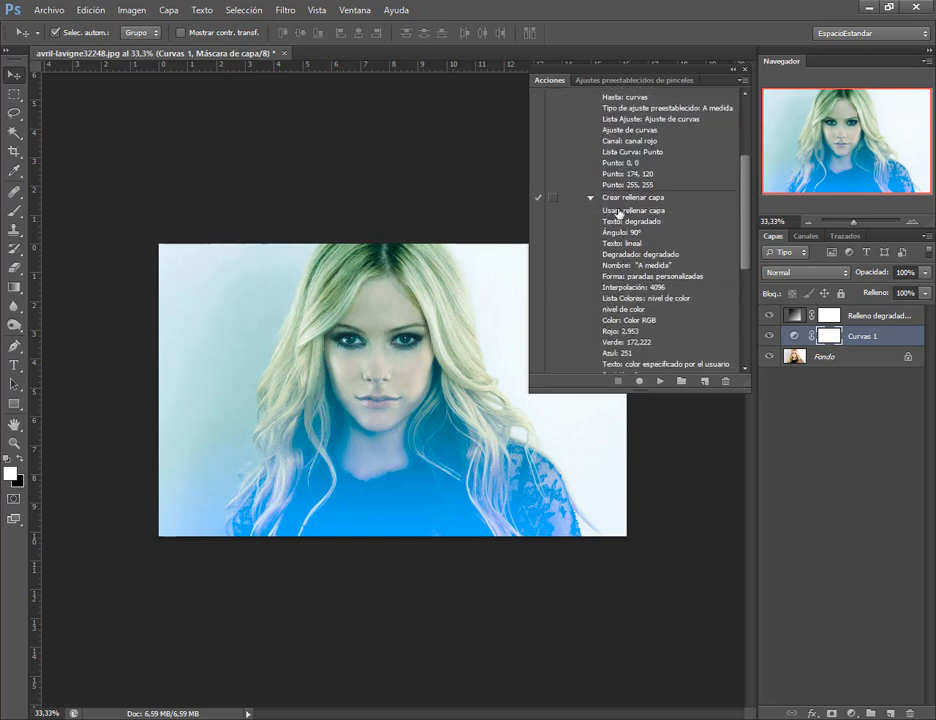
scroll(694, 209, down, 7)
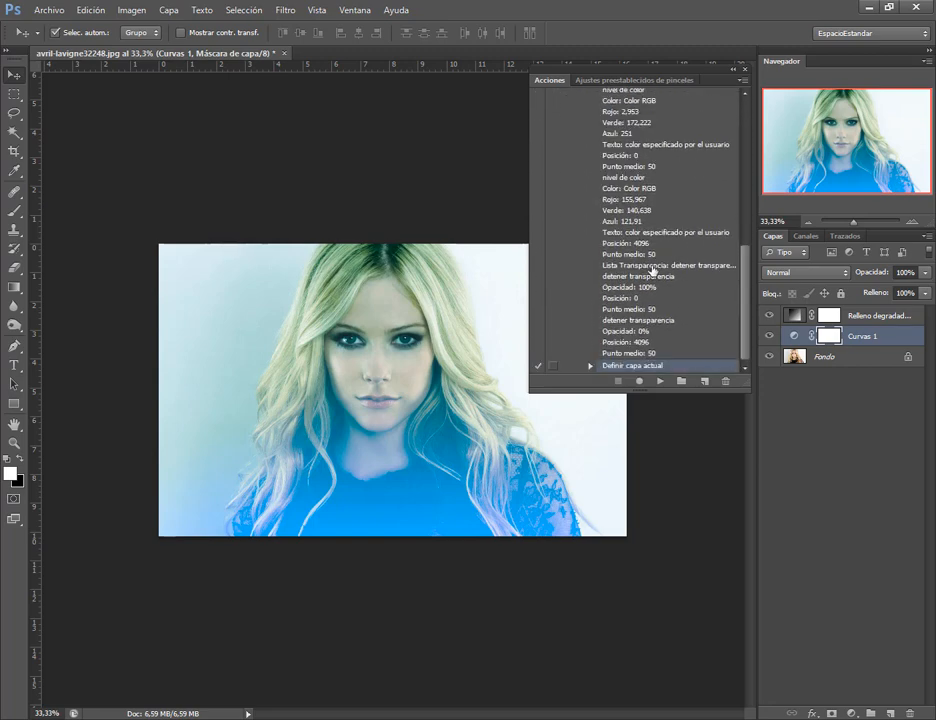
click(591, 369)
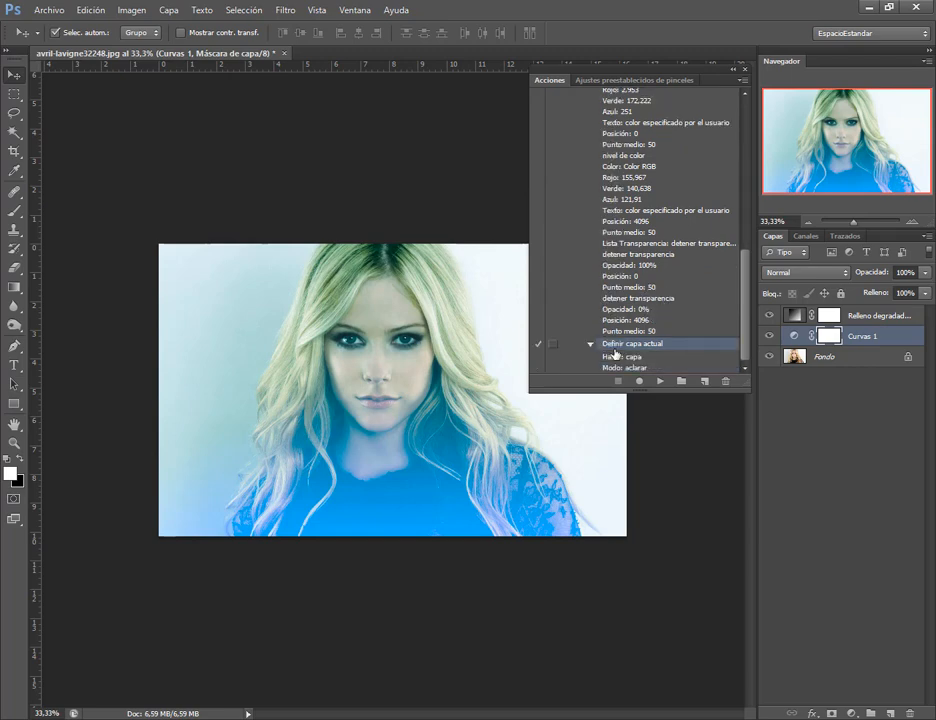
click(591, 344)
scroll(635, 297, up, 7)
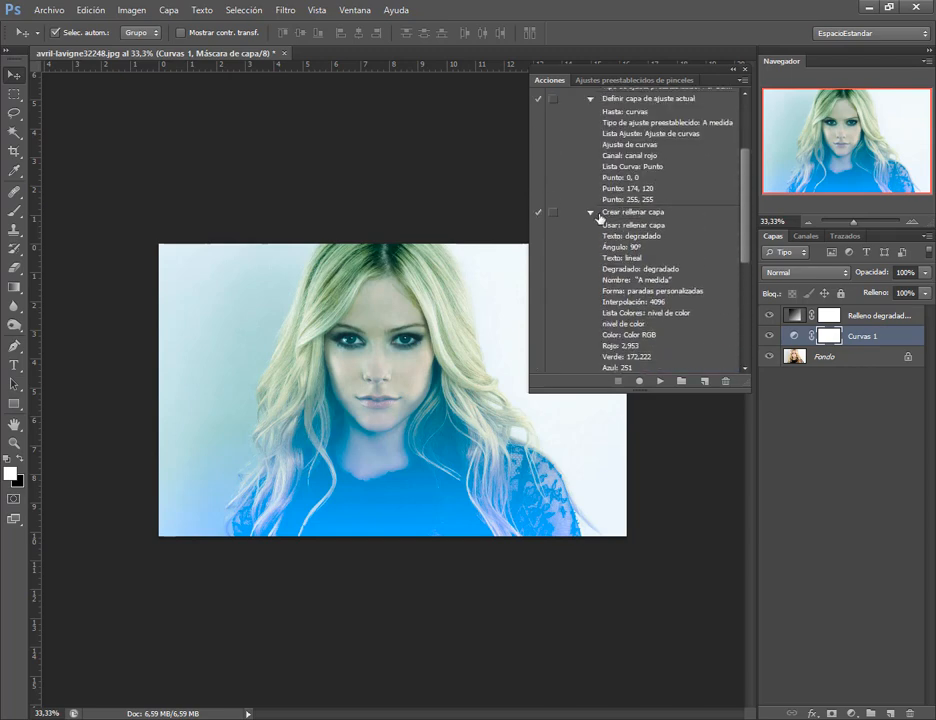
click(590, 213)
click(591, 216)
click(590, 168)
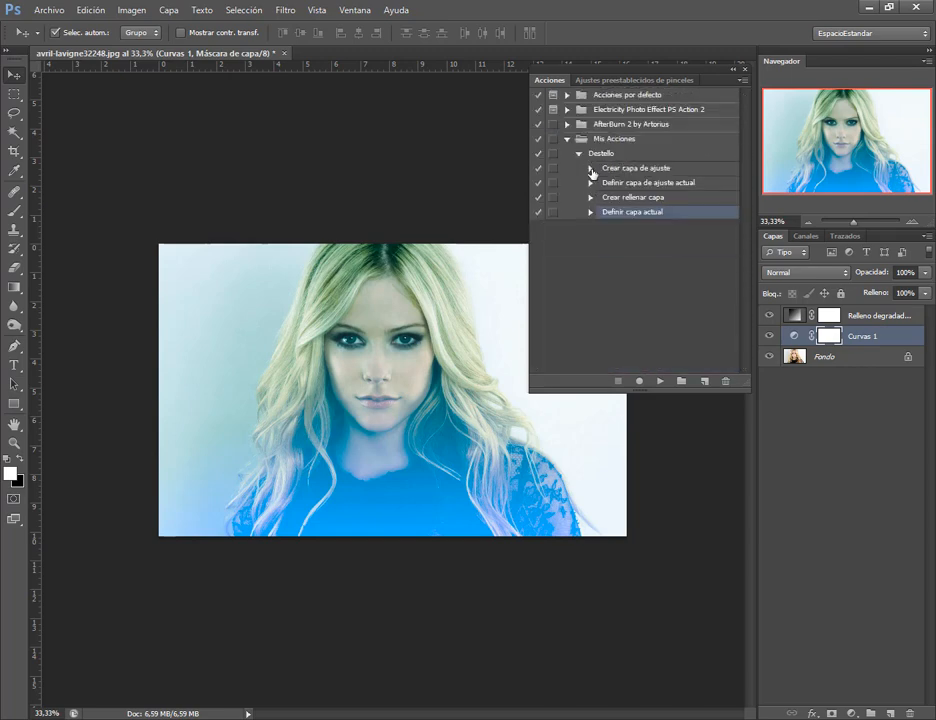
click(578, 153)
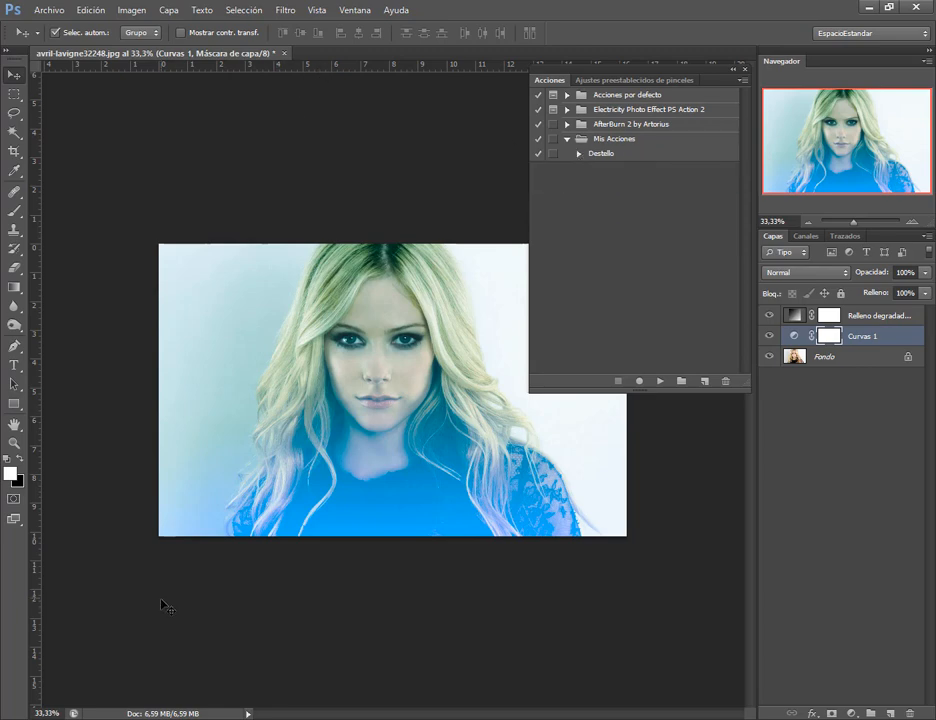
- Open Avril-Lavigne-30_1600x1200.jpg from the Photoshop Clase 7 folder as a separate document, leaving its missing colour profile unmodified
mouse_move(237, 690)
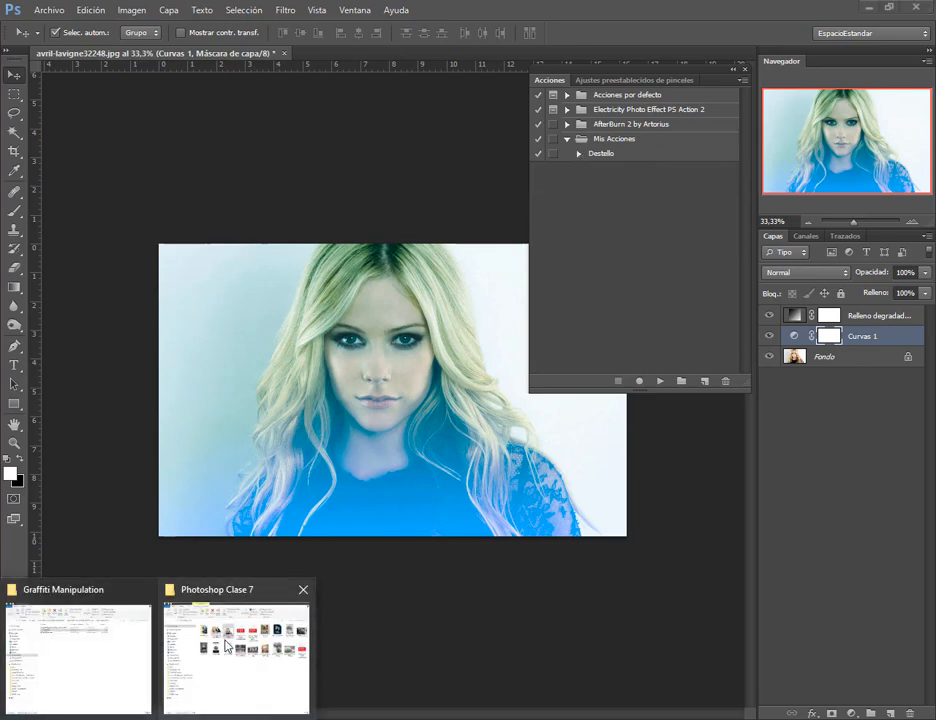
click(279, 600)
drag(336, 185, 433, 65)
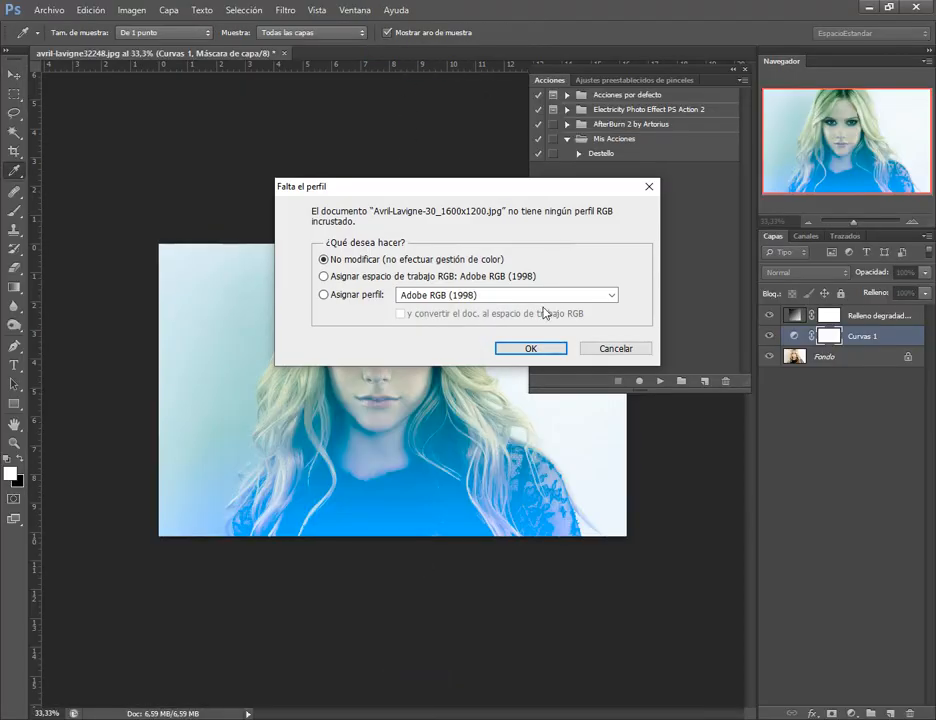
click(539, 349)
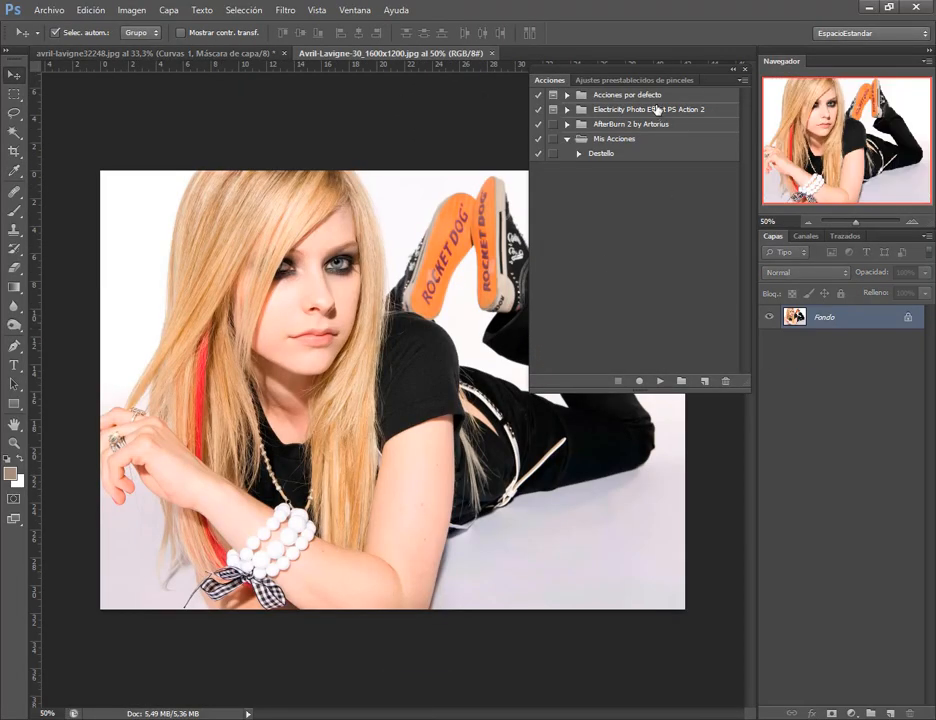
- Play the Destello action from the Mis Acciones set on the newly opened photo
drag(666, 70, 688, 66)
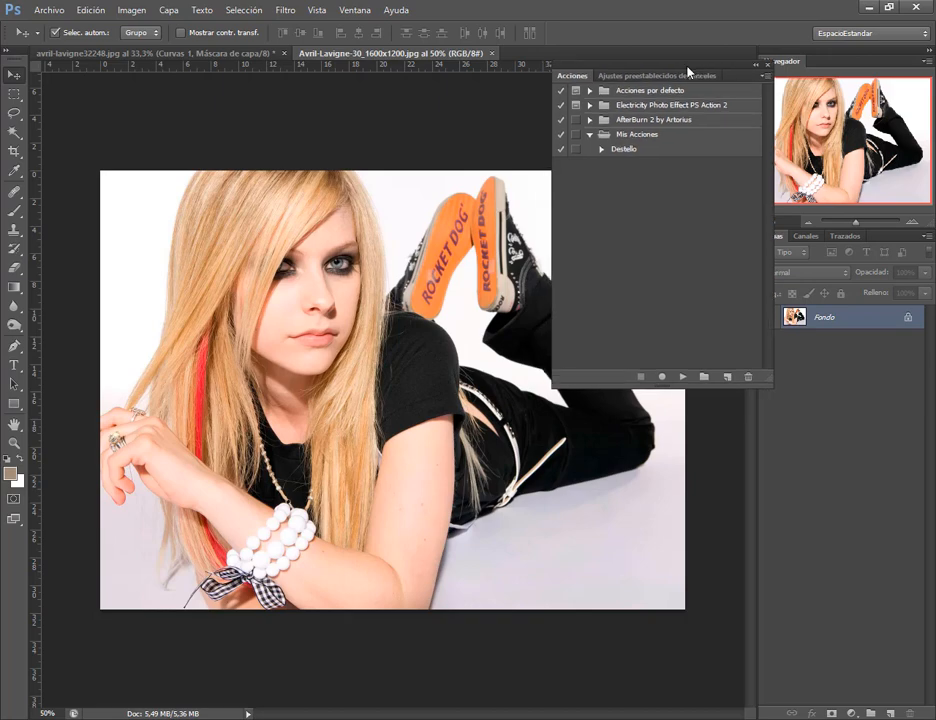
click(638, 154)
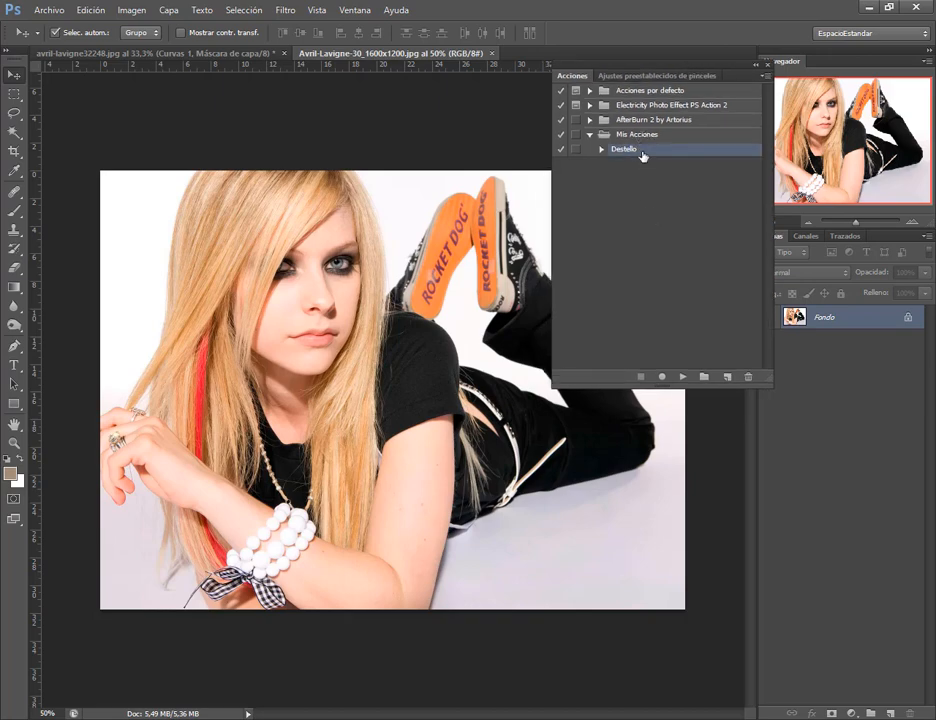
click(683, 376)
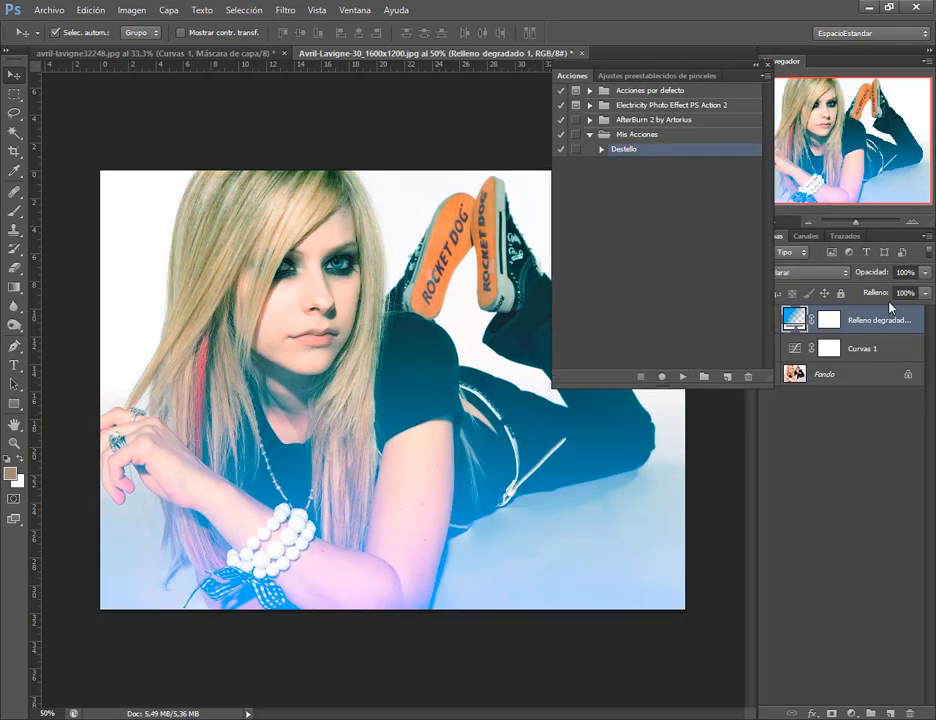
- Collapse the Actions panel to icons and compare the Destello effect across the two open portrait documents
click(757, 65)
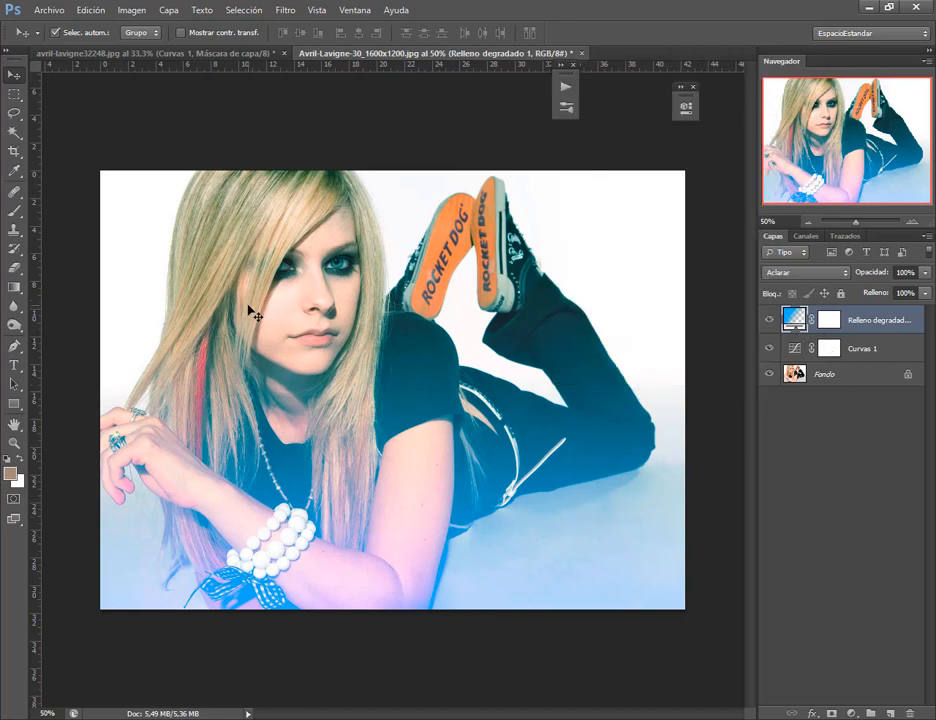
click(212, 52)
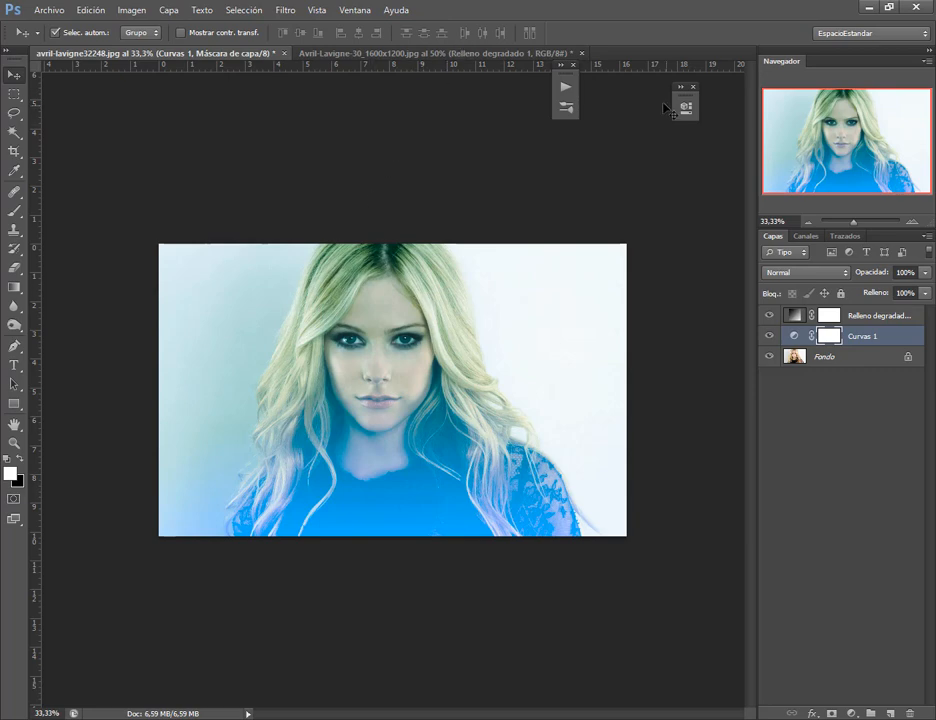
click(455, 55)
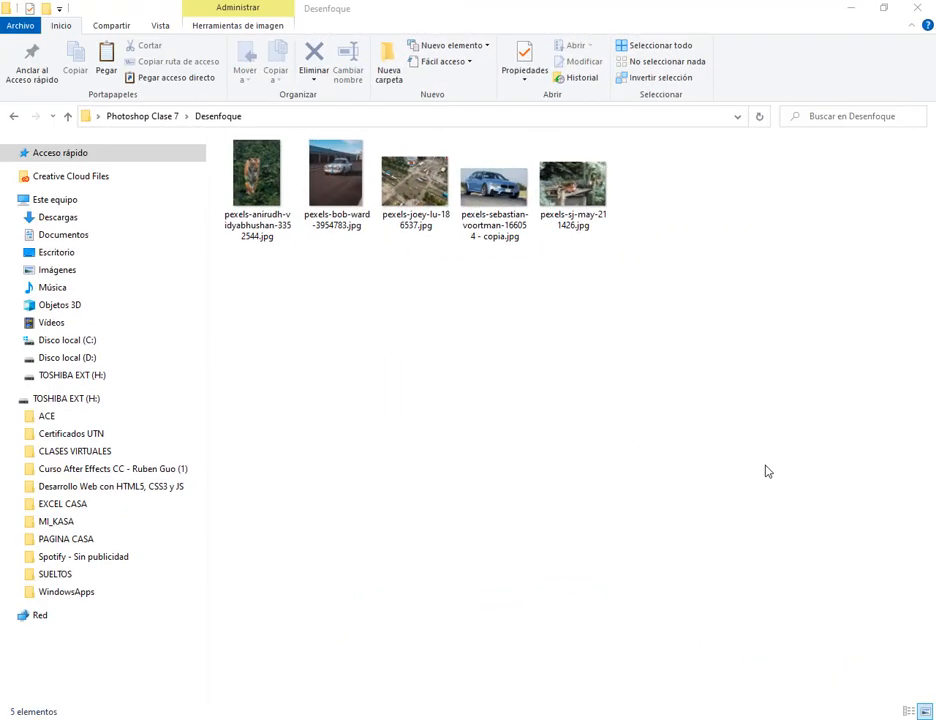
- Open the walking tiger photo from the Desenfoque folder in Photoshop, keeping its embedded colour profile
click(768, 471)
click(272, 203)
click(283, 299)
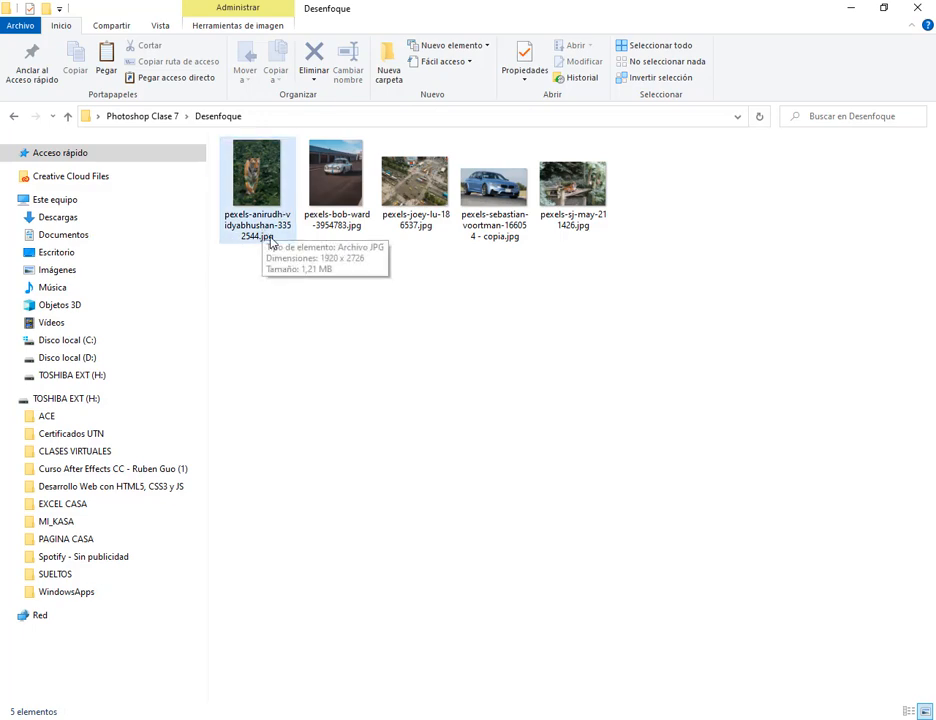
drag(247, 216, 426, 460)
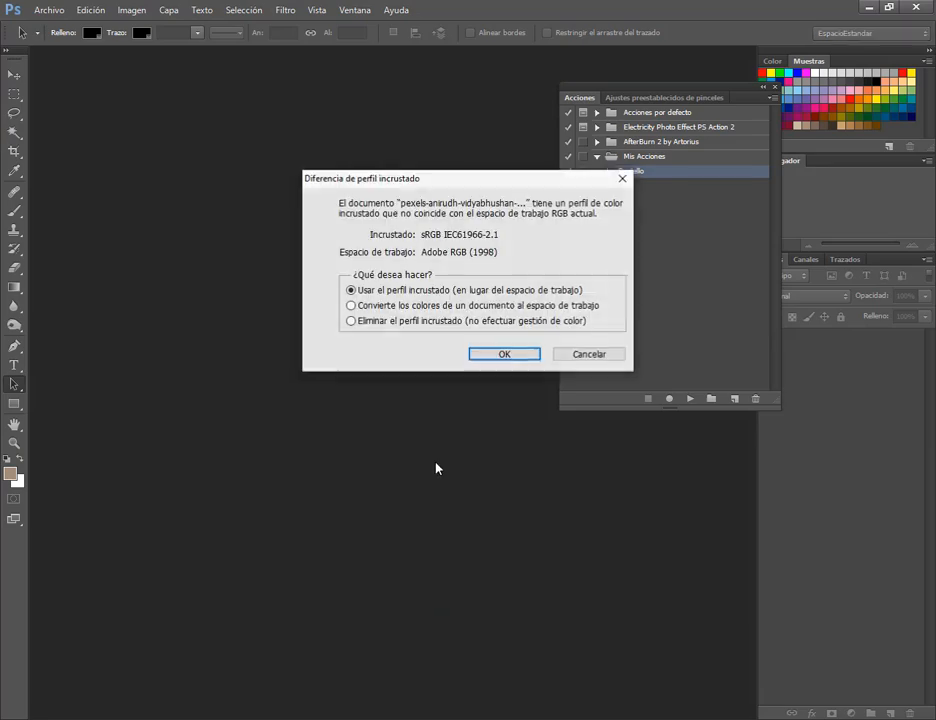
click(507, 353)
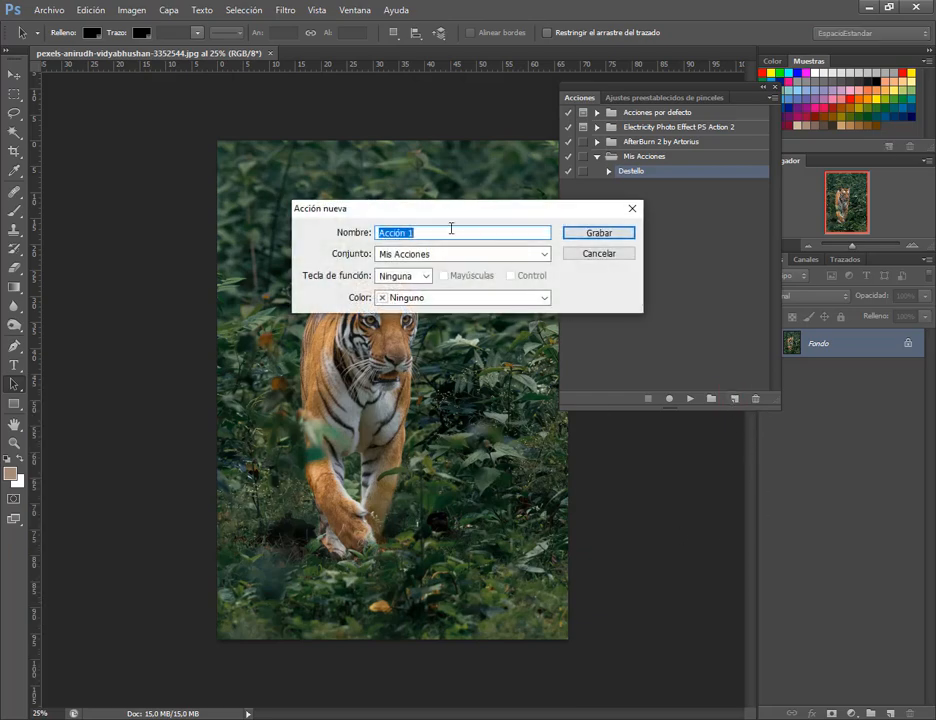
- Name the new action Marca de Agua, assign it to the Mis Acciones set and start recording
text(M)
key(BackSpace)
key(BackSpace)
click(384, 260)
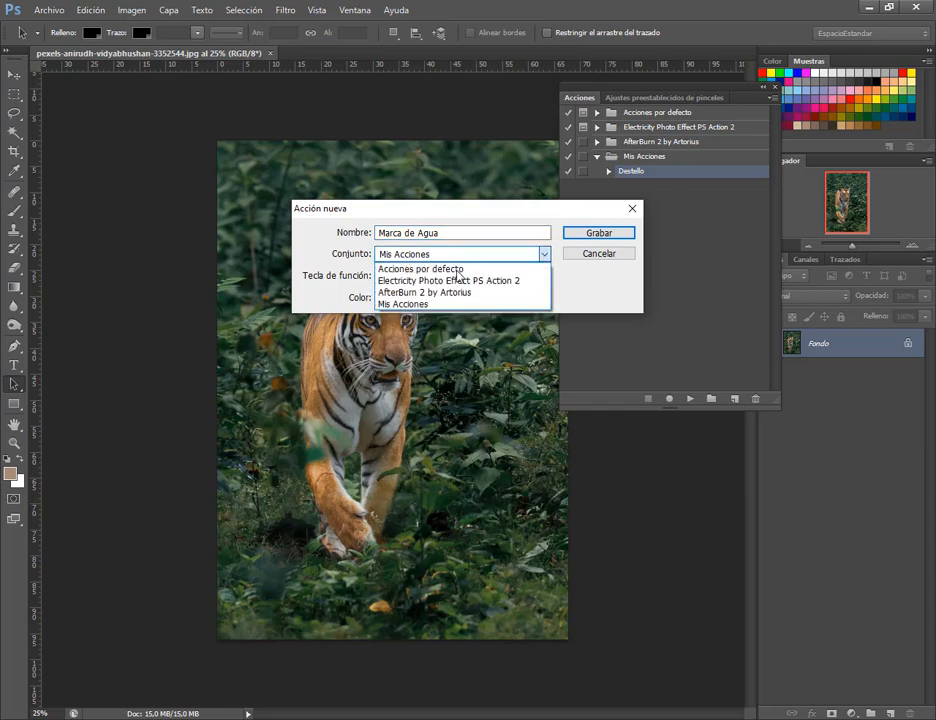
click(428, 304)
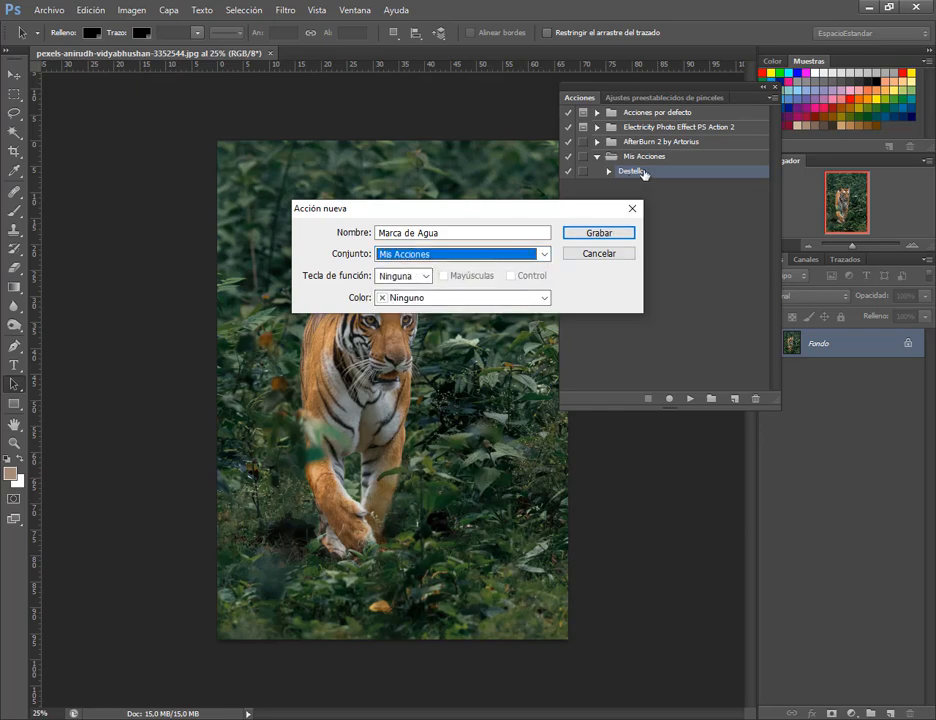
click(599, 233)
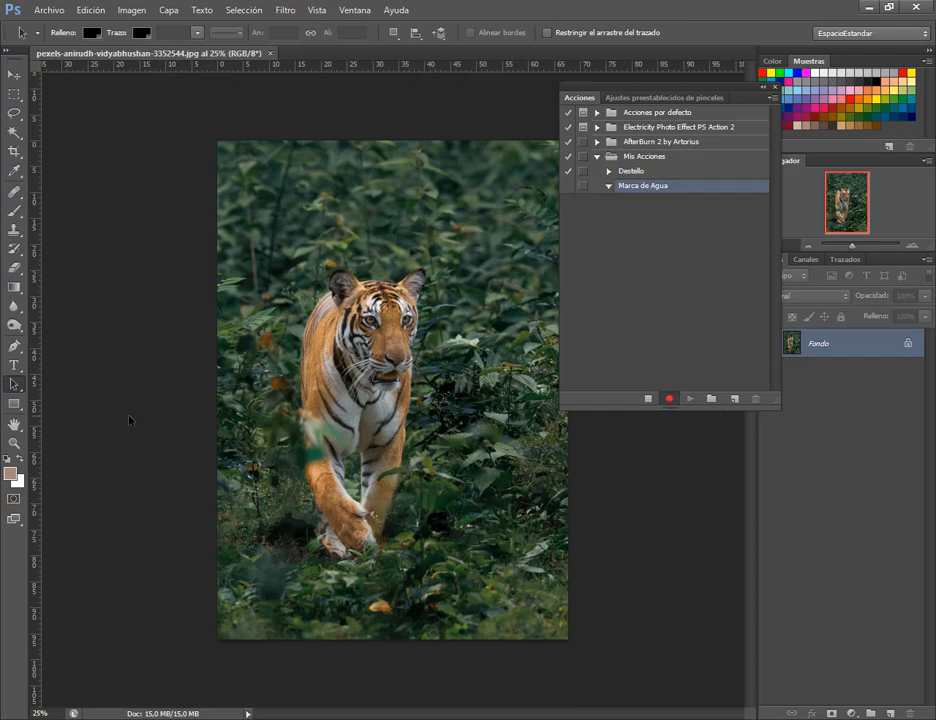
- Add the author's handle as white 300 pt text above the tiger and shift it slightly toward the photo's left edge
click(15, 366)
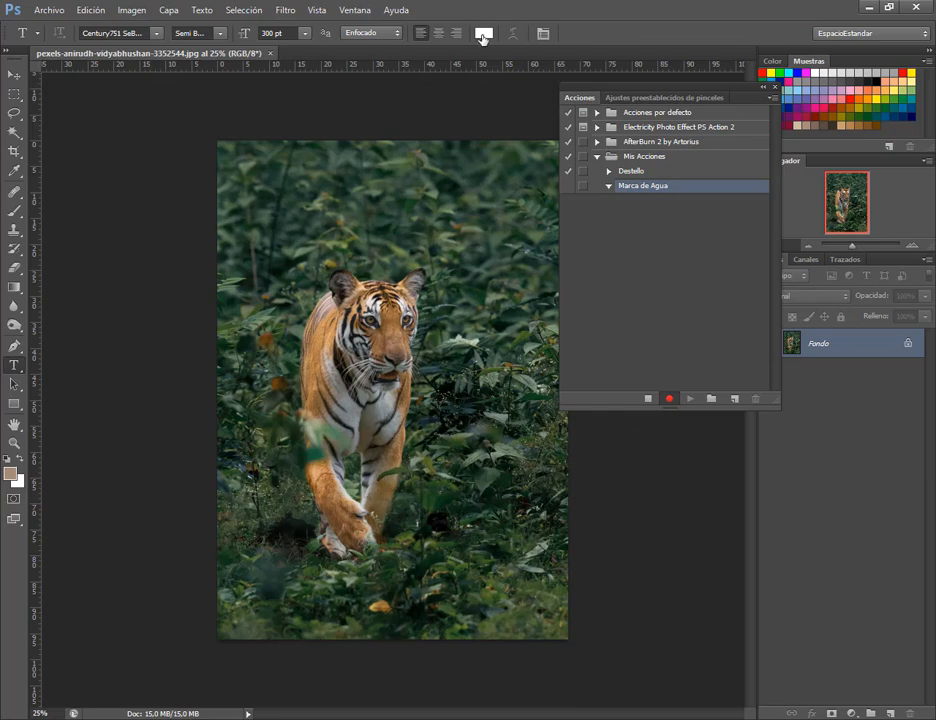
click(482, 35)
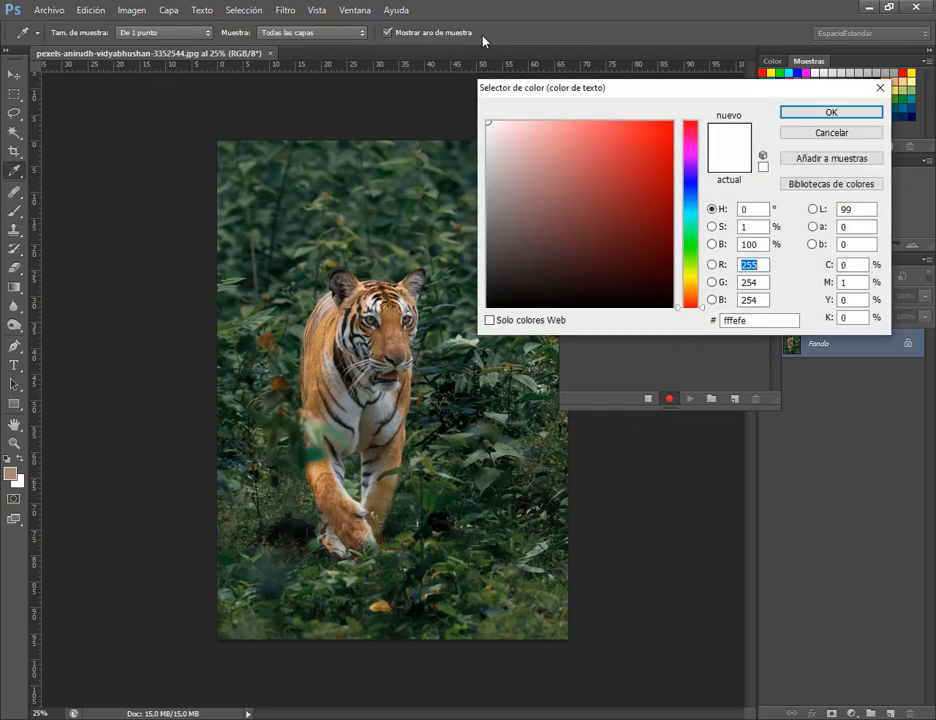
click(849, 116)
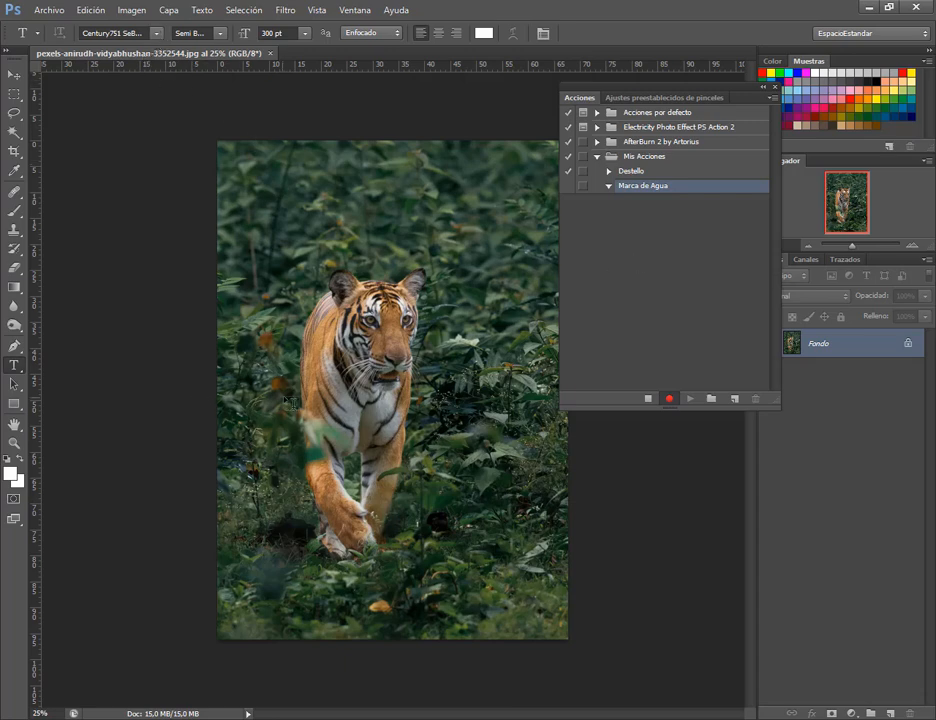
click(281, 226)
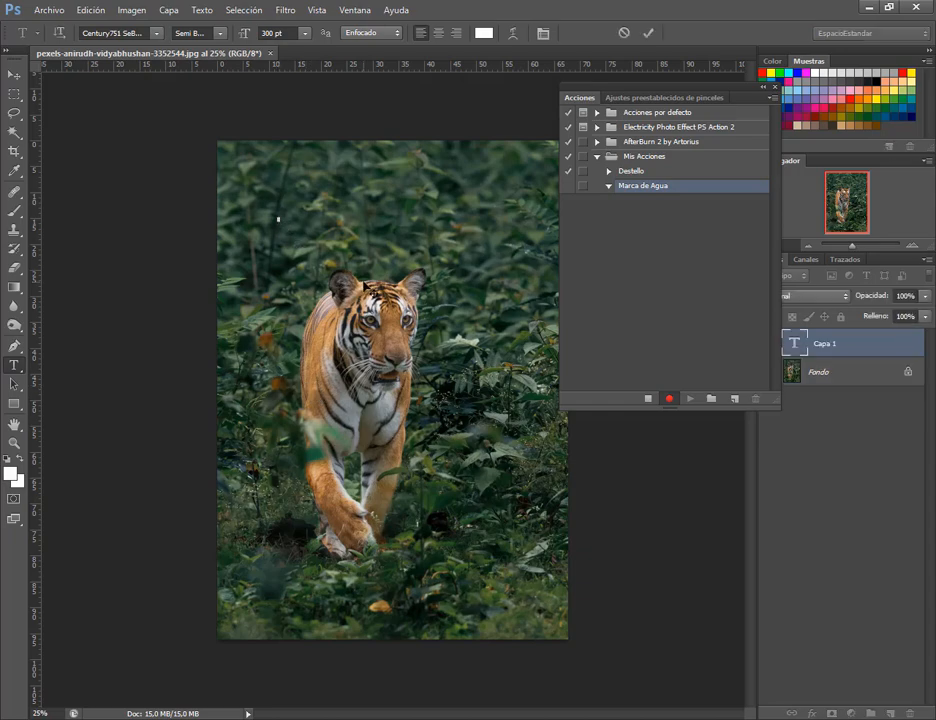
text(@)
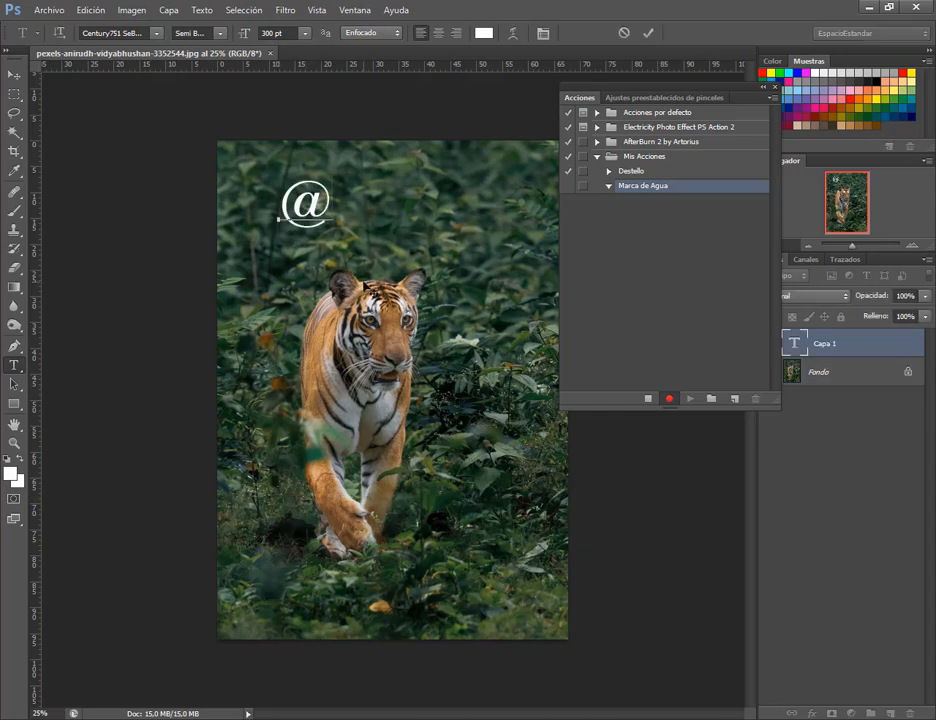
text(paula)
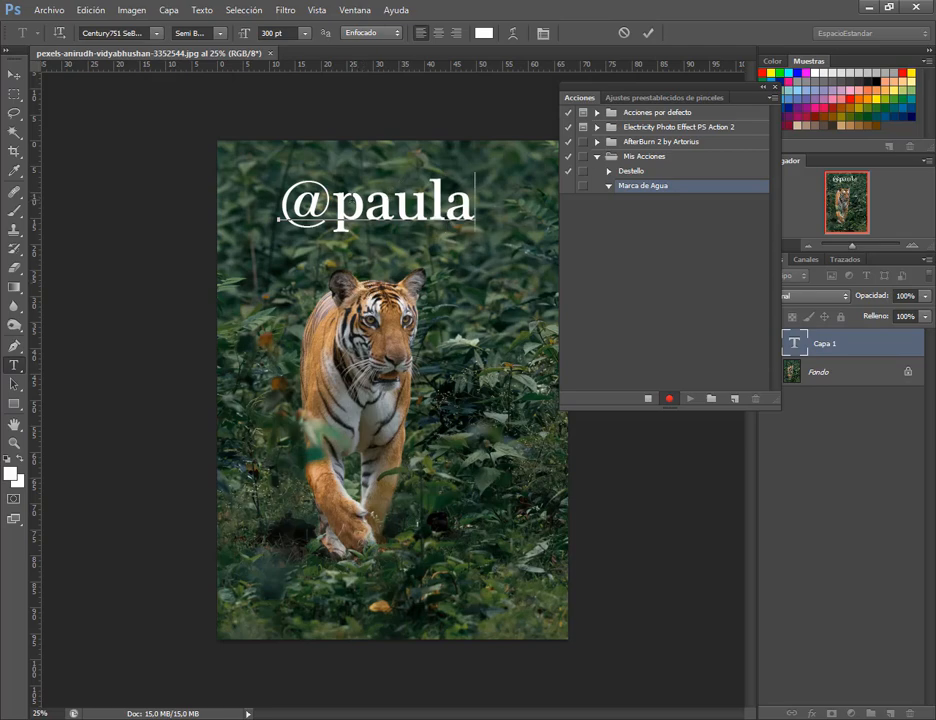
click(15, 78)
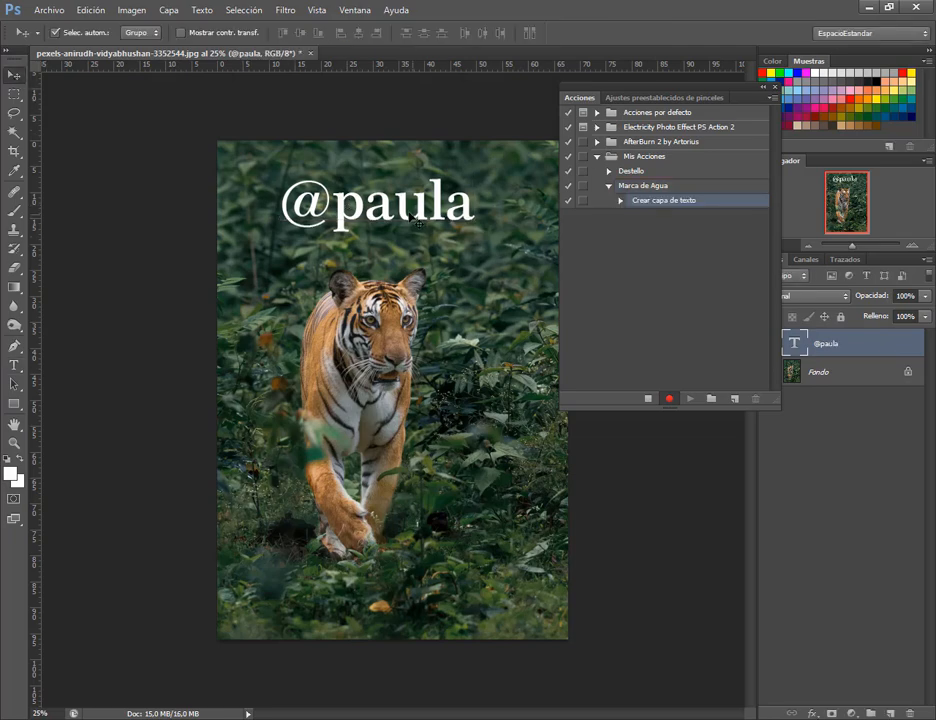
drag(402, 218, 374, 222)
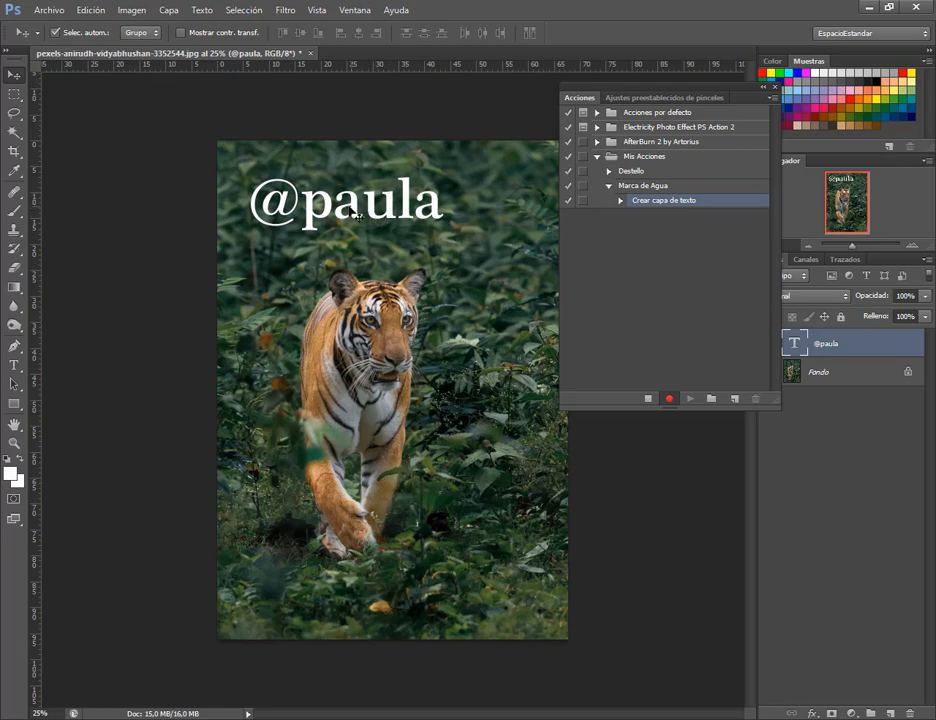
double_click(796, 344)
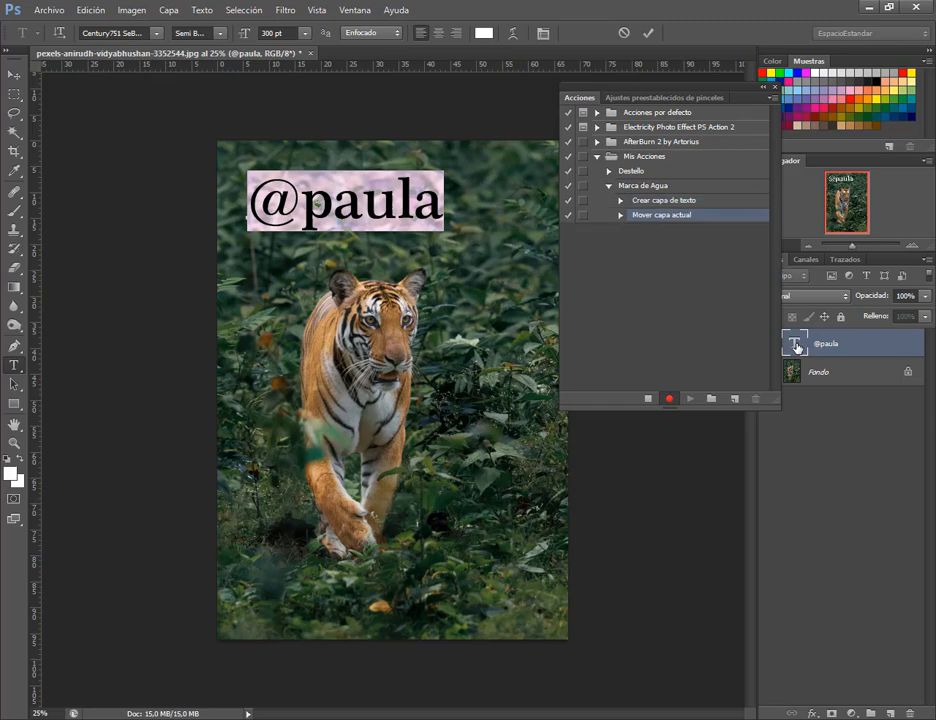
click(157, 35)
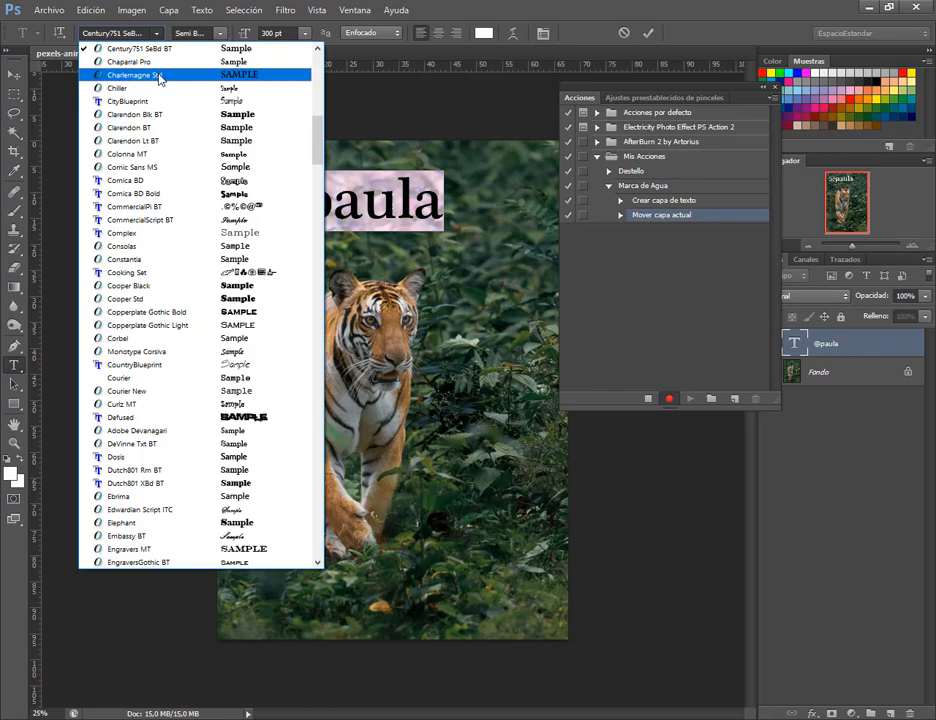
click(531, 10)
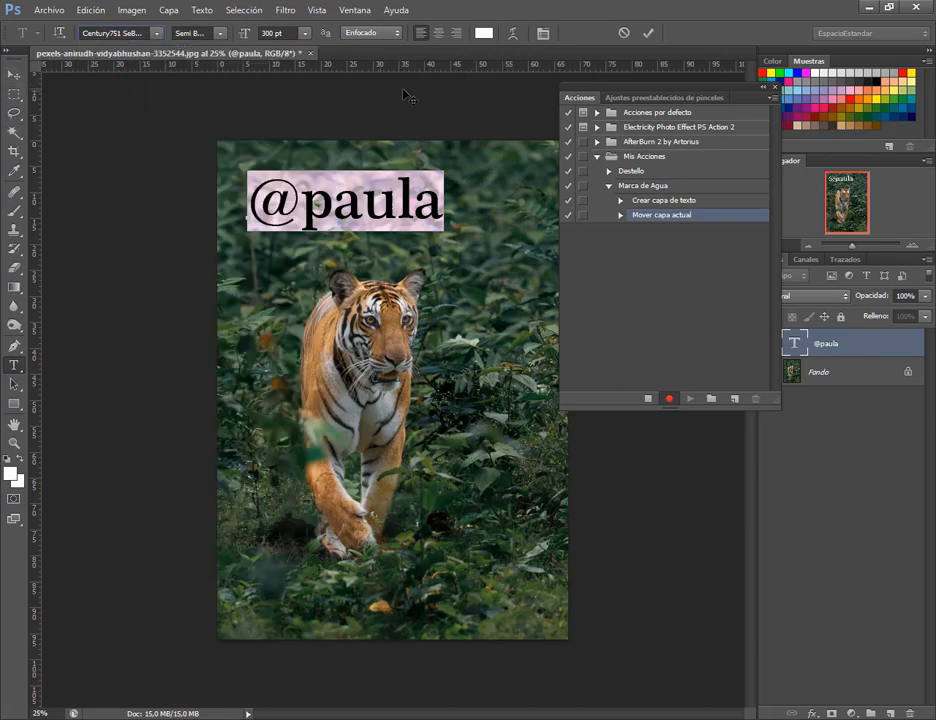
click(14, 76)
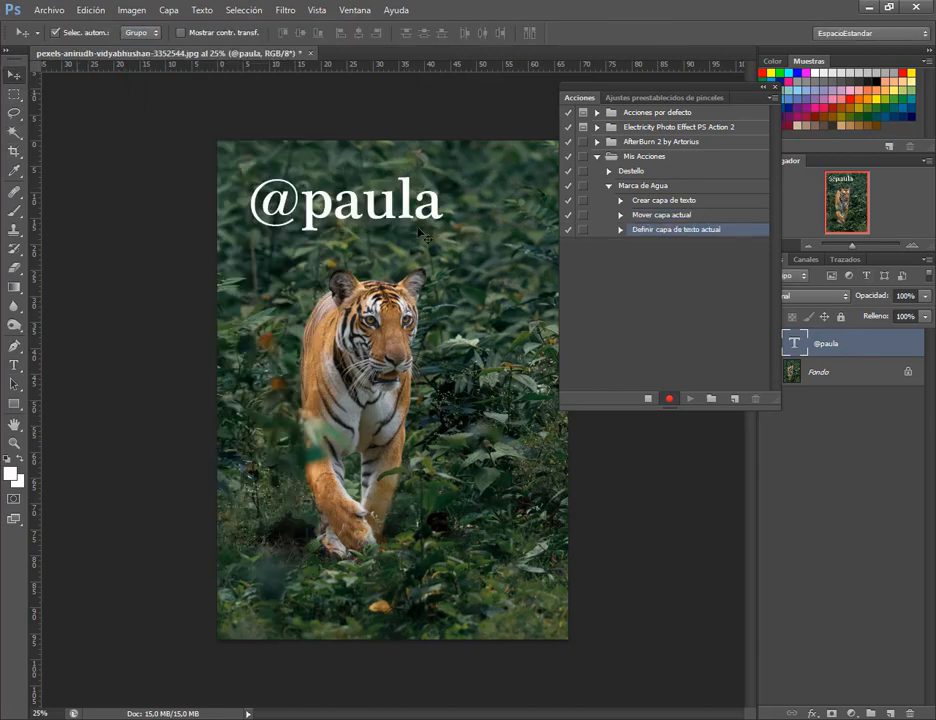
- Set the watermark text layer's opacity to 25% and centre it horizontally and vertically against the Fondo layer
drag(880, 298, 828, 300)
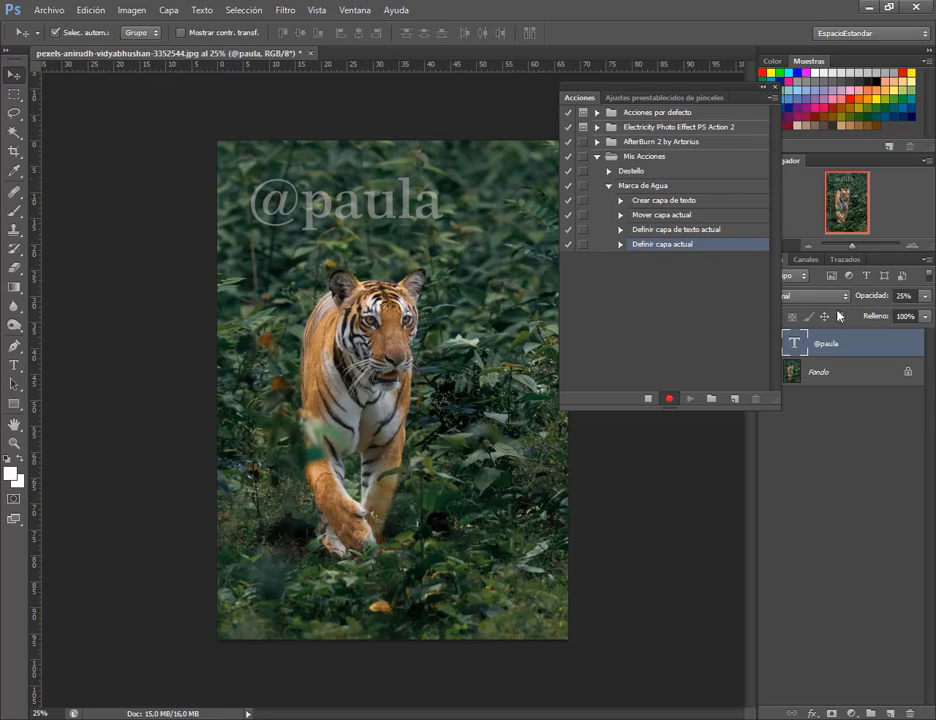
shift+click(836, 381)
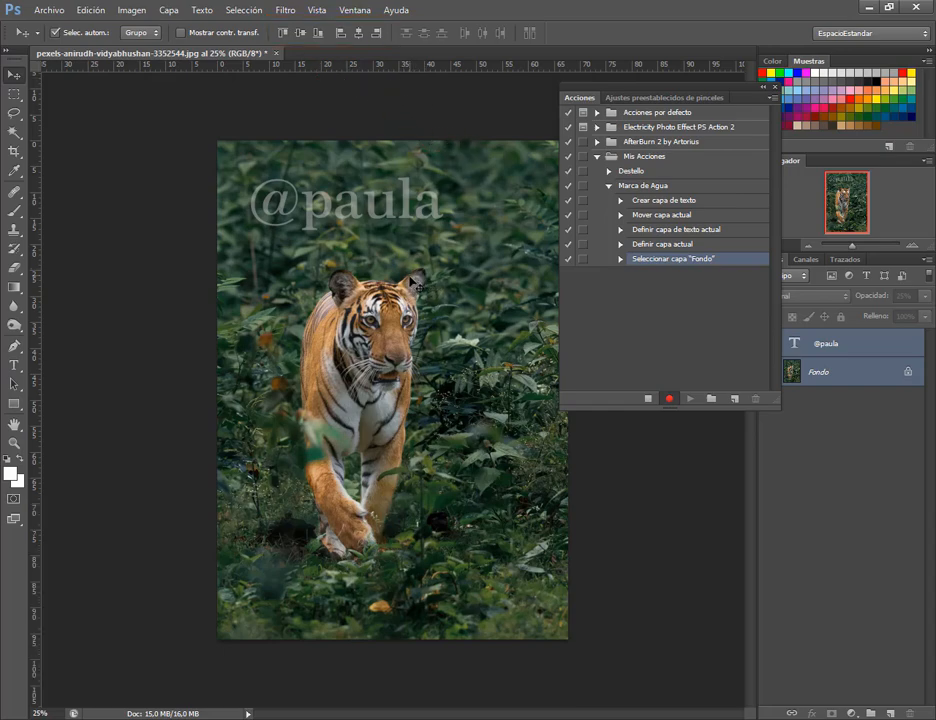
click(358, 34)
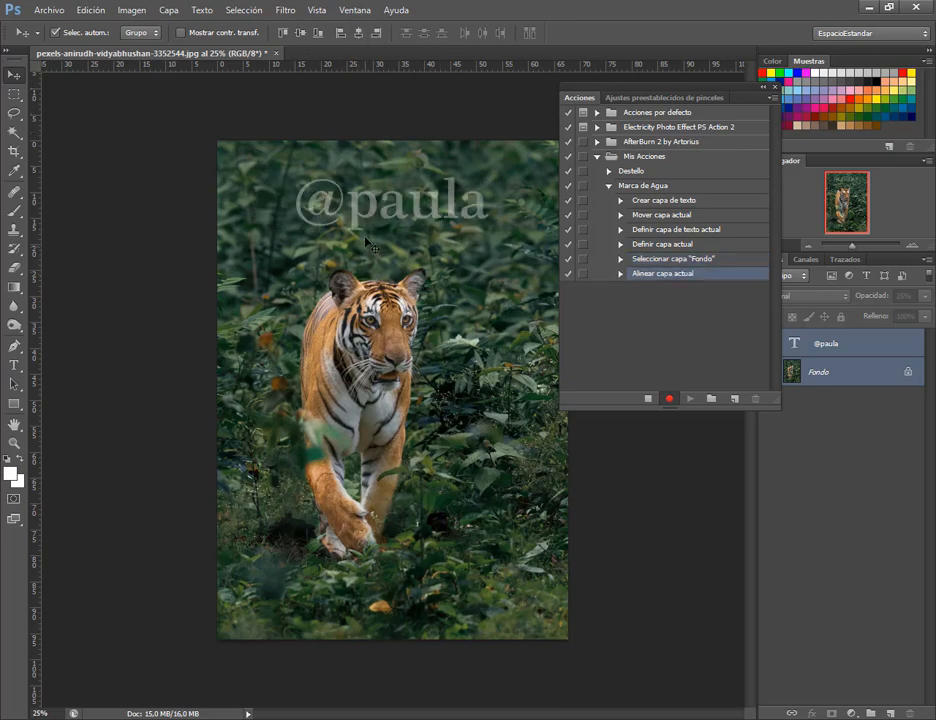
click(301, 33)
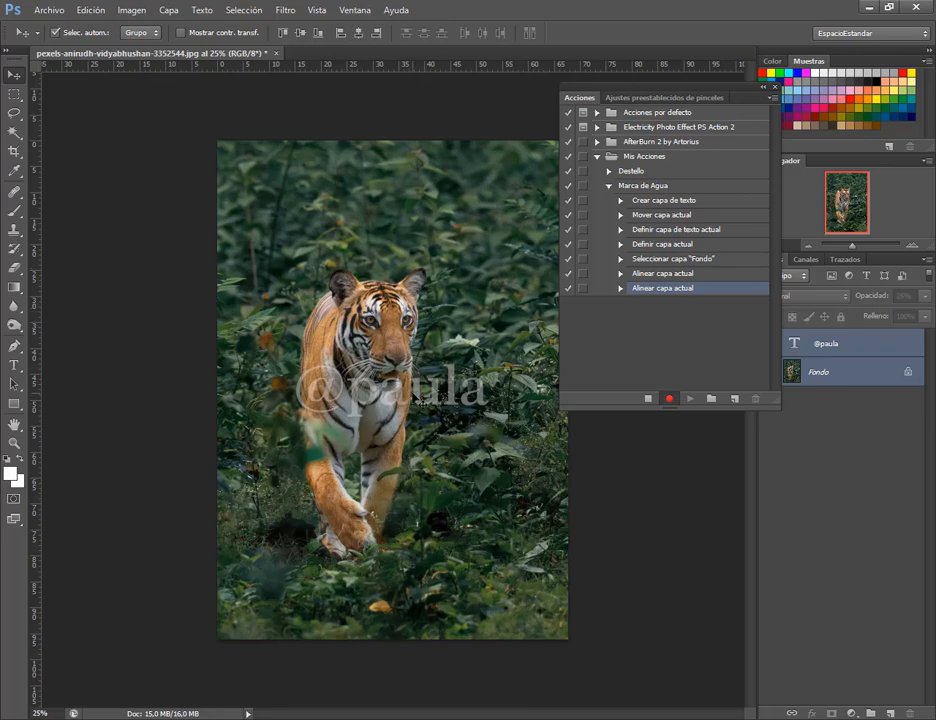
- Select only the watermark text layer and move it off centre, above the tiger's head
drag(415, 398, 397, 381)
click(485, 287)
click(794, 354)
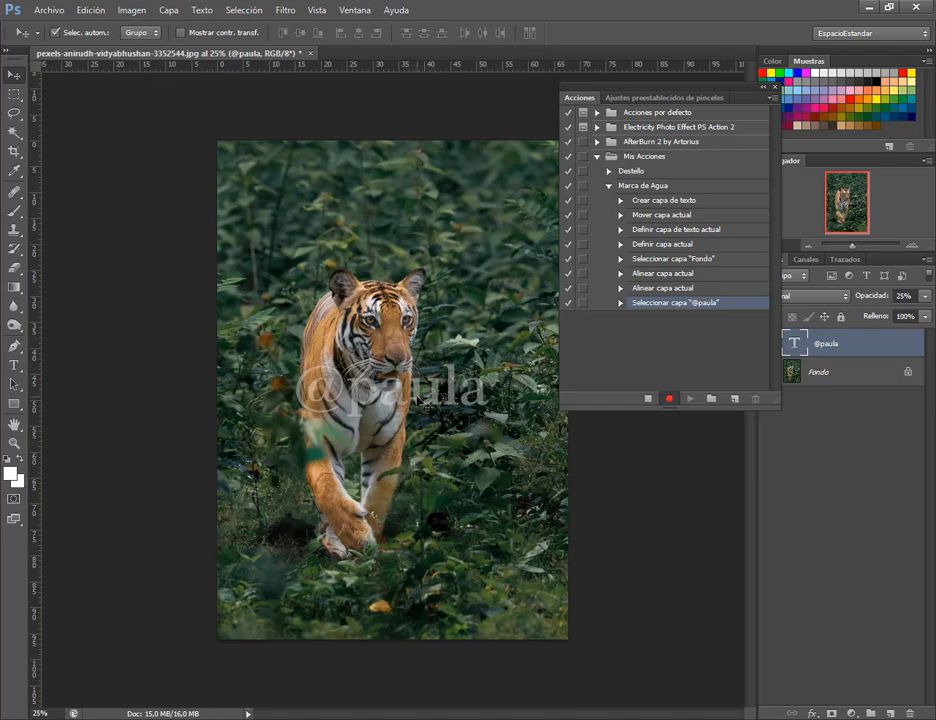
drag(418, 365, 451, 222)
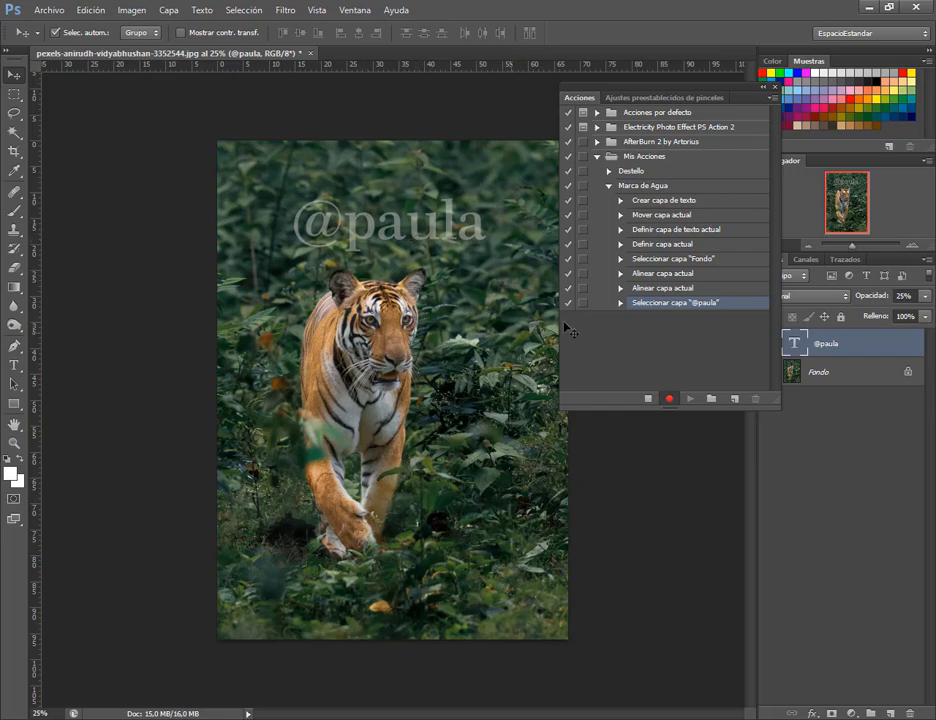
- Select the text and Fondo layers together and realign their horizontal and vertical centres
shift+click(848, 381)
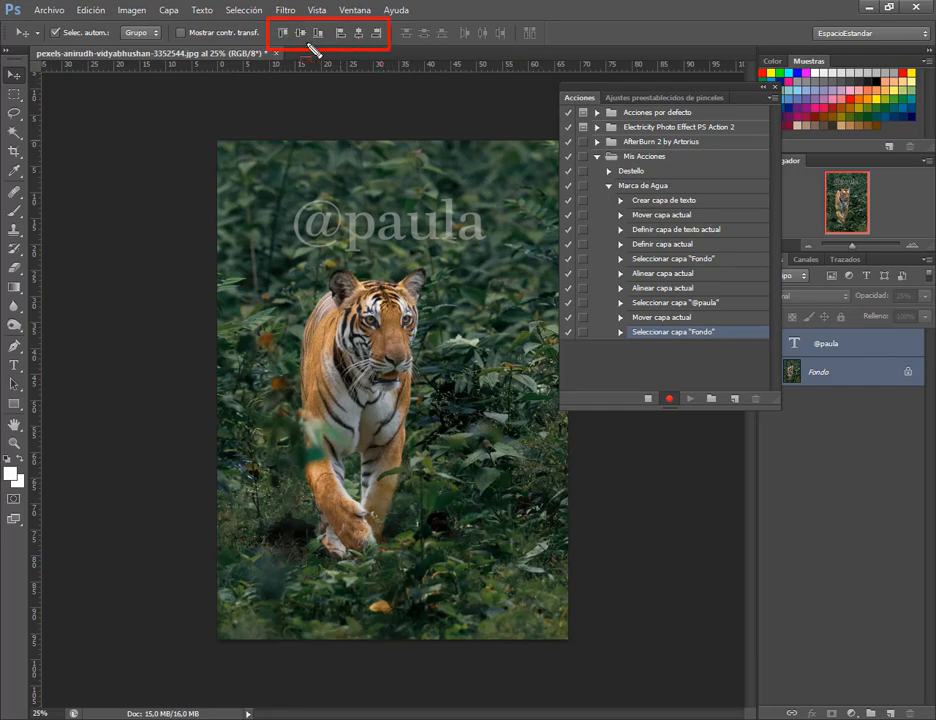
click(357, 37)
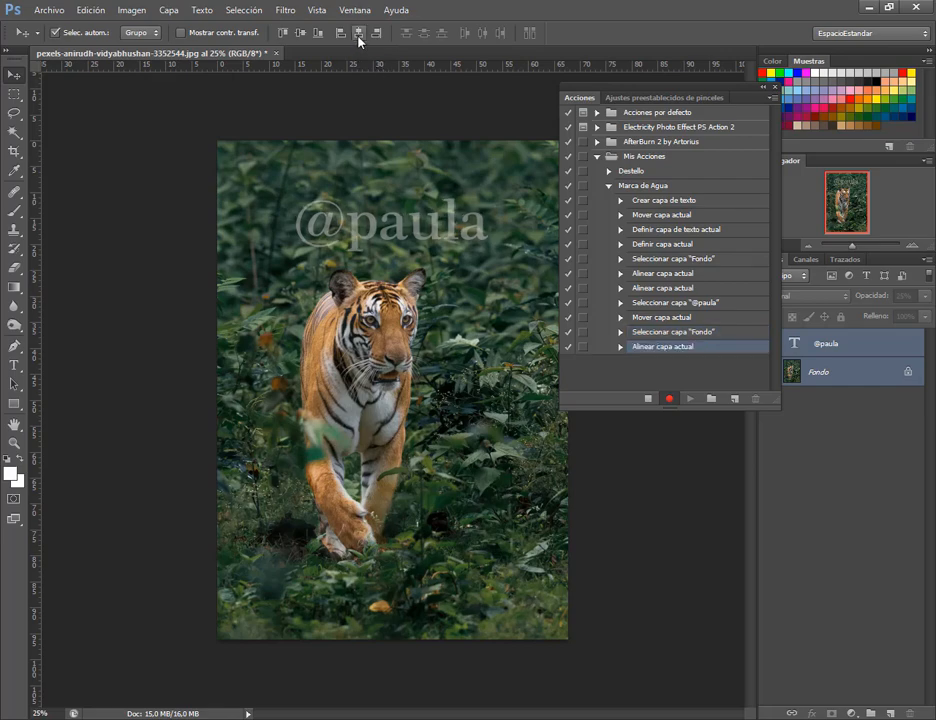
click(299, 33)
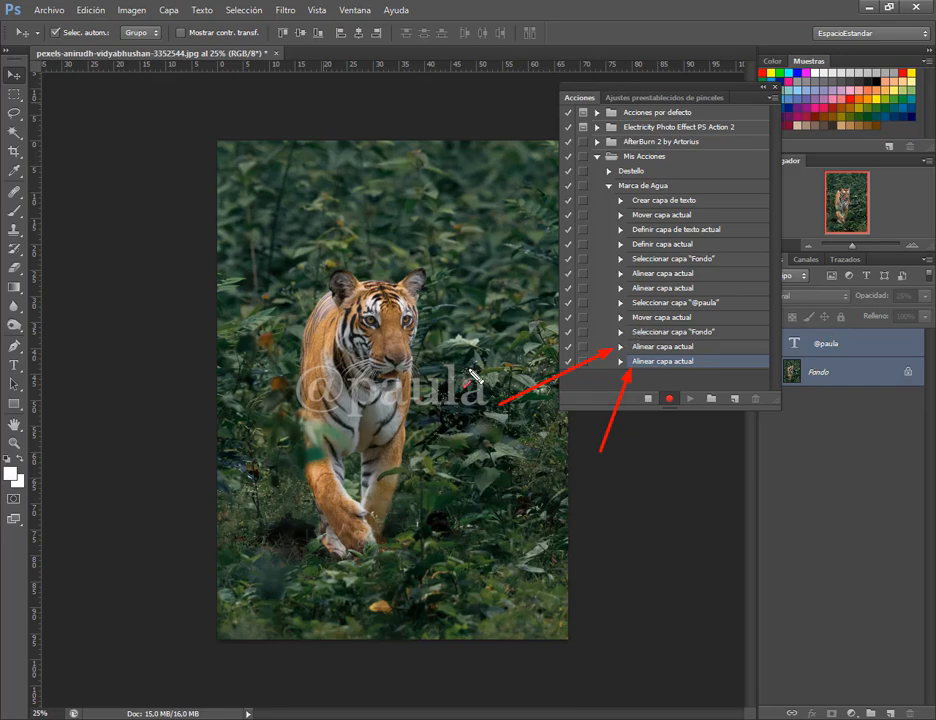
drag(291, 108, 300, 36)
drag(357, 106, 359, 36)
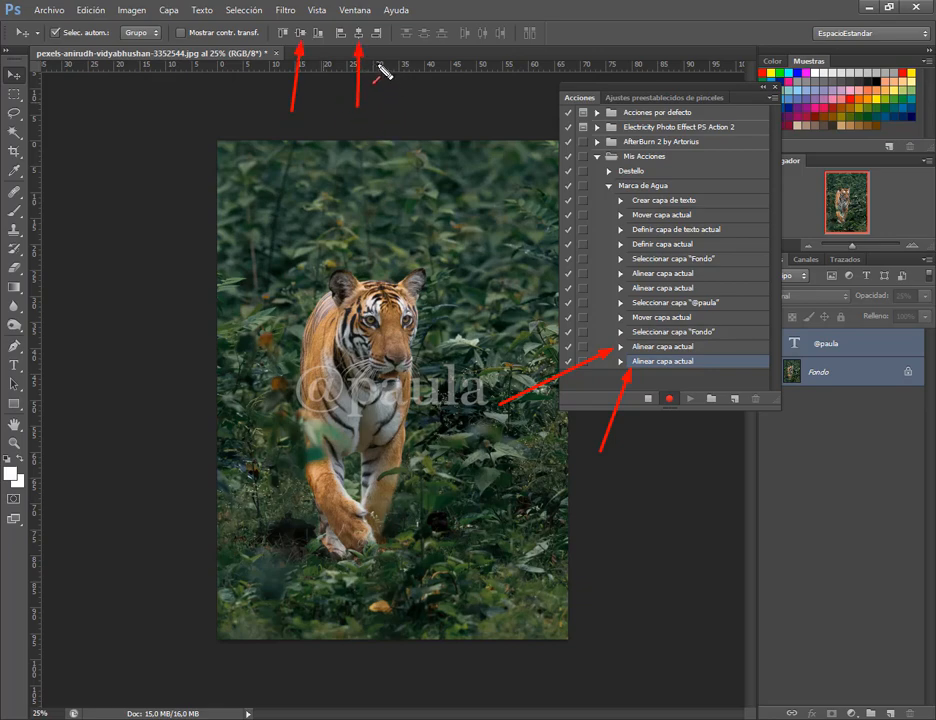
key(Escape)
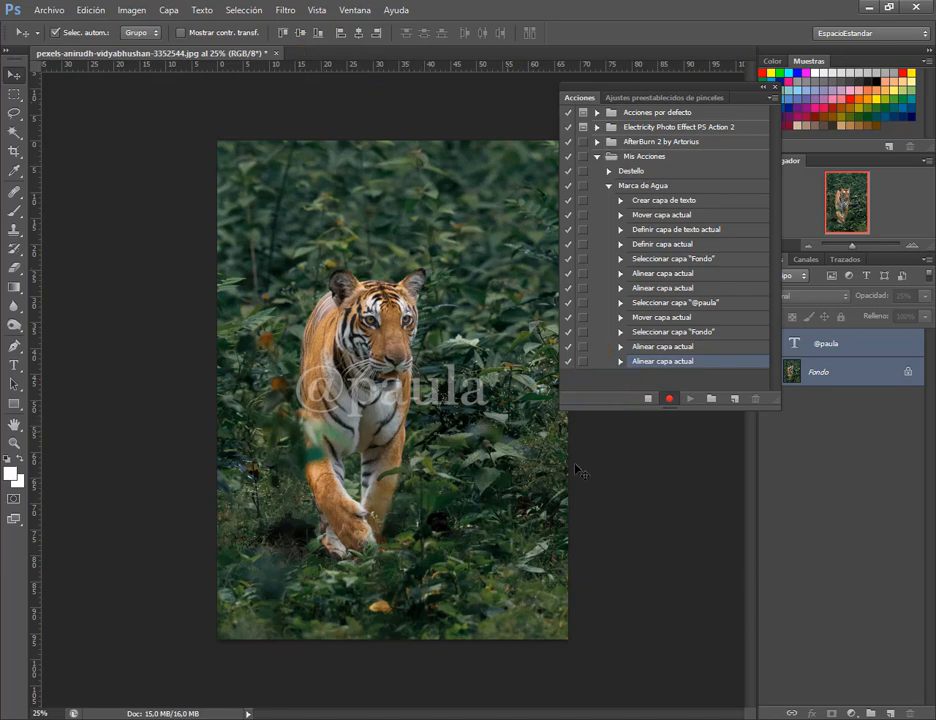
- Stop recording the Marca de Agua action and open the reclining tiger photo from the Desenfoque folder as a separate document
click(648, 398)
click(130, 718)
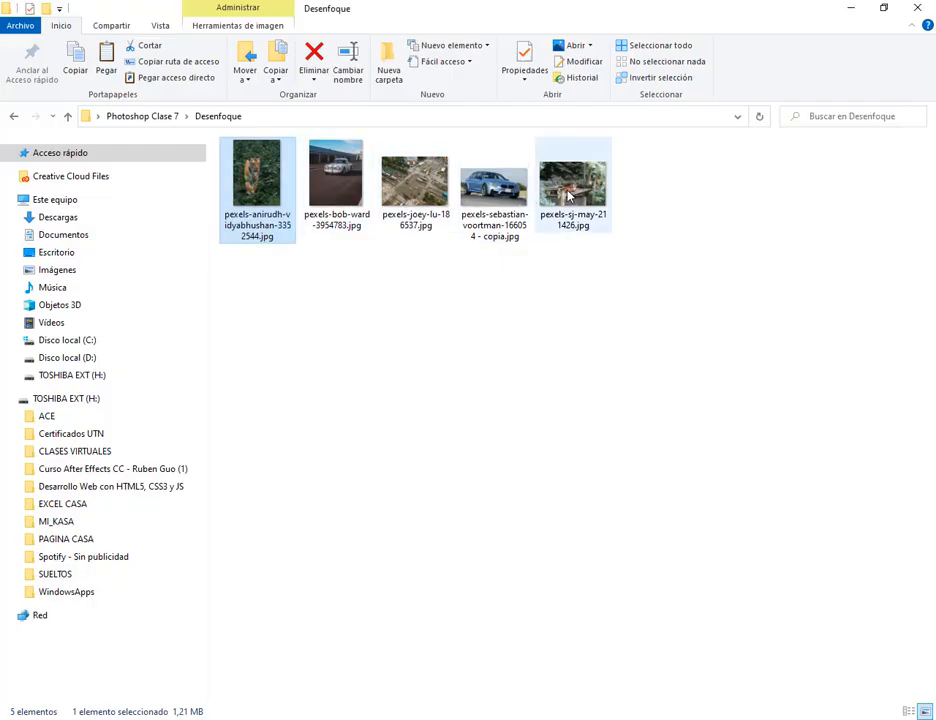
drag(572, 185, 380, 60)
click(500, 352)
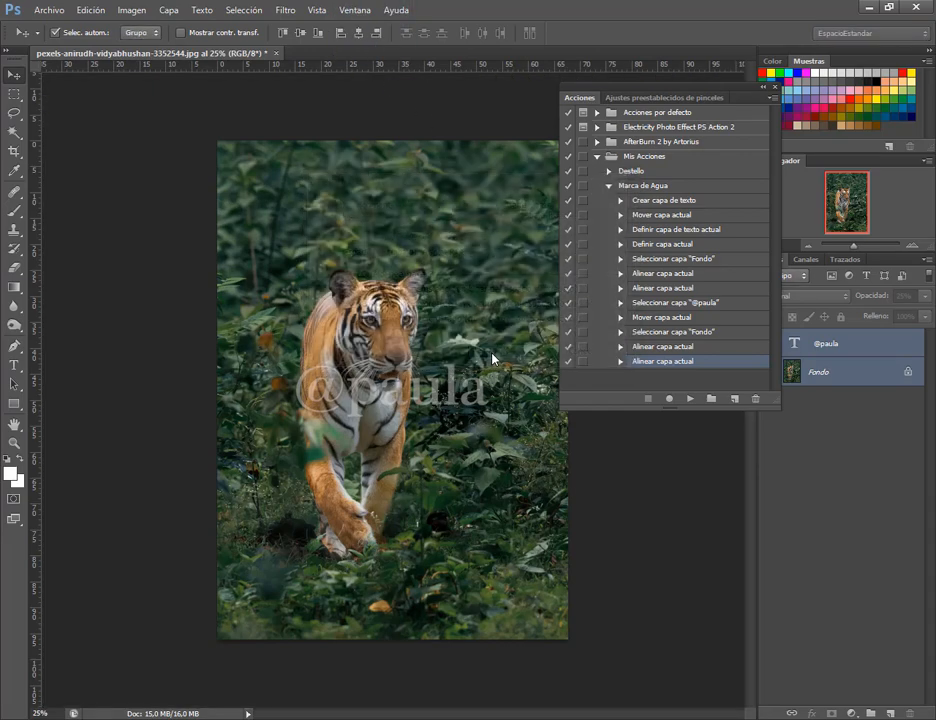
- Play the whole Marca de Agua action on the reclining tiger photo
click(660, 187)
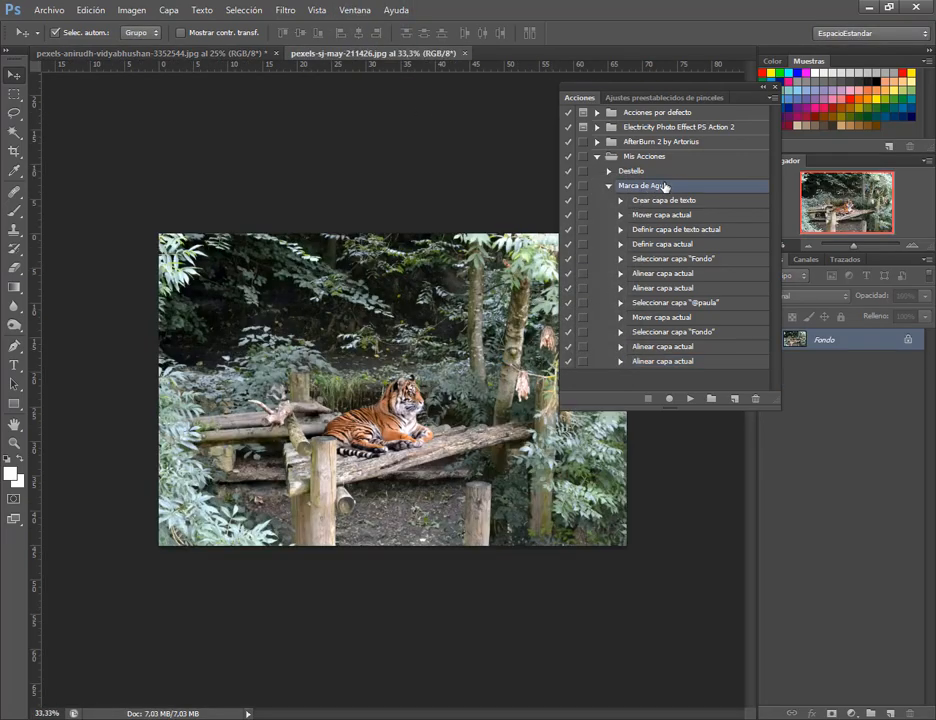
click(689, 399)
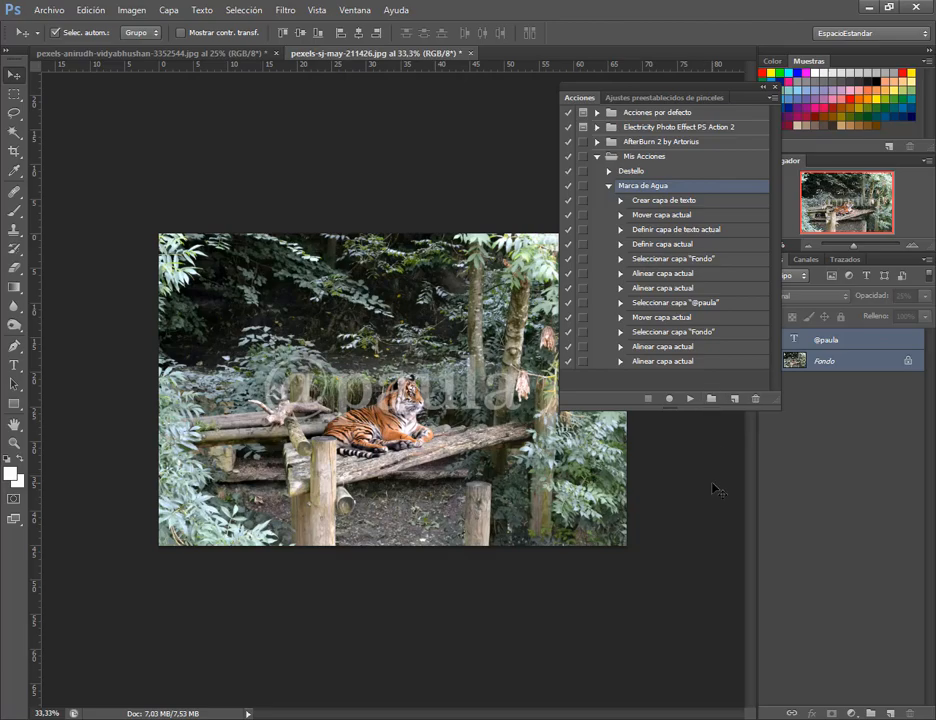
key(alt+Tab)
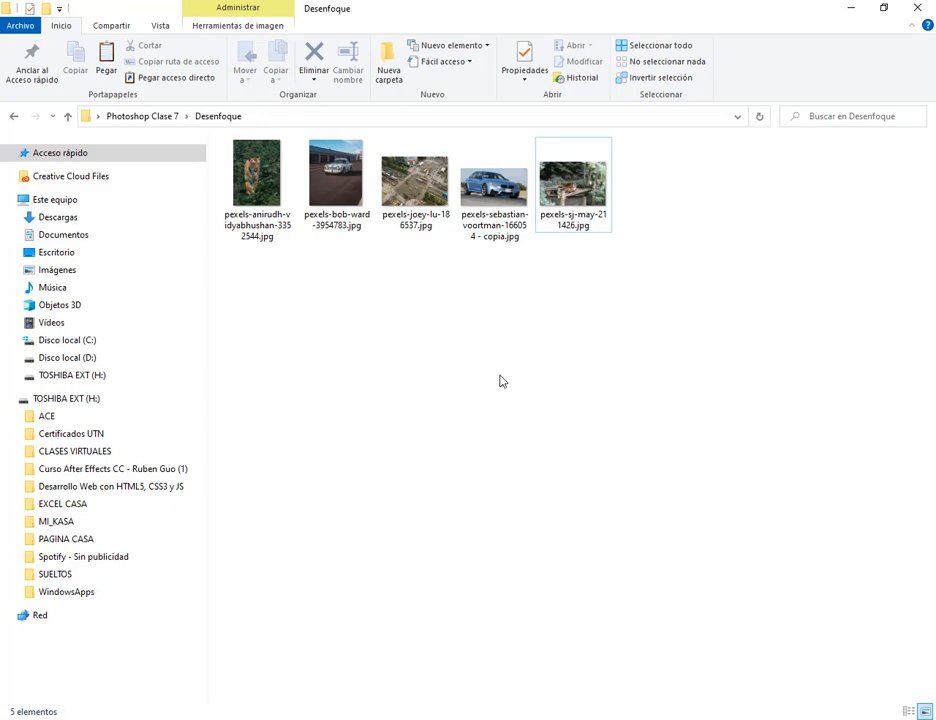
click(364, 718)
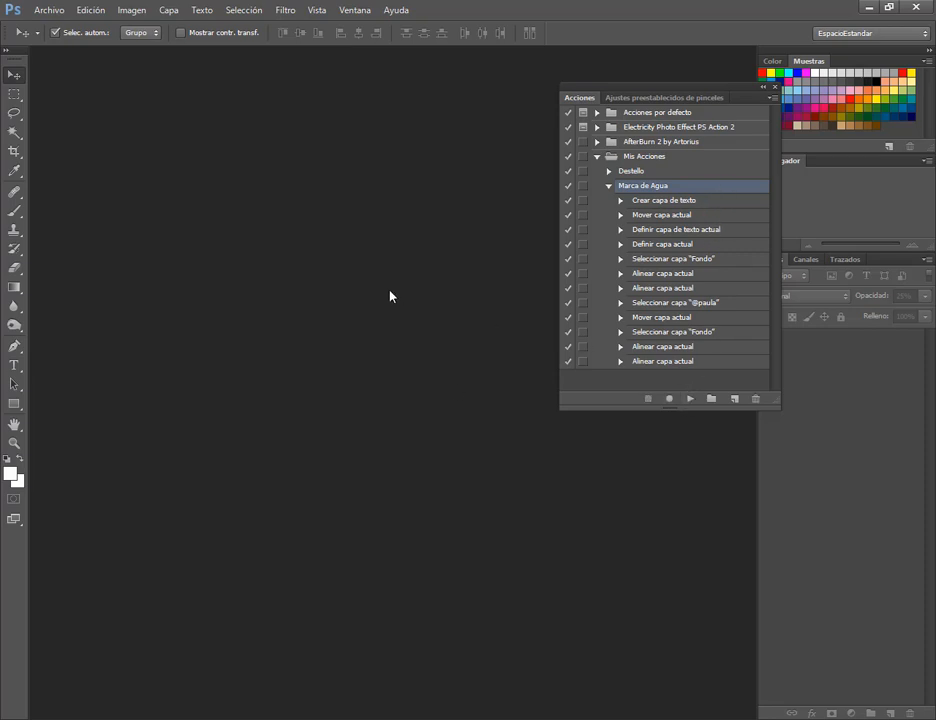
- Open the Lote batch automation and set it to play the Marca de Agua action from the Mis Acciones set
click(47, 10)
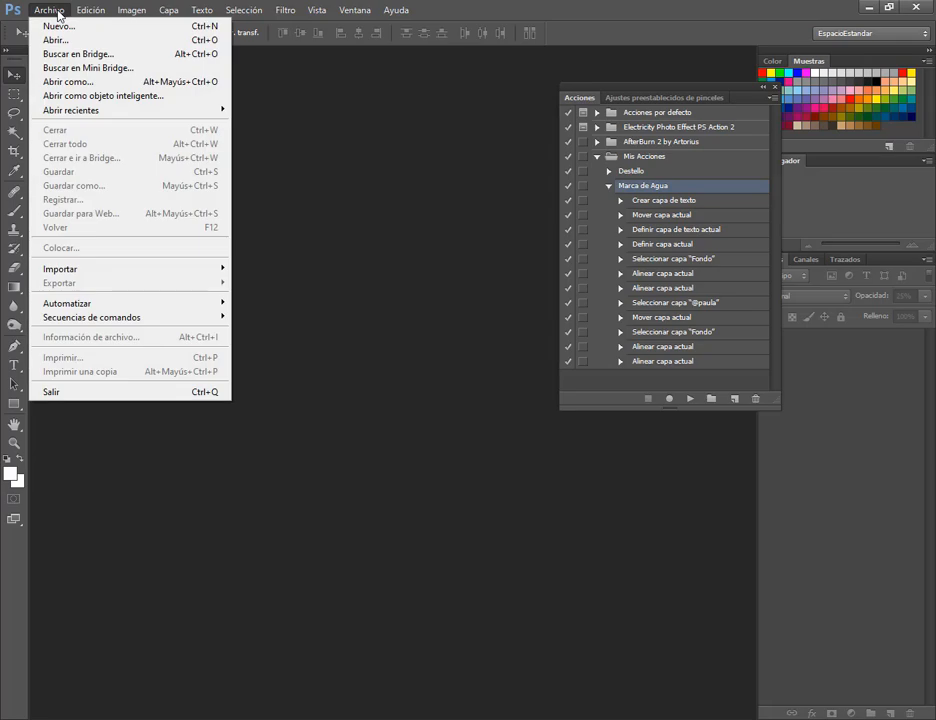
mouse_move(78, 306)
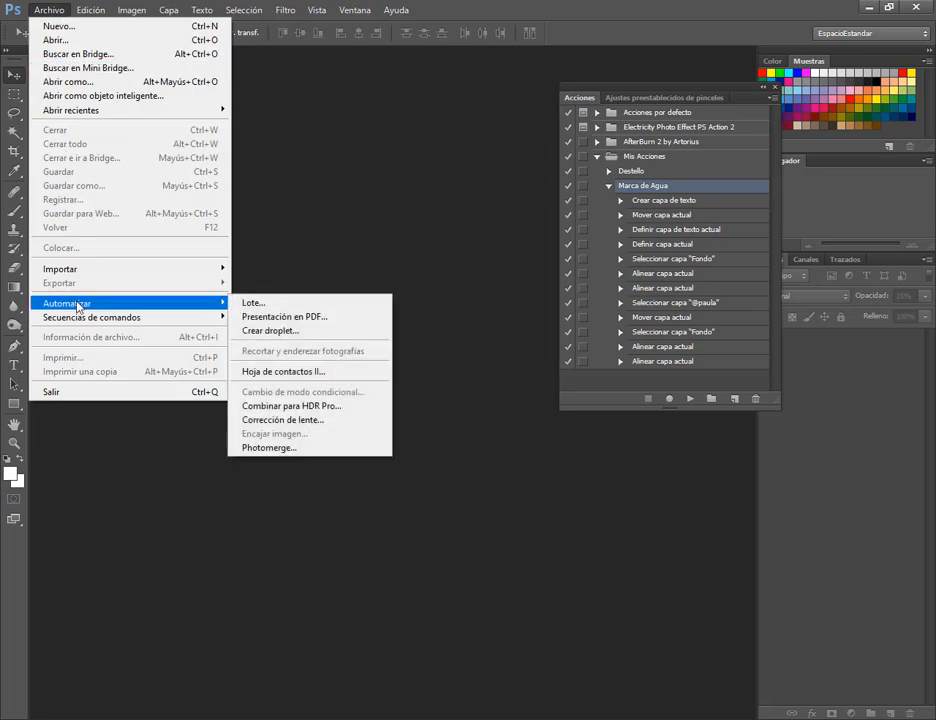
click(337, 311)
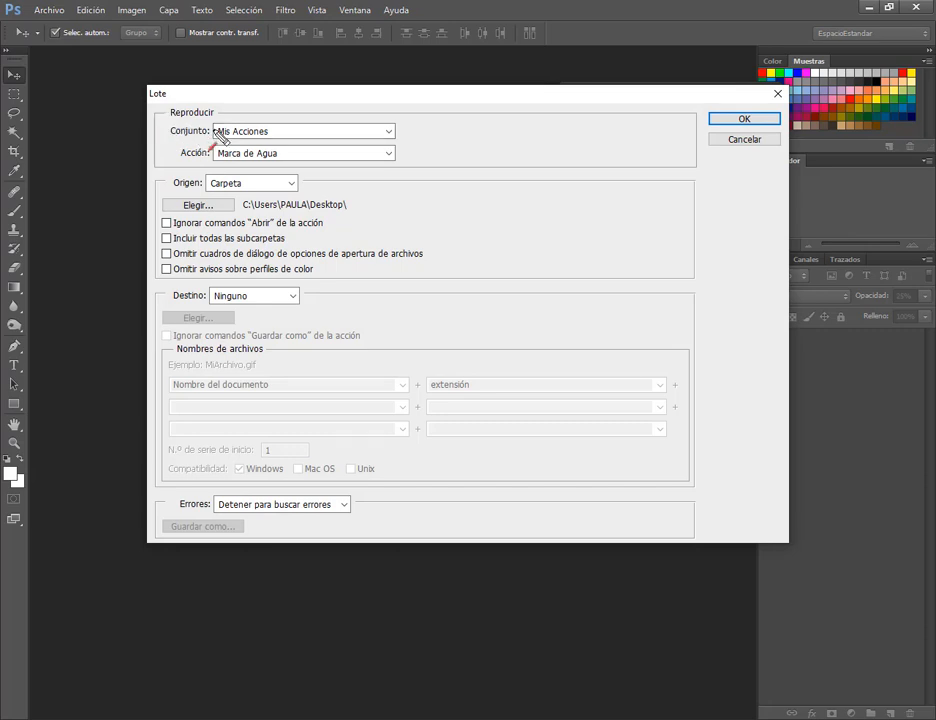
drag(470, 118, 399, 131)
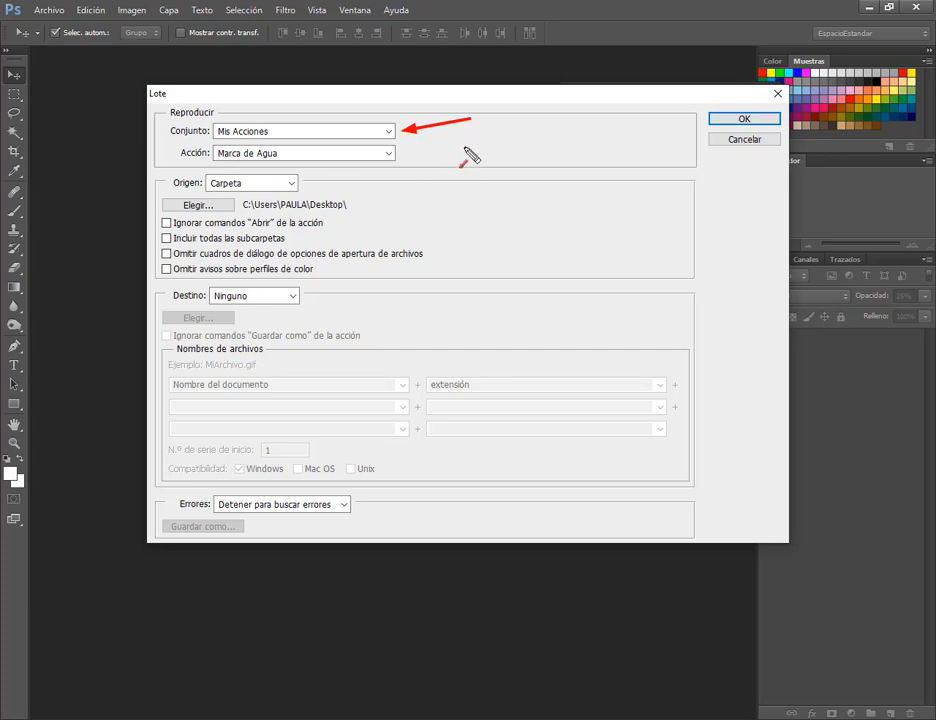
drag(465, 147, 400, 153)
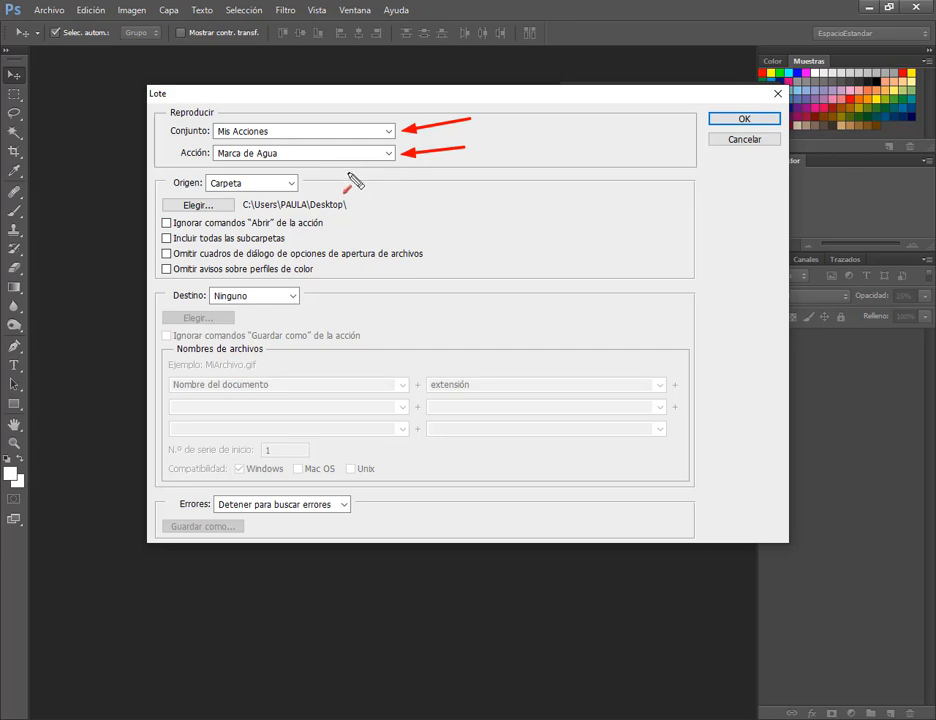
key(Escape)
click(354, 132)
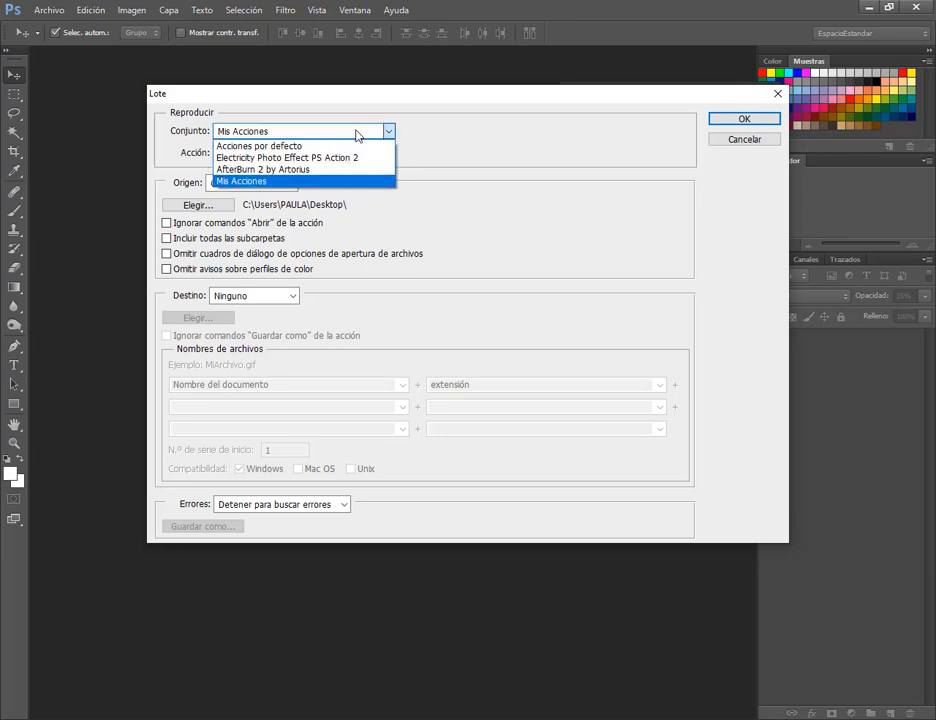
click(316, 131)
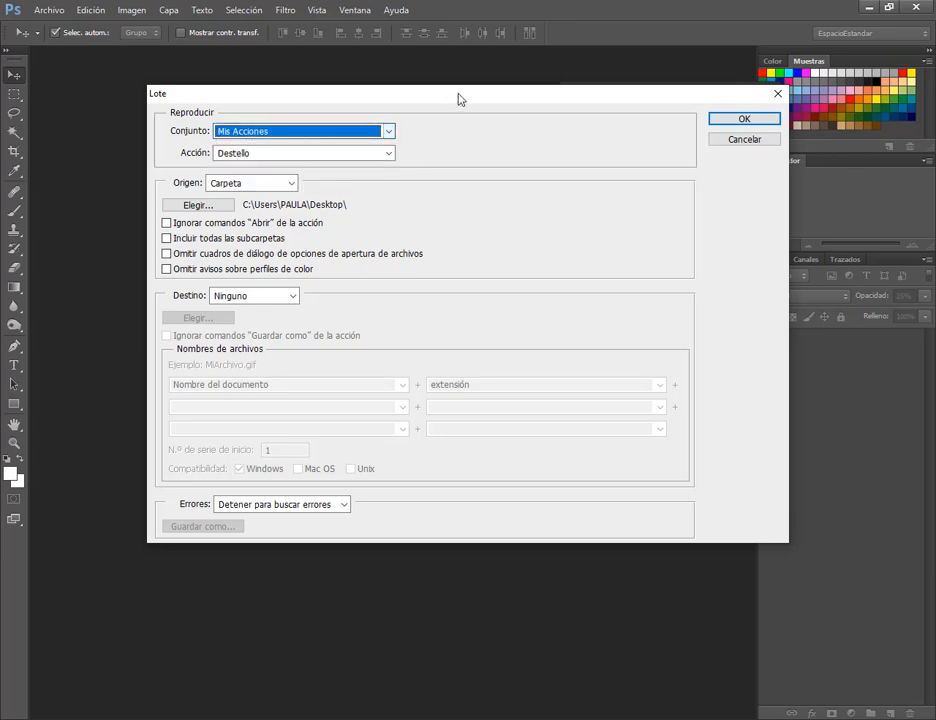
click(310, 136)
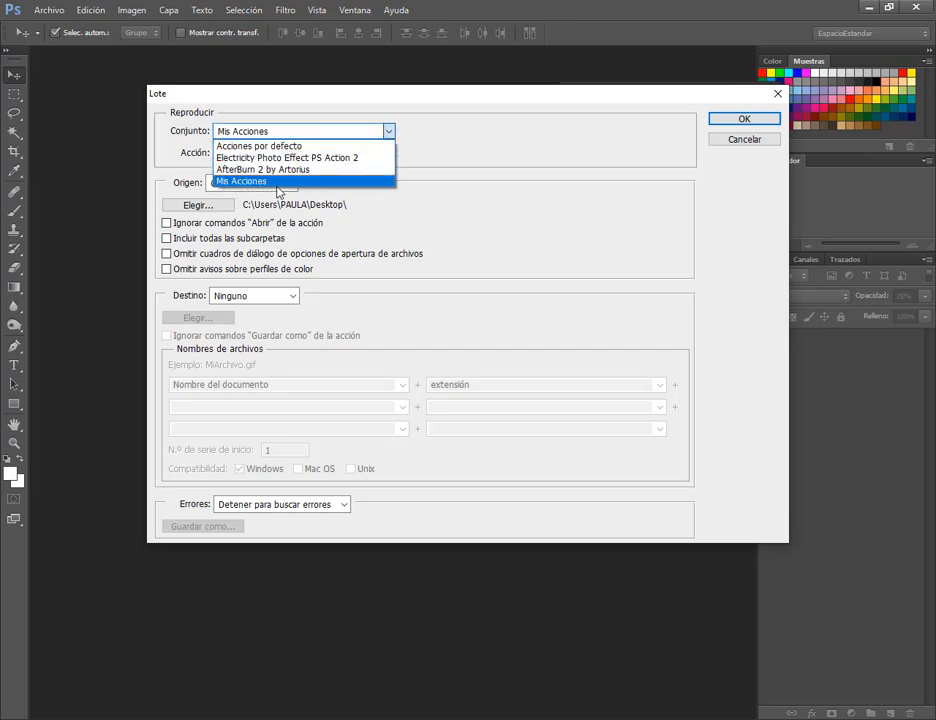
click(278, 188)
click(224, 160)
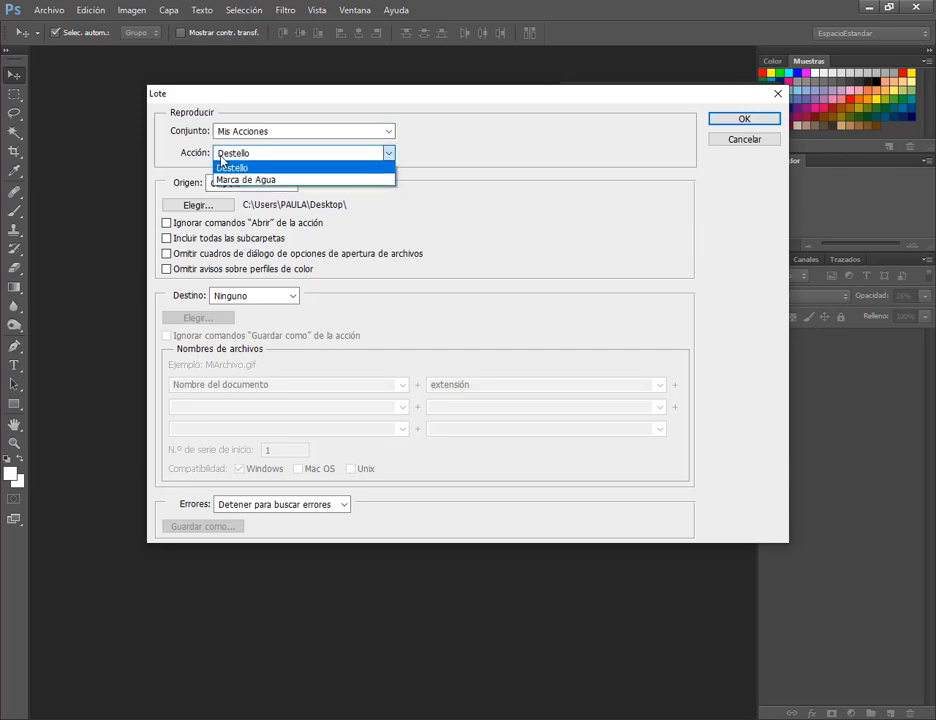
click(248, 181)
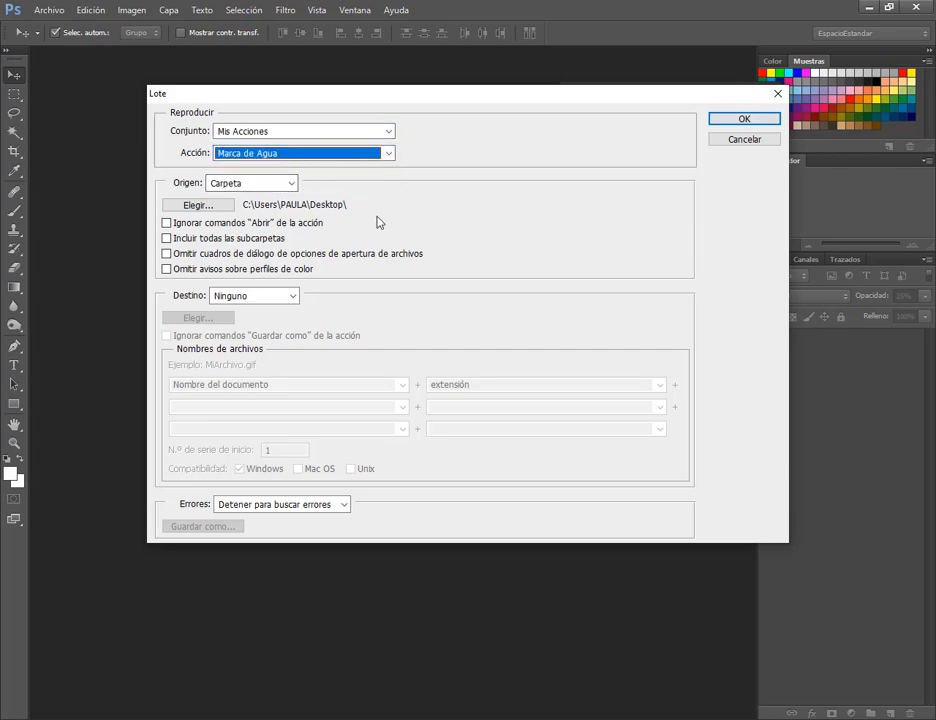
- Set the batch source to Carpeta and choose the Desenfoque folder inside Photoshop Clase 7
click(226, 184)
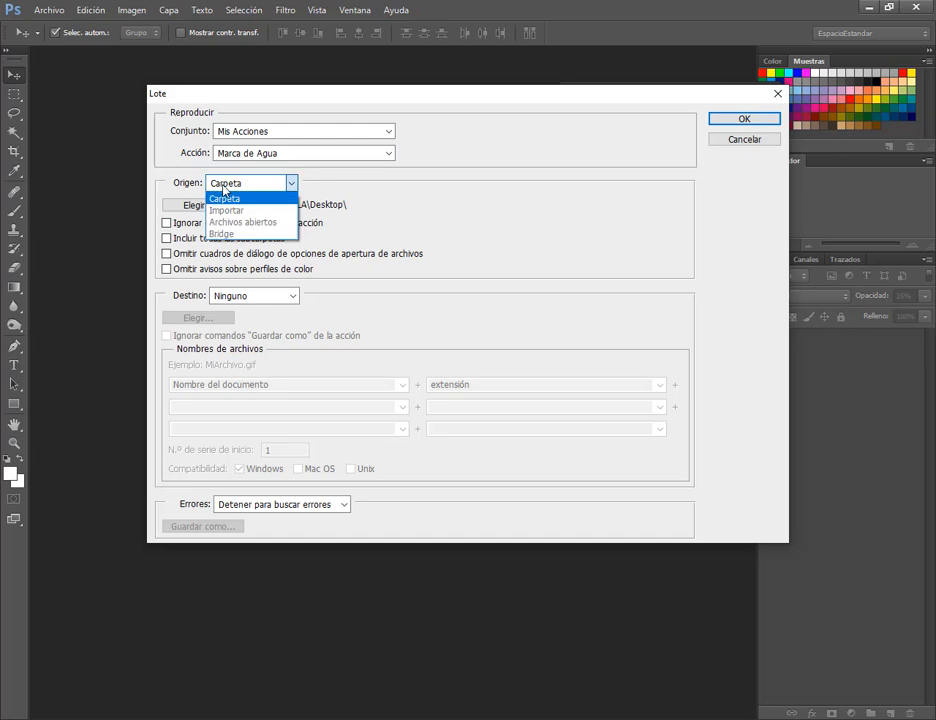
click(226, 197)
click(216, 207)
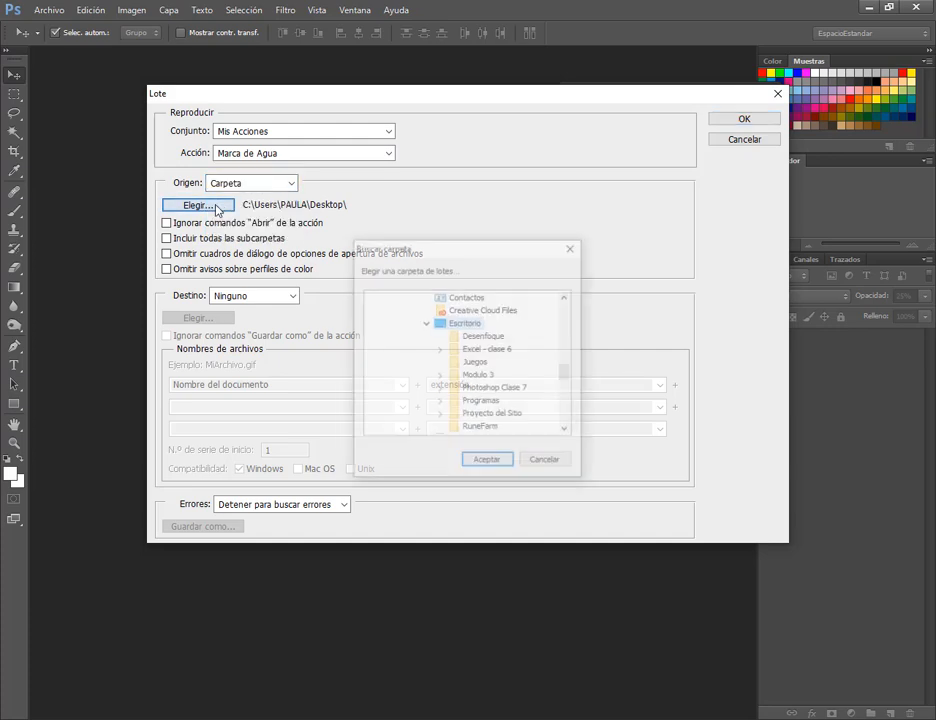
click(440, 389)
click(497, 401)
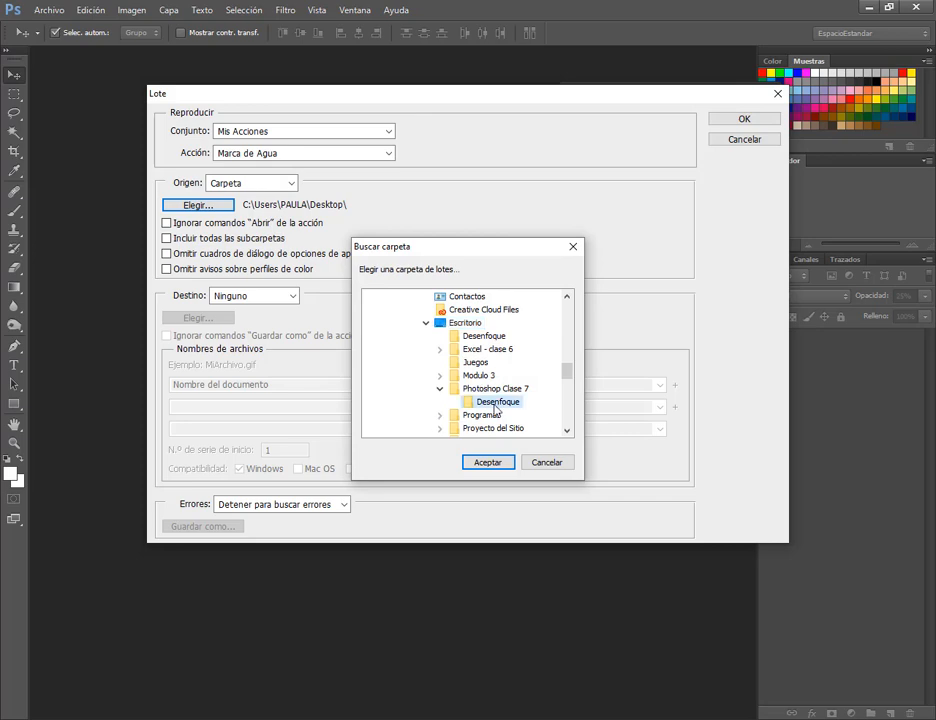
click(491, 463)
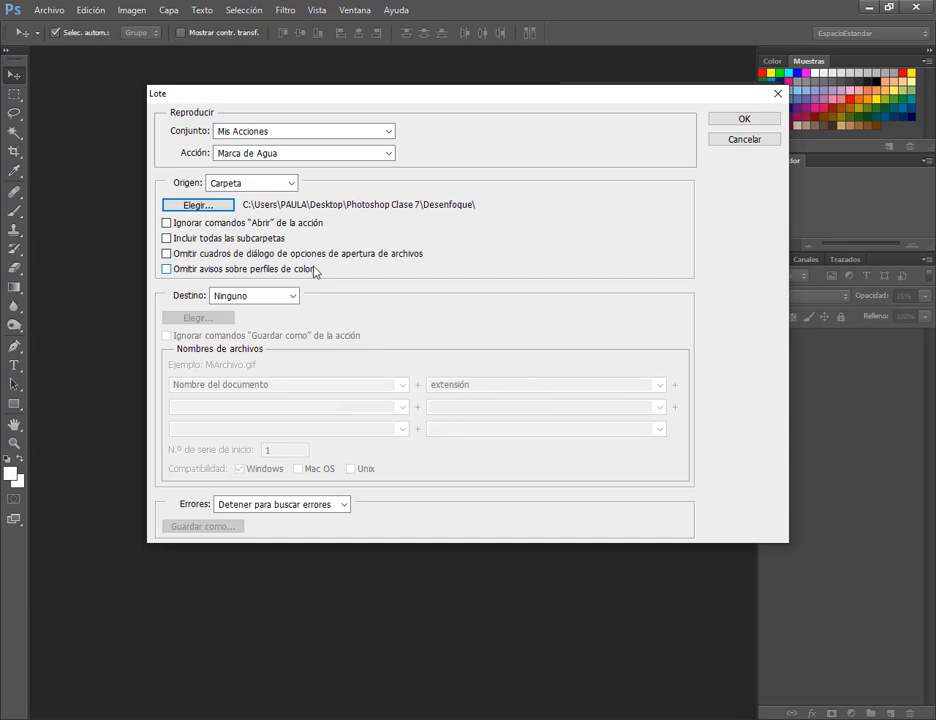
- Run the batch omitting file-open option dialogs and colour profile warnings, then view the walking tiger document with the Marca de Agua steps collapsed
click(167, 270)
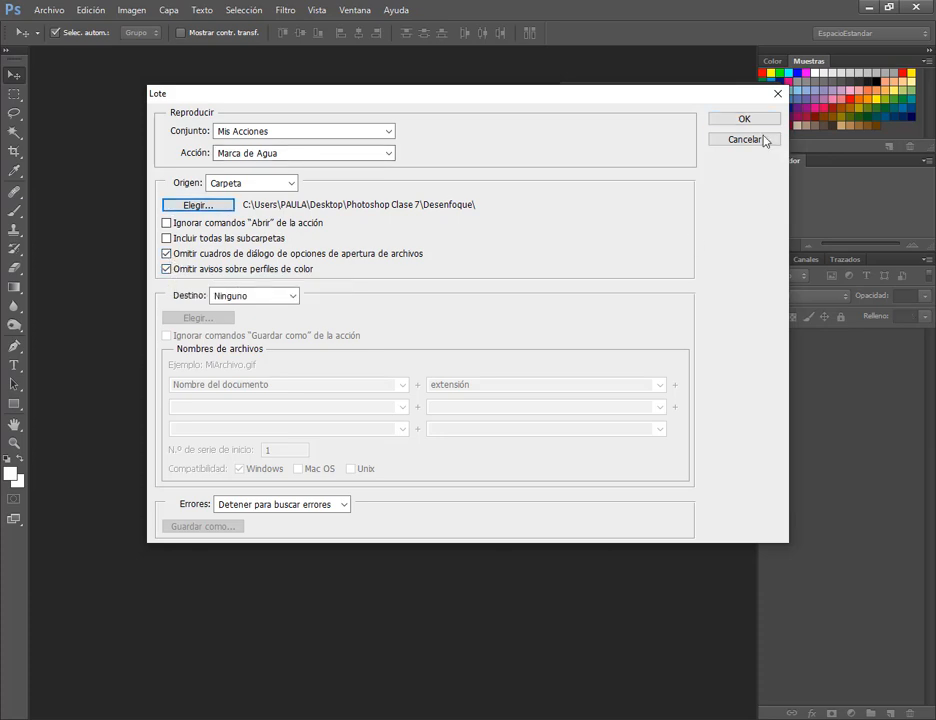
click(756, 123)
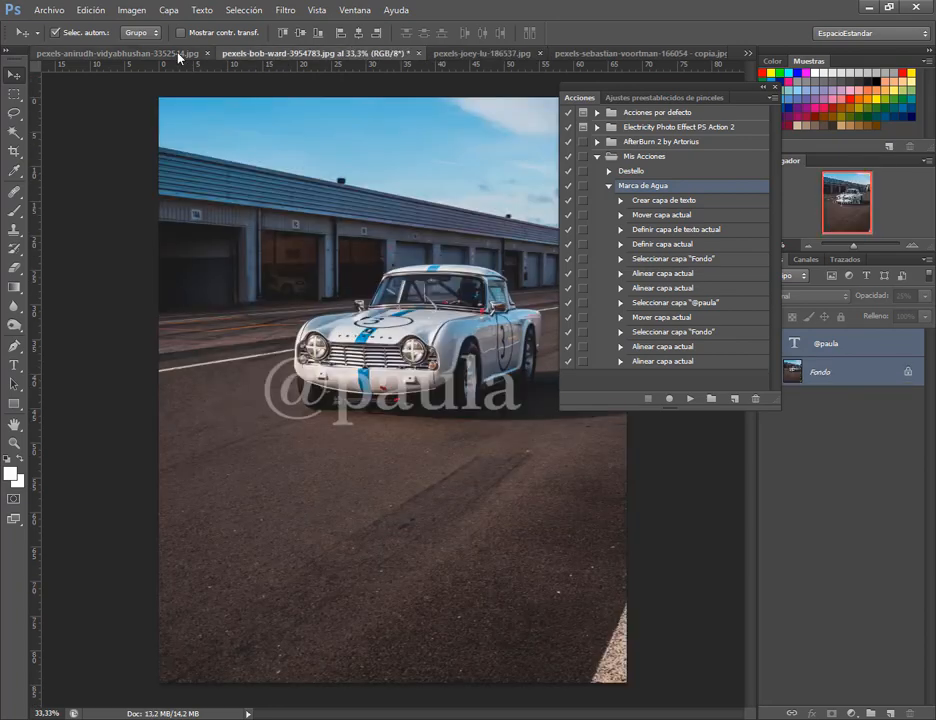
click(180, 55)
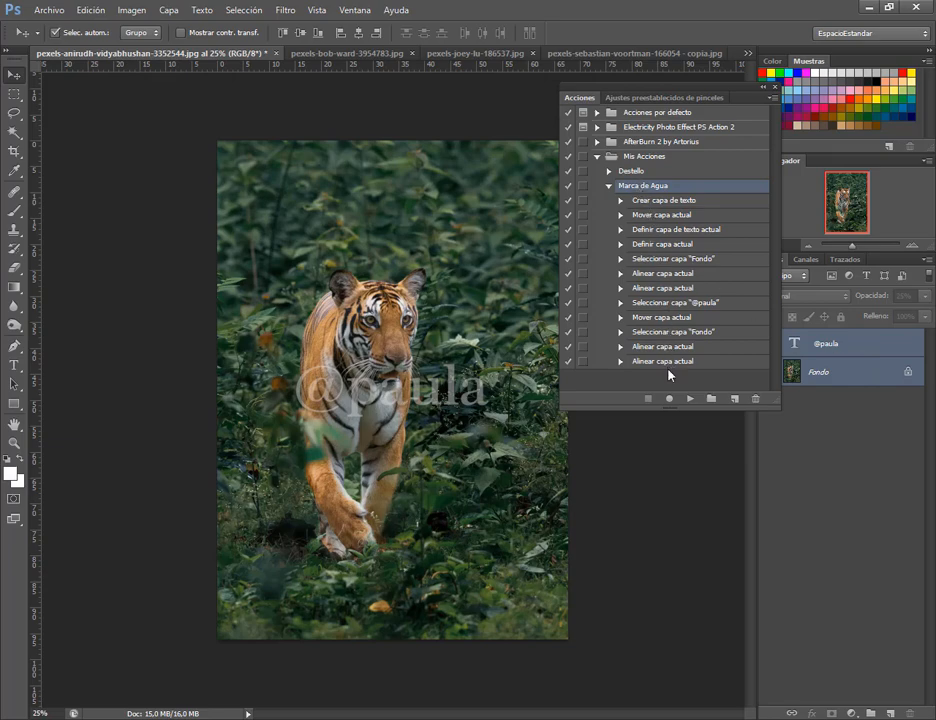
click(608, 187)
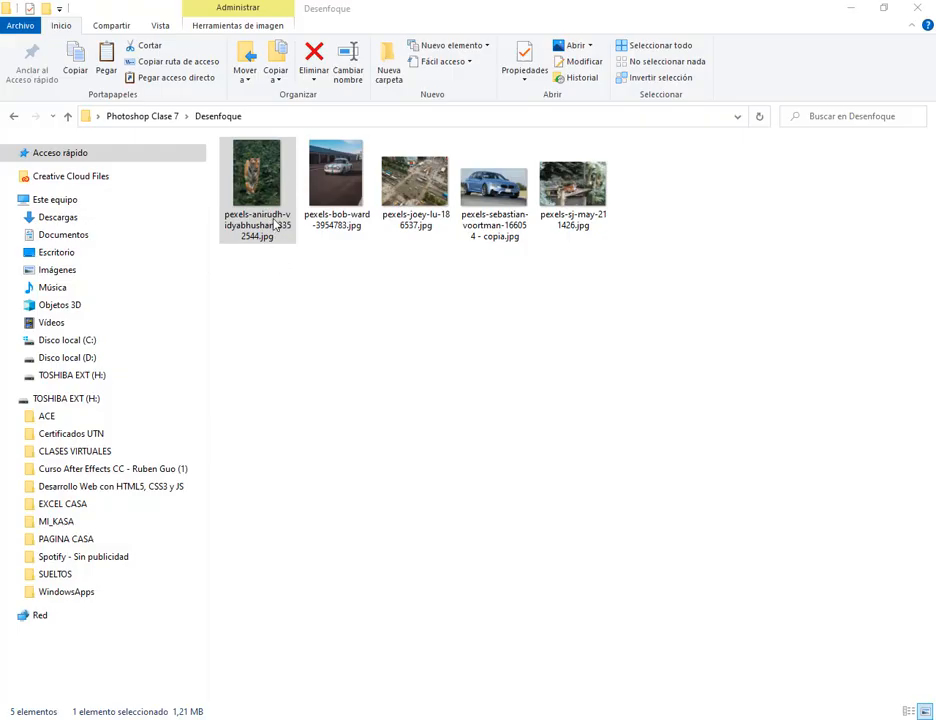
- Open the walking tiger photo from the Desenfoque folder with its embedded profile and start recording an action named ejemplo in Mis Acciones
drag(274, 220, 380, 452)
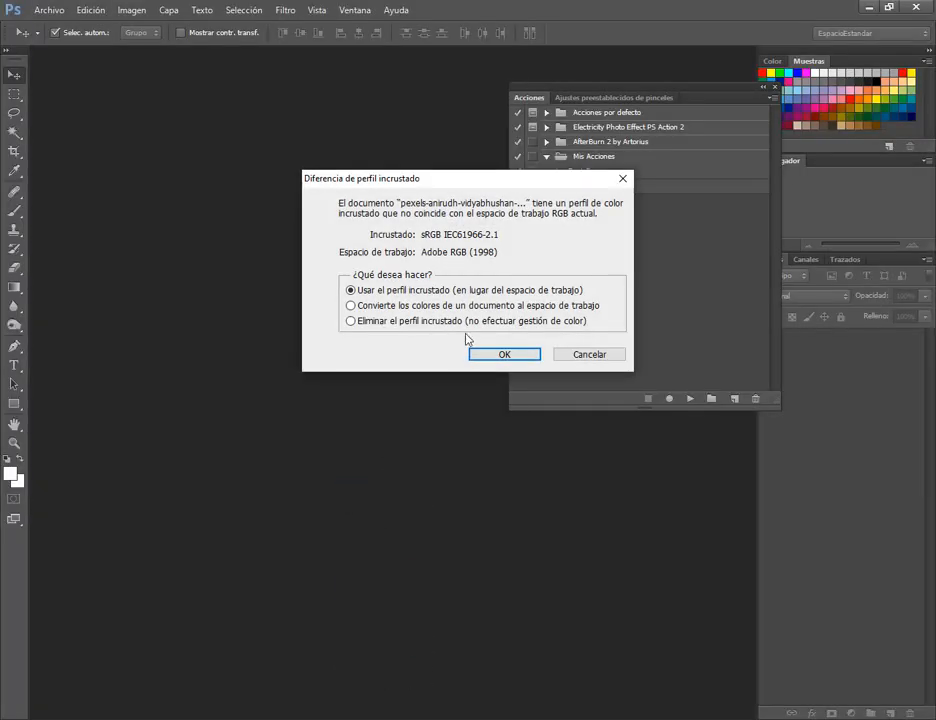
click(486, 356)
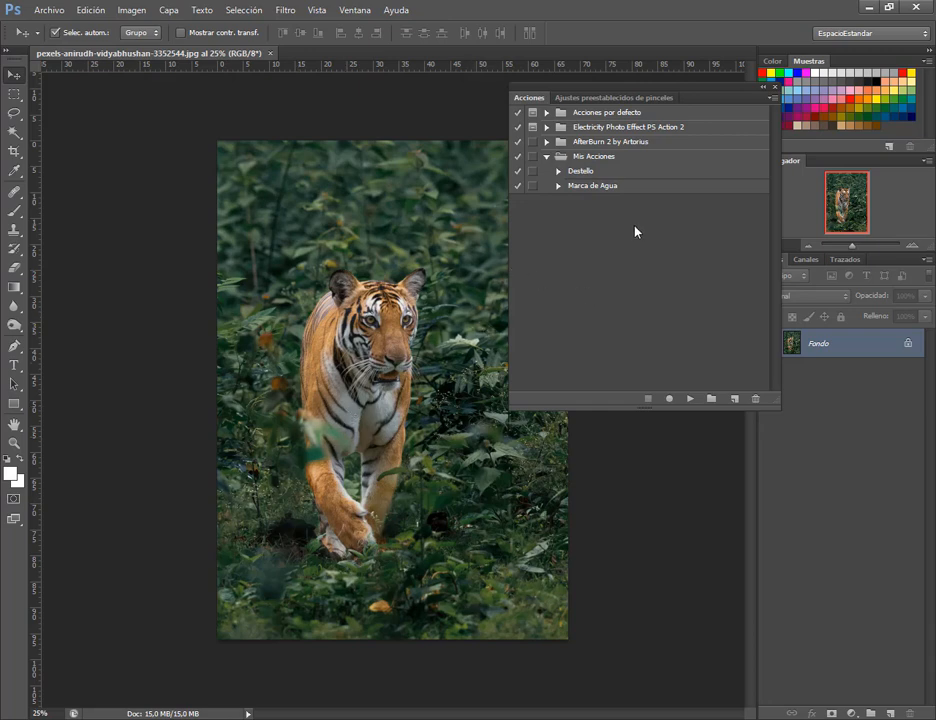
click(734, 399)
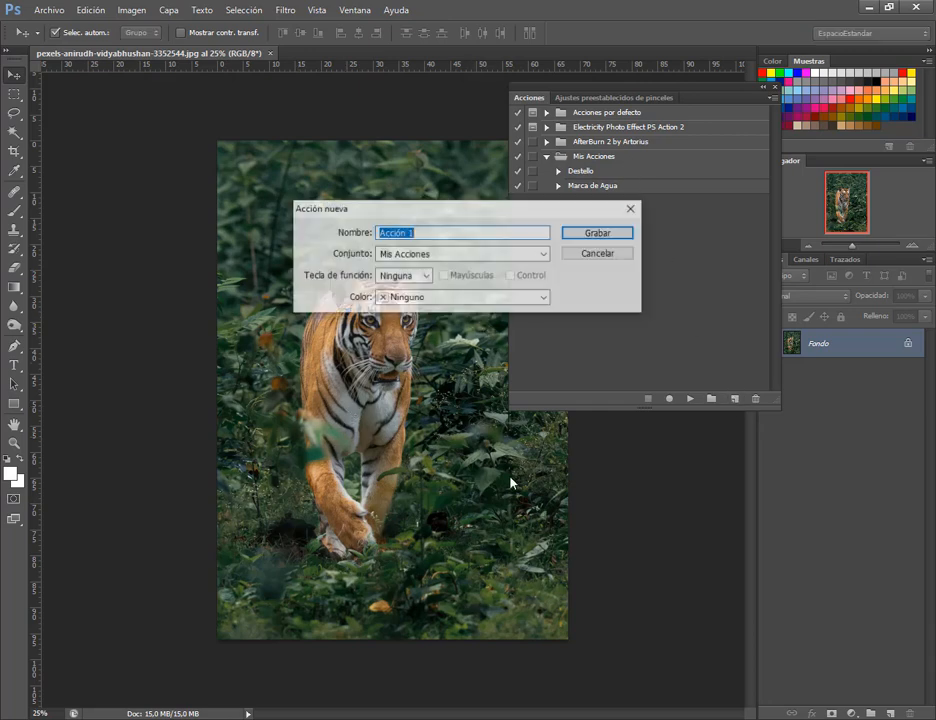
text(ejemplo)
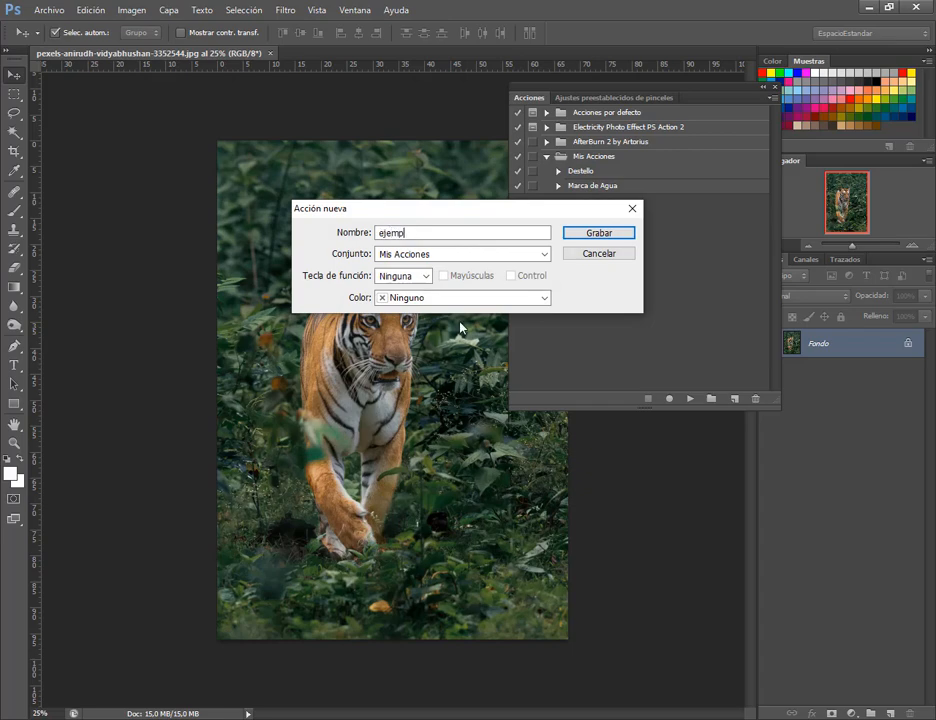
click(615, 236)
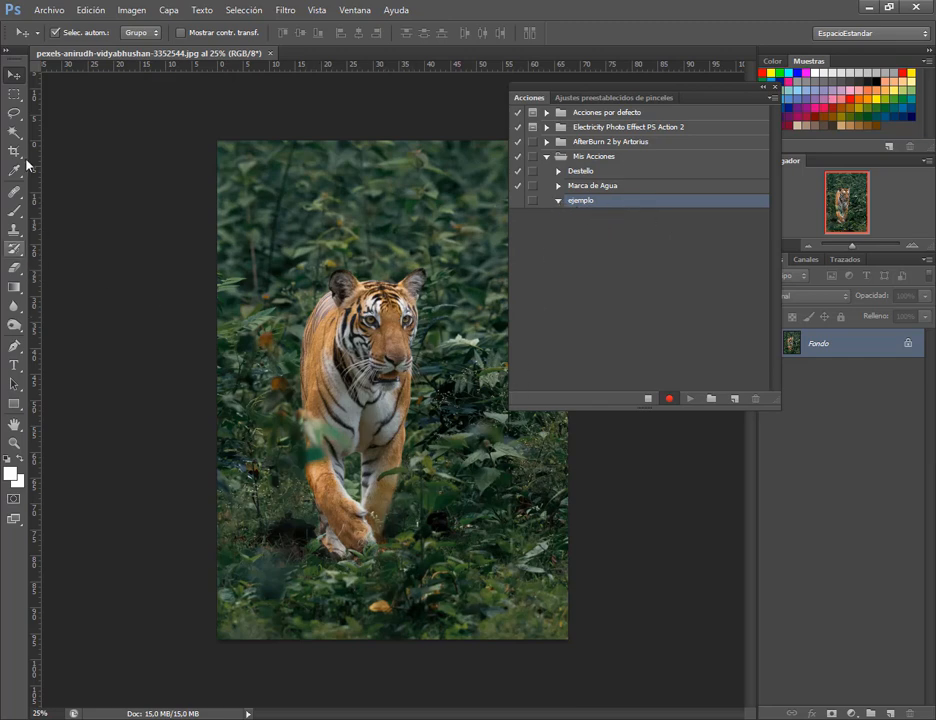
- Add a white @ text layer above the tiger's head and stop recording the ejemplo action
click(16, 366)
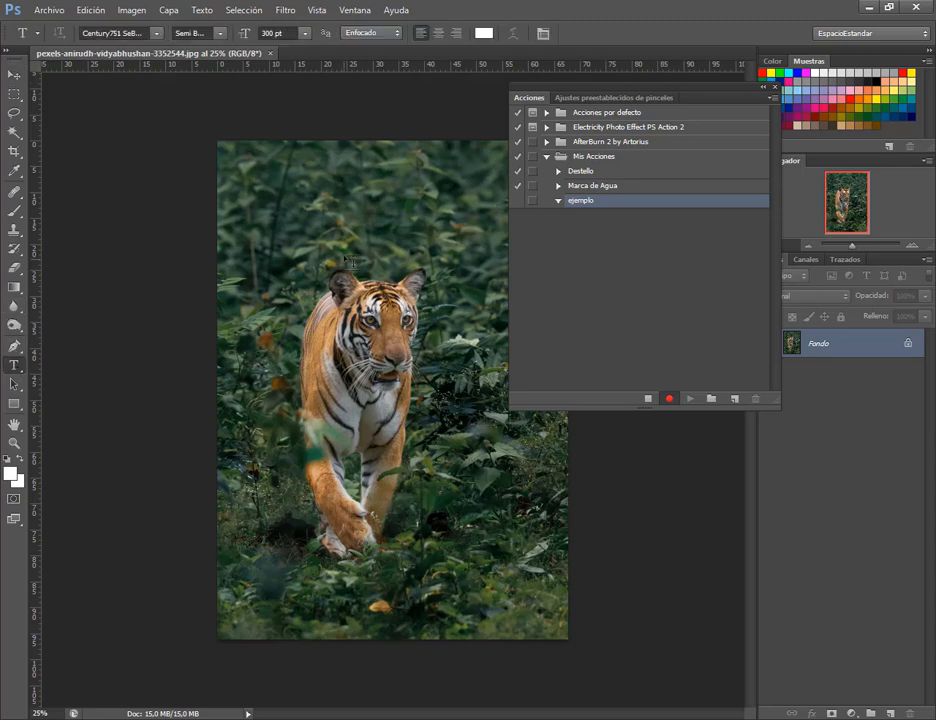
click(322, 234)
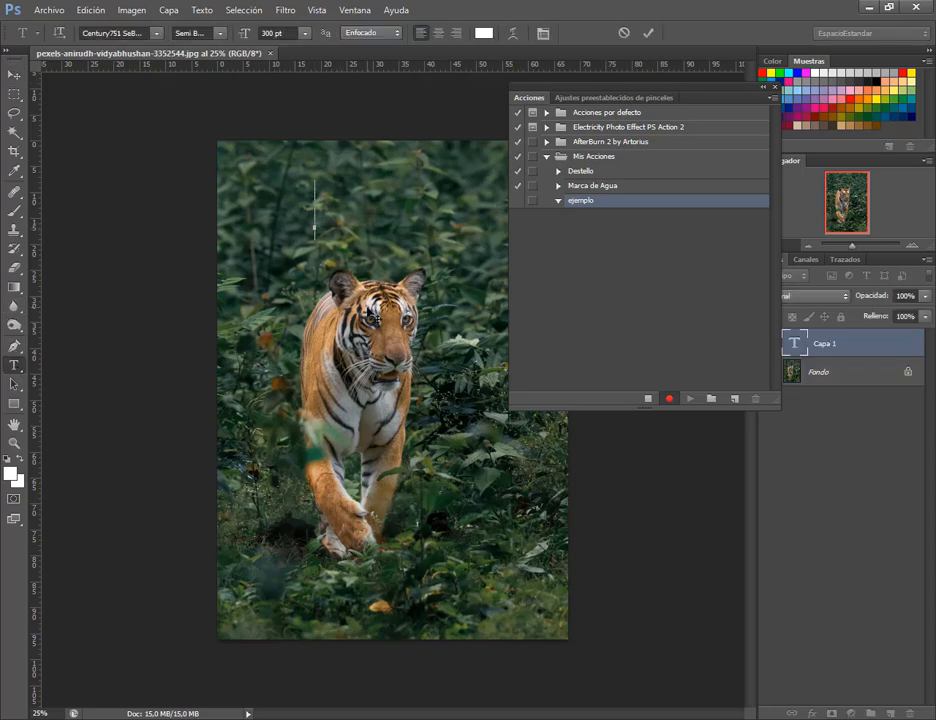
text(@)
click(13, 75)
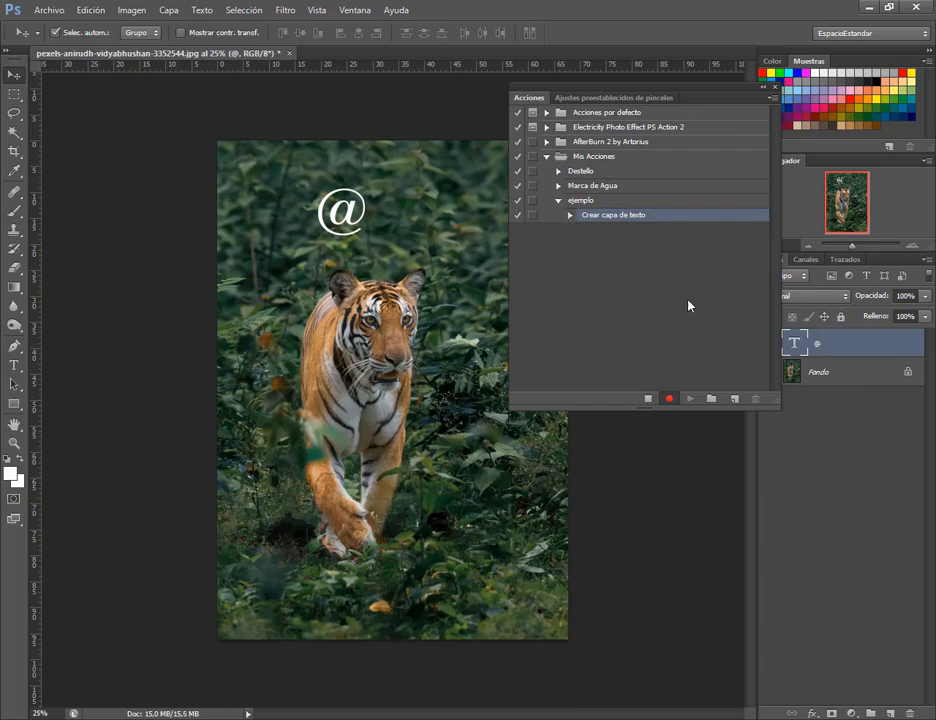
click(648, 398)
- Close the tiger photo without saving and start recording a new action named ejemplo2 in Mis Acciones
click(289, 53)
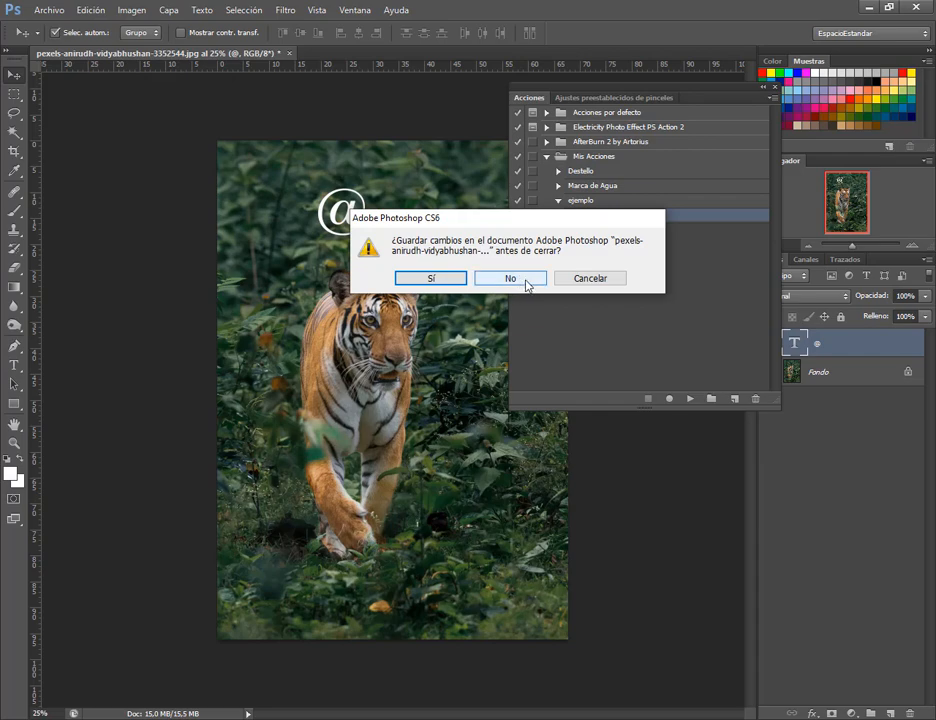
click(520, 279)
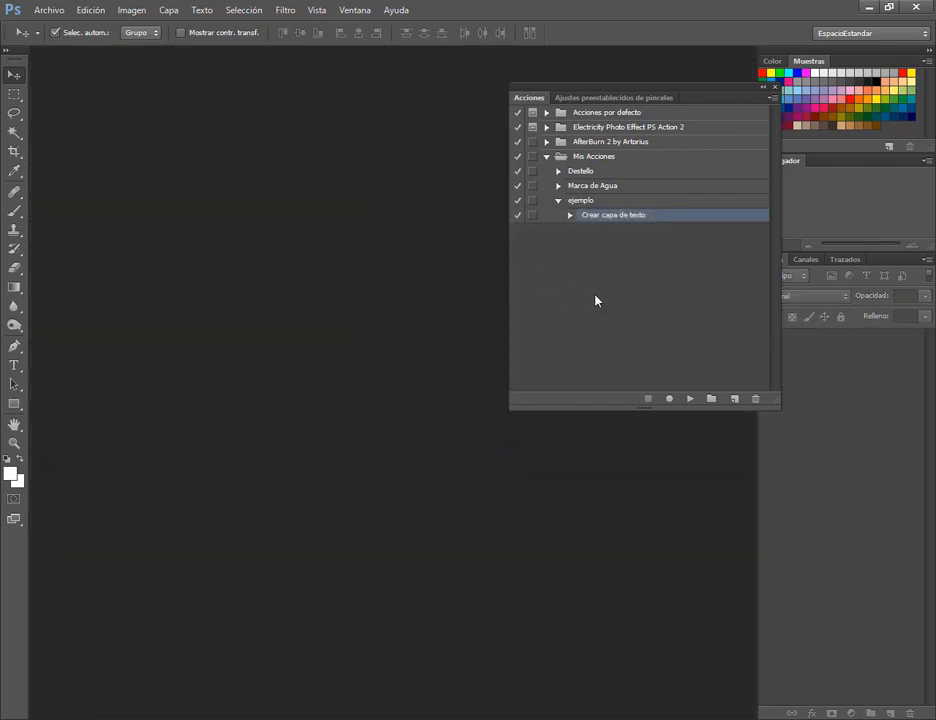
click(735, 399)
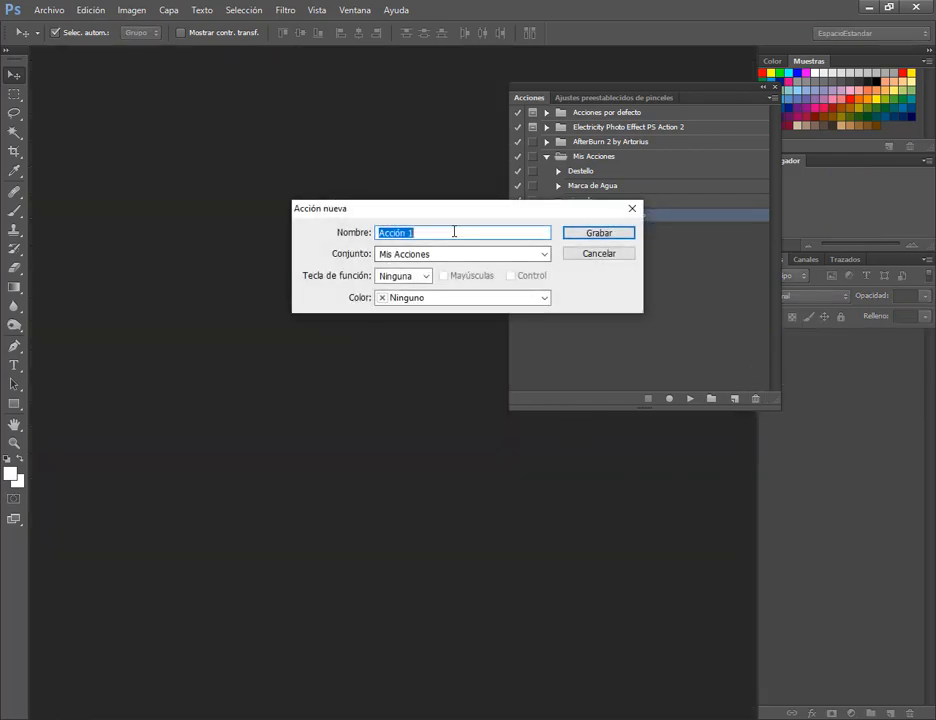
text(ejemplo)
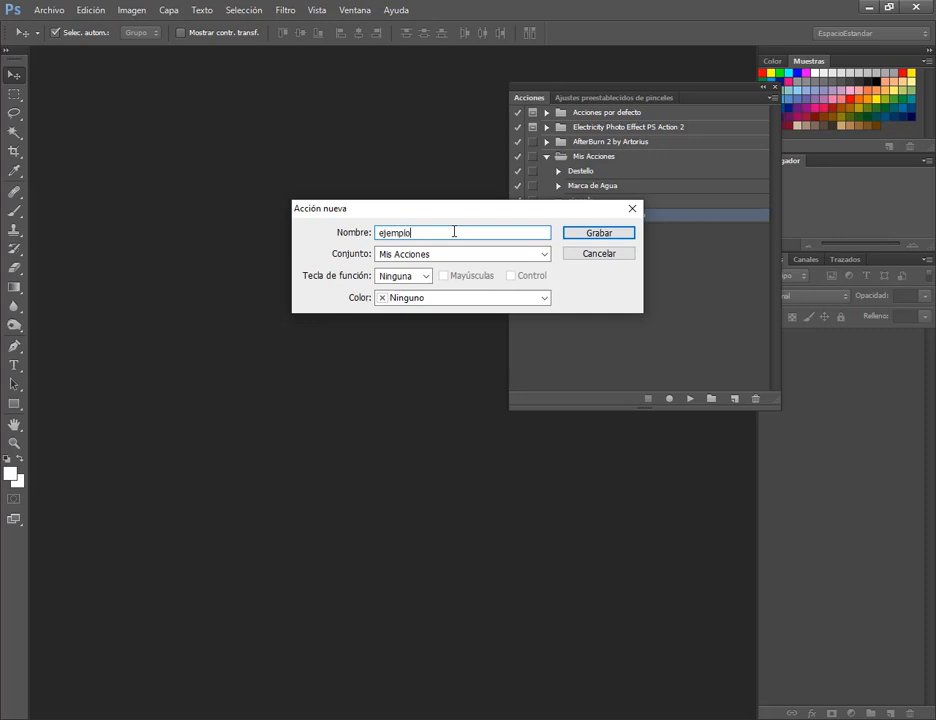
text(2)
click(606, 233)
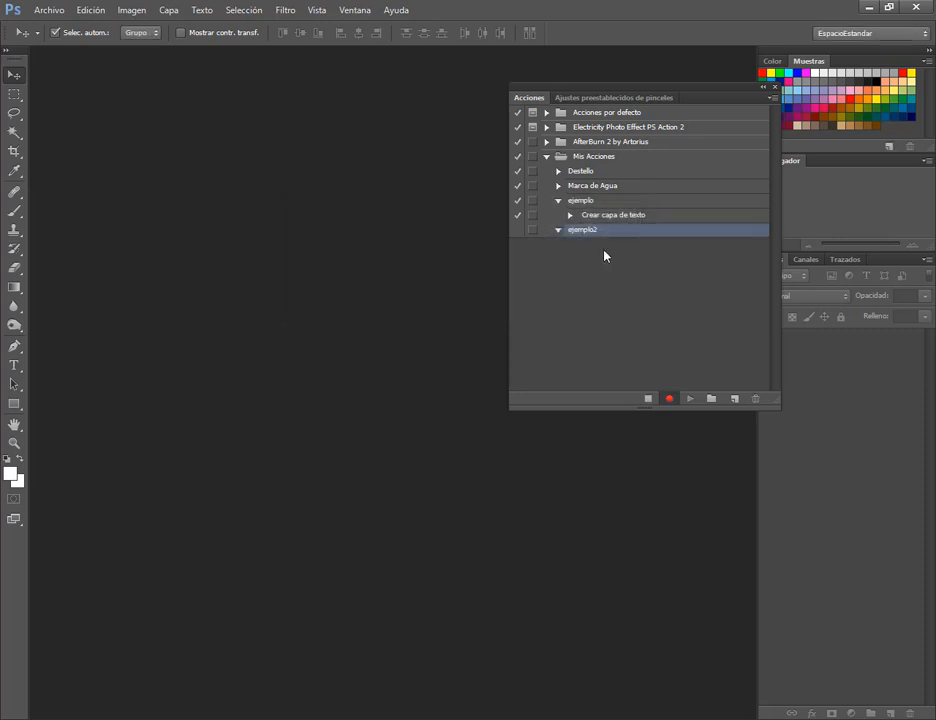
- Record opening the walking tiger photo from the Desenfoque folder with its embedded profile, and expand the recorded Abrir step's details
key(alt+Tab)
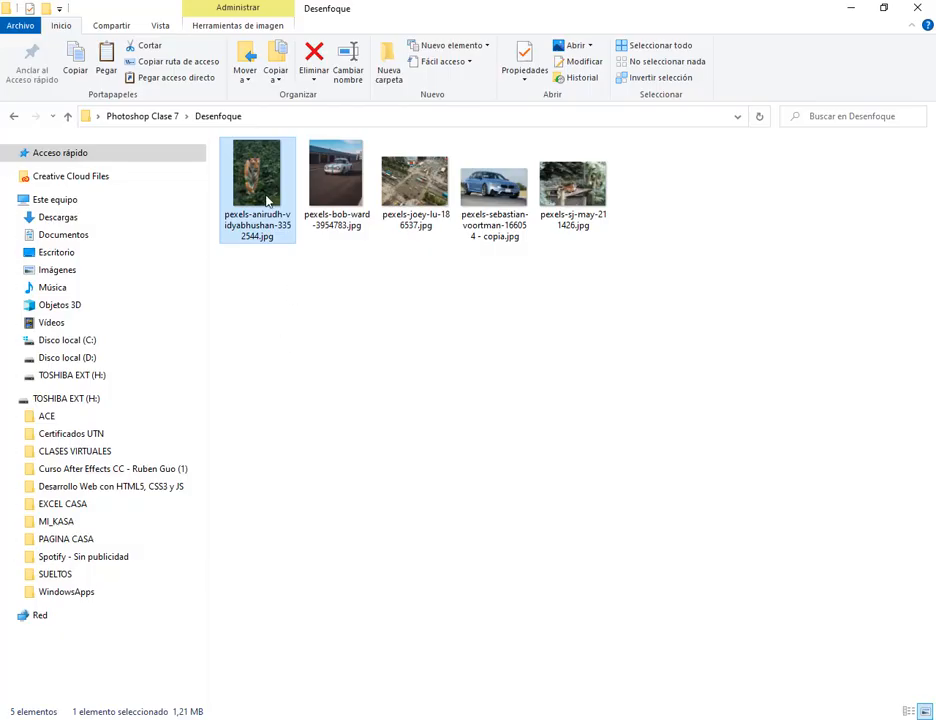
drag(266, 200, 323, 526)
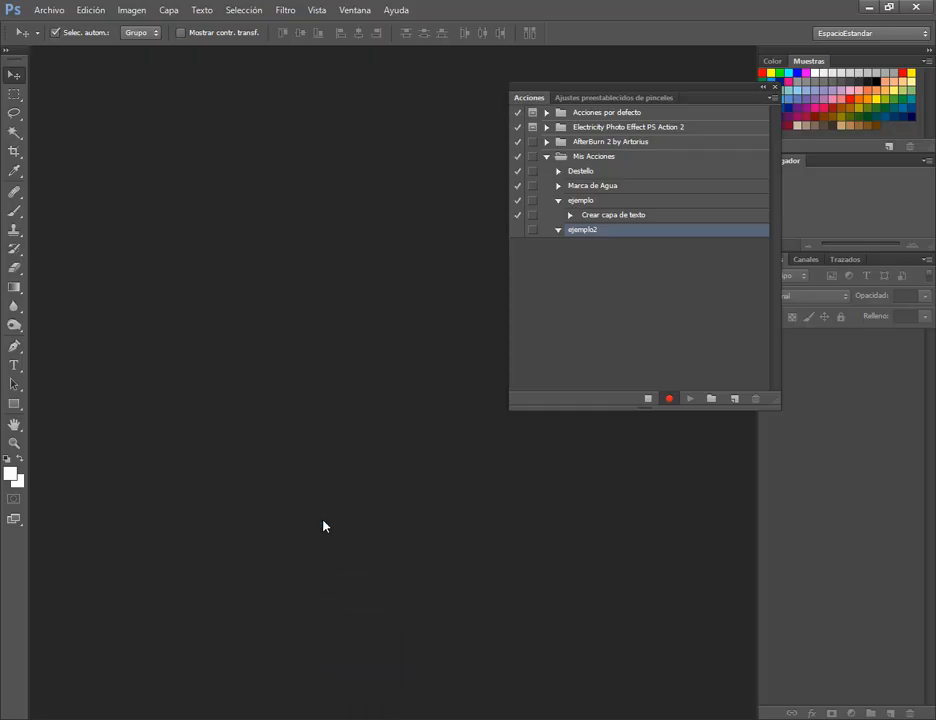
click(524, 353)
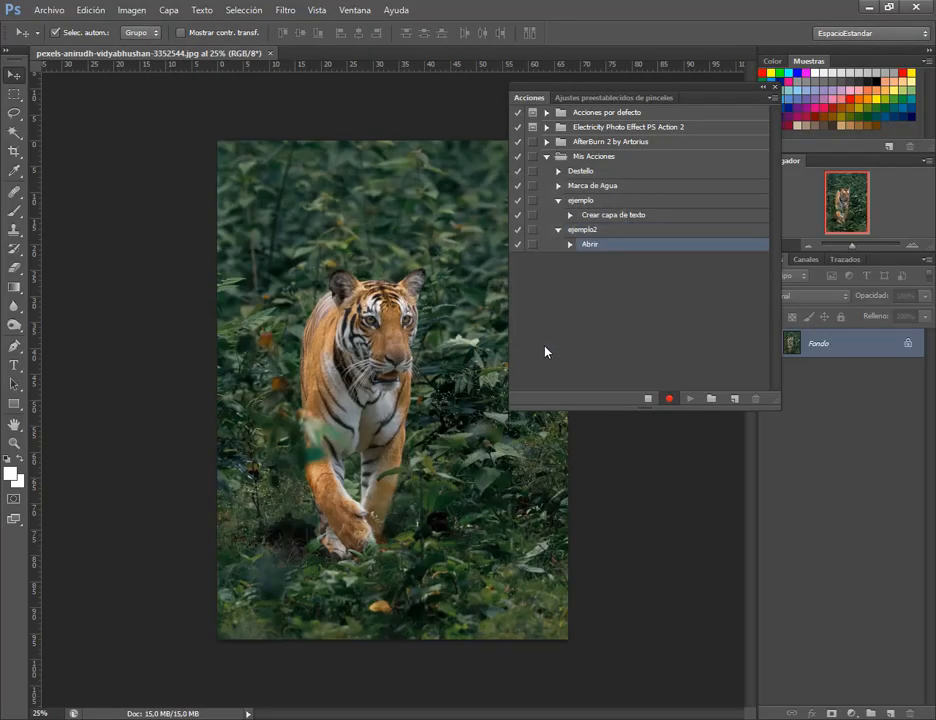
click(570, 245)
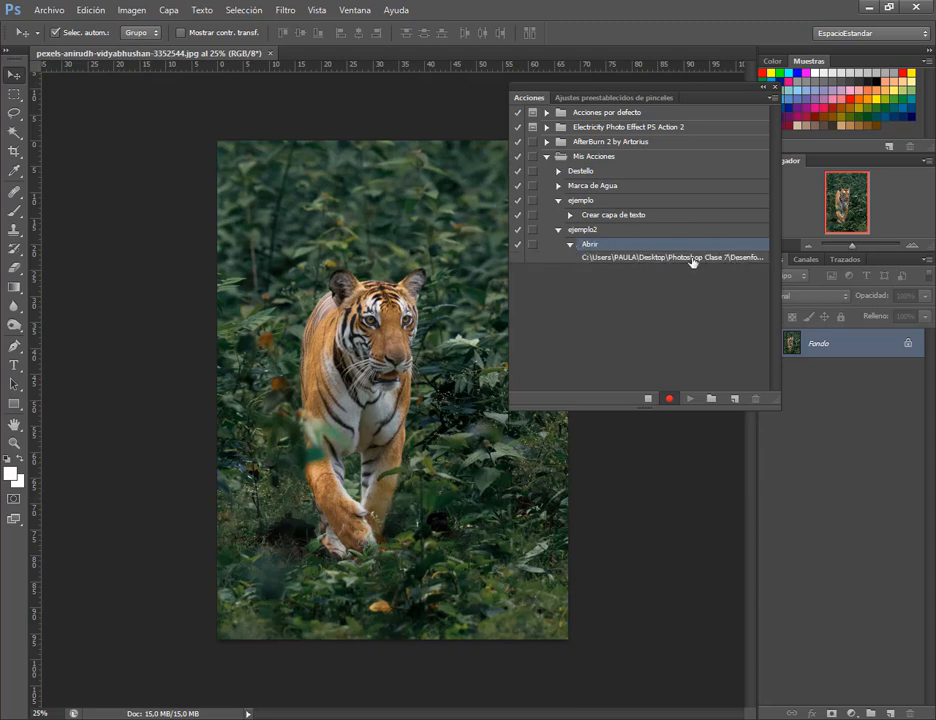
- Inspect the full file path in ejemplo2's Abrir step, stop recording, and delete the ejemplo2 and ejemplo actions
drag(509, 267, 255, 266)
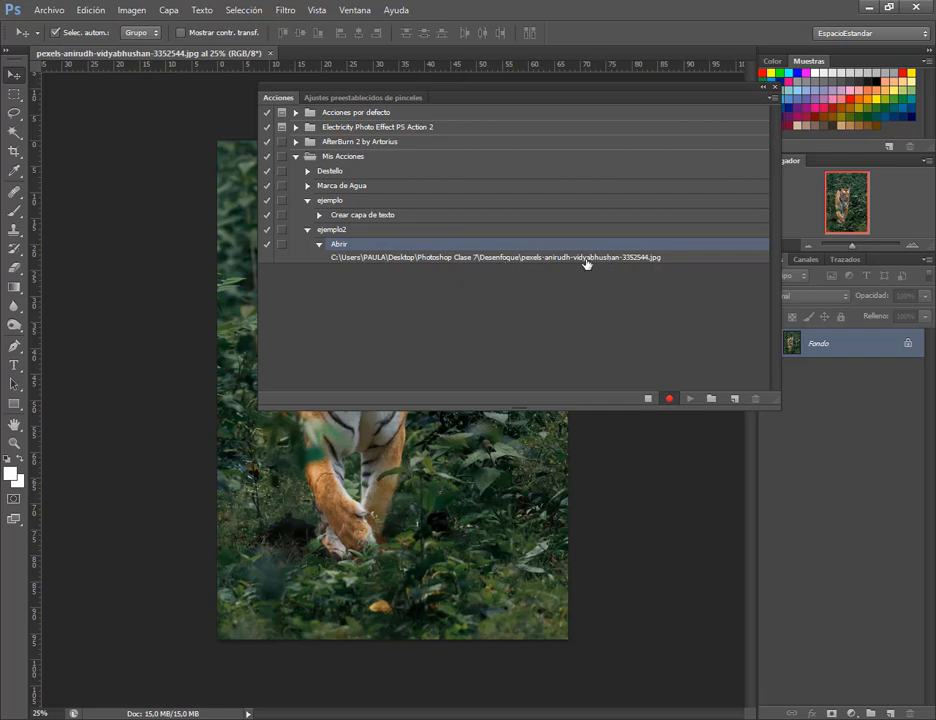
click(648, 398)
click(332, 231)
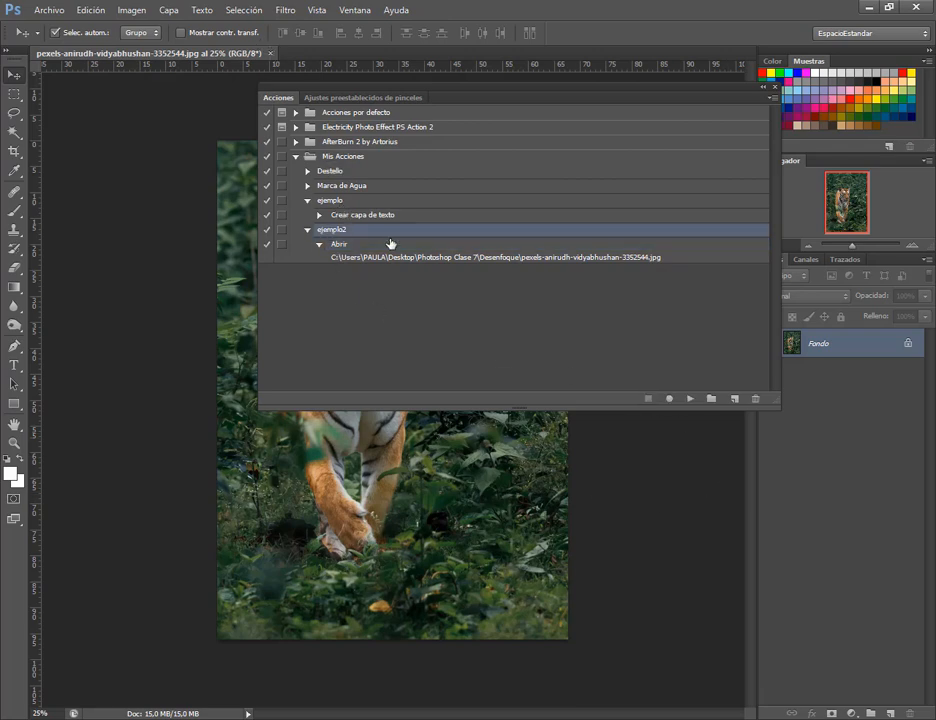
click(757, 400)
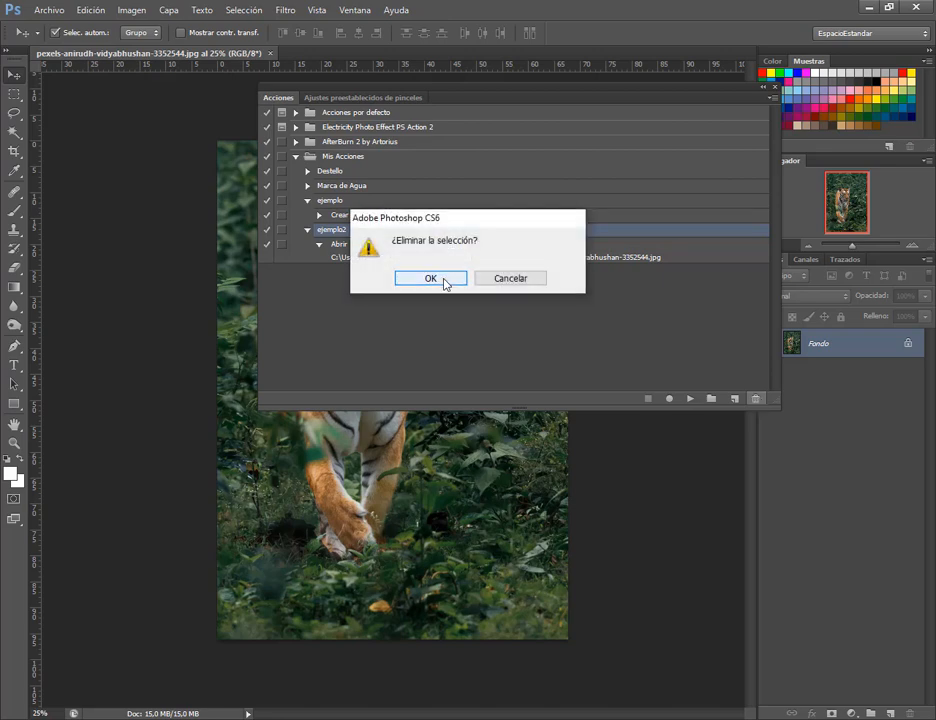
click(428, 278)
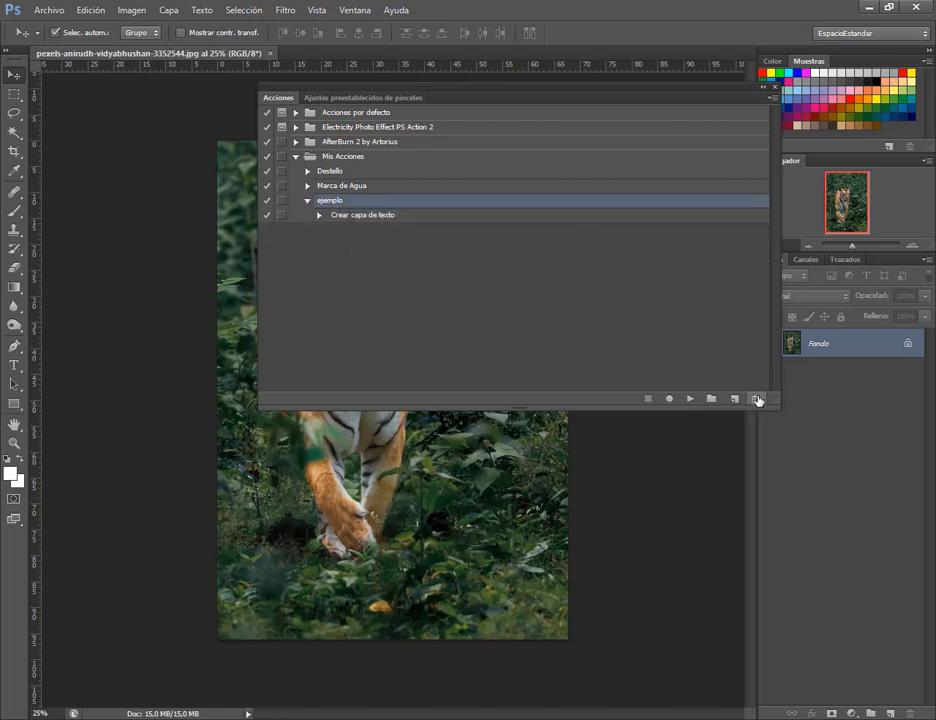
click(756, 398)
click(432, 277)
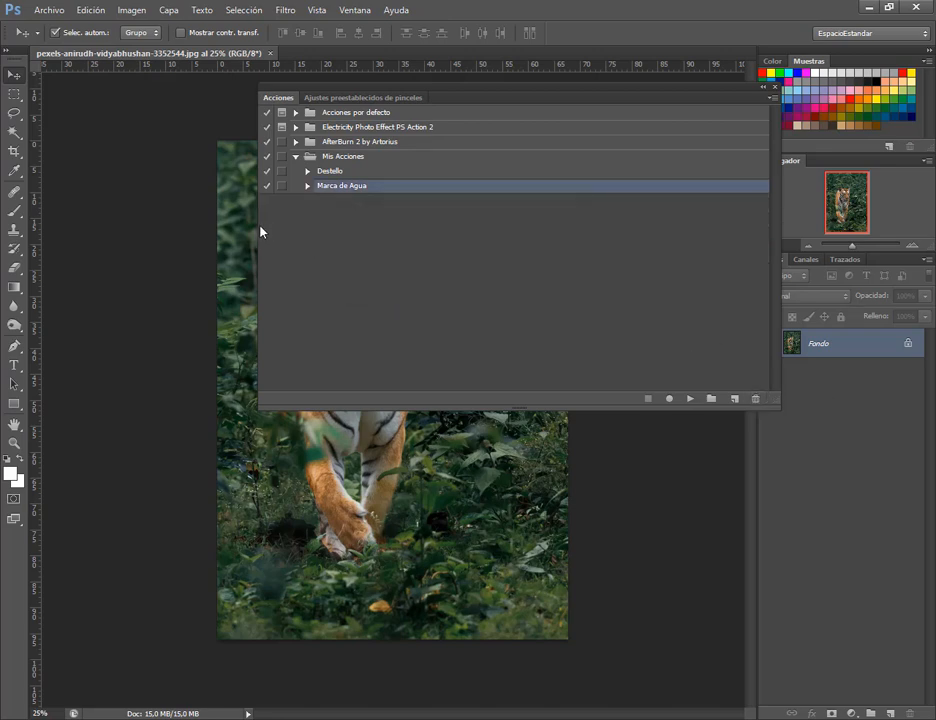
drag(257, 226, 572, 244)
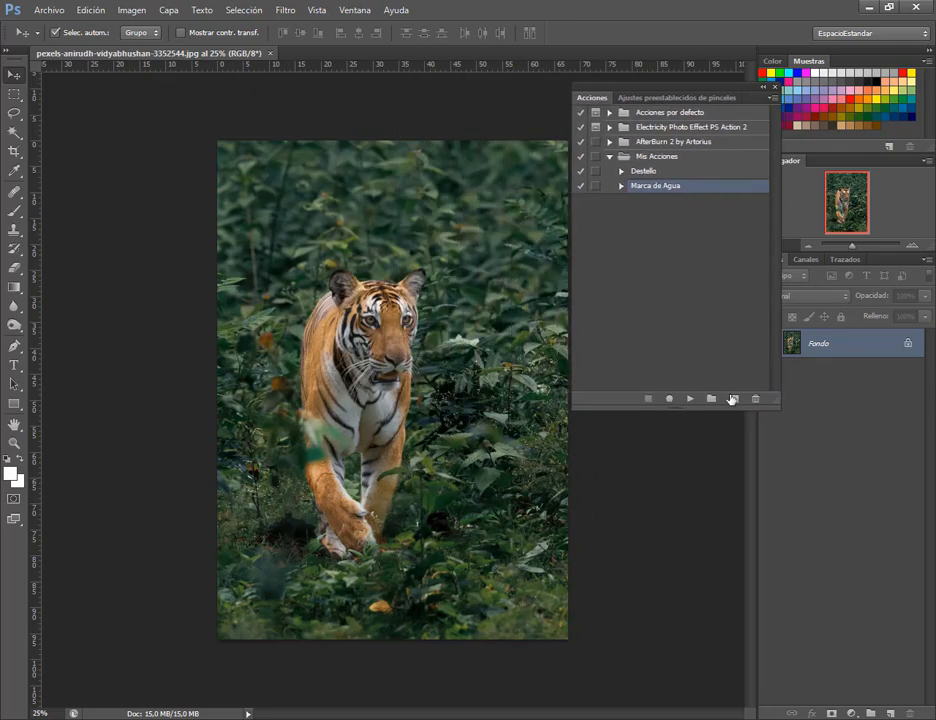
- Start recording a new action named Marca de Agua 2 in the Mis Acciones set
click(733, 398)
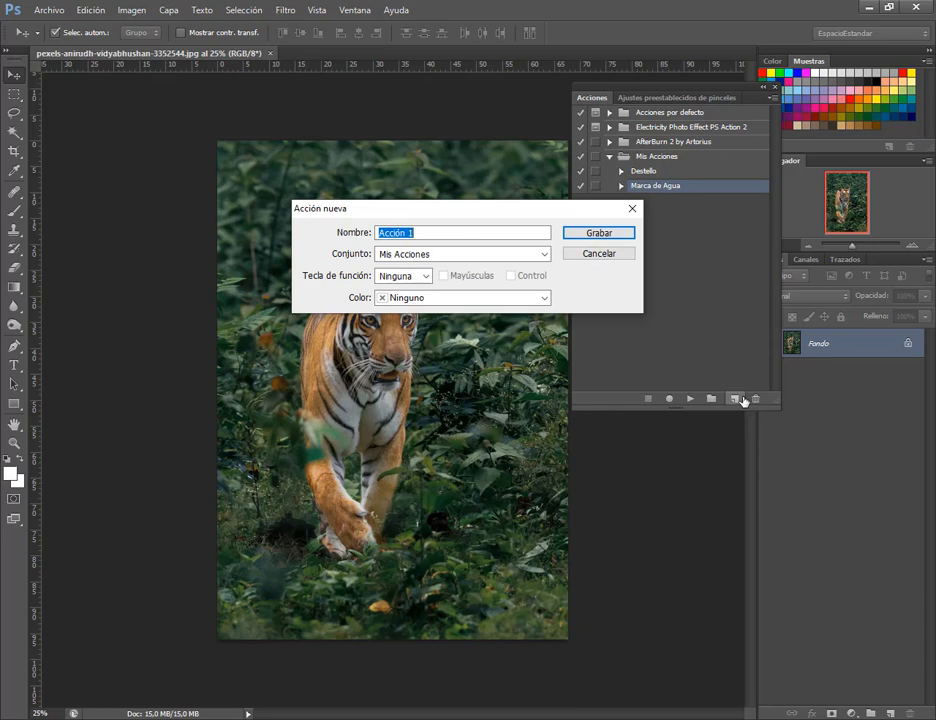
text(Marca de Agua 2)
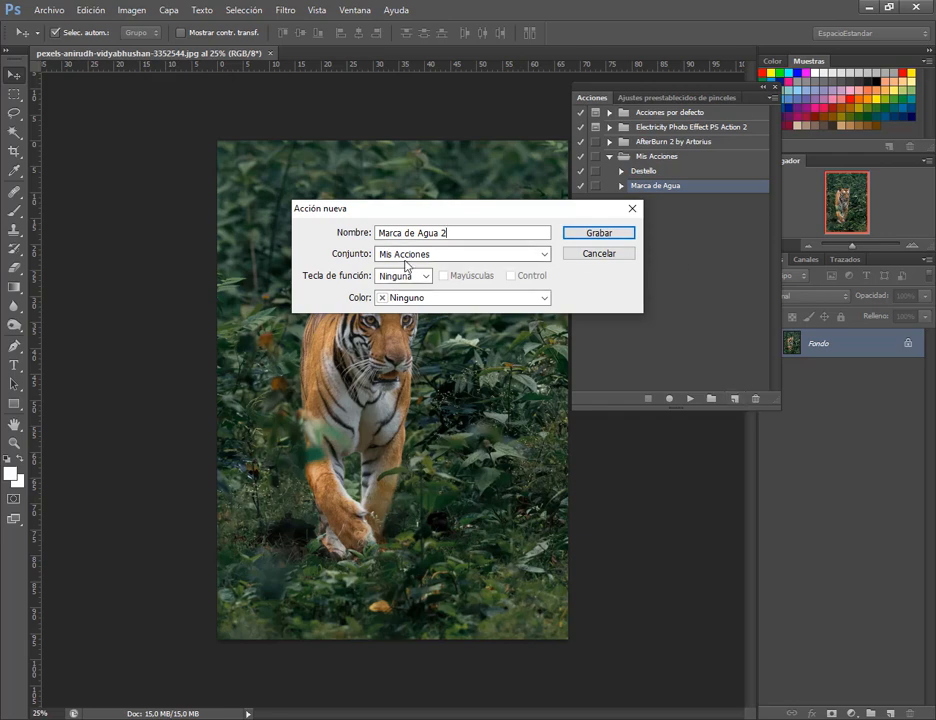
click(586, 239)
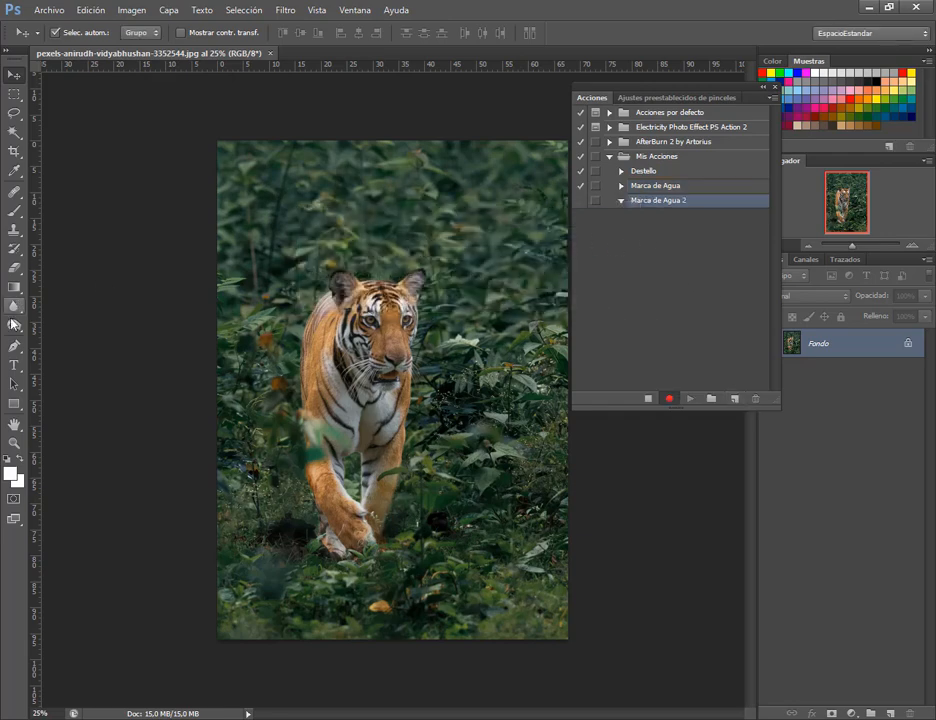
- Add a white text layer with the author's @ handle over the tiger photo as the watermark
key(t)
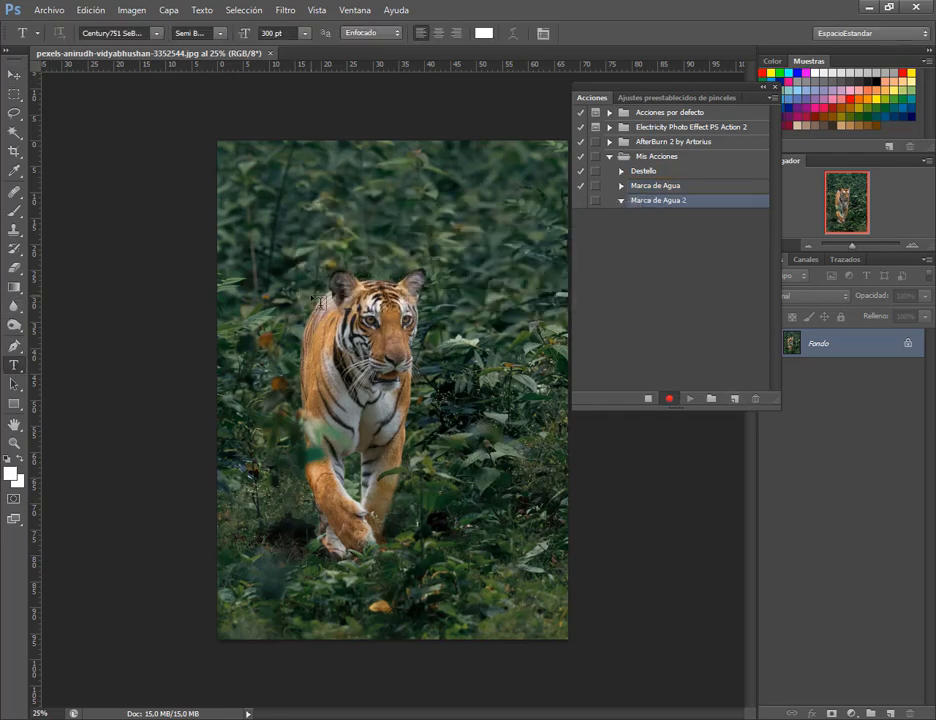
click(318, 302)
text(@pau)
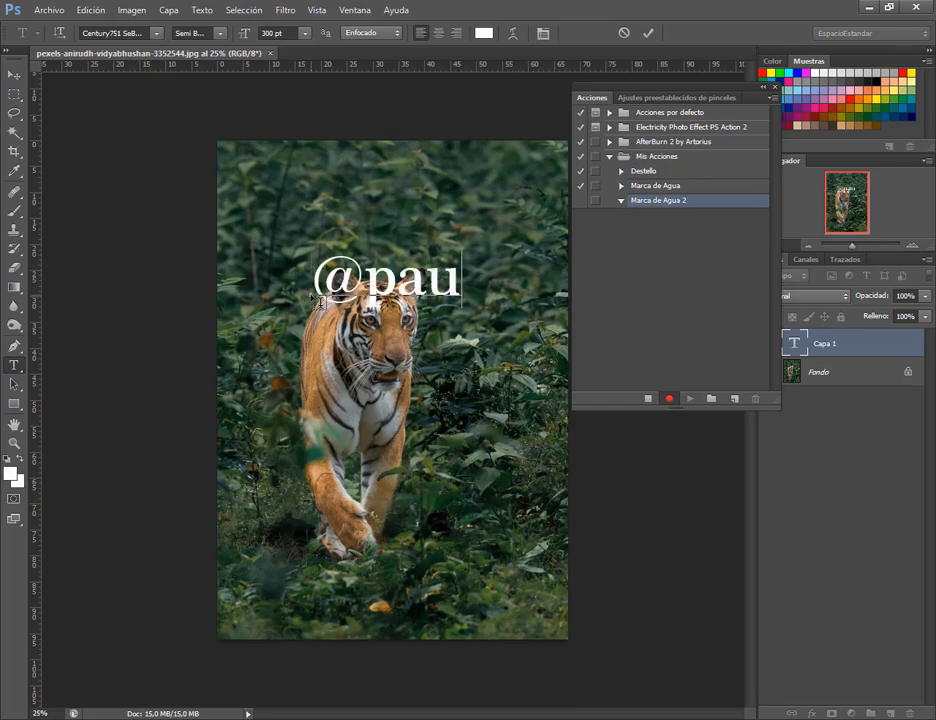
text(la)
click(14, 75)
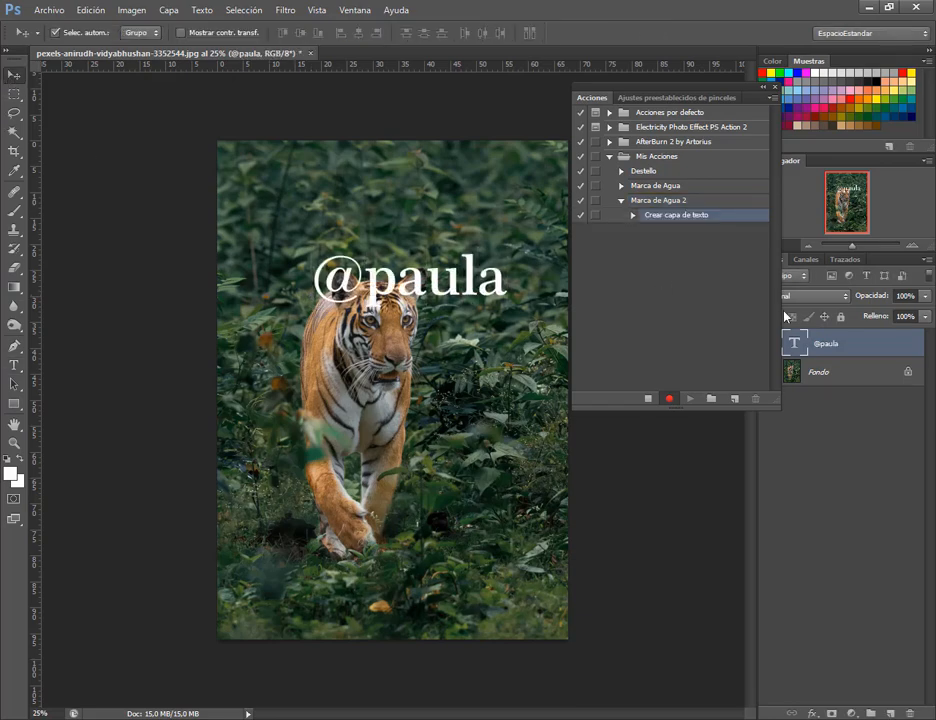
- Centre the watermark text vertically and horizontally on the Fondo layer and set its opacity to 35%
shift+click(837, 378)
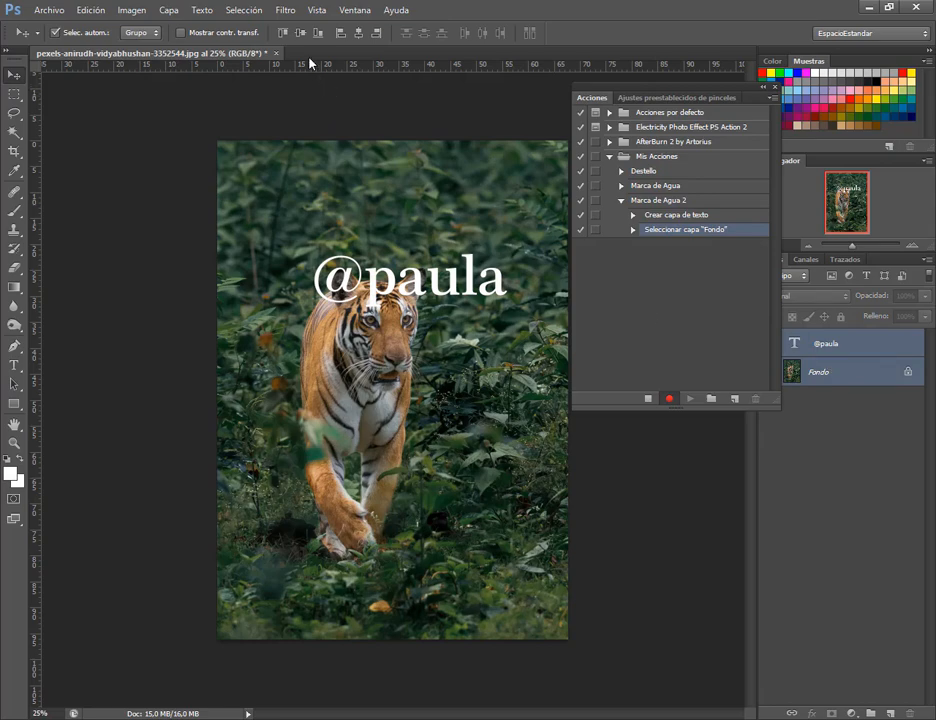
click(300, 40)
click(358, 40)
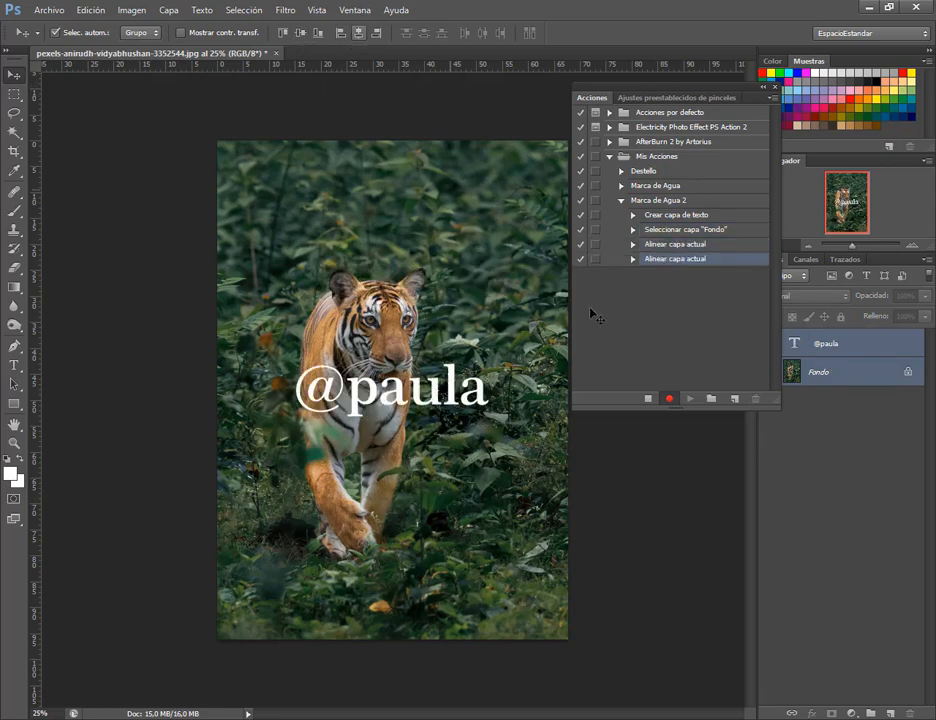
click(840, 345)
drag(870, 296, 832, 300)
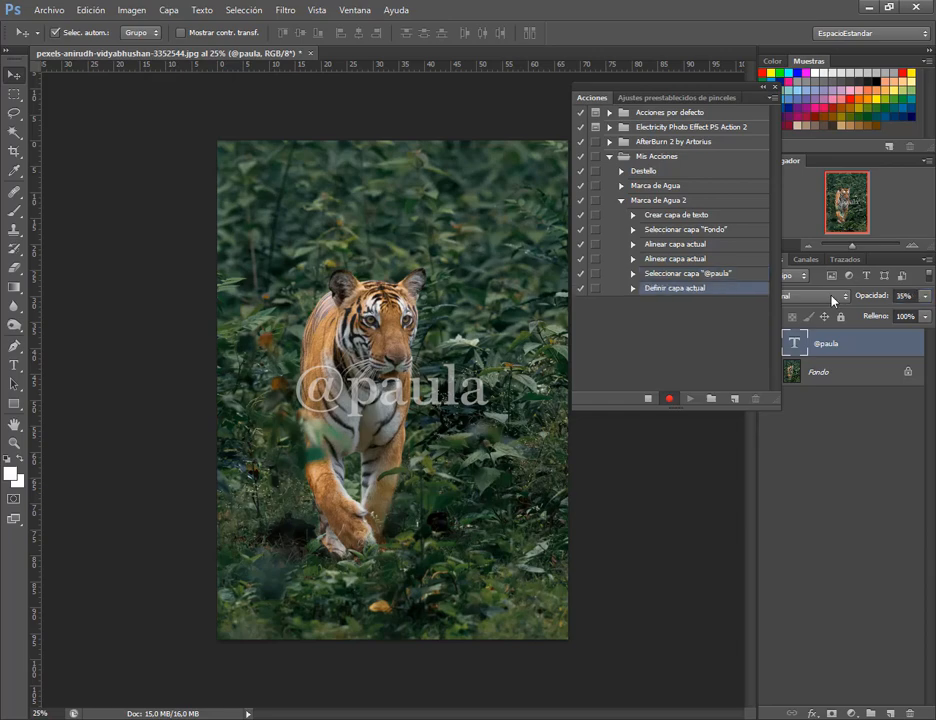
- Merge the watermark text layer with the Fondo layer
shift+click(838, 376)
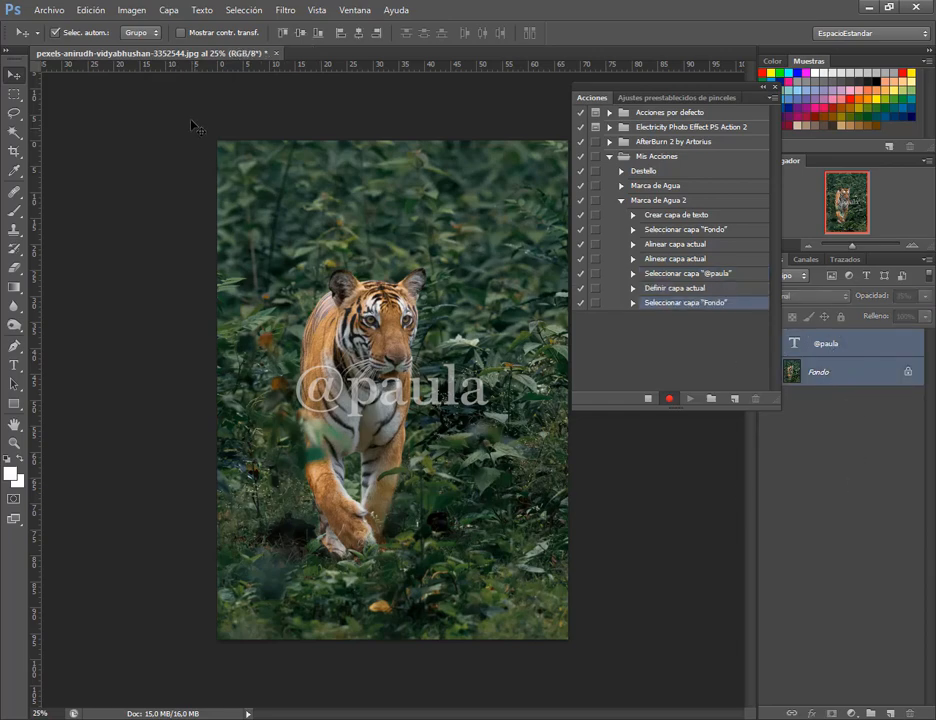
click(168, 10)
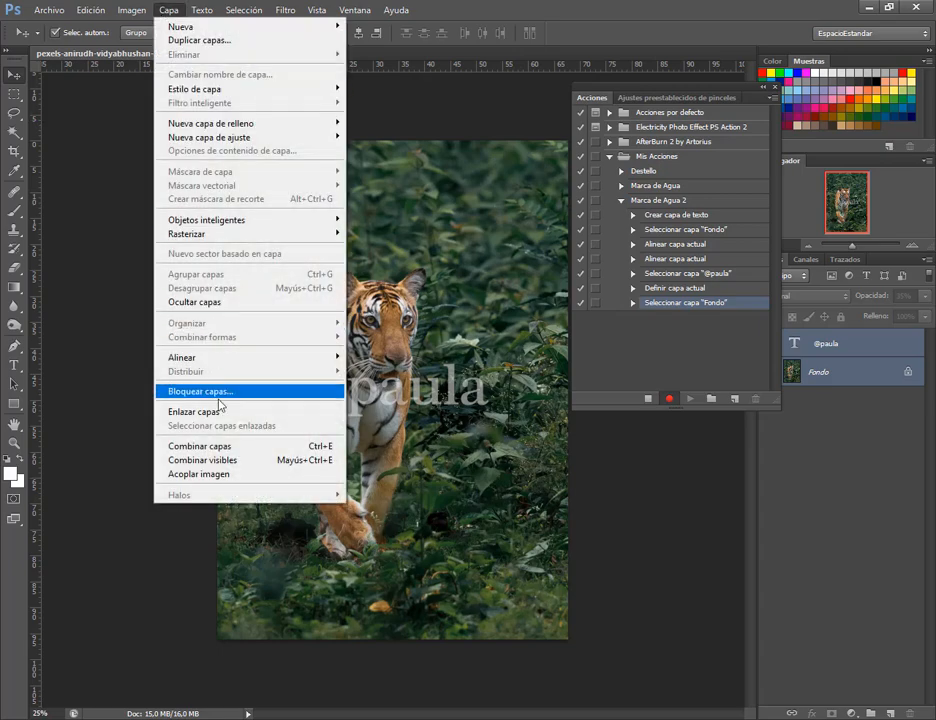
click(224, 446)
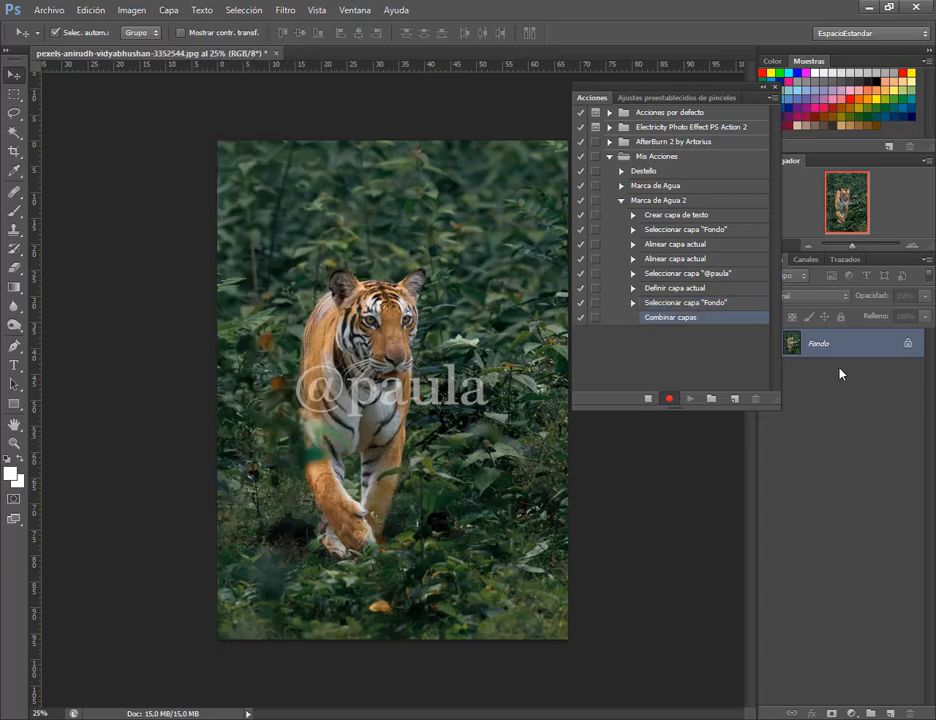
- Save the watermarked tiger photo as a progressive JPEG at quality 12, close it, and stop recording Marca de Agua 2
click(53, 9)
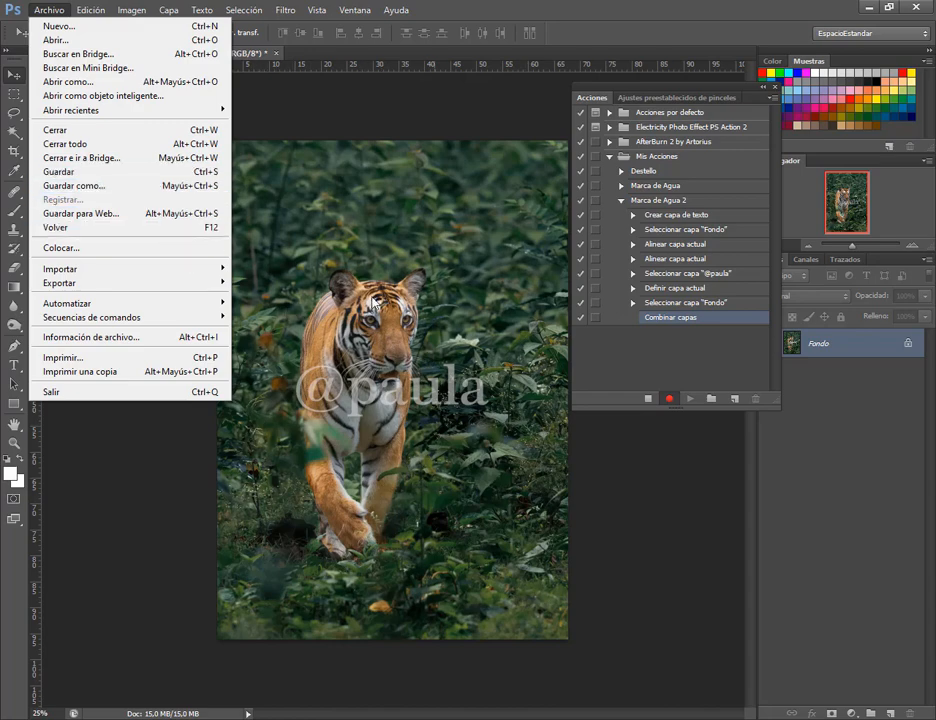
click(455, 5)
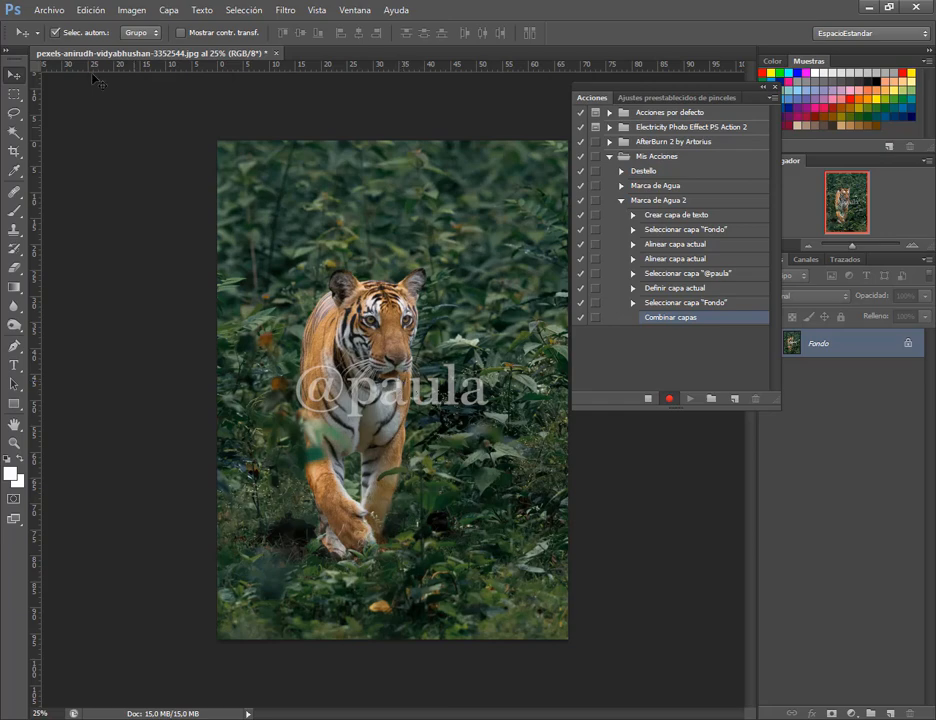
click(48, 17)
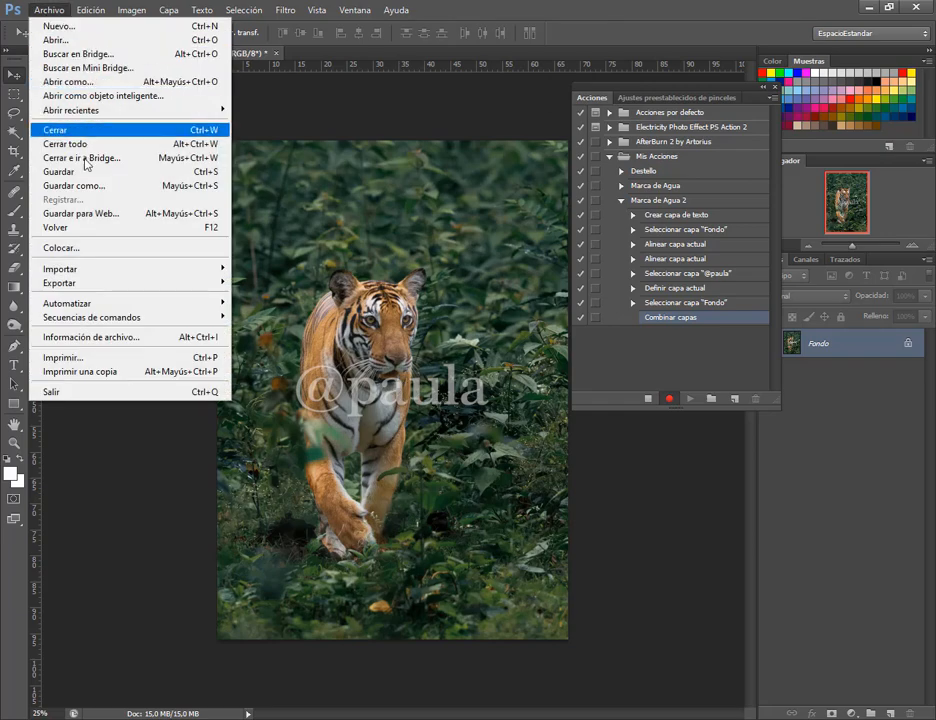
click(50, 171)
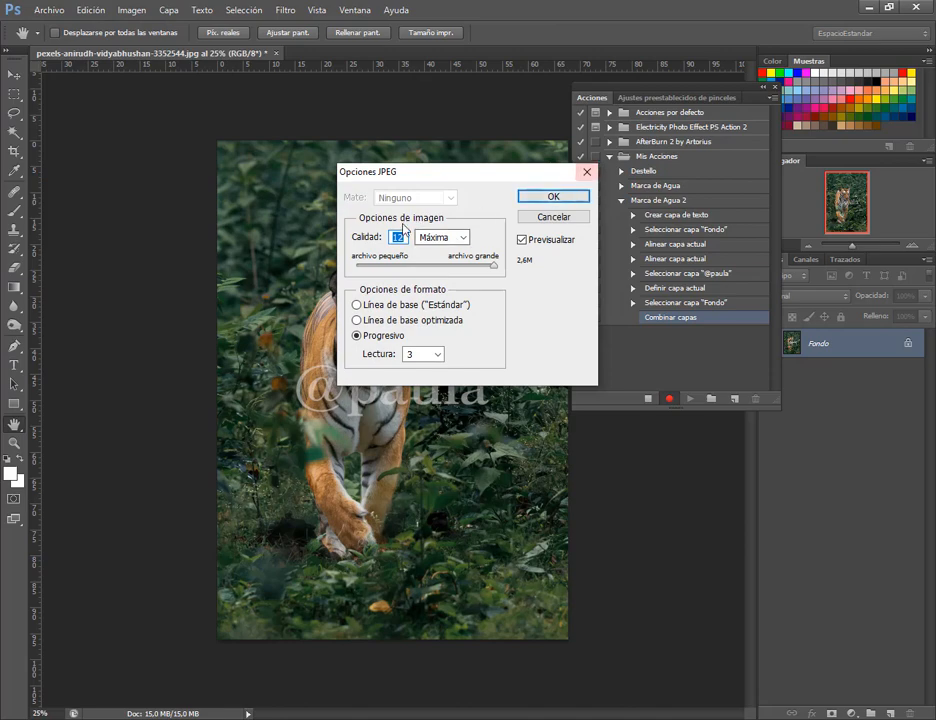
click(548, 197)
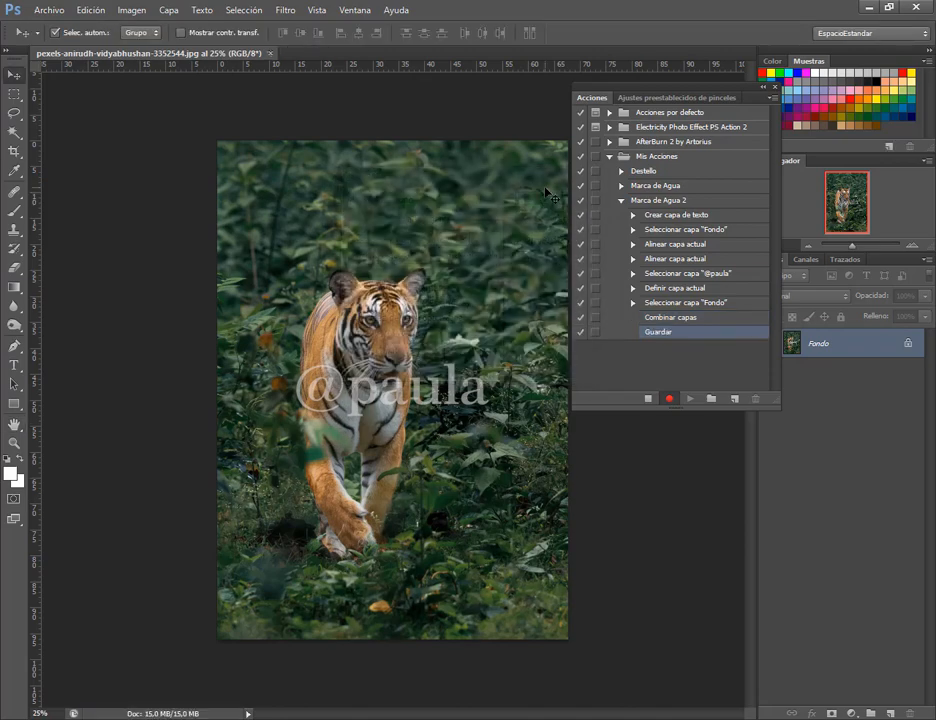
click(270, 53)
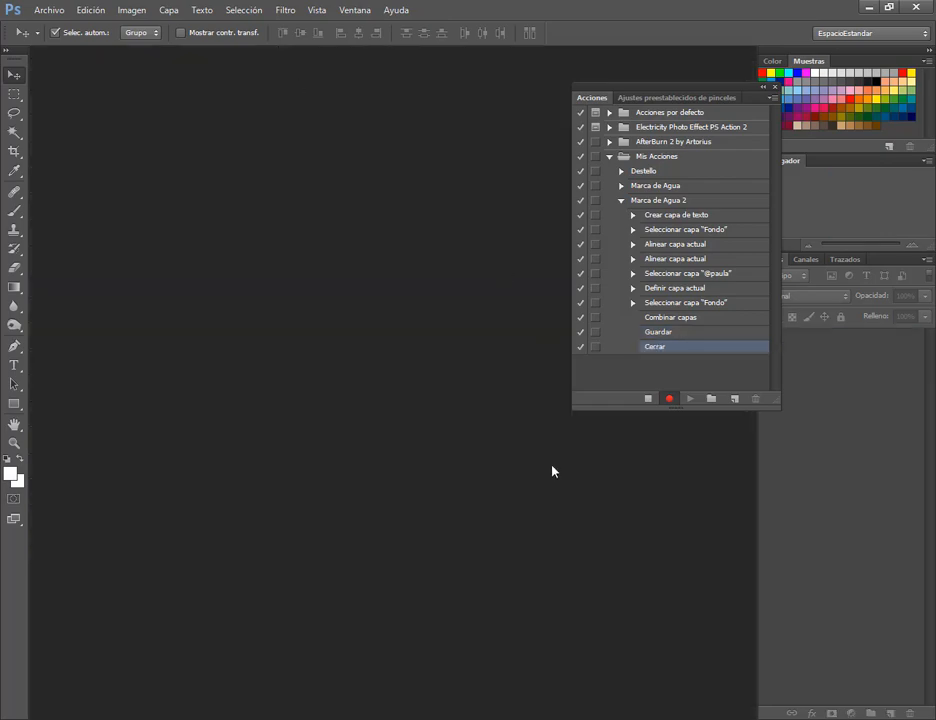
click(648, 399)
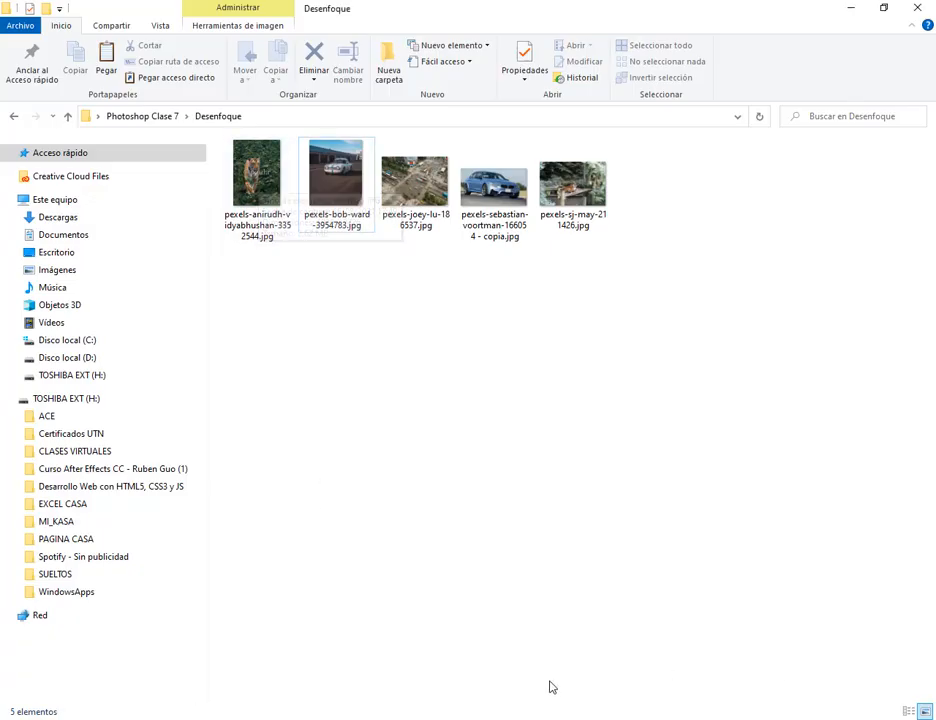
- Copy the original tiger photo from the desktop's Desenfoque folder over the watermarked file in Photoshop Clase 7's Desenfoque folder
key(super+d)
double_click(180, 550)
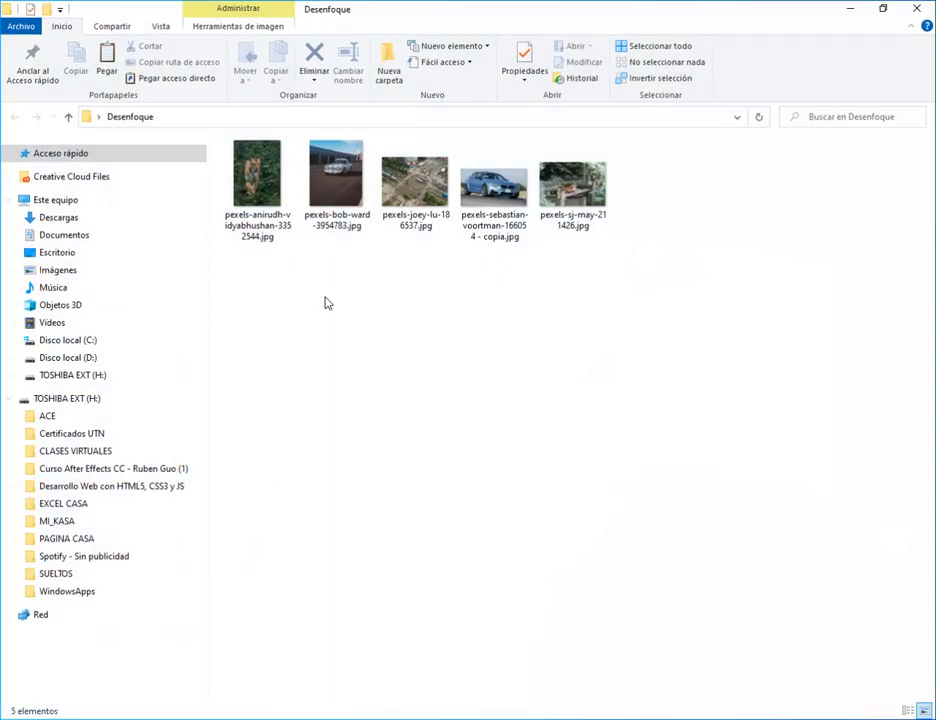
click(256, 180)
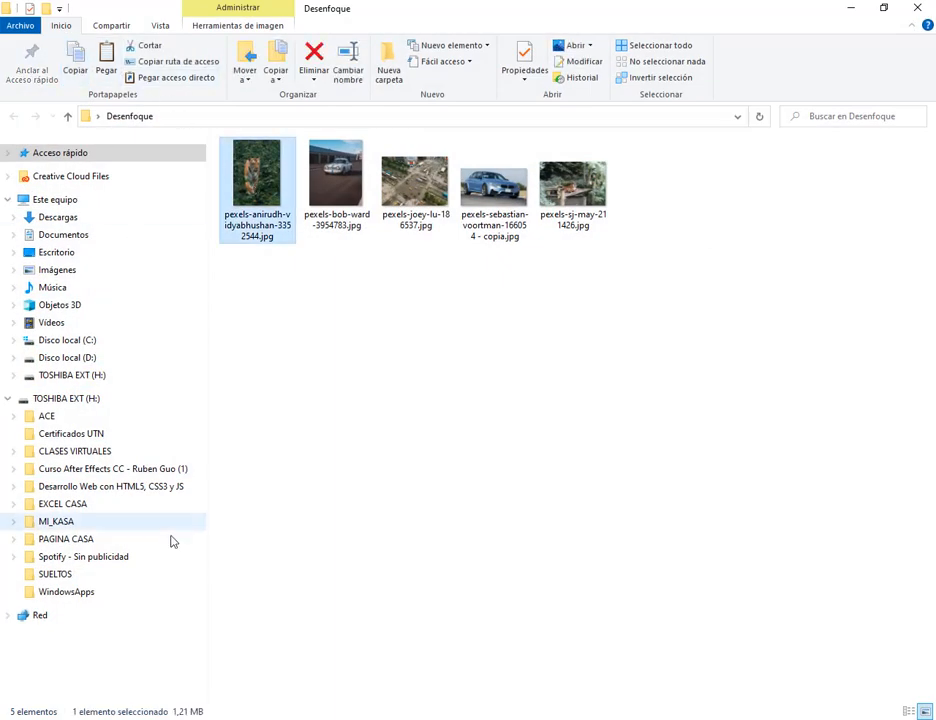
click(138, 701)
right_click(297, 439)
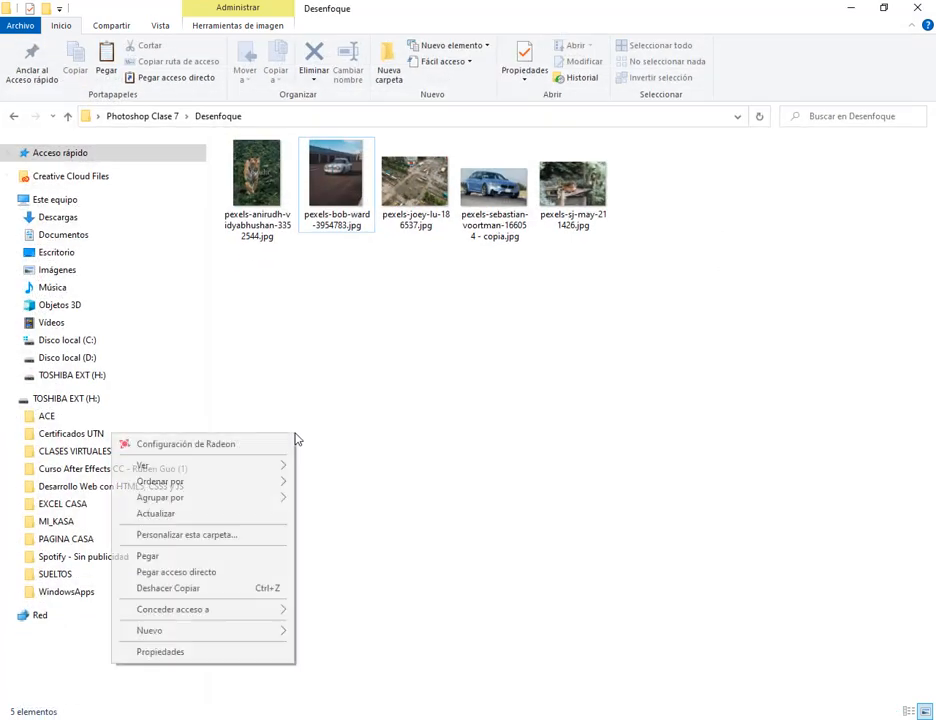
click(184, 556)
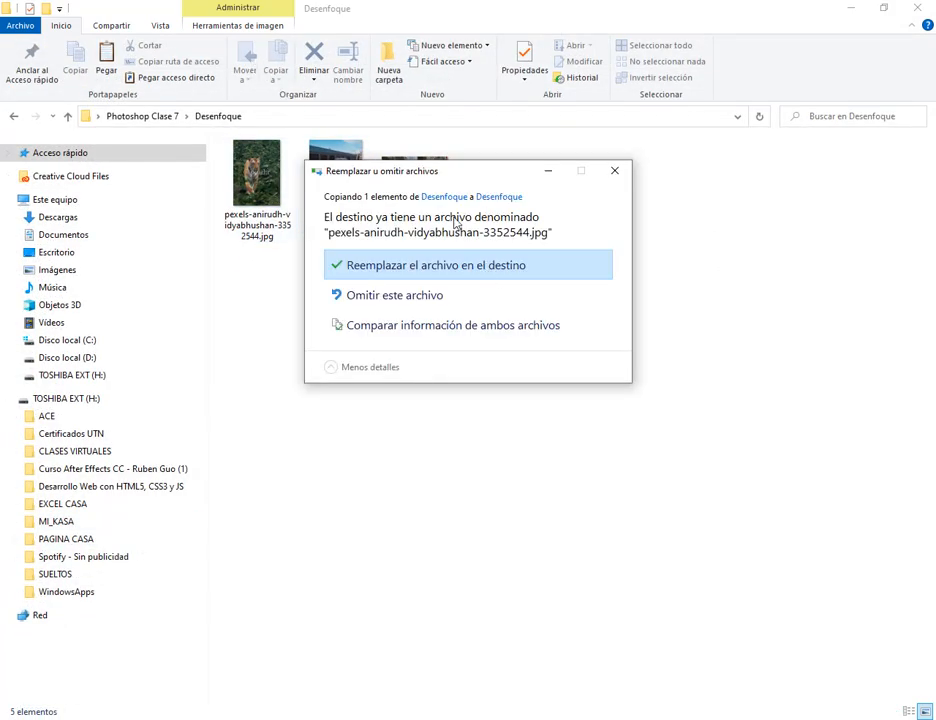
click(440, 265)
- Display the photos in the Photoshop Clase 7 Desenfoque folder as very large icons
click(158, 28)
click(209, 47)
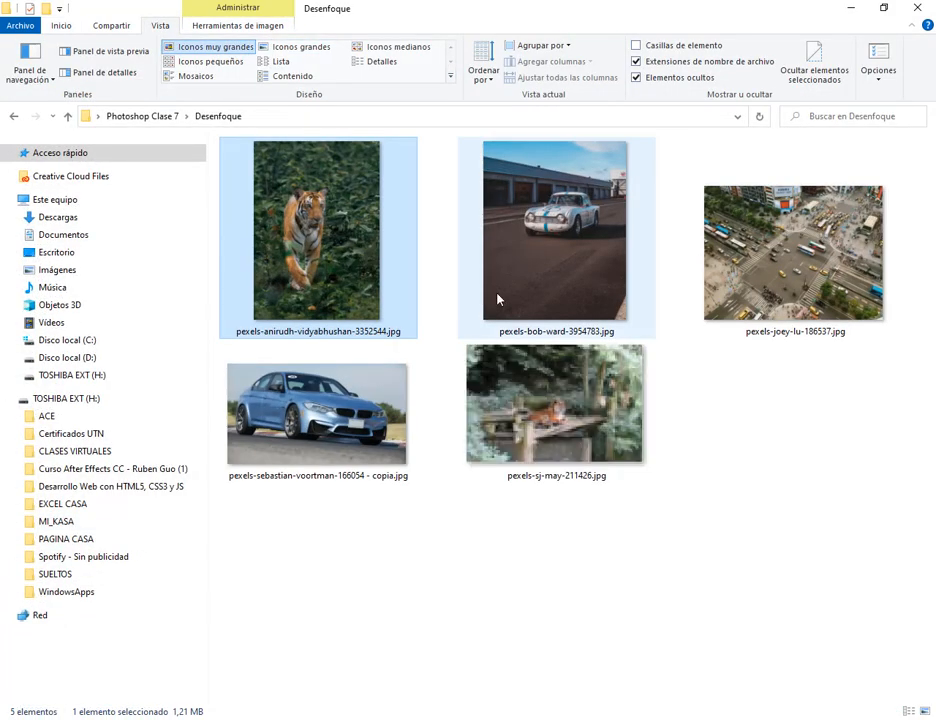
click(854, 488)
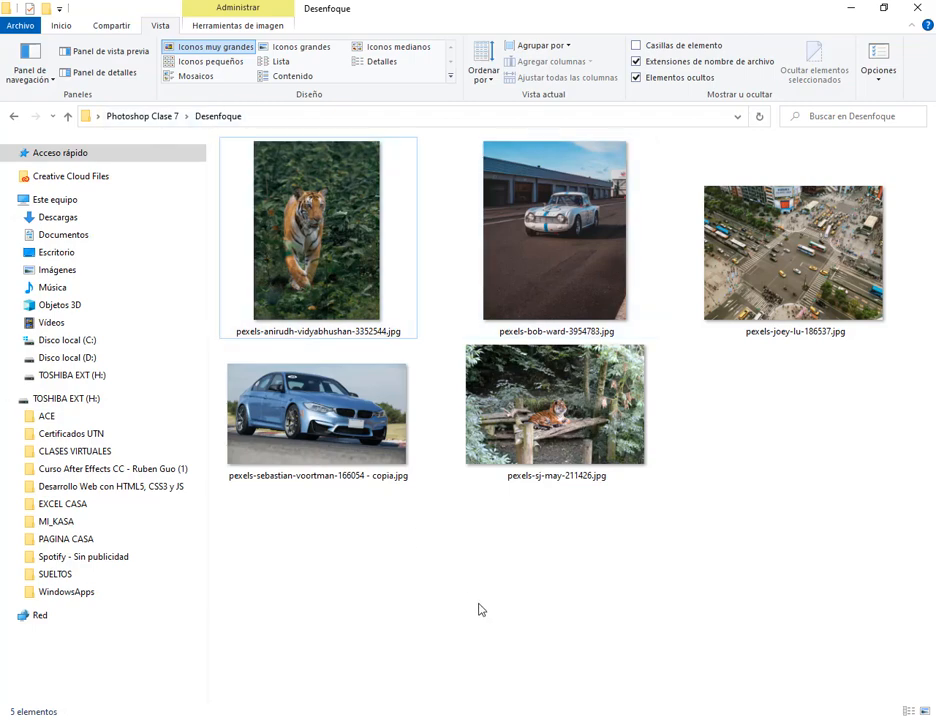
- Switch to Photoshop and batch-run the Marca de Agua 2 action on the Desenfoque folder with destination Ninguno
click(428, 716)
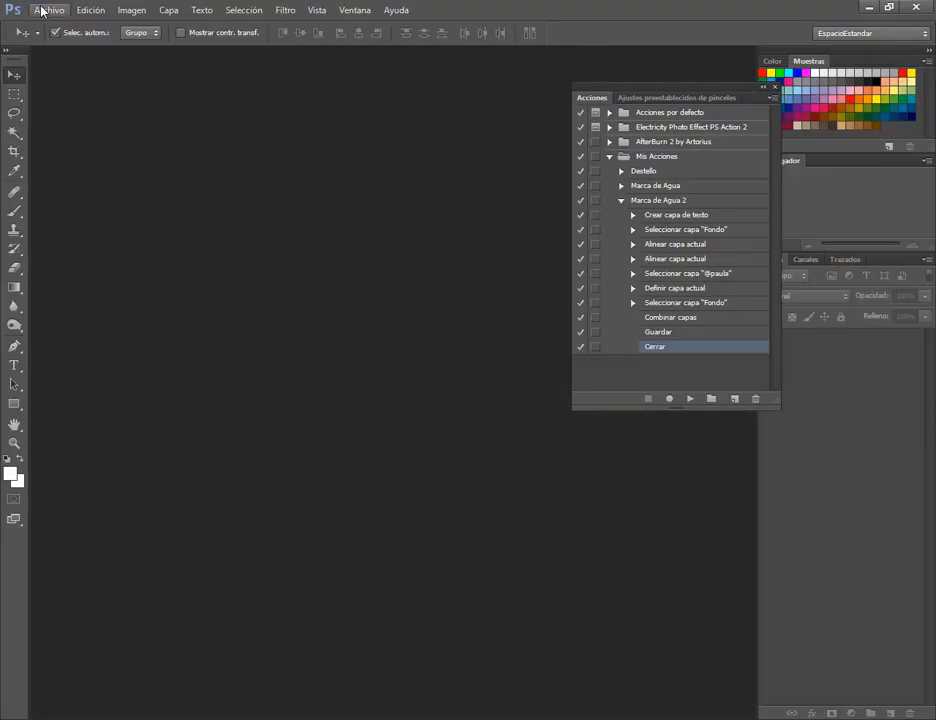
click(45, 11)
mouse_move(120, 305)
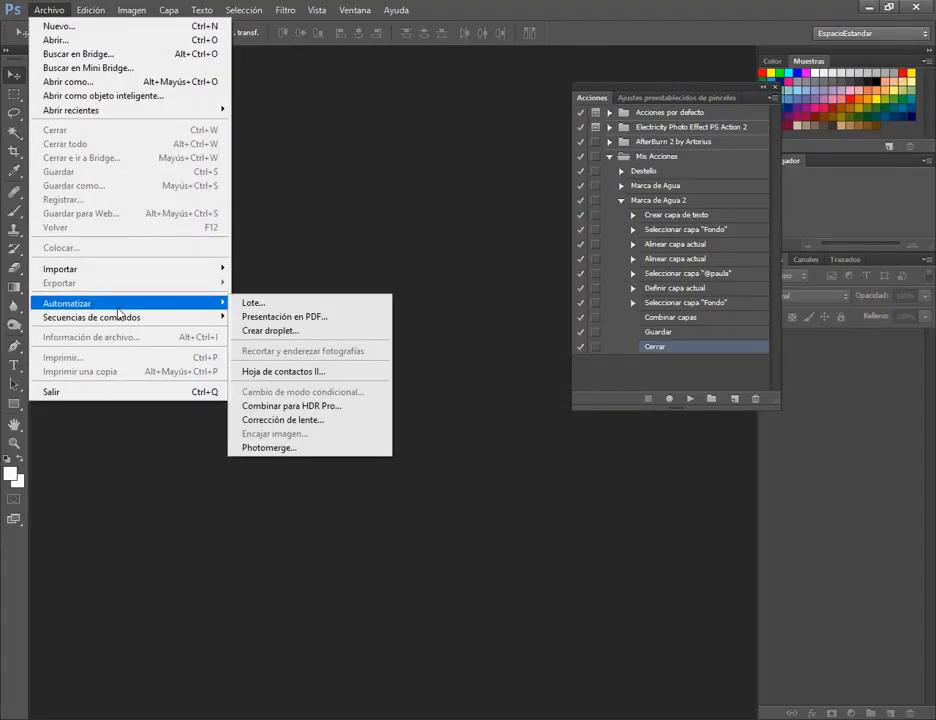
click(249, 306)
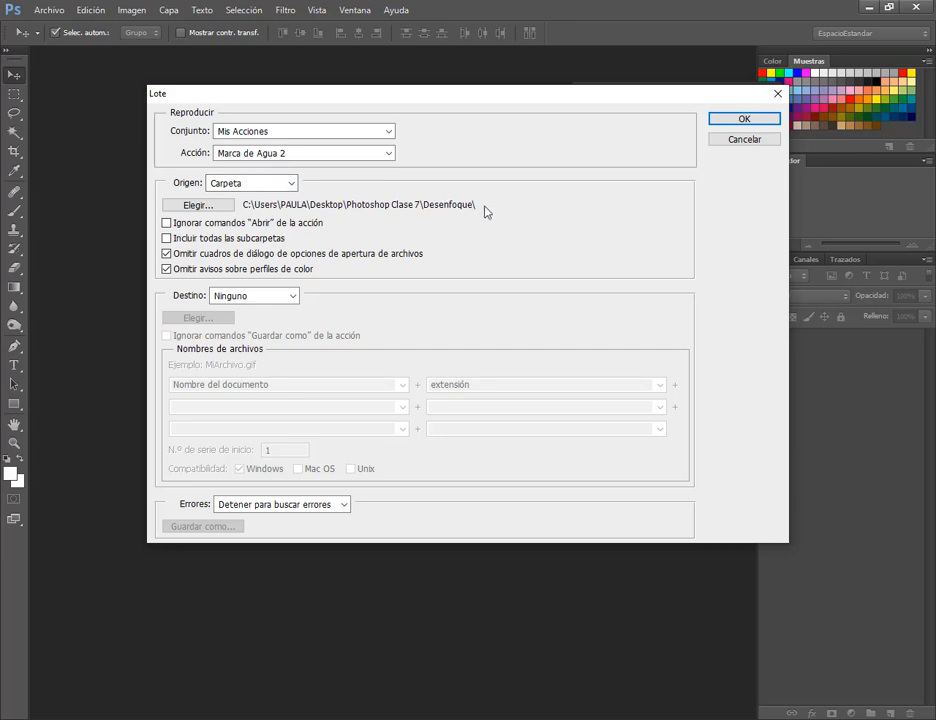
click(745, 119)
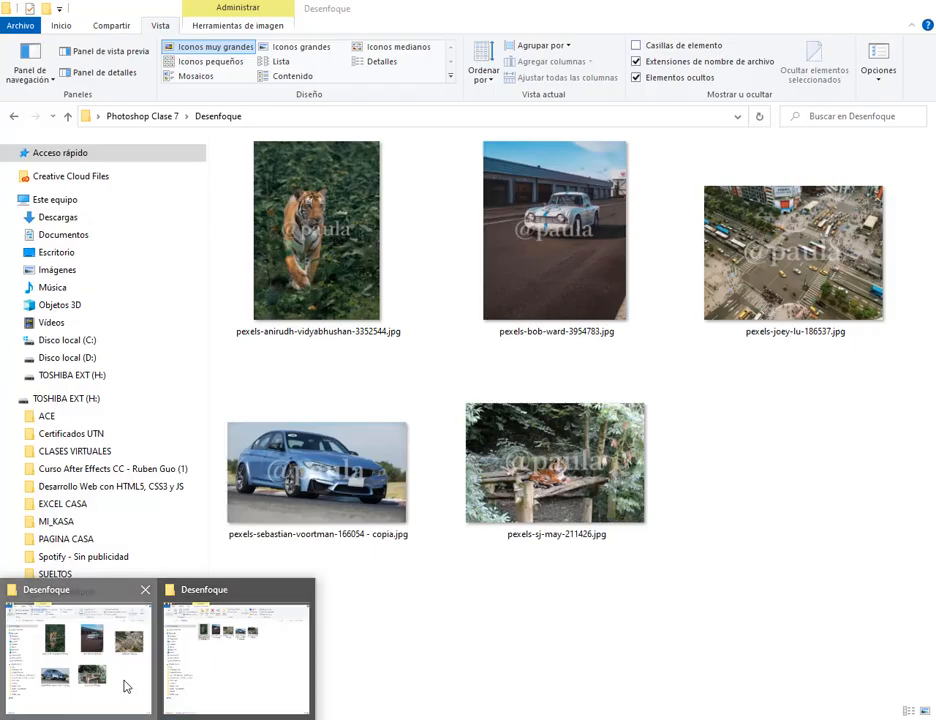
- Open the Desenfoque folder window and examine the watermark on the batch-processed photos
click(125, 683)
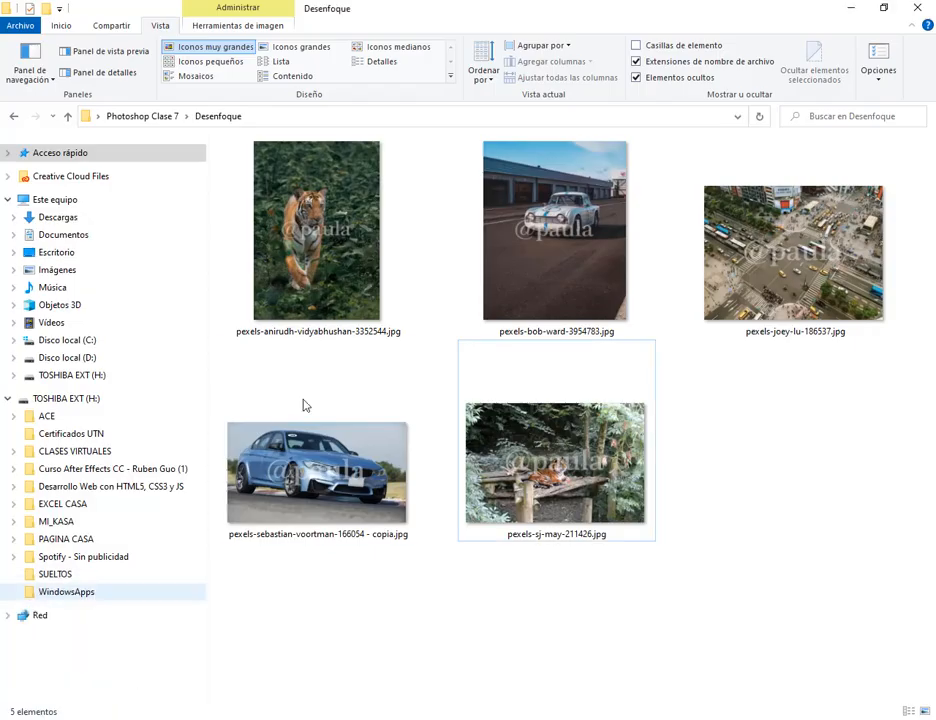
click(558, 269)
click(846, 268)
click(540, 458)
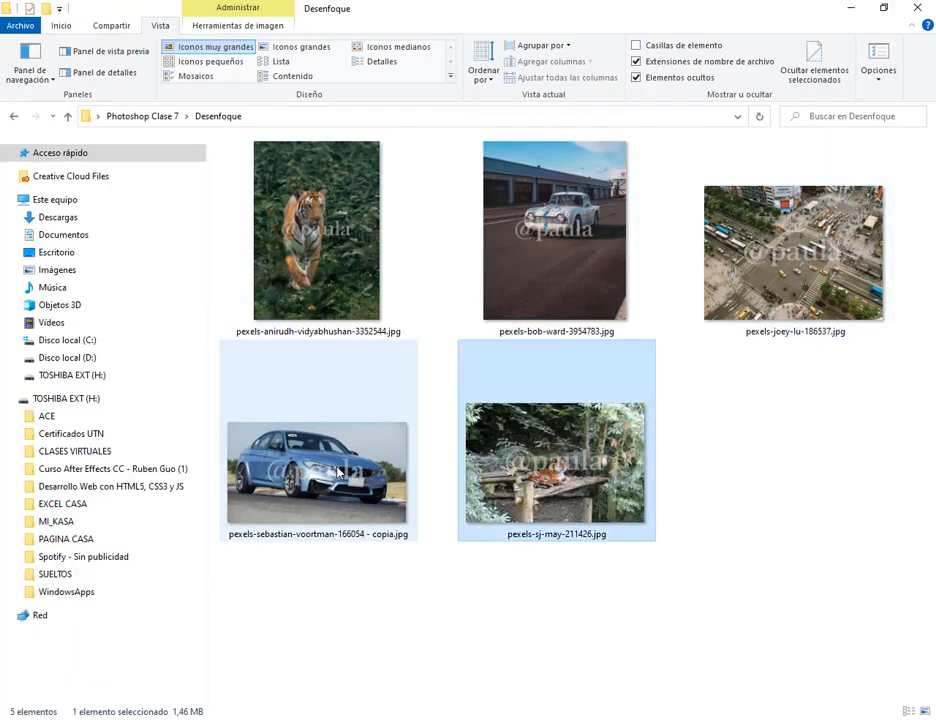
click(322, 468)
click(435, 631)
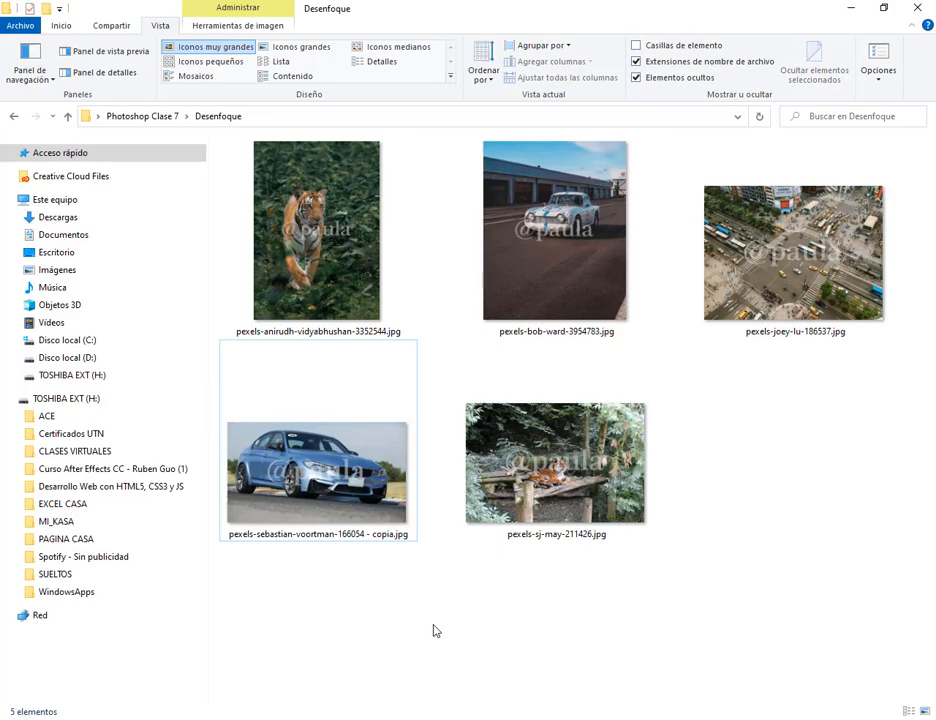